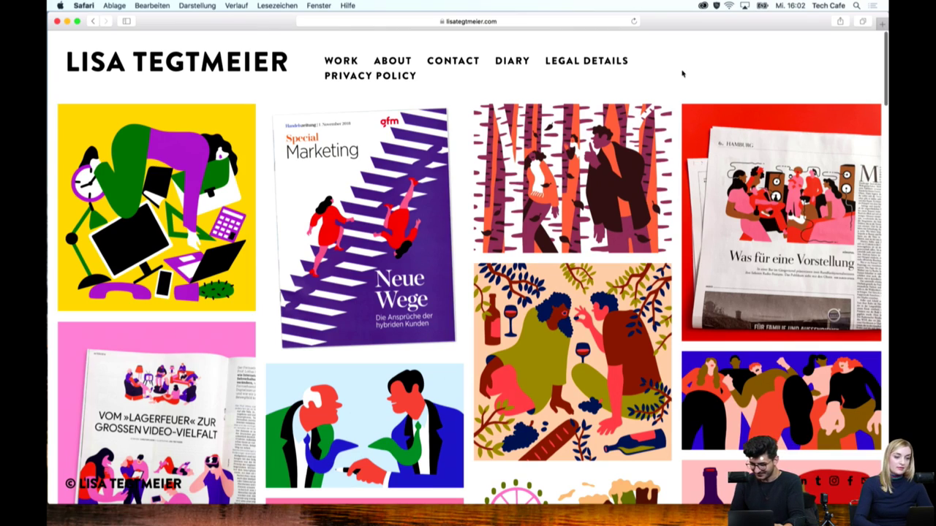
Browse the page and open the DOLCE FAR NIENTE project page
{"action": "scroll", "coordinate": [681, 73], "scroll_direction": "down", "scroll_amount": 2}
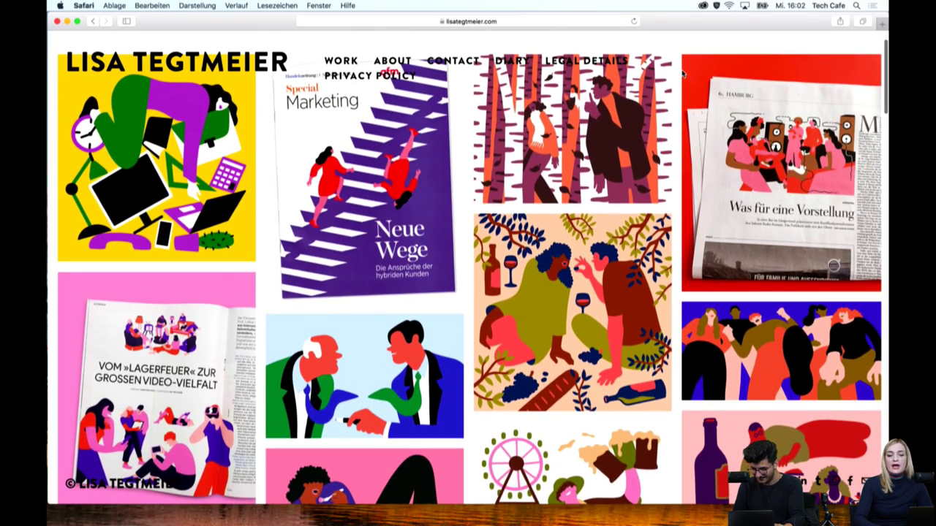
{"action": "scroll", "coordinate": [681, 73], "scroll_direction": "up", "scroll_amount": 2}
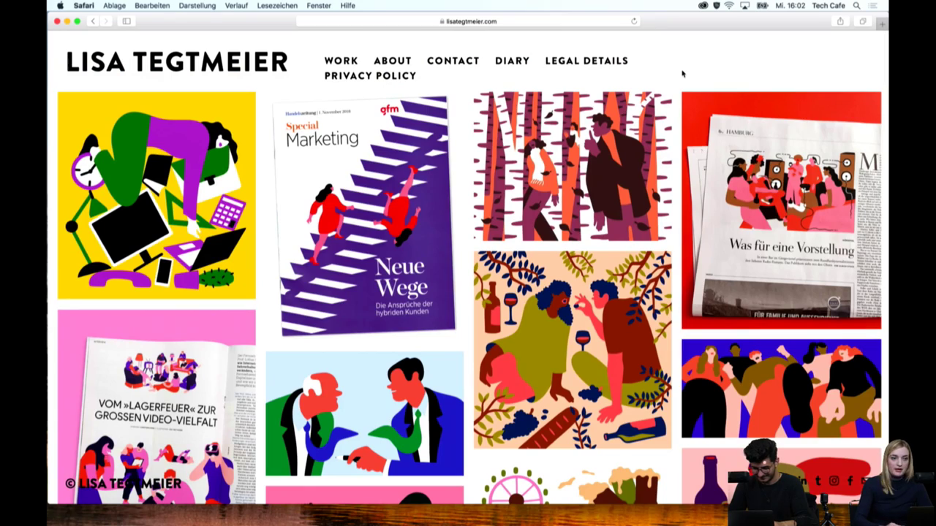
{"action": "scroll", "coordinate": [681, 73], "scroll_direction": "down", "scroll_amount": 2}
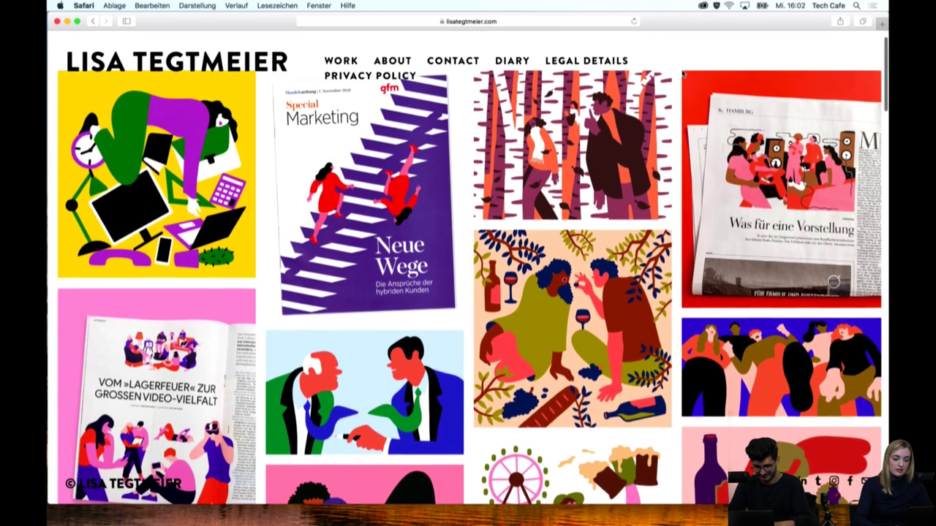
{"action": "scroll", "coordinate": [681, 73], "scroll_direction": "up", "scroll_amount": 2}
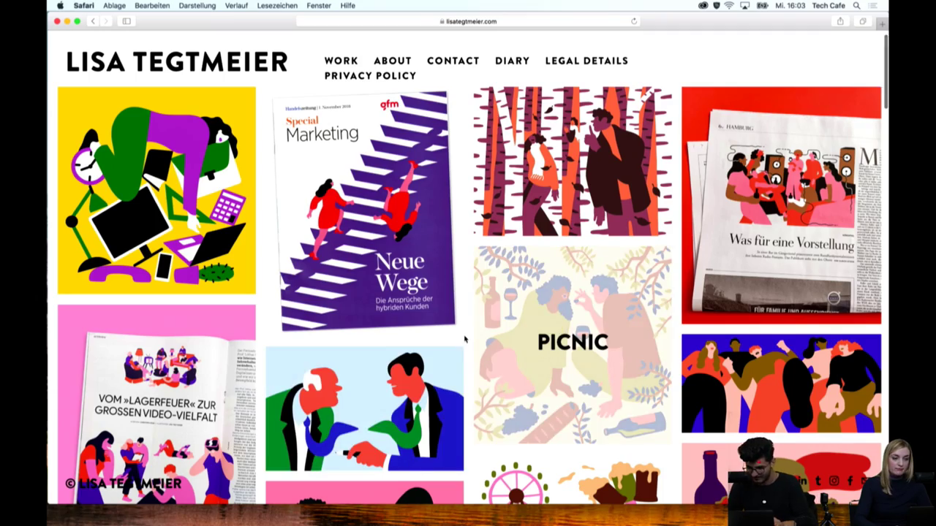
{"action": "scroll", "coordinate": [461, 340], "scroll_direction": "down", "scroll_amount": 2}
{"action": "scroll", "coordinate": [465, 338], "scroll_direction": "down", "scroll_amount": 2}
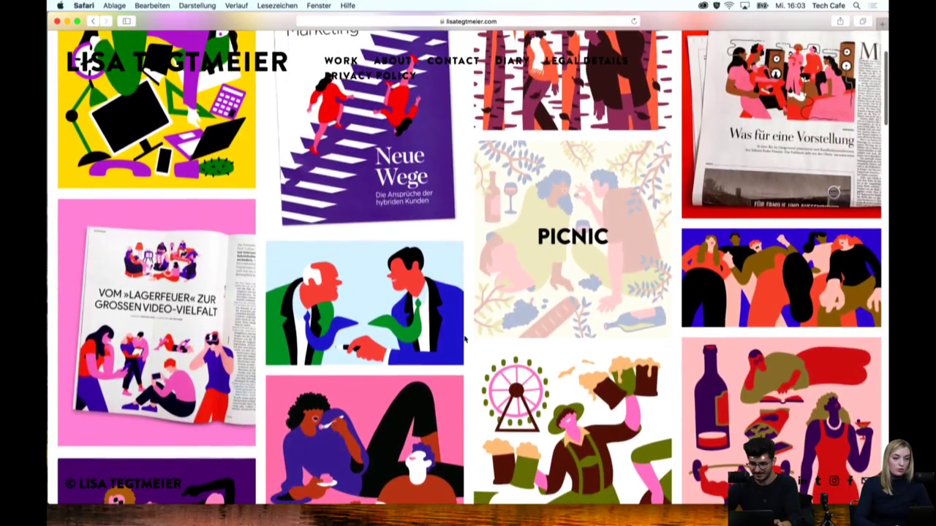
{"action": "scroll", "coordinate": [465, 326], "scroll_direction": "down", "scroll_amount": 1}
{"action": "scroll", "coordinate": [465, 326], "scroll_direction": "down", "scroll_amount": 1}
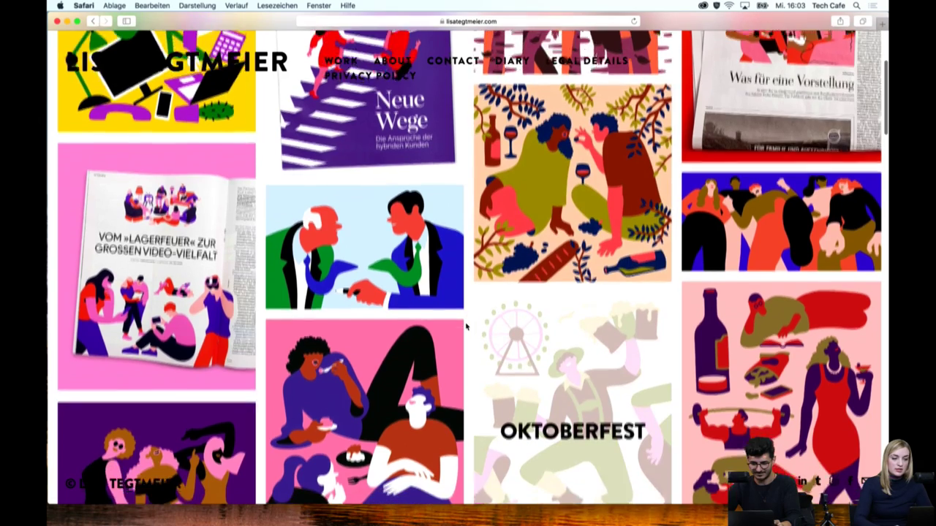
{"action": "scroll", "coordinate": [465, 326], "scroll_direction": "down", "scroll_amount": 2}
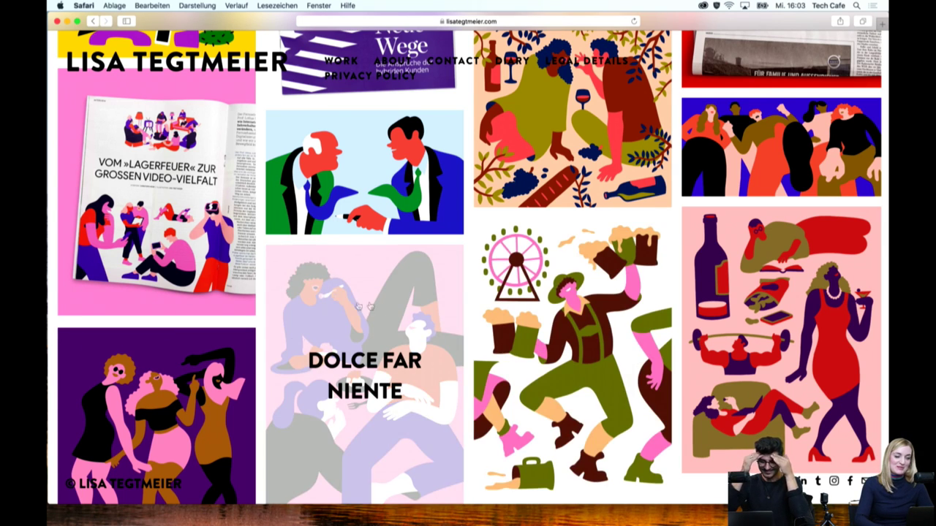
{"action": "left_click", "coordinate": [338, 351]}
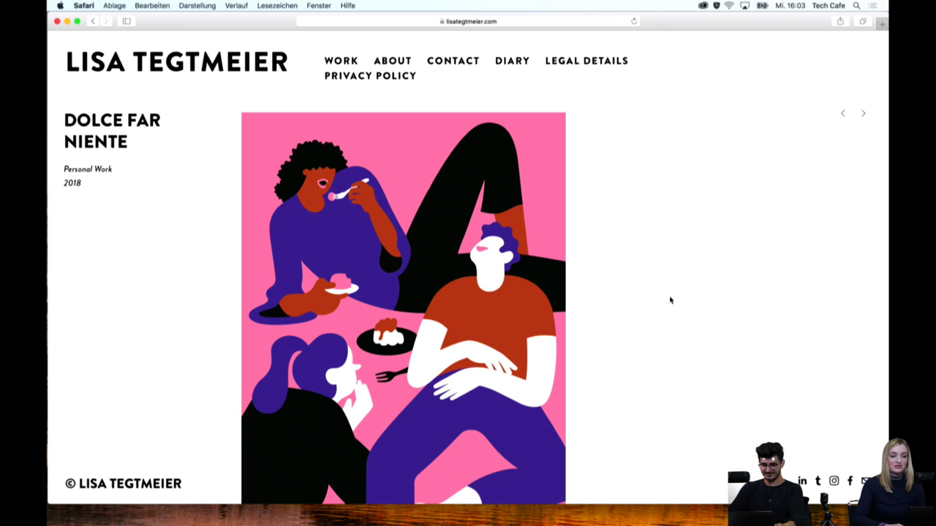
Scroll through the DOLCE FAR NIENTE project page and back up
{"action": "scroll", "coordinate": [704, 267], "scroll_direction": "down", "scroll_amount": 2}
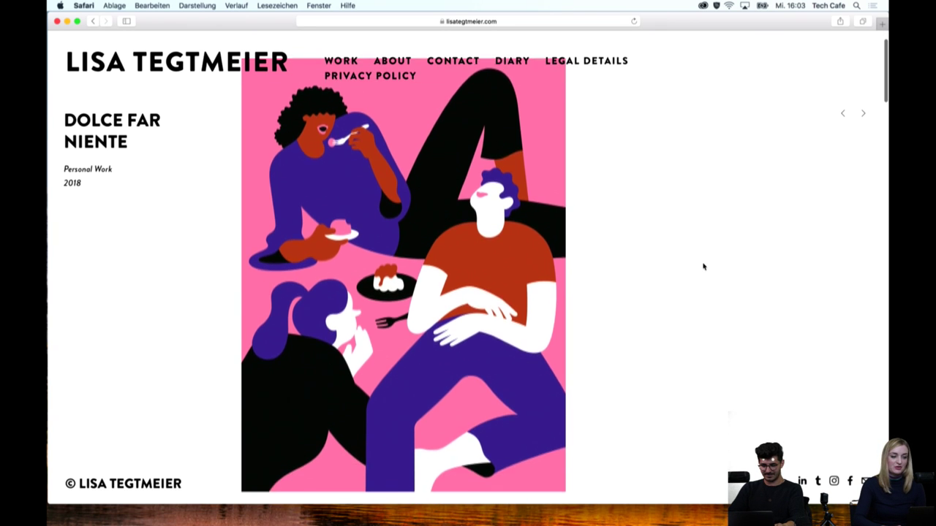
{"action": "scroll", "coordinate": [703, 267], "scroll_direction": "up", "scroll_amount": 2}
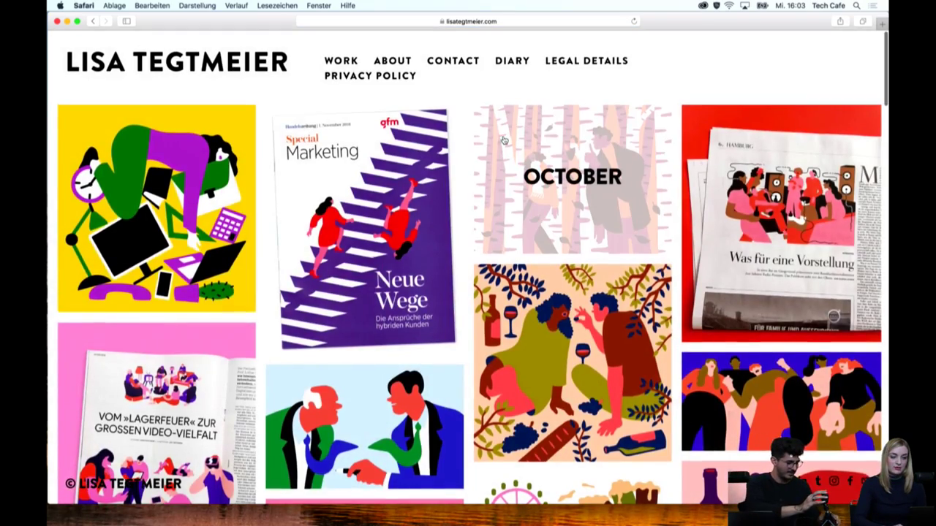
{"action": "scroll", "coordinate": [503, 140], "scroll_direction": "down", "scroll_amount": 5}
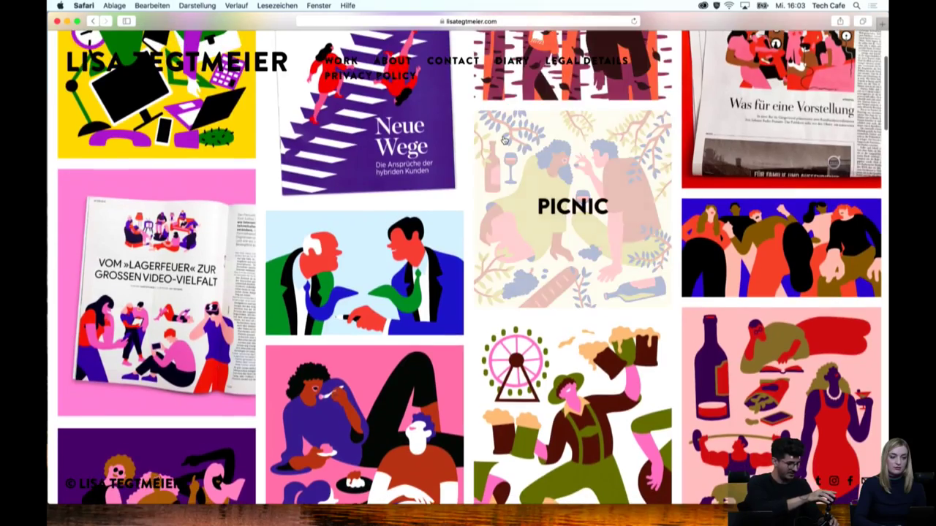
{"action": "scroll", "coordinate": [503, 140], "scroll_direction": "down", "scroll_amount": 1}
{"action": "scroll", "coordinate": [503, 140], "scroll_direction": "down", "scroll_amount": 2}
{"action": "scroll", "coordinate": [503, 140], "scroll_direction": "down", "scroll_amount": 2}
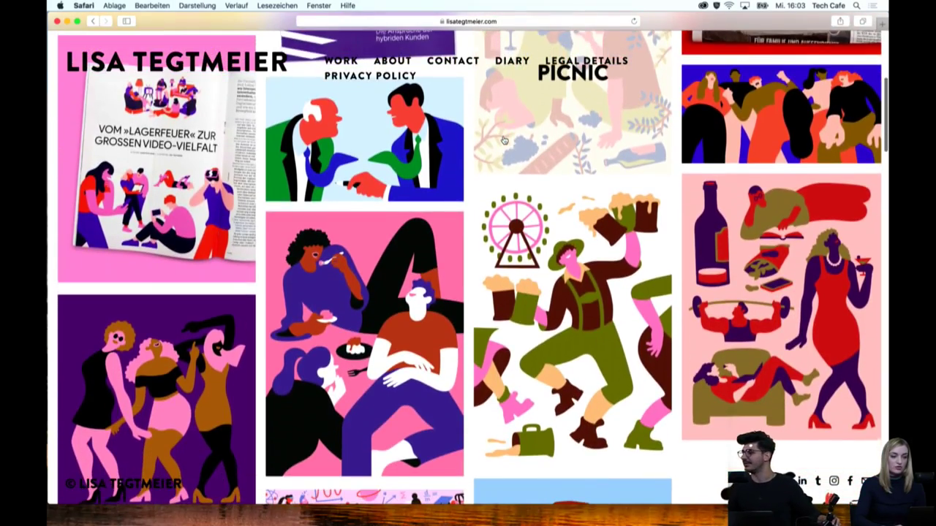
{"action": "scroll", "coordinate": [503, 139], "scroll_direction": "down", "scroll_amount": 2}
{"action": "scroll", "coordinate": [503, 139], "scroll_direction": "down", "scroll_amount": 2}
{"action": "scroll", "coordinate": [502, 139], "scroll_direction": "down", "scroll_amount": 1}
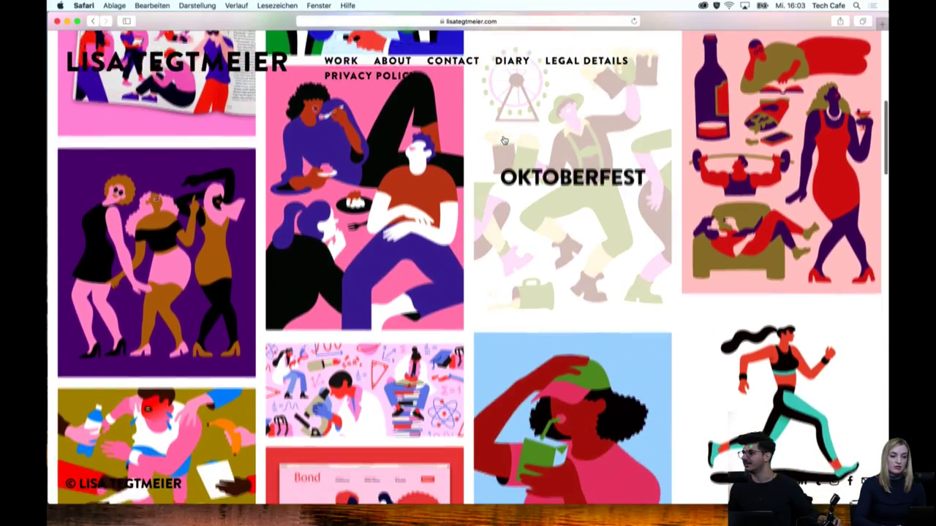
{"action": "scroll", "coordinate": [503, 139], "scroll_direction": "down", "scroll_amount": 1}
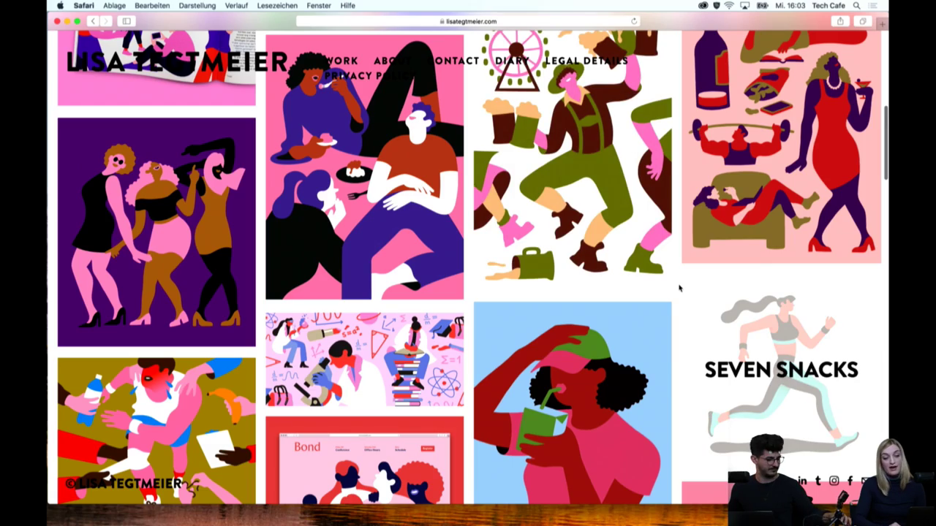
{"action": "scroll", "coordinate": [673, 294], "scroll_direction": "down", "scroll_amount": 1}
{"action": "scroll", "coordinate": [673, 294], "scroll_direction": "down", "scroll_amount": 1}
{"action": "scroll", "coordinate": [673, 294], "scroll_direction": "down", "scroll_amount": 1}
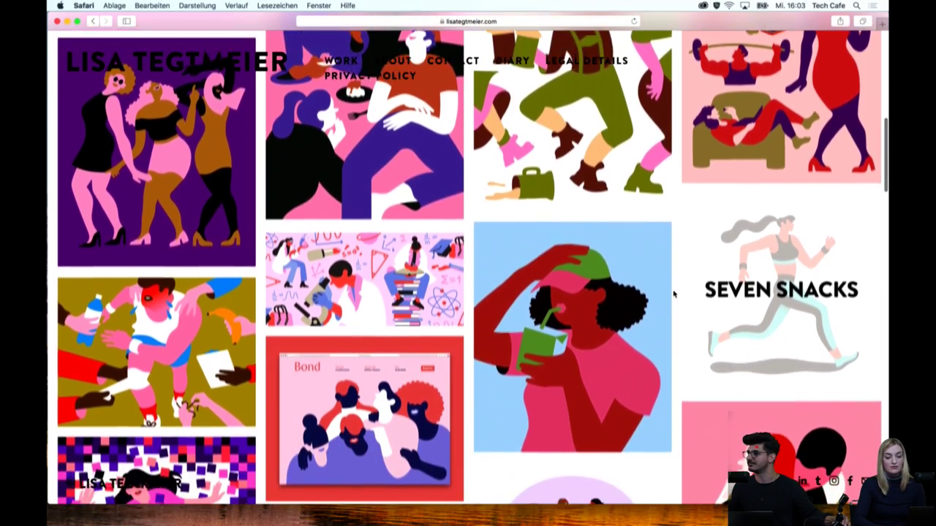
{"action": "scroll", "coordinate": [673, 294], "scroll_direction": "down", "scroll_amount": 1}
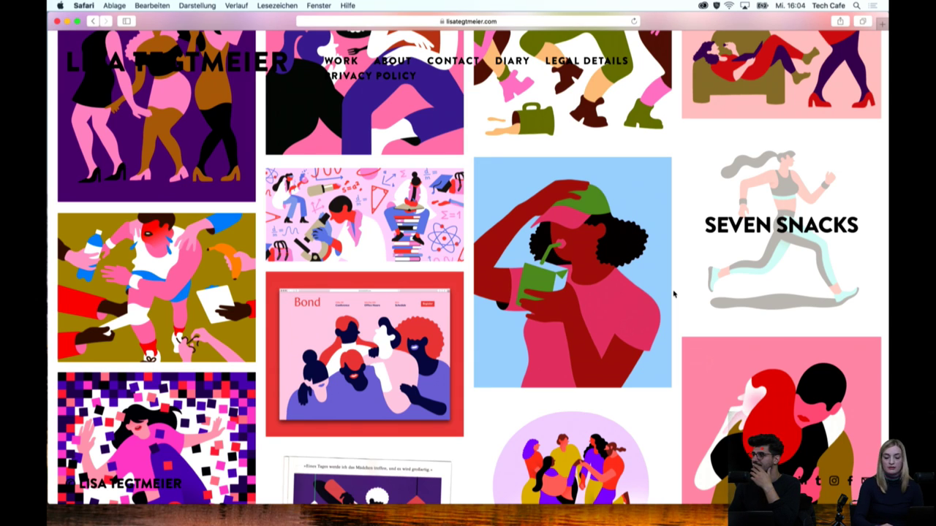
{"action": "scroll", "coordinate": [673, 294], "scroll_direction": "down", "scroll_amount": 2}
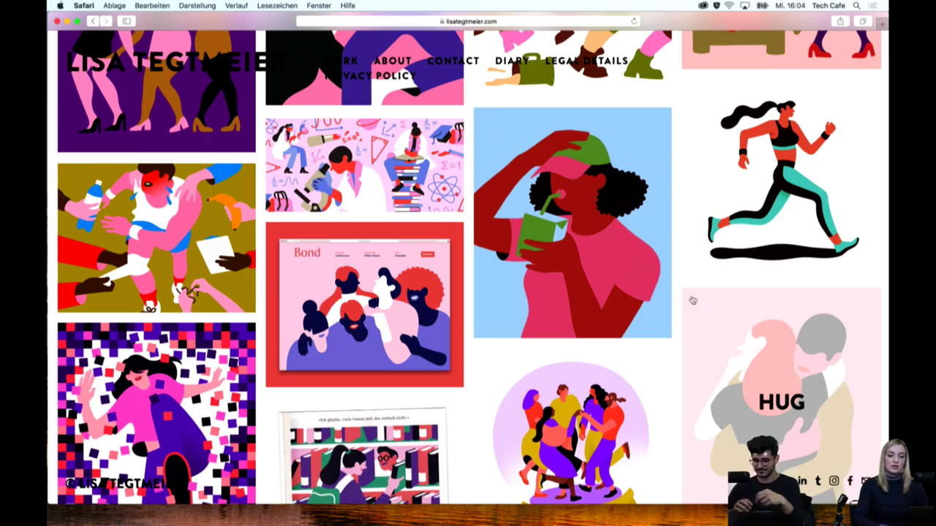
{"action": "scroll", "coordinate": [680, 275], "scroll_direction": "down", "scroll_amount": 2}
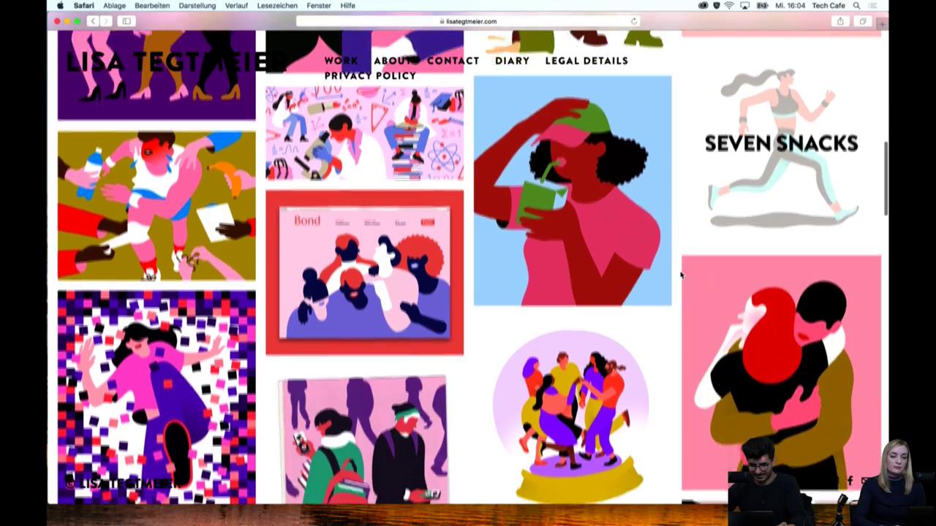
{"action": "scroll", "coordinate": [680, 275], "scroll_direction": "down", "scroll_amount": 3}
{"action": "scroll", "coordinate": [680, 275], "scroll_direction": "down", "scroll_amount": 1}
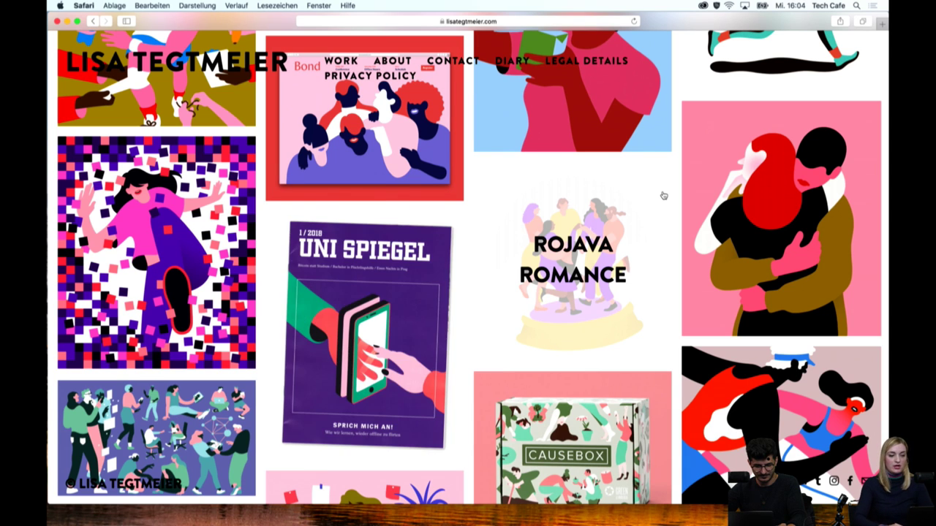
{"action": "scroll", "coordinate": [671, 176], "scroll_direction": "down", "scroll_amount": 1}
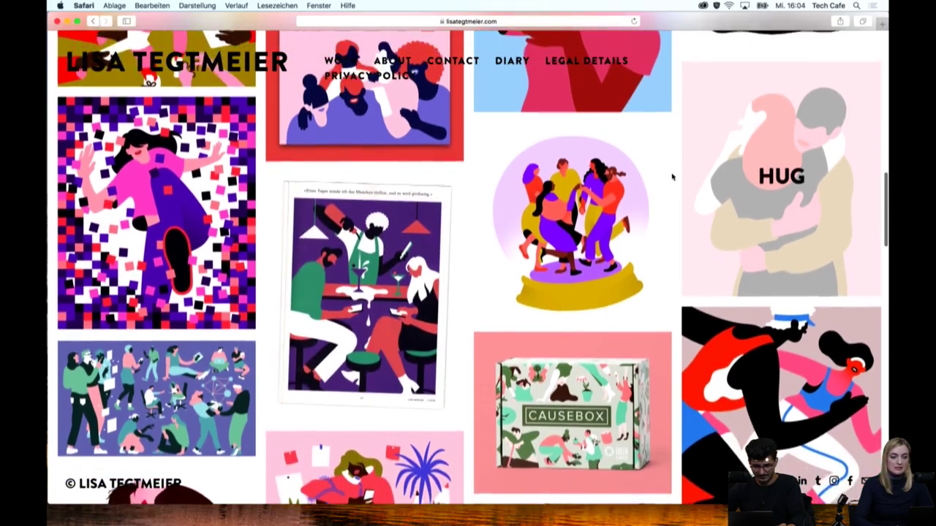
{"action": "scroll", "coordinate": [671, 176], "scroll_direction": "down", "scroll_amount": 1}
{"action": "scroll", "coordinate": [672, 176], "scroll_direction": "up", "scroll_amount": 2}
{"action": "scroll", "coordinate": [671, 176], "scroll_direction": "up", "scroll_amount": 3}
{"action": "scroll", "coordinate": [671, 176], "scroll_direction": "up", "scroll_amount": 3}
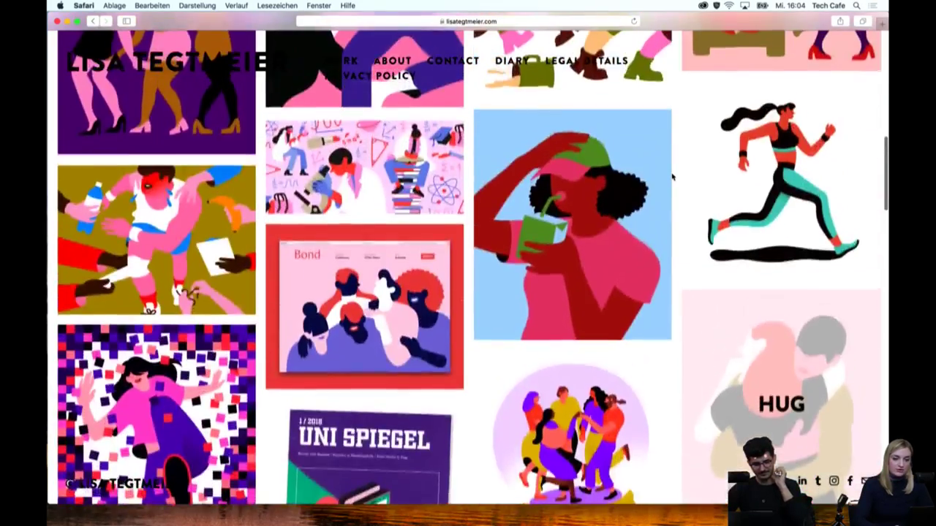
{"action": "scroll", "coordinate": [672, 176], "scroll_direction": "up", "scroll_amount": 1}
{"action": "scroll", "coordinate": [671, 176], "scroll_direction": "up", "scroll_amount": 1}
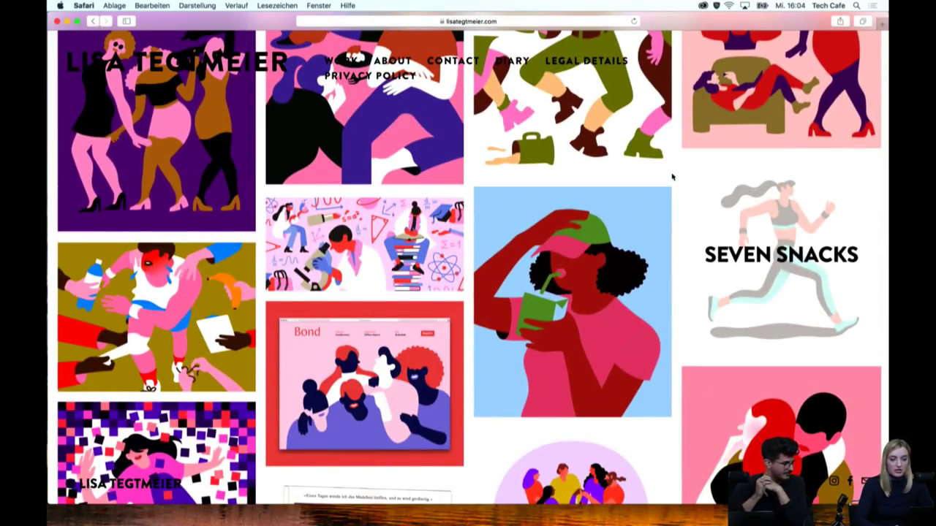
{"action": "scroll", "coordinate": [671, 176], "scroll_direction": "up", "scroll_amount": 1}
{"action": "scroll", "coordinate": [671, 176], "scroll_direction": "up", "scroll_amount": 2}
{"action": "scroll", "coordinate": [672, 176], "scroll_direction": "up", "scroll_amount": 2}
{"action": "scroll", "coordinate": [671, 177], "scroll_direction": "up", "scroll_amount": 2}
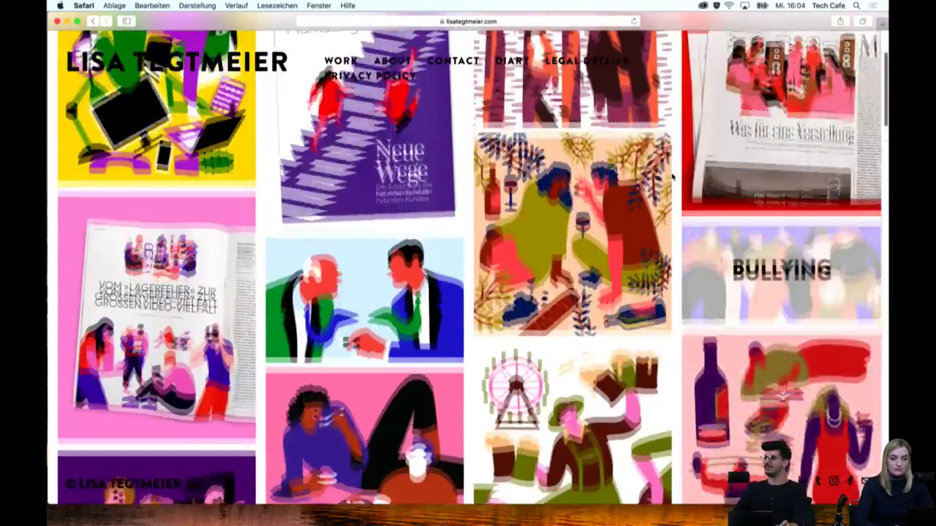
{"action": "scroll", "coordinate": [672, 176], "scroll_direction": "up", "scroll_amount": 2}
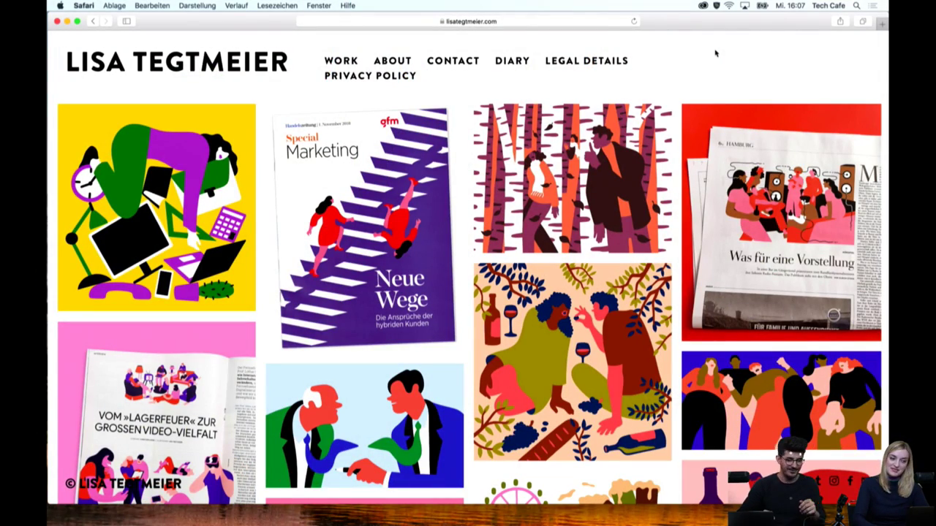
Search for 'adobespidervers.c' and open the Into The Spider-Verse result
{"action": "left_click", "coordinate": [543, 22]}
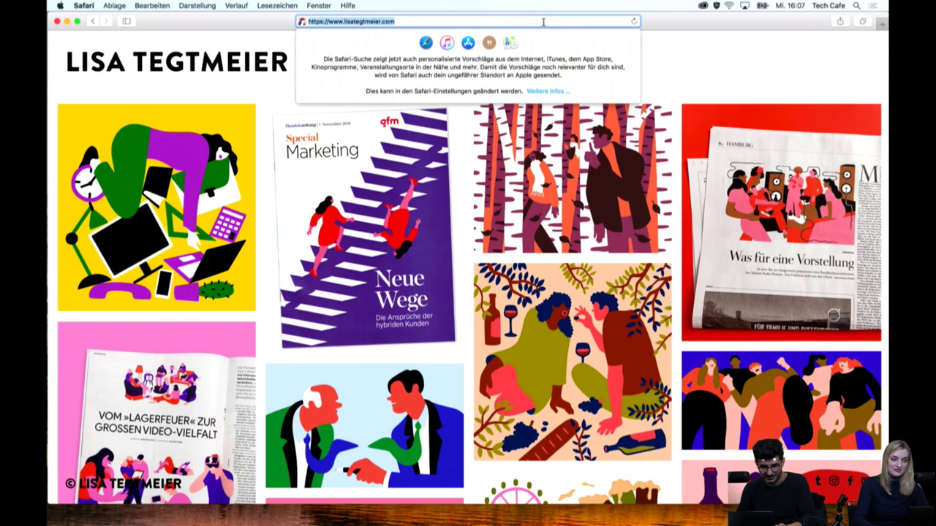
{"action": "type", "text": "adobesp"}
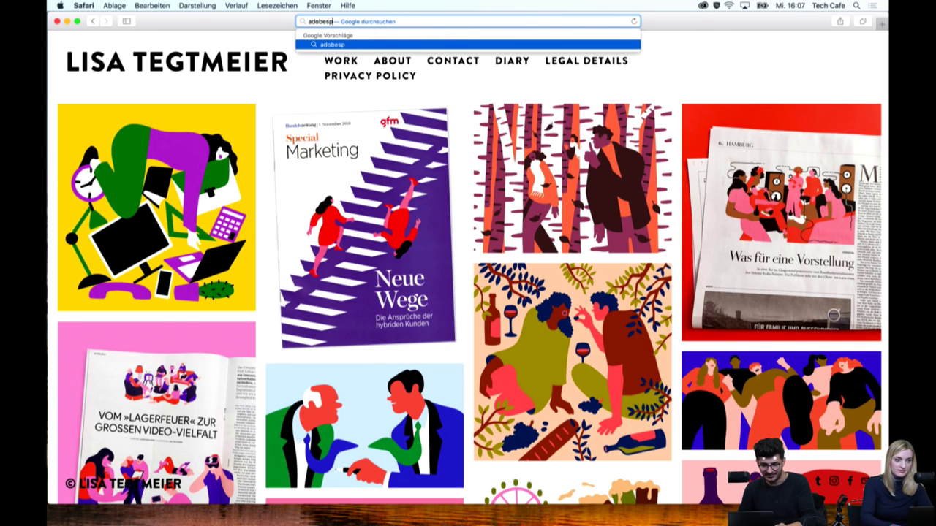
{"action": "type", "text": "ider"}
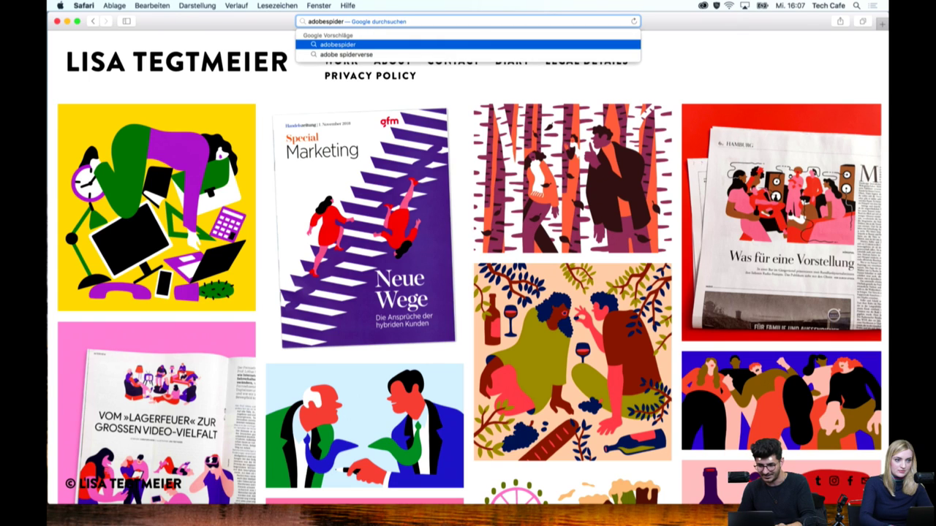
{"action": "type", "text": "vers"}
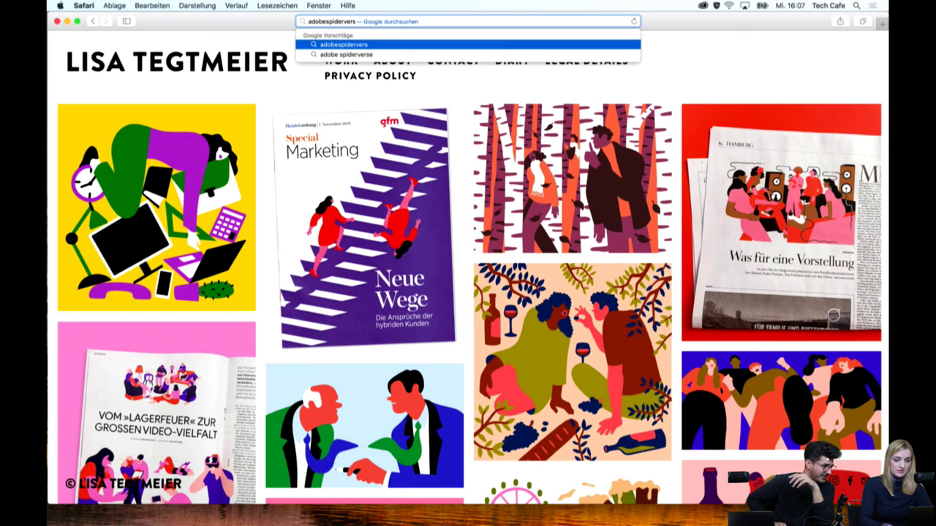
{"action": "type", "text": ".c"}
{"action": "key", "text": "Return"}
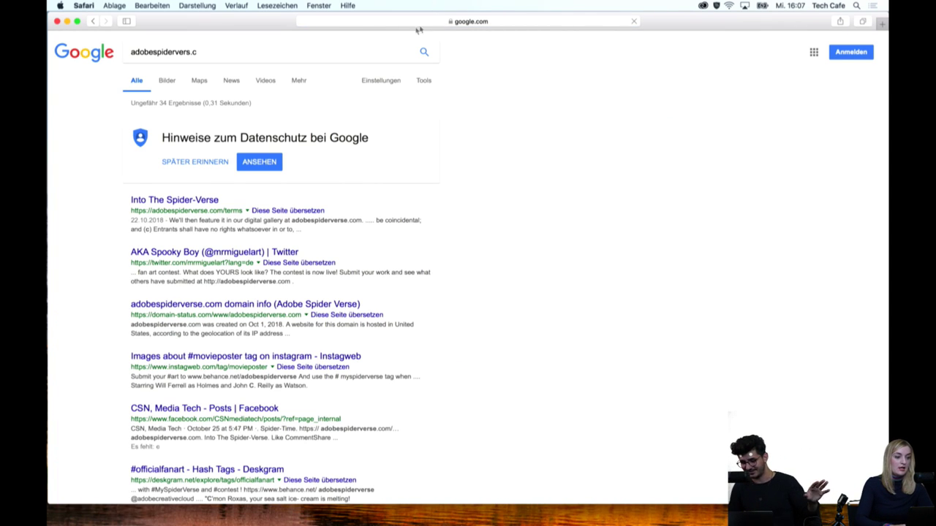
{"action": "left_click", "coordinate": [188, 203]}
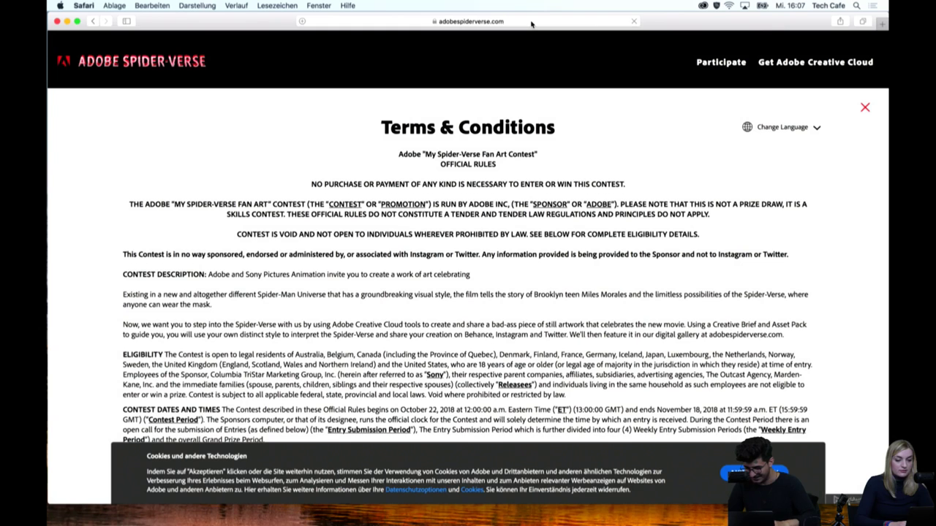
Load the adobespiderverse.com home page and accept the cookie consent banner
{"action": "left_click", "coordinate": [535, 23]}
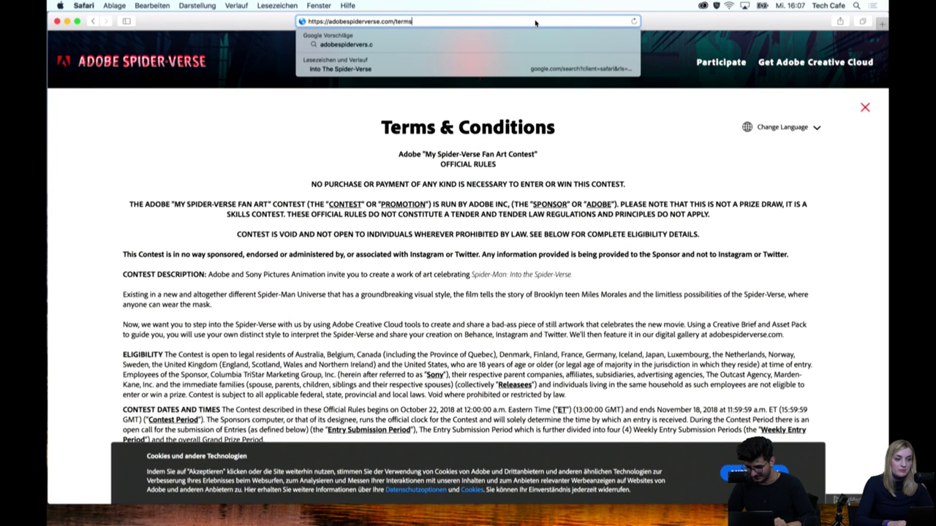
{"action": "type", "text": "ti"}
{"action": "key", "text": "BackSpace"}
{"action": "key", "text": "BackSpace"}
{"action": "key", "text": "Return"}
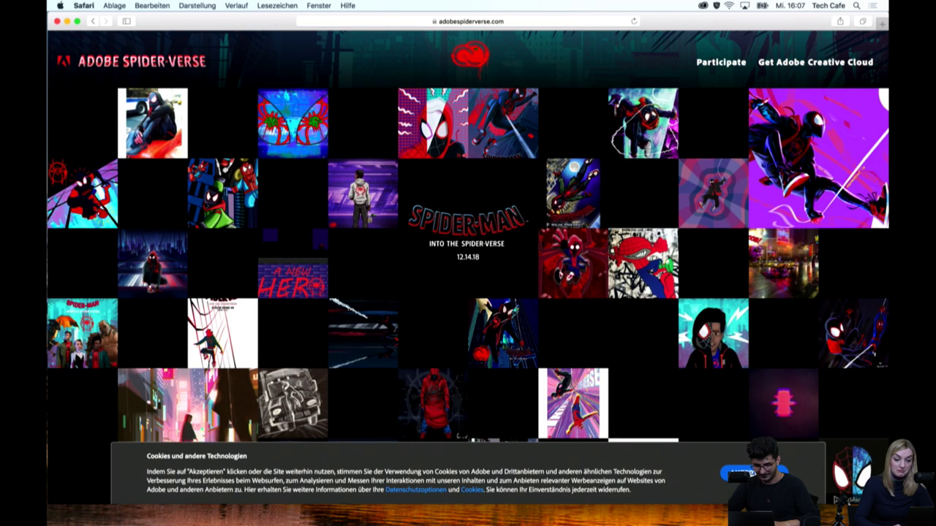
{"action": "left_click", "coordinate": [753, 473]}
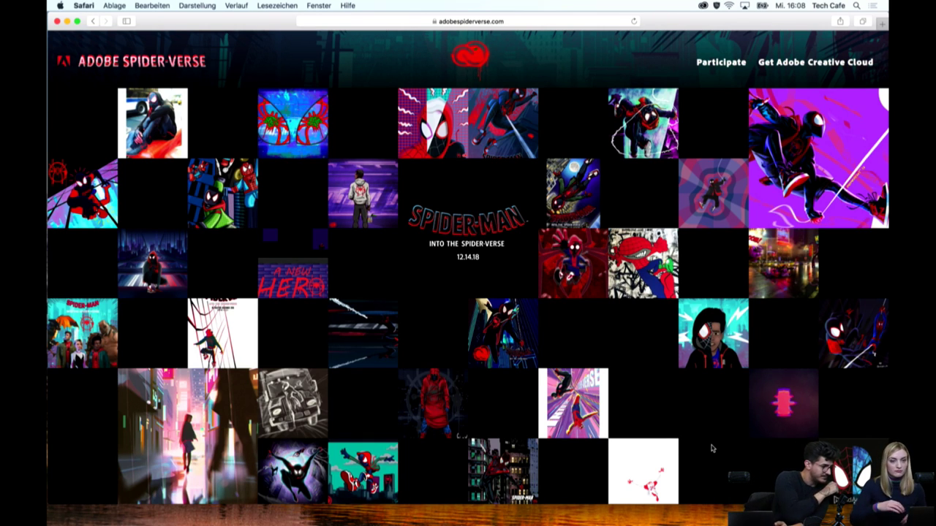
Open the Participate section and scroll down to the Spidergram Contest details
{"action": "left_click", "coordinate": [730, 70]}
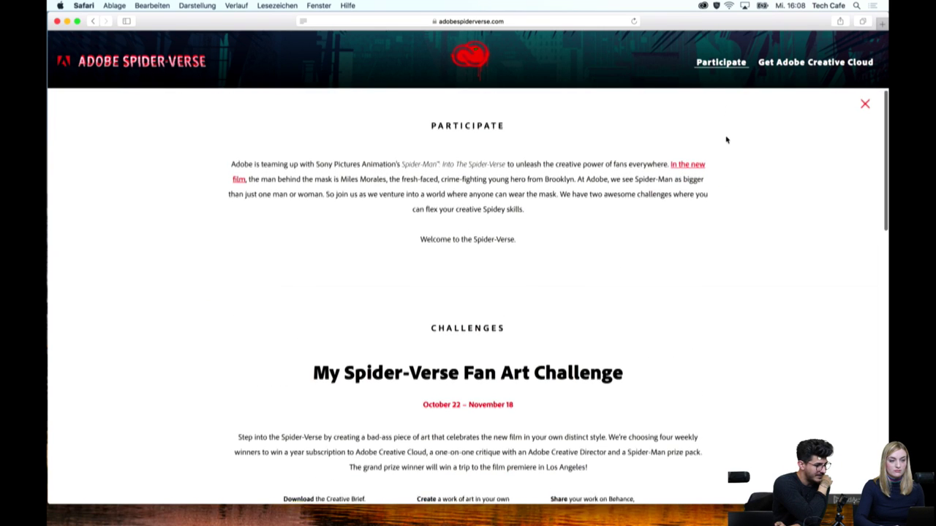
{"action": "scroll", "coordinate": [726, 140], "scroll_direction": "down", "scroll_amount": 1}
{"action": "scroll", "coordinate": [726, 140], "scroll_direction": "down", "scroll_amount": 3}
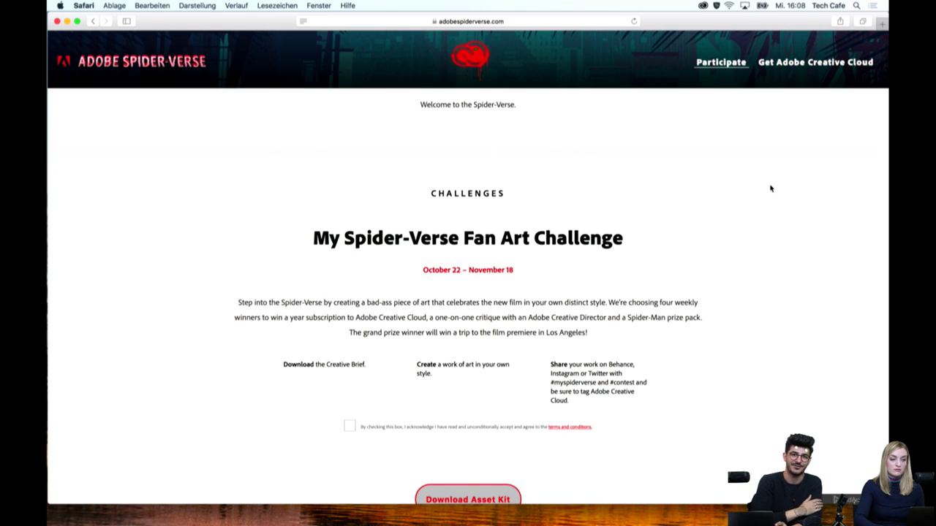
{"action": "scroll", "coordinate": [770, 189], "scroll_direction": "down", "scroll_amount": 1}
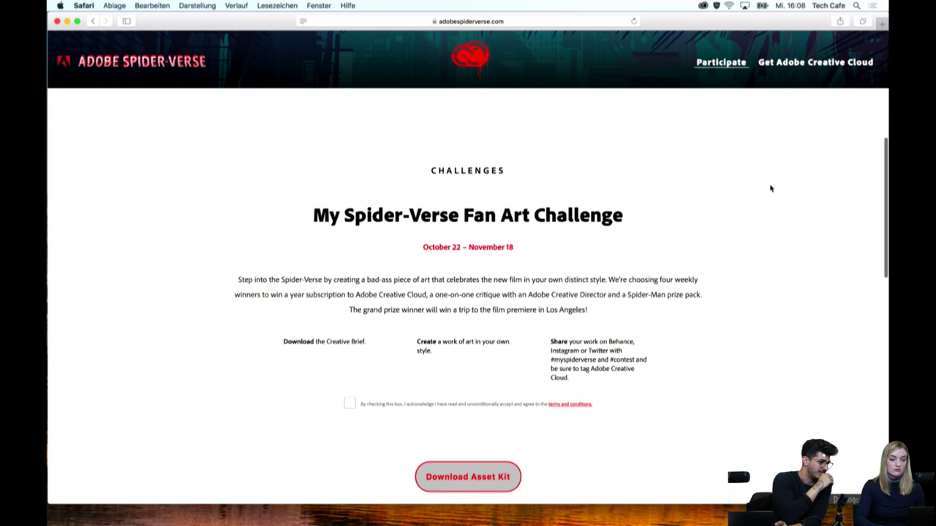
{"action": "scroll", "coordinate": [770, 188], "scroll_direction": "down", "scroll_amount": 2}
{"action": "scroll", "coordinate": [769, 188], "scroll_direction": "down", "scroll_amount": 2}
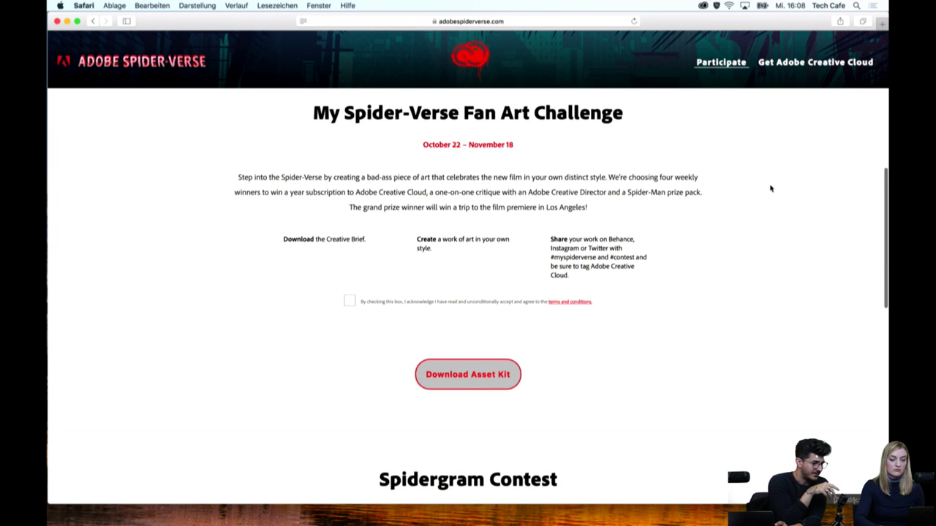
{"action": "scroll", "coordinate": [769, 189], "scroll_direction": "down", "scroll_amount": 1}
{"action": "scroll", "coordinate": [769, 189], "scroll_direction": "down", "scroll_amount": 1}
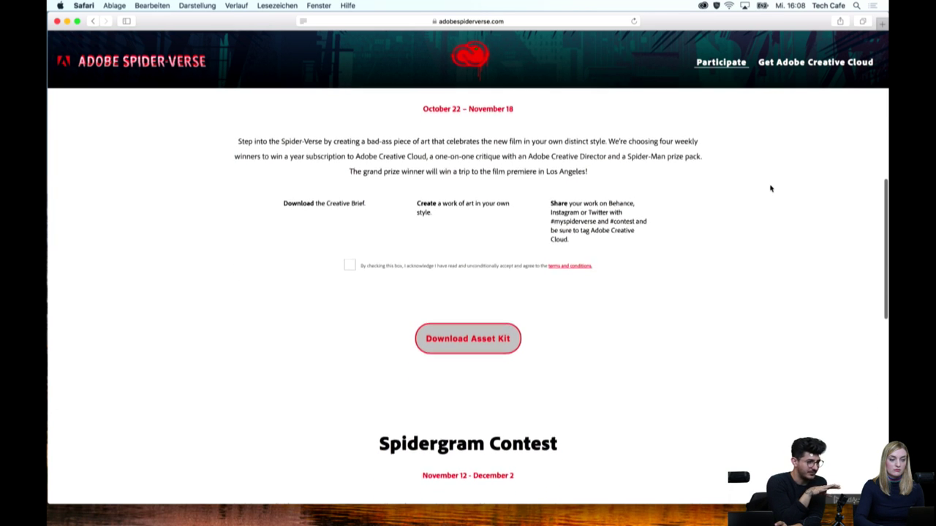
{"action": "scroll", "coordinate": [770, 189], "scroll_direction": "down", "scroll_amount": 2}
{"action": "scroll", "coordinate": [770, 189], "scroll_direction": "down", "scroll_amount": 2}
{"action": "scroll", "coordinate": [770, 189], "scroll_direction": "down", "scroll_amount": 1}
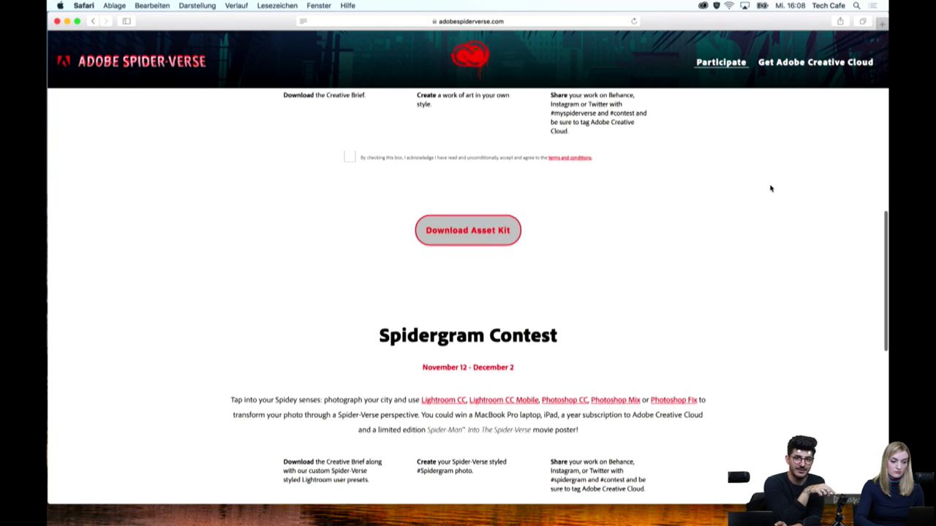
{"action": "scroll", "coordinate": [769, 189], "scroll_direction": "down", "scroll_amount": 1}
{"action": "scroll", "coordinate": [770, 188], "scroll_direction": "down", "scroll_amount": 1}
{"action": "scroll", "coordinate": [770, 188], "scroll_direction": "down", "scroll_amount": 1}
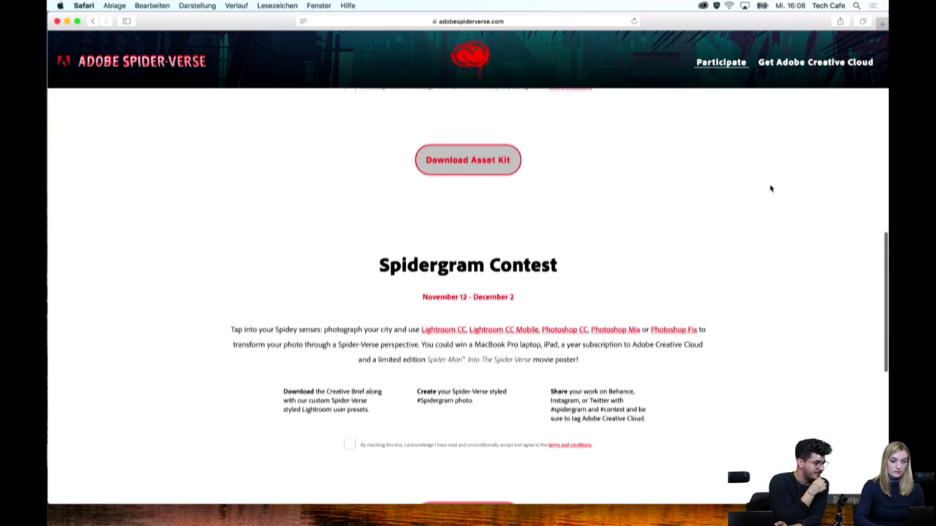
{"action": "scroll", "coordinate": [770, 188], "scroll_direction": "down", "scroll_amount": 1}
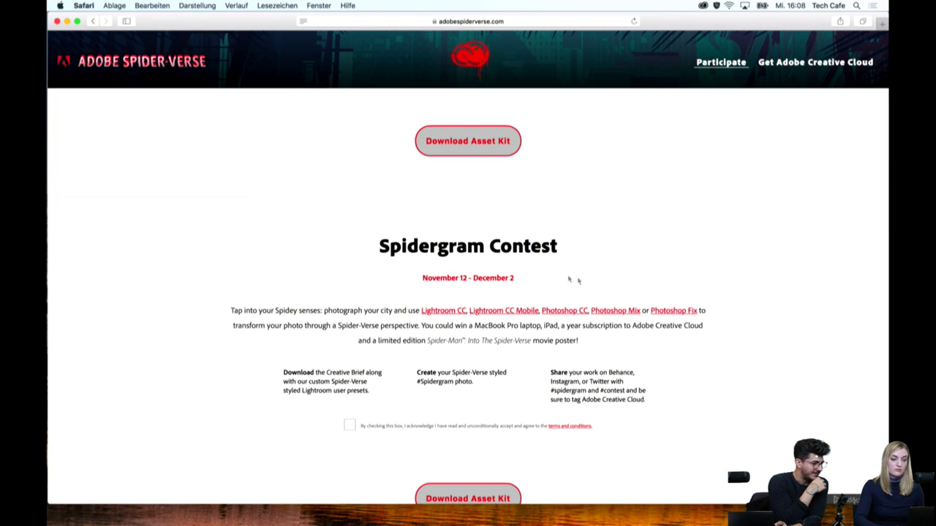
{"action": "scroll", "coordinate": [591, 286], "scroll_direction": "down", "scroll_amount": 1}
{"action": "scroll", "coordinate": [590, 286], "scroll_direction": "down", "scroll_amount": 1}
{"action": "scroll", "coordinate": [590, 286], "scroll_direction": "up", "scroll_amount": 1}
{"action": "scroll", "coordinate": [592, 285], "scroll_direction": "down", "scroll_amount": 1}
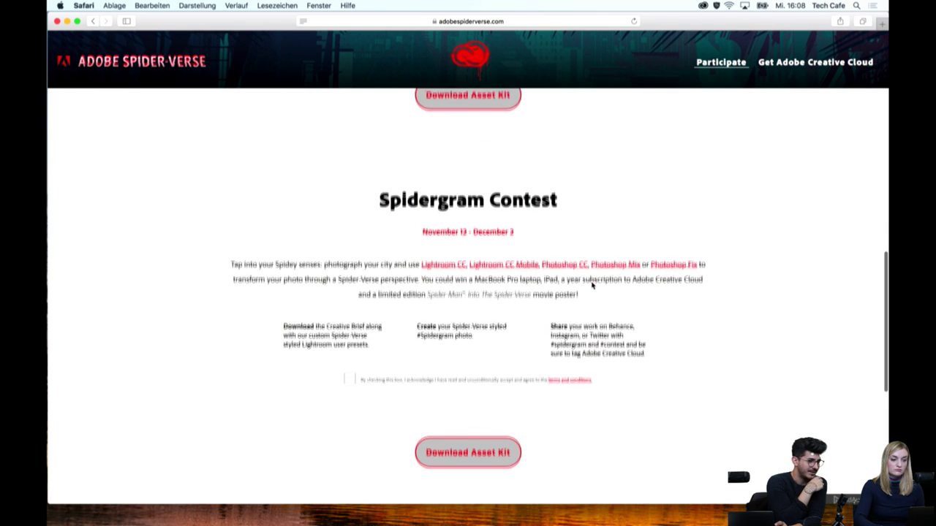
{"action": "scroll", "coordinate": [592, 285], "scroll_direction": "down", "scroll_amount": 1}
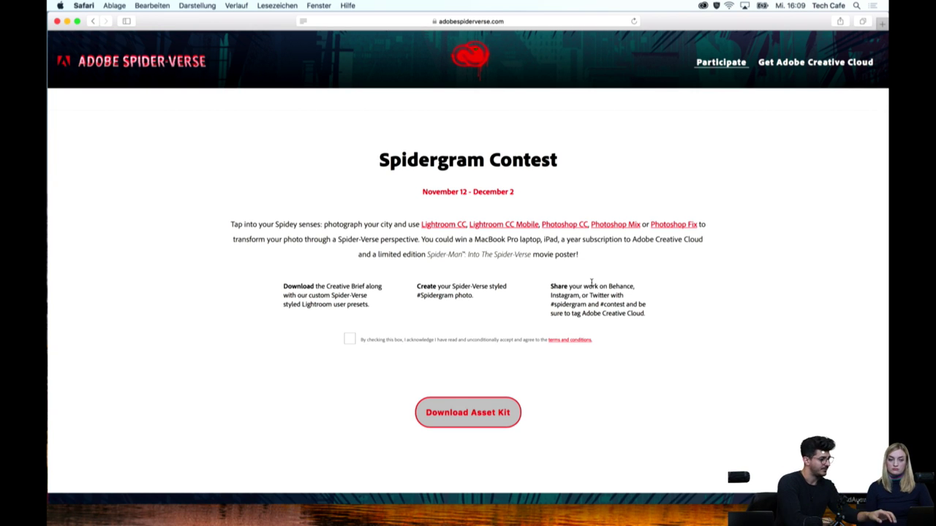
{"action": "scroll", "coordinate": [598, 329], "scroll_direction": "down", "scroll_amount": 1}
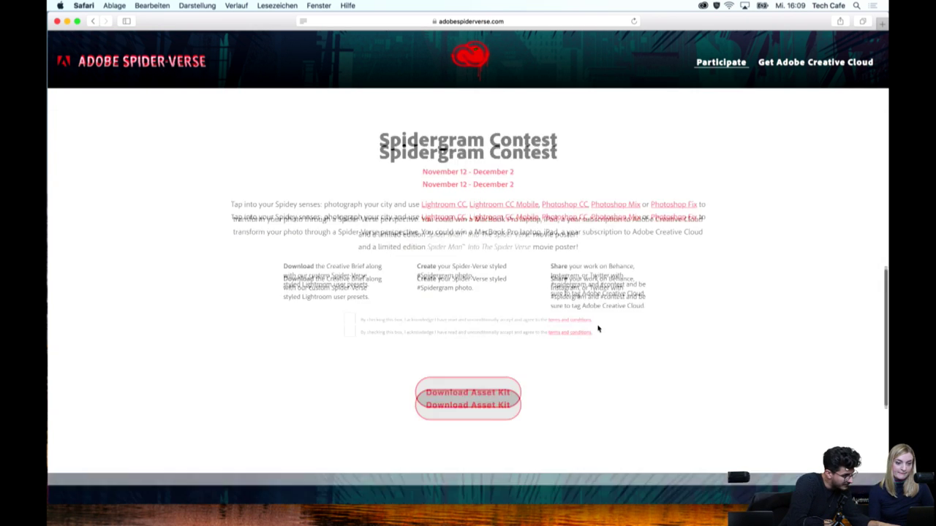
{"action": "scroll", "coordinate": [598, 329], "scroll_direction": "down", "scroll_amount": 5}
{"action": "scroll", "coordinate": [598, 329], "scroll_direction": "up", "scroll_amount": 10}
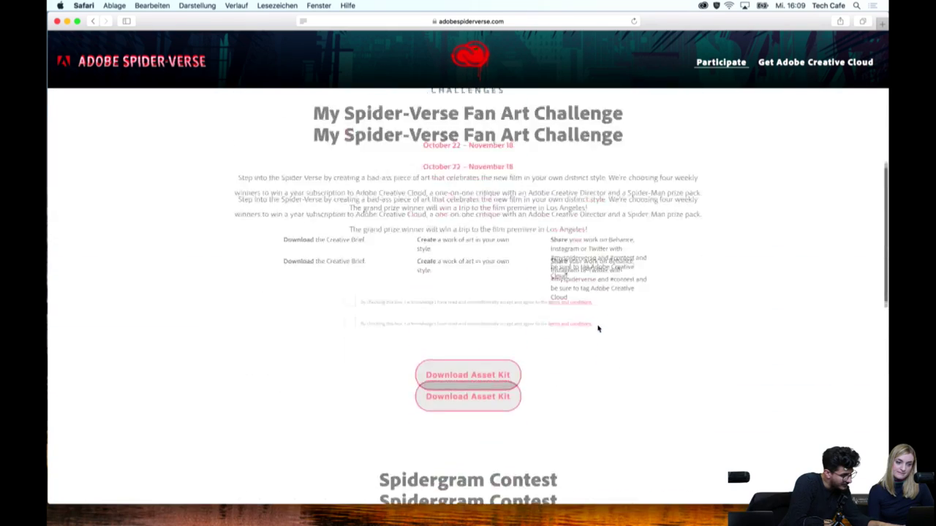
{"action": "scroll", "coordinate": [598, 329], "scroll_direction": "up", "scroll_amount": 3}
{"action": "scroll", "coordinate": [598, 329], "scroll_direction": "down", "scroll_amount": 3}
{"action": "scroll", "coordinate": [598, 329], "scroll_direction": "down", "scroll_amount": 4}
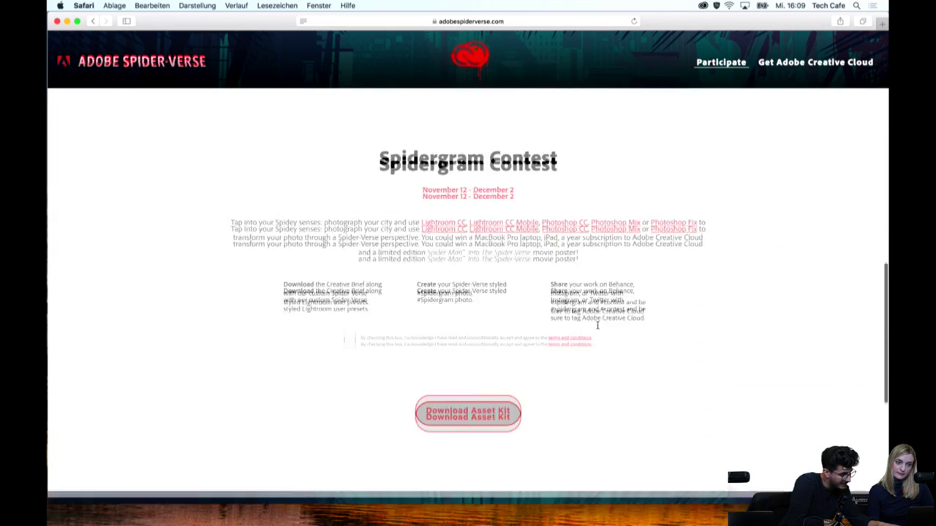
{"action": "scroll", "coordinate": [598, 325], "scroll_direction": "up", "scroll_amount": 1}
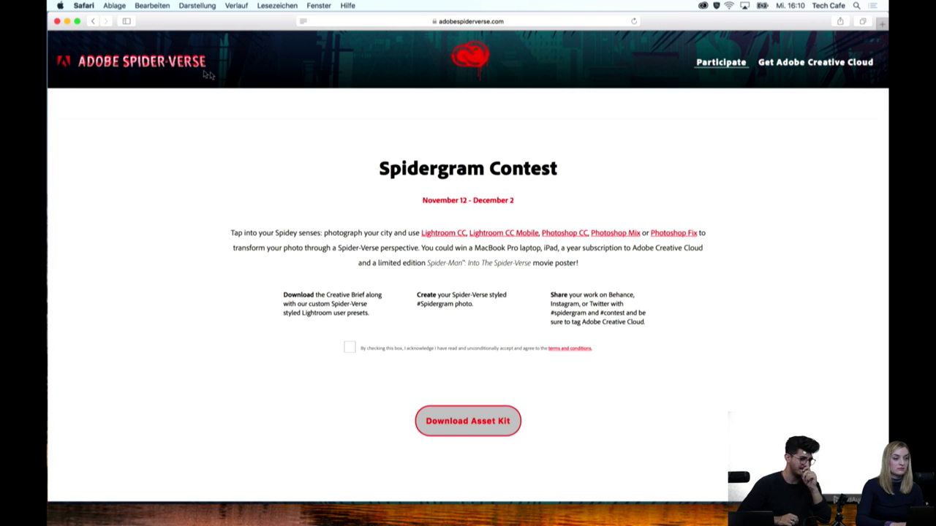
Close the Participate overlay and scroll down through the fan art image tiles
{"action": "left_click", "coordinate": [93, 21]}
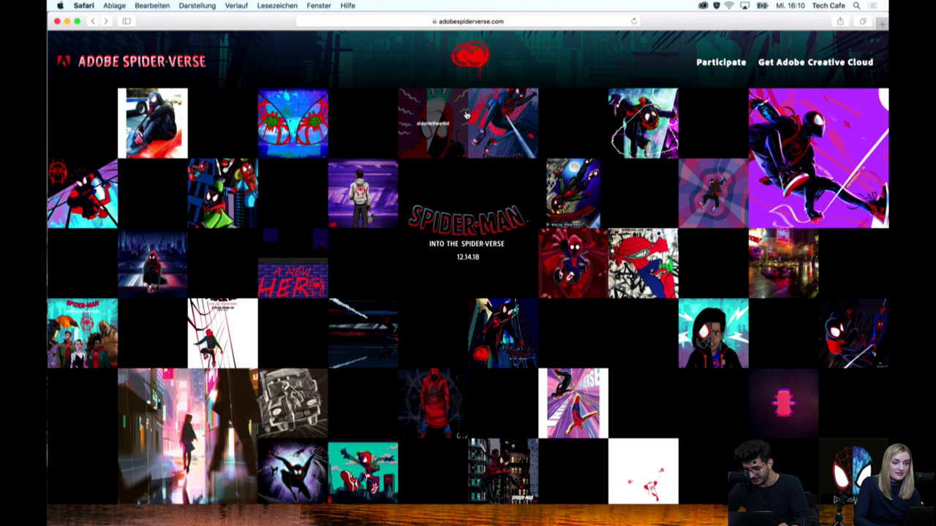
{"action": "scroll", "coordinate": [465, 115], "scroll_direction": "down", "scroll_amount": 3}
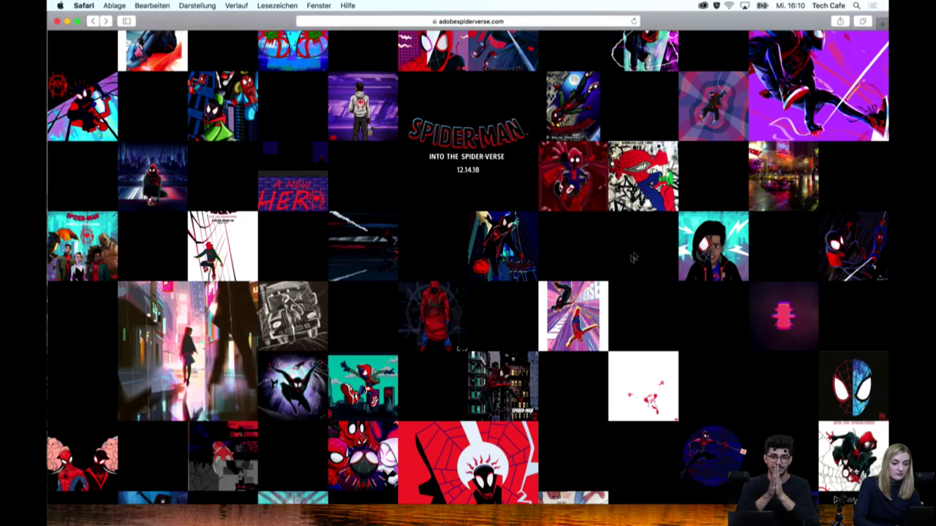
{"action": "scroll", "coordinate": [448, 471], "scroll_direction": "down", "scroll_amount": 5}
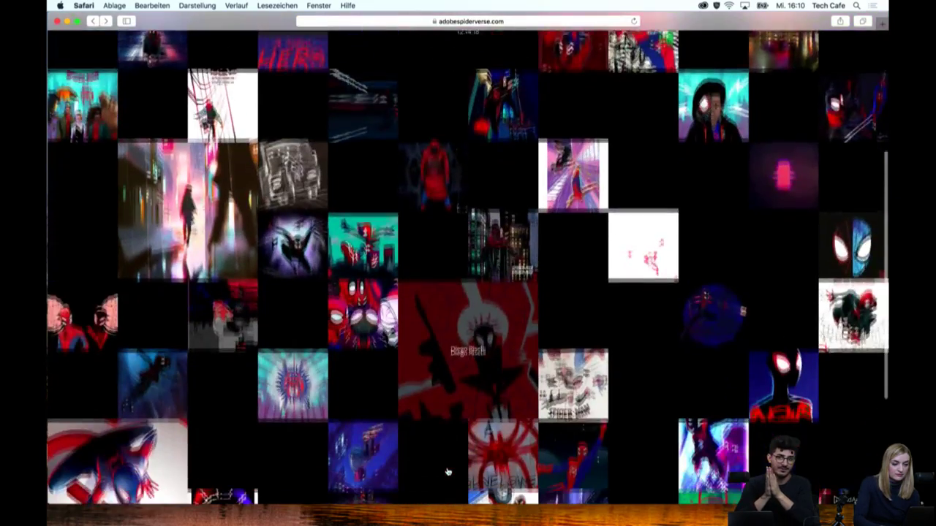
{"action": "scroll", "coordinate": [448, 472], "scroll_direction": "down", "scroll_amount": 2}
{"action": "scroll", "coordinate": [448, 472], "scroll_direction": "down", "scroll_amount": 3}
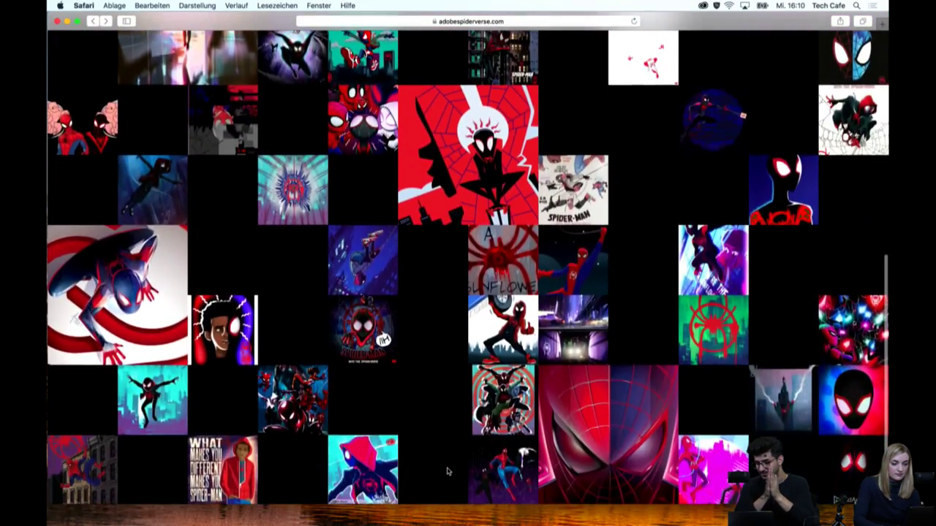
{"action": "scroll", "coordinate": [448, 472], "scroll_direction": "up", "scroll_amount": 1}
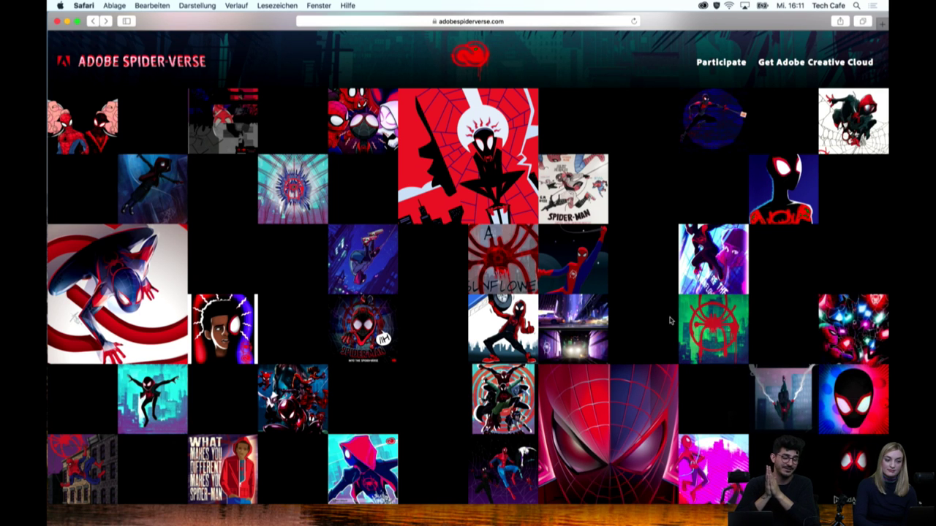
{"action": "scroll", "coordinate": [621, 310], "scroll_direction": "down", "scroll_amount": 1}
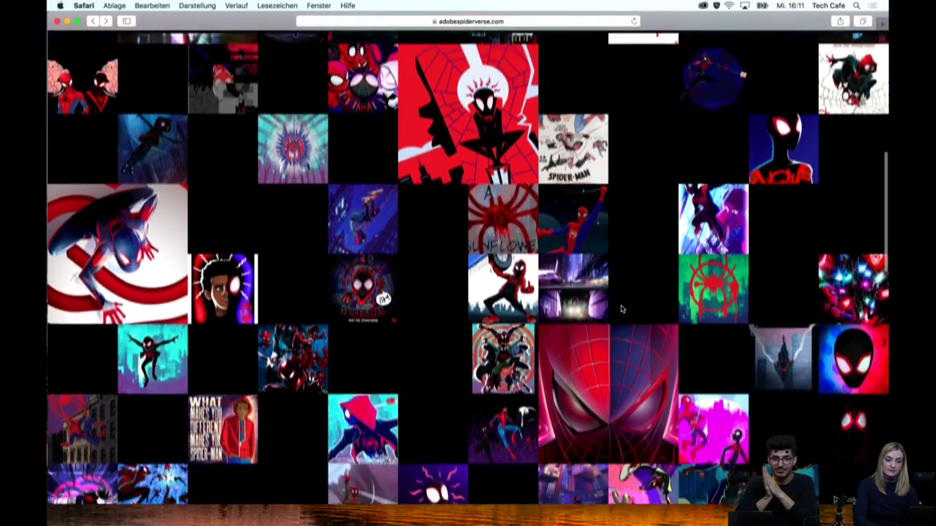
{"action": "scroll", "coordinate": [620, 310], "scroll_direction": "down", "scroll_amount": 2}
{"action": "scroll", "coordinate": [621, 309], "scroll_direction": "down", "scroll_amount": 1}
{"action": "scroll", "coordinate": [620, 309], "scroll_direction": "down", "scroll_amount": 1}
{"action": "scroll", "coordinate": [621, 309], "scroll_direction": "down", "scroll_amount": 2}
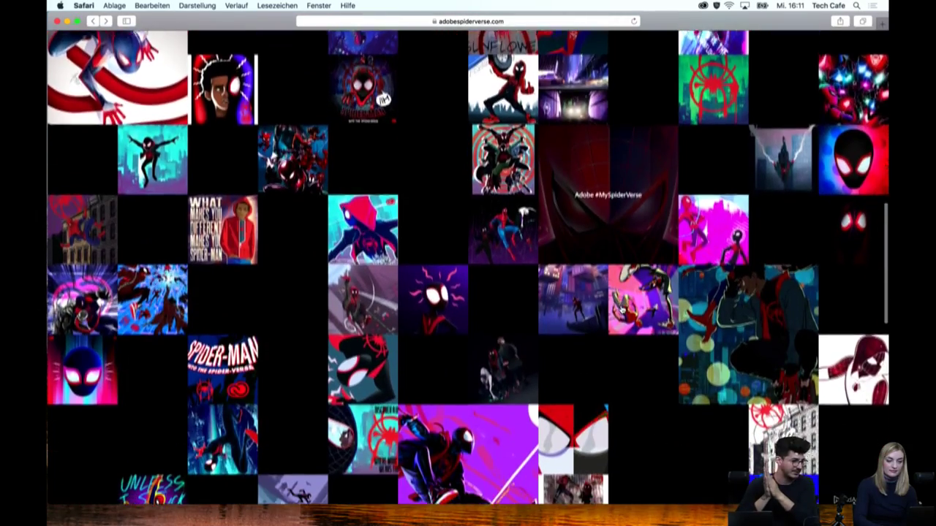
{"action": "scroll", "coordinate": [621, 309], "scroll_direction": "down", "scroll_amount": 1}
{"action": "scroll", "coordinate": [621, 309], "scroll_direction": "down", "scroll_amount": 1}
{"action": "scroll", "coordinate": [621, 309], "scroll_direction": "down", "scroll_amount": 1}
{"action": "scroll", "coordinate": [621, 309], "scroll_direction": "down", "scroll_amount": 1}
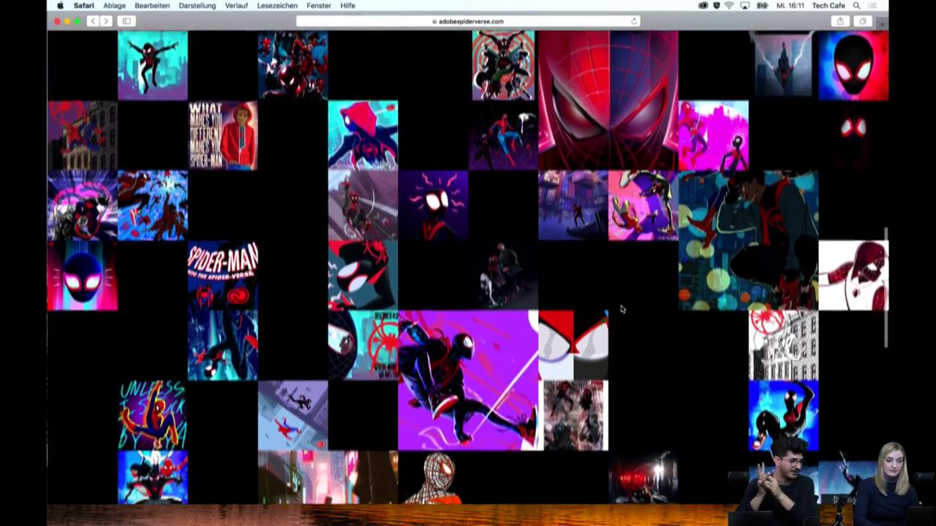
{"action": "scroll", "coordinate": [620, 309], "scroll_direction": "down", "scroll_amount": 2}
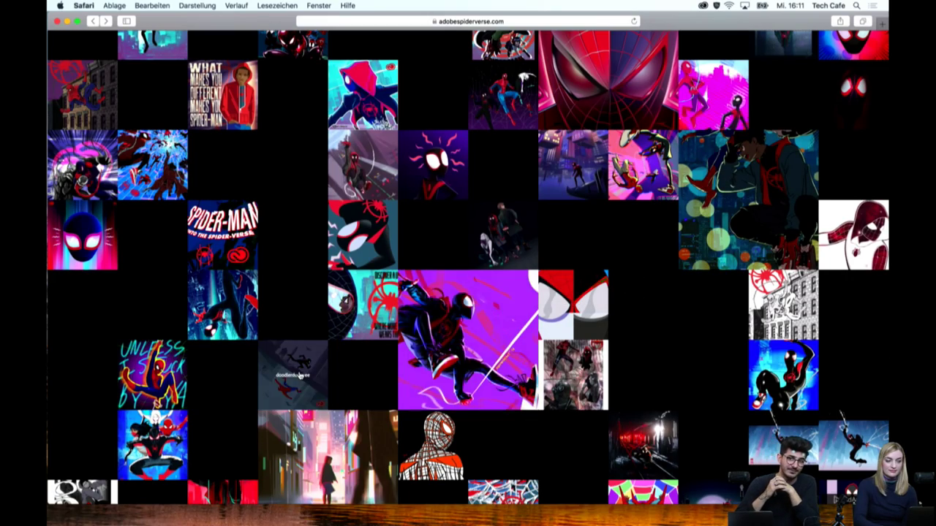
{"action": "scroll", "coordinate": [420, 371], "scroll_direction": "down", "scroll_amount": 2}
{"action": "scroll", "coordinate": [299, 376], "scroll_direction": "down", "scroll_amount": 2}
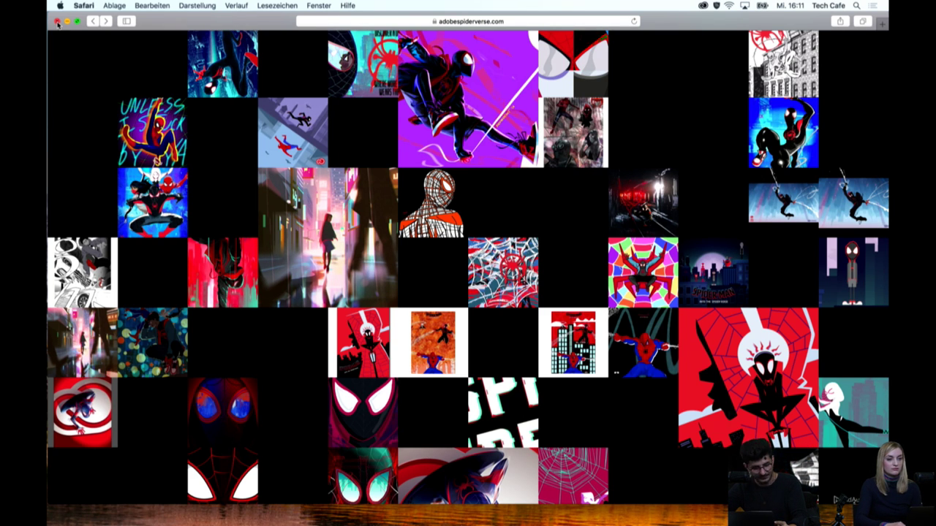
Close Safari, launch Illustrator CC 2019, and open handwerker.ai from the desktop
{"action": "left_click", "coordinate": [57, 22]}
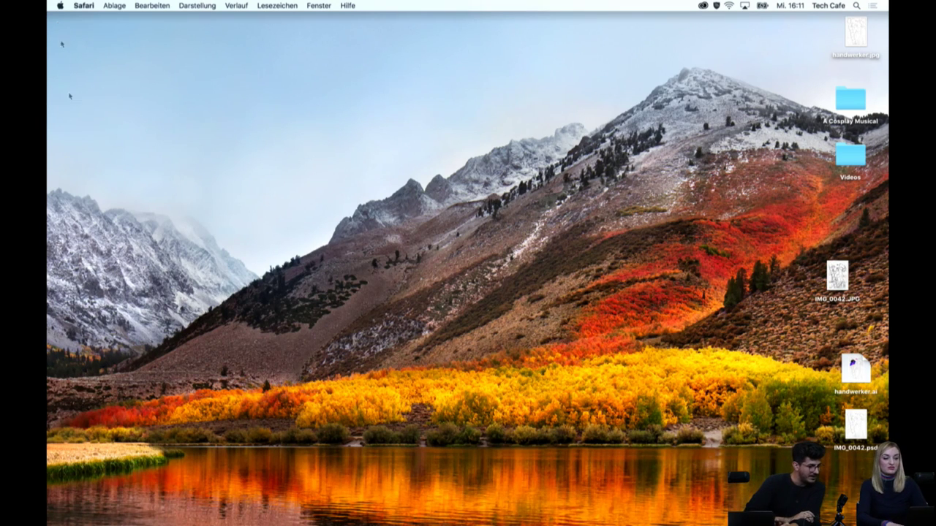
{"action": "mouse_move", "coordinate": [680, 504]}
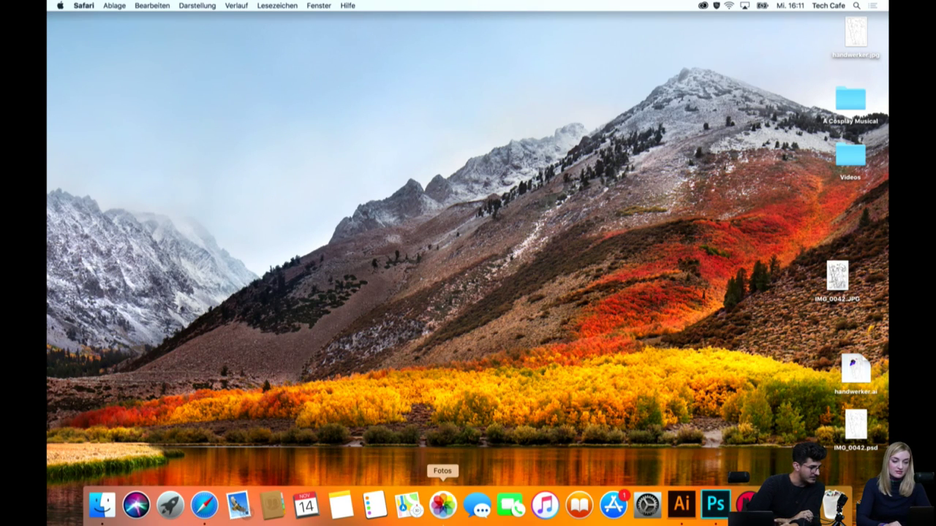
{"action": "left_click", "coordinate": [681, 506]}
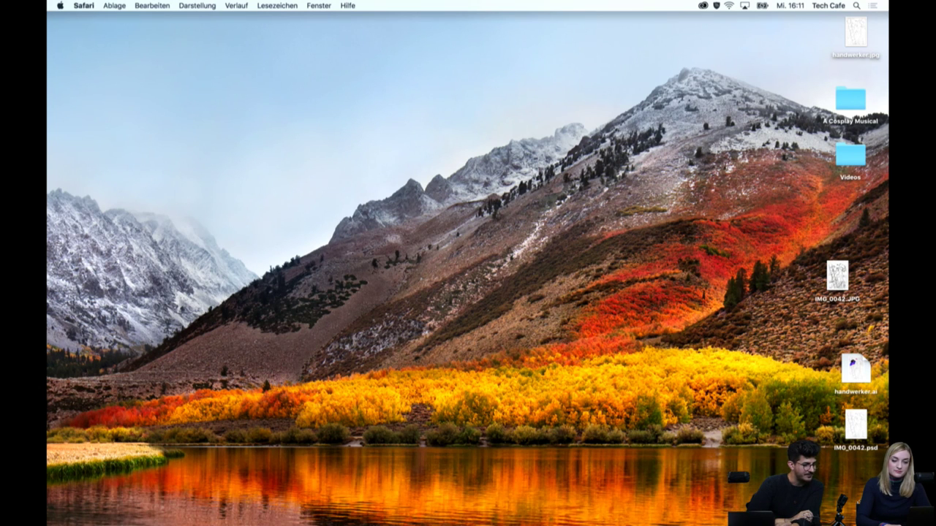
{"action": "double_click", "coordinate": [854, 383]}
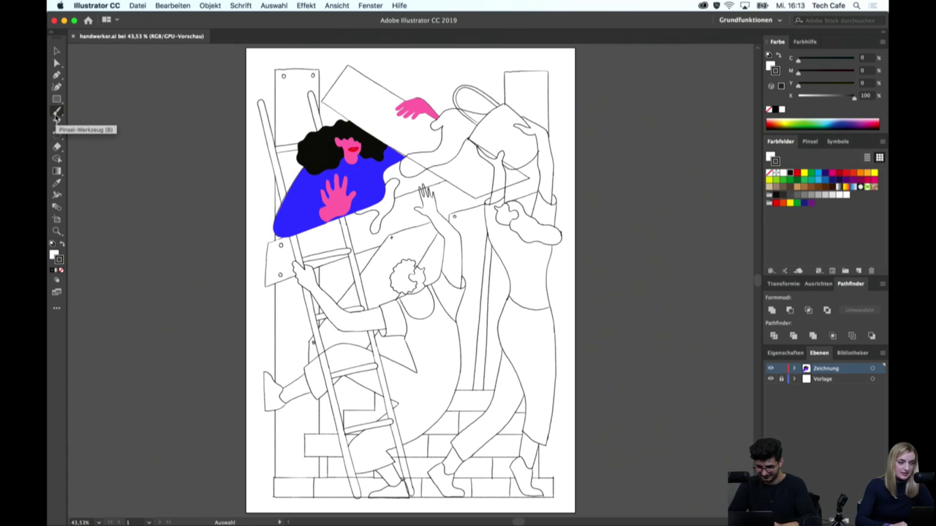
Select the Blob Brush and view the drawing at 100% around the ladder climber
{"action": "left_click", "coordinate": [56, 115]}
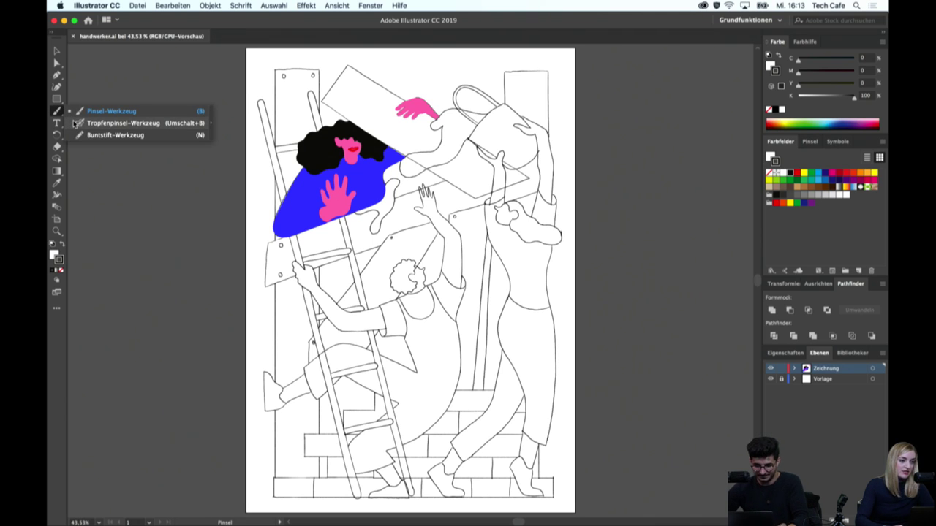
{"action": "left_click", "coordinate": [76, 123]}
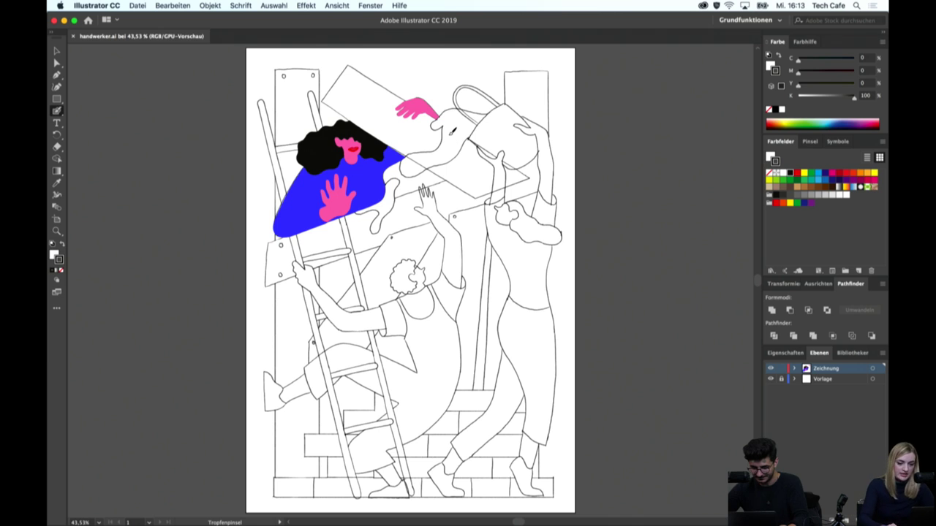
{"action": "key", "text": "ctrl+1"}
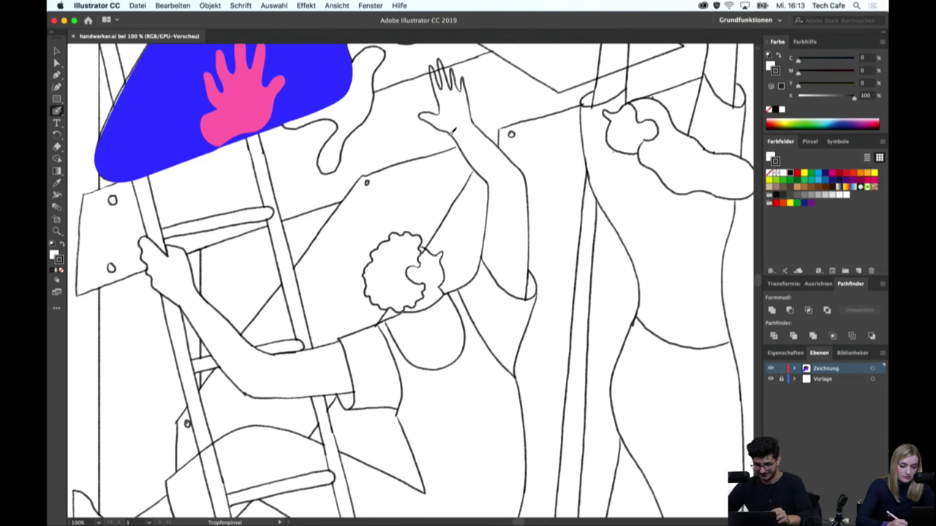
{"action": "left_click_drag", "start_coordinate": [453, 130], "coordinate": [433, 334]}
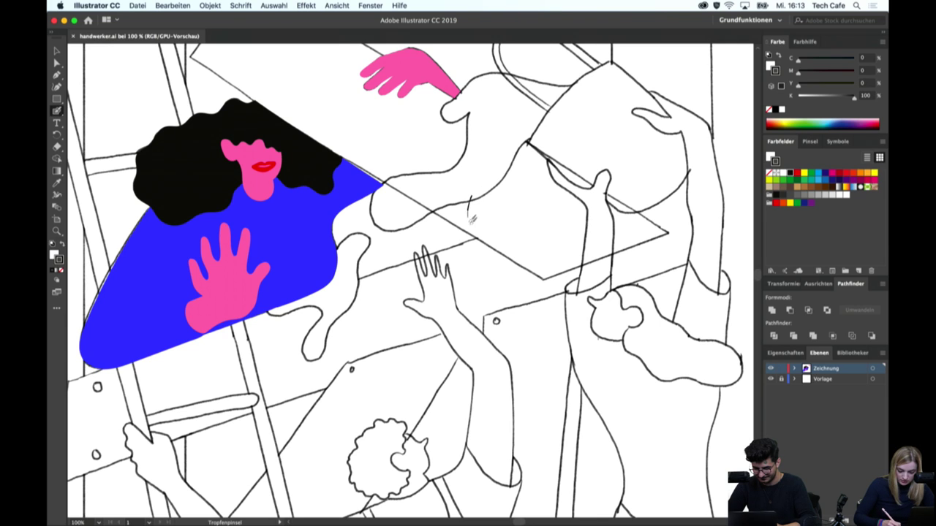
Change the Blob Brush size and paint a closed loop over the torso
{"action": "key", "text": "Return"}
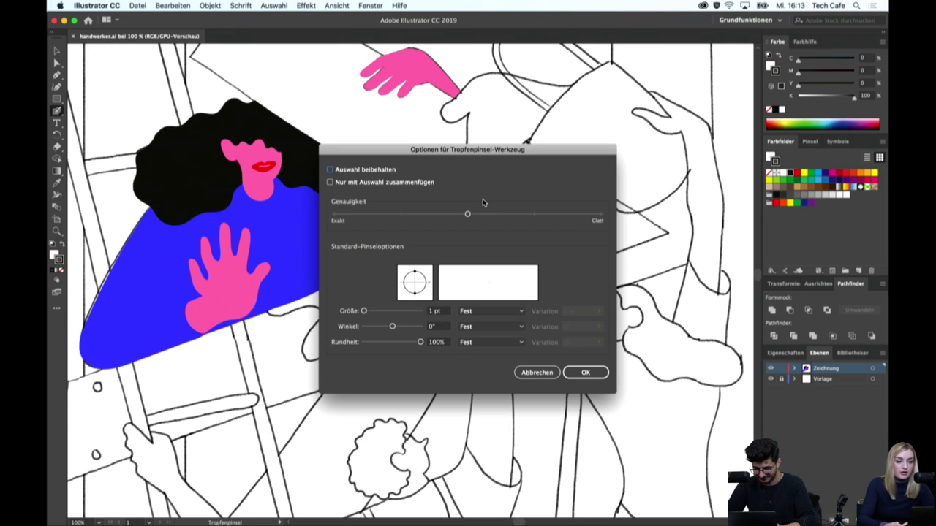
{"action": "left_click", "coordinate": [431, 311]}
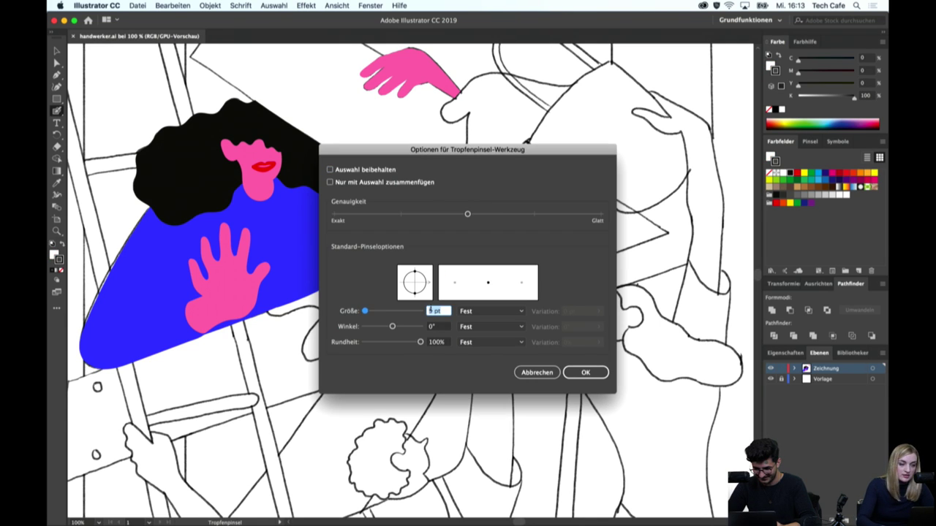
{"action": "key", "text": "Return"}
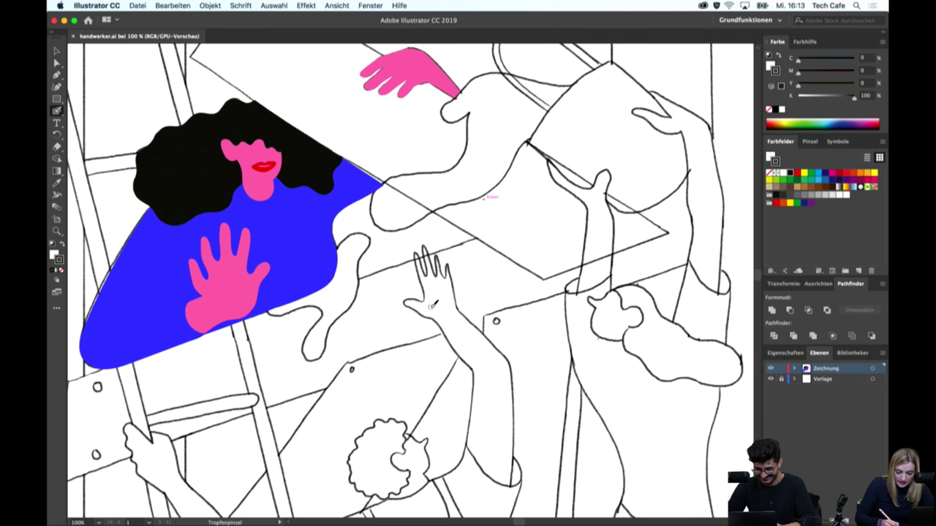
{"action": "mouse_move", "coordinate": [505, 187]}
{"action": "left_mouse_down"}
{"action": "mouse_move", "coordinate": [514, 174]}
{"action": "mouse_move", "coordinate": [499, 189]}
{"action": "left_mouse_up"}
Isolate the painted loop and fill its hole into a solid blob
{"action": "key", "text": "v"}
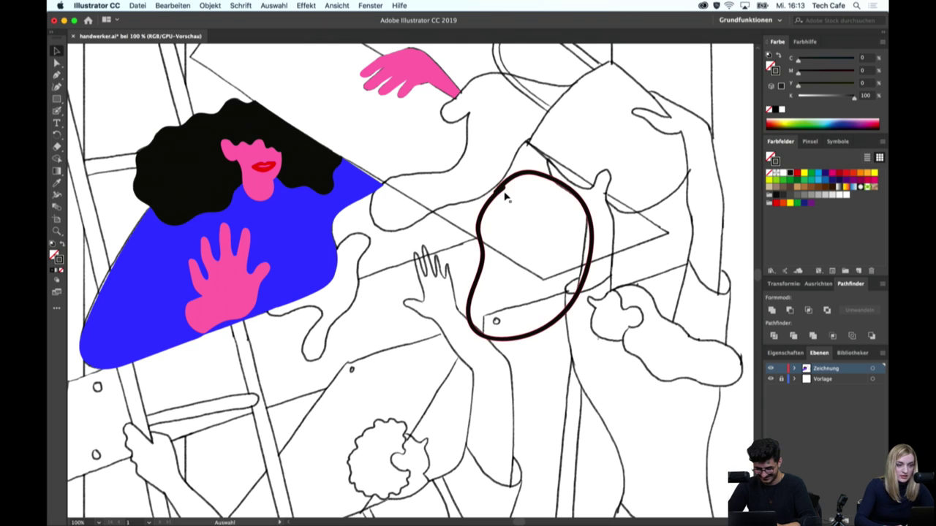
{"action": "double_click", "coordinate": [504, 194]}
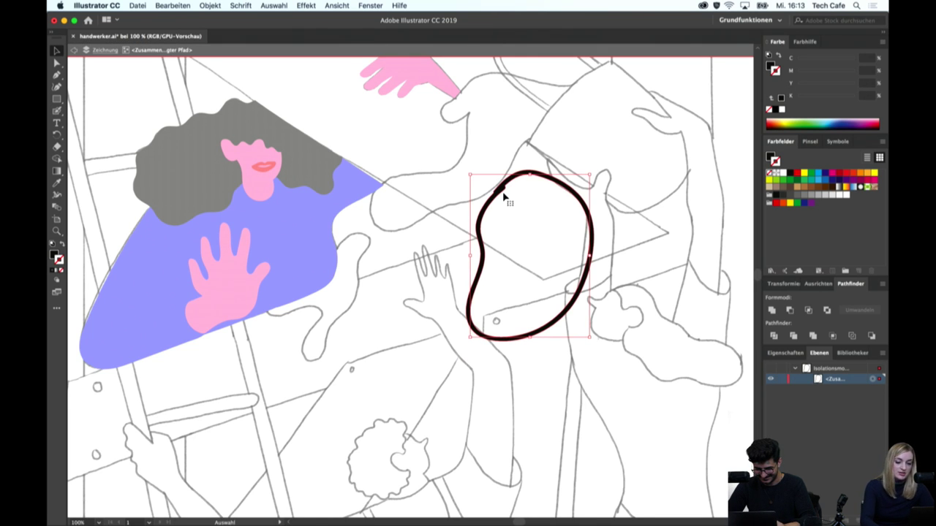
{"action": "key", "text": "Delete"}
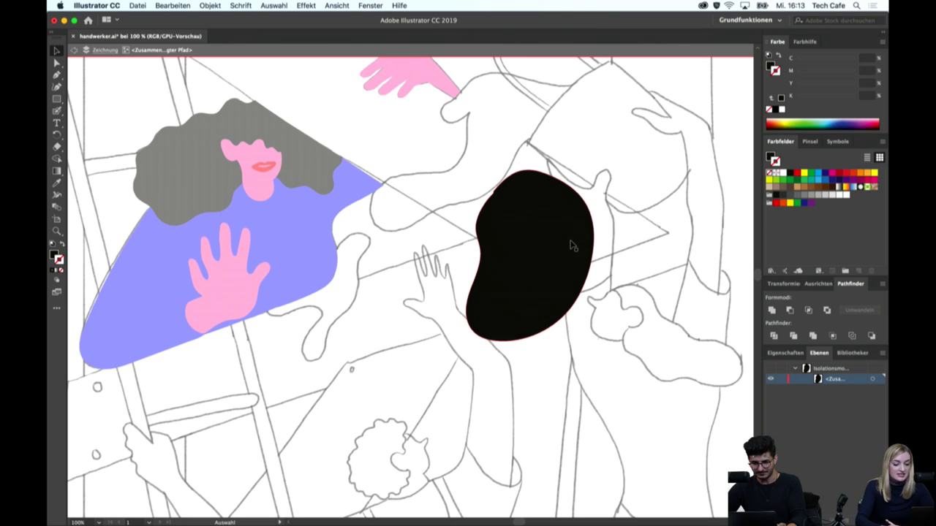
Trace the shoulder and arm with the Pencil, then undo the trace
{"action": "key", "text": "b"}
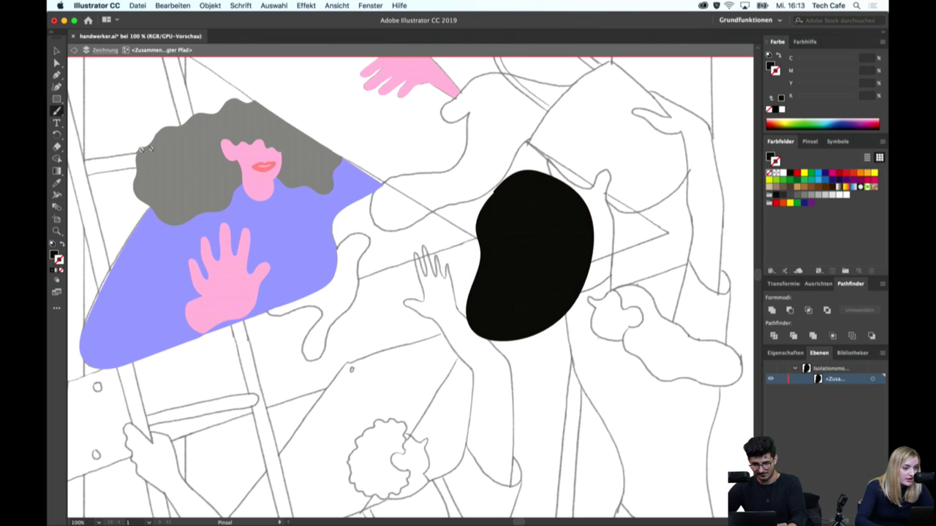
{"action": "key", "text": "n"}
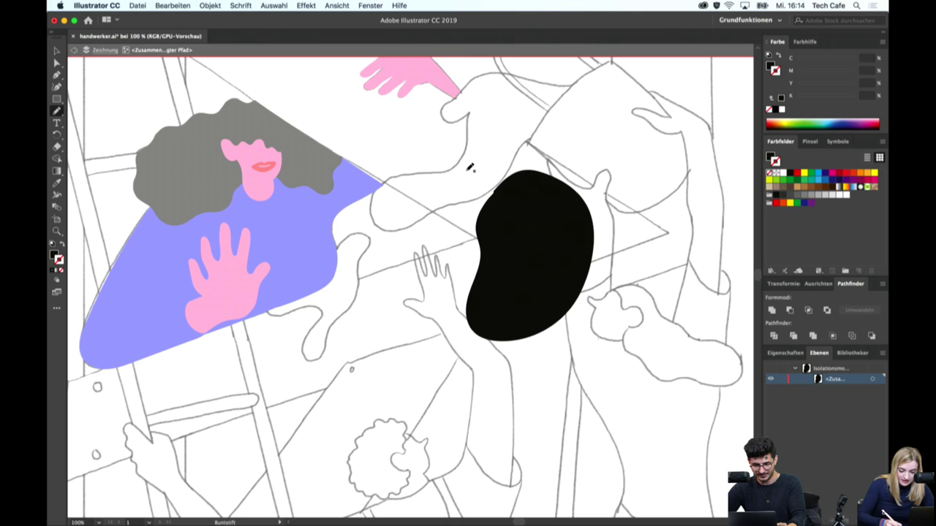
{"action": "left_click_drag", "start_coordinate": [467, 113], "coordinate": [469, 136]}
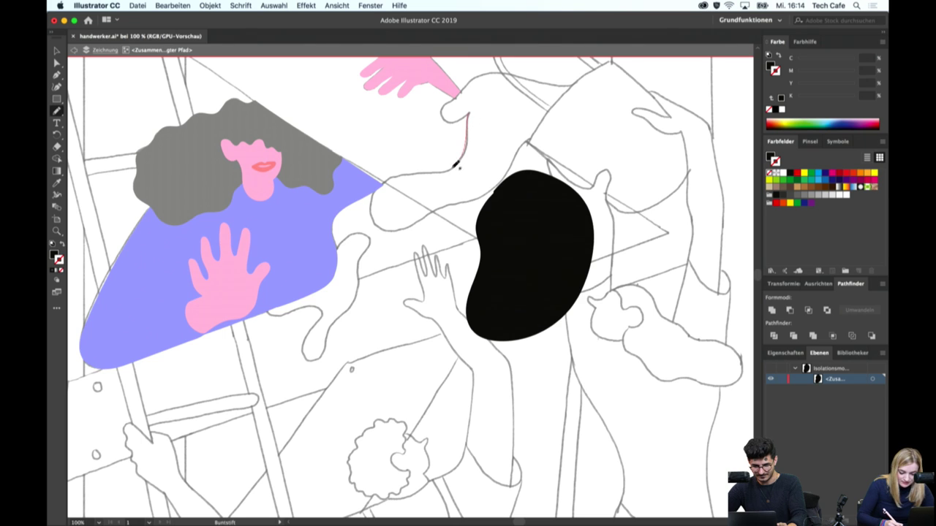
{"action": "mouse_move", "coordinate": [427, 171]}
{"action": "left_mouse_down"}
{"action": "mouse_move", "coordinate": [393, 173]}
{"action": "mouse_move", "coordinate": [376, 209]}
{"action": "mouse_move", "coordinate": [427, 217]}
{"action": "mouse_move", "coordinate": [495, 189]}
{"action": "mouse_move", "coordinate": [535, 135]}
{"action": "left_mouse_up"}
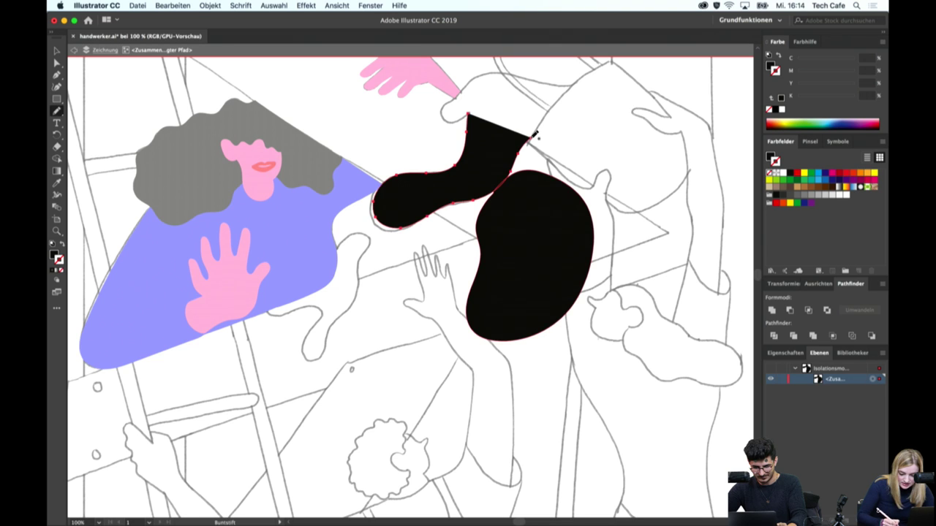
{"action": "key", "text": "ctrl+z"}
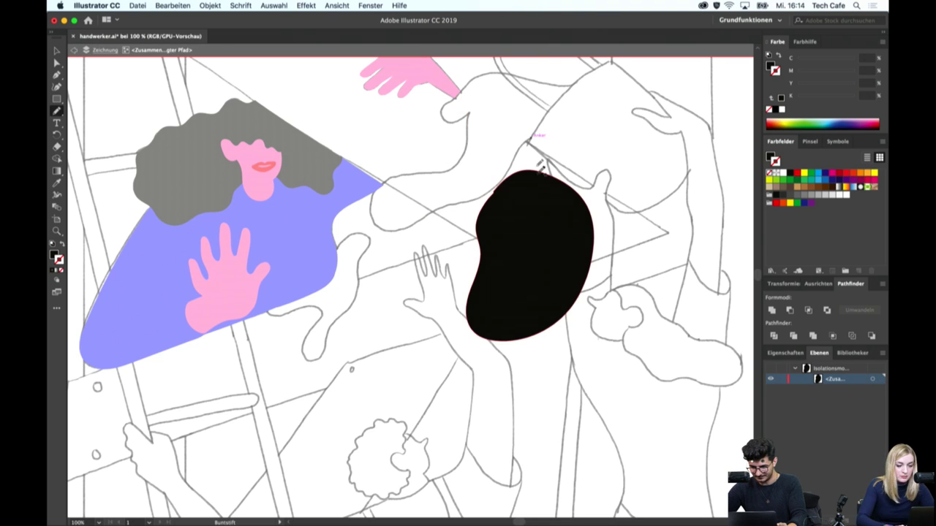
Delete the black blob and exit isolation mode
{"action": "key", "text": "v"}
{"action": "left_click", "coordinate": [535, 210]}
{"action": "key", "text": "Delete"}
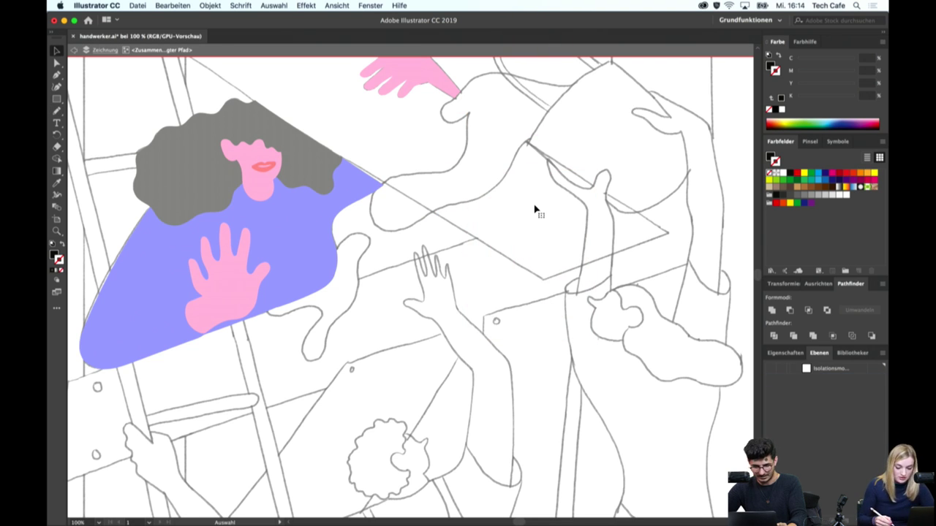
{"action": "key", "text": "Escape"}
{"action": "key", "text": "Escape"}
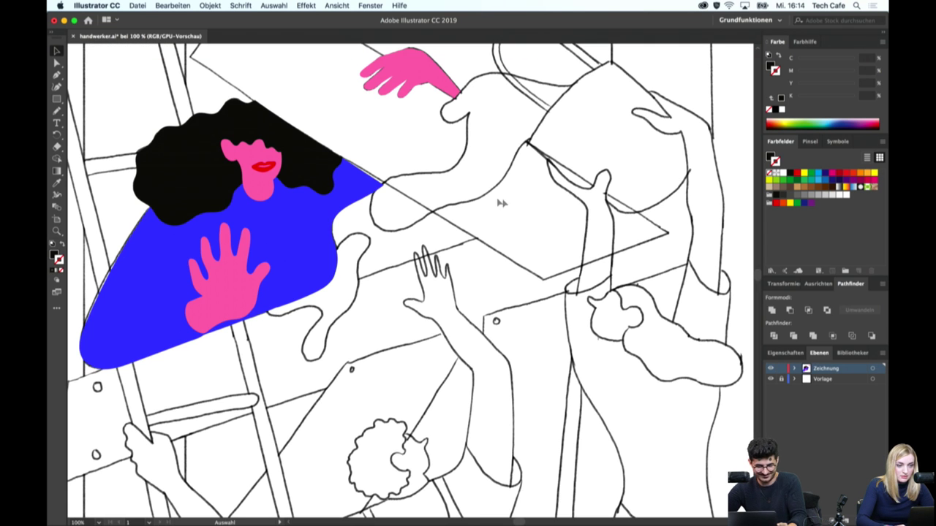
Add a new layer and trace the reaching arm's outline with the Pencil
{"action": "scroll", "coordinate": [519, 199], "scroll_direction": "up", "scroll_amount": 3}
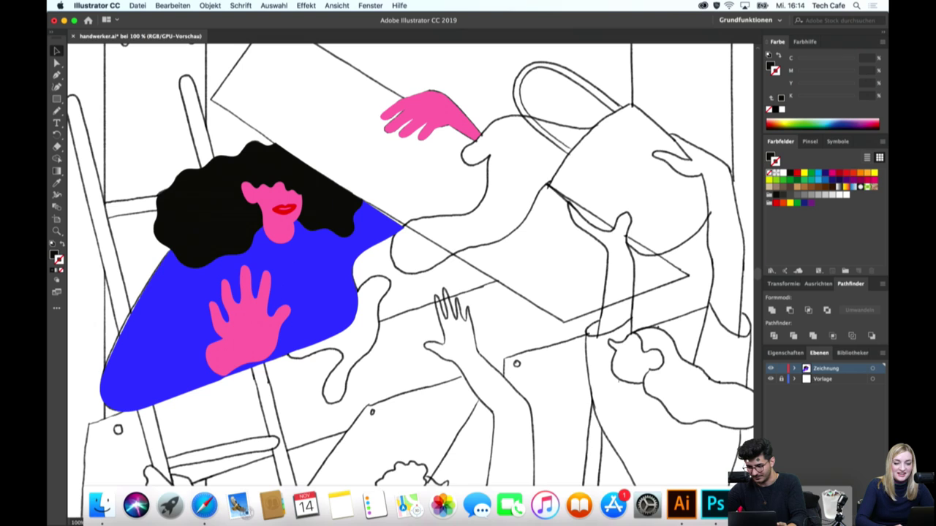
{"action": "left_click", "coordinate": [841, 511]}
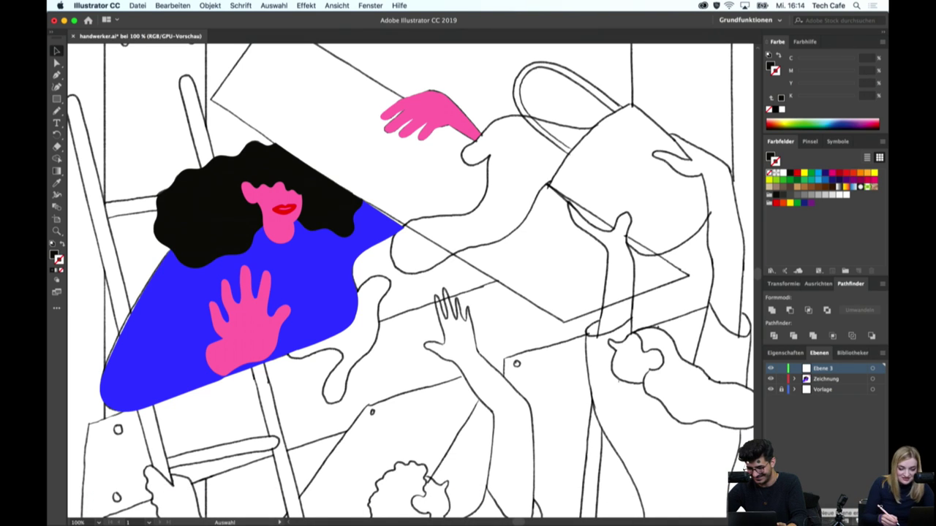
{"action": "key", "text": "n"}
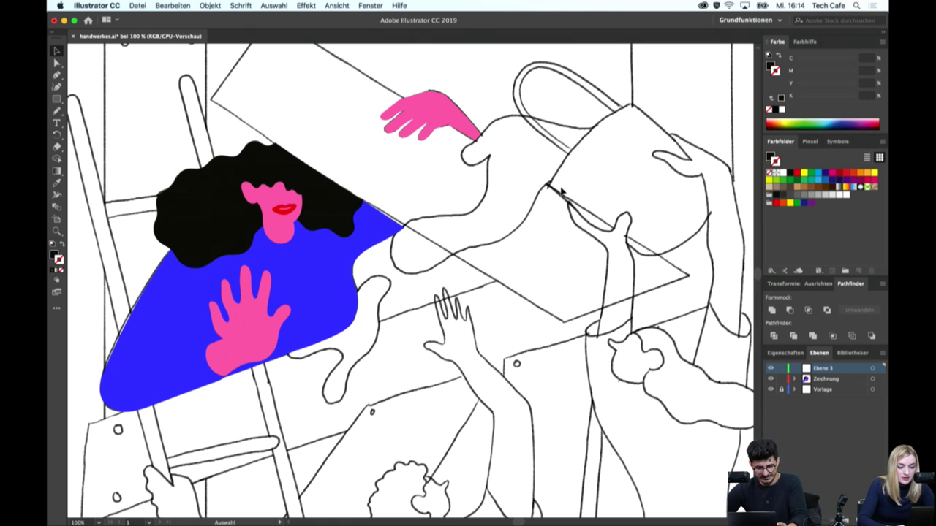
{"action": "mouse_move", "coordinate": [598, 128]}
{"action": "left_mouse_down"}
{"action": "mouse_move", "coordinate": [564, 121]}
{"action": "mouse_move", "coordinate": [466, 159]}
{"action": "mouse_move", "coordinate": [486, 199]}
{"action": "mouse_move", "coordinate": [422, 213]}
{"action": "left_mouse_up"}
{"action": "mouse_move", "coordinate": [395, 251]}
{"action": "left_mouse_down"}
{"action": "mouse_move", "coordinate": [423, 267]}
{"action": "mouse_move", "coordinate": [501, 238]}
{"action": "mouse_move", "coordinate": [564, 177]}
{"action": "left_mouse_up"}
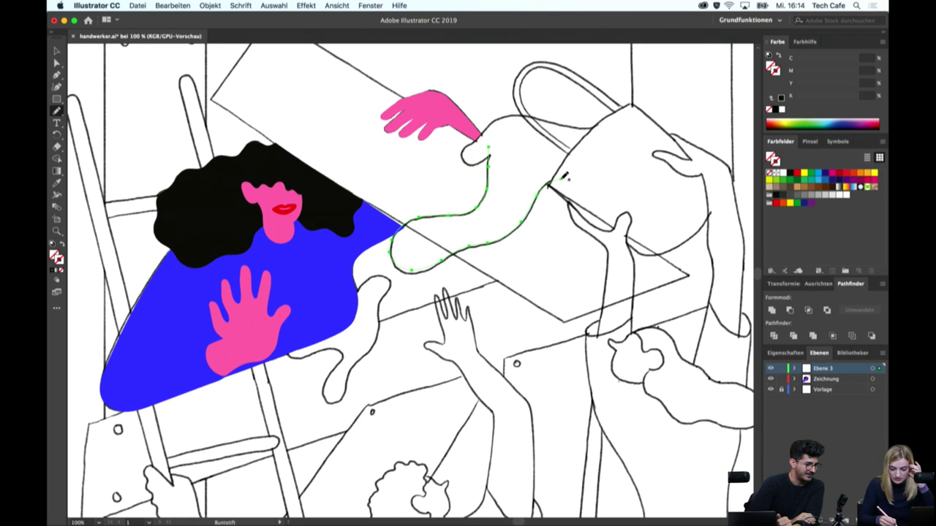
{"action": "key", "text": "ctrl+z"}
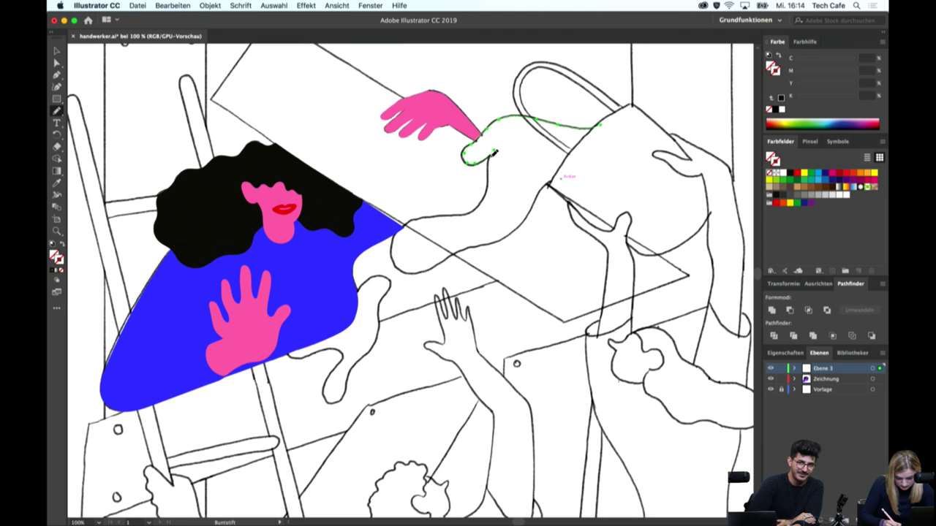
{"action": "mouse_move", "coordinate": [484, 200]}
{"action": "left_mouse_down"}
{"action": "mouse_move", "coordinate": [449, 213]}
{"action": "mouse_move", "coordinate": [406, 269]}
{"action": "mouse_move", "coordinate": [490, 242]}
{"action": "left_mouse_up"}
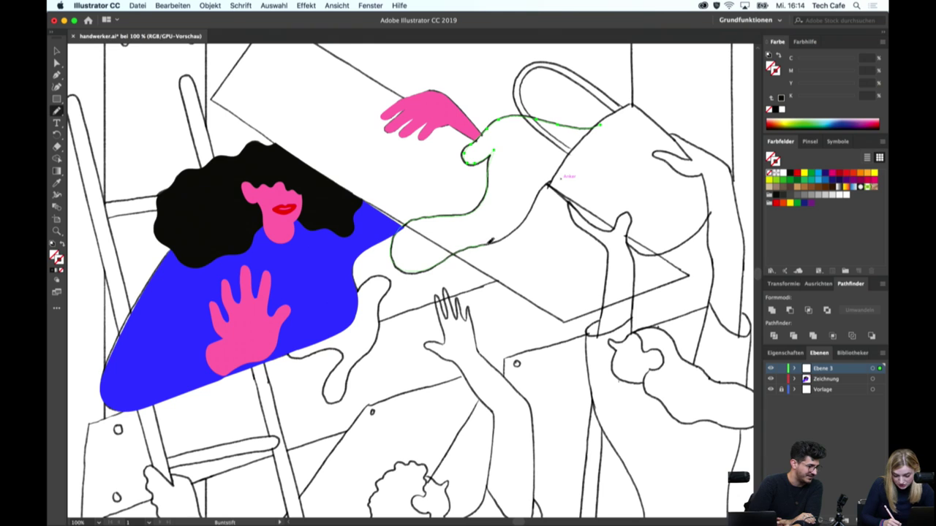
{"action": "left_click_drag", "start_coordinate": [551, 181], "coordinate": [553, 179]}
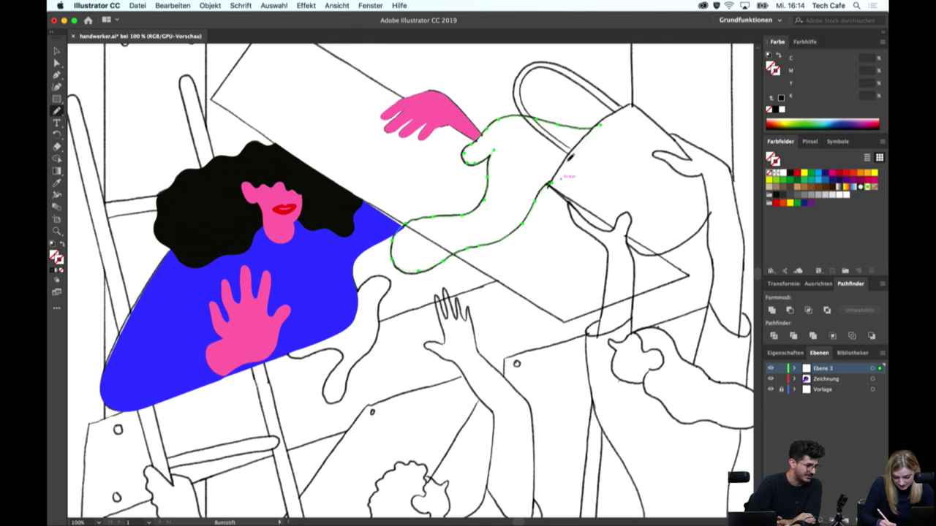
Fill the arm with the shirt's blue via the Eyedropper and zoom in on it
{"action": "key", "text": "i"}
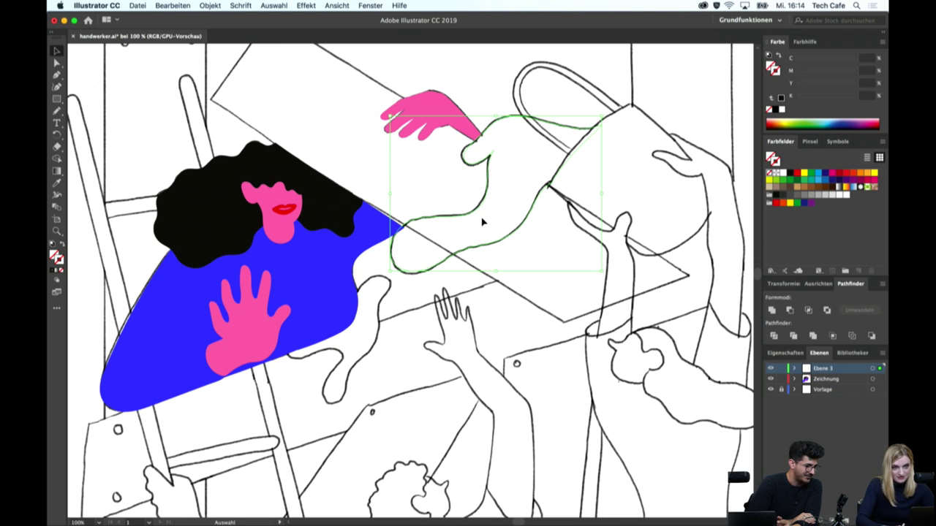
{"action": "left_click", "coordinate": [337, 244]}
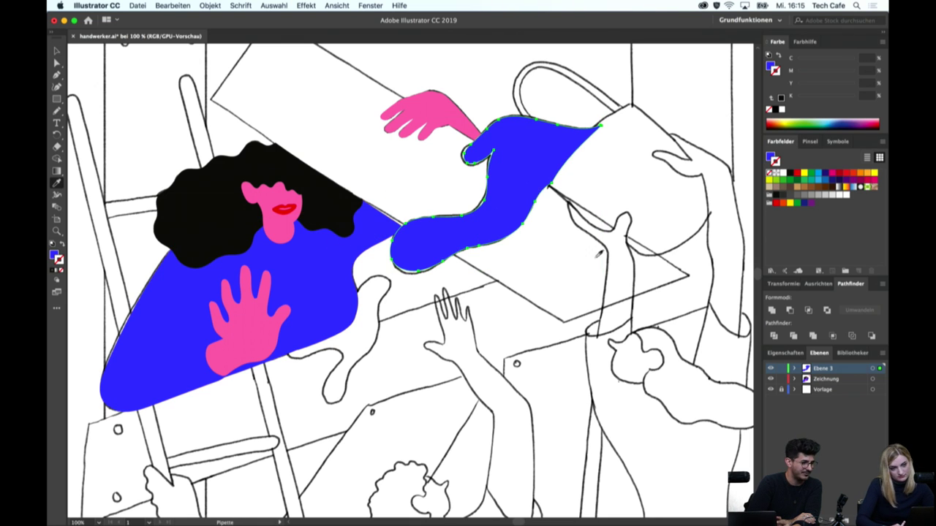
{"action": "key", "text": "v"}
{"action": "left_click", "coordinate": [525, 326]}
{"action": "left_click", "coordinate": [497, 258]}
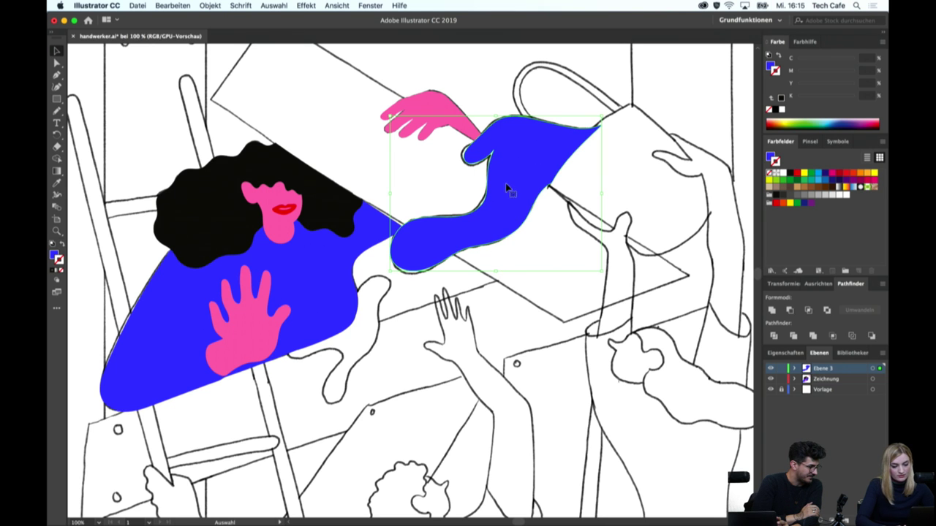
{"action": "key", "text": "ctrl+plus"}
{"action": "key", "text": "ctrl+plus"}
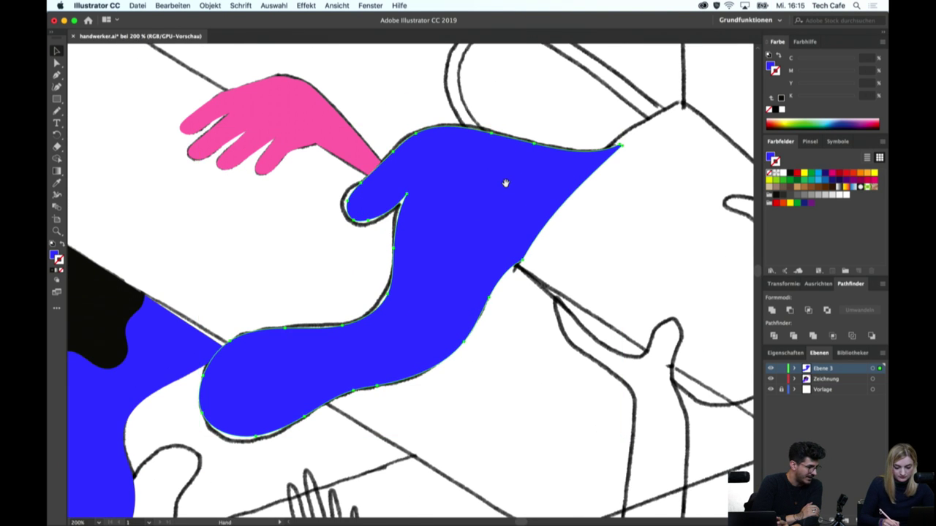
{"action": "left_click_drag", "start_coordinate": [505, 183], "coordinate": [567, 172]}
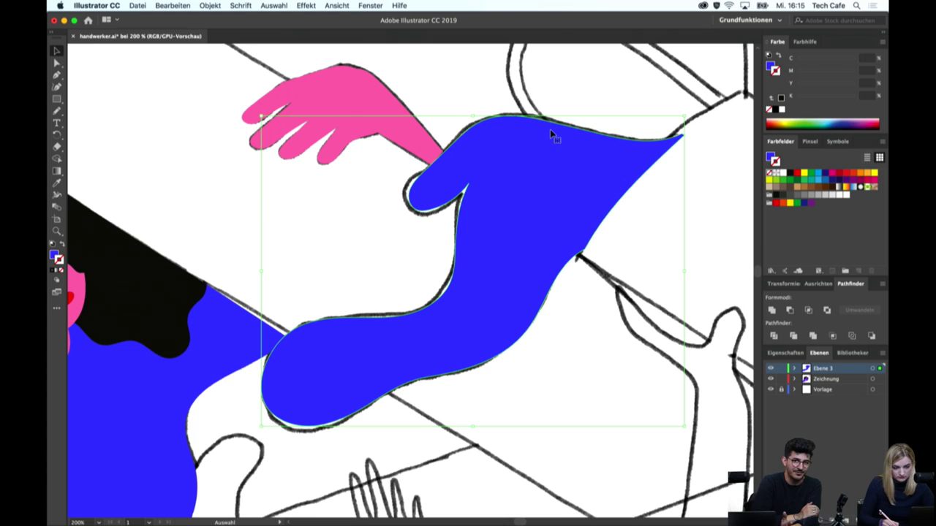
Redraw the thumb's upper-left outline more smoothly with the Pencil tool
{"action": "key", "text": "n"}
{"action": "key", "text": "Return"}
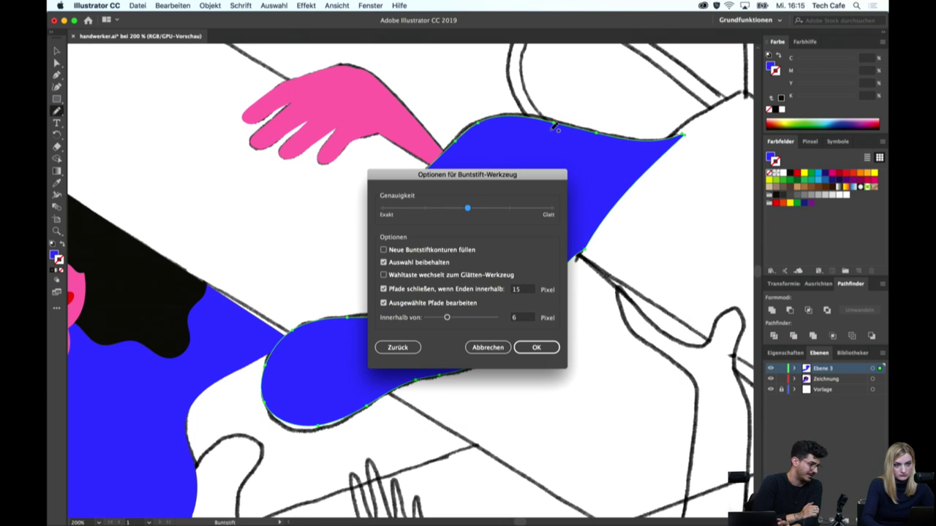
{"action": "key", "text": "Return"}
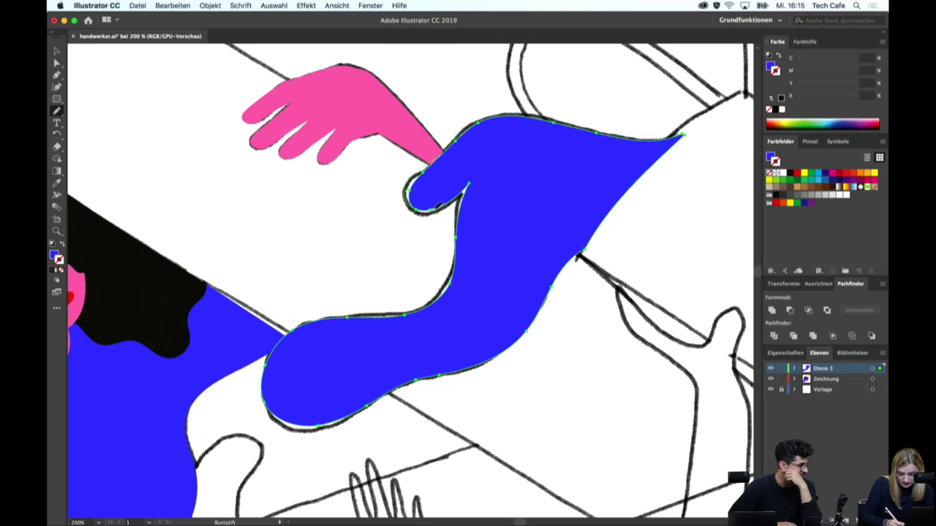
{"action": "left_click_drag", "start_coordinate": [443, 152], "coordinate": [474, 179]}
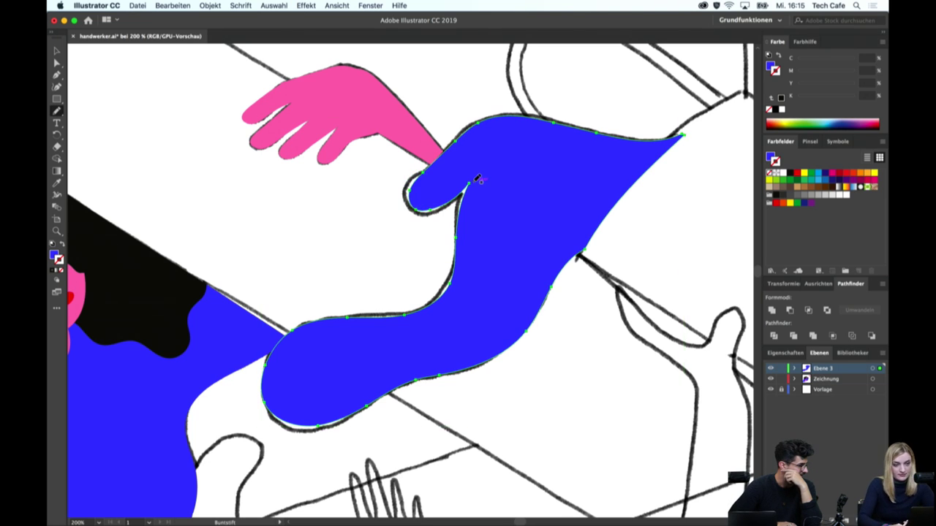
Smooth the blue shape's upper-left and lower-left edges with the Blob Brush, then select it
{"action": "key", "text": "v"}
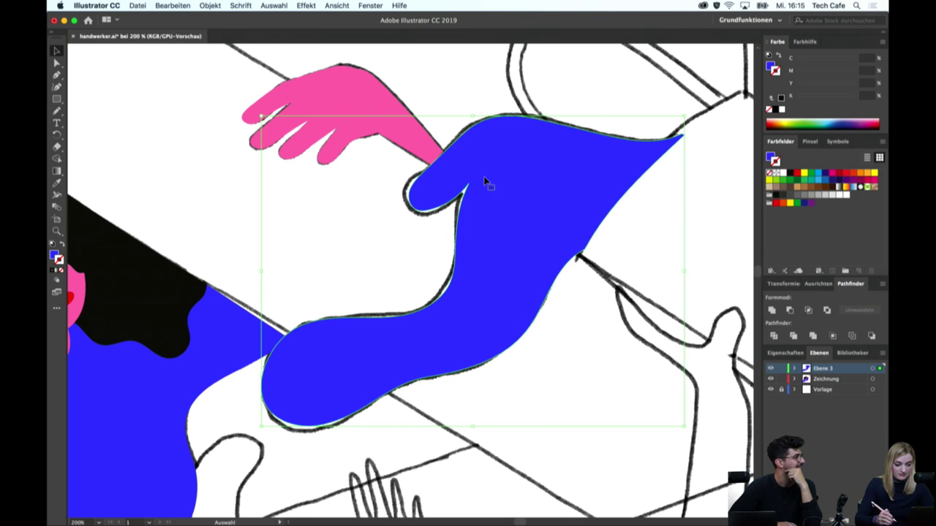
{"action": "key", "text": "shift+b"}
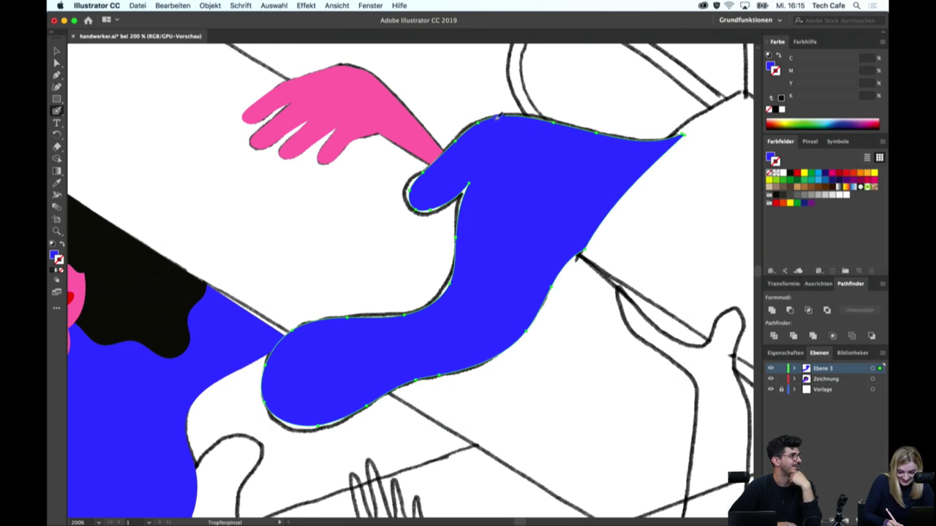
{"action": "mouse_move", "coordinate": [500, 115]}
{"action": "left_mouse_down"}
{"action": "mouse_move", "coordinate": [416, 206]}
{"action": "mouse_move", "coordinate": [480, 171]}
{"action": "mouse_move", "coordinate": [442, 291]}
{"action": "left_mouse_up"}
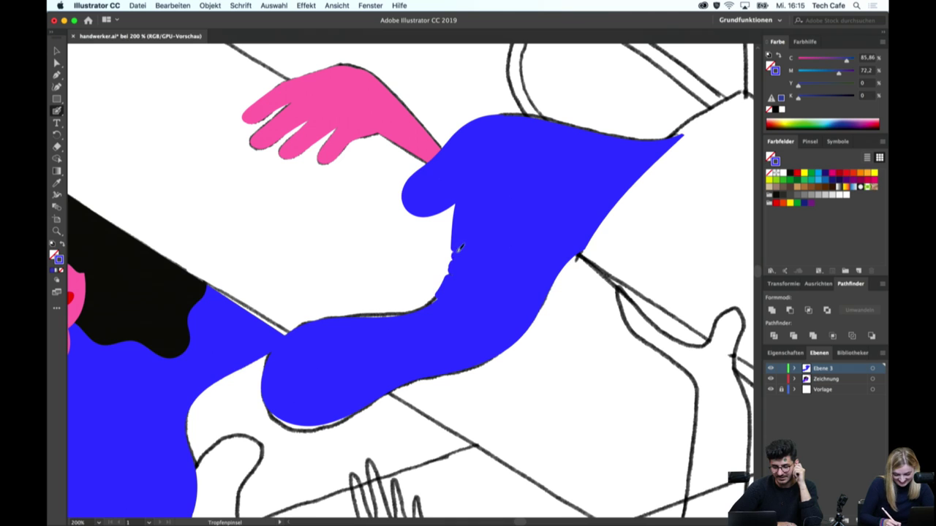
{"action": "left_click_drag", "start_coordinate": [460, 235], "coordinate": [345, 314]}
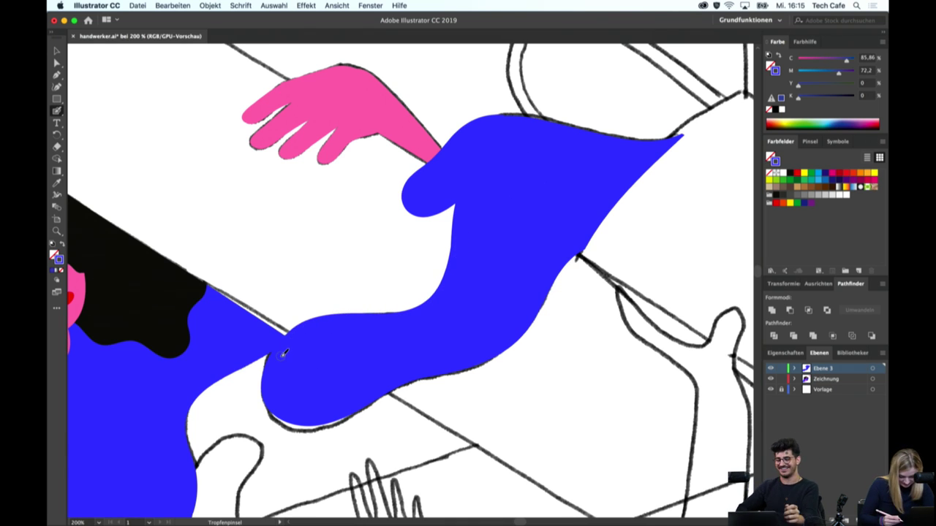
{"action": "key", "text": "v"}
{"action": "left_click", "coordinate": [324, 355]}
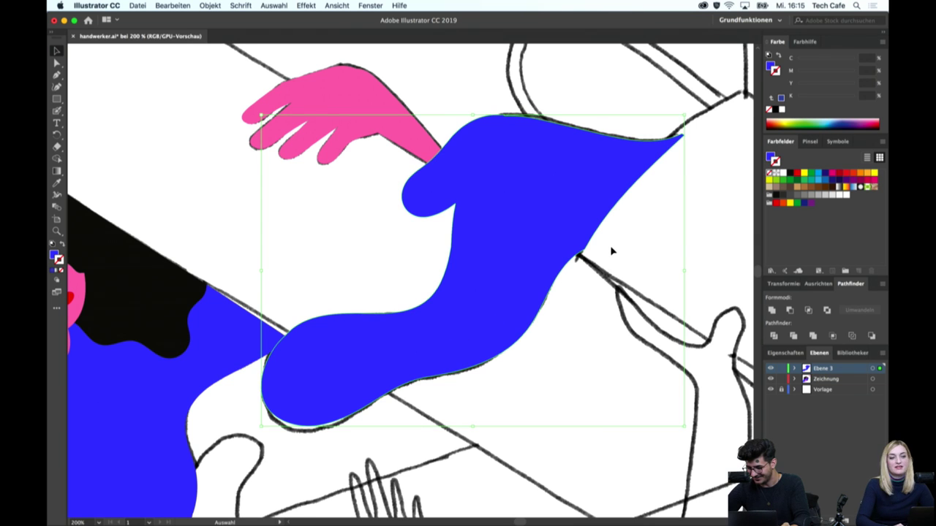
Bring the dark-haired figure into view and hide Ebene 3, the layer holding the blue shape
{"action": "scroll", "coordinate": [612, 250], "scroll_direction": "up", "scroll_amount": 1}
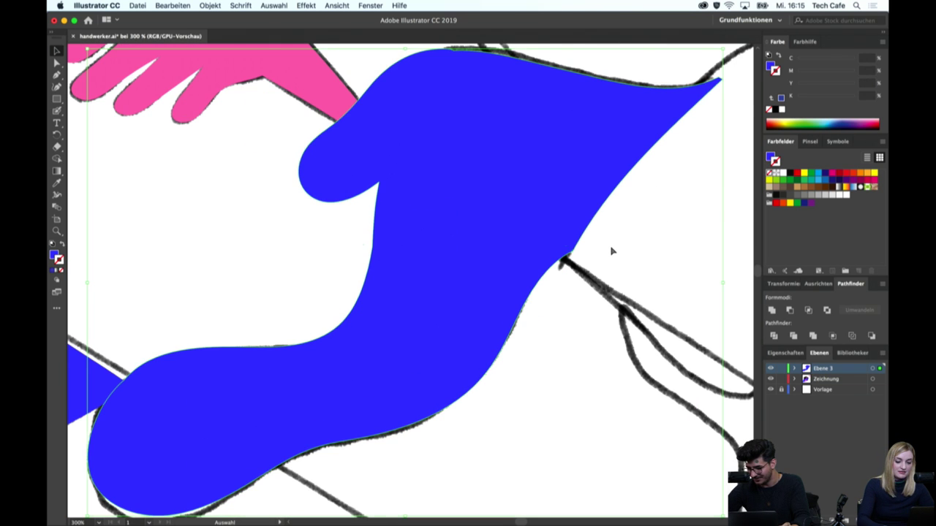
{"action": "scroll", "coordinate": [611, 251], "scroll_direction": "down", "scroll_amount": 1}
{"action": "scroll", "coordinate": [611, 251], "scroll_direction": "down", "scroll_amount": 1}
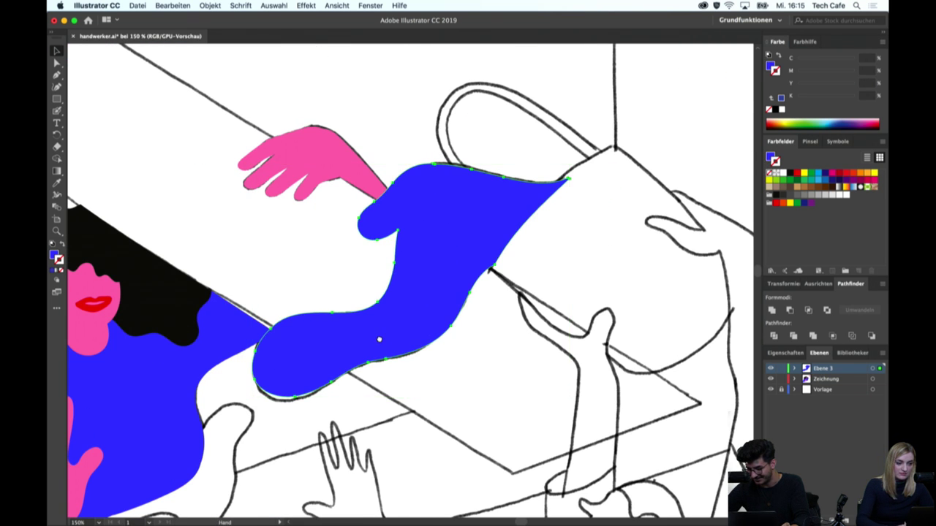
{"action": "left_click_drag", "start_coordinate": [378, 339], "coordinate": [568, 229]}
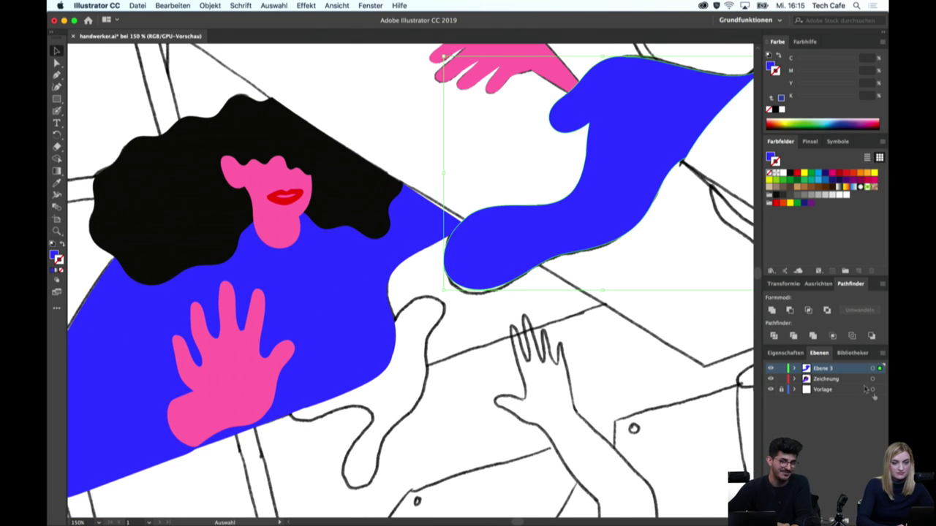
{"action": "left_click", "coordinate": [769, 368]}
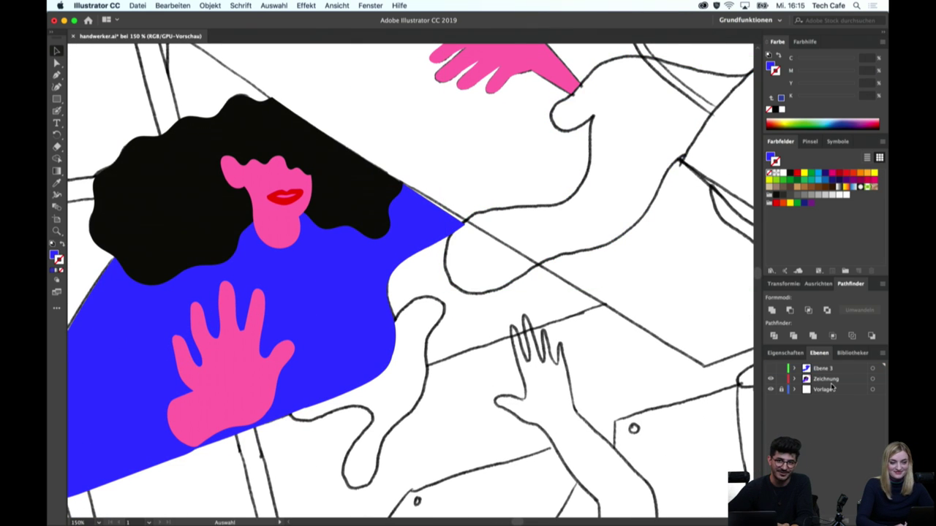
Make the Zeichnung layer active, then the Vorlage layer
{"action": "left_click", "coordinate": [828, 383]}
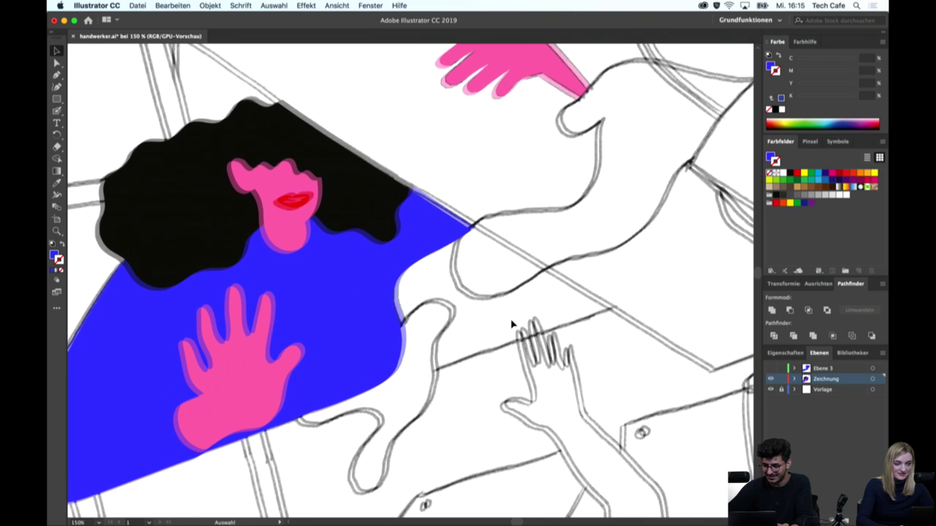
{"action": "scroll", "coordinate": [511, 324], "scroll_direction": "down", "scroll_amount": 3}
{"action": "scroll", "coordinate": [463, 346], "scroll_direction": "down", "scroll_amount": 3}
{"action": "scroll", "coordinate": [463, 346], "scroll_direction": "left", "scroll_amount": 3}
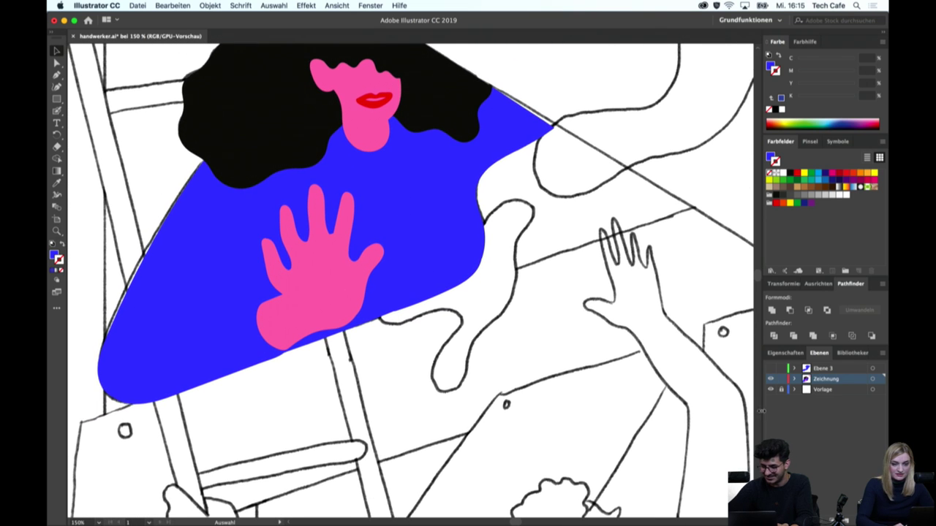
{"action": "left_click", "coordinate": [857, 391]}
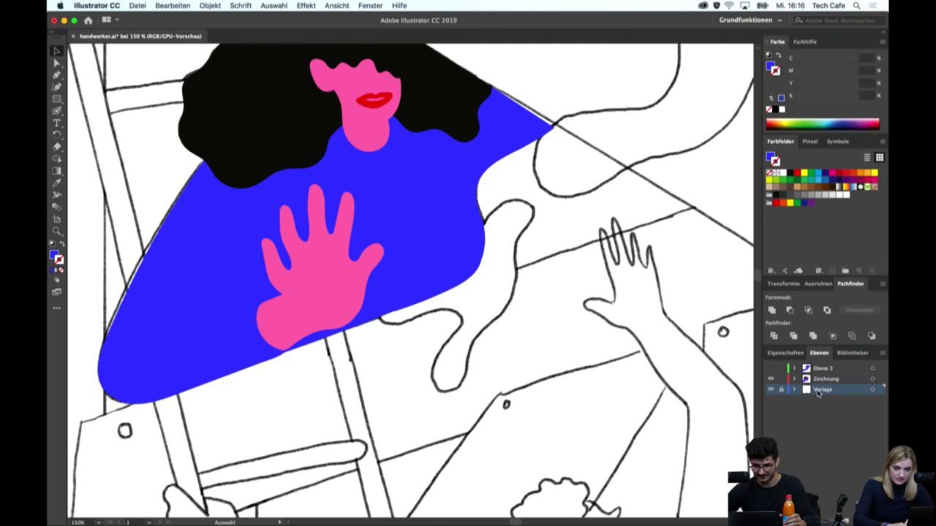
Add a new layer, Ebene 4, and bring the lower ladder into view with the Blob Brush
{"action": "key", "text": "ctrl+l"}
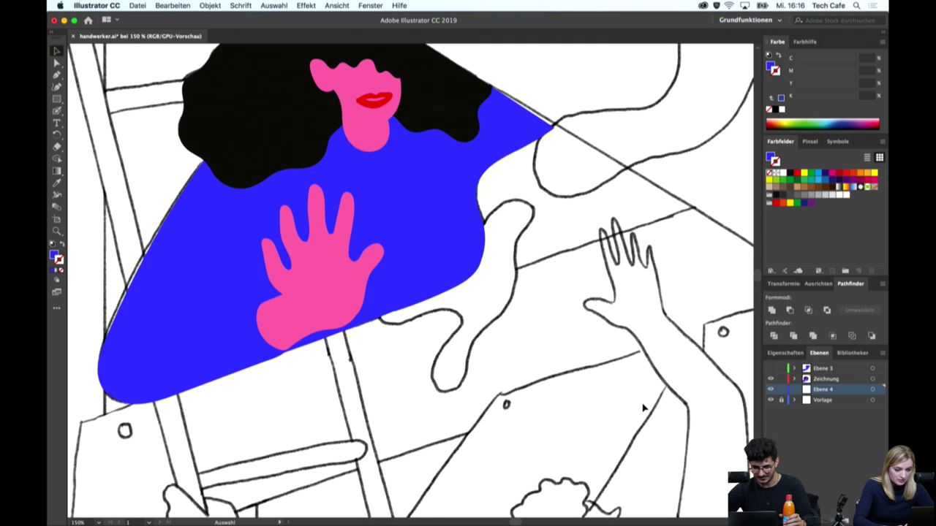
{"action": "key", "text": "b"}
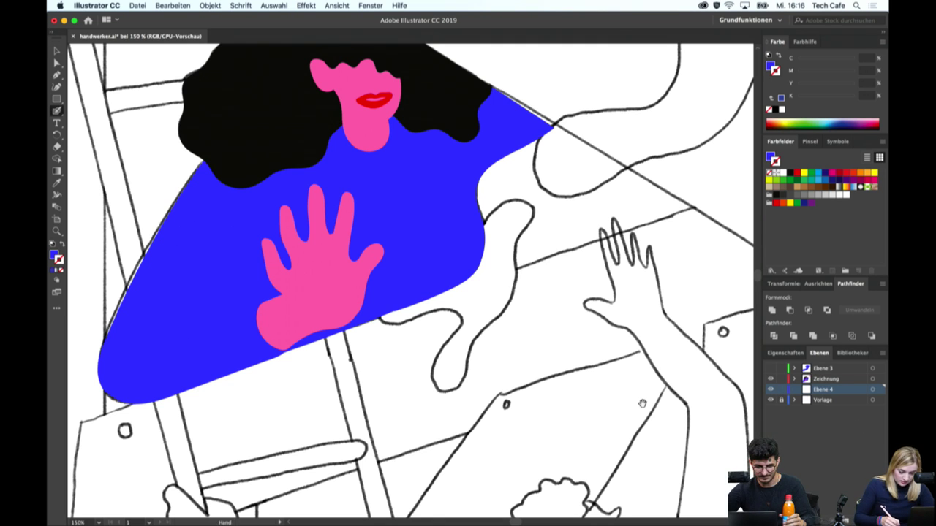
{"action": "left_click_drag", "start_coordinate": [504, 299], "coordinate": [498, 232]}
{"action": "scroll", "coordinate": [499, 236], "scroll_direction": "down", "scroll_amount": 5}
{"action": "scroll", "coordinate": [504, 239], "scroll_direction": "right", "scroll_amount": 3}
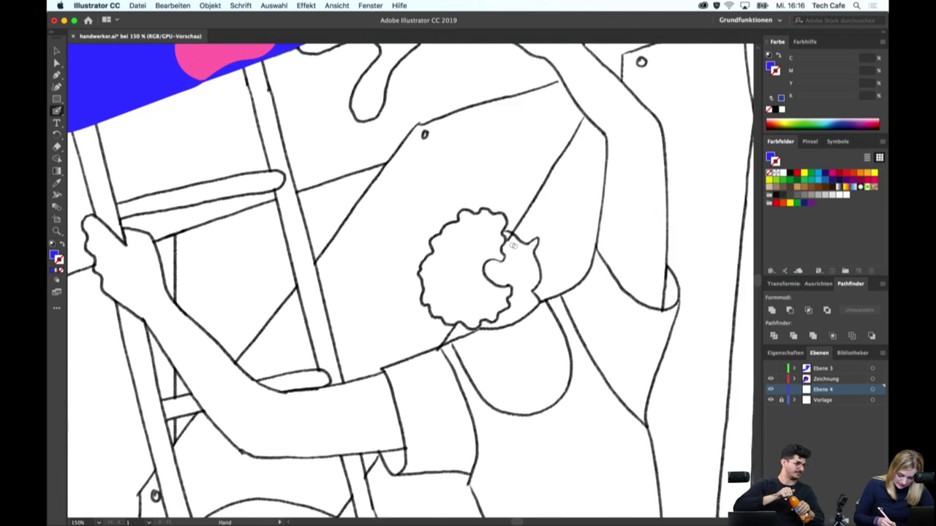
{"action": "scroll", "coordinate": [506, 241], "scroll_direction": "left", "scroll_amount": 5}
{"action": "scroll", "coordinate": [405, 162], "scroll_direction": "down", "scroll_amount": 2}
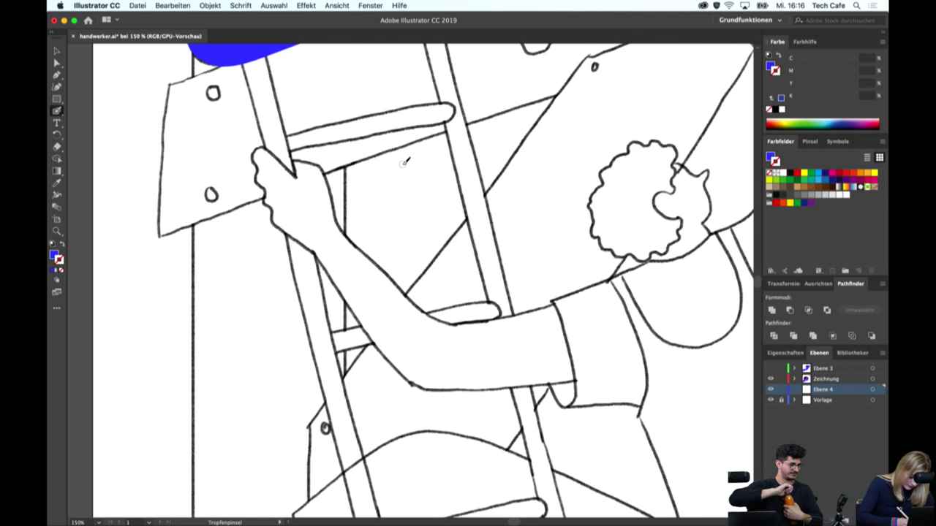
Set the Blob Brush size to 2 pt and trace the ladder-gripping hand's outline
{"action": "key", "text": "Return"}
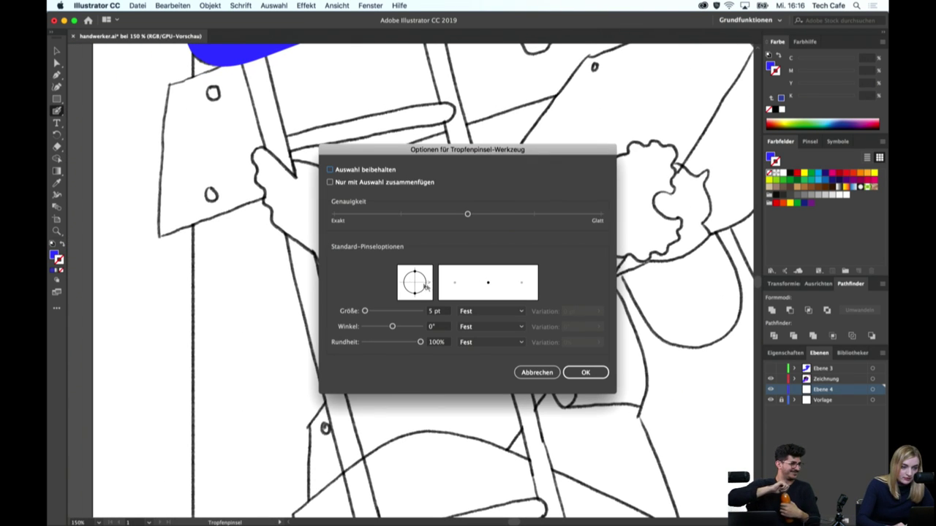
{"action": "left_click", "coordinate": [437, 311]}
{"action": "type", "text": "2"}
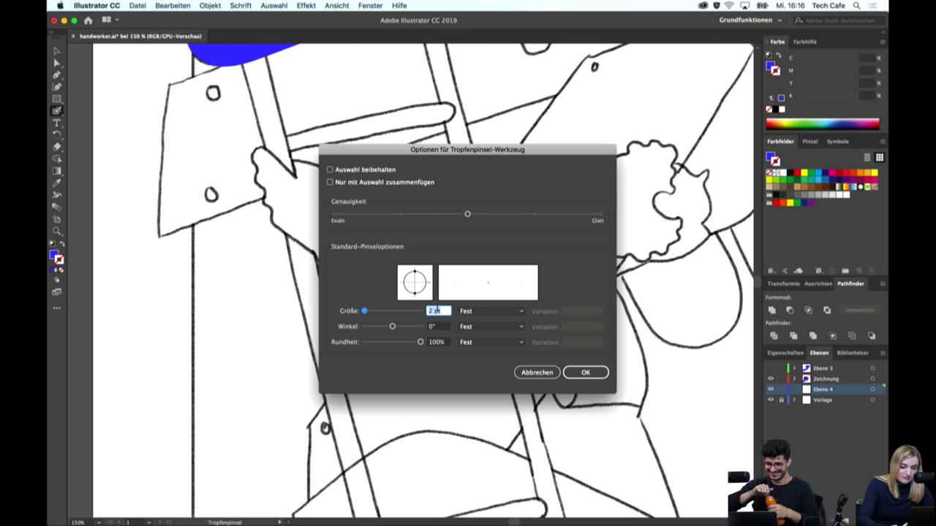
{"action": "key", "text": "Return"}
{"action": "mouse_move", "coordinate": [256, 150]}
{"action": "left_mouse_down"}
{"action": "mouse_move", "coordinate": [293, 232]}
{"action": "mouse_move", "coordinate": [315, 250]}
{"action": "left_mouse_up"}
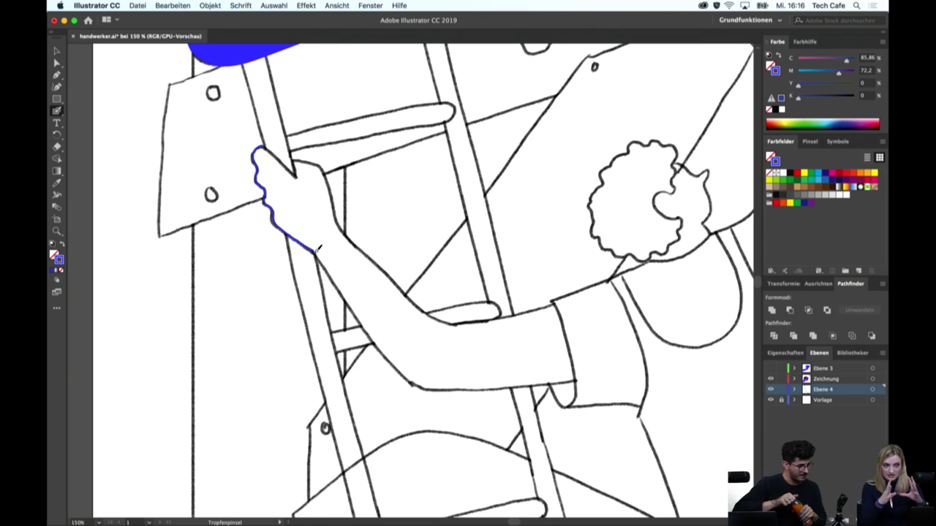
Drag the Vorlage layer above Ebene 3, dismissing the locked-layer alert with OK
{"action": "left_click", "coordinate": [821, 401]}
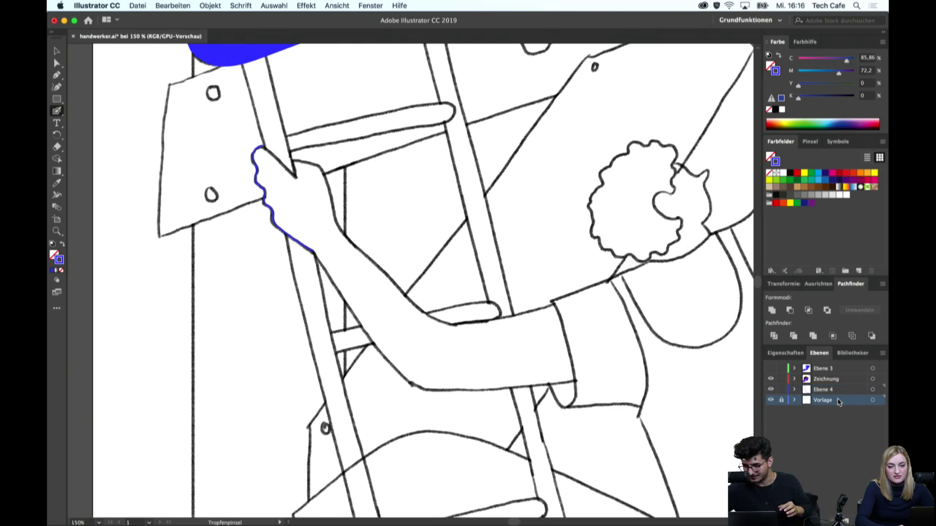
{"action": "left_click_drag", "start_coordinate": [821, 401], "coordinate": [814, 368]}
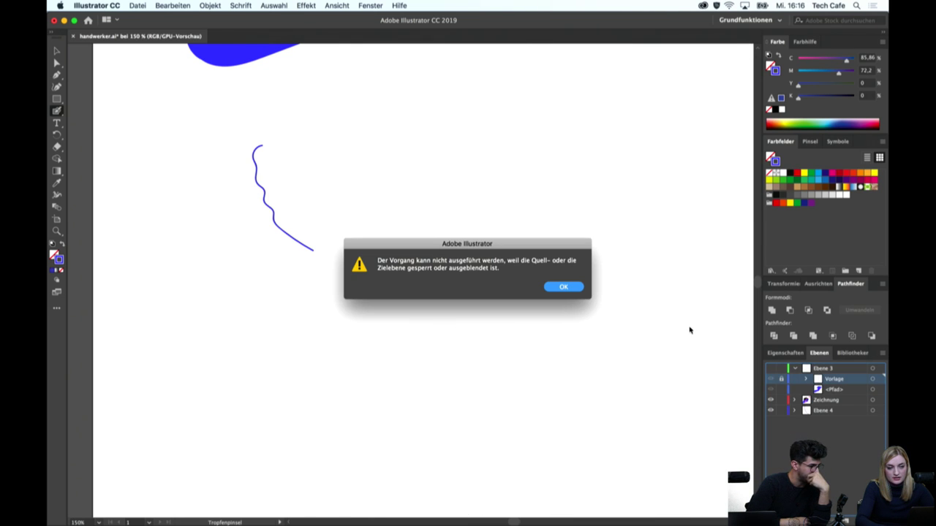
{"action": "left_click", "coordinate": [570, 287]}
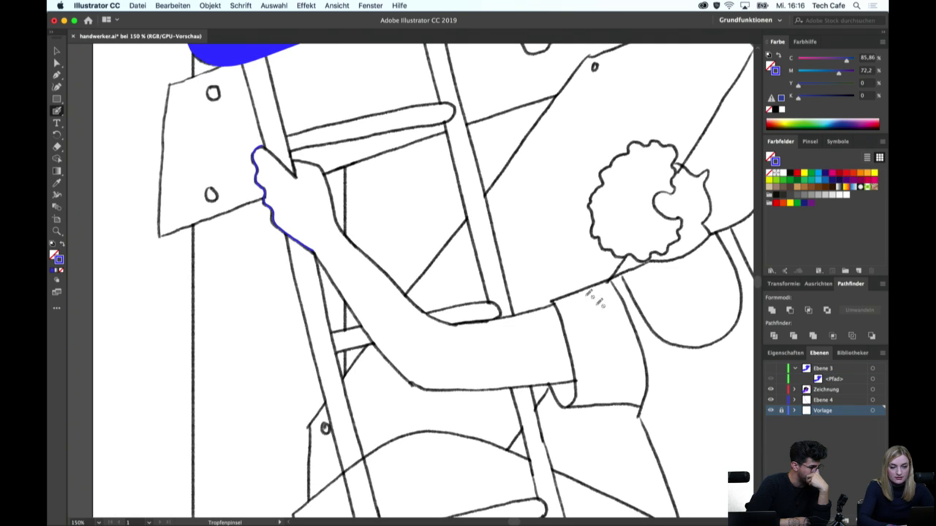
{"action": "mouse_move", "coordinate": [809, 414]}
{"action": "left_mouse_down"}
{"action": "mouse_move", "coordinate": [803, 369]}
{"action": "mouse_move", "coordinate": [820, 369]}
{"action": "left_mouse_up"}
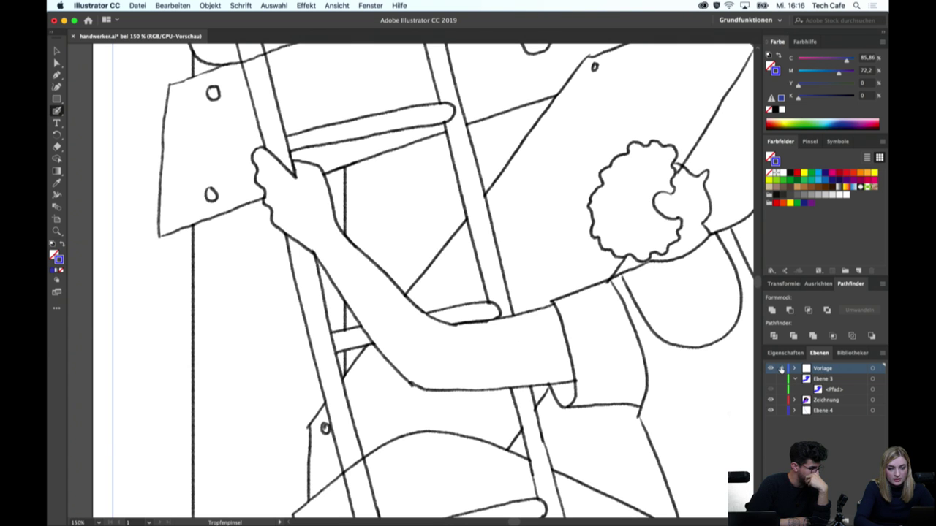
Make Vorlage a template layer with images dimmed to 40%, then recheck its options
{"action": "key", "text": "super+minus"}
{"action": "key", "text": "super+minus"}
{"action": "key", "text": "super+minus"}
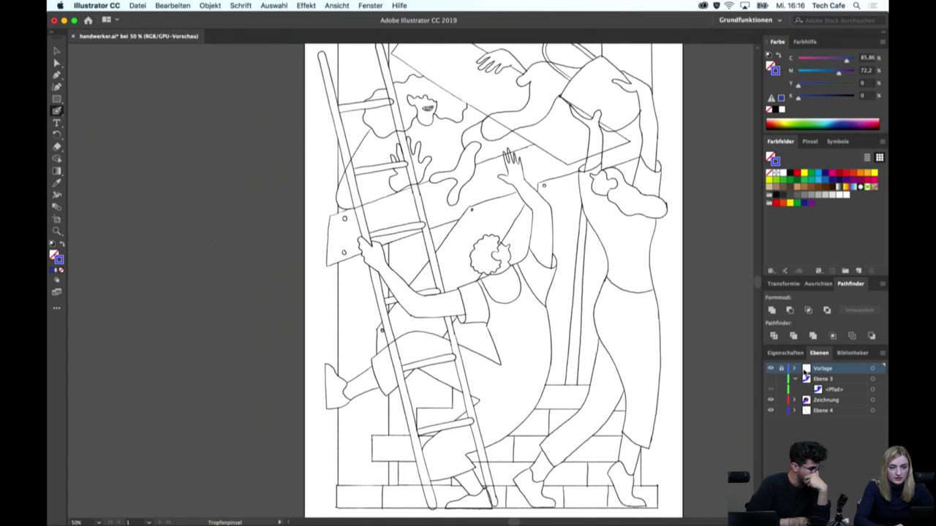
{"action": "double_click", "coordinate": [806, 371]}
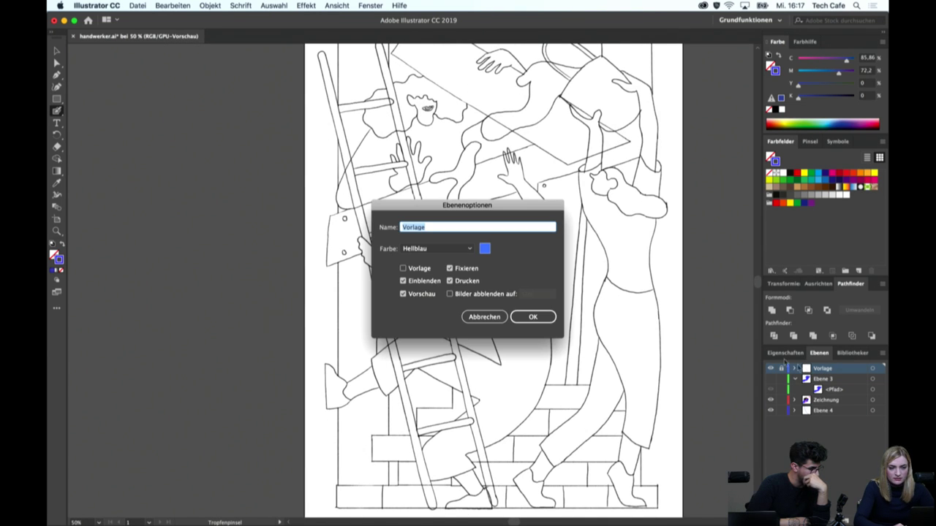
{"action": "left_click", "coordinate": [423, 269]}
{"action": "left_click", "coordinate": [538, 295]}
{"action": "type", "text": "400"}
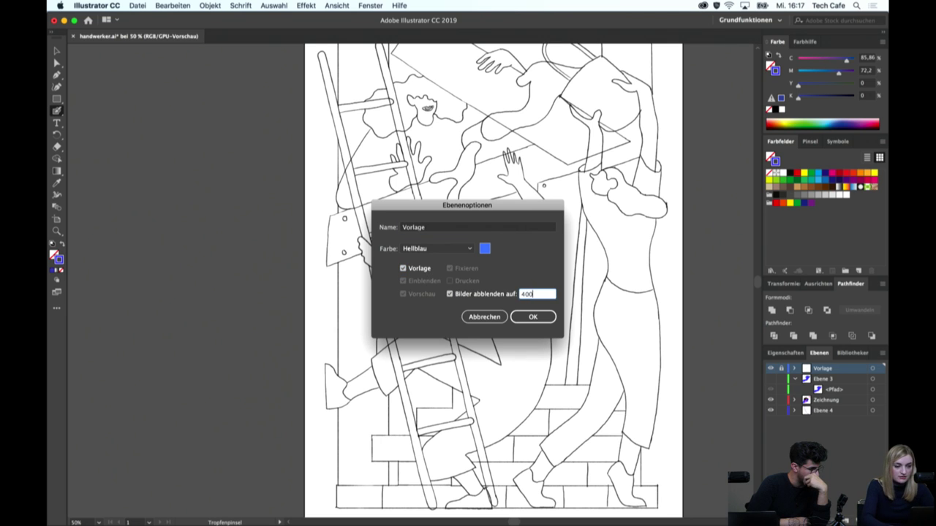
{"action": "key", "text": "Return"}
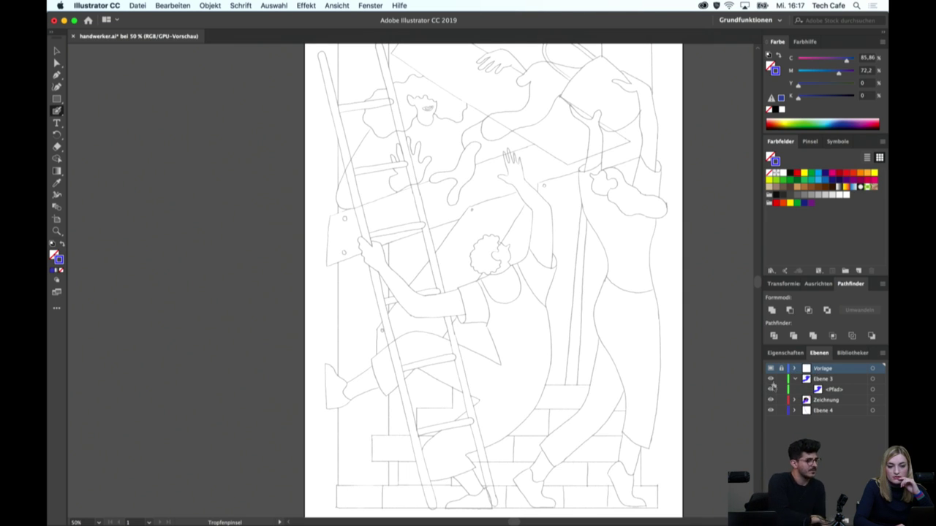
{"action": "left_click", "coordinate": [771, 370]}
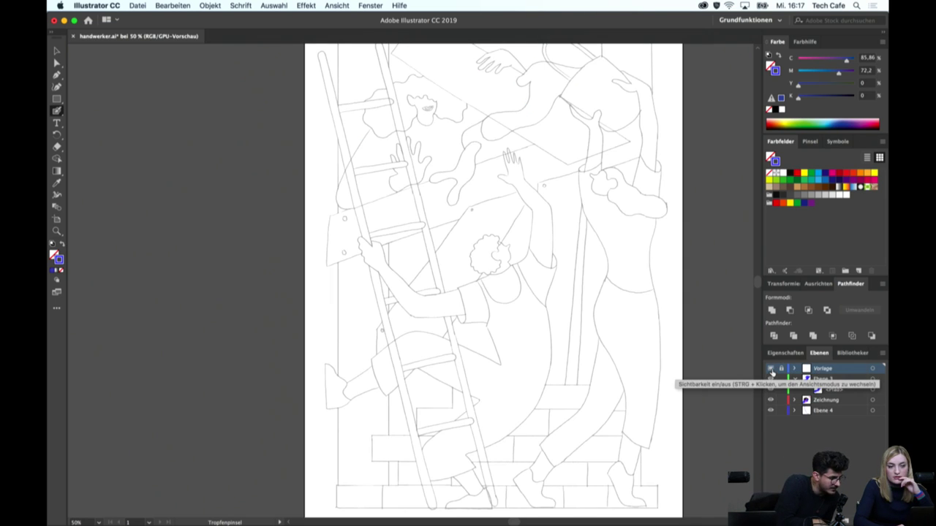
{"action": "double_click", "coordinate": [805, 370]}
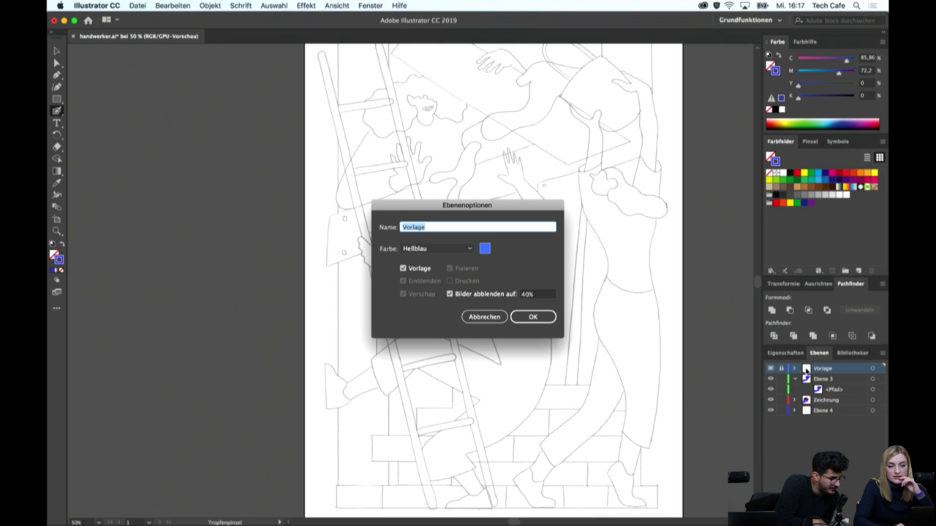
{"action": "left_click", "coordinate": [533, 319]}
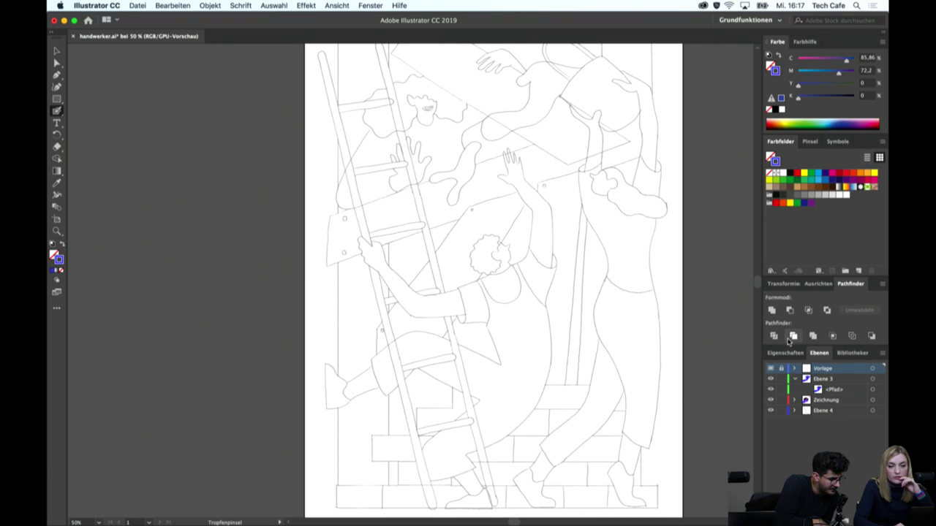
Set opacity to 40% in the Transparenz panel
{"action": "left_click", "coordinate": [380, 4]}
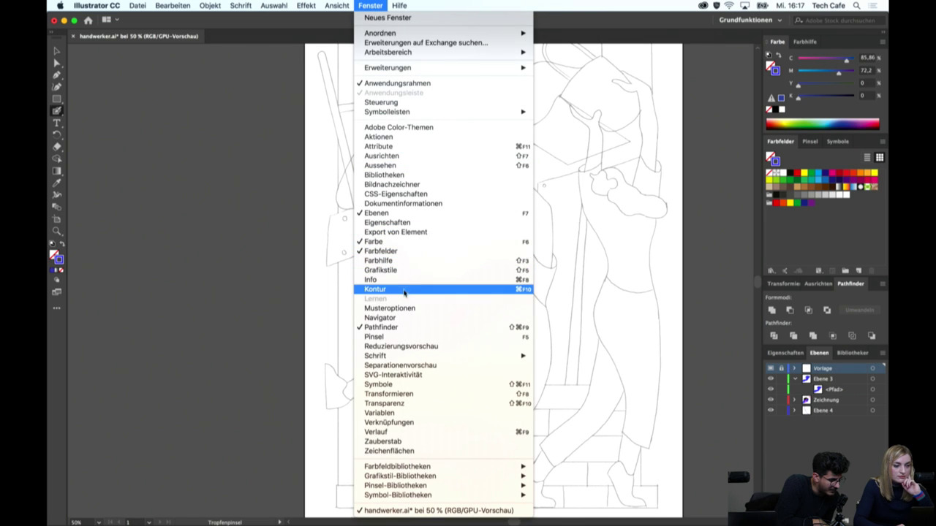
{"action": "left_click", "coordinate": [407, 402]}
{"action": "left_click", "coordinate": [621, 264]}
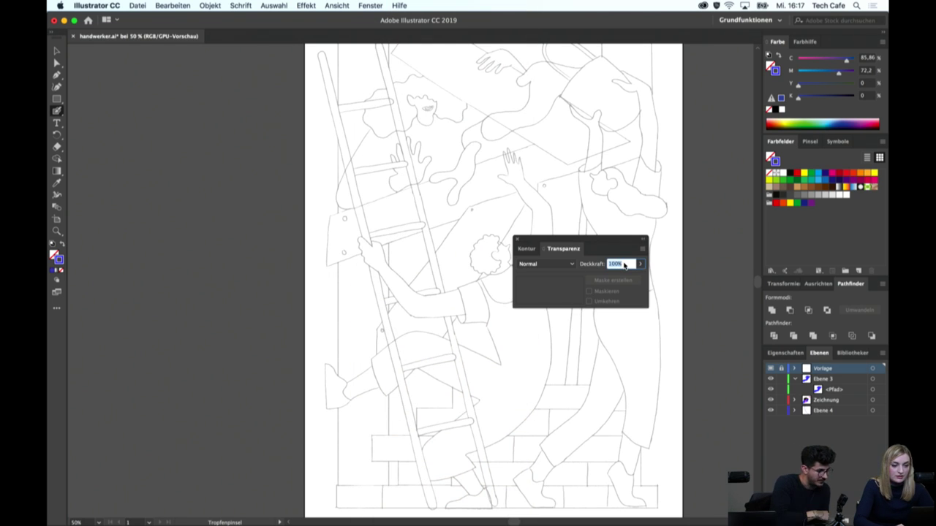
{"action": "type", "text": "4"}
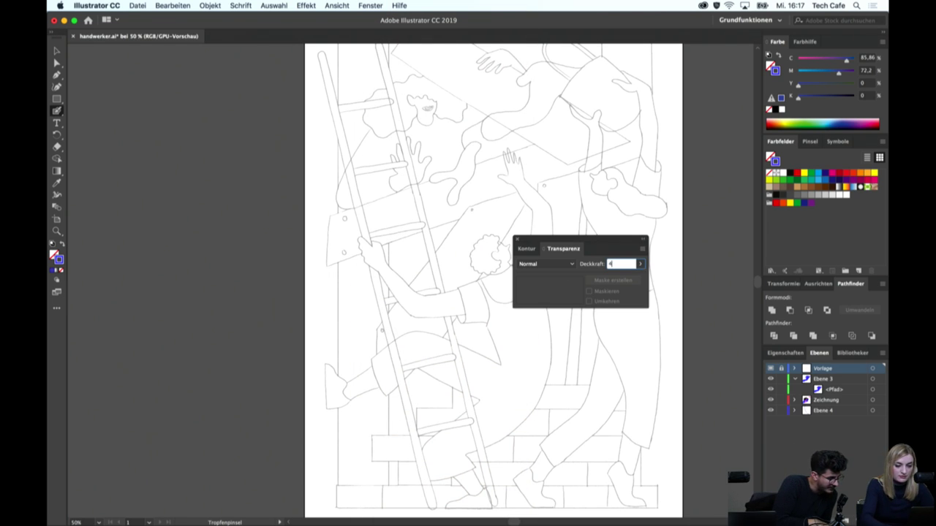
{"action": "type", "text": "60"}
{"action": "key", "text": "Return"}
{"action": "key", "text": "Return"}
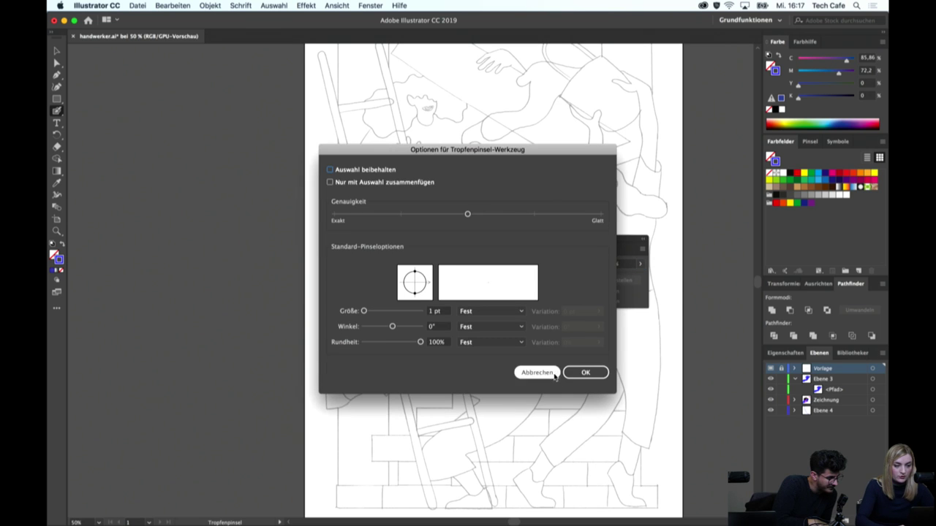
Dock the Transparenz panel, swap fill and stroke, and undo a stray blue blob
{"action": "left_click", "coordinate": [536, 375]}
{"action": "left_click_drag", "start_coordinate": [554, 247], "coordinate": [784, 276]}
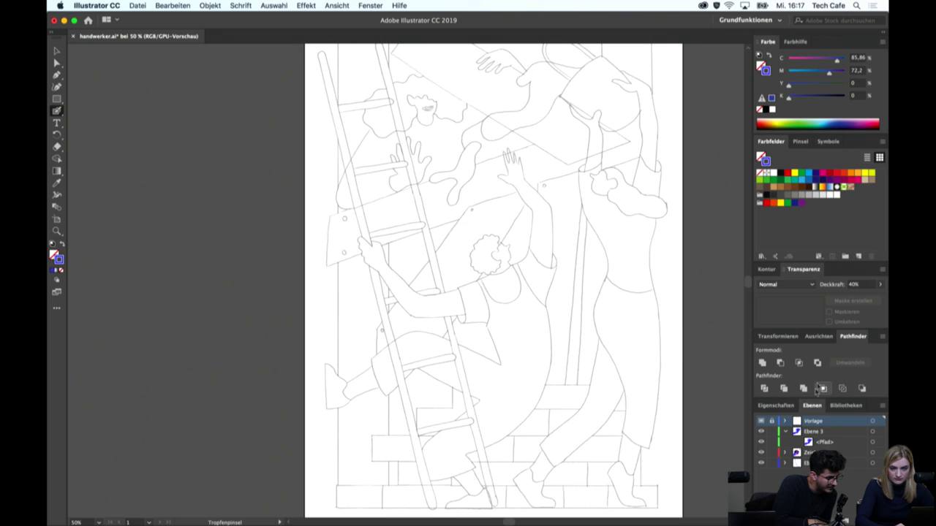
{"action": "key", "text": "shift+x"}
{"action": "left_click", "coordinate": [627, 394]}
{"action": "key", "text": "v"}
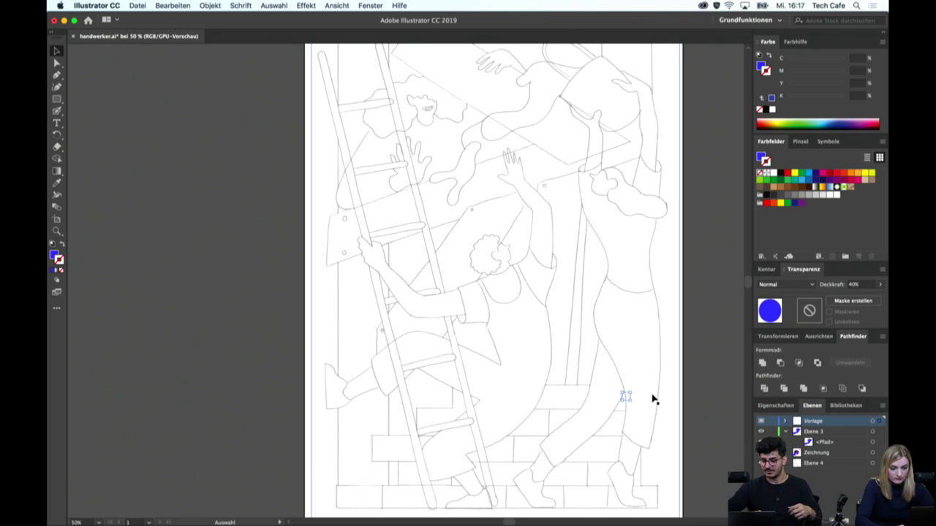
{"action": "key", "text": "ctrl+z"}
Set the sketch template artwork to 40% opacity and lock the Vorlage layer
{"action": "left_click", "coordinate": [653, 399]}
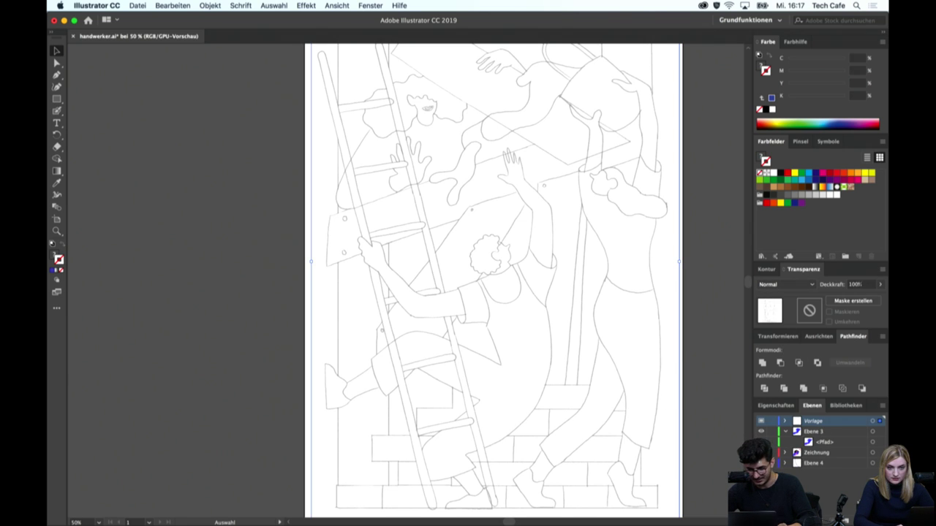
{"action": "left_click", "coordinate": [858, 284]}
{"action": "type", "text": "40"}
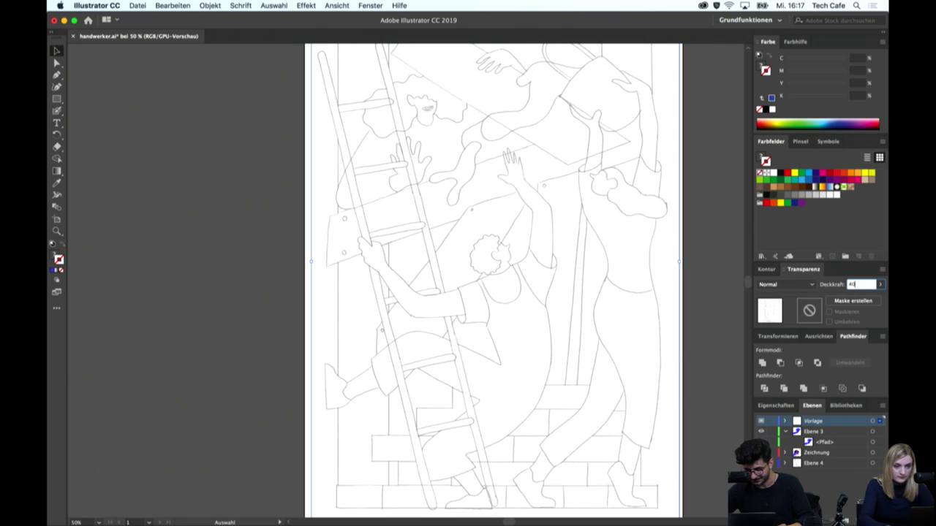
{"action": "key", "text": "Return"}
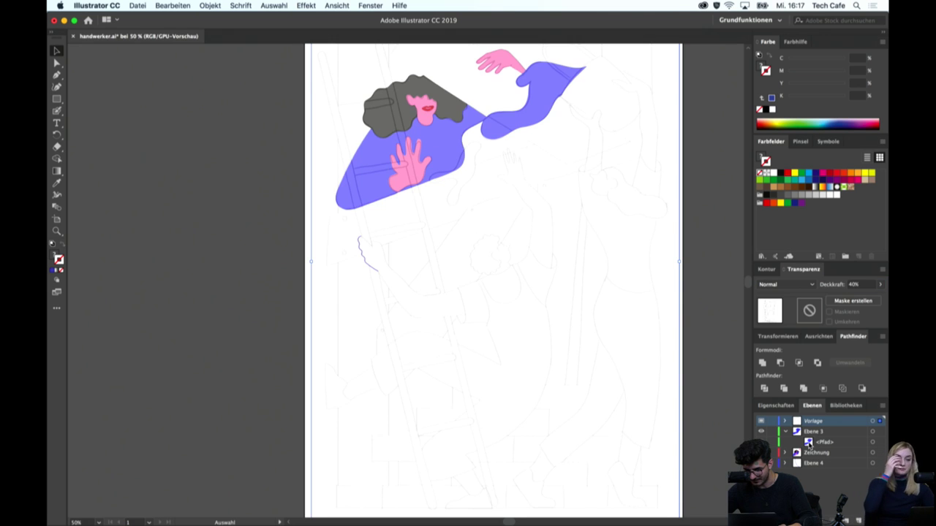
{"action": "left_click", "coordinate": [772, 422]}
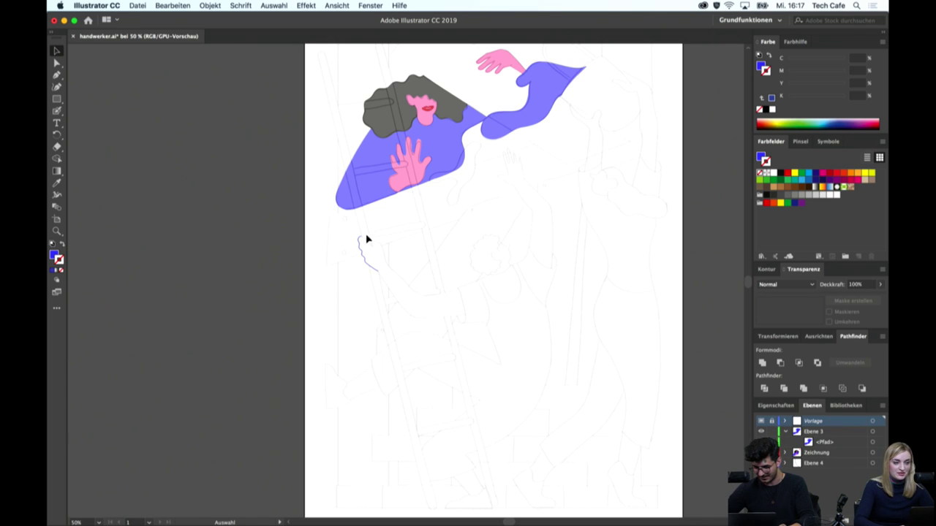
Zoom in on the ladder area, switch to the Blob Brush, and target Ebene 3
{"action": "key", "text": "super+minus"}
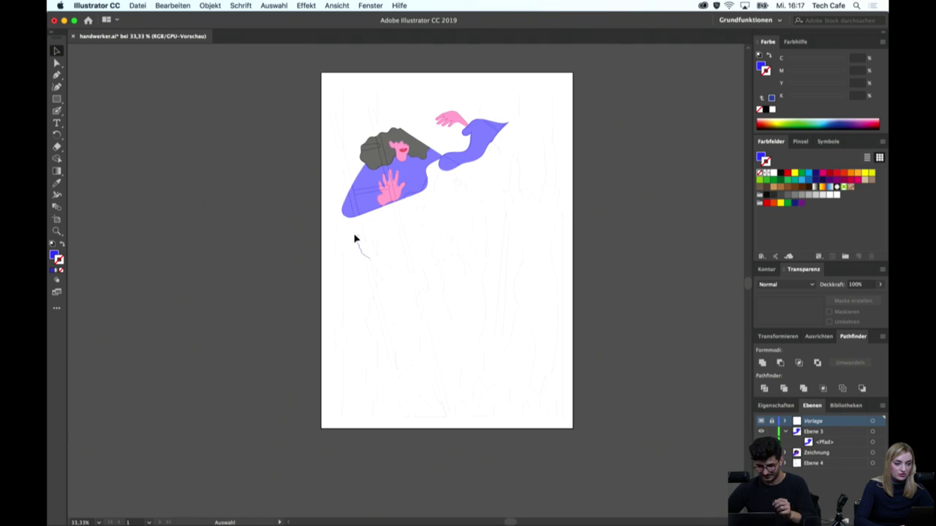
{"action": "key", "text": "super+plus"}
{"action": "key", "text": "super+plus"}
{"action": "key", "text": "super+plus"}
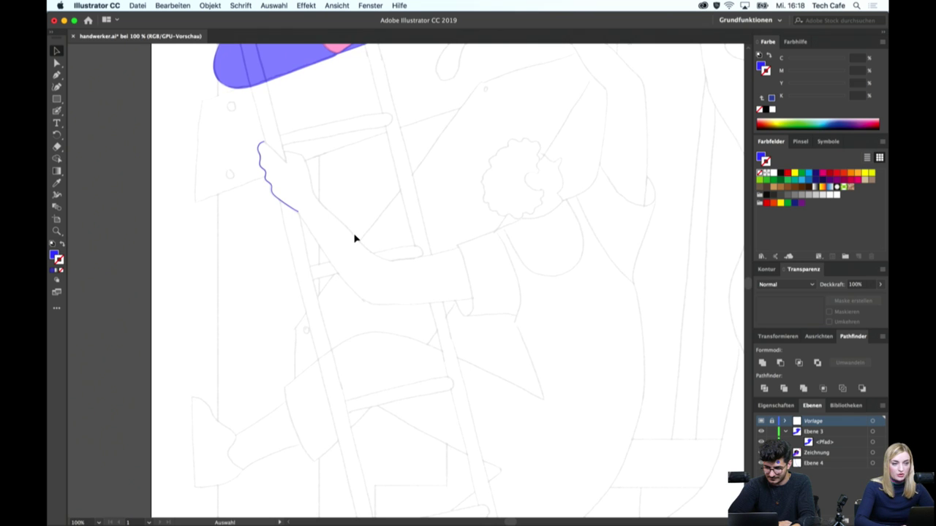
{"action": "scroll", "coordinate": [354, 238], "scroll_direction": "up", "scroll_amount": 5}
{"action": "scroll", "coordinate": [355, 238], "scroll_direction": "left", "scroll_amount": 3}
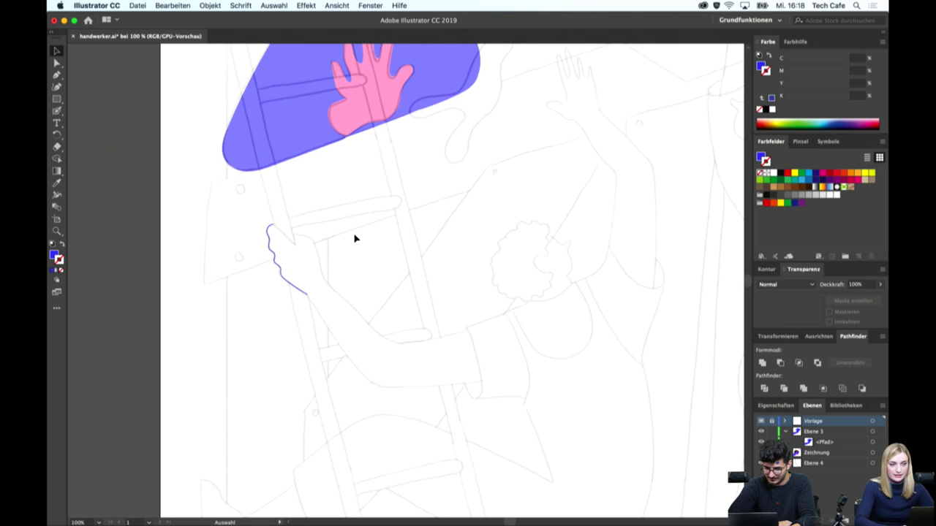
{"action": "key", "text": "shift+b"}
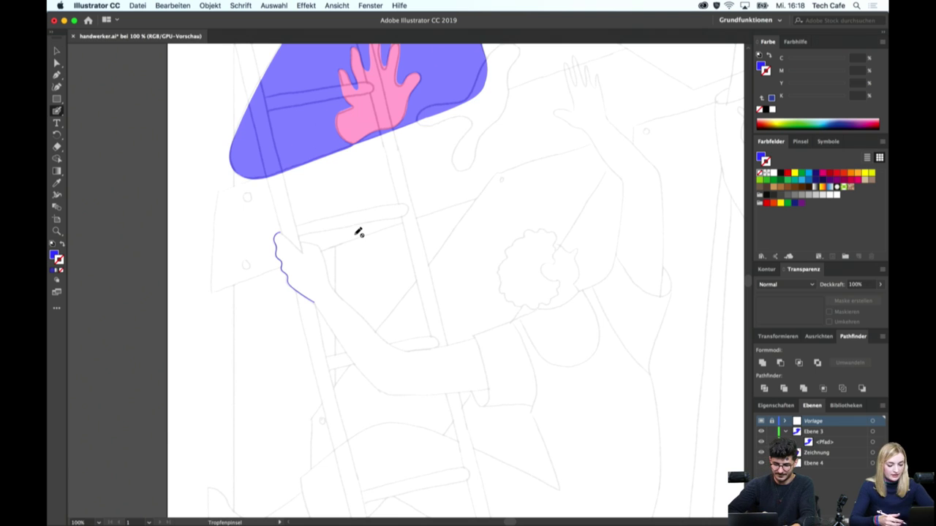
{"action": "scroll", "coordinate": [358, 233], "scroll_direction": "down", "scroll_amount": 3}
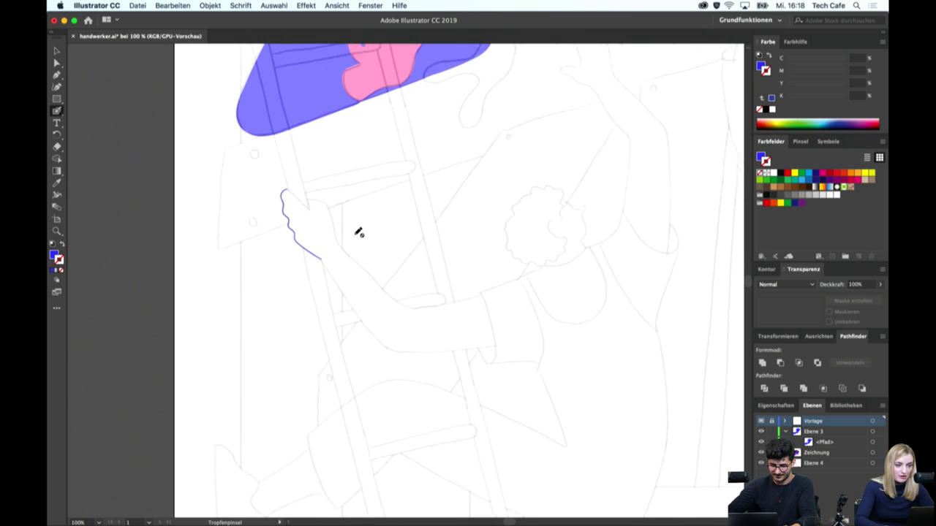
{"action": "scroll", "coordinate": [358, 232], "scroll_direction": "down", "scroll_amount": 2}
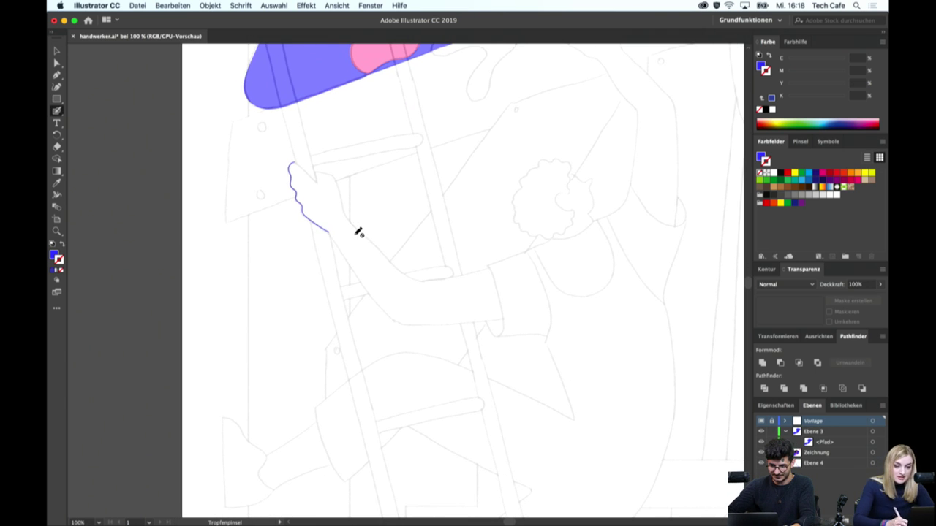
{"action": "left_click", "coordinate": [823, 434]}
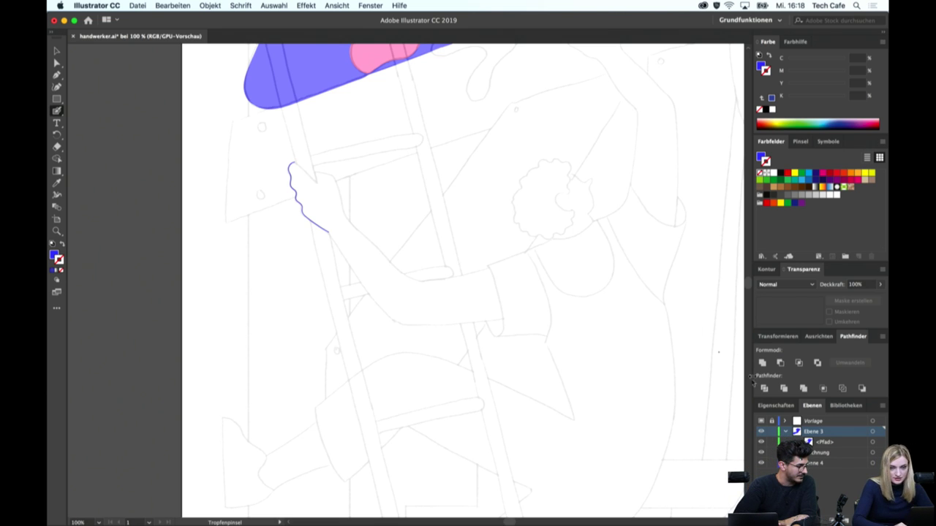
Toggle the Vorlage sketch's visibility to compare the drawing, and target Ebene 4
{"action": "left_click", "coordinate": [762, 421]}
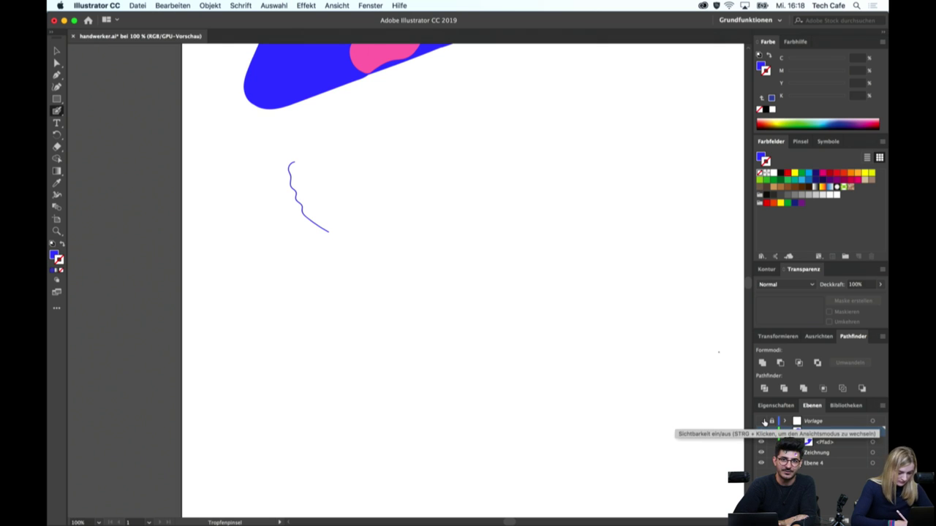
{"action": "key", "text": "super+shift+w"}
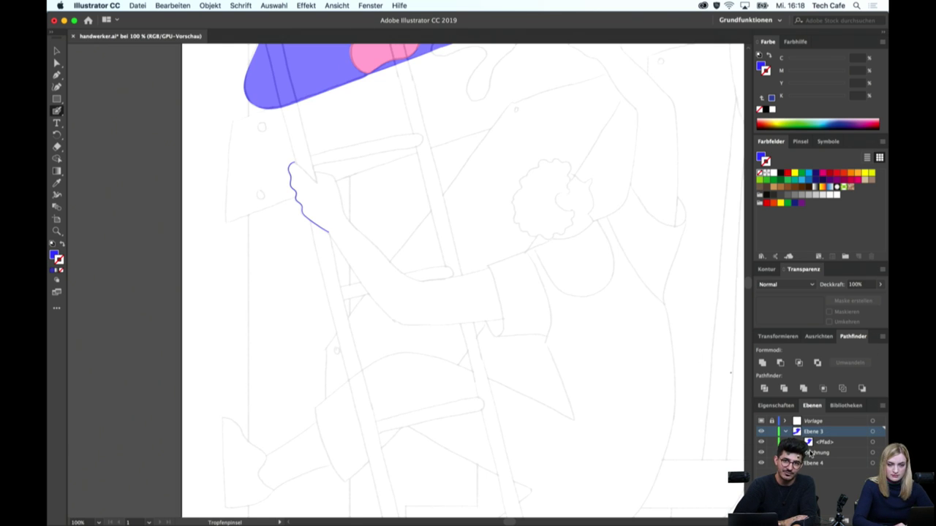
{"action": "left_click", "coordinate": [761, 422]}
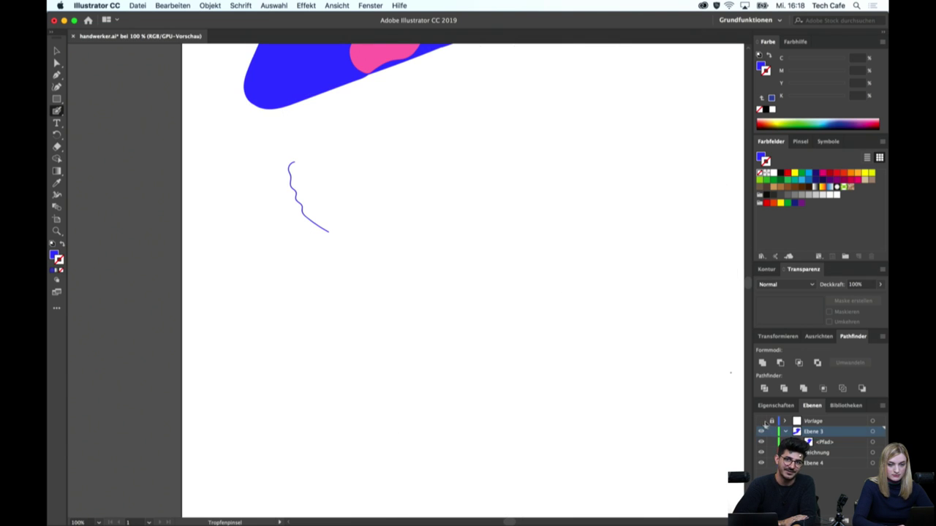
{"action": "left_click", "coordinate": [762, 422]}
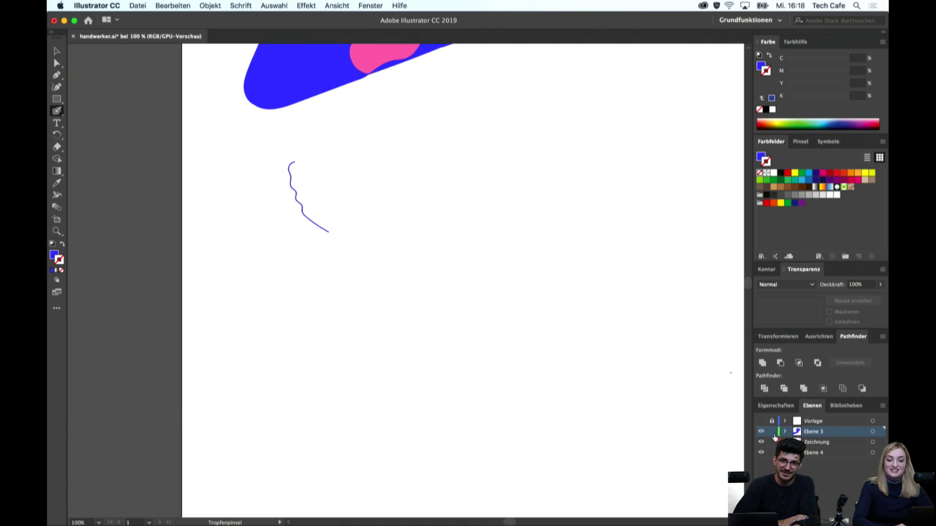
{"action": "left_click", "coordinate": [810, 454]}
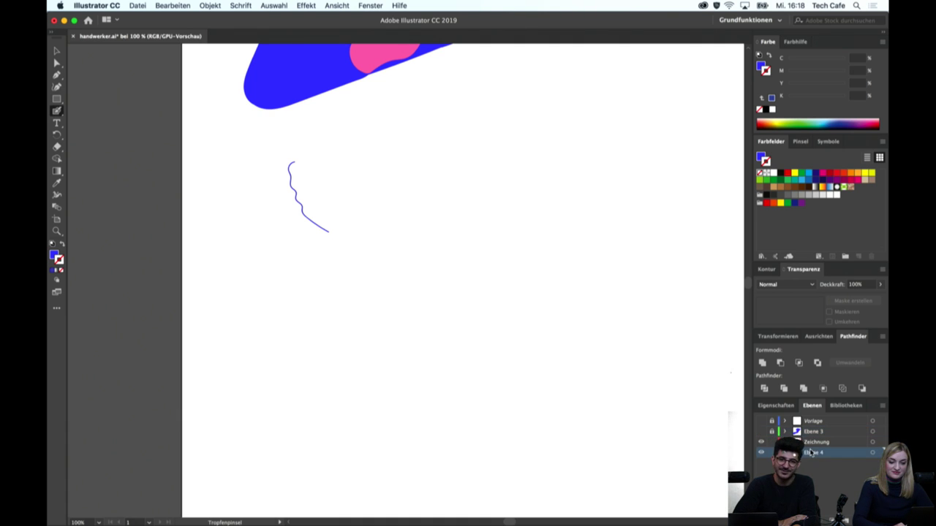
{"action": "left_click", "coordinate": [761, 422]}
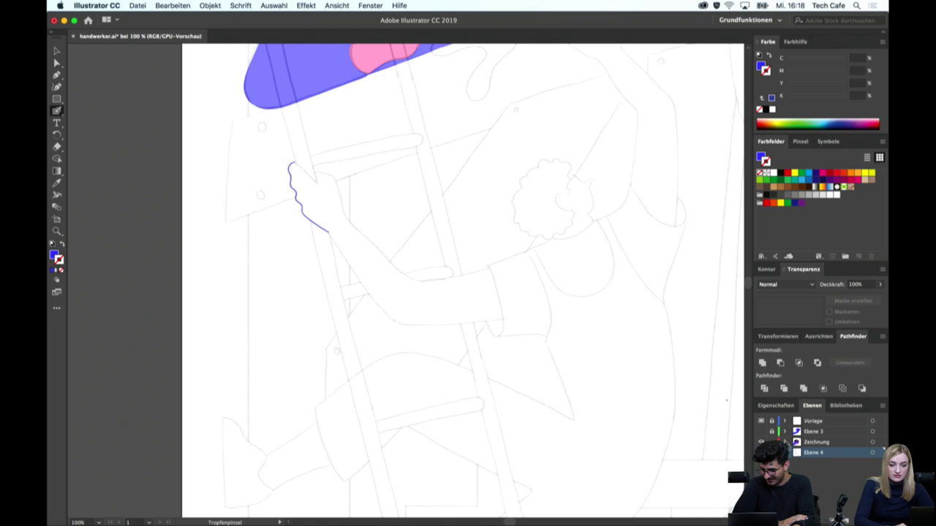
{"action": "left_click", "coordinate": [761, 422]}
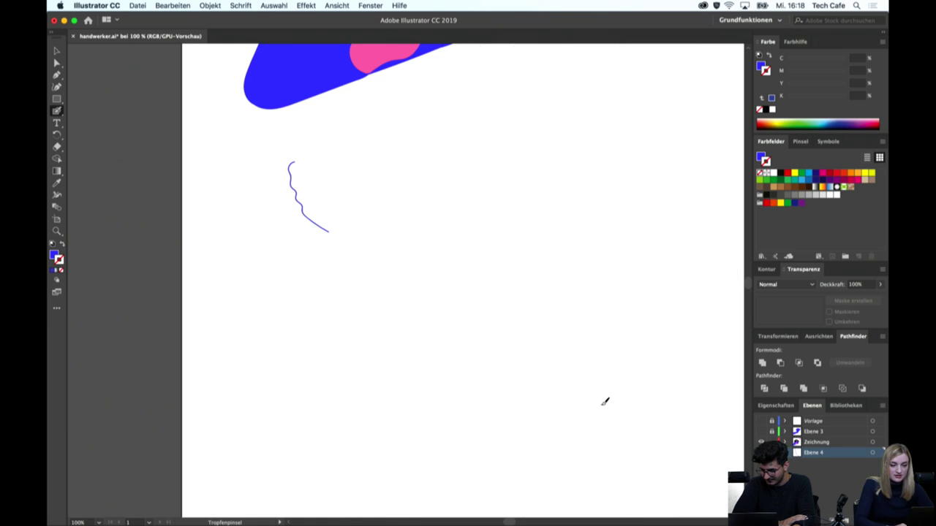
Paint and undo a test stroke on Ebene 4, then select and show the Vorlage layer
{"action": "left_click_drag", "start_coordinate": [395, 181], "coordinate": [437, 193]}
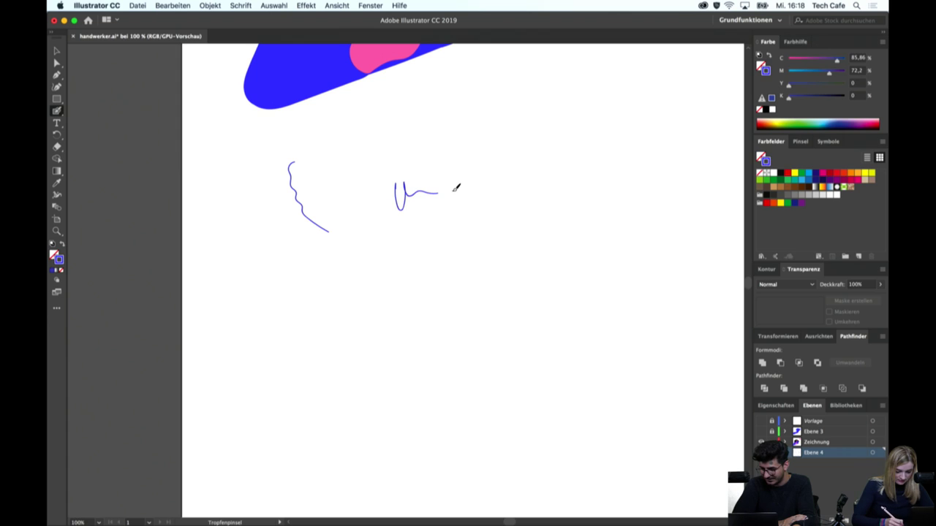
{"action": "key", "text": "super+z"}
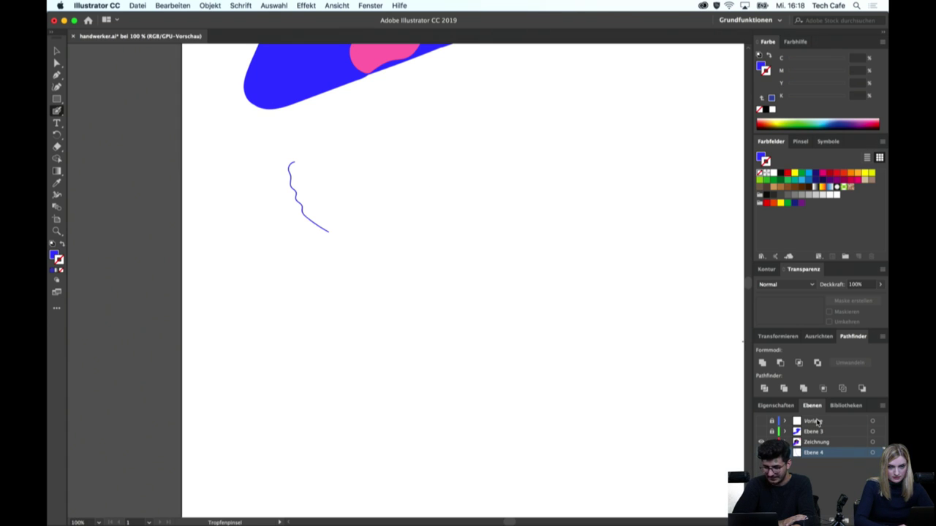
{"action": "left_click", "coordinate": [817, 422]}
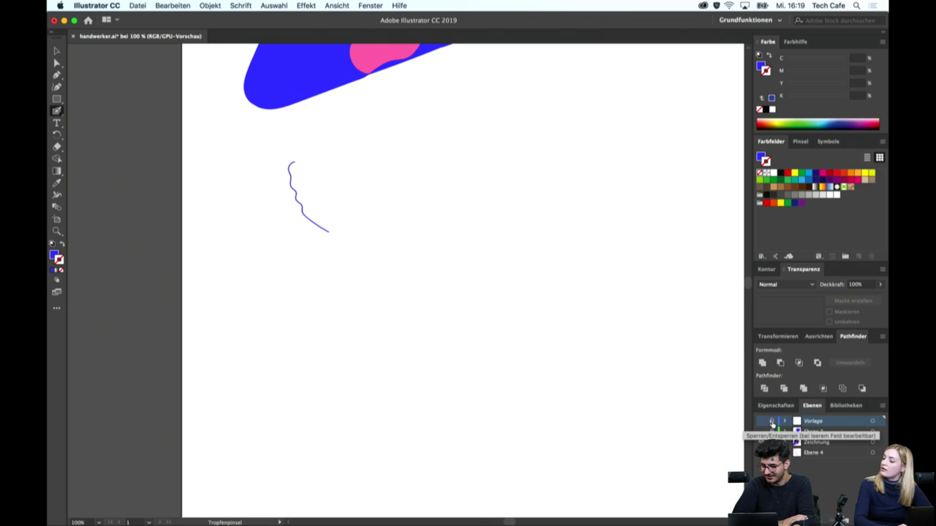
{"action": "left_click", "coordinate": [760, 422]}
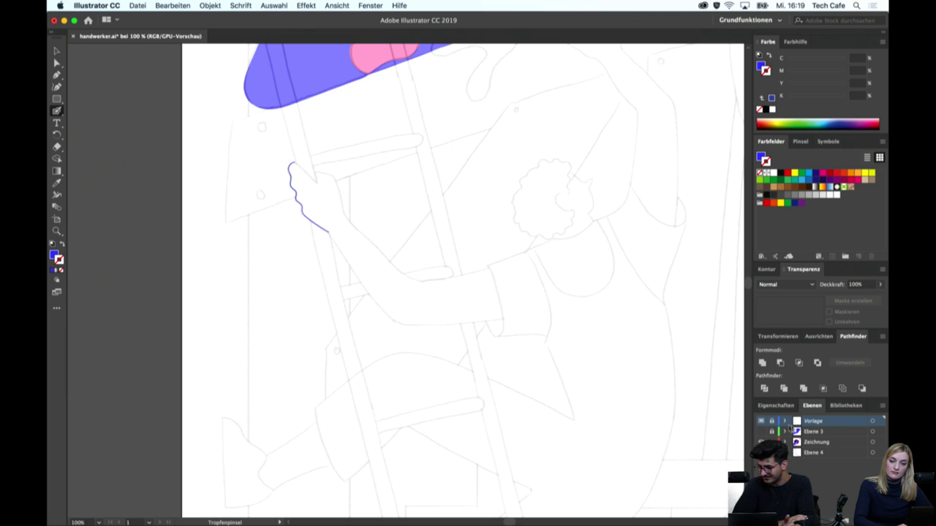
Turn off the Vorlage layer's template setting in its layer options
{"action": "double_click", "coordinate": [804, 424]}
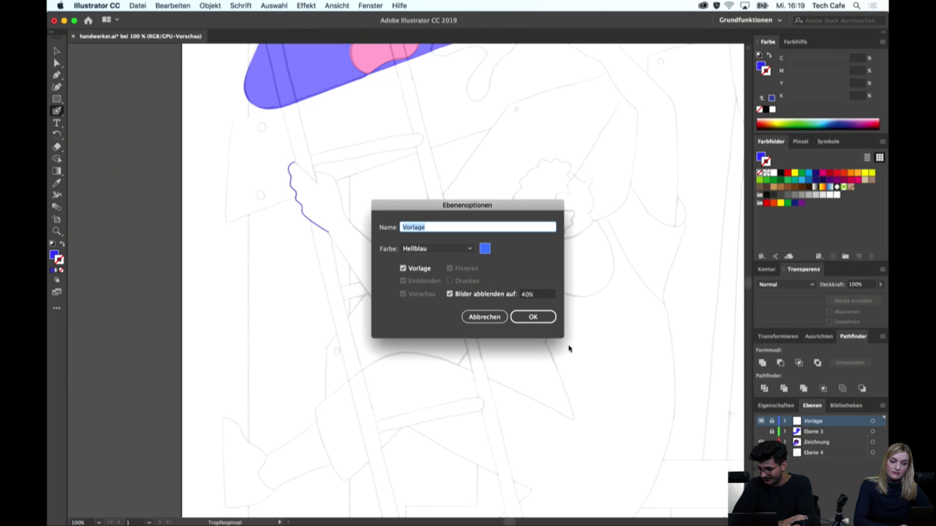
{"action": "left_click", "coordinate": [403, 268]}
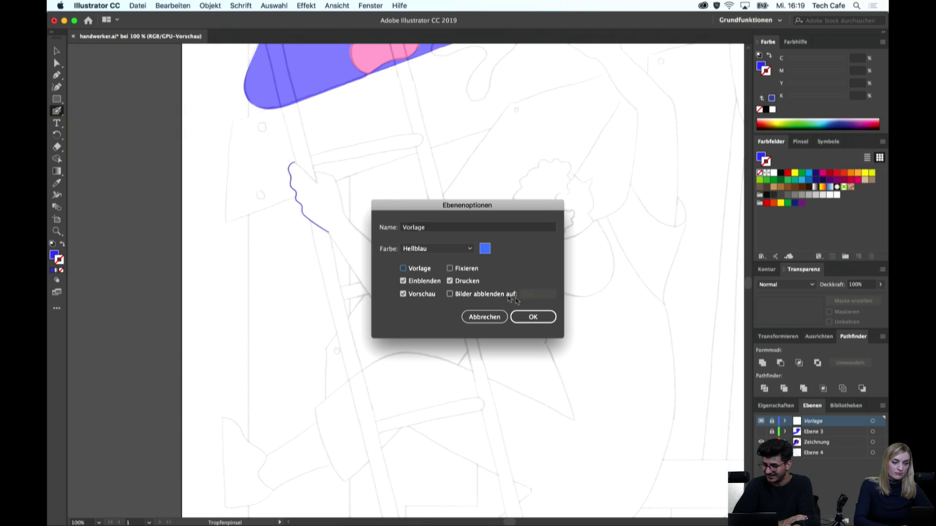
{"action": "left_click", "coordinate": [532, 317]}
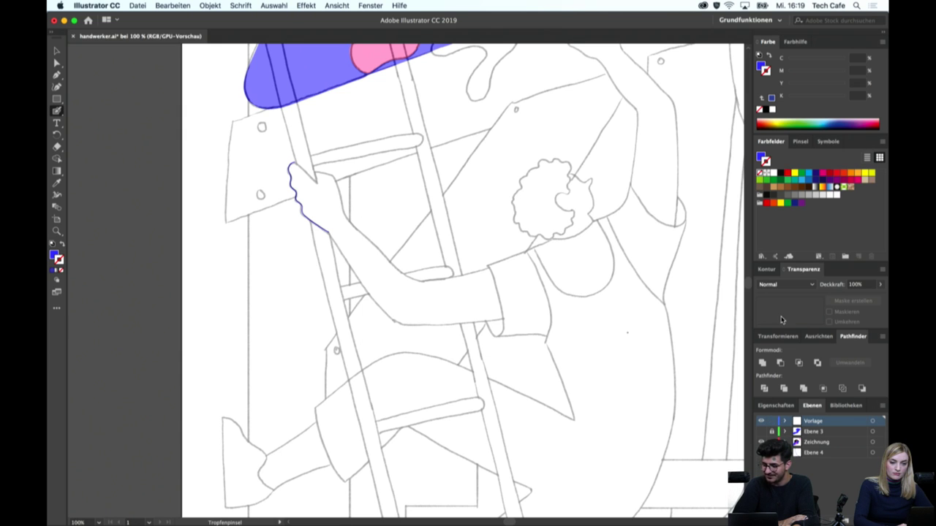
Move the Vorlage layer to the bottom of the layer stack
{"action": "left_click", "coordinate": [815, 454]}
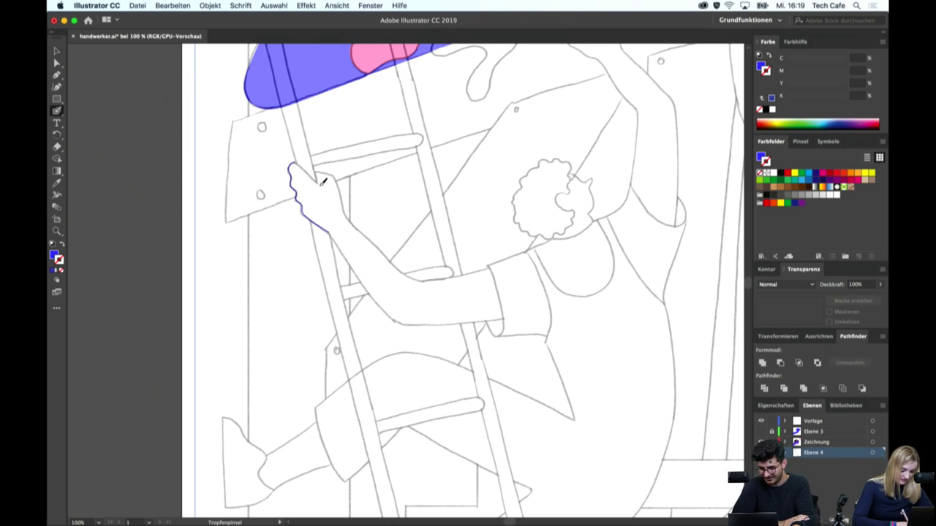
{"action": "left_click", "coordinate": [812, 423]}
{"action": "left_click_drag", "start_coordinate": [809, 422], "coordinate": [811, 456]}
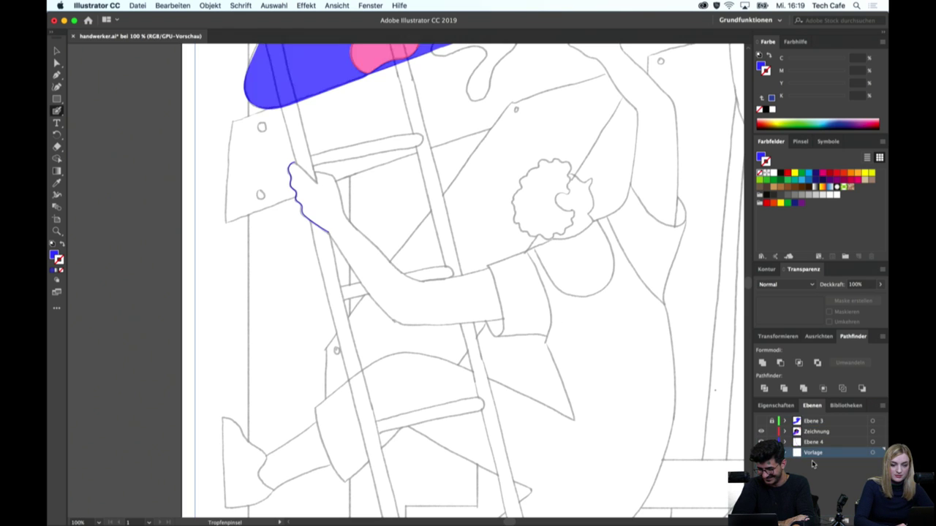
{"action": "left_click", "coordinate": [812, 442]}
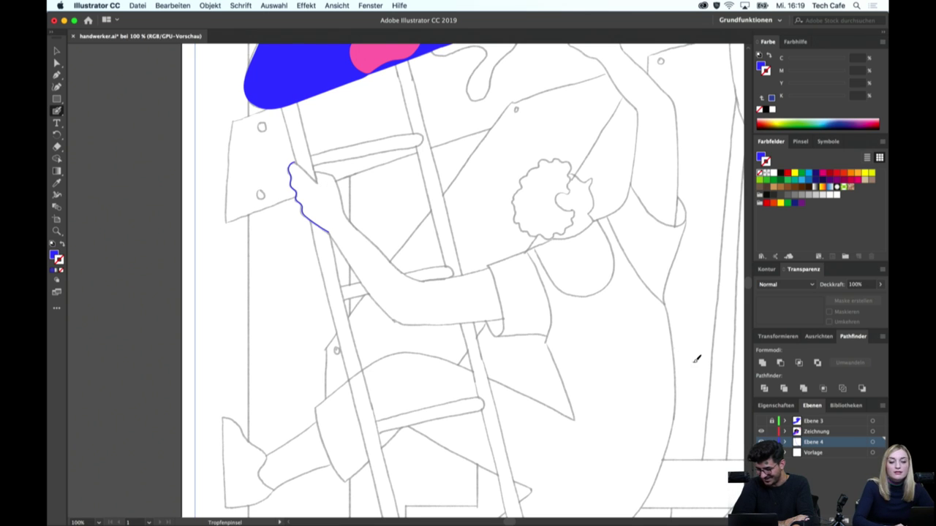
{"action": "left_click", "coordinate": [761, 453]}
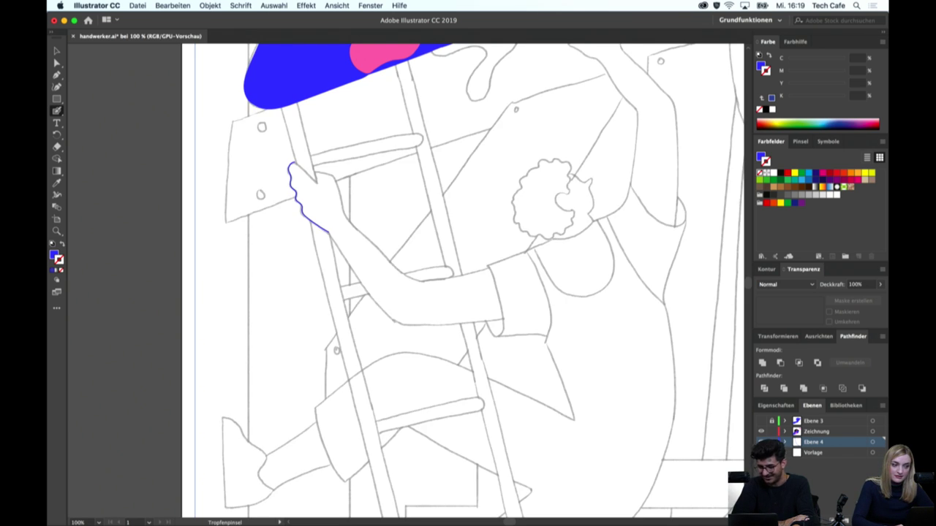
{"action": "left_click", "coordinate": [761, 454]}
Zoom in on the short blue curve with the Blob Brush, undoing a stray stroke
{"action": "key", "text": "v"}
{"action": "scroll", "coordinate": [504, 297], "scroll_direction": "up", "scroll_amount": 1}
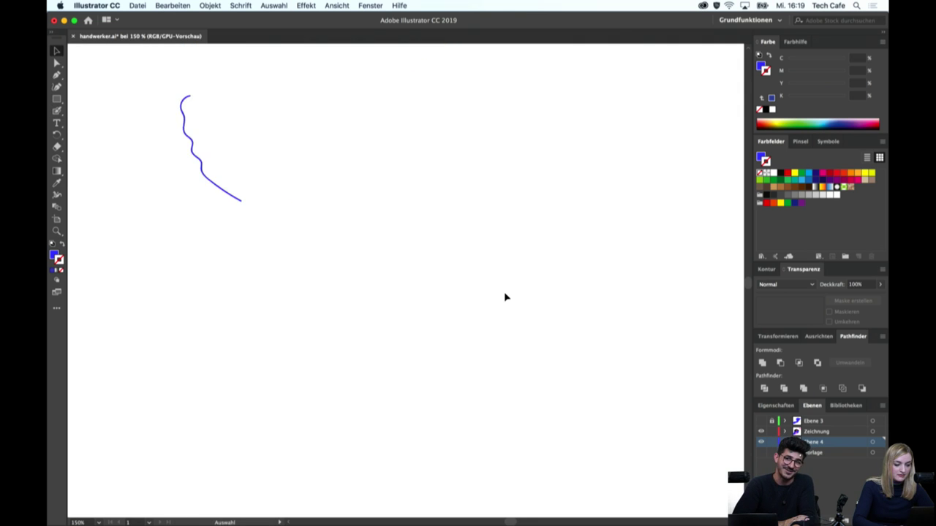
{"action": "scroll", "coordinate": [504, 298], "scroll_direction": "up", "scroll_amount": 3}
{"action": "key", "text": "ctrl+0"}
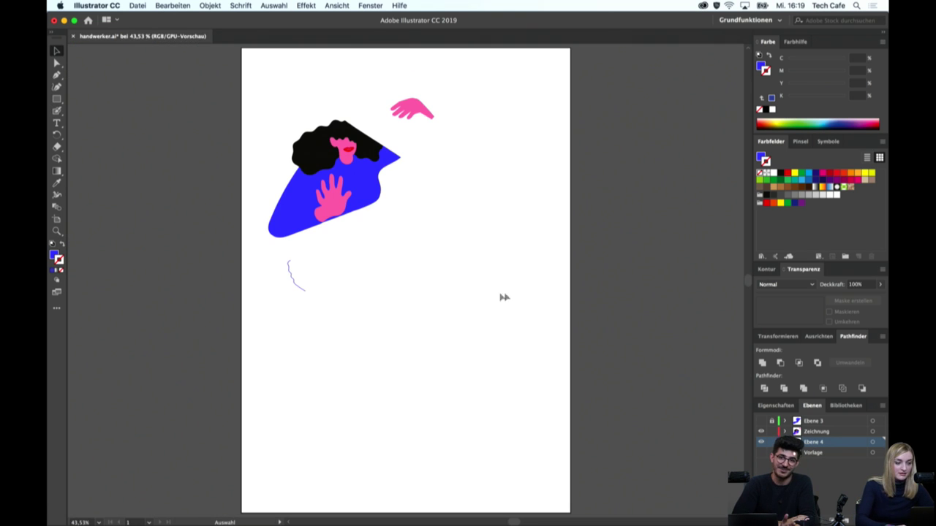
{"action": "scroll", "coordinate": [308, 253], "scroll_direction": "down", "scroll_amount": 1}
{"action": "scroll", "coordinate": [308, 258], "scroll_direction": "down", "scroll_amount": 1}
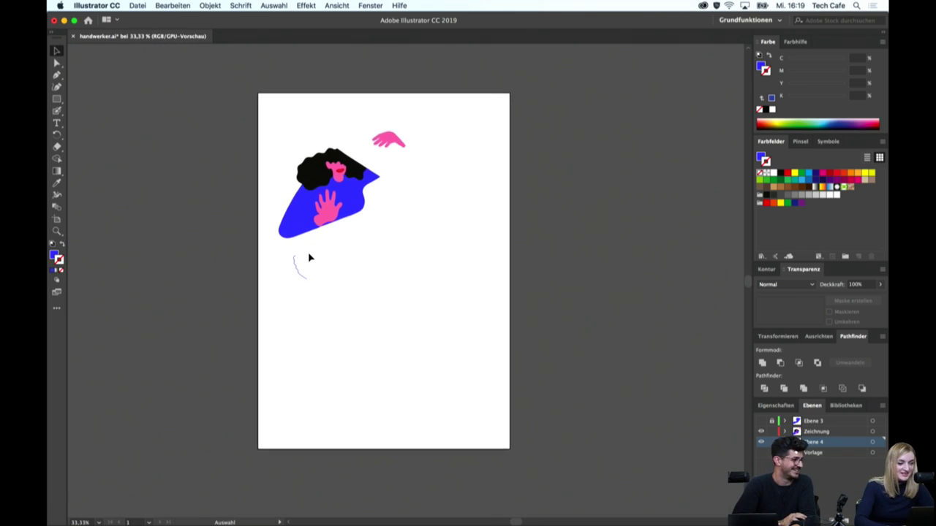
{"action": "scroll", "coordinate": [278, 270], "scroll_direction": "up", "scroll_amount": 2}
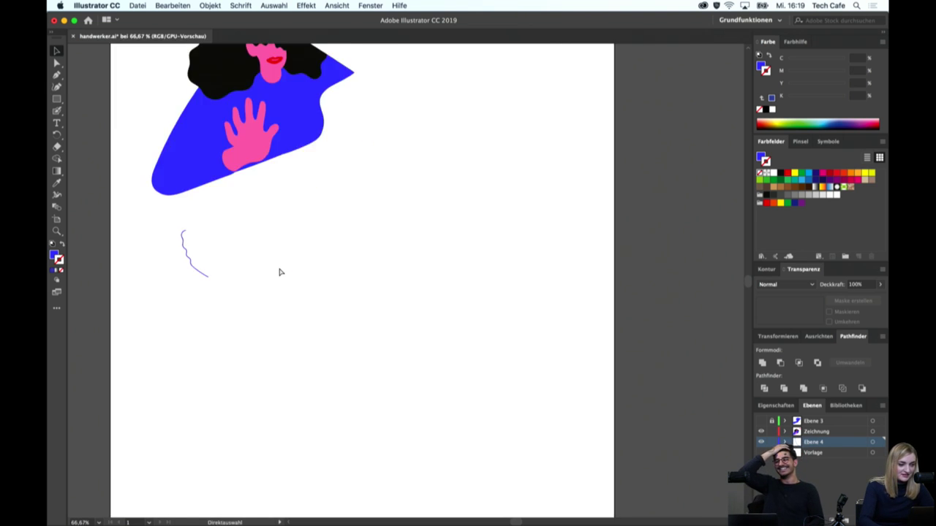
{"action": "scroll", "coordinate": [278, 270], "scroll_direction": "up", "scroll_amount": 1}
{"action": "mouse_move", "coordinate": [271, 267]}
{"action": "left_mouse_down"}
{"action": "mouse_move", "coordinate": [358, 305]}
{"action": "mouse_move", "coordinate": [430, 353]}
{"action": "left_mouse_up"}
{"action": "key", "text": "ctrl+plus"}
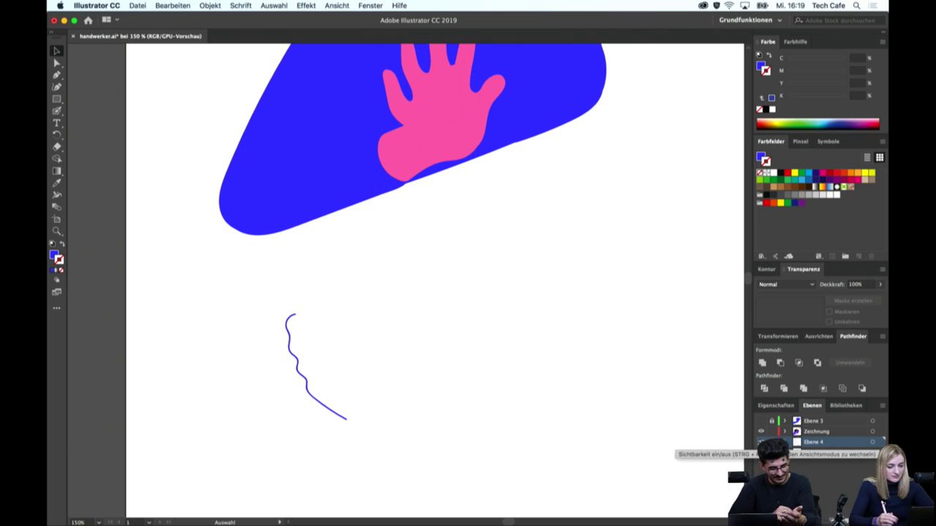
{"action": "key", "text": "shift+b"}
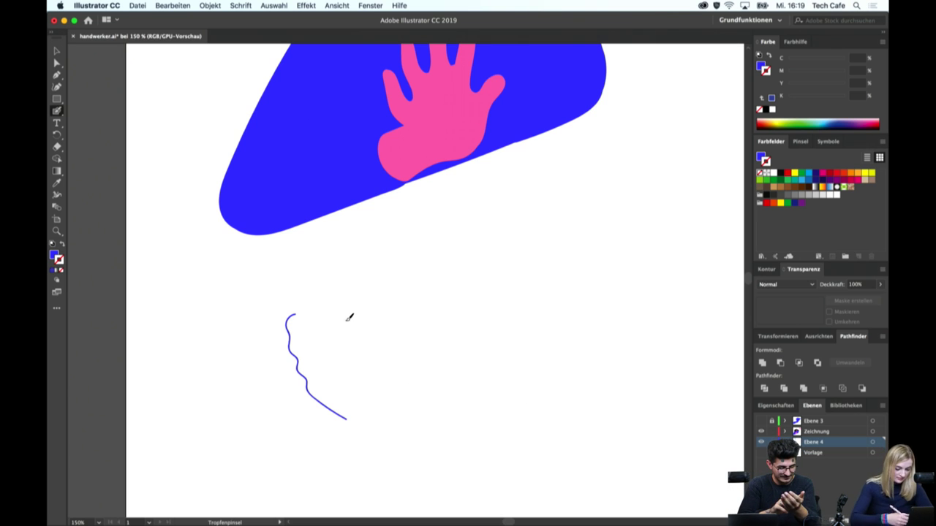
{"action": "left_click_drag", "start_coordinate": [295, 316], "coordinate": [322, 336]}
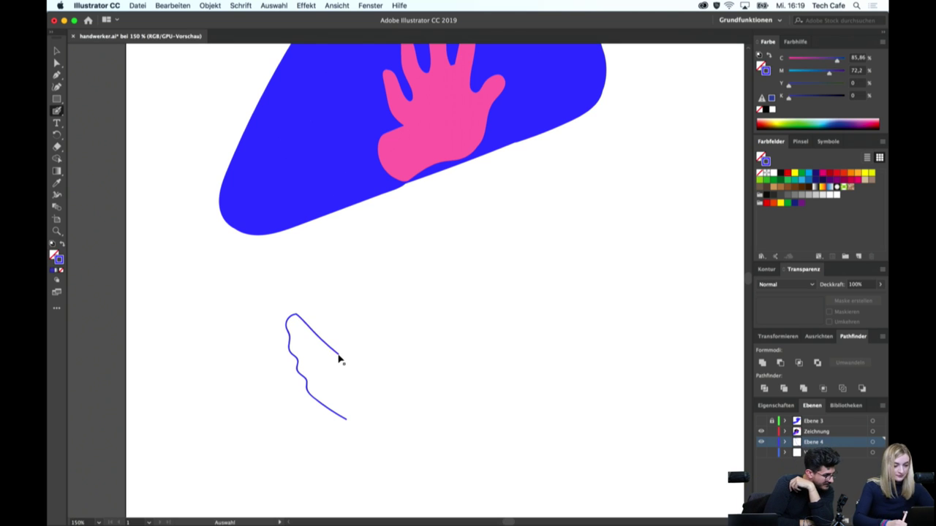
{"action": "key", "text": "ctrl+z"}
Show the pencil sketch, swap to a blue outline, and trace the hand down the arm
{"action": "left_click", "coordinate": [761, 453]}
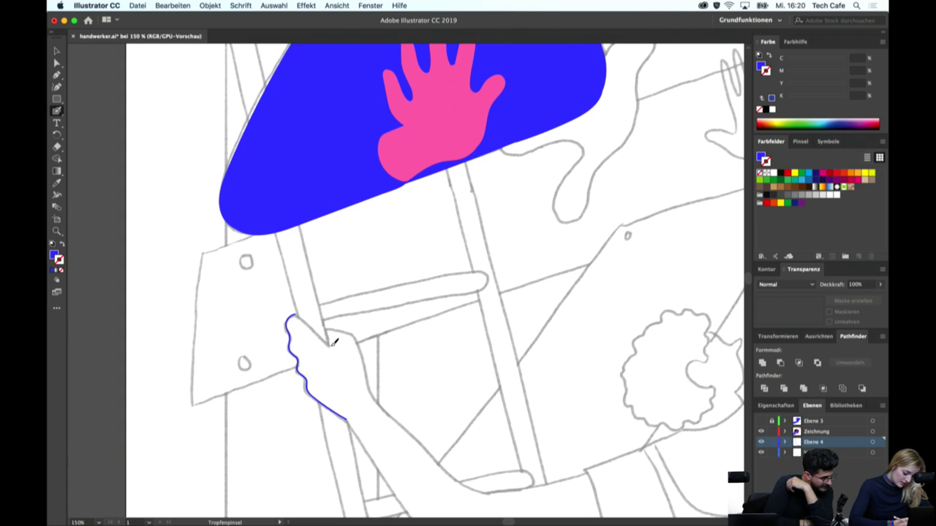
{"action": "key", "text": "shift+x"}
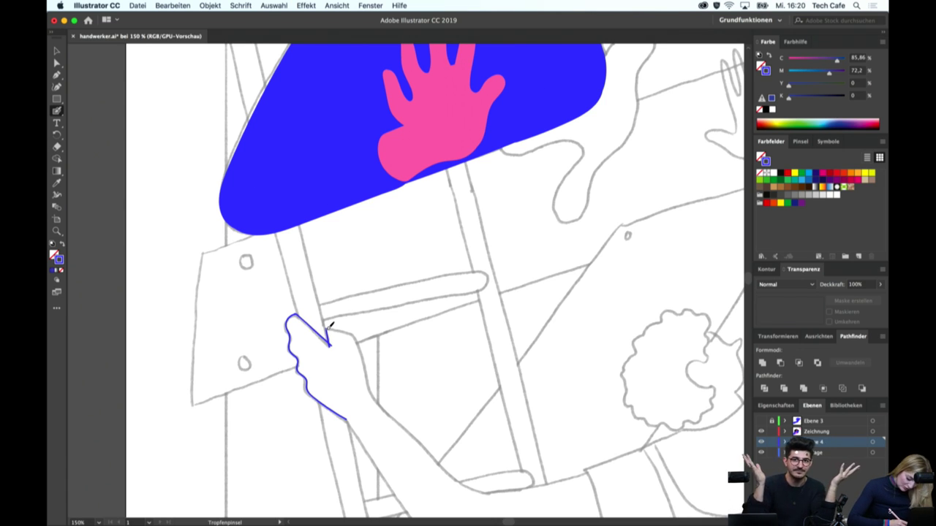
{"action": "mouse_move", "coordinate": [332, 327]}
{"action": "left_mouse_down"}
{"action": "mouse_move", "coordinate": [393, 412]}
{"action": "mouse_move", "coordinate": [471, 230]}
{"action": "left_mouse_up"}
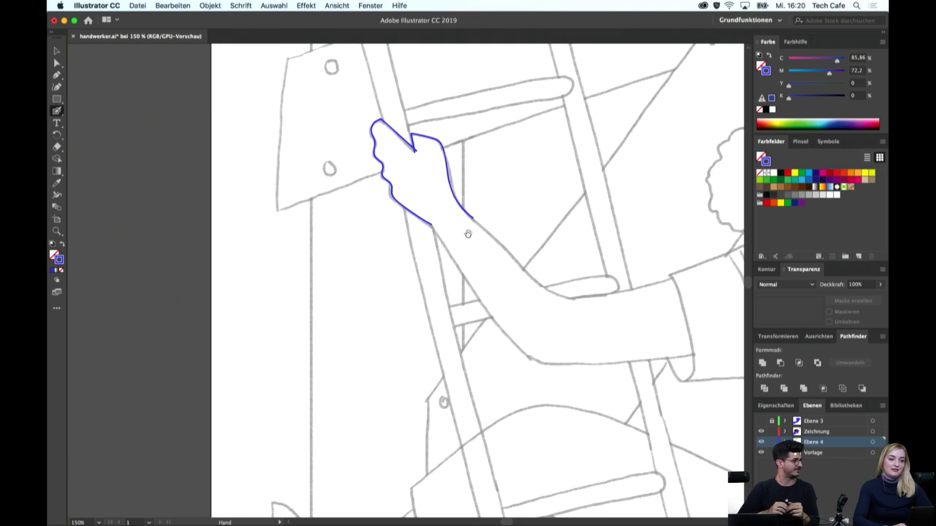
{"action": "mouse_move", "coordinate": [471, 231]}
{"action": "left_mouse_down"}
{"action": "mouse_move", "coordinate": [465, 170]}
{"action": "mouse_move", "coordinate": [452, 191]}
{"action": "mouse_move", "coordinate": [534, 292]}
{"action": "mouse_move", "coordinate": [401, 237]}
{"action": "left_mouse_up"}
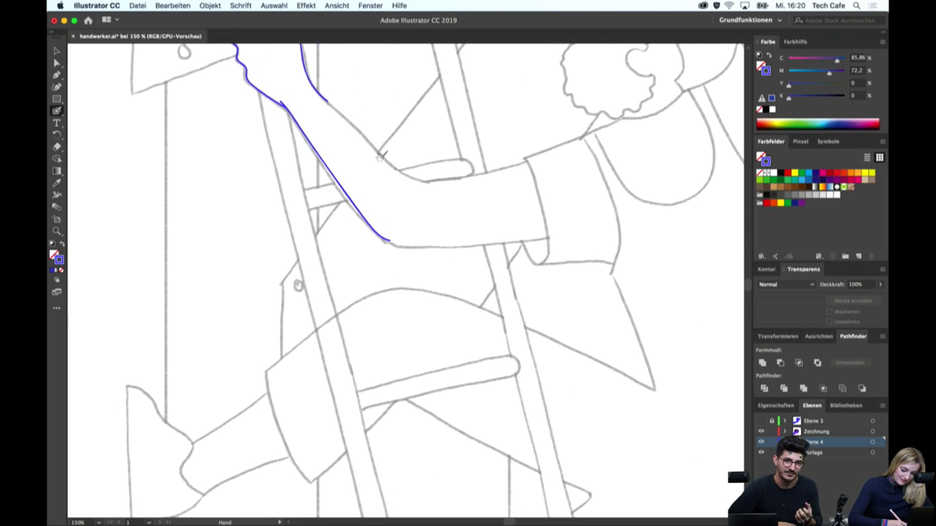
{"action": "scroll", "coordinate": [347, 154], "scroll_direction": "up", "scroll_amount": 3}
{"action": "scroll", "coordinate": [348, 154], "scroll_direction": "up", "scroll_amount": 1}
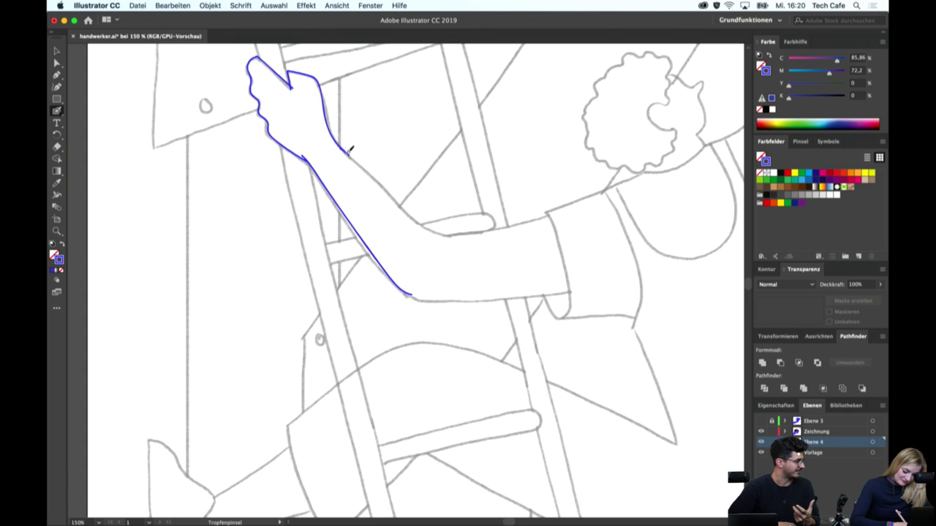
Trace the arm's upper edge and the lower forearm edge on to the sleeve
{"action": "left_click_drag", "start_coordinate": [374, 170], "coordinate": [425, 222]}
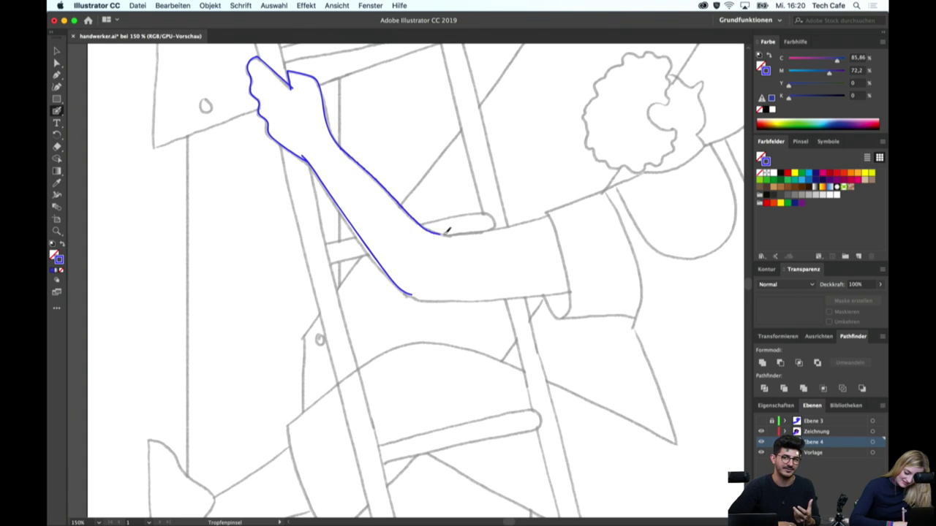
{"action": "left_click_drag", "start_coordinate": [490, 272], "coordinate": [516, 200]}
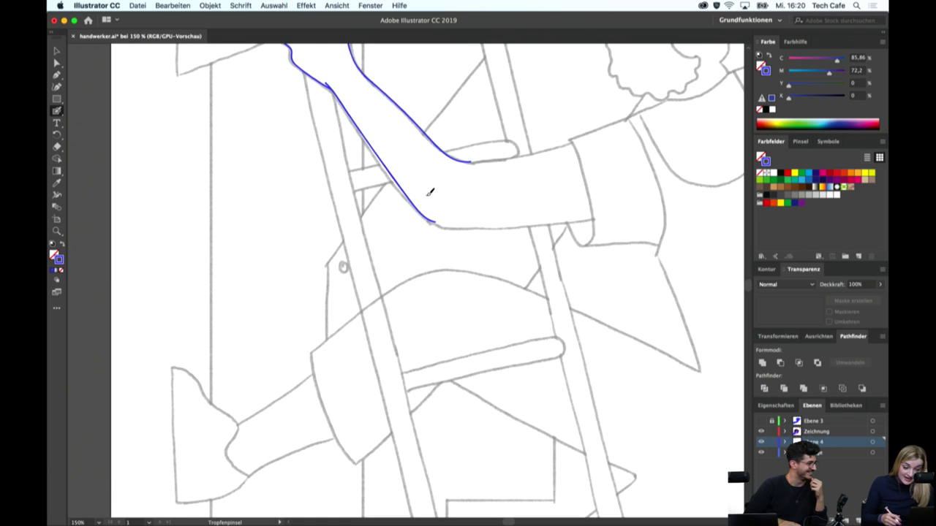
{"action": "scroll", "coordinate": [429, 192], "scroll_direction": "up", "scroll_amount": 3}
{"action": "scroll", "coordinate": [430, 191], "scroll_direction": "right", "scroll_amount": 5}
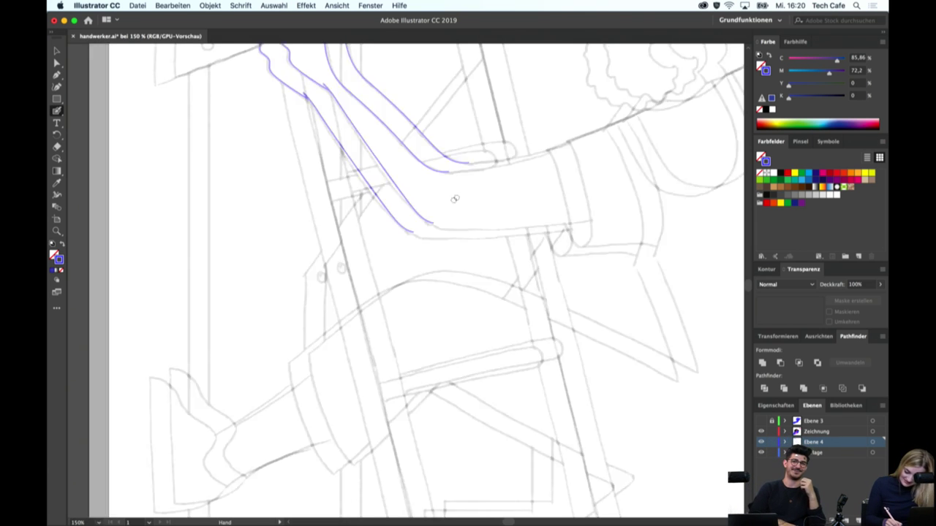
{"action": "left_click_drag", "start_coordinate": [357, 268], "coordinate": [522, 264]}
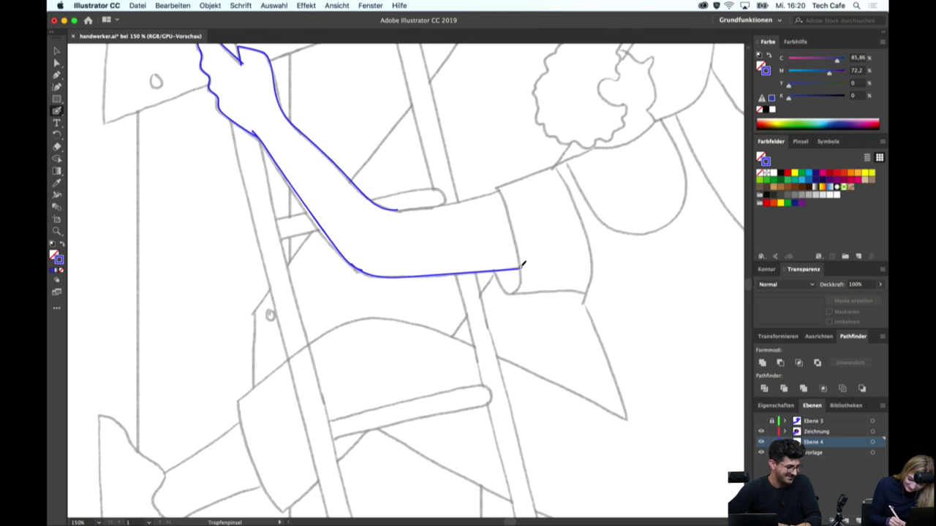
{"action": "mouse_move", "coordinate": [378, 202]}
{"action": "left_mouse_down"}
{"action": "mouse_move", "coordinate": [429, 208]}
{"action": "mouse_move", "coordinate": [484, 194]}
{"action": "mouse_move", "coordinate": [509, 217]}
{"action": "mouse_move", "coordinate": [521, 252]}
{"action": "left_mouse_up"}
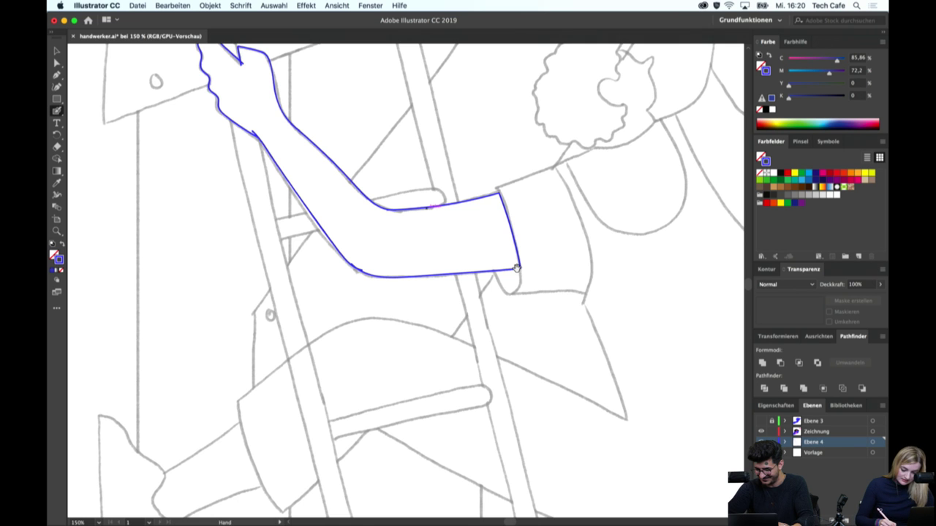
{"action": "scroll", "coordinate": [413, 256], "scroll_direction": "right", "scroll_amount": 5}
{"action": "scroll", "coordinate": [413, 256], "scroll_direction": "up", "scroll_amount": 4}
Trace blue outlines of the face beside the curly hair and near the neck
{"action": "left_click_drag", "start_coordinate": [461, 149], "coordinate": [494, 160]}
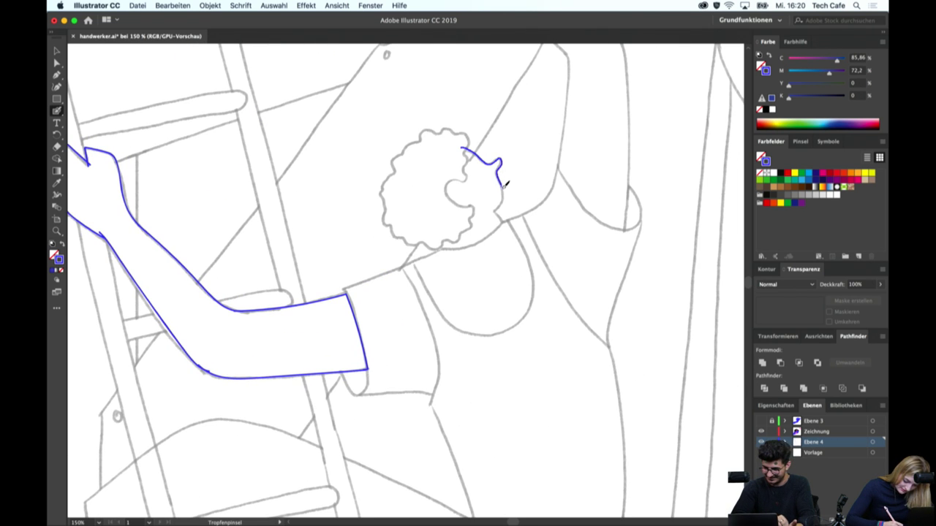
{"action": "left_click_drag", "start_coordinate": [490, 207], "coordinate": [504, 219]}
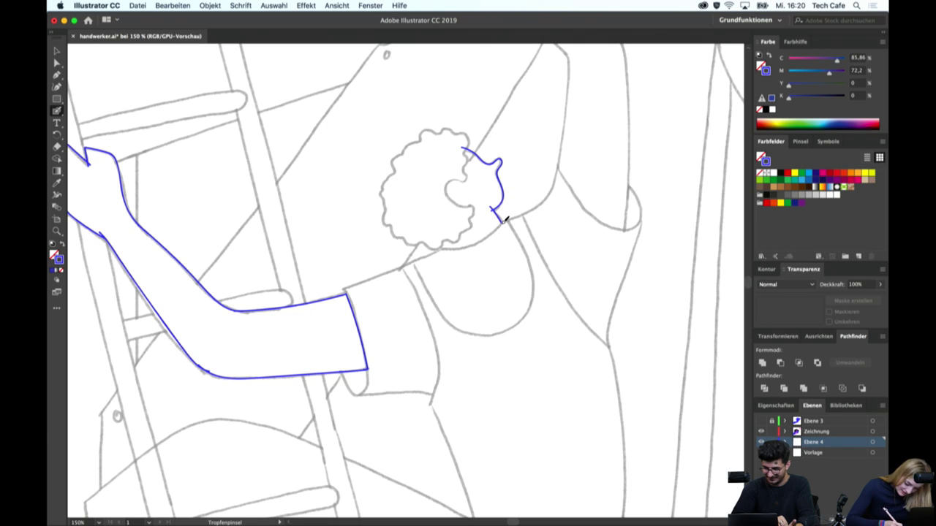
{"action": "mouse_move", "coordinate": [462, 148]}
{"action": "left_mouse_down"}
{"action": "mouse_move", "coordinate": [436, 191]}
{"action": "mouse_move", "coordinate": [443, 243]}
{"action": "mouse_move", "coordinate": [503, 225]}
{"action": "left_mouse_up"}
Trace the raised hand's wrist, thumb and fingers in blue
{"action": "left_click_drag", "start_coordinate": [559, 121], "coordinate": [413, 354]}
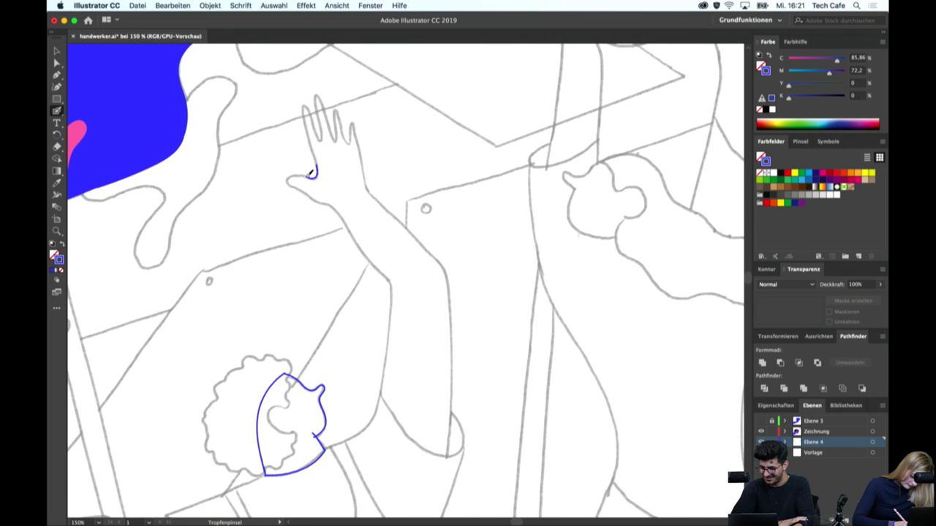
{"action": "mouse_move", "coordinate": [312, 174]}
{"action": "left_mouse_down"}
{"action": "mouse_move", "coordinate": [289, 177]}
{"action": "mouse_move", "coordinate": [348, 215]}
{"action": "mouse_move", "coordinate": [394, 283]}
{"action": "left_mouse_up"}
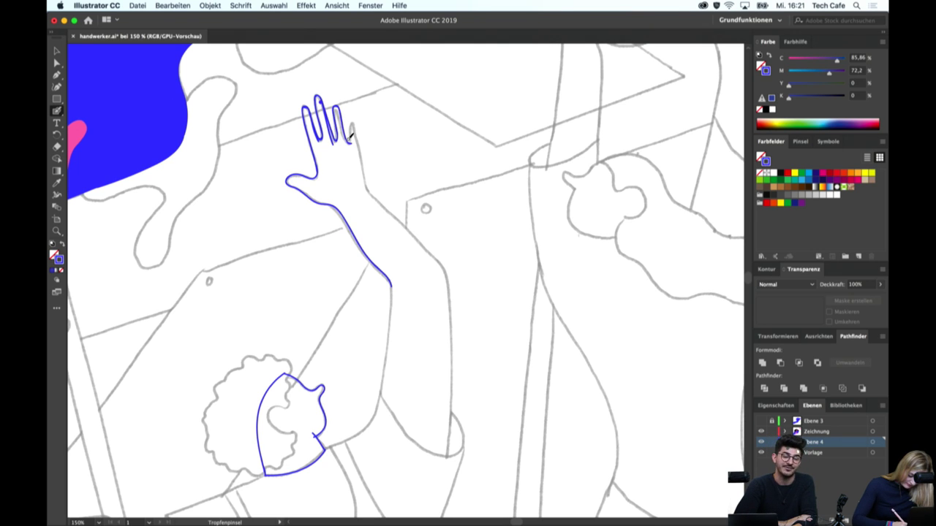
{"action": "mouse_move", "coordinate": [358, 115]}
{"action": "left_mouse_down"}
{"action": "mouse_move", "coordinate": [389, 204]}
{"action": "mouse_move", "coordinate": [448, 269]}
{"action": "left_mouse_up"}
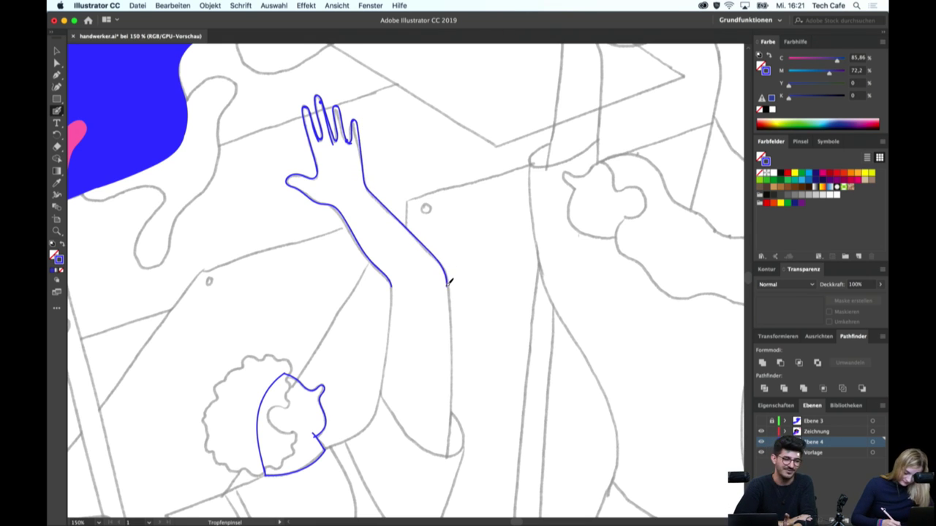
Trace both edges of the raised arm down to the armpit, undoing one misplaced stroke
{"action": "scroll", "coordinate": [448, 269], "scroll_direction": "down", "scroll_amount": 5}
{"action": "mouse_move", "coordinate": [410, 122]}
{"action": "left_mouse_down"}
{"action": "mouse_move", "coordinate": [408, 196]}
{"action": "mouse_move", "coordinate": [440, 149]}
{"action": "left_mouse_up"}
{"action": "key", "text": "ctrl+z"}
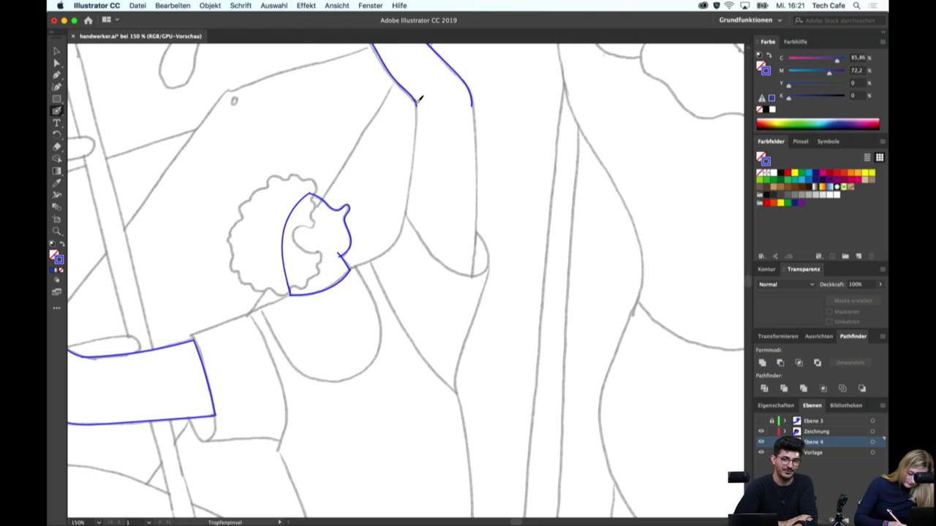
{"action": "left_click_drag", "start_coordinate": [411, 196], "coordinate": [410, 210]}
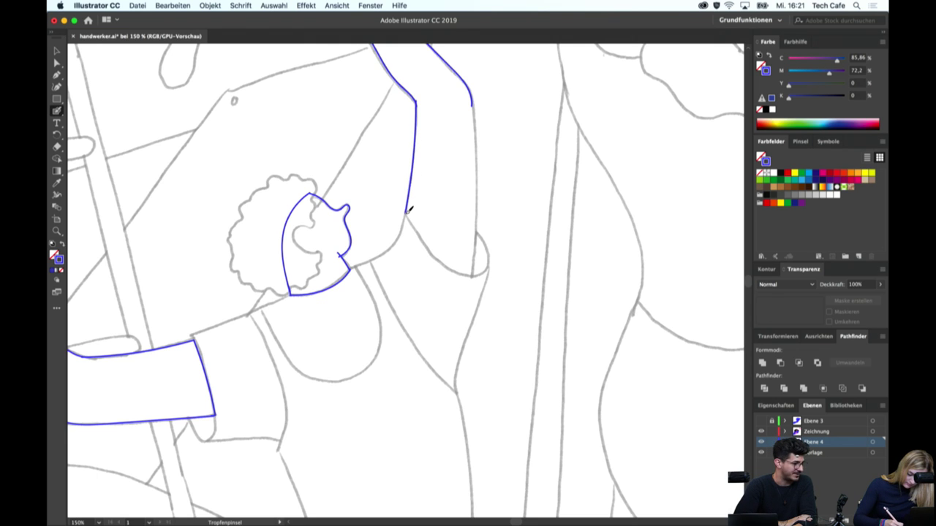
{"action": "left_click_drag", "start_coordinate": [471, 101], "coordinate": [471, 278]}
{"action": "left_click_drag", "start_coordinate": [457, 236], "coordinate": [361, 155]}
{"action": "left_click_drag", "start_coordinate": [308, 136], "coordinate": [377, 191]}
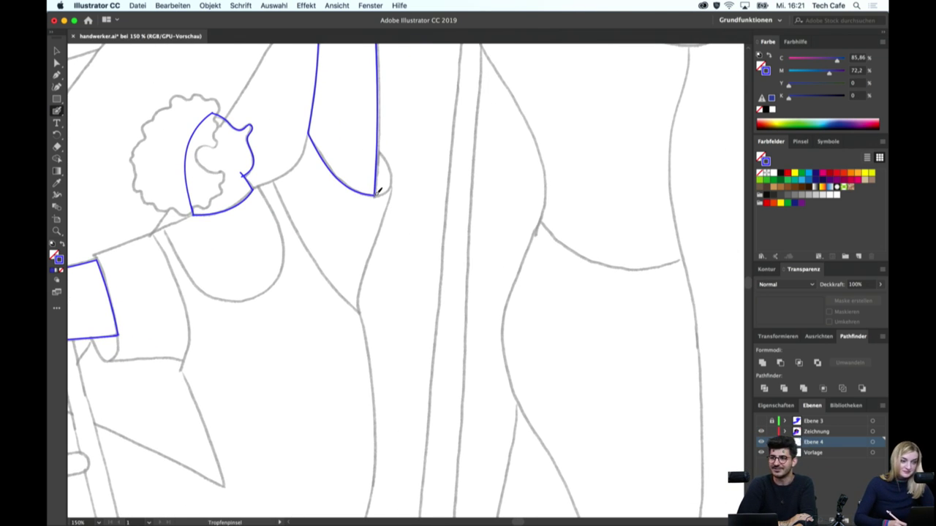
{"action": "scroll", "coordinate": [379, 190], "scroll_direction": "up", "scroll_amount": 2}
{"action": "scroll", "coordinate": [379, 190], "scroll_direction": "left", "scroll_amount": 3}
{"action": "key", "text": "v"}
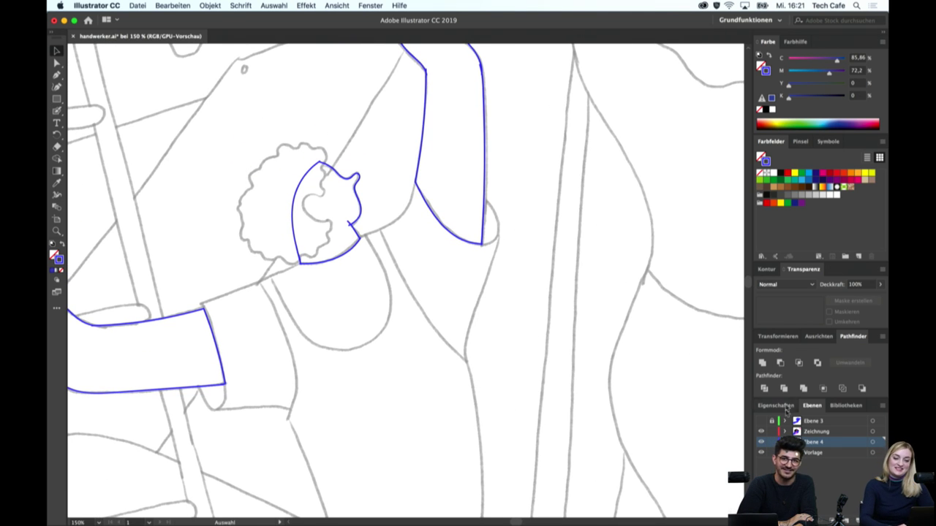
{"action": "left_click_drag", "start_coordinate": [480, 266], "coordinate": [614, 378]}
{"action": "left_click_drag", "start_coordinate": [437, 231], "coordinate": [504, 293]}
Pick up the pink hand's colour and trace the curly hair's top and edge in pink
{"action": "left_click", "coordinate": [269, 125]}
{"action": "key", "text": "shift+b"}
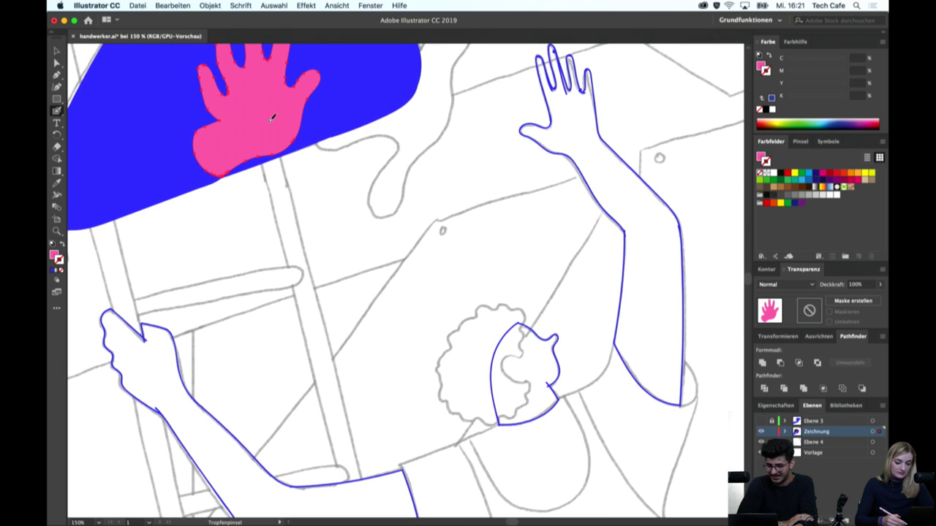
{"action": "scroll", "coordinate": [268, 122], "scroll_direction": "down", "scroll_amount": 5}
{"action": "scroll", "coordinate": [268, 121], "scroll_direction": "right", "scroll_amount": 2}
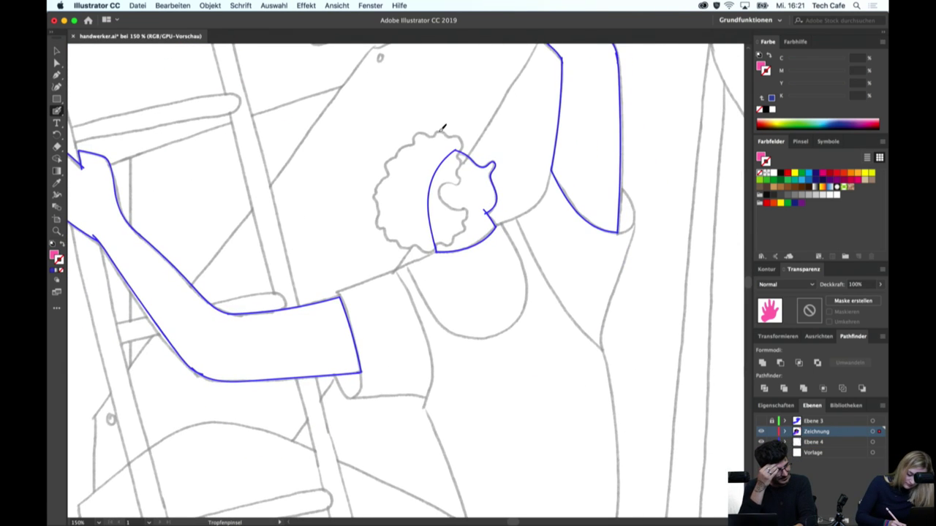
{"action": "mouse_move", "coordinate": [439, 134]}
{"action": "left_mouse_down"}
{"action": "mouse_move", "coordinate": [405, 143]}
{"action": "mouse_move", "coordinate": [381, 178]}
{"action": "left_mouse_up"}
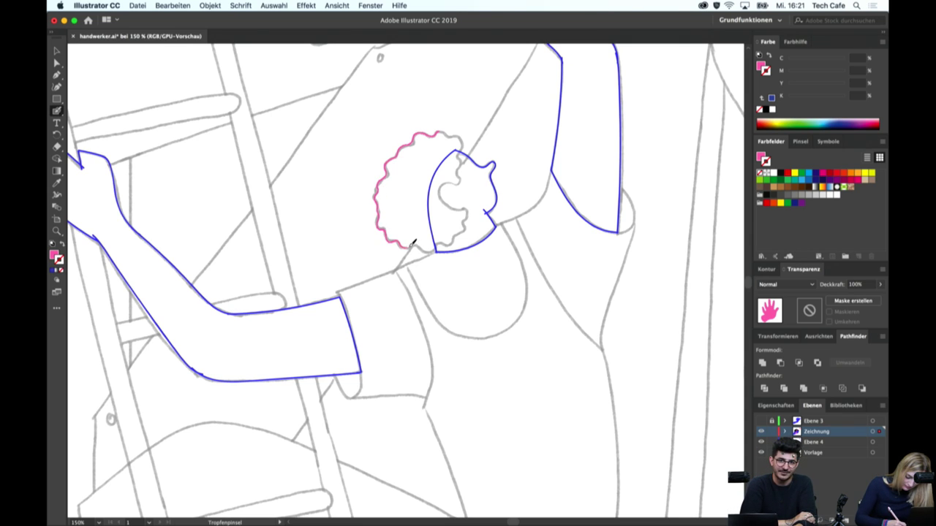
{"action": "mouse_move", "coordinate": [428, 246]}
{"action": "left_mouse_down"}
{"action": "mouse_move", "coordinate": [469, 227]}
{"action": "mouse_move", "coordinate": [473, 210]}
{"action": "mouse_move", "coordinate": [453, 202]}
{"action": "mouse_move", "coordinate": [462, 157]}
{"action": "left_mouse_up"}
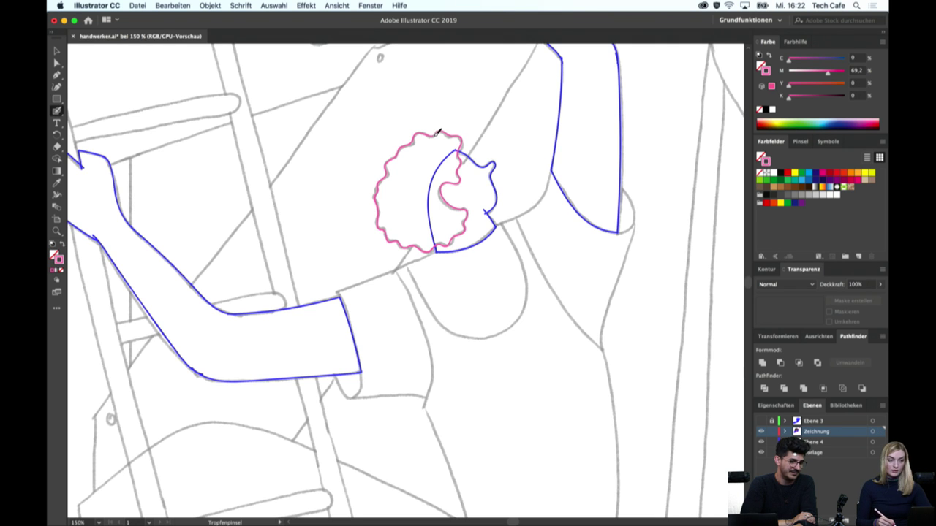
Trace the pink shoulder line, the top's neckline curve and its right side edge
{"action": "scroll", "coordinate": [438, 132], "scroll_direction": "down", "scroll_amount": 5}
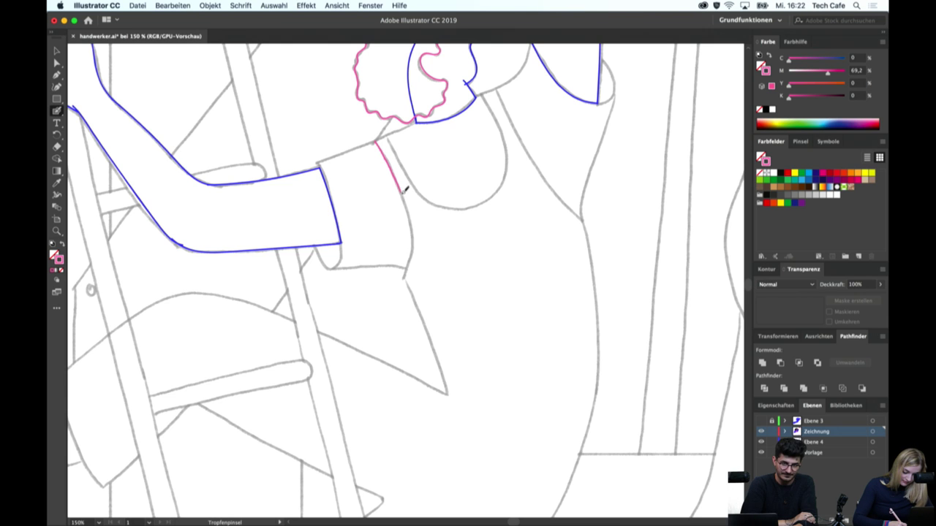
{"action": "left_click_drag", "start_coordinate": [405, 189], "coordinate": [413, 220]}
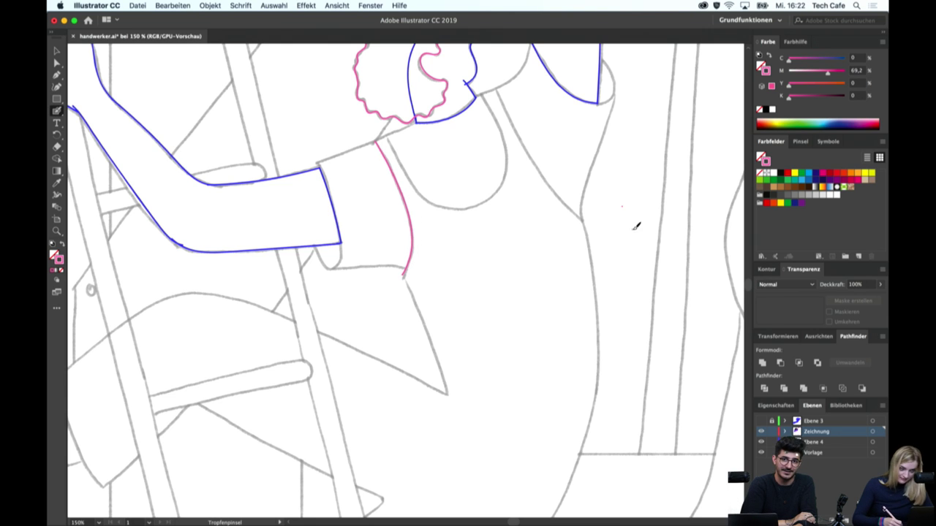
{"action": "scroll", "coordinate": [439, 192], "scroll_direction": "down", "scroll_amount": 3}
{"action": "scroll", "coordinate": [442, 170], "scroll_direction": "down", "scroll_amount": 1}
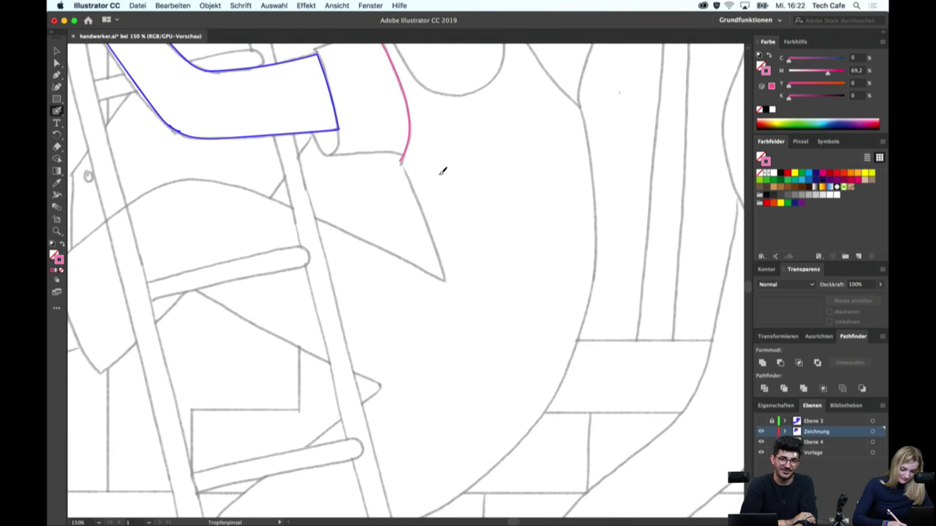
{"action": "left_click_drag", "start_coordinate": [410, 174], "coordinate": [449, 281]}
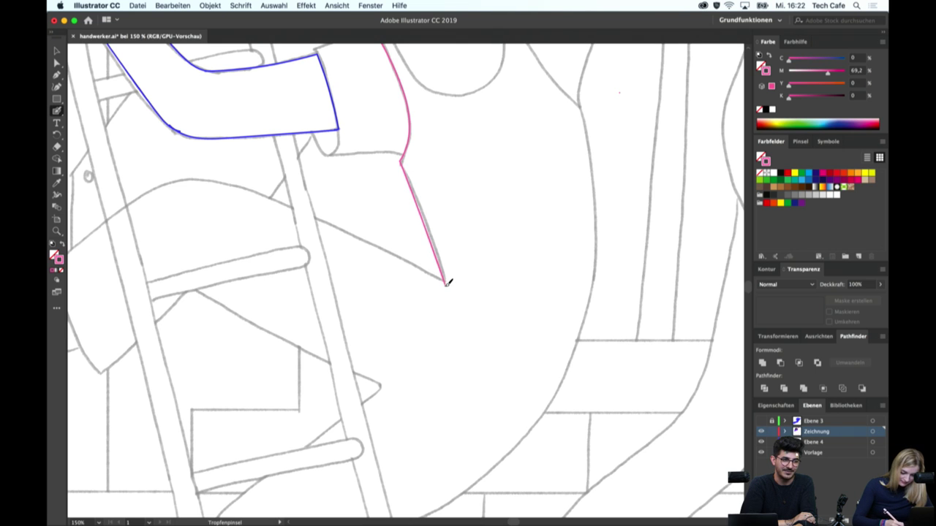
{"action": "scroll", "coordinate": [432, 263], "scroll_direction": "up", "scroll_amount": 3}
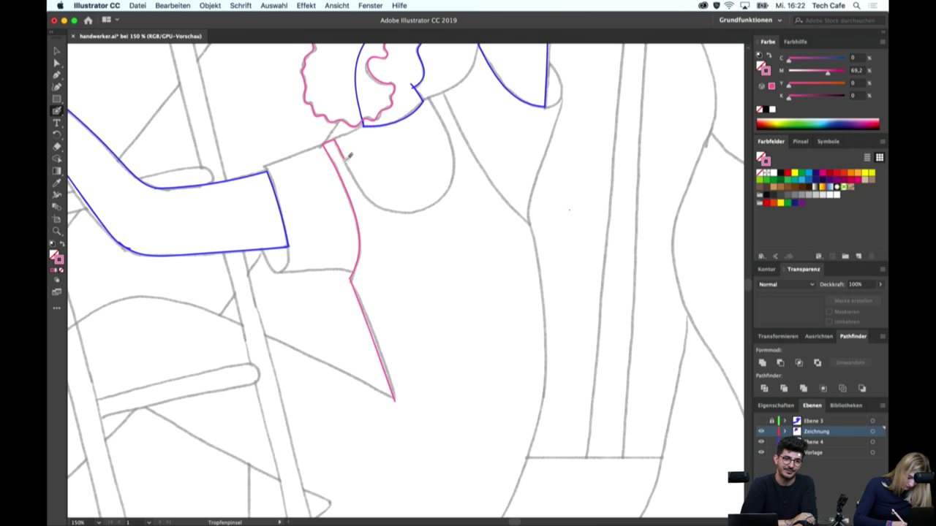
{"action": "left_click_drag", "start_coordinate": [379, 196], "coordinate": [411, 206]}
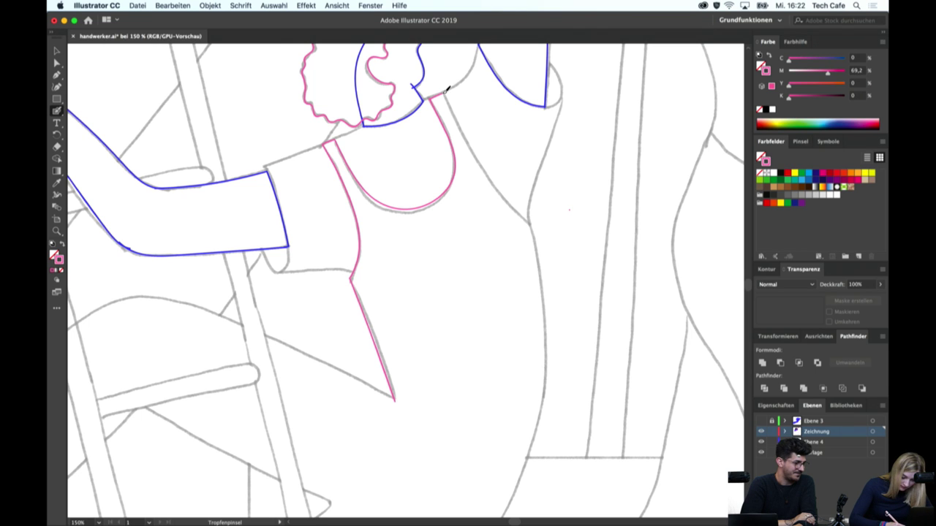
{"action": "left_click_drag", "start_coordinate": [462, 123], "coordinate": [511, 197]}
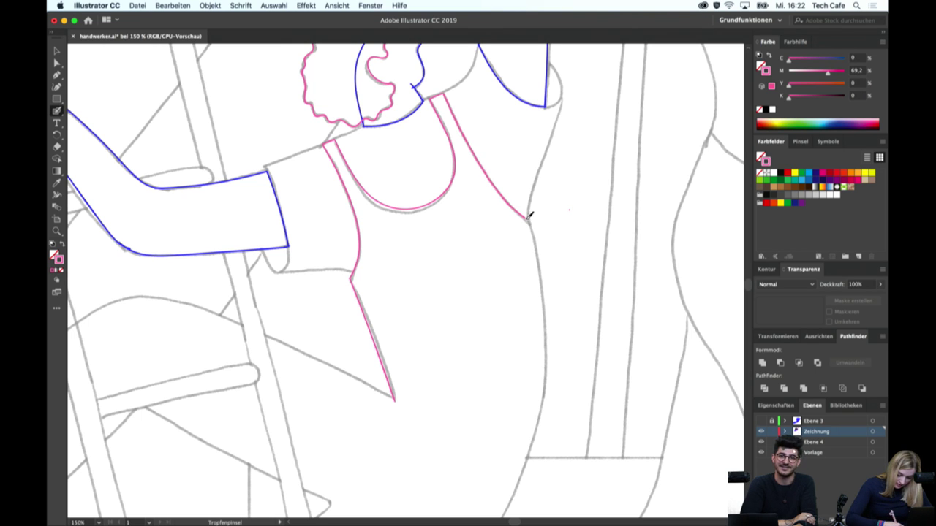
{"action": "scroll", "coordinate": [545, 186], "scroll_direction": "down", "scroll_amount": 2}
{"action": "scroll", "coordinate": [548, 154], "scroll_direction": "down", "scroll_amount": 3}
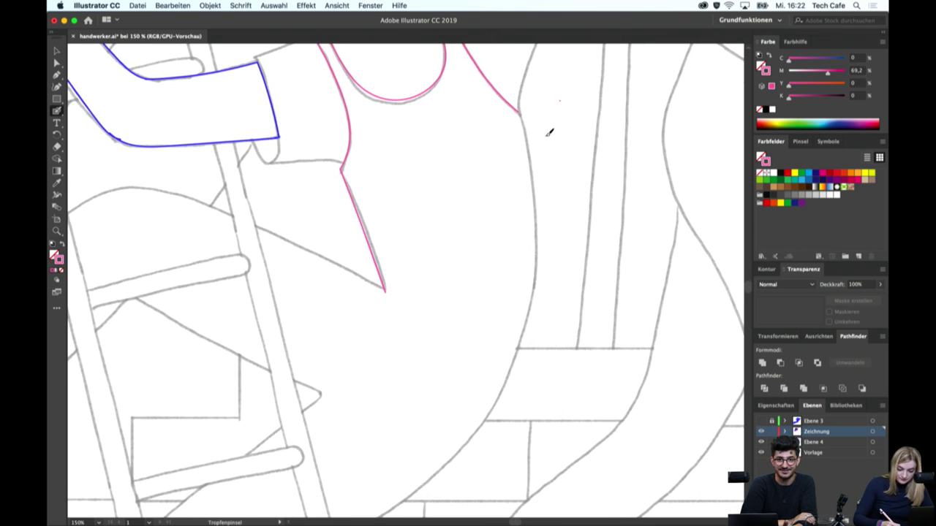
Continue the pink outline down the body and across the ladder to the lower leg
{"action": "mouse_move", "coordinate": [522, 108]}
{"action": "left_mouse_down"}
{"action": "mouse_move", "coordinate": [538, 192]}
{"action": "mouse_move", "coordinate": [533, 307]}
{"action": "left_mouse_up"}
{"action": "scroll", "coordinate": [585, 219], "scroll_direction": "down", "scroll_amount": 5}
{"action": "scroll", "coordinate": [595, 168], "scroll_direction": "down", "scroll_amount": 3}
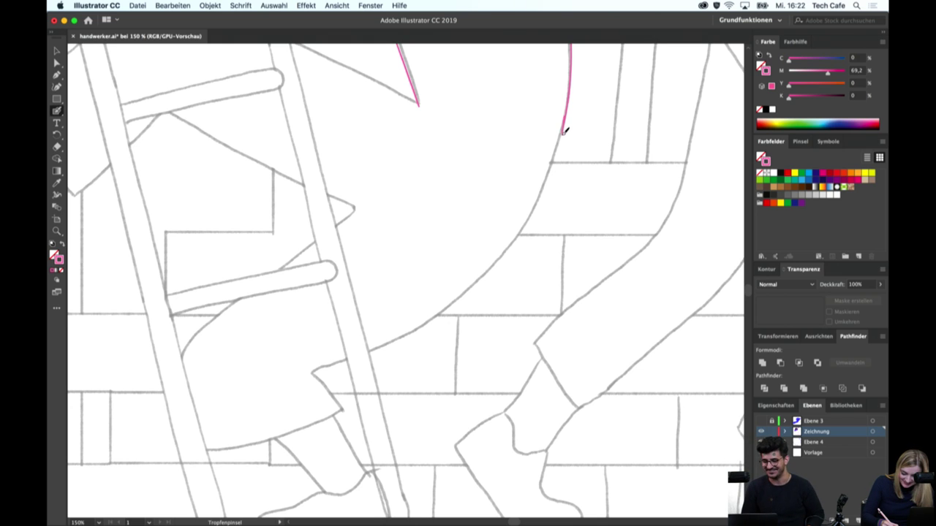
{"action": "mouse_move", "coordinate": [562, 133]}
{"action": "left_mouse_down"}
{"action": "mouse_move", "coordinate": [541, 194]}
{"action": "mouse_move", "coordinate": [472, 283]}
{"action": "left_mouse_up"}
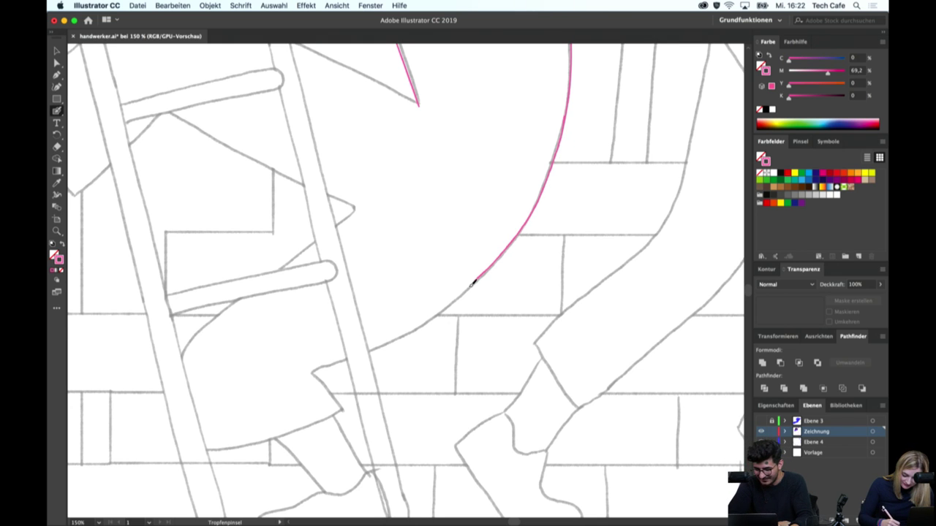
{"action": "mouse_move", "coordinate": [430, 314]}
{"action": "left_mouse_down"}
{"action": "mouse_move", "coordinate": [313, 368]}
{"action": "mouse_move", "coordinate": [339, 416]}
{"action": "left_mouse_up"}
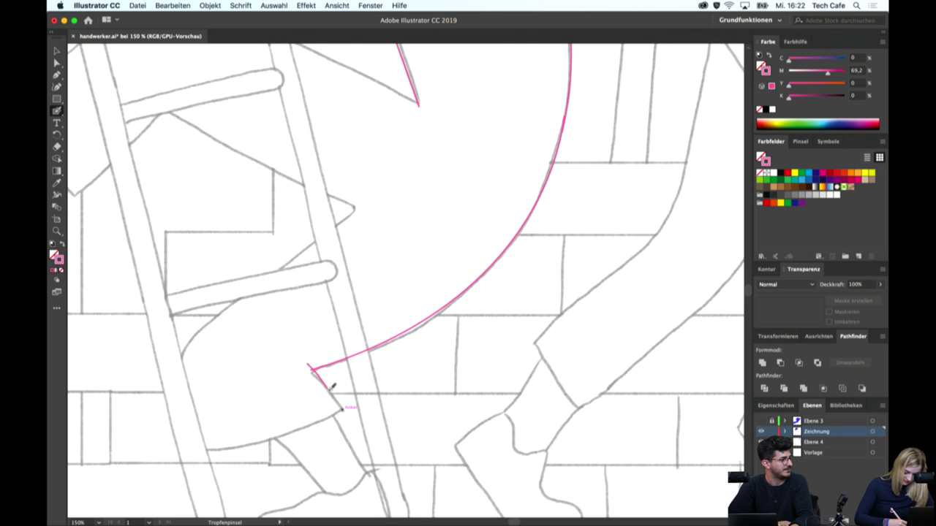
{"action": "scroll", "coordinate": [348, 408], "scroll_direction": "down", "scroll_amount": 3}
{"action": "scroll", "coordinate": [349, 295], "scroll_direction": "left", "scroll_amount": 5}
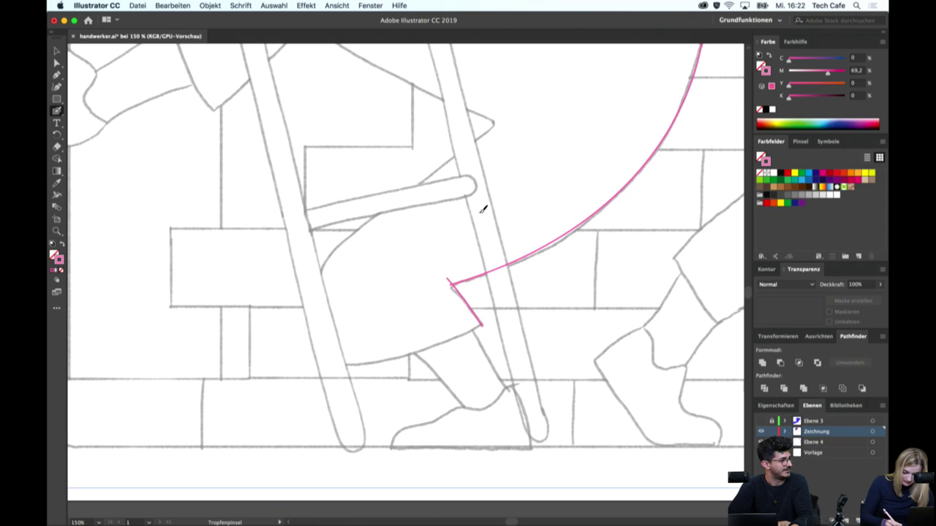
{"action": "left_click_drag", "start_coordinate": [466, 145], "coordinate": [403, 194]}
{"action": "mouse_move", "coordinate": [349, 237]}
{"action": "left_mouse_down"}
{"action": "mouse_move", "coordinate": [314, 272]}
{"action": "mouse_move", "coordinate": [340, 362]}
{"action": "mouse_move", "coordinate": [435, 344]}
{"action": "left_mouse_up"}
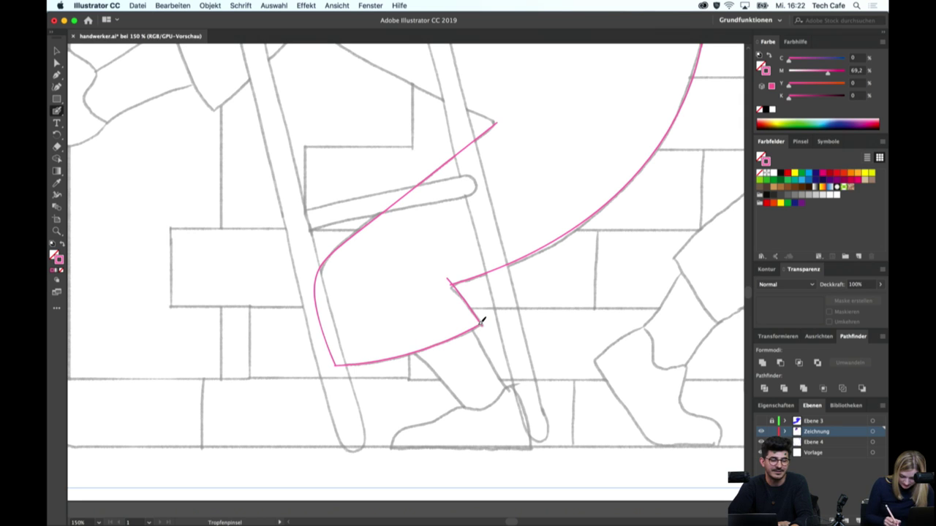
Briefly try the Eraser, then trace the thigh's top edge, knee and underside in pink
{"action": "key", "text": "shift+e"}
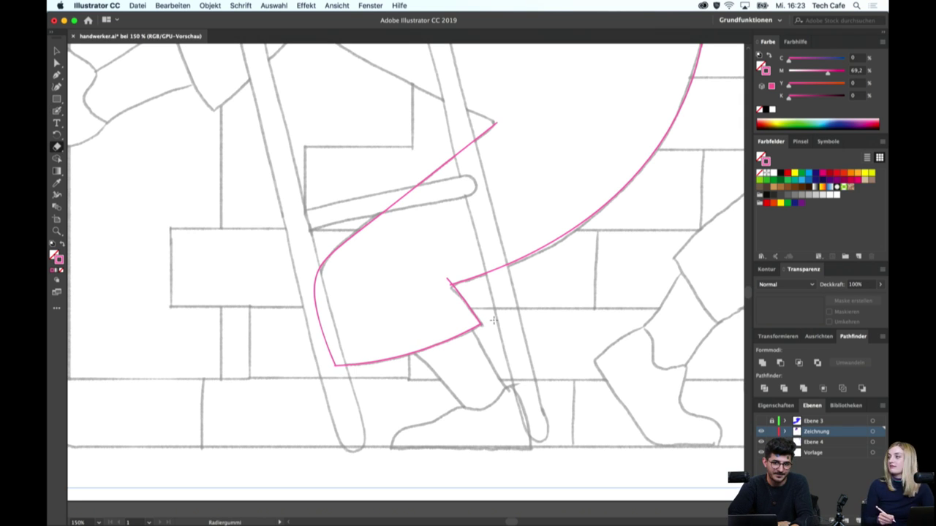
{"action": "scroll", "coordinate": [492, 317], "scroll_direction": "up", "scroll_amount": 3}
{"action": "scroll", "coordinate": [485, 278], "scroll_direction": "up", "scroll_amount": 3}
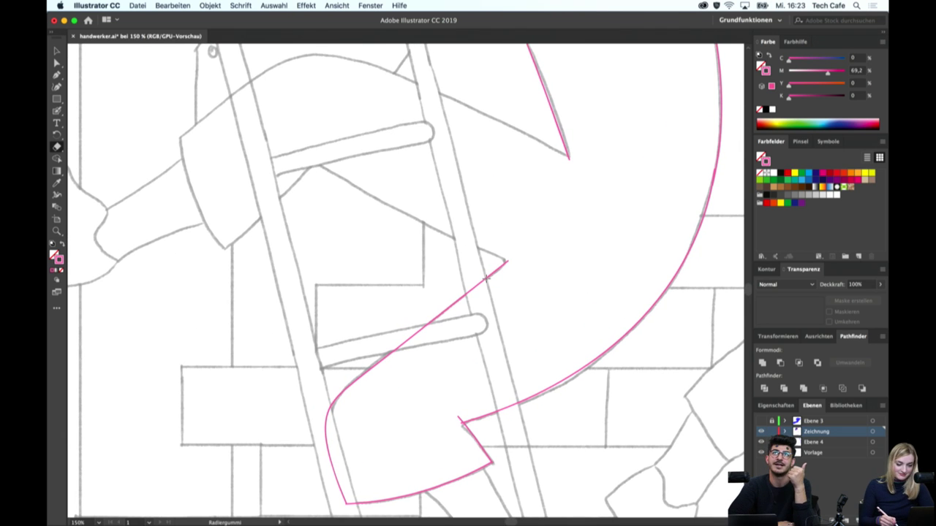
{"action": "key", "text": "shift+b"}
{"action": "scroll", "coordinate": [602, 213], "scroll_direction": "left", "scroll_amount": 3}
{"action": "scroll", "coordinate": [602, 214], "scroll_direction": "up", "scroll_amount": 2}
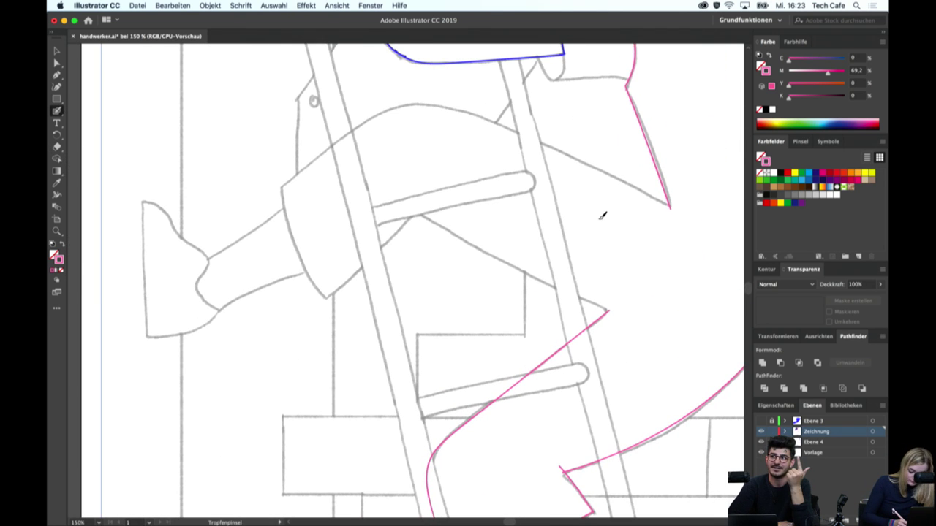
{"action": "left_click_drag", "start_coordinate": [282, 187], "coordinate": [284, 184]}
{"action": "mouse_move", "coordinate": [319, 156]}
{"action": "left_mouse_down"}
{"action": "mouse_move", "coordinate": [403, 104]}
{"action": "mouse_move", "coordinate": [482, 114]}
{"action": "mouse_move", "coordinate": [677, 206]}
{"action": "left_mouse_up"}
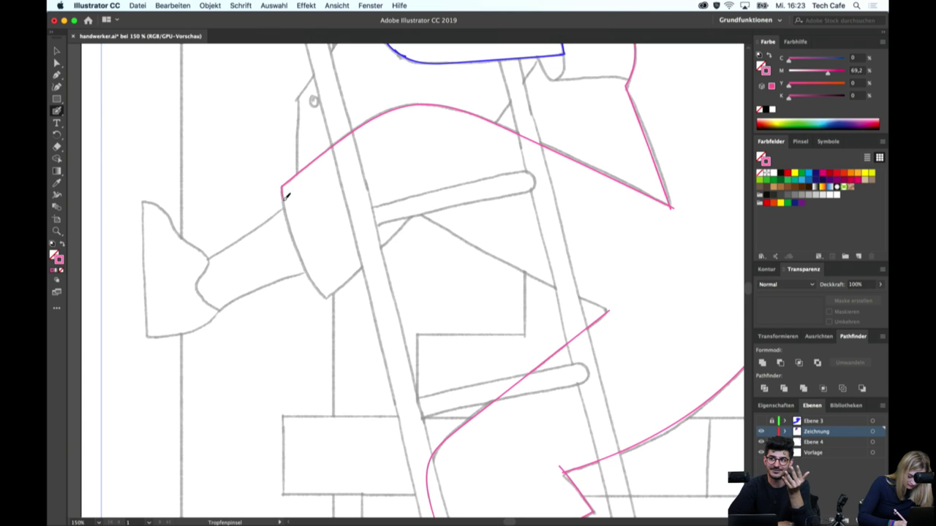
{"action": "mouse_move", "coordinate": [286, 195]}
{"action": "left_mouse_down"}
{"action": "mouse_move", "coordinate": [321, 286]}
{"action": "mouse_move", "coordinate": [427, 201]}
{"action": "left_mouse_up"}
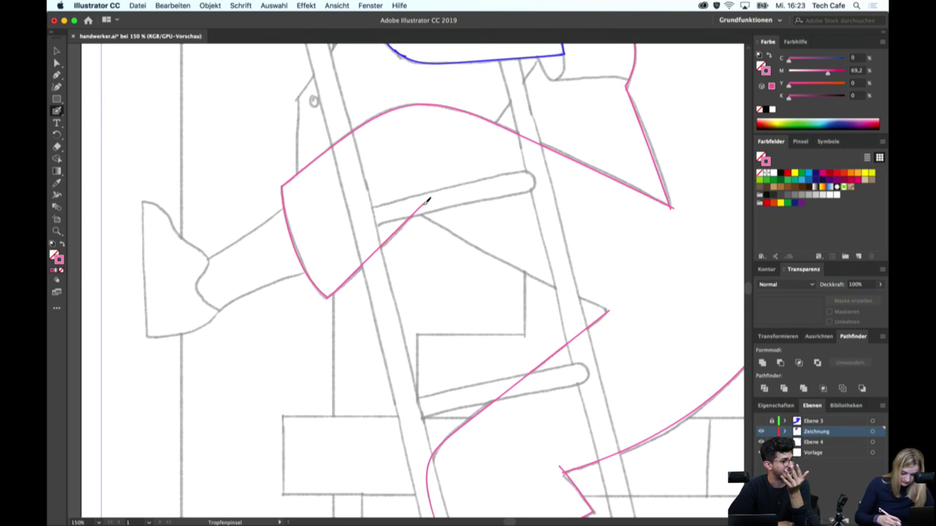
{"action": "scroll", "coordinate": [429, 198], "scroll_direction": "right", "scroll_amount": 5}
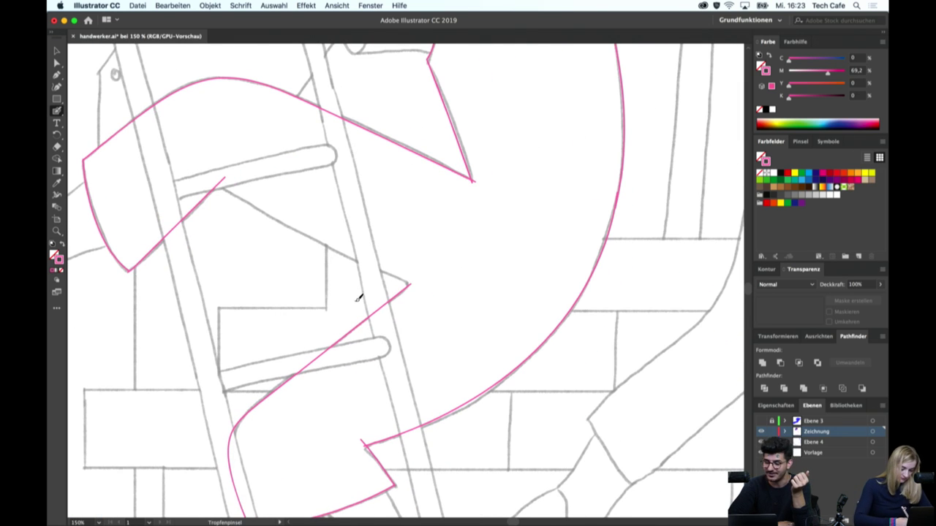
{"action": "left_click_drag", "start_coordinate": [209, 178], "coordinate": [411, 280]}
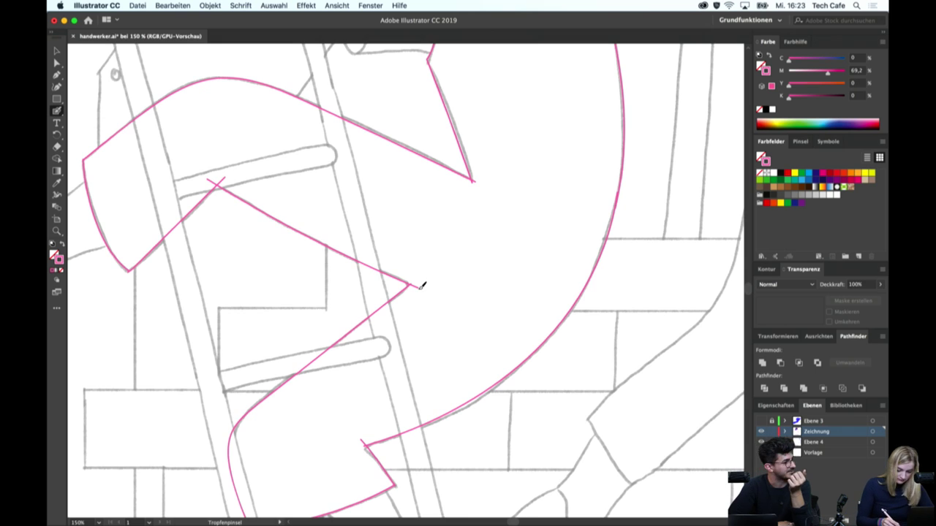
{"action": "scroll", "coordinate": [475, 322], "scroll_direction": "up", "scroll_amount": 8}
{"action": "scroll", "coordinate": [537, 351], "scroll_direction": "up", "scroll_amount": 2}
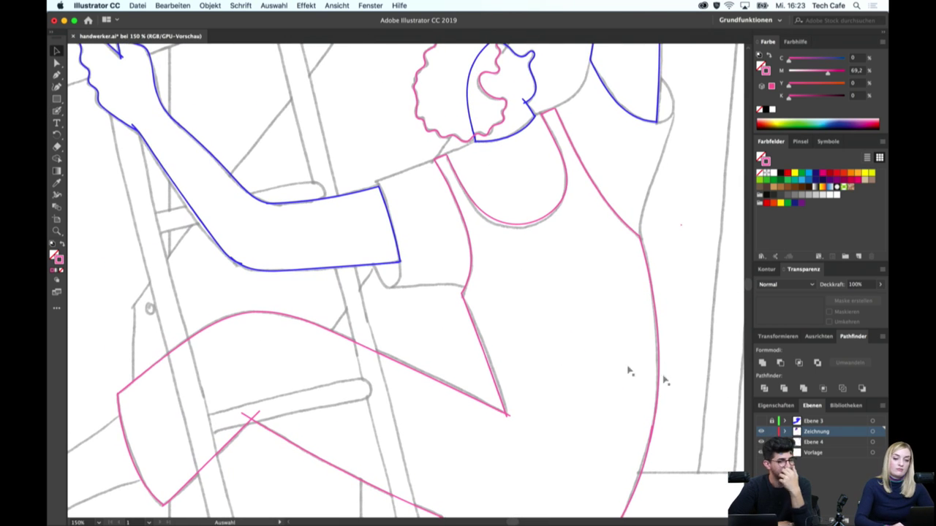
{"action": "scroll", "coordinate": [500, 259], "scroll_direction": "down", "scroll_amount": 1}
{"action": "scroll", "coordinate": [439, 219], "scroll_direction": "up", "scroll_amount": 6}
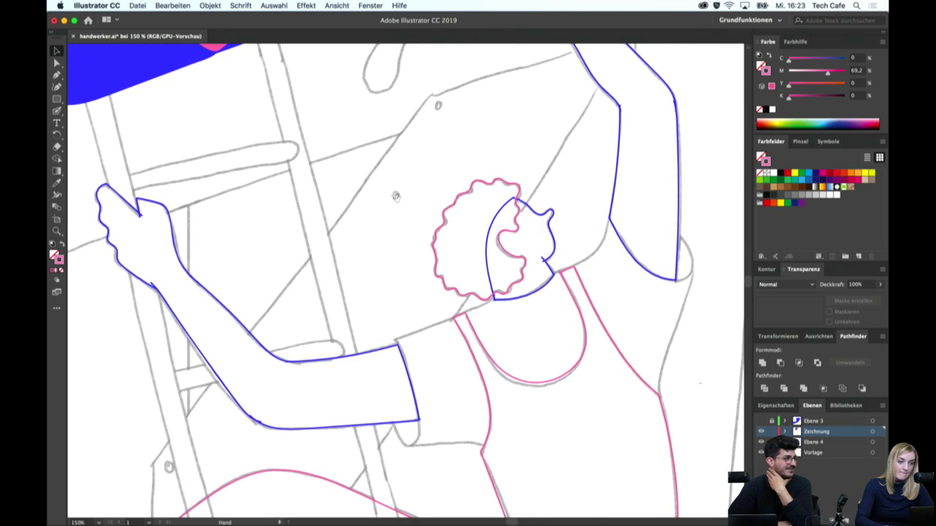
{"action": "scroll", "coordinate": [397, 195], "scroll_direction": "up", "scroll_amount": 5}
{"action": "scroll", "coordinate": [289, 132], "scroll_direction": "up", "scroll_amount": 2}
Pick up black from the hair shape and trace the shirt's sleeve cuff in black
{"action": "scroll", "coordinate": [220, 139], "scroll_direction": "up", "scroll_amount": 2}
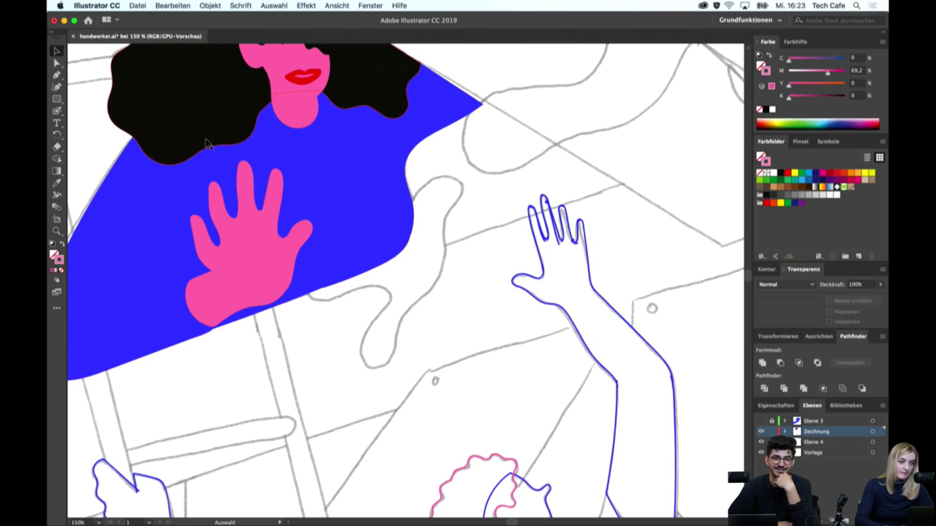
{"action": "left_click", "coordinate": [208, 141]}
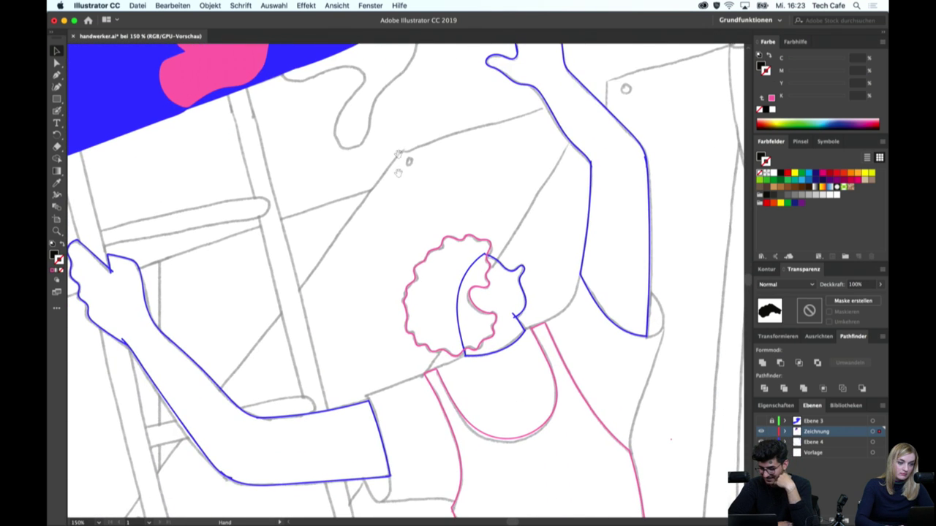
{"action": "left_click_drag", "start_coordinate": [422, 387], "coordinate": [411, 230]}
{"action": "key", "text": "shift+b"}
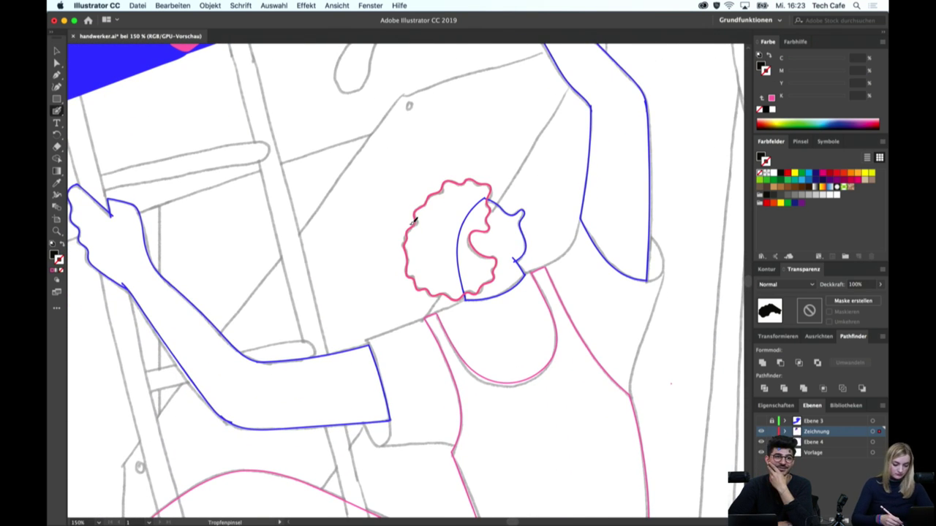
{"action": "scroll", "coordinate": [421, 223], "scroll_direction": "down", "scroll_amount": 5}
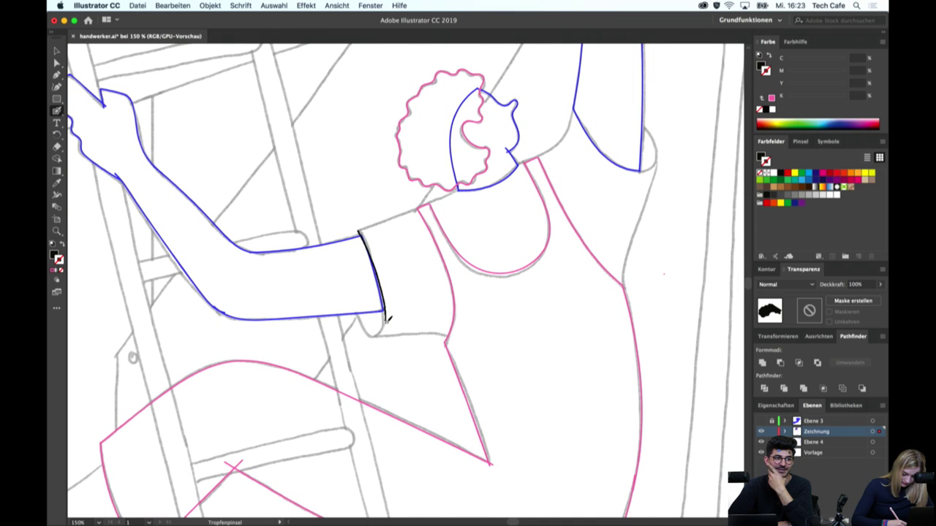
{"action": "left_click_drag", "start_coordinate": [377, 332], "coordinate": [402, 330]}
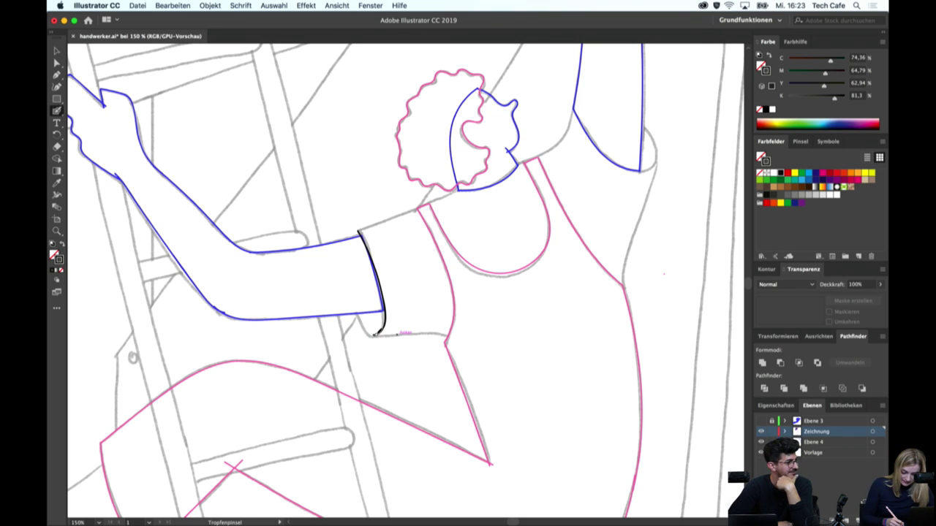
{"action": "left_click_drag", "start_coordinate": [442, 328], "coordinate": [458, 336]}
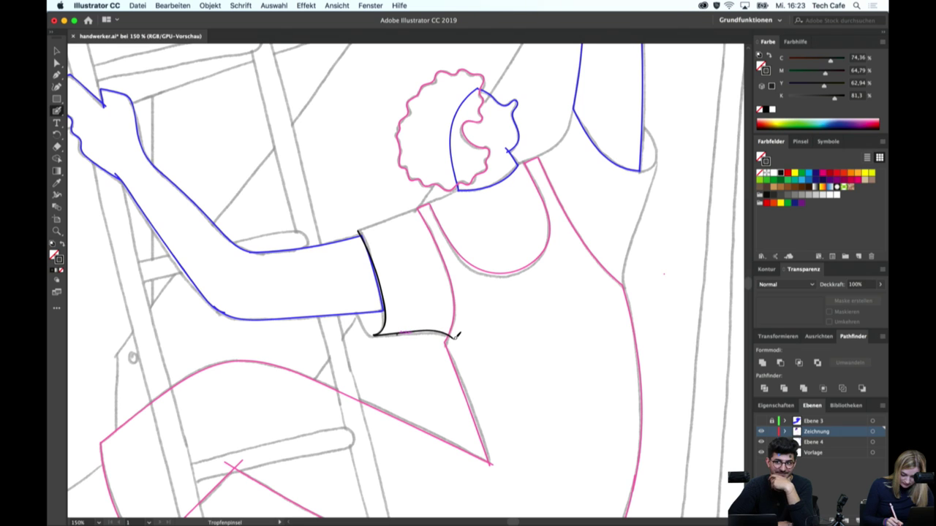
Trace the black shoulder line, torso's right side and chest edge of the shirt
{"action": "left_click_drag", "start_coordinate": [359, 232], "coordinate": [556, 146]}
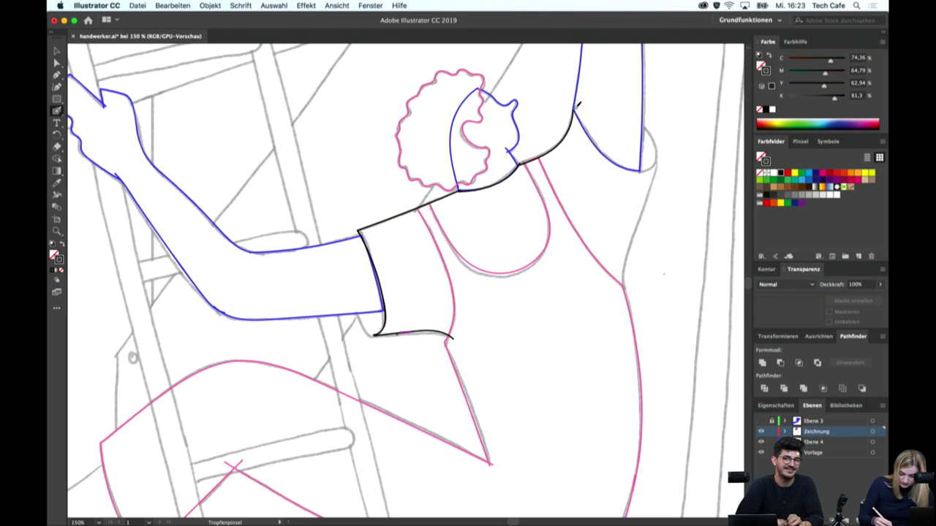
{"action": "scroll", "coordinate": [578, 106], "scroll_direction": "right", "scroll_amount": 5}
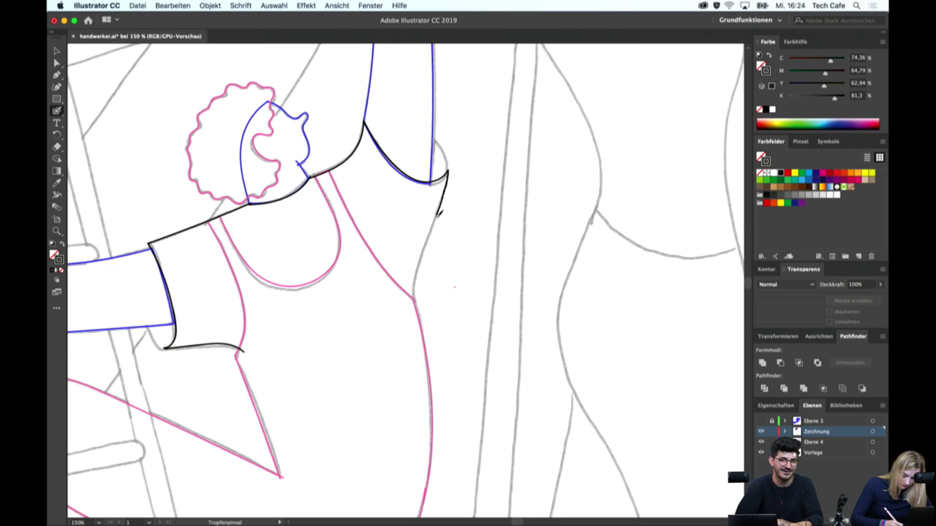
{"action": "left_click_drag", "start_coordinate": [414, 289], "coordinate": [416, 301]}
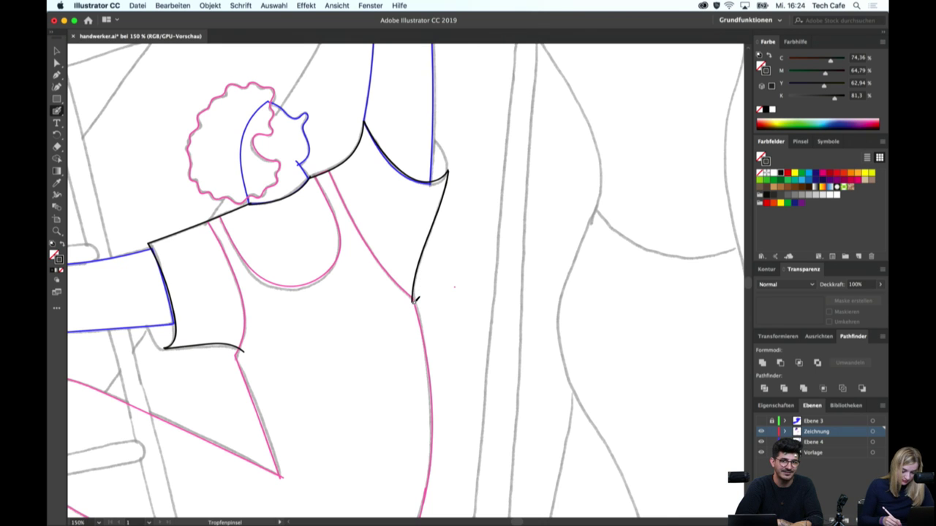
{"action": "scroll", "coordinate": [454, 291], "scroll_direction": "down", "scroll_amount": 3}
{"action": "left_click_drag", "start_coordinate": [276, 281], "coordinate": [445, 230]}
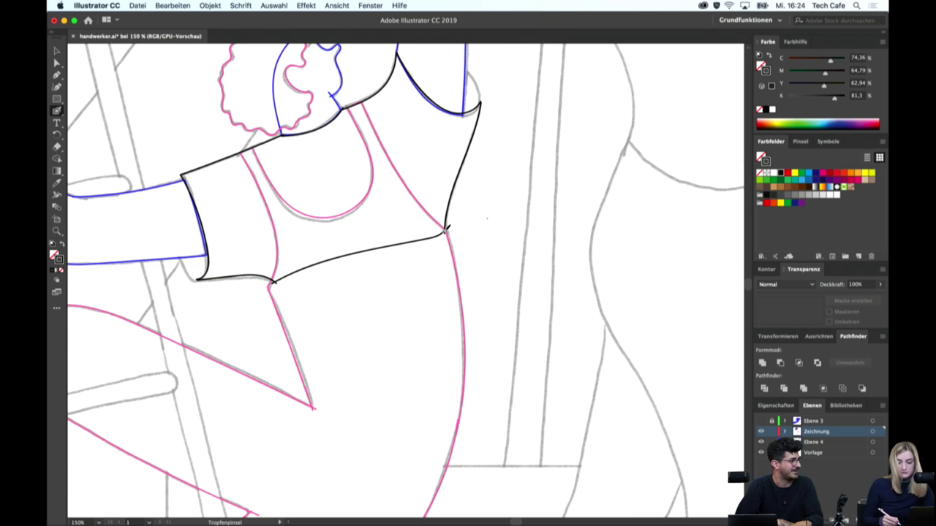
{"action": "scroll", "coordinate": [427, 284], "scroll_direction": "down", "scroll_amount": 1}
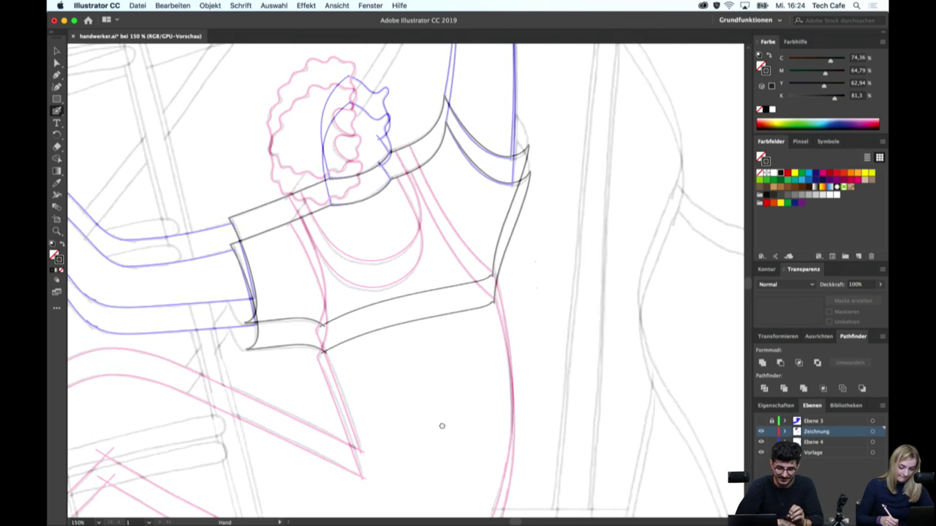
{"action": "left_click_drag", "start_coordinate": [441, 426], "coordinate": [538, 198]}
{"action": "scroll", "coordinate": [587, 229], "scroll_direction": "down", "scroll_amount": 5}
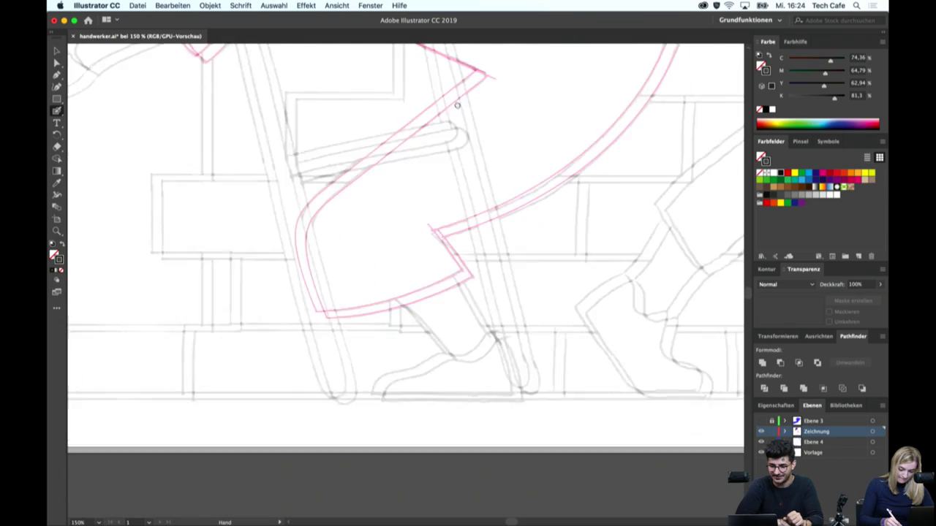
{"action": "scroll", "coordinate": [512, 263], "scroll_direction": "up", "scroll_amount": 10}
{"action": "scroll", "coordinate": [424, 307], "scroll_direction": "up", "scroll_amount": 5}
{"action": "scroll", "coordinate": [425, 307], "scroll_direction": "up", "scroll_amount": 1}
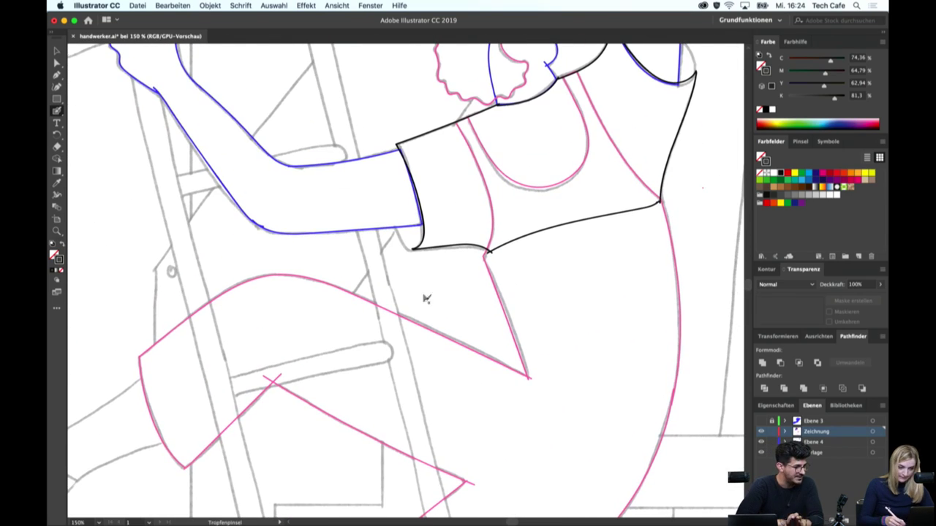
Pick up blue from the arm outline and set the Blob Brush to paint blue
{"action": "key", "text": "v"}
{"action": "left_click", "coordinate": [374, 231]}
{"action": "scroll", "coordinate": [373, 235], "scroll_direction": "down", "scroll_amount": 5}
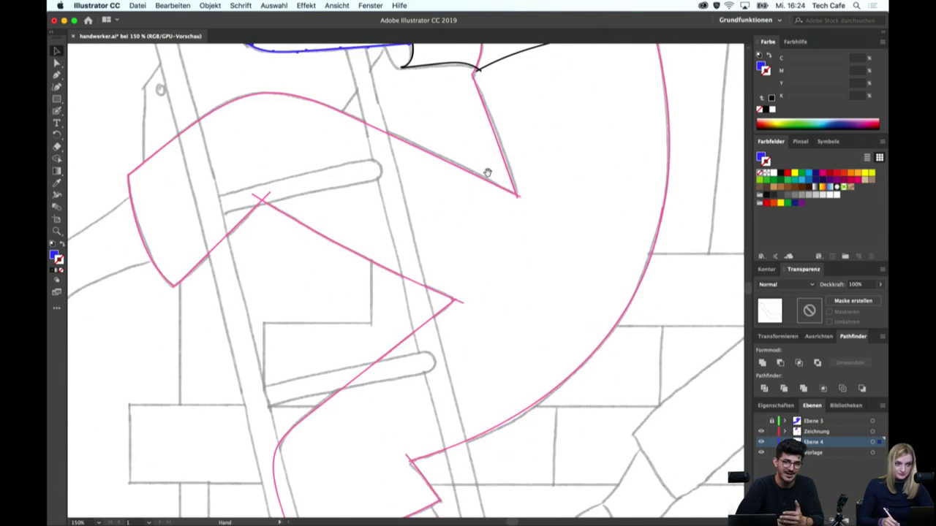
{"action": "scroll", "coordinate": [487, 173], "scroll_direction": "down", "scroll_amount": 5}
{"action": "scroll", "coordinate": [466, 151], "scroll_direction": "down", "scroll_amount": 2}
{"action": "scroll", "coordinate": [453, 274], "scroll_direction": "down", "scroll_amount": 1}
{"action": "key", "text": "shift+b"}
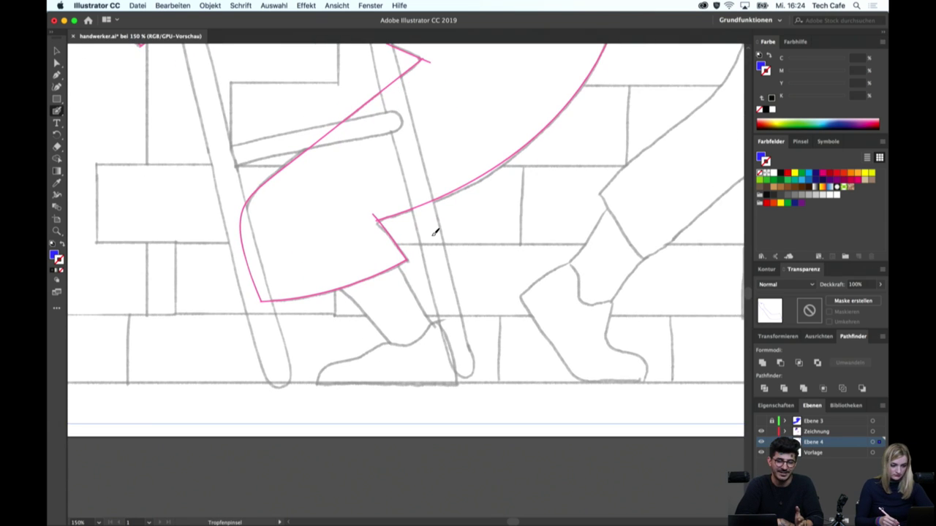
{"action": "scroll", "coordinate": [421, 252], "scroll_direction": "down", "scroll_amount": 2}
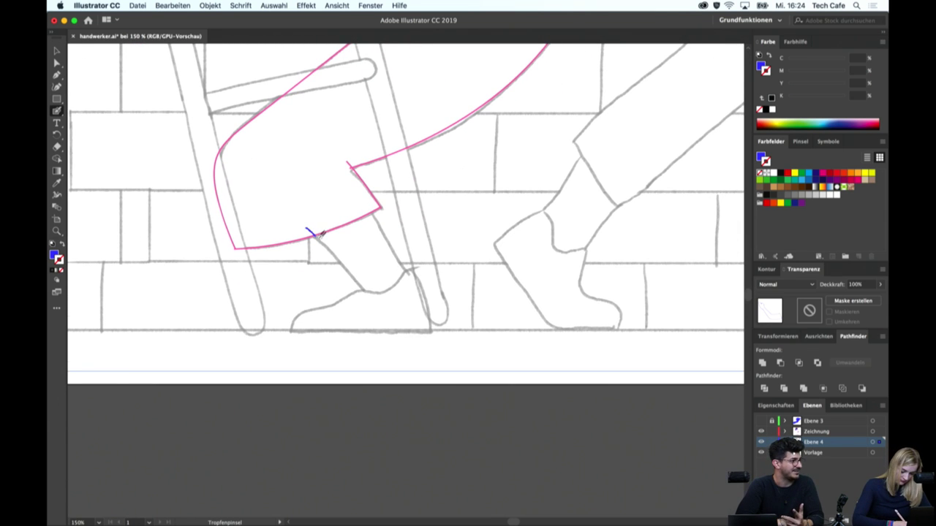
{"action": "key", "text": "shift+x"}
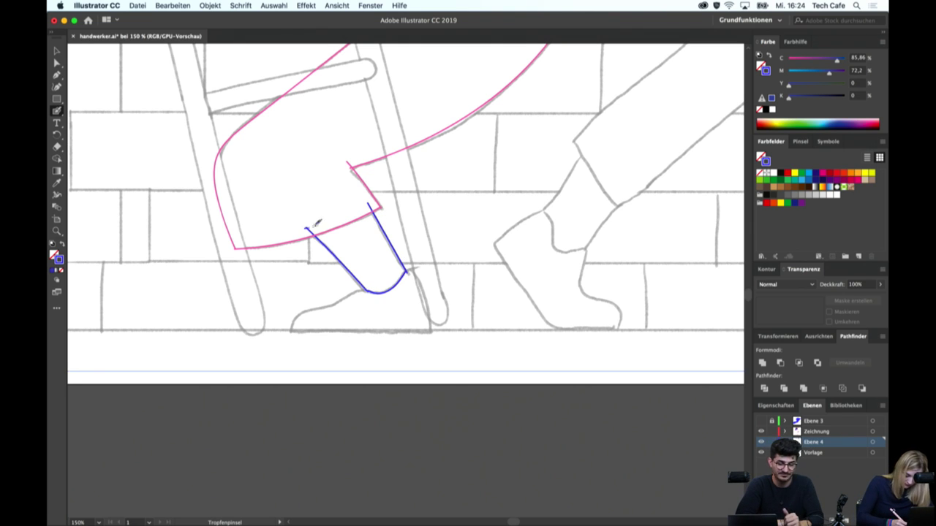
{"action": "scroll", "coordinate": [527, 274], "scroll_direction": "up", "scroll_amount": 3}
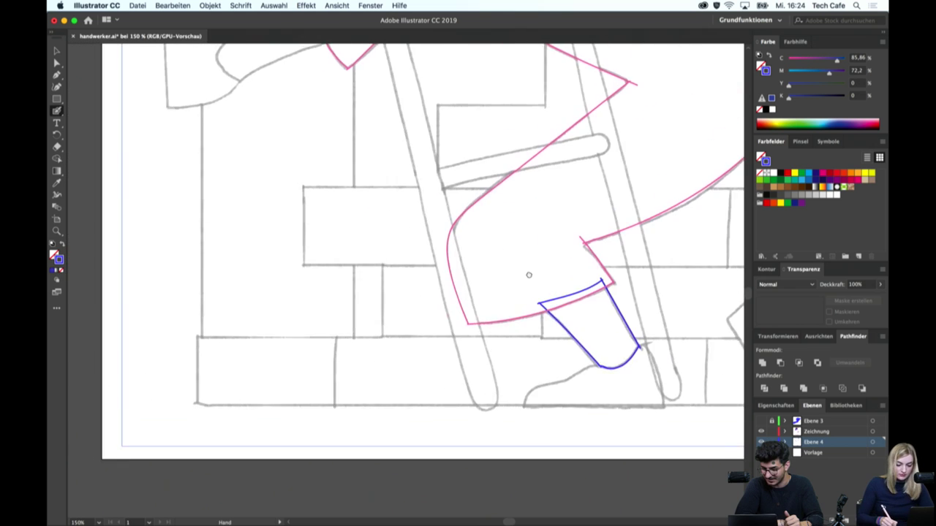
{"action": "scroll", "coordinate": [595, 324], "scroll_direction": "up", "scroll_amount": 3}
{"action": "scroll", "coordinate": [485, 250], "scroll_direction": "up", "scroll_amount": 3}
{"action": "scroll", "coordinate": [522, 295], "scroll_direction": "up", "scroll_amount": 2}
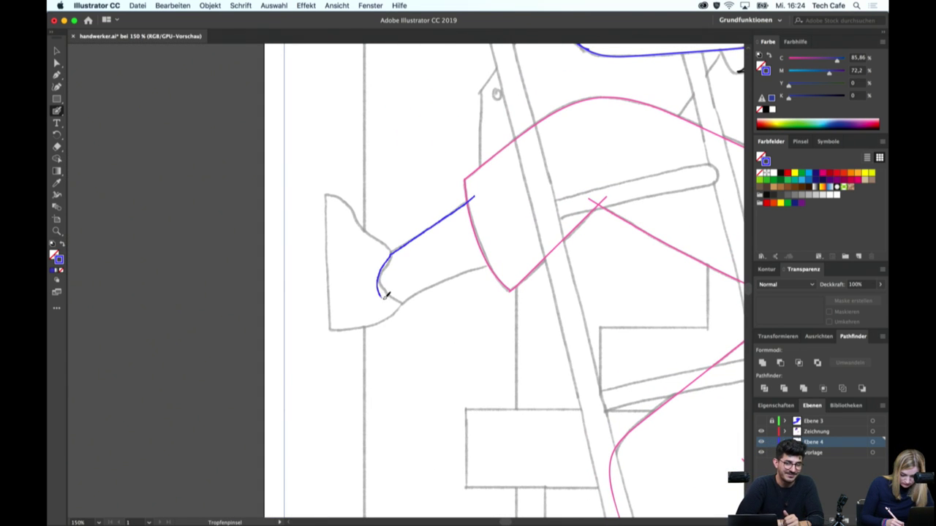
Trace the lower edge of the left leg in blue
{"action": "mouse_move", "coordinate": [482, 268]}
{"action": "left_mouse_down"}
{"action": "mouse_move", "coordinate": [500, 260]}
{"action": "mouse_move", "coordinate": [476, 192]}
{"action": "left_mouse_up"}
{"action": "scroll", "coordinate": [474, 193], "scroll_direction": "up", "scroll_amount": 1}
{"action": "scroll", "coordinate": [473, 194], "scroll_direction": "right", "scroll_amount": 2}
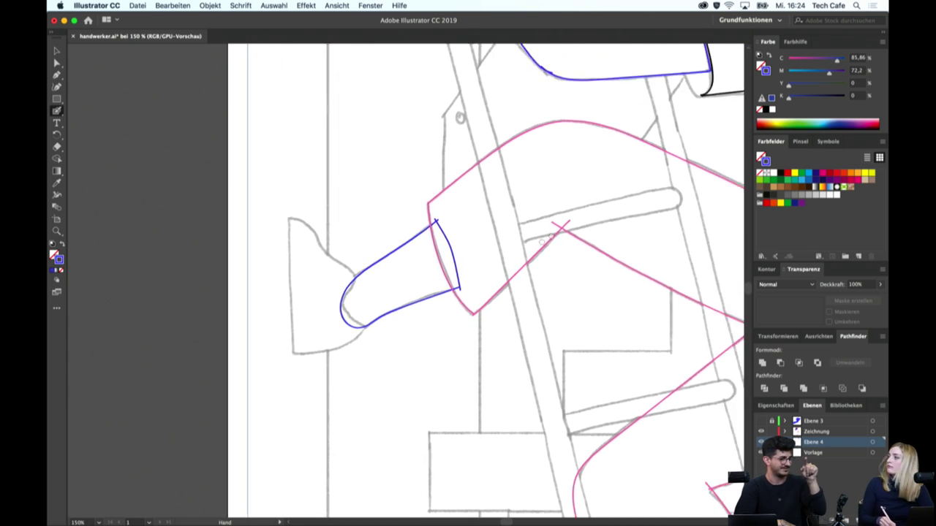
{"action": "scroll", "coordinate": [475, 234], "scroll_direction": "up", "scroll_amount": 2}
{"action": "scroll", "coordinate": [475, 234], "scroll_direction": "right", "scroll_amount": 3}
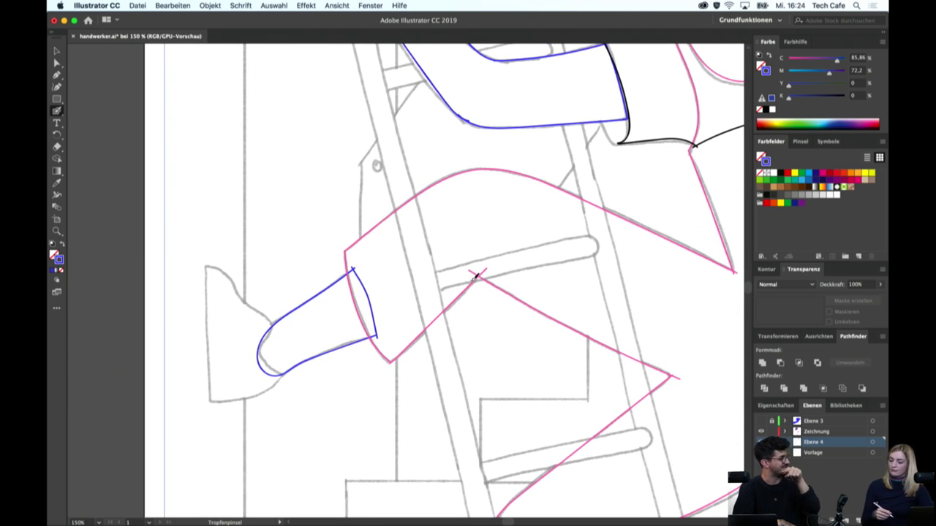
{"action": "key", "text": "space"}
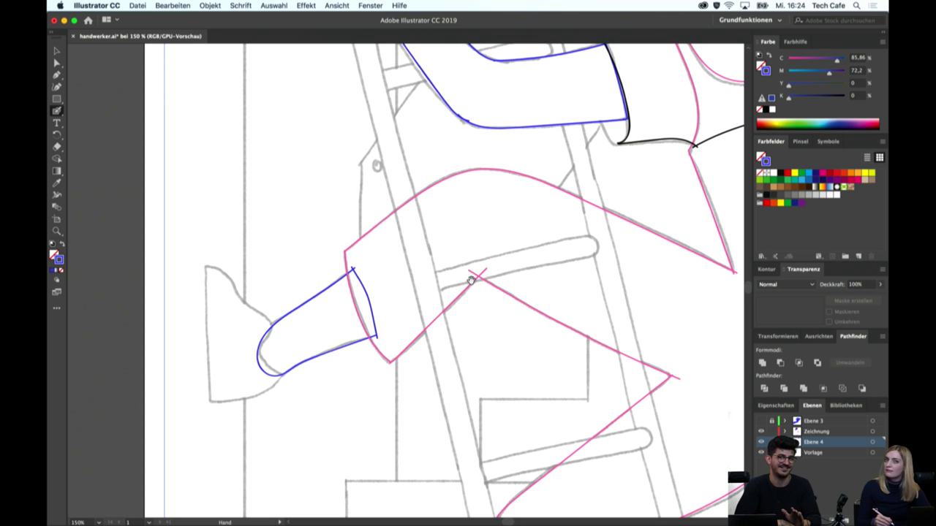
{"action": "left_click_drag", "start_coordinate": [472, 280], "coordinate": [402, 344]}
Trace the top, front edge and bottom of the right shoe in black
{"action": "key", "text": "v"}
{"action": "left_click", "coordinate": [516, 265]}
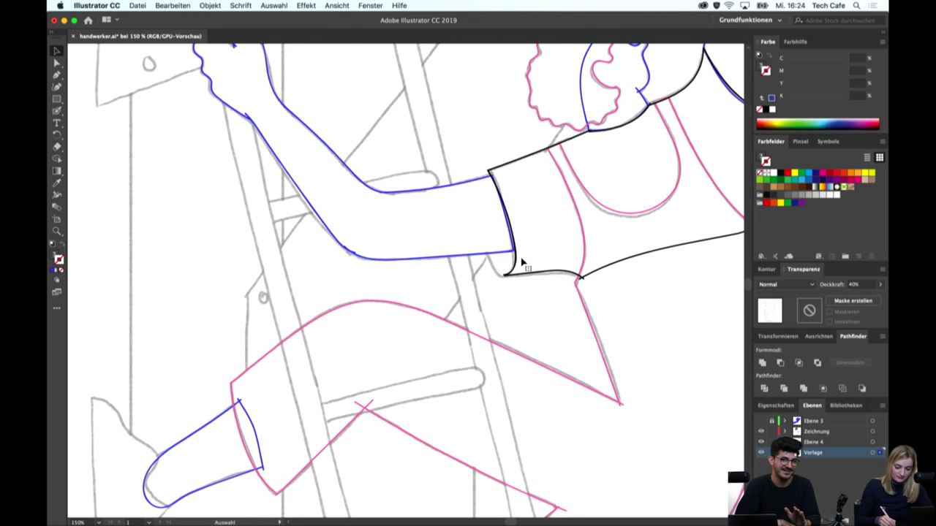
{"action": "left_click", "coordinate": [542, 277]}
{"action": "scroll", "coordinate": [512, 219], "scroll_direction": "down", "scroll_amount": 5}
{"action": "scroll", "coordinate": [491, 188], "scroll_direction": "down", "scroll_amount": 5}
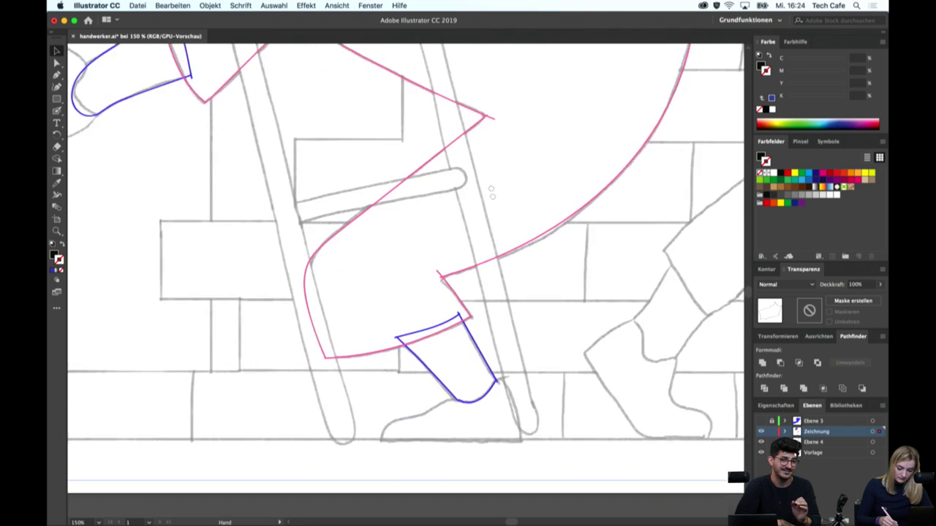
{"action": "scroll", "coordinate": [479, 157], "scroll_direction": "down", "scroll_amount": 5}
{"action": "key", "text": "shift+b"}
{"action": "scroll", "coordinate": [504, 187], "scroll_direction": "down", "scroll_amount": 5}
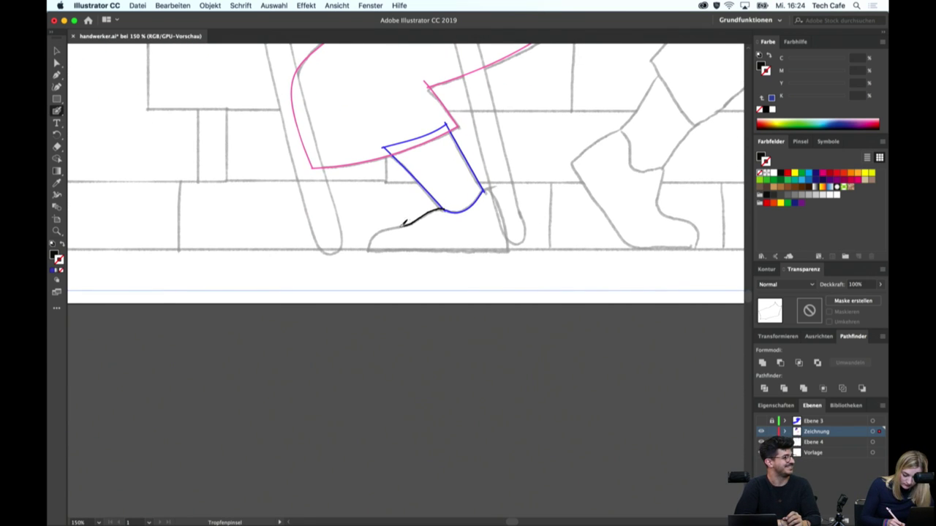
{"action": "left_click_drag", "start_coordinate": [378, 230], "coordinate": [369, 250]}
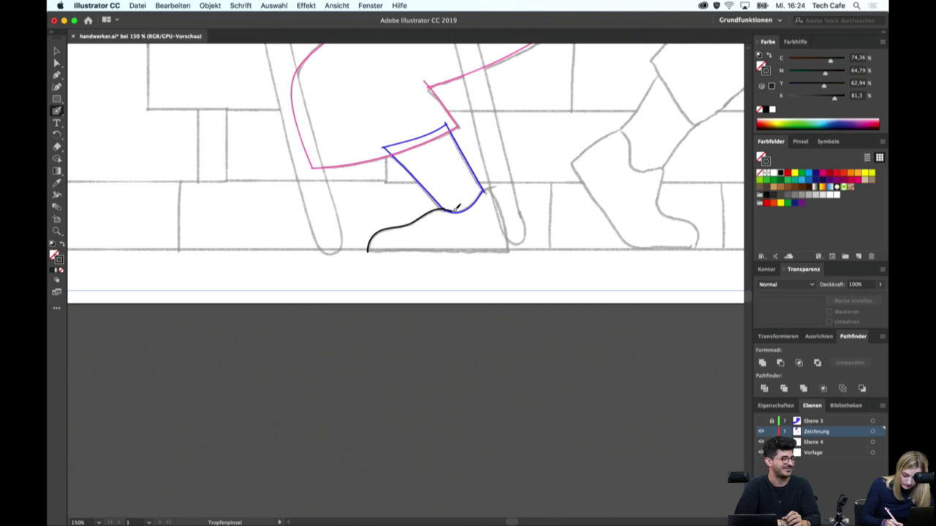
{"action": "left_click_drag", "start_coordinate": [488, 187], "coordinate": [508, 247]}
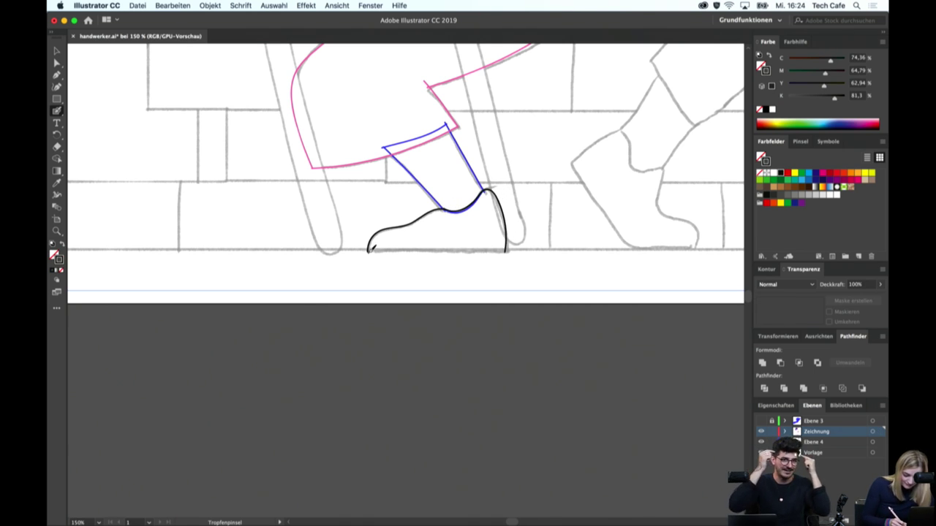
{"action": "left_click_drag", "start_coordinate": [391, 248], "coordinate": [465, 250]}
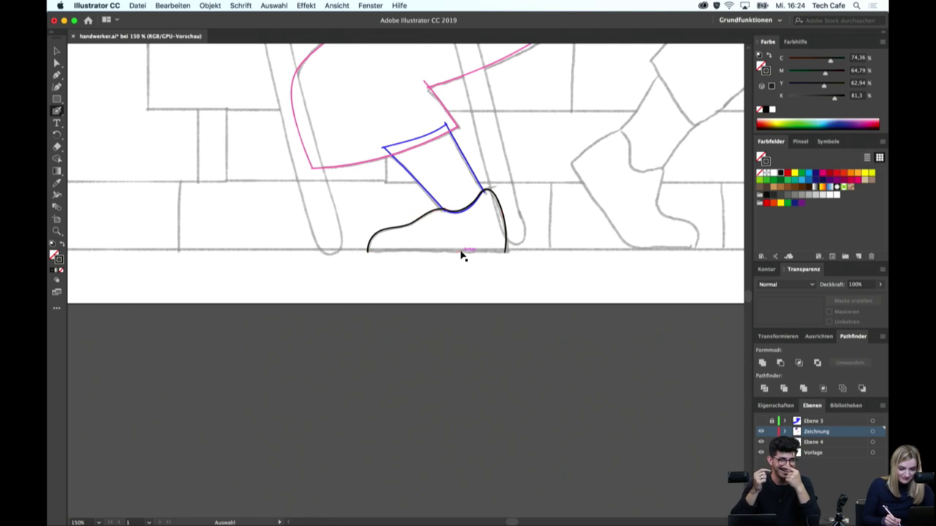
Paint the right shoe's sole from heel to toe and outline the left shoe's back edge
{"action": "mouse_move", "coordinate": [371, 246]}
{"action": "left_mouse_down"}
{"action": "mouse_move", "coordinate": [393, 249]}
{"action": "mouse_move", "coordinate": [382, 251]}
{"action": "left_mouse_up"}
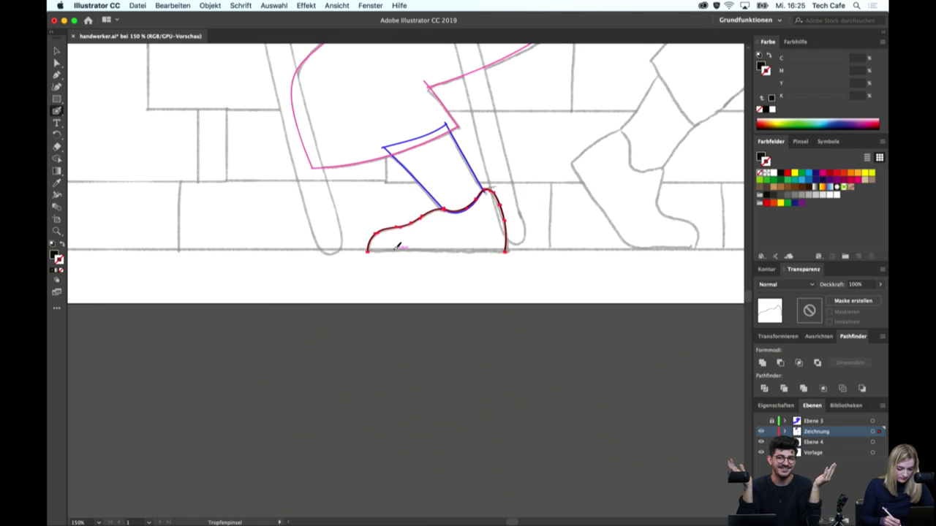
{"action": "left_click_drag", "start_coordinate": [369, 250], "coordinate": [503, 252]}
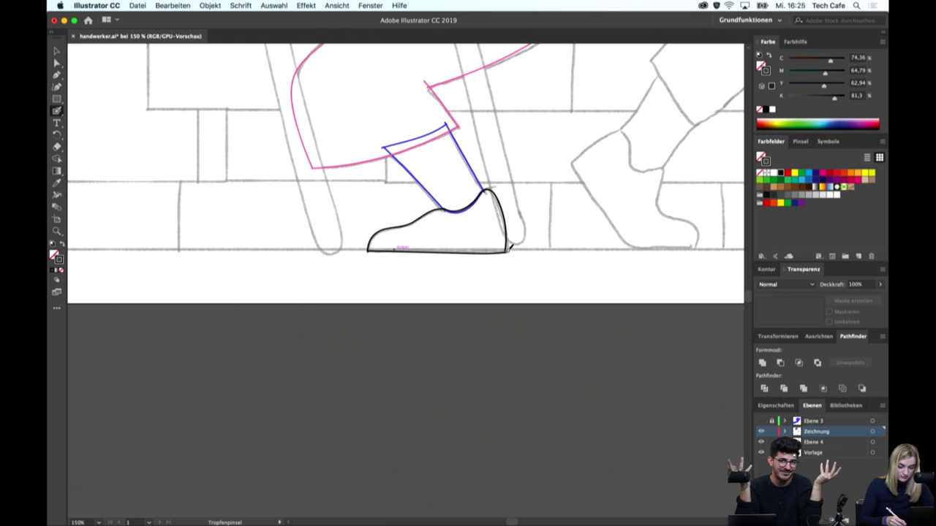
{"action": "mouse_move", "coordinate": [303, 134]}
{"action": "left_mouse_down"}
{"action": "mouse_move", "coordinate": [499, 302]}
{"action": "mouse_move", "coordinate": [403, 346]}
{"action": "left_mouse_up"}
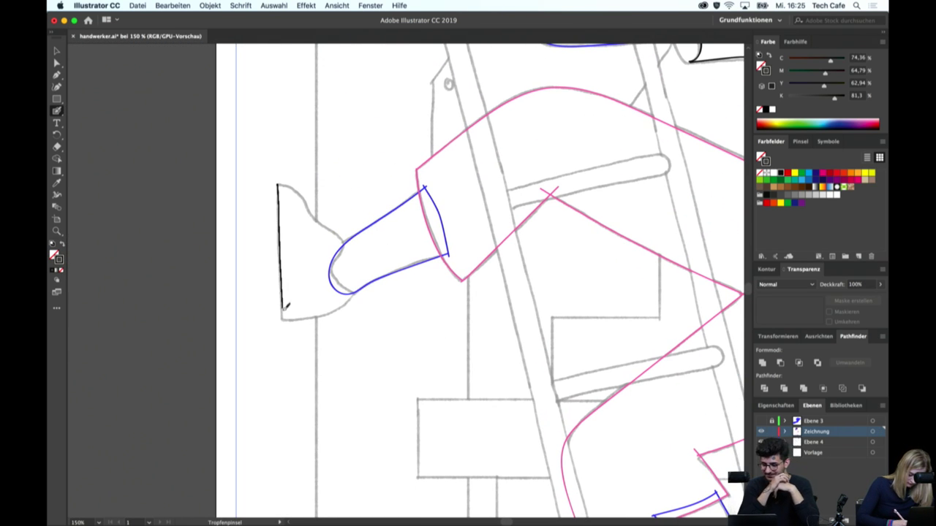
{"action": "left_click_drag", "start_coordinate": [285, 308], "coordinate": [286, 314]}
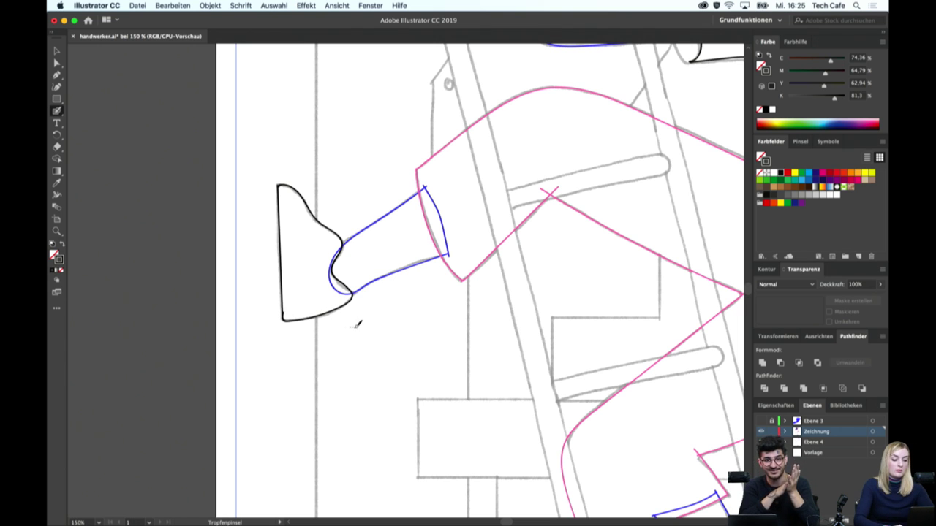
Fill the raised arm and left arm outlines with solid blue
{"action": "key", "text": "v"}
{"action": "scroll", "coordinate": [485, 296], "scroll_direction": "up", "scroll_amount": 2}
{"action": "scroll", "coordinate": [484, 296], "scroll_direction": "down", "scroll_amount": 2}
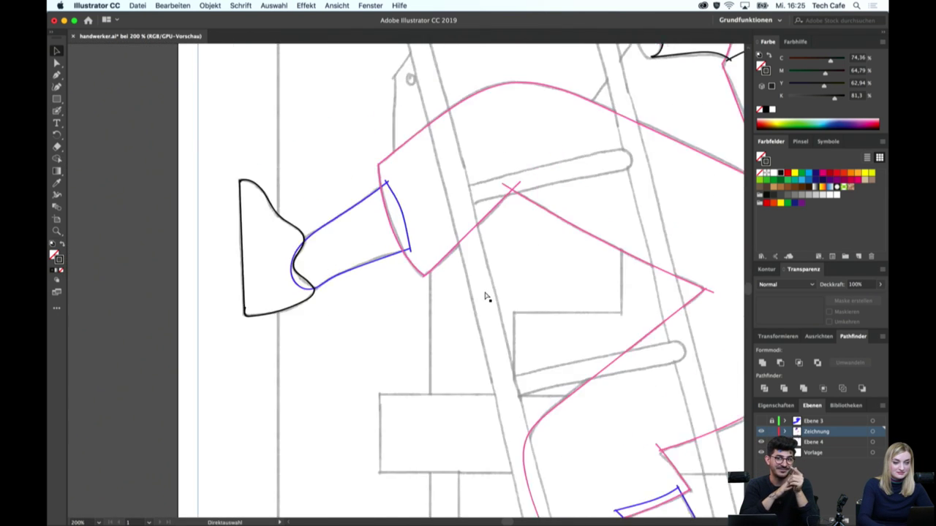
{"action": "scroll", "coordinate": [485, 296], "scroll_direction": "down", "scroll_amount": 1}
{"action": "scroll", "coordinate": [484, 296], "scroll_direction": "down", "scroll_amount": 1}
{"action": "left_click_drag", "start_coordinate": [608, 210], "coordinate": [521, 346]}
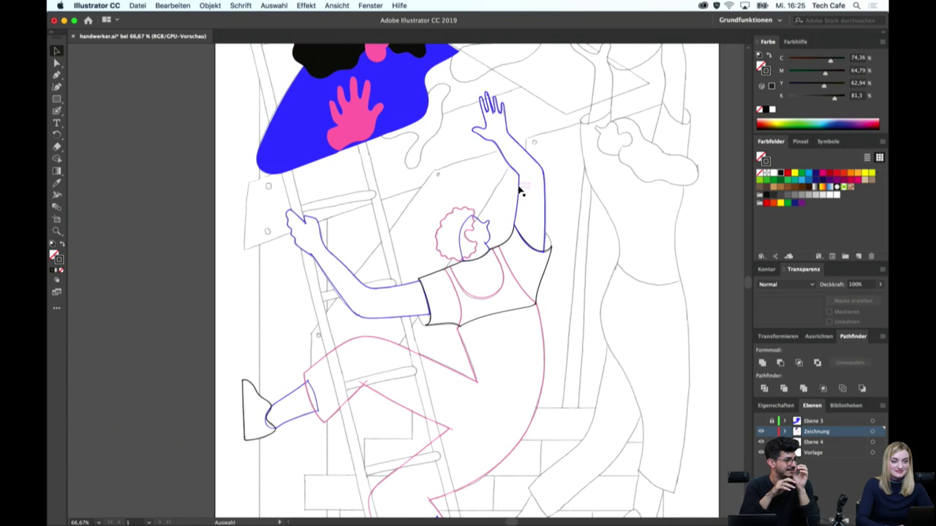
{"action": "double_click", "coordinate": [543, 183]}
{"action": "key", "text": "shift+x"}
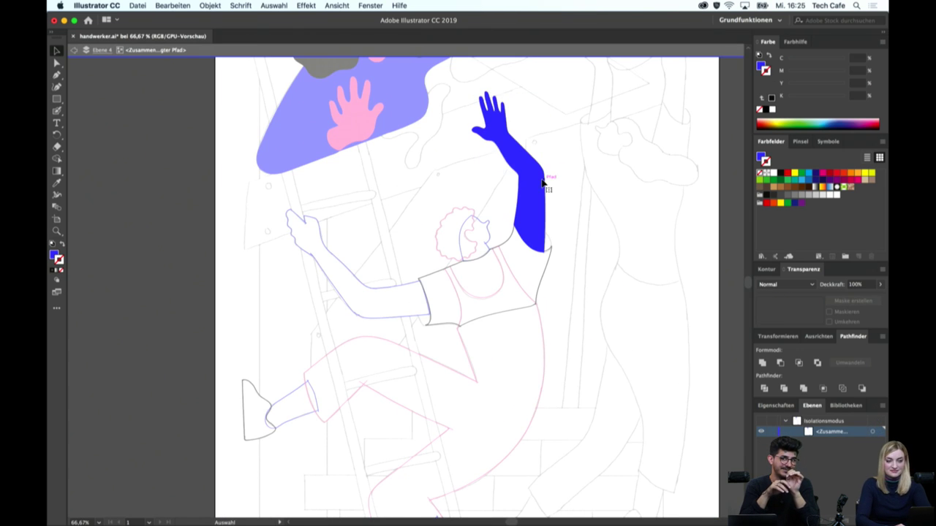
{"action": "double_click", "coordinate": [599, 212]}
{"action": "double_click", "coordinate": [371, 289]}
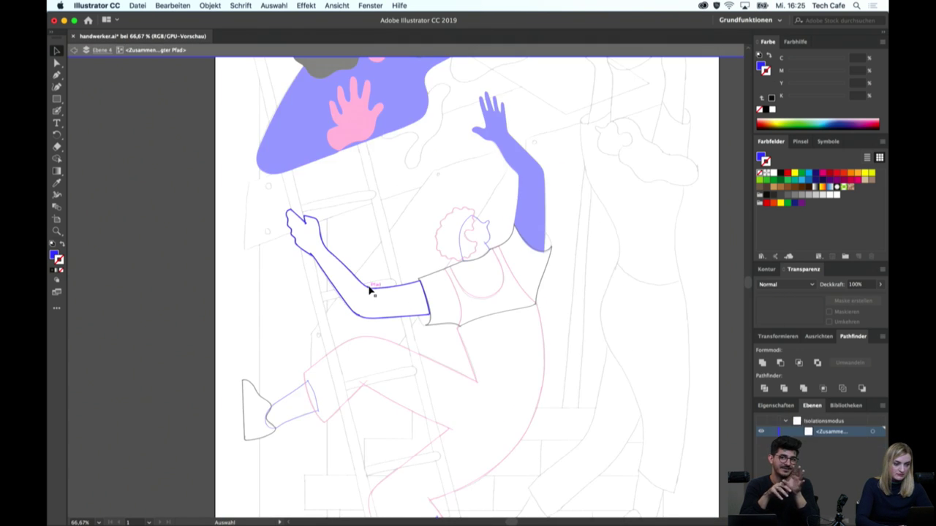
{"action": "key", "text": "shift+x"}
{"action": "double_click", "coordinate": [430, 264]}
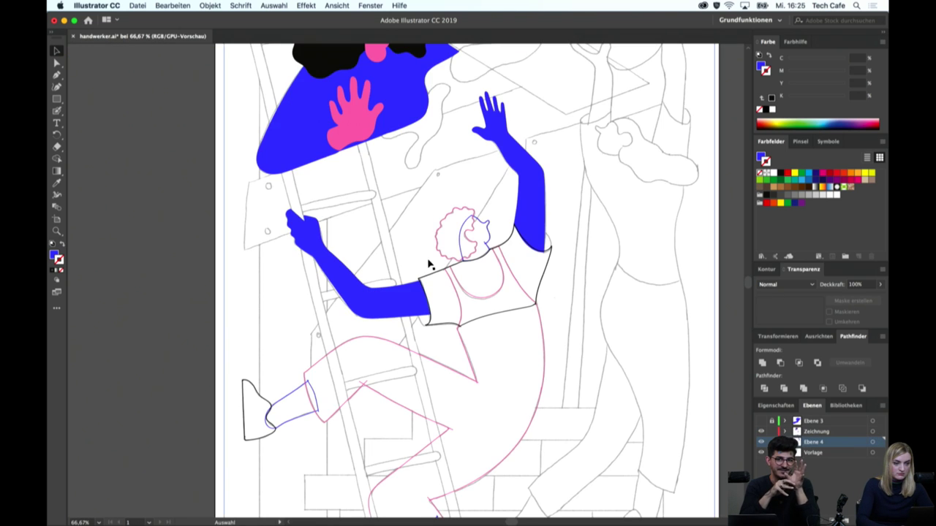
Fill the face outline with solid blue and the curly hair with solid pink
{"action": "scroll", "coordinate": [486, 242], "scroll_direction": "down", "scroll_amount": 1}
{"action": "scroll", "coordinate": [486, 242], "scroll_direction": "up", "scroll_amount": 2}
{"action": "scroll", "coordinate": [487, 243], "scroll_direction": "up", "scroll_amount": 2}
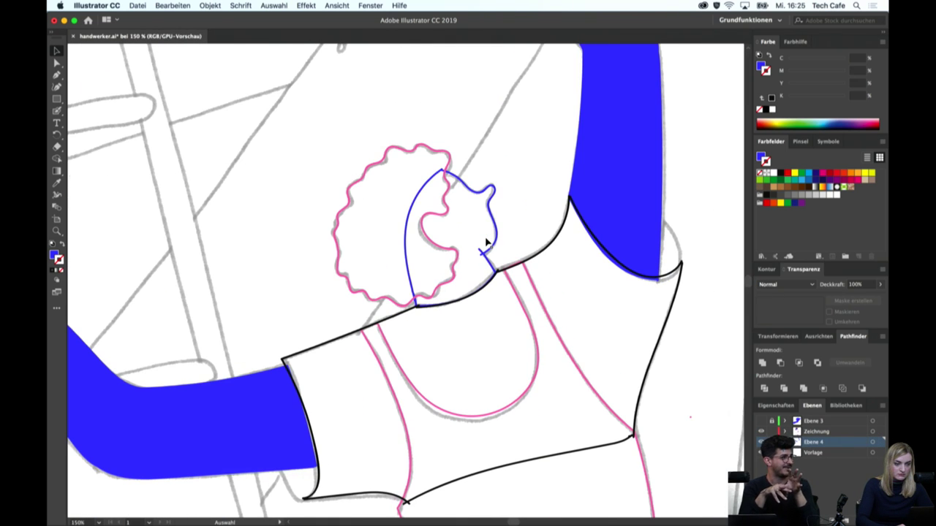
{"action": "left_click", "coordinate": [496, 243]}
{"action": "double_click", "coordinate": [490, 250]}
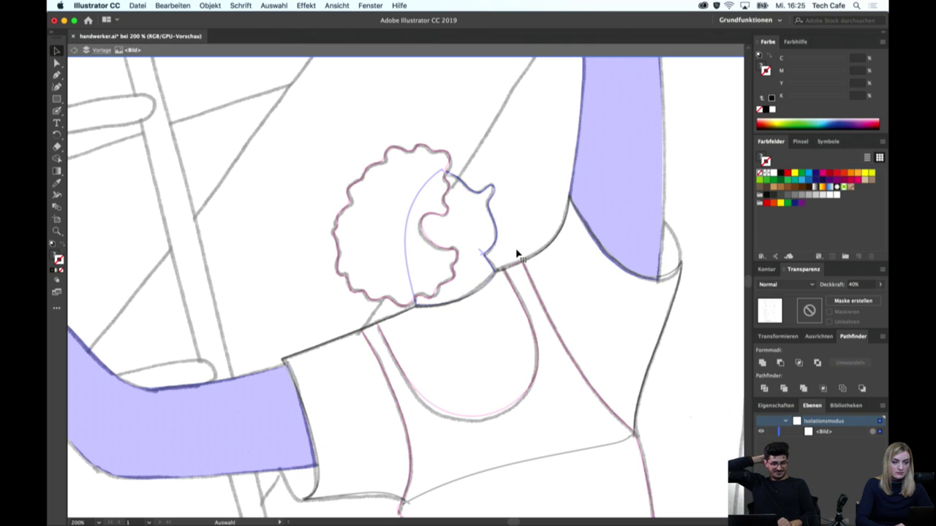
{"action": "double_click", "coordinate": [539, 193]}
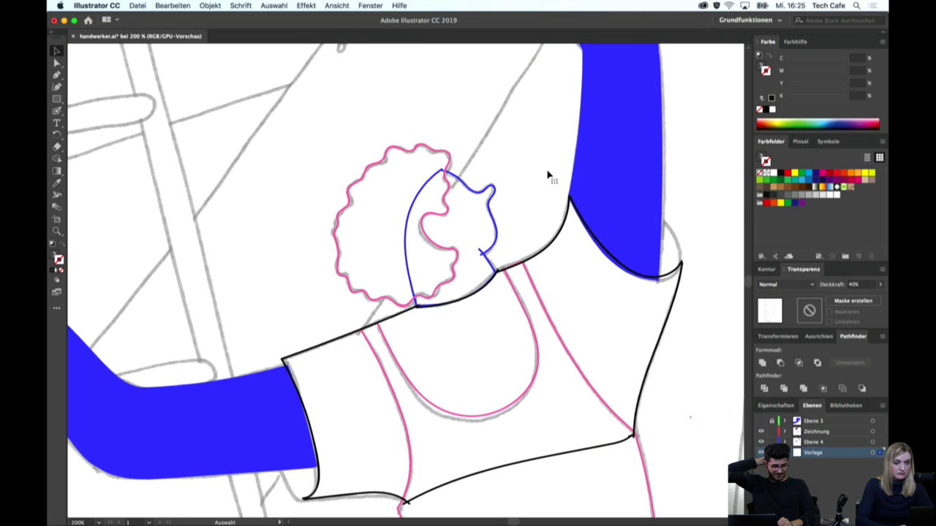
{"action": "double_click", "coordinate": [491, 213]}
{"action": "left_click", "coordinate": [491, 214]}
{"action": "key", "text": "shift+x"}
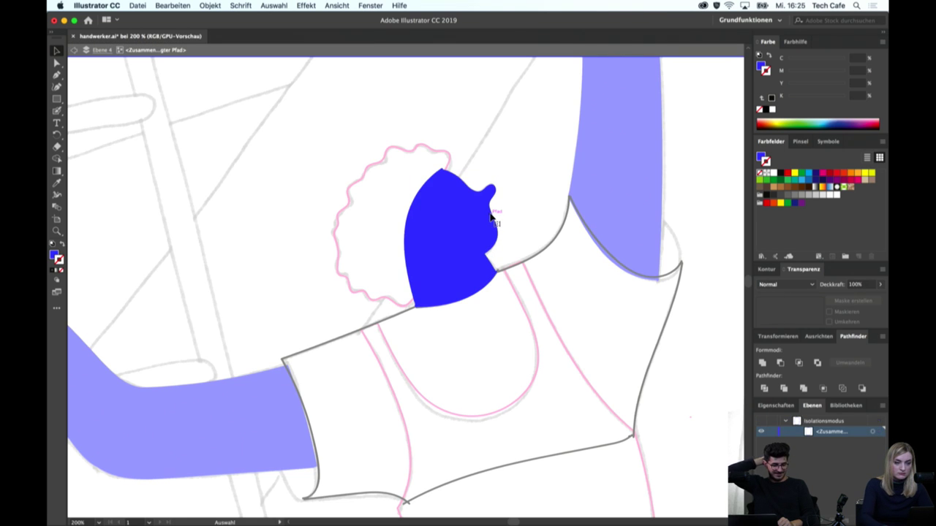
{"action": "double_click", "coordinate": [526, 214]}
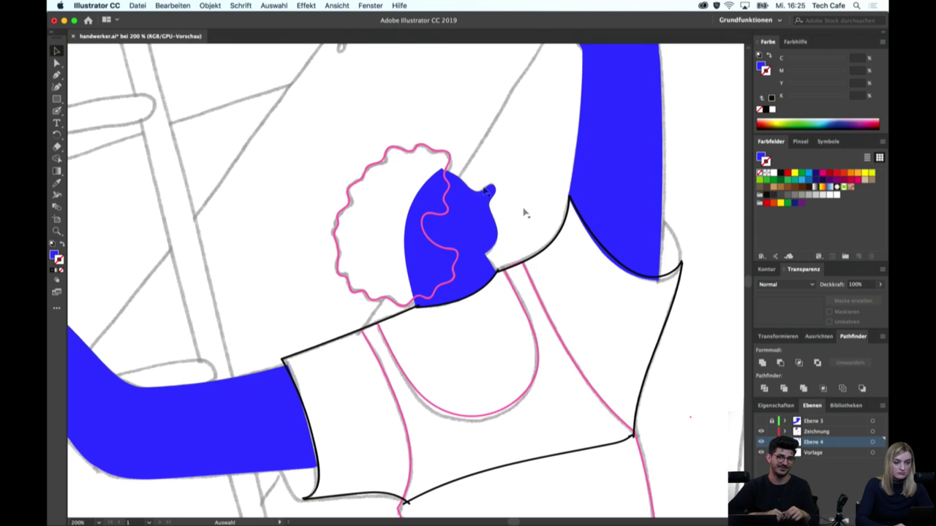
{"action": "double_click", "coordinate": [442, 151]}
{"action": "key", "text": "shift+x"}
Fill the worker's top outline with solid pink
{"action": "double_click", "coordinate": [515, 176]}
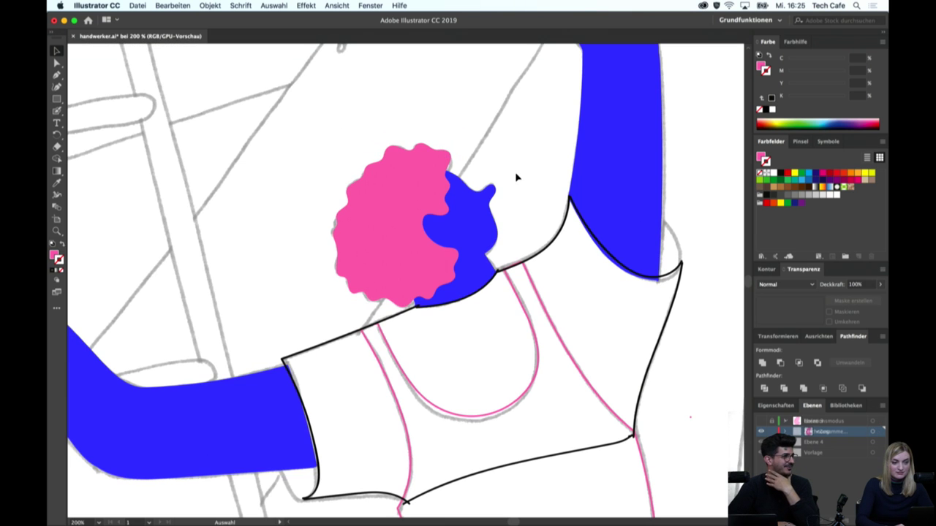
{"action": "double_click", "coordinate": [518, 306]}
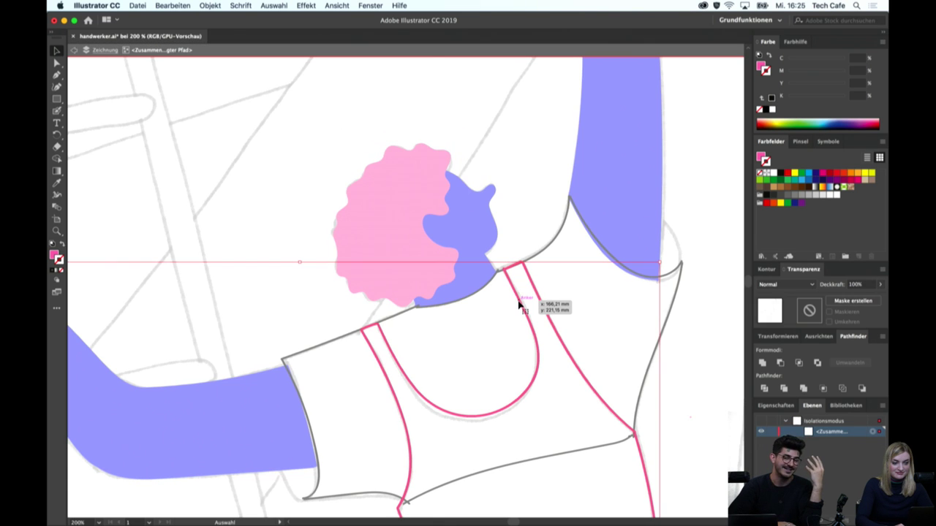
{"action": "key", "text": "shift+x"}
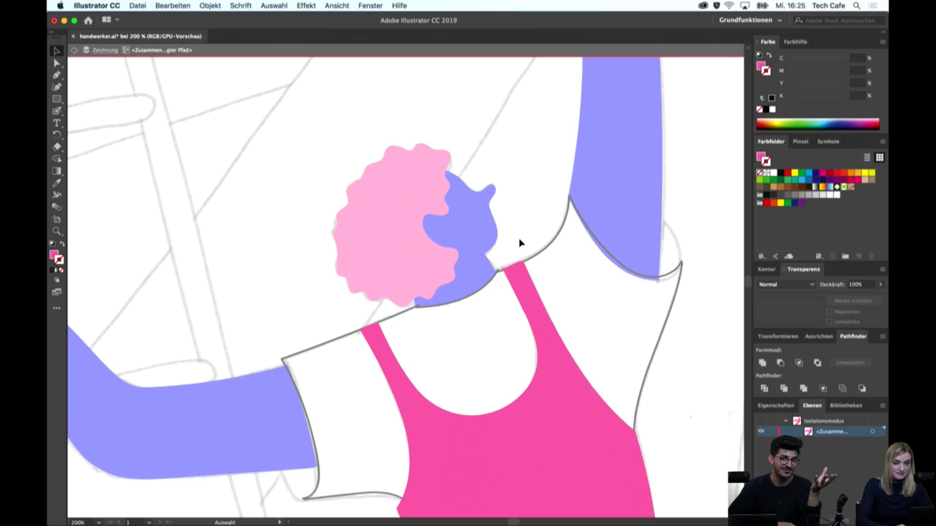
{"action": "double_click", "coordinate": [523, 245]}
Fill the shirt solid black and send it backward behind the pink straps
{"action": "double_click", "coordinate": [548, 262]}
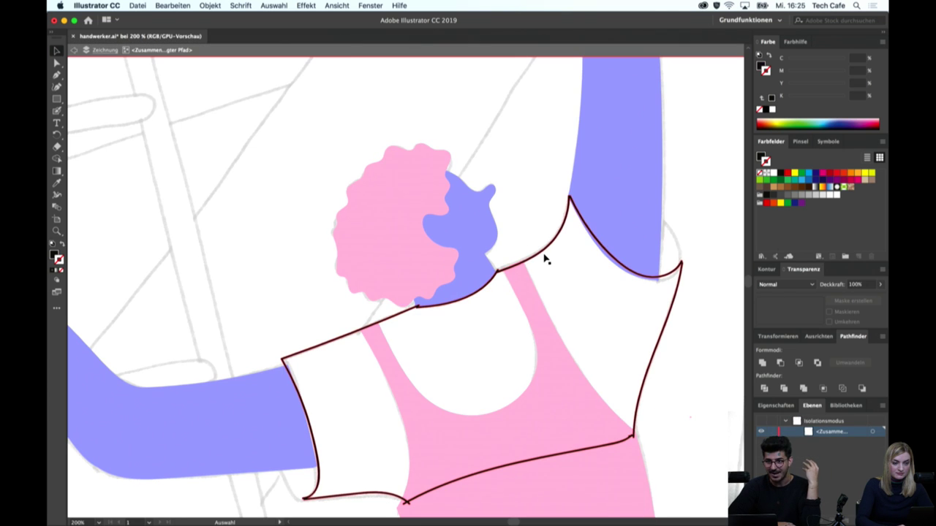
{"action": "key", "text": "shift+x"}
{"action": "double_click", "coordinate": [528, 240]}
{"action": "left_click", "coordinate": [565, 278]}
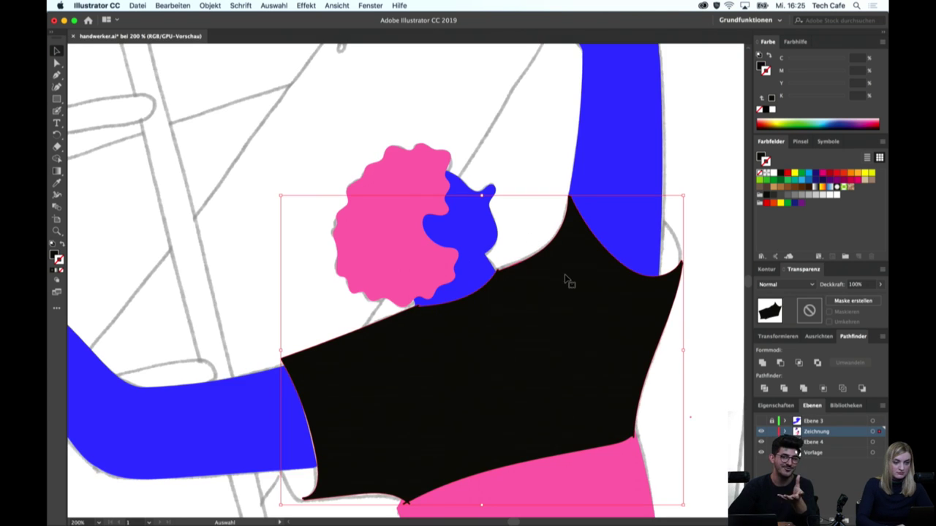
{"action": "key", "text": "ctrl+bracketleft"}
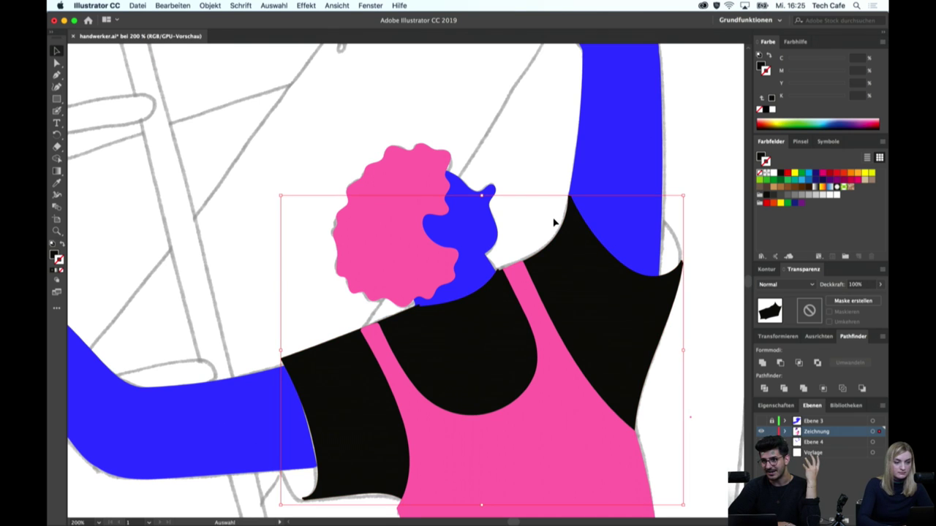
{"action": "left_click", "coordinate": [555, 220]}
Make the upper and lower socks blue
{"action": "key", "text": "super+minus"}
{"action": "key", "text": "super+minus"}
{"action": "key", "text": "super+minus"}
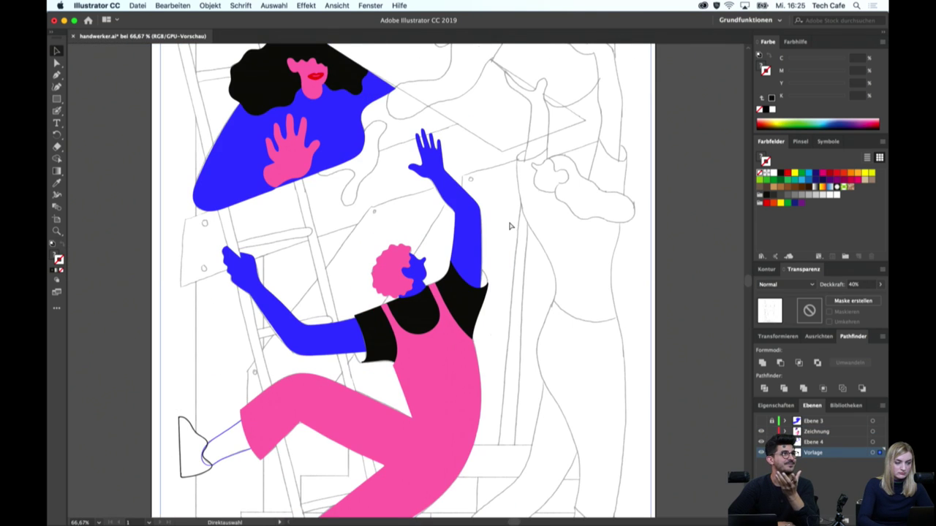
{"action": "scroll", "coordinate": [481, 316], "scroll_direction": "down", "scroll_amount": 5}
{"action": "scroll", "coordinate": [480, 316], "scroll_direction": "left", "scroll_amount": 2}
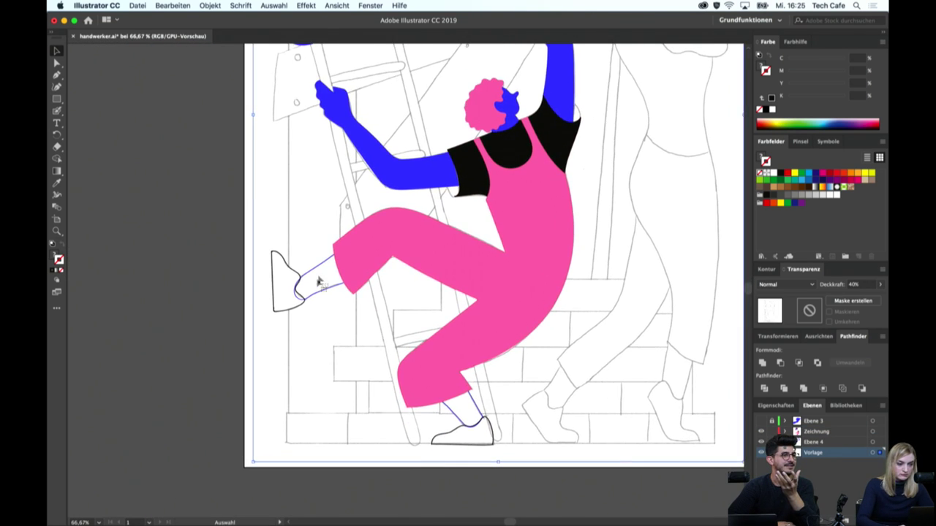
{"action": "double_click", "coordinate": [317, 294]}
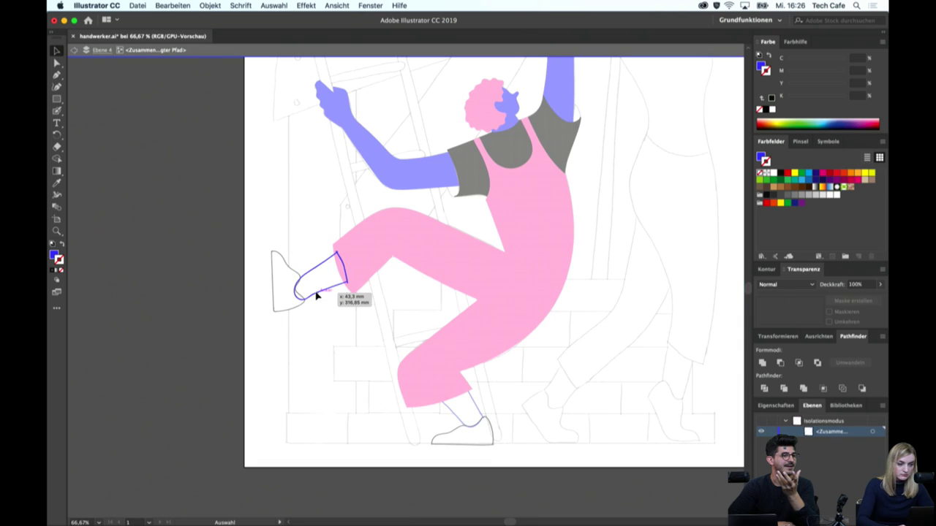
{"action": "double_click", "coordinate": [326, 357]}
{"action": "double_click", "coordinate": [468, 404]}
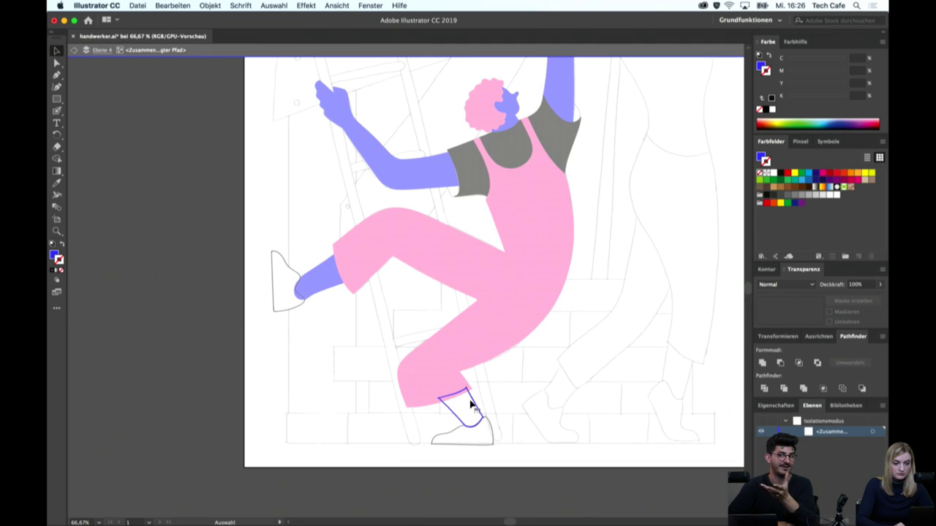
{"action": "left_click", "coordinate": [471, 405]}
{"action": "double_click", "coordinate": [547, 422]}
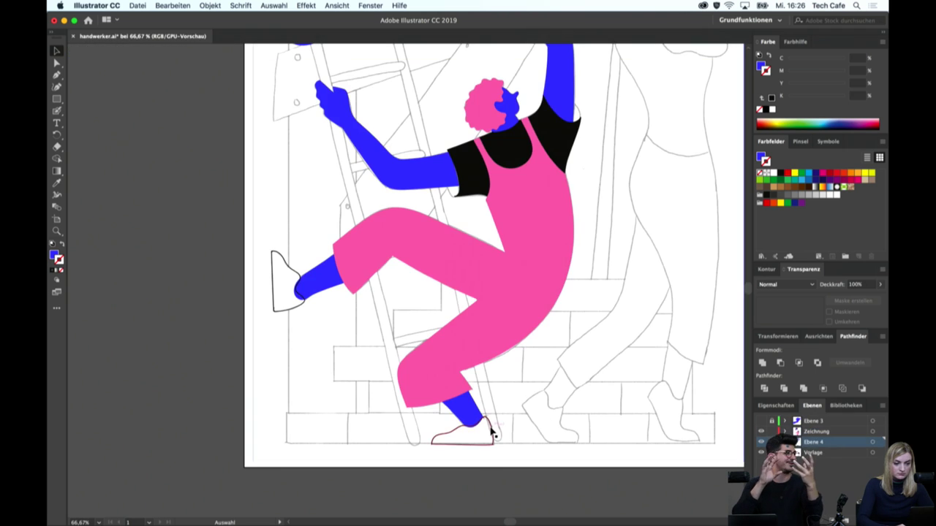
Fill the lower and upper shoe outlines solid black
{"action": "double_click", "coordinate": [491, 432]}
{"action": "key", "text": "shift+x"}
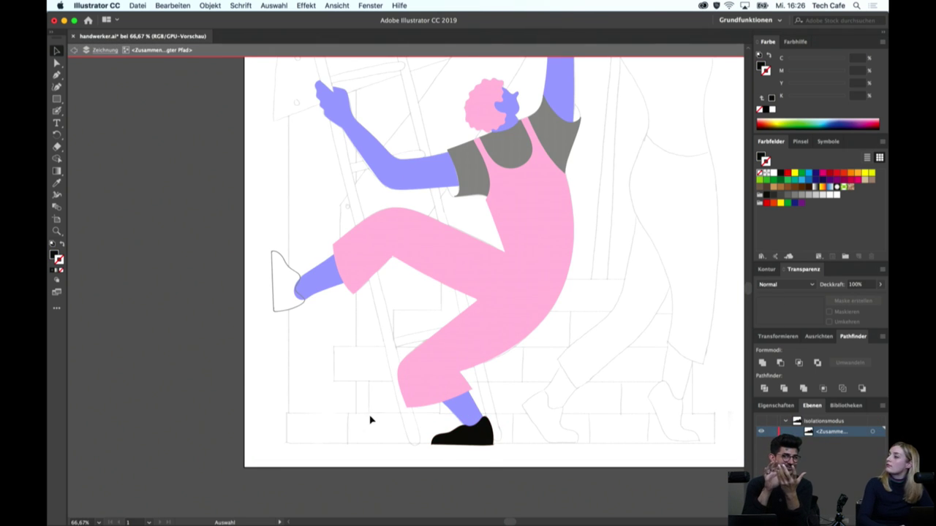
{"action": "double_click", "coordinate": [306, 336]}
{"action": "double_click", "coordinate": [287, 313]}
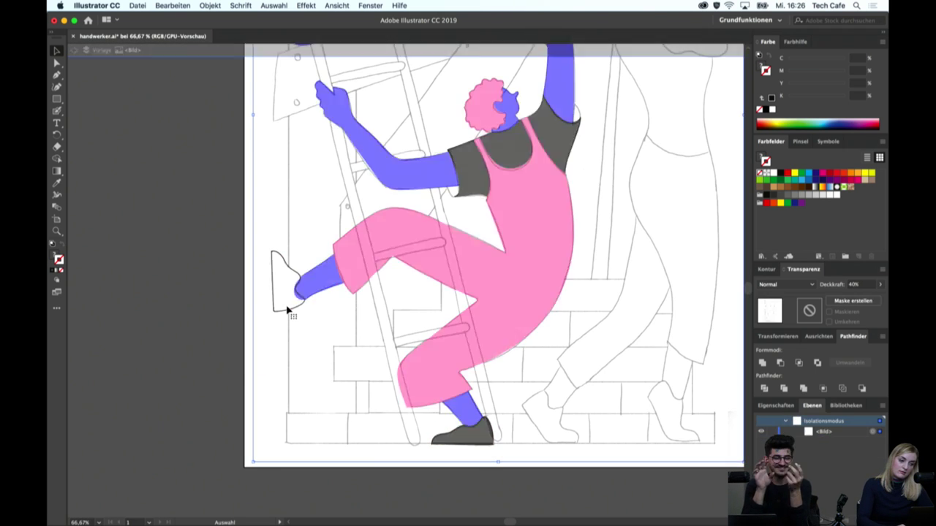
{"action": "double_click", "coordinate": [184, 313]}
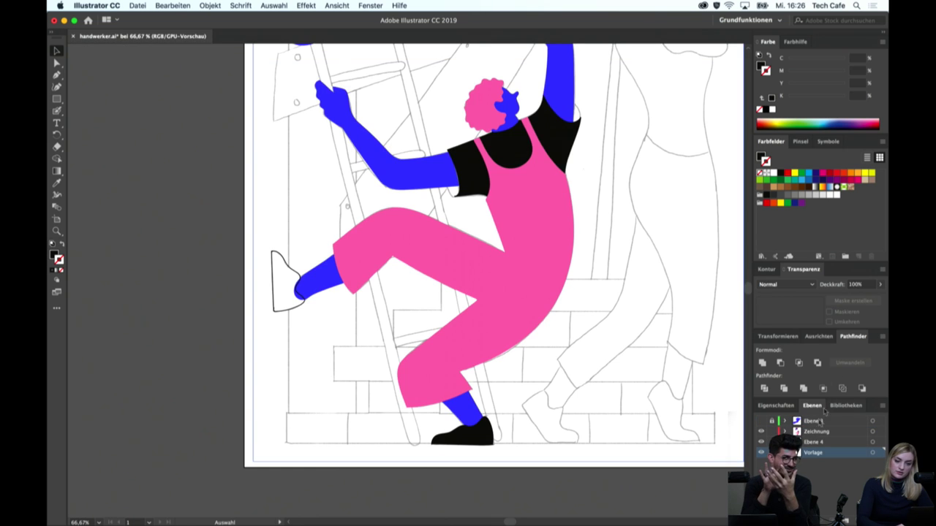
{"action": "double_click", "coordinate": [299, 308]}
{"action": "double_click", "coordinate": [322, 380]}
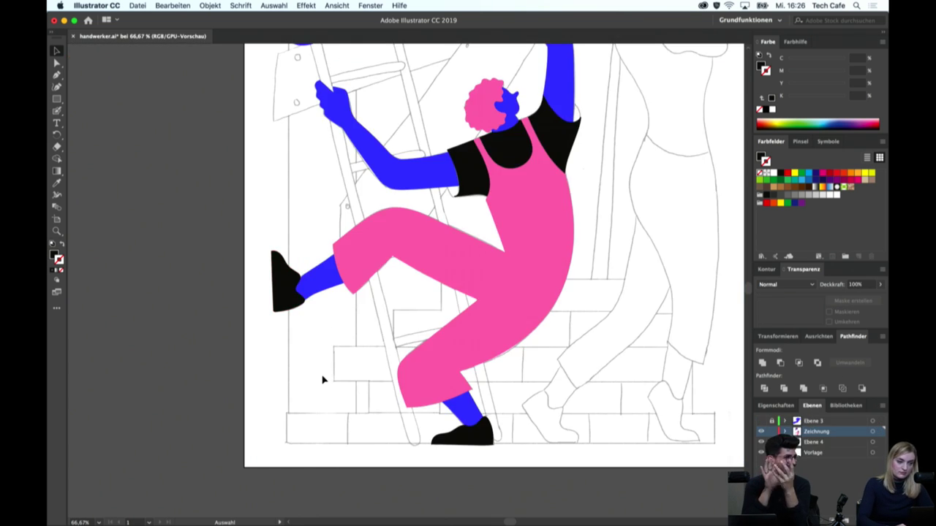
Zoom and pan across the figures, inspecting the black shirt path up close
{"action": "key", "text": "super+minus"}
{"action": "scroll", "coordinate": [383, 337], "scroll_direction": "up", "scroll_amount": 5}
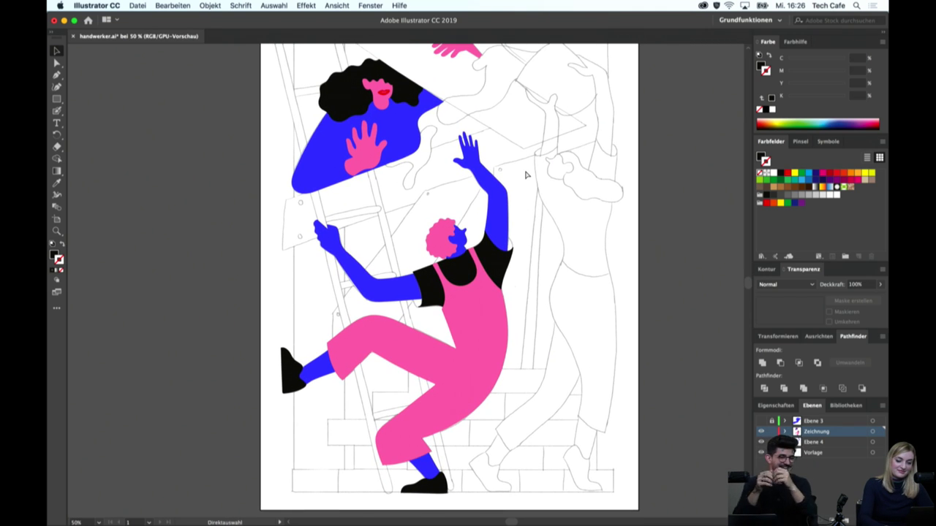
{"action": "key", "text": "super+plus"}
{"action": "scroll", "coordinate": [525, 175], "scroll_direction": "left", "scroll_amount": 2}
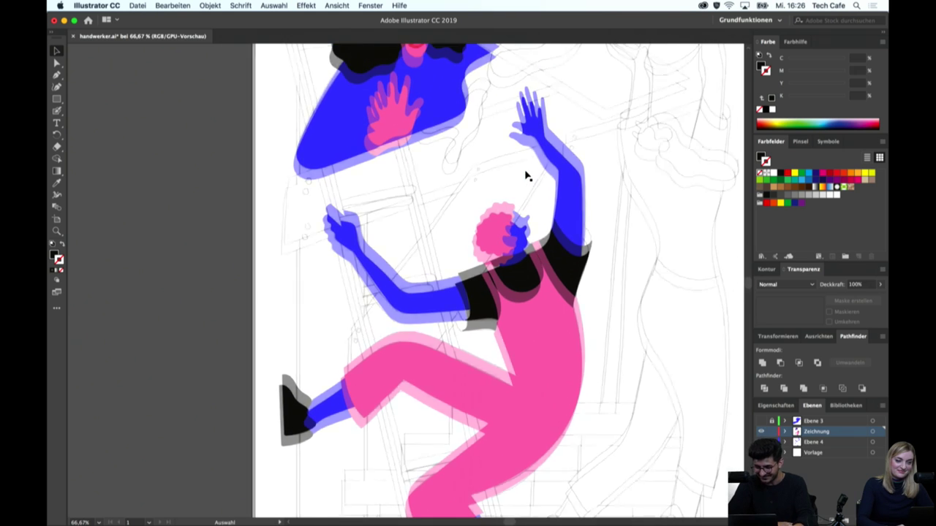
{"action": "scroll", "coordinate": [525, 176], "scroll_direction": "up", "scroll_amount": 2}
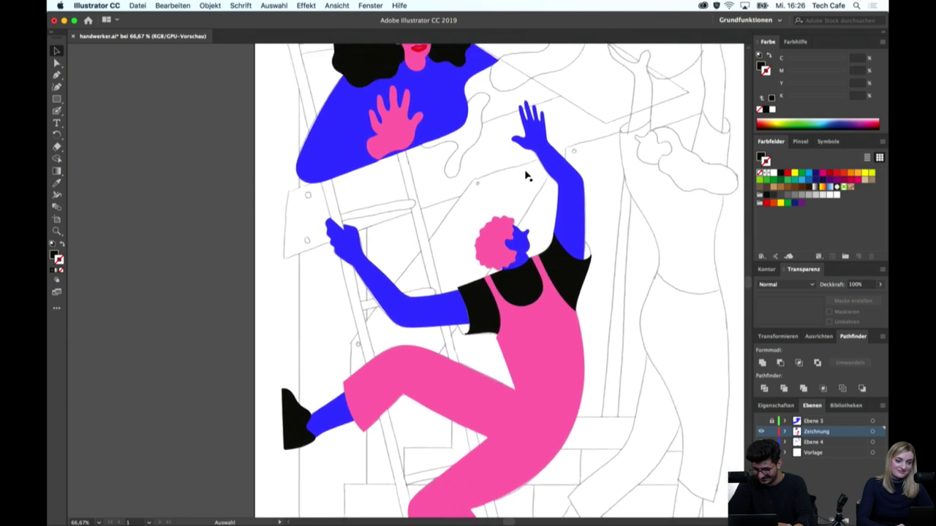
{"action": "scroll", "coordinate": [525, 175], "scroll_direction": "right", "scroll_amount": 2}
{"action": "key", "text": "a"}
{"action": "left_click", "coordinate": [487, 313]}
{"action": "key", "text": "super+plus"}
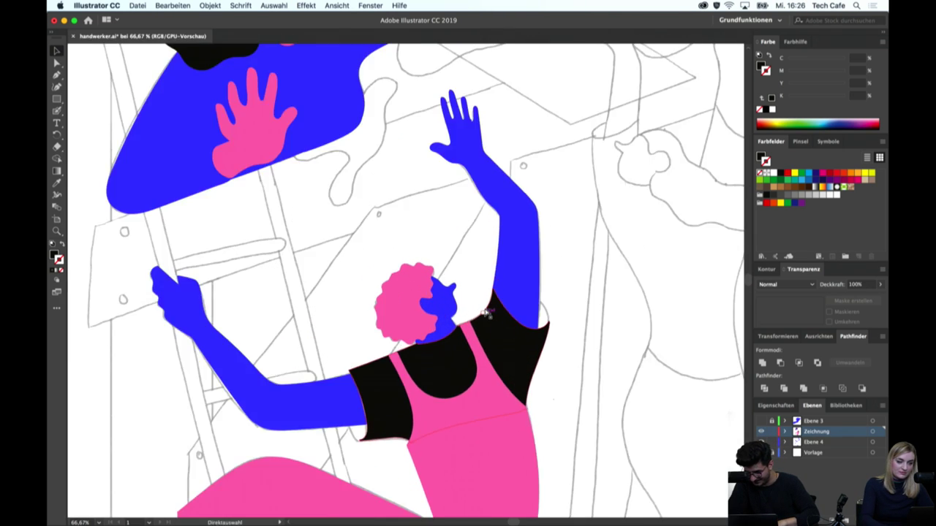
{"action": "key", "text": "super+plus"}
{"action": "key", "text": "super+plus"}
{"action": "key", "text": "super+plus"}
{"action": "key", "text": "super+1"}
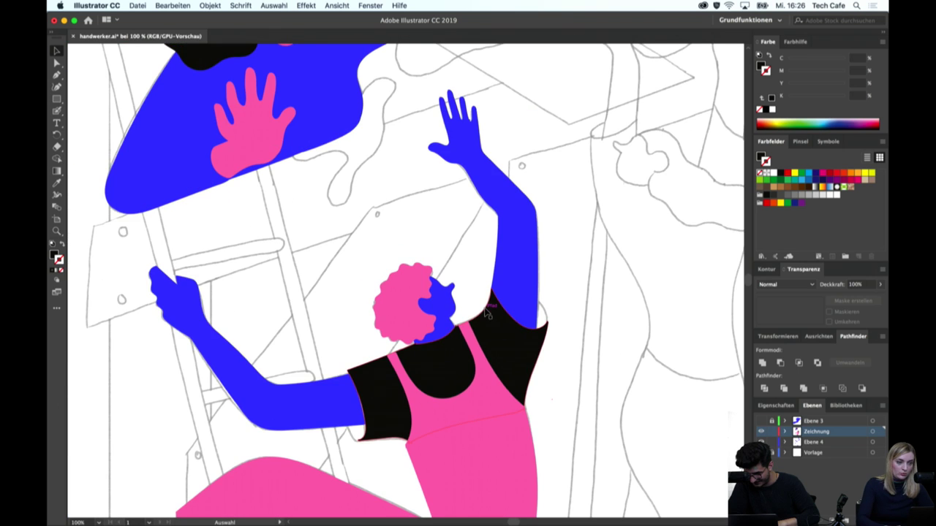
{"action": "left_click_drag", "start_coordinate": [486, 310], "coordinate": [512, 439]}
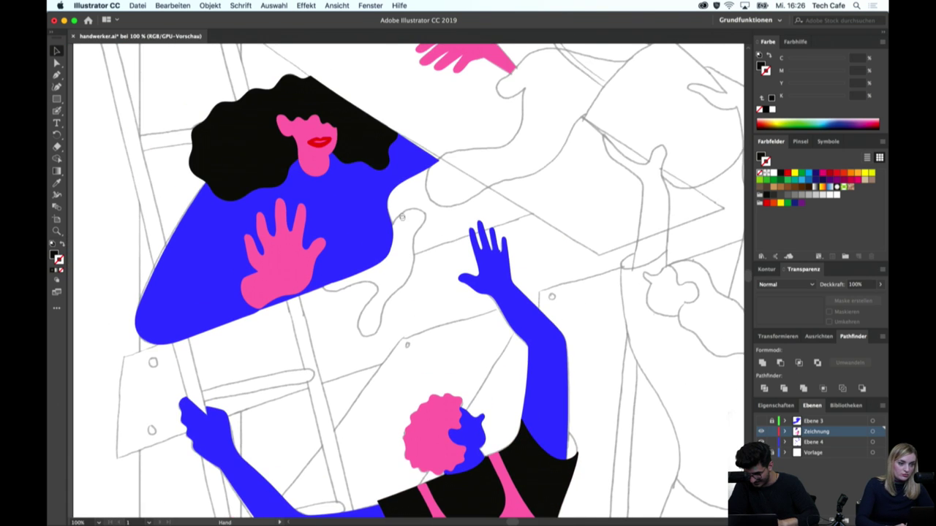
Pick up the lips' red, move to the worker's shoulder and activate the Blob Brush
{"action": "left_click", "coordinate": [319, 141]}
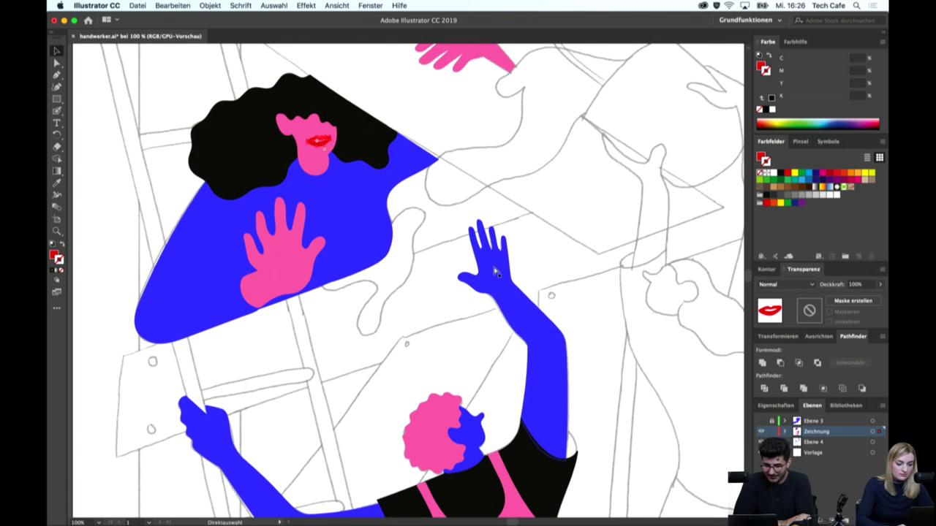
{"action": "scroll", "coordinate": [536, 355], "scroll_direction": "down", "scroll_amount": 3}
{"action": "scroll", "coordinate": [536, 355], "scroll_direction": "down", "scroll_amount": 1}
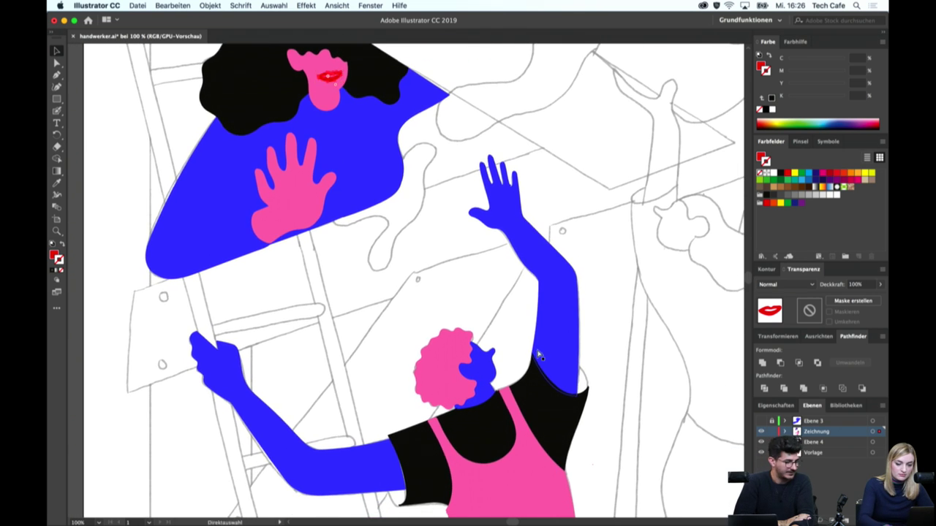
{"action": "key", "text": "super+plus"}
{"action": "scroll", "coordinate": [537, 355], "scroll_direction": "down", "scroll_amount": 10}
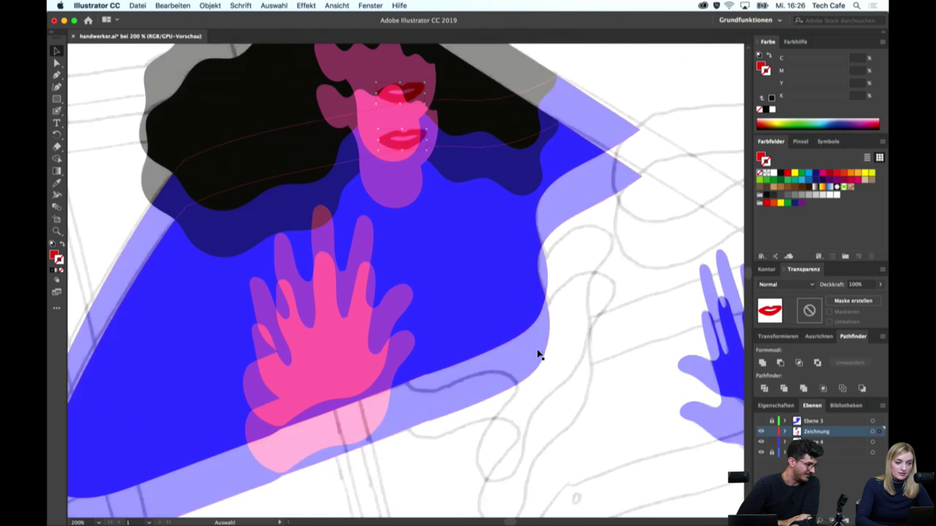
{"action": "scroll", "coordinate": [536, 355], "scroll_direction": "right", "scroll_amount": 5}
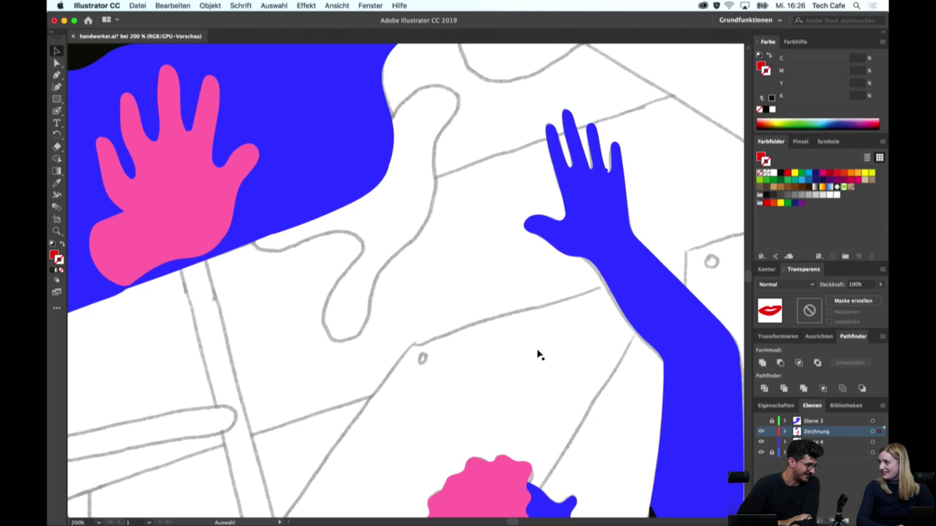
{"action": "scroll", "coordinate": [537, 354], "scroll_direction": "down", "scroll_amount": 2}
{"action": "scroll", "coordinate": [537, 354], "scroll_direction": "right", "scroll_amount": 1}
{"action": "scroll", "coordinate": [537, 355], "scroll_direction": "down", "scroll_amount": 5}
{"action": "scroll", "coordinate": [537, 354], "scroll_direction": "right", "scroll_amount": 2}
{"action": "scroll", "coordinate": [537, 354], "scroll_direction": "right", "scroll_amount": 2}
{"action": "scroll", "coordinate": [536, 354], "scroll_direction": "right", "scroll_amount": 2}
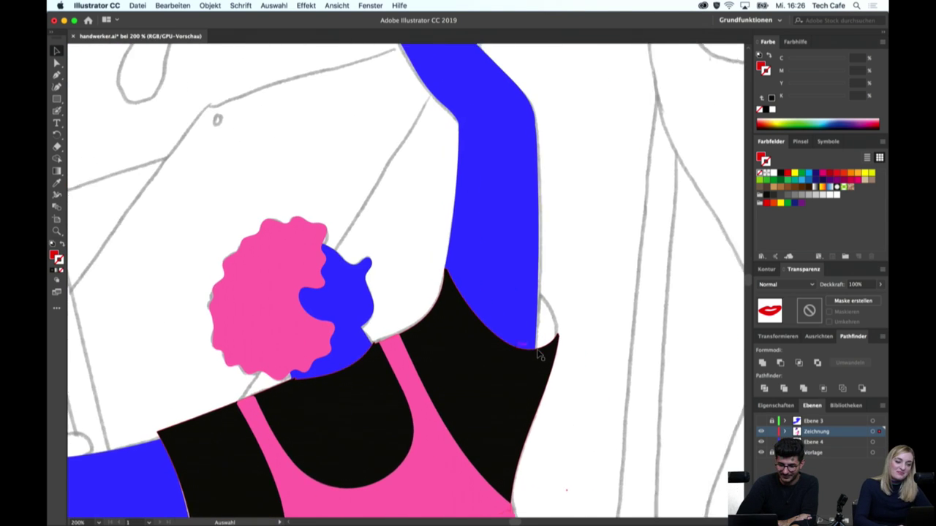
{"action": "scroll", "coordinate": [537, 354], "scroll_direction": "right", "scroll_amount": 3}
{"action": "scroll", "coordinate": [537, 355], "scroll_direction": "down", "scroll_amount": 1}
{"action": "key", "text": "shift+b"}
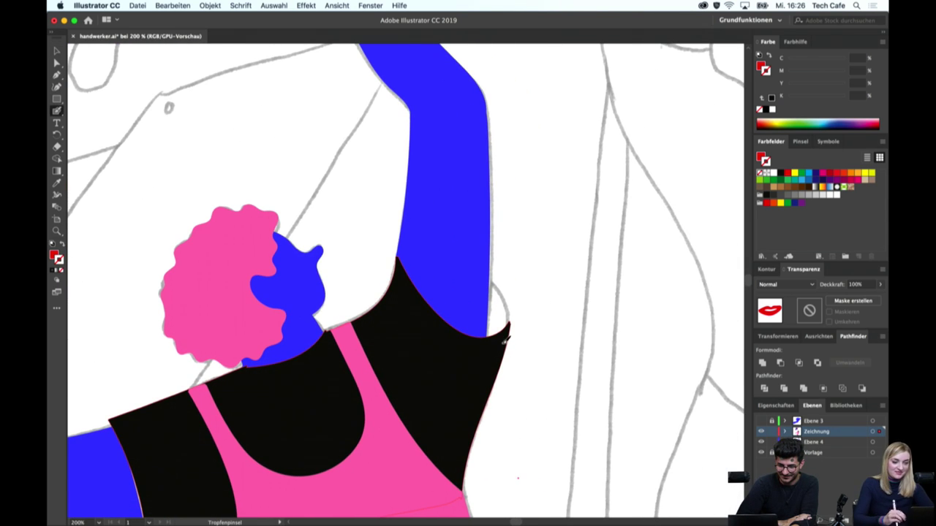
Paint cuff shapes at the raised arm's sleeve and the other sleeve end
{"action": "scroll", "coordinate": [497, 307], "scroll_direction": "down", "scroll_amount": 4}
{"action": "scroll", "coordinate": [497, 307], "scroll_direction": "right", "scroll_amount": 2}
{"action": "scroll", "coordinate": [479, 227], "scroll_direction": "right", "scroll_amount": 1}
{"action": "scroll", "coordinate": [480, 226], "scroll_direction": "down", "scroll_amount": 1}
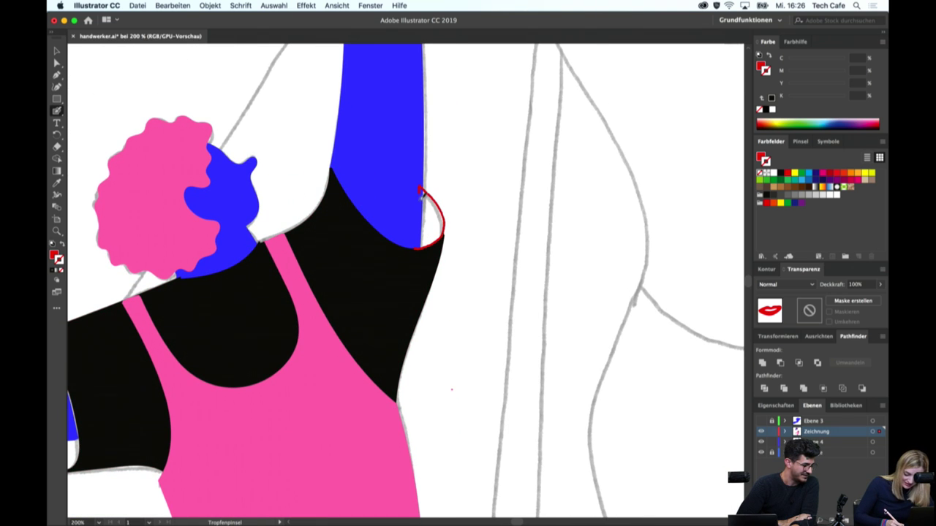
{"action": "left_click_drag", "start_coordinate": [417, 238], "coordinate": [417, 244]}
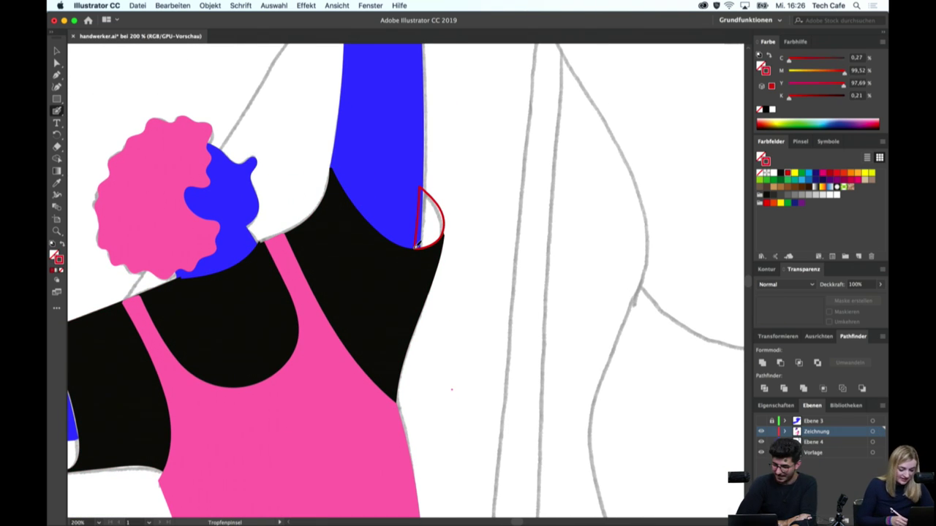
{"action": "scroll", "coordinate": [427, 238], "scroll_direction": "left", "scroll_amount": 5}
{"action": "scroll", "coordinate": [427, 238], "scroll_direction": "down", "scroll_amount": 3}
{"action": "scroll", "coordinate": [453, 223], "scroll_direction": "left", "scroll_amount": 1}
{"action": "left_click_drag", "start_coordinate": [330, 315], "coordinate": [333, 337]}
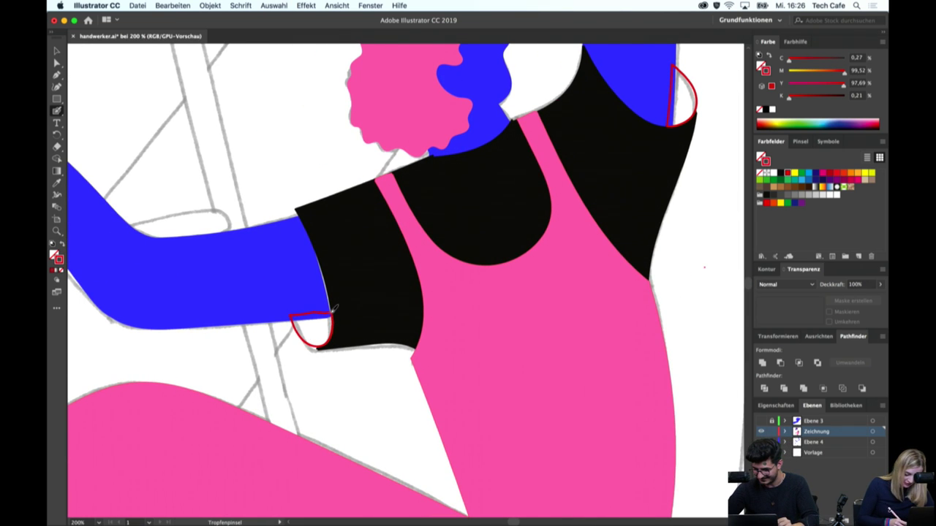
Turn both cuff outlines into solid red fills and reselect the left cuff
{"action": "key", "text": "v"}
{"action": "double_click", "coordinate": [330, 332]}
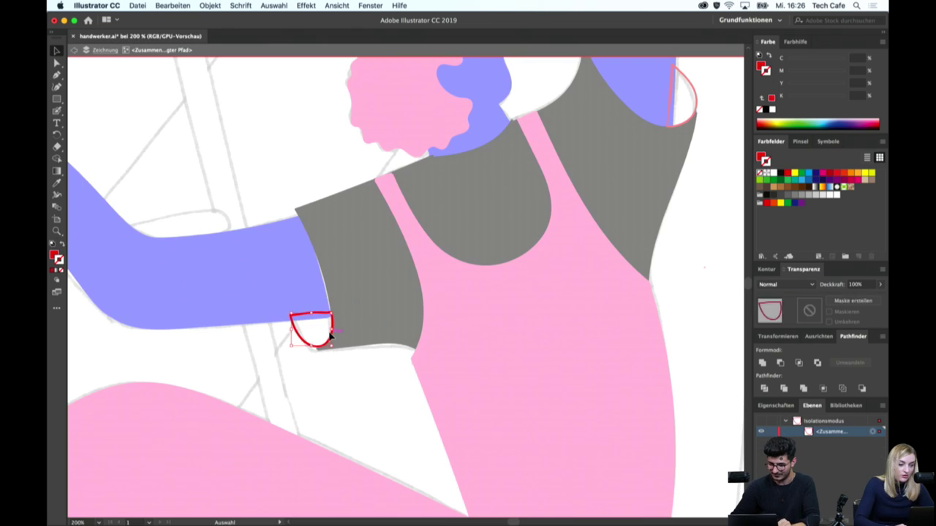
{"action": "key", "text": "shift+x"}
{"action": "key", "text": "Escape"}
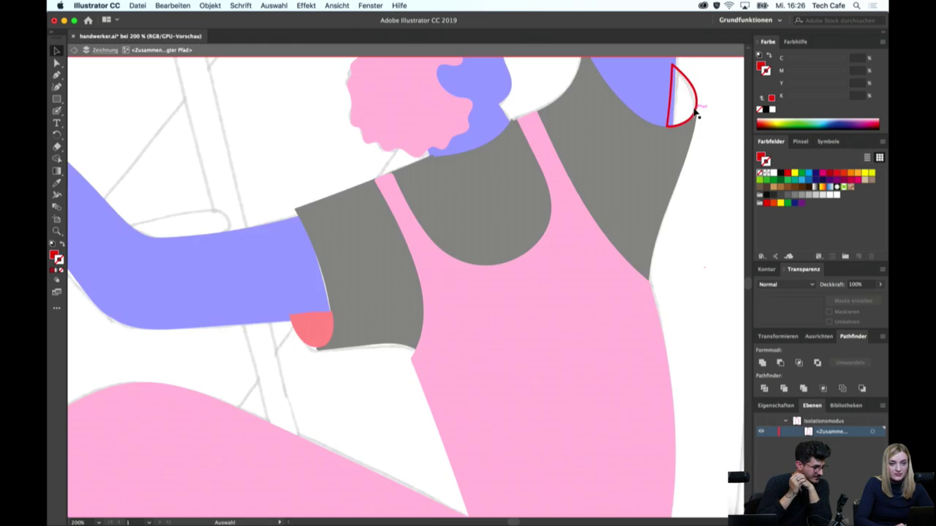
{"action": "double_click", "coordinate": [695, 109]}
{"action": "key", "text": "shift+x"}
{"action": "key", "text": "Escape"}
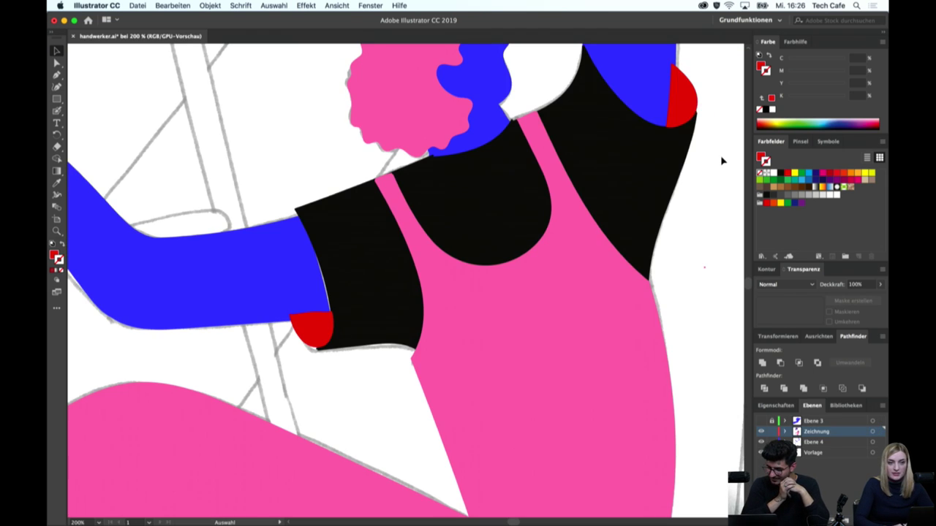
{"action": "left_click", "coordinate": [321, 326]}
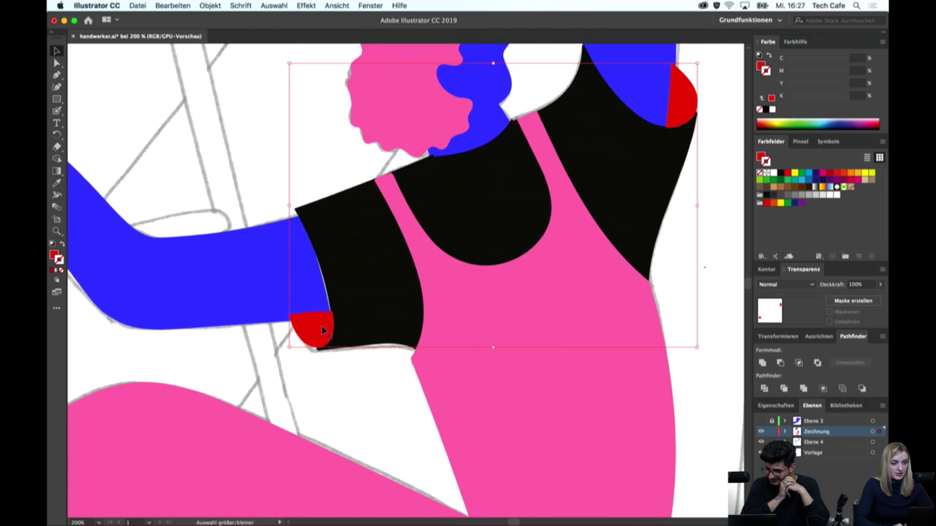
{"action": "left_click", "coordinate": [321, 325], "text": "shift"}
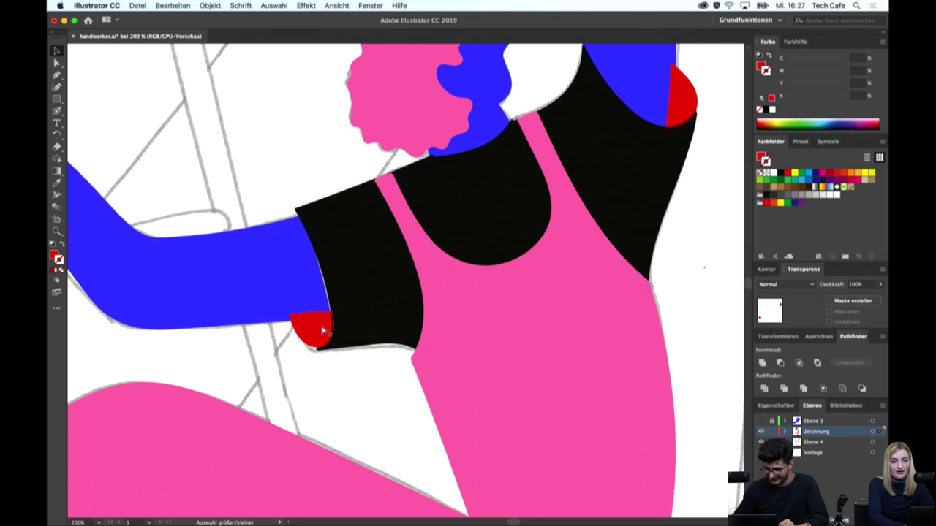
{"action": "left_click", "coordinate": [321, 329]}
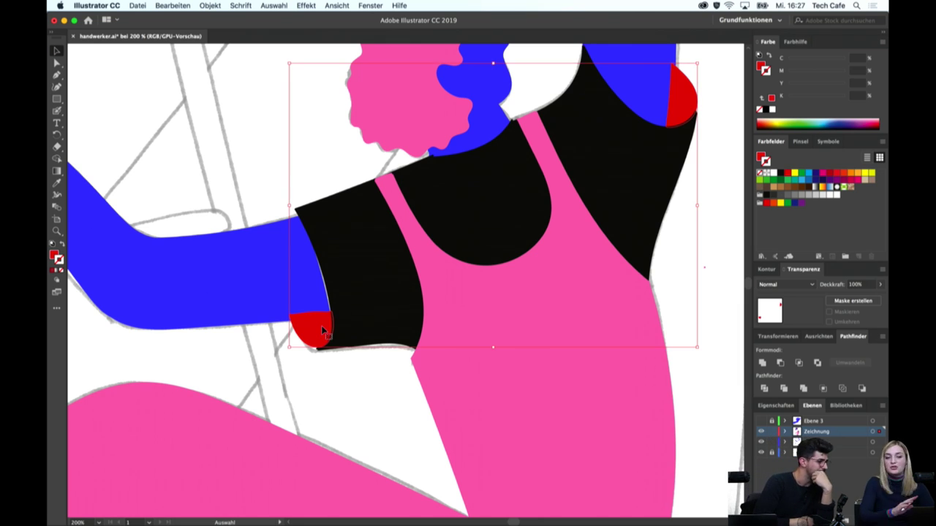
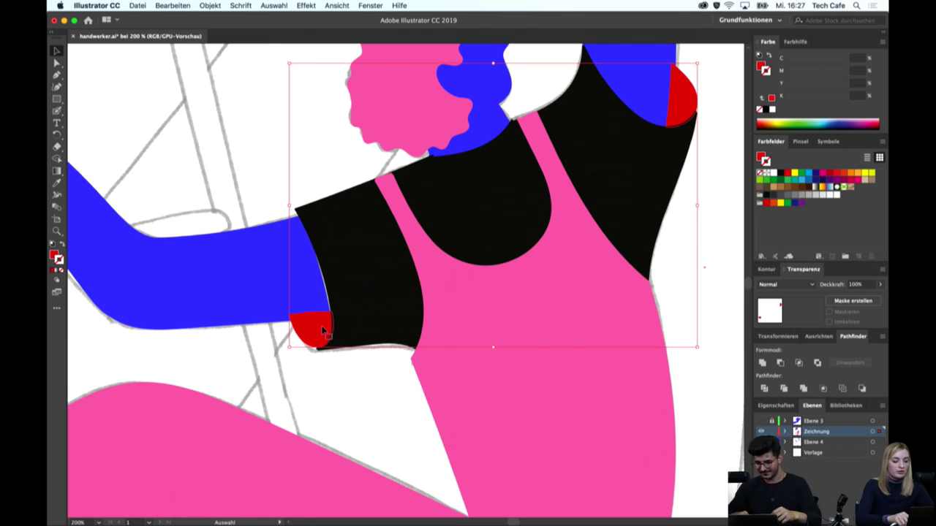
Send the shirt and top group to the back
{"action": "key", "text": "super+shift+a"}
{"action": "left_click", "coordinate": [322, 331]}
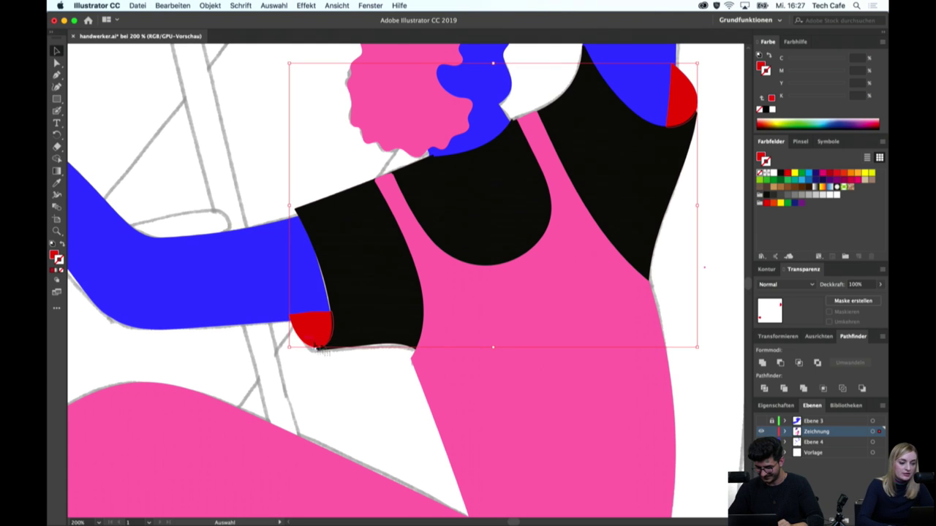
{"action": "right_click", "coordinate": [320, 339]}
{"action": "mouse_move", "coordinate": [346, 424]}
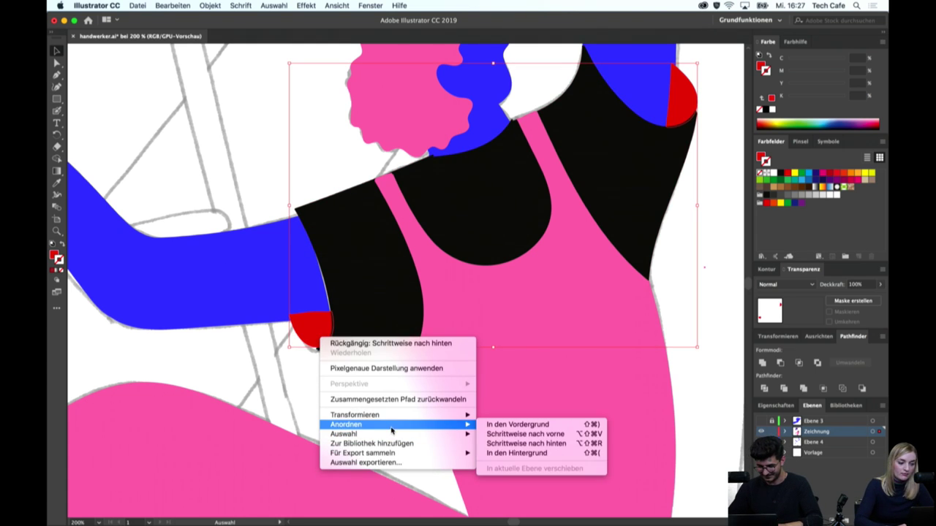
{"action": "left_click", "coordinate": [567, 453]}
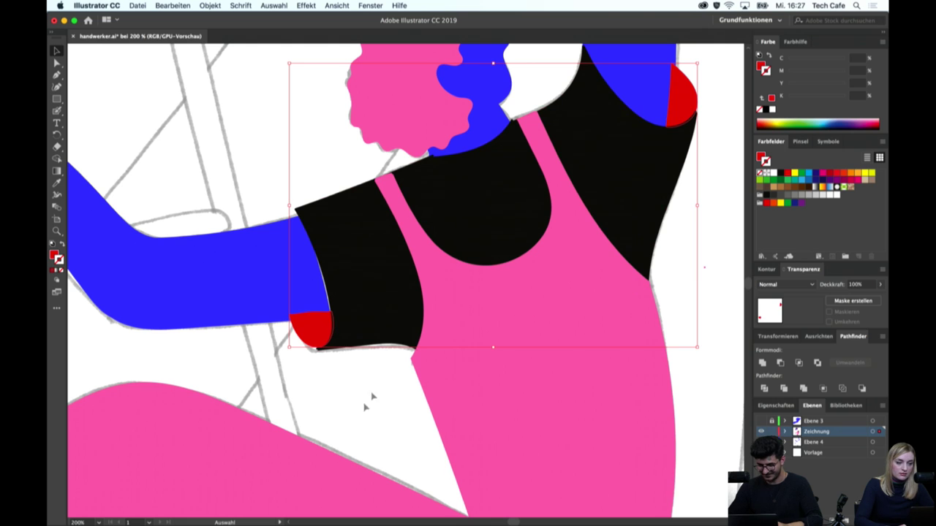
Send both red cuff shapes behind the black shirt with Anordnen > In den Hintergrund
{"action": "left_click", "coordinate": [373, 319]}
{"action": "left_click", "coordinate": [315, 326]}
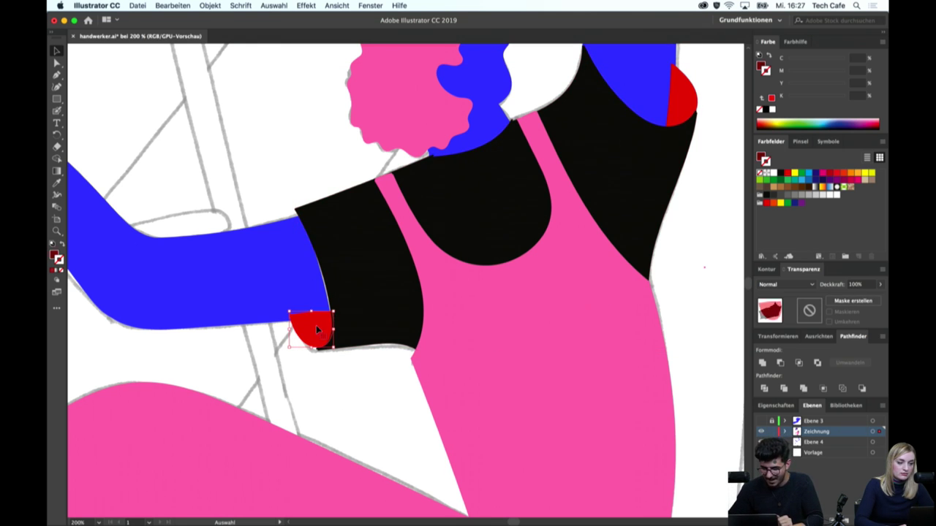
{"action": "left_click", "coordinate": [684, 95], "text": "shift"}
{"action": "right_click", "coordinate": [685, 94]}
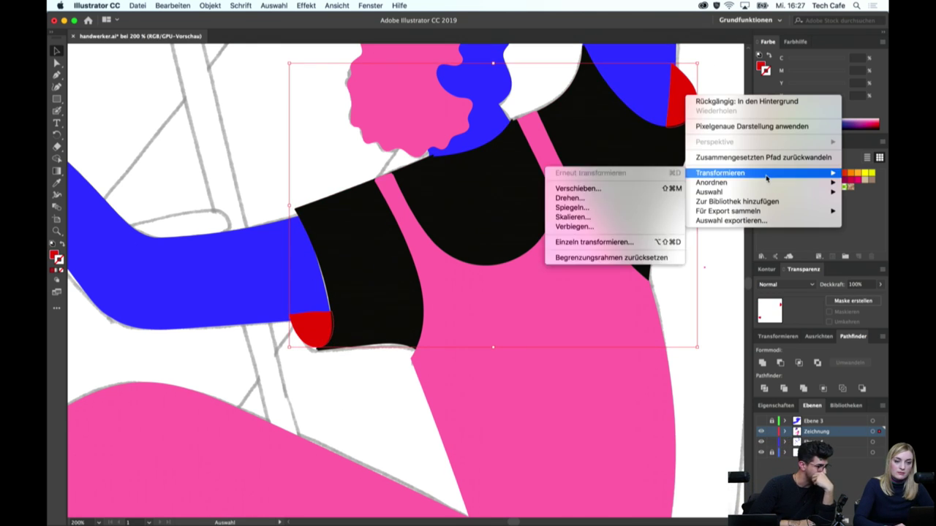
{"action": "mouse_move", "coordinate": [711, 182]}
{"action": "left_click", "coordinate": [632, 218]}
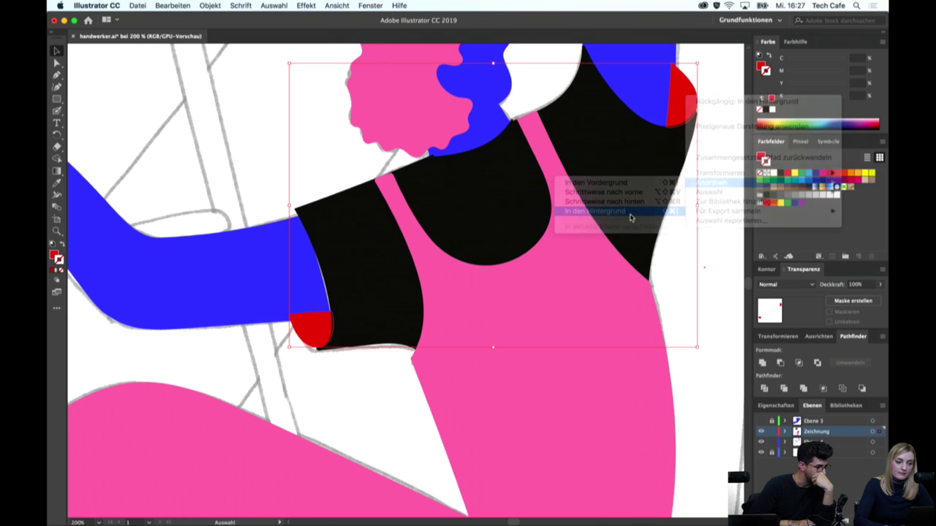
Delete the blue arm and top shapes, restore them, then select only the top blue shape
{"action": "left_click", "coordinate": [723, 207]}
{"action": "left_click", "coordinate": [624, 72]}
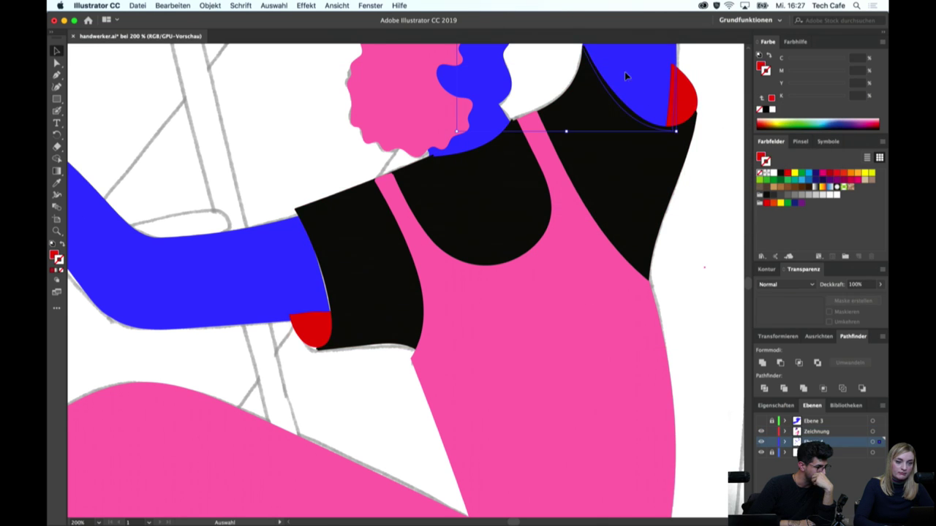
{"action": "left_click", "coordinate": [241, 299], "text": "shift"}
{"action": "key", "text": "Delete"}
{"action": "left_click", "coordinate": [373, 294]}
{"action": "key", "text": "ctrl+z"}
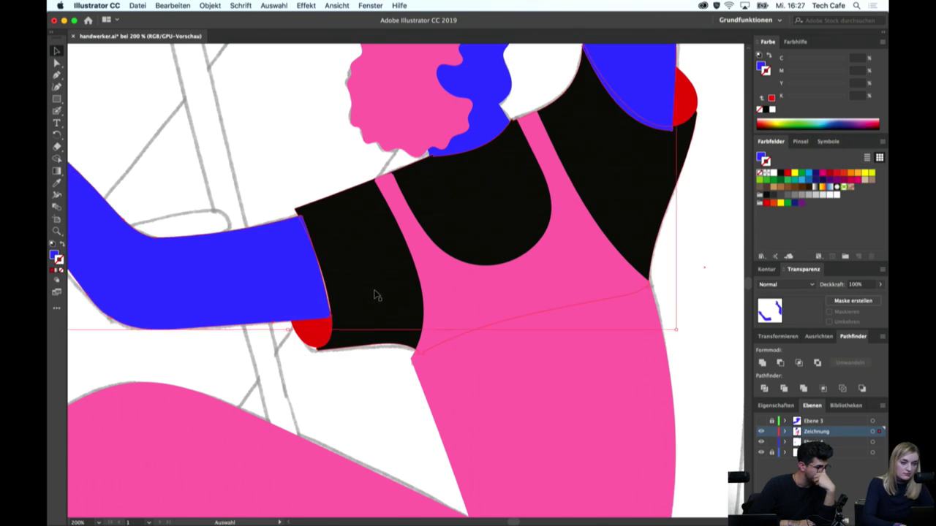
{"action": "left_click", "coordinate": [700, 265]}
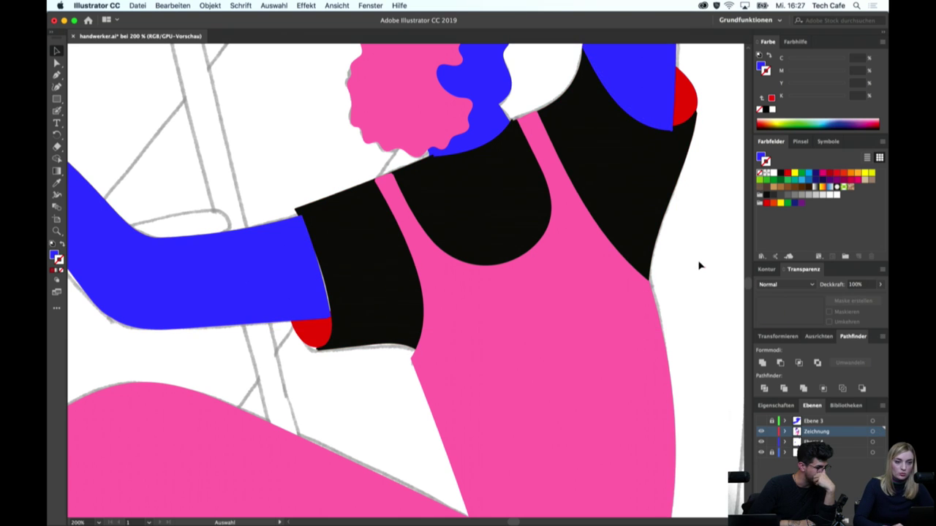
{"action": "left_click", "coordinate": [645, 82]}
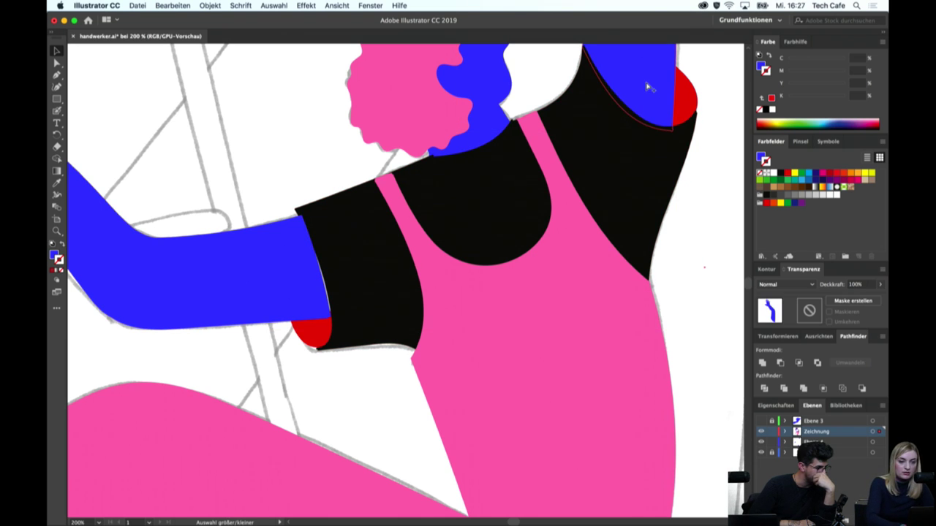
{"action": "left_click", "coordinate": [722, 225]}
{"action": "key", "text": "ctrl+0"}
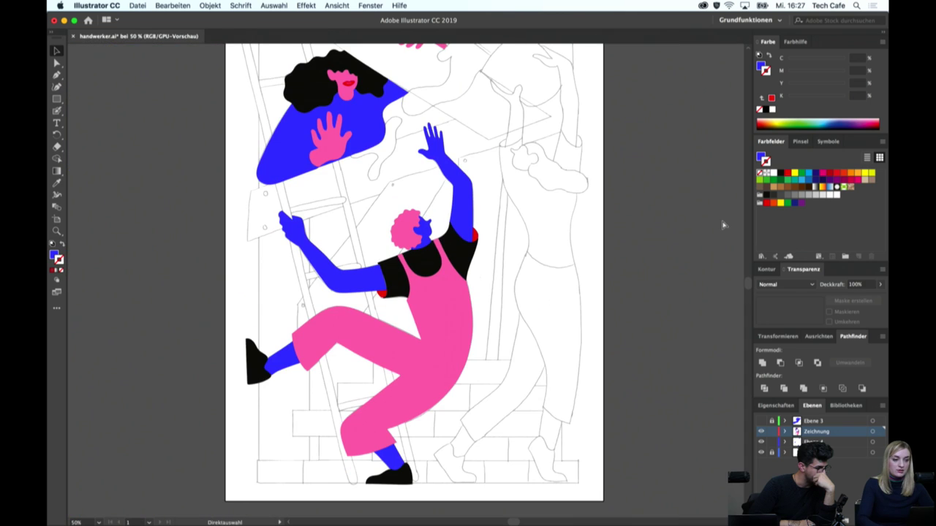
{"action": "scroll", "coordinate": [541, 240], "scroll_direction": "down", "scroll_amount": 2}
{"action": "scroll", "coordinate": [540, 239], "scroll_direction": "up", "scroll_amount": 4}
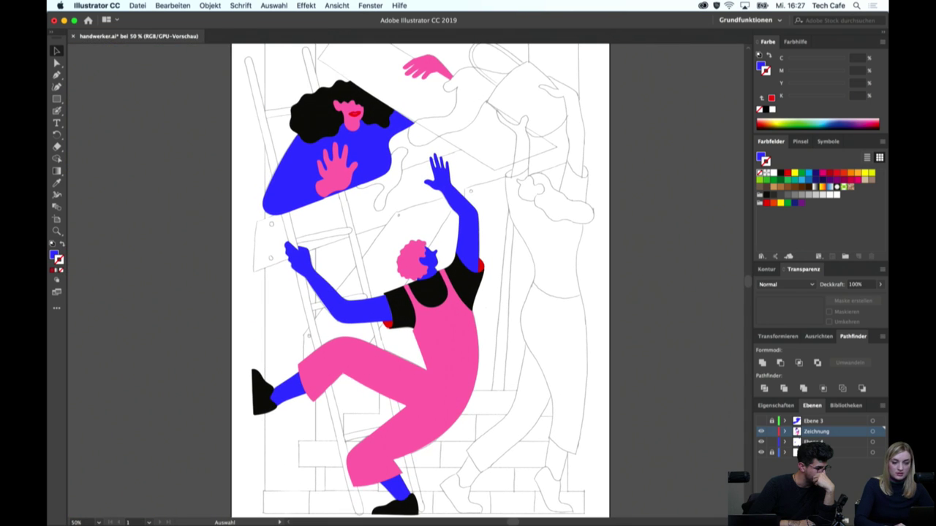
{"action": "left_click", "coordinate": [761, 453]}
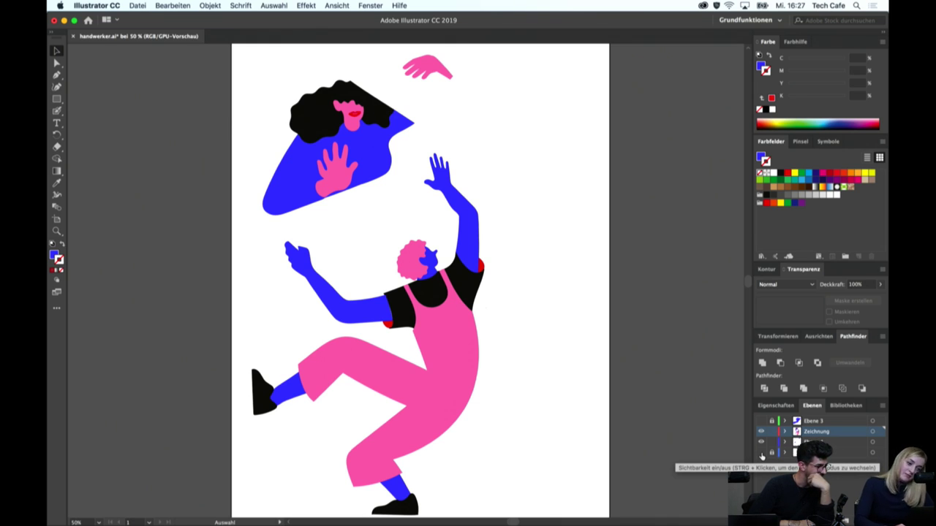
{"action": "left_click", "coordinate": [761, 453]}
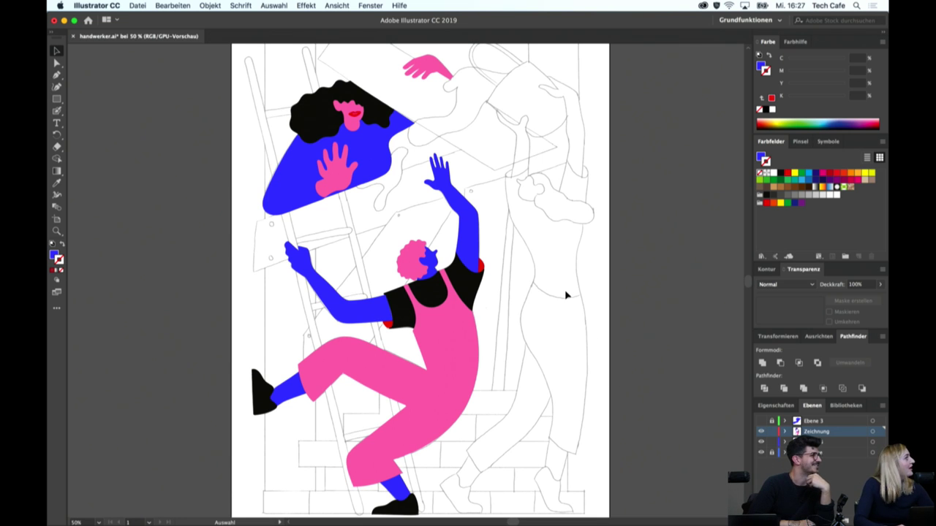
{"action": "scroll", "coordinate": [563, 248], "scroll_direction": "up", "scroll_amount": 3}
{"action": "scroll", "coordinate": [563, 248], "scroll_direction": "right", "scroll_amount": 3}
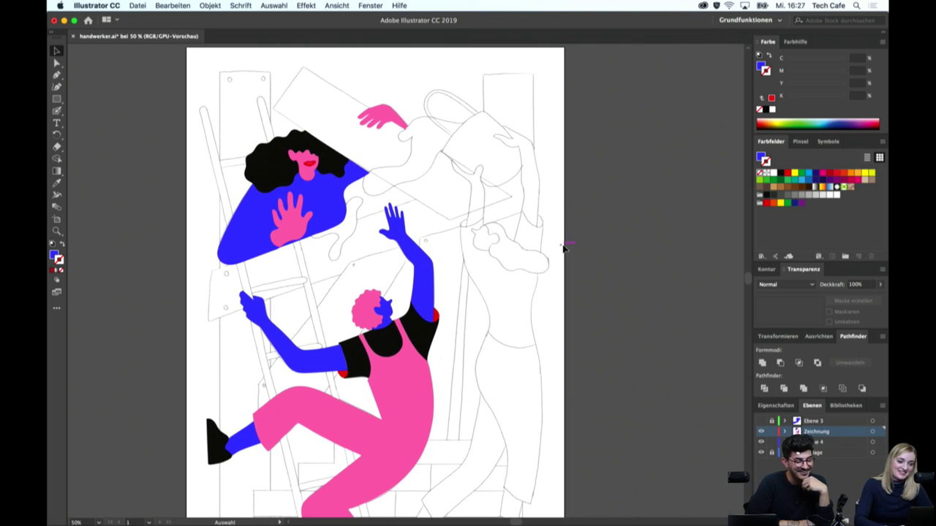
{"action": "key", "text": "super+plus"}
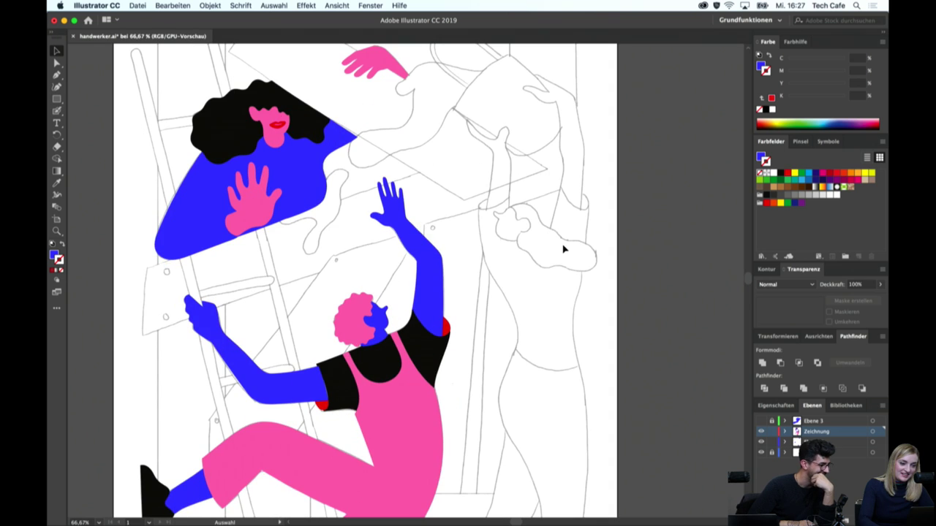
{"action": "scroll", "coordinate": [590, 269], "scroll_direction": "up", "scroll_amount": 1}
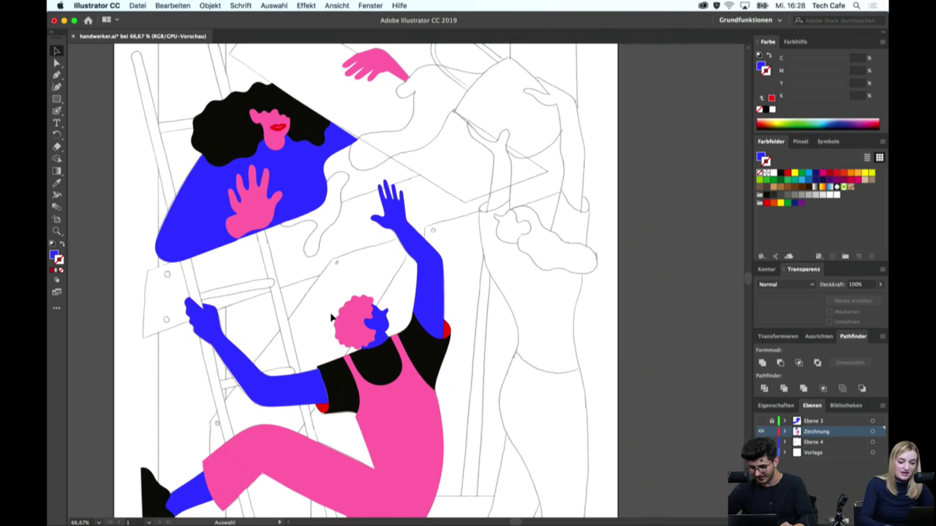
{"action": "scroll", "coordinate": [331, 317], "scroll_direction": "up", "scroll_amount": 3}
{"action": "scroll", "coordinate": [332, 317], "scroll_direction": "up", "scroll_amount": 3}
{"action": "scroll", "coordinate": [409, 336], "scroll_direction": "down", "scroll_amount": 2}
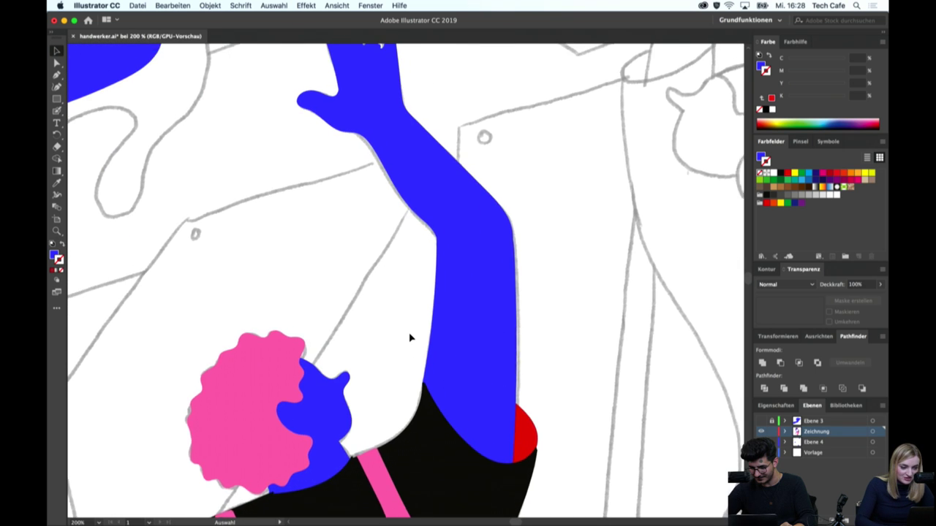
{"action": "scroll", "coordinate": [412, 334], "scroll_direction": "down", "scroll_amount": 3}
{"action": "scroll", "coordinate": [412, 334], "scroll_direction": "down", "scroll_amount": 5}
{"action": "scroll", "coordinate": [423, 222], "scroll_direction": "up", "scroll_amount": 2}
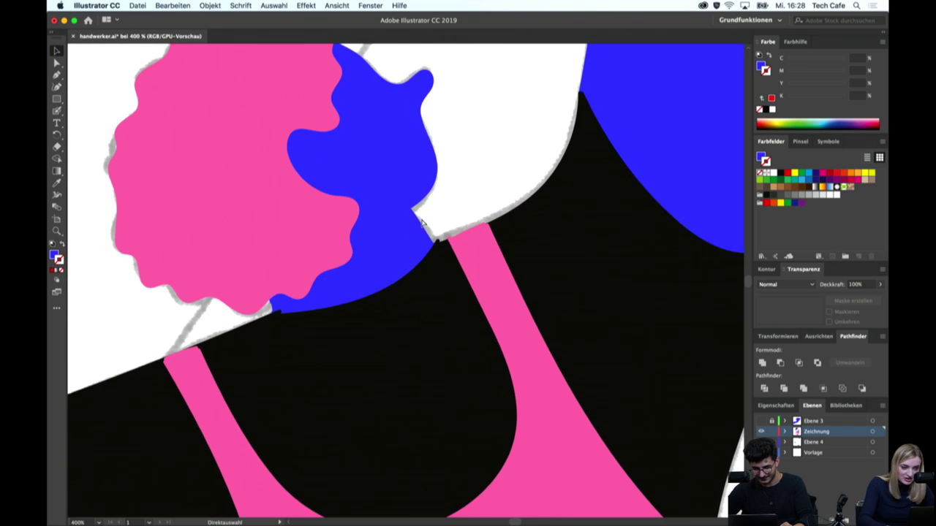
{"action": "left_click", "coordinate": [438, 244]}
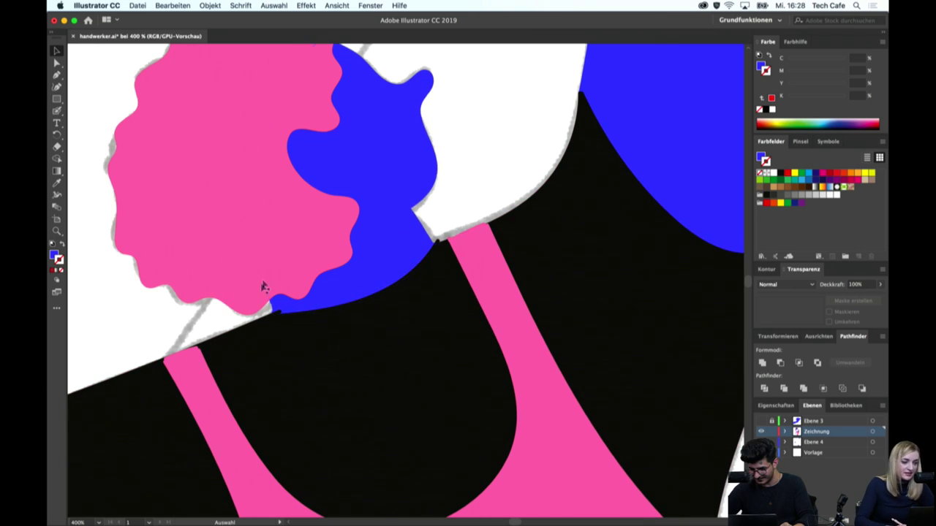
{"action": "scroll", "coordinate": [307, 312], "scroll_direction": "down", "scroll_amount": 5}
{"action": "scroll", "coordinate": [307, 313], "scroll_direction": "left", "scroll_amount": 5}
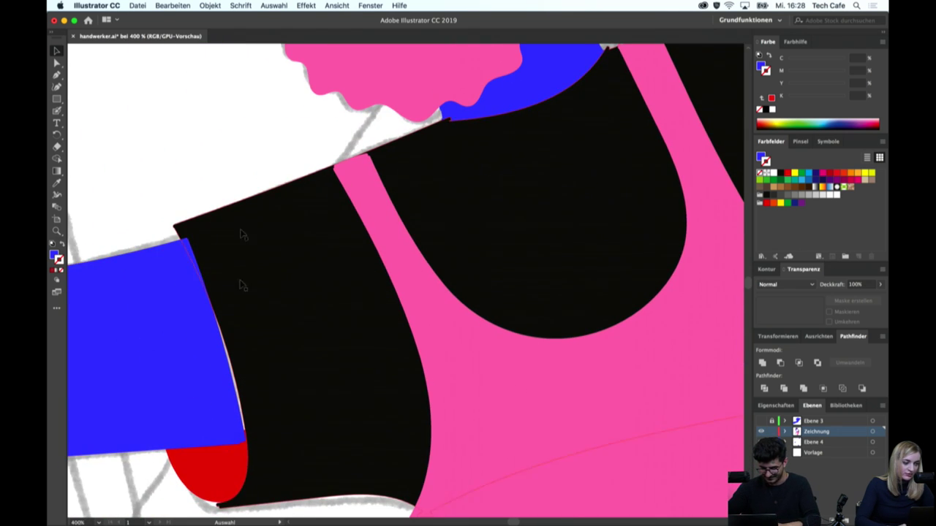
{"action": "key", "text": "ctrl+minus"}
{"action": "key", "text": "ctrl+minus"}
{"action": "key", "text": "ctrl+minus"}
{"action": "key", "text": "ctrl+minus"}
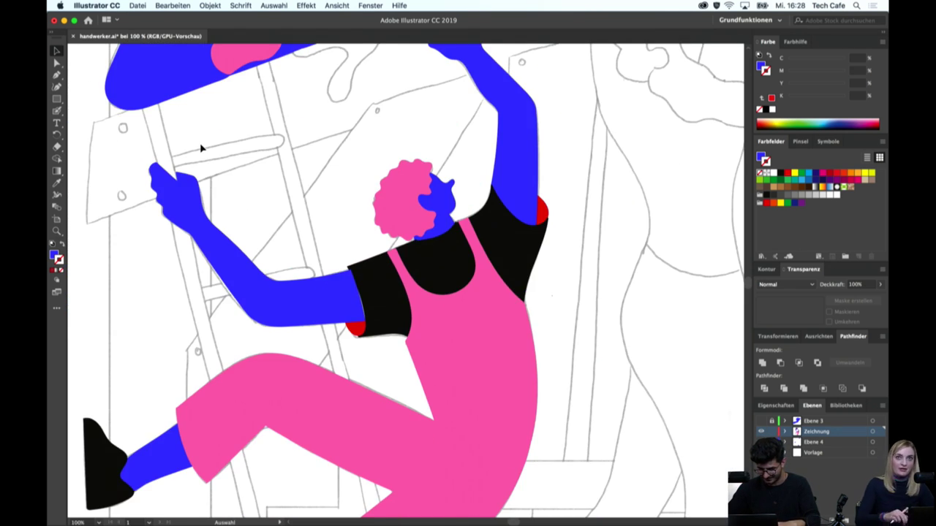
{"action": "key", "text": "ctrl+minus"}
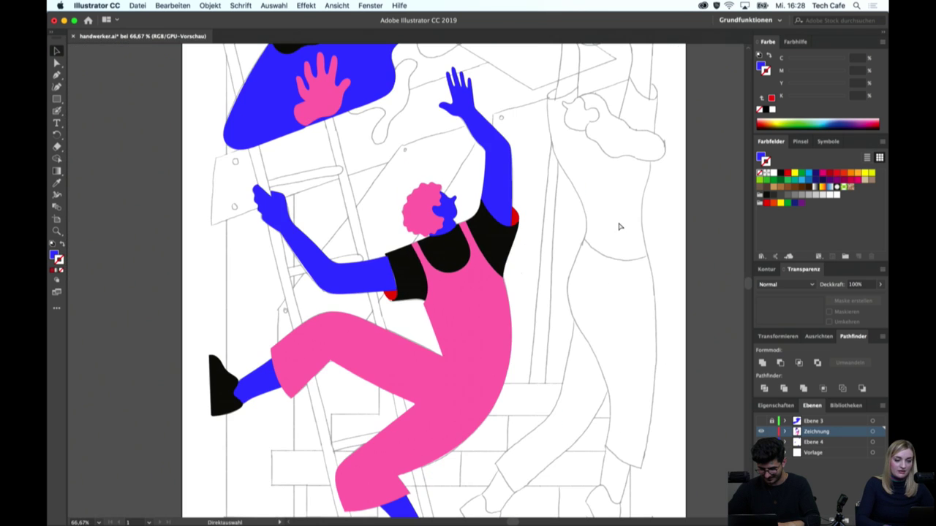
{"action": "scroll", "coordinate": [656, 207], "scroll_direction": "left", "scroll_amount": 2}
{"action": "scroll", "coordinate": [656, 207], "scroll_direction": "right", "scroll_amount": 2}
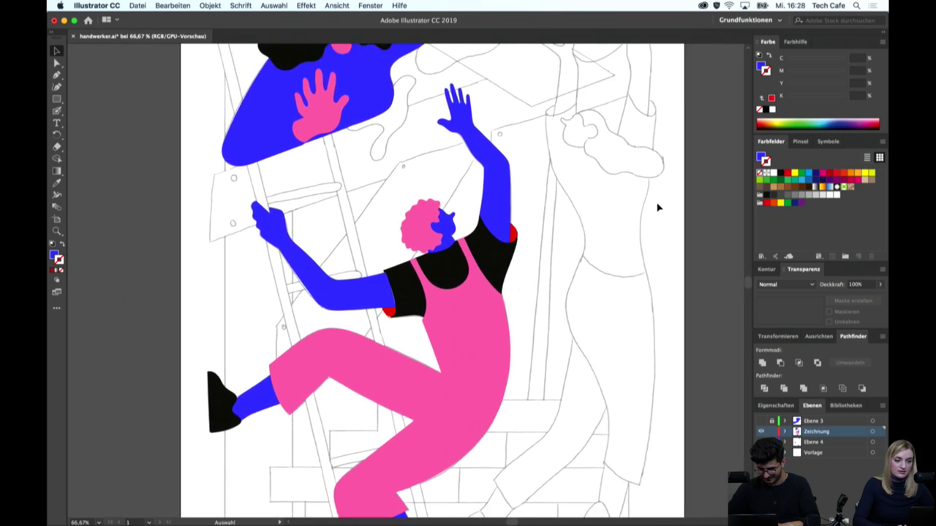
{"action": "scroll", "coordinate": [656, 207], "scroll_direction": "down", "scroll_amount": 3}
{"action": "scroll", "coordinate": [656, 207], "scroll_direction": "right", "scroll_amount": 2}
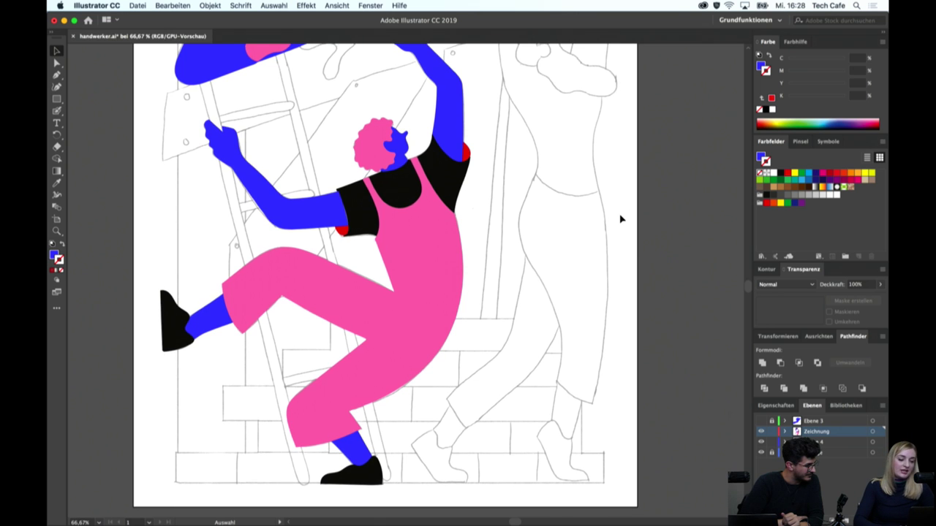
{"action": "scroll", "coordinate": [618, 215], "scroll_direction": "left", "scroll_amount": 2}
{"action": "scroll", "coordinate": [618, 215], "scroll_direction": "up", "scroll_amount": 1}
{"action": "scroll", "coordinate": [620, 218], "scroll_direction": "right", "scroll_amount": 3}
{"action": "scroll", "coordinate": [620, 218], "scroll_direction": "up", "scroll_amount": 2}
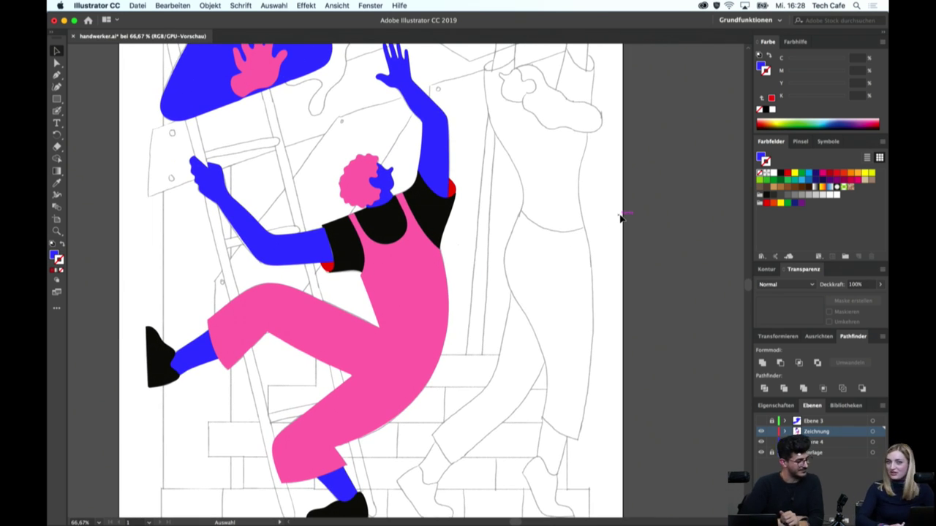
{"action": "scroll", "coordinate": [607, 279], "scroll_direction": "down", "scroll_amount": 2}
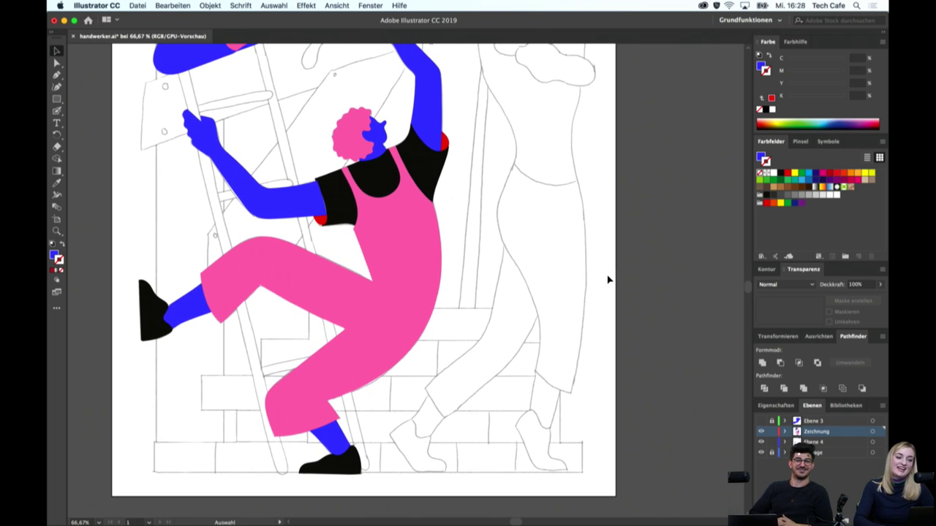
{"action": "scroll", "coordinate": [607, 279], "scroll_direction": "up", "scroll_amount": 2}
{"action": "scroll", "coordinate": [607, 279], "scroll_direction": "up", "scroll_amount": 3}
{"action": "scroll", "coordinate": [607, 279], "scroll_direction": "right", "scroll_amount": 2}
{"action": "scroll", "coordinate": [607, 280], "scroll_direction": "up", "scroll_amount": 5}
{"action": "scroll", "coordinate": [606, 279], "scroll_direction": "right", "scroll_amount": 3}
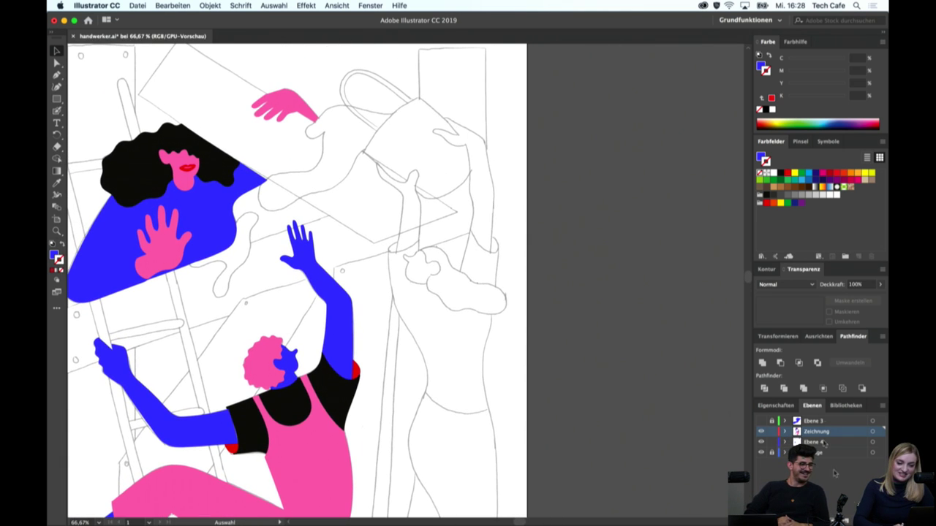
Add a new layer, zoom to 150% and load the blue arm colour into the Blob Brush
{"action": "key", "text": "ctrl+l"}
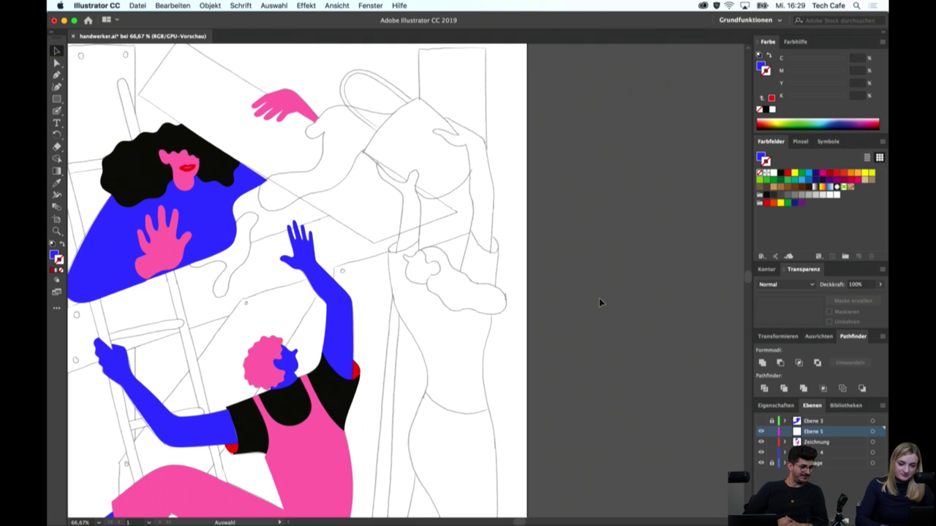
{"action": "key", "text": "ctrl+plus"}
{"action": "key", "text": "ctrl+plus"}
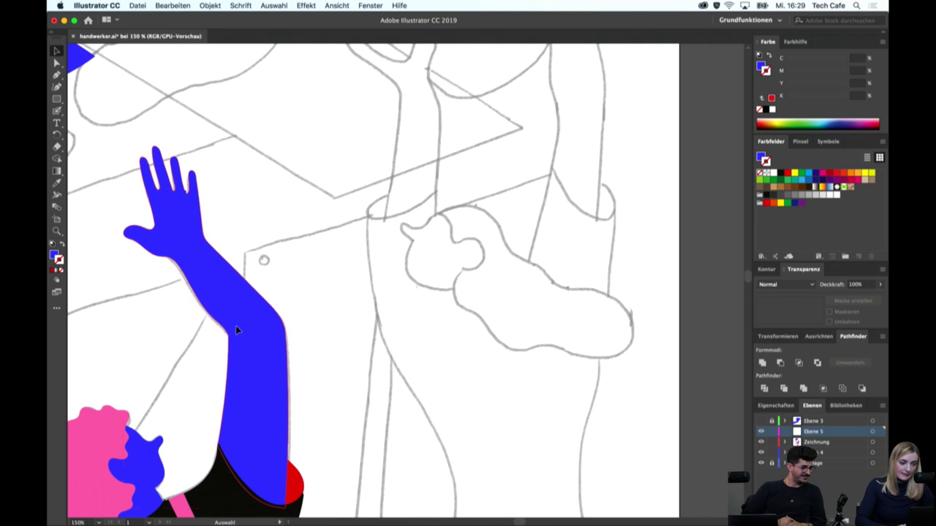
{"action": "left_click", "coordinate": [236, 329]}
{"action": "key", "text": "shift+b"}
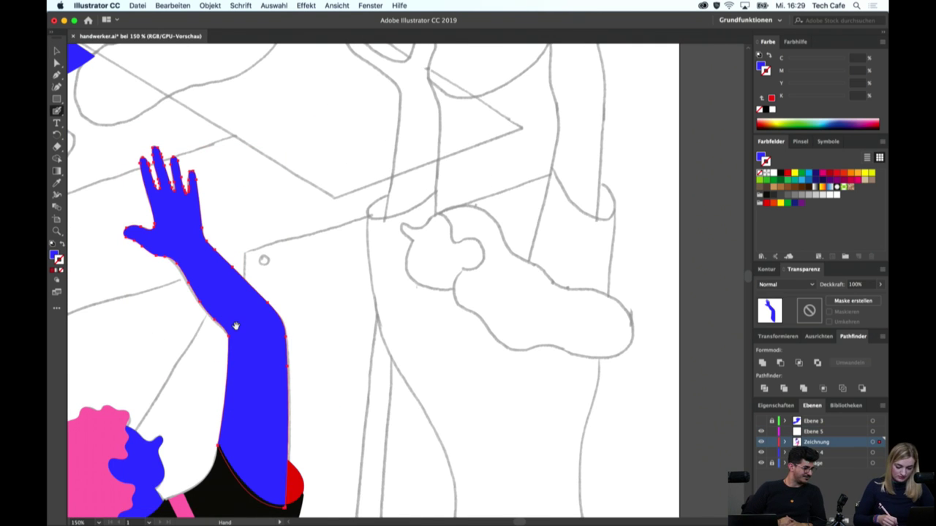
{"action": "left_click_drag", "start_coordinate": [235, 326], "coordinate": [176, 202]}
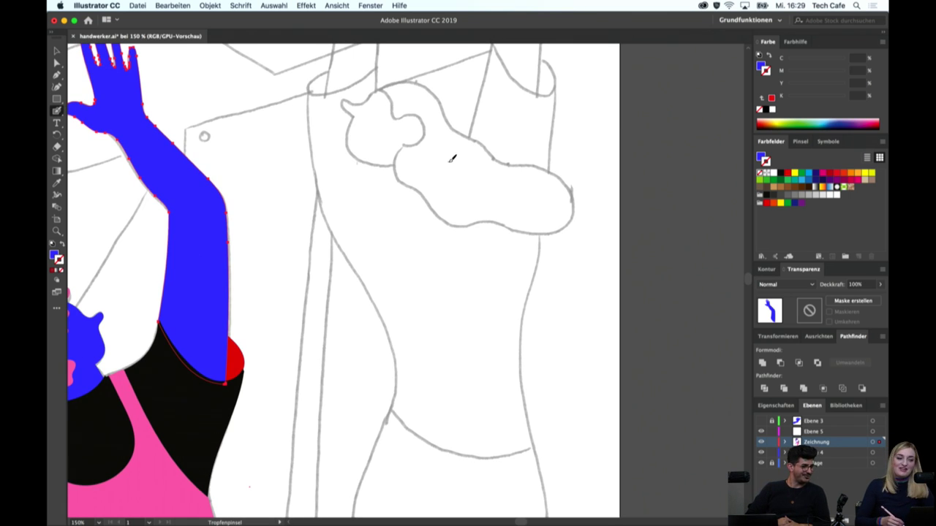
Trace a closed blue outline around the foot sketch, redrawing the botched right lobe
{"action": "left_click_drag", "start_coordinate": [384, 89], "coordinate": [394, 106]}
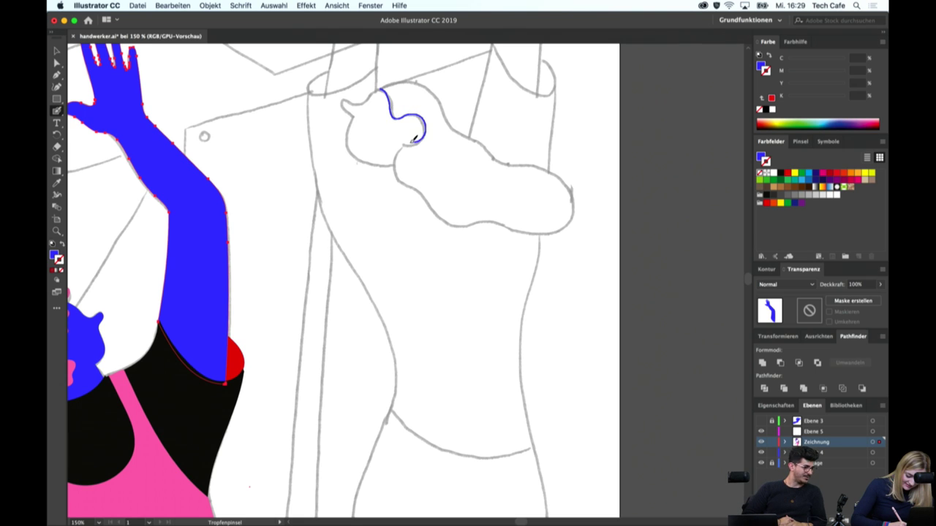
{"action": "left_click_drag", "start_coordinate": [408, 181], "coordinate": [467, 218]}
{"action": "left_click_drag", "start_coordinate": [500, 151], "coordinate": [430, 169]}
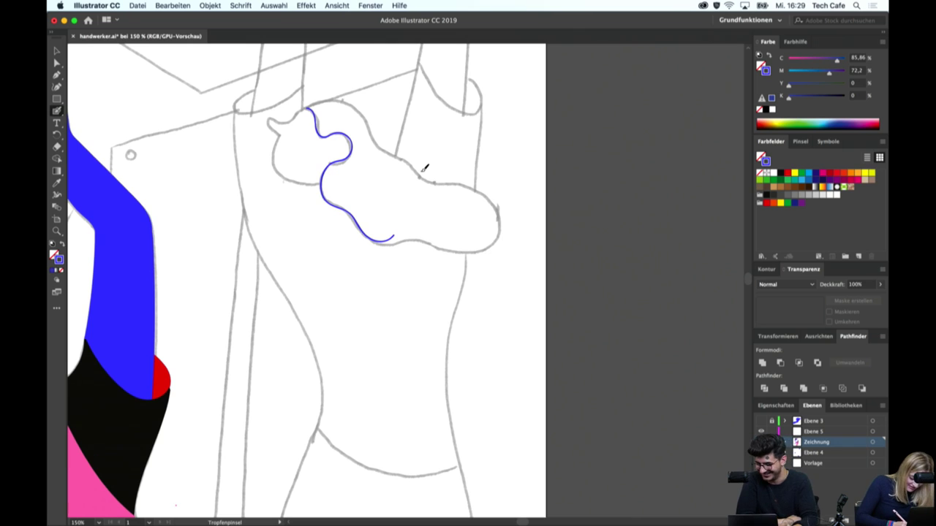
{"action": "left_click_drag", "start_coordinate": [310, 106], "coordinate": [359, 107]}
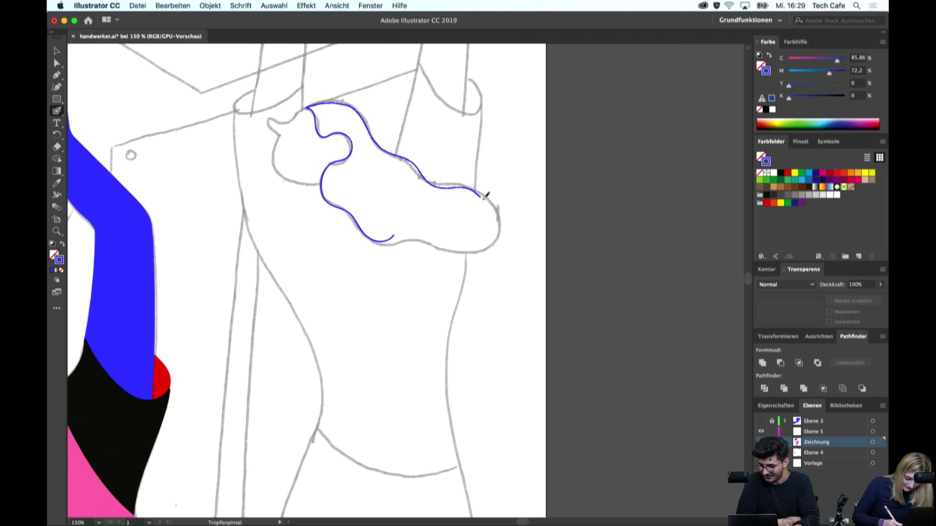
{"action": "left_click_drag", "start_coordinate": [484, 195], "coordinate": [505, 225]}
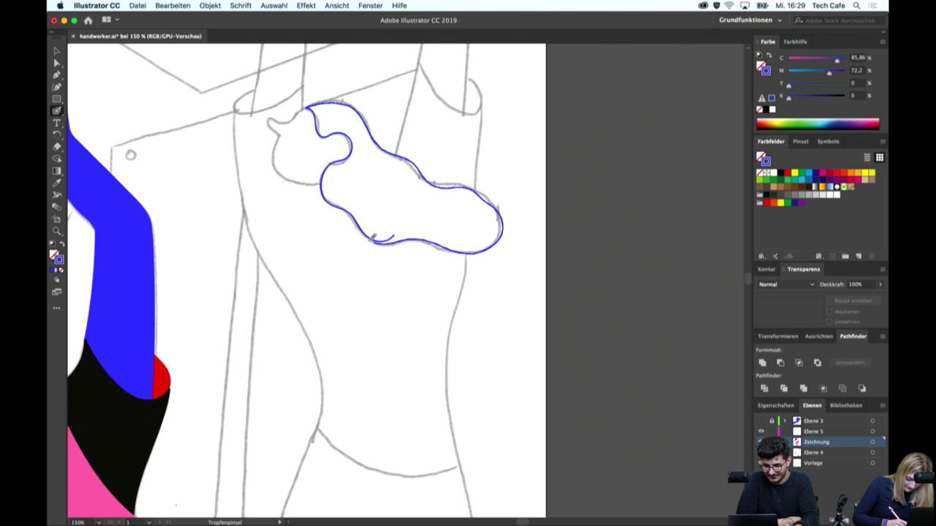
{"action": "key", "text": "super+z"}
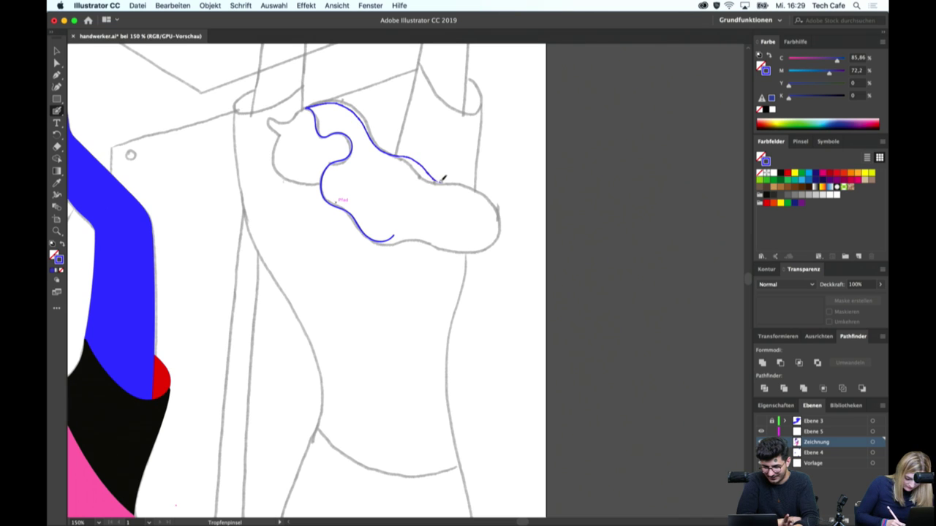
{"action": "mouse_move", "coordinate": [486, 188]}
{"action": "left_mouse_down"}
{"action": "mouse_move", "coordinate": [392, 240]}
{"action": "mouse_move", "coordinate": [366, 239]}
{"action": "left_mouse_up"}
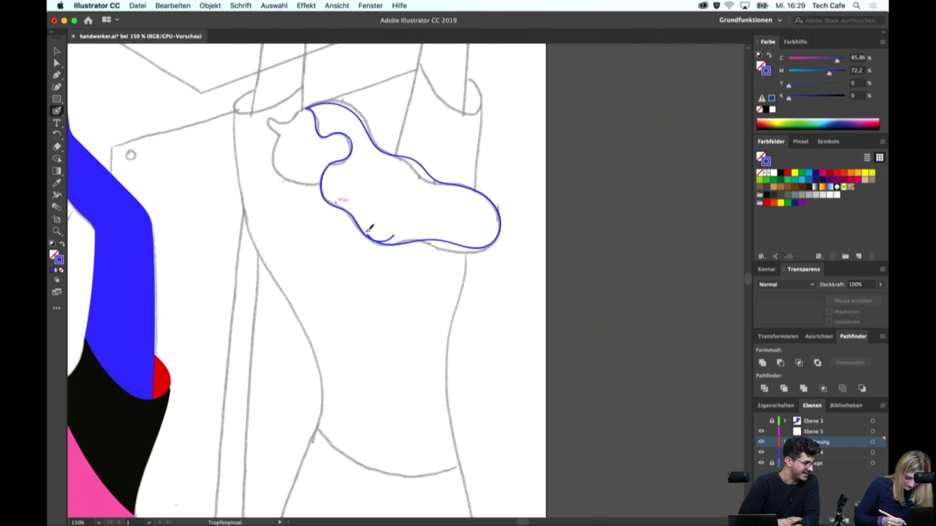
Outline the raised hand and its arm in blue with the Blob Brush
{"action": "key", "text": "v"}
{"action": "scroll", "coordinate": [380, 292], "scroll_direction": "up", "scroll_amount": 5}
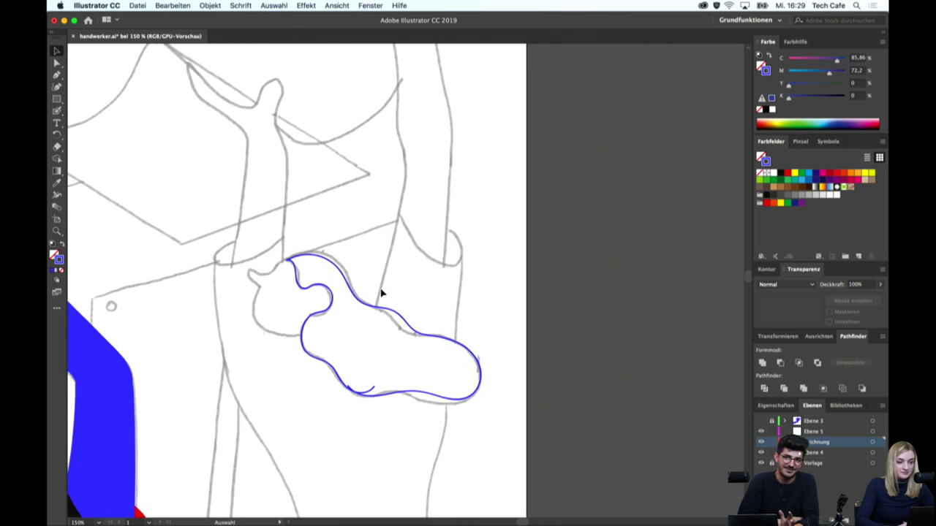
{"action": "key", "text": "shift+b"}
{"action": "scroll", "coordinate": [380, 292], "scroll_direction": "up", "scroll_amount": 4}
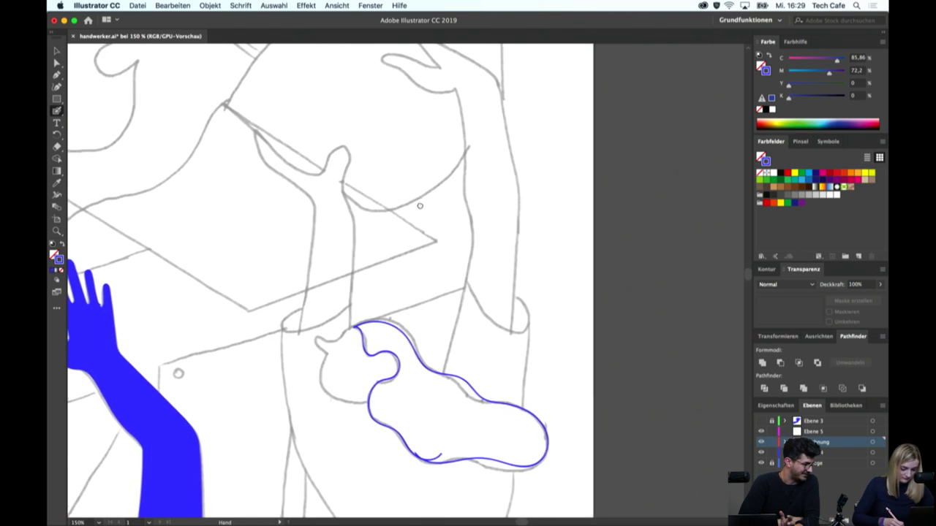
{"action": "mouse_move", "coordinate": [253, 130]}
{"action": "left_mouse_down"}
{"action": "mouse_move", "coordinate": [317, 210]}
{"action": "mouse_move", "coordinate": [301, 329]}
{"action": "left_mouse_up"}
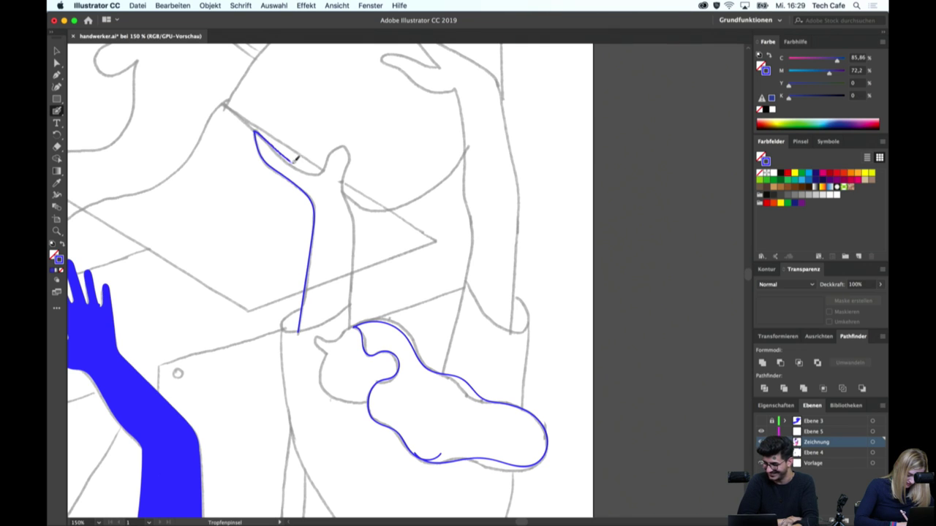
{"action": "mouse_move", "coordinate": [296, 159]}
{"action": "left_mouse_down"}
{"action": "mouse_move", "coordinate": [328, 167]}
{"action": "mouse_move", "coordinate": [348, 143]}
{"action": "left_mouse_up"}
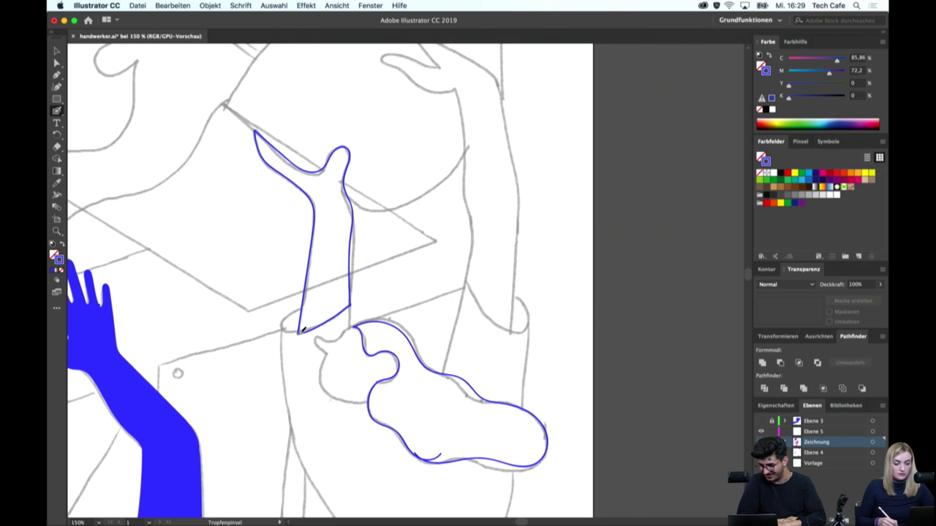
Outline the other hand and the right arm down its edge in blue
{"action": "scroll", "coordinate": [459, 272], "scroll_direction": "up", "scroll_amount": 3}
{"action": "scroll", "coordinate": [458, 271], "scroll_direction": "right", "scroll_amount": 3}
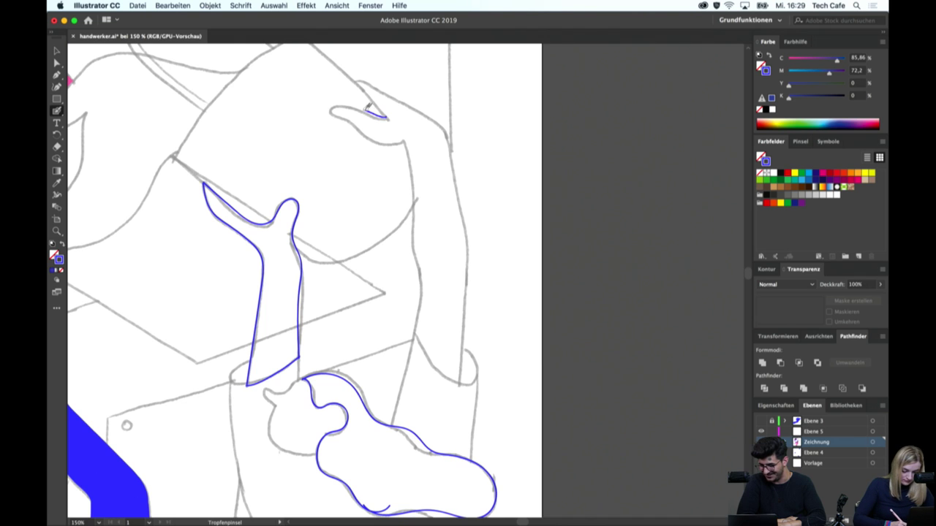
{"action": "left_click_drag", "start_coordinate": [376, 137], "coordinate": [411, 140]}
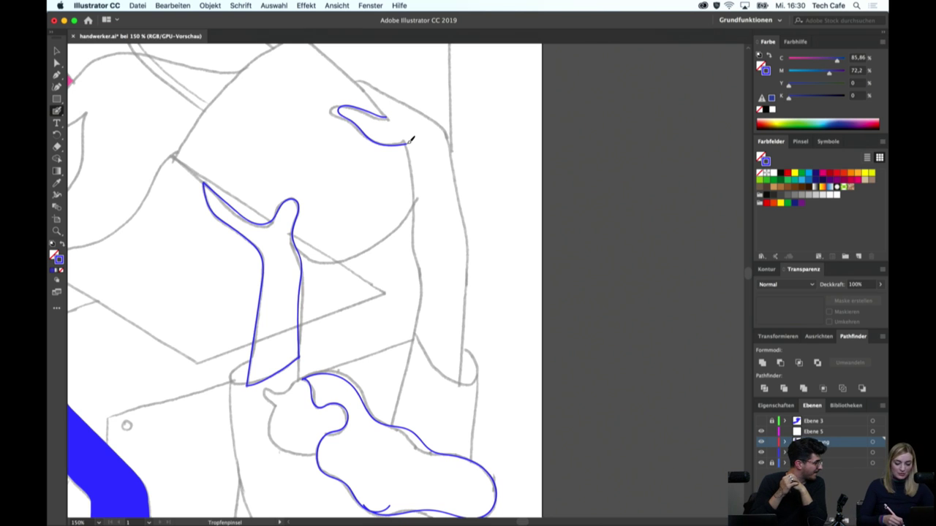
{"action": "scroll", "coordinate": [421, 143], "scroll_direction": "down", "scroll_amount": 2}
{"action": "scroll", "coordinate": [432, 148], "scroll_direction": "down", "scroll_amount": 1}
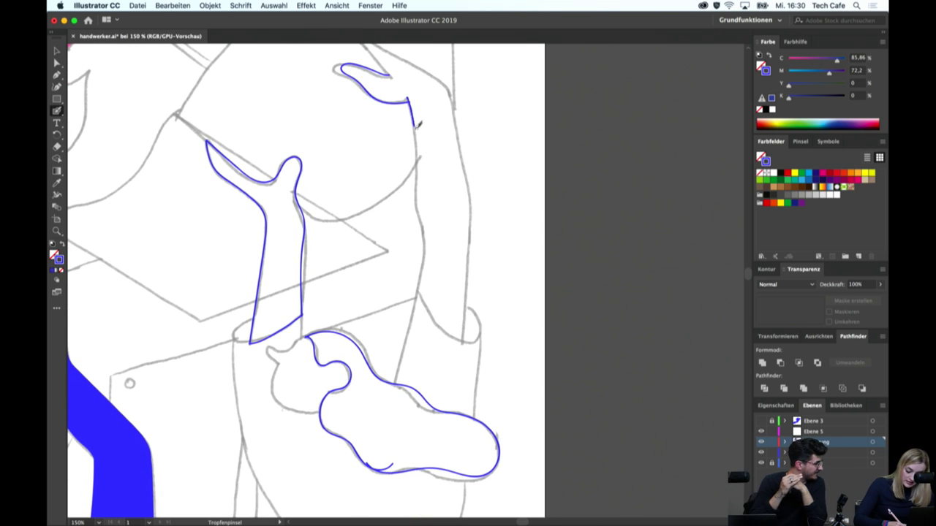
{"action": "mouse_move", "coordinate": [418, 125]}
{"action": "left_mouse_down"}
{"action": "mouse_move", "coordinate": [429, 258]}
{"action": "mouse_move", "coordinate": [417, 294]}
{"action": "left_mouse_up"}
{"action": "scroll", "coordinate": [388, 152], "scroll_direction": "up", "scroll_amount": 3}
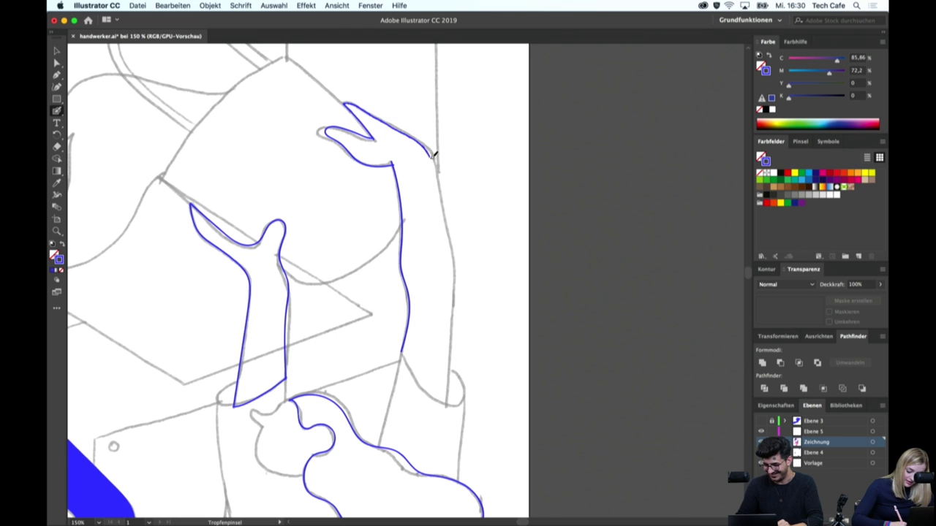
{"action": "left_click_drag", "start_coordinate": [443, 190], "coordinate": [453, 231]}
{"action": "left_click_drag", "start_coordinate": [456, 278], "coordinate": [451, 392]}
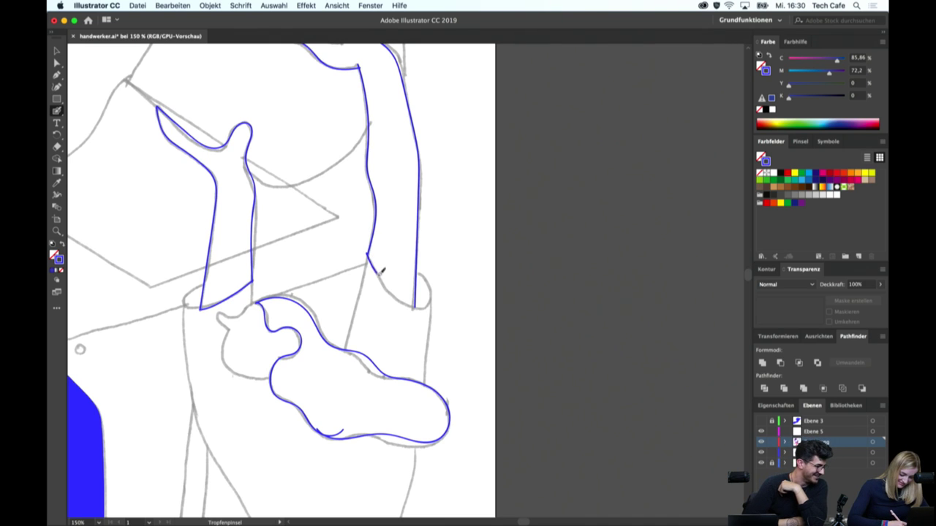
{"action": "left_click_drag", "start_coordinate": [401, 295], "coordinate": [406, 297]}
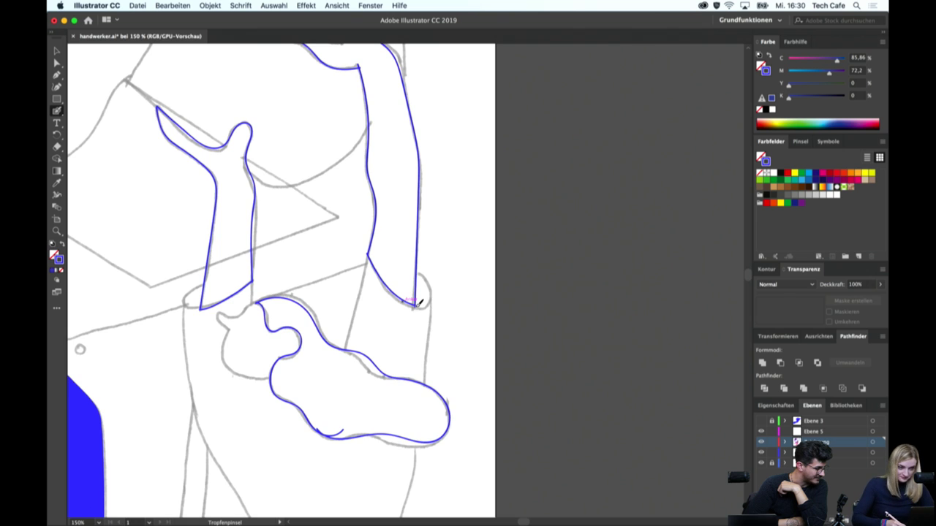
Load the pink hand's colour into the Blob Brush
{"action": "scroll", "coordinate": [420, 304], "scroll_direction": "up", "scroll_amount": 5}
{"action": "key", "text": "v"}
{"action": "scroll", "coordinate": [454, 224], "scroll_direction": "up", "scroll_amount": 2}
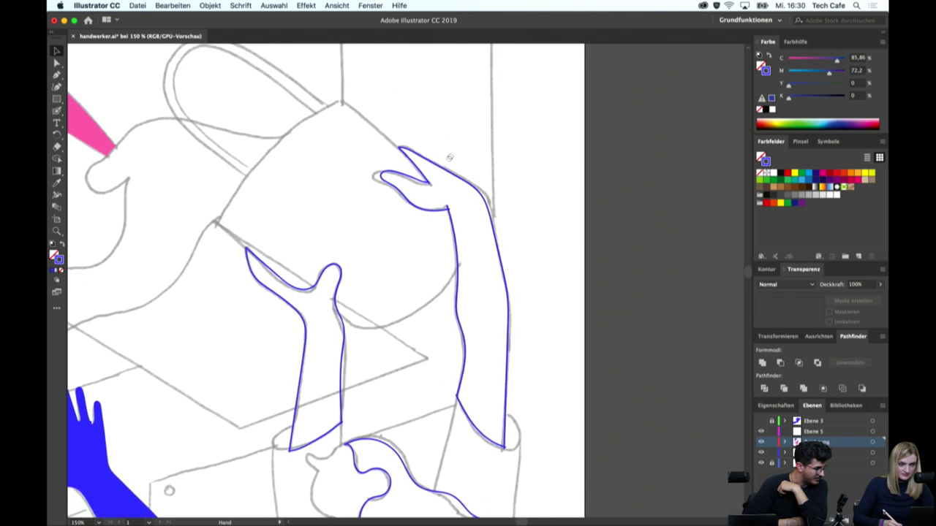
{"action": "scroll", "coordinate": [454, 123], "scroll_direction": "down", "scroll_amount": 4}
{"action": "scroll", "coordinate": [453, 119], "scroll_direction": "up", "scroll_amount": 3}
{"action": "scroll", "coordinate": [453, 119], "scroll_direction": "left", "scroll_amount": 4}
{"action": "left_click", "coordinate": [159, 106]}
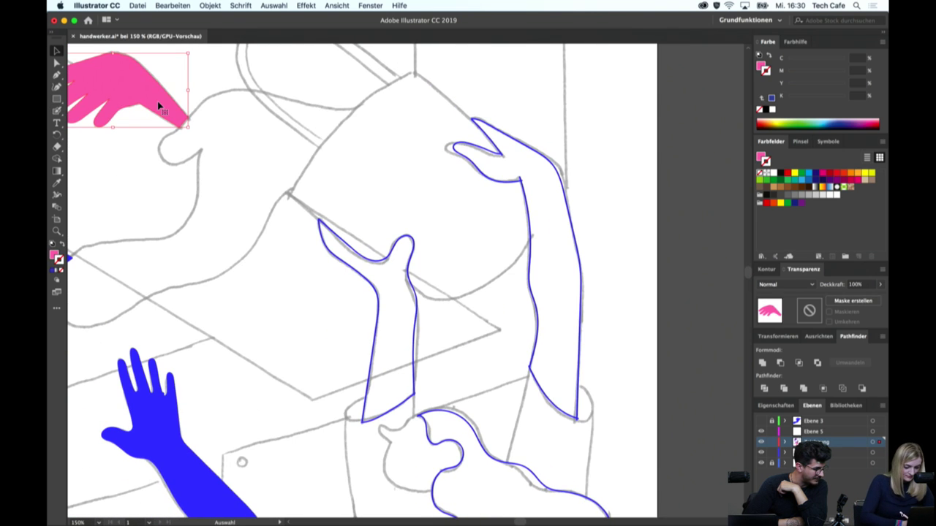
{"action": "key", "text": "shift+b"}
{"action": "scroll", "coordinate": [424, 125], "scroll_direction": "down", "scroll_amount": 1}
{"action": "scroll", "coordinate": [420, 68], "scroll_direction": "down", "scroll_amount": 2}
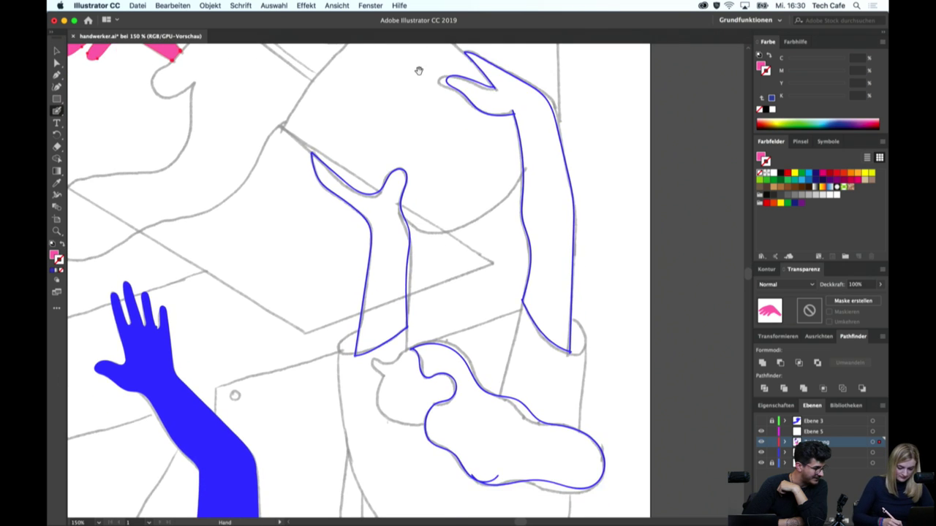
{"action": "scroll", "coordinate": [459, 193], "scroll_direction": "down", "scroll_amount": 4}
{"action": "scroll", "coordinate": [458, 193], "scroll_direction": "down", "scroll_amount": 1}
Draw pink strokes along the sleeve bottom, beside the pocket and down the body side
{"action": "mouse_move", "coordinate": [421, 192]}
{"action": "left_mouse_down"}
{"action": "mouse_move", "coordinate": [374, 213]}
{"action": "mouse_move", "coordinate": [358, 210]}
{"action": "left_mouse_up"}
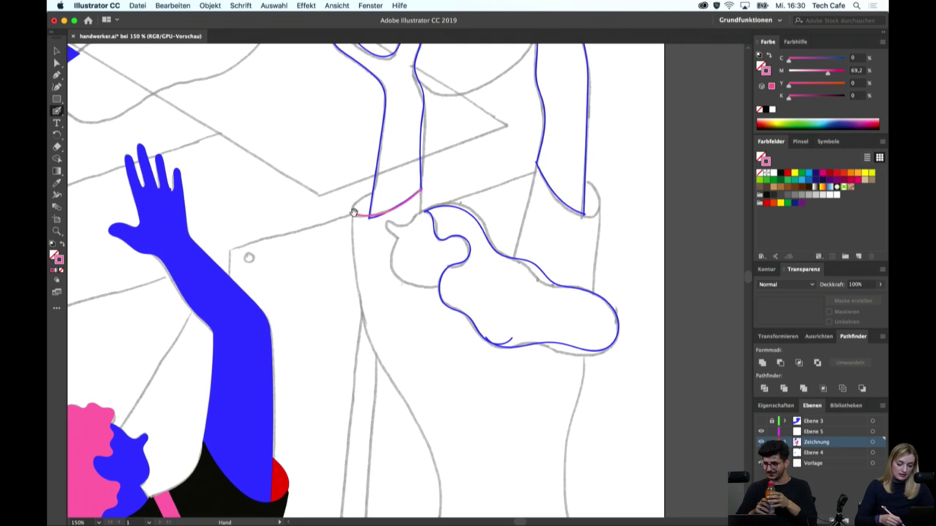
{"action": "scroll", "coordinate": [448, 221], "scroll_direction": "down", "scroll_amount": 3}
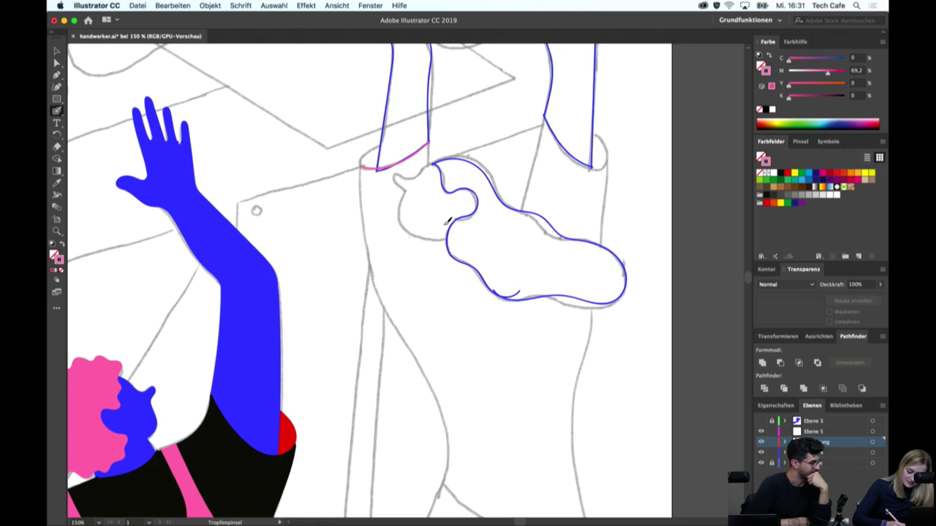
{"action": "left_click_drag", "start_coordinate": [428, 143], "coordinate": [429, 175]}
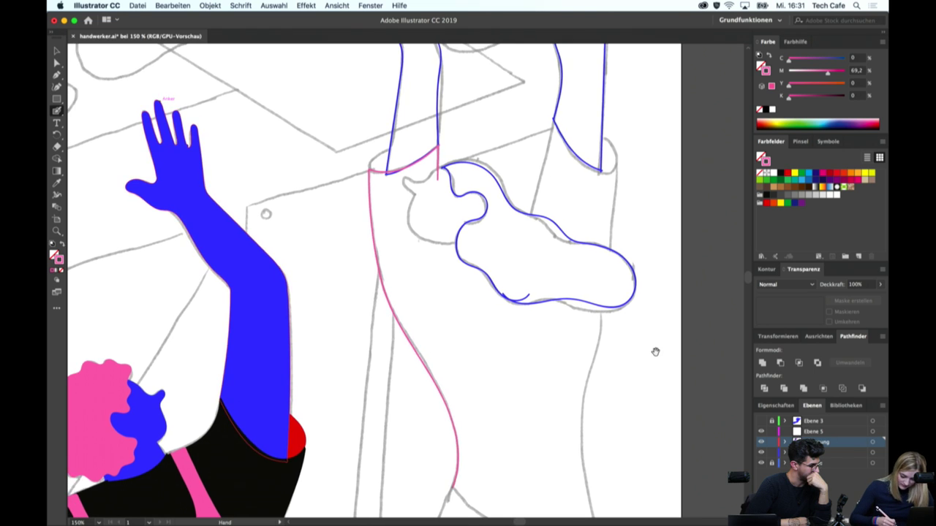
{"action": "scroll", "coordinate": [654, 351], "scroll_direction": "down", "scroll_amount": 5}
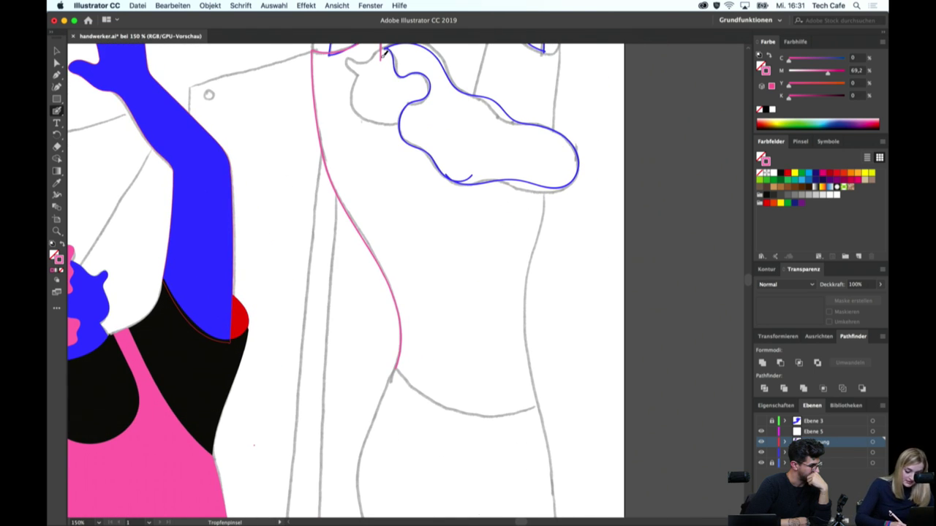
{"action": "left_click_drag", "start_coordinate": [398, 93], "coordinate": [468, 122]}
{"action": "scroll", "coordinate": [475, 160], "scroll_direction": "up", "scroll_amount": 3}
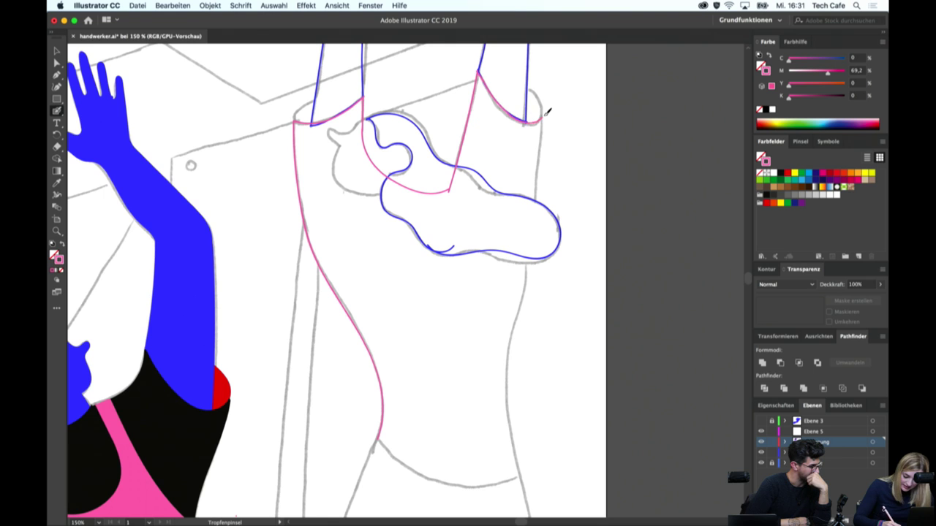
Trace the torso's other side and the waist curve in pink
{"action": "left_click_drag", "start_coordinate": [537, 192], "coordinate": [522, 386]}
{"action": "scroll", "coordinate": [541, 168], "scroll_direction": "down", "scroll_amount": 3}
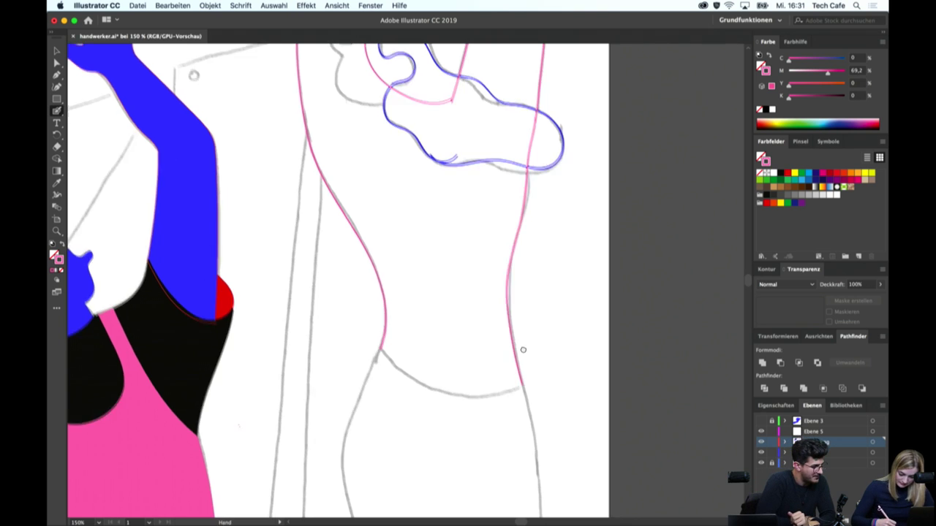
{"action": "left_click_drag", "start_coordinate": [523, 350], "coordinate": [485, 248]}
{"action": "left_click_drag", "start_coordinate": [338, 249], "coordinate": [401, 288]}
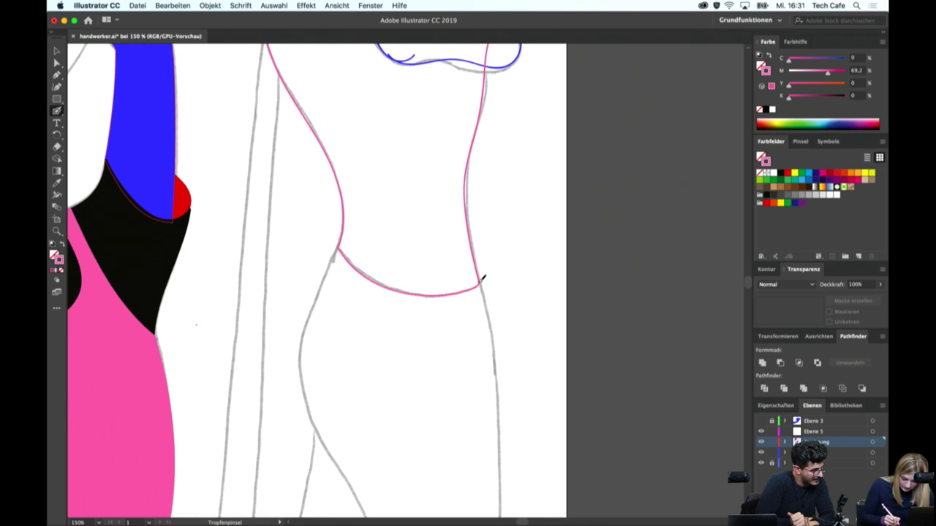
{"action": "scroll", "coordinate": [439, 384], "scroll_direction": "up", "scroll_amount": 3}
{"action": "key", "text": "v"}
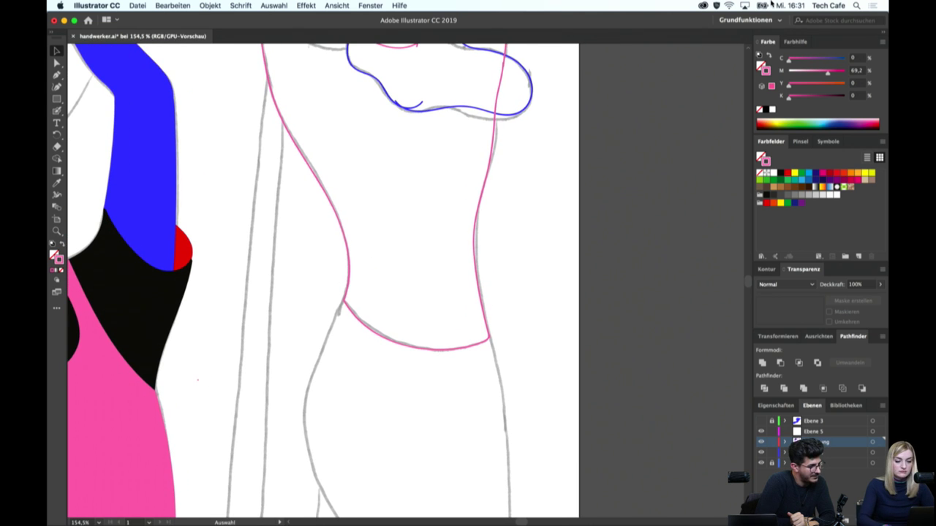
{"action": "key", "text": "super+minus"}
{"action": "key", "text": "super+minus"}
{"action": "key", "text": "super+minus"}
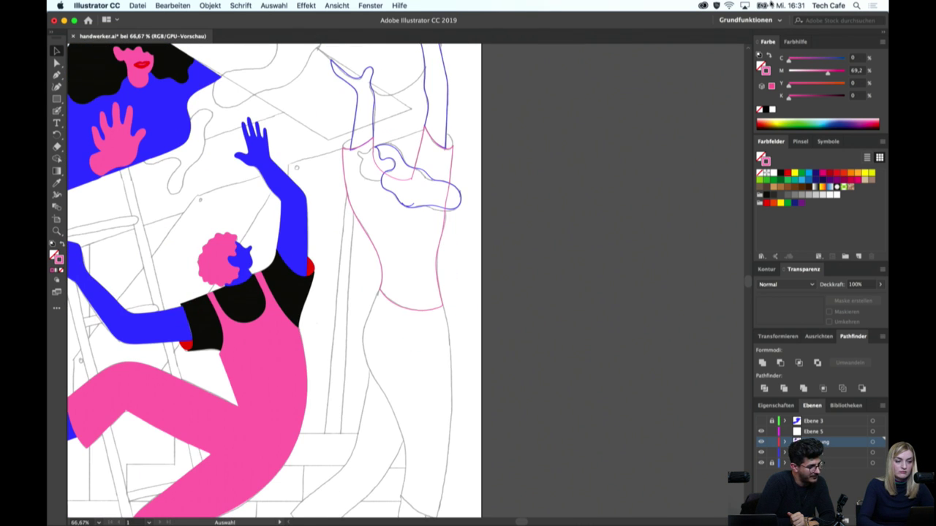
{"action": "left_click_drag", "start_coordinate": [382, 261], "coordinate": [502, 293]}
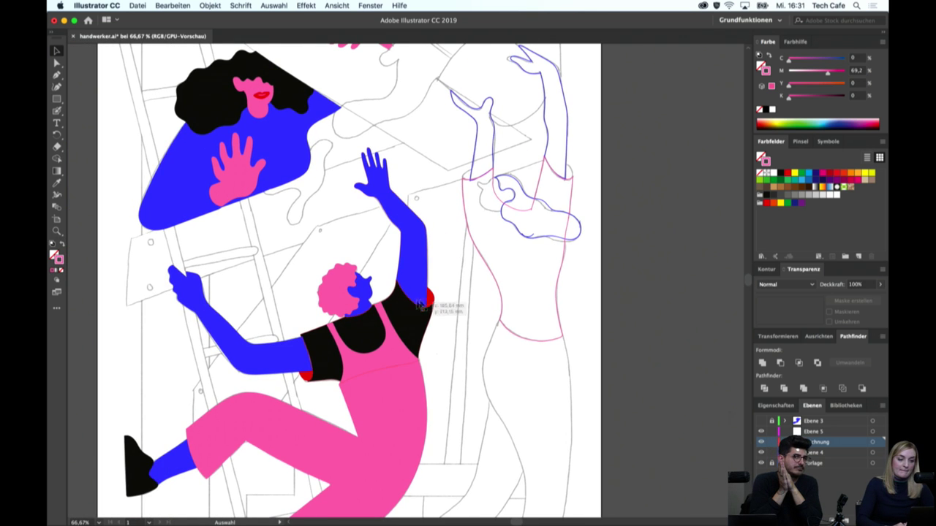
{"action": "left_click", "coordinate": [429, 297]}
{"action": "key", "text": "super+plus"}
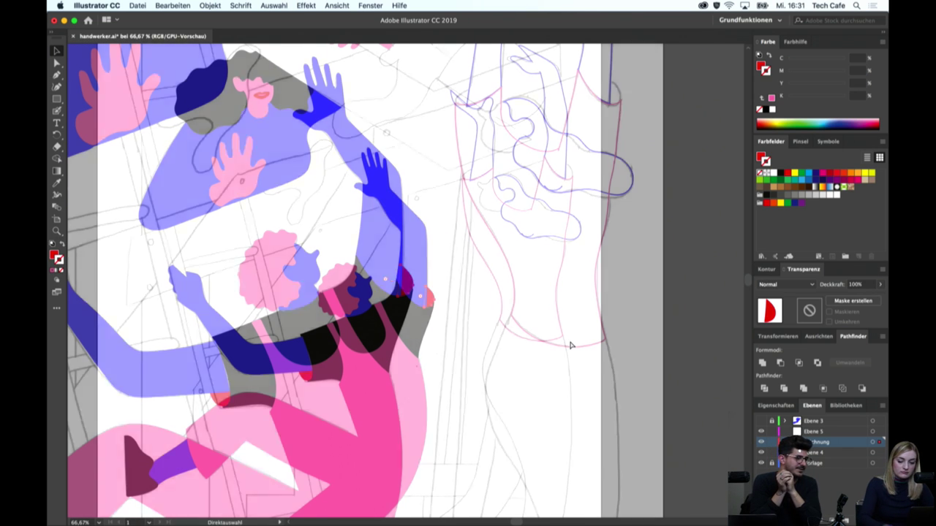
{"action": "left_click_drag", "start_coordinate": [568, 344], "coordinate": [528, 189]}
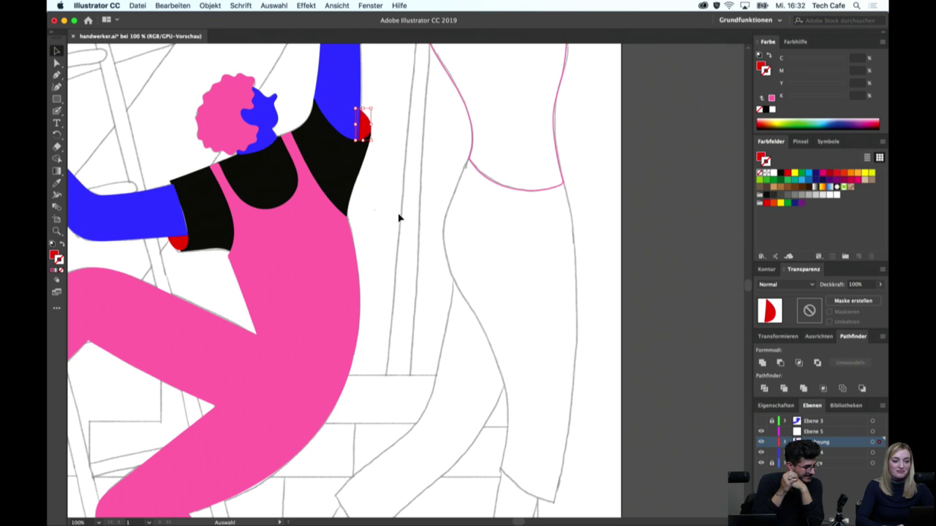
{"action": "left_click_drag", "start_coordinate": [399, 217], "coordinate": [503, 272]}
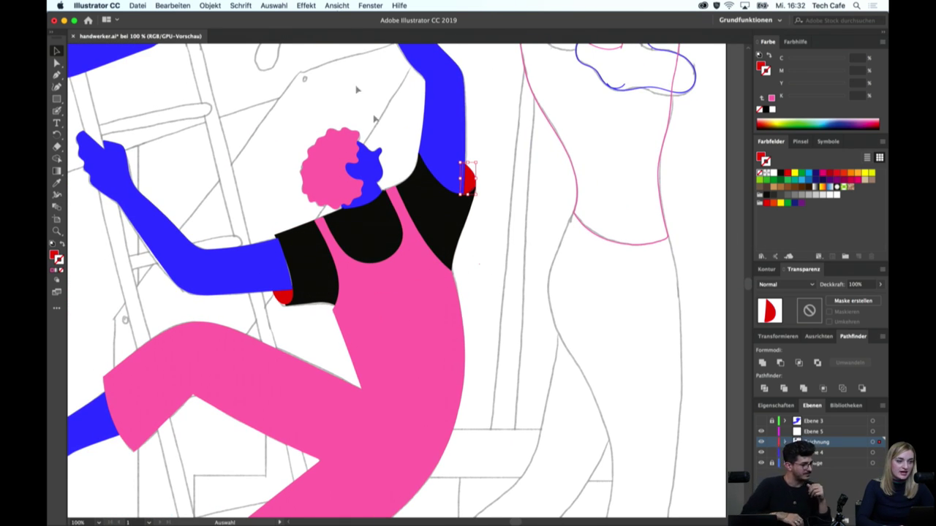
{"action": "key", "text": "super+minus"}
{"action": "key", "text": "super+minus"}
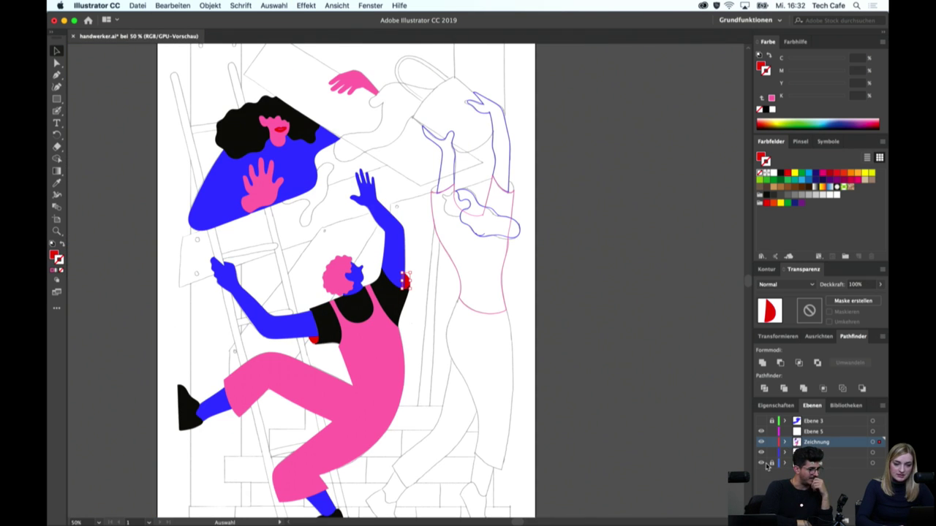
Hide the sketch layer and select all shapes sharing the hand's blue fill via Auswahl > Gleich > Flächenfarbe
{"action": "left_click", "coordinate": [760, 464]}
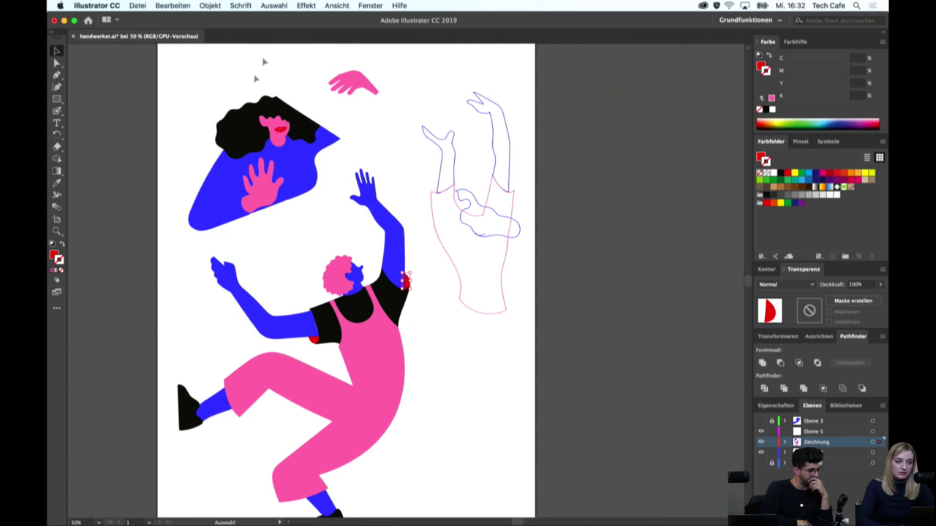
{"action": "left_click", "coordinate": [292, 150]}
{"action": "left_click", "coordinate": [337, 5]}
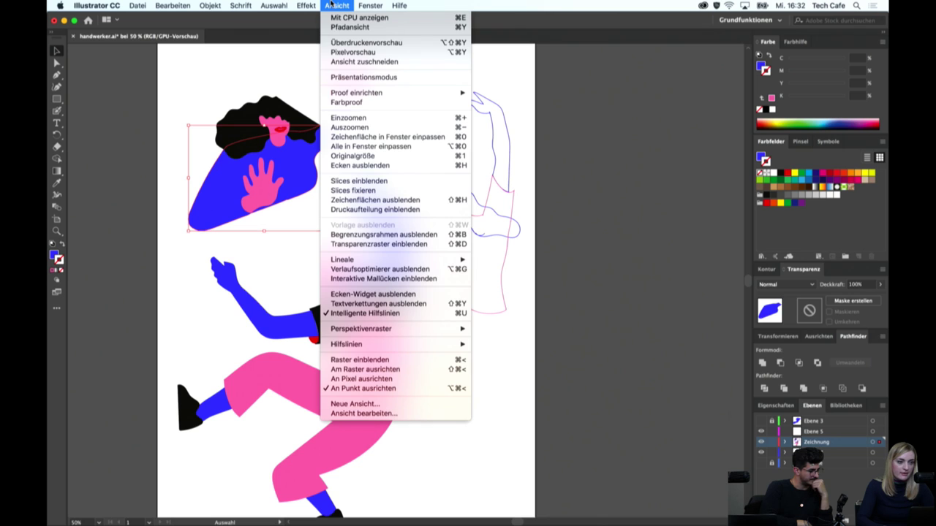
{"action": "mouse_move", "coordinate": [276, 106]}
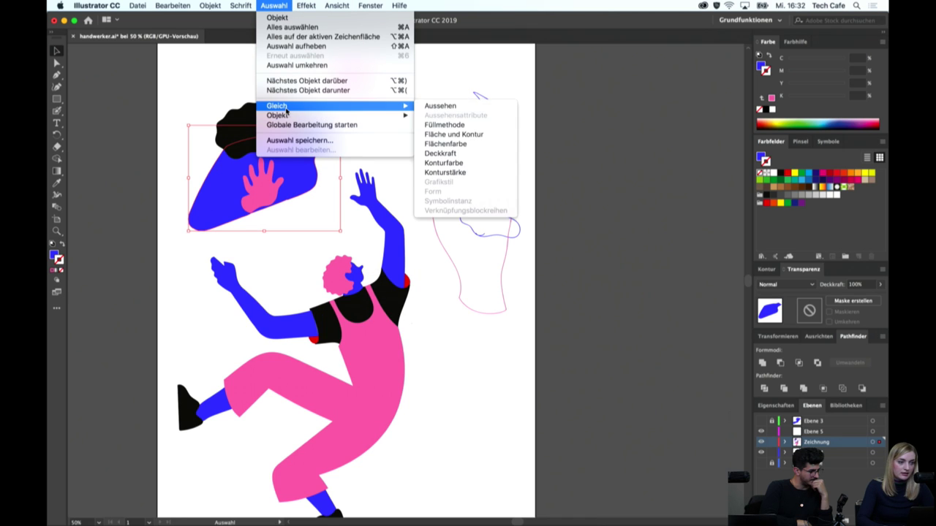
{"action": "left_click", "coordinate": [464, 146]}
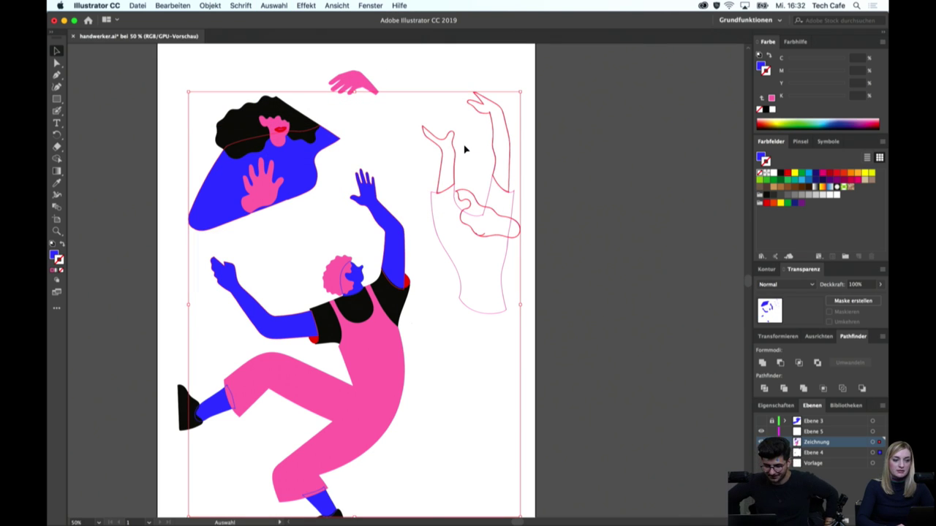
{"action": "left_click", "coordinate": [420, 280]}
Select every shape with the arm's blue fill, delete and restore them, then deselect
{"action": "left_click", "coordinate": [384, 228]}
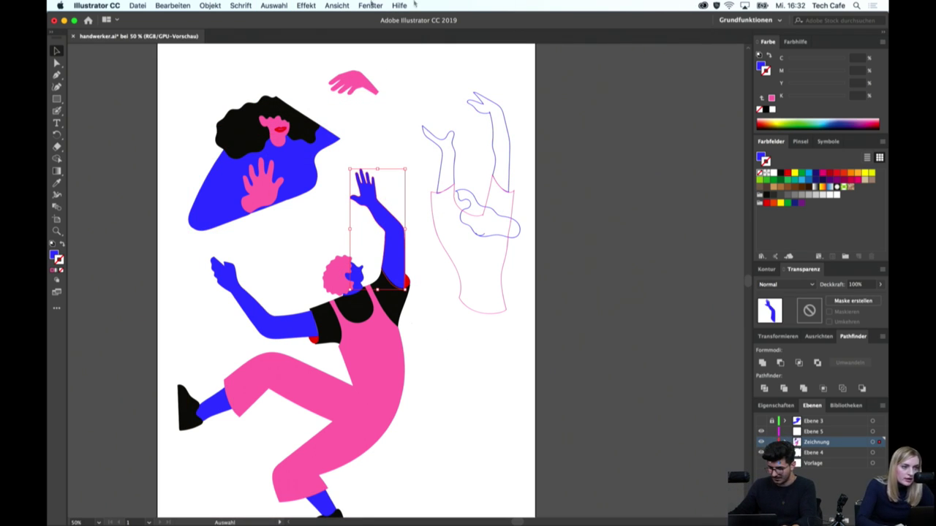
{"action": "left_click", "coordinate": [306, 5]}
{"action": "mouse_move", "coordinate": [277, 105]}
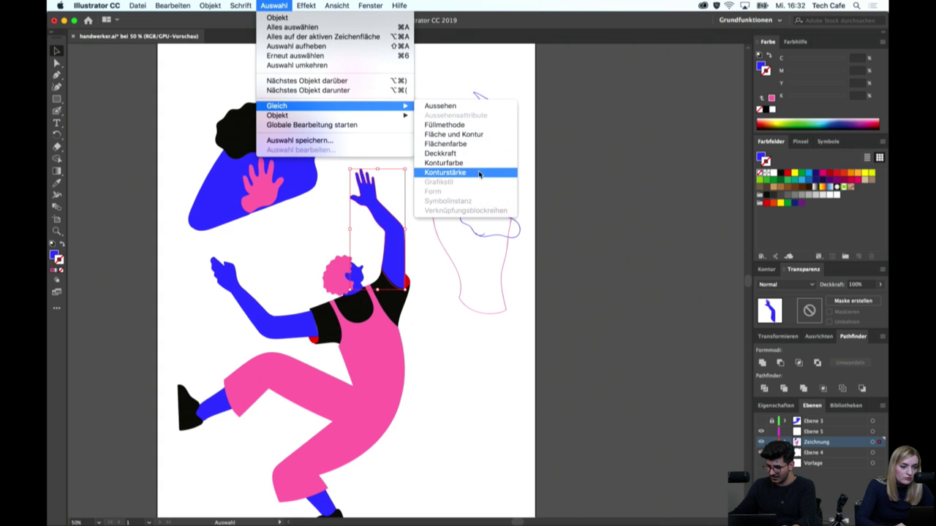
{"action": "left_click", "coordinate": [479, 144]}
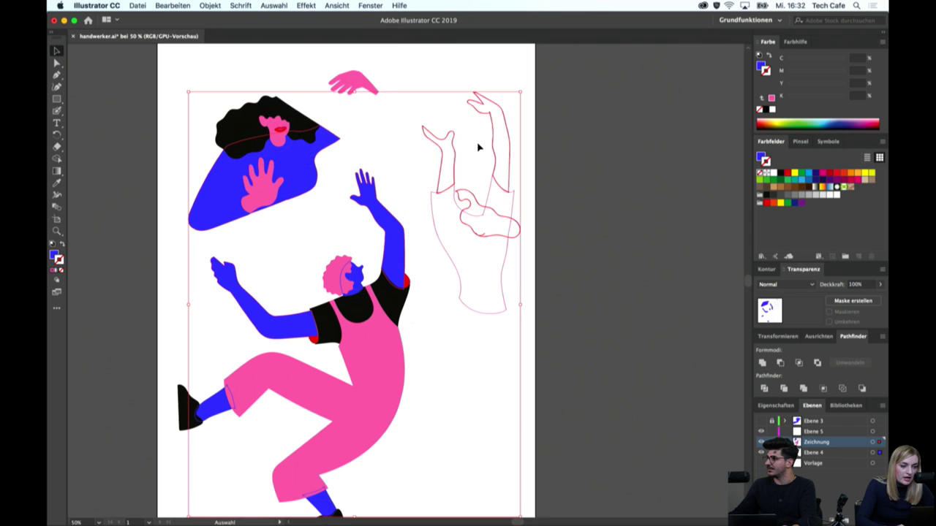
{"action": "key", "text": "Delete"}
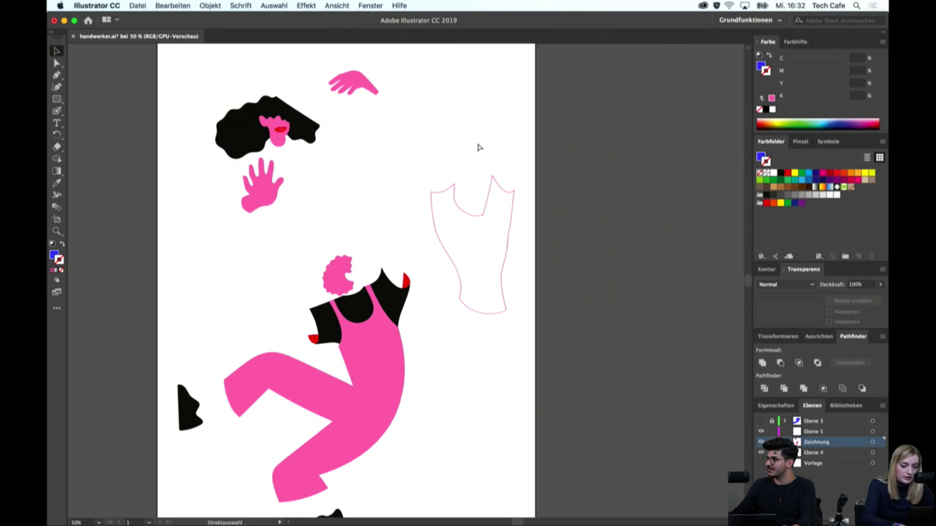
{"action": "key", "text": "ctrl+z"}
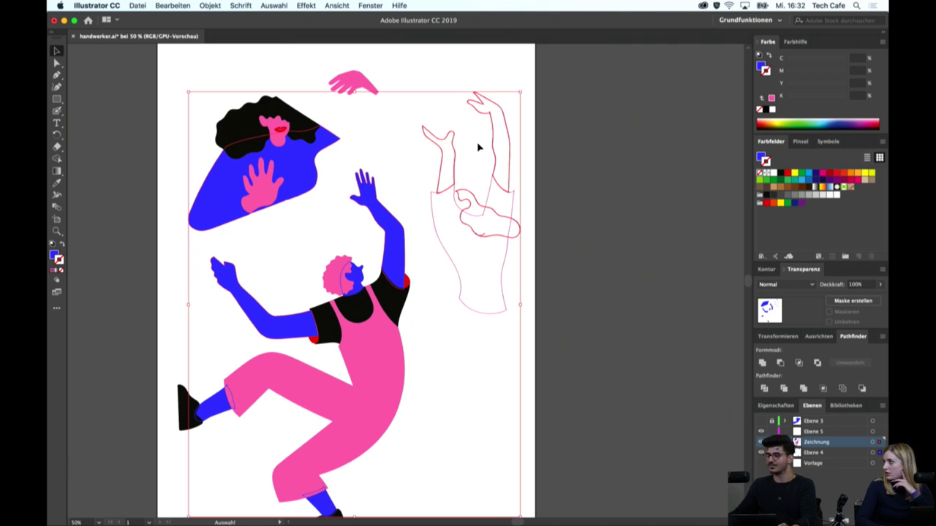
{"action": "left_click", "coordinate": [478, 339]}
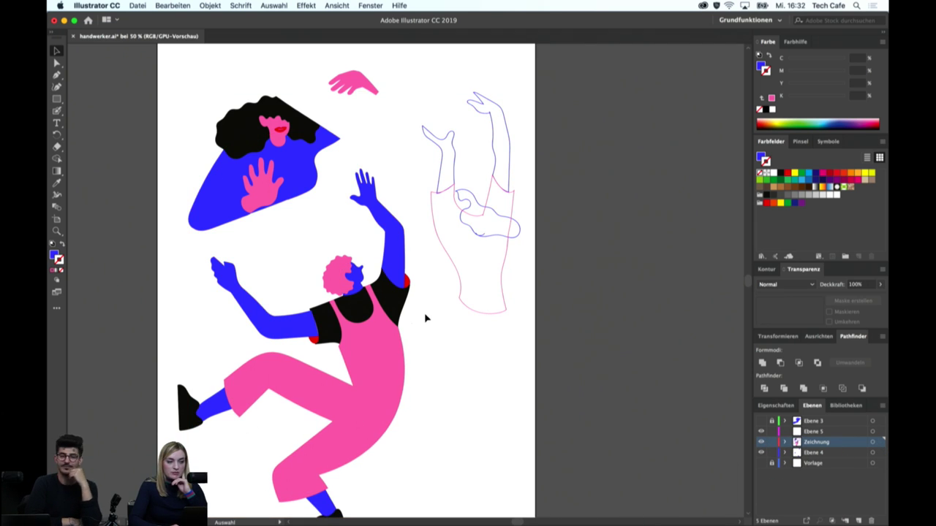
Zoom in close on the standing figure's torso
{"action": "key", "text": "ctrl+plus"}
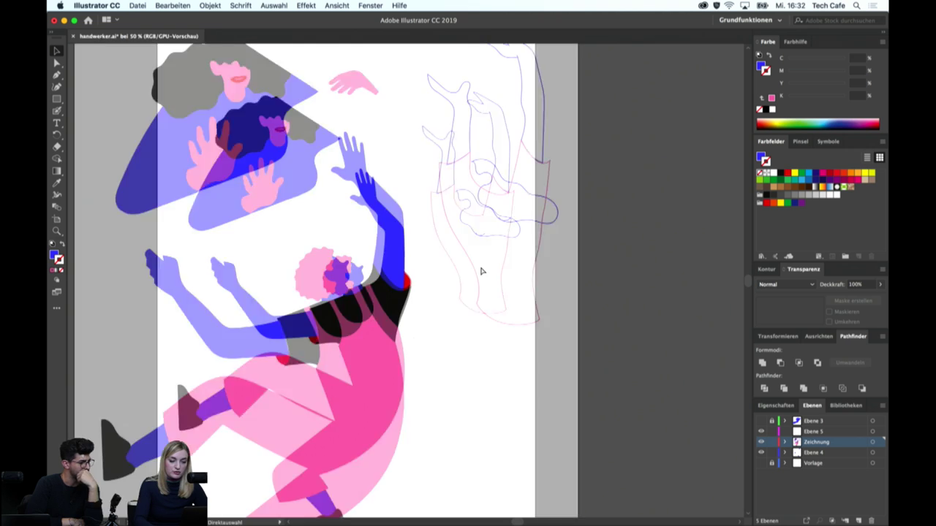
{"action": "scroll", "coordinate": [534, 241], "scroll_direction": "right", "scroll_amount": 5}
{"action": "scroll", "coordinate": [535, 241], "scroll_direction": "up", "scroll_amount": 1}
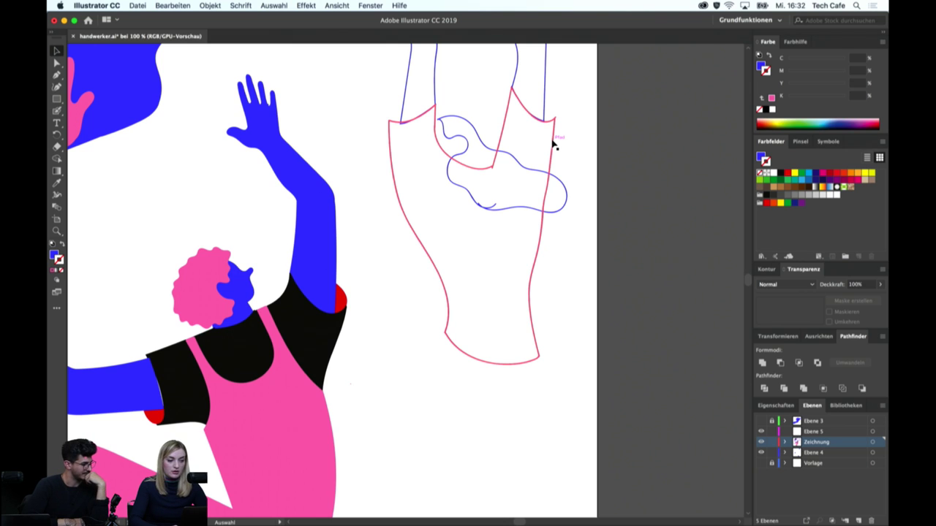
{"action": "key", "text": "ctrl+plus"}
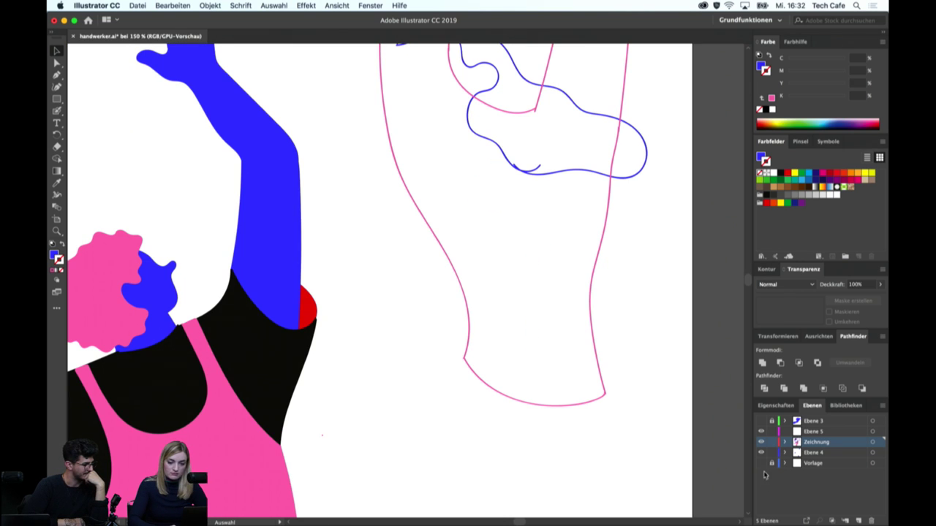
Show the sketch layer again and load the red colour into the Blob Brush
{"action": "left_click", "coordinate": [760, 464]}
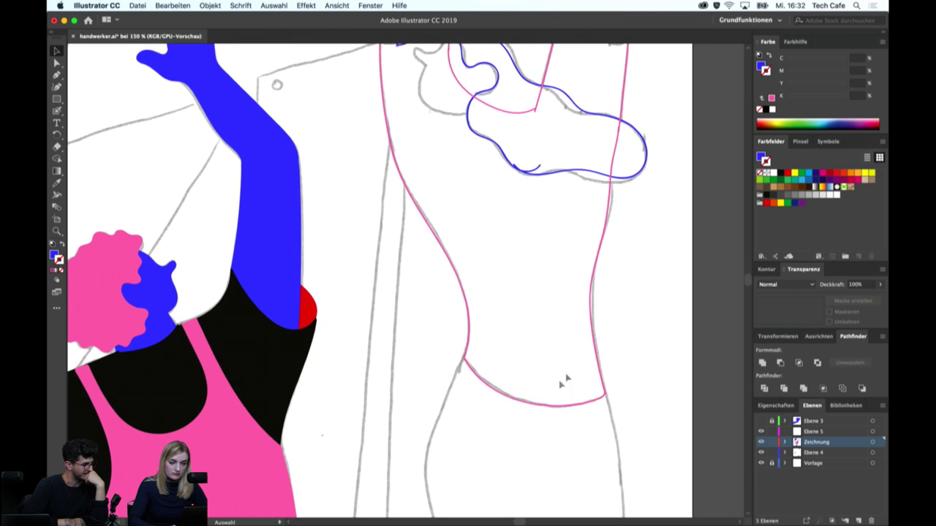
{"action": "left_click", "coordinate": [313, 306]}
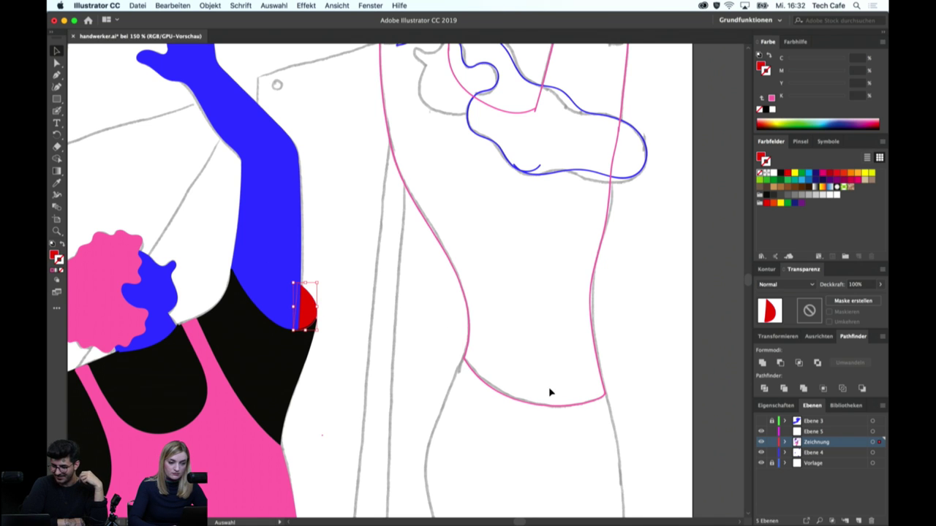
{"action": "scroll", "coordinate": [551, 393], "scroll_direction": "down", "scroll_amount": 3}
{"action": "scroll", "coordinate": [550, 393], "scroll_direction": "down", "scroll_amount": 3}
{"action": "scroll", "coordinate": [551, 393], "scroll_direction": "down", "scroll_amount": 2}
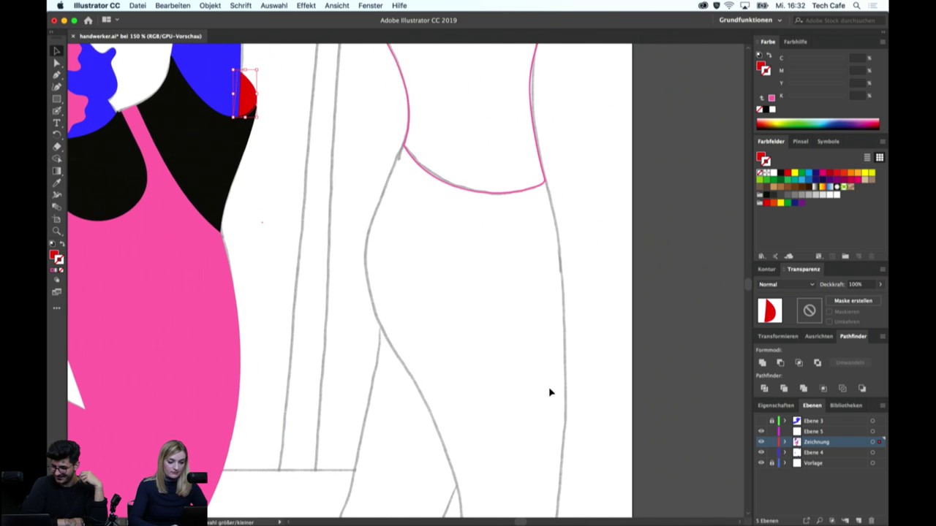
{"action": "key", "text": "shift+b"}
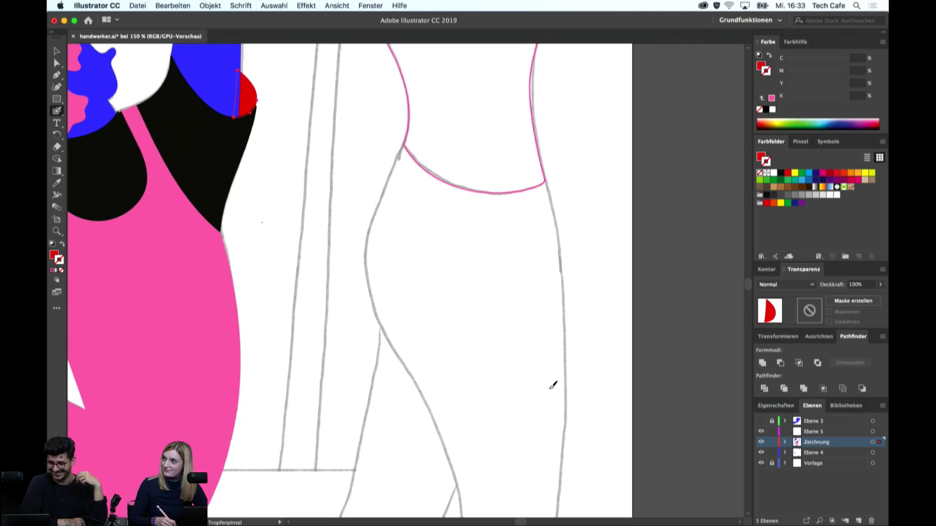
{"action": "scroll", "coordinate": [478, 150], "scroll_direction": "down", "scroll_amount": 3}
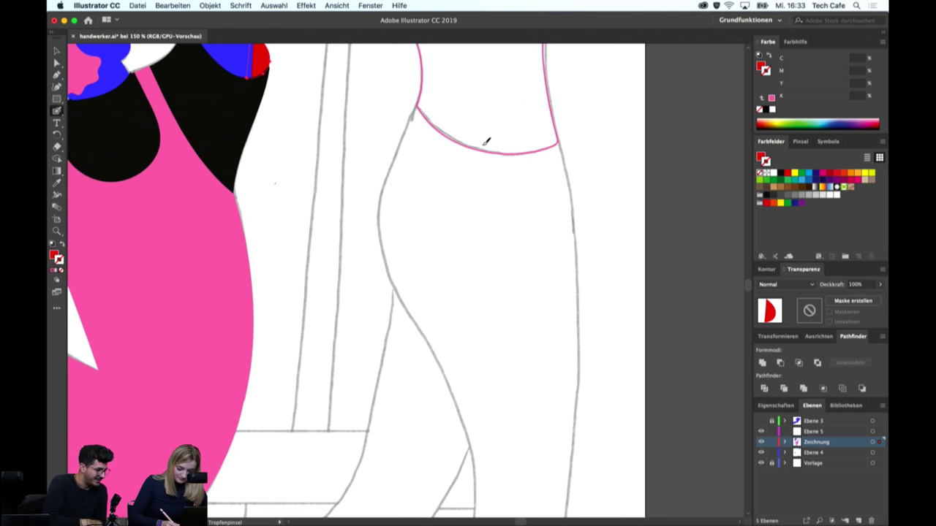
Paint red strokes down the left waist and leg contour
{"action": "left_click_drag", "start_coordinate": [417, 102], "coordinate": [399, 149]}
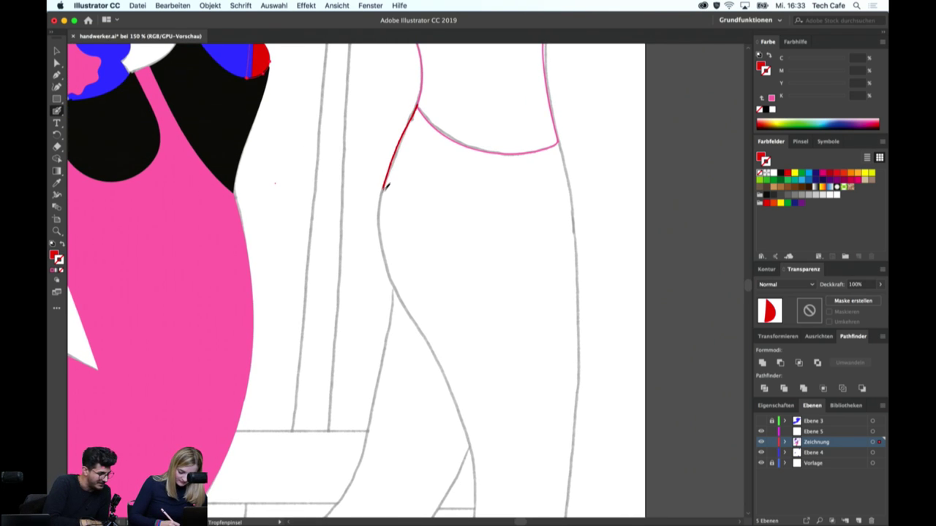
{"action": "mouse_move", "coordinate": [387, 187]}
{"action": "left_mouse_down"}
{"action": "mouse_move", "coordinate": [390, 267]}
{"action": "mouse_move", "coordinate": [453, 387]}
{"action": "mouse_move", "coordinate": [468, 442]}
{"action": "mouse_move", "coordinate": [433, 256]}
{"action": "left_mouse_up"}
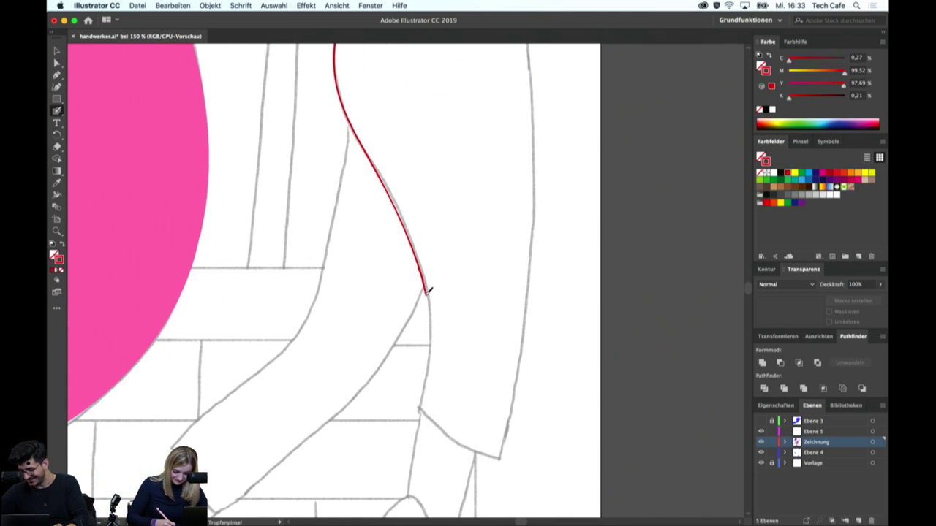
{"action": "key", "text": "v"}
{"action": "left_click_drag", "start_coordinate": [426, 272], "coordinate": [426, 406]}
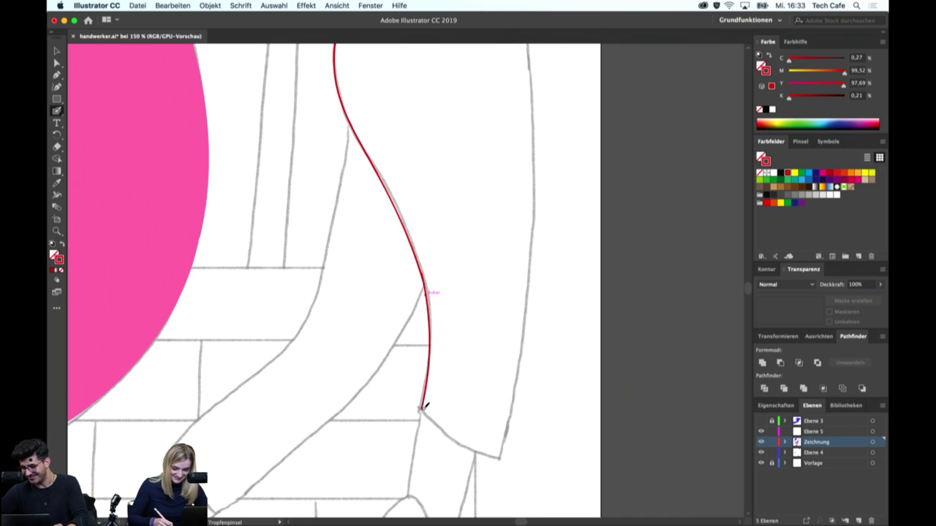
{"action": "scroll", "coordinate": [470, 309], "scroll_direction": "up", "scroll_amount": 5}
{"action": "scroll", "coordinate": [472, 307], "scroll_direction": "up", "scroll_amount": 1}
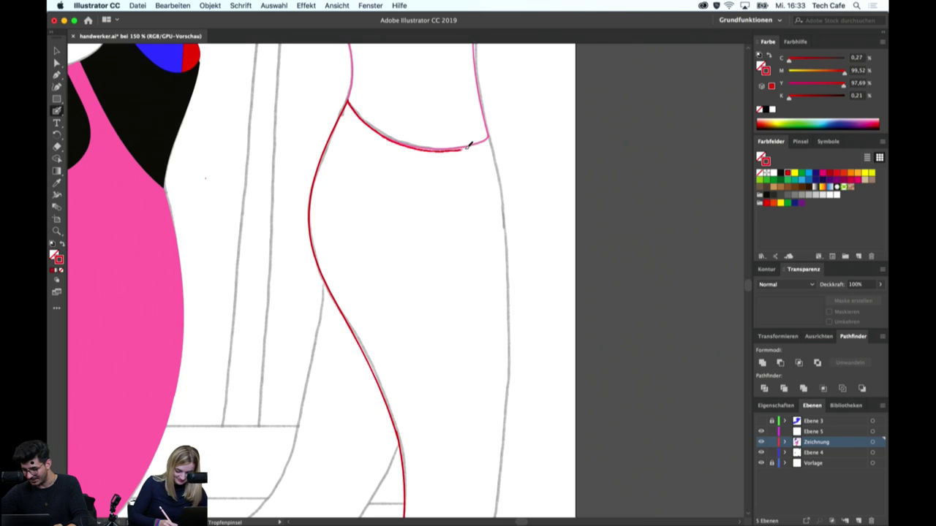
Trace the waistband curve, the trouser leg's right edge and the cuff in red
{"action": "left_click_drag", "start_coordinate": [469, 145], "coordinate": [473, 143]}
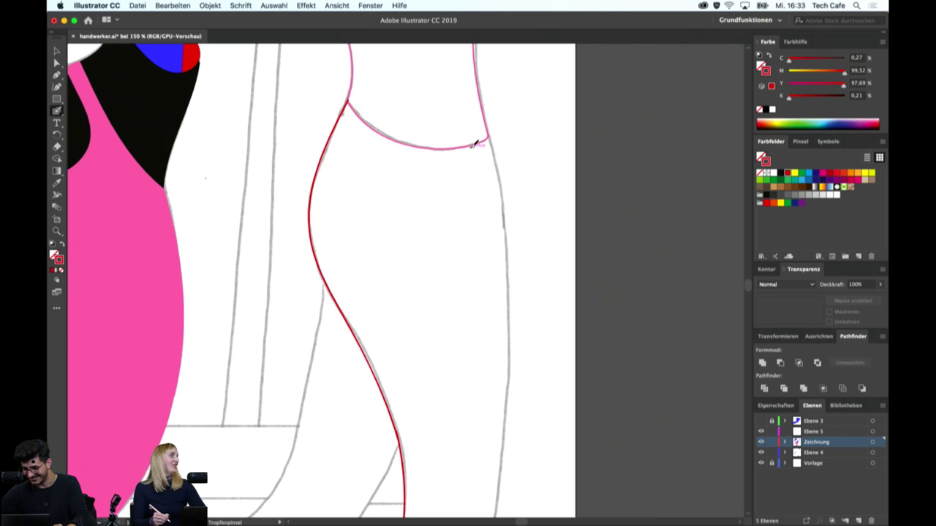
{"action": "key", "text": "space"}
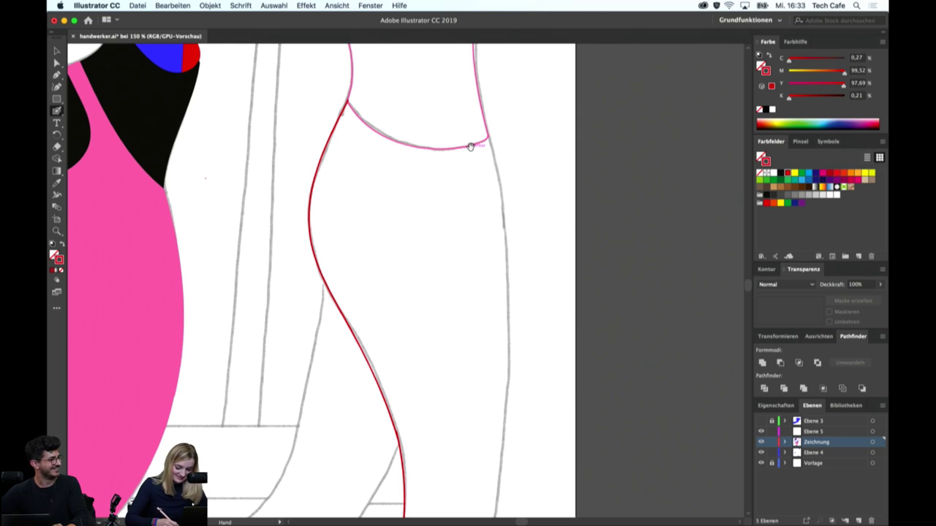
{"action": "left_click_drag", "start_coordinate": [470, 147], "coordinate": [408, 182]}
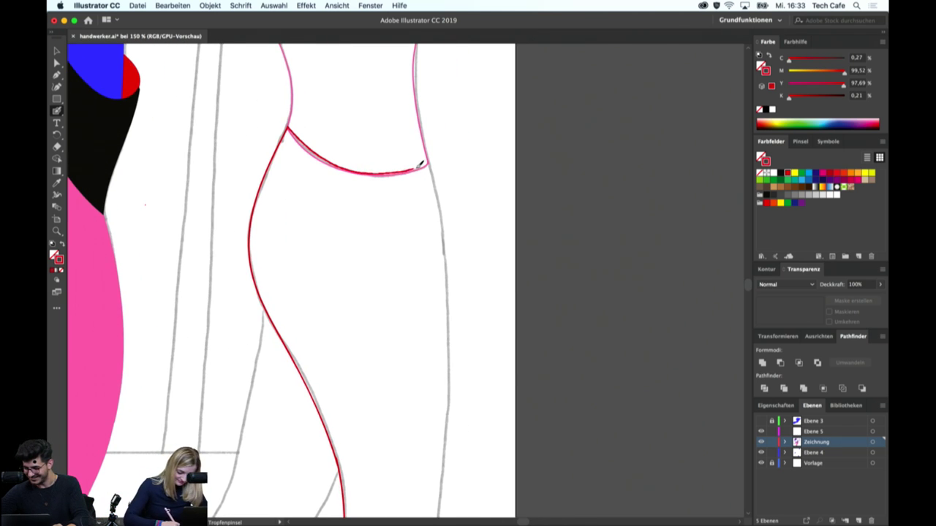
{"action": "scroll", "coordinate": [446, 139], "scroll_direction": "down", "scroll_amount": 5}
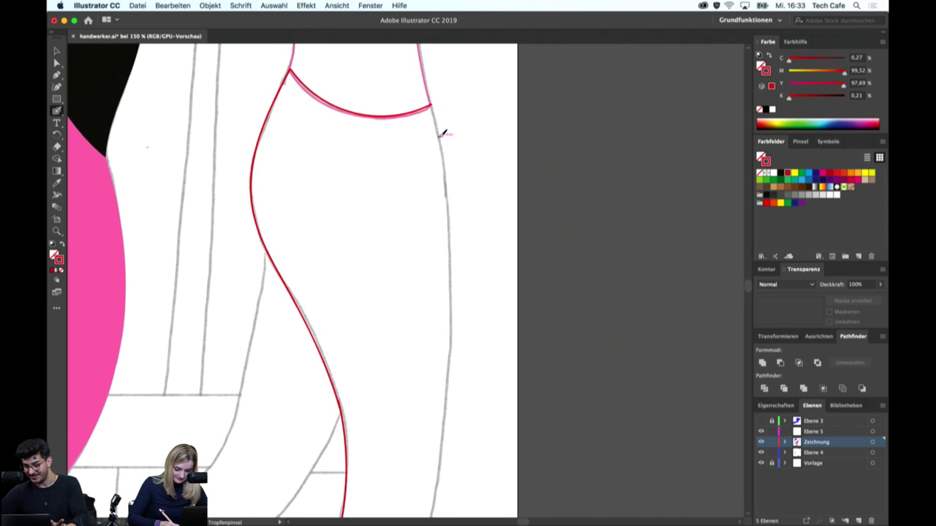
{"action": "mouse_move", "coordinate": [448, 171]}
{"action": "left_mouse_down"}
{"action": "mouse_move", "coordinate": [451, 385]}
{"action": "mouse_move", "coordinate": [441, 202]}
{"action": "mouse_move", "coordinate": [424, 320]}
{"action": "left_mouse_up"}
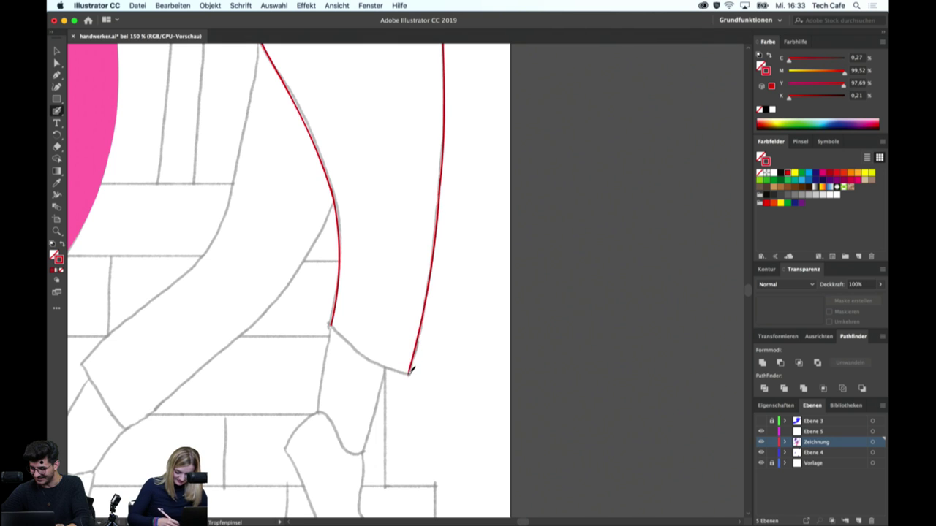
{"action": "left_click_drag", "start_coordinate": [363, 292], "coordinate": [338, 226]}
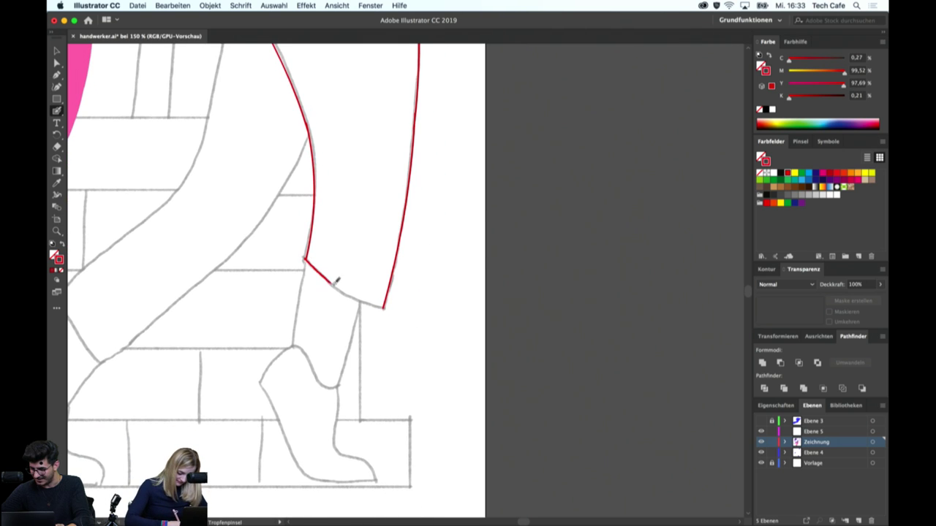
{"action": "key", "text": "ctrl+z"}
{"action": "left_click_drag", "start_coordinate": [305, 259], "coordinate": [361, 293]}
{"action": "scroll", "coordinate": [455, 167], "scroll_direction": "left", "scroll_amount": 3}
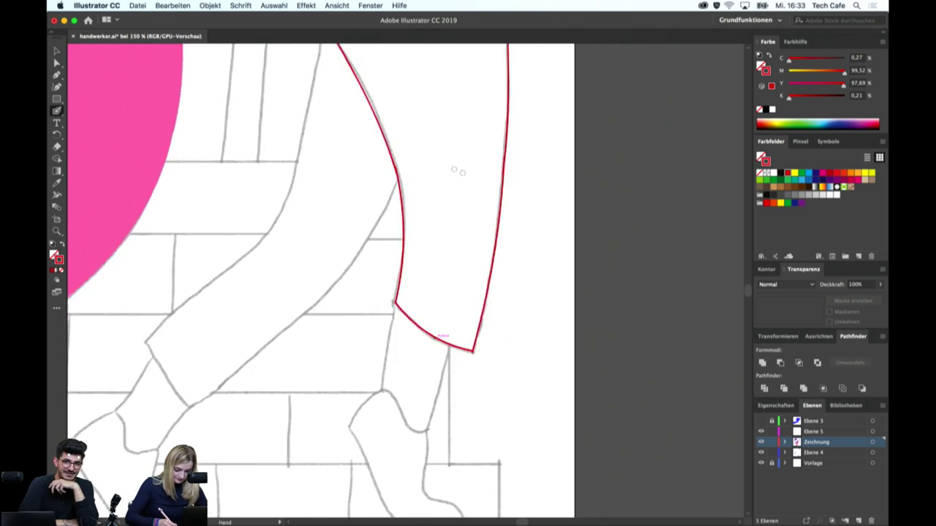
{"action": "scroll", "coordinate": [458, 266], "scroll_direction": "up", "scroll_amount": 4}
Load the pink shape's colour into the Blob Brush
{"action": "key", "text": "v"}
{"action": "left_click", "coordinate": [158, 214]}
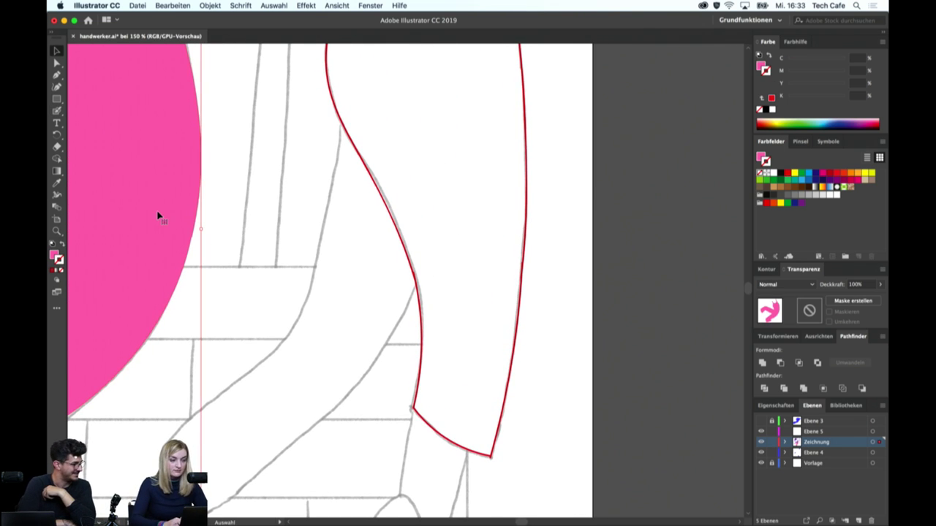
{"action": "key", "text": "shift+b"}
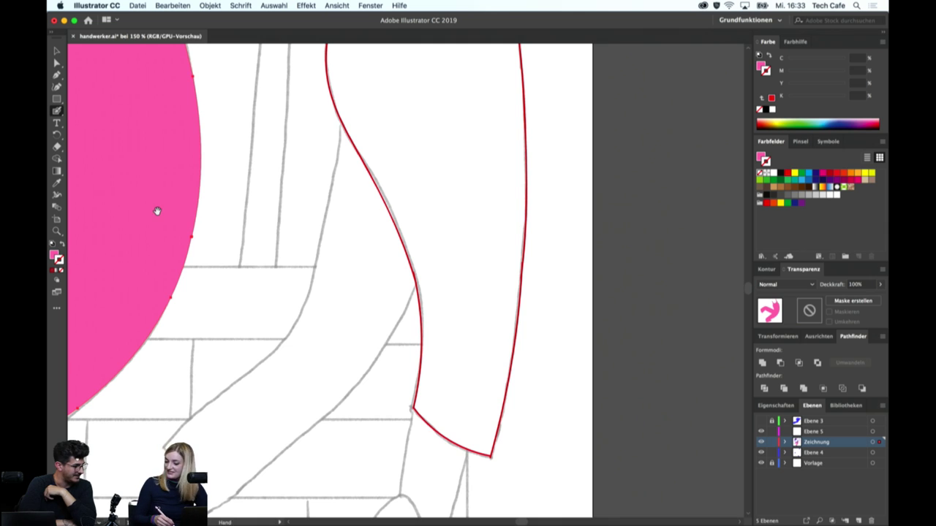
{"action": "scroll", "coordinate": [402, 154], "scroll_direction": "down", "scroll_amount": 3}
{"action": "scroll", "coordinate": [401, 154], "scroll_direction": "left", "scroll_amount": 3}
{"action": "left_click_drag", "start_coordinate": [437, 76], "coordinate": [438, 105]}
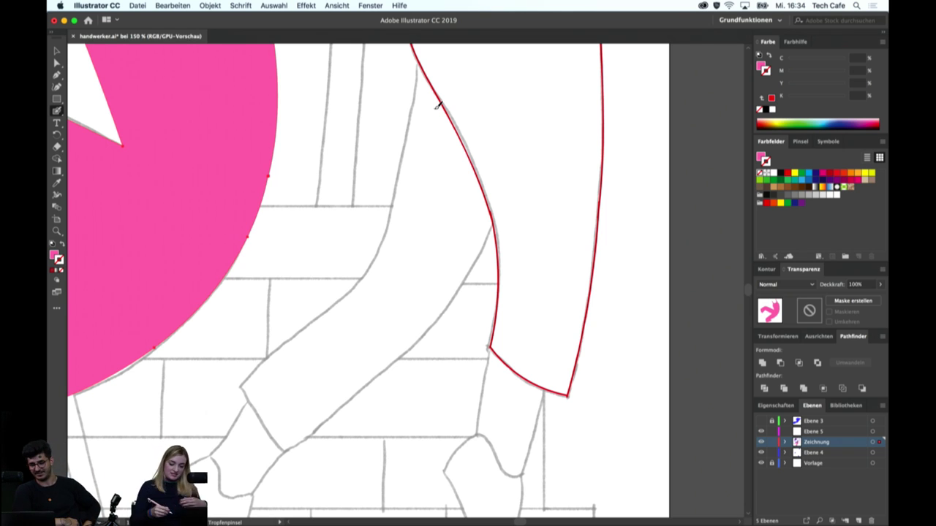
Trace the rear trouser leg in pink down to the hem
{"action": "scroll", "coordinate": [453, 110], "scroll_direction": "up", "scroll_amount": 2}
{"action": "scroll", "coordinate": [453, 109], "scroll_direction": "left", "scroll_amount": 2}
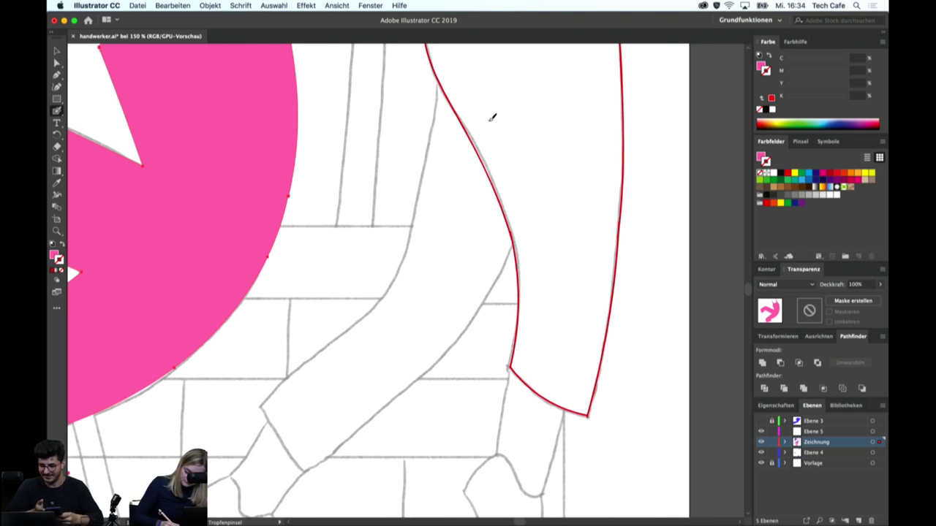
{"action": "left_click_drag", "start_coordinate": [439, 76], "coordinate": [435, 114]}
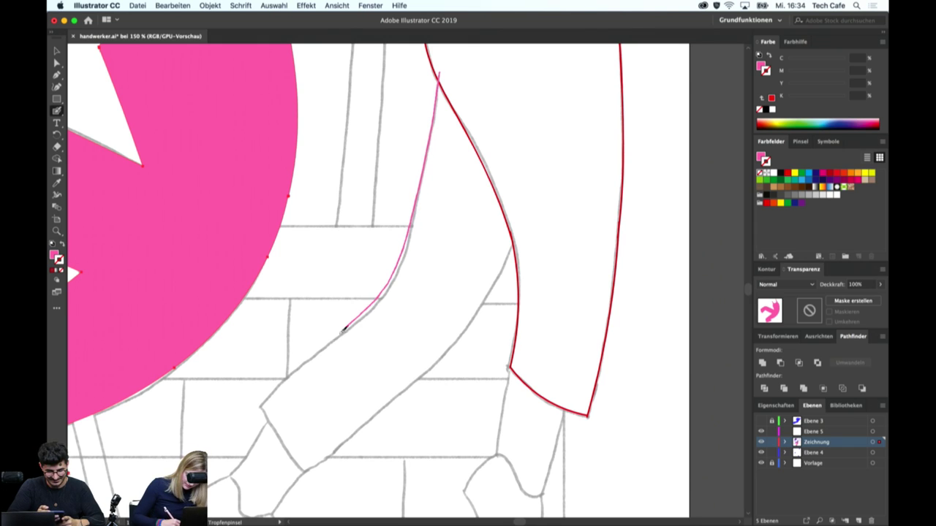
{"action": "left_click_drag", "start_coordinate": [272, 391], "coordinate": [262, 402]}
{"action": "scroll", "coordinate": [473, 247], "scroll_direction": "down", "scroll_amount": 5}
{"action": "scroll", "coordinate": [474, 247], "scroll_direction": "left", "scroll_amount": 2}
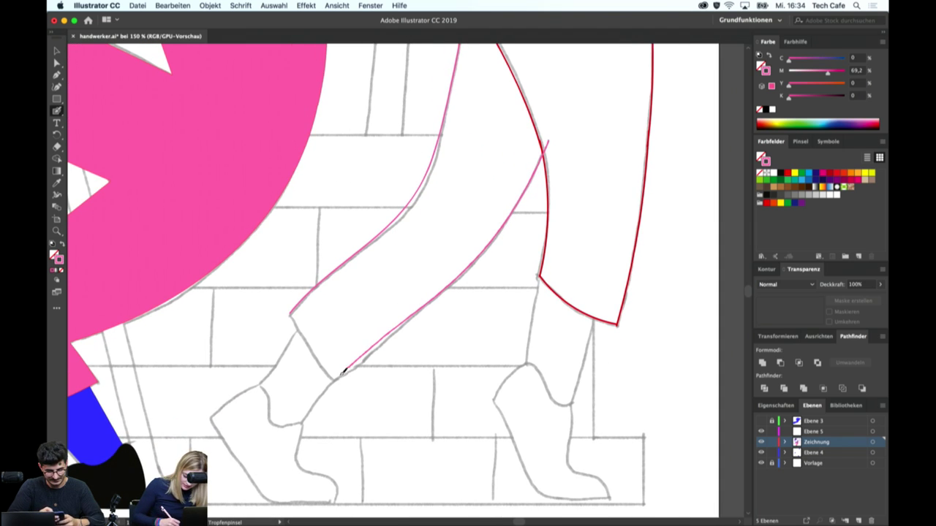
{"action": "scroll", "coordinate": [334, 286], "scroll_direction": "down", "scroll_amount": 3}
{"action": "scroll", "coordinate": [334, 286], "scroll_direction": "right", "scroll_amount": 1}
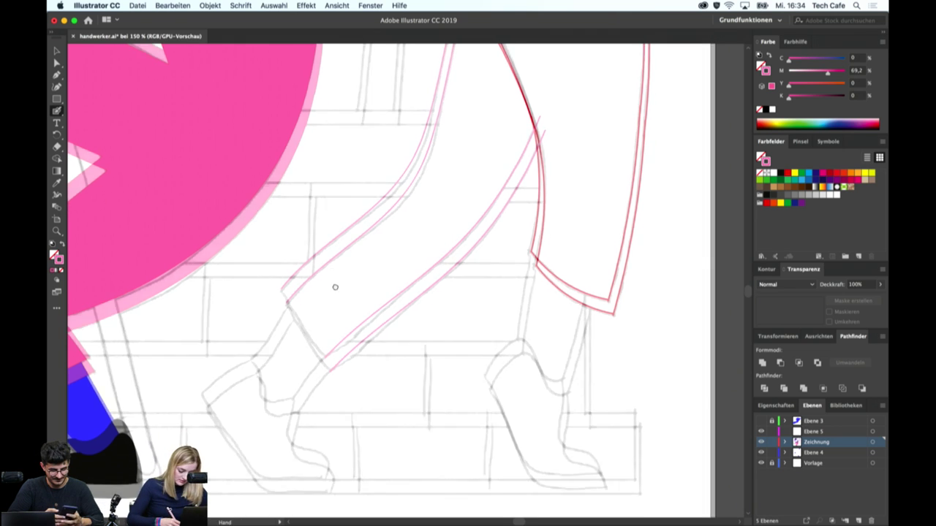
{"action": "left_click_drag", "start_coordinate": [266, 234], "coordinate": [279, 249]}
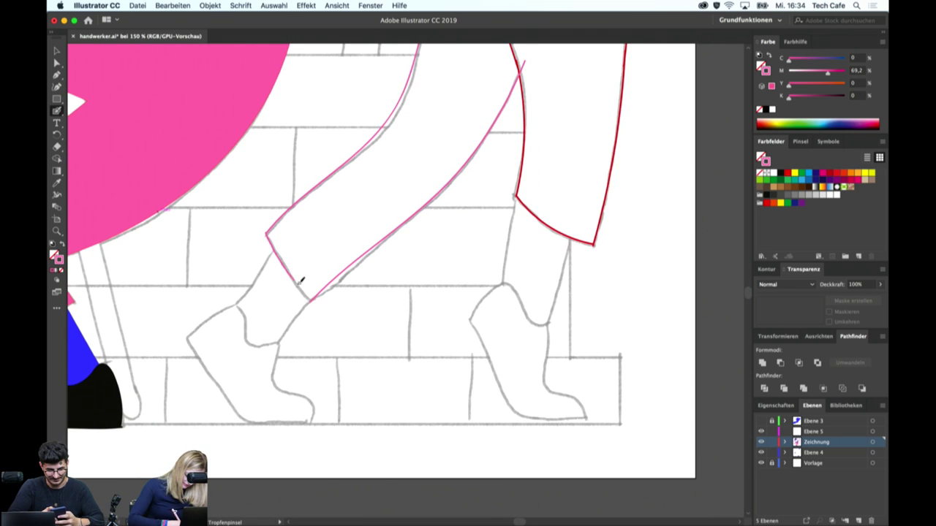
{"action": "scroll", "coordinate": [490, 150], "scroll_direction": "down", "scroll_amount": 1}
{"action": "scroll", "coordinate": [490, 150], "scroll_direction": "right", "scroll_amount": 2}
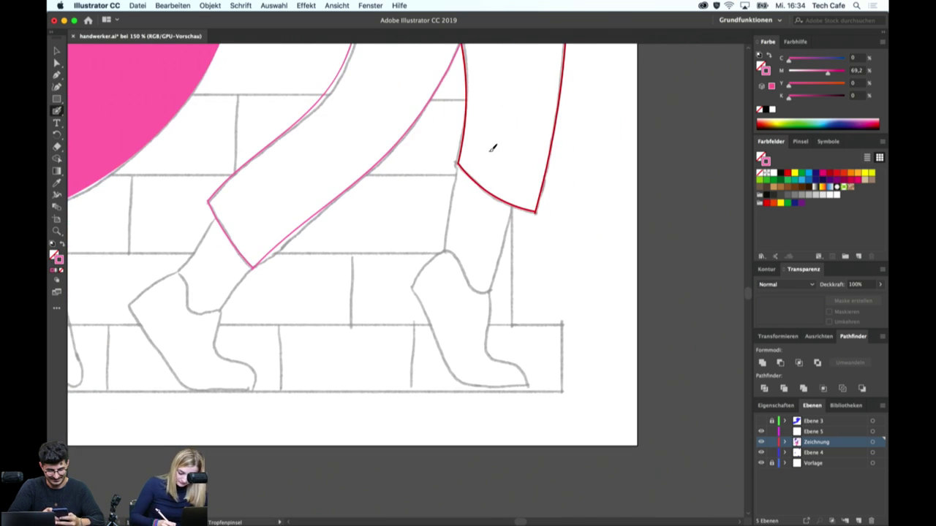
Trace the front shin, back of the leg, cuff bottom edge and heel in pink
{"action": "left_click_drag", "start_coordinate": [459, 164], "coordinate": [448, 249]}
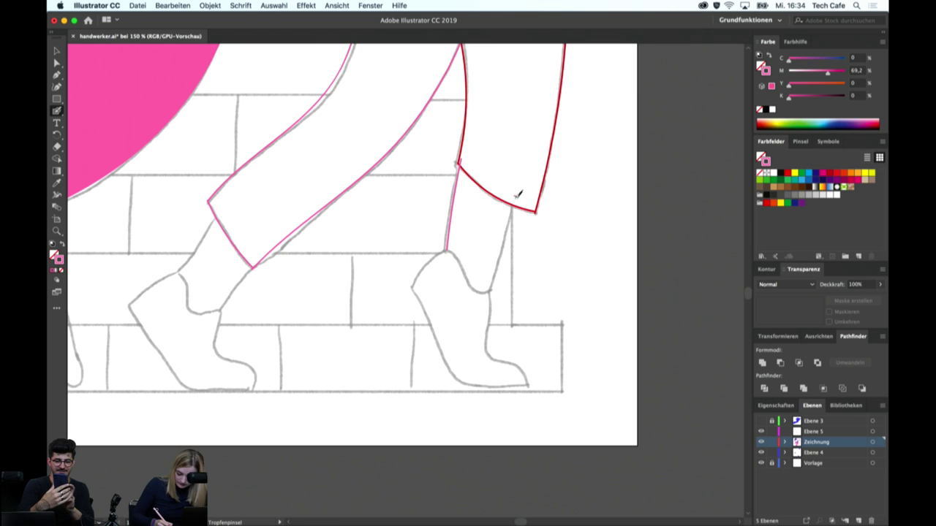
{"action": "left_click_drag", "start_coordinate": [514, 196], "coordinate": [490, 291]}
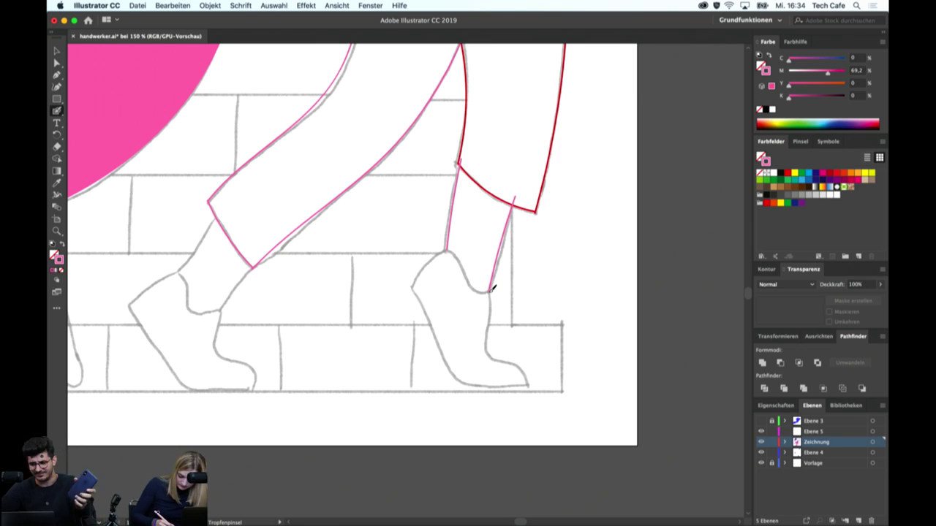
{"action": "left_click_drag", "start_coordinate": [457, 162], "coordinate": [517, 198]}
{"action": "left_click_drag", "start_coordinate": [446, 250], "coordinate": [485, 290]}
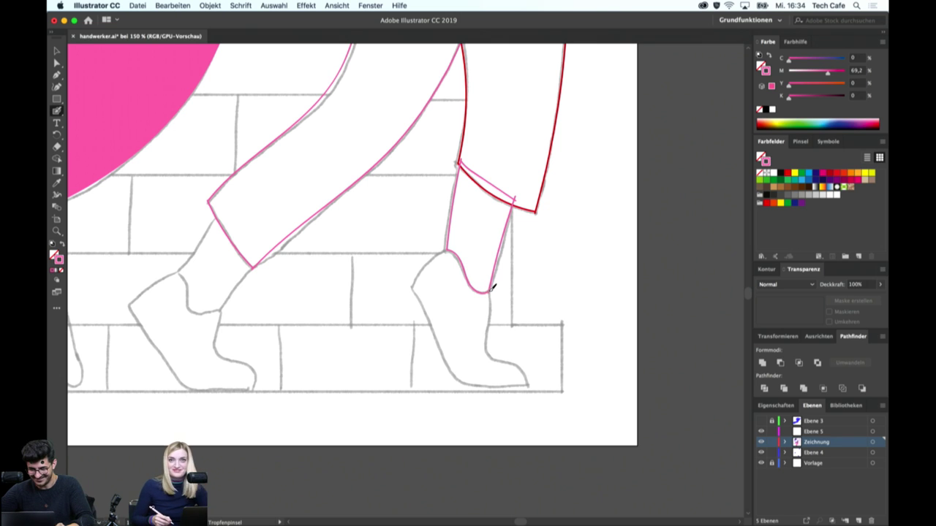
Load red from the trouser leg and trace the back shin and ankle around the heel
{"action": "key", "text": "v"}
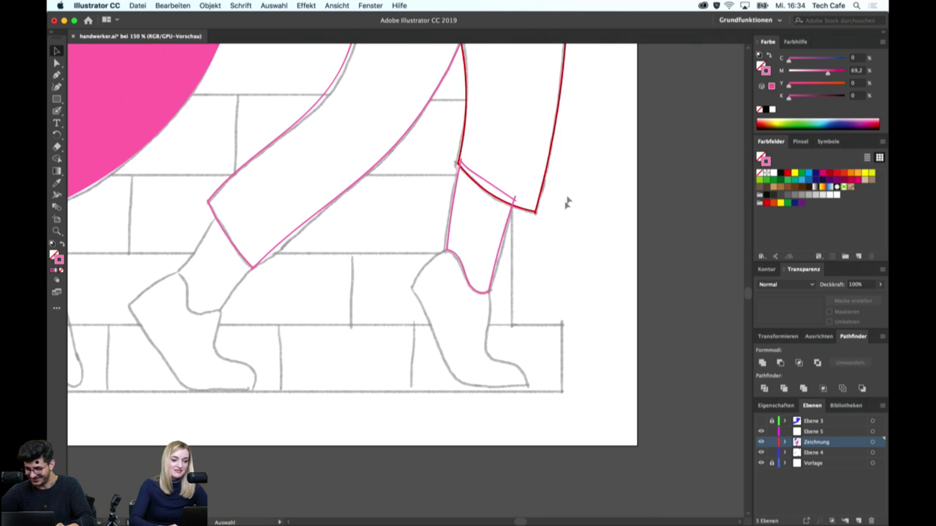
{"action": "left_click", "coordinate": [538, 198]}
{"action": "key", "text": "shift+b"}
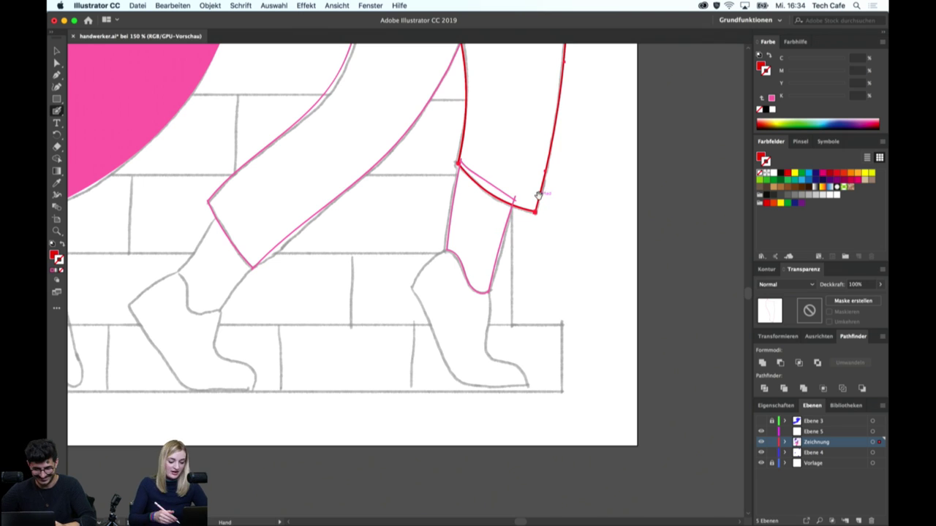
{"action": "left_click_drag", "start_coordinate": [539, 195], "coordinate": [644, 130]}
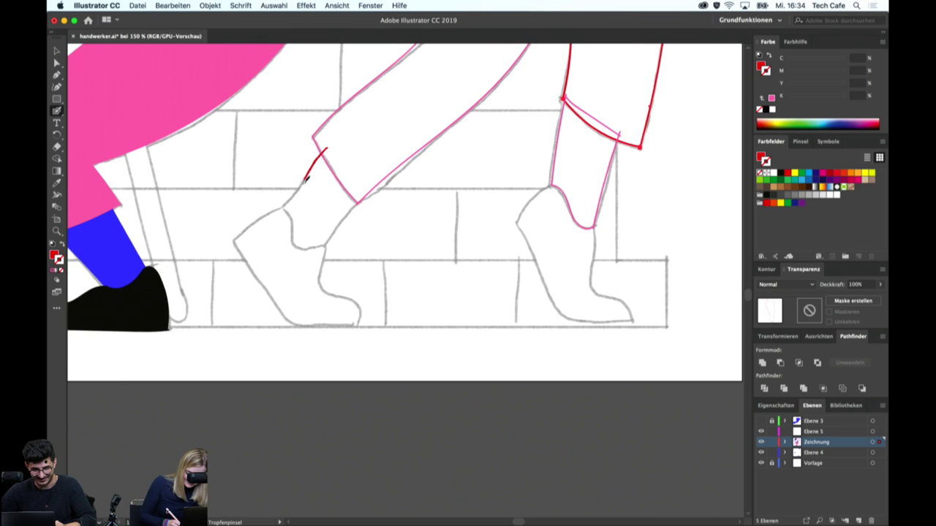
{"action": "key", "text": "ctrl+shift+a"}
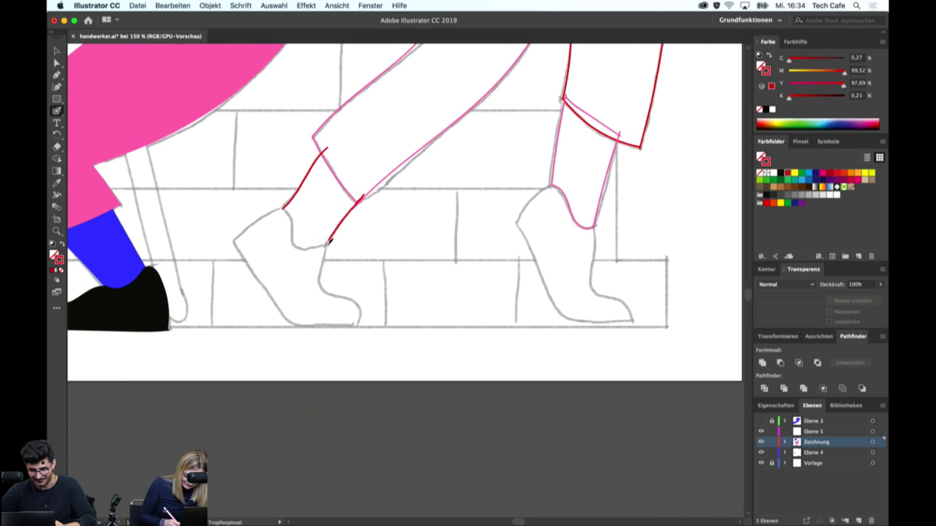
{"action": "left_click_drag", "start_coordinate": [327, 148], "coordinate": [348, 169]}
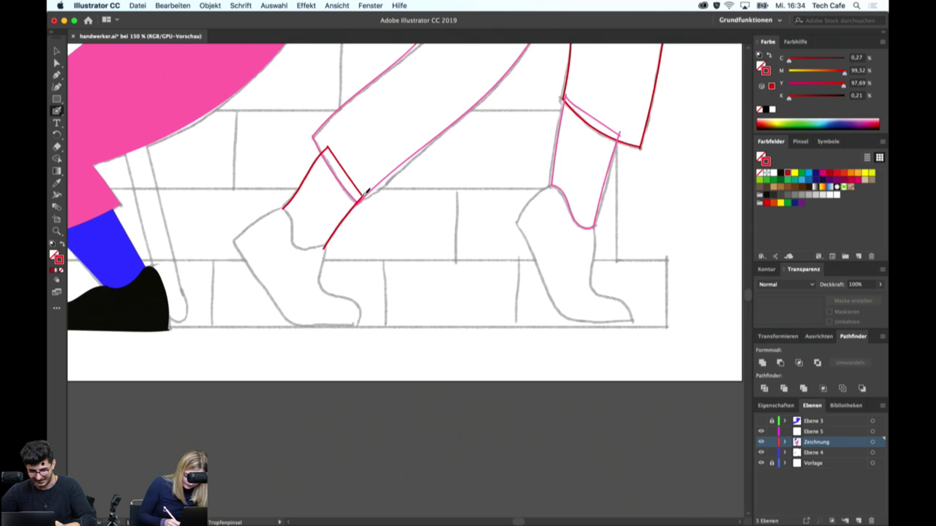
{"action": "left_click_drag", "start_coordinate": [295, 237], "coordinate": [326, 246]}
Reload pink from the lower leg into the Blob Brush, pan to the back foot and deselect
{"action": "key", "text": "v"}
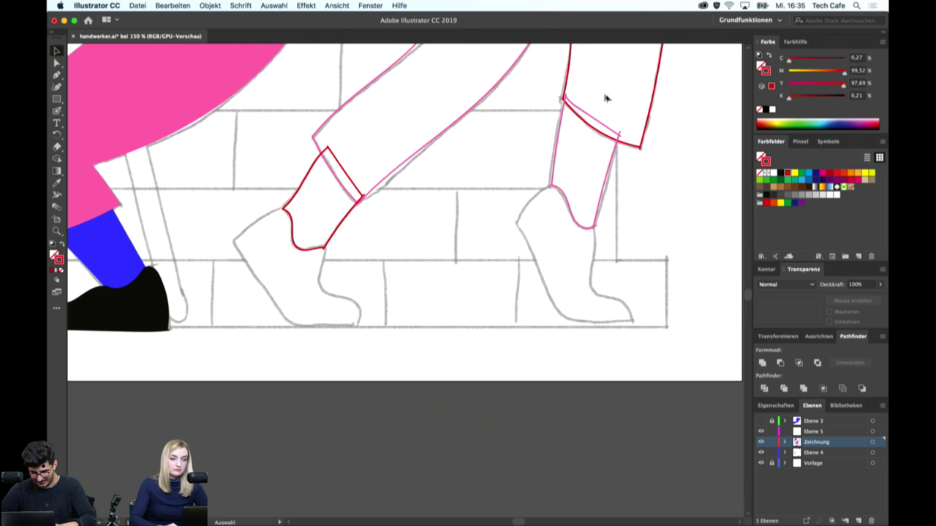
{"action": "left_click", "coordinate": [614, 161]}
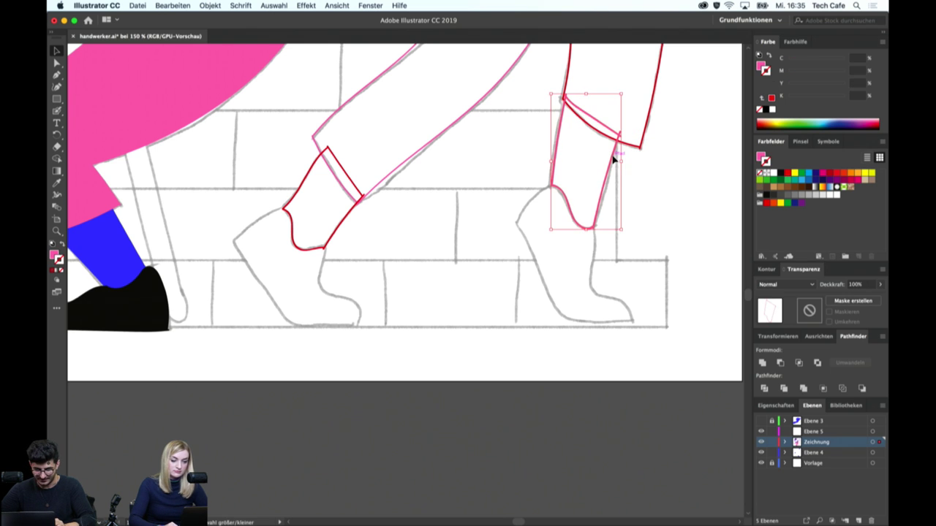
{"action": "key", "text": "b"}
{"action": "left_click_drag", "start_coordinate": [337, 265], "coordinate": [394, 183]}
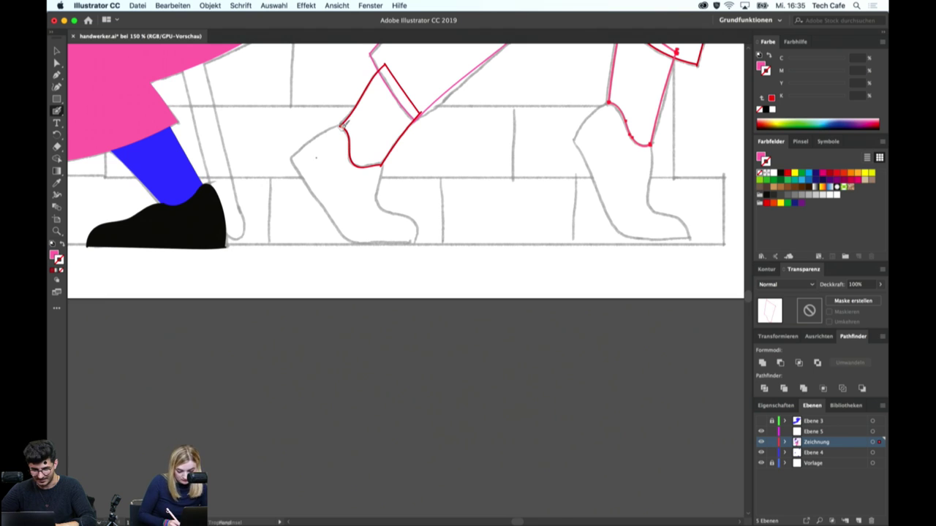
{"action": "key", "text": "super+shift+a"}
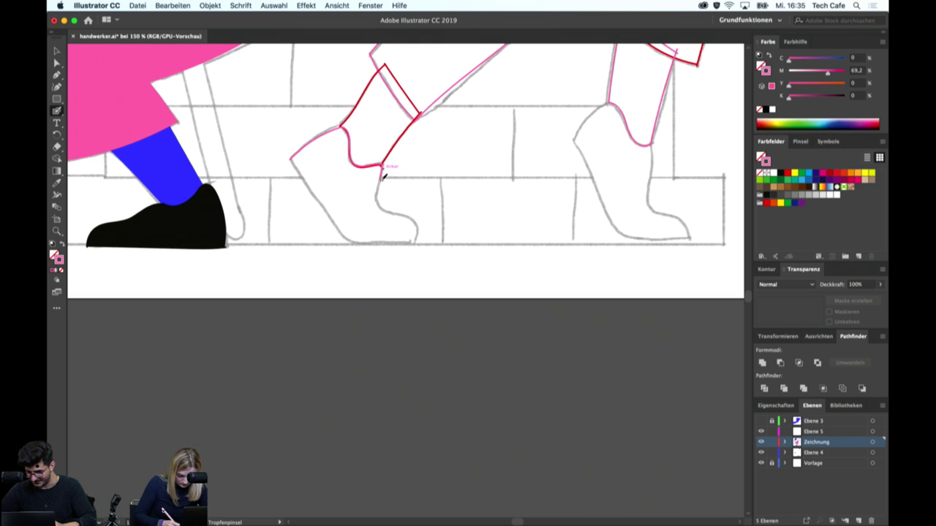
Finish the back foot's heel and toe outline in pink and reselect the red shoe outline
{"action": "mouse_move", "coordinate": [382, 174]}
{"action": "left_mouse_down"}
{"action": "mouse_move", "coordinate": [383, 203]}
{"action": "mouse_move", "coordinate": [417, 221]}
{"action": "mouse_move", "coordinate": [418, 237]}
{"action": "left_mouse_up"}
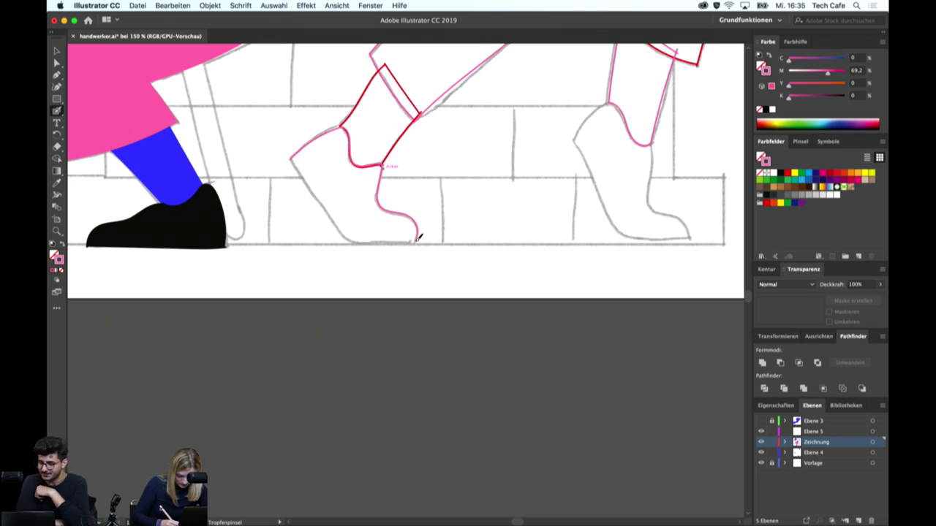
{"action": "left_click_drag", "start_coordinate": [291, 158], "coordinate": [358, 239]}
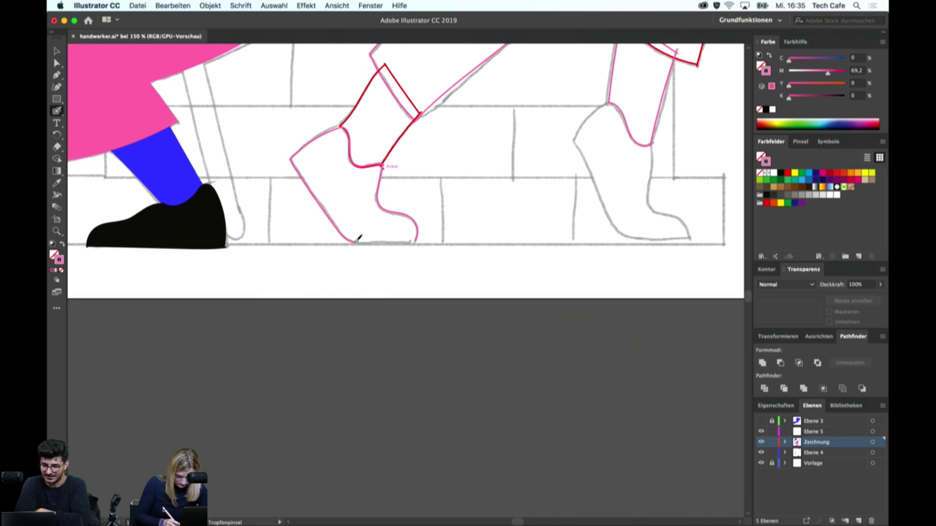
{"action": "left_click_drag", "start_coordinate": [419, 238], "coordinate": [342, 219]}
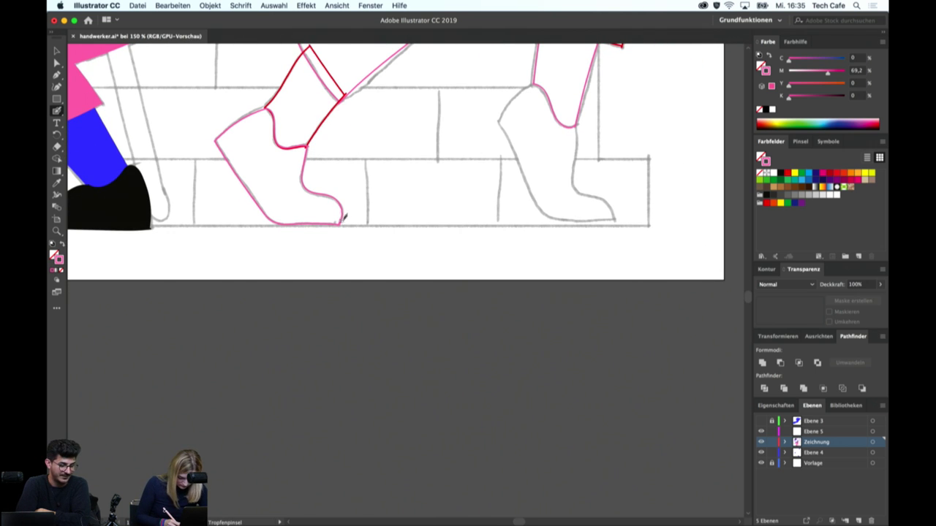
{"action": "left_click_drag", "start_coordinate": [591, 176], "coordinate": [547, 196]}
{"action": "key", "text": "v"}
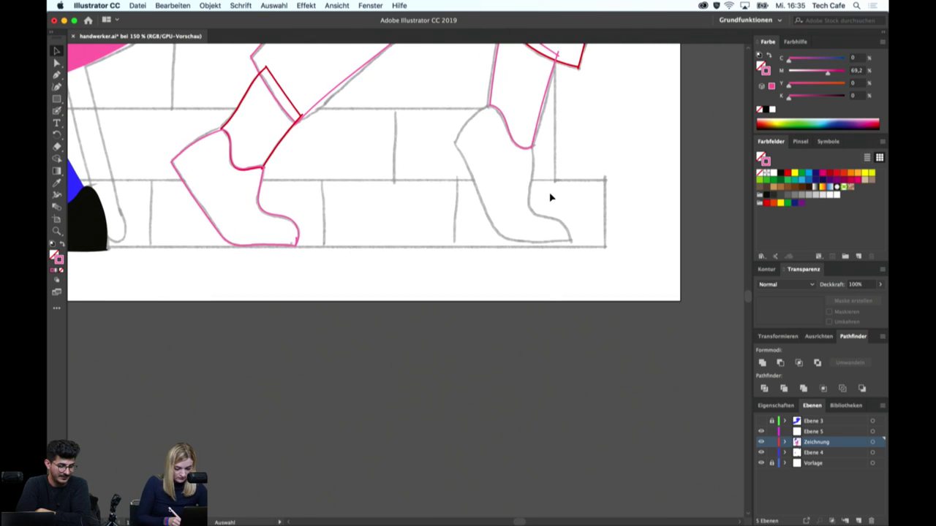
{"action": "left_click", "coordinate": [285, 142]}
{"action": "key", "text": "shift+b"}
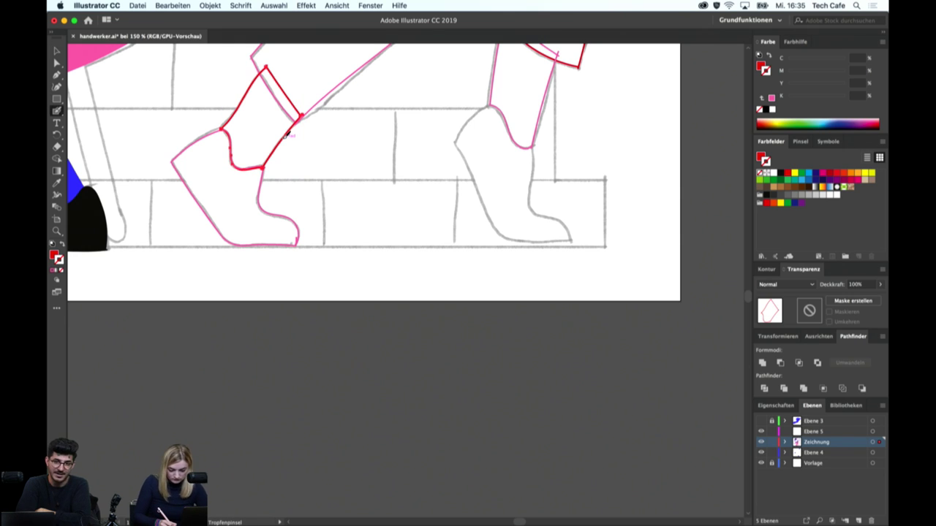
Trace the right shoe's ankle, front, top, back and sole edges in red
{"action": "mouse_move", "coordinate": [489, 106]}
{"action": "left_mouse_down"}
{"action": "mouse_move", "coordinate": [466, 126]}
{"action": "mouse_move", "coordinate": [481, 191]}
{"action": "left_mouse_up"}
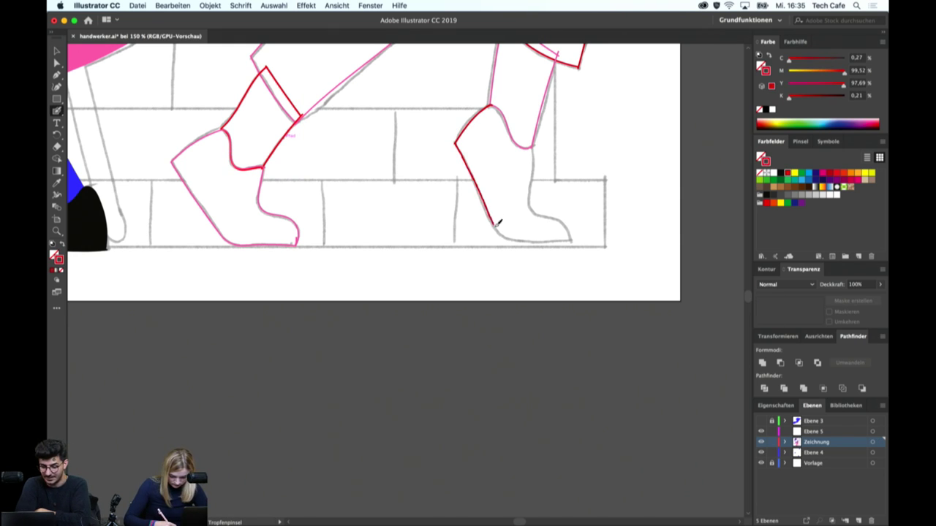
{"action": "left_click_drag", "start_coordinate": [497, 223], "coordinate": [505, 233]}
{"action": "left_click_drag", "start_coordinate": [490, 107], "coordinate": [512, 121]}
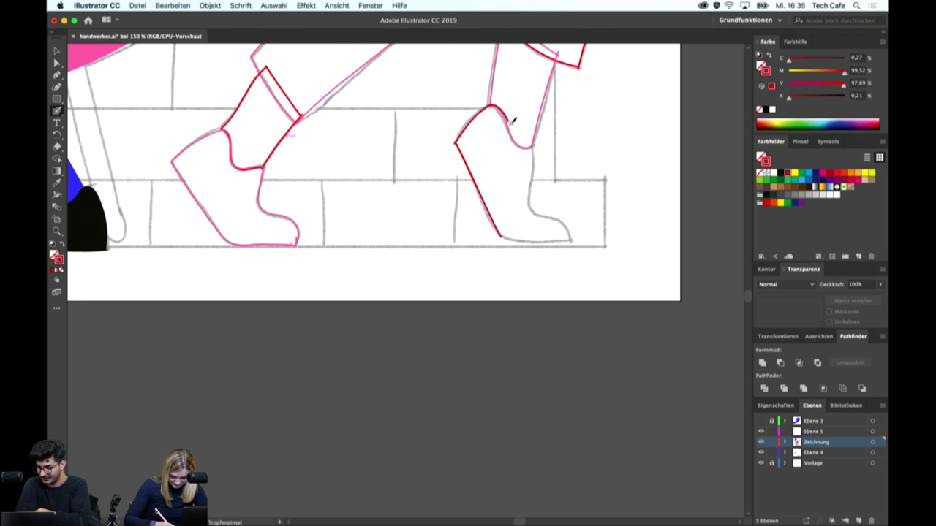
{"action": "scroll", "coordinate": [536, 140], "scroll_direction": "down", "scroll_amount": 3}
{"action": "scroll", "coordinate": [535, 139], "scroll_direction": "right", "scroll_amount": 2}
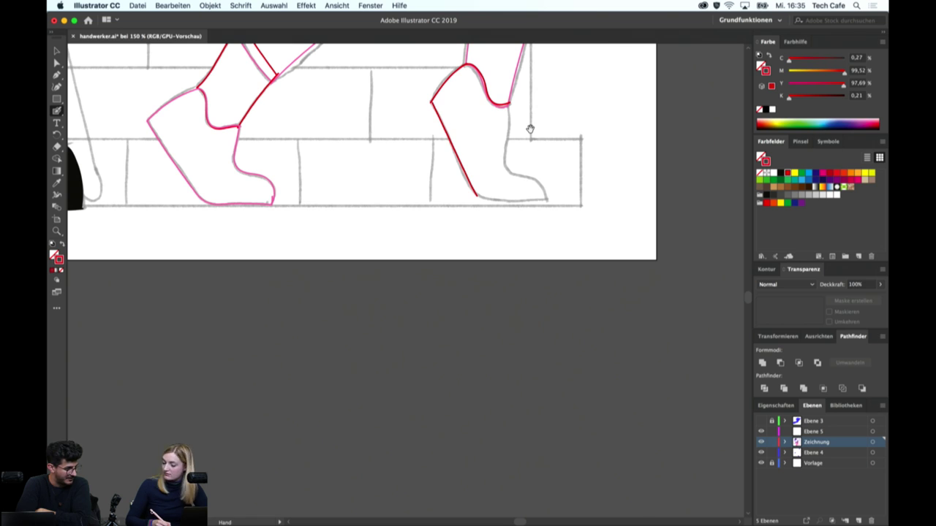
{"action": "scroll", "coordinate": [537, 124], "scroll_direction": "down", "scroll_amount": 1}
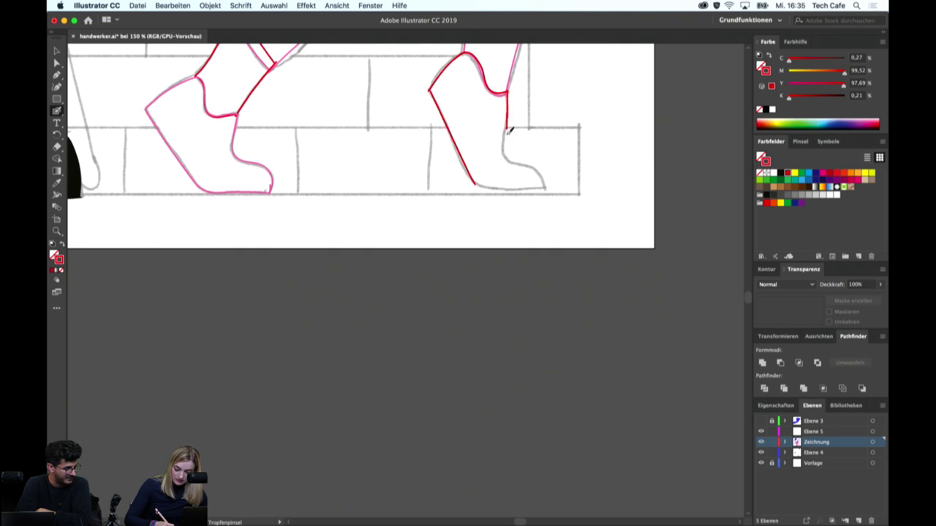
{"action": "mouse_move", "coordinate": [516, 157]}
{"action": "left_mouse_down"}
{"action": "mouse_move", "coordinate": [537, 165]}
{"action": "mouse_move", "coordinate": [548, 186]}
{"action": "left_mouse_up"}
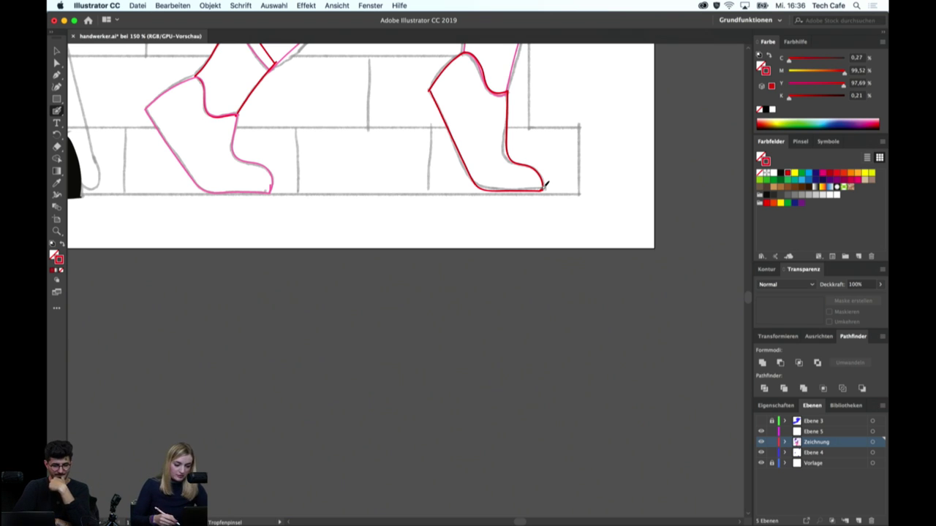
{"action": "left_click_drag", "start_coordinate": [413, 103], "coordinate": [436, 261]}
Fill the ankle part of the left shoe solid red
{"action": "left_click_drag", "start_coordinate": [434, 108], "coordinate": [424, 295]}
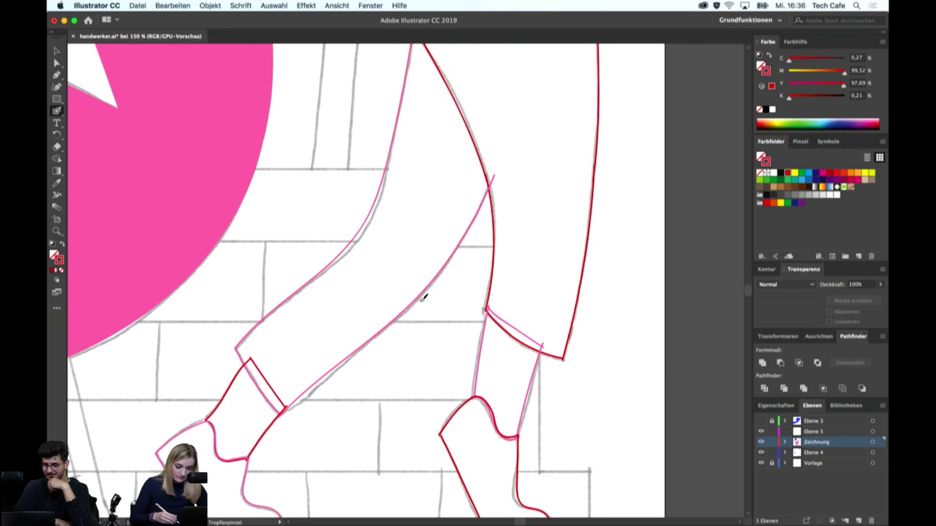
{"action": "key", "text": "v"}
{"action": "double_click", "coordinate": [196, 432]}
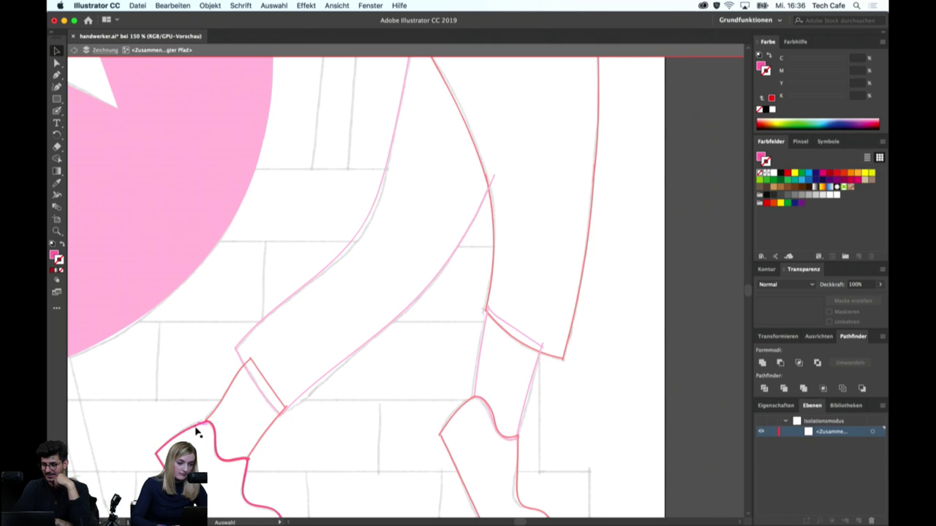
{"action": "double_click", "coordinate": [288, 441]}
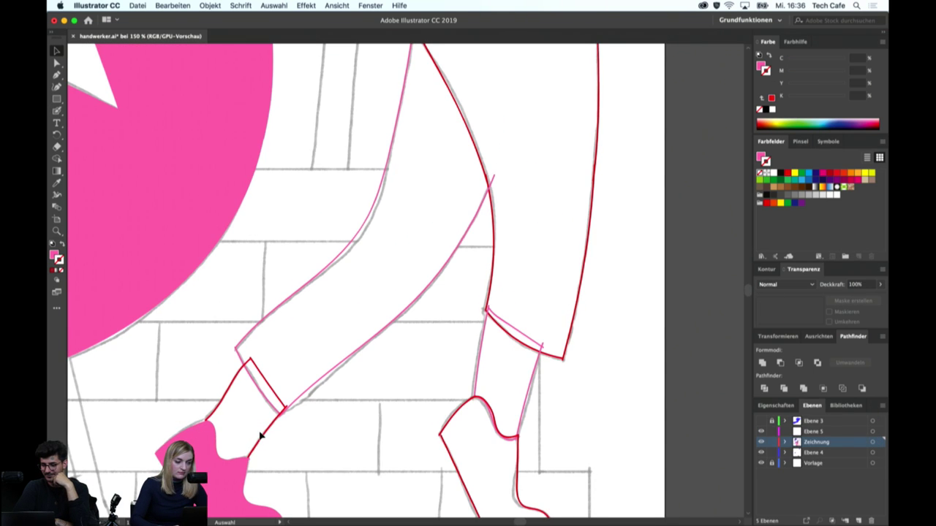
{"action": "double_click", "coordinate": [262, 437]}
{"action": "key", "text": "shift+x"}
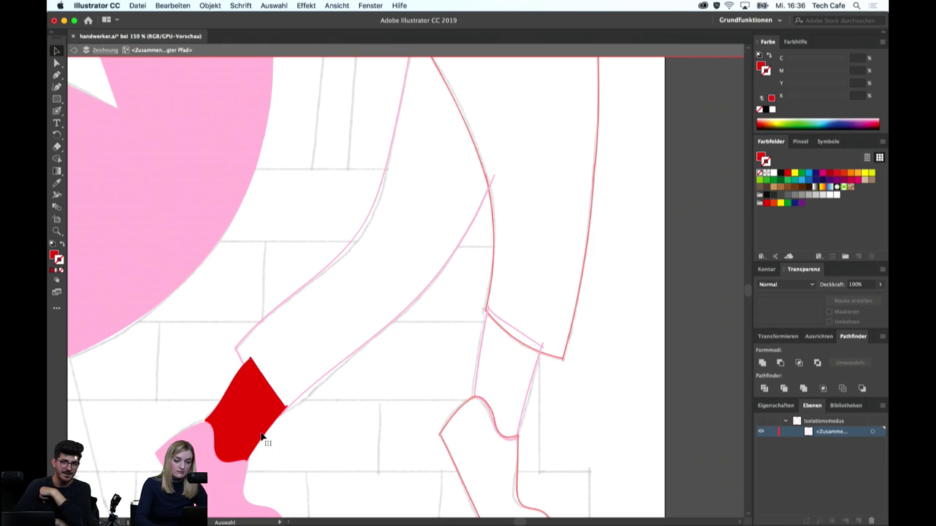
{"action": "double_click", "coordinate": [395, 454]}
Seal the gap at the right shoe's front corner and edge with the Blob Brush
{"action": "double_click", "coordinate": [464, 413]}
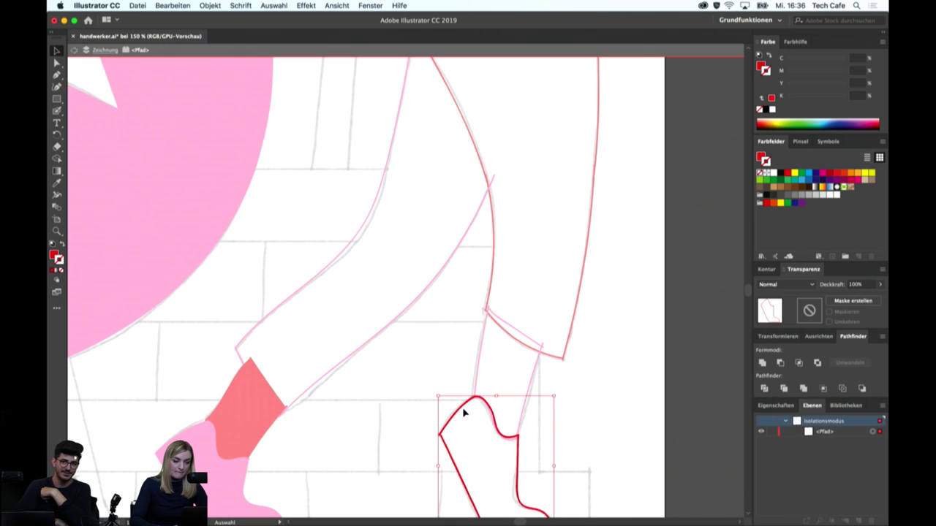
{"action": "left_click", "coordinate": [464, 414]}
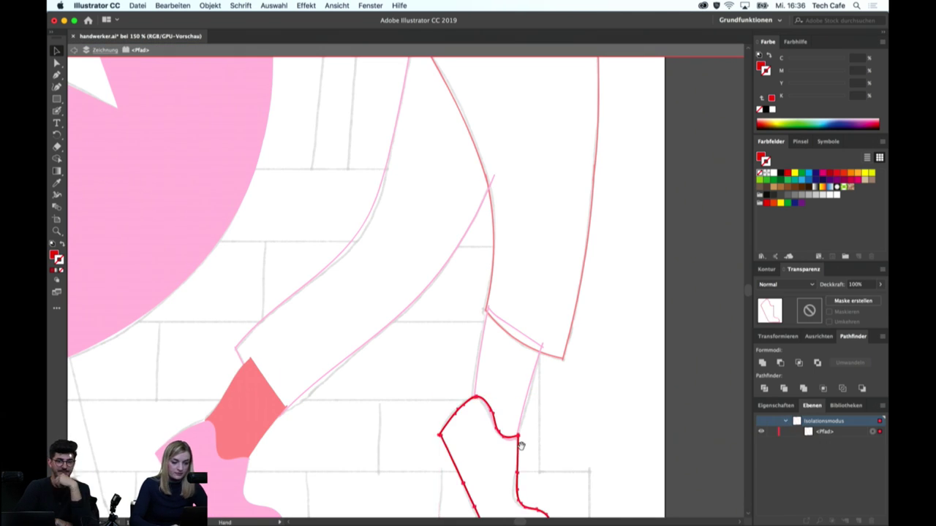
{"action": "scroll", "coordinate": [518, 443], "scroll_direction": "down", "scroll_amount": 5}
{"action": "key", "text": "a"}
{"action": "key", "text": "super+plus"}
{"action": "key", "text": "super+plus"}
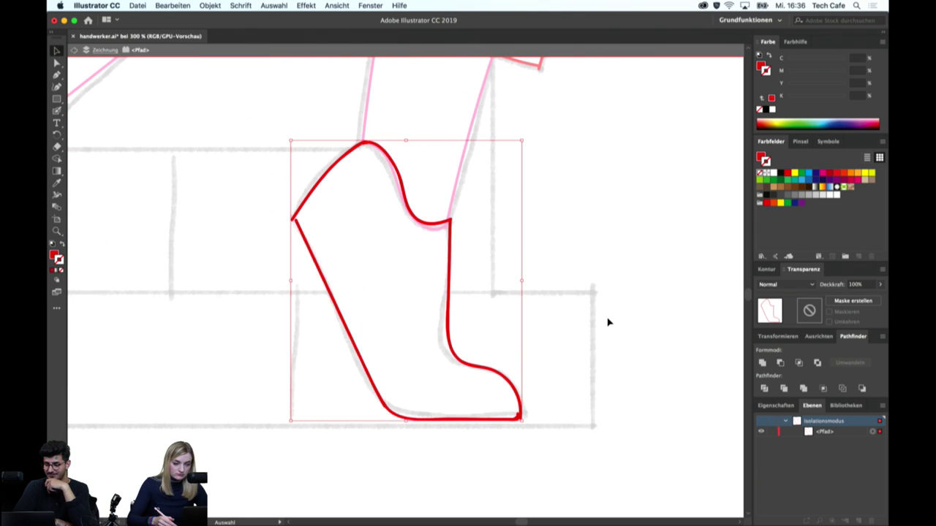
{"action": "key", "text": "shift+b"}
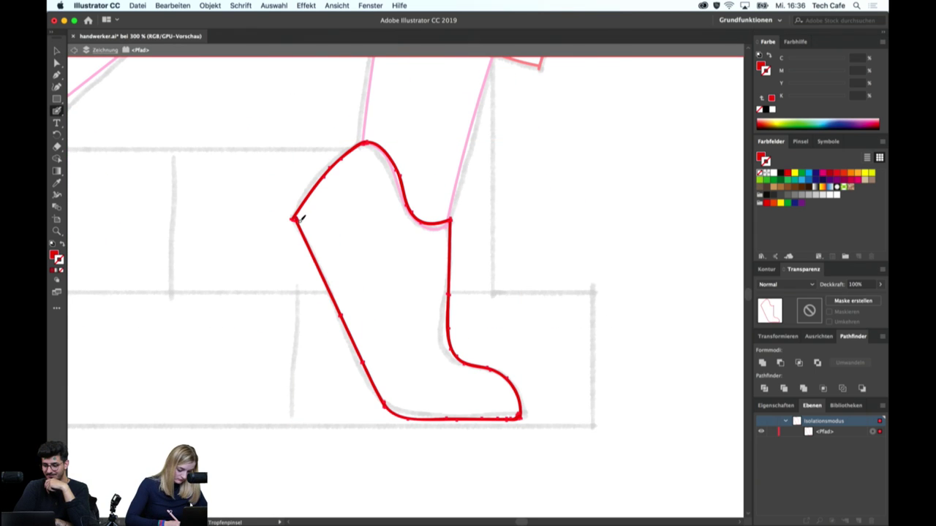
{"action": "left_click", "coordinate": [296, 217]}
{"action": "left_click_drag", "start_coordinate": [294, 218], "coordinate": [330, 285]}
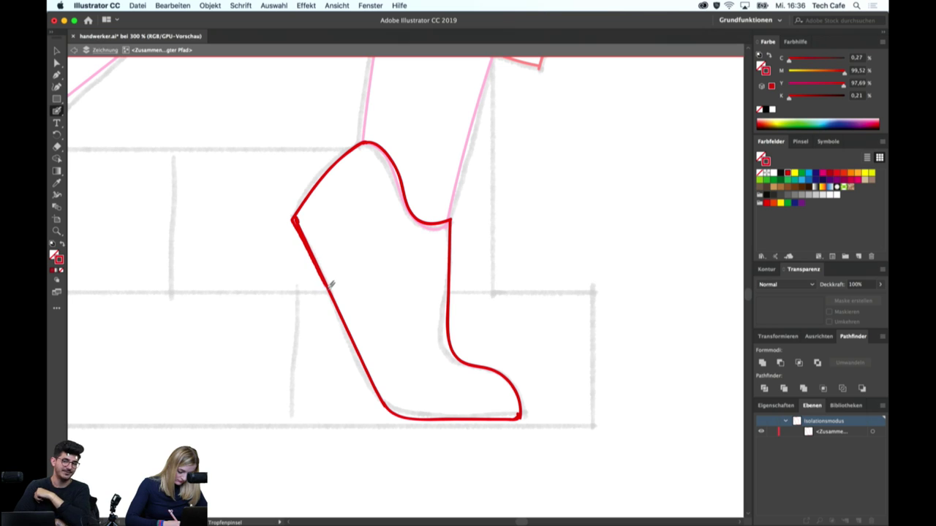
Fill the right shoe solid red and the sock above it solid pink
{"action": "key", "text": "v"}
{"action": "left_click", "coordinate": [297, 220]}
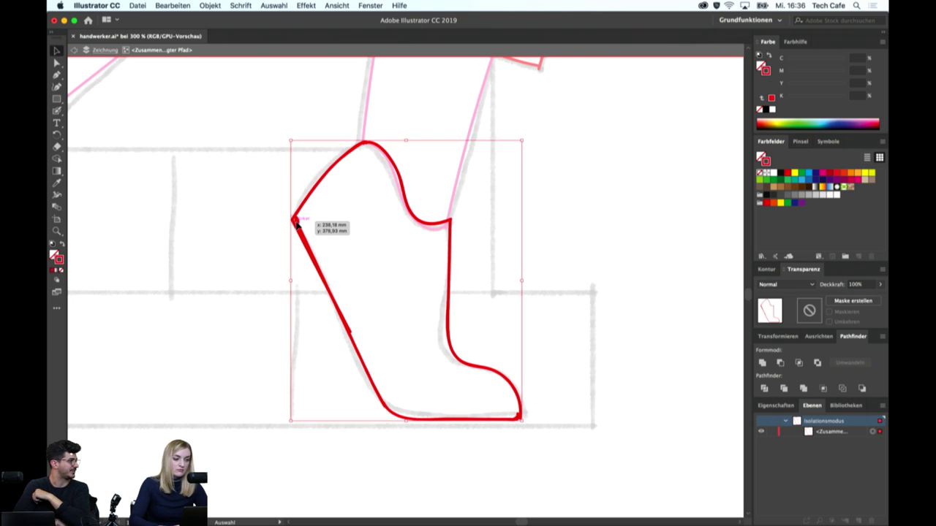
{"action": "left_click", "coordinate": [300, 219]}
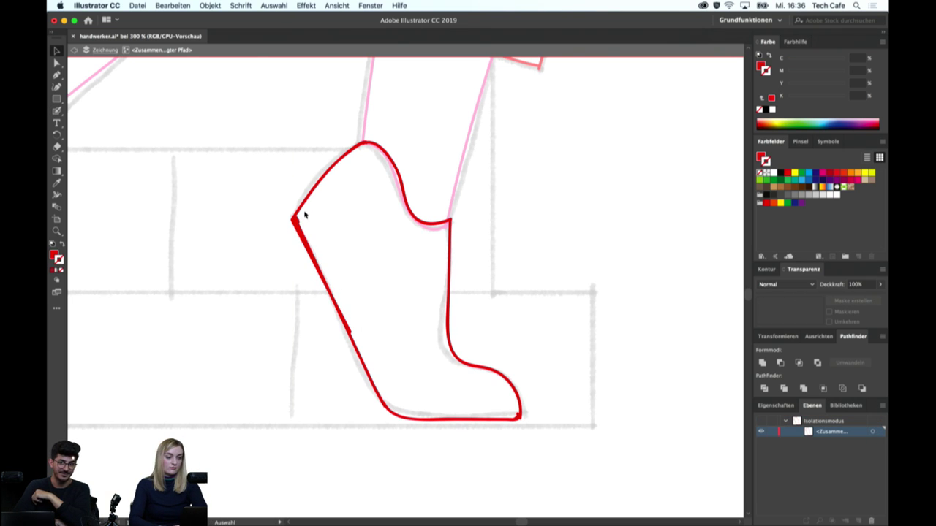
{"action": "left_click", "coordinate": [302, 212]}
{"action": "key", "text": "shift+x"}
{"action": "double_click", "coordinate": [241, 242]}
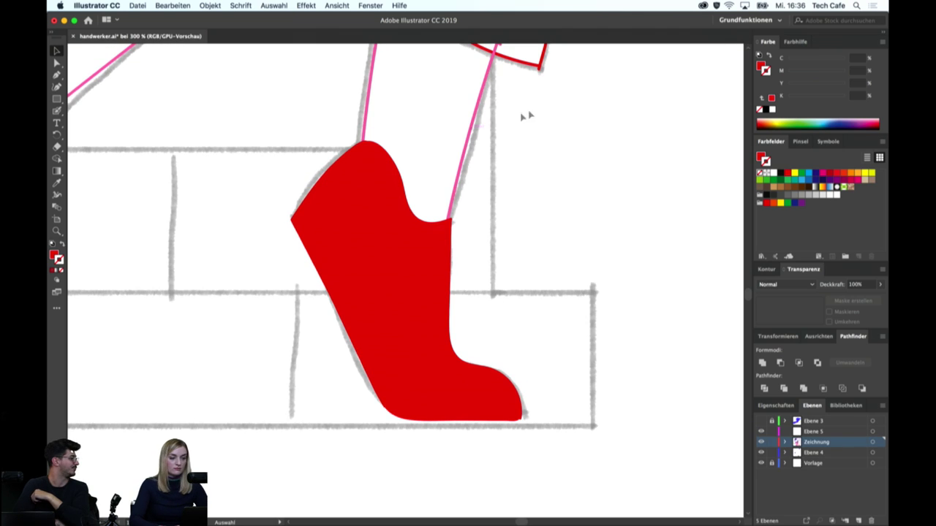
{"action": "left_click", "coordinate": [475, 137]}
{"action": "double_click", "coordinate": [475, 137]}
{"action": "key", "text": "shift+x"}
Zoom out over the legs and fill the right trouser leg solid red
{"action": "key", "text": "a"}
{"action": "scroll", "coordinate": [468, 139], "scroll_direction": "down", "scroll_amount": 2}
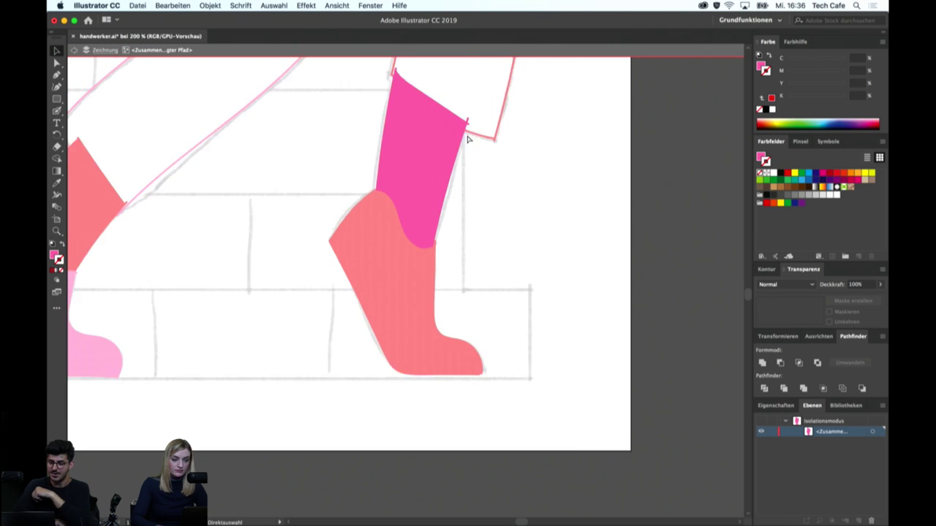
{"action": "key", "text": "ctrl+minus"}
{"action": "double_click", "coordinate": [316, 167]}
{"action": "left_click", "coordinate": [264, 168]}
{"action": "double_click", "coordinate": [265, 169]}
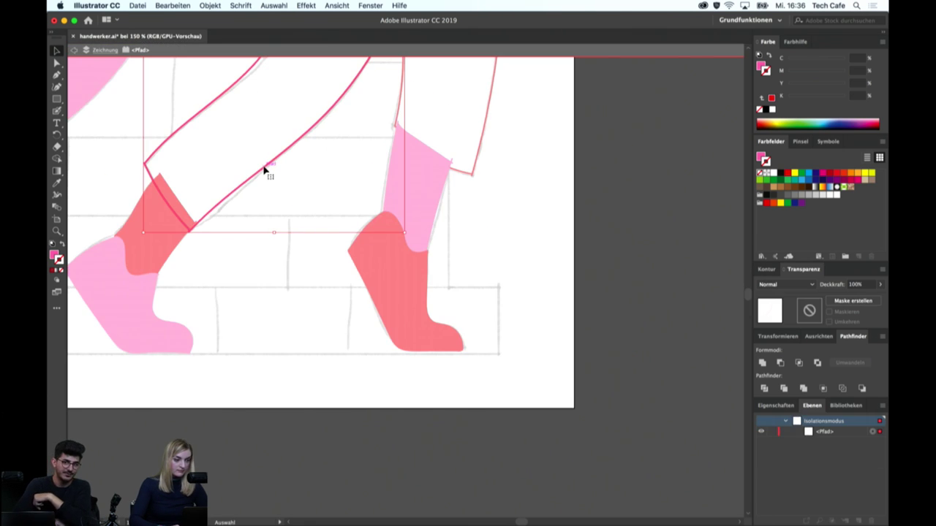
{"action": "key", "text": "a"}
{"action": "scroll", "coordinate": [245, 161], "scroll_direction": "up", "scroll_amount": 2}
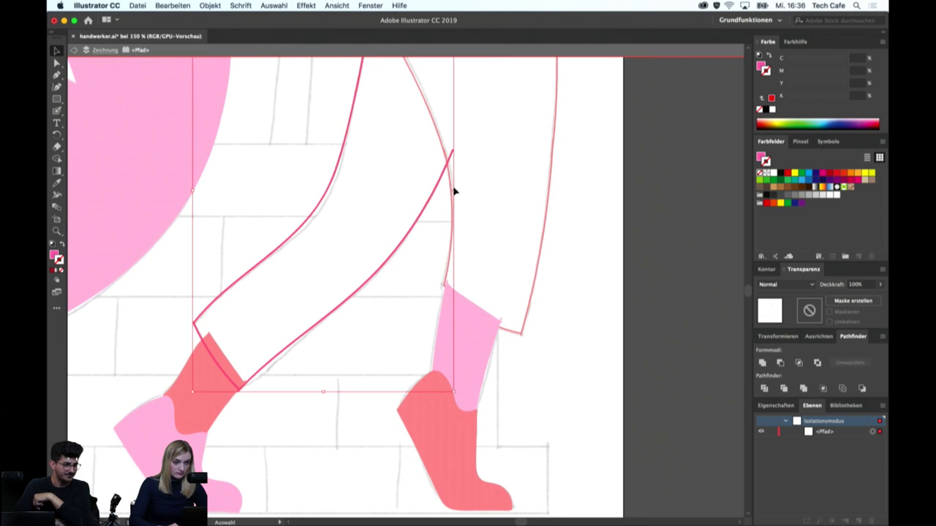
{"action": "scroll", "coordinate": [452, 166], "scroll_direction": "up", "scroll_amount": 2}
{"action": "key", "text": "Escape"}
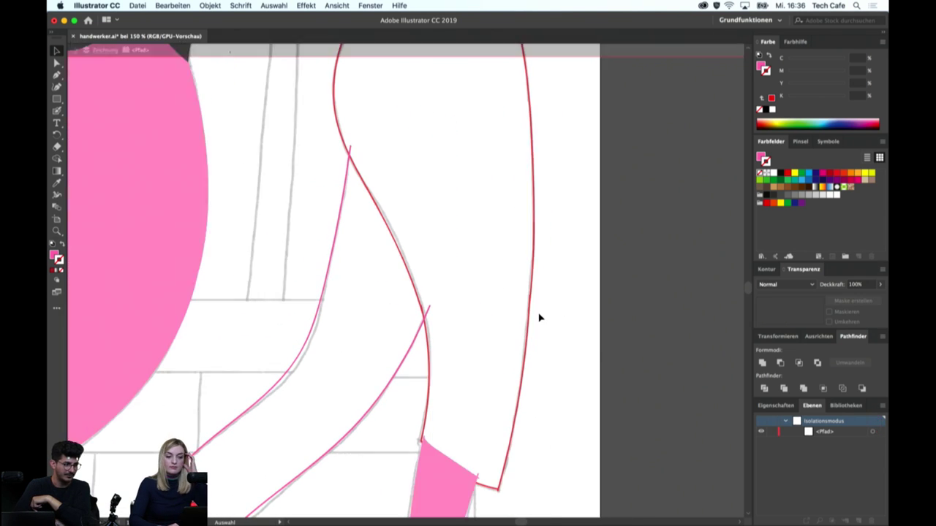
{"action": "double_click", "coordinate": [532, 316]}
{"action": "key", "text": "shift+x"}
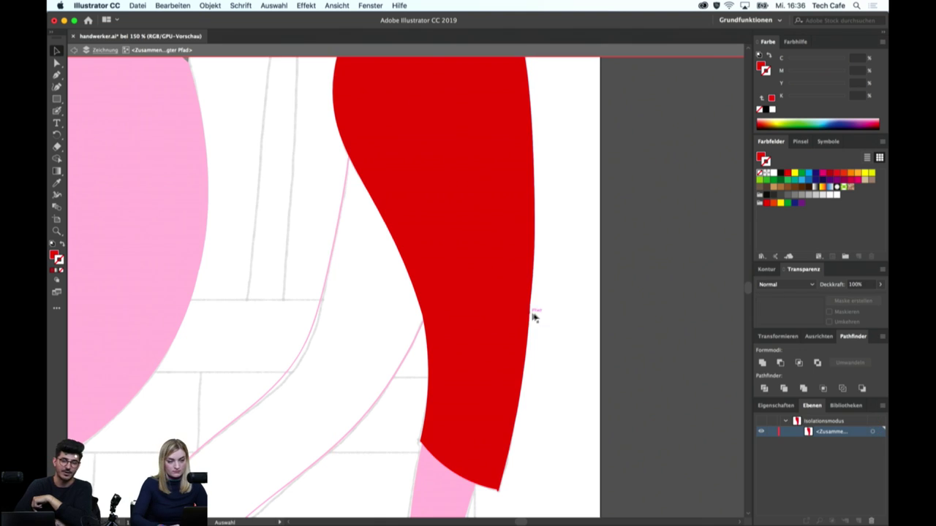
{"action": "double_click", "coordinate": [567, 332]}
Seal the pink left leg outline along the red leg with the Blob Brush
{"action": "left_click", "coordinate": [423, 326]}
{"action": "key", "text": "shift+b"}
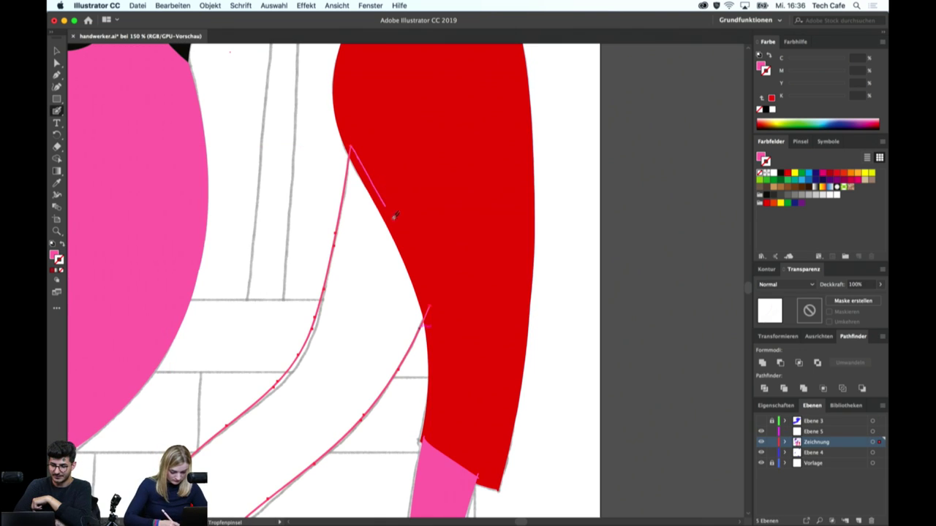
{"action": "left_click_drag", "start_coordinate": [395, 215], "coordinate": [428, 310]}
{"action": "key", "text": "v"}
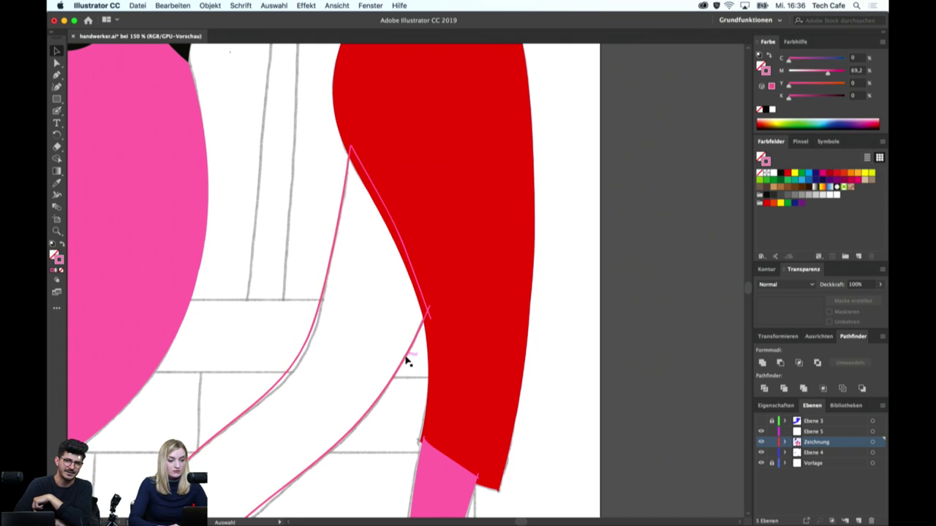
{"action": "double_click", "coordinate": [407, 360]}
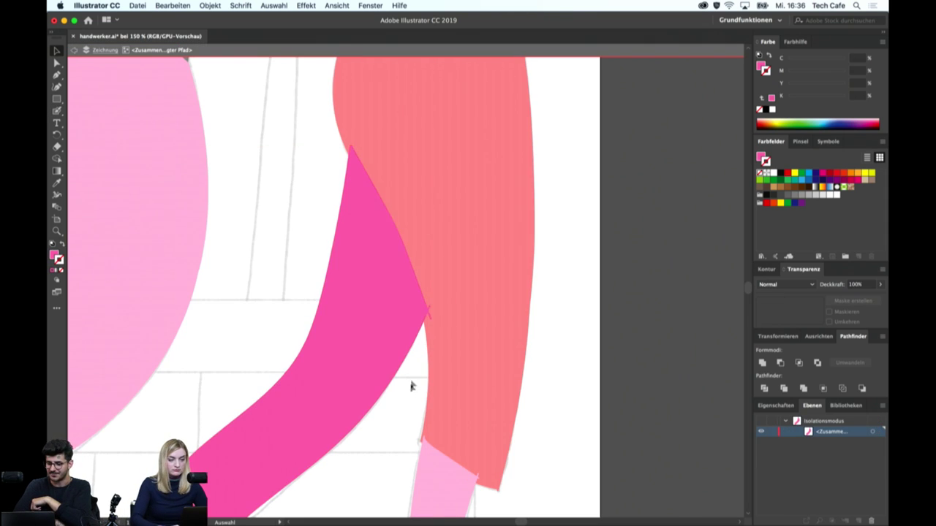
{"action": "double_click", "coordinate": [411, 387]}
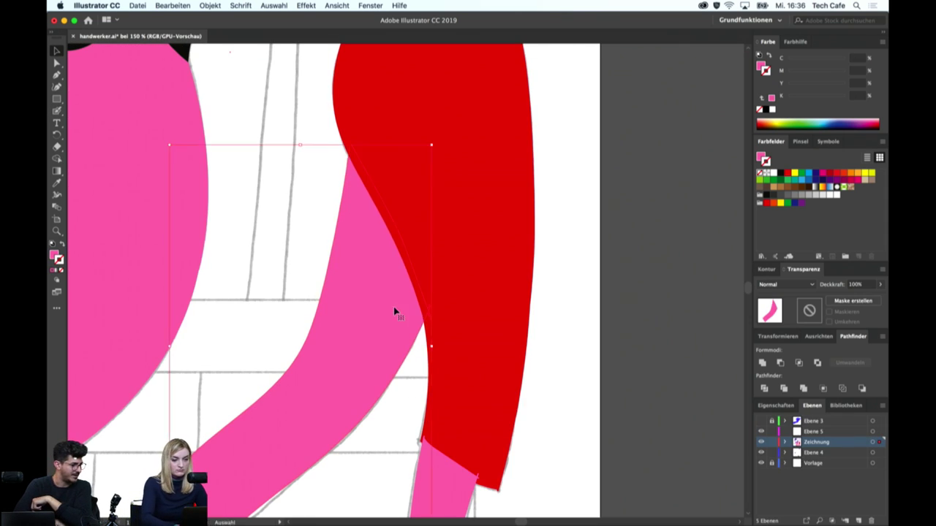
Select the pink right lower leg and red left sock to check their fills
{"action": "left_click", "coordinate": [620, 328]}
{"action": "scroll", "coordinate": [518, 382], "scroll_direction": "down", "scroll_amount": 5}
{"action": "left_click", "coordinate": [504, 327]}
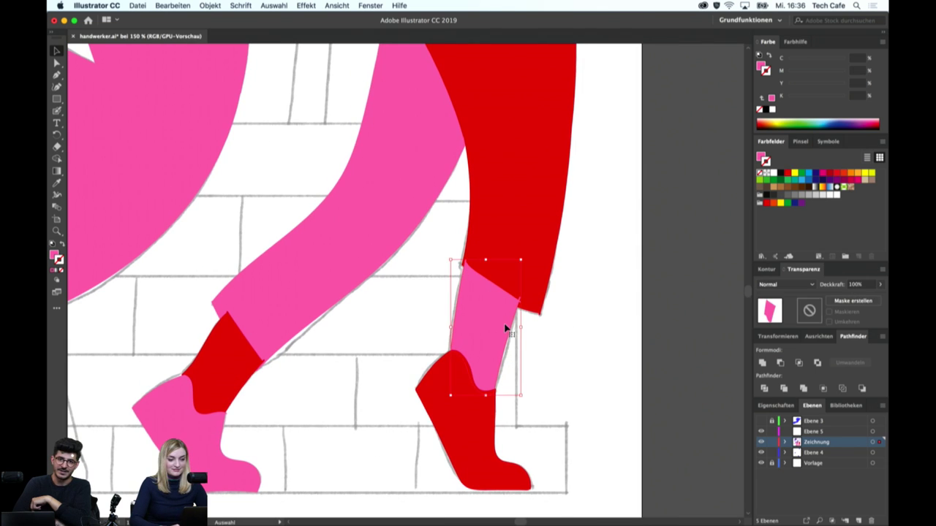
{"action": "left_click", "coordinate": [225, 360], "text": "shift"}
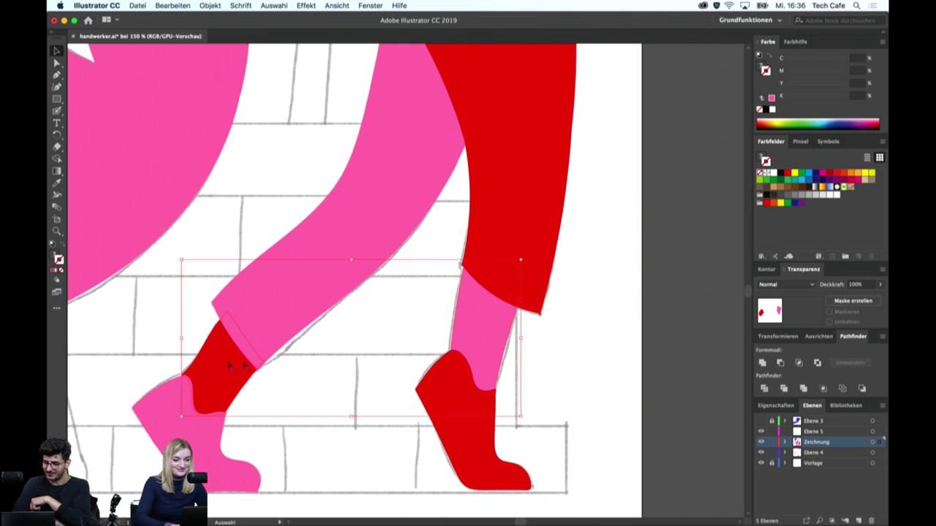
{"action": "left_click", "coordinate": [547, 376]}
{"action": "left_click_drag", "start_coordinate": [526, 192], "coordinate": [484, 523]}
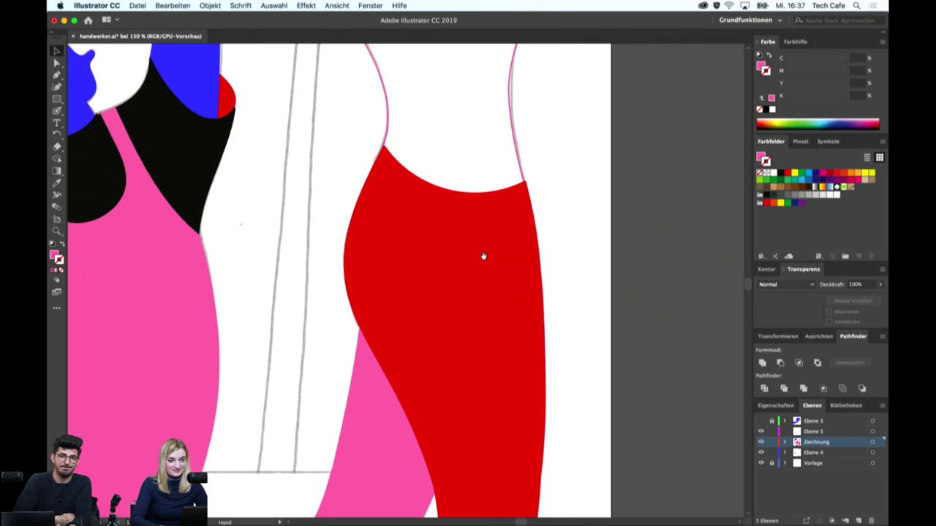
Swap the torso outline's pink stroke to a solid pink fill and exit isolation
{"action": "left_click_drag", "start_coordinate": [482, 255], "coordinate": [475, 464]}
{"action": "double_click", "coordinate": [496, 280]}
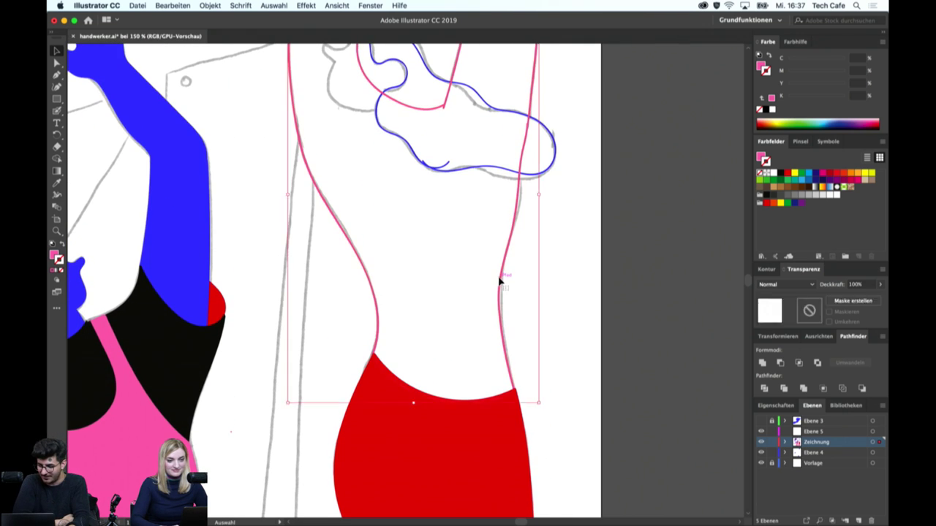
{"action": "key", "text": "shift+x"}
{"action": "double_click", "coordinate": [557, 283]}
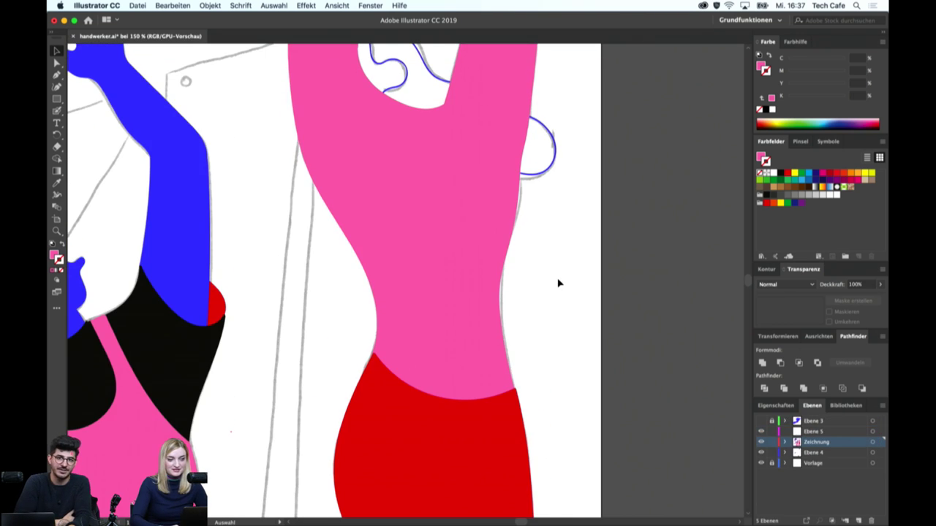
{"action": "right_click", "coordinate": [546, 188]}
{"action": "left_click", "coordinate": [526, 195]}
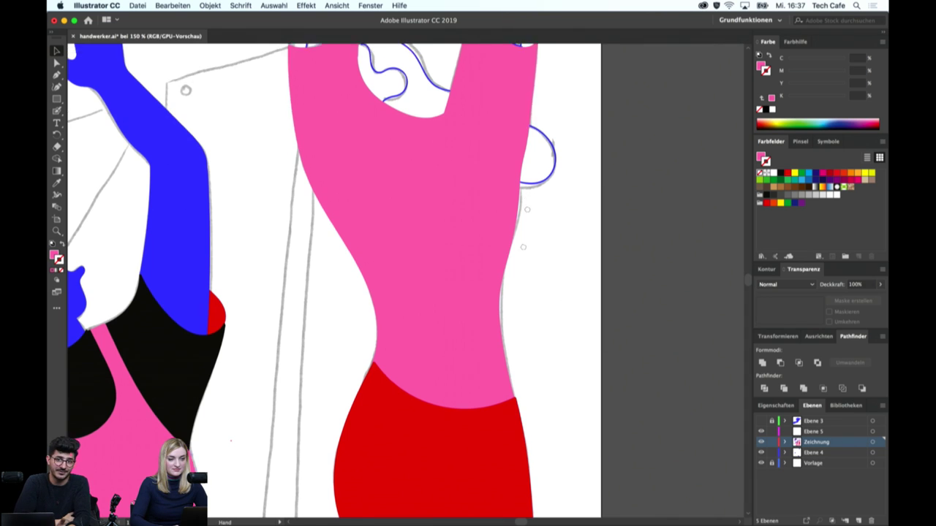
{"action": "scroll", "coordinate": [468, 334], "scroll_direction": "up", "scroll_amount": 5}
Close the left arm outline with the Blob Brush into a solid blue shape
{"action": "double_click", "coordinate": [341, 203]}
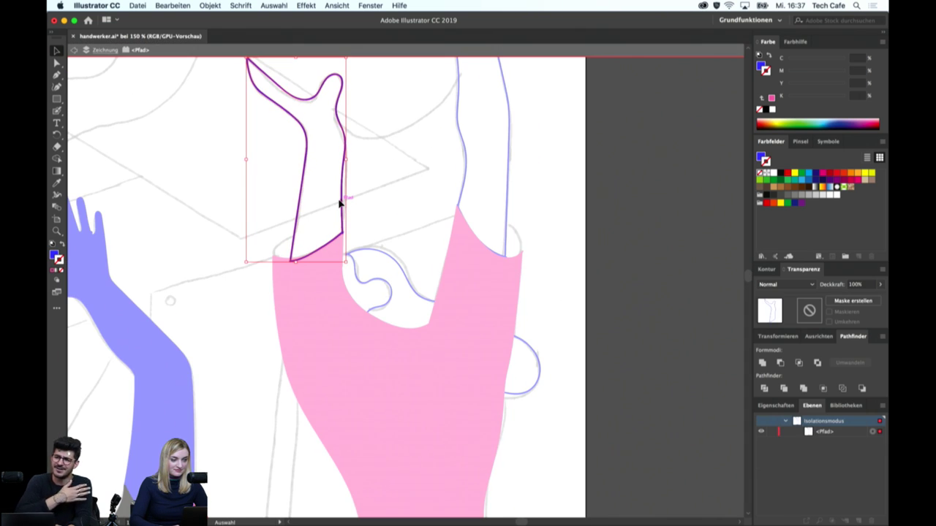
{"action": "left_click", "coordinate": [340, 204]}
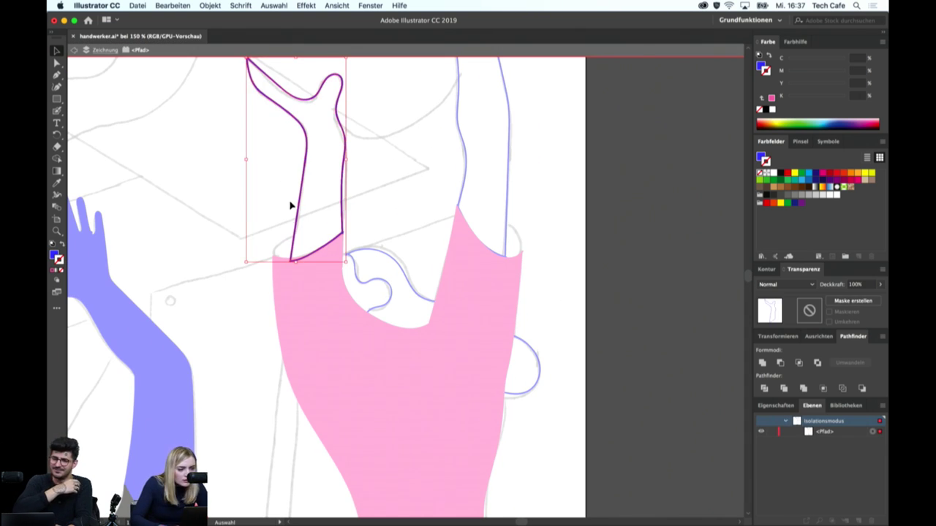
{"action": "key", "text": "super+plus"}
{"action": "key", "text": "super+plus"}
{"action": "scroll", "coordinate": [395, 248], "scroll_direction": "down", "scroll_amount": 1}
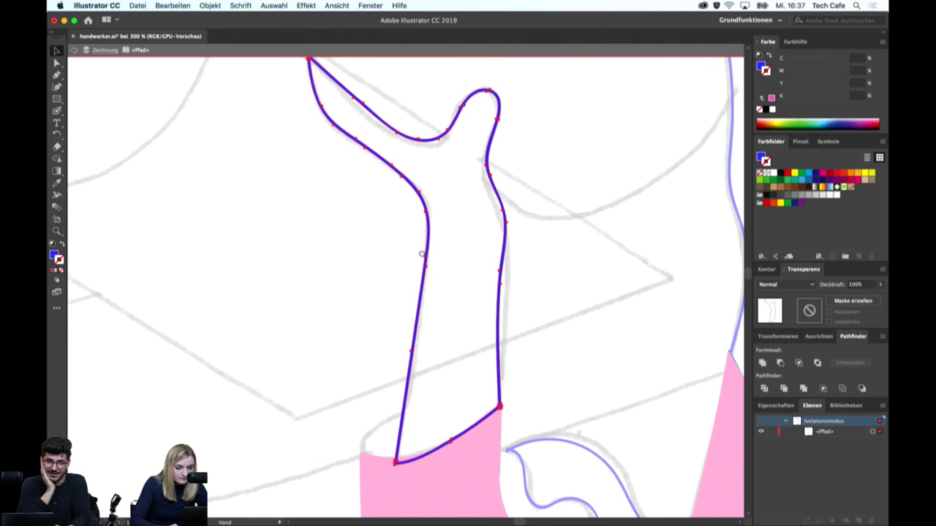
{"action": "key", "text": "shift+b"}
{"action": "scroll", "coordinate": [422, 270], "scroll_direction": "down", "scroll_amount": 5}
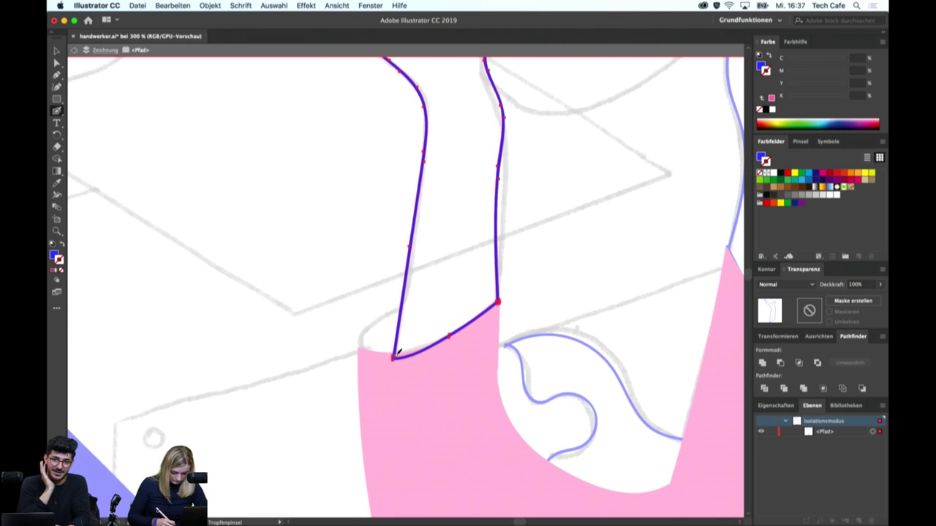
{"action": "left_click", "coordinate": [398, 350]}
{"action": "scroll", "coordinate": [365, 393], "scroll_direction": "right", "scroll_amount": 5}
{"action": "scroll", "coordinate": [366, 392], "scroll_direction": "up", "scroll_amount": 2}
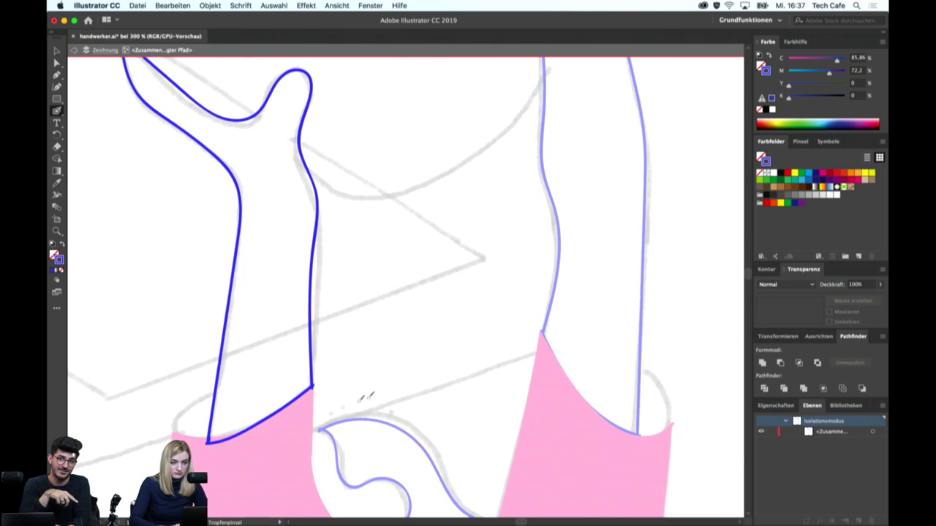
{"action": "key", "text": "v"}
{"action": "left_click", "coordinate": [309, 341]}
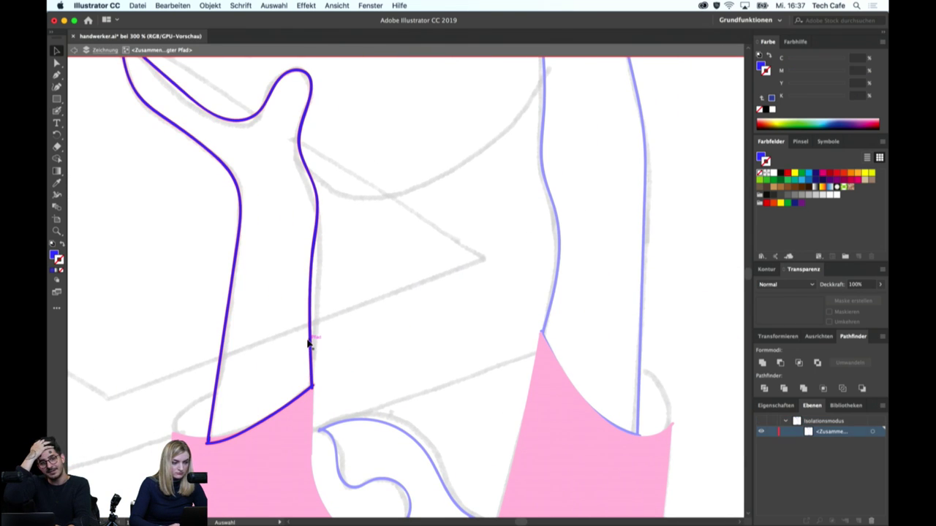
{"action": "double_click", "coordinate": [328, 341]}
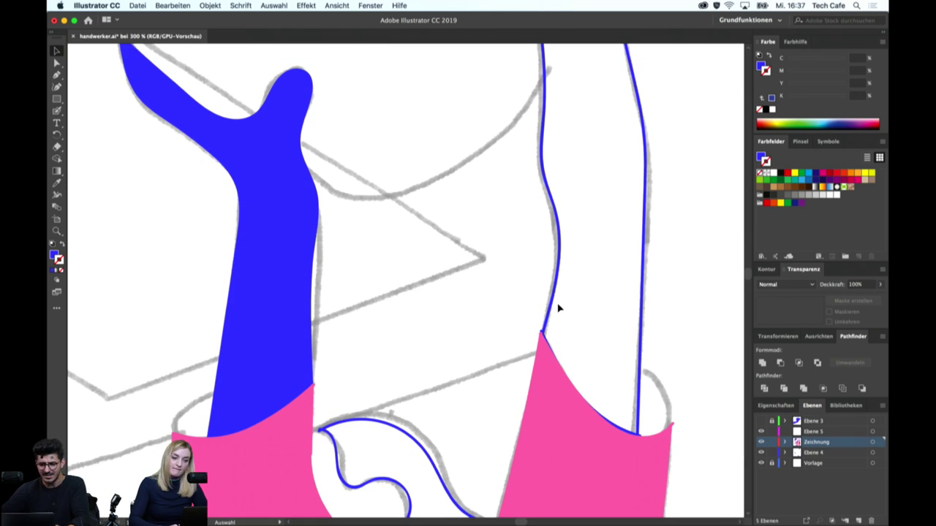
Fill the right arm outline solid blue and briefly select both blue arms
{"action": "double_click", "coordinate": [554, 308]}
{"action": "key", "text": "super+shift+a"}
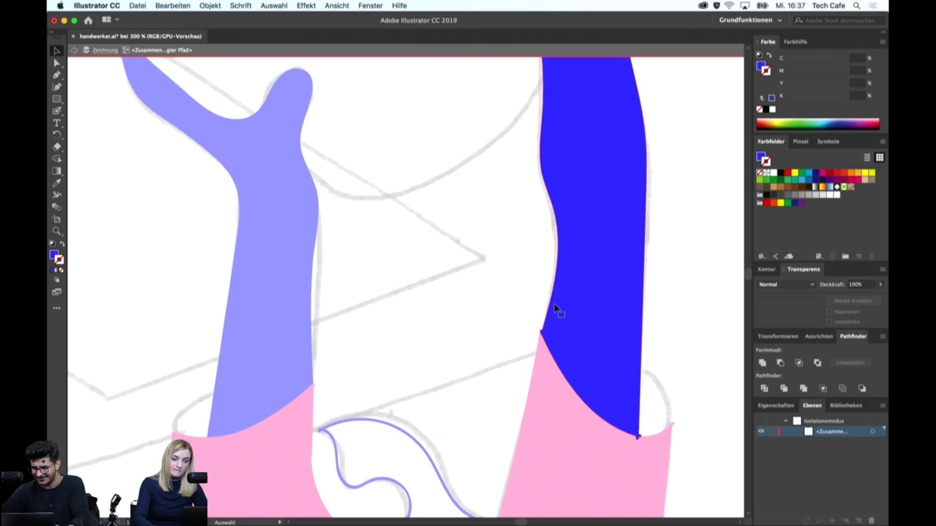
{"action": "double_click", "coordinate": [709, 313]}
{"action": "left_click", "coordinate": [581, 303]}
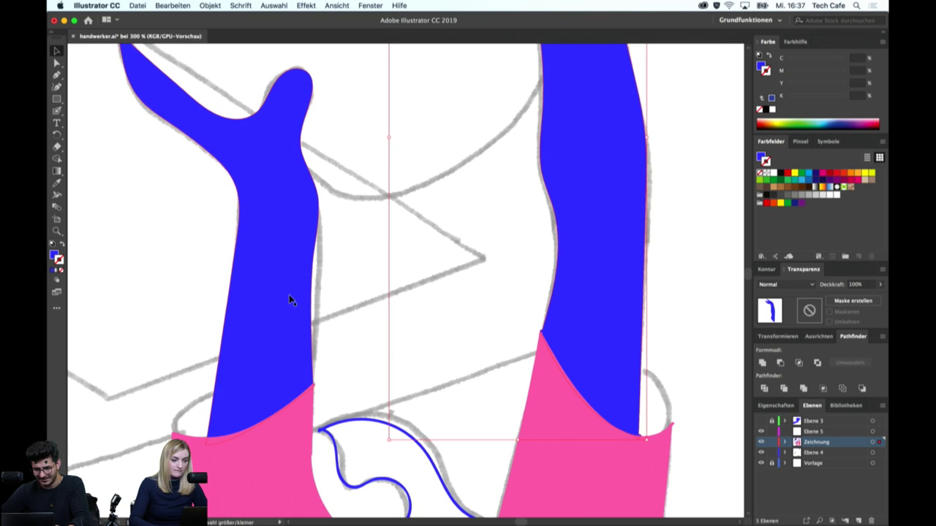
{"action": "left_click", "coordinate": [288, 295], "text": "shift"}
{"action": "key", "text": "shift+m"}
{"action": "key", "text": "v"}
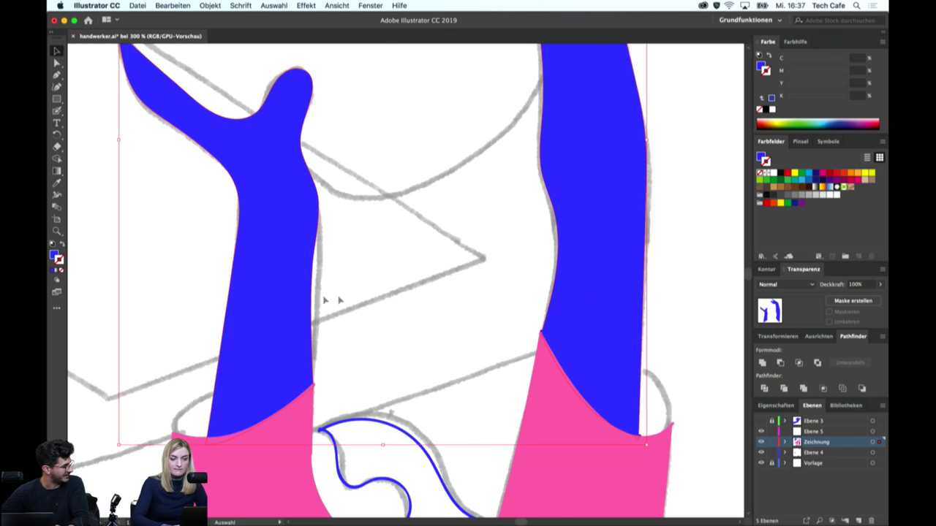
{"action": "left_click", "coordinate": [422, 292]}
Fill the wavy outline solid blue and bring it in front of the pink top
{"action": "left_click_drag", "start_coordinate": [424, 321], "coordinate": [504, 184]}
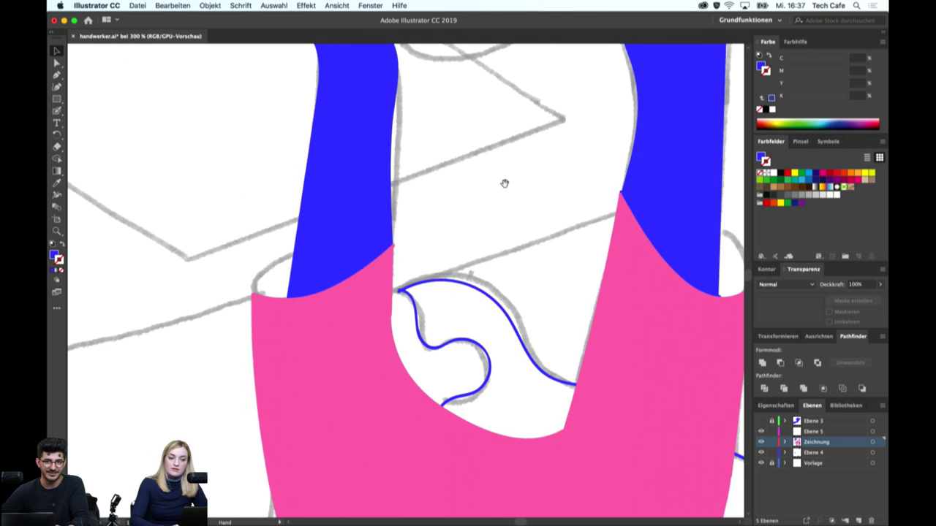
{"action": "double_click", "coordinate": [463, 290]}
{"action": "left_click", "coordinate": [463, 290]}
{"action": "key", "text": "shift+x"}
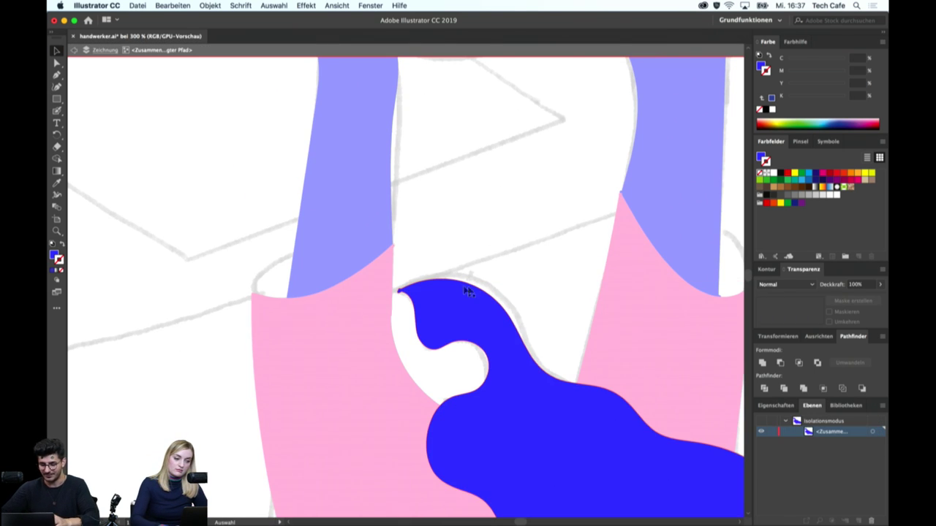
{"action": "double_click", "coordinate": [551, 293]}
{"action": "left_click", "coordinate": [483, 313]}
{"action": "key", "text": "ctrl+shift+bracketleft"}
{"action": "key", "text": "ctrl+shift+bracketright"}
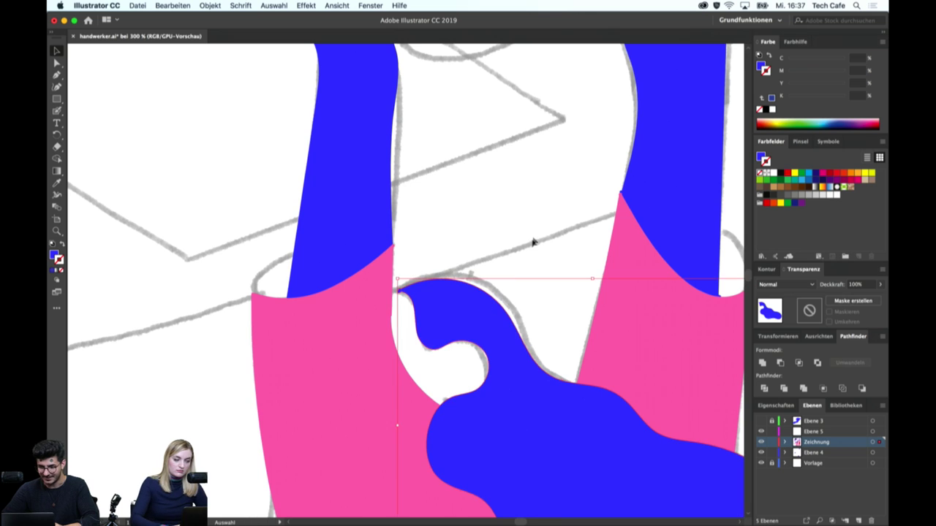
{"action": "key", "text": "ctrl+shift+a"}
Swap the pink top's fill and stroke so it shows only a pink outline
{"action": "left_click_drag", "start_coordinate": [443, 290], "coordinate": [443, 131]}
{"action": "left_click", "coordinate": [378, 235]}
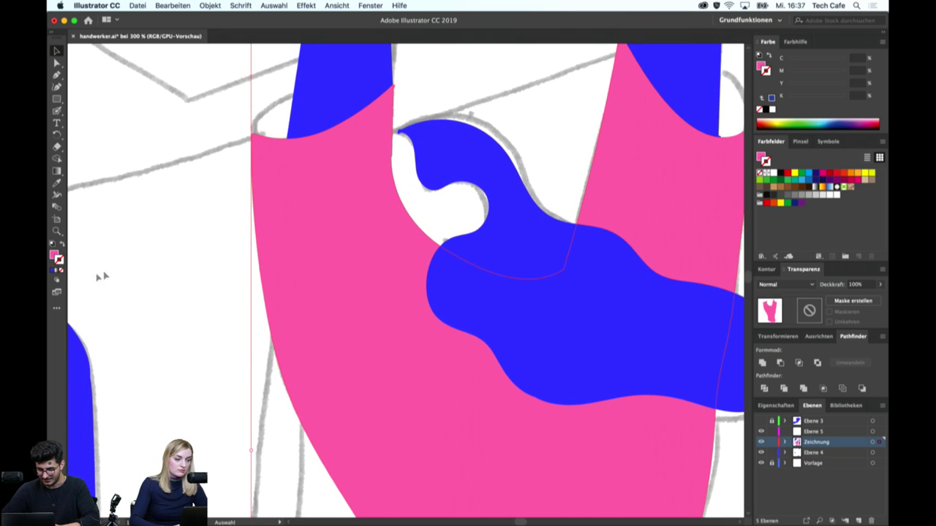
{"action": "left_click", "coordinate": [61, 246]}
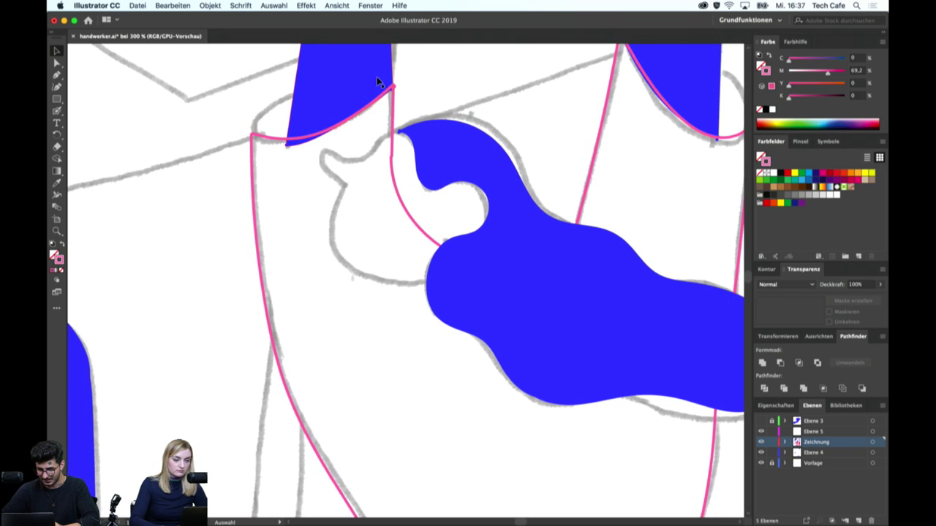
{"action": "left_click_drag", "start_coordinate": [378, 80], "coordinate": [318, 138]}
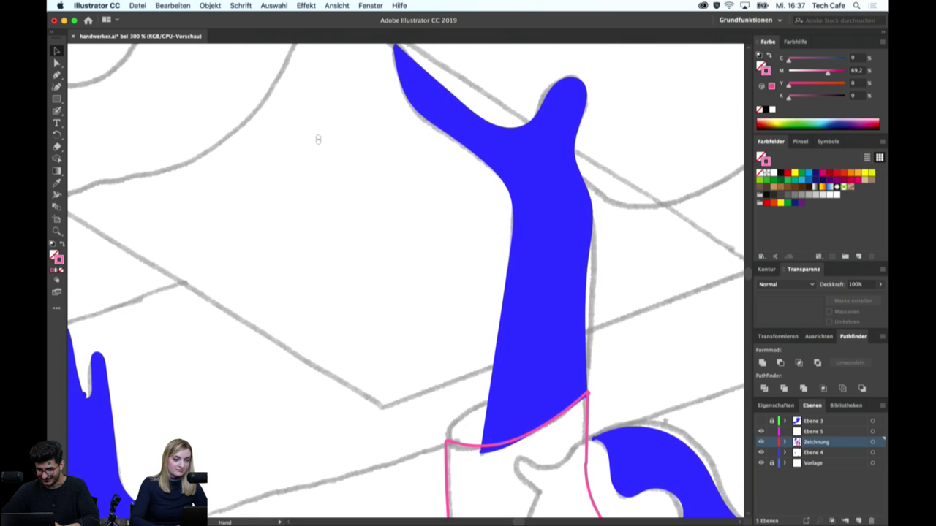
{"action": "scroll", "coordinate": [318, 139], "scroll_direction": "down", "scroll_amount": 2}
{"action": "mouse_move", "coordinate": [288, 290]}
{"action": "left_mouse_down"}
{"action": "mouse_move", "coordinate": [341, 215]}
{"action": "mouse_move", "coordinate": [483, 120]}
{"action": "left_mouse_up"}
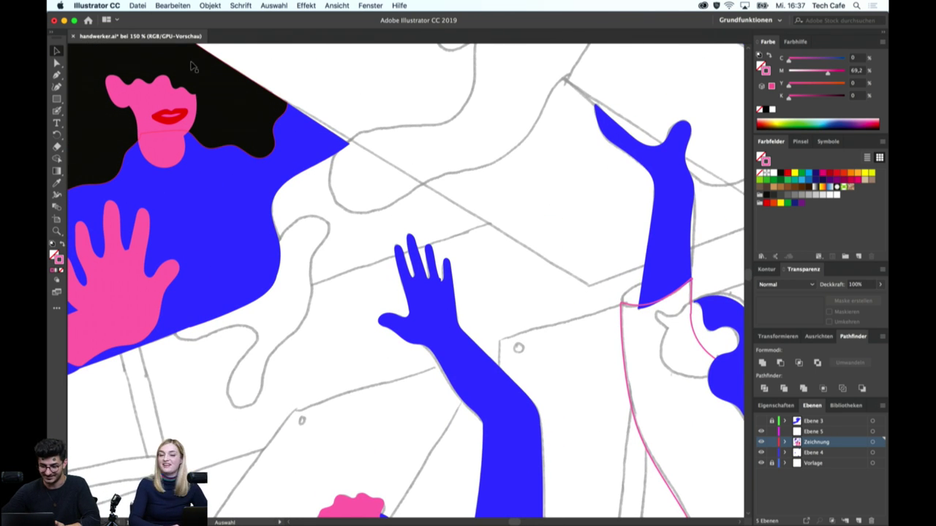
{"action": "left_click", "coordinate": [167, 114]}
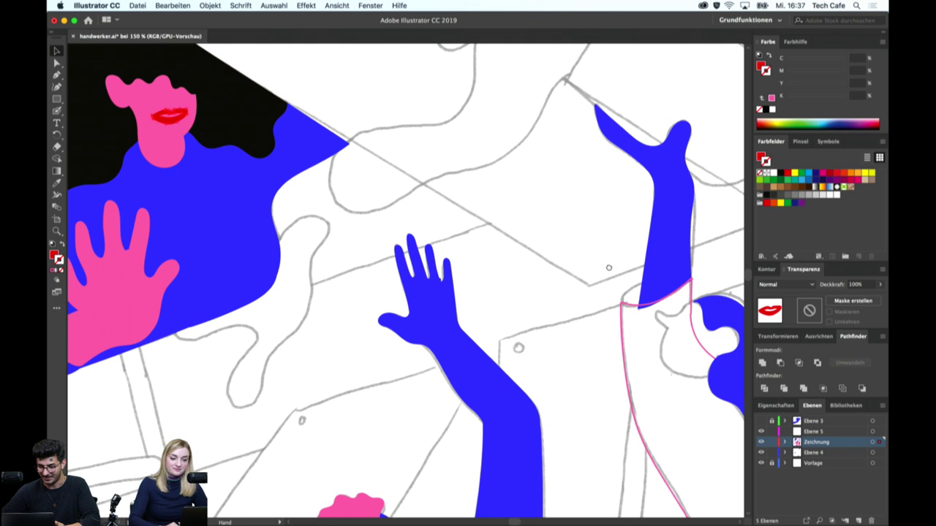
{"action": "scroll", "coordinate": [388, 209], "scroll_direction": "up", "scroll_amount": 3}
{"action": "scroll", "coordinate": [388, 209], "scroll_direction": "up", "scroll_amount": 5}
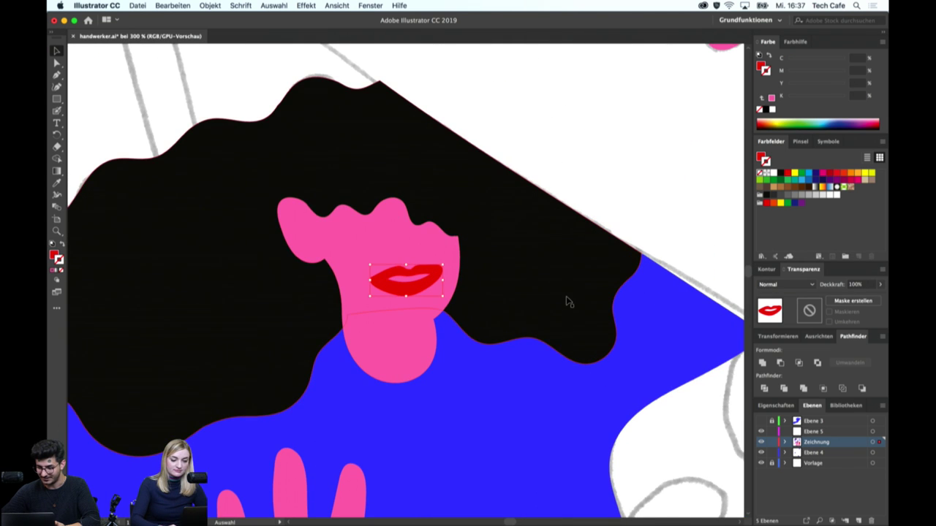
{"action": "mouse_move", "coordinate": [620, 323]}
{"action": "left_mouse_down"}
{"action": "mouse_move", "coordinate": [437, 299]}
{"action": "mouse_move", "coordinate": [234, 166]}
{"action": "mouse_move", "coordinate": [119, 60]}
{"action": "left_mouse_up"}
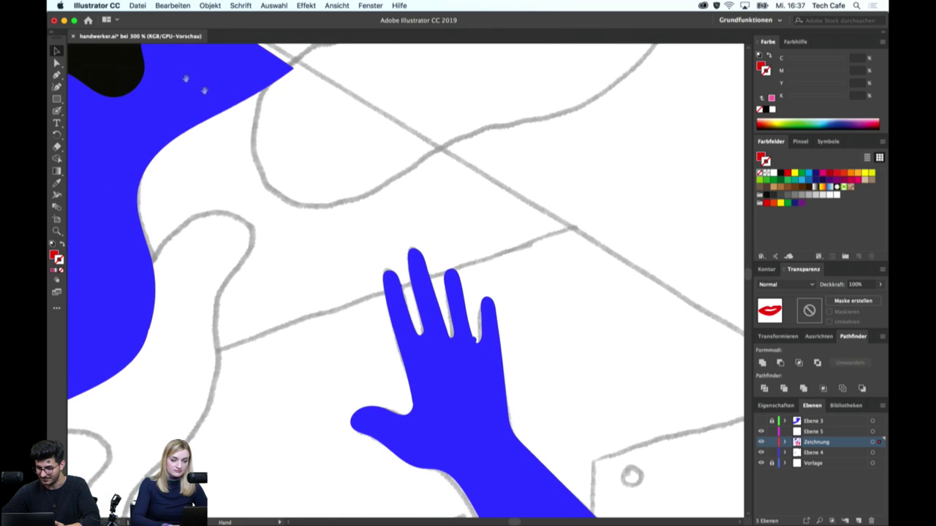
{"action": "mouse_move", "coordinate": [422, 268]}
{"action": "left_mouse_down"}
{"action": "mouse_move", "coordinate": [359, 84]}
{"action": "mouse_move", "coordinate": [340, 60]}
{"action": "left_mouse_up"}
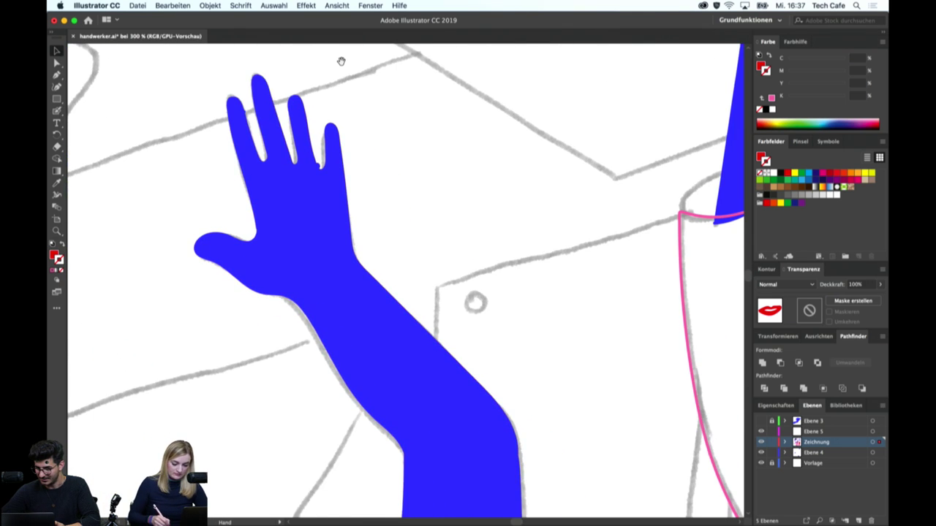
{"action": "left_click_drag", "start_coordinate": [483, 168], "coordinate": [313, 135]}
{"action": "left_click_drag", "start_coordinate": [630, 267], "coordinate": [443, 261]}
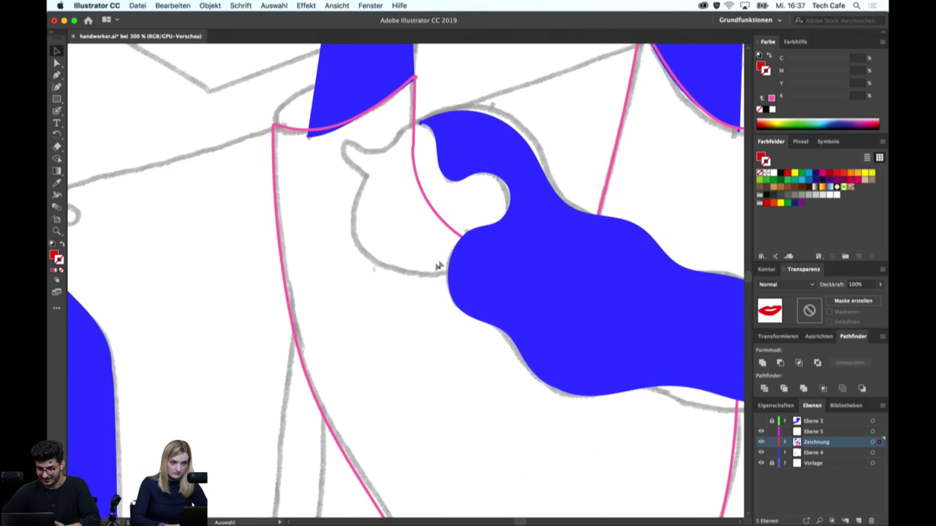
Trace a closed red Blob Brush outline along the hair line and both sides
{"action": "key", "text": "shift+b"}
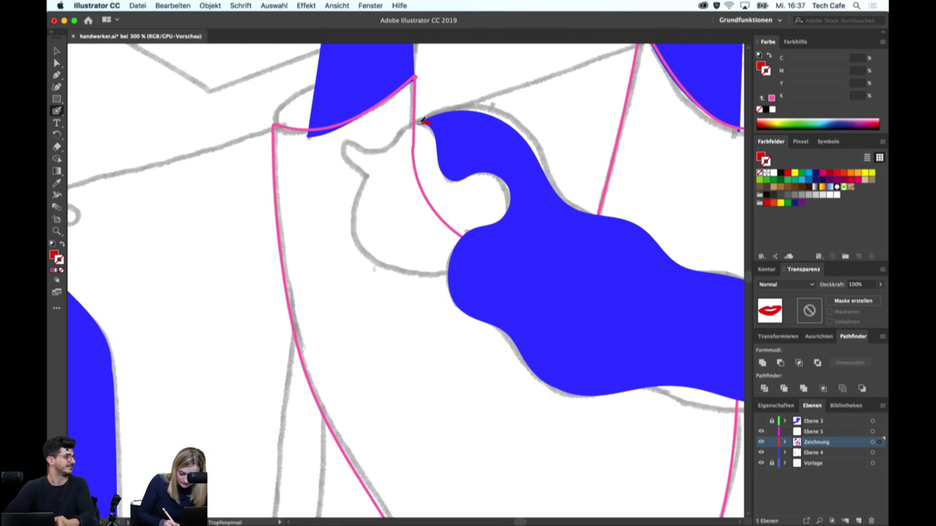
{"action": "left_click_drag", "start_coordinate": [430, 123], "coordinate": [400, 135]}
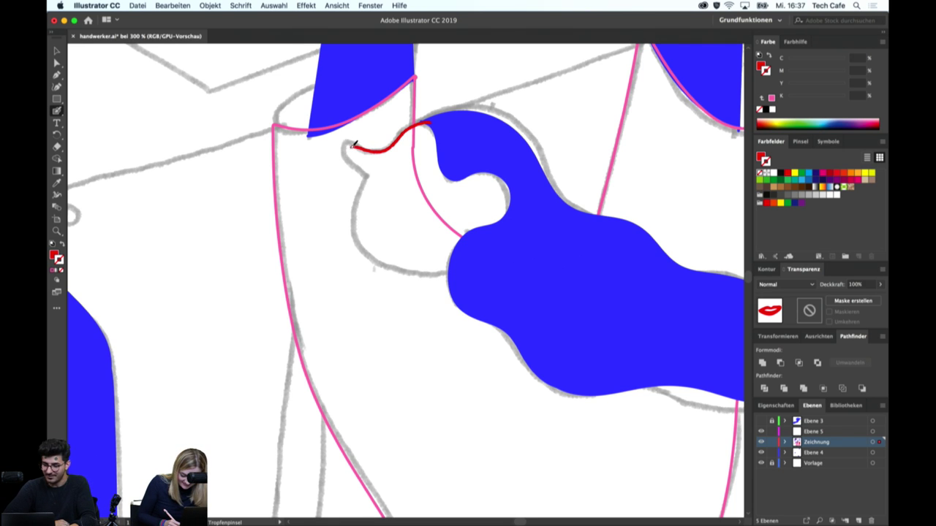
{"action": "scroll", "coordinate": [439, 171], "scroll_direction": "down", "scroll_amount": 3}
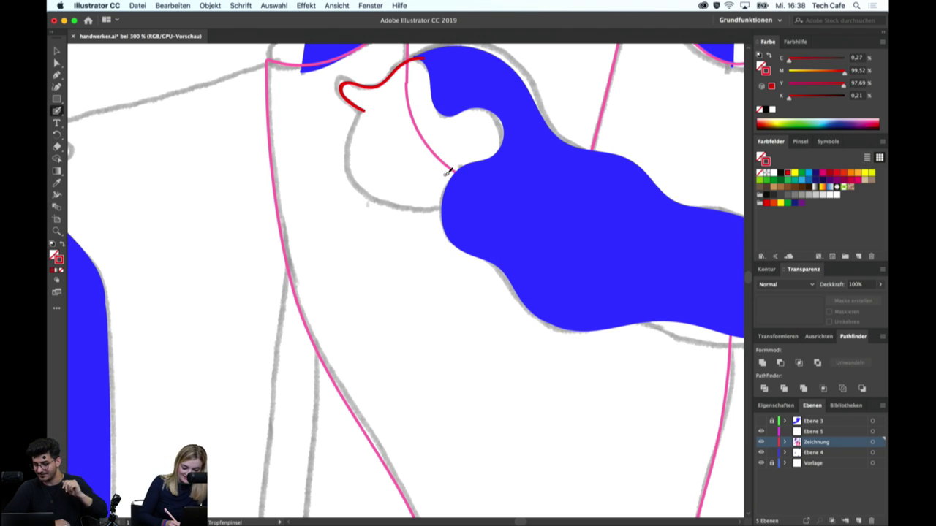
{"action": "mouse_move", "coordinate": [363, 107]}
{"action": "left_mouse_down"}
{"action": "mouse_move", "coordinate": [346, 161]}
{"action": "mouse_move", "coordinate": [363, 192]}
{"action": "mouse_move", "coordinate": [424, 204]}
{"action": "mouse_move", "coordinate": [453, 198]}
{"action": "left_mouse_up"}
{"action": "mouse_move", "coordinate": [411, 58]}
{"action": "left_mouse_down"}
{"action": "mouse_move", "coordinate": [470, 66]}
{"action": "mouse_move", "coordinate": [521, 143]}
{"action": "mouse_move", "coordinate": [462, 198]}
{"action": "left_mouse_up"}
Select the red outline, isolate it for editing and zoom in close
{"action": "key", "text": "v"}
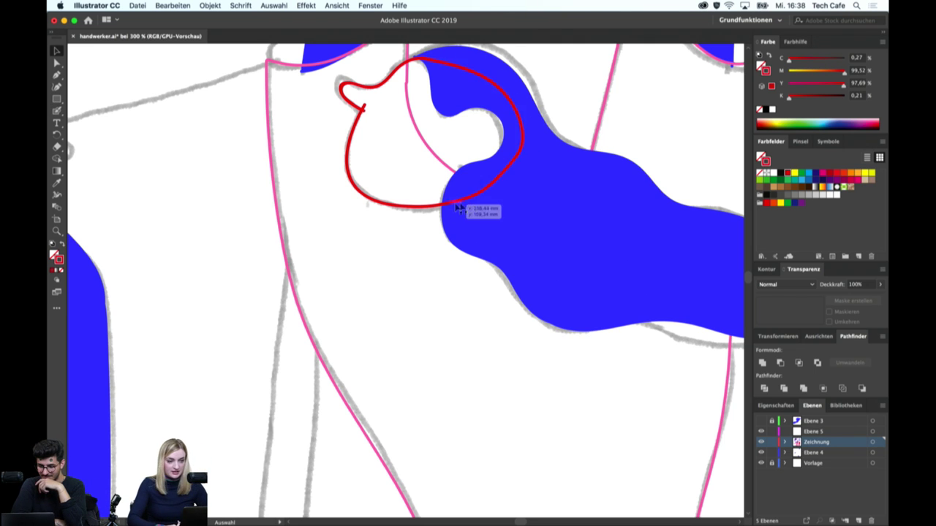
{"action": "left_click", "coordinate": [359, 126]}
{"action": "double_click", "coordinate": [359, 129]}
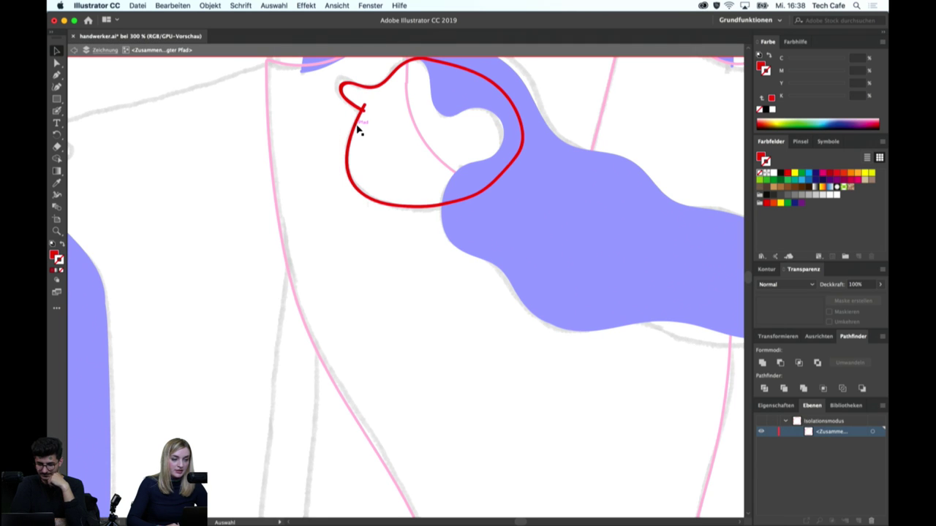
{"action": "key", "text": "ctrl+plus"}
{"action": "key", "text": "ctrl+plus"}
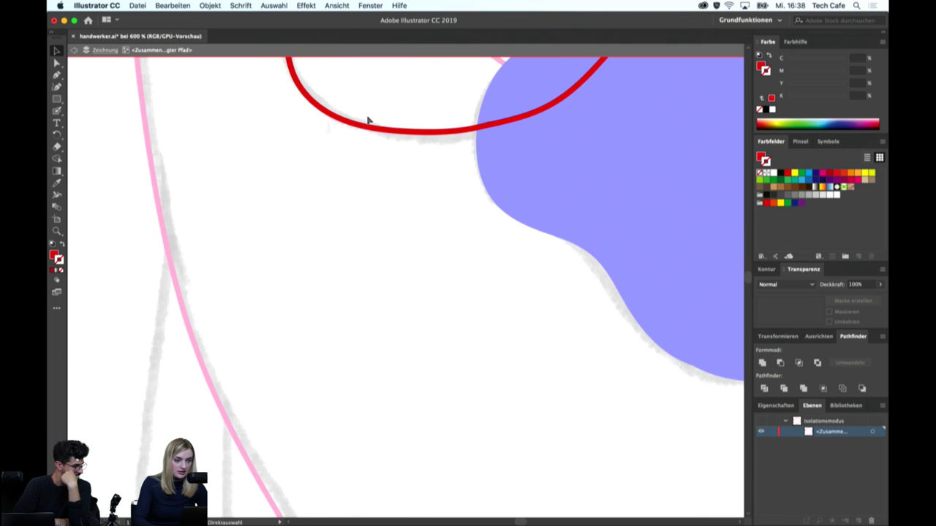
{"action": "scroll", "coordinate": [358, 182], "scroll_direction": "up", "scroll_amount": 5}
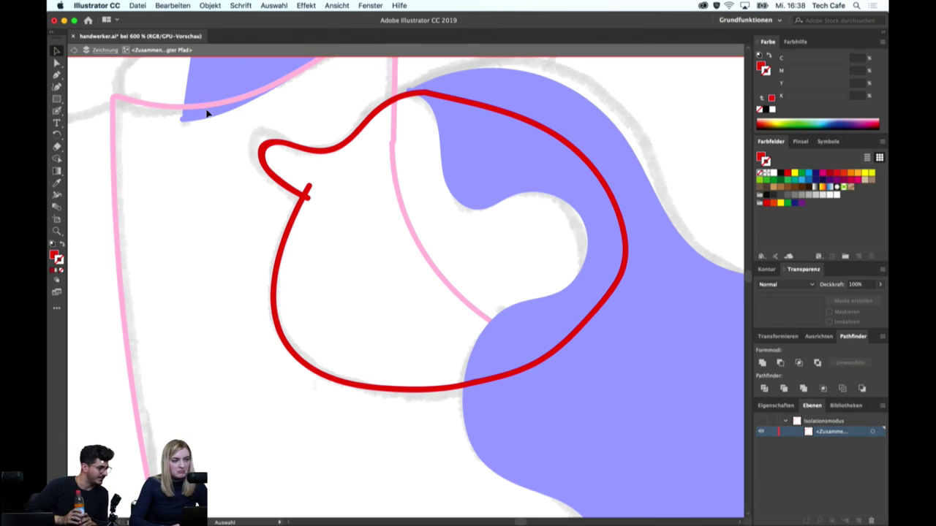
{"action": "double_click", "coordinate": [223, 234]}
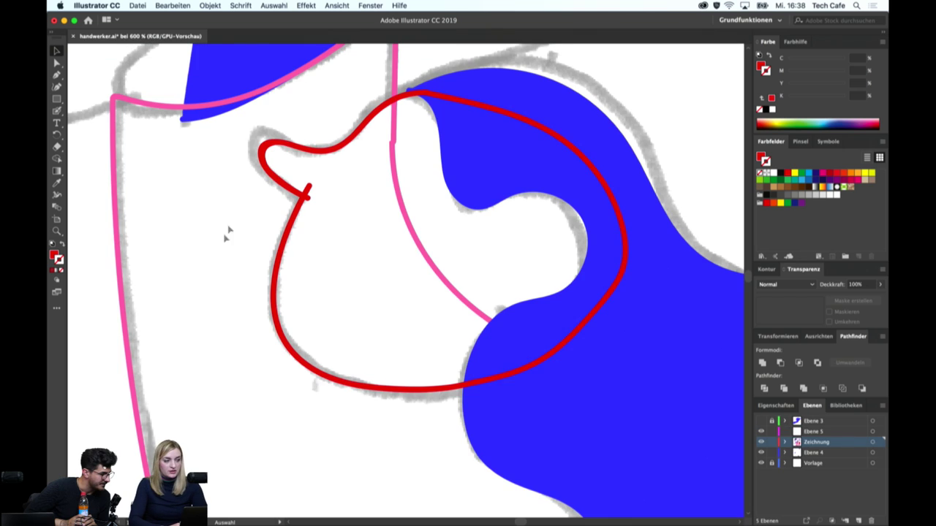
{"action": "double_click", "coordinate": [293, 150]}
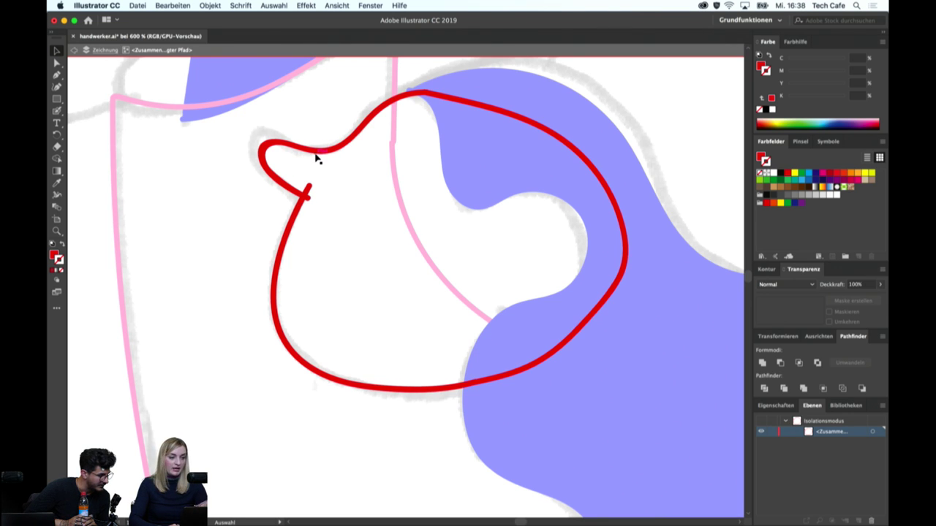
Try a solid red fill on the outline, then undo it
{"action": "left_click", "coordinate": [316, 158]}
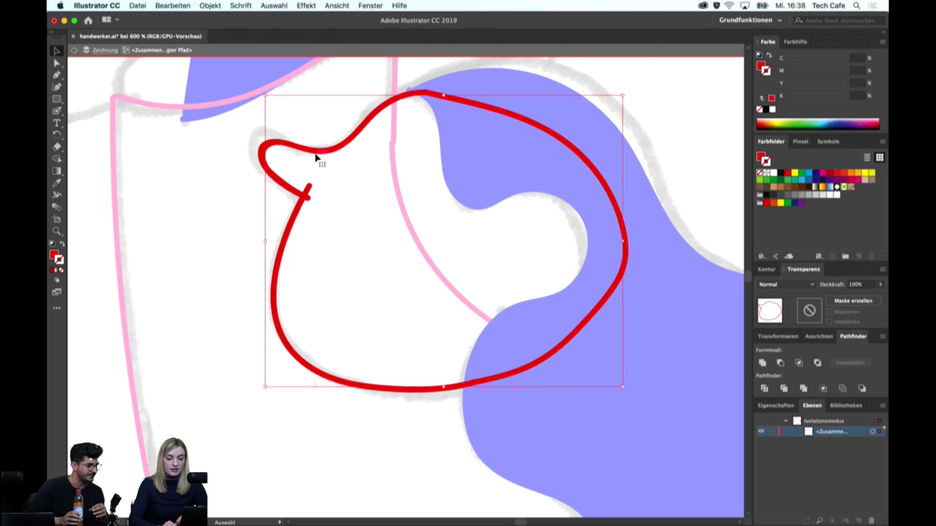
{"action": "key", "text": "shift+x"}
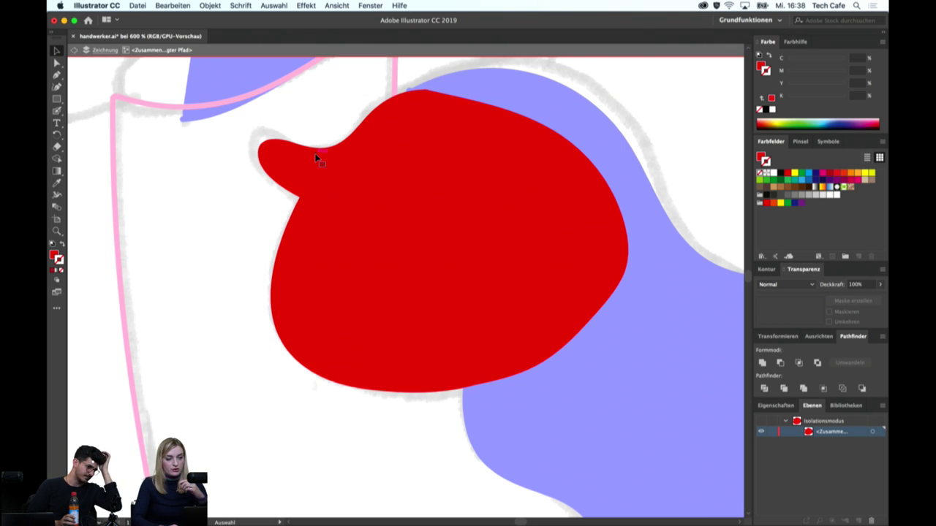
{"action": "key", "text": "Escape"}
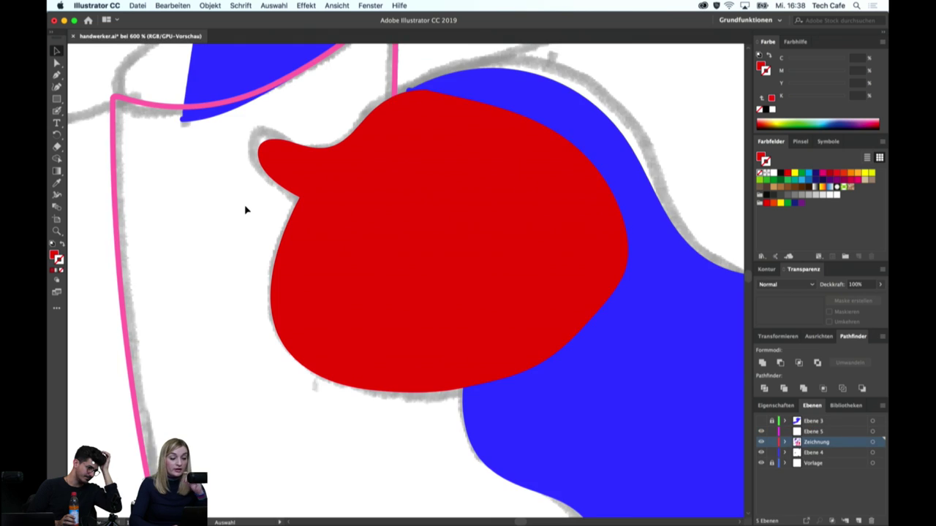
{"action": "key", "text": "ctrl+z"}
{"action": "key", "text": "Escape"}
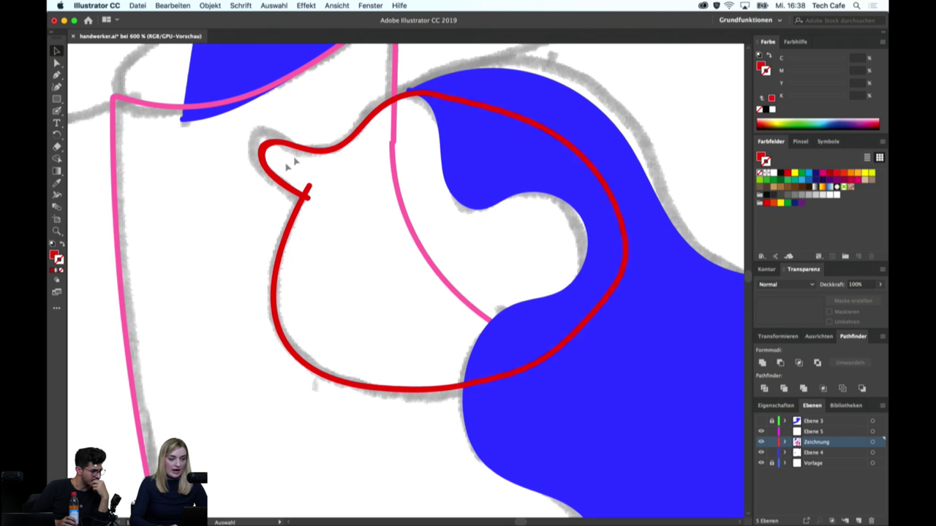
Retry the red fill via Direct Selection anchor points, then deselect the red shape
{"action": "key", "text": "a"}
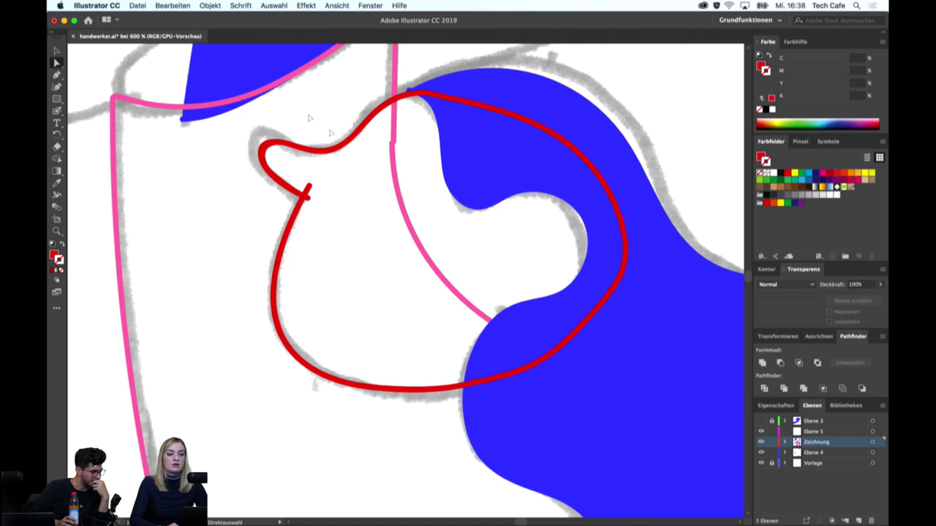
{"action": "left_click", "coordinate": [319, 159]}
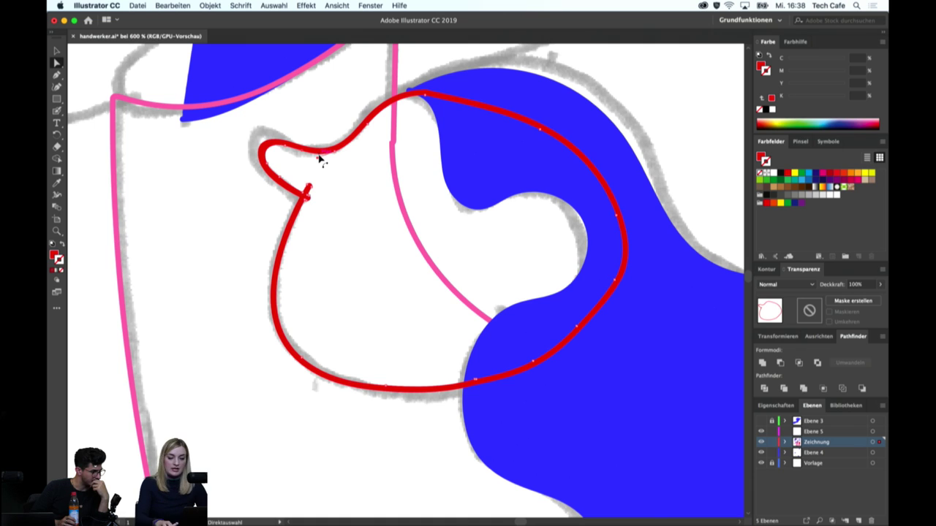
{"action": "left_click", "coordinate": [319, 159]}
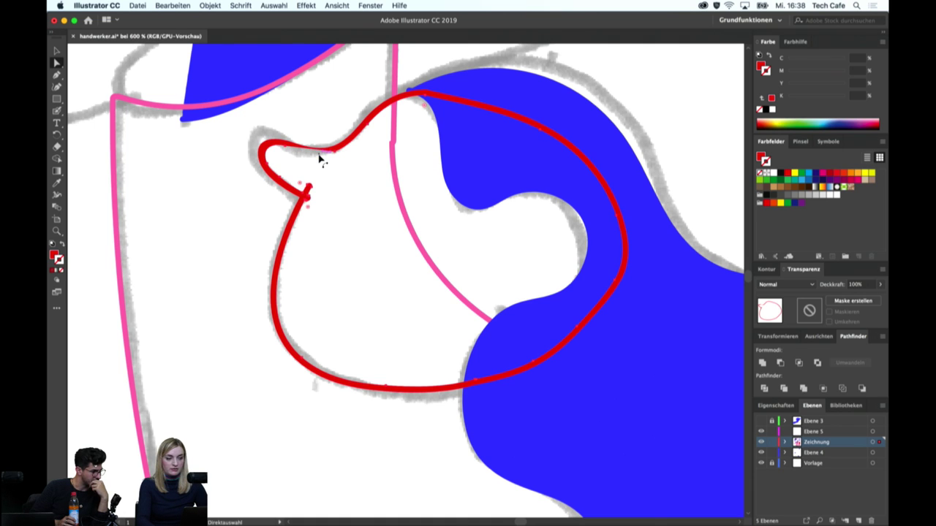
{"action": "key", "text": "shift+x"}
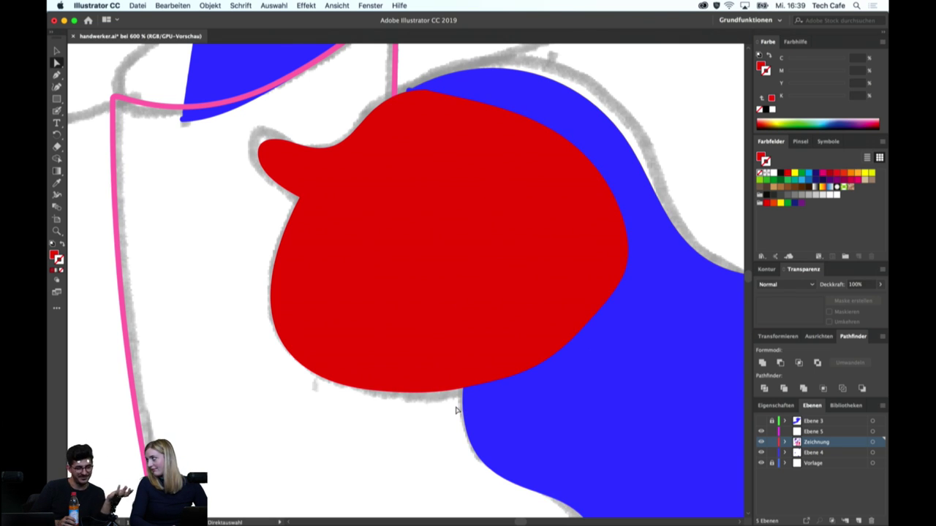
{"action": "key", "text": "v"}
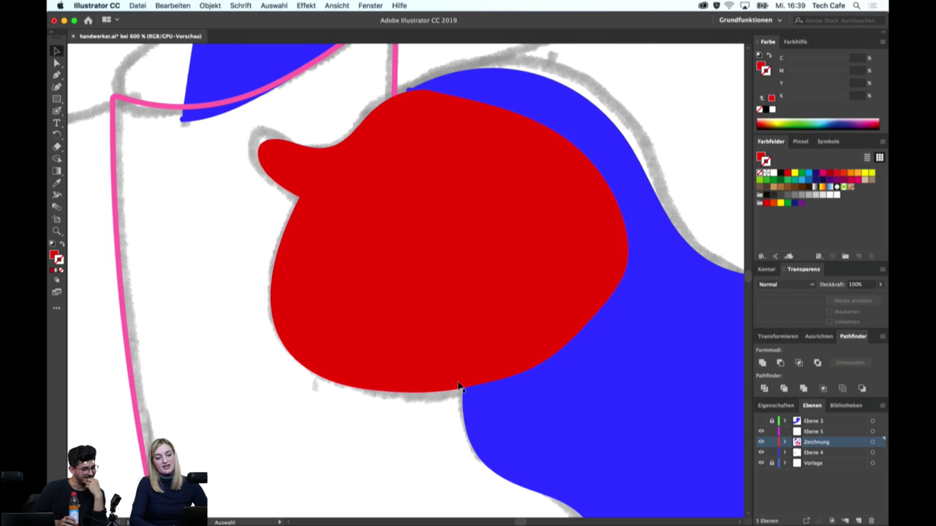
{"action": "left_click", "coordinate": [459, 388]}
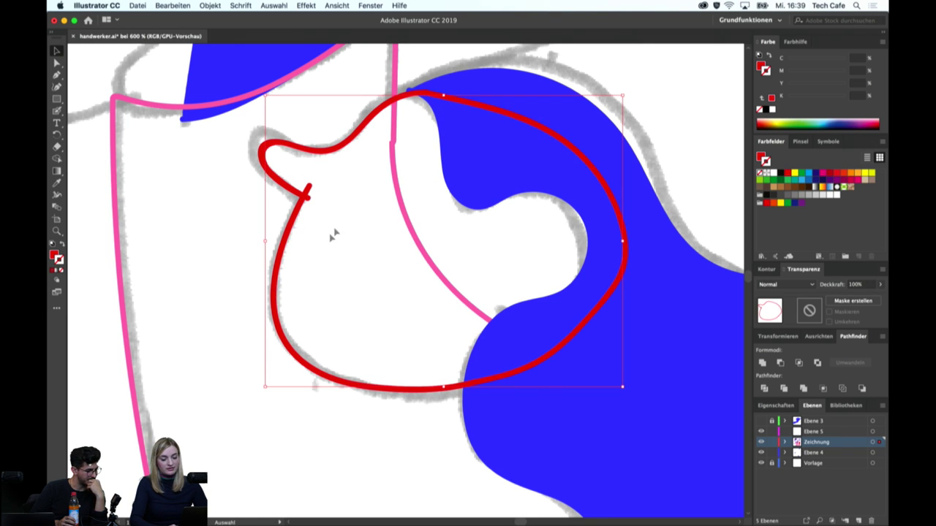
{"action": "left_click", "coordinate": [229, 205]}
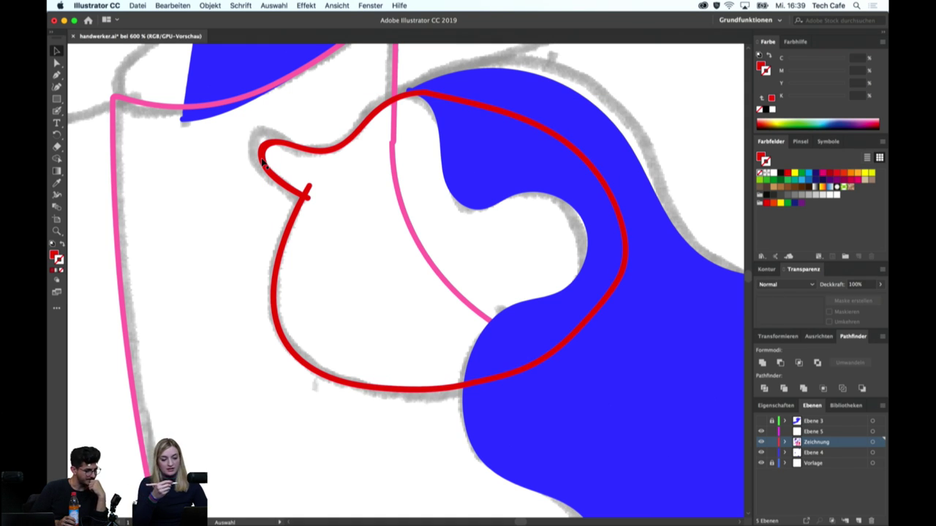
{"action": "key", "text": "b"}
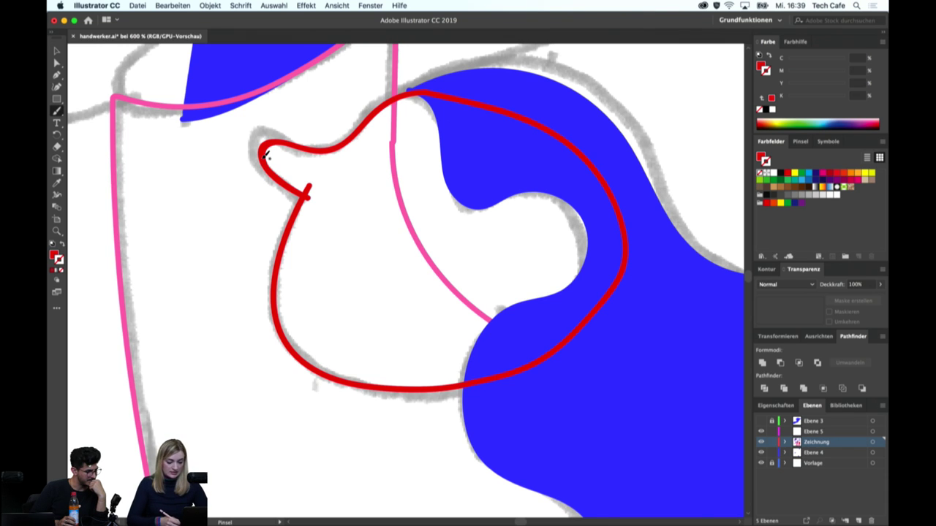
{"action": "left_click_drag", "start_coordinate": [212, 181], "coordinate": [199, 273]}
{"action": "left_click_drag", "start_coordinate": [234, 184], "coordinate": [212, 187]}
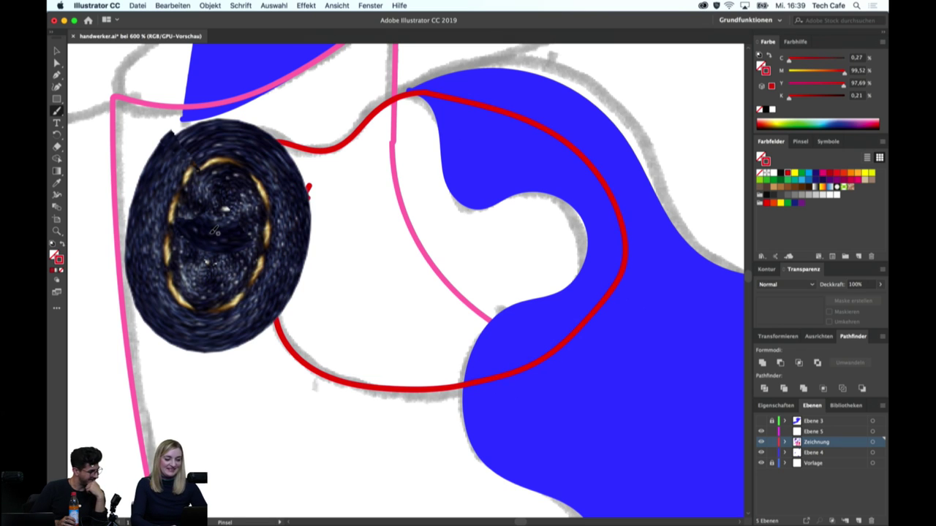
{"action": "key", "text": "v"}
{"action": "left_click", "coordinate": [247, 217]}
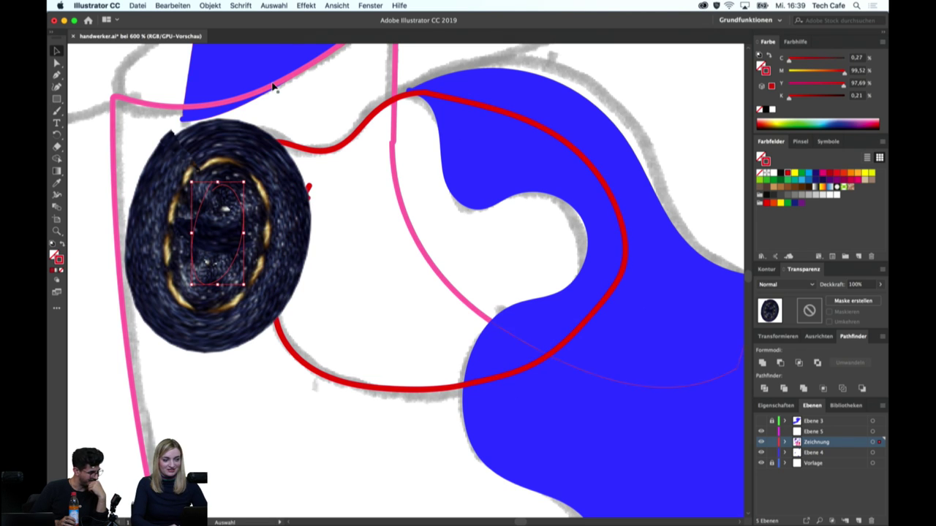
{"action": "left_click", "coordinate": [335, 5]}
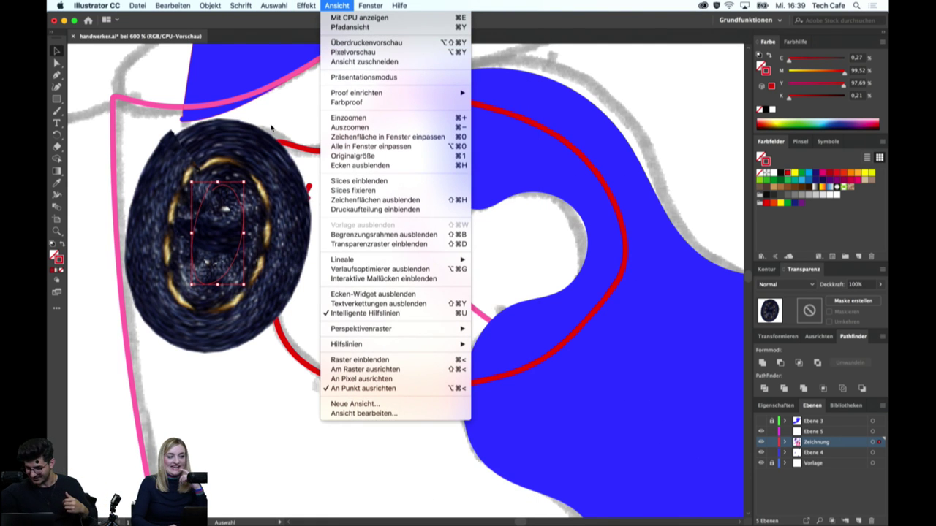
{"action": "left_click", "coordinate": [234, 155]}
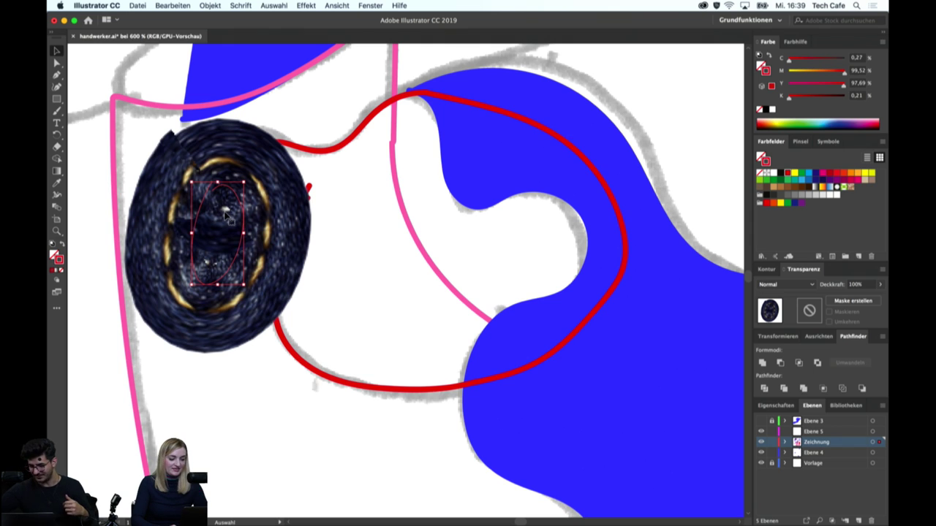
{"action": "key", "text": "a"}
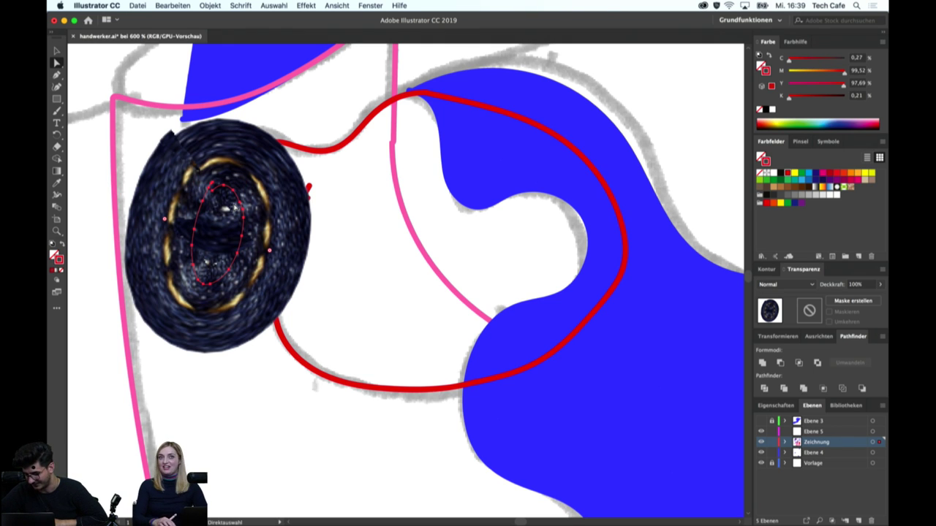
{"action": "key", "text": "v"}
{"action": "key", "text": "Delete"}
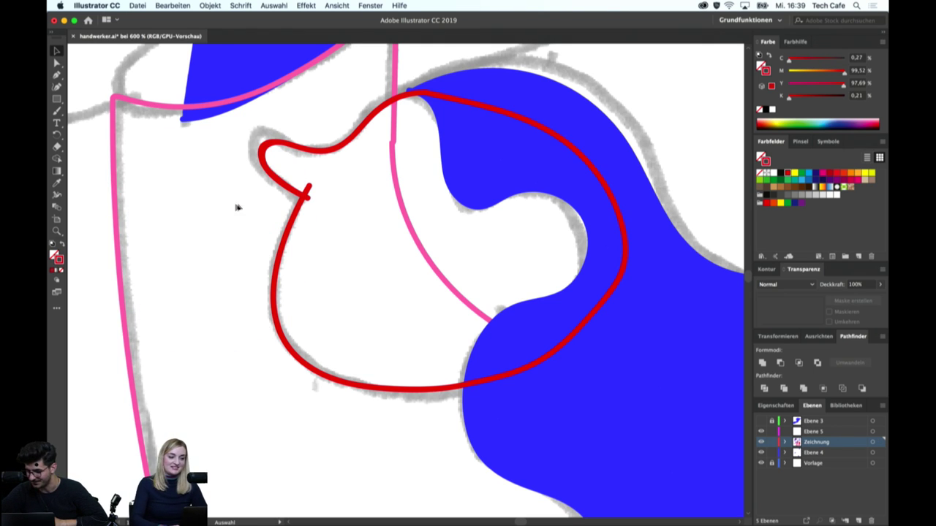
Fill the red looped outline with solid red and send it backward behind the blue hair shape
{"action": "double_click", "coordinate": [290, 150]}
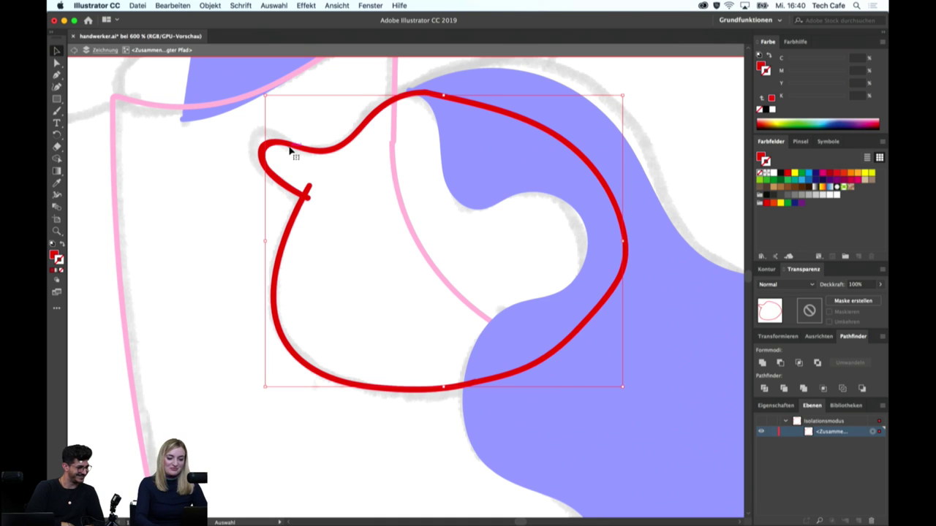
{"action": "left_click", "coordinate": [273, 158]}
{"action": "double_click", "coordinate": [210, 209]}
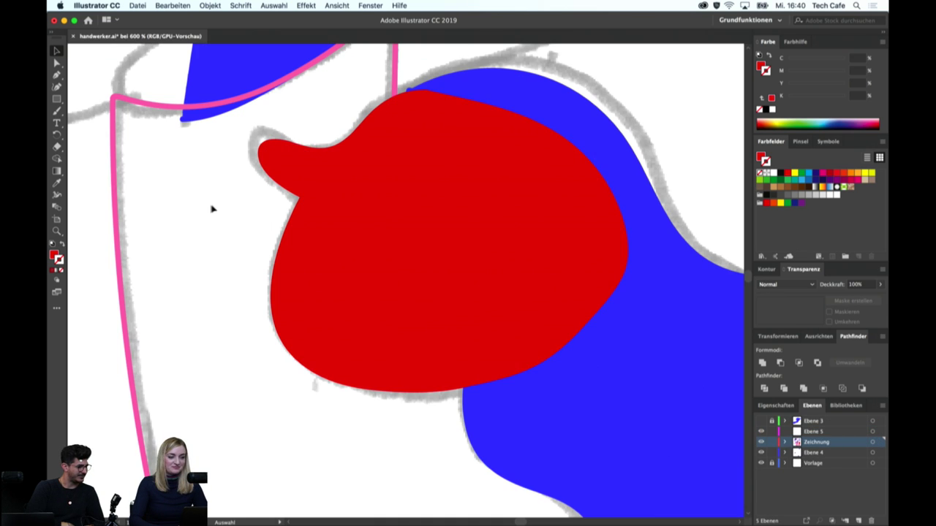
{"action": "left_click", "coordinate": [330, 226]}
{"action": "key", "text": "super+bracketleft"}
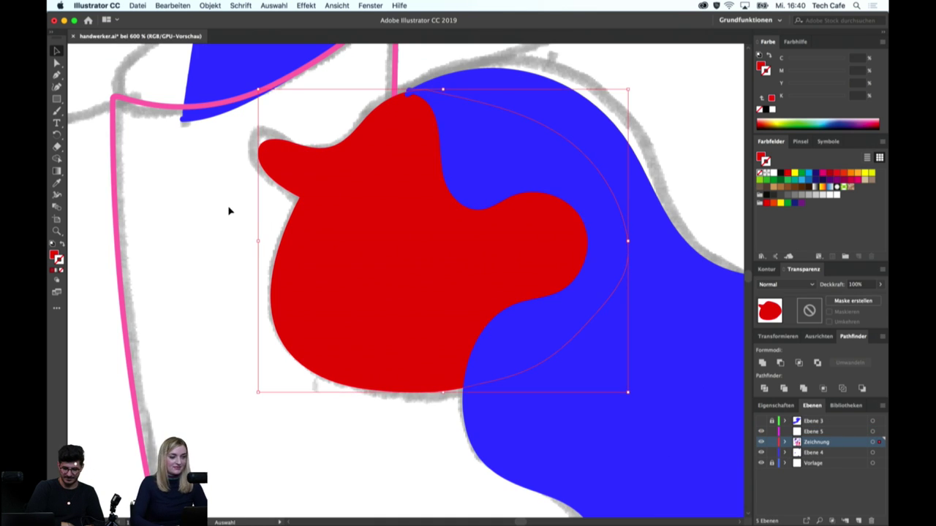
{"action": "left_click", "coordinate": [229, 211]}
{"action": "key", "text": "super+minus"}
{"action": "key", "text": "super+minus"}
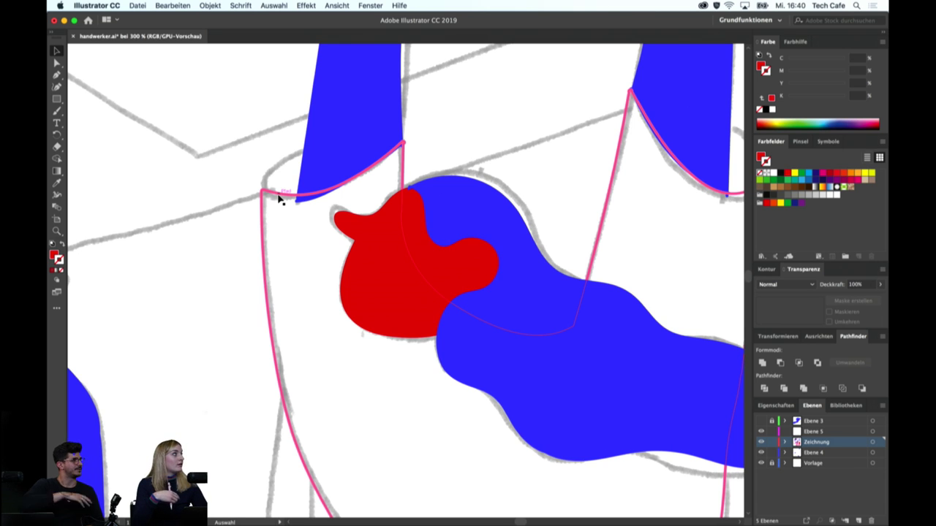
Briefly isolate the pink torso outline, then return to the full drawing
{"action": "double_click", "coordinate": [278, 199]}
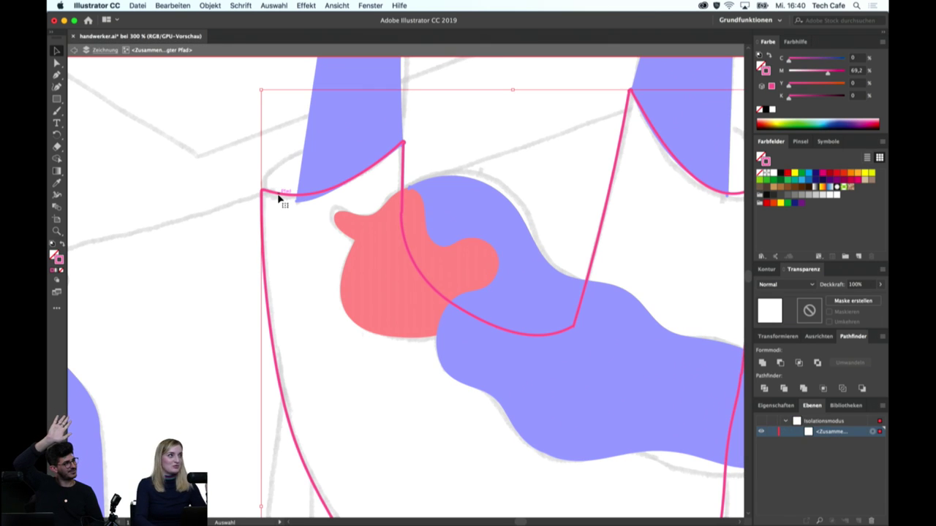
{"action": "left_click", "coordinate": [278, 199]}
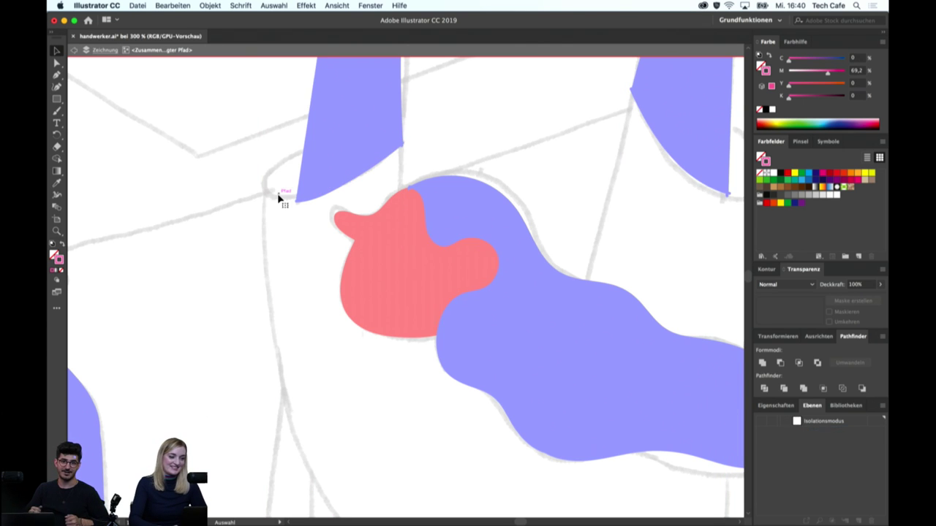
{"action": "key", "text": "a"}
{"action": "key", "text": "Escape"}
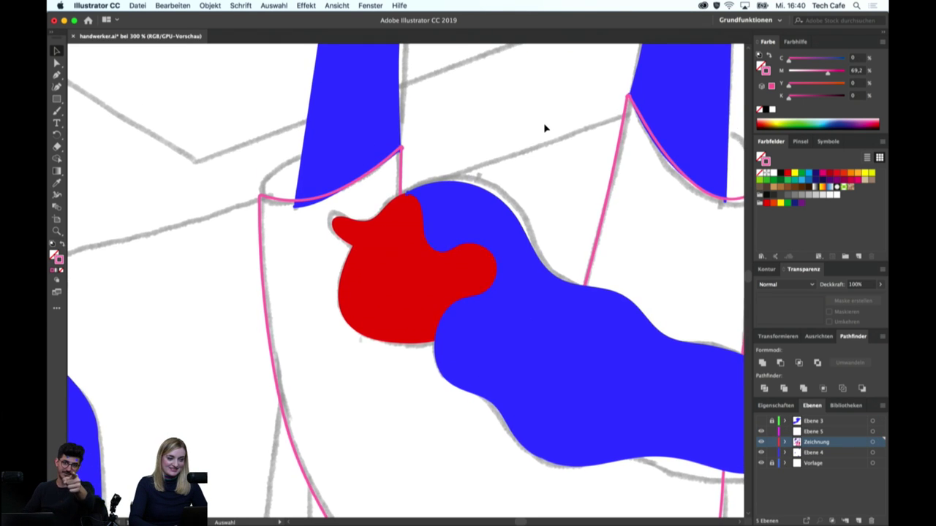
Scroll down to the pink torso outline and isolate it for editing
{"action": "scroll", "coordinate": [545, 128], "scroll_direction": "up", "scroll_amount": 3}
{"action": "scroll", "coordinate": [545, 129], "scroll_direction": "down", "scroll_amount": 5}
{"action": "scroll", "coordinate": [544, 234], "scroll_direction": "down", "scroll_amount": 5}
{"action": "scroll", "coordinate": [545, 336], "scroll_direction": "down", "scroll_amount": 5}
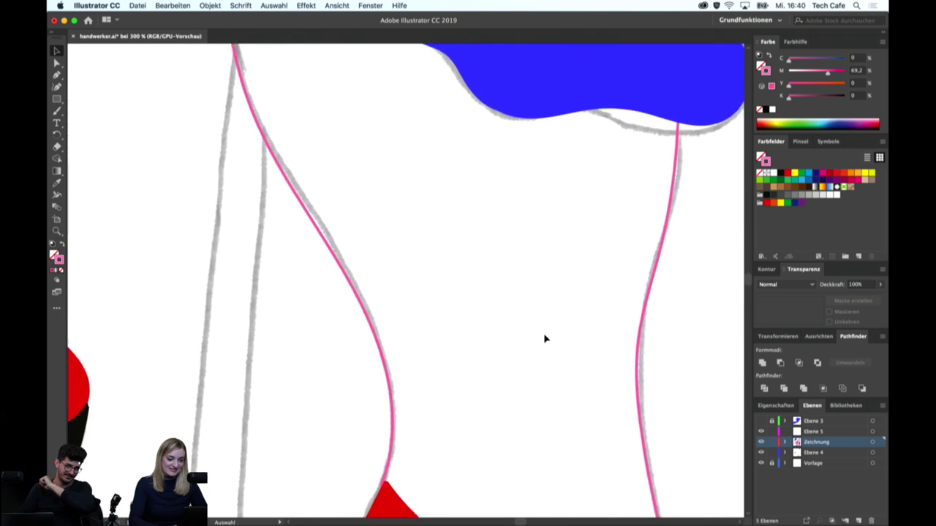
{"action": "scroll", "coordinate": [544, 339], "scroll_direction": "down", "scroll_amount": 3}
{"action": "left_click", "coordinate": [545, 338]}
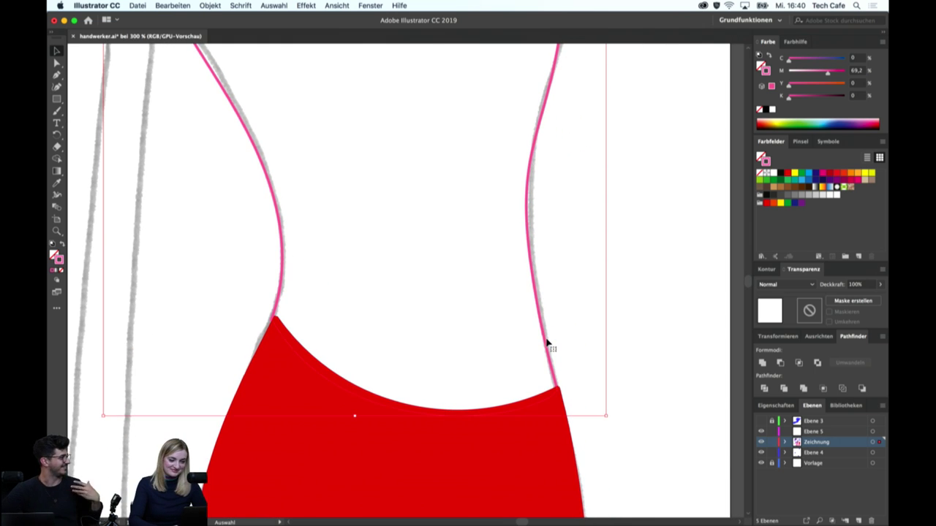
{"action": "double_click", "coordinate": [547, 341]}
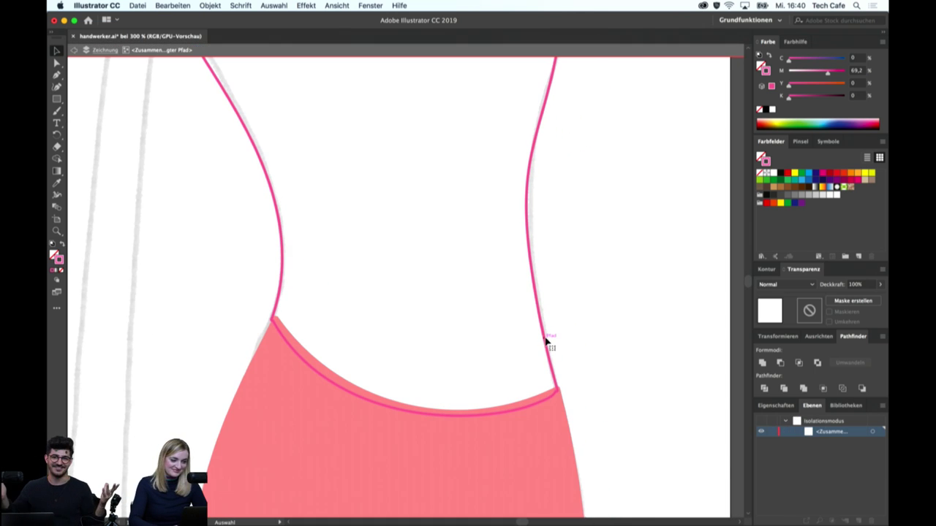
{"action": "left_click", "coordinate": [275, 310]}
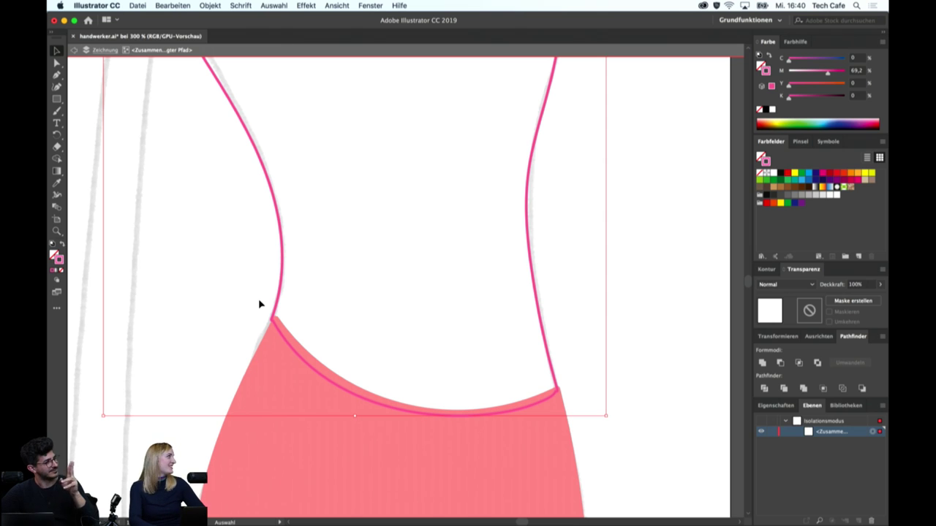
Swap the torso's stroke to fill so it becomes solid pink with no outline
{"action": "key", "text": "super+plus"}
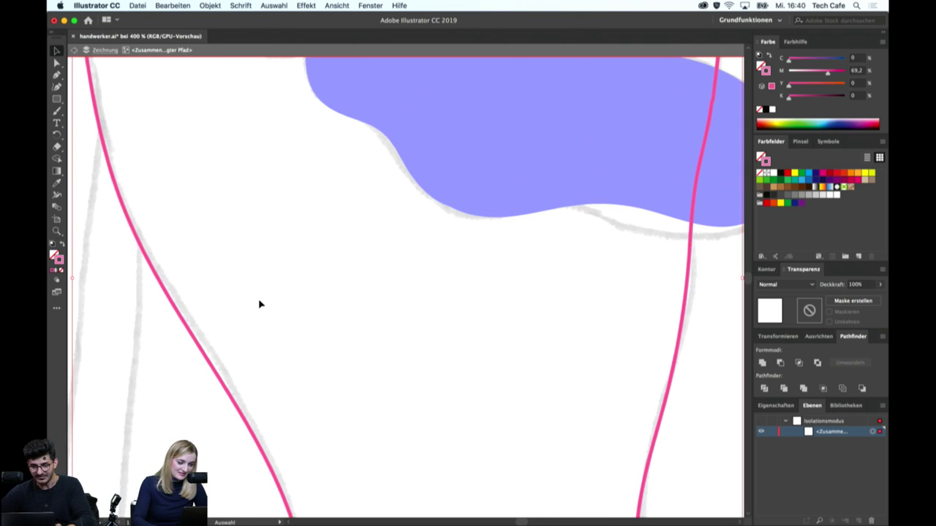
{"action": "scroll", "coordinate": [325, 339], "scroll_direction": "down", "scroll_amount": 3}
{"action": "scroll", "coordinate": [325, 339], "scroll_direction": "down", "scroll_amount": 5}
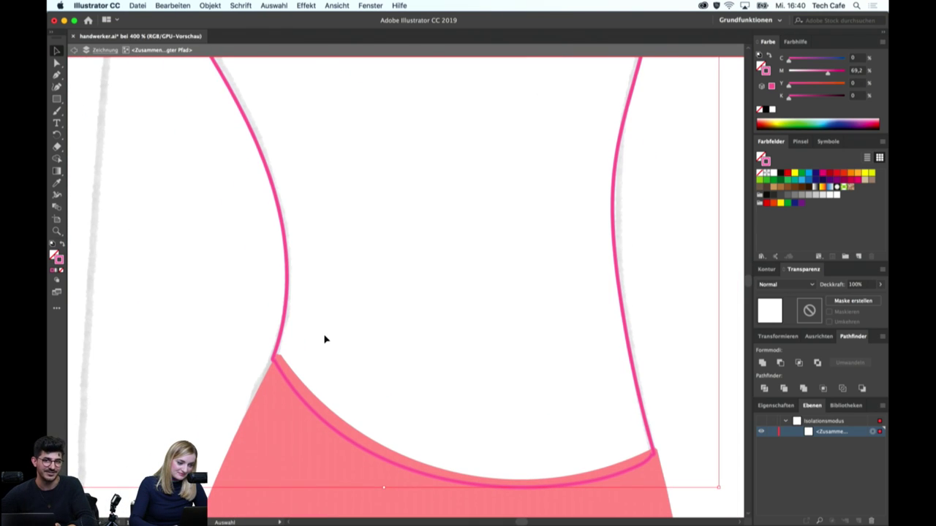
{"action": "key", "text": "super+plus"}
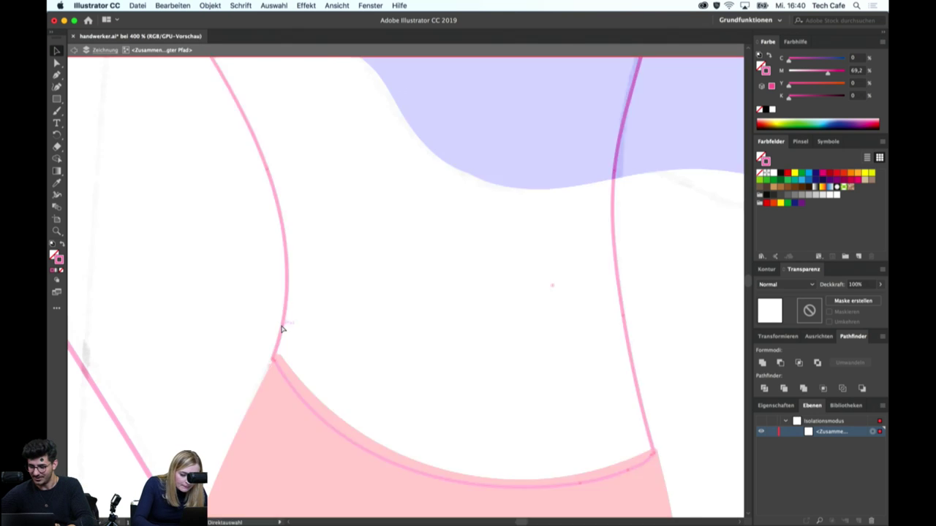
{"action": "key", "text": "super+minus"}
{"action": "key", "text": "super+minus"}
{"action": "key", "text": "super+minus"}
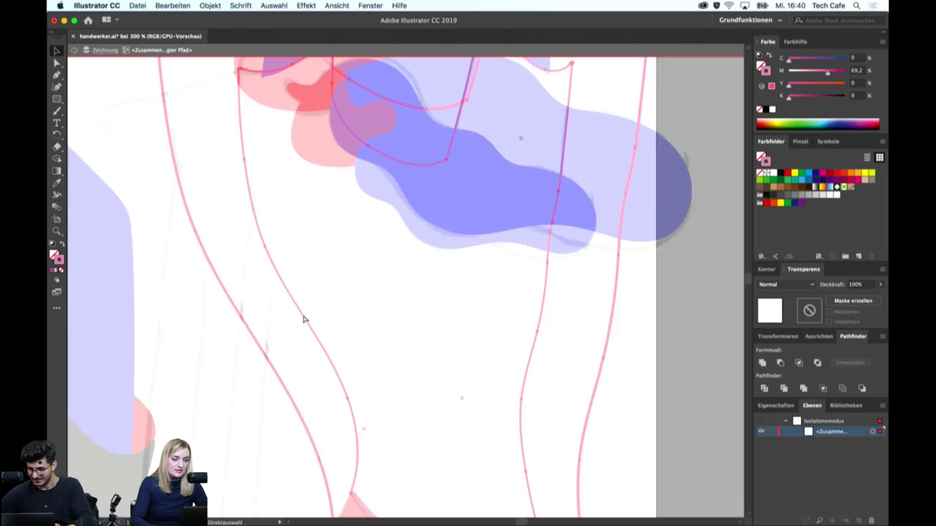
{"action": "key", "text": "super+minus"}
{"action": "left_click", "coordinate": [61, 245]}
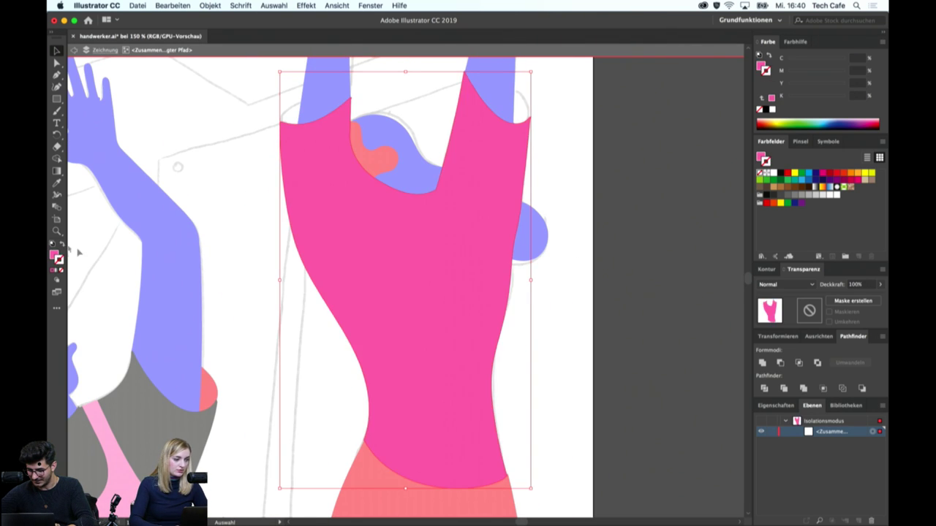
{"action": "key", "text": "Escape"}
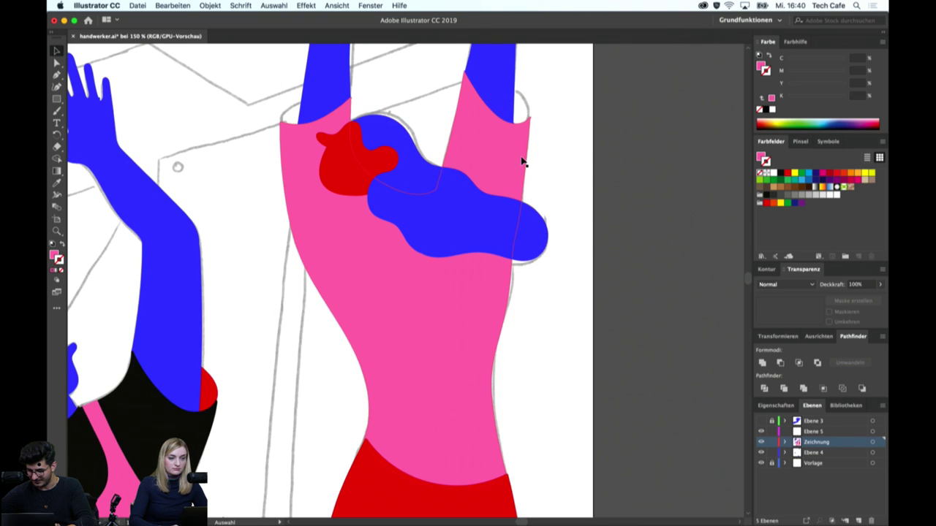
Pan the view up and across the illustration
{"action": "scroll", "coordinate": [522, 159], "scroll_direction": "up", "scroll_amount": 2}
{"action": "scroll", "coordinate": [521, 160], "scroll_direction": "up", "scroll_amount": 3}
{"action": "scroll", "coordinate": [522, 161], "scroll_direction": "up", "scroll_amount": 2}
{"action": "scroll", "coordinate": [522, 162], "scroll_direction": "left", "scroll_amount": 2}
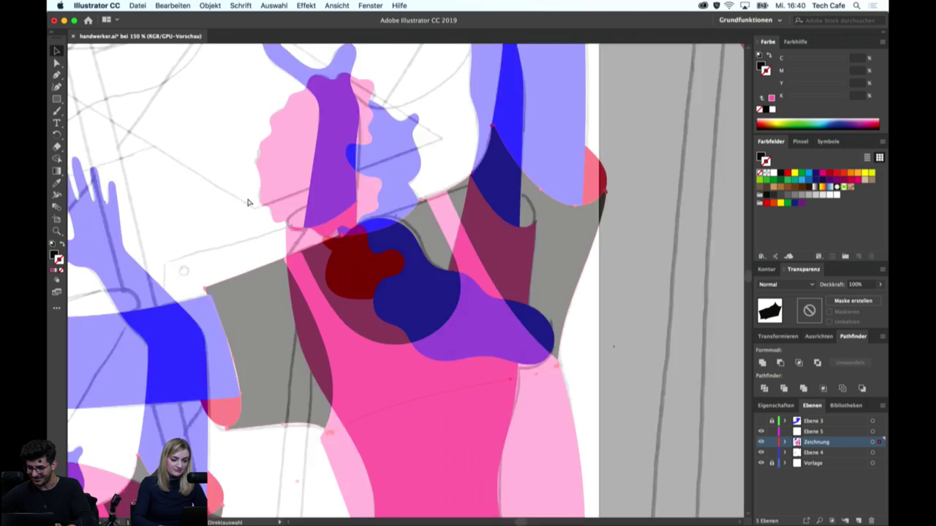
{"action": "scroll", "coordinate": [477, 196], "scroll_direction": "right", "scroll_amount": 10}
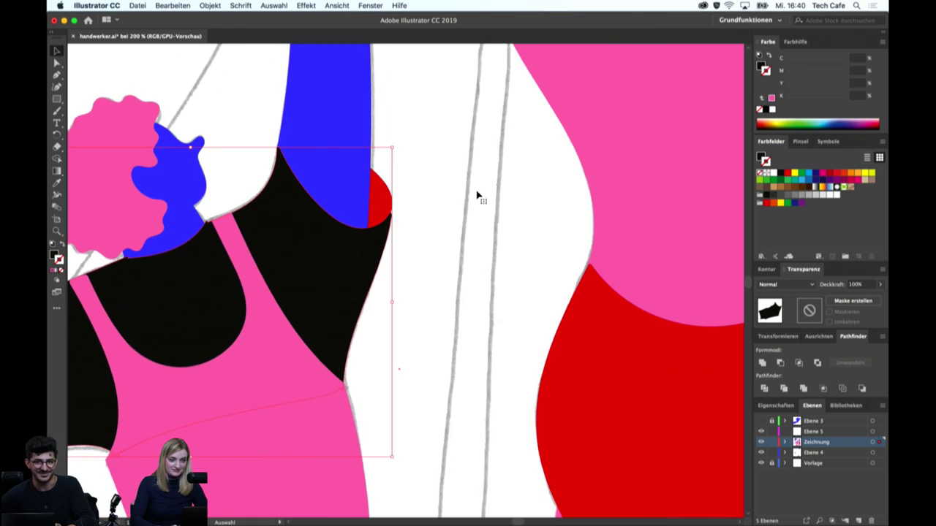
{"action": "scroll", "coordinate": [477, 196], "scroll_direction": "right", "scroll_amount": 4}
{"action": "scroll", "coordinate": [477, 196], "scroll_direction": "right", "scroll_amount": 1}
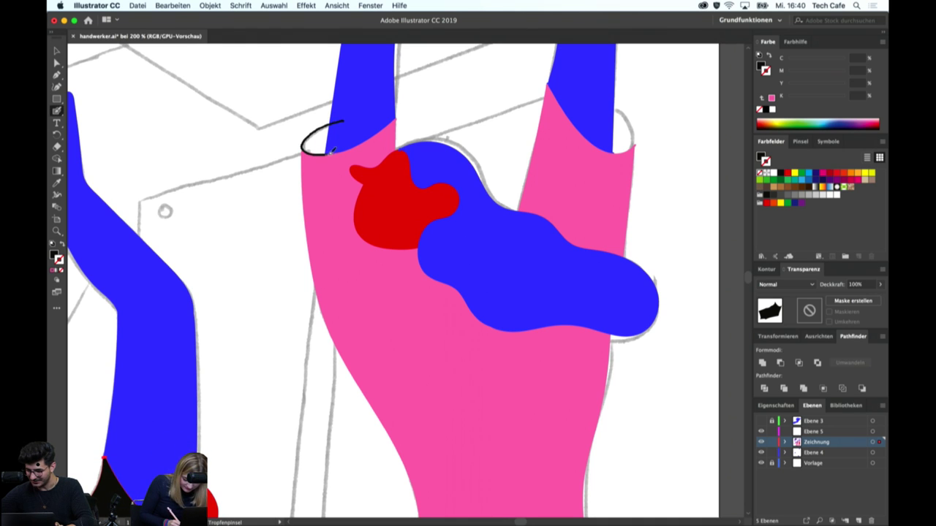
Paint black cuffs at the left and right sleeve edges
{"action": "left_click_drag", "start_coordinate": [353, 130], "coordinate": [351, 143]}
{"action": "scroll", "coordinate": [537, 172], "scroll_direction": "right", "scroll_amount": 5}
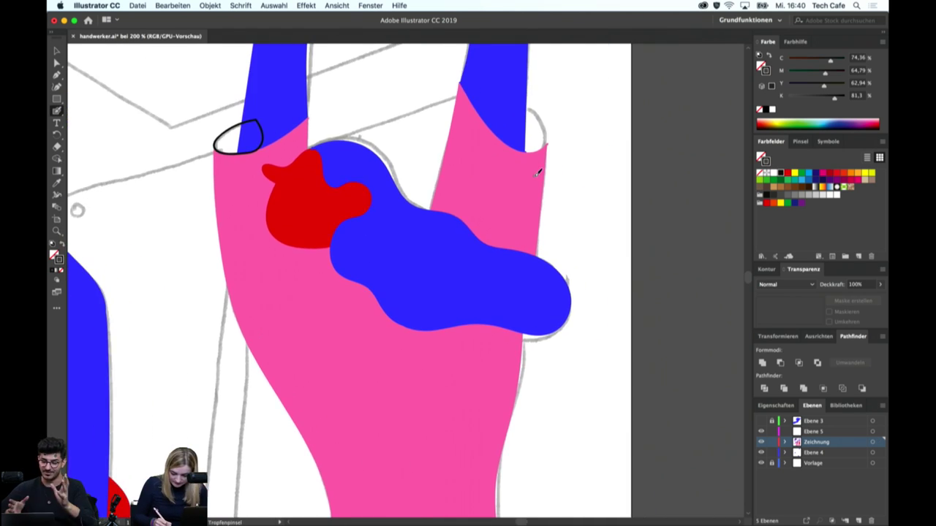
{"action": "mouse_move", "coordinate": [515, 151]}
{"action": "left_mouse_down"}
{"action": "mouse_move", "coordinate": [553, 140]}
{"action": "mouse_move", "coordinate": [525, 104]}
{"action": "mouse_move", "coordinate": [522, 133]}
{"action": "left_mouse_up"}
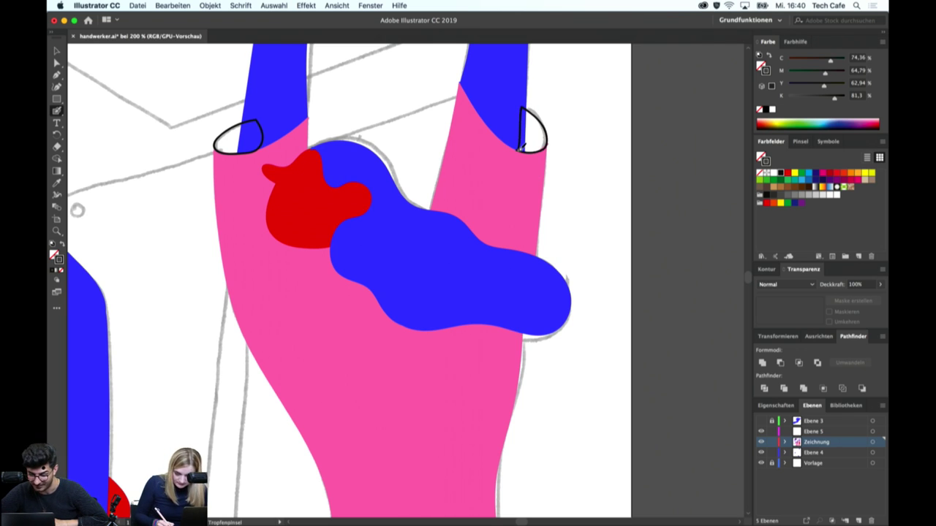
{"action": "key", "text": "v"}
Isolate the cuff shapes and open the Swatches options, dismissing them unchanged
{"action": "left_click", "coordinate": [544, 154]}
{"action": "double_click", "coordinate": [545, 154]}
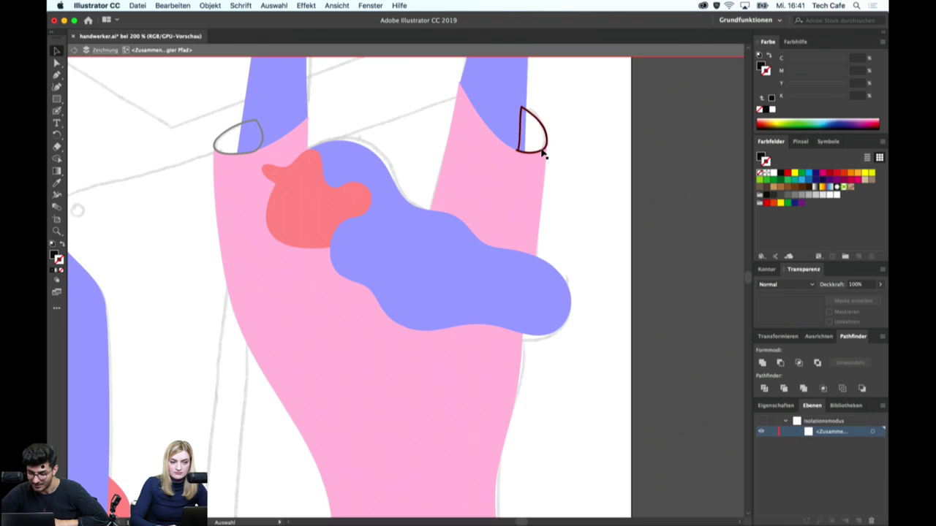
{"action": "double_click", "coordinate": [224, 135]}
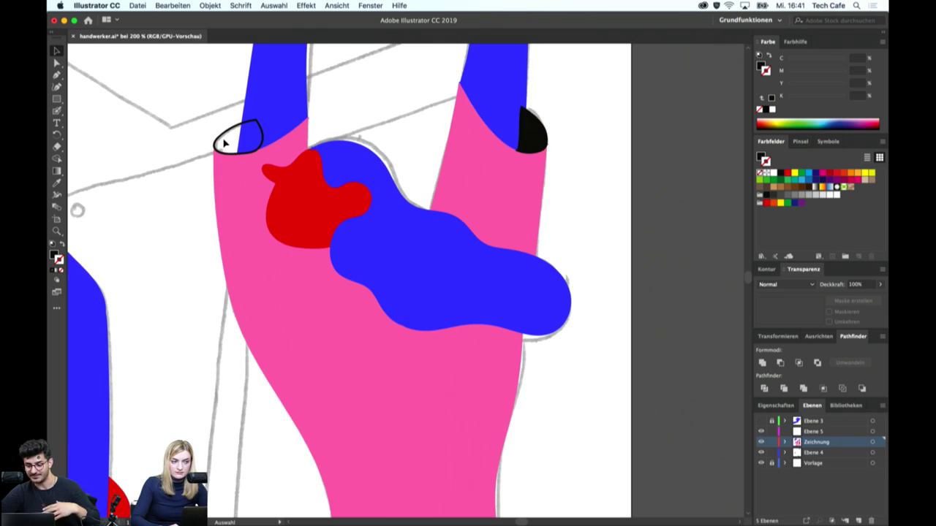
{"action": "double_click", "coordinate": [222, 139]}
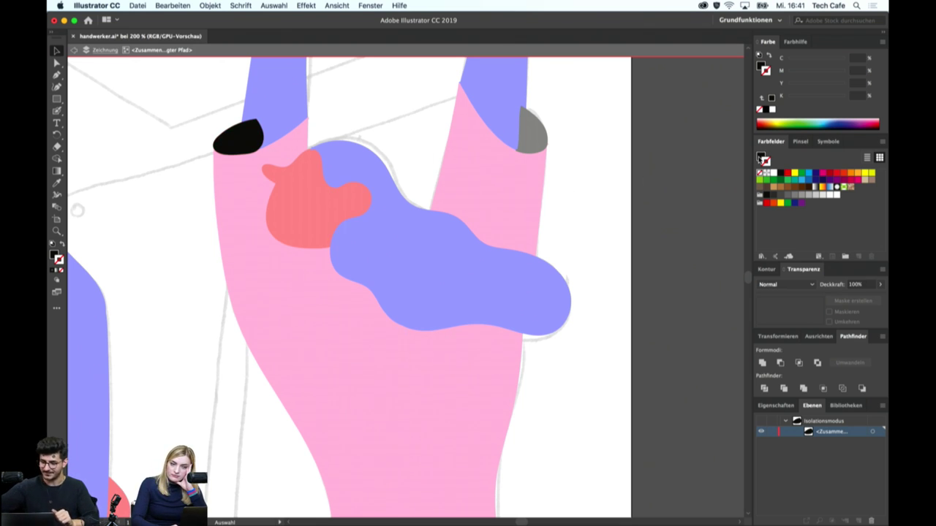
{"action": "left_click", "coordinate": [762, 158]}
{"action": "left_click", "coordinate": [881, 141]}
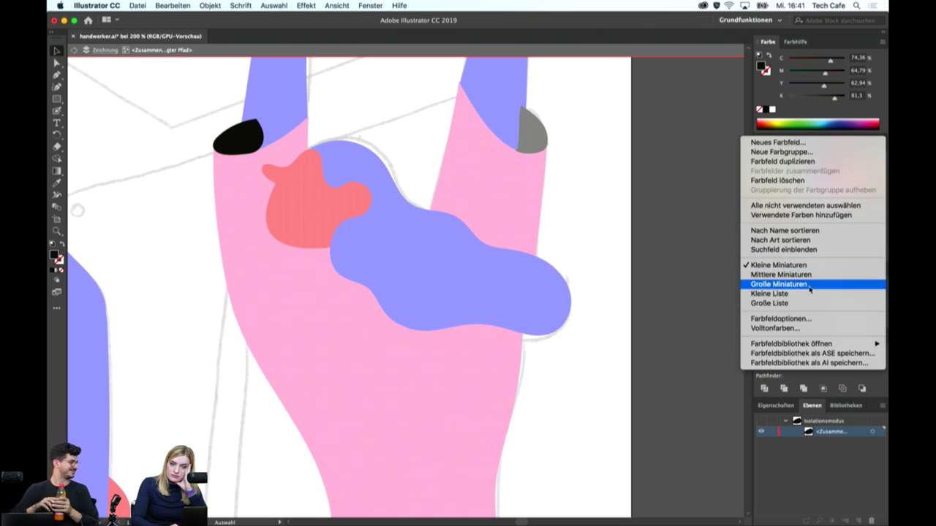
{"action": "left_click", "coordinate": [724, 201]}
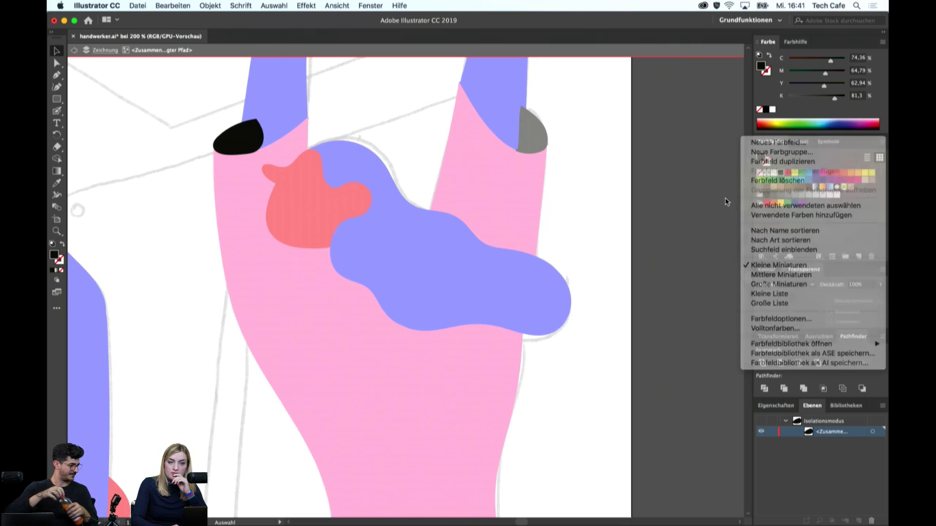
{"action": "double_click", "coordinate": [584, 121]}
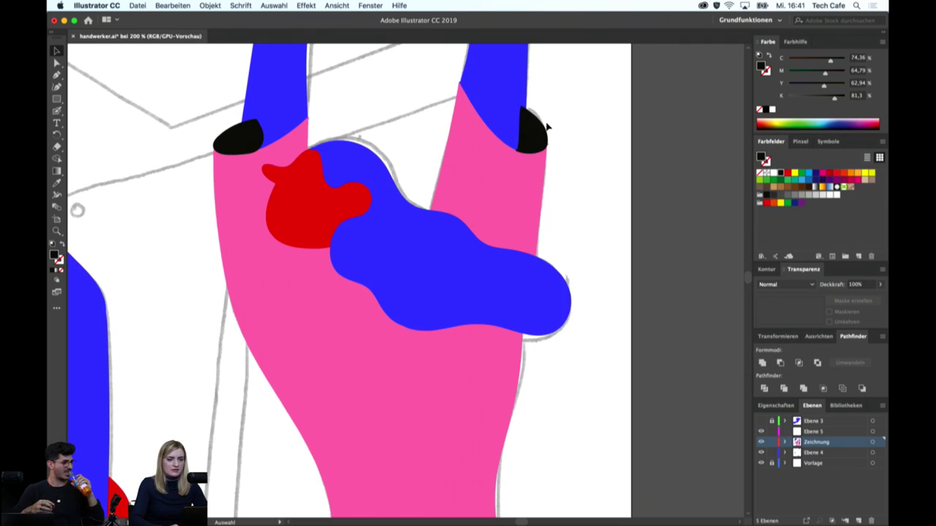
Cut and paste the black sleeve shapes in place, then send them behind the pink top (Anordnen > In den Hintergrund)
{"action": "left_click", "coordinate": [534, 132]}
{"action": "left_click", "coordinate": [241, 141], "text": "shift"}
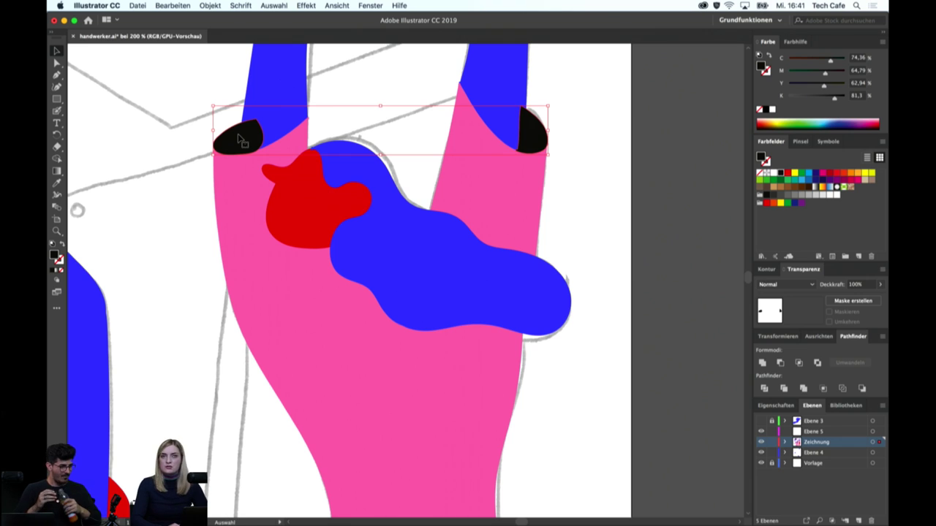
{"action": "key", "text": "ctrl+shift+a"}
{"action": "left_click", "coordinate": [238, 139]}
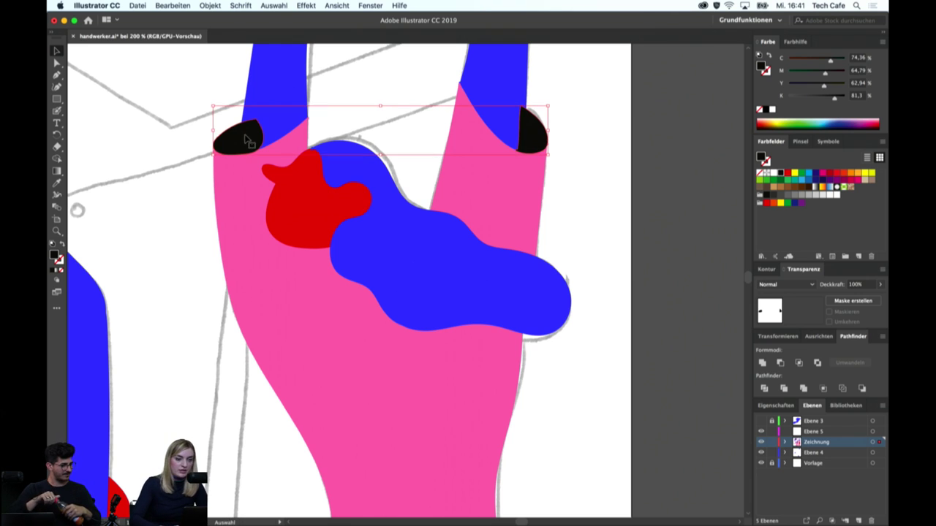
{"action": "key", "text": "ctrl+shift+a"}
{"action": "left_click", "coordinate": [243, 139]}
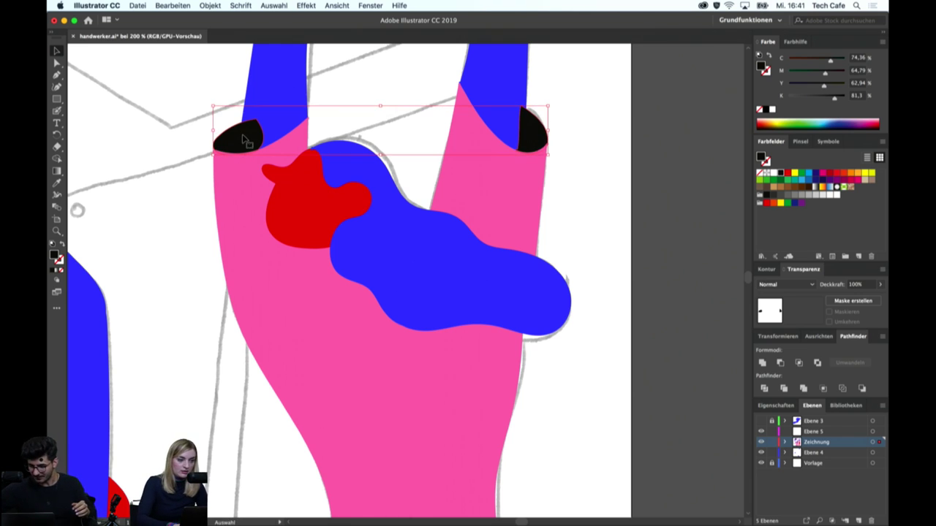
{"action": "key", "text": "ctrl+x"}
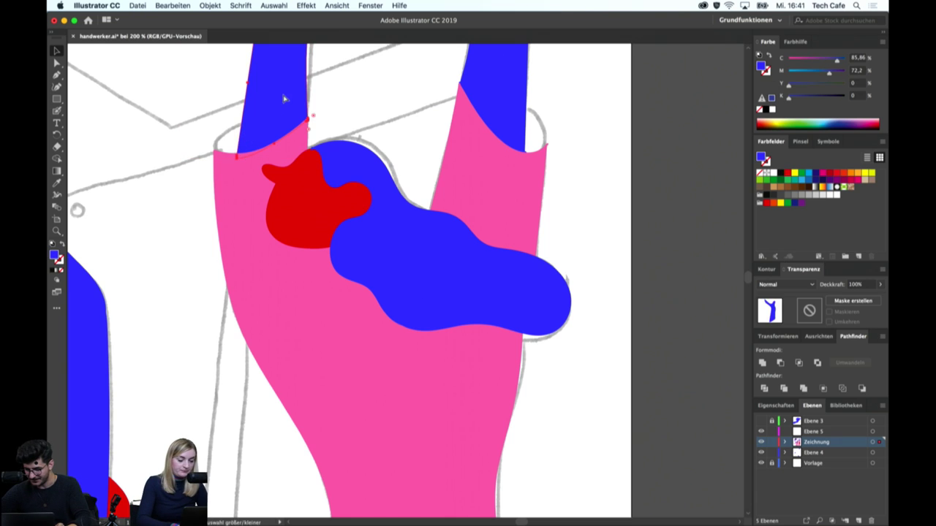
{"action": "key", "text": "ctrl+f"}
{"action": "right_click", "coordinate": [243, 144]}
{"action": "mouse_move", "coordinate": [268, 232]}
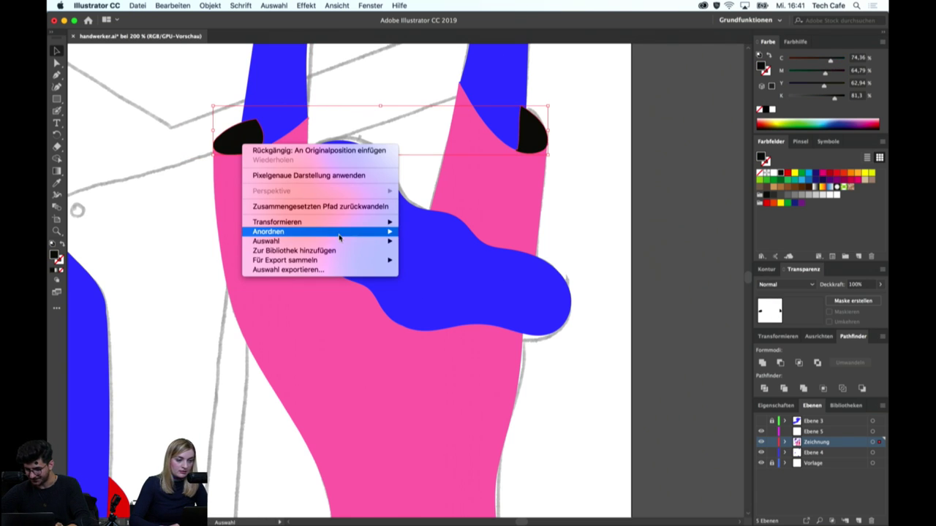
{"action": "left_click", "coordinate": [468, 260]}
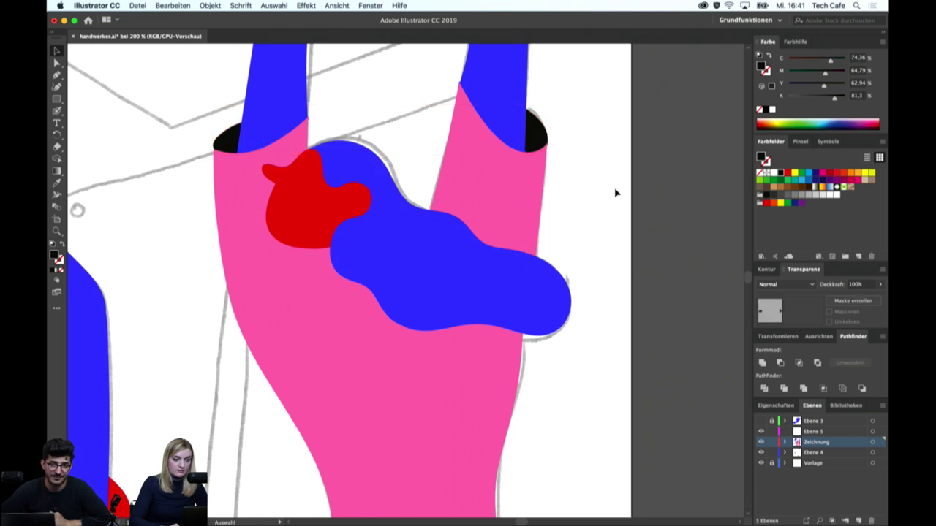
{"action": "key", "text": "ctrl+minus"}
{"action": "key", "text": "ctrl+minus"}
{"action": "key", "text": "ctrl+minus"}
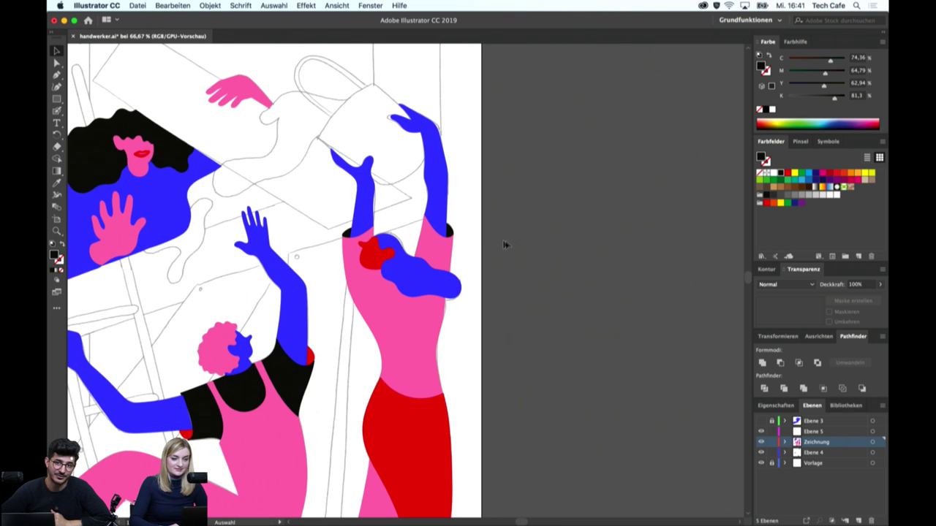
Zoom to 100% on the red hair piece and touch it up with the Blob Brush
{"action": "scroll", "coordinate": [500, 239], "scroll_direction": "down", "scroll_amount": 5}
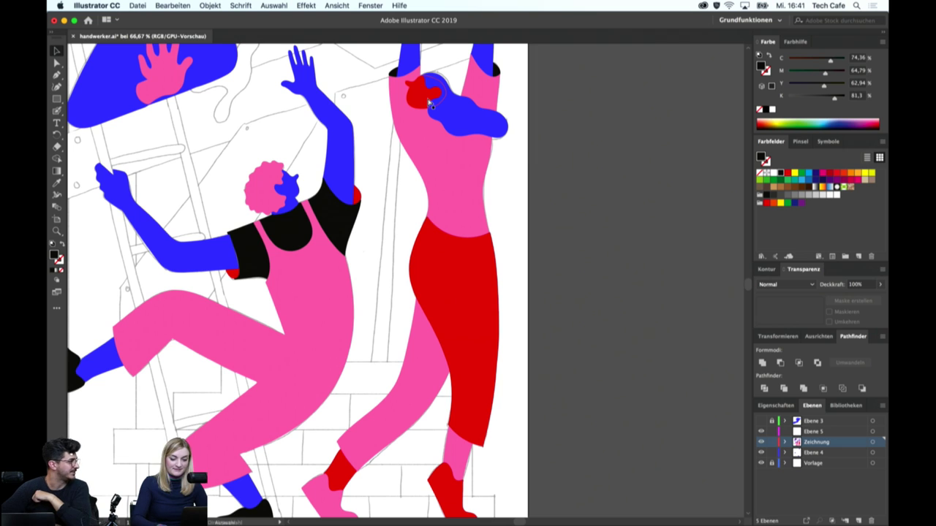
{"action": "key", "text": "ctrl+plus"}
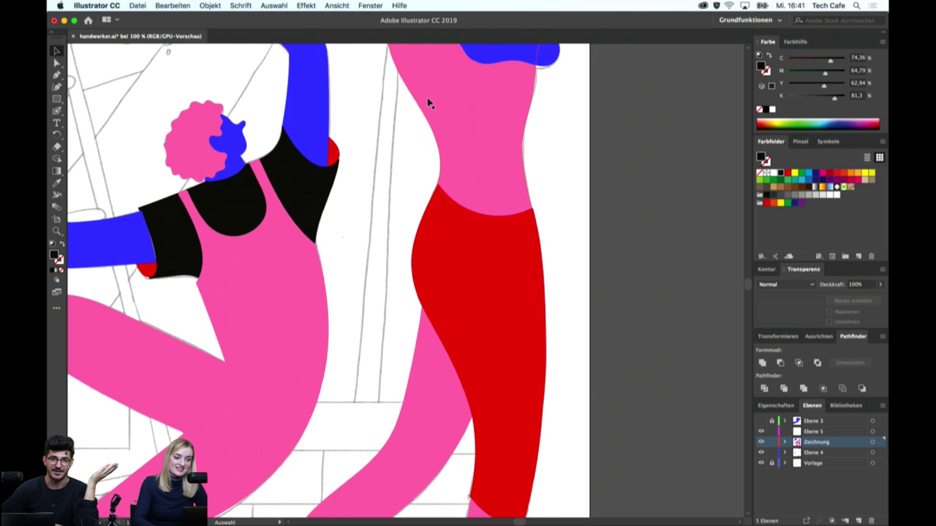
{"action": "scroll", "coordinate": [483, 135], "scroll_direction": "down", "scroll_amount": 1}
{"action": "scroll", "coordinate": [482, 136], "scroll_direction": "up", "scroll_amount": 5}
{"action": "scroll", "coordinate": [483, 136], "scroll_direction": "right", "scroll_amount": 1}
{"action": "left_click", "coordinate": [375, 177]}
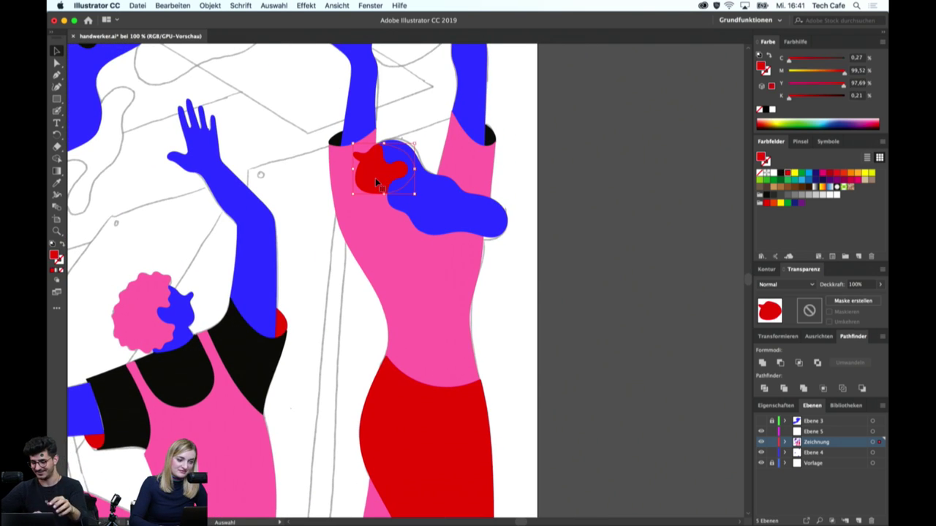
{"action": "key", "text": "shift+b"}
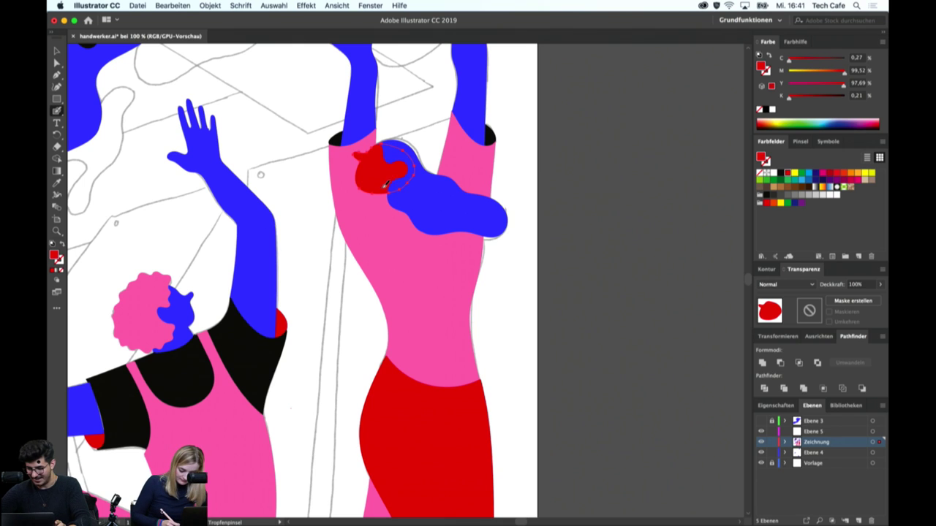
{"action": "key", "text": "ctrl+shift+a"}
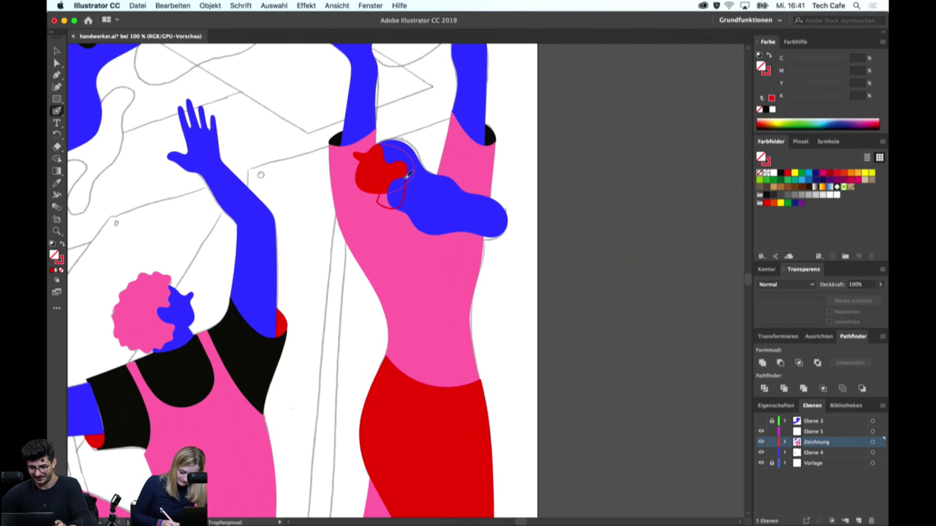
{"action": "key", "text": "v"}
Isolate the red hair piece, exit isolation, then deselect and zoom out
{"action": "left_click", "coordinate": [384, 196]}
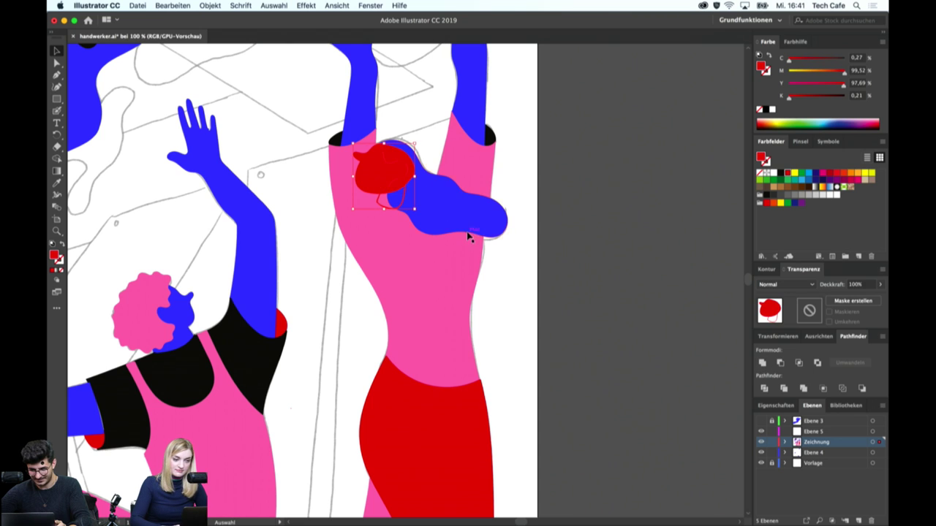
{"action": "double_click", "coordinate": [393, 192]}
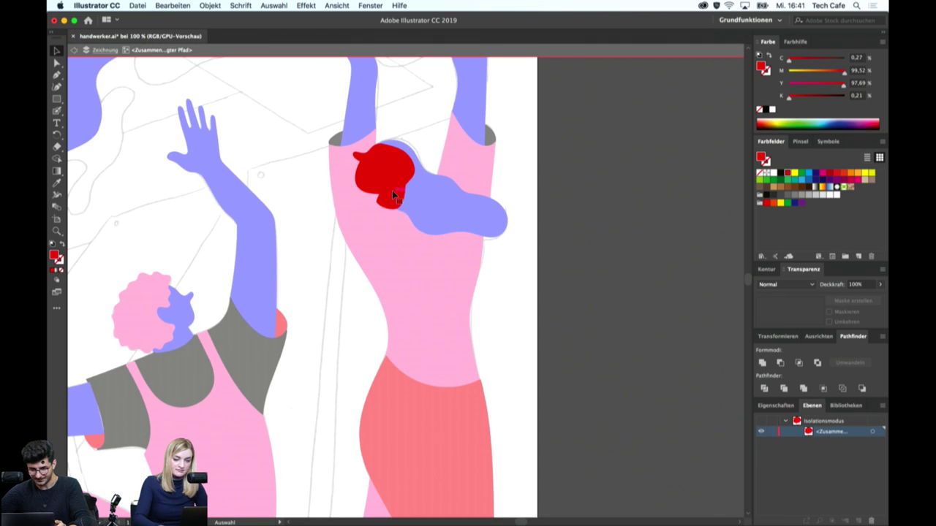
{"action": "double_click", "coordinate": [511, 231]}
{"action": "left_click", "coordinate": [379, 176]}
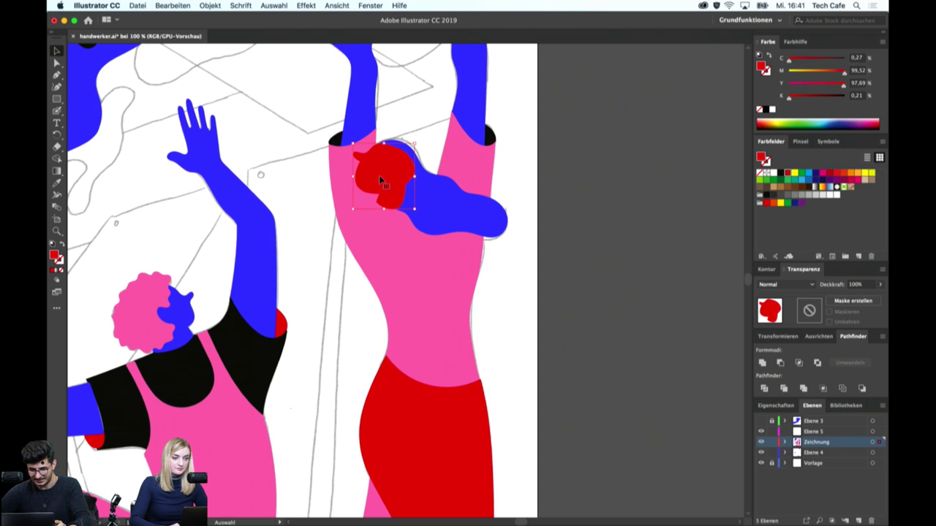
{"action": "left_click", "coordinate": [558, 279]}
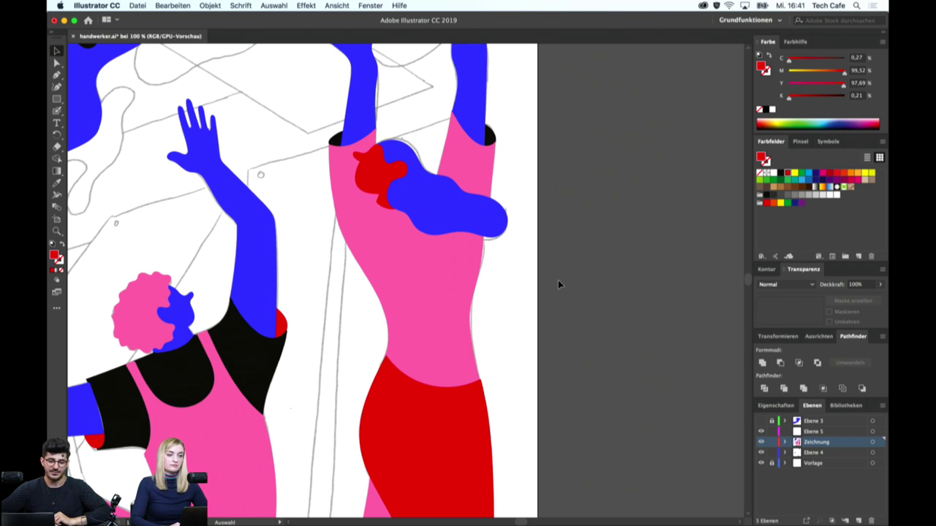
{"action": "key", "text": "ctrl+minus"}
{"action": "key", "text": "ctrl+minus"}
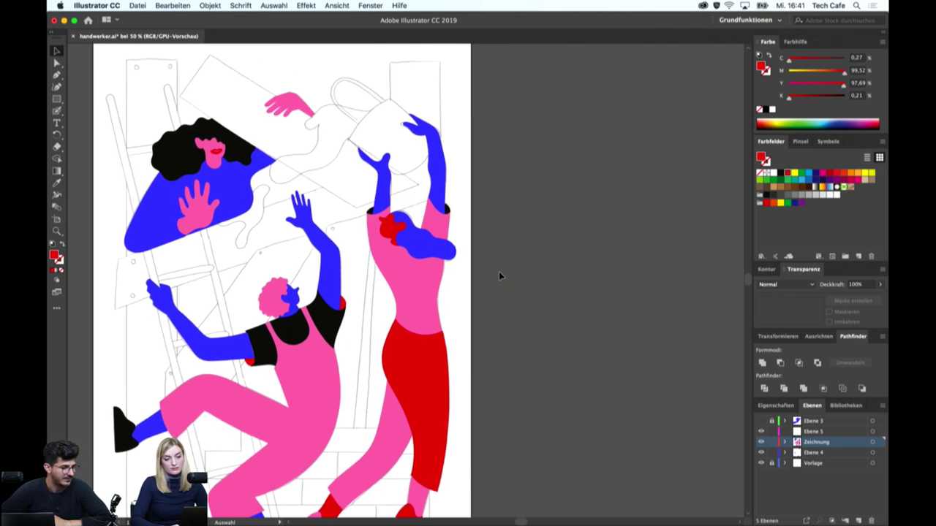
{"action": "scroll", "coordinate": [499, 271], "scroll_direction": "down", "scroll_amount": 2}
{"action": "scroll", "coordinate": [499, 271], "scroll_direction": "left", "scroll_amount": 3}
{"action": "scroll", "coordinate": [500, 275], "scroll_direction": "up", "scroll_amount": 1}
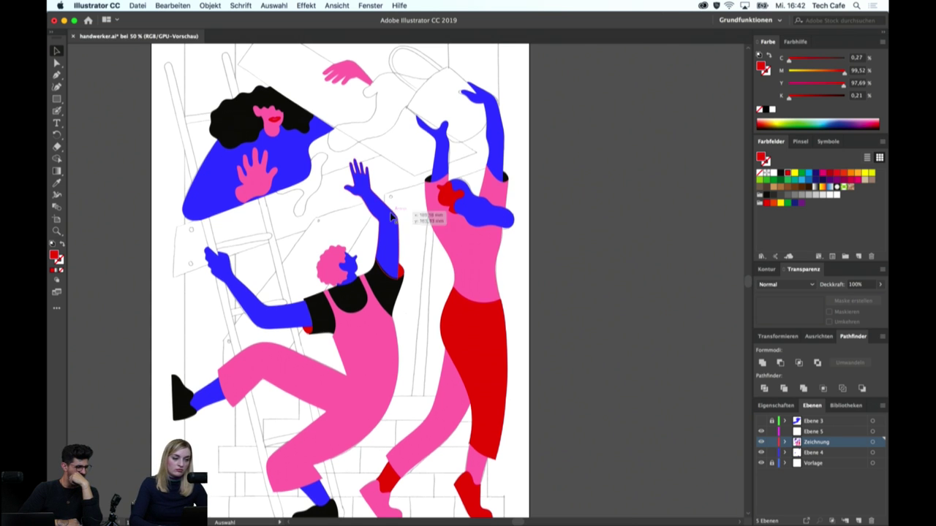
{"action": "scroll", "coordinate": [390, 212], "scroll_direction": "up", "scroll_amount": 2}
{"action": "scroll", "coordinate": [391, 217], "scroll_direction": "up", "scroll_amount": 2}
{"action": "scroll", "coordinate": [391, 218], "scroll_direction": "up", "scroll_amount": 2}
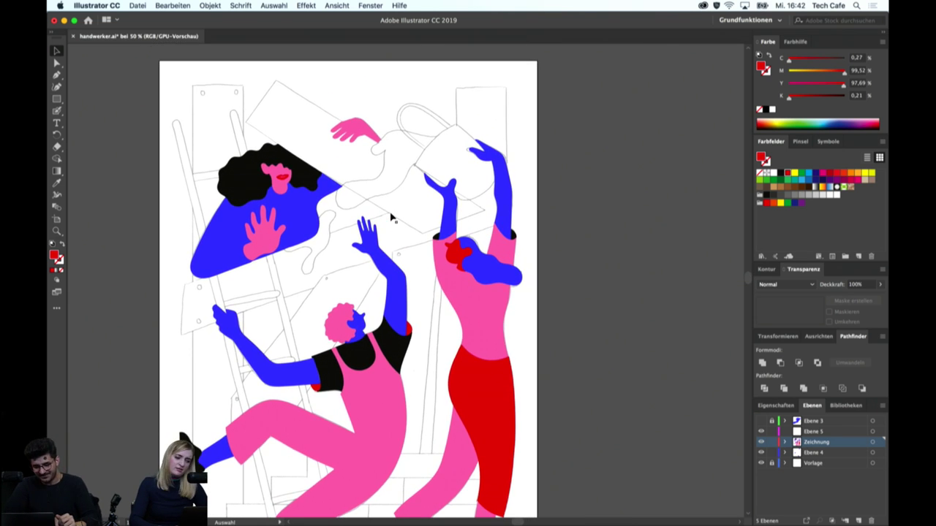
{"action": "scroll", "coordinate": [391, 217], "scroll_direction": "left", "scroll_amount": 1}
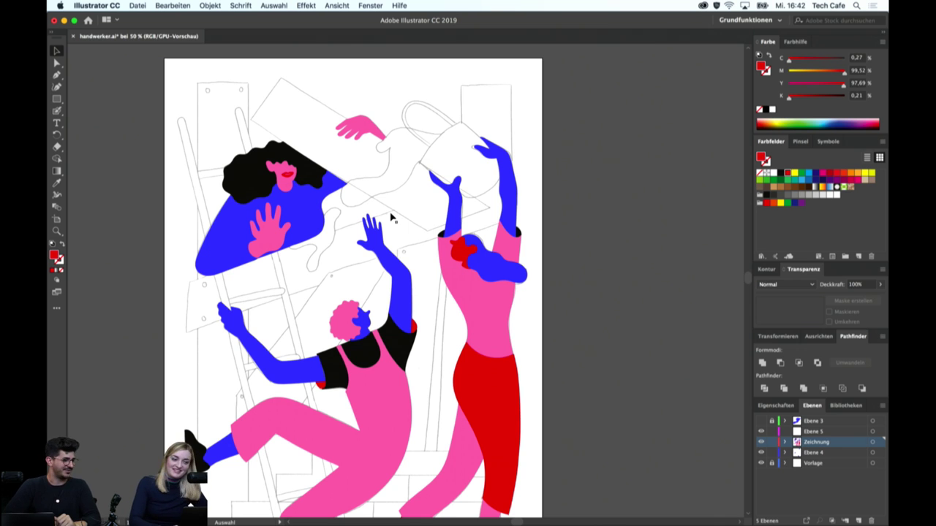
{"action": "key", "text": "ctrl+plus"}
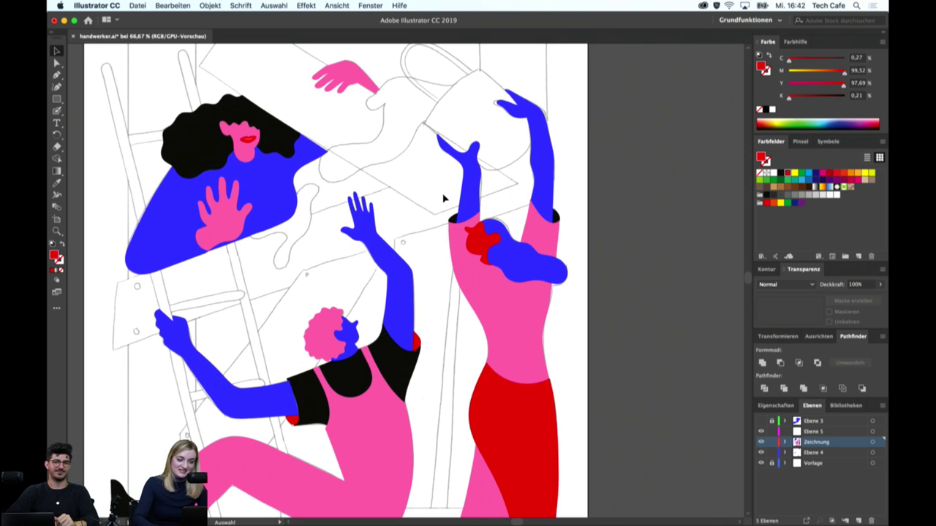
Zoom to 100% on the woman's raised hands and box, undoing a misplaced Blob Brush stroke
{"action": "left_click", "coordinate": [420, 321]}
{"action": "key", "text": "ctrl+plus"}
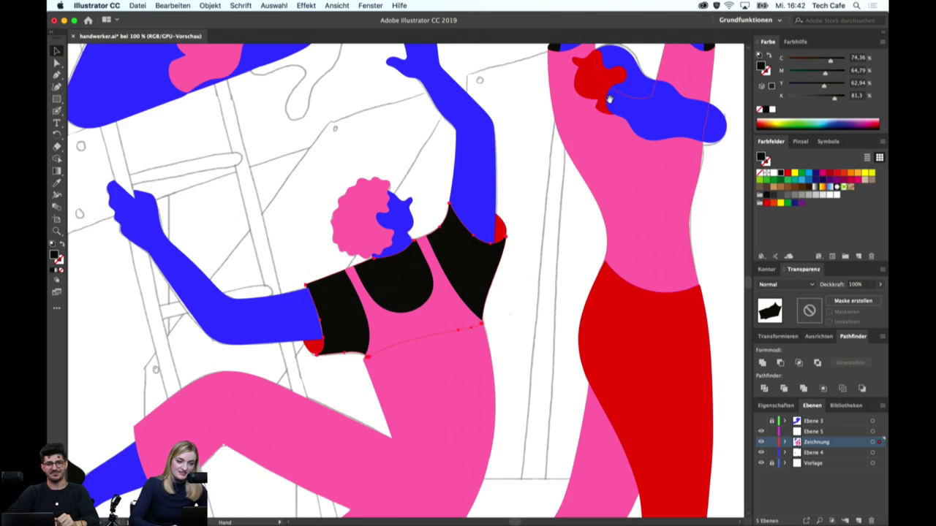
{"action": "left_click_drag", "start_coordinate": [557, 165], "coordinate": [454, 449]}
{"action": "key", "text": "b"}
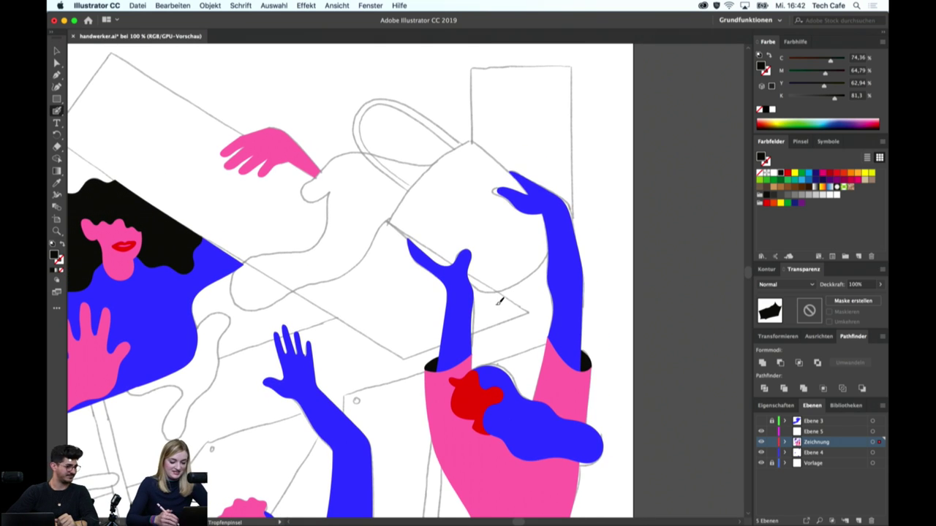
{"action": "scroll", "coordinate": [447, 140], "scroll_direction": "right", "scroll_amount": 5}
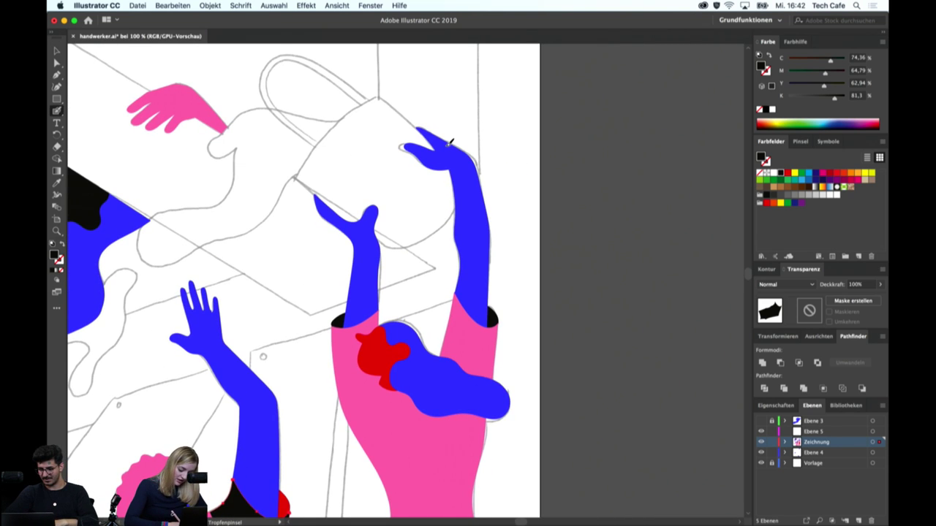
{"action": "left_click_drag", "start_coordinate": [340, 207], "coordinate": [358, 218]}
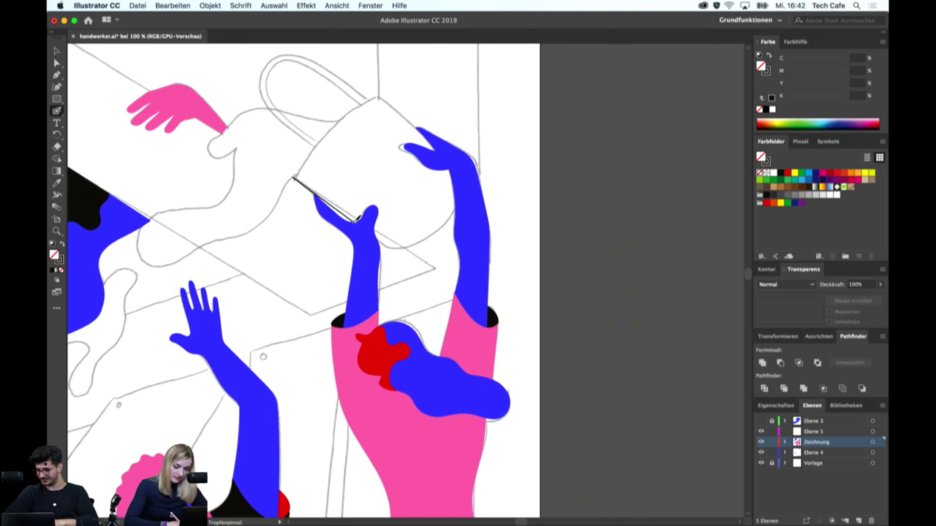
{"action": "key", "text": "z"}
{"action": "key", "text": "ctrl+z"}
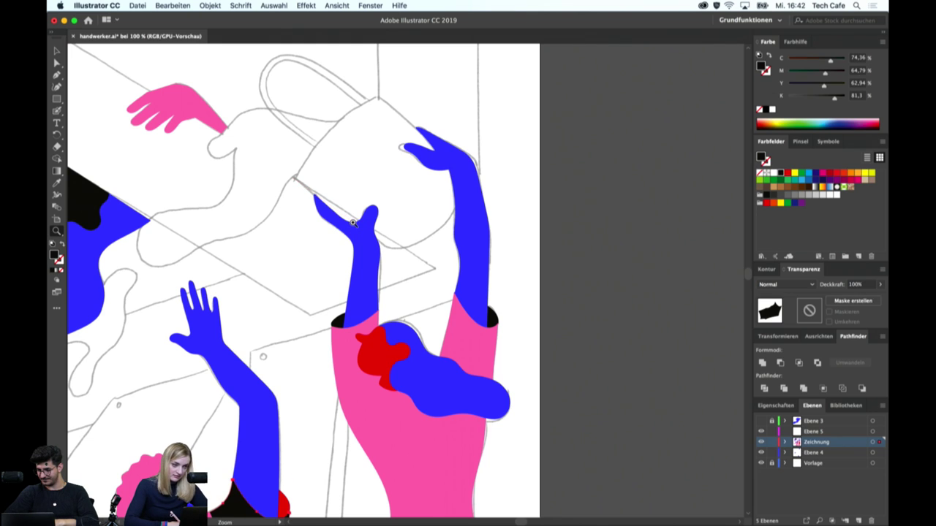
{"action": "key", "text": "shift+b"}
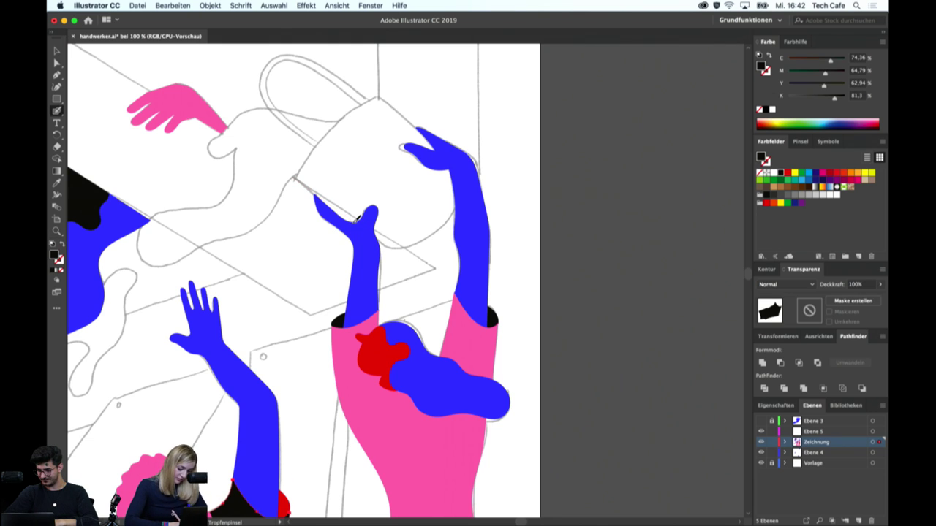
Trace the box's lower, right and left edges with the Blob Brush and select the black shape
{"action": "left_click_drag", "start_coordinate": [315, 189], "coordinate": [347, 212]}
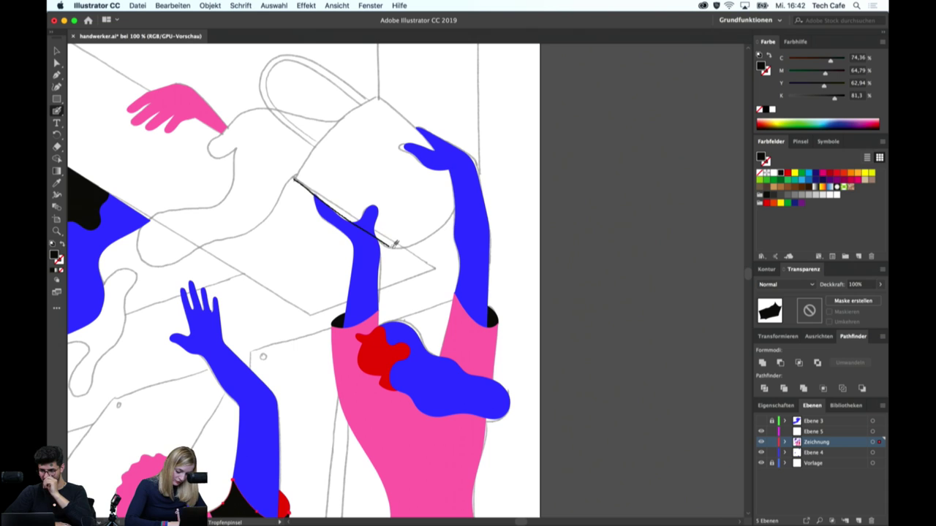
{"action": "mouse_move", "coordinate": [394, 244]}
{"action": "left_mouse_down"}
{"action": "mouse_move", "coordinate": [423, 237]}
{"action": "mouse_move", "coordinate": [462, 177]}
{"action": "left_mouse_up"}
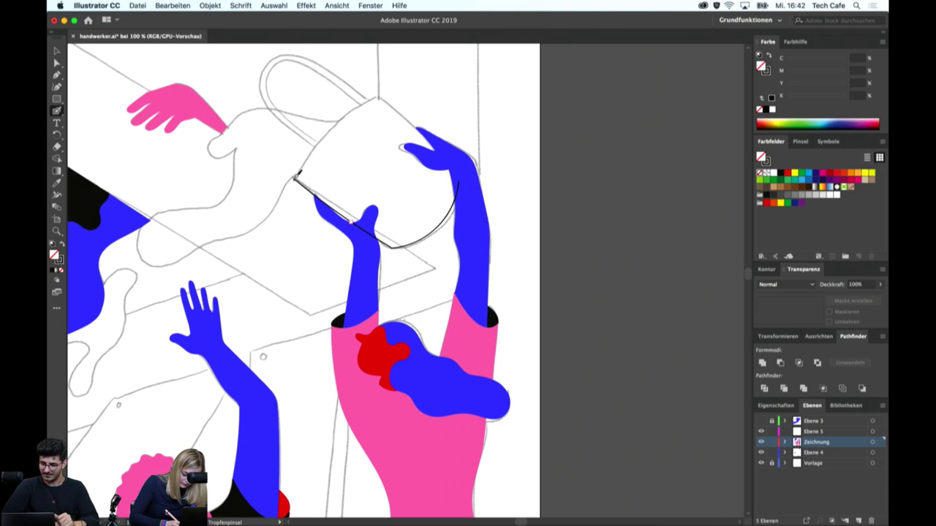
{"action": "mouse_move", "coordinate": [298, 176]}
{"action": "left_mouse_down"}
{"action": "mouse_move", "coordinate": [380, 89]}
{"action": "mouse_move", "coordinate": [422, 123]}
{"action": "mouse_move", "coordinate": [462, 179]}
{"action": "left_mouse_up"}
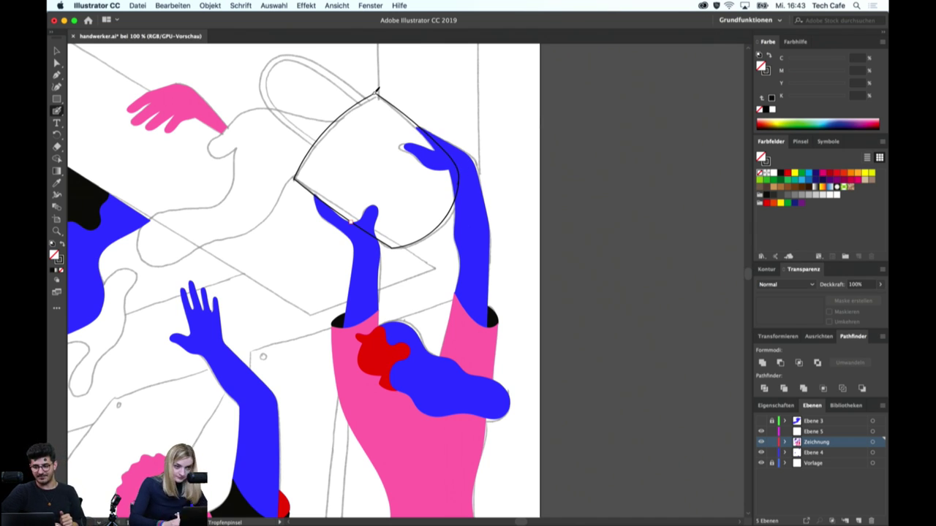
{"action": "key", "text": "v"}
{"action": "left_click", "coordinate": [383, 98]}
{"action": "double_click", "coordinate": [386, 101]}
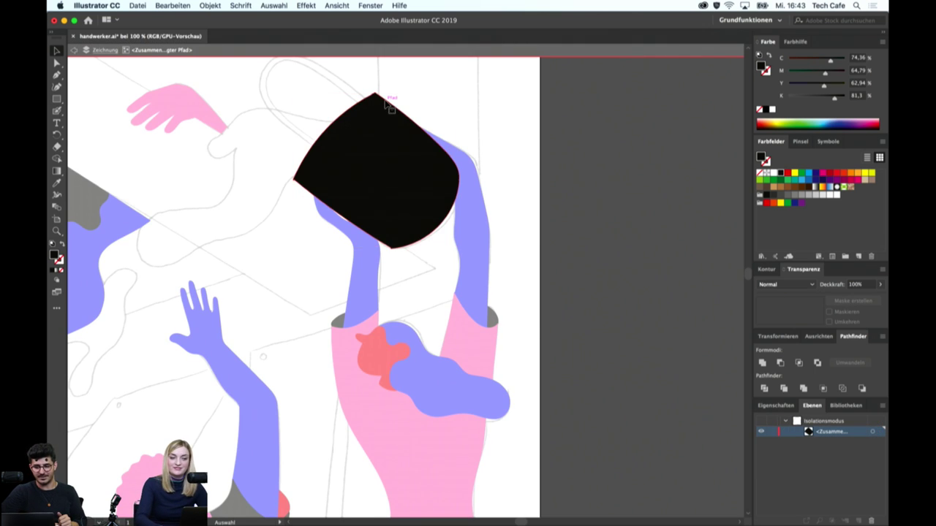
{"action": "double_click", "coordinate": [443, 94]}
{"action": "left_click", "coordinate": [373, 166]}
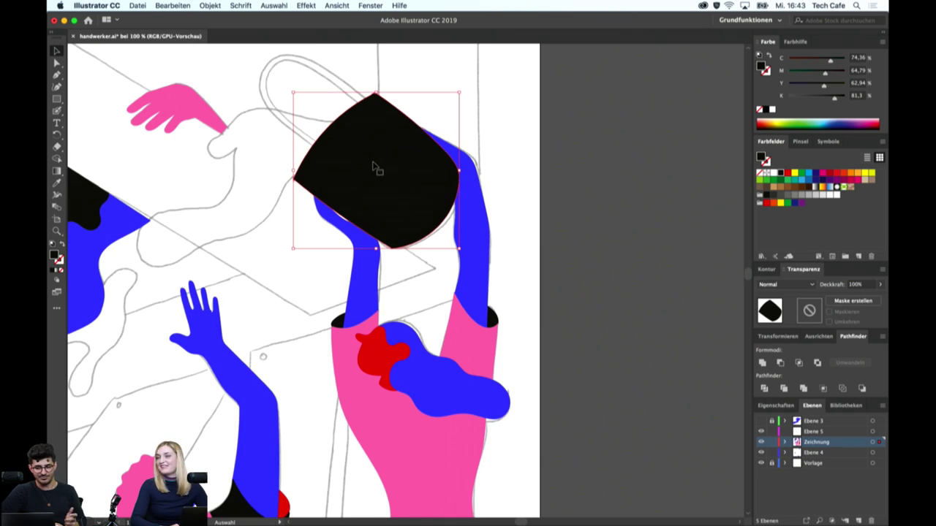
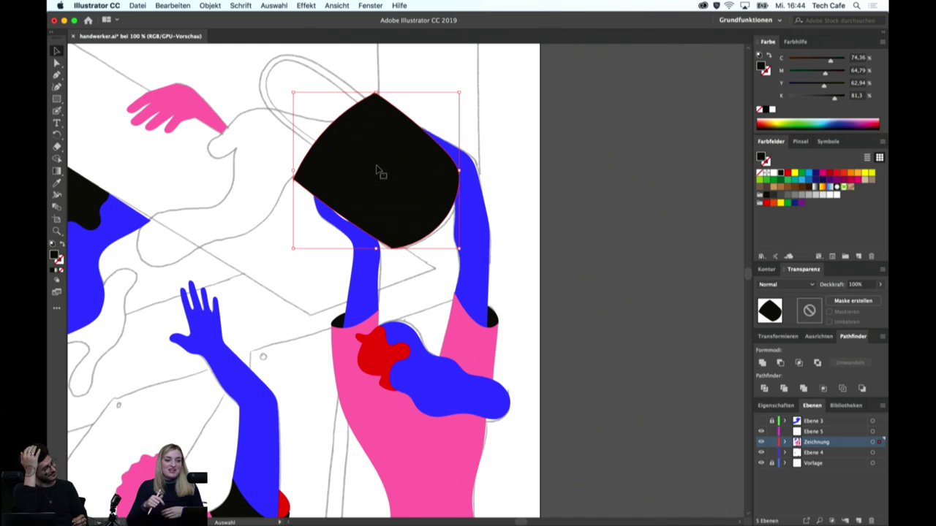
Send the black bucket shape to the back (Anordnen > In den Hintergrund), behind the blue arms
{"action": "right_click", "coordinate": [378, 170]}
{"action": "mouse_move", "coordinate": [409, 265]}
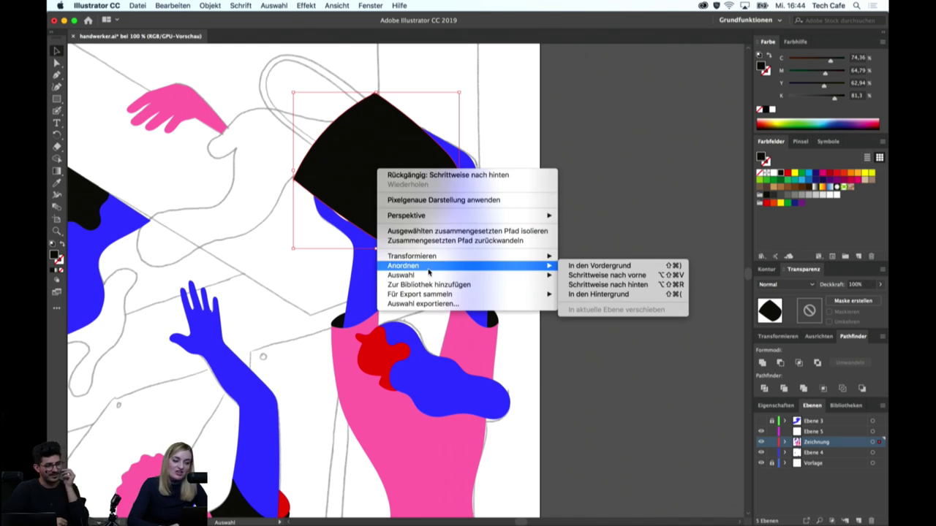
{"action": "left_click", "coordinate": [600, 292]}
{"action": "left_click", "coordinate": [516, 170]}
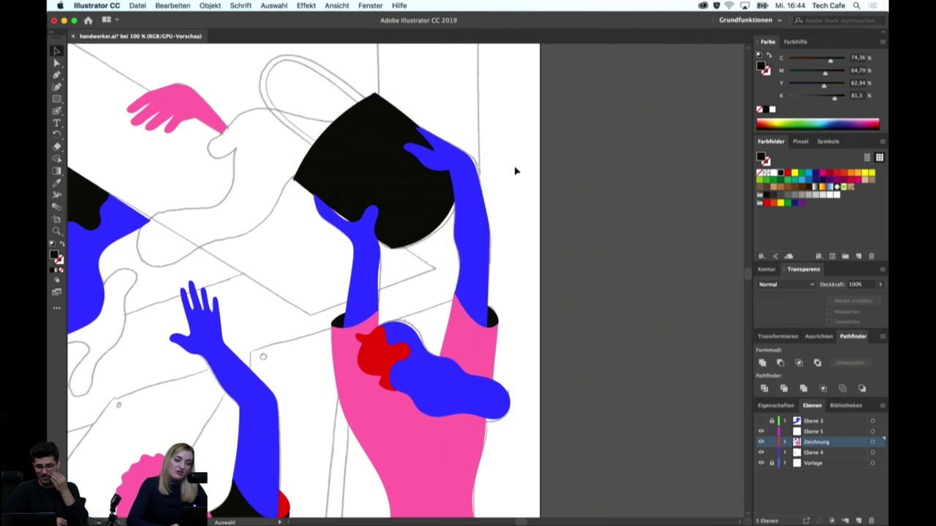
{"action": "scroll", "coordinate": [515, 168], "scroll_direction": "up", "scroll_amount": 1}
{"action": "scroll", "coordinate": [515, 168], "scroll_direction": "left", "scroll_amount": 2}
Cut along the bucket's lower-right edge with the Eraser and delete the thin sliver
{"action": "left_click", "coordinate": [427, 242]}
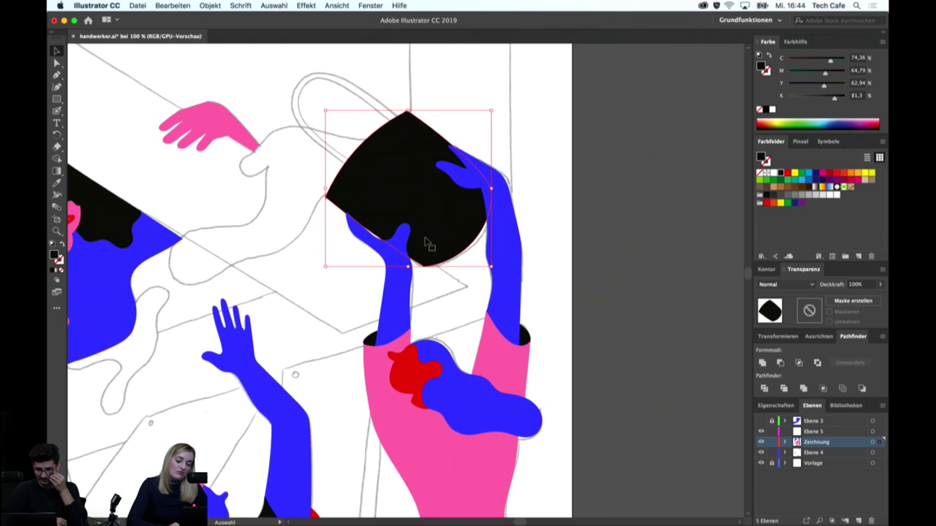
{"action": "key", "text": "shift+e"}
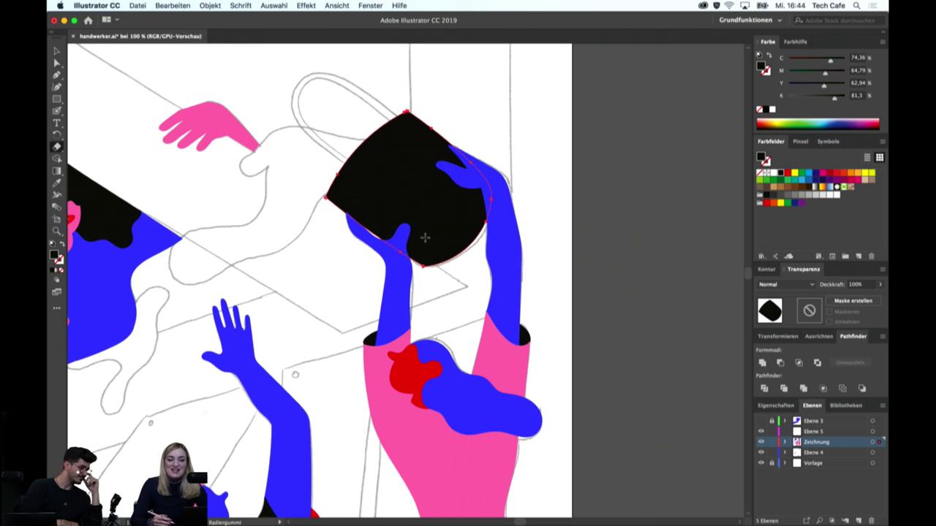
{"action": "scroll", "coordinate": [465, 260], "scroll_direction": "down", "scroll_amount": 2}
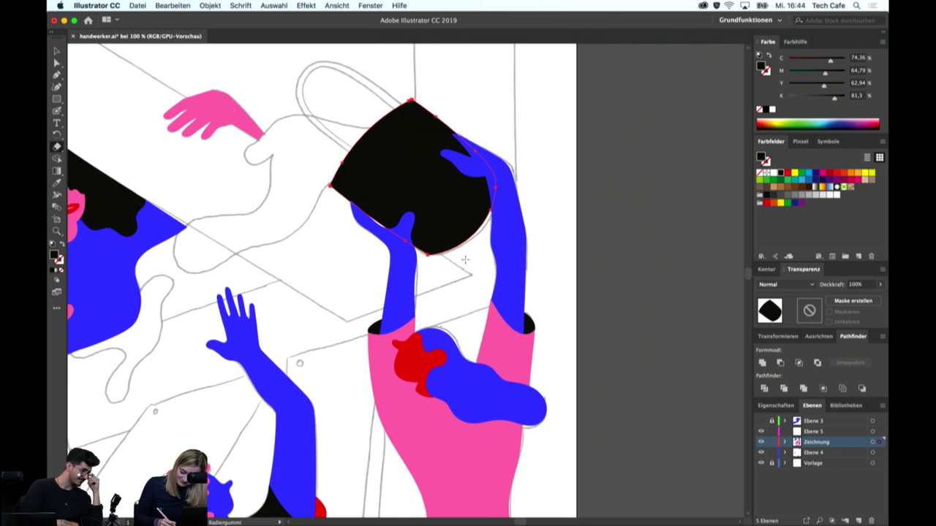
{"action": "left_click_drag", "start_coordinate": [423, 254], "coordinate": [499, 179]}
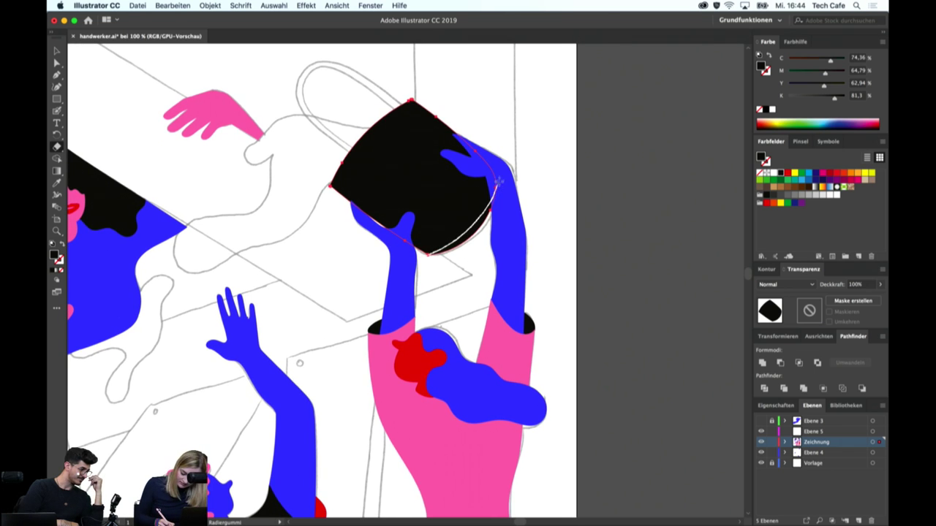
{"action": "key", "text": "v"}
{"action": "left_click", "coordinate": [483, 232]}
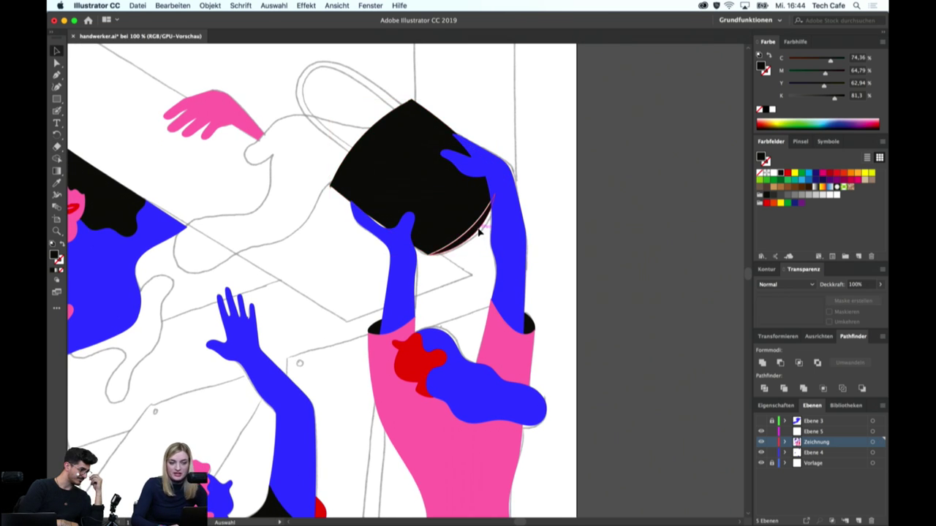
{"action": "left_click", "coordinate": [480, 232]}
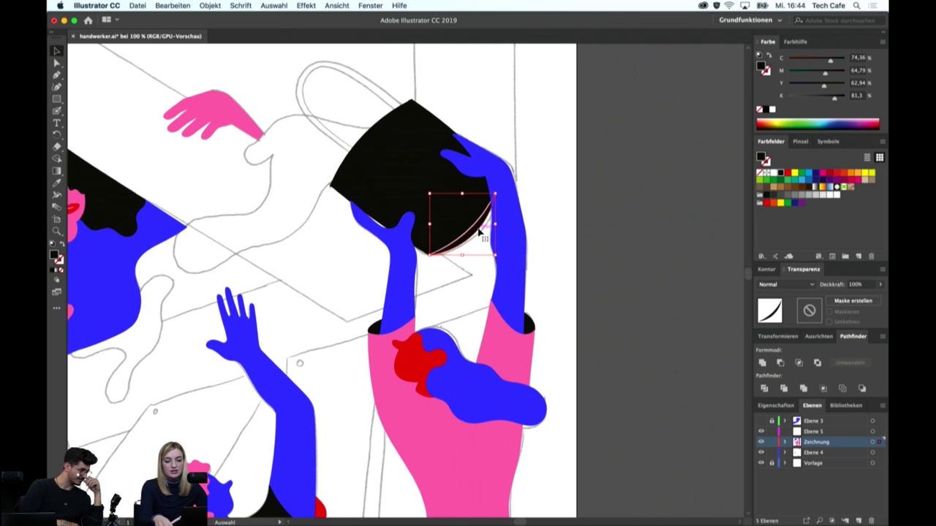
{"action": "key", "text": "Delete"}
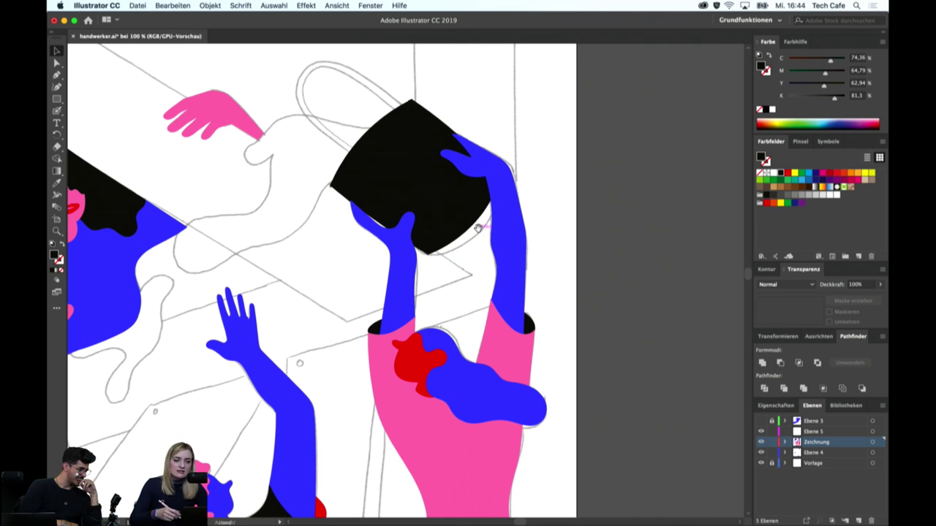
{"action": "left_click_drag", "start_coordinate": [436, 122], "coordinate": [437, 185]}
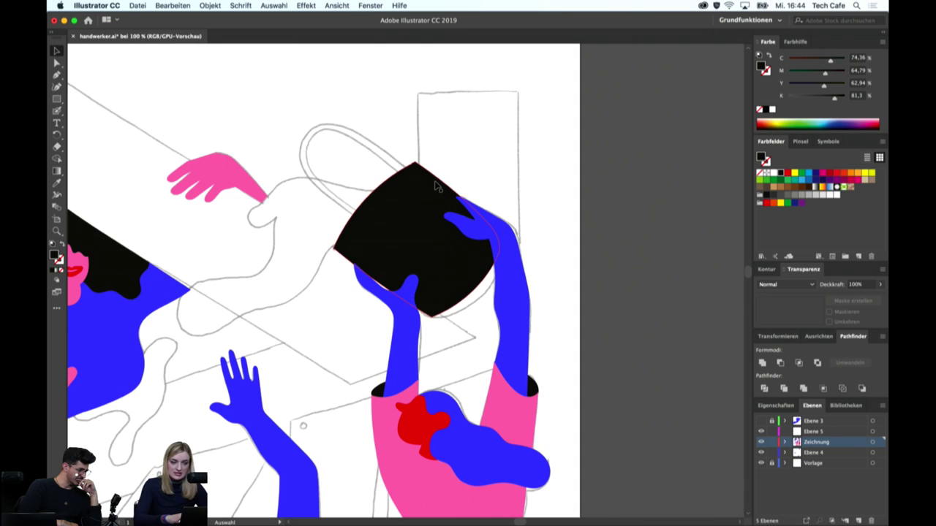
Sample the chest's red and Blob Brush a looping outline from the bucket edge past the pink hand
{"action": "key", "text": "super+minus"}
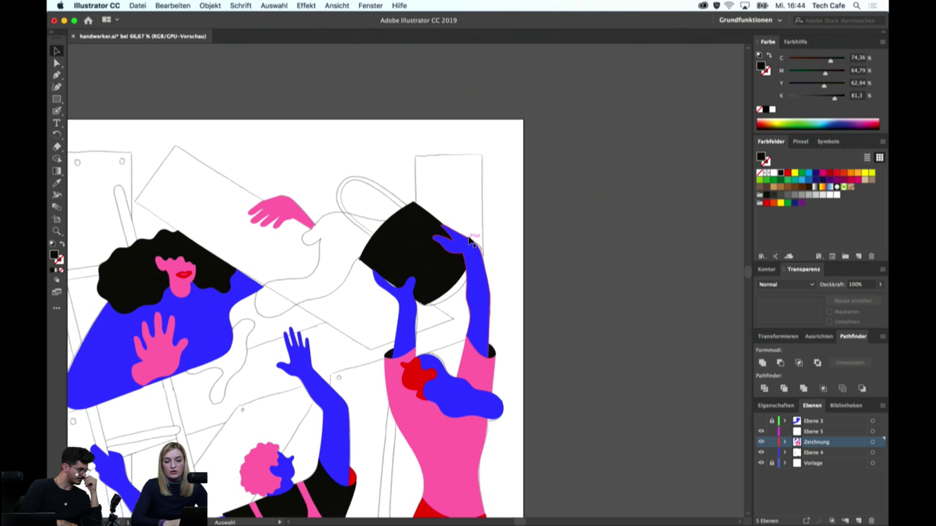
{"action": "key", "text": "space"}
{"action": "left_click_drag", "start_coordinate": [461, 206], "coordinate": [475, 248]}
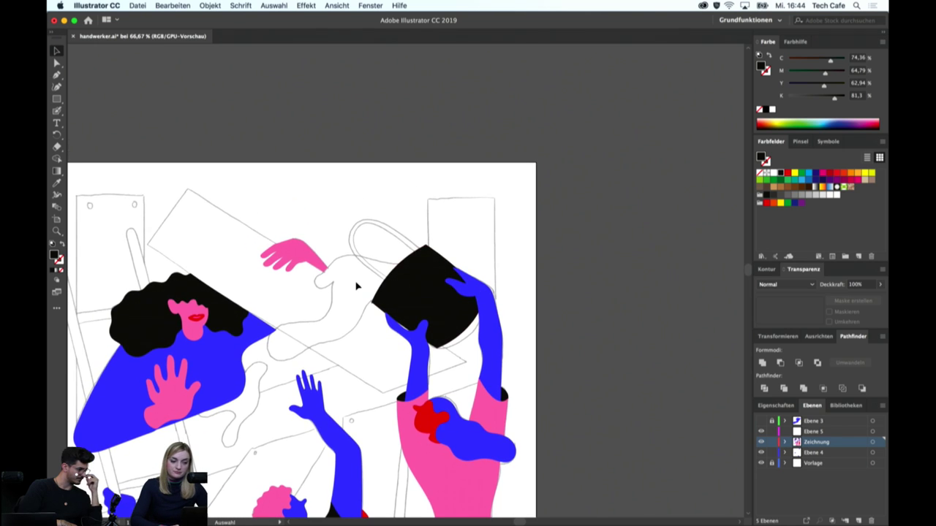
{"action": "key", "text": "super+plus"}
{"action": "left_click", "coordinate": [434, 484]}
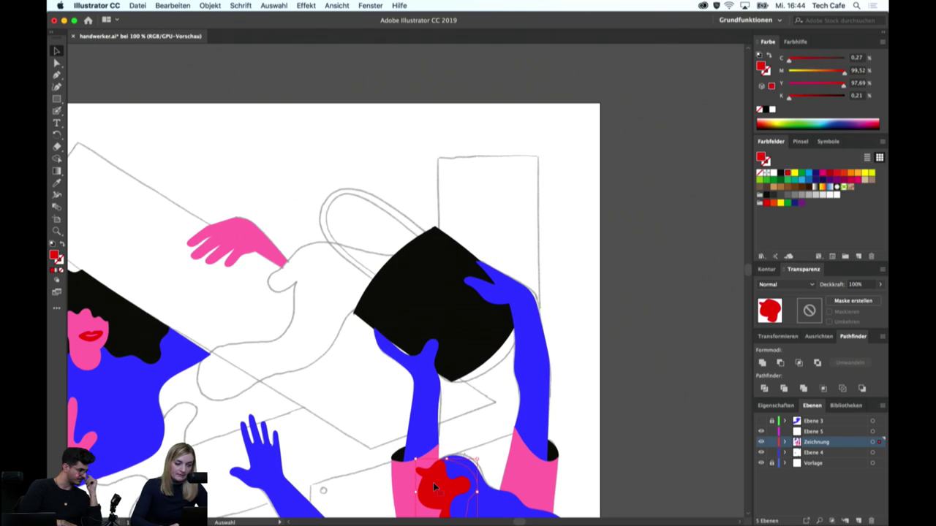
{"action": "key", "text": "b"}
{"action": "left_click_drag", "start_coordinate": [434, 483], "coordinate": [543, 400]}
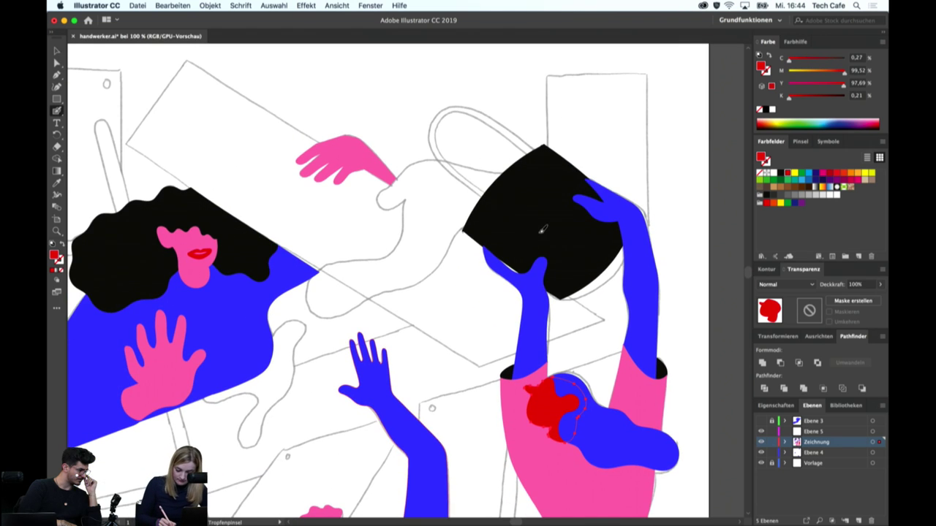
{"action": "left_click_drag", "start_coordinate": [510, 172], "coordinate": [443, 158]}
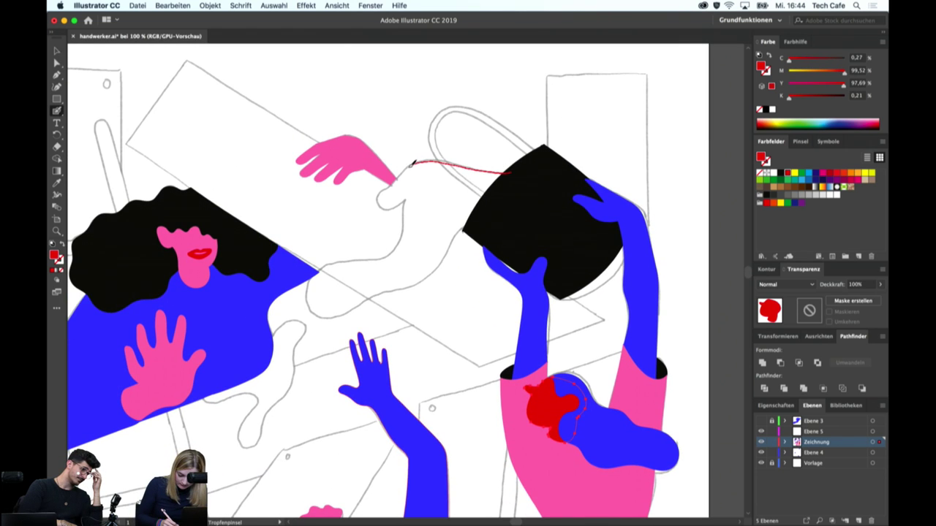
{"action": "left_click_drag", "start_coordinate": [400, 205], "coordinate": [409, 196]}
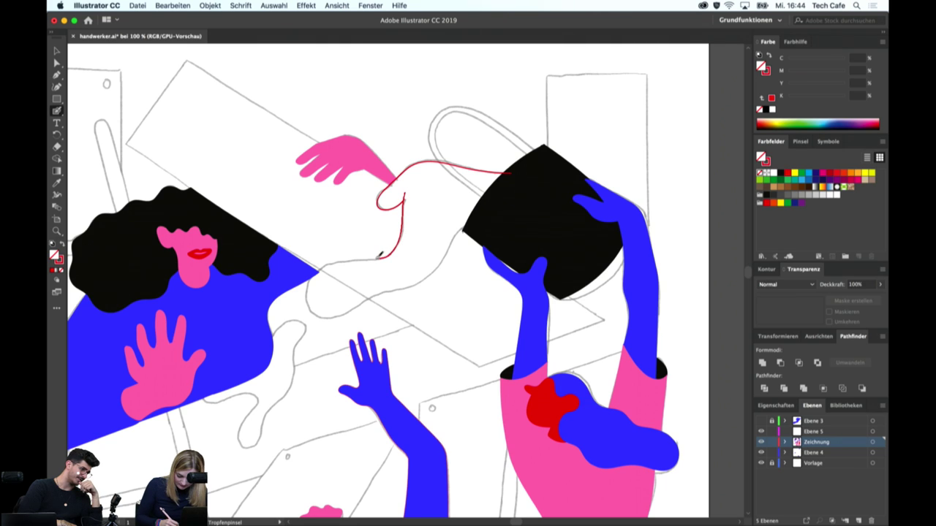
{"action": "mouse_move", "coordinate": [349, 257]}
{"action": "left_mouse_down"}
{"action": "mouse_move", "coordinate": [318, 267]}
{"action": "mouse_move", "coordinate": [308, 310]}
{"action": "mouse_move", "coordinate": [346, 313]}
{"action": "mouse_move", "coordinate": [420, 276]}
{"action": "mouse_move", "coordinate": [516, 168]}
{"action": "left_mouse_up"}
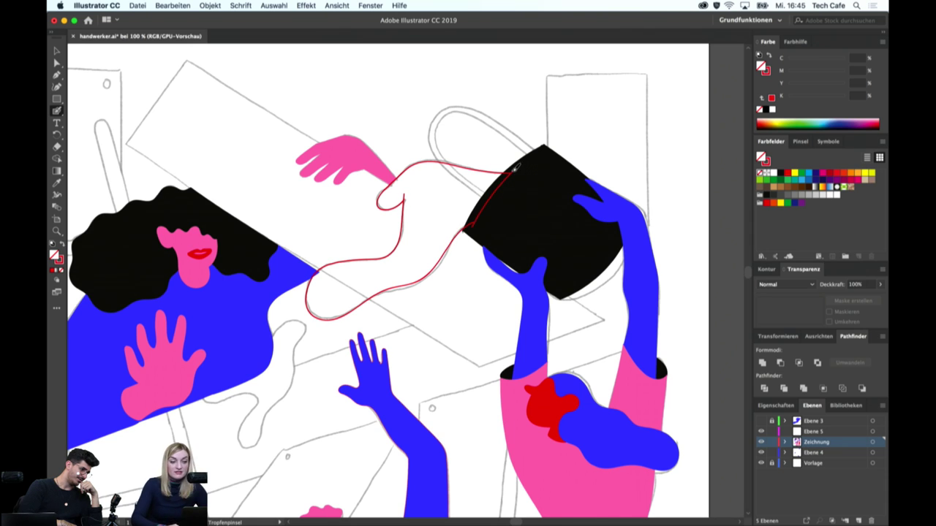
In isolation mode, close the red outline's gap at the bucket edge and fill it solid red
{"action": "key", "text": "v"}
{"action": "double_click", "coordinate": [476, 177]}
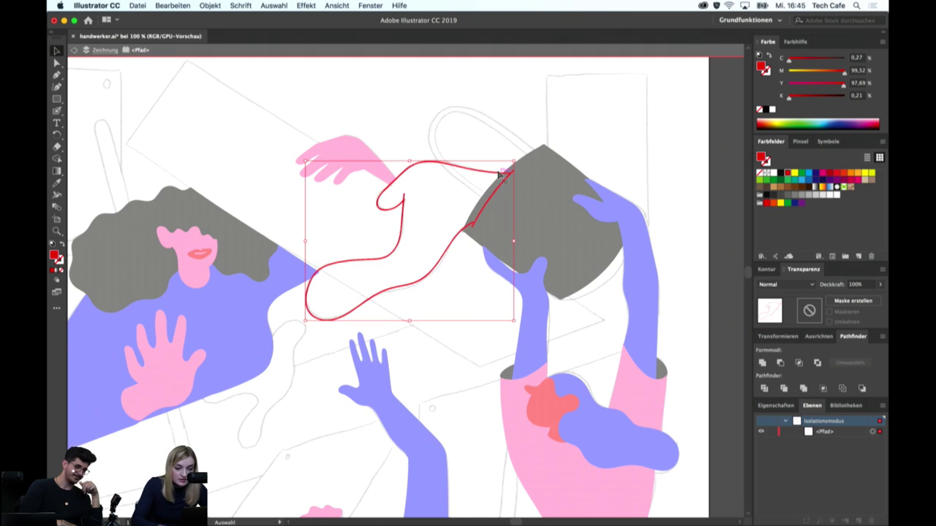
{"action": "key", "text": "super+plus"}
{"action": "key", "text": "shift+b"}
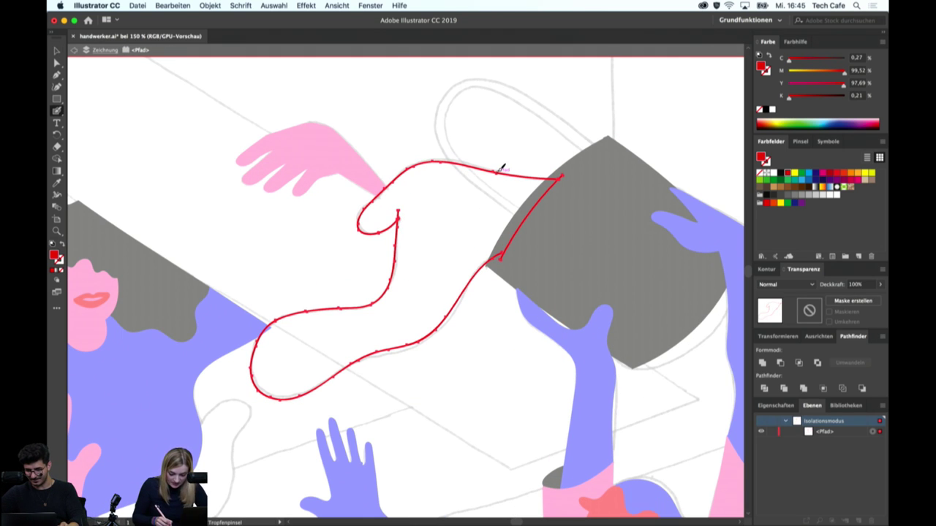
{"action": "left_click_drag", "start_coordinate": [512, 249], "coordinate": [505, 254]}
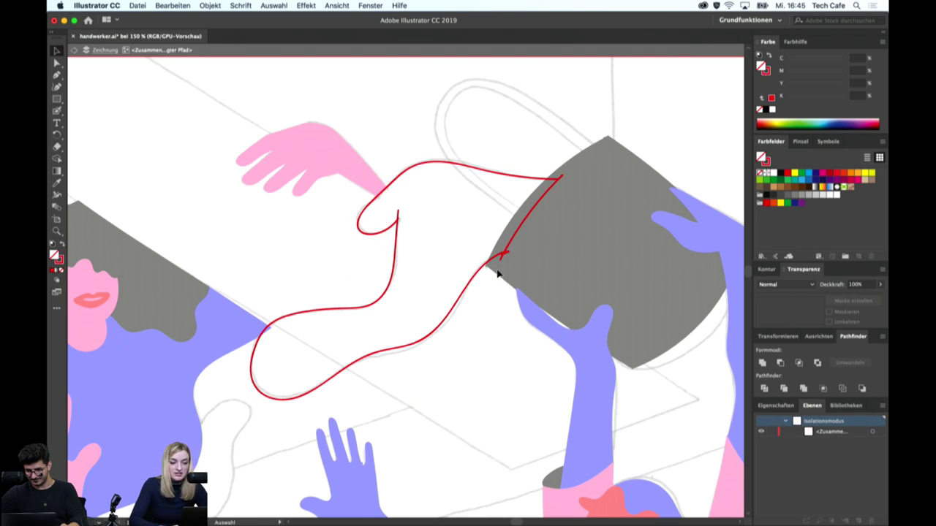
{"action": "key", "text": "v"}
{"action": "left_click", "coordinate": [486, 265]}
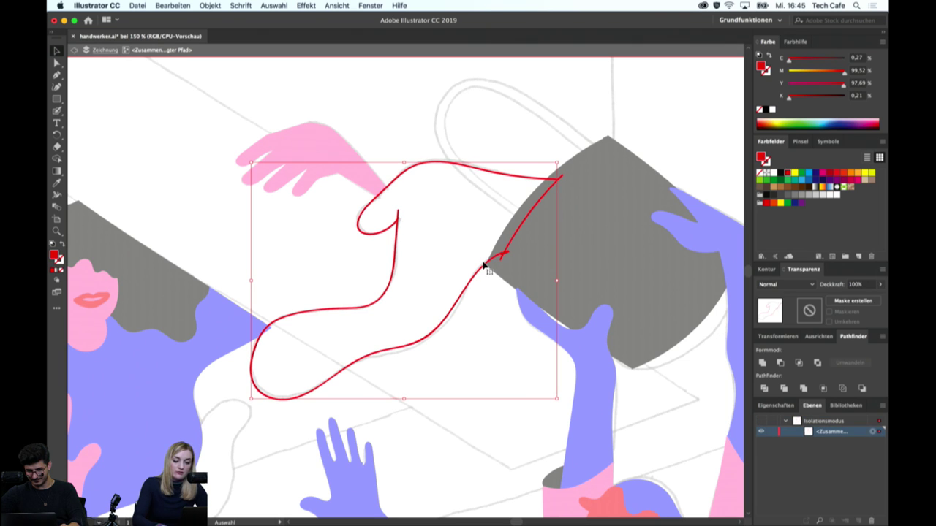
{"action": "key", "text": "shift+x"}
Exit isolation and send the red splash behind the black bucket with Anordnen > In den Hintergrund
{"action": "double_click", "coordinate": [490, 365]}
{"action": "left_click", "coordinate": [448, 273]}
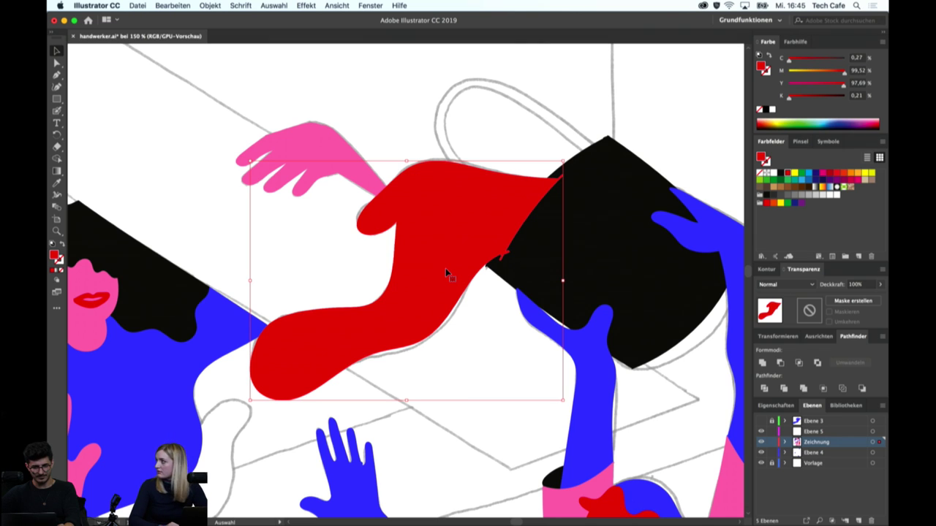
{"action": "key", "text": "ctrl+shift+b"}
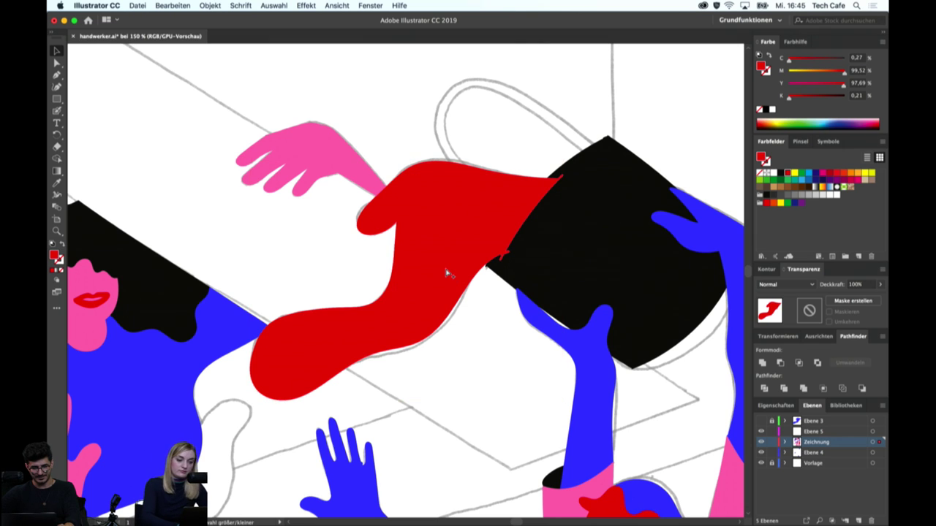
{"action": "key", "text": "a"}
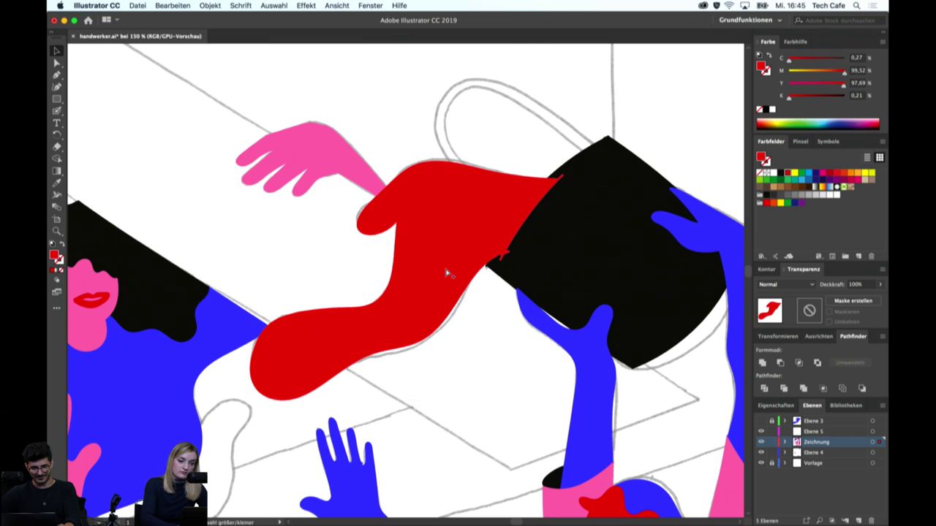
{"action": "key", "text": "v"}
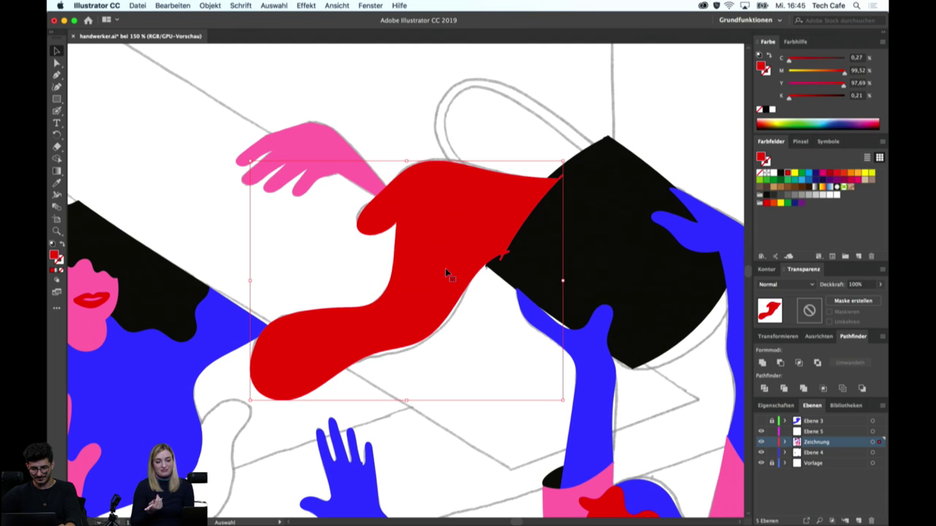
{"action": "right_click", "coordinate": [446, 272]}
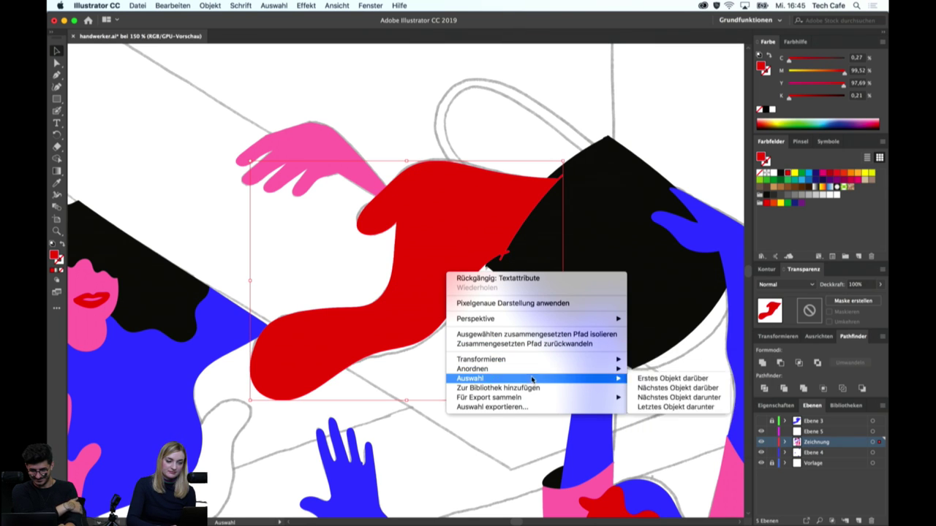
{"action": "mouse_move", "coordinate": [472, 368]}
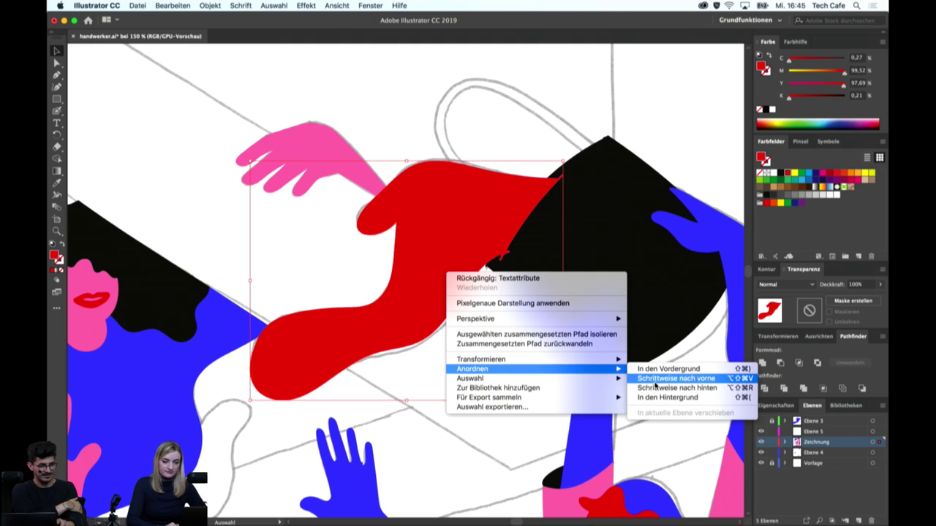
{"action": "left_click", "coordinate": [661, 397]}
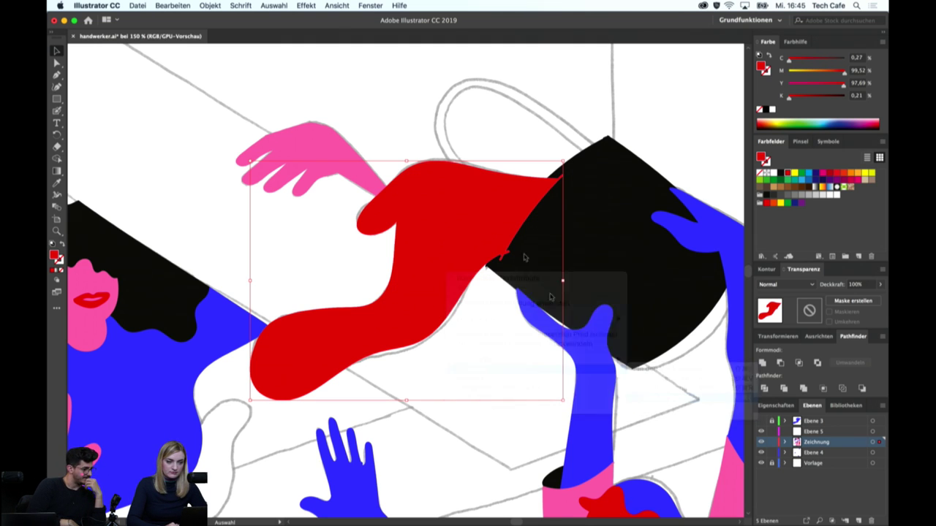
{"action": "left_click", "coordinate": [477, 315]}
{"action": "key", "text": "a"}
{"action": "key", "text": "ctrl+0"}
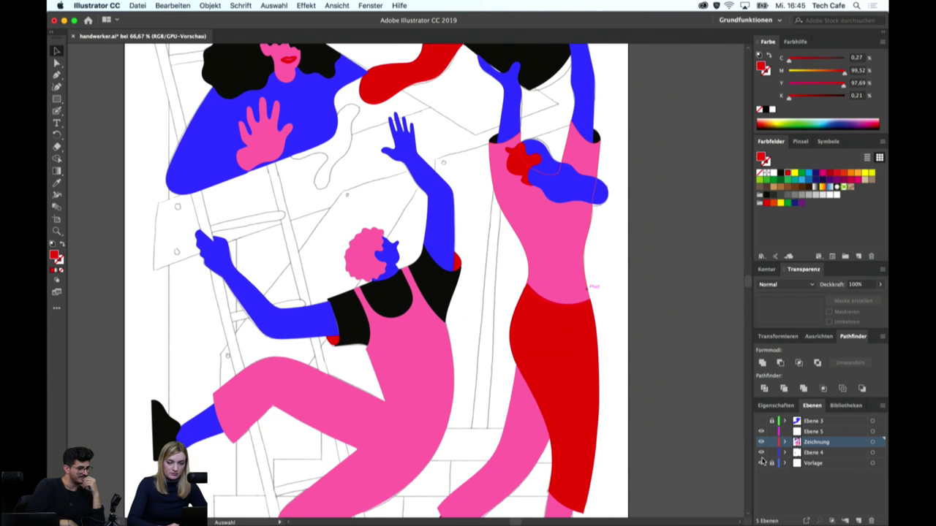
Hide the Vorlage sketch and eyedropper the blue fill onto the right dancer's skirt and leg
{"action": "left_click", "coordinate": [760, 463]}
{"action": "key", "text": "ctrl+minus"}
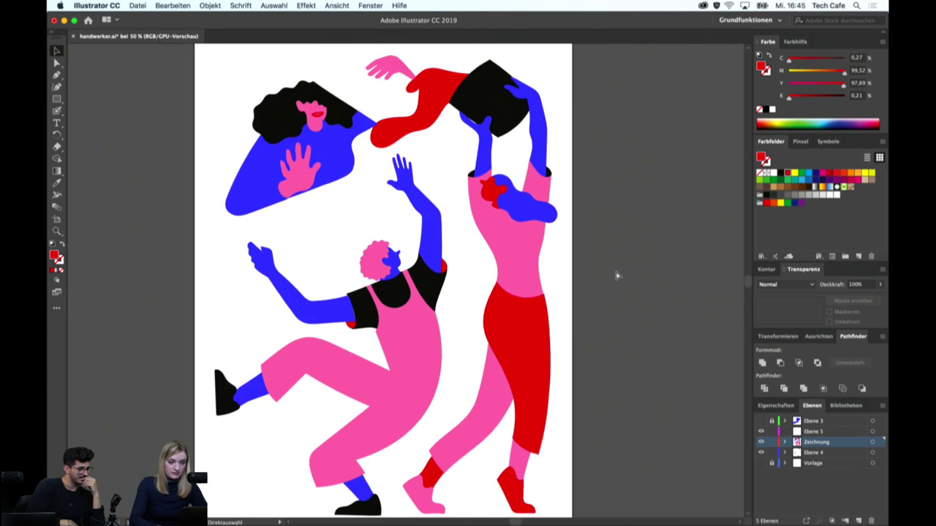
{"action": "key", "text": "v"}
{"action": "left_click", "coordinate": [528, 334]}
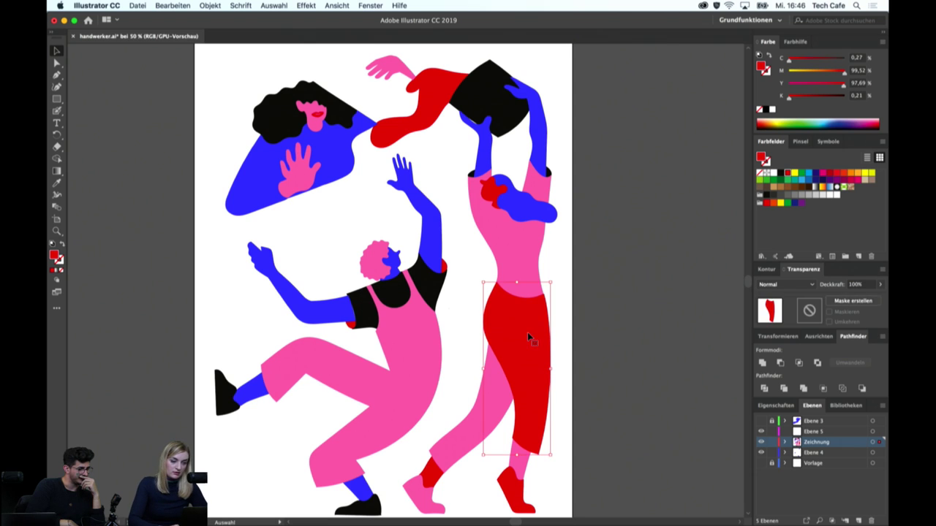
{"action": "left_click", "coordinate": [495, 387], "text": "shift"}
{"action": "key", "text": "i"}
{"action": "left_click", "coordinate": [283, 127]}
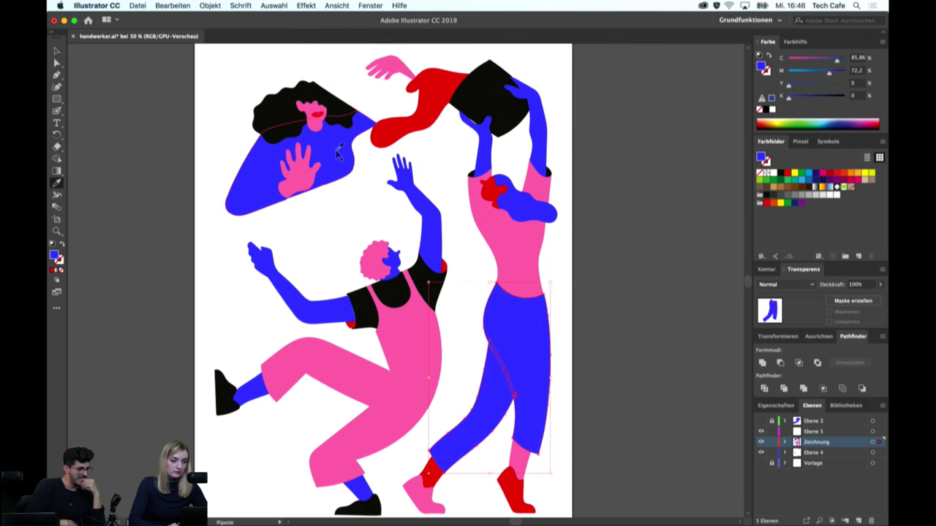
{"action": "key", "text": "v"}
{"action": "left_click", "coordinate": [618, 282]}
{"action": "left_click", "coordinate": [484, 124]}
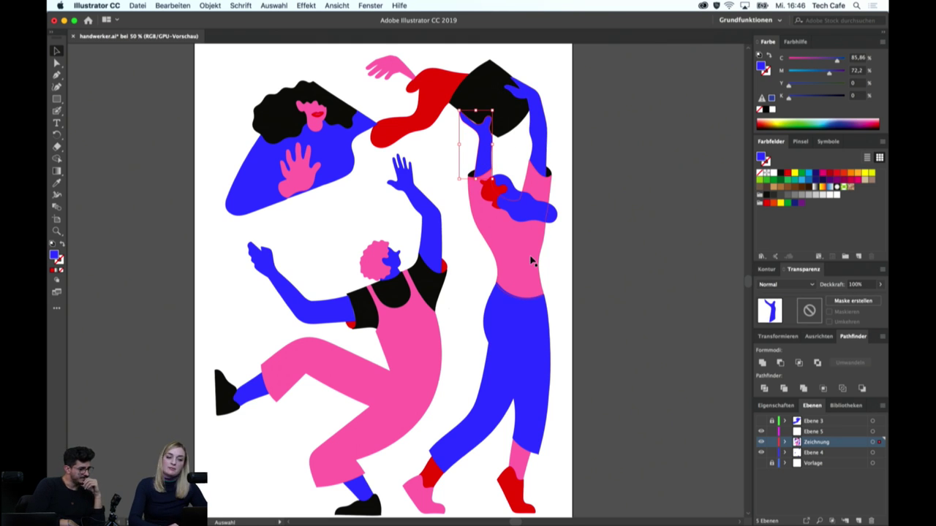
{"action": "left_click", "coordinate": [581, 203]}
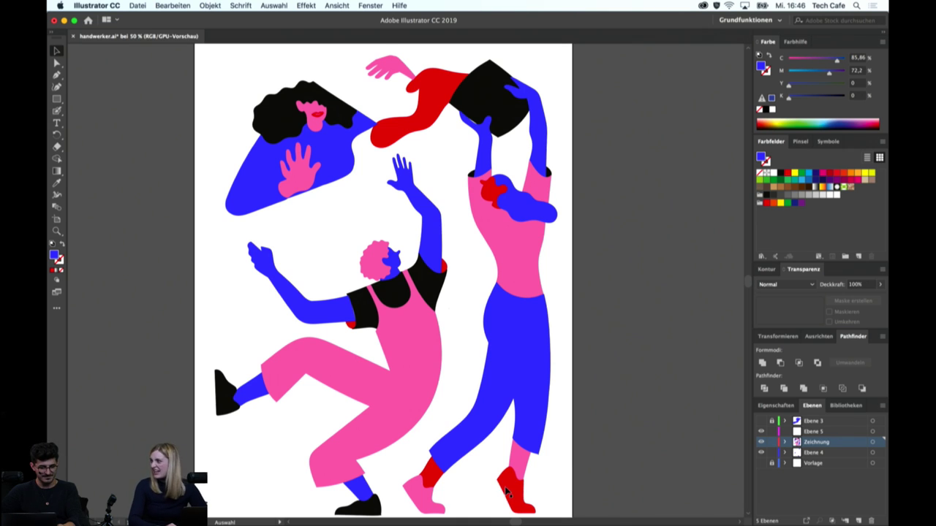
Make the right dancer's shoes and back leg black with the Eyedropper
{"action": "left_click", "coordinate": [507, 492]}
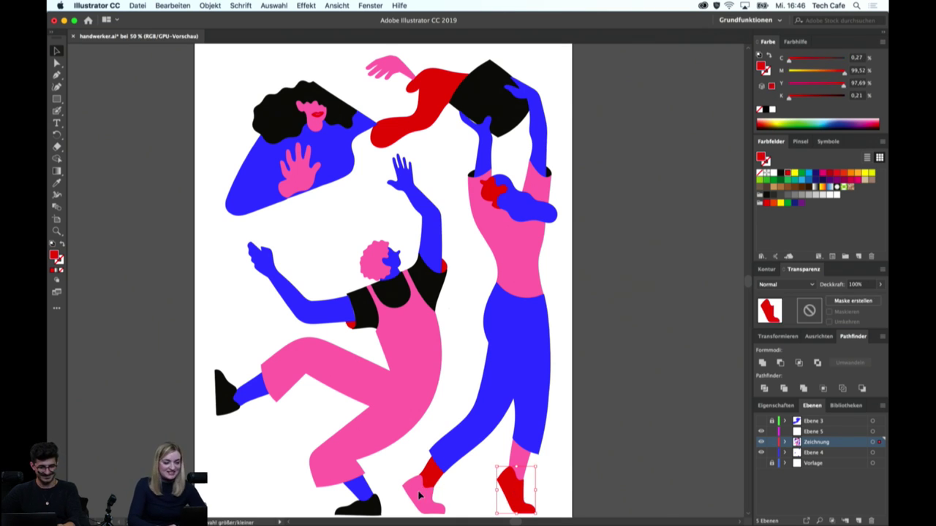
{"action": "left_click", "coordinate": [420, 497], "text": "shift"}
{"action": "key", "text": "i"}
{"action": "left_click", "coordinate": [467, 95]}
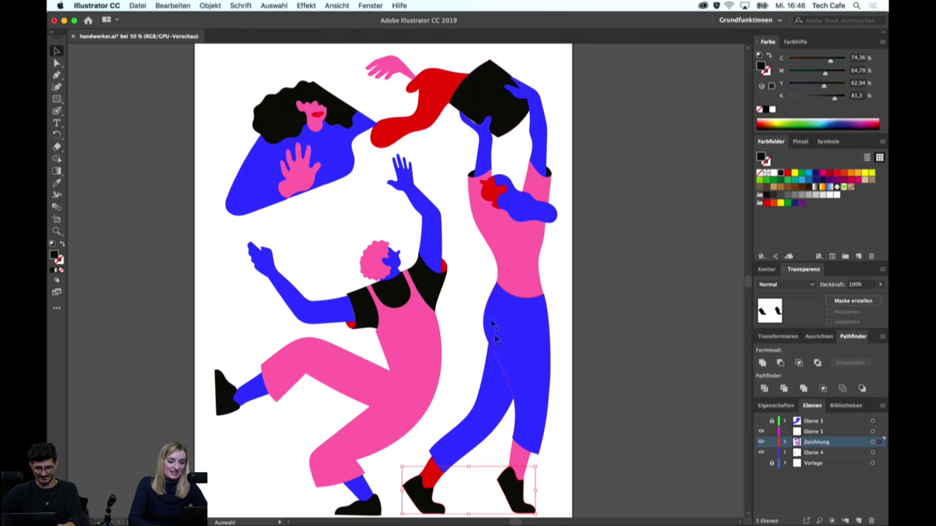
{"action": "key", "text": "v"}
{"action": "left_click", "coordinate": [481, 408]}
{"action": "key", "text": "i"}
{"action": "left_click", "coordinate": [505, 111]}
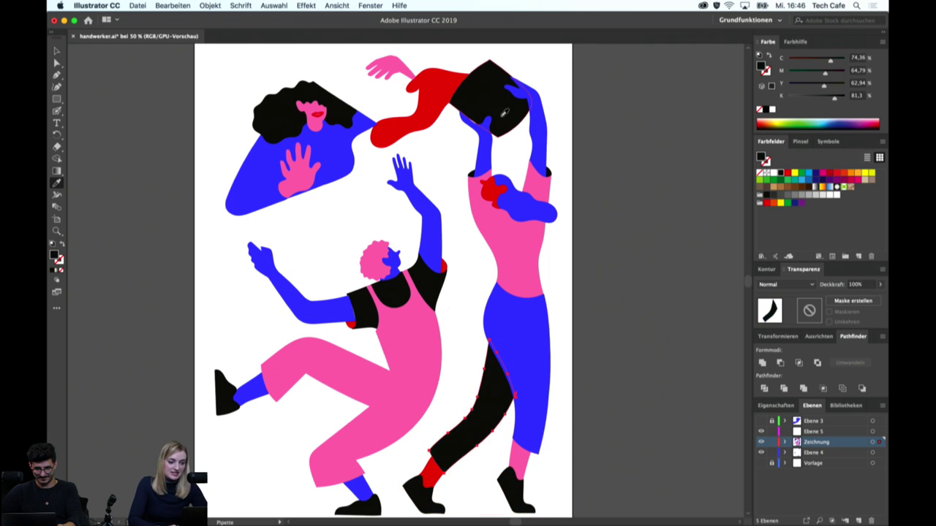
{"action": "key", "text": "v"}
{"action": "left_click", "coordinate": [572, 356]}
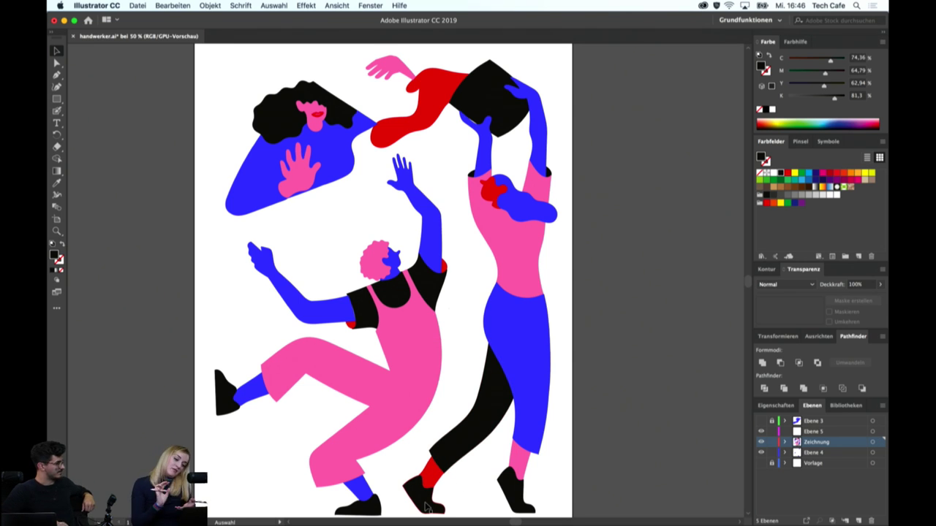
Recolour both of the right dancer's shoes red
{"action": "left_click", "coordinate": [427, 504]}
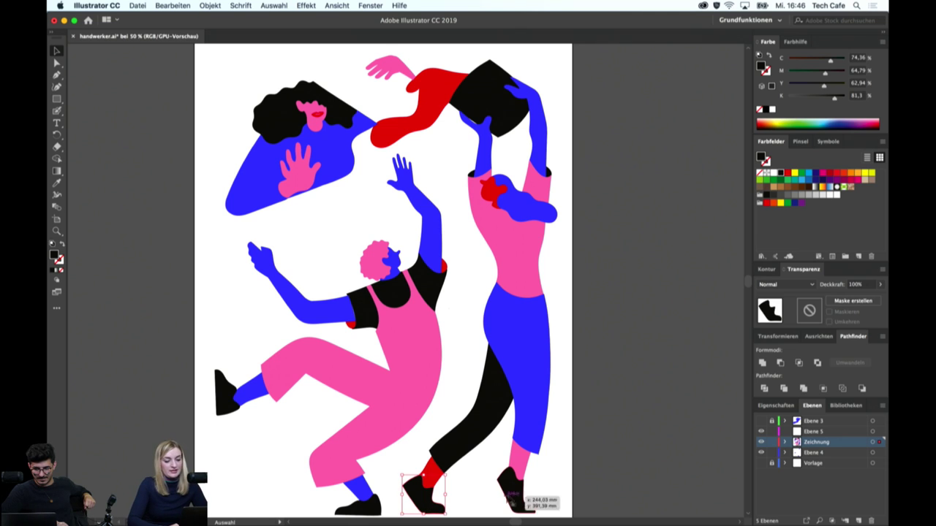
{"action": "left_click", "coordinate": [511, 496], "text": "shift"}
{"action": "key", "text": "i"}
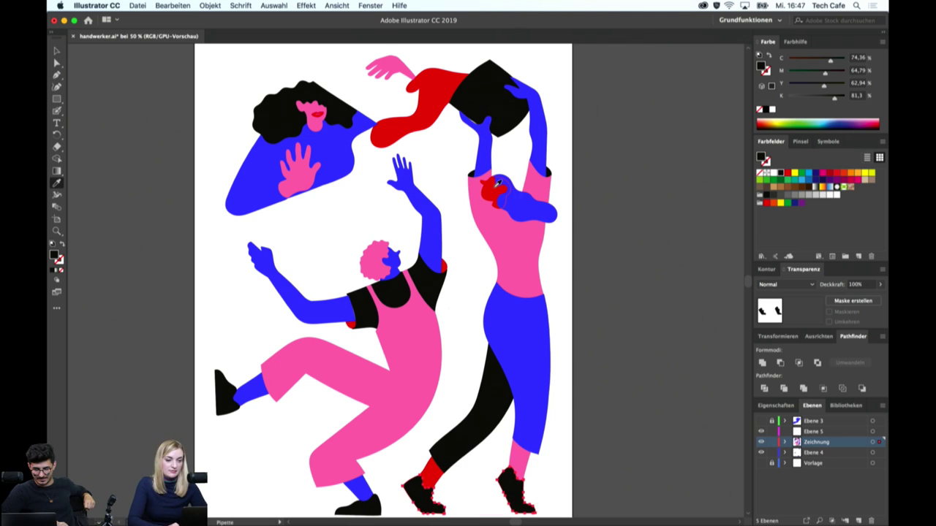
{"action": "left_click", "coordinate": [497, 183]}
{"action": "key", "text": "v"}
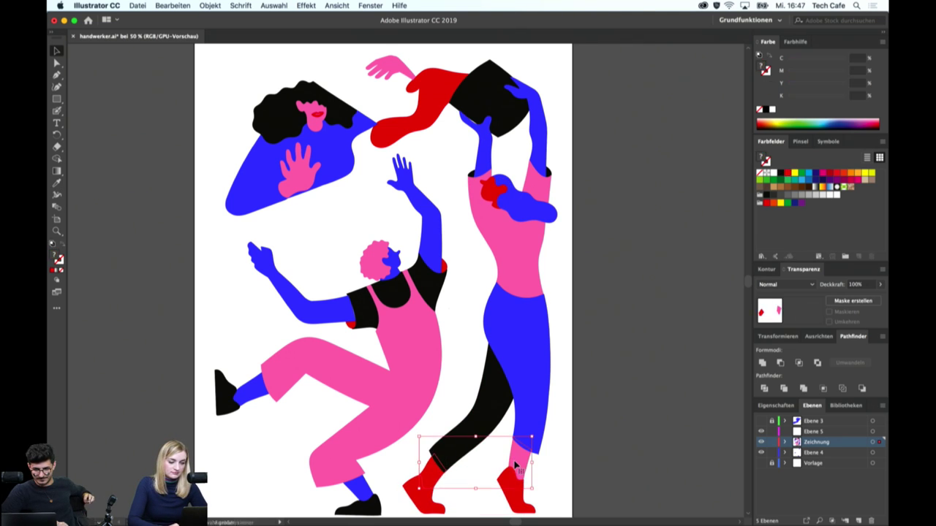
{"action": "left_click", "coordinate": [579, 299]}
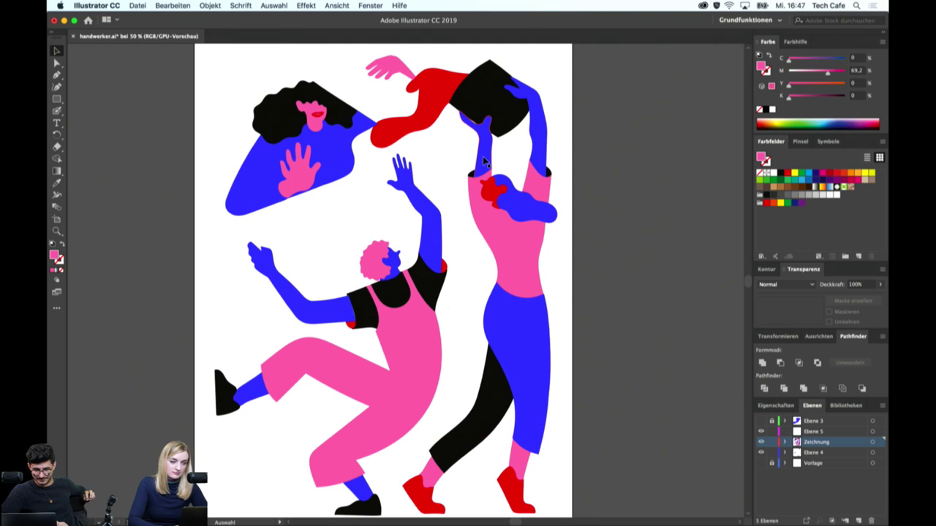
Turn both raised arms and the small torso blob pink
{"action": "left_click", "coordinate": [482, 161]}
{"action": "left_click", "coordinate": [538, 139], "text": "shift"}
{"action": "key", "text": "i"}
{"action": "left_click", "coordinate": [517, 259]}
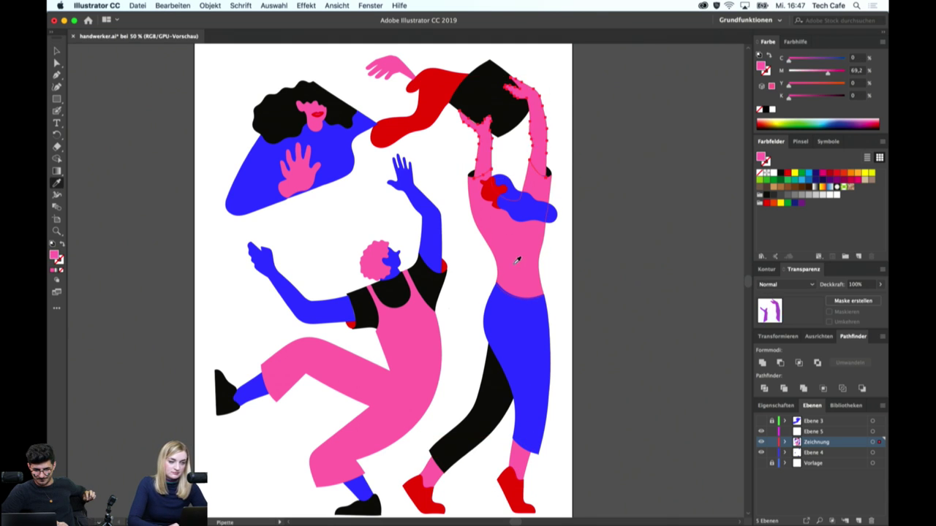
{"action": "key", "text": "v"}
{"action": "left_click", "coordinate": [493, 191]}
{"action": "key", "text": "i"}
{"action": "left_click", "coordinate": [512, 245]}
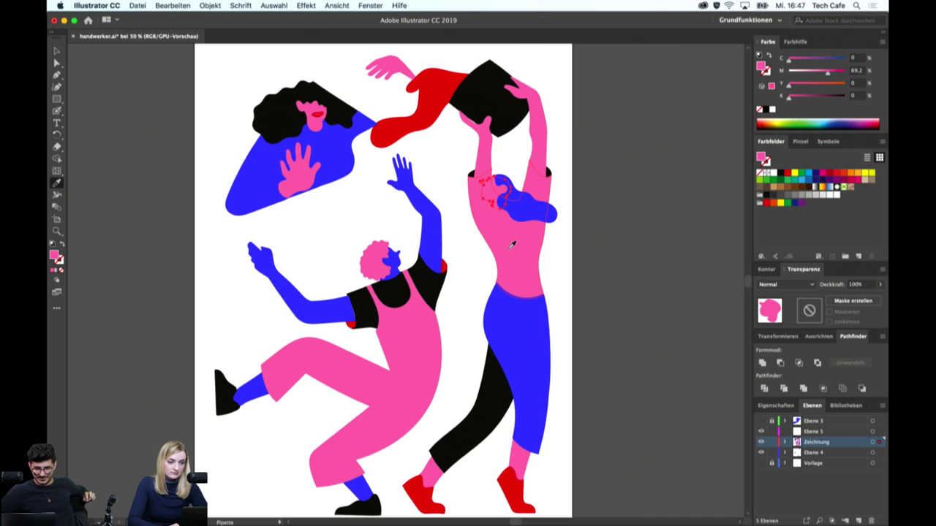
{"action": "key", "text": "v"}
Fill the right dancer's top with red
{"action": "left_click", "coordinate": [512, 245]}
{"action": "key", "text": "i"}
{"action": "left_click", "coordinate": [432, 79]}
{"action": "key", "text": "v"}
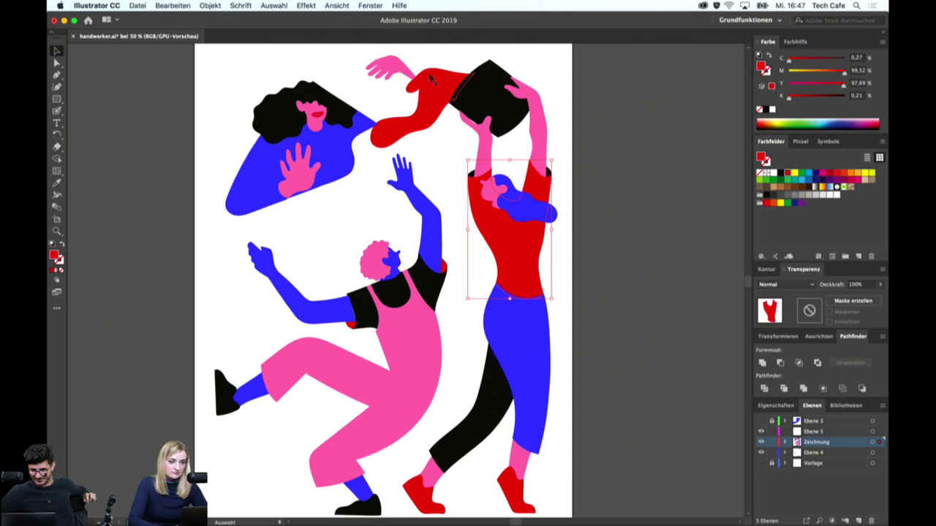
{"action": "left_click", "coordinate": [589, 194]}
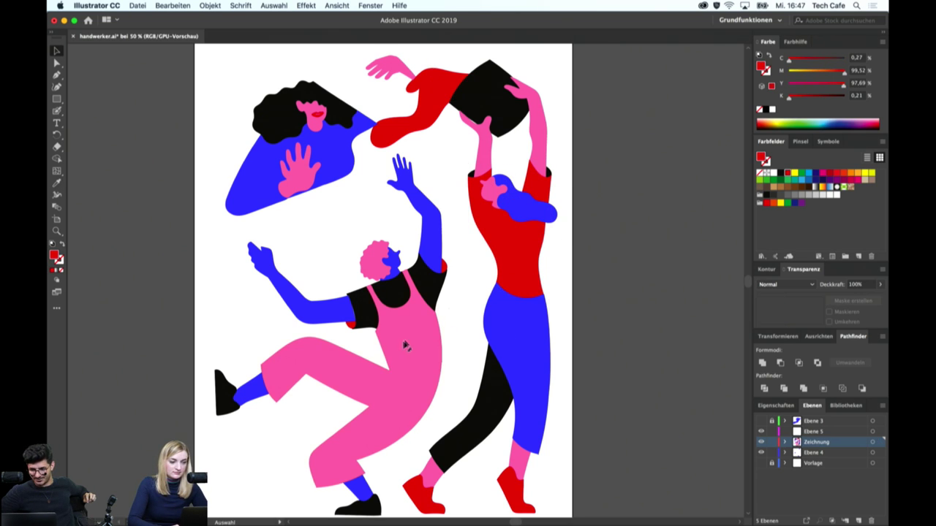
{"action": "scroll", "coordinate": [490, 329], "scroll_direction": "down", "scroll_amount": 1}
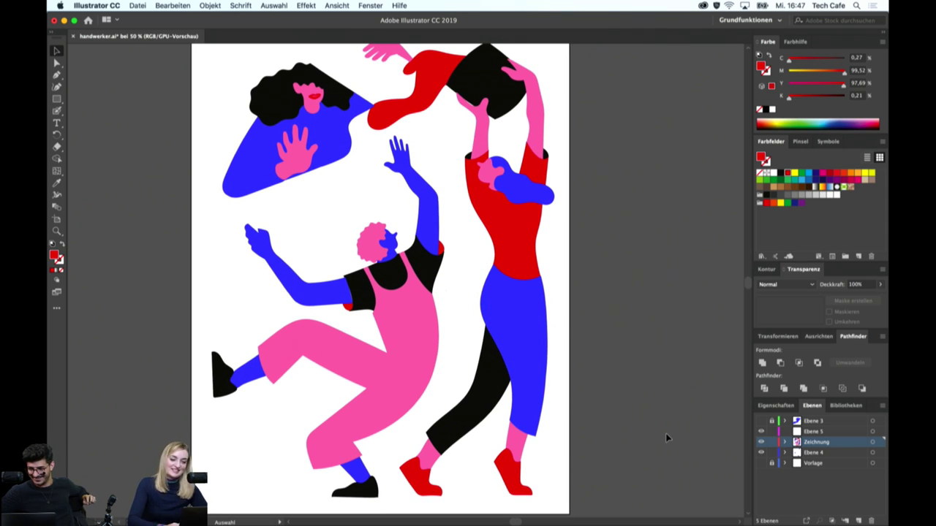
Move the leg, hair and foot art from Ebene 4 onto the Zeichnung layer in place
{"action": "left_click", "coordinate": [760, 464]}
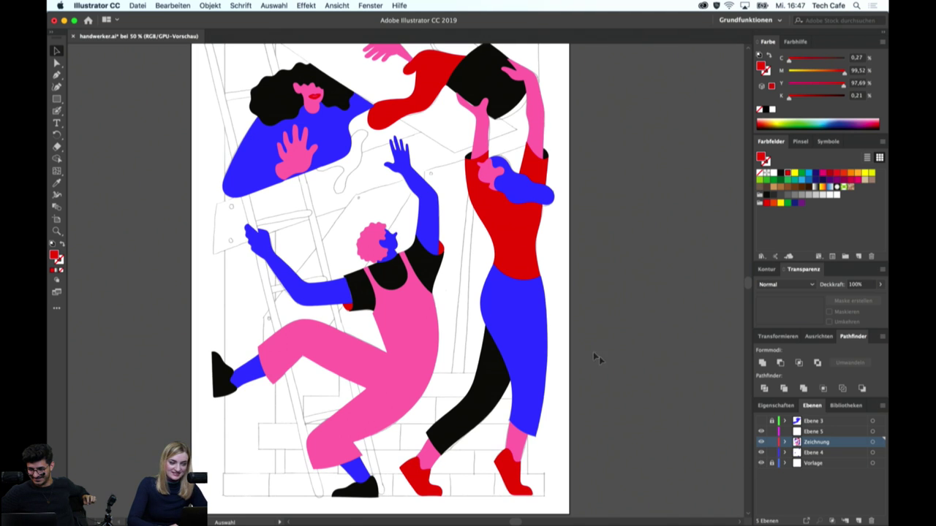
{"action": "left_click", "coordinate": [820, 455]}
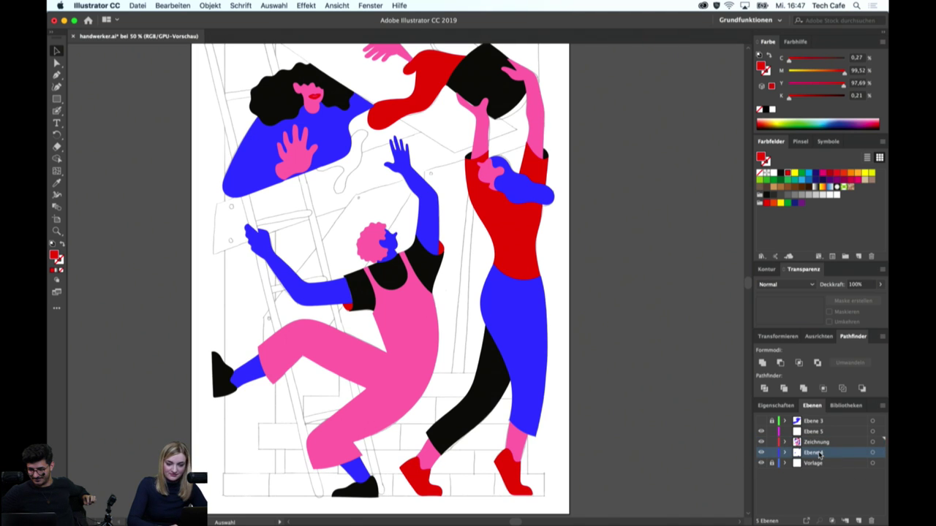
{"action": "left_click", "coordinate": [760, 453]}
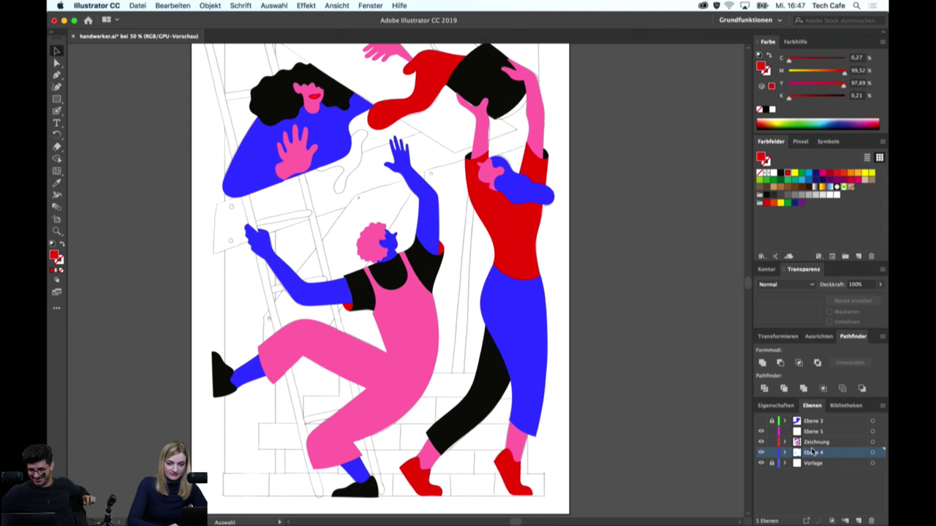
{"action": "left_click", "coordinate": [884, 455]}
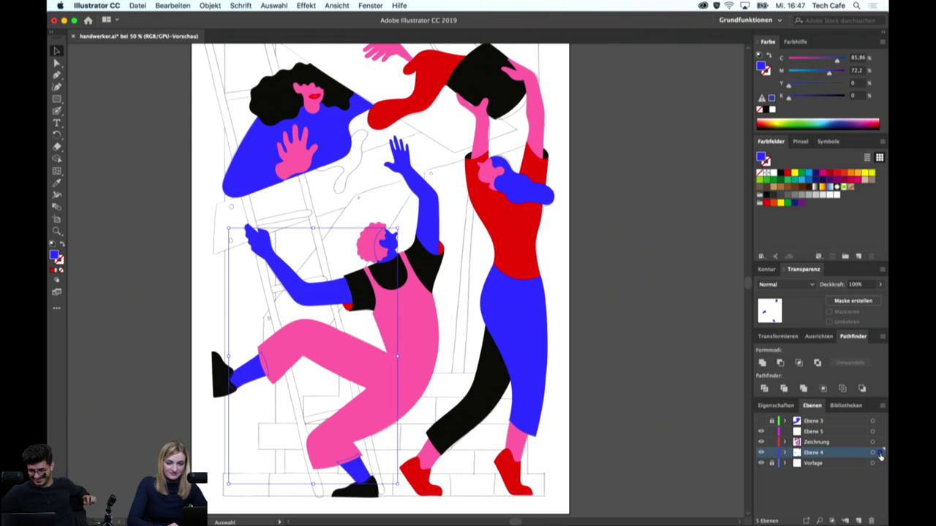
{"action": "key", "text": "Delete"}
{"action": "left_click", "coordinate": [820, 442]}
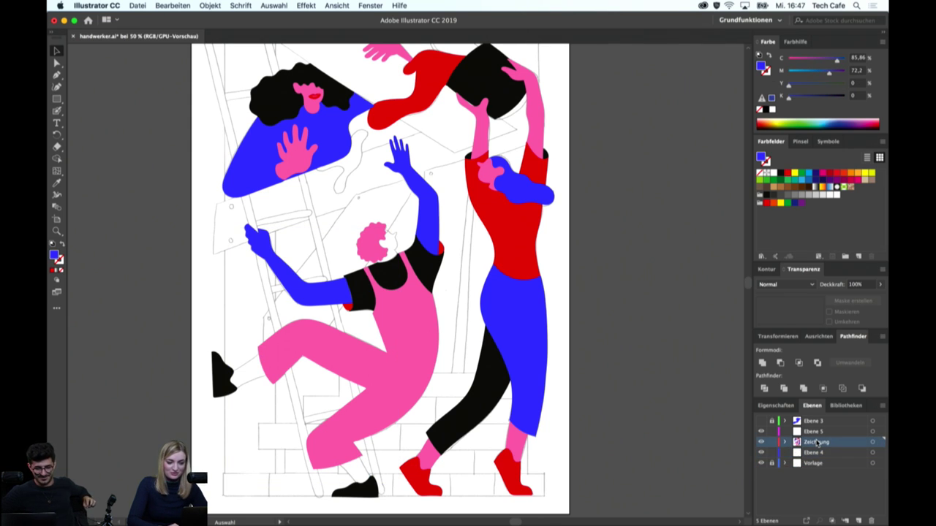
{"action": "key", "text": "ctrl+f"}
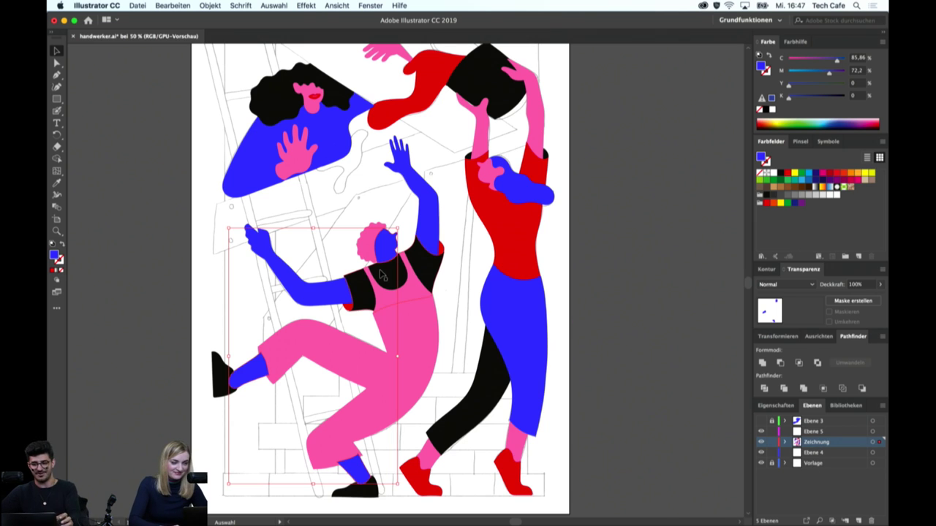
{"action": "left_click", "coordinate": [373, 241]}
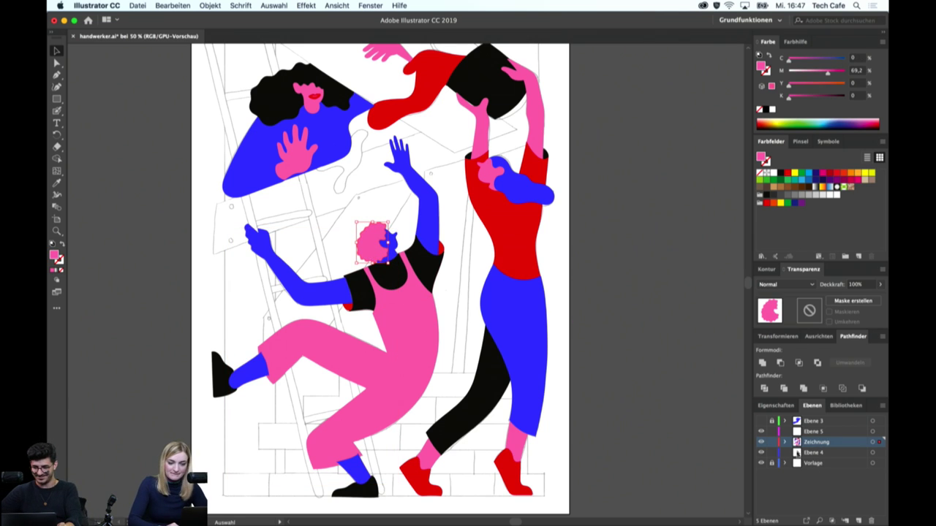
Delete the Ebene 4 and Ebene 5 layers and briefly check Ebene 3's content
{"action": "left_click", "coordinate": [809, 454]}
{"action": "left_click", "coordinate": [870, 520]}
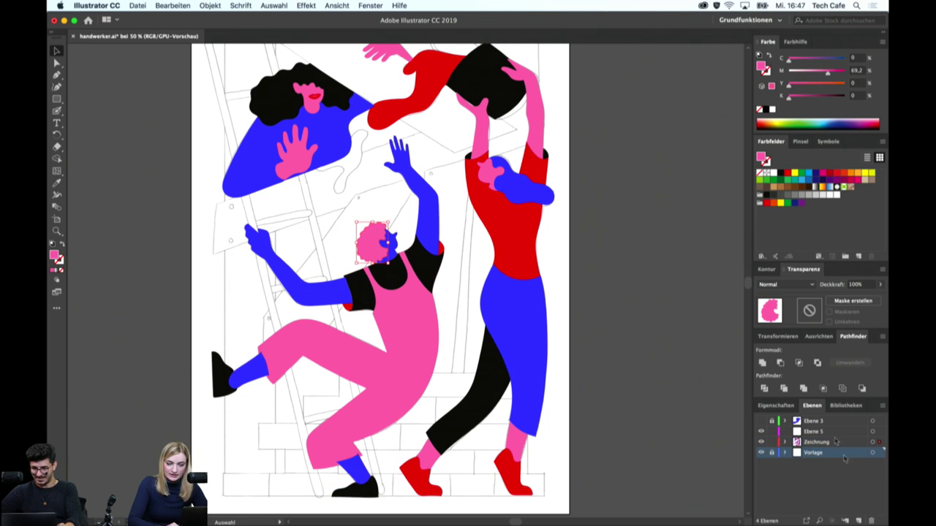
{"action": "left_click", "coordinate": [809, 434]}
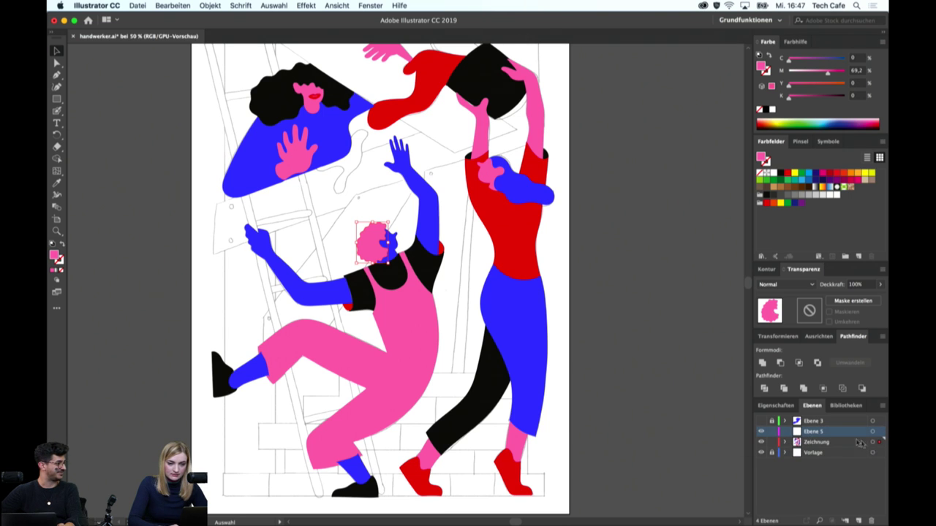
{"action": "left_click", "coordinate": [870, 520]}
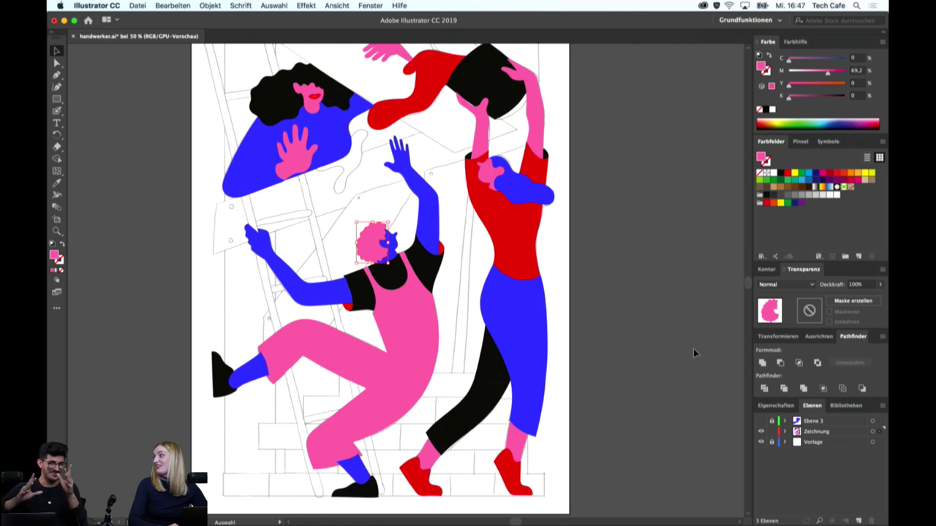
{"action": "left_click", "coordinate": [761, 421]}
{"action": "left_click", "coordinate": [761, 421]}
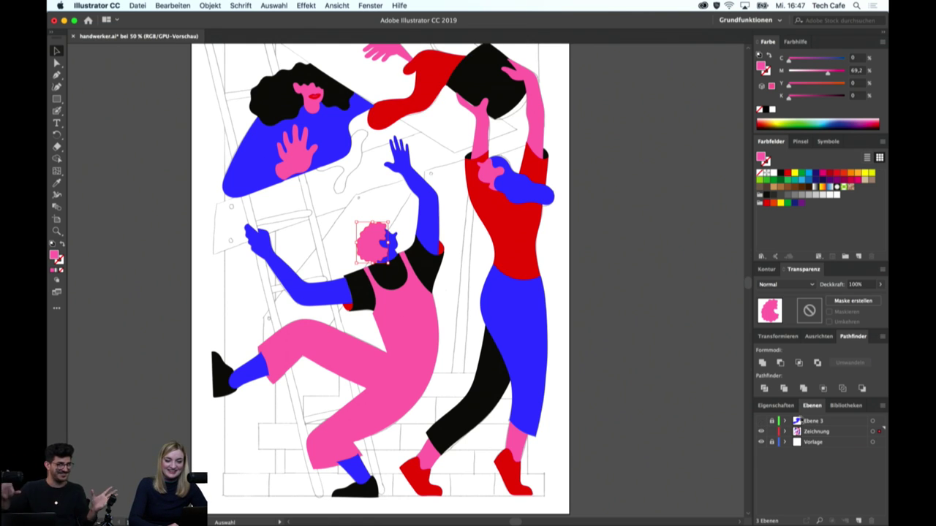
Delete Ebene 3 with its artwork, confirming the dialog, and create a new empty layer
{"action": "left_click", "coordinate": [811, 421]}
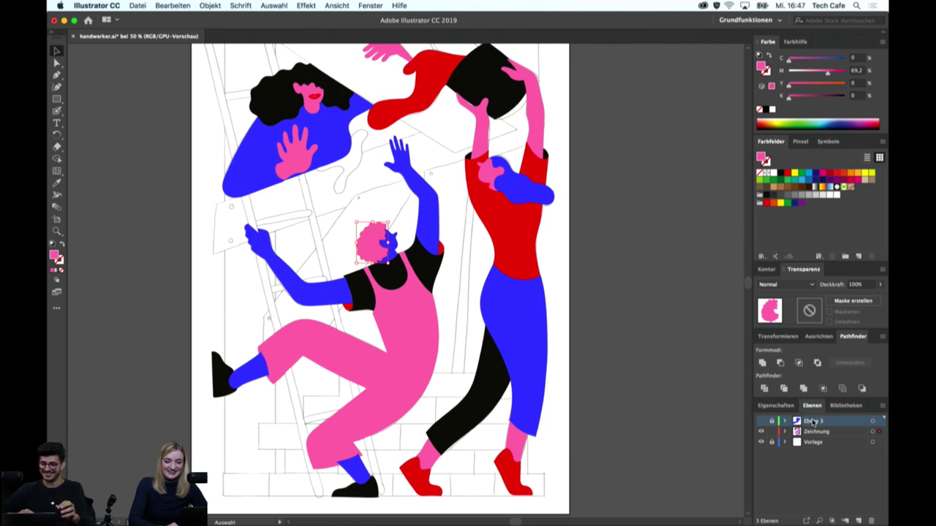
{"action": "left_click", "coordinate": [875, 521]}
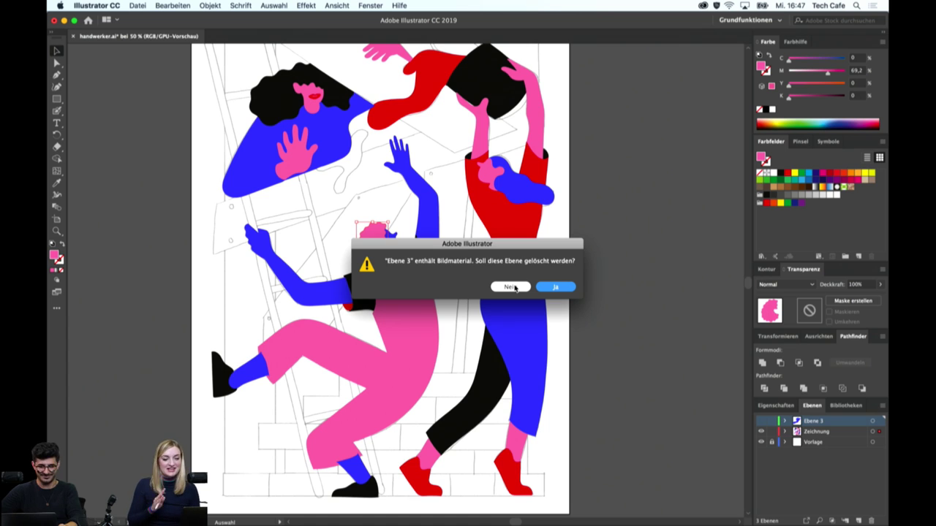
{"action": "left_click", "coordinate": [511, 287]}
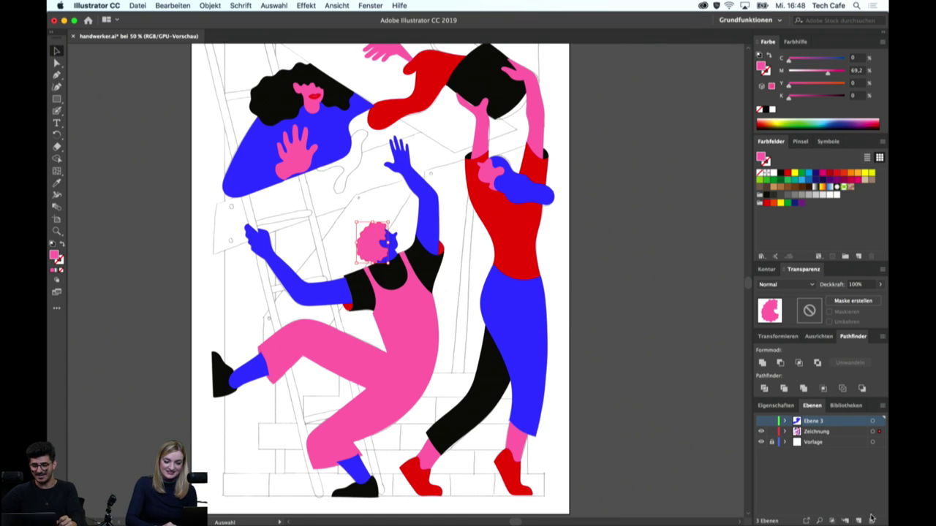
{"action": "left_click", "coordinate": [852, 480]}
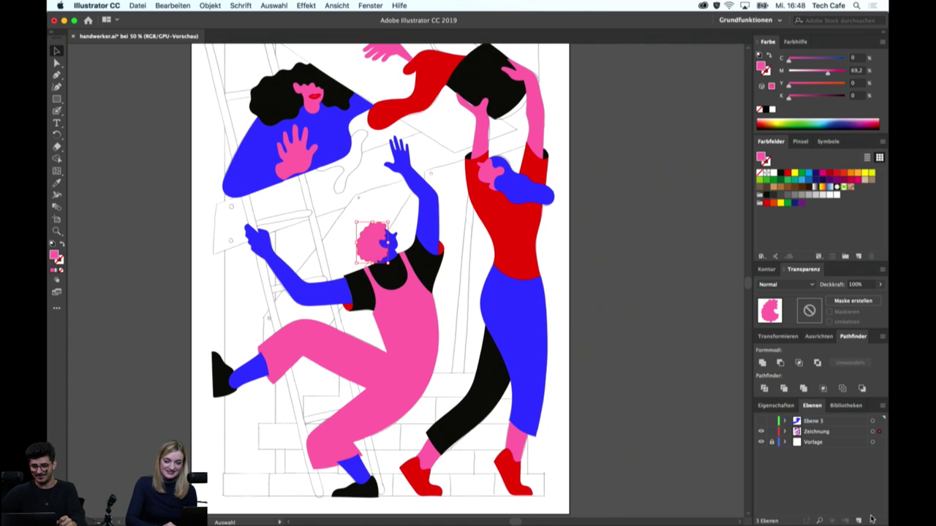
{"action": "left_click", "coordinate": [816, 421]}
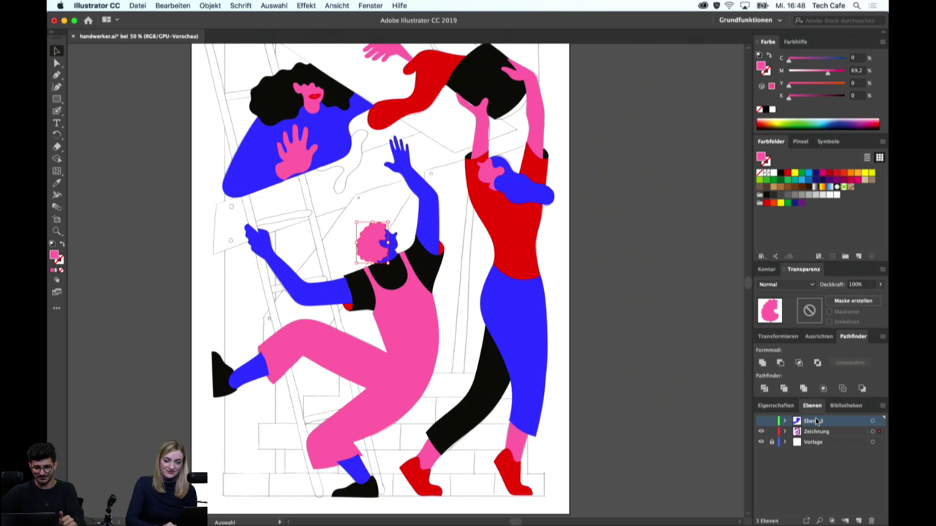
{"action": "left_click", "coordinate": [870, 520]}
{"action": "key", "text": "Return"}
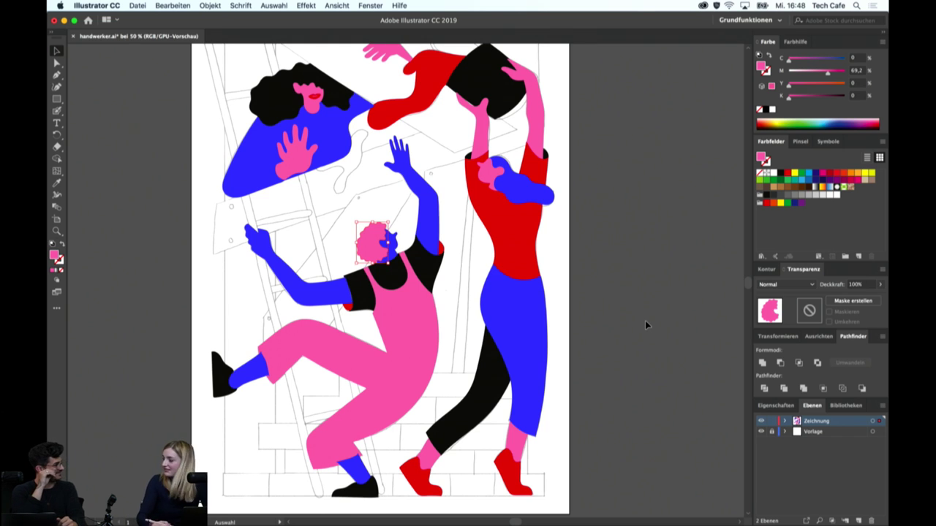
{"action": "left_click", "coordinate": [857, 520]}
{"action": "key", "text": "super+plus"}
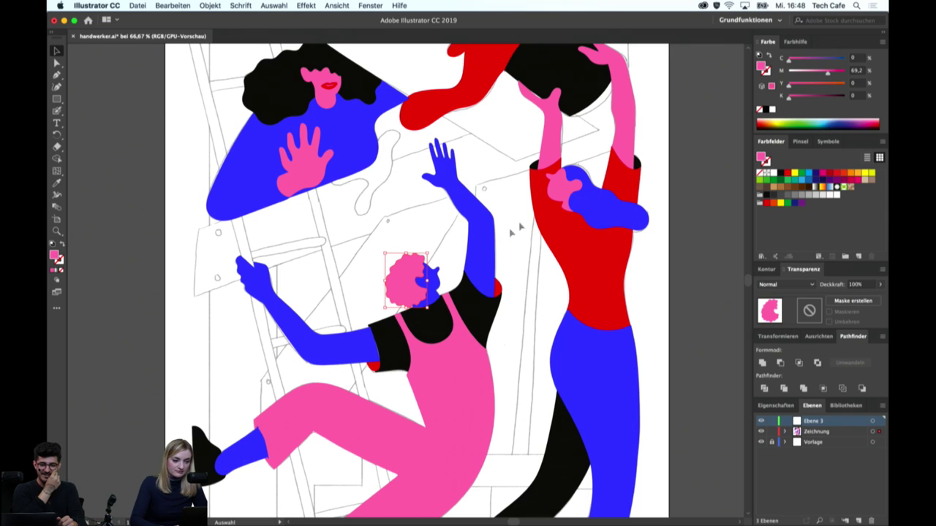
Switch the top-left woman's blue body to outline only and paint a red blob beside it
{"action": "left_click", "coordinate": [517, 267]}
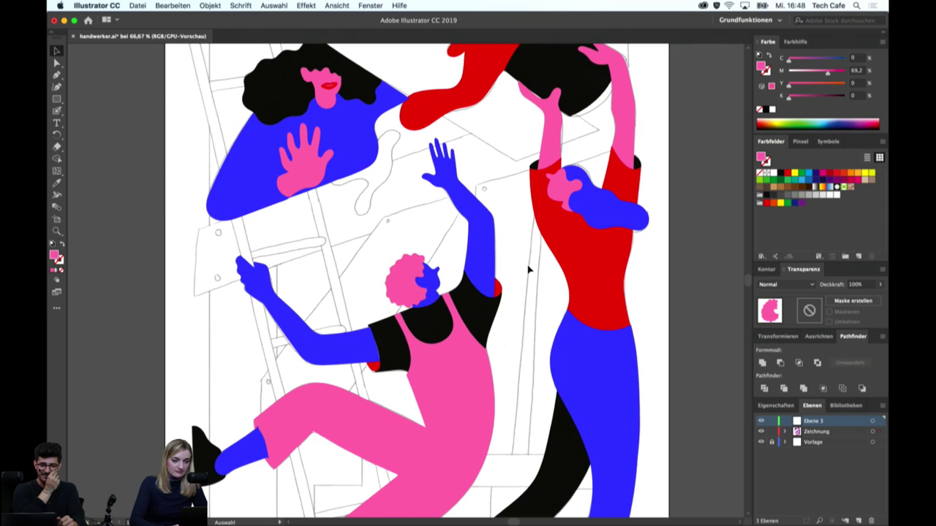
{"action": "left_click", "coordinate": [361, 135]}
{"action": "key", "text": "shift+x"}
{"action": "key", "text": "super+plus"}
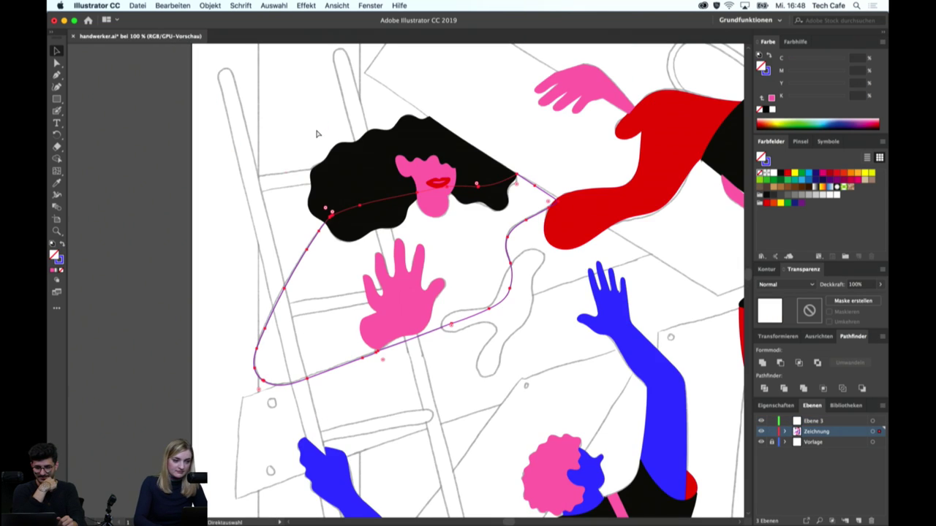
{"action": "left_click", "coordinate": [615, 209]}
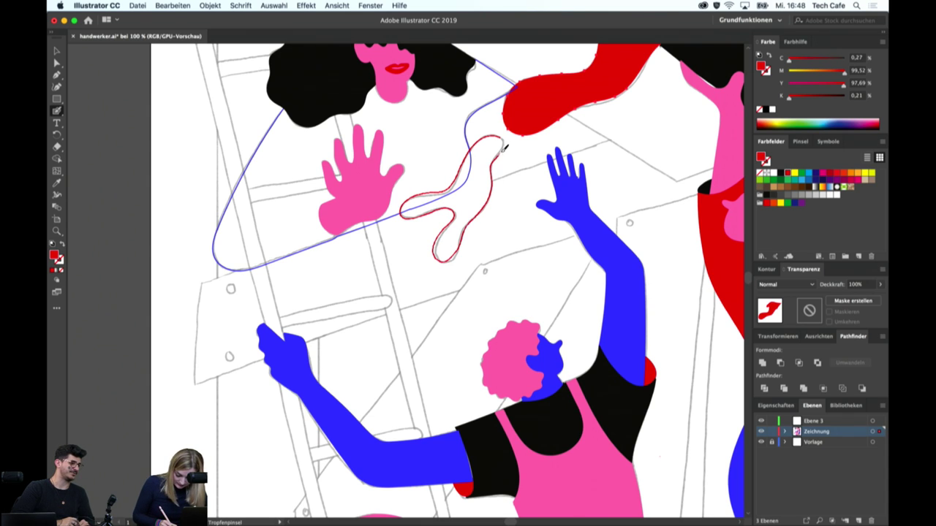
{"action": "key", "text": "super+shift+a"}
{"action": "key", "text": "v"}
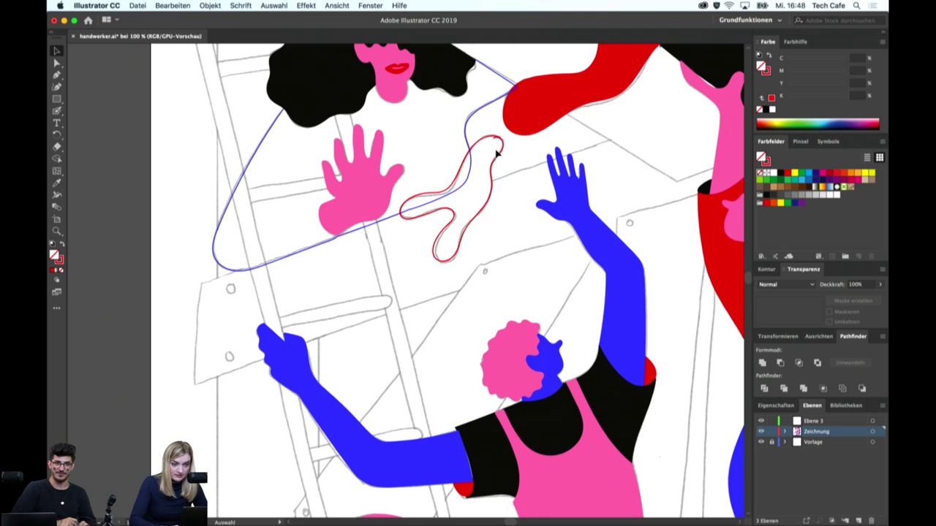
Isolate the red splash, smooth its top edge with the Blob Brush, then exit isolation
{"action": "double_click", "coordinate": [496, 161]}
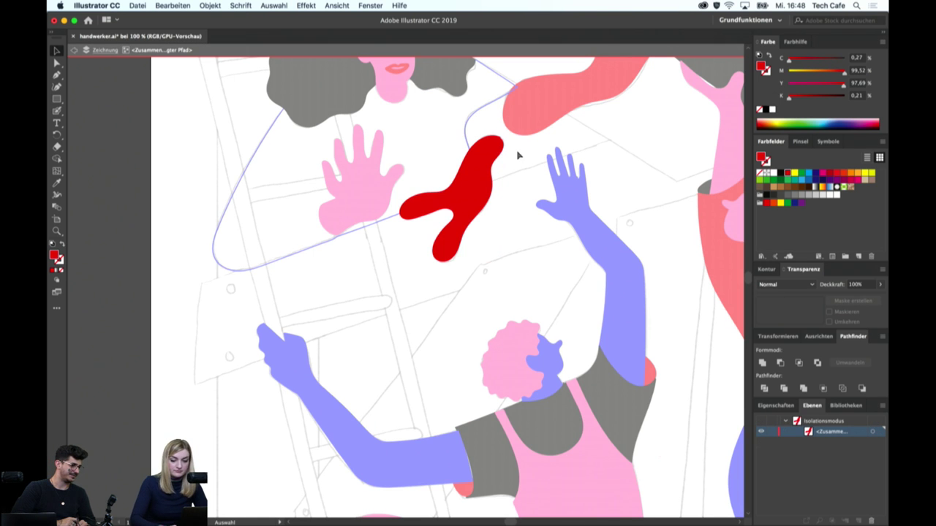
{"action": "key", "text": "super+plus"}
{"action": "key", "text": "super+plus"}
{"action": "scroll", "coordinate": [516, 156], "scroll_direction": "up", "scroll_amount": 3}
{"action": "scroll", "coordinate": [512, 293], "scroll_direction": "up", "scroll_amount": 5}
{"action": "key", "text": "super+plus"}
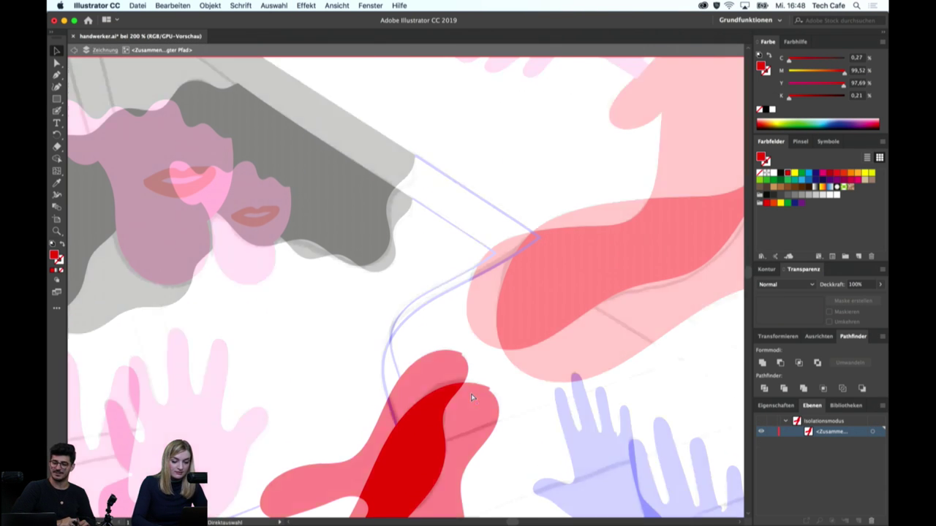
{"action": "left_click_drag", "start_coordinate": [519, 414], "coordinate": [517, 189]}
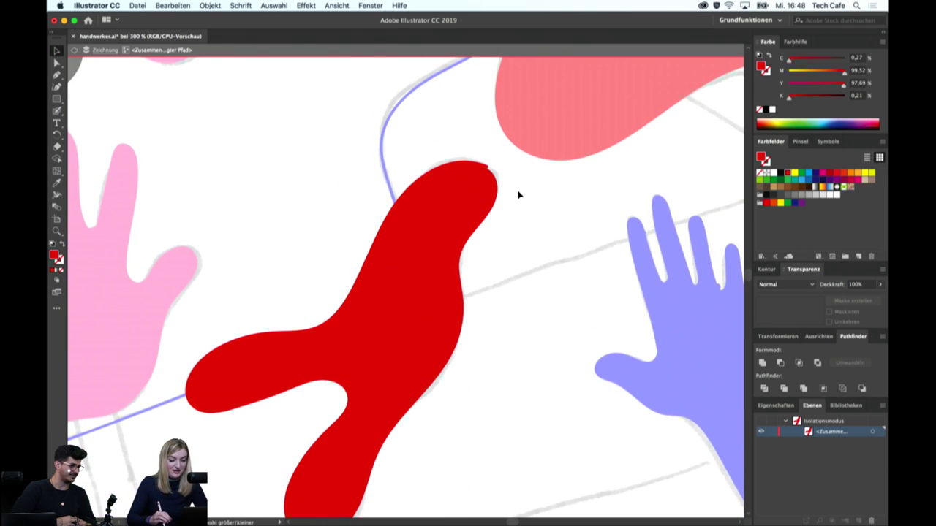
{"action": "key", "text": "shift+b"}
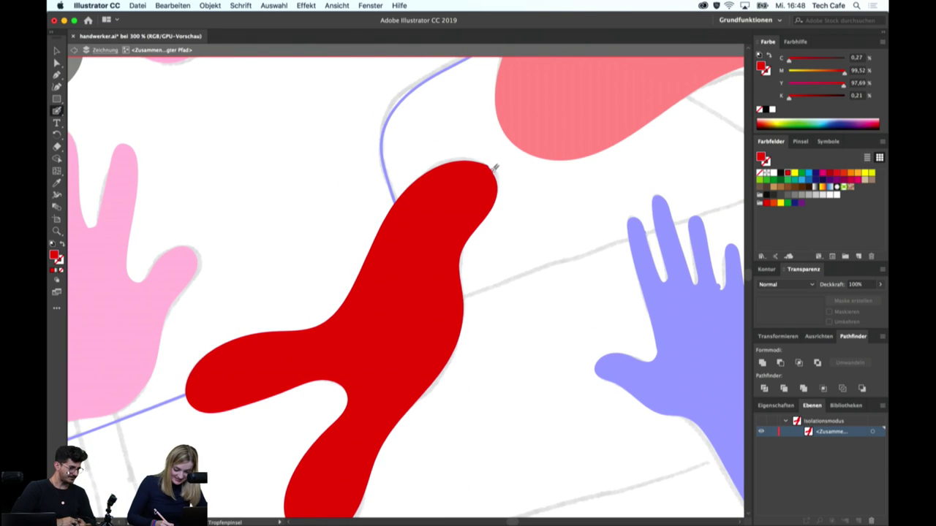
{"action": "left_click_drag", "start_coordinate": [500, 188], "coordinate": [494, 199]}
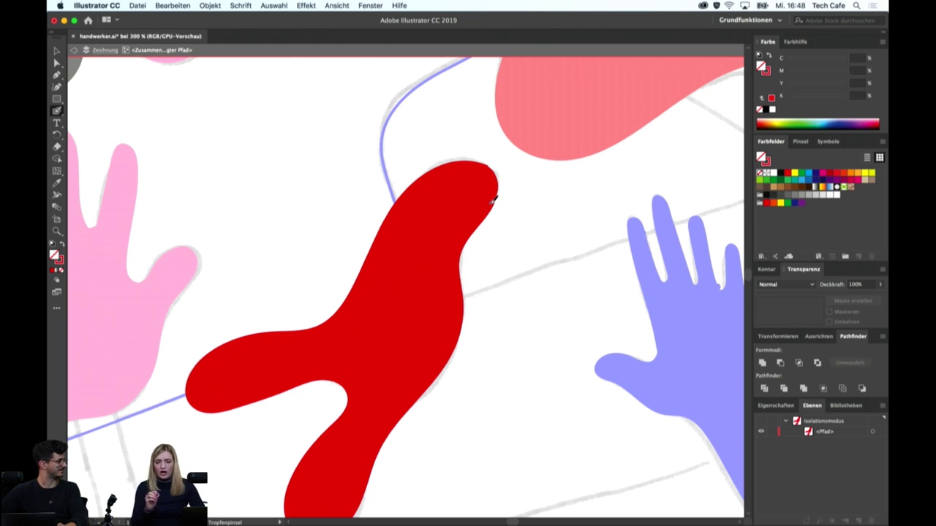
{"action": "left_click_drag", "start_coordinate": [494, 199], "coordinate": [454, 200]}
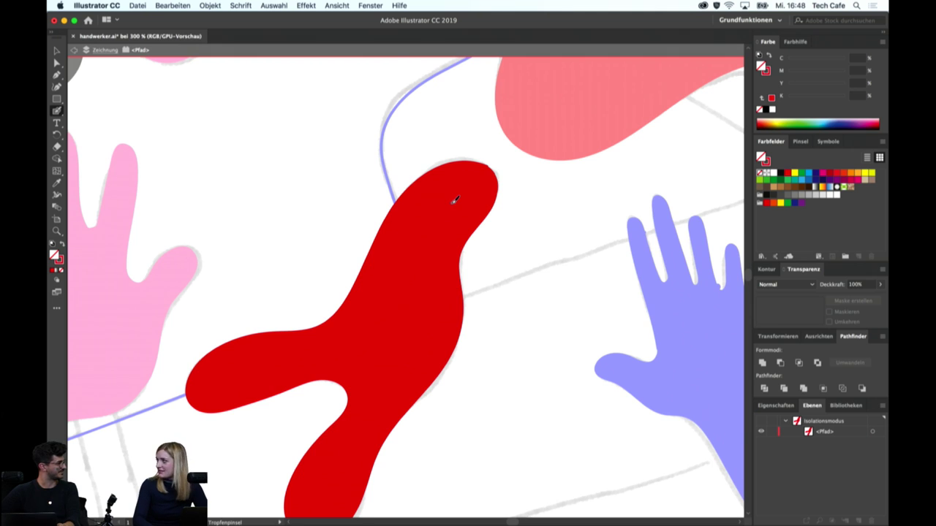
{"action": "key", "text": "super+minus"}
{"action": "key", "text": "super+minus"}
{"action": "key", "text": "v"}
{"action": "key", "text": "Escape"}
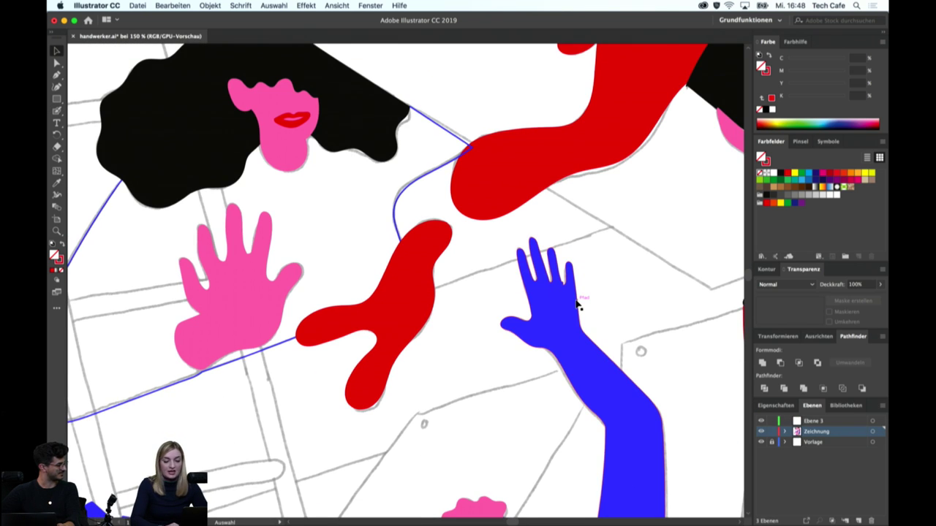
{"action": "key", "text": "super+plus"}
{"action": "key", "text": "super+plus"}
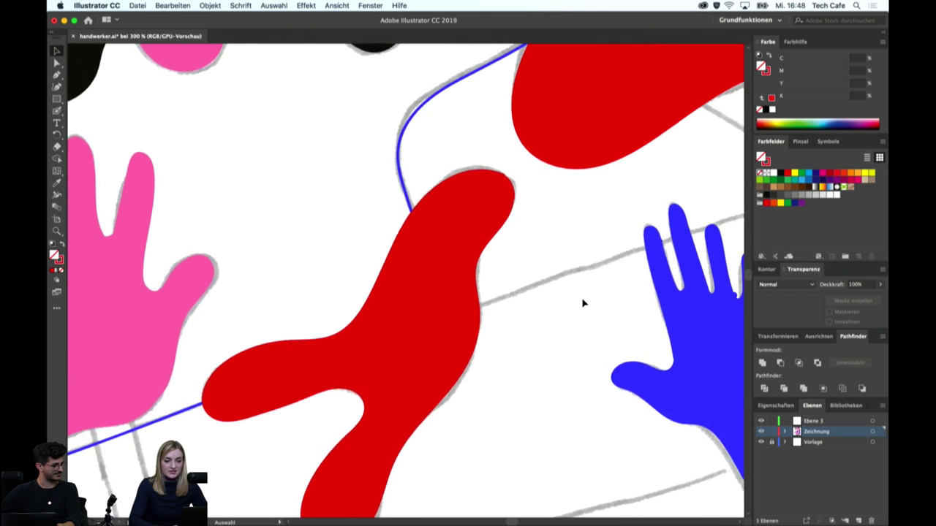
Touch up the raised blue hand with the Blob Brush
{"action": "scroll", "coordinate": [582, 303], "scroll_direction": "right", "scroll_amount": 6}
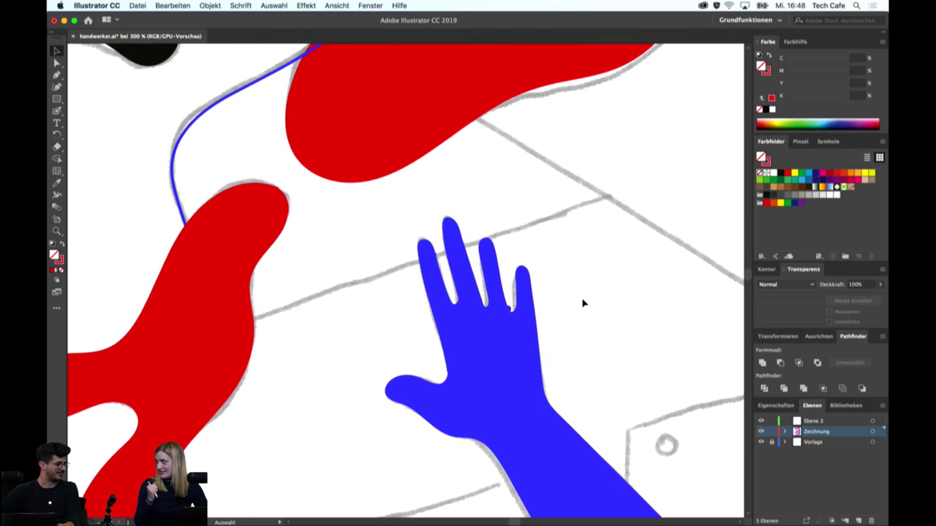
{"action": "key", "text": "shift+b"}
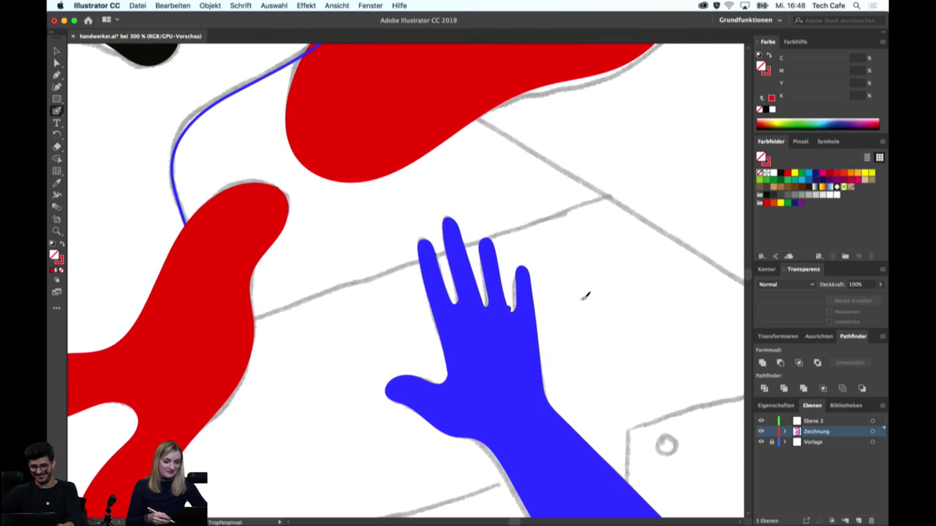
{"action": "key", "text": "v"}
{"action": "left_click", "coordinate": [490, 314]}
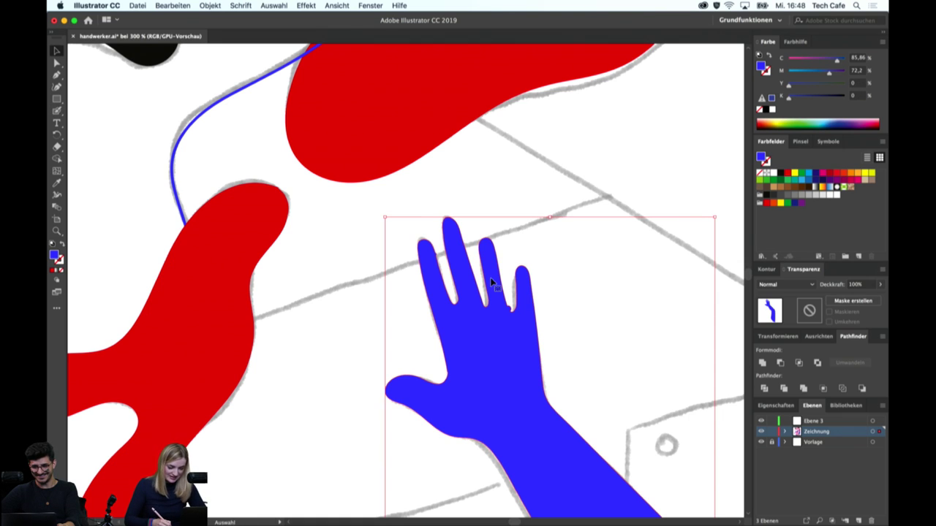
{"action": "key", "text": "shift+b"}
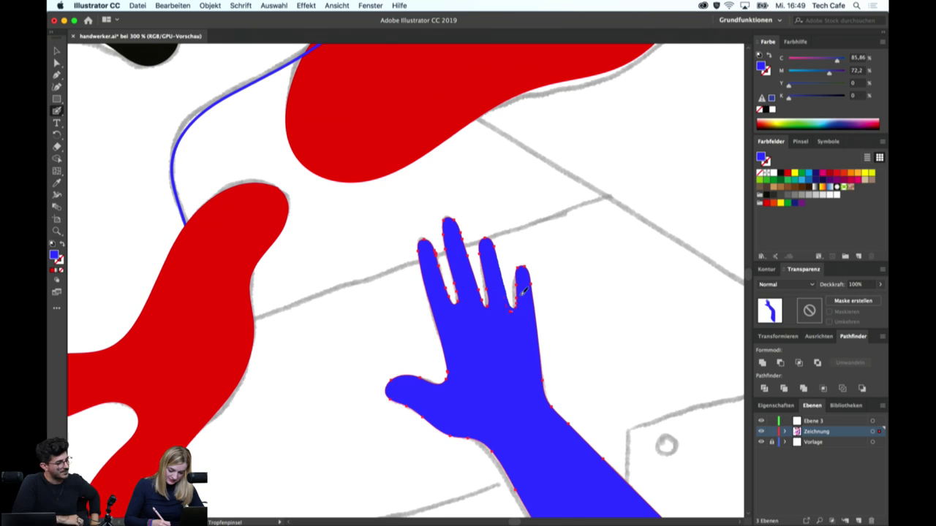
{"action": "key", "text": "super+shift+a"}
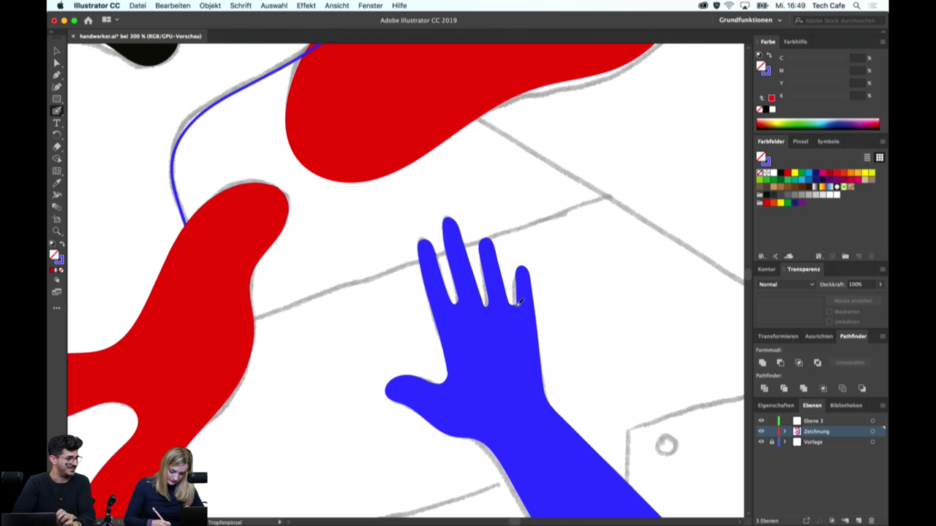
Swap fill and stroke on the woman's outlined body so it is solid blue again
{"action": "key", "text": "super+minus"}
{"action": "key", "text": "super+minus"}
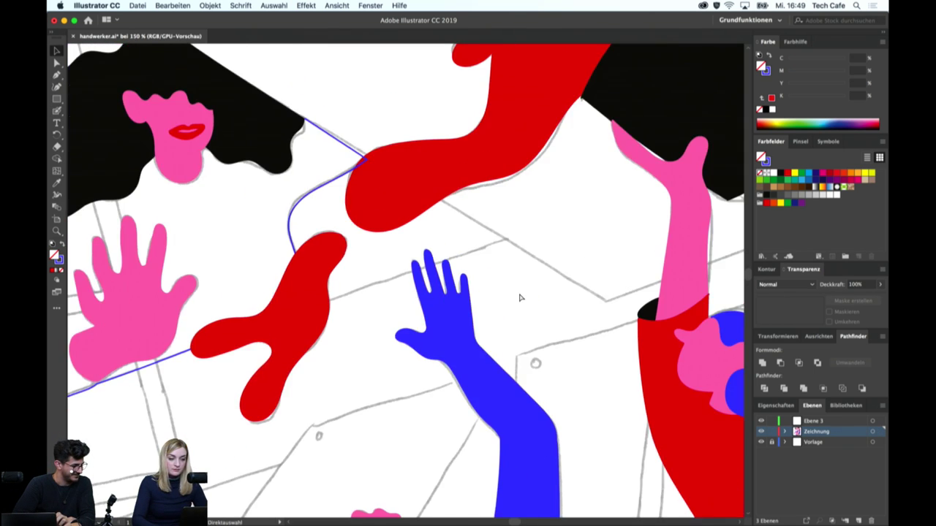
{"action": "key", "text": "super+minus"}
{"action": "scroll", "coordinate": [468, 329], "scroll_direction": "down", "scroll_amount": 5}
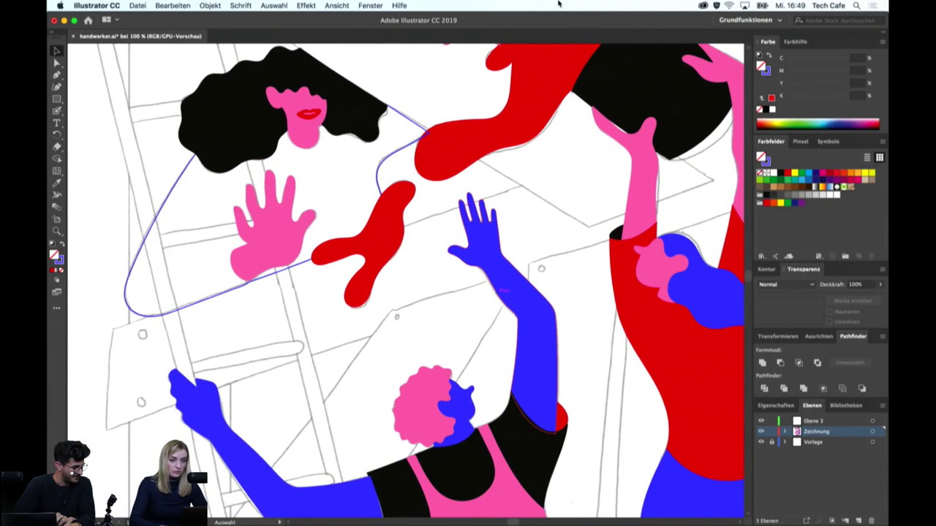
{"action": "left_click", "coordinate": [379, 175]}
{"action": "key", "text": "shift+x"}
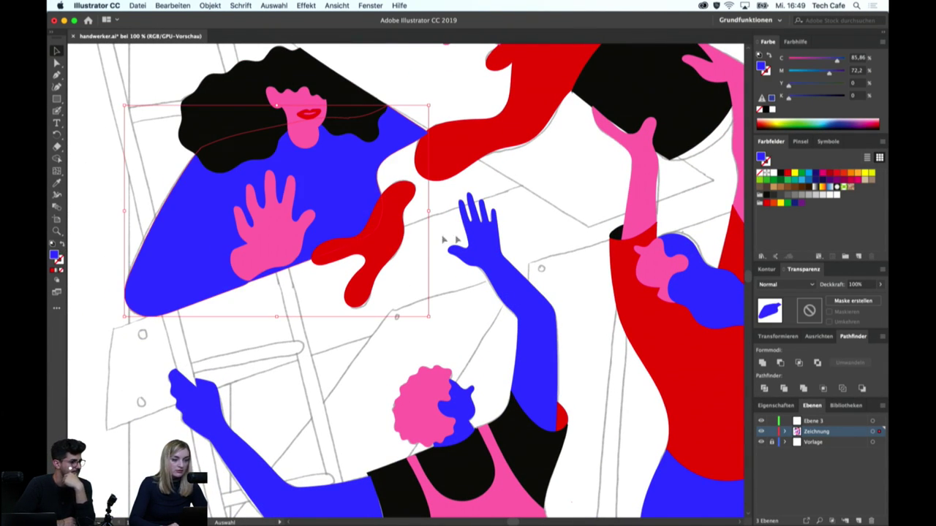
{"action": "left_click", "coordinate": [474, 241]}
{"action": "left_click", "coordinate": [390, 352]}
{"action": "key", "text": "ctrl+minus"}
{"action": "key", "text": "ctrl+minus"}
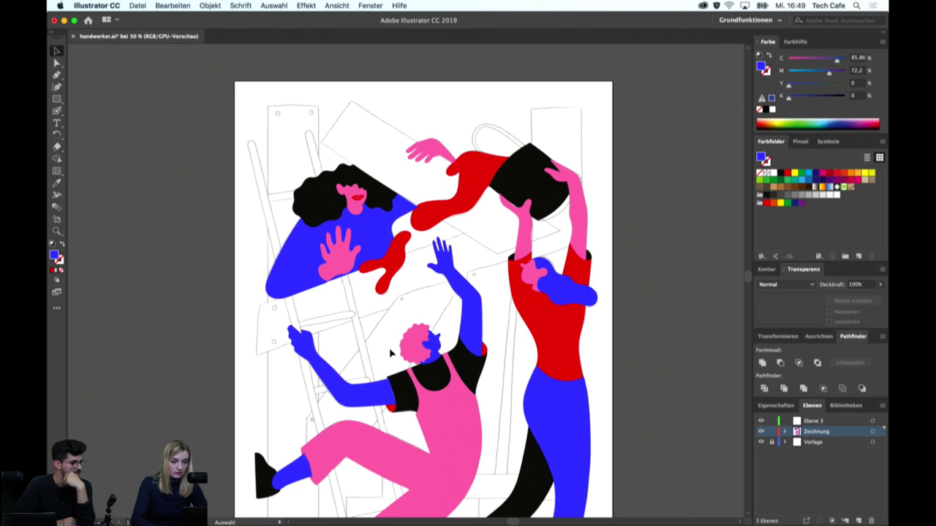
{"action": "scroll", "coordinate": [396, 353], "scroll_direction": "down", "scroll_amount": 3}
{"action": "scroll", "coordinate": [396, 353], "scroll_direction": "down", "scroll_amount": 3}
{"action": "scroll", "coordinate": [397, 351], "scroll_direction": "up", "scroll_amount": 3}
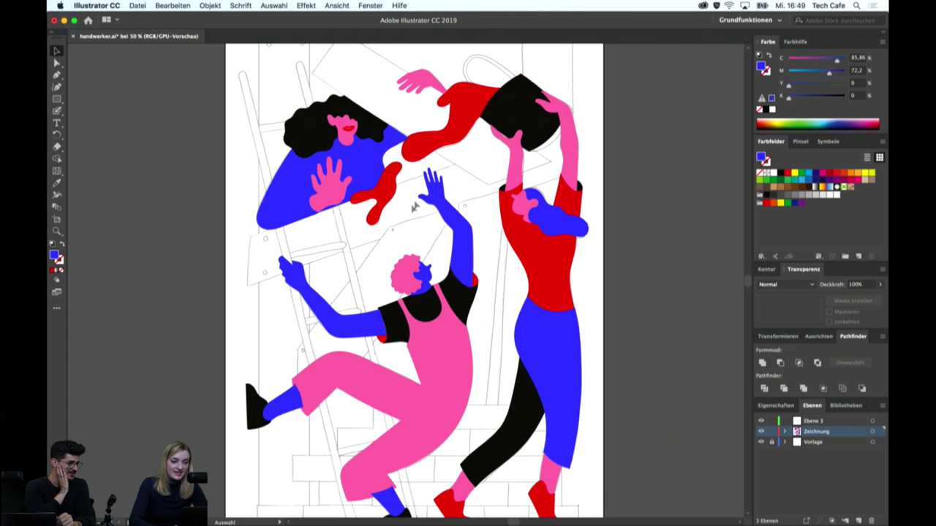
{"action": "key", "text": "a"}
{"action": "key", "text": "super+plus"}
{"action": "scroll", "coordinate": [451, 263], "scroll_direction": "up", "scroll_amount": 3}
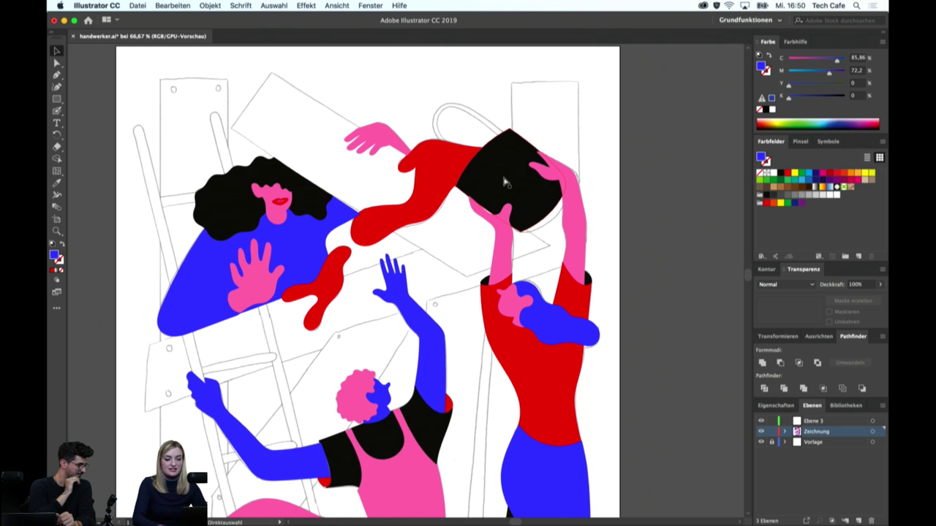
{"action": "key", "text": "ctrl+minus"}
{"action": "key", "text": "ctrl+minus"}
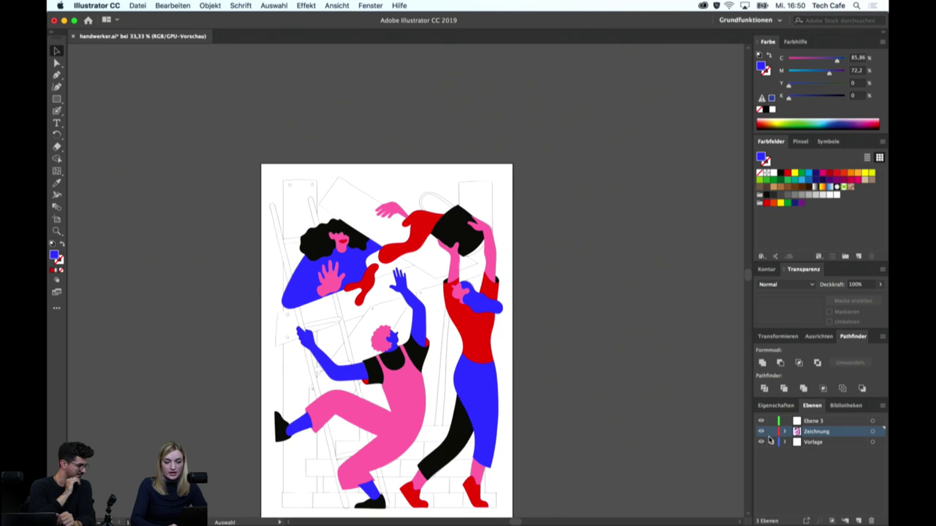
{"action": "left_click", "coordinate": [761, 441]}
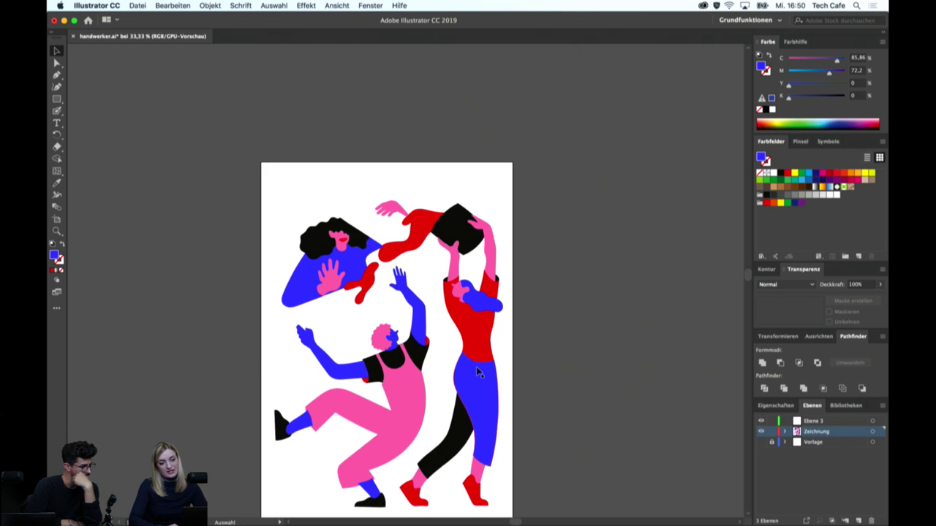
{"action": "scroll", "coordinate": [476, 366], "scroll_direction": "down", "scroll_amount": 3}
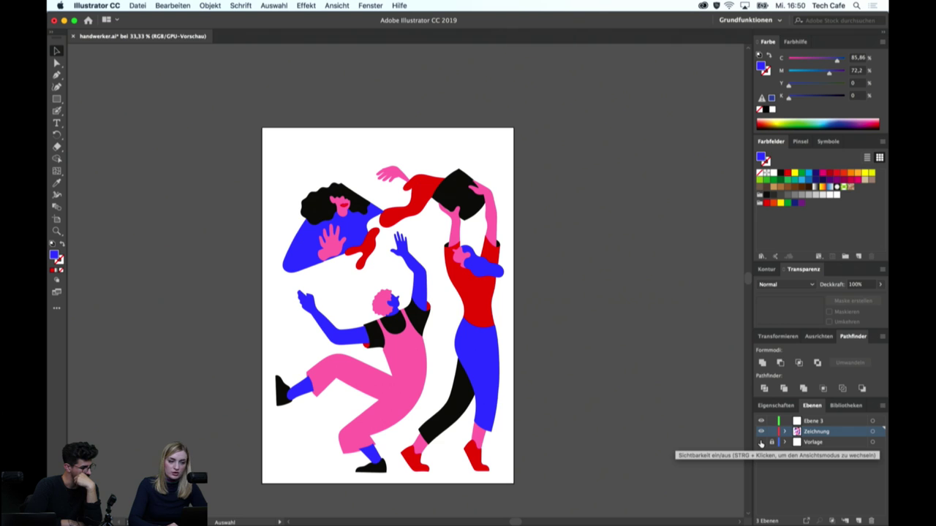
{"action": "left_click", "coordinate": [760, 443]}
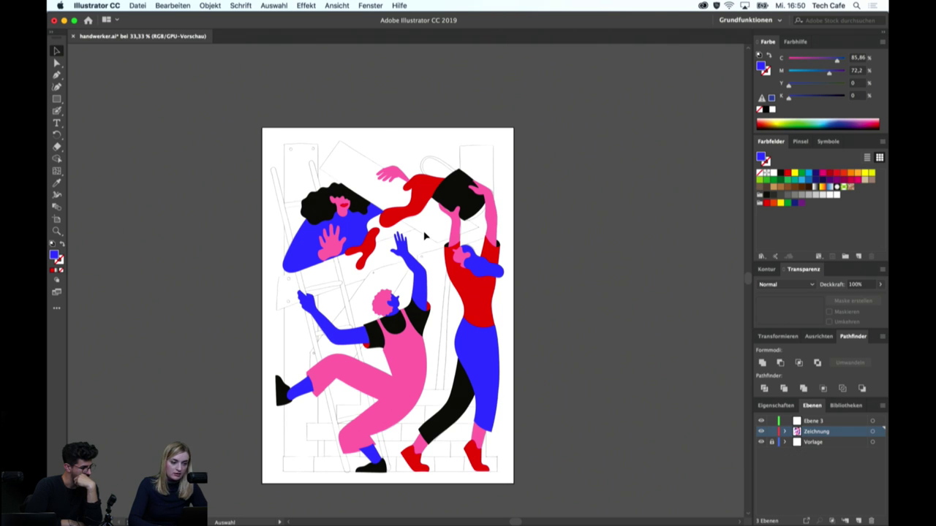
{"action": "key", "text": "super+plus"}
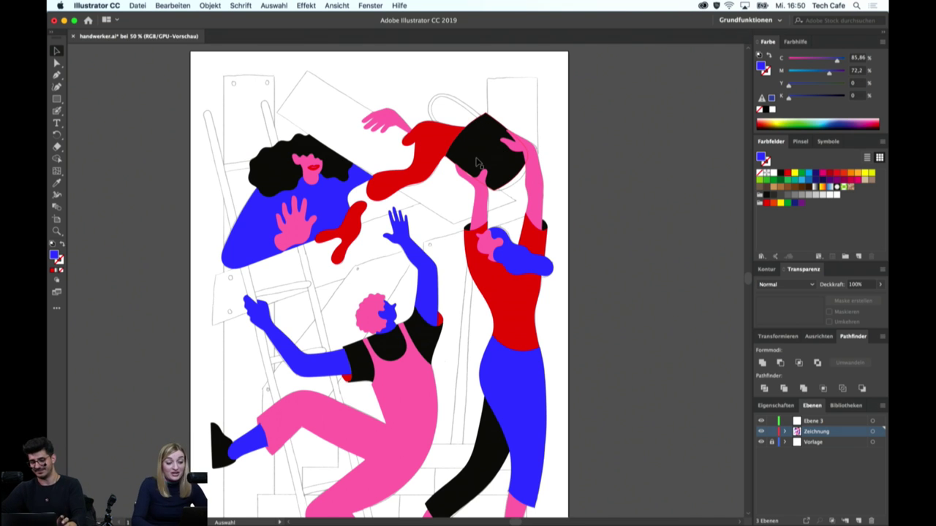
Zoom to 100%, select the black bag and switch to the Blob Brush
{"action": "scroll", "coordinate": [475, 163], "scroll_direction": "up", "scroll_amount": 1}
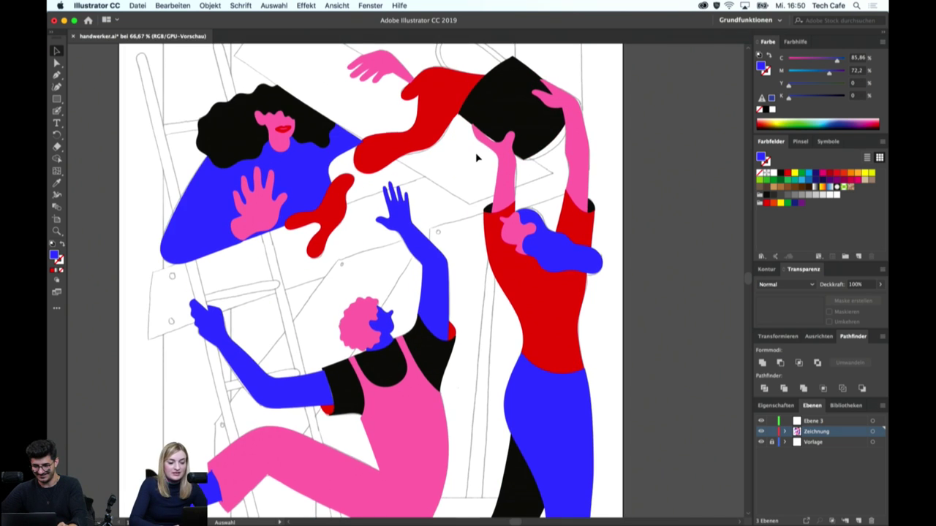
{"action": "scroll", "coordinate": [475, 157], "scroll_direction": "up", "scroll_amount": 5}
{"action": "key", "text": "ctrl+plus"}
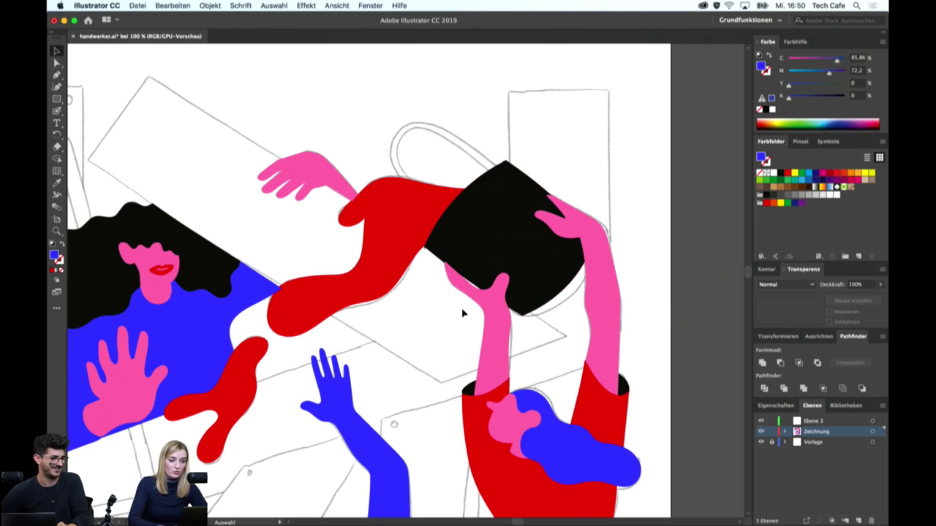
{"action": "left_click", "coordinate": [486, 215]}
{"action": "key", "text": "shift+b"}
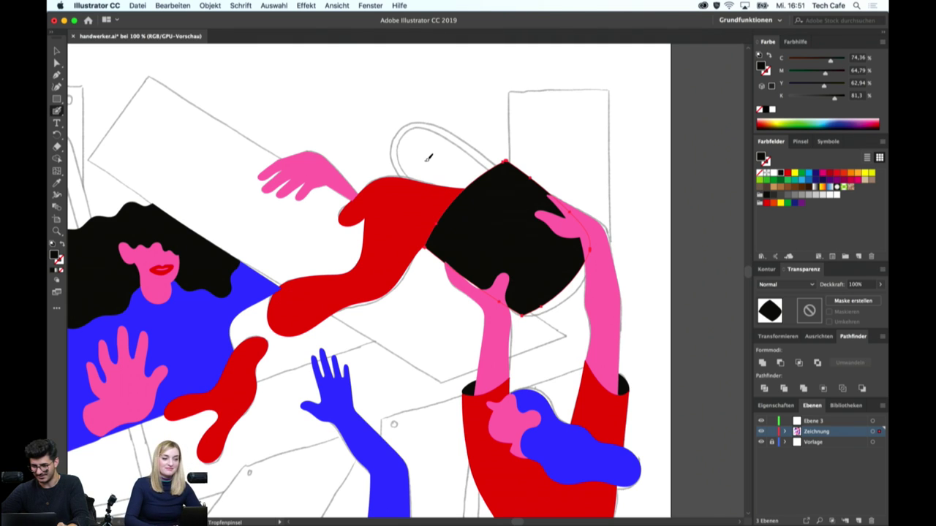
Set the Blob Brush size to 5 pt
{"action": "key", "text": "Return"}
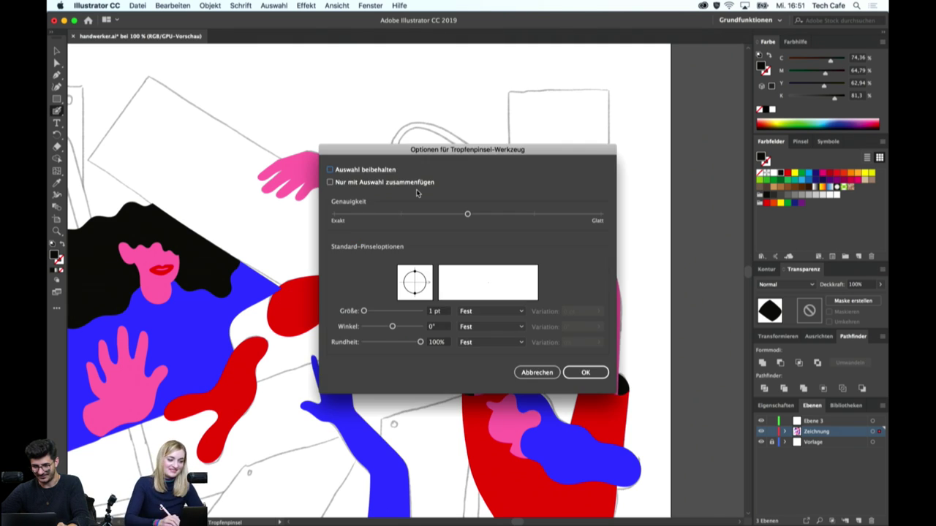
{"action": "left_click", "coordinate": [436, 312]}
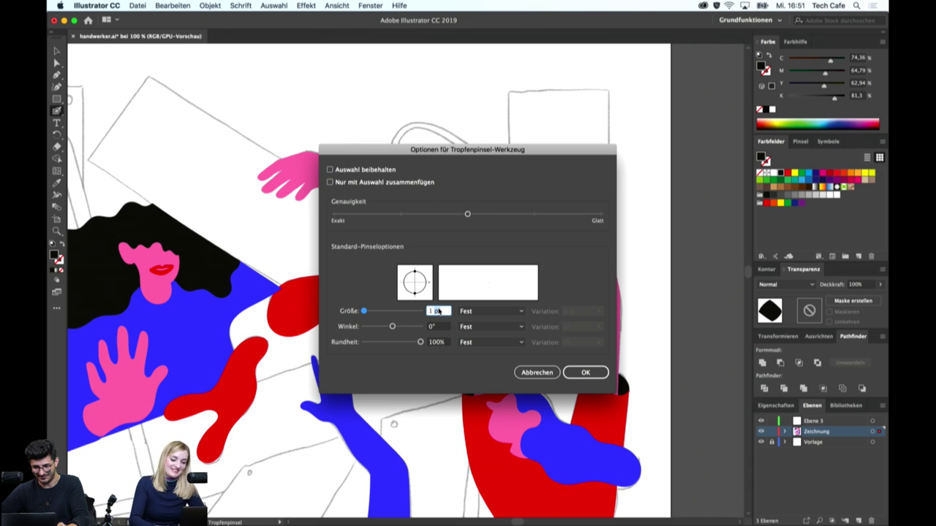
{"action": "type", "text": "10"}
{"action": "key", "text": "Return"}
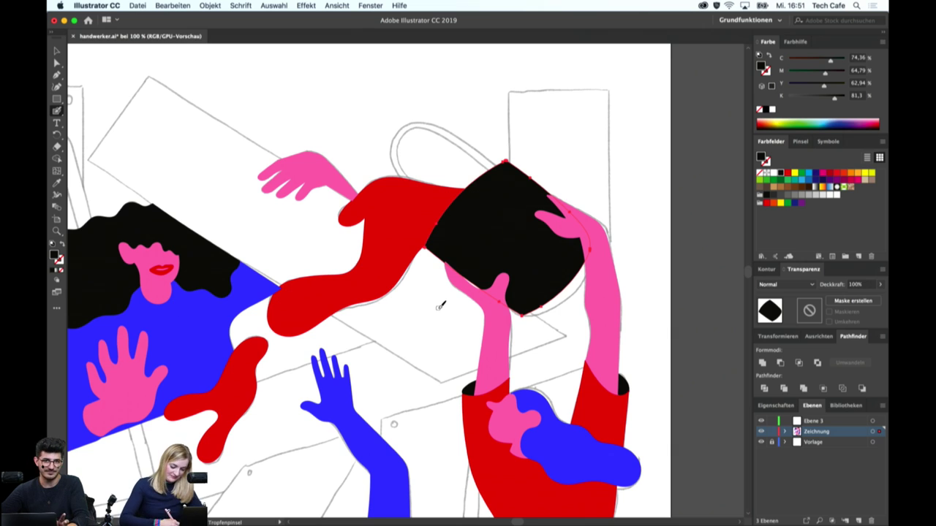
{"action": "key", "text": "Return"}
{"action": "left_click", "coordinate": [442, 313]}
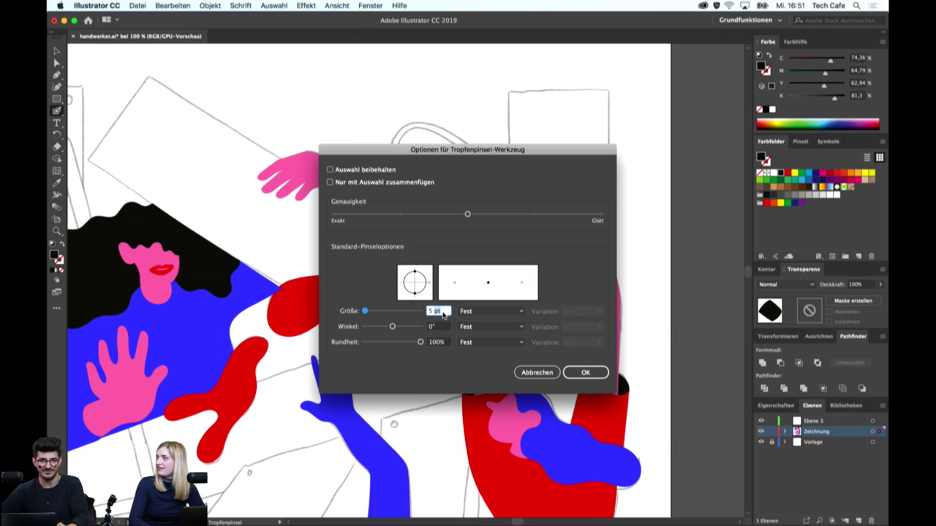
{"action": "key", "text": "Return"}
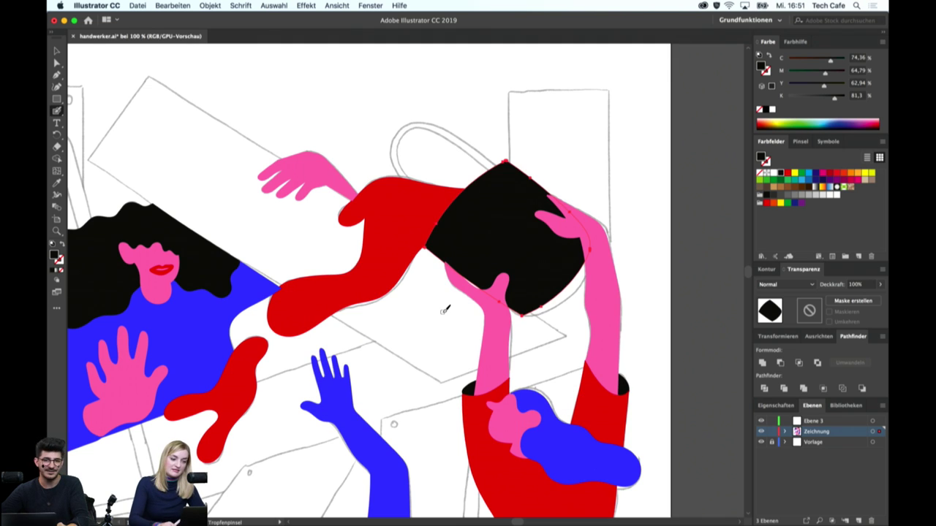
Paint a first handle stroke, then raise the Blob Brush size to 7 pt
{"action": "left_click_drag", "start_coordinate": [448, 209], "coordinate": [410, 173]}
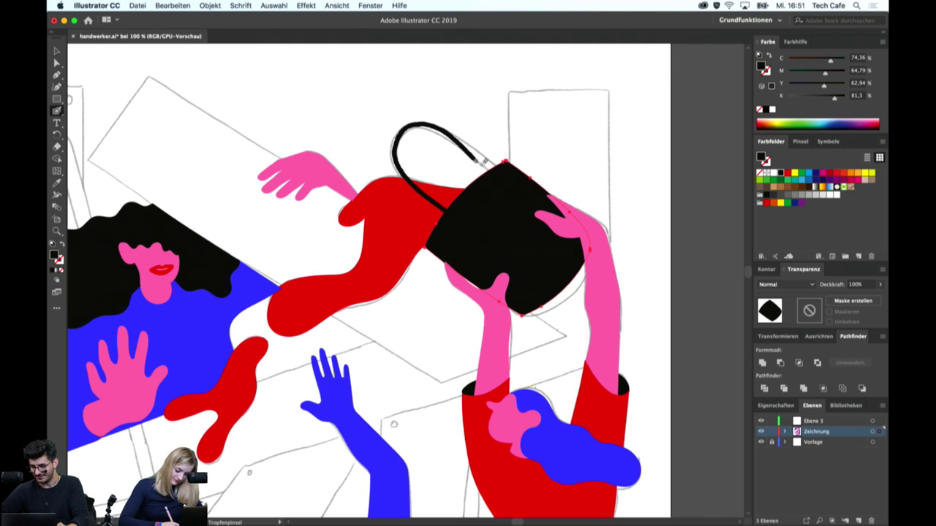
{"action": "left_click_drag", "start_coordinate": [421, 119], "coordinate": [494, 178]}
{"action": "key", "text": "Return"}
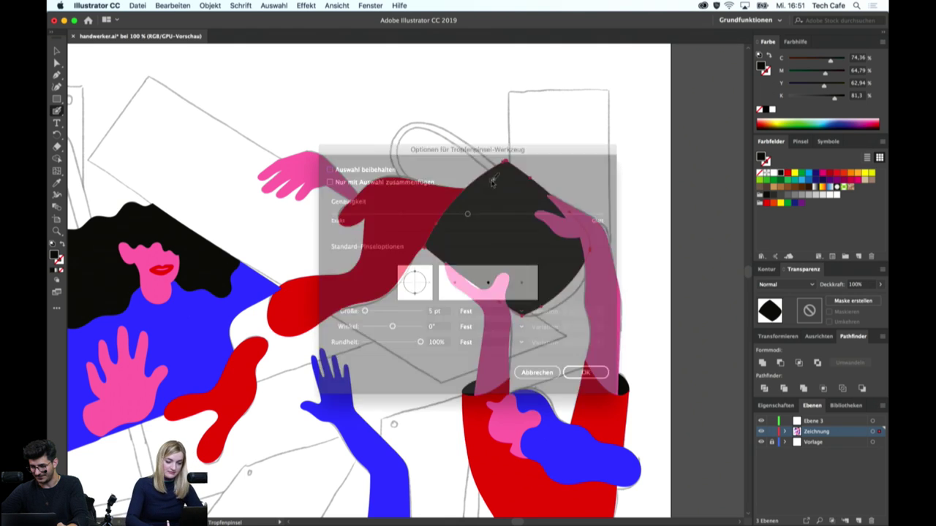
{"action": "left_click", "coordinate": [437, 312]}
{"action": "type", "text": "7"}
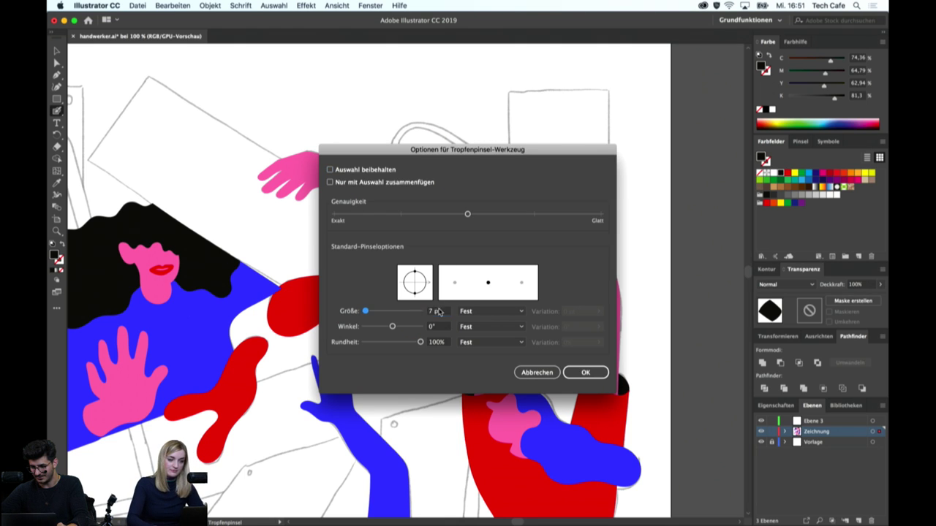
{"action": "key", "text": "Return"}
Repaint the black handle loop from the bag's top-left corner until it looks right
{"action": "mouse_move", "coordinate": [457, 223]}
{"action": "left_mouse_down"}
{"action": "mouse_move", "coordinate": [461, 139]}
{"action": "mouse_move", "coordinate": [491, 169]}
{"action": "left_mouse_up"}
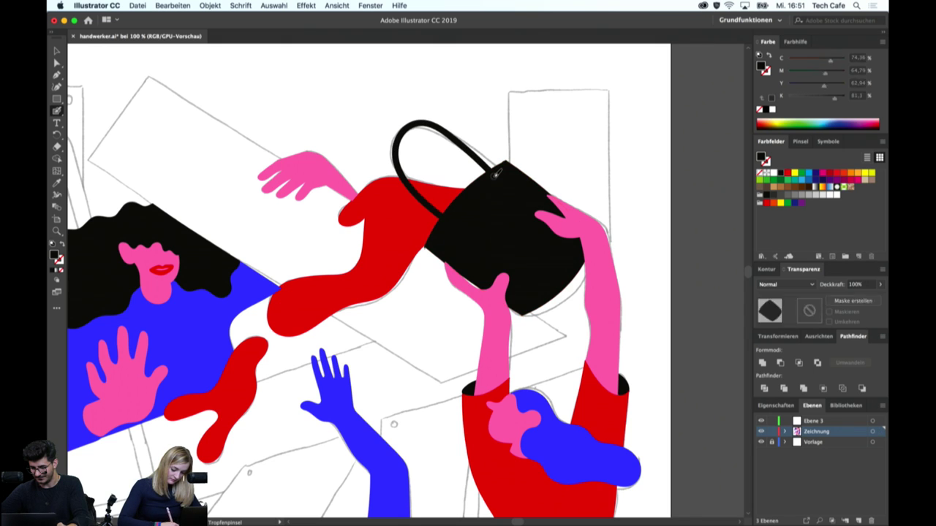
{"action": "key", "text": "super+z"}
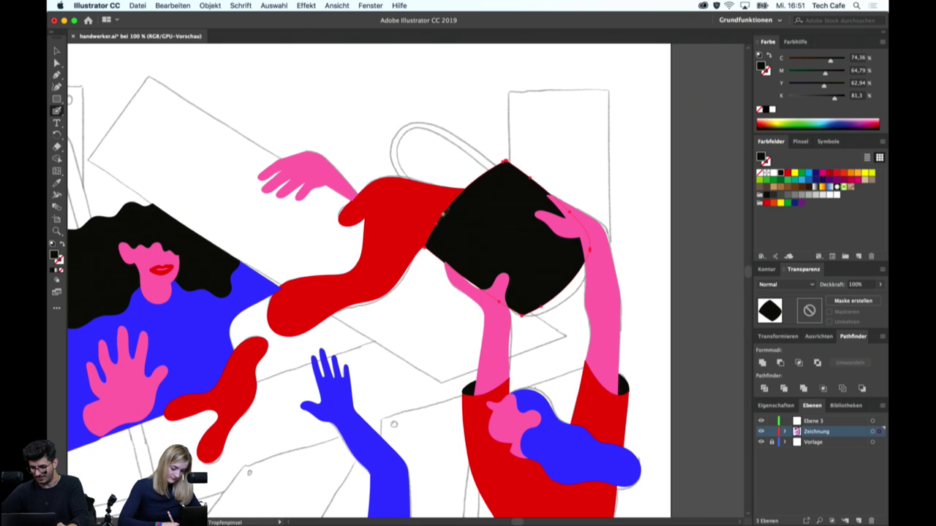
{"action": "mouse_move", "coordinate": [442, 213]}
{"action": "left_mouse_down"}
{"action": "mouse_move", "coordinate": [481, 155]}
{"action": "mouse_move", "coordinate": [497, 172]}
{"action": "left_mouse_up"}
{"action": "key", "text": "super+z"}
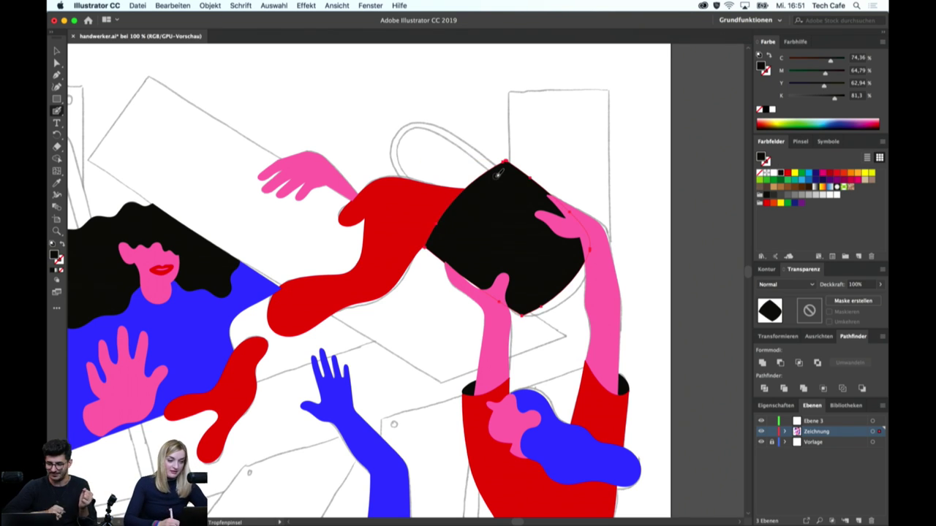
{"action": "key", "text": "Return"}
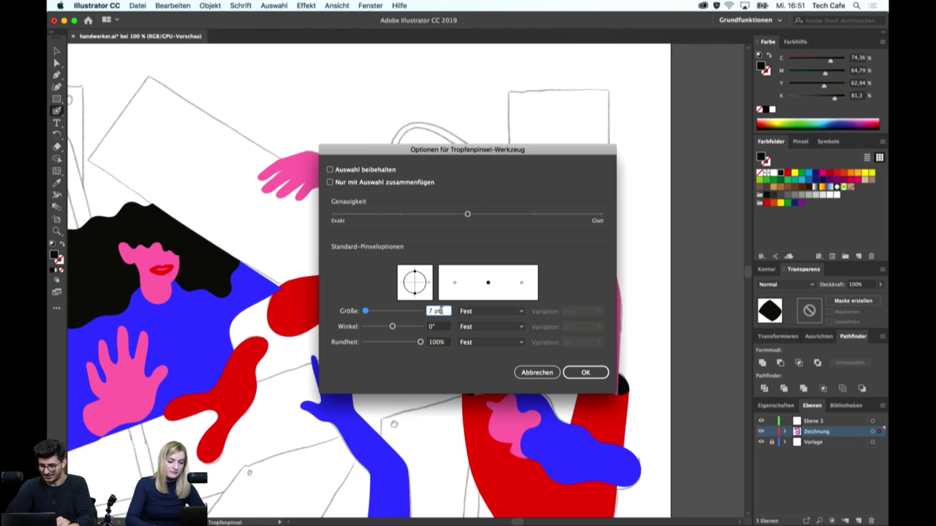
{"action": "key", "text": "Return"}
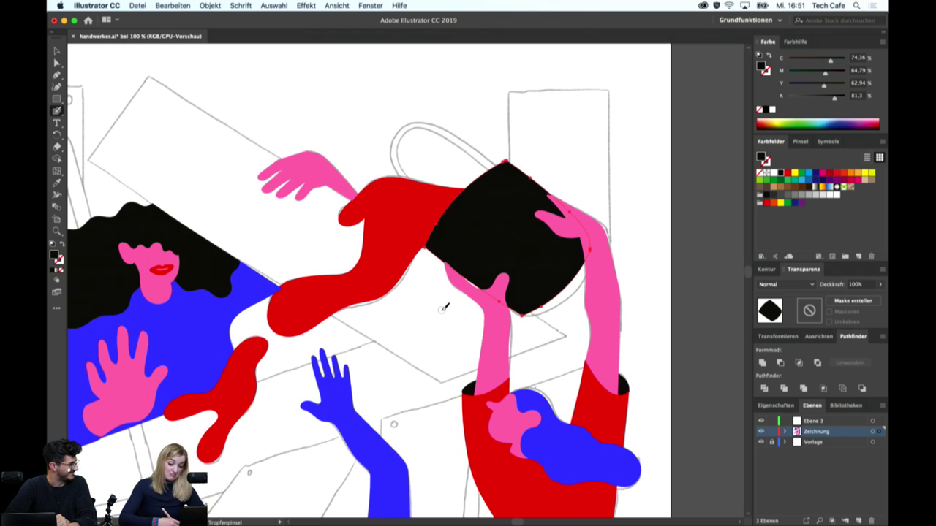
{"action": "mouse_move", "coordinate": [441, 216]}
{"action": "left_mouse_down"}
{"action": "mouse_move", "coordinate": [398, 153]}
{"action": "mouse_move", "coordinate": [419, 127]}
{"action": "mouse_move", "coordinate": [442, 129]}
{"action": "mouse_move", "coordinate": [498, 174]}
{"action": "left_mouse_up"}
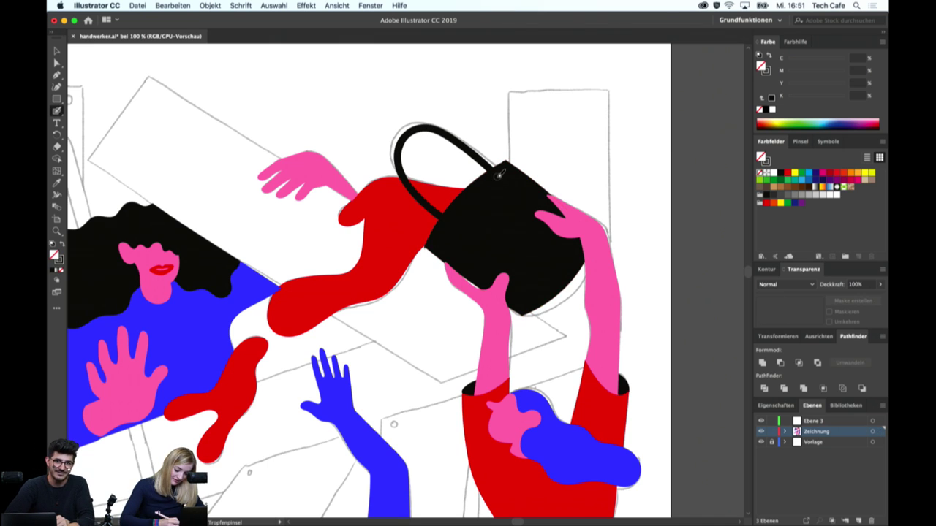
{"action": "key", "text": "ctrl+z"}
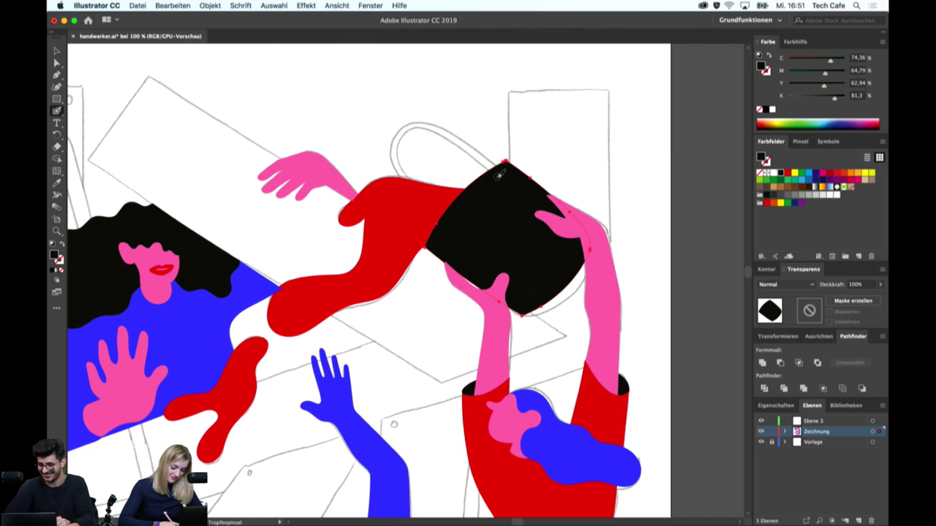
{"action": "mouse_move", "coordinate": [446, 219]}
{"action": "left_mouse_down"}
{"action": "mouse_move", "coordinate": [420, 199]}
{"action": "mouse_move", "coordinate": [398, 150]}
{"action": "mouse_move", "coordinate": [432, 126]}
{"action": "mouse_move", "coordinate": [470, 143]}
{"action": "mouse_move", "coordinate": [495, 174]}
{"action": "left_mouse_up"}
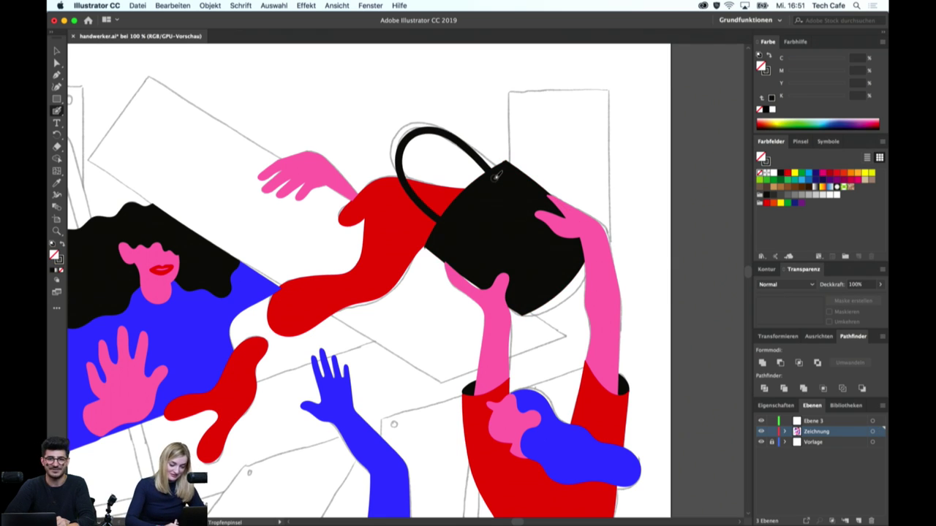
Zoom out to 50%, select the Vorlage layer and create Ebene 4 above it
{"action": "key", "text": "v"}
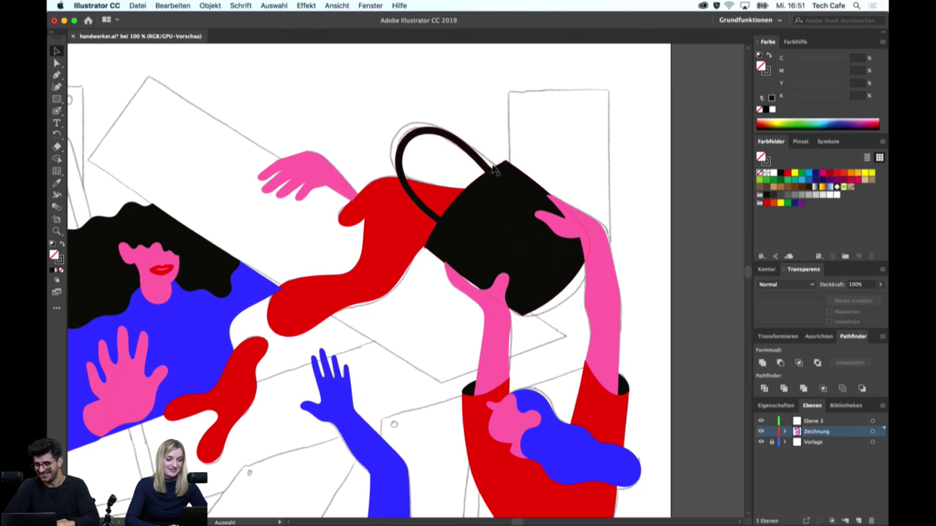
{"action": "key", "text": "ctrl+minus"}
{"action": "key", "text": "ctrl+minus"}
{"action": "scroll", "coordinate": [409, 237], "scroll_direction": "down", "scroll_amount": 2}
{"action": "scroll", "coordinate": [410, 238], "scroll_direction": "right", "scroll_amount": 2}
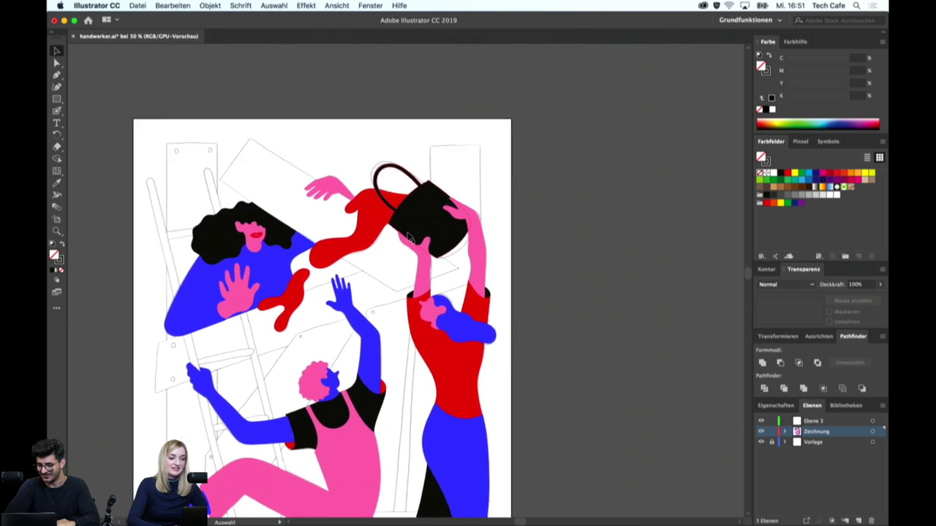
{"action": "scroll", "coordinate": [409, 237], "scroll_direction": "left", "scroll_amount": 2}
{"action": "scroll", "coordinate": [409, 238], "scroll_direction": "down", "scroll_amount": 1}
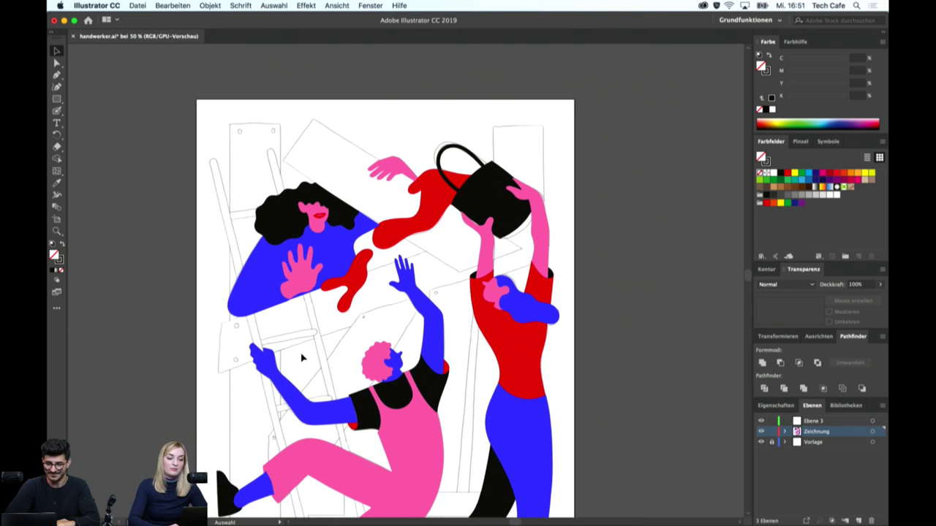
{"action": "scroll", "coordinate": [303, 359], "scroll_direction": "left", "scroll_amount": 3}
{"action": "scroll", "coordinate": [303, 359], "scroll_direction": "down", "scroll_amount": 2}
{"action": "scroll", "coordinate": [436, 316], "scroll_direction": "down", "scroll_amount": 2}
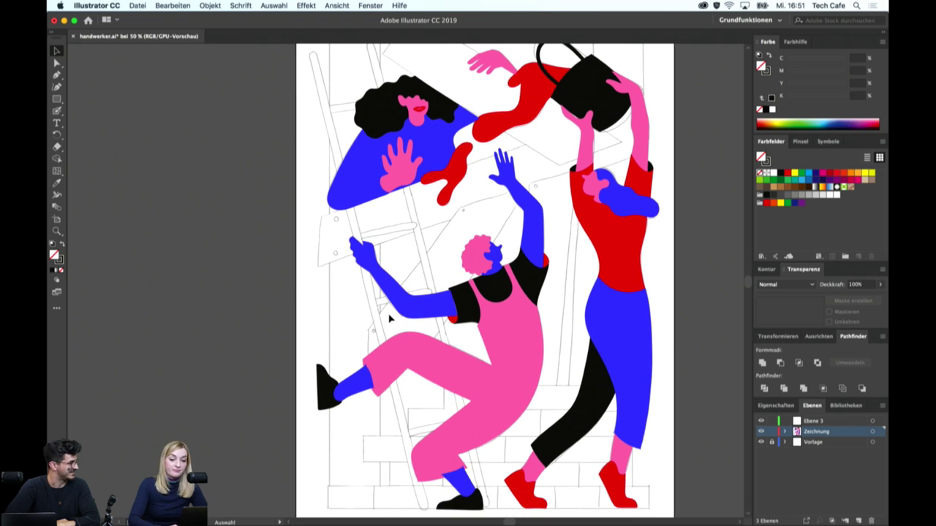
{"action": "scroll", "coordinate": [535, 196], "scroll_direction": "up", "scroll_amount": 2}
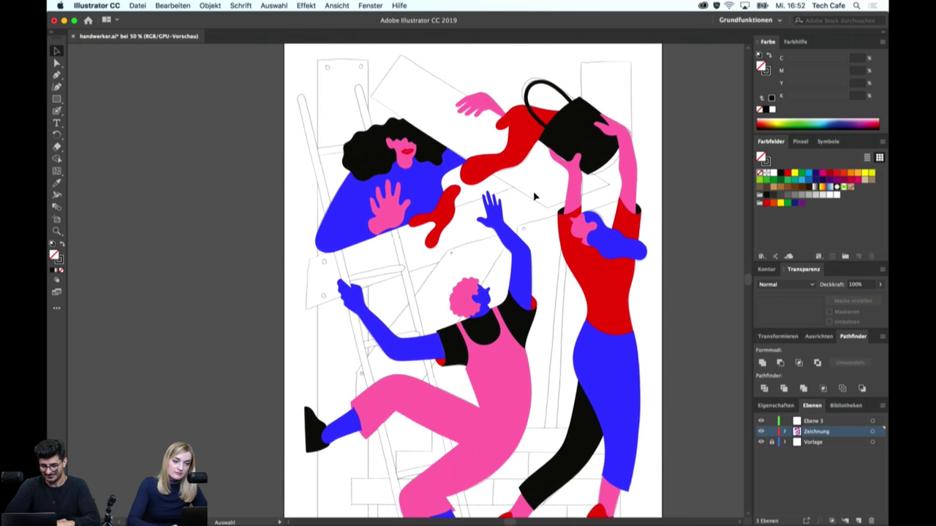
{"action": "left_click", "coordinate": [815, 442]}
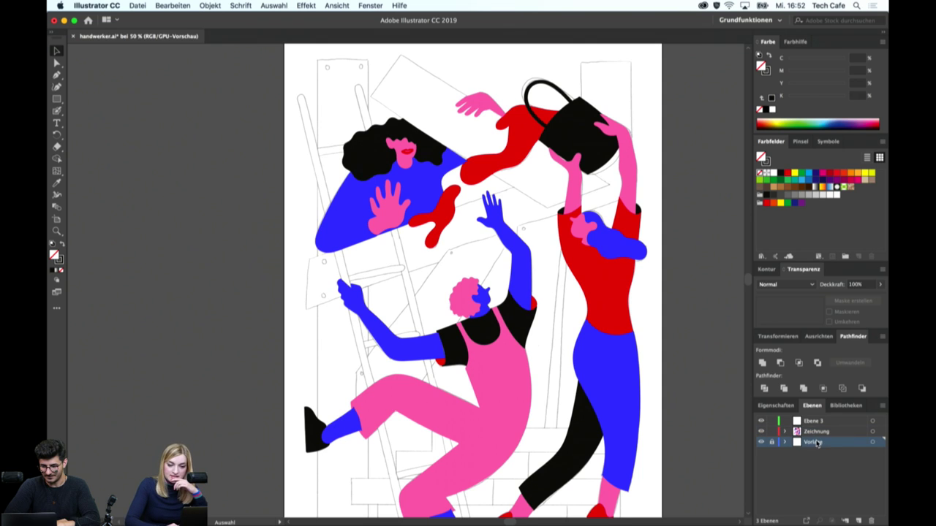
{"action": "left_click", "coordinate": [860, 520]}
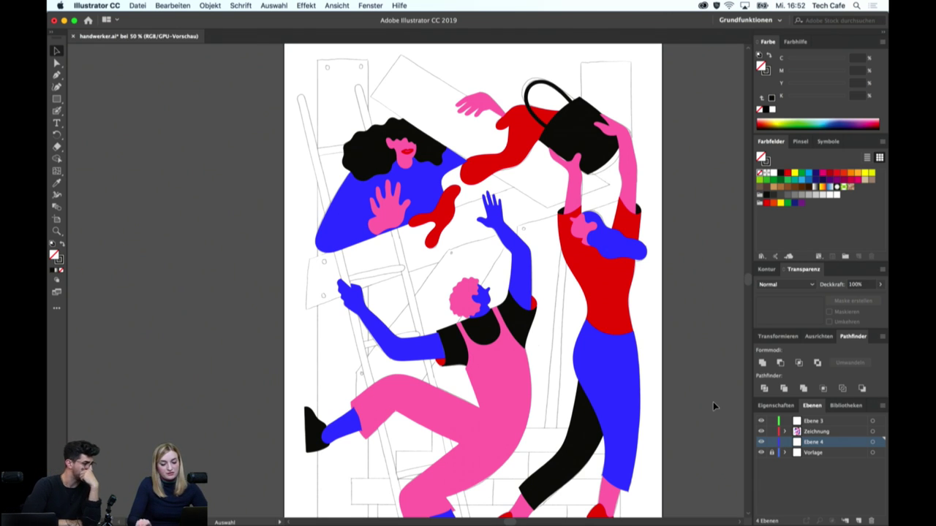
Draw a tall rectangle over the right-hand figure and fill it with the figure's pink
{"action": "key", "text": "p"}
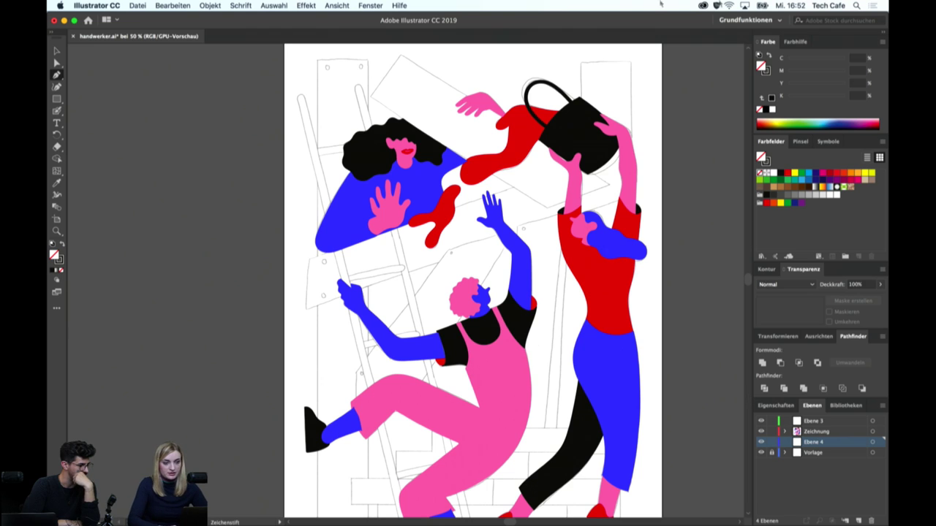
{"action": "left_click", "coordinate": [56, 100]}
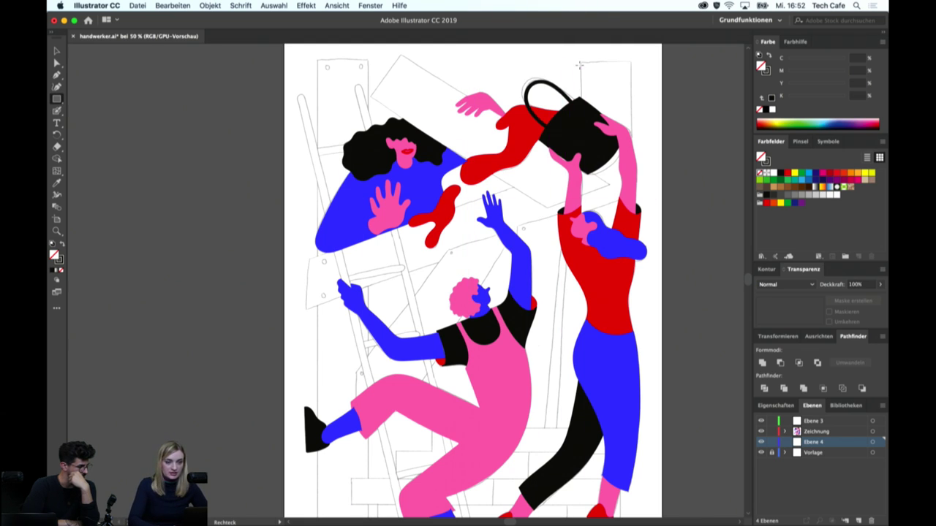
{"action": "mouse_move", "coordinate": [582, 62]}
{"action": "left_mouse_down"}
{"action": "mouse_move", "coordinate": [622, 468]}
{"action": "mouse_move", "coordinate": [633, 486]}
{"action": "left_mouse_up"}
{"action": "key", "text": "v"}
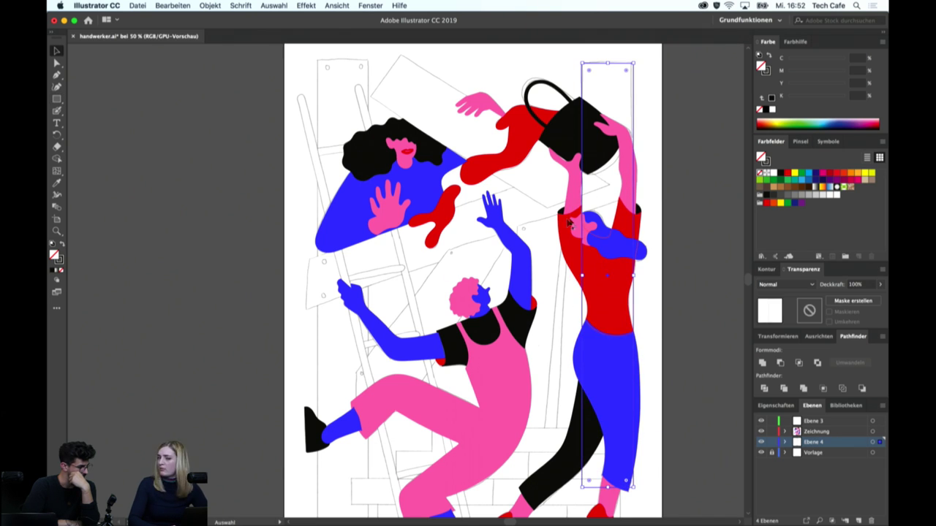
{"action": "key", "text": "i"}
{"action": "left_click", "coordinate": [591, 232]}
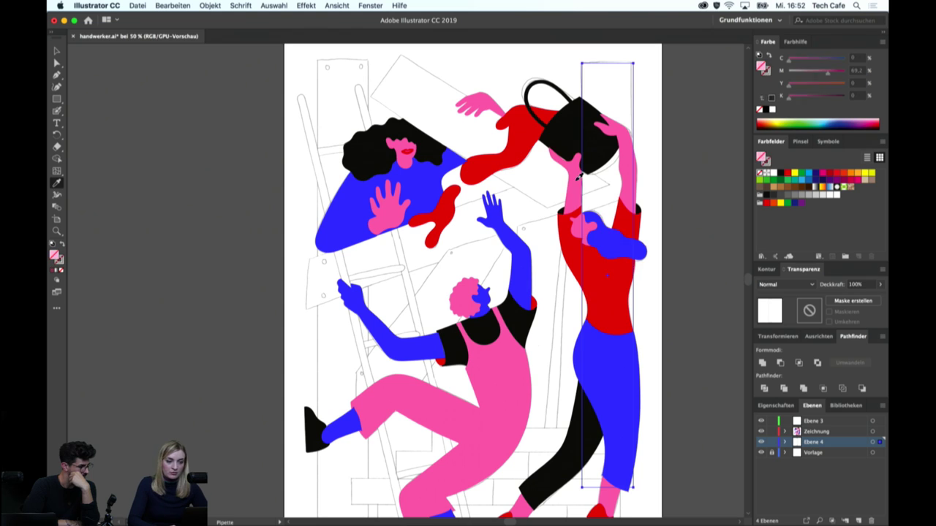
{"action": "key", "text": "v"}
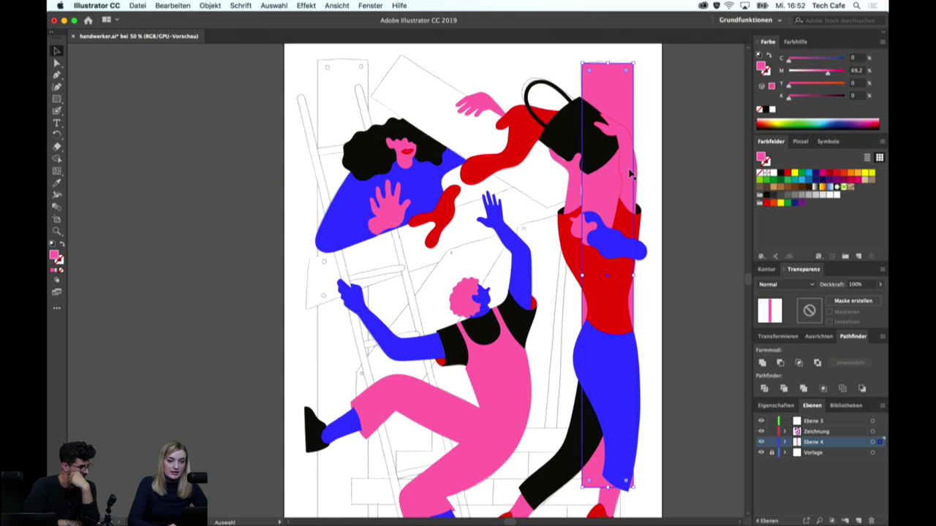
Recolour the tall bar green, then deep purple from the swatches
{"action": "left_click", "coordinate": [600, 172]}
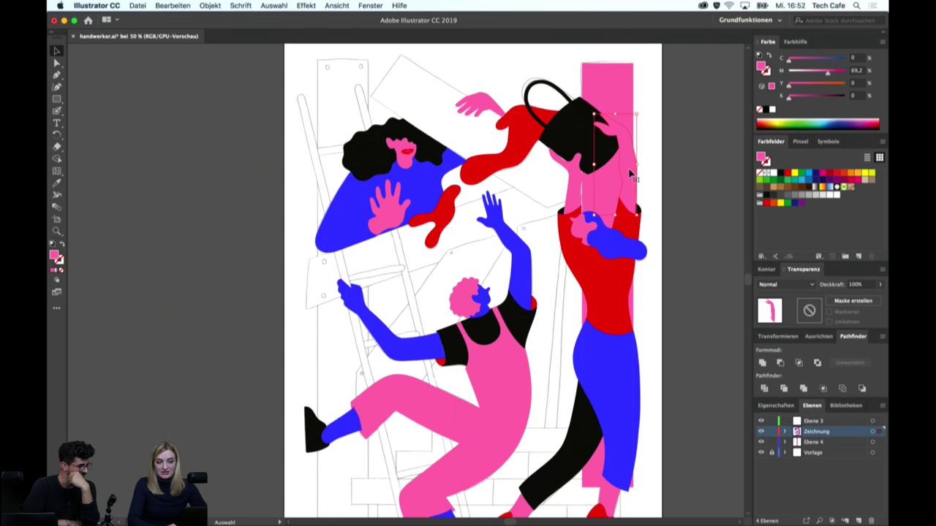
{"action": "left_click", "coordinate": [614, 90]}
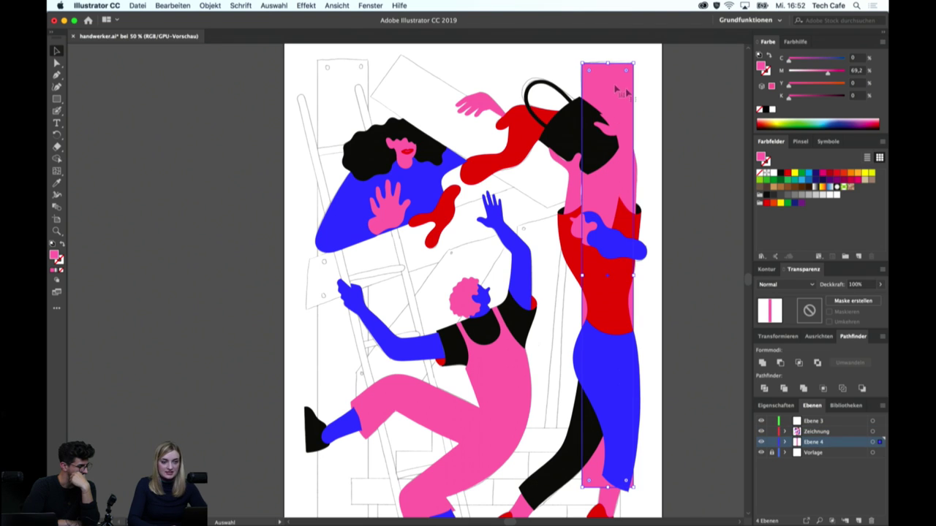
{"action": "left_click", "coordinate": [800, 174]}
{"action": "left_click", "coordinate": [669, 189]}
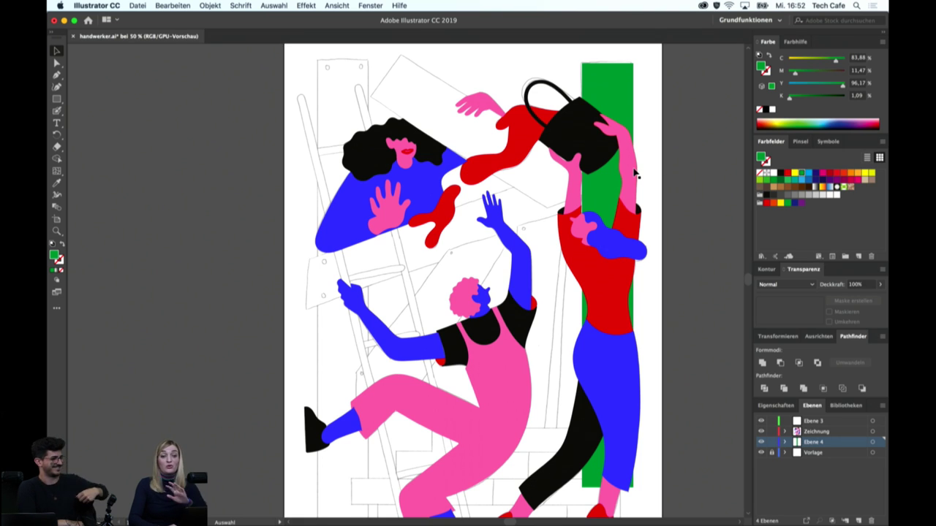
{"action": "left_click", "coordinate": [619, 151]}
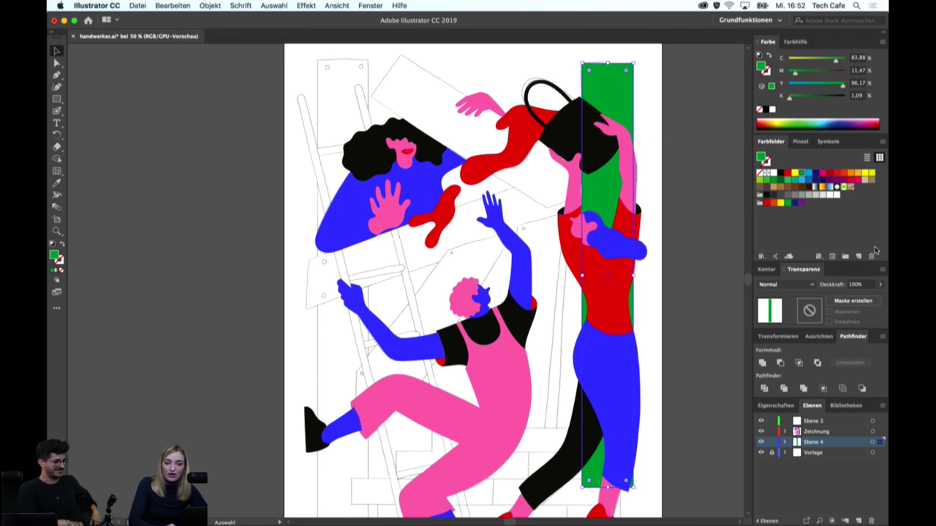
{"action": "left_click", "coordinate": [829, 180]}
{"action": "left_click", "coordinate": [700, 125]}
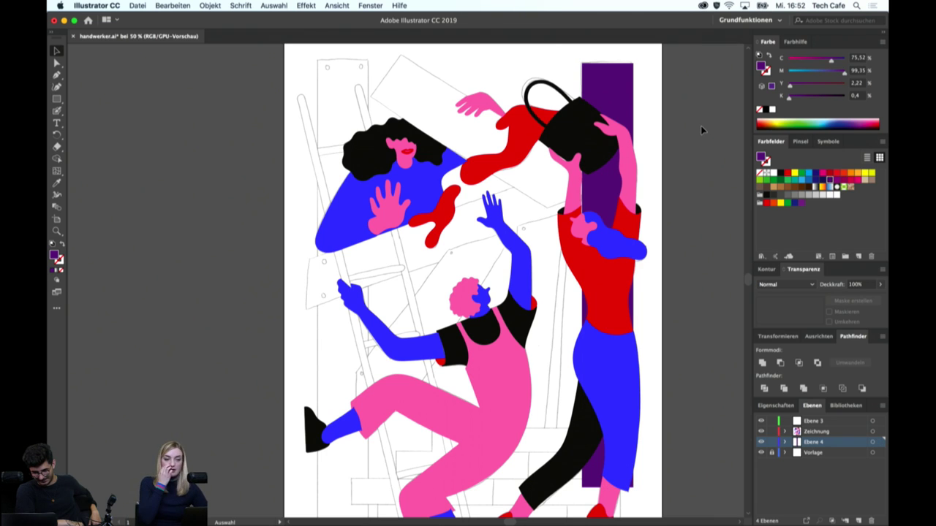
Widen the purple bar by pulling its left edge out and trimming the right edge
{"action": "left_click", "coordinate": [585, 300]}
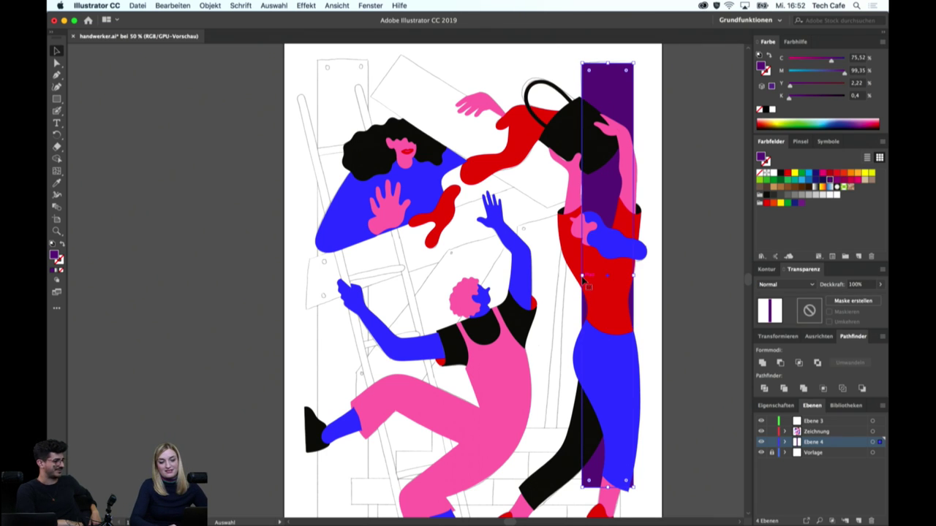
{"action": "left_click_drag", "start_coordinate": [582, 277], "coordinate": [574, 276]}
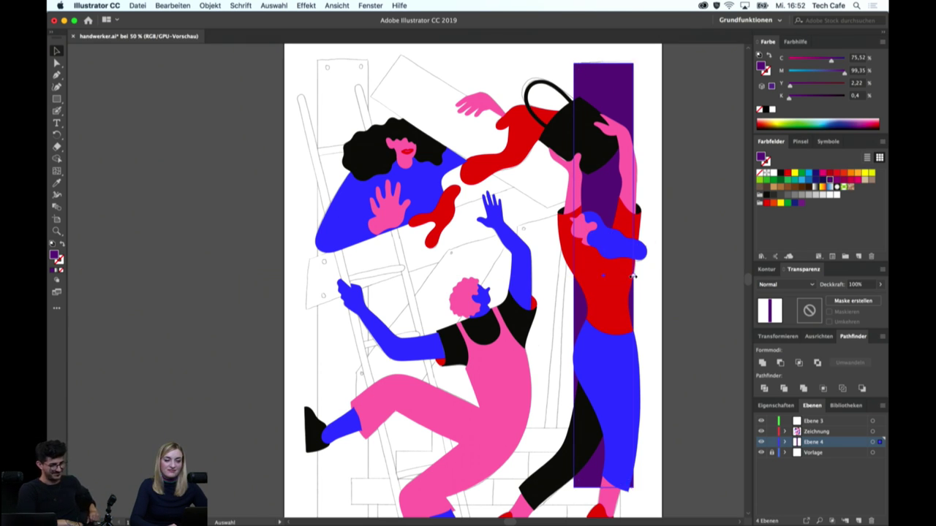
{"action": "left_click_drag", "start_coordinate": [633, 277], "coordinate": [625, 277]}
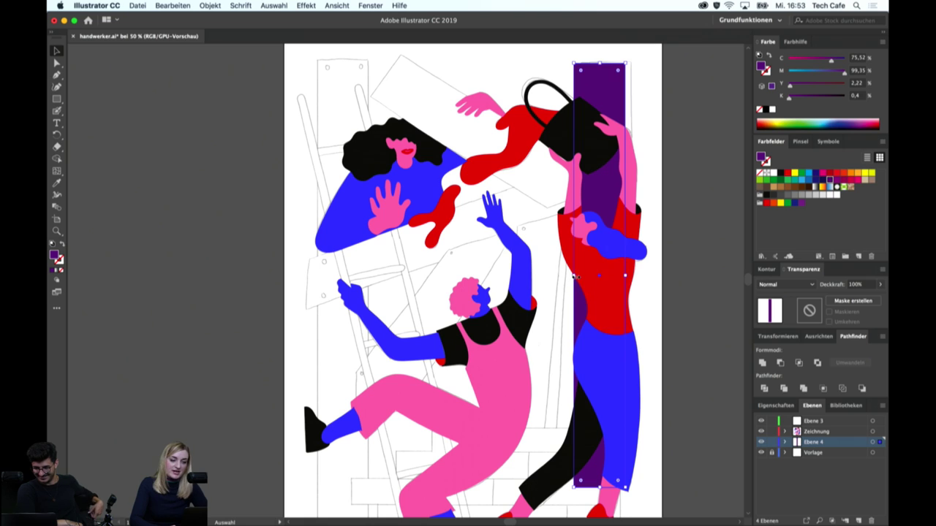
{"action": "left_click_drag", "start_coordinate": [574, 276], "coordinate": [565, 276]}
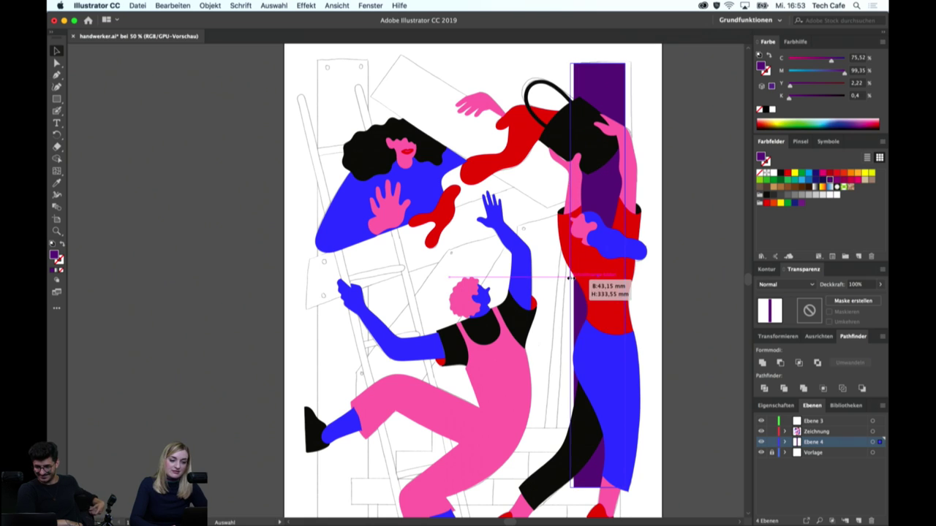
{"action": "left_click", "coordinate": [653, 342]}
Draw a tall bar along the left side and align its left edge with the sketch
{"action": "left_click", "coordinate": [57, 99]}
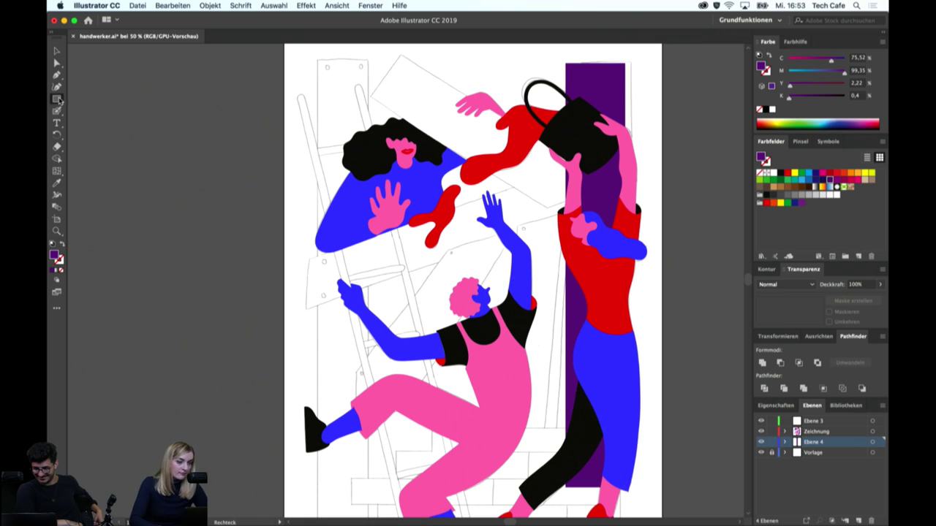
{"action": "mouse_move", "coordinate": [317, 431]}
{"action": "left_mouse_down"}
{"action": "mouse_move", "coordinate": [316, 60]}
{"action": "mouse_move", "coordinate": [324, 233]}
{"action": "mouse_move", "coordinate": [314, 489]}
{"action": "left_mouse_up"}
{"action": "scroll", "coordinate": [317, 60], "scroll_direction": "down", "scroll_amount": 1}
{"action": "key", "text": "v"}
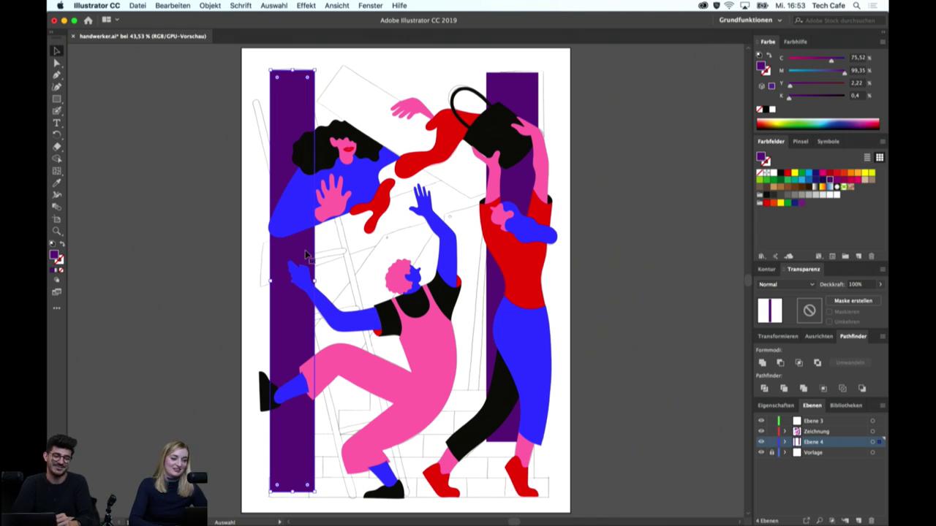
{"action": "left_click_drag", "start_coordinate": [270, 280], "coordinate": [275, 280]}
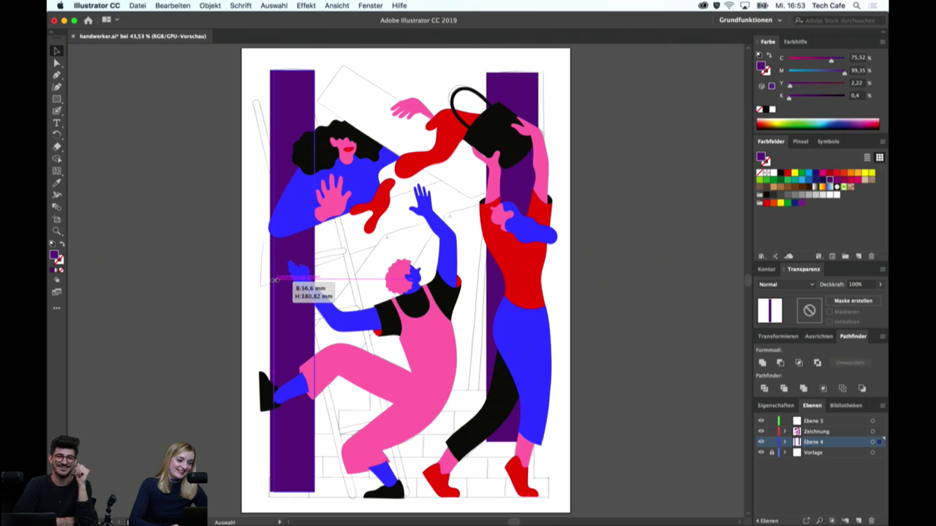
{"action": "left_click", "coordinate": [243, 194]}
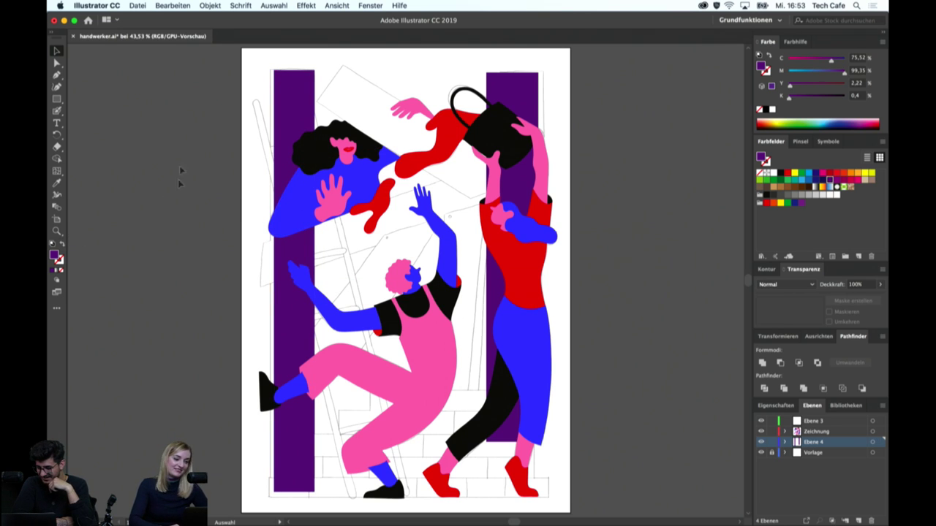
Draw a four-corner diagonal beam across the figures with the Pen tool
{"action": "key", "text": "p"}
{"action": "left_click", "coordinate": [260, 287]}
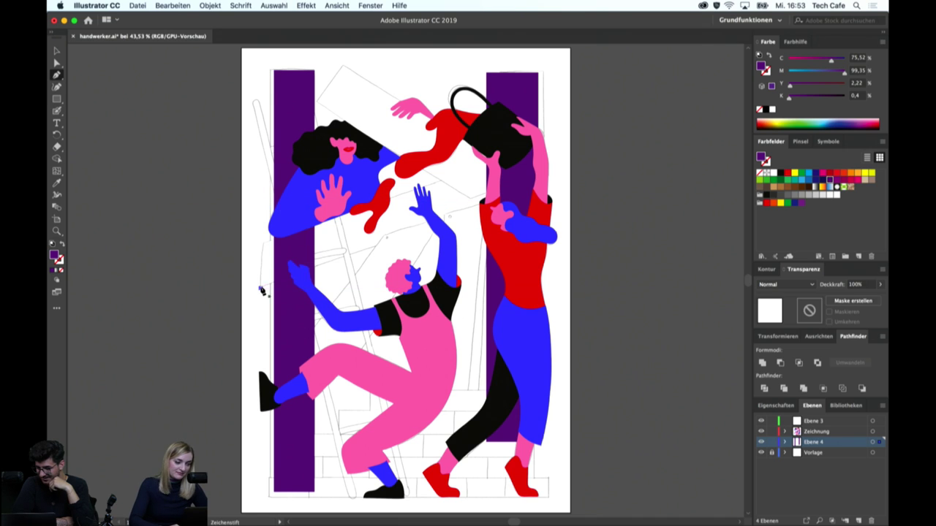
{"action": "left_click", "coordinate": [260, 244]}
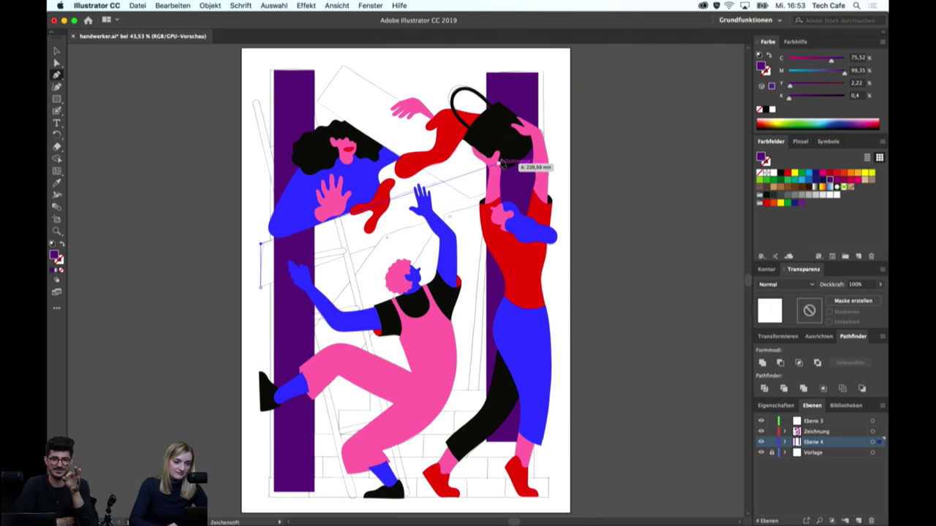
{"action": "left_click", "coordinate": [508, 161]}
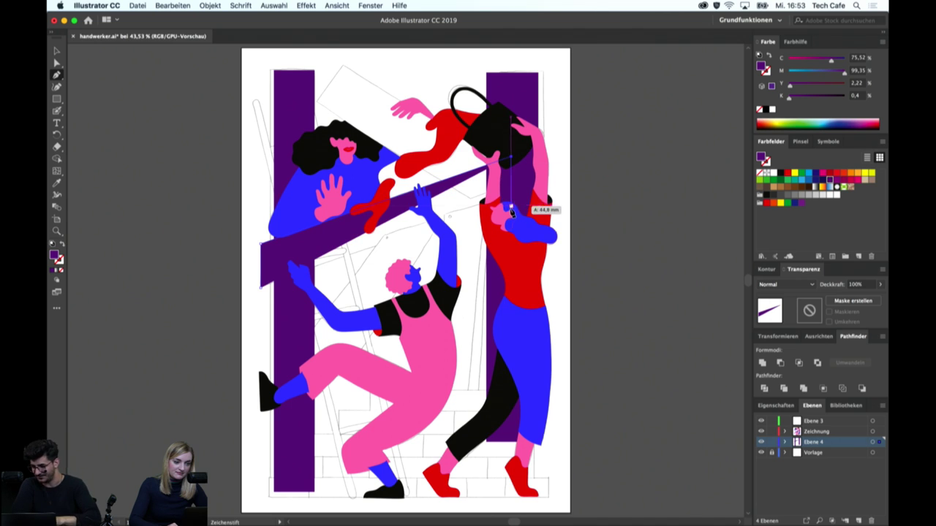
{"action": "left_click", "coordinate": [511, 209]}
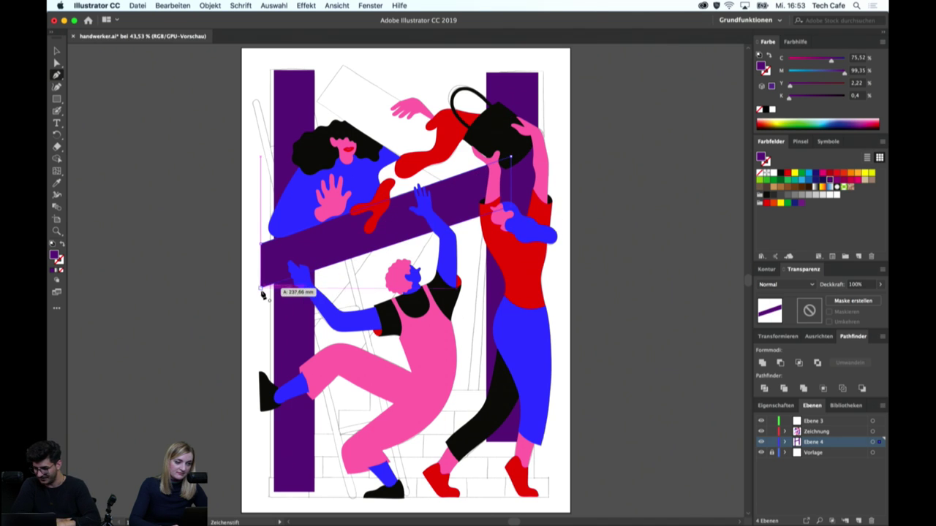
{"action": "key", "text": "v"}
{"action": "left_click", "coordinate": [208, 340]}
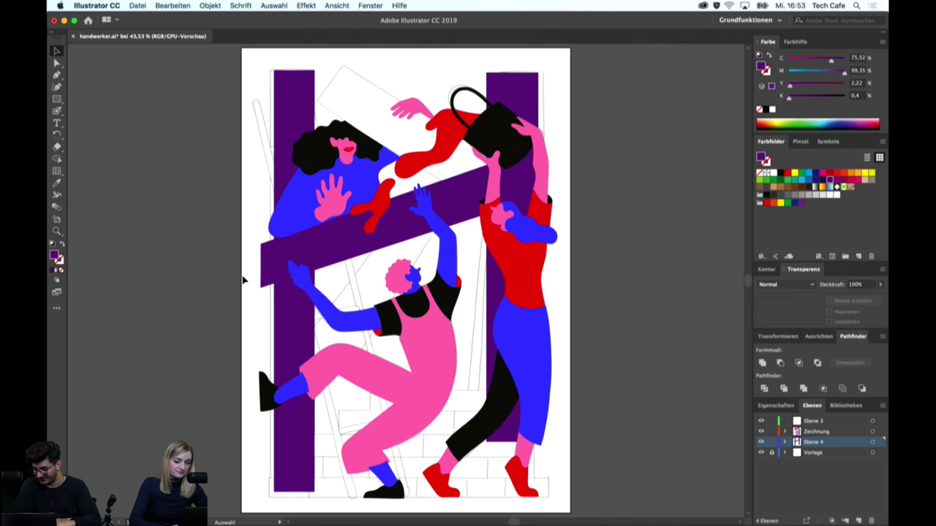
Zoom in and lower the beam's bottom-left corner with Direct Selection
{"action": "key", "text": "super+plus"}
{"action": "key", "text": "a"}
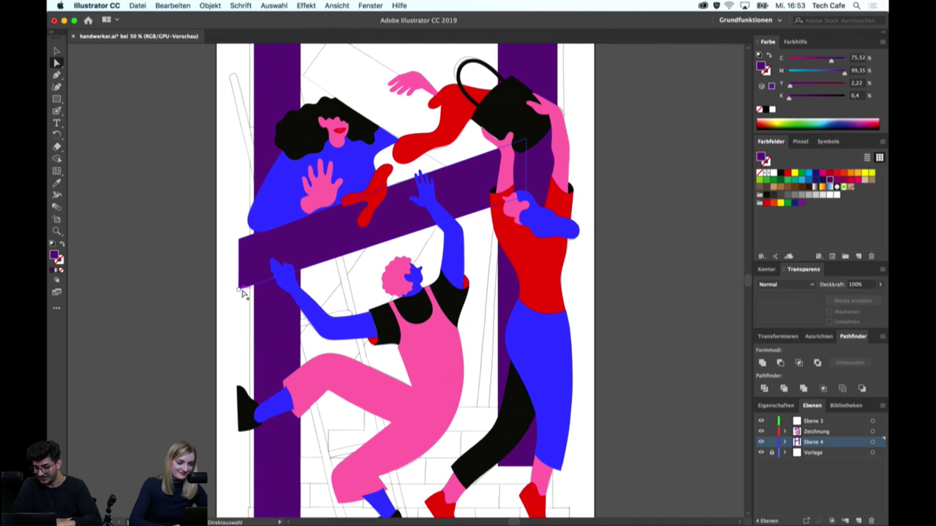
{"action": "left_click_drag", "start_coordinate": [244, 293], "coordinate": [241, 298]}
{"action": "left_click", "coordinate": [241, 296]}
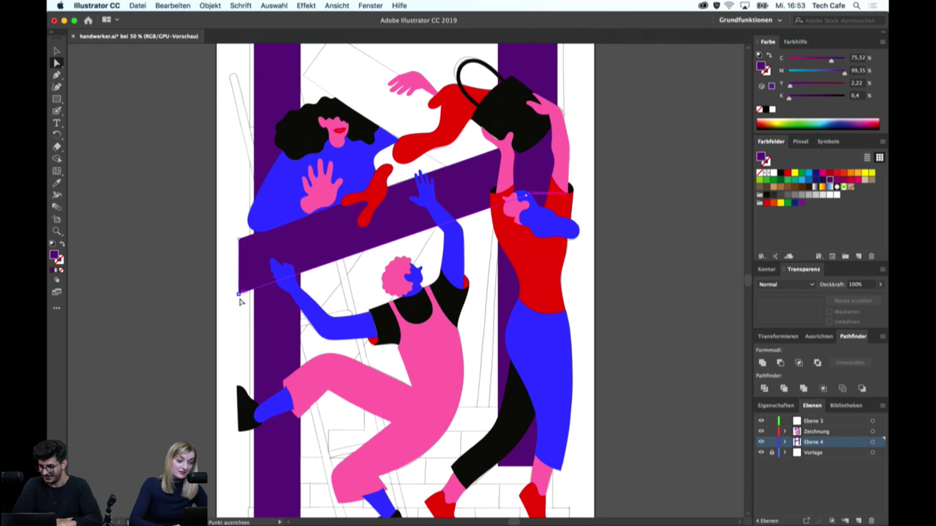
{"action": "left_click_drag", "start_coordinate": [242, 296], "coordinate": [241, 299]}
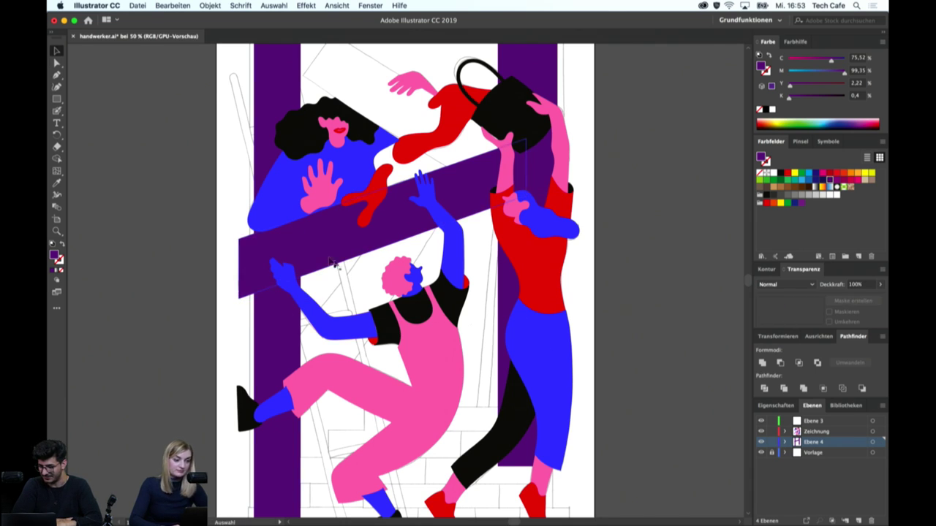
Fill the diagonal beam black by eyedropping the bag's colour
{"action": "left_click", "coordinate": [354, 237]}
{"action": "key", "text": "i"}
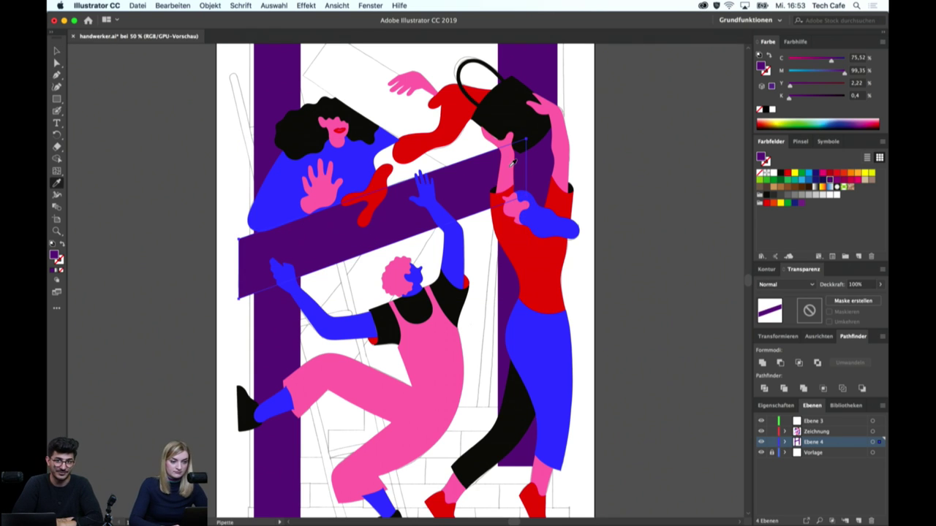
{"action": "left_click", "coordinate": [514, 162]}
{"action": "key", "text": "v"}
{"action": "left_click", "coordinate": [622, 211]}
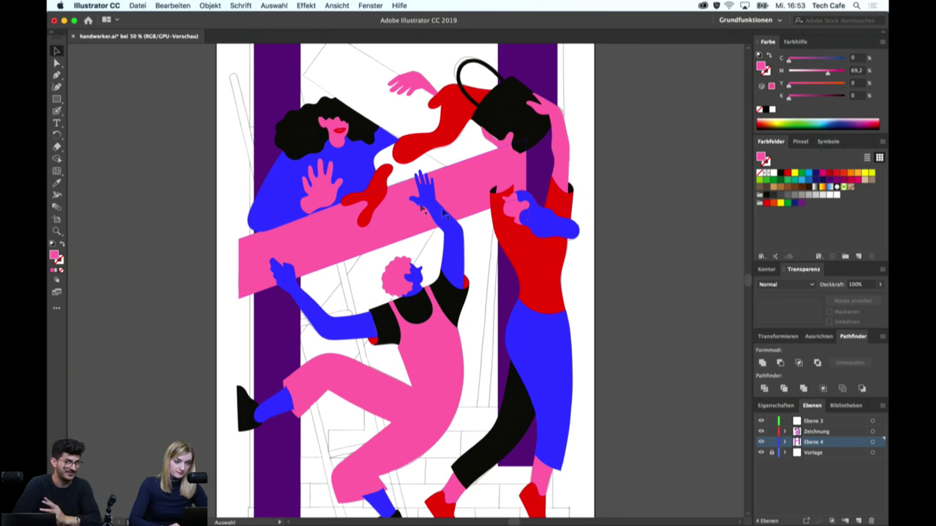
{"action": "left_click", "coordinate": [387, 231]}
{"action": "key", "text": "i"}
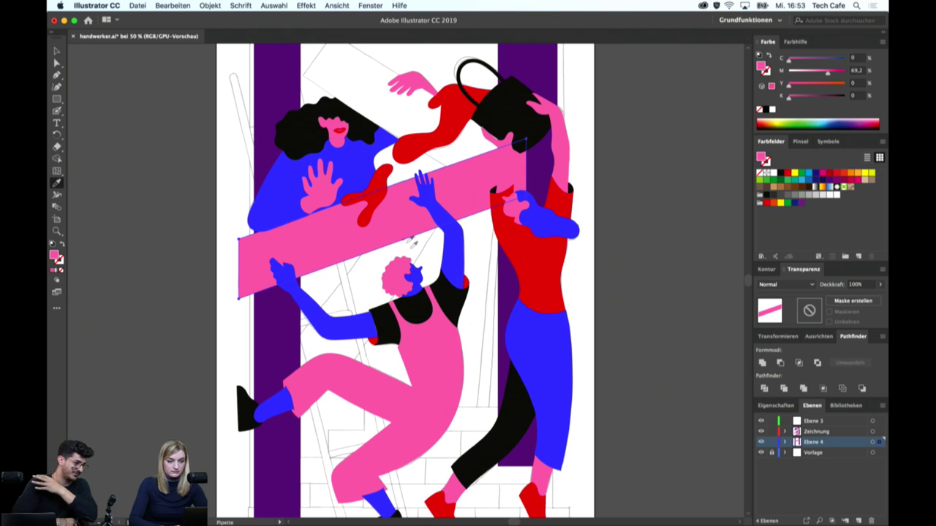
{"action": "left_click", "coordinate": [505, 109]}
{"action": "key", "text": "v"}
{"action": "left_click", "coordinate": [614, 255]}
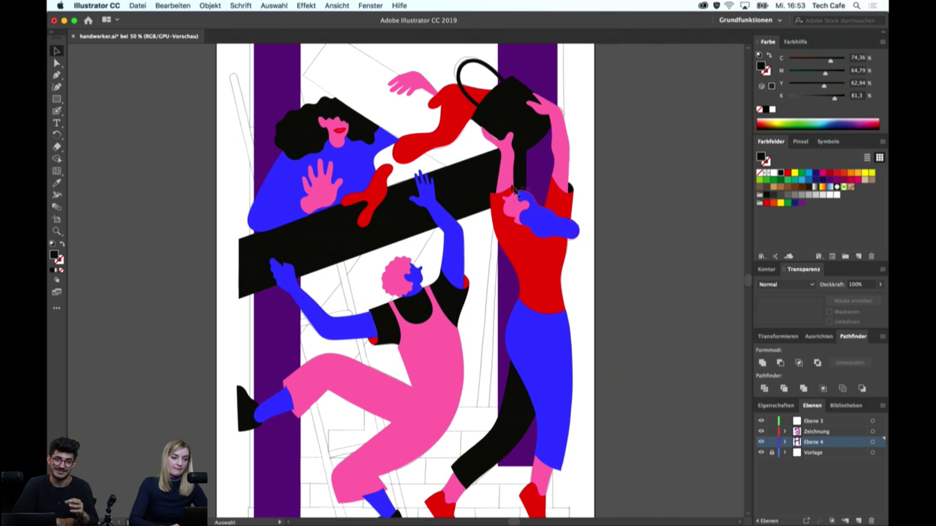
{"action": "scroll", "coordinate": [329, 234], "scroll_direction": "up", "scroll_amount": 5}
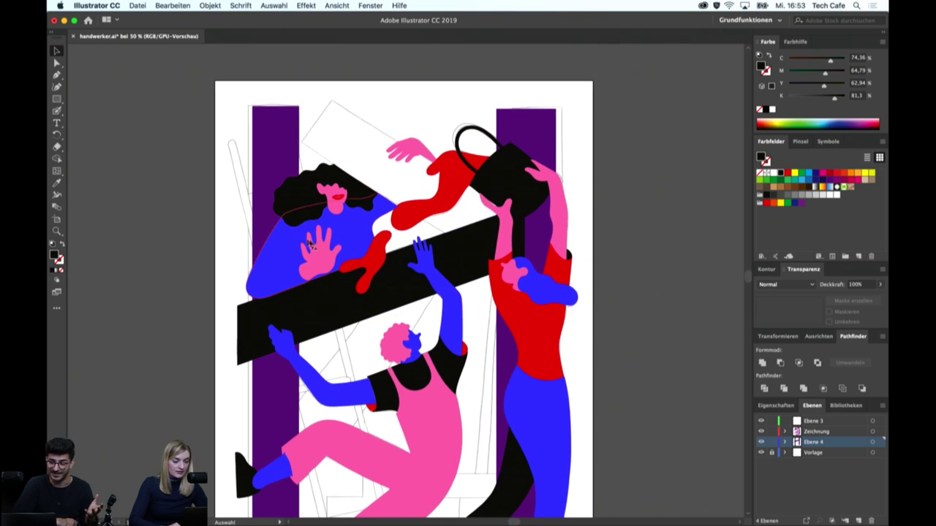
{"action": "scroll", "coordinate": [310, 243], "scroll_direction": "right", "scroll_amount": 3}
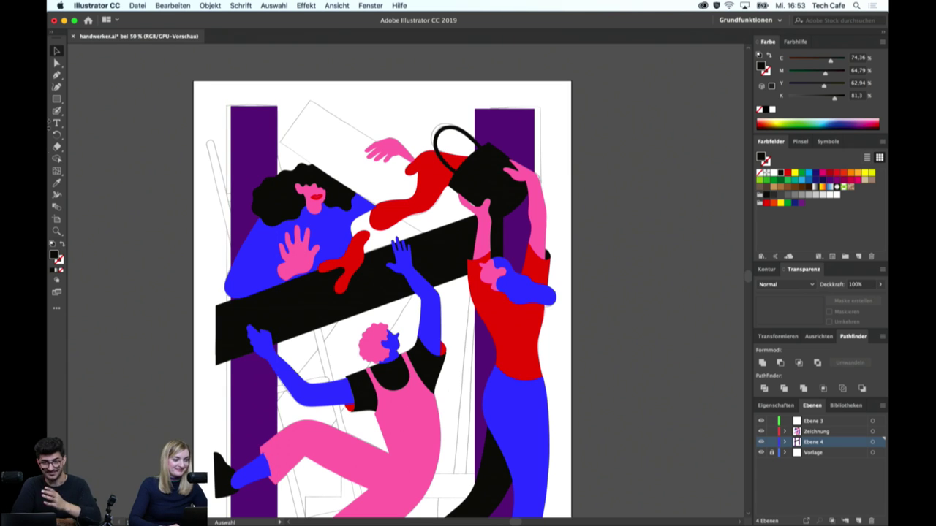
{"action": "key", "text": "p"}
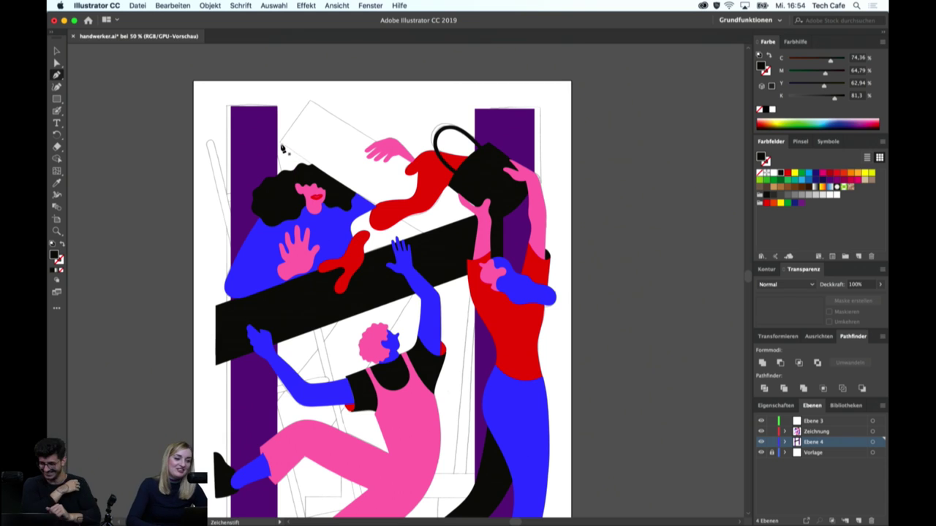
Draw a second black diagonal beam slanting across the upper figures, then deselect
{"action": "left_click", "coordinate": [280, 143]}
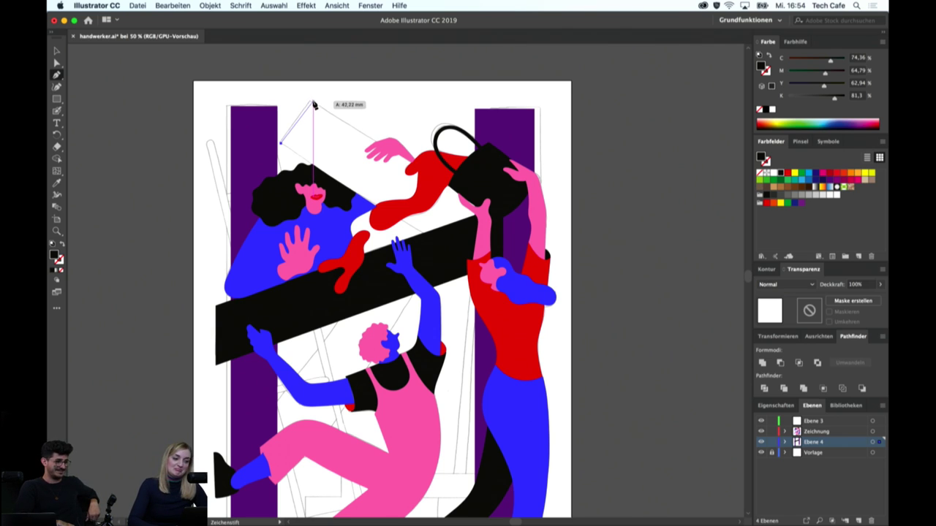
{"action": "left_click", "coordinate": [310, 101]}
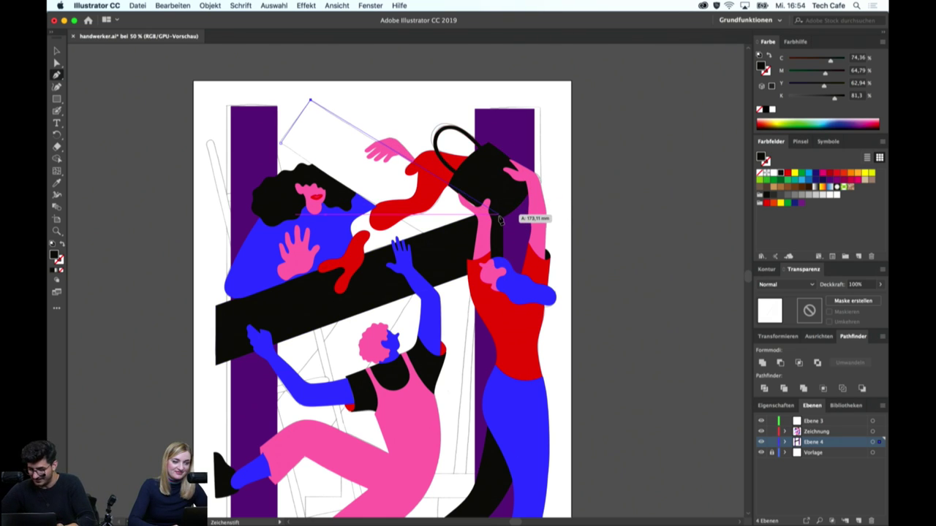
{"action": "left_click", "coordinate": [502, 218]}
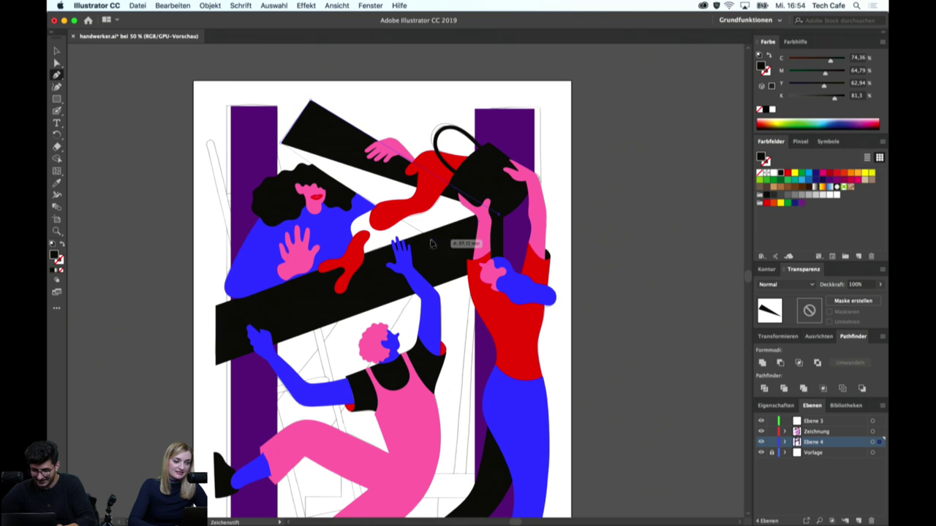
{"action": "left_click", "coordinate": [431, 239]}
{"action": "left_click", "coordinate": [282, 146]}
{"action": "key", "text": "v"}
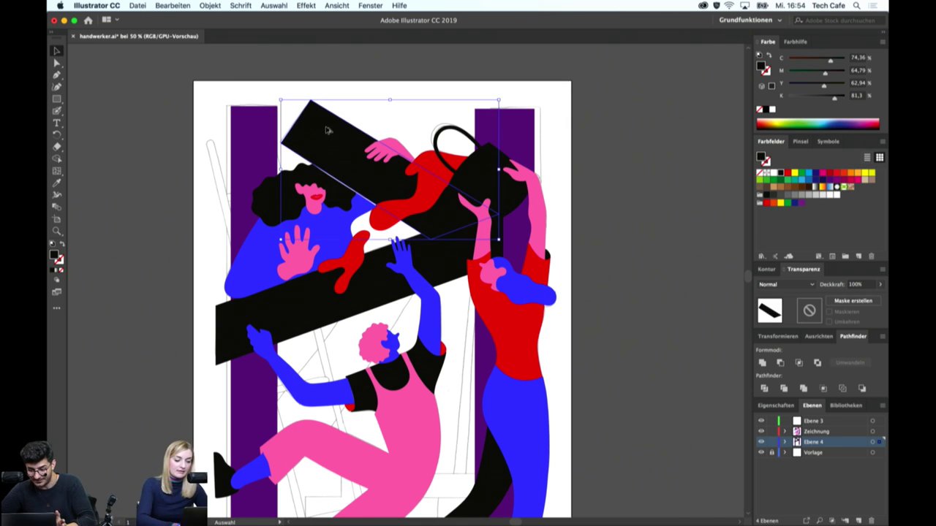
{"action": "key", "text": "ctrl+shift+a"}
Send the upper black beam to the back via Anordnen > In den Hintergrund
{"action": "right_click", "coordinate": [326, 130]}
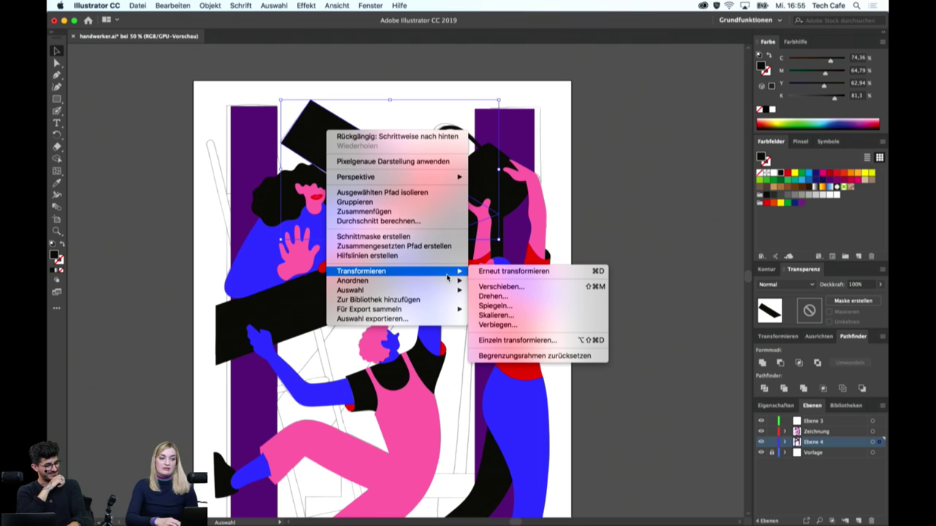
{"action": "mouse_move", "coordinate": [352, 280]}
{"action": "left_click", "coordinate": [504, 309]}
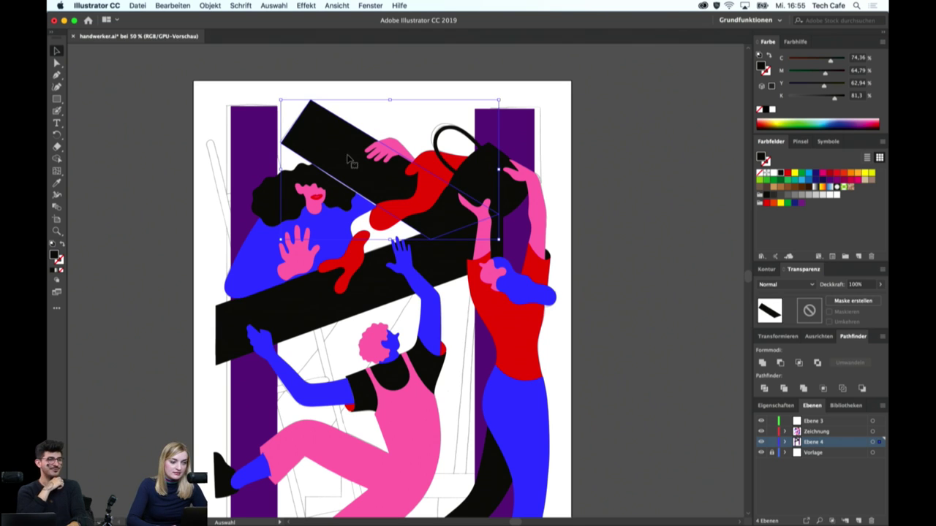
Fill the upper beam red and recolour the top figure's arm pink like its hand
{"action": "key", "text": "i"}
{"action": "left_click", "coordinate": [413, 210]}
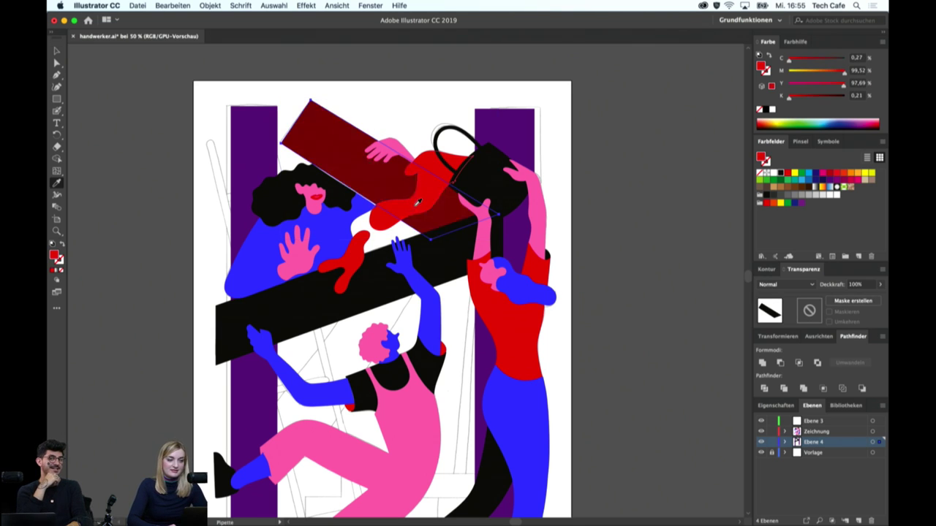
{"action": "key", "text": "v"}
{"action": "left_click", "coordinate": [414, 210]}
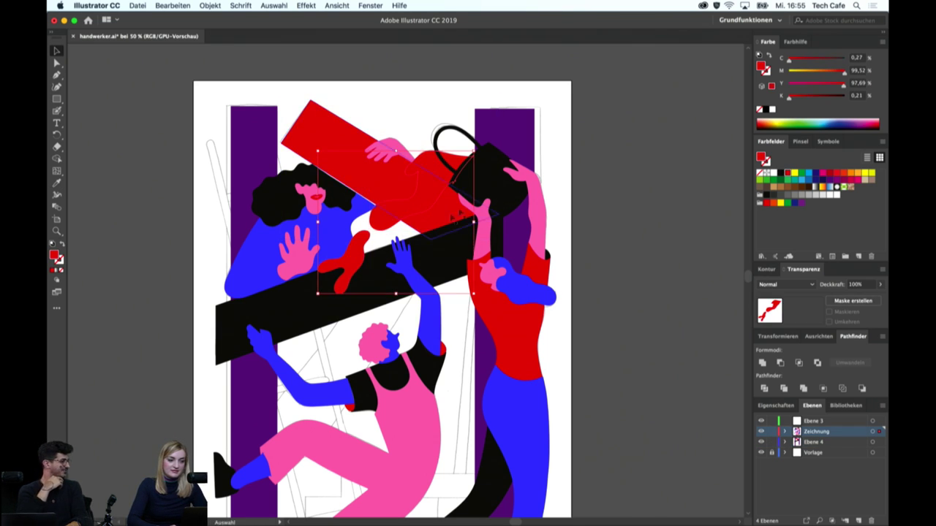
{"action": "key", "text": "i"}
{"action": "left_click", "coordinate": [505, 165]}
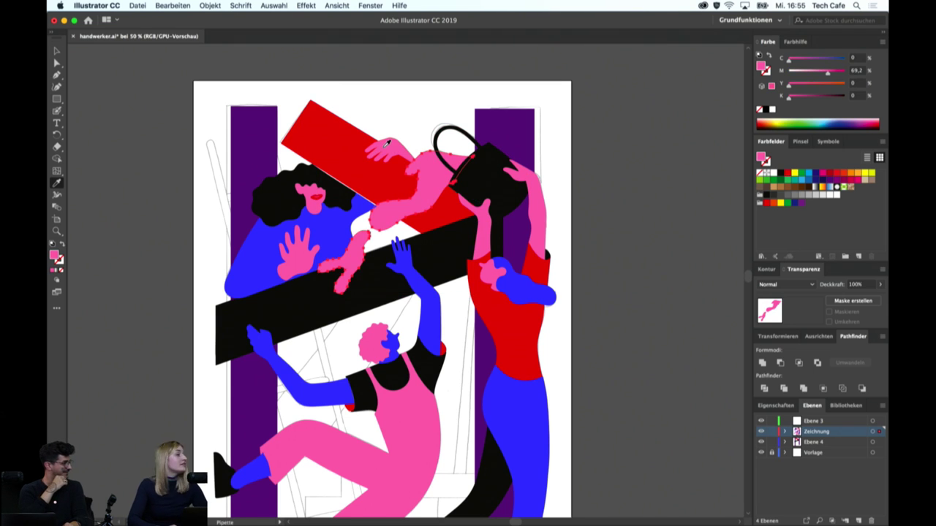
{"action": "left_click", "coordinate": [590, 181]}
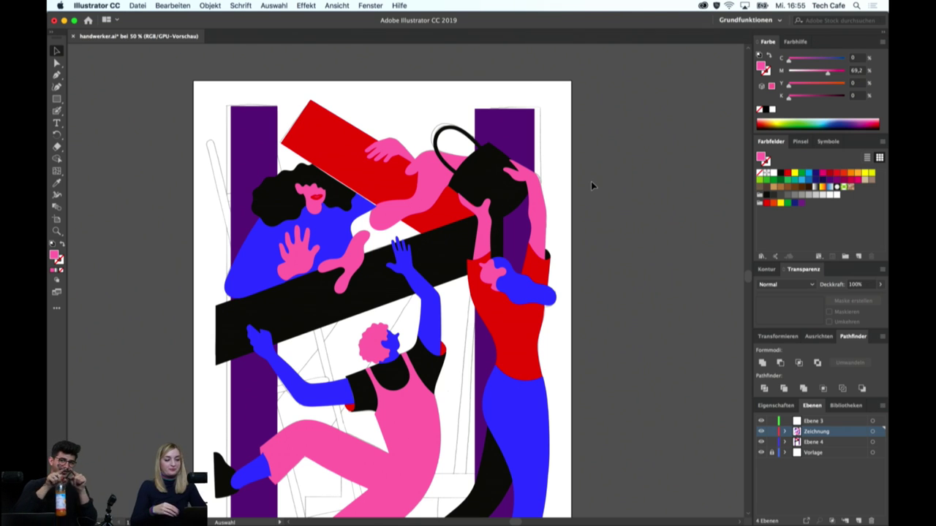
Check the lower black and upper red beams by selecting each, then deselect
{"action": "scroll", "coordinate": [454, 286], "scroll_direction": "down", "scroll_amount": 1}
{"action": "scroll", "coordinate": [455, 286], "scroll_direction": "down", "scroll_amount": 2}
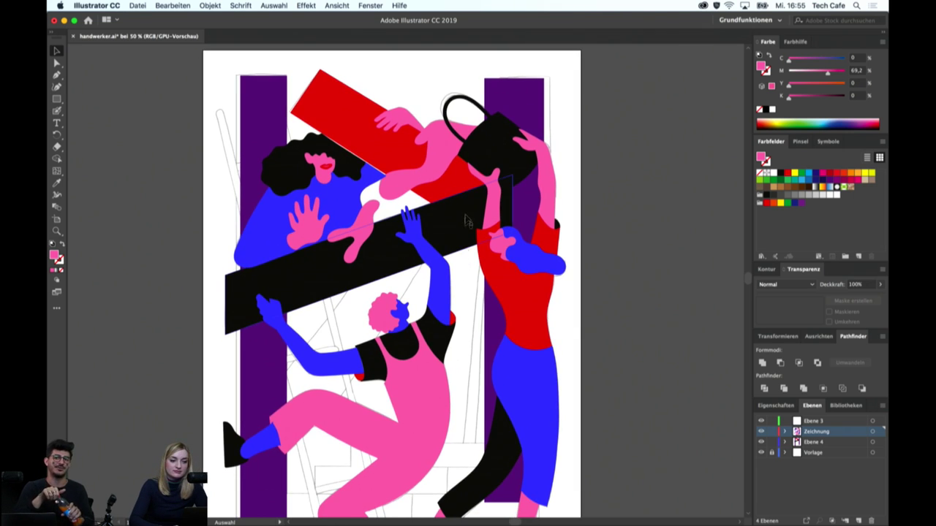
{"action": "left_click", "coordinate": [462, 196]}
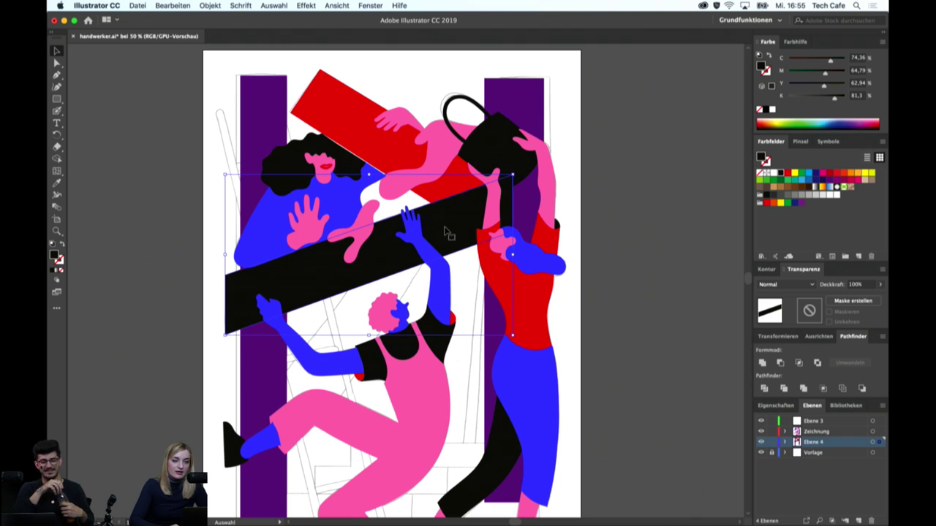
{"action": "left_click", "coordinate": [460, 175]}
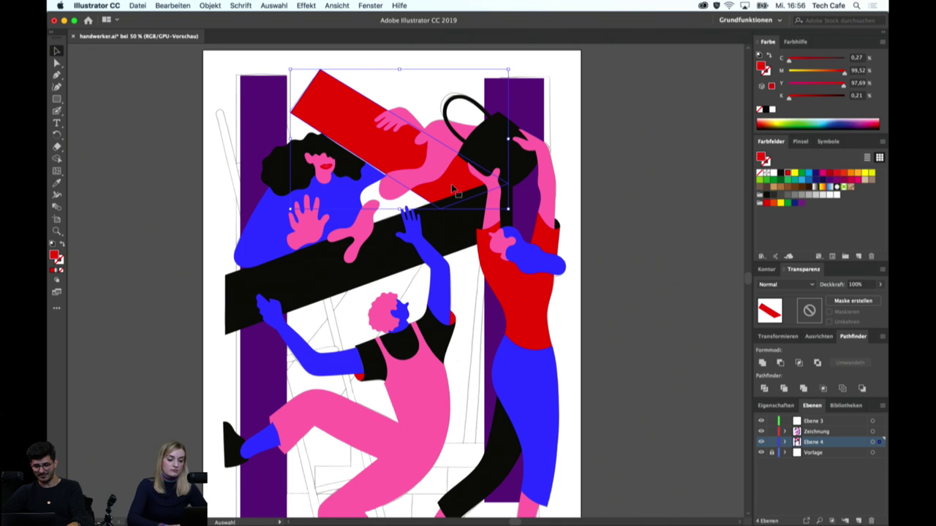
{"action": "left_click", "coordinate": [607, 214]}
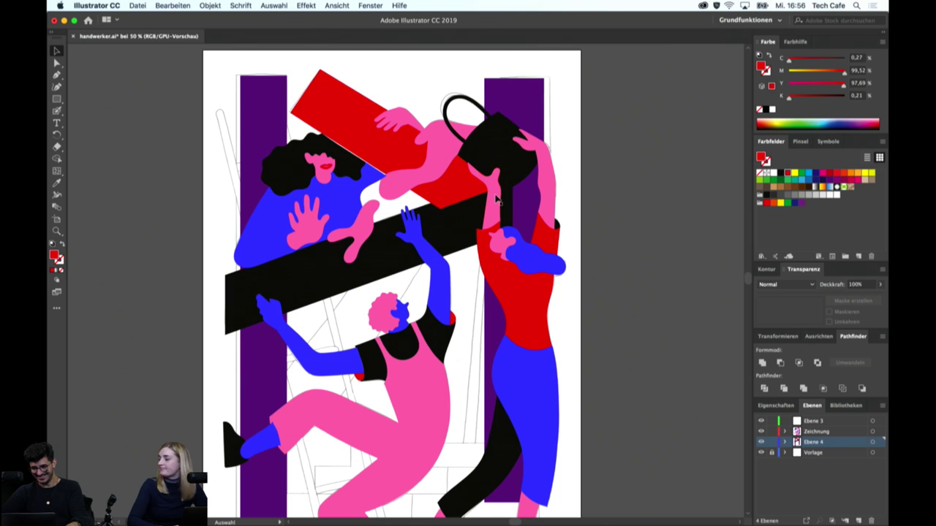
{"action": "scroll", "coordinate": [395, 212], "scroll_direction": "down", "scroll_amount": 3}
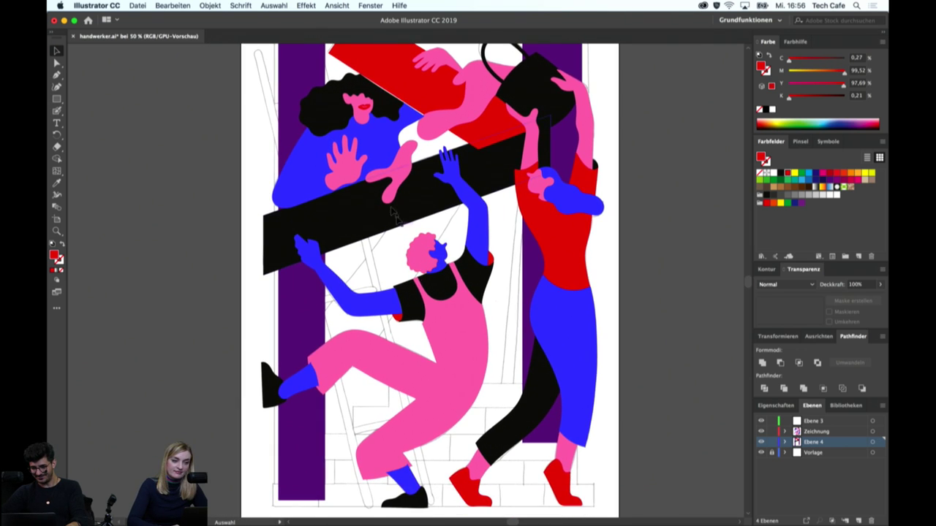
{"action": "scroll", "coordinate": [403, 342], "scroll_direction": "down", "scroll_amount": 2}
Draw a diagonal beam shape from the black beam's lower edge down past the dancer's kicking leg
{"action": "key", "text": "p"}
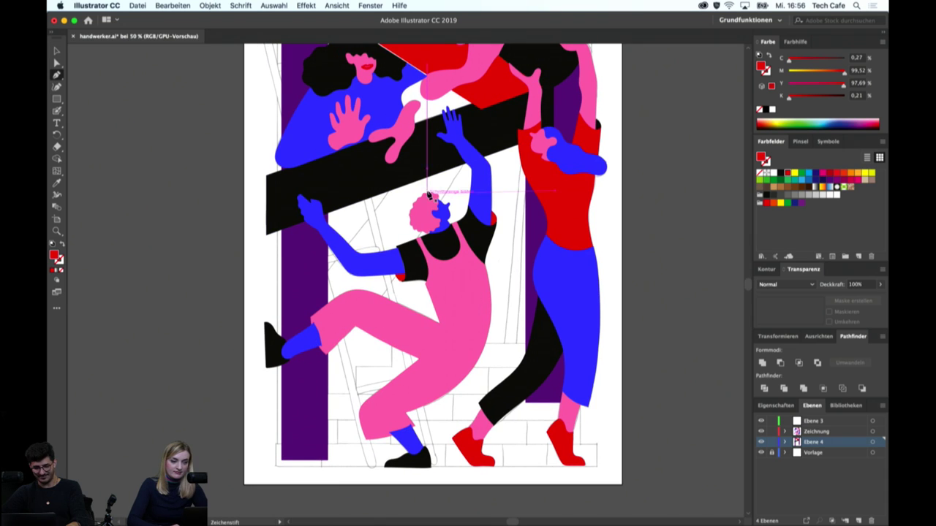
{"action": "key", "text": "v"}
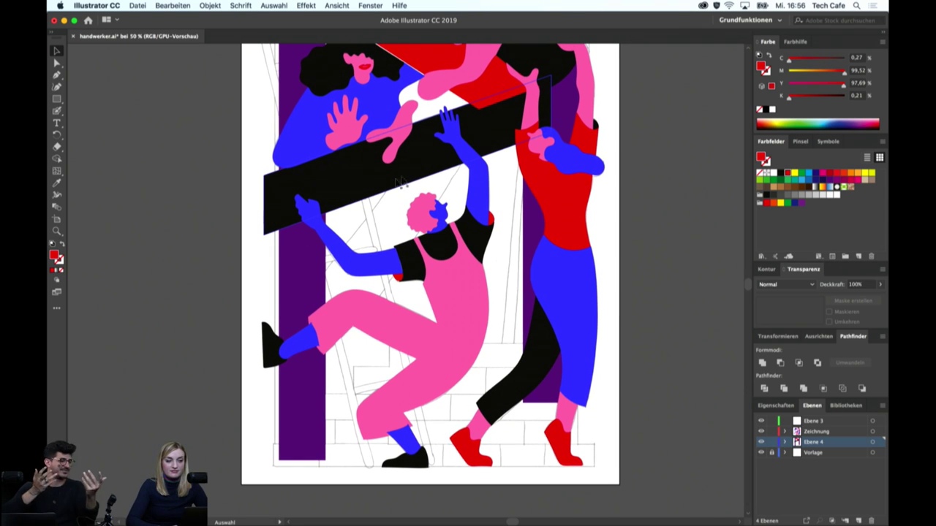
{"action": "key", "text": "p"}
{"action": "left_click", "coordinate": [393, 175]}
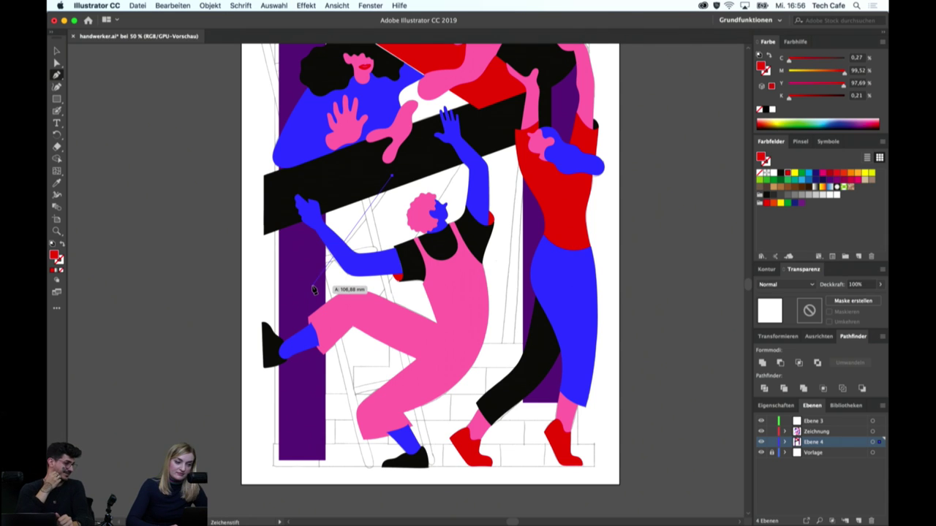
{"action": "left_click", "coordinate": [312, 283]}
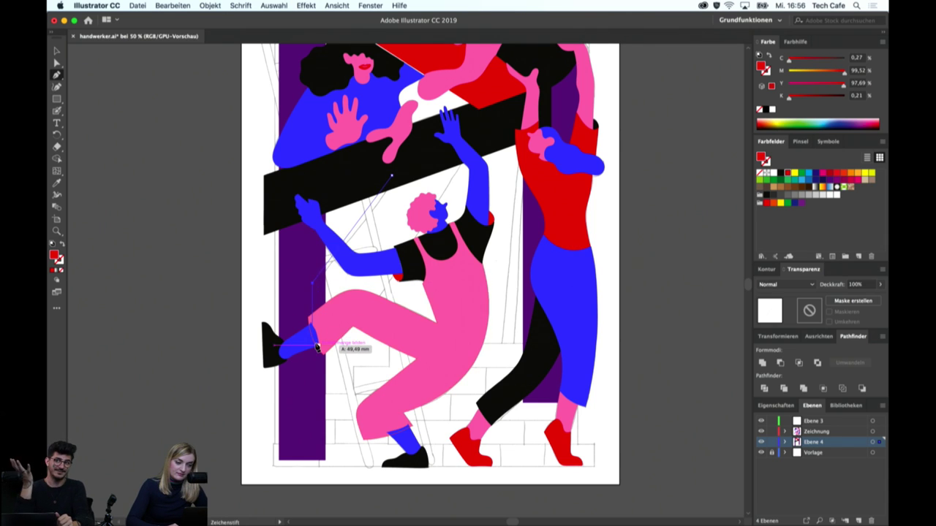
{"action": "left_click", "coordinate": [315, 312]}
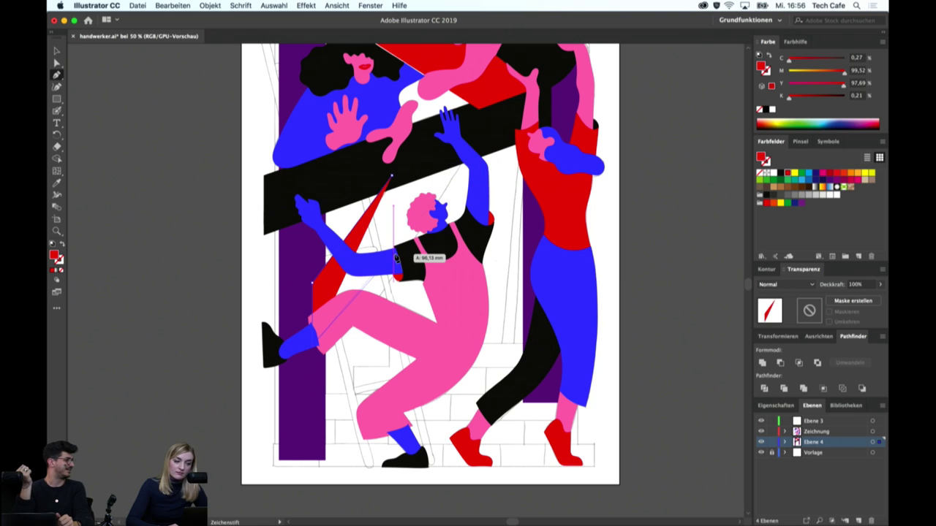
{"action": "key", "text": "super+z"}
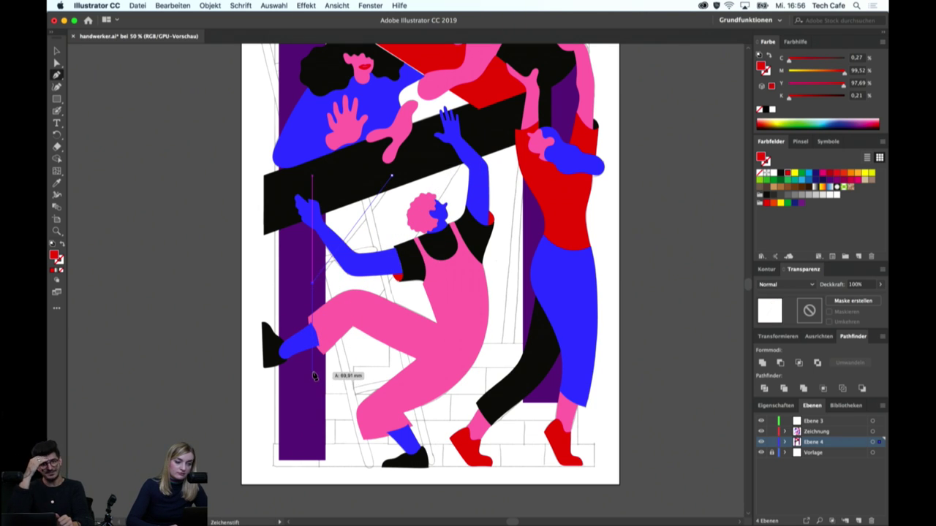
{"action": "left_click", "coordinate": [313, 371]}
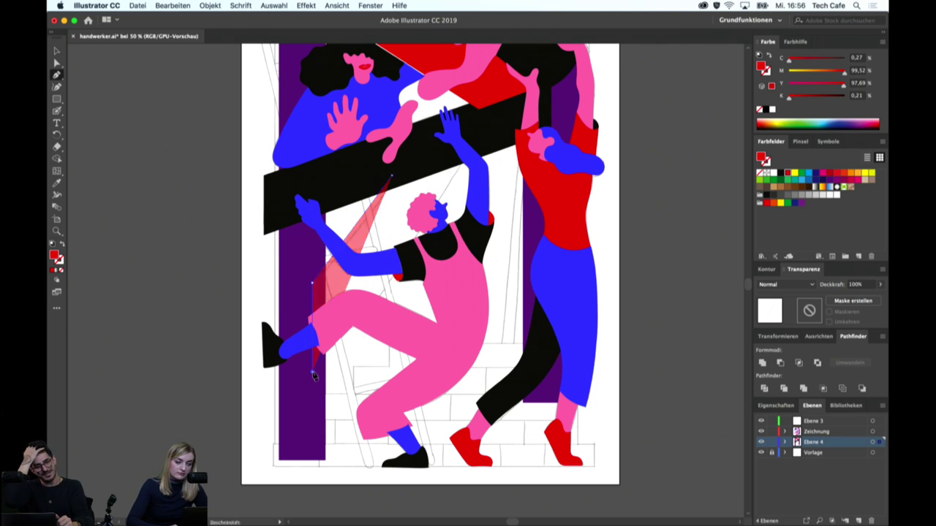
{"action": "left_click", "coordinate": [468, 158]}
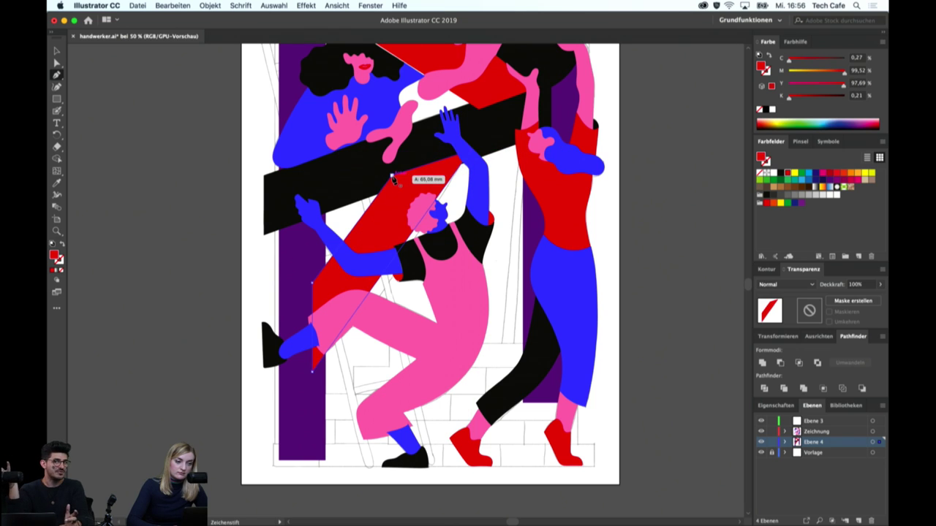
{"action": "key", "text": "v"}
{"action": "left_click", "coordinate": [508, 183]}
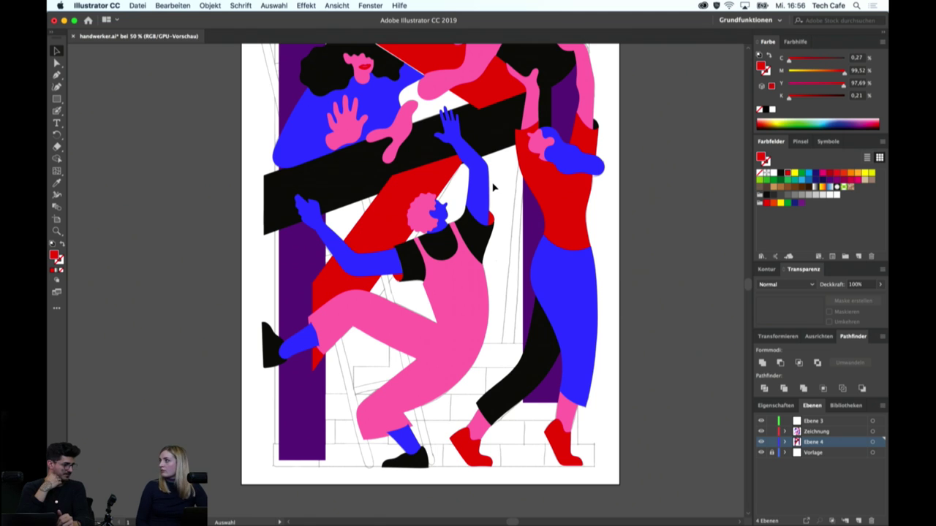
Nudge the new beam's top corner point slightly down and to the left
{"action": "key", "text": "a"}
{"action": "key", "text": "super+plus"}
{"action": "left_click", "coordinate": [407, 168]}
{"action": "left_click", "coordinate": [387, 142]}
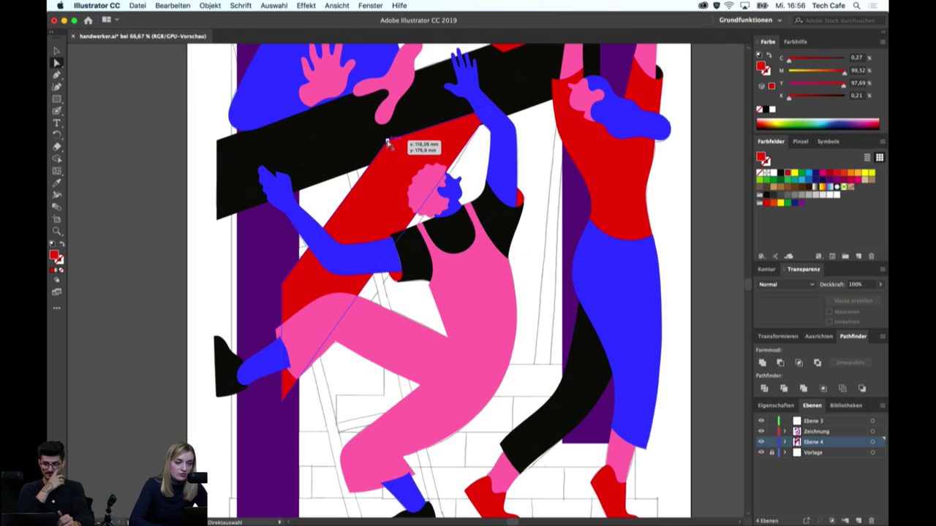
{"action": "left_click_drag", "start_coordinate": [387, 142], "coordinate": [383, 146]}
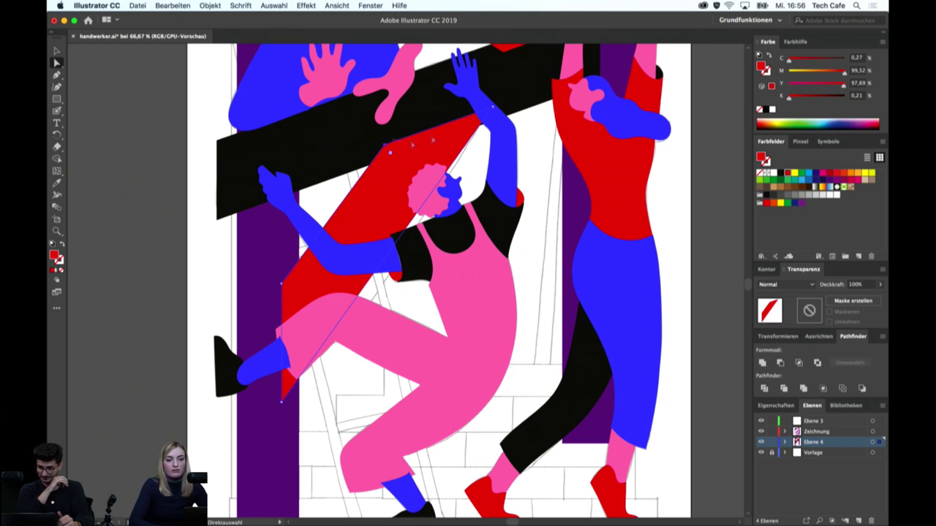
{"action": "left_click", "coordinate": [528, 130]}
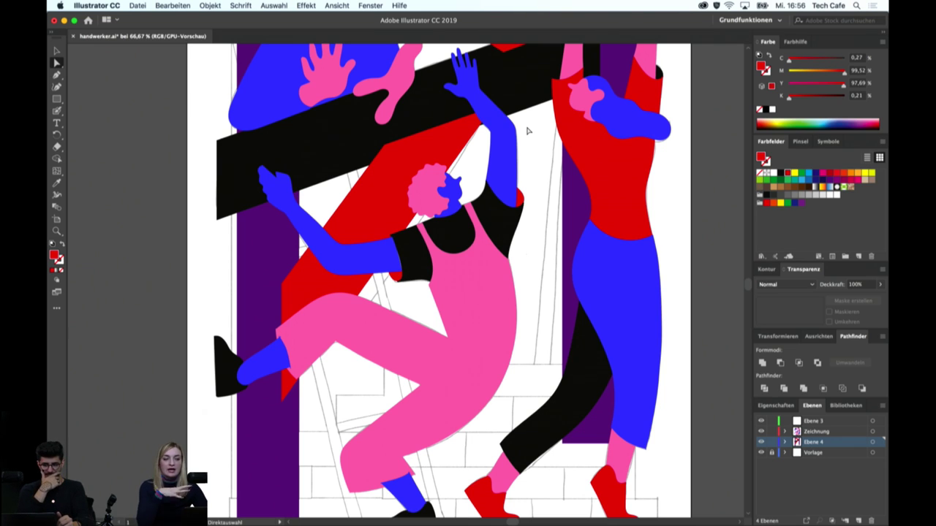
In isolation mode, move the beam's top-left corner further down to reshape it
{"action": "left_click", "coordinate": [436, 137]}
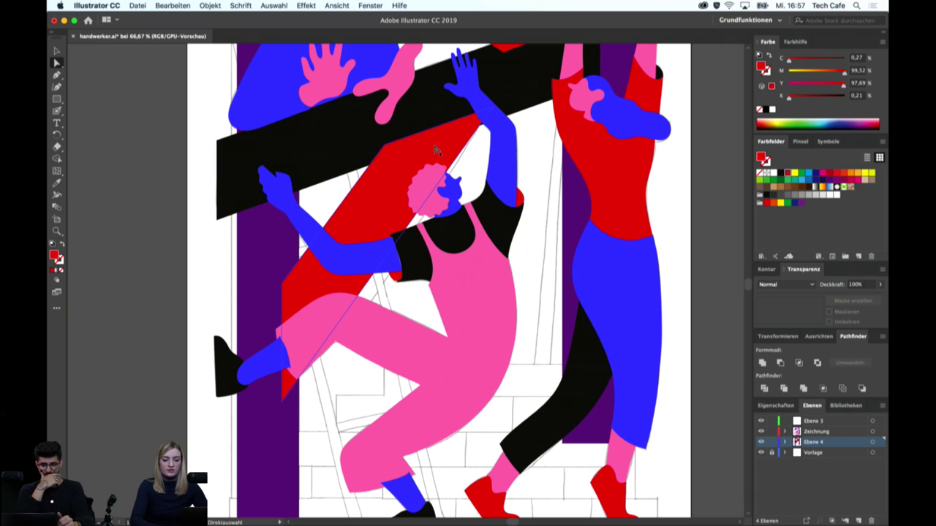
{"action": "key", "text": "v"}
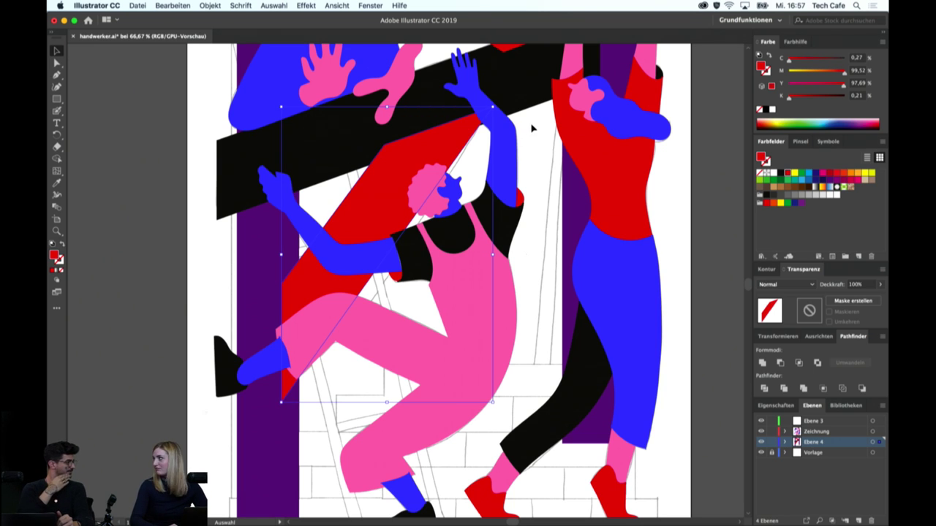
{"action": "double_click", "coordinate": [454, 135]}
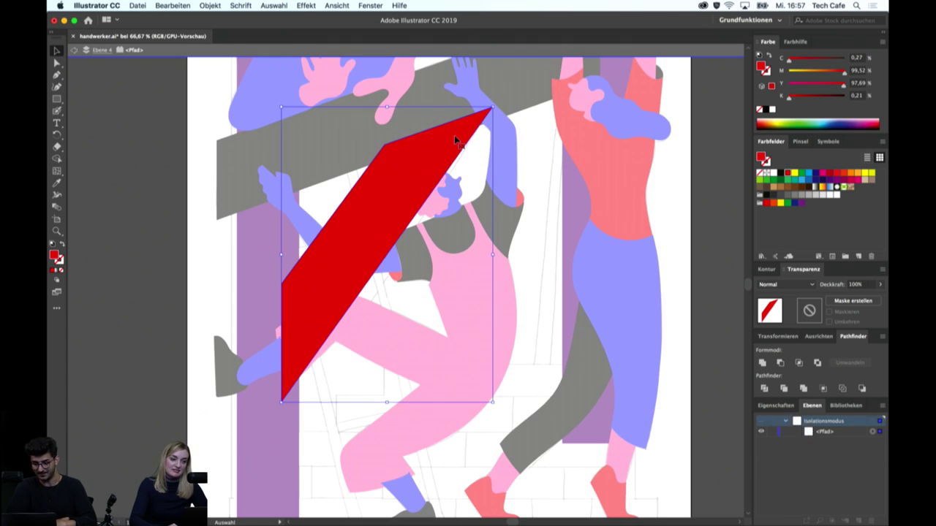
{"action": "left_click", "coordinate": [545, 139]}
{"action": "key", "text": "a"}
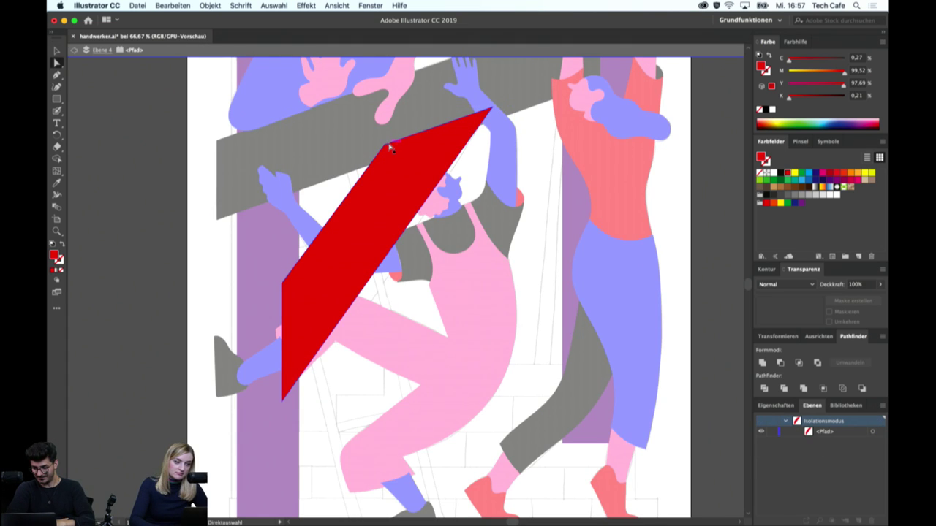
{"action": "left_click_drag", "start_coordinate": [388, 145], "coordinate": [386, 156]}
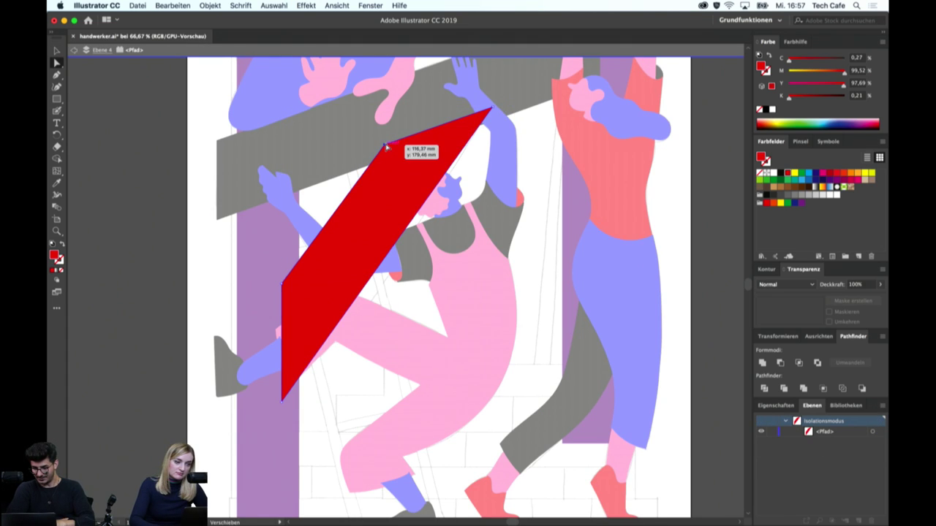
{"action": "key", "text": "v"}
{"action": "double_click", "coordinate": [538, 142]}
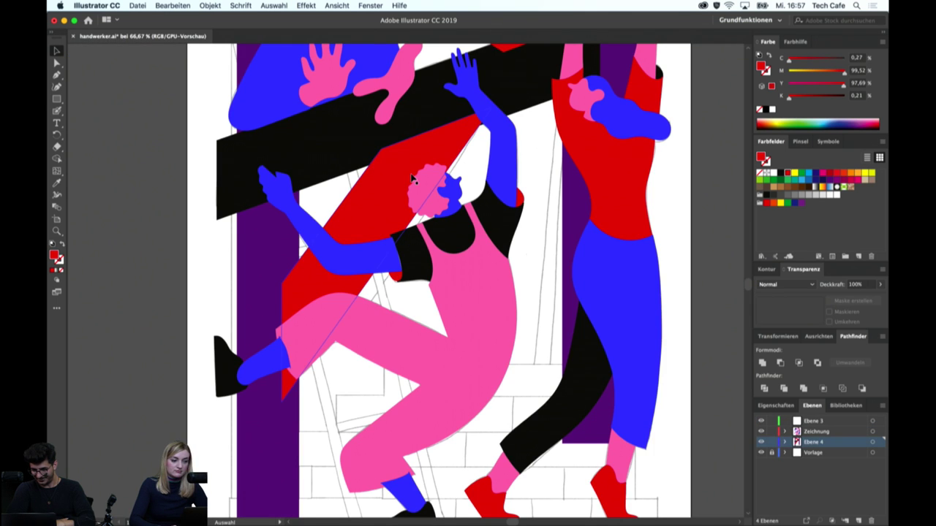
Check the red diagonal beam and zoom out to view the whole artwork
{"action": "scroll", "coordinate": [413, 179], "scroll_direction": "down", "scroll_amount": 3}
{"action": "scroll", "coordinate": [368, 249], "scroll_direction": "down", "scroll_amount": 3}
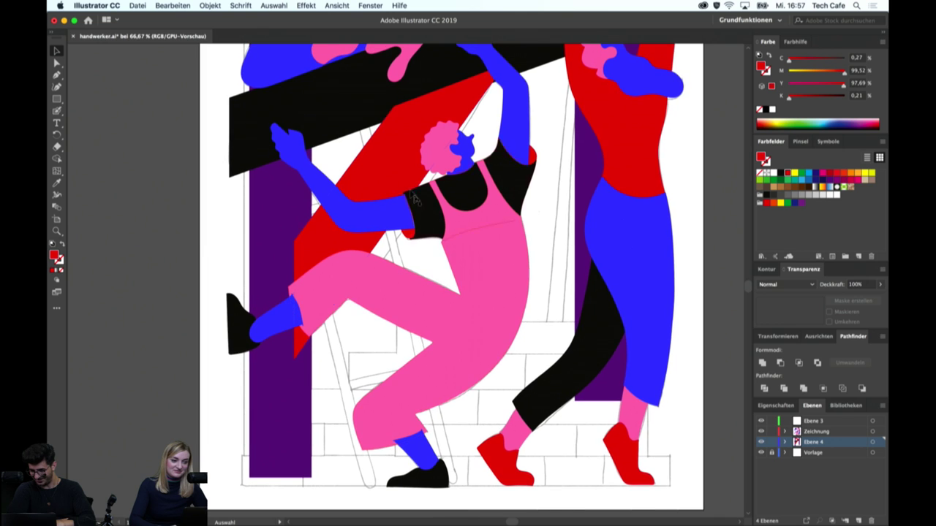
{"action": "left_click", "coordinate": [368, 168]}
{"action": "scroll", "coordinate": [370, 172], "scroll_direction": "up", "scroll_amount": 3}
{"action": "scroll", "coordinate": [370, 172], "scroll_direction": "up", "scroll_amount": 1}
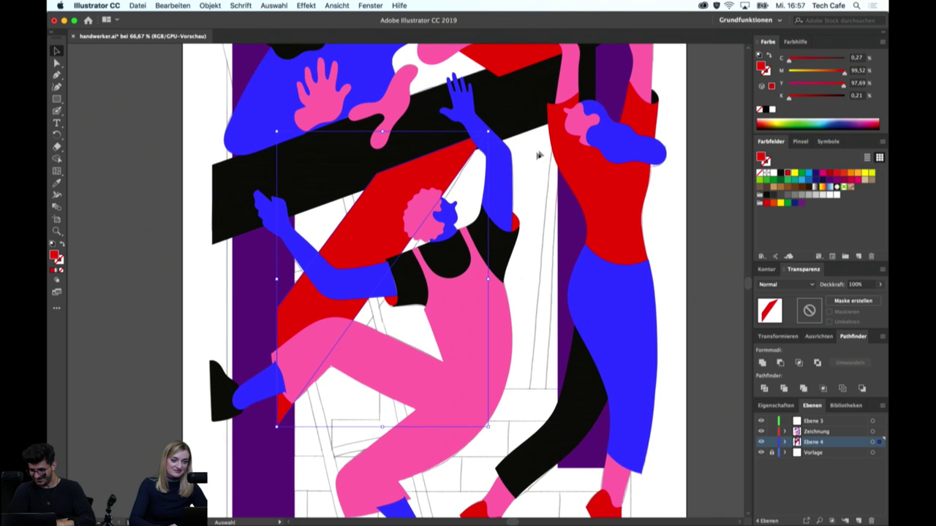
{"action": "left_click", "coordinate": [519, 170]}
{"action": "key", "text": "ctrl+minus"}
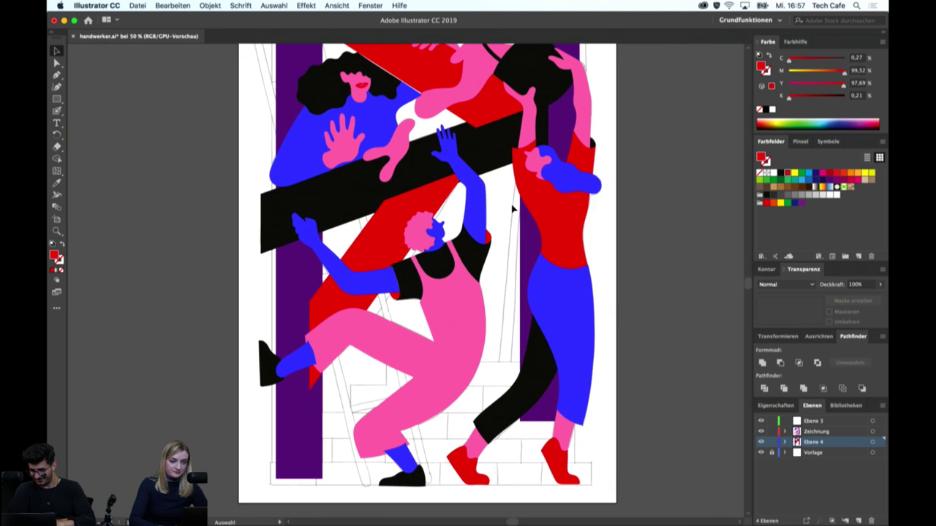
Draw a four-cornered shape from the raised arm down to the overalls and up toward the woman
{"action": "key", "text": "p"}
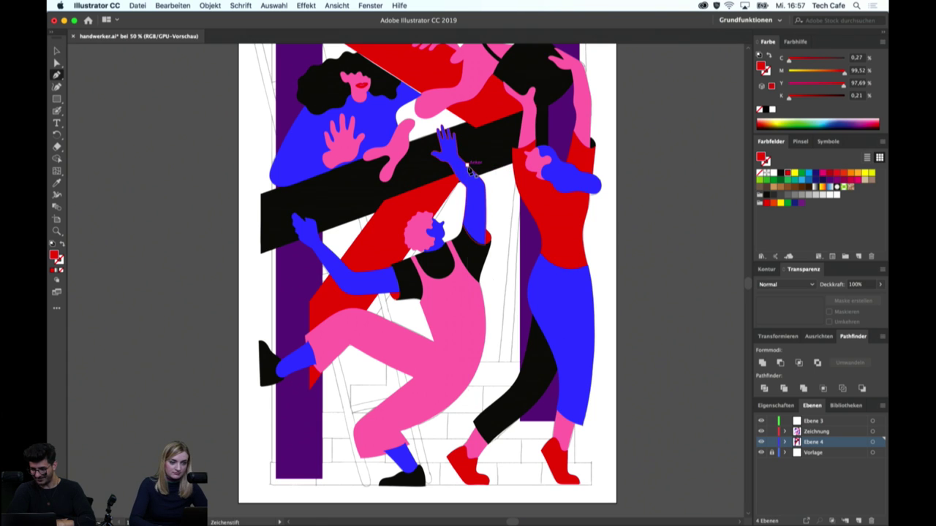
{"action": "left_click", "coordinate": [466, 174]}
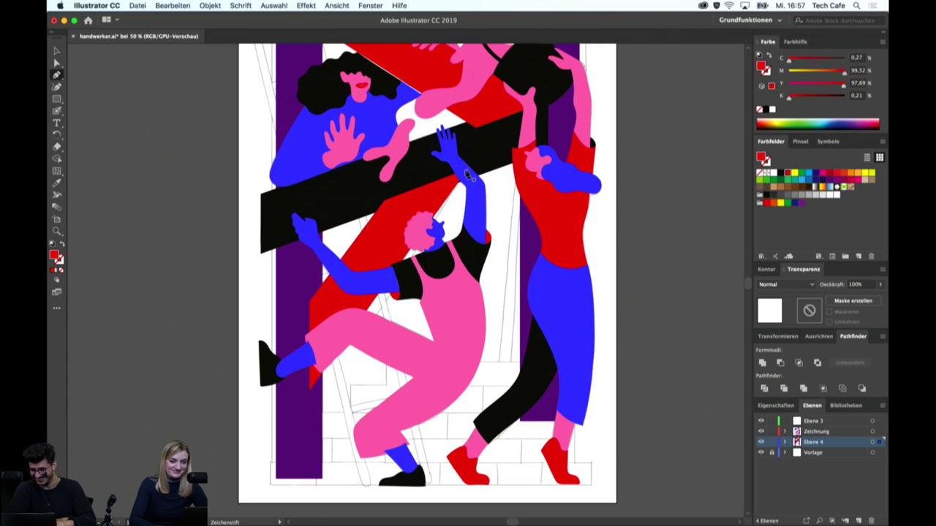
{"action": "left_click", "coordinate": [446, 363]}
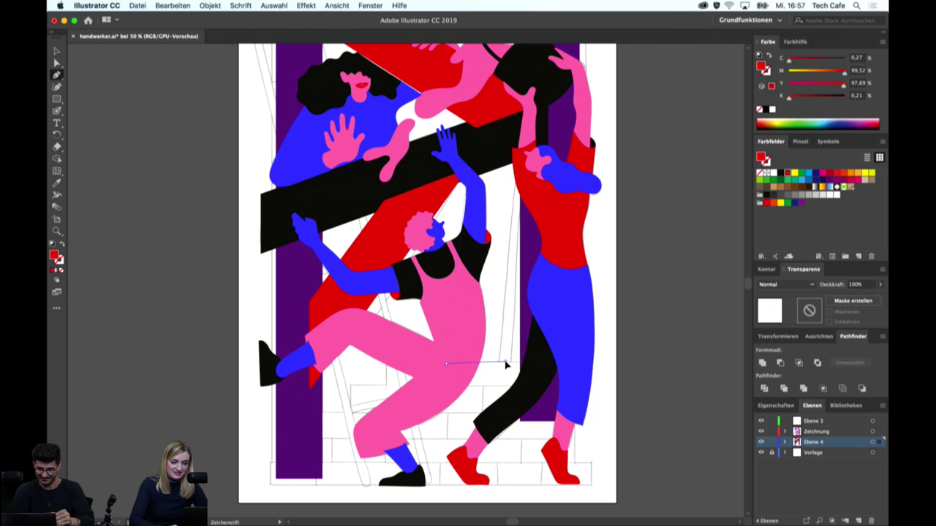
{"action": "left_click", "coordinate": [505, 362]}
{"action": "left_click", "coordinate": [526, 157]}
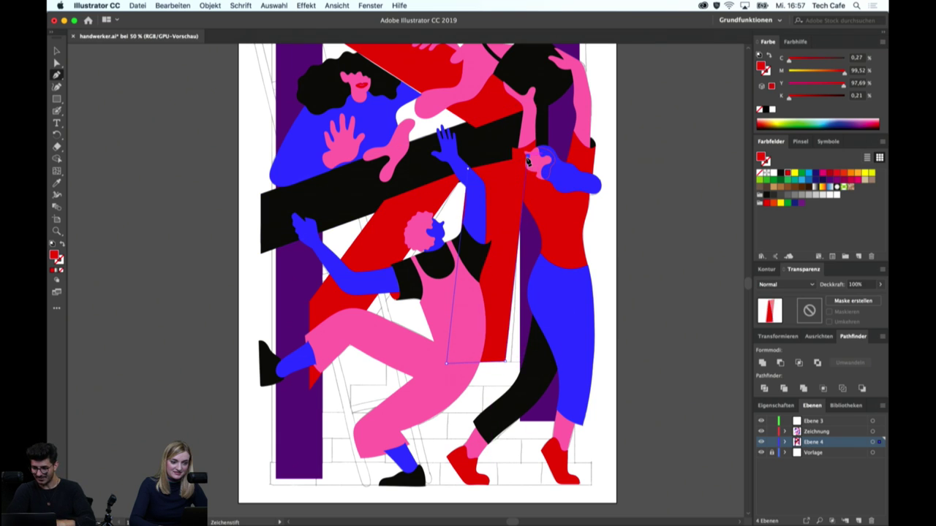
{"action": "left_click", "coordinate": [467, 170]}
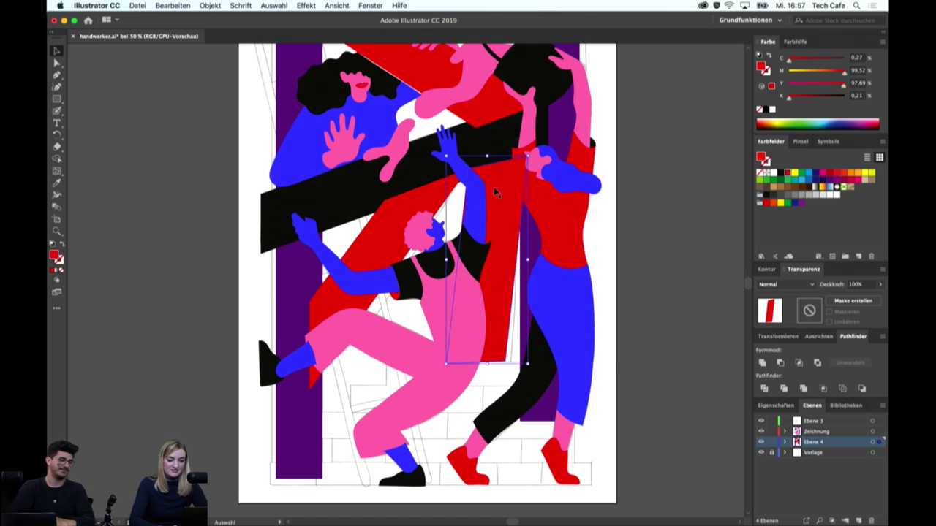
Eyedrop pink onto the new shape and trial recolouring the overalls blue
{"action": "key", "text": "i"}
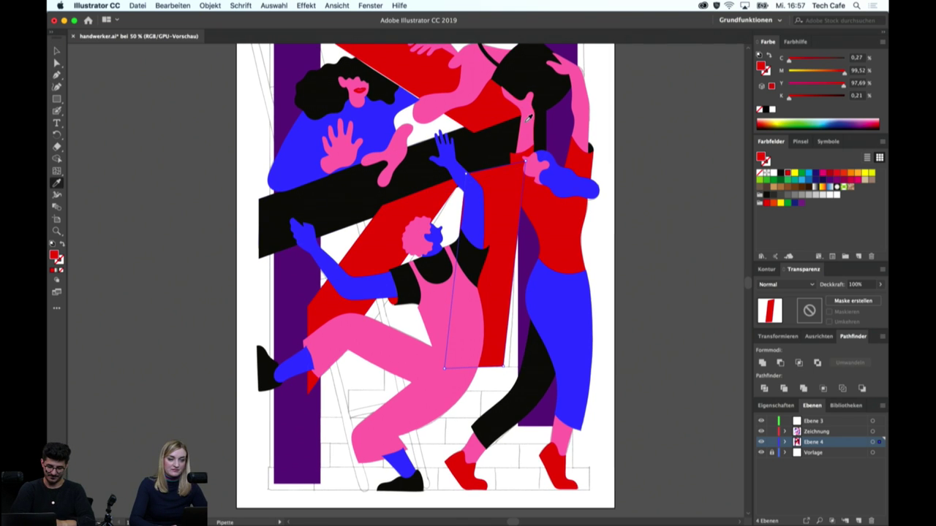
{"action": "left_click", "coordinate": [524, 128]}
{"action": "key", "text": "v"}
{"action": "left_click", "coordinate": [438, 314]}
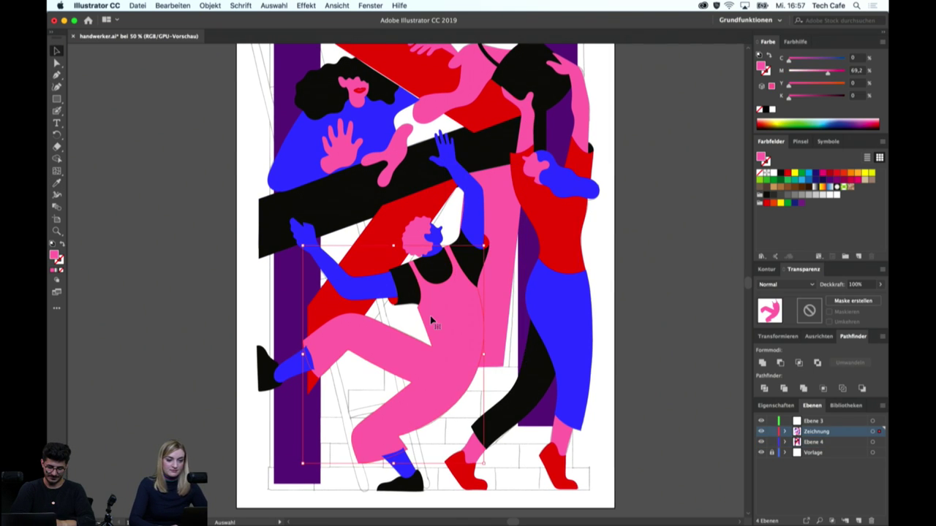
{"action": "key", "text": "i"}
{"action": "left_click", "coordinate": [556, 318]}
{"action": "key", "text": "v"}
Select the man's arms and legs and trial recolouring them red
{"action": "left_click", "coordinate": [343, 256]}
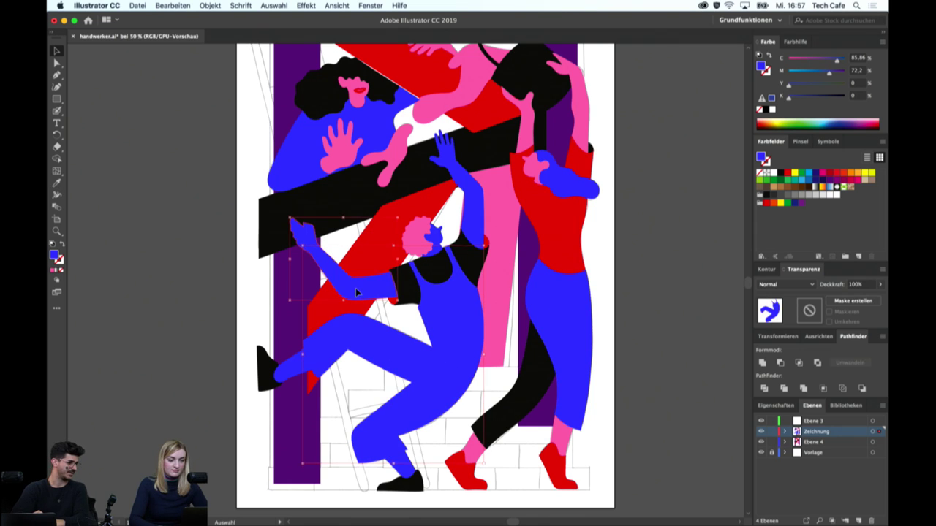
{"action": "left_click", "coordinate": [476, 192], "text": "shift"}
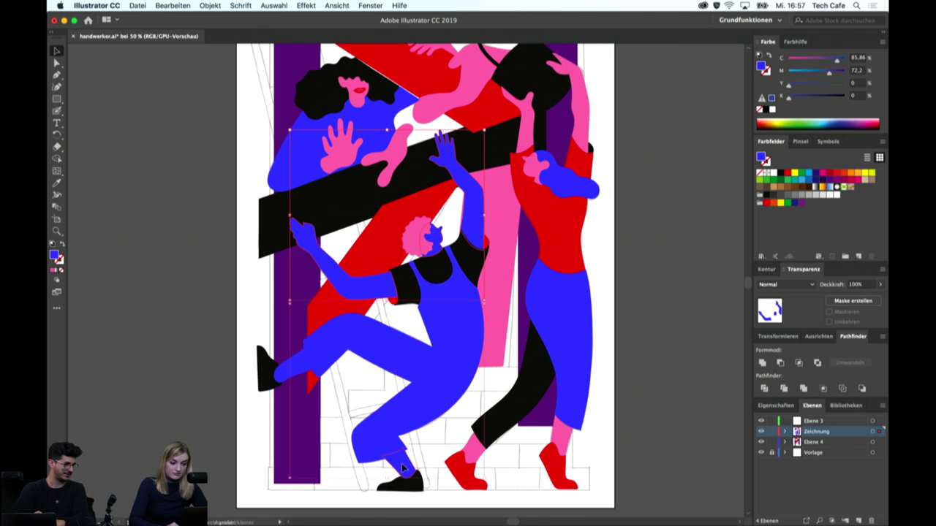
{"action": "left_click", "coordinate": [290, 364], "text": "shift"}
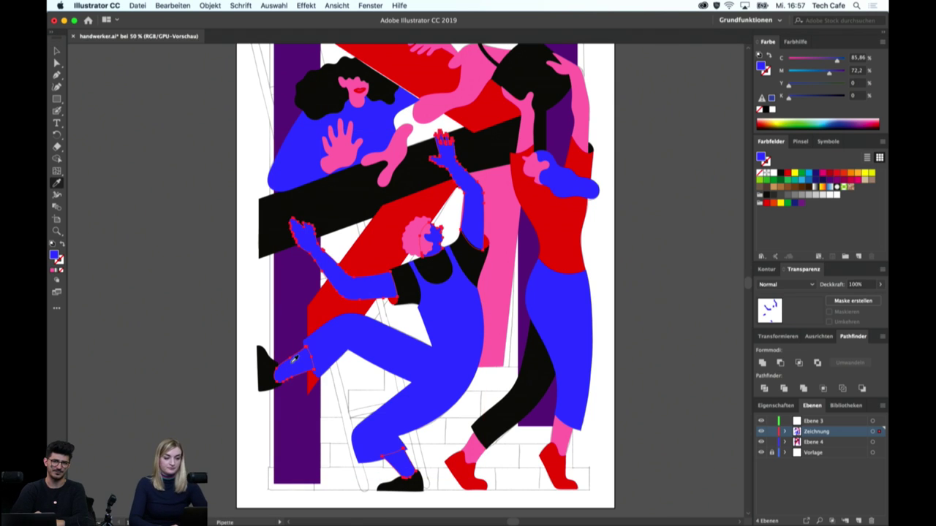
{"action": "key", "text": "i"}
{"action": "left_click", "coordinate": [373, 253]}
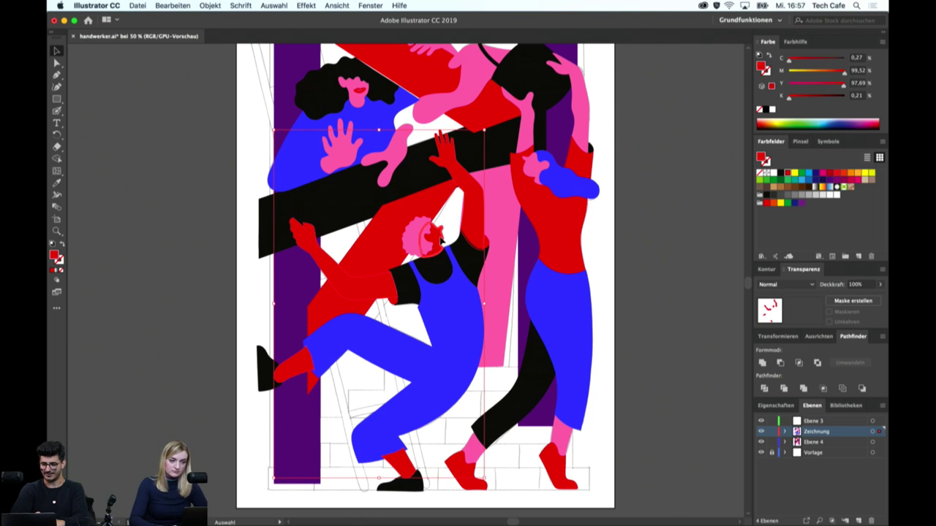
Try turning the diagonal beam pink and the hair black, then inspect the black shirt
{"action": "left_click", "coordinate": [382, 238]}
{"action": "key", "text": "i"}
{"action": "left_click", "coordinate": [493, 203]}
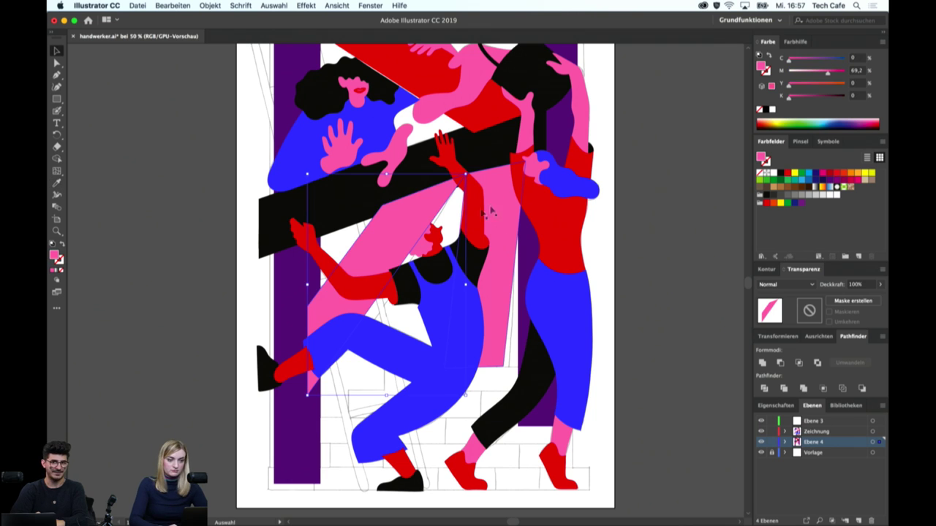
{"action": "left_click", "coordinate": [464, 198], "text": "super"}
{"action": "left_click", "coordinate": [436, 267]}
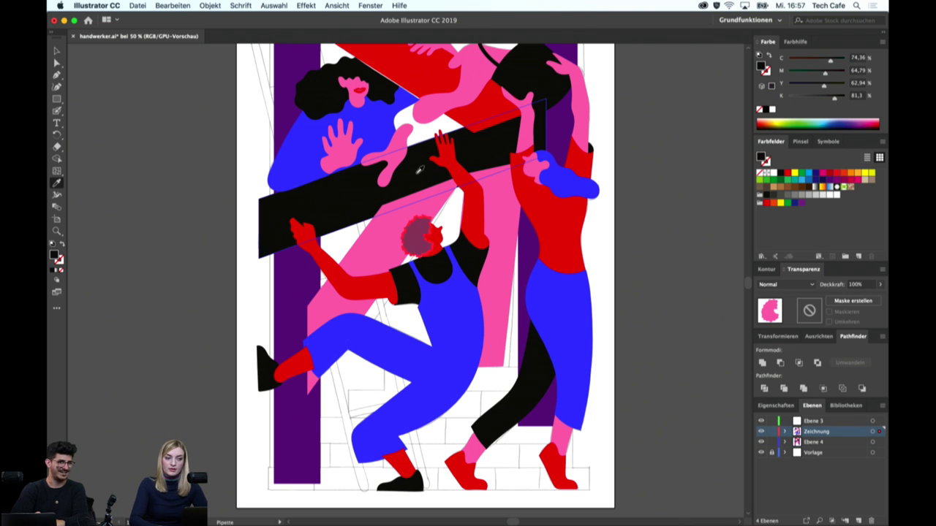
{"action": "key", "text": "v"}
{"action": "double_click", "coordinate": [462, 270]}
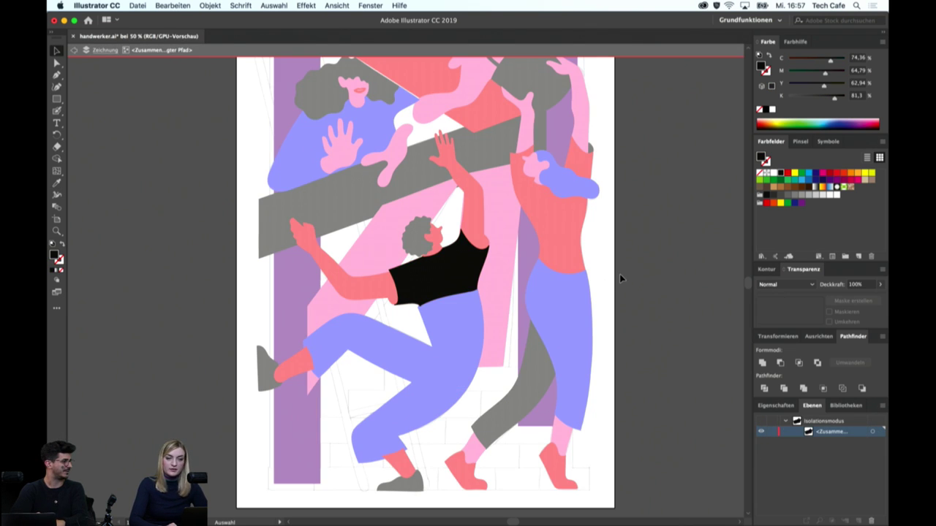
{"action": "double_click", "coordinate": [619, 274]}
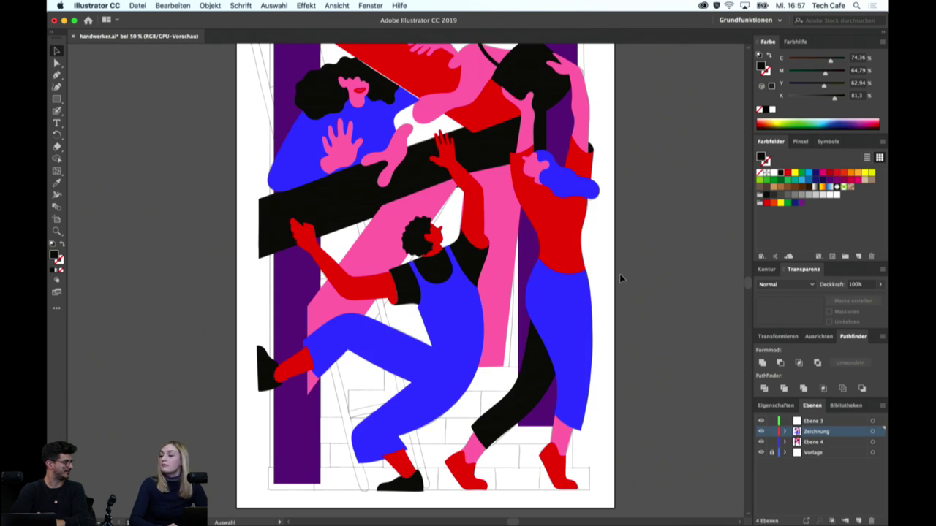
{"action": "left_click", "coordinate": [472, 253]}
{"action": "key", "text": "i"}
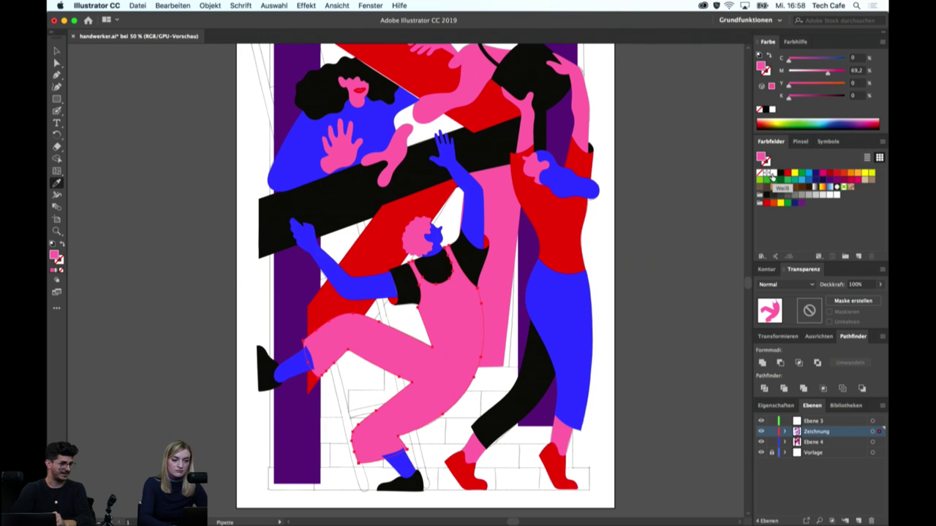
Eyedrop the dark purple bar's colour onto the new shape behind the man
{"action": "left_click", "coordinate": [507, 196]}
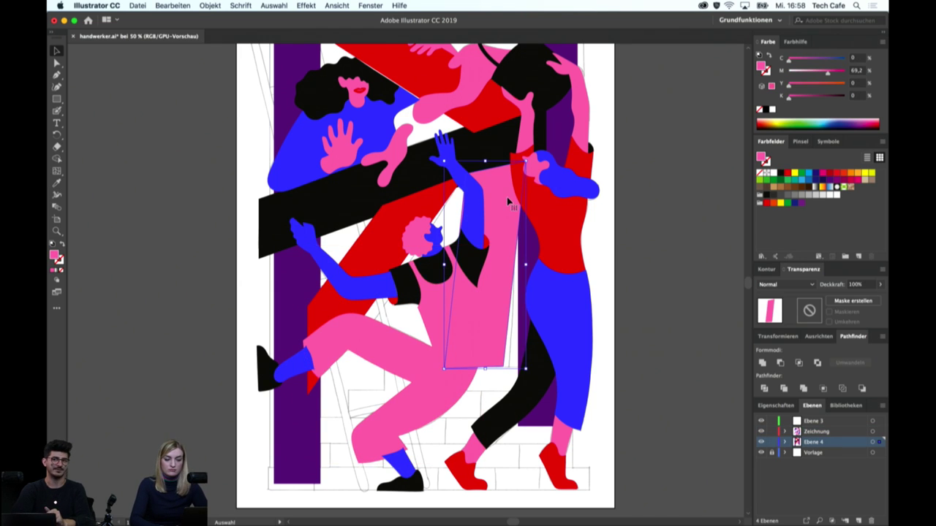
{"action": "key", "text": "i"}
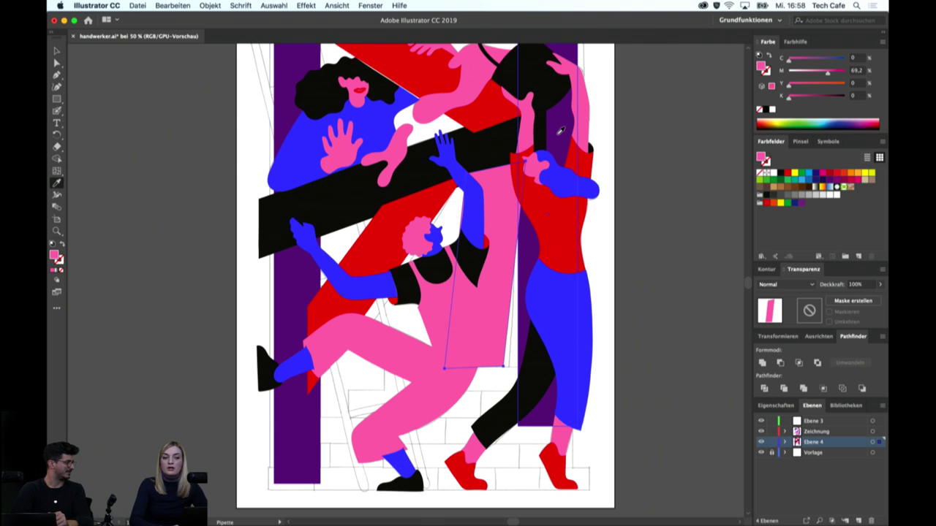
{"action": "left_click", "coordinate": [560, 130]}
{"action": "key", "text": "v"}
{"action": "left_click", "coordinate": [608, 150]}
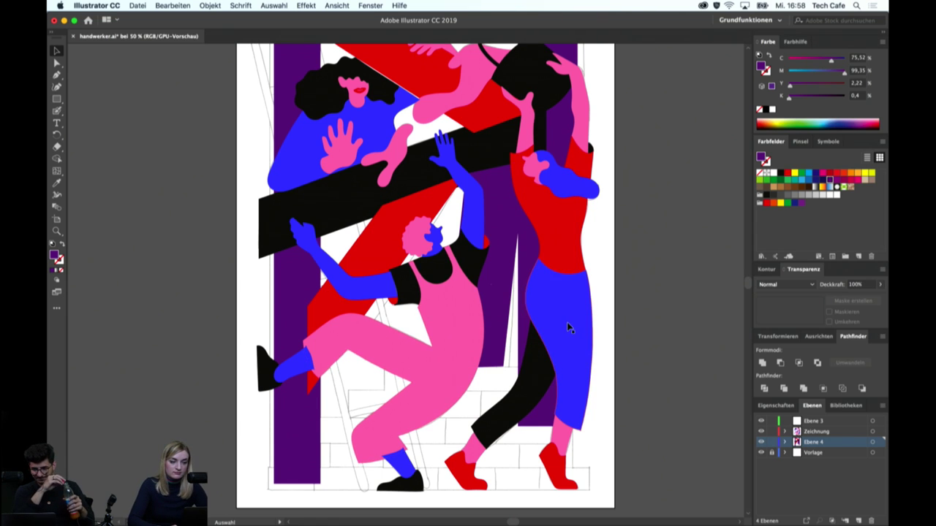
Check the dark purple shape and scroll around the artwork to review it
{"action": "left_click", "coordinate": [521, 280]}
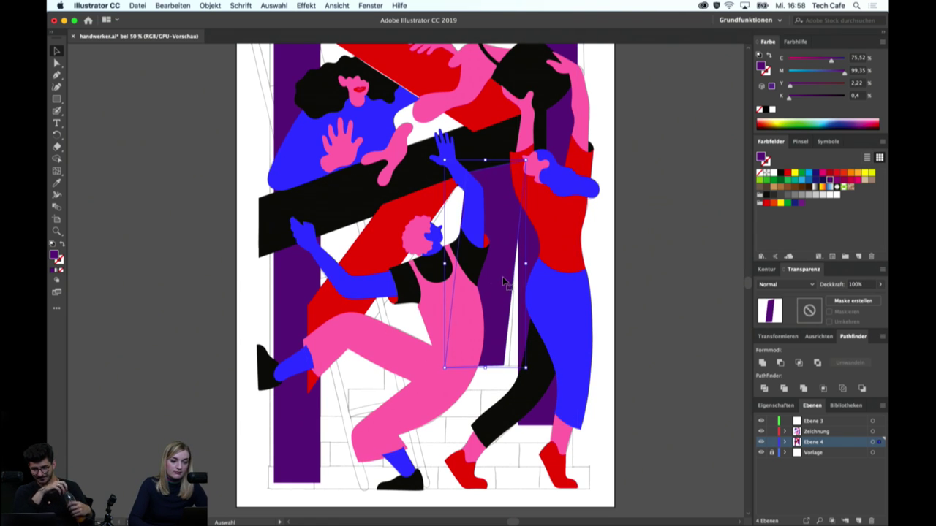
{"action": "left_click", "coordinate": [655, 308]}
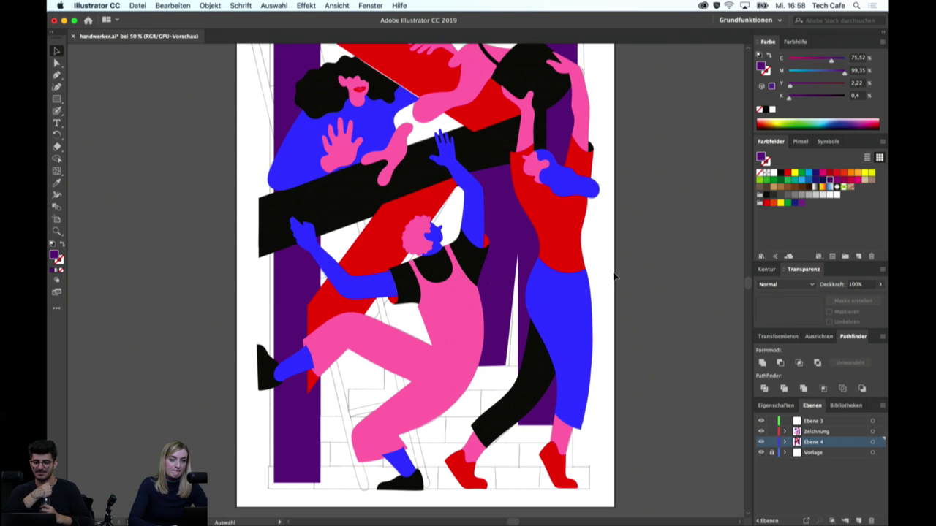
{"action": "scroll", "coordinate": [614, 277], "scroll_direction": "up", "scroll_amount": 1}
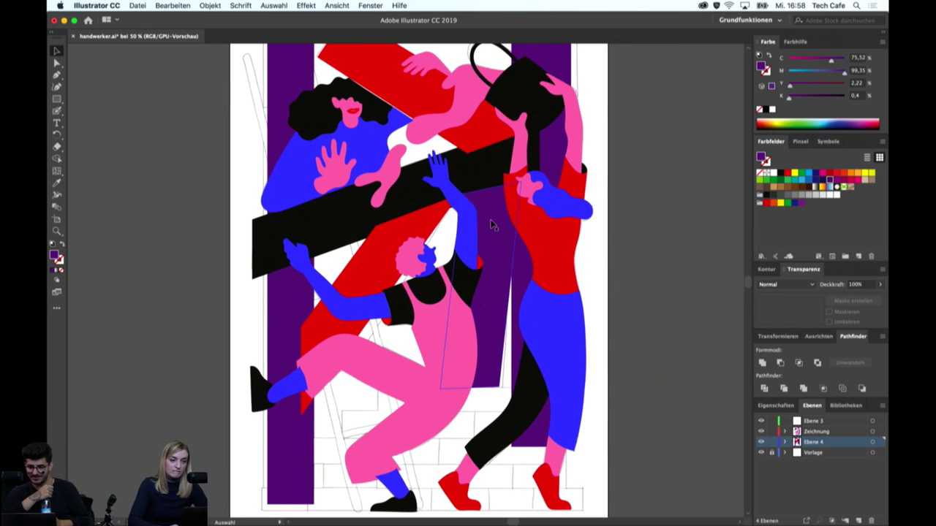
{"action": "scroll", "coordinate": [550, 170], "scroll_direction": "down", "scroll_amount": 1}
{"action": "scroll", "coordinate": [550, 170], "scroll_direction": "up", "scroll_amount": 3}
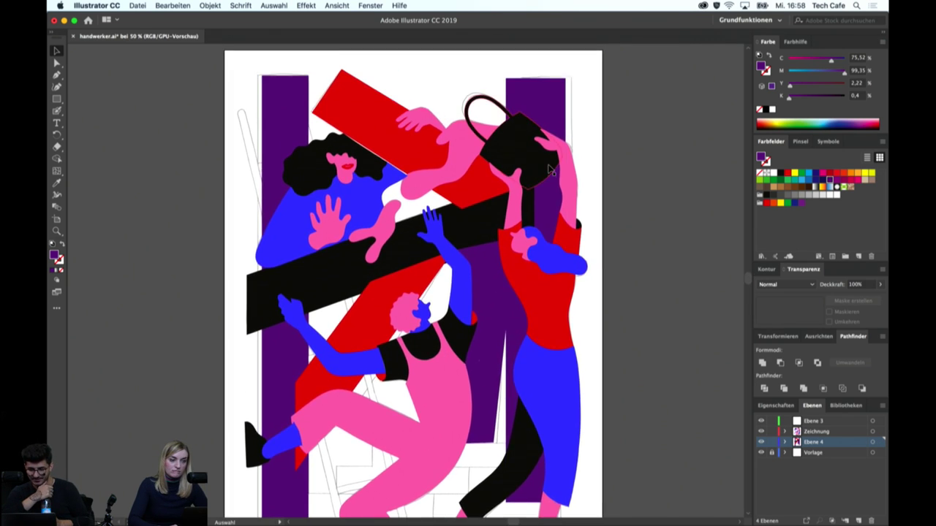
{"action": "scroll", "coordinate": [550, 169], "scroll_direction": "down", "scroll_amount": 5}
{"action": "key", "text": "p"}
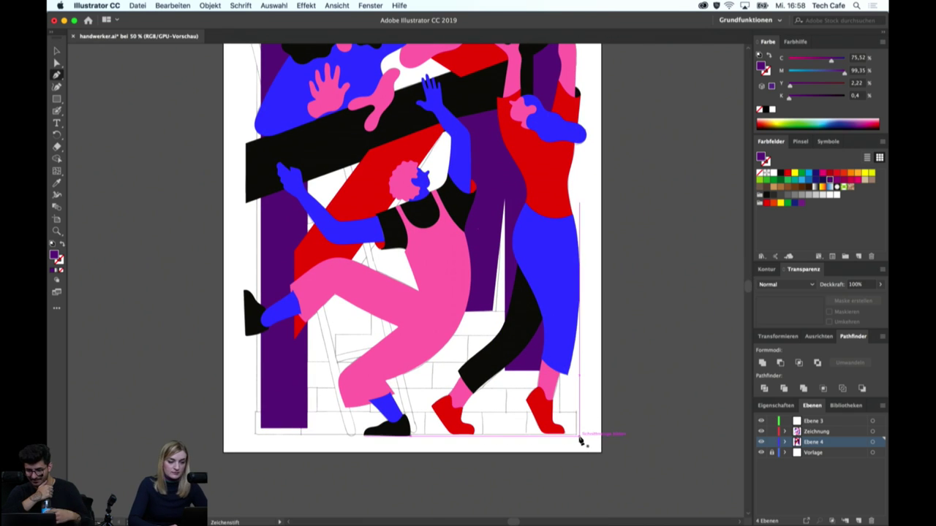
Draw a rectangle spanning the bottom edge of the artwork and make it red
{"action": "left_click", "coordinate": [57, 100]}
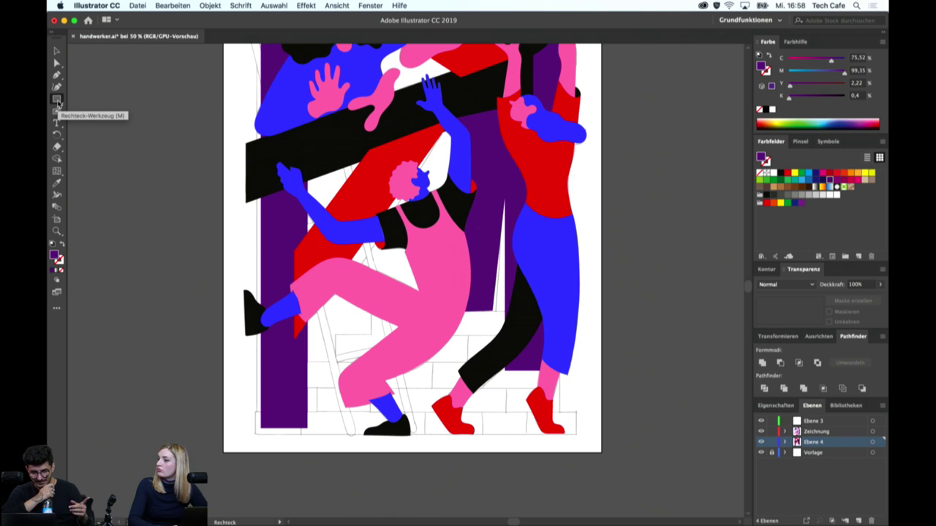
{"action": "left_click_drag", "start_coordinate": [255, 410], "coordinate": [563, 433]}
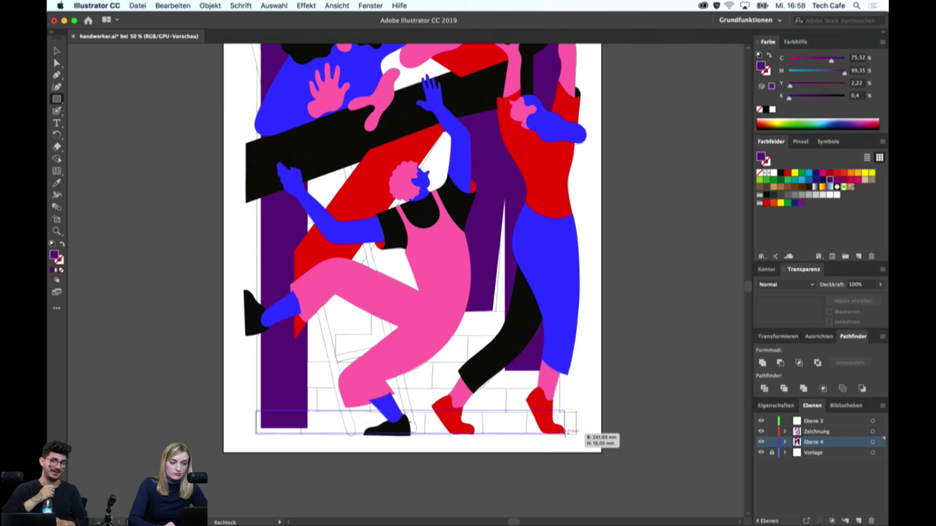
{"action": "left_click_drag", "start_coordinate": [563, 433], "coordinate": [577, 434]}
{"action": "key", "text": "v"}
{"action": "key", "text": "i"}
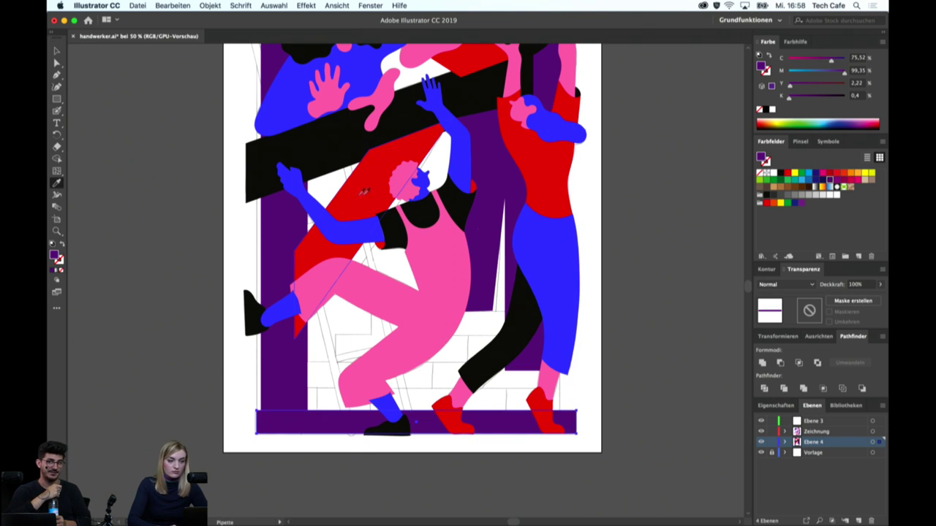
{"action": "left_click", "coordinate": [322, 252]}
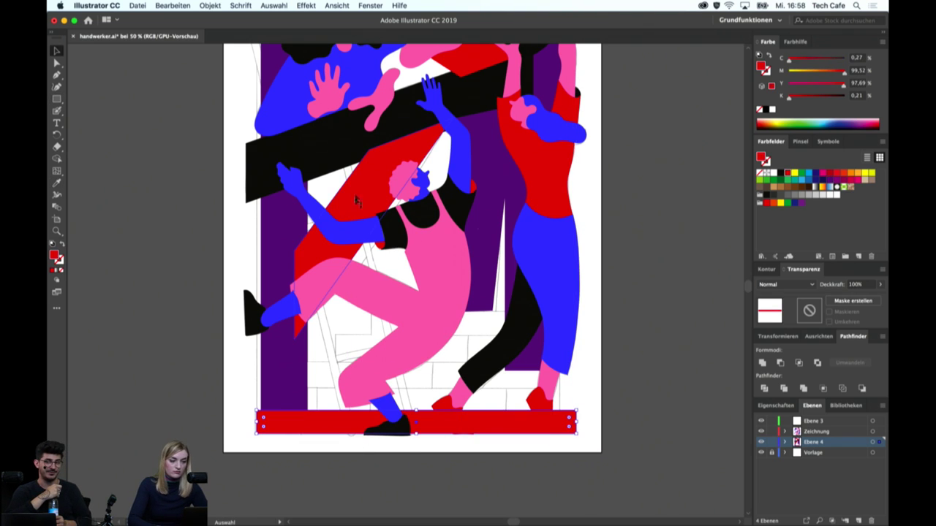
Shorten the red bar into a small brick at the bottom left and check its bounds
{"action": "right_click", "coordinate": [338, 428]}
{"action": "left_click", "coordinate": [297, 419]}
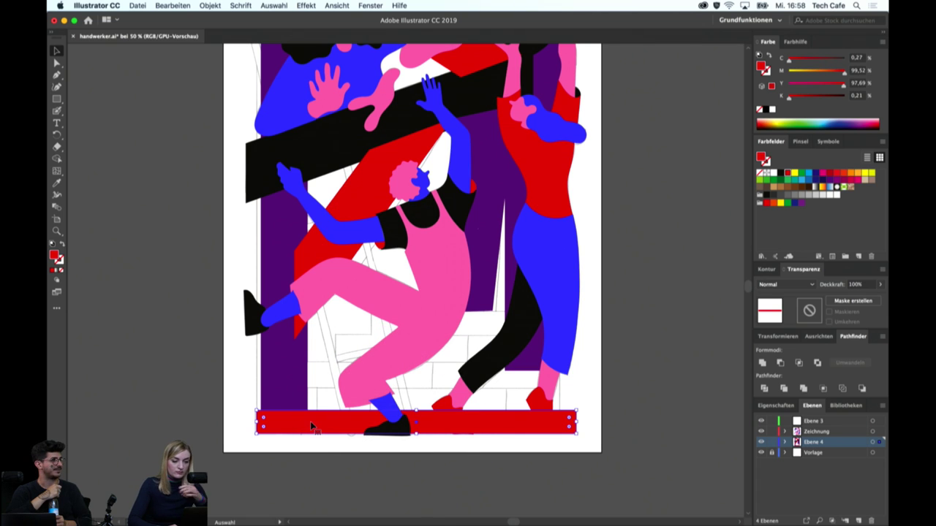
{"action": "left_click_drag", "start_coordinate": [578, 422], "coordinate": [317, 427]}
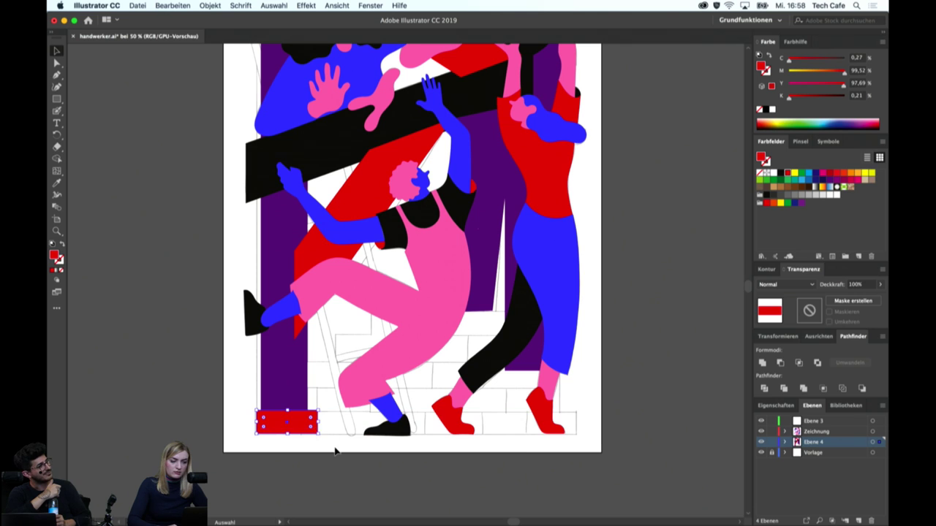
{"action": "left_click", "coordinate": [336, 450]}
{"action": "left_click", "coordinate": [309, 422]}
{"action": "left_click", "coordinate": [349, 430]}
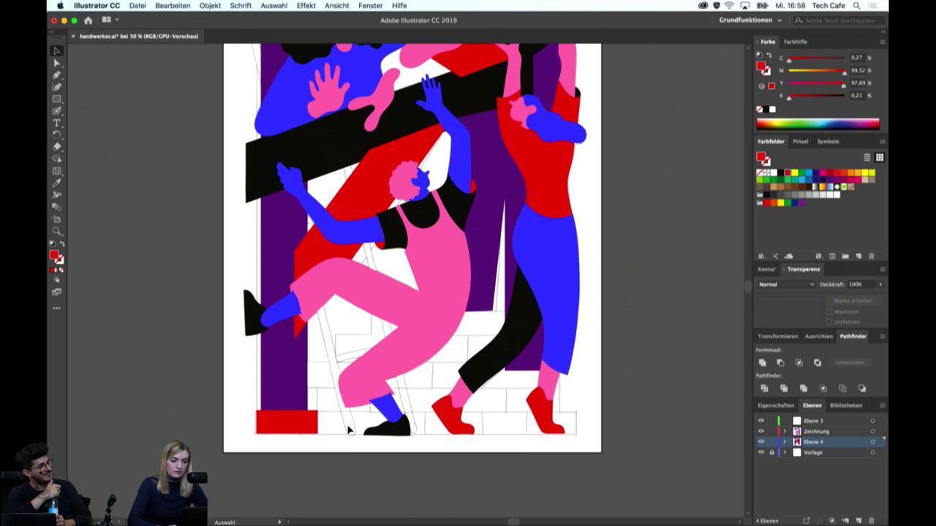
{"action": "left_click", "coordinate": [300, 421]}
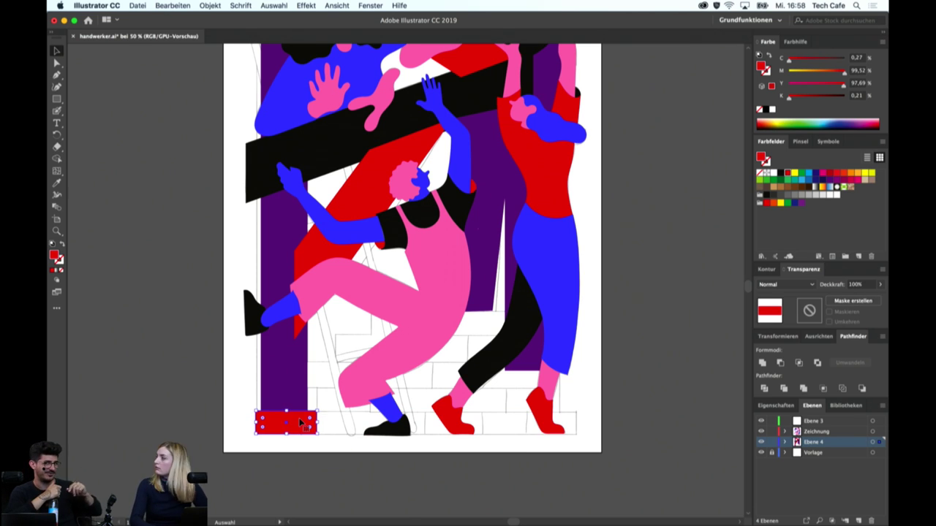
{"action": "left_click", "coordinate": [336, 437]}
{"action": "left_click", "coordinate": [313, 427]}
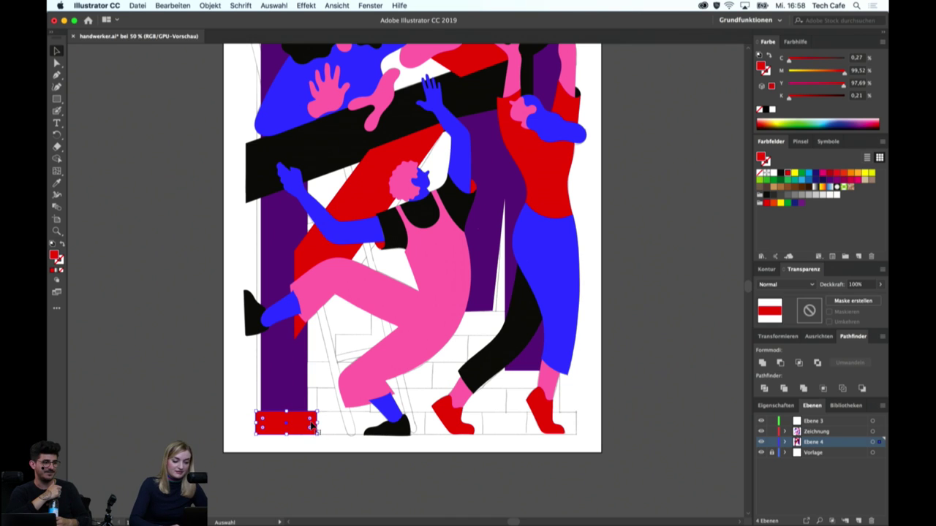
{"action": "key", "text": "ctrl+plus"}
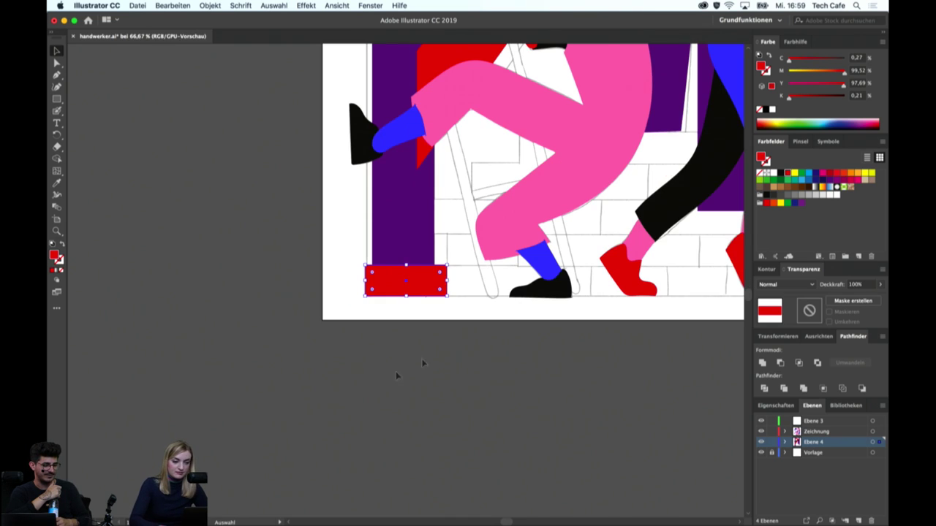
Duplicate the red brick to its right and dismiss the notification bar
{"action": "left_click", "coordinate": [440, 363]}
{"action": "left_click_drag", "start_coordinate": [413, 289], "coordinate": [503, 287]}
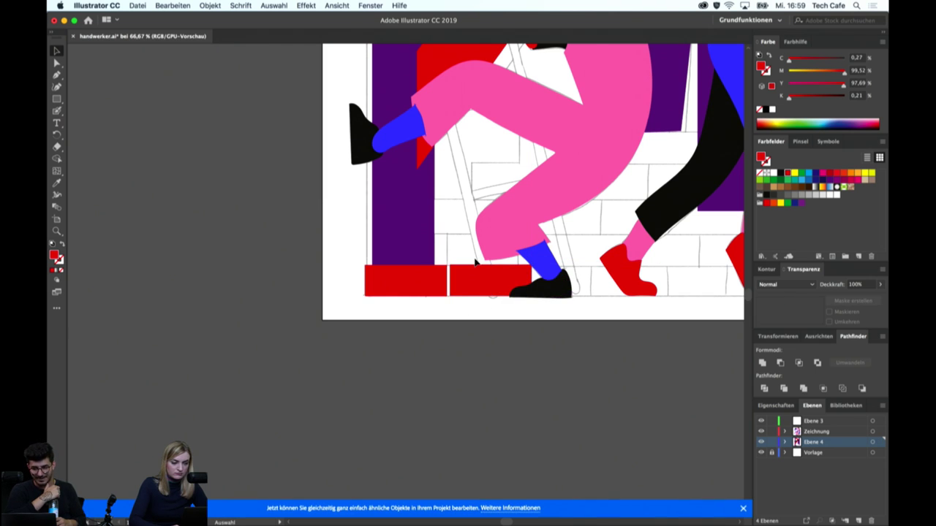
{"action": "left_click", "coordinate": [742, 509]}
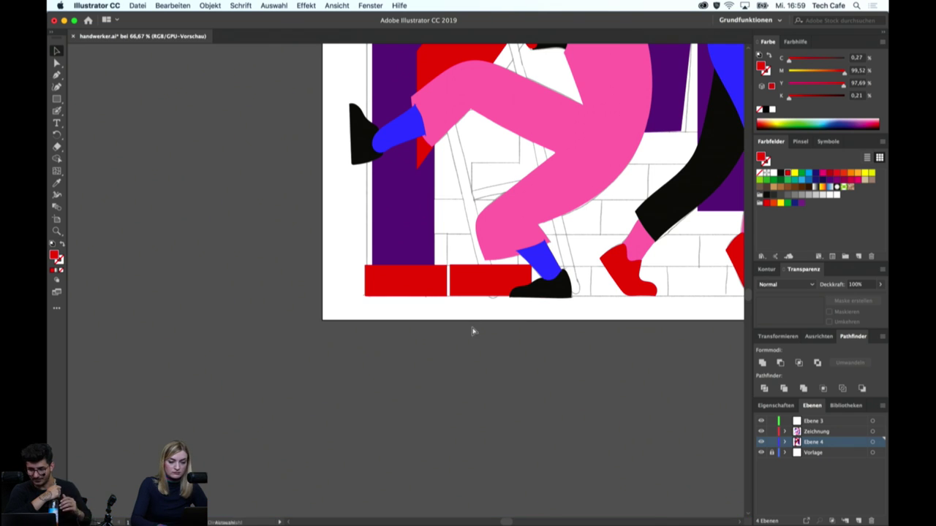
{"action": "key", "text": "ctrl+plus"}
{"action": "key", "text": "ctrl+minus"}
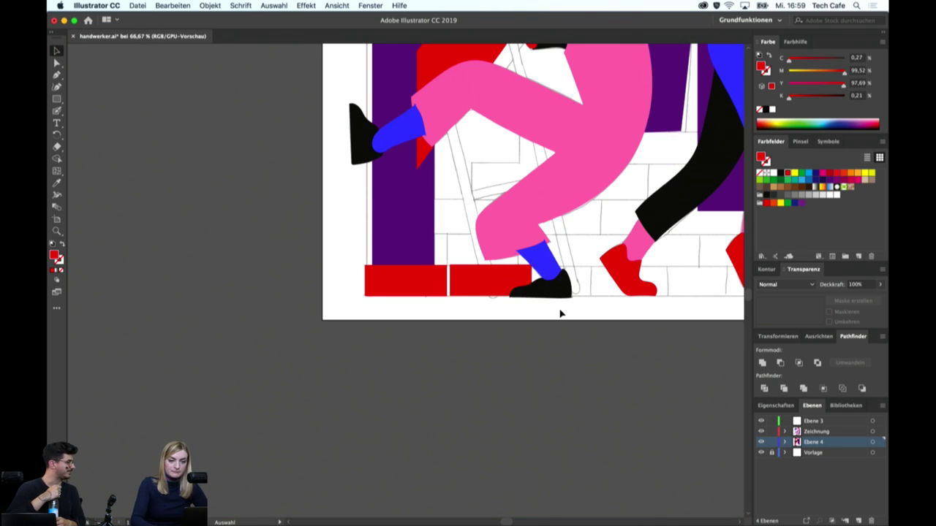
Select and inspect the dancer's upper and lower blue legs
{"action": "left_click", "coordinate": [547, 248]}
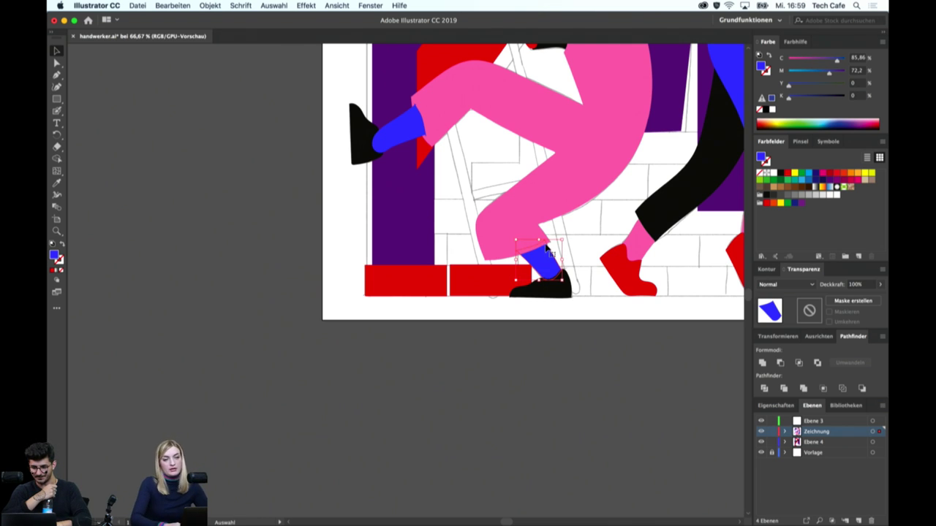
{"action": "left_click", "coordinate": [405, 132]}
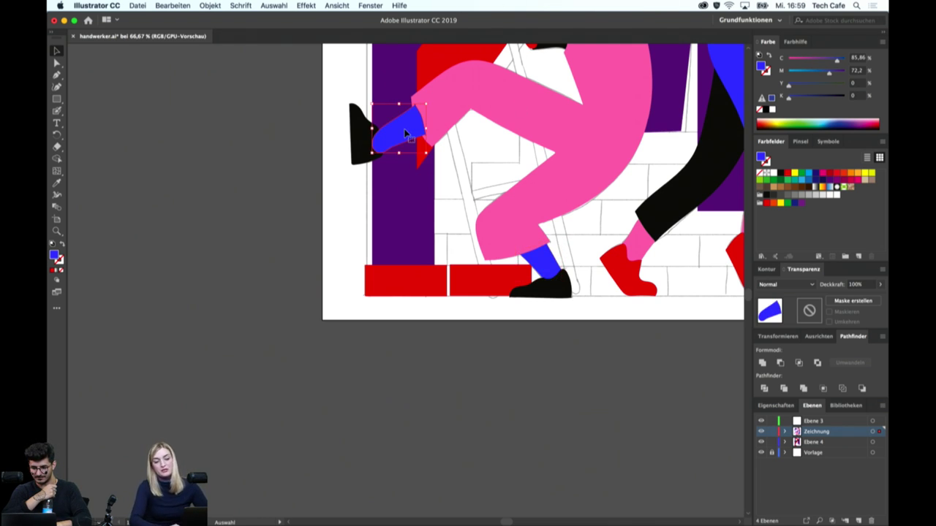
{"action": "left_click", "coordinate": [444, 142]}
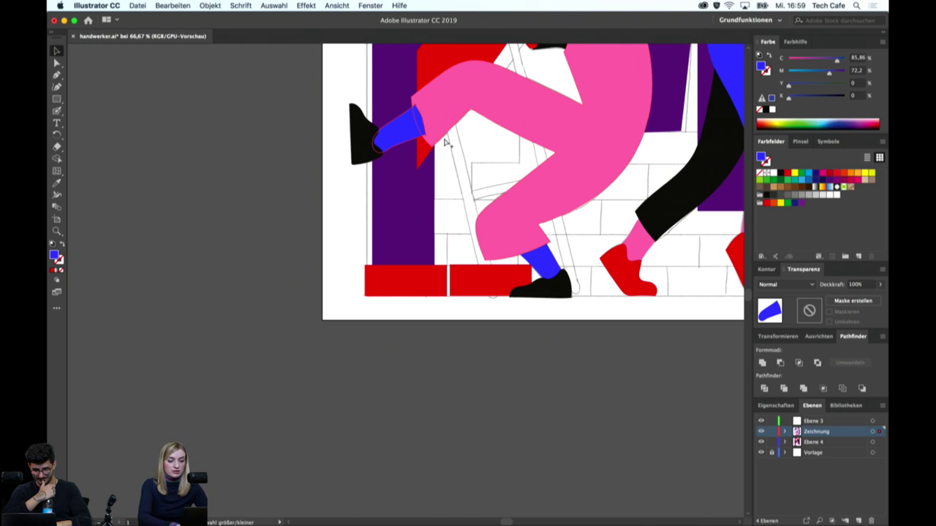
{"action": "left_click", "coordinate": [398, 134]}
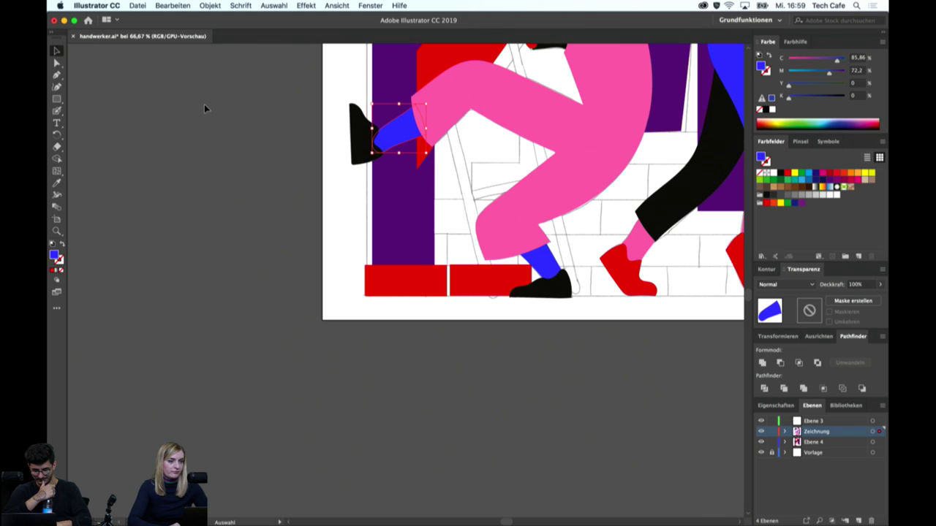
{"action": "left_click", "coordinate": [204, 105]}
{"action": "left_click", "coordinate": [136, 5]}
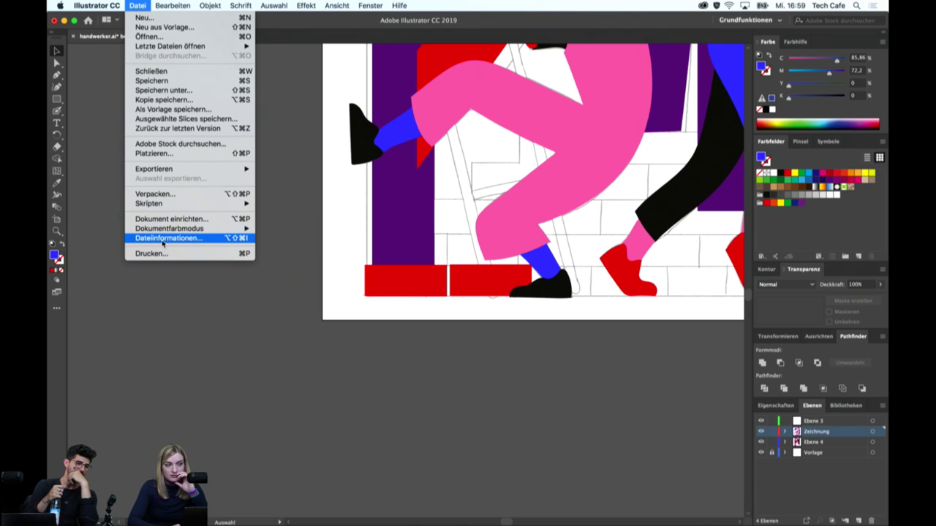
{"action": "left_click", "coordinate": [166, 220]}
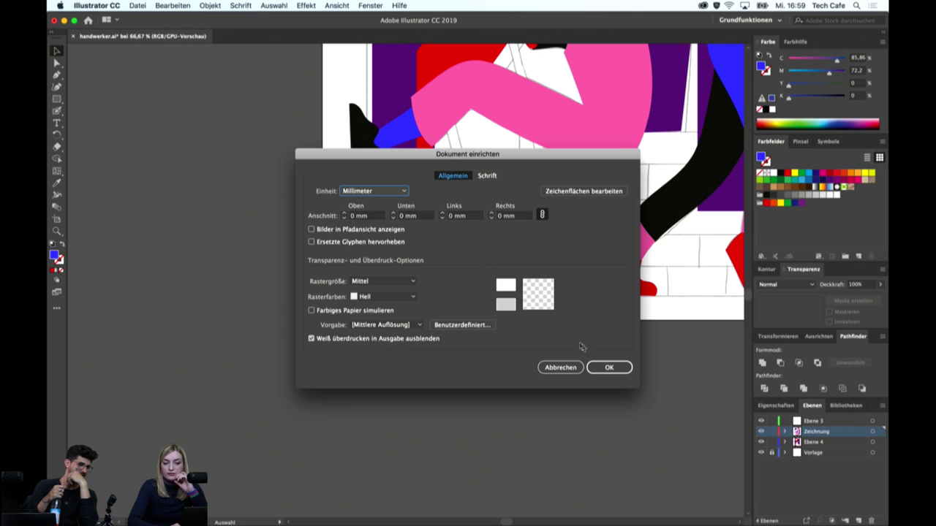
{"action": "left_click", "coordinate": [560, 367]}
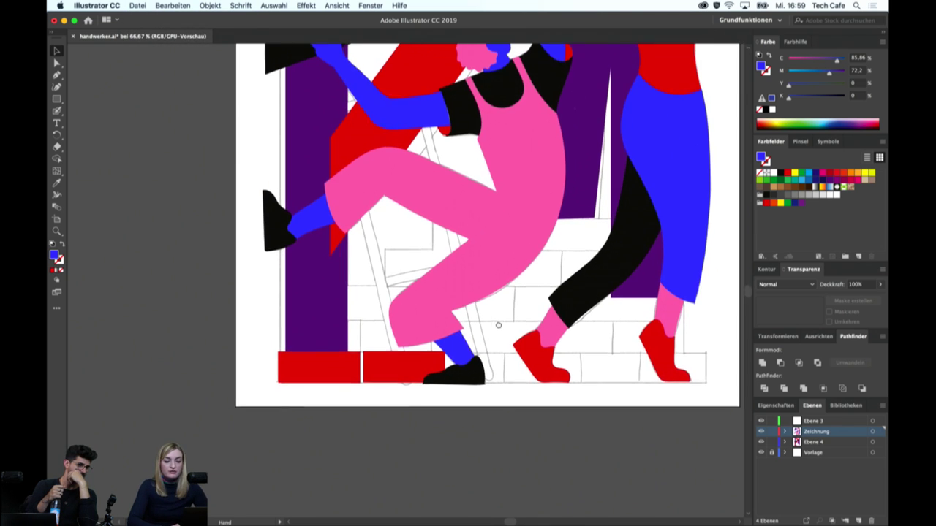
{"action": "left_click", "coordinate": [408, 369]}
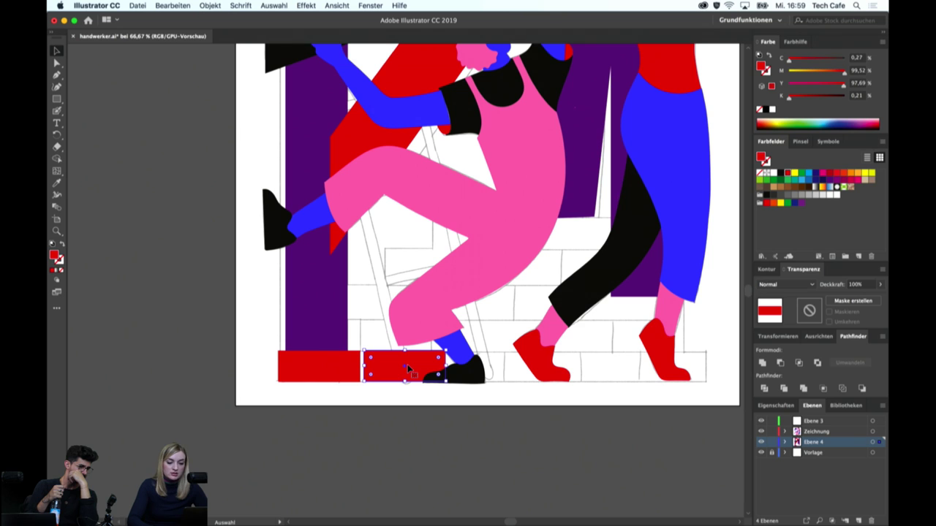
{"action": "left_click", "coordinate": [397, 421]}
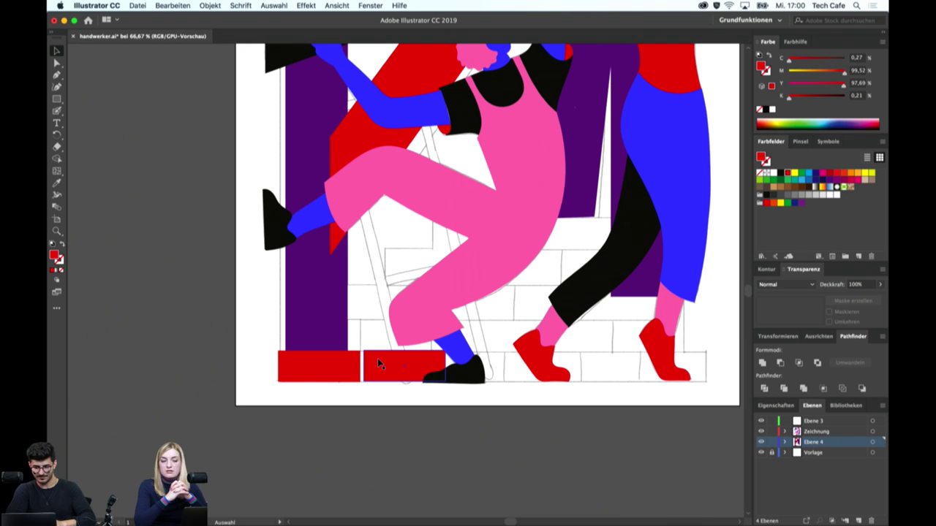
Nudge the second red brick right to leave a small gap after the first
{"action": "left_click", "coordinate": [377, 359]}
{"action": "key", "text": "super+plus"}
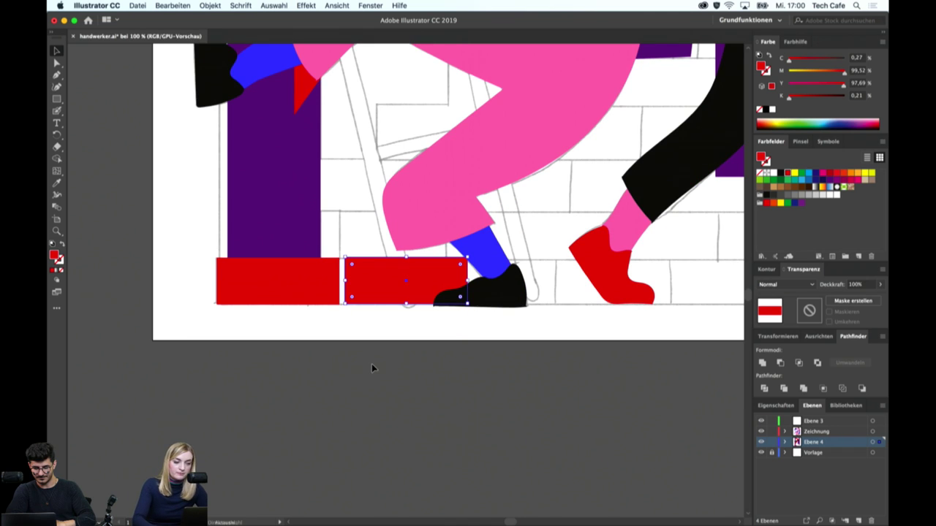
{"action": "left_click_drag", "start_coordinate": [377, 266], "coordinate": [378, 267]}
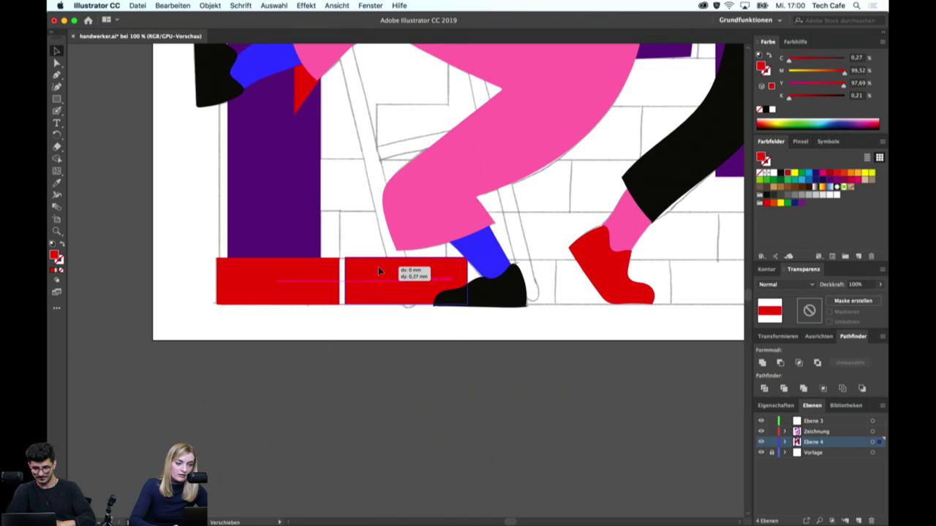
{"action": "left_click", "coordinate": [390, 341]}
{"action": "left_click", "coordinate": [365, 261]}
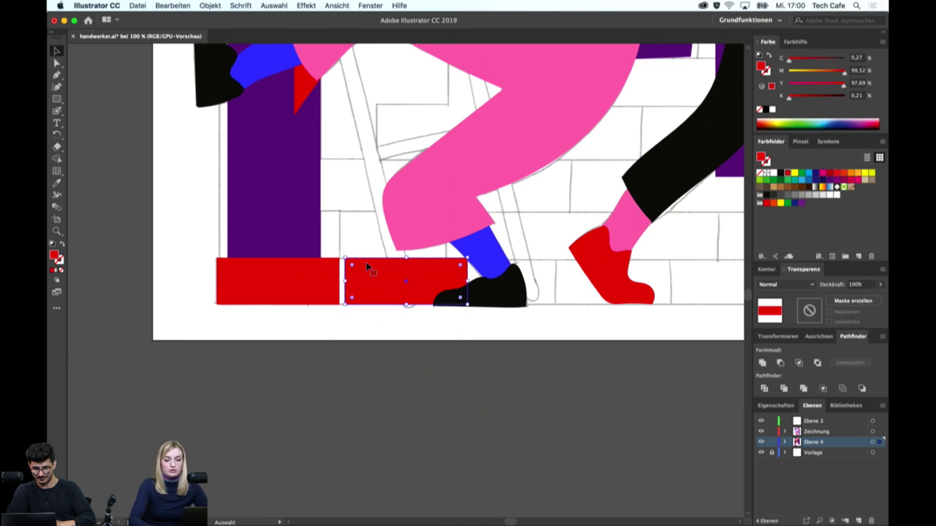
{"action": "key", "text": "Right"}
{"action": "key", "text": "Right"}
{"action": "left_click", "coordinate": [358, 342]}
Place a third red brick further right and select the row of bricks
{"action": "scroll", "coordinate": [280, 300], "scroll_direction": "right", "scroll_amount": 3}
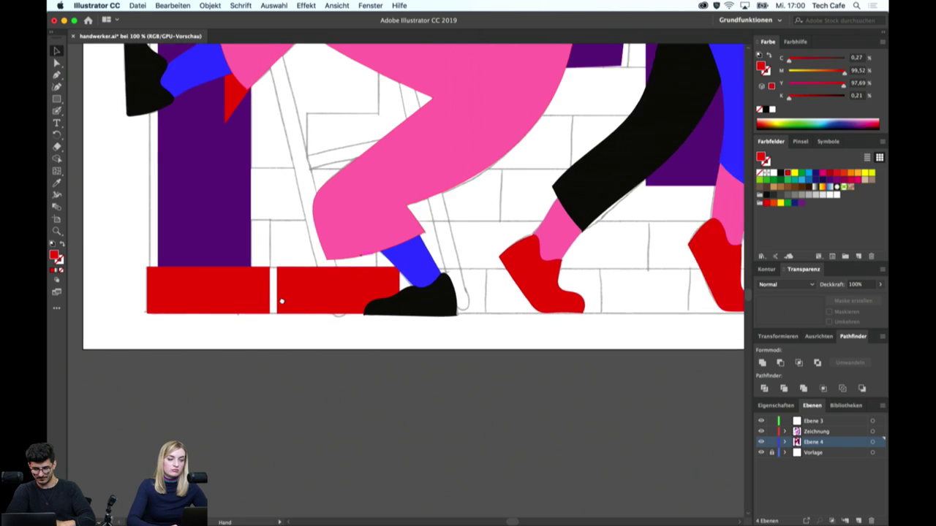
{"action": "scroll", "coordinate": [267, 307], "scroll_direction": "right", "scroll_amount": 3}
{"action": "left_click_drag", "start_coordinate": [267, 307], "coordinate": [399, 304]}
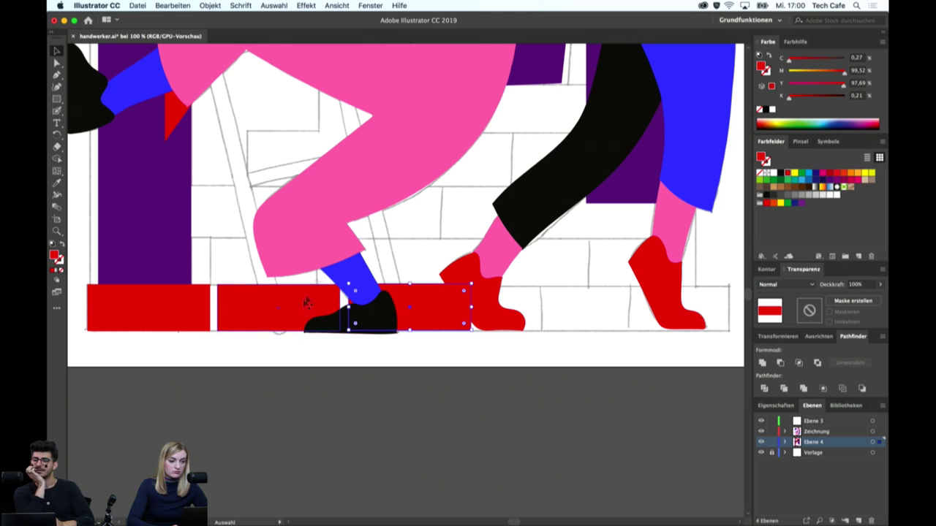
{"action": "left_click", "coordinate": [227, 297], "text": "shift"}
{"action": "left_click", "coordinate": [194, 293], "text": "shift"}
{"action": "scroll", "coordinate": [539, 305], "scroll_direction": "right", "scroll_amount": 5}
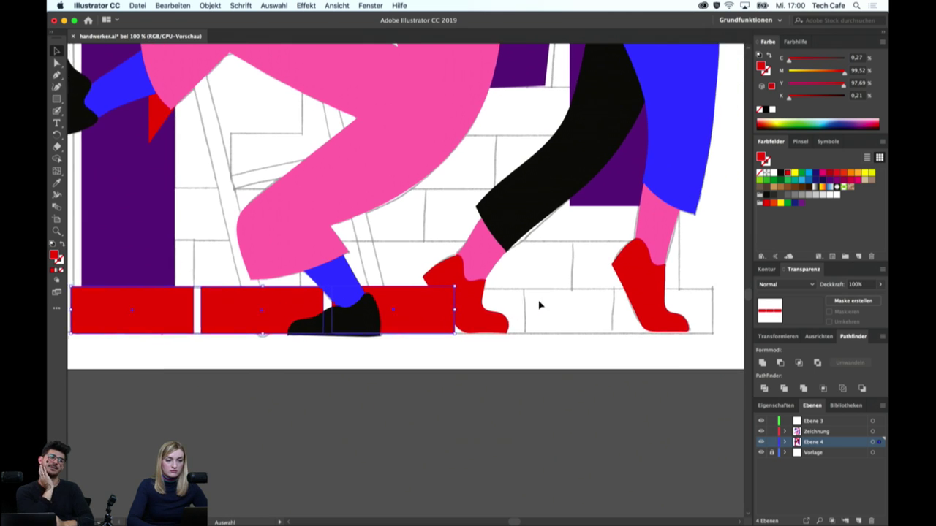
{"action": "left_click", "coordinate": [386, 313]}
{"action": "left_click", "coordinate": [254, 326], "text": "shift"}
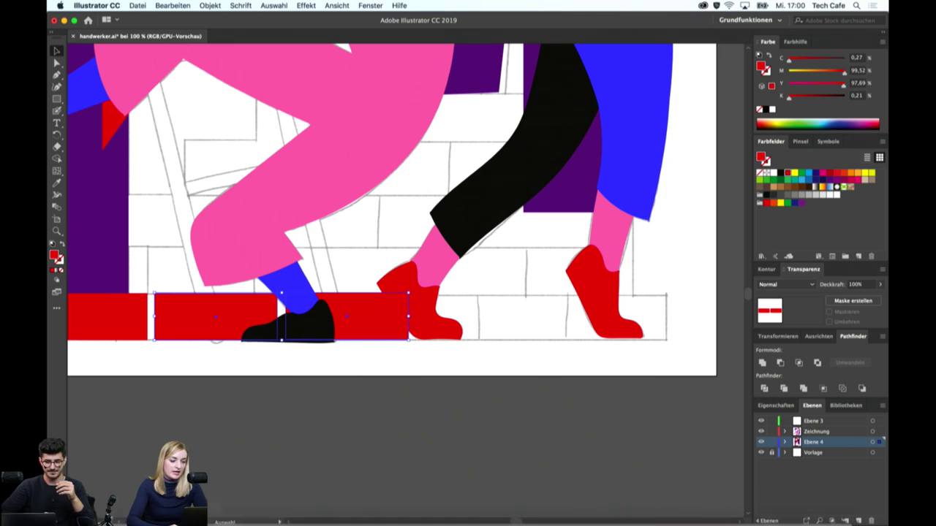
{"action": "mouse_move", "coordinate": [242, 521]}
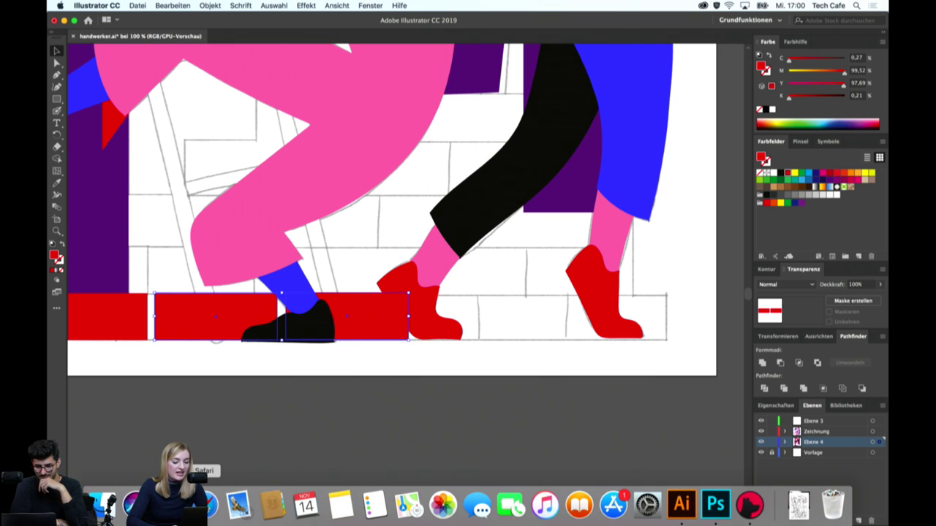
Switch to Safari and load the illustrator's portfolio website
{"action": "left_click", "coordinate": [208, 504]}
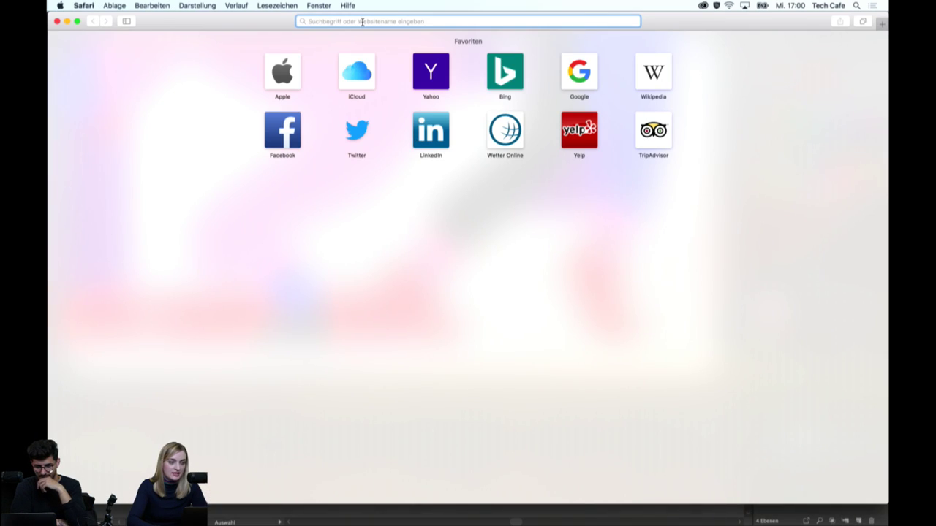
{"action": "type", "text": "lisat"}
{"action": "key", "text": "Return"}
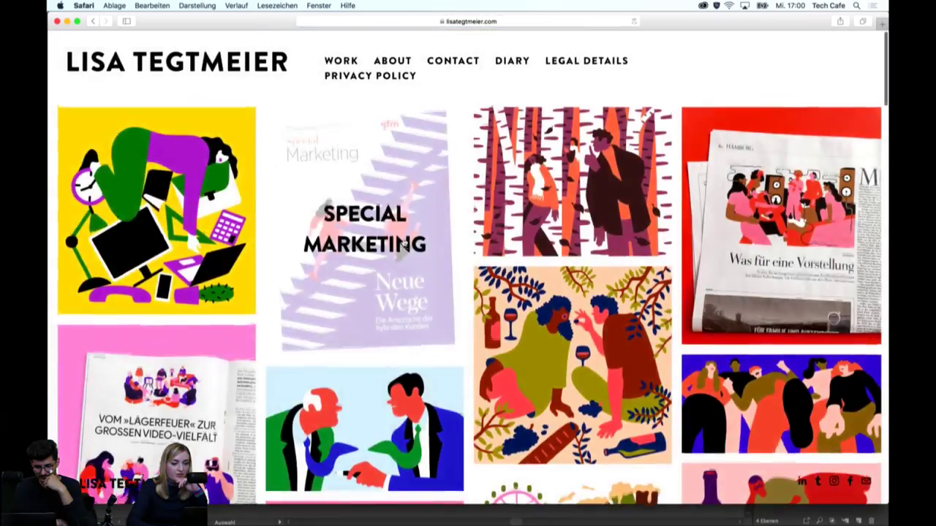
Scroll the project grid and view the Workflow Lounge banner enlarged
{"action": "scroll", "coordinate": [402, 243], "scroll_direction": "down", "scroll_amount": 5}
{"action": "scroll", "coordinate": [402, 243], "scroll_direction": "down", "scroll_amount": 3}
{"action": "scroll", "coordinate": [403, 243], "scroll_direction": "down", "scroll_amount": 3}
{"action": "scroll", "coordinate": [403, 243], "scroll_direction": "down", "scroll_amount": 3}
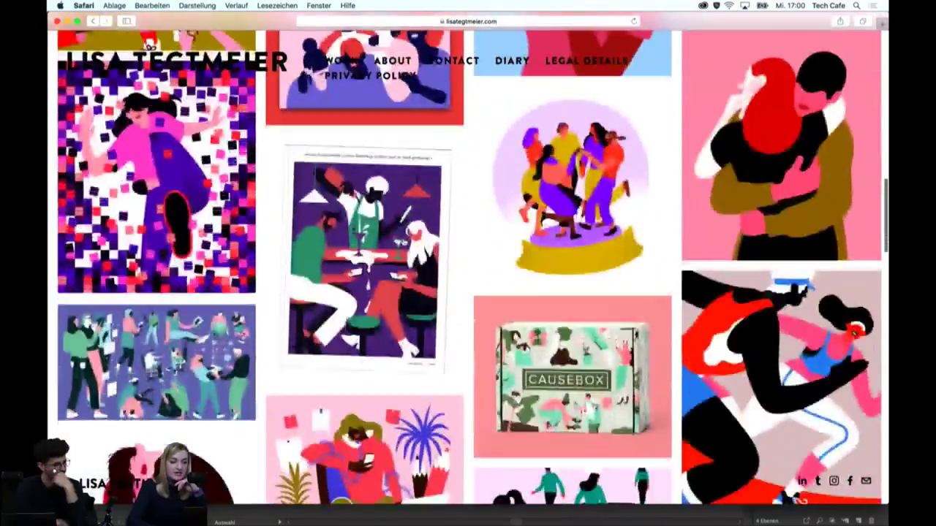
{"action": "scroll", "coordinate": [402, 242], "scroll_direction": "down", "scroll_amount": 2}
{"action": "left_click", "coordinate": [217, 249]}
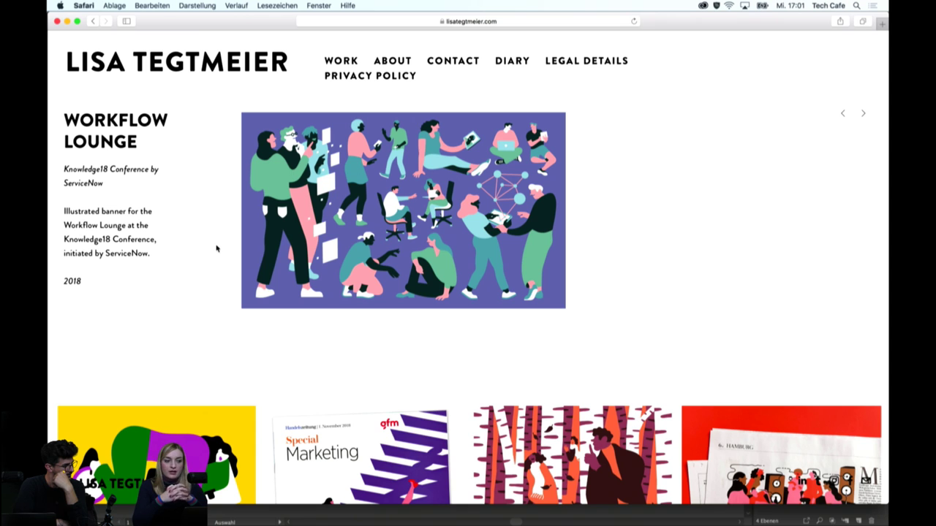
{"action": "left_click", "coordinate": [356, 210]}
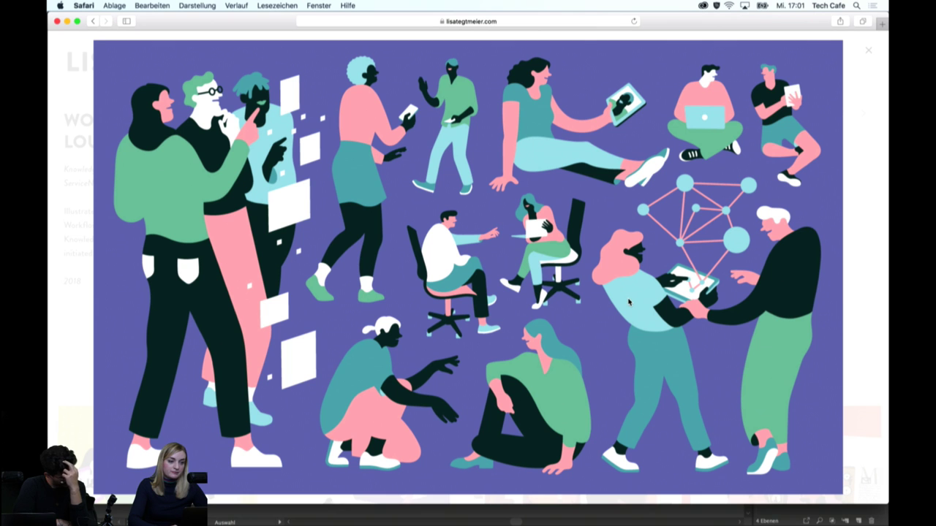
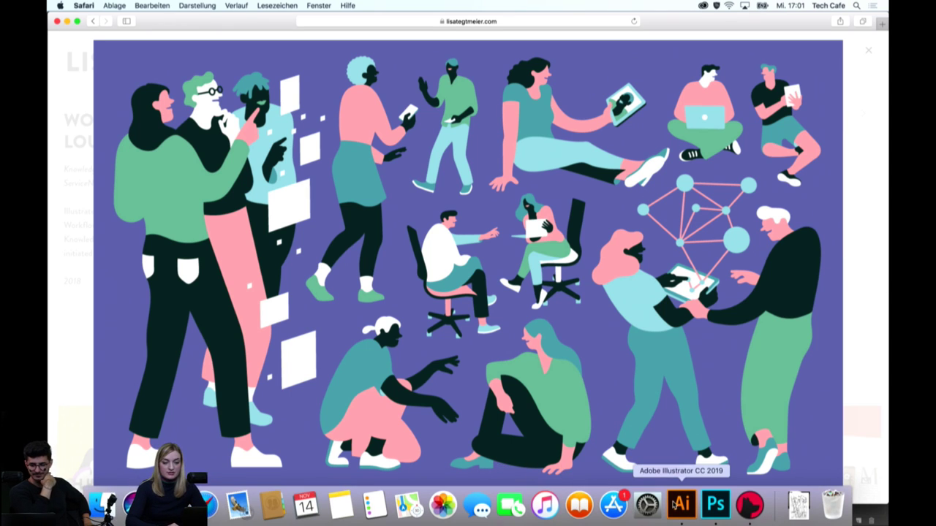
Switch from the Safari reference to the handwerker.ai poster in Illustrator
{"action": "left_click", "coordinate": [673, 511]}
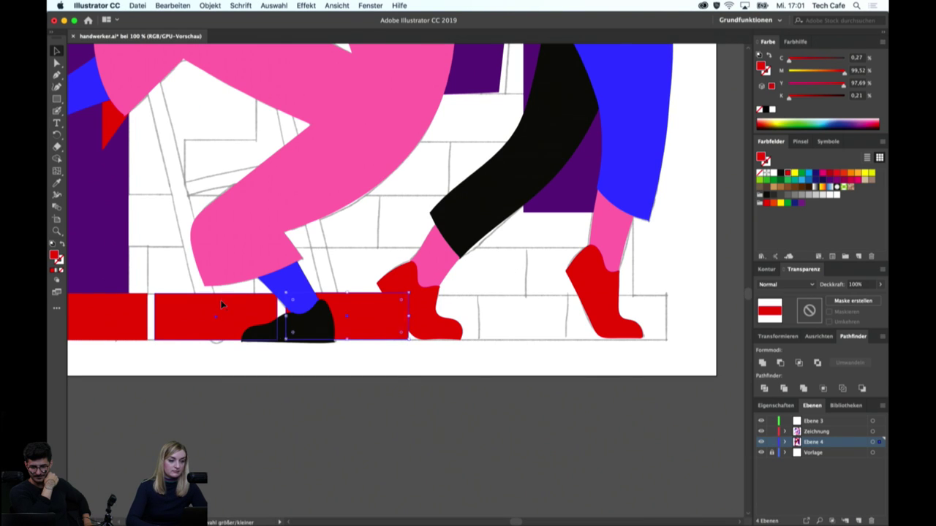
Copy a red brick to extend the bottom row and make both red shoes the trousers' blue
{"action": "left_click_drag", "start_coordinate": [221, 306], "coordinate": [483, 317]}
{"action": "left_click", "coordinate": [510, 361]}
{"action": "left_click", "coordinate": [407, 283]}
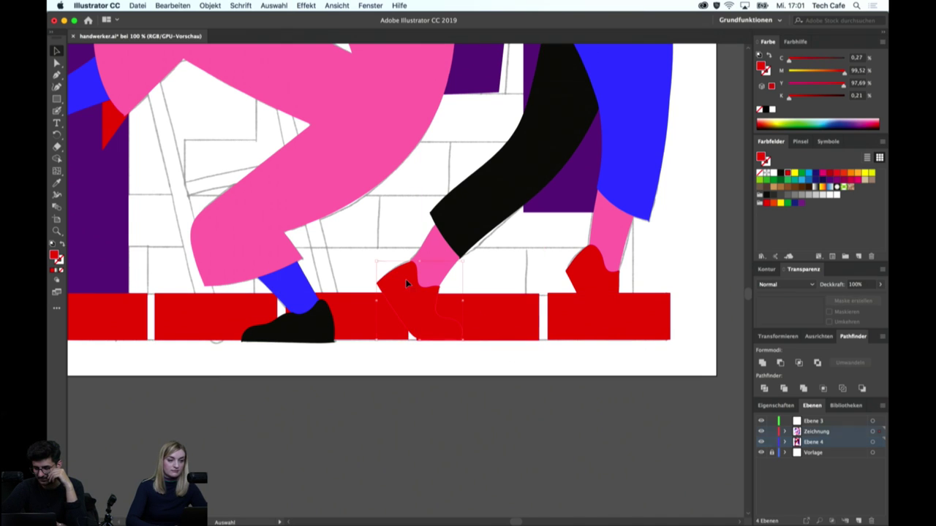
{"action": "left_click", "coordinate": [611, 281], "text": "shift"}
{"action": "key", "text": "i"}
{"action": "left_click", "coordinate": [626, 190]}
{"action": "key", "text": "v"}
{"action": "left_click", "coordinate": [619, 247]}
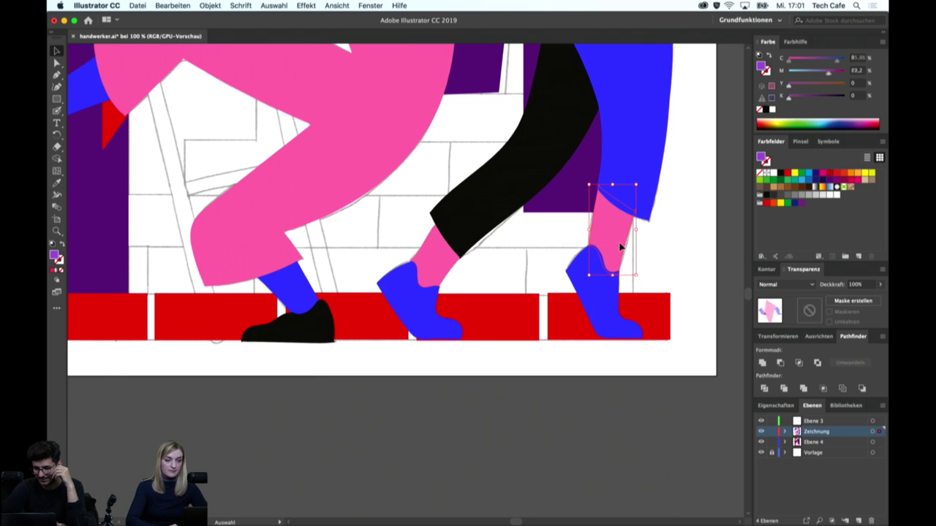
{"action": "left_click", "coordinate": [673, 248]}
Alt-drag copy the bottom brick row upward twice, forming staggered second and third rows
{"action": "key", "text": "super+minus"}
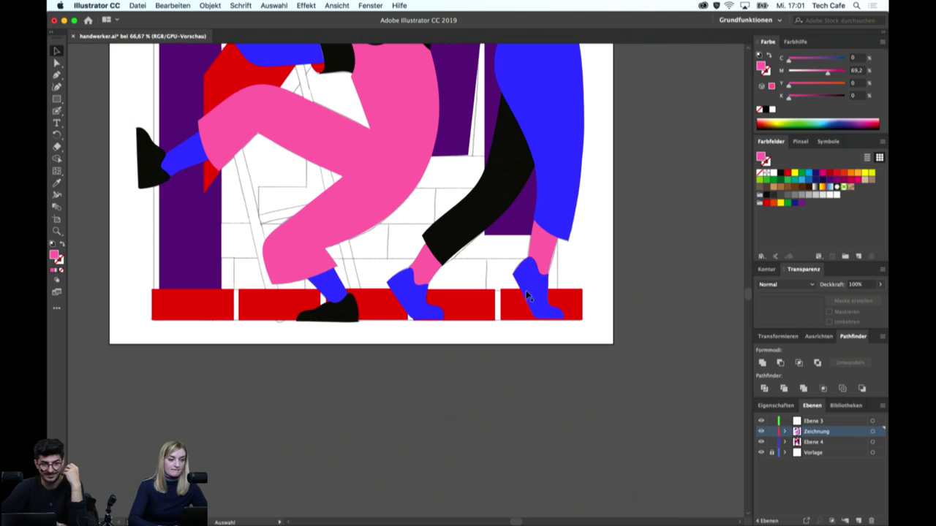
{"action": "scroll", "coordinate": [523, 314], "scroll_direction": "up", "scroll_amount": 3}
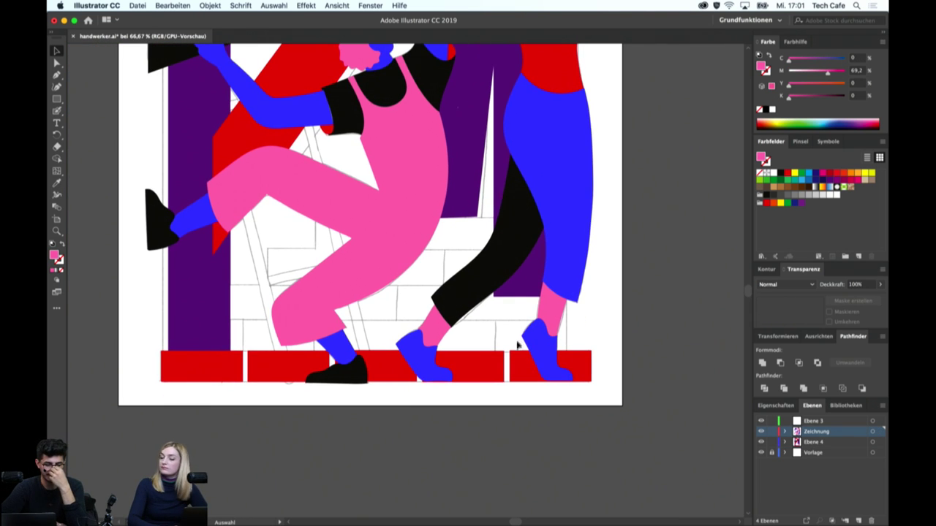
{"action": "left_click", "coordinate": [521, 362]}
{"action": "left_click", "coordinate": [493, 362], "text": "shift"}
{"action": "left_click", "coordinate": [375, 367], "text": "shift"}
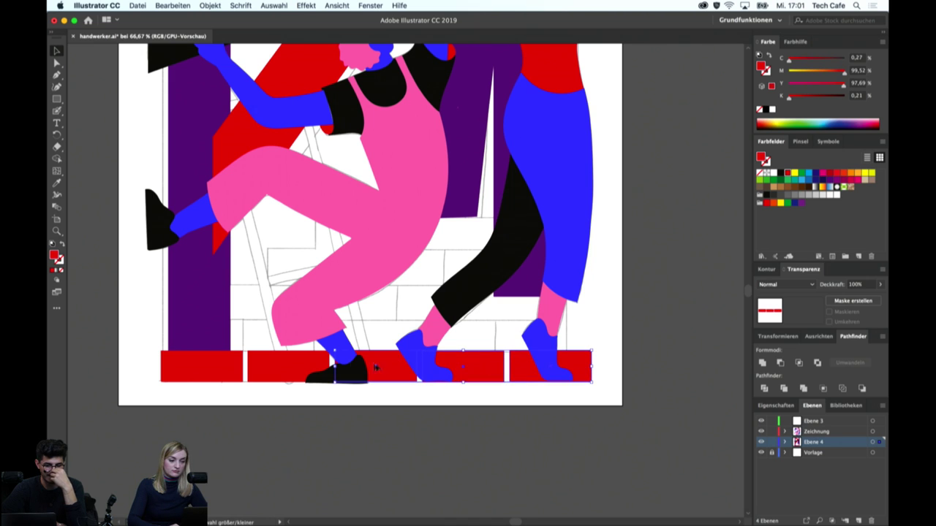
{"action": "left_click", "coordinate": [307, 363], "text": "shift"}
{"action": "left_click_drag", "start_coordinate": [525, 363], "coordinate": [488, 329]}
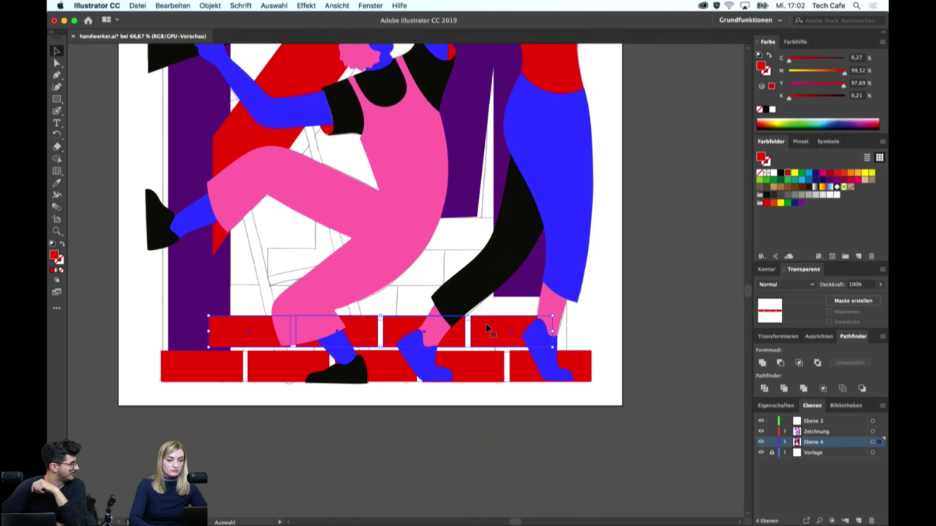
{"action": "left_click", "coordinate": [613, 330]}
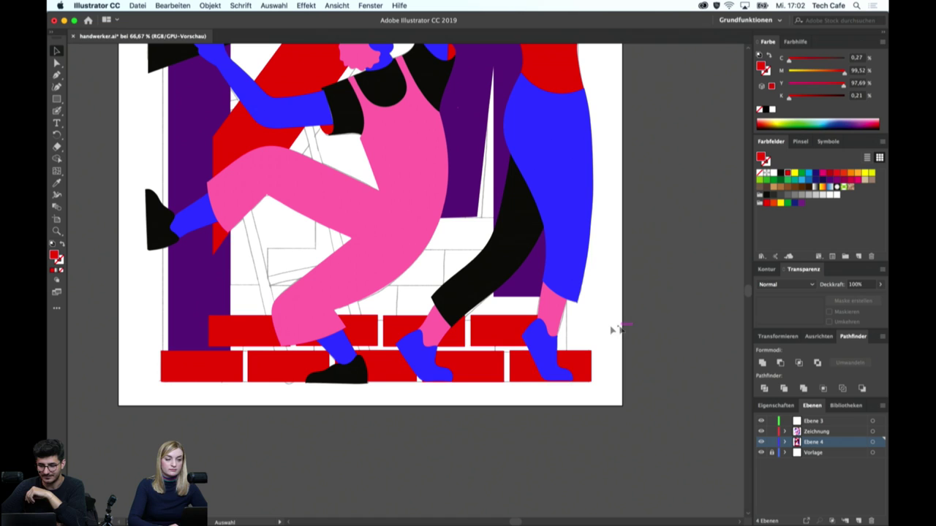
{"action": "left_click", "coordinate": [525, 333]}
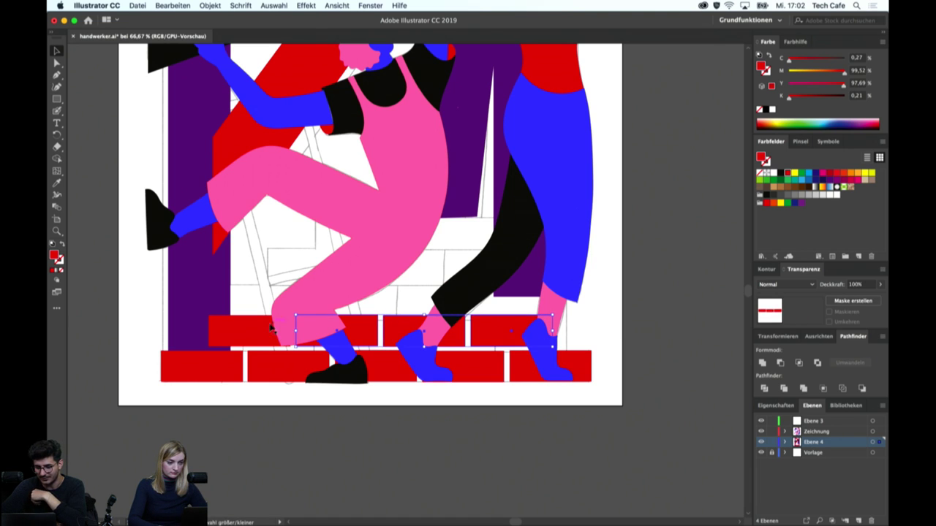
{"action": "mouse_move", "coordinate": [422, 323]}
{"action": "left_mouse_down"}
{"action": "mouse_move", "coordinate": [417, 310]}
{"action": "mouse_move", "coordinate": [436, 293]}
{"action": "left_mouse_up"}
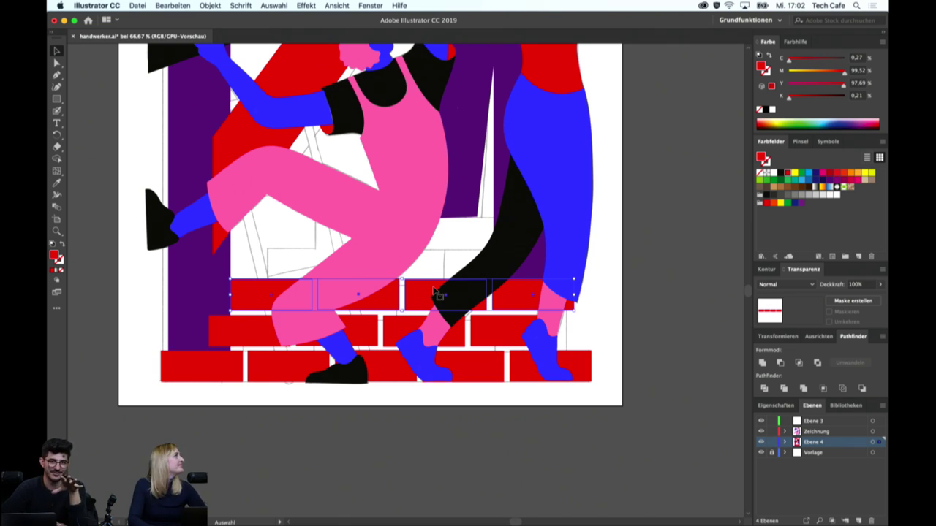
Nudge the newly copied brick row right to stagger it over the row below
{"action": "key", "text": "Right"}
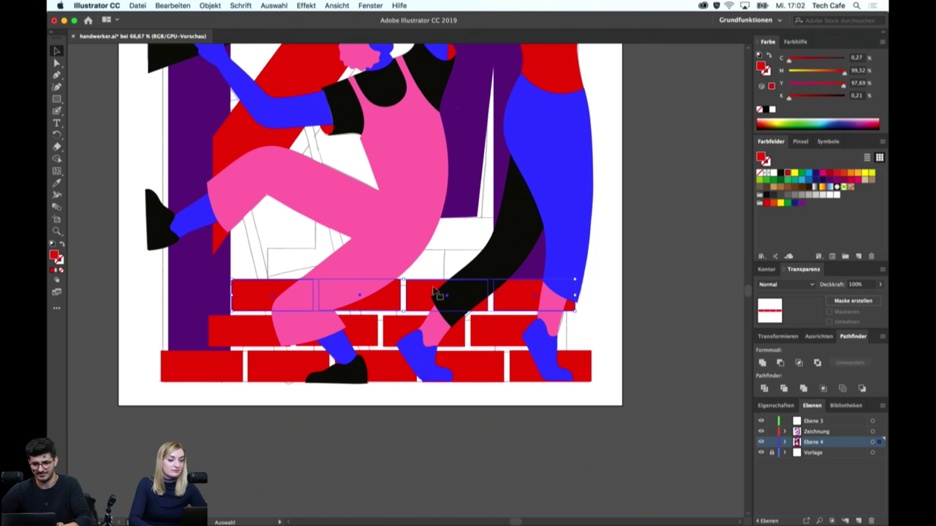
{"action": "key", "text": "Right"}
{"action": "key", "text": "Right"}
{"action": "key", "text": "Right"}
{"action": "key", "text": "Right"}
{"action": "key", "text": "Right"}
{"action": "key", "text": "Right"}
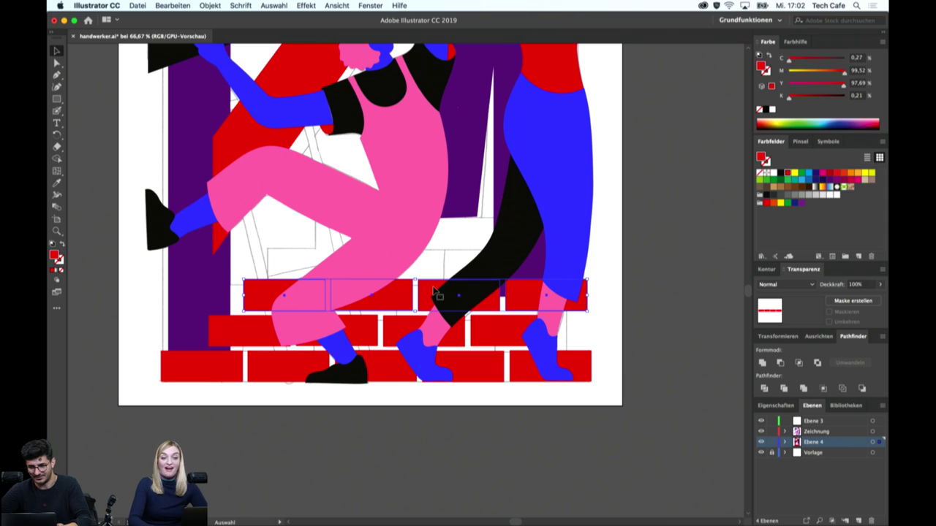
{"action": "key", "text": "Right"}
{"action": "key", "text": "Right"}
{"action": "key", "text": "Right"}
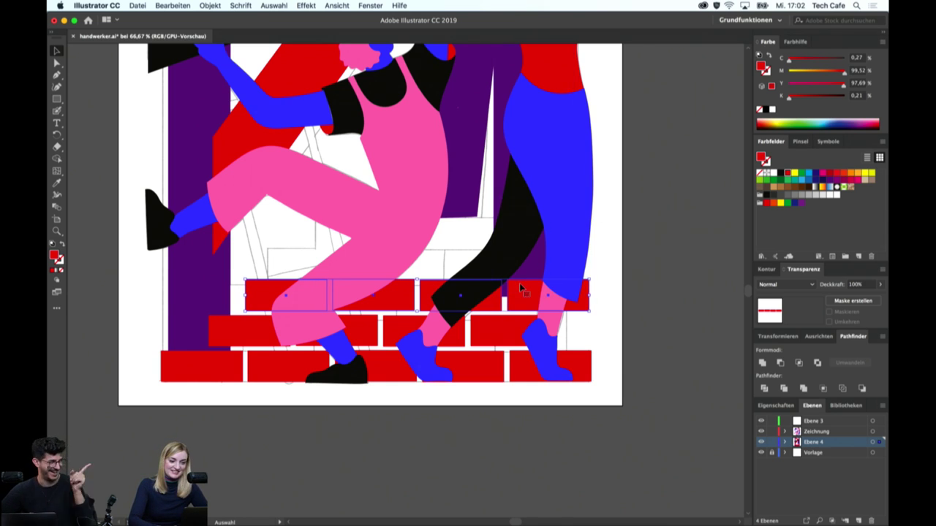
{"action": "left_click", "coordinate": [595, 309]}
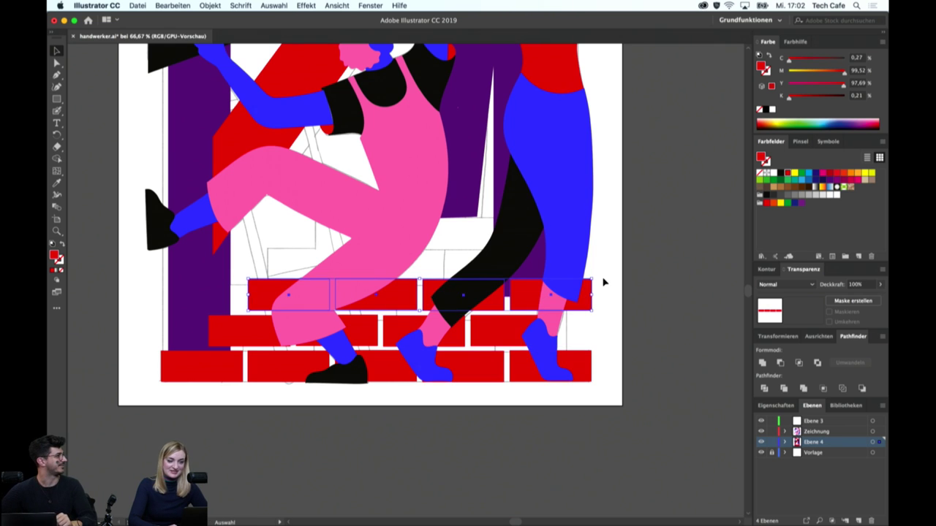
Copy three bricks of the top row upward to start a shorter new row
{"action": "left_click", "coordinate": [264, 294]}
{"action": "left_click", "coordinate": [391, 298], "text": "shift"}
{"action": "left_click", "coordinate": [461, 295], "text": "shift"}
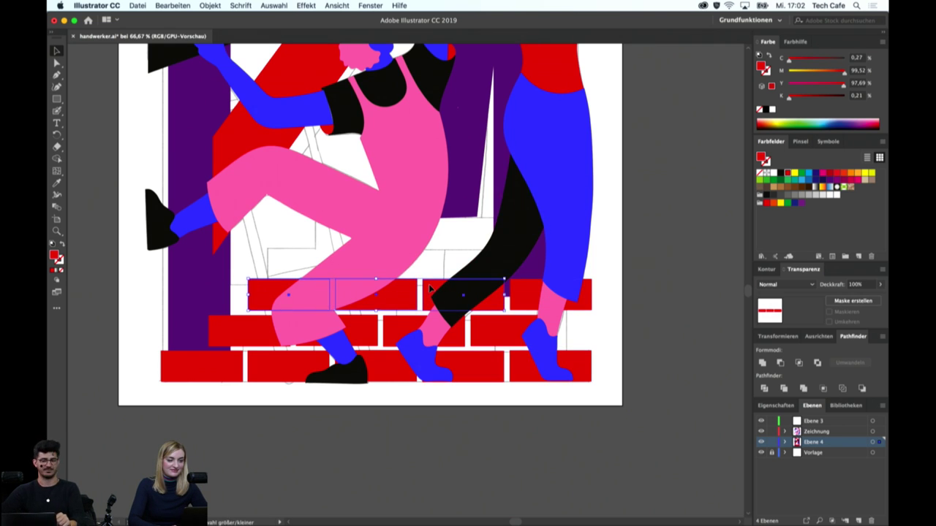
{"action": "left_click", "coordinate": [524, 292], "text": "shift"}
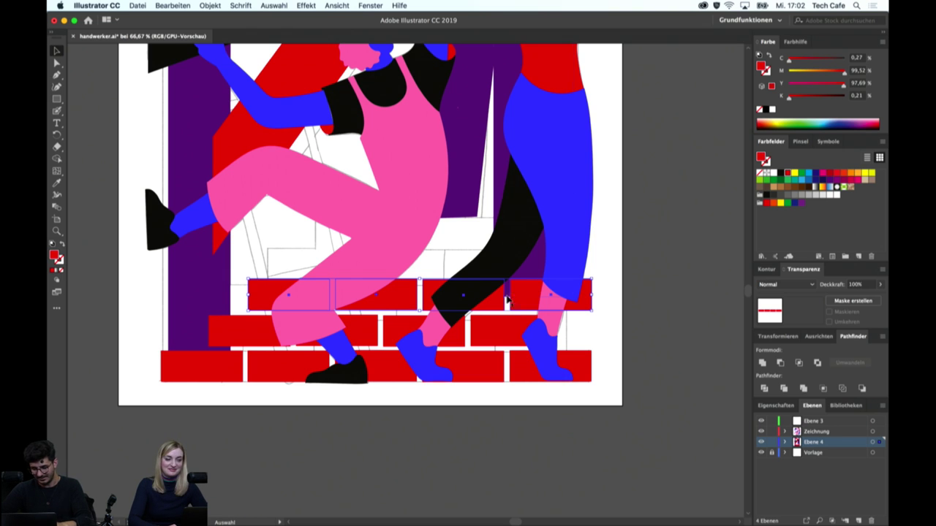
{"action": "left_click", "coordinate": [570, 299], "text": "shift"}
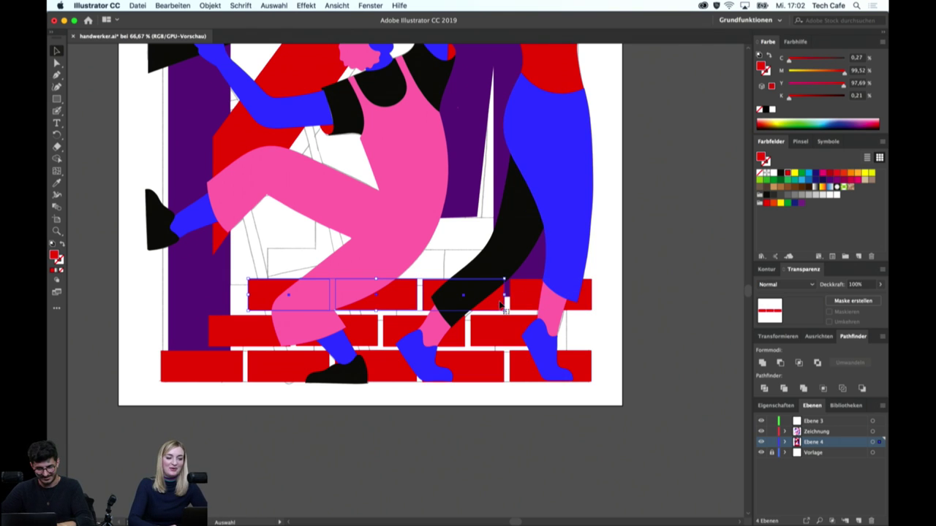
{"action": "left_click_drag", "start_coordinate": [494, 309], "coordinate": [524, 272]}
{"action": "left_click", "coordinate": [618, 279]}
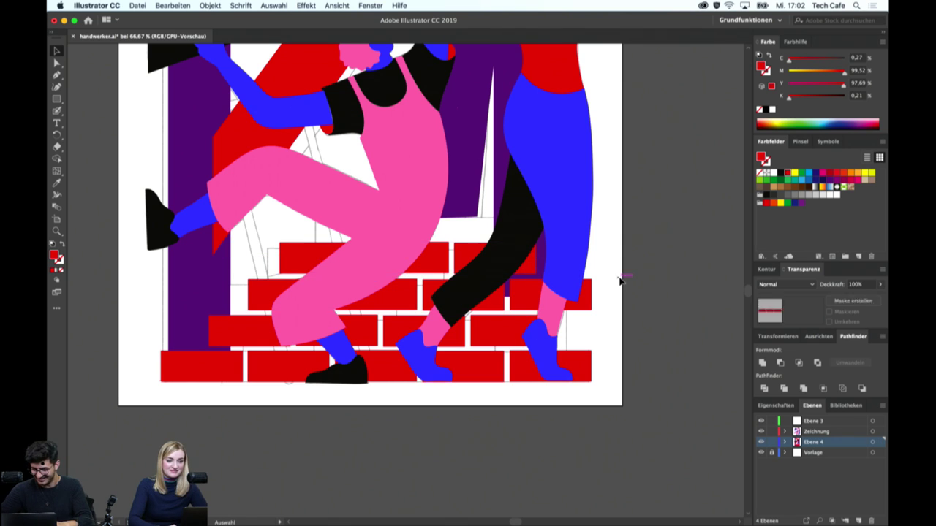
Shift the new three-brick top row right so the wall steps like a pyramid
{"action": "left_click", "coordinate": [516, 265]}
{"action": "left_click", "coordinate": [376, 259], "text": "shift"}
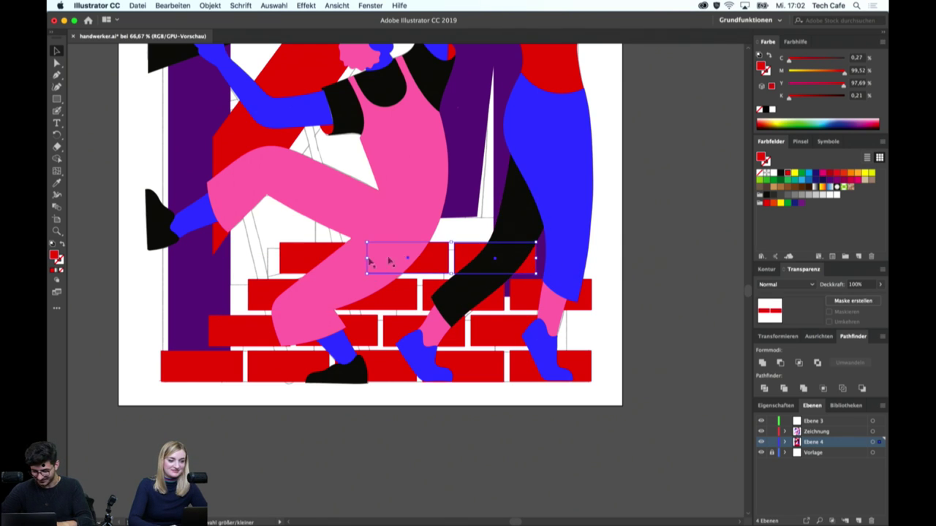
{"action": "left_click", "coordinate": [311, 257], "text": "shift"}
{"action": "key", "text": "shift+Right"}
{"action": "key", "text": "shift+Right"}
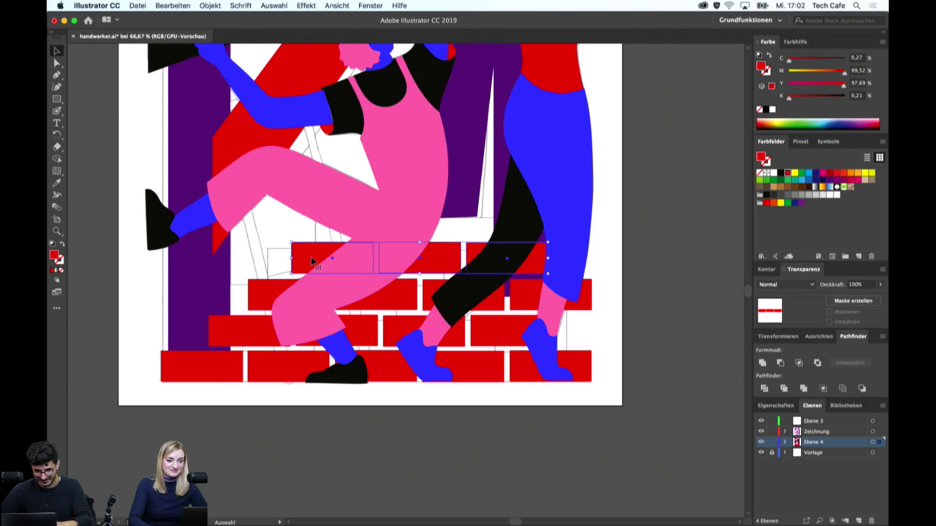
{"action": "left_click", "coordinate": [627, 285]}
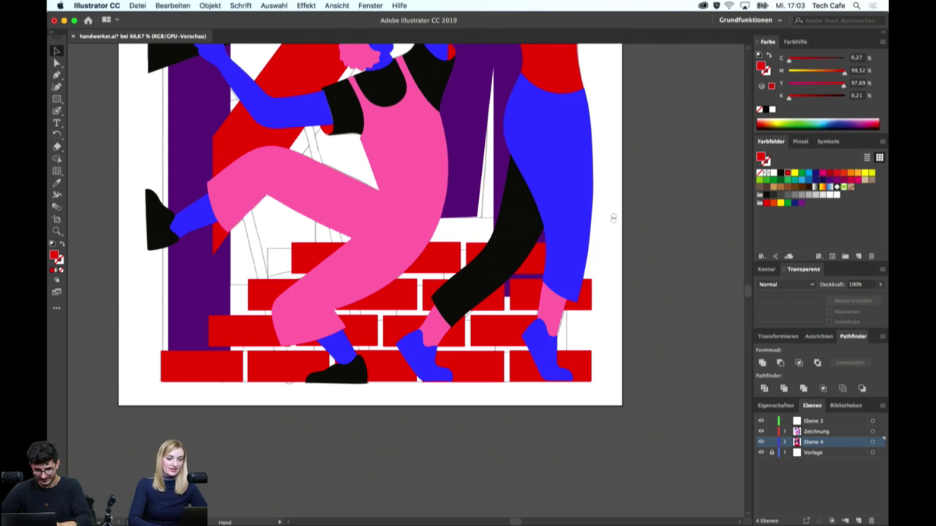
{"action": "scroll", "coordinate": [627, 286], "scroll_direction": "up", "scroll_amount": 5}
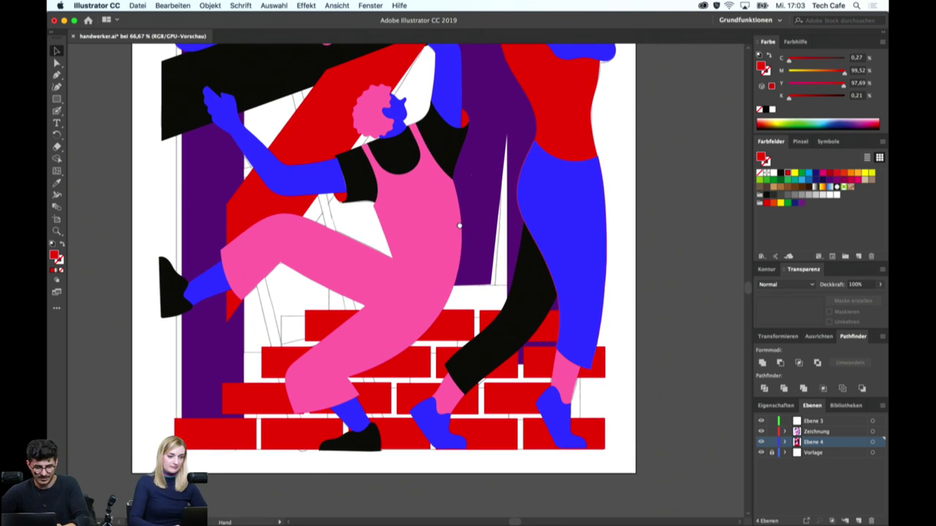
In isolation mode, drag the purple panel's bottom anchor down to meet the brick wall
{"action": "scroll", "coordinate": [462, 277], "scroll_direction": "up", "scroll_amount": 3}
{"action": "key", "text": "super+minus"}
{"action": "left_click", "coordinate": [455, 310]}
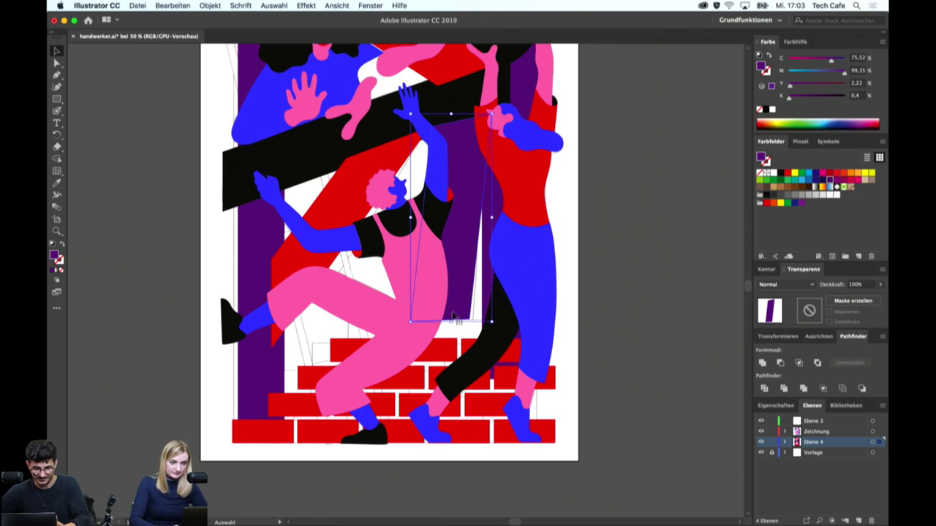
{"action": "double_click", "coordinate": [454, 311]}
{"action": "left_click", "coordinate": [648, 309]}
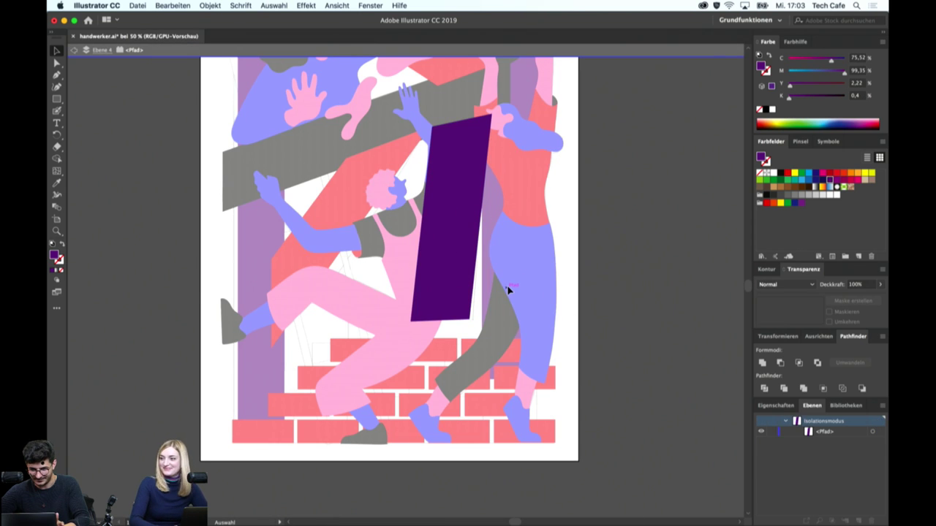
{"action": "key", "text": "a"}
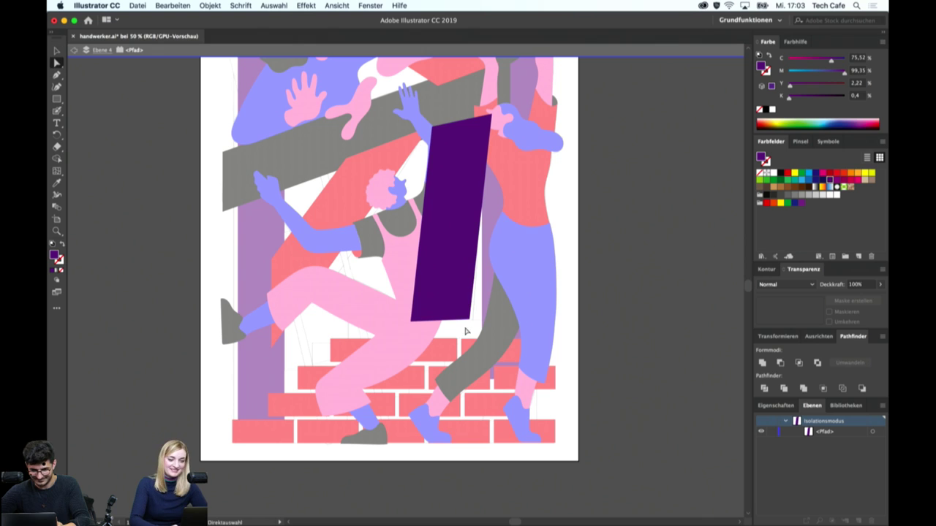
{"action": "mouse_move", "coordinate": [470, 322]}
{"action": "left_mouse_down"}
{"action": "mouse_move", "coordinate": [466, 337]}
{"action": "mouse_move", "coordinate": [408, 343]}
{"action": "left_mouse_up"}
{"action": "left_click", "coordinate": [479, 328]}
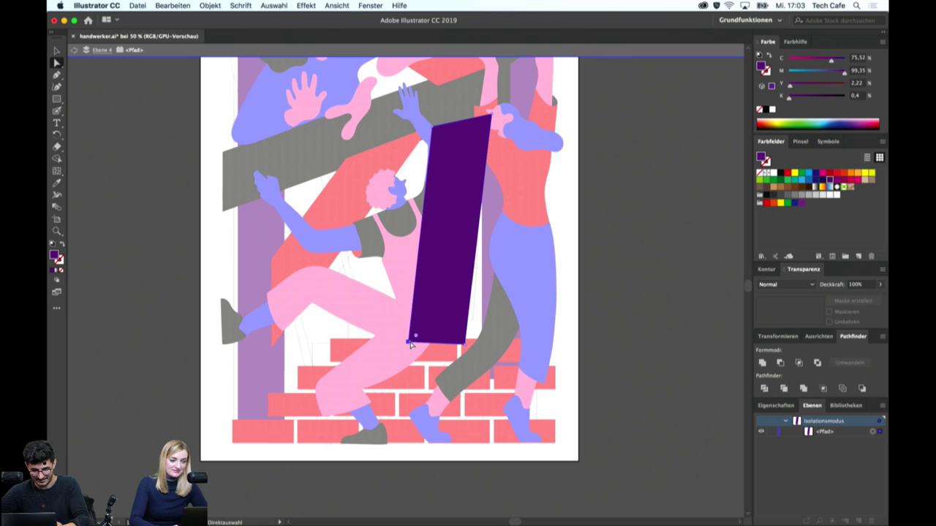
{"action": "key", "text": "v"}
{"action": "left_click", "coordinate": [597, 281]}
{"action": "double_click", "coordinate": [596, 282]}
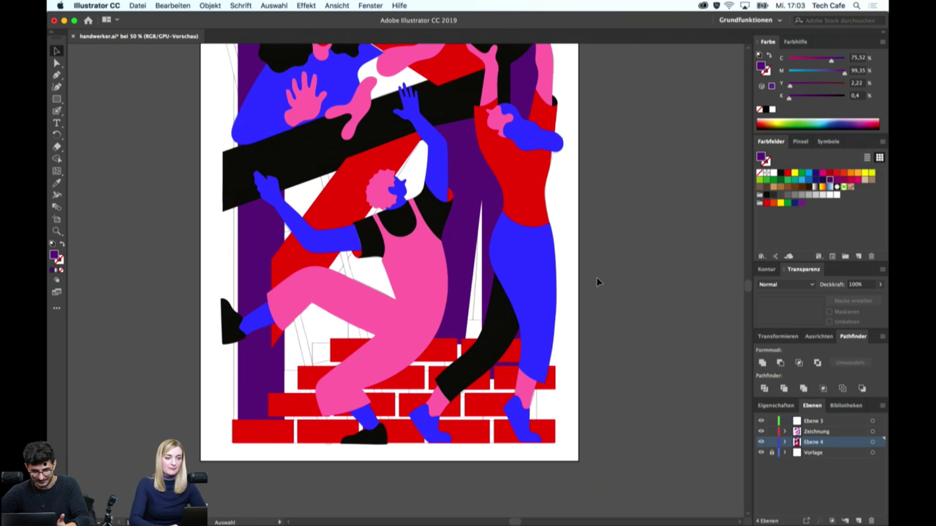
{"action": "left_click_drag", "start_coordinate": [586, 233], "coordinate": [607, 275]}
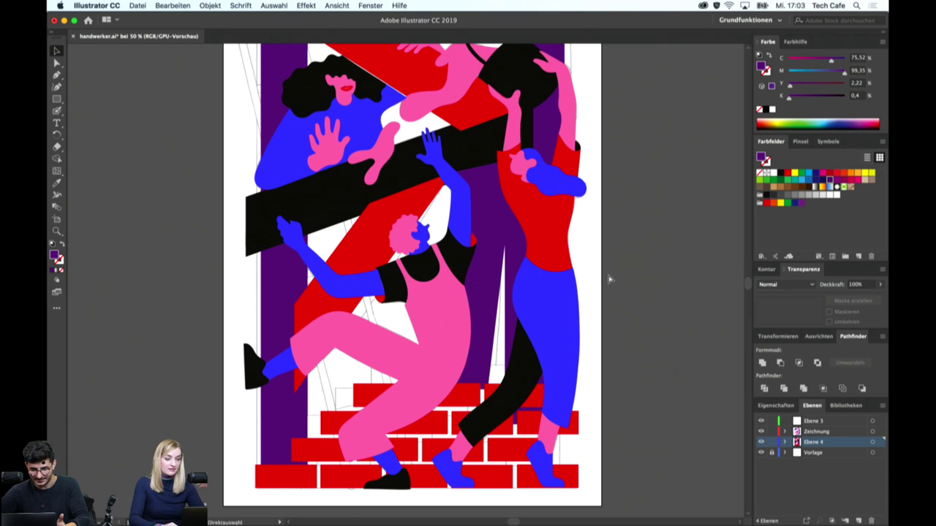
{"action": "key", "text": "v"}
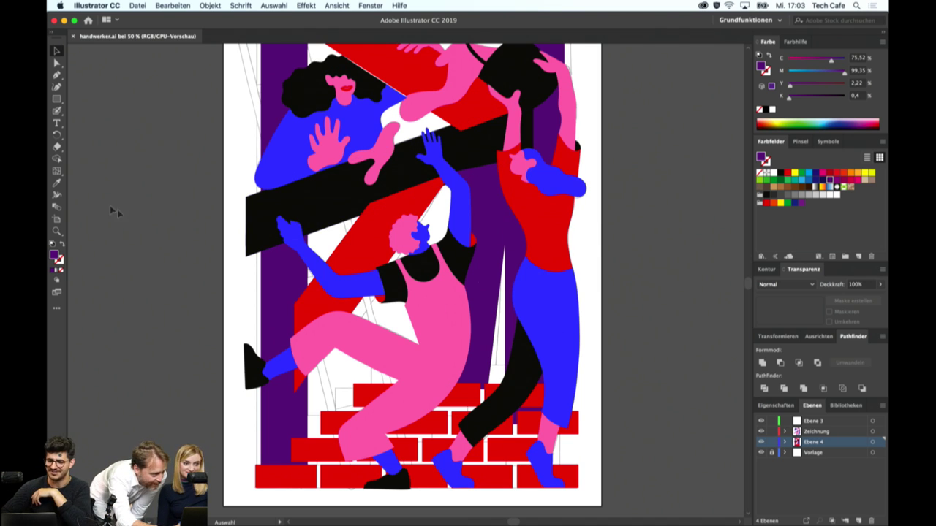
Add the text 'Lisa', scale it up large and place it bottom-left over the bricks
{"action": "key", "text": "t"}
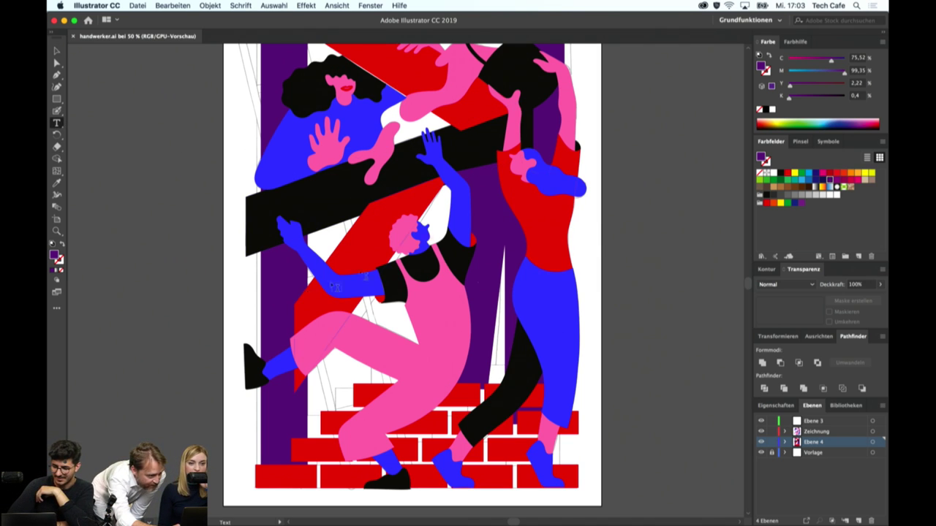
{"action": "left_click", "coordinate": [243, 303]}
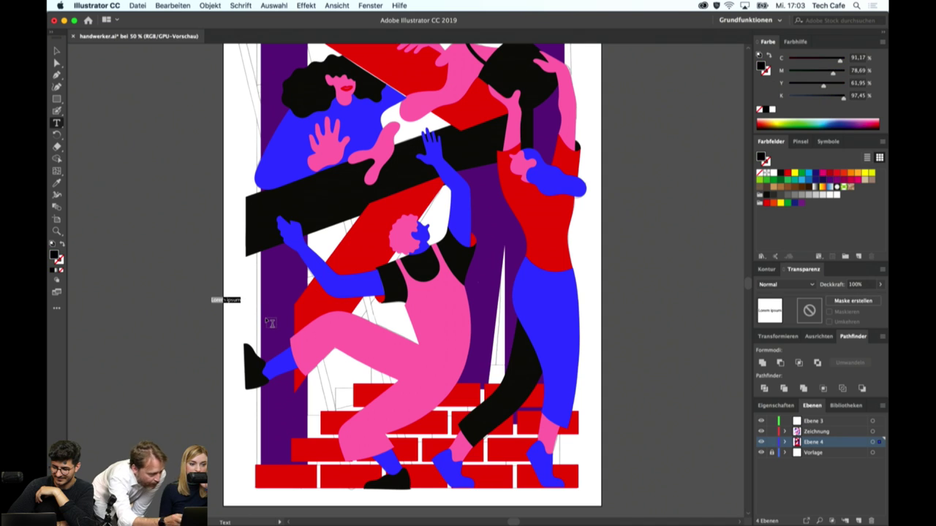
{"action": "type", "text": "L"}
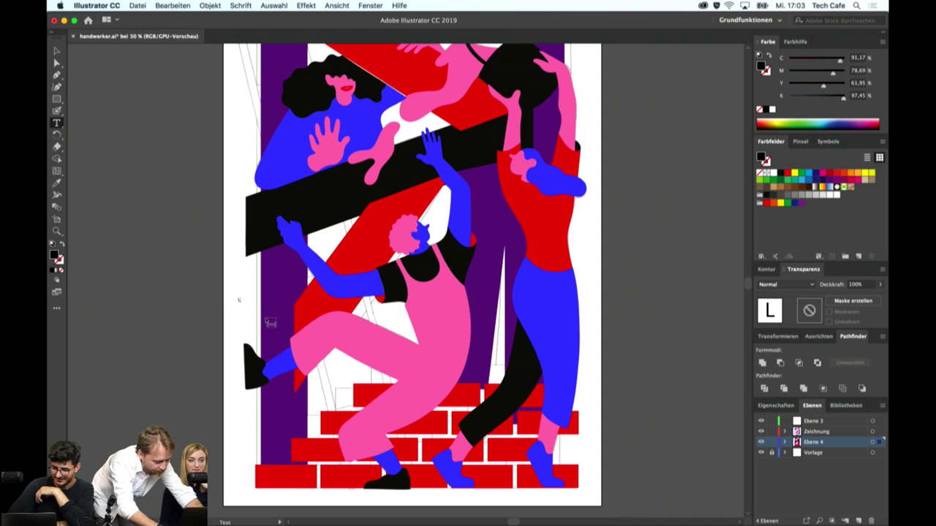
{"action": "type", "text": "isa"}
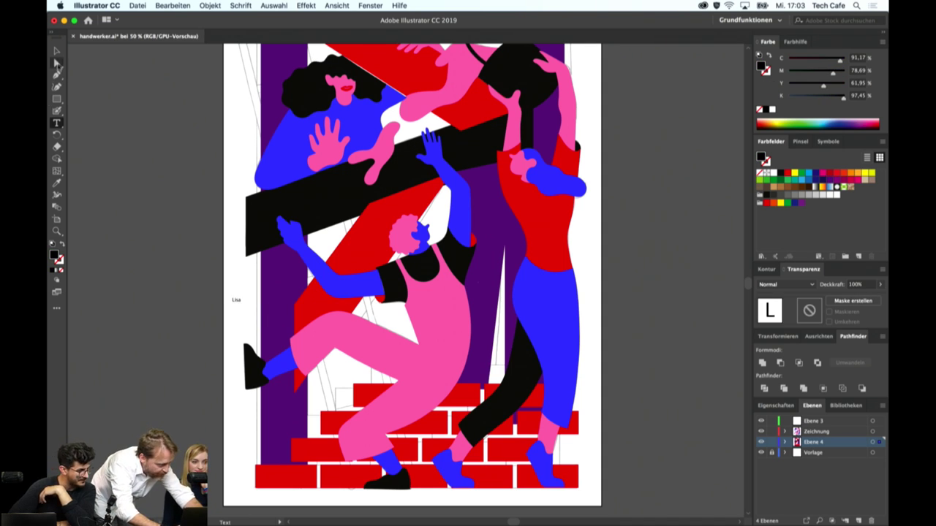
{"action": "left_click", "coordinate": [57, 52]}
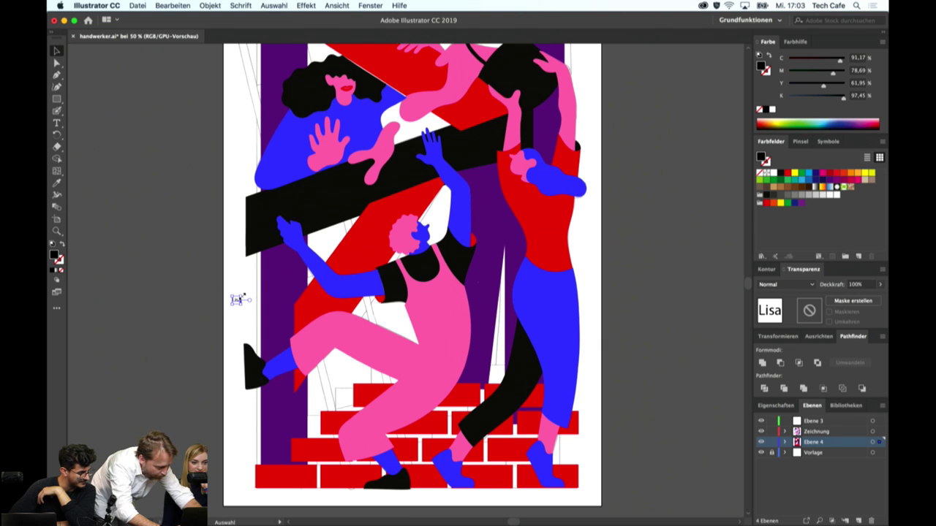
{"action": "left_click_drag", "start_coordinate": [242, 296], "coordinate": [464, 189]}
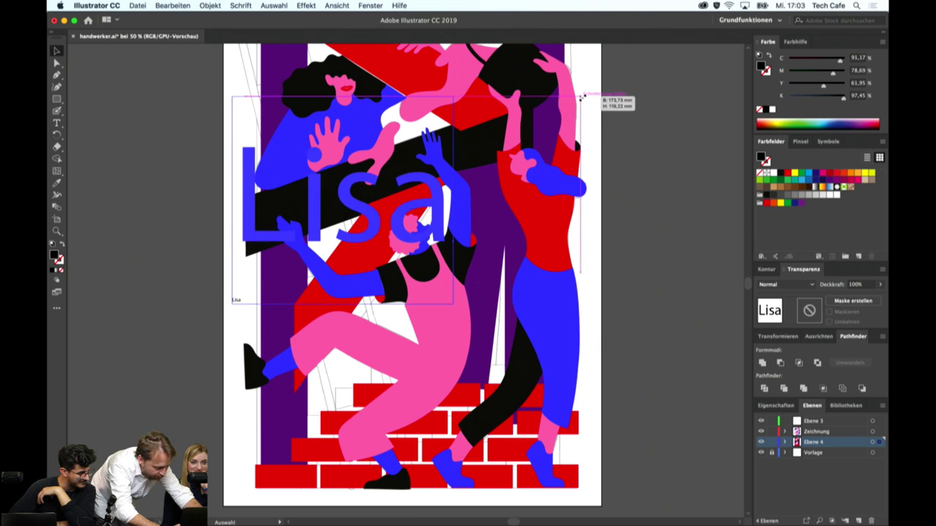
{"action": "left_click_drag", "start_coordinate": [438, 207], "coordinate": [431, 461]}
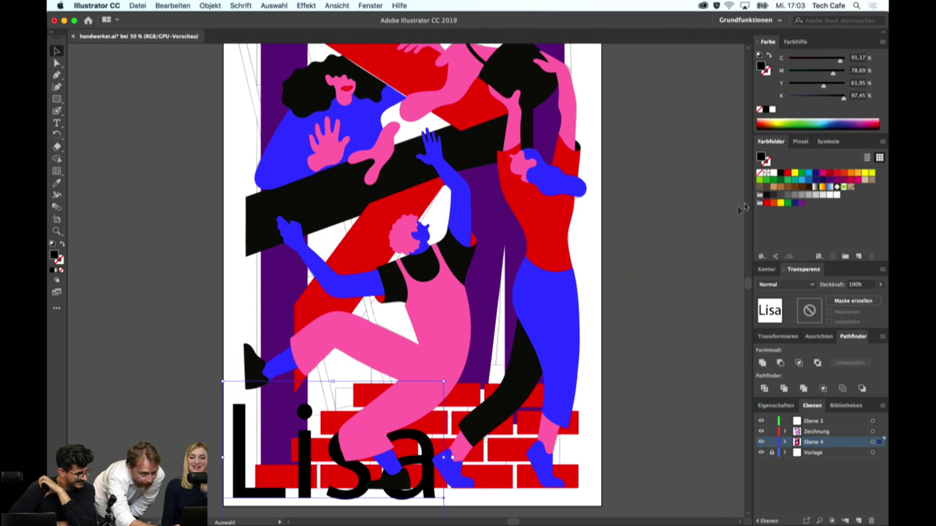
{"action": "left_click", "coordinate": [370, 6]}
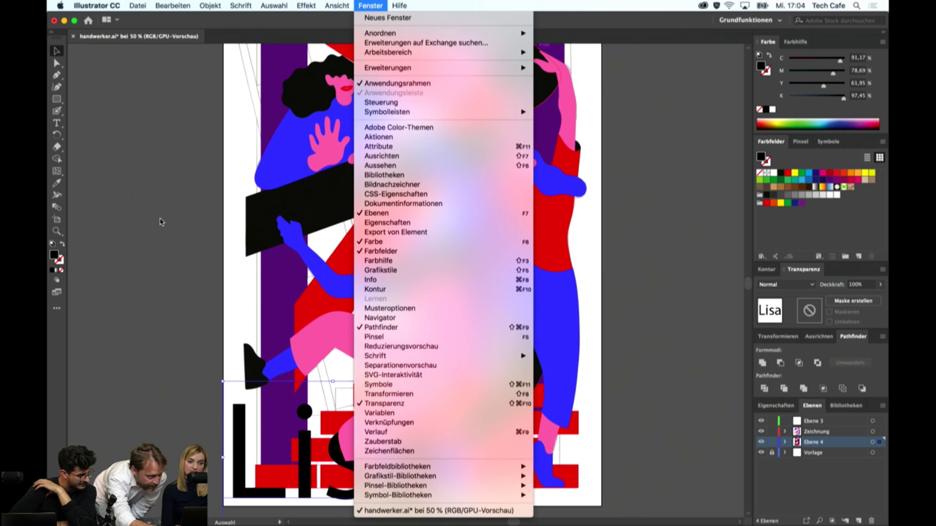
{"action": "left_click", "coordinate": [200, 142]}
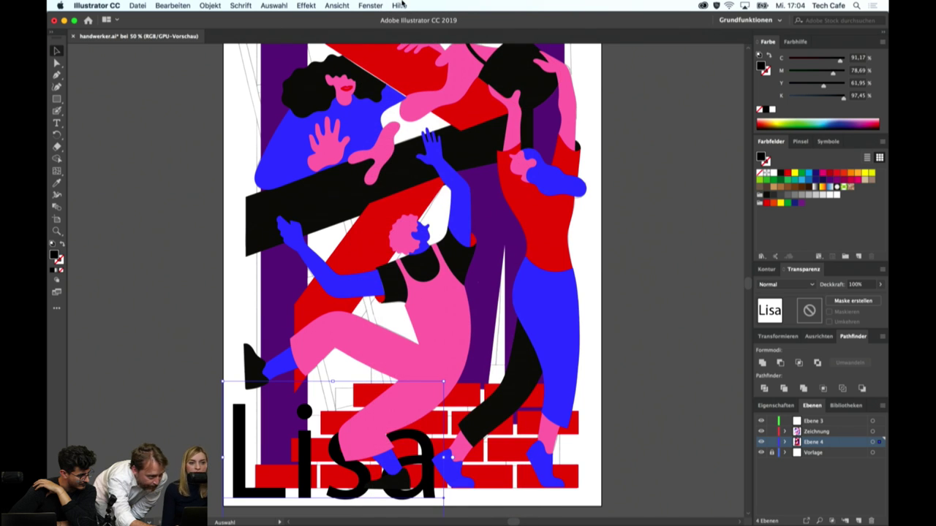
{"action": "left_click", "coordinate": [399, 5]}
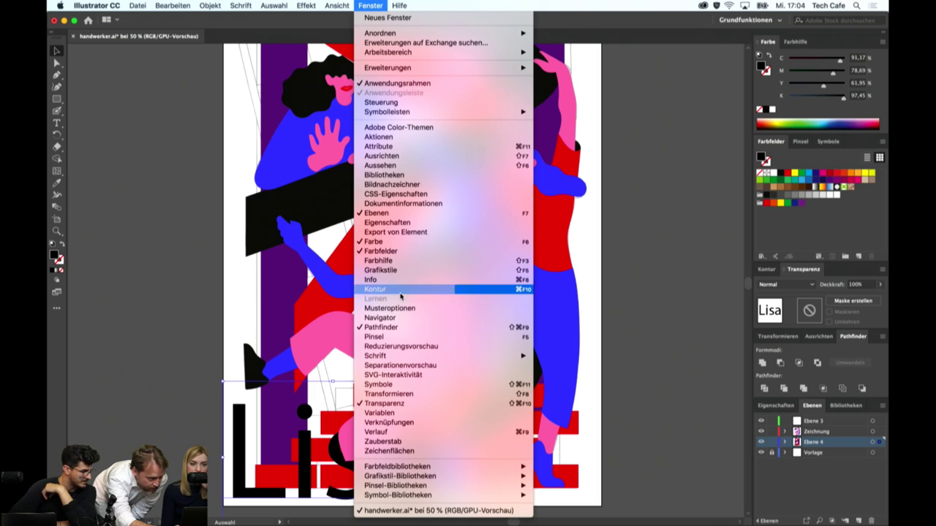
{"action": "mouse_move", "coordinate": [375, 355]}
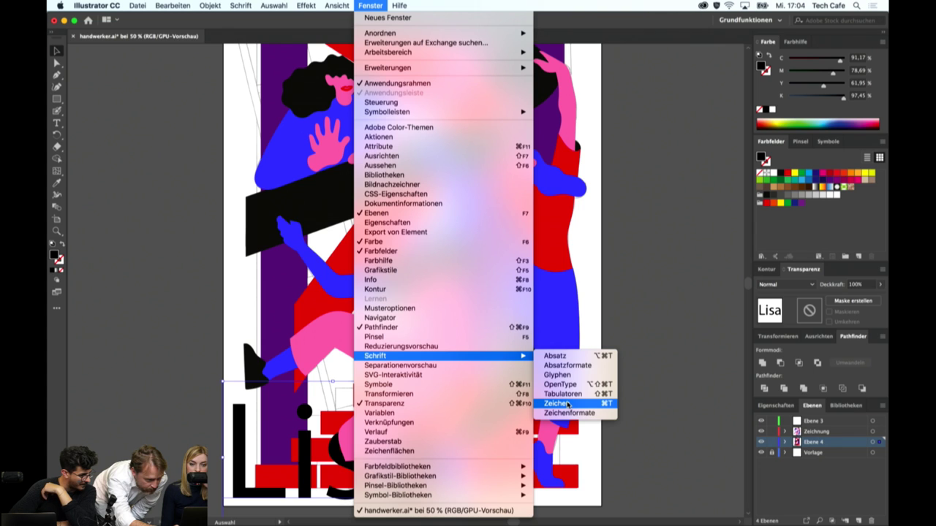
{"action": "left_click", "coordinate": [572, 413]}
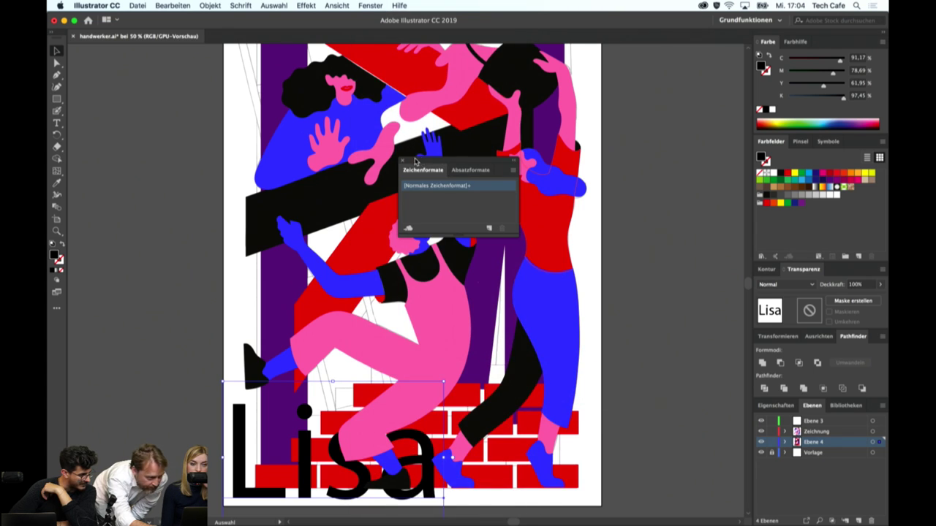
{"action": "left_click", "coordinate": [401, 161]}
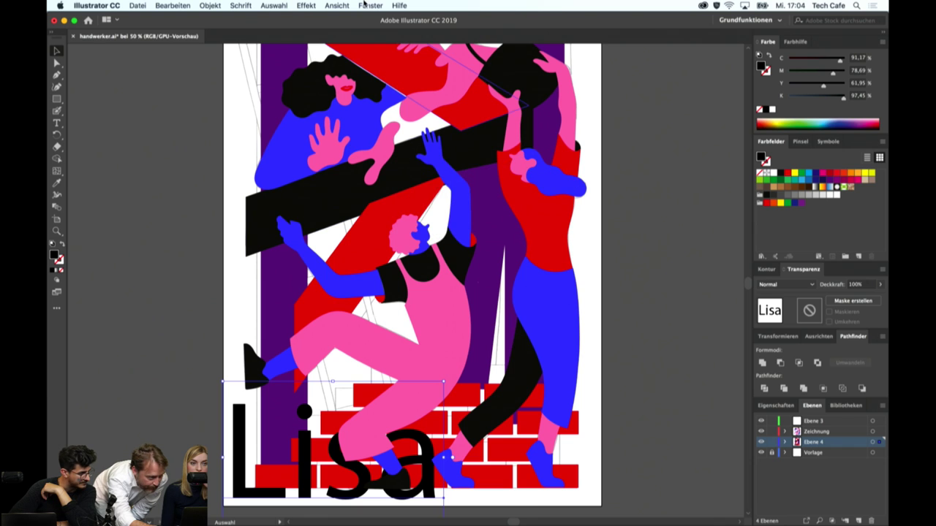
{"action": "left_click", "coordinate": [363, 5]}
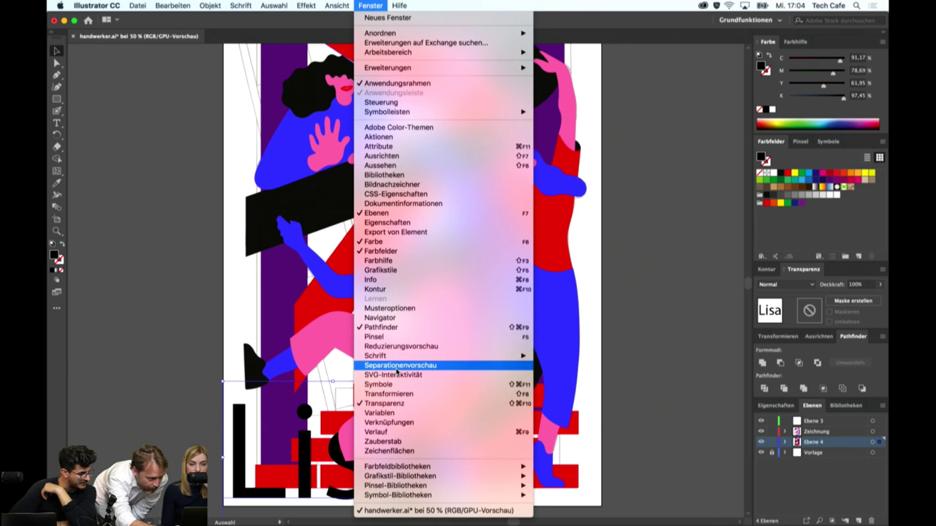
{"action": "left_click", "coordinate": [555, 356]}
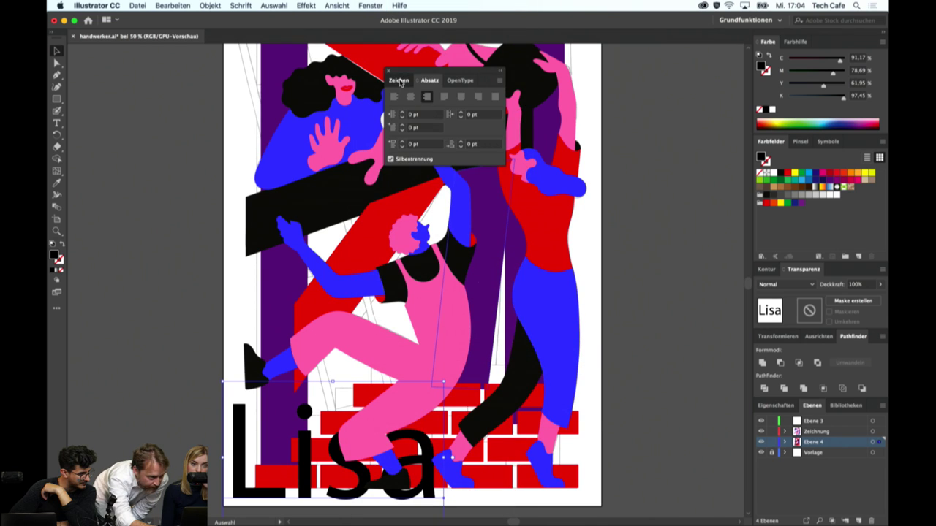
{"action": "left_click", "coordinate": [400, 83]}
{"action": "left_click_drag", "start_coordinate": [429, 75], "coordinate": [671, 130]}
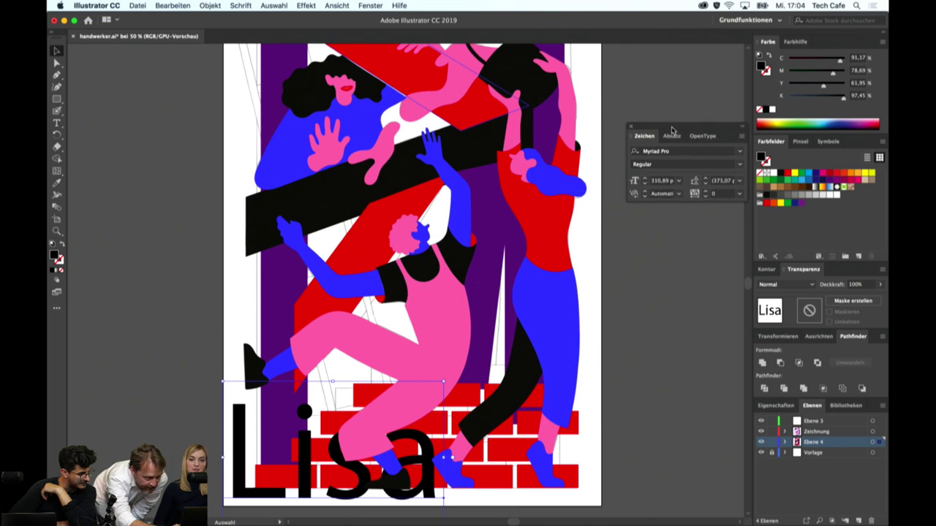
{"action": "left_click", "coordinate": [739, 151]}
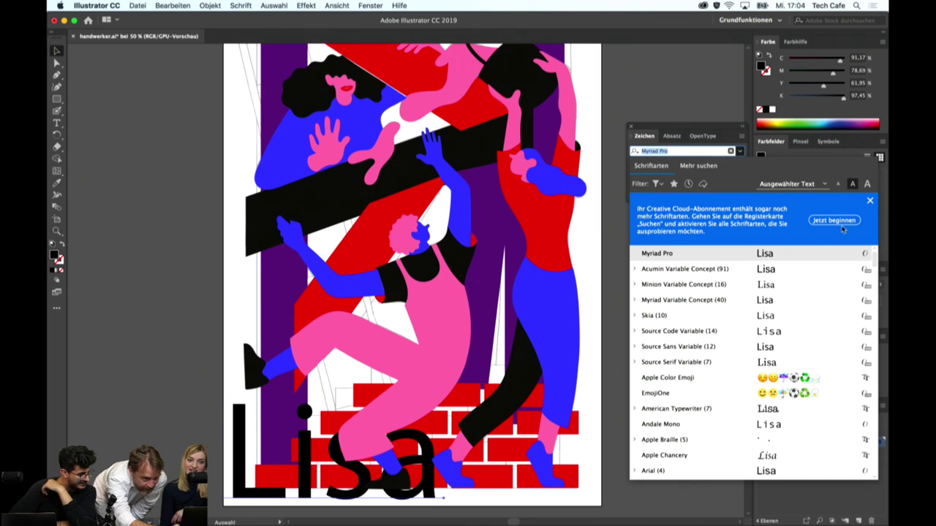
{"action": "left_click", "coordinate": [841, 222]}
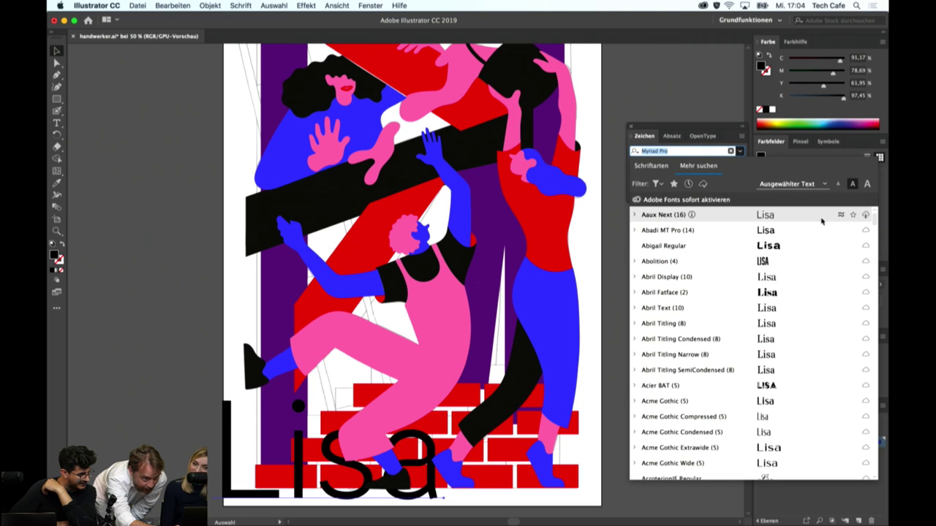
{"action": "left_click", "coordinate": [656, 167]}
{"action": "scroll", "coordinate": [711, 262], "scroll_direction": "down", "scroll_amount": 5}
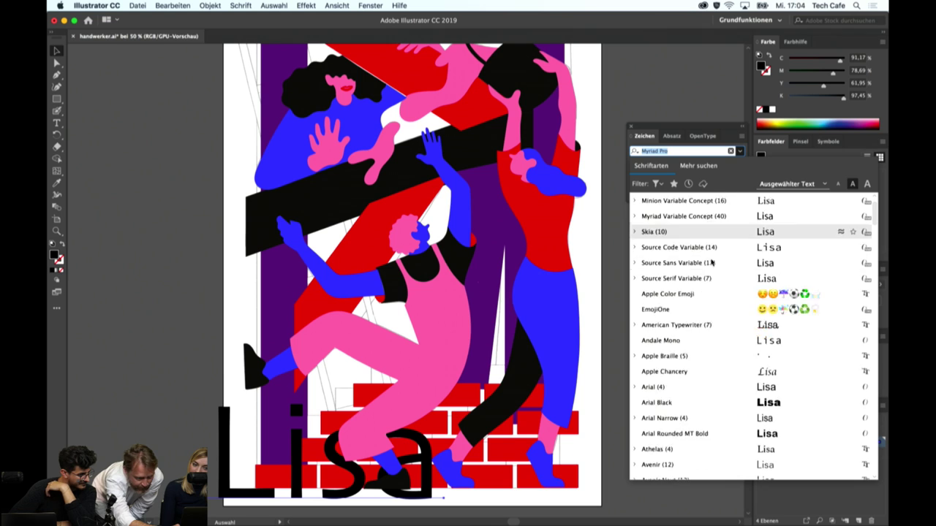
{"action": "scroll", "coordinate": [710, 261], "scroll_direction": "up", "scroll_amount": 5}
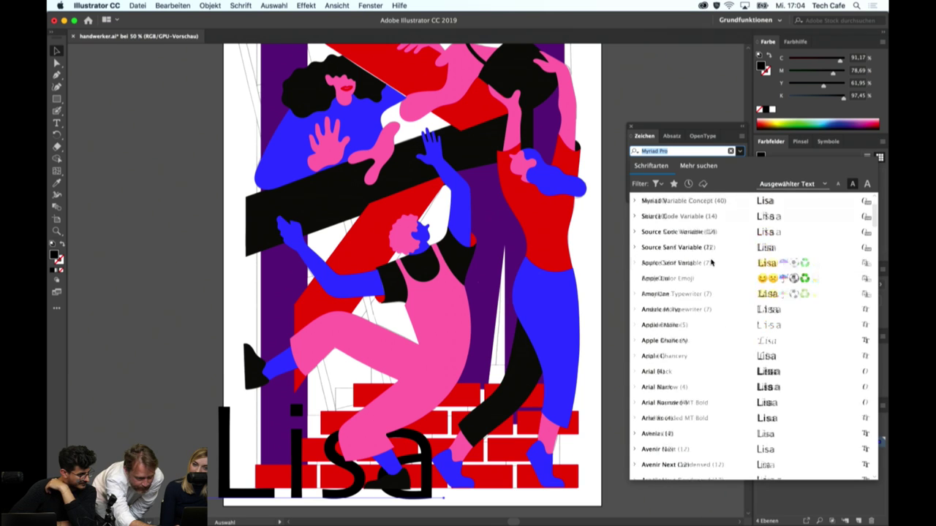
{"action": "left_click", "coordinate": [705, 169]}
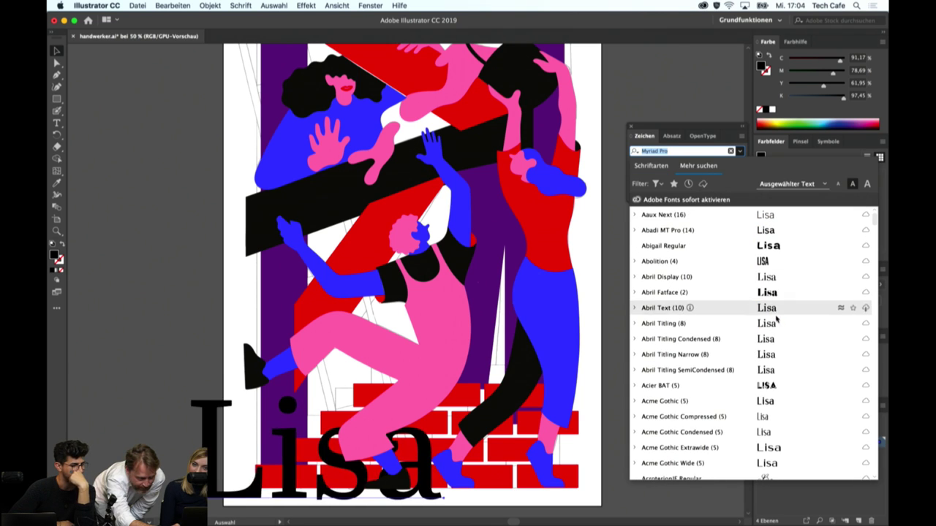
{"action": "scroll", "coordinate": [775, 319], "scroll_direction": "down", "scroll_amount": 5}
{"action": "scroll", "coordinate": [776, 319], "scroll_direction": "down", "scroll_amount": 5}
{"action": "scroll", "coordinate": [777, 319], "scroll_direction": "down", "scroll_amount": 5}
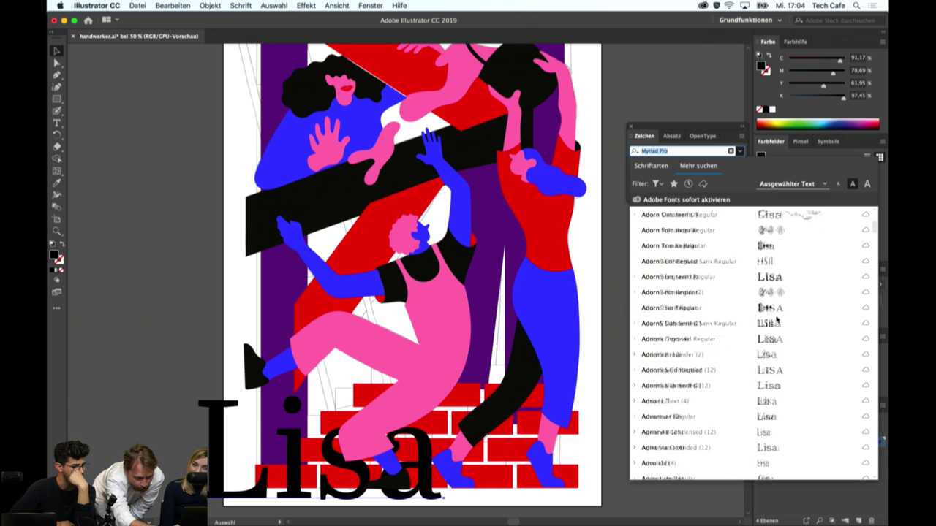
{"action": "scroll", "coordinate": [777, 319], "scroll_direction": "down", "scroll_amount": 5}
{"action": "scroll", "coordinate": [776, 319], "scroll_direction": "down", "scroll_amount": 3}
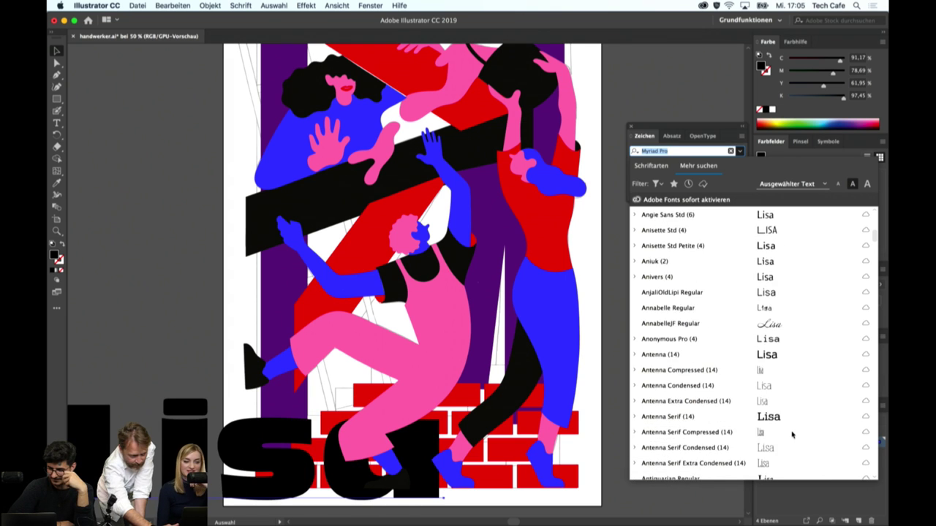
{"action": "scroll", "coordinate": [792, 434], "scroll_direction": "down", "scroll_amount": 5}
{"action": "scroll", "coordinate": [792, 435], "scroll_direction": "down", "scroll_amount": 5}
{"action": "scroll", "coordinate": [792, 435], "scroll_direction": "down", "scroll_amount": 5}
{"action": "scroll", "coordinate": [792, 434], "scroll_direction": "down", "scroll_amount": 5}
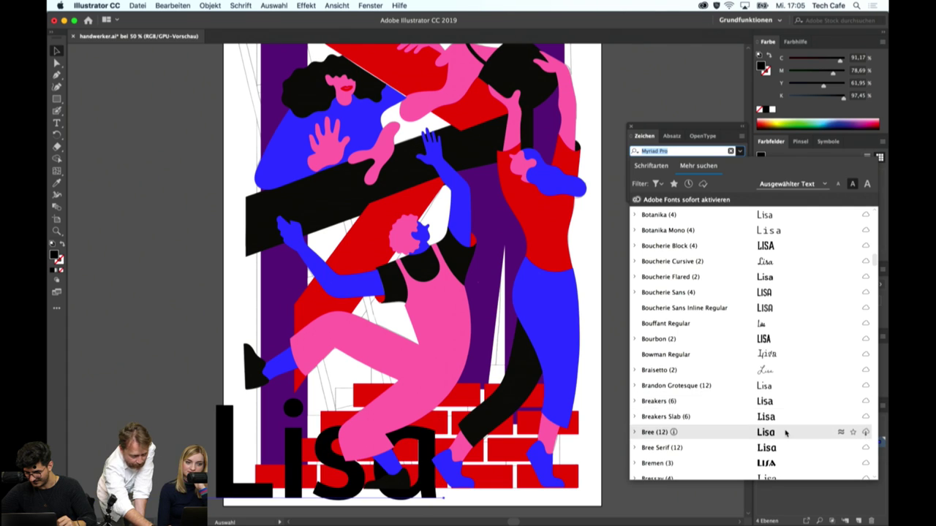
{"action": "scroll", "coordinate": [785, 433], "scroll_direction": "down", "scroll_amount": 5}
{"action": "scroll", "coordinate": [785, 433], "scroll_direction": "down", "scroll_amount": 5}
{"action": "scroll", "coordinate": [770, 438], "scroll_direction": "down", "scroll_amount": 5}
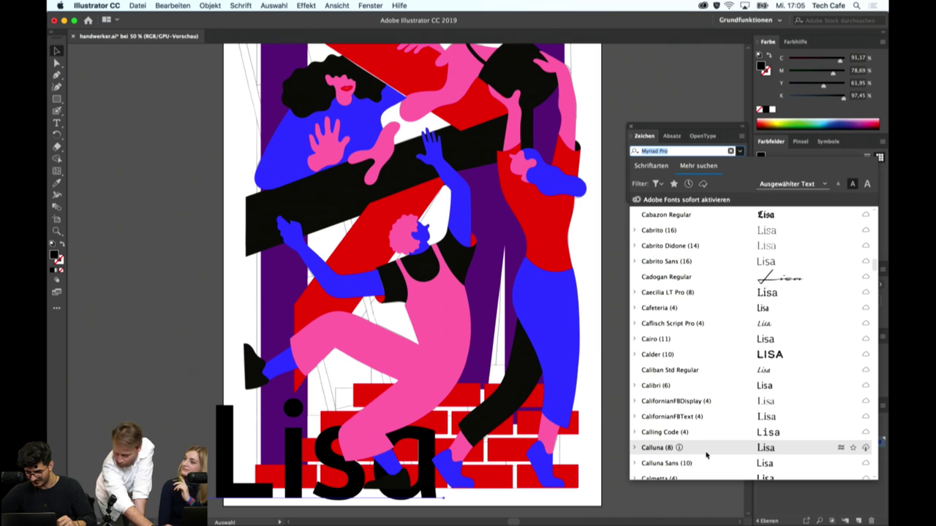
{"action": "left_click", "coordinate": [630, 128]}
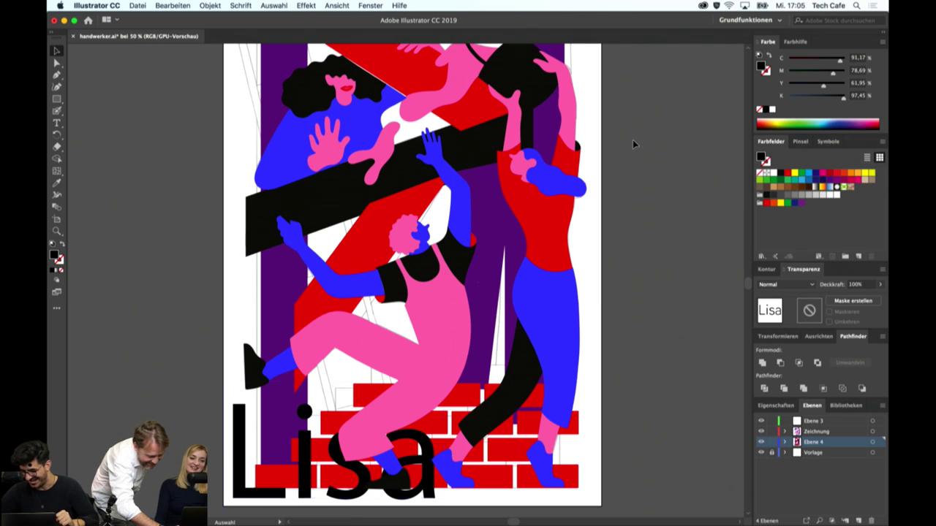
Delete the Lisa text and zoom out to the whole poster
{"action": "left_click", "coordinate": [236, 462]}
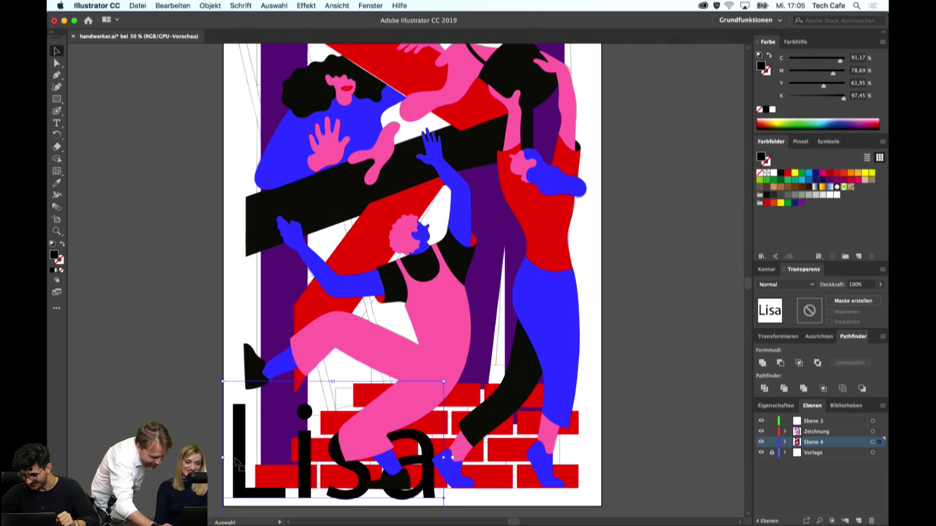
{"action": "key", "text": "Delete"}
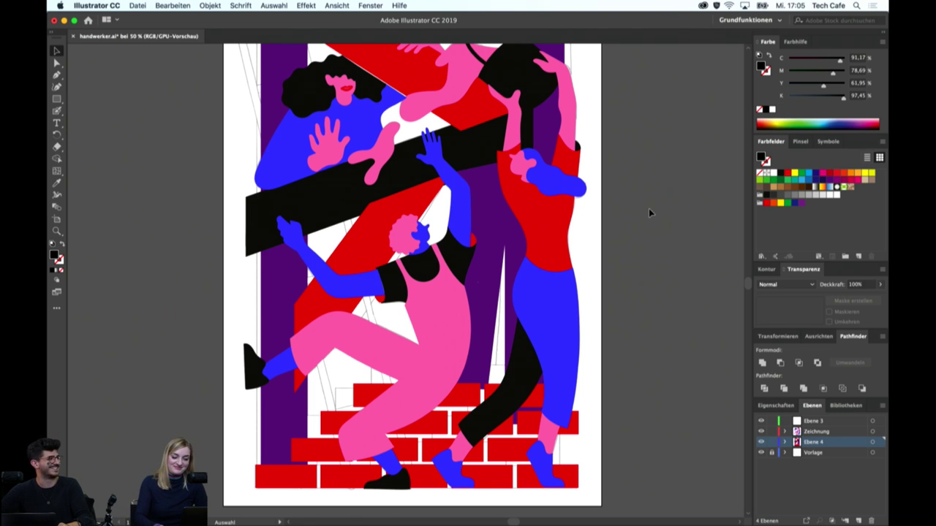
{"action": "key", "text": "ctrl+minus"}
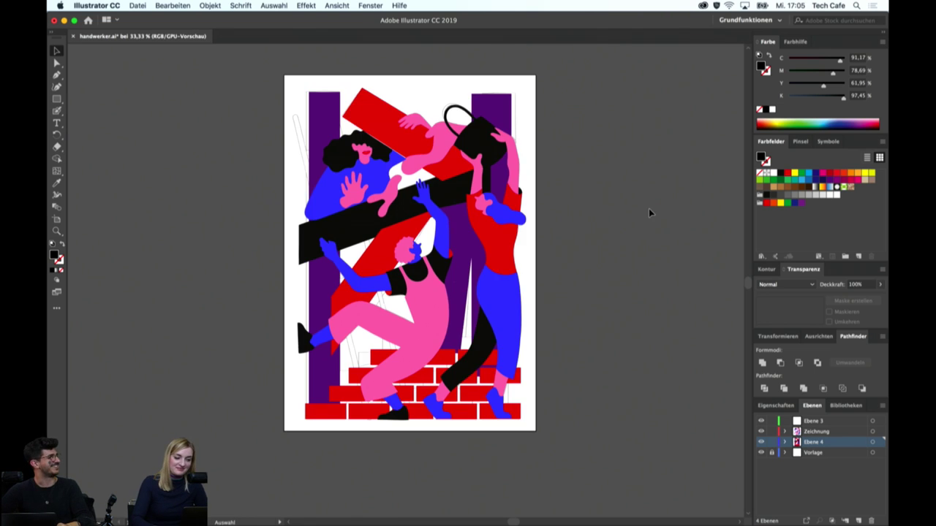
Toggle the Vorlage template layer's visibility and add a new layer, Ebene 5
{"action": "left_click", "coordinate": [761, 453]}
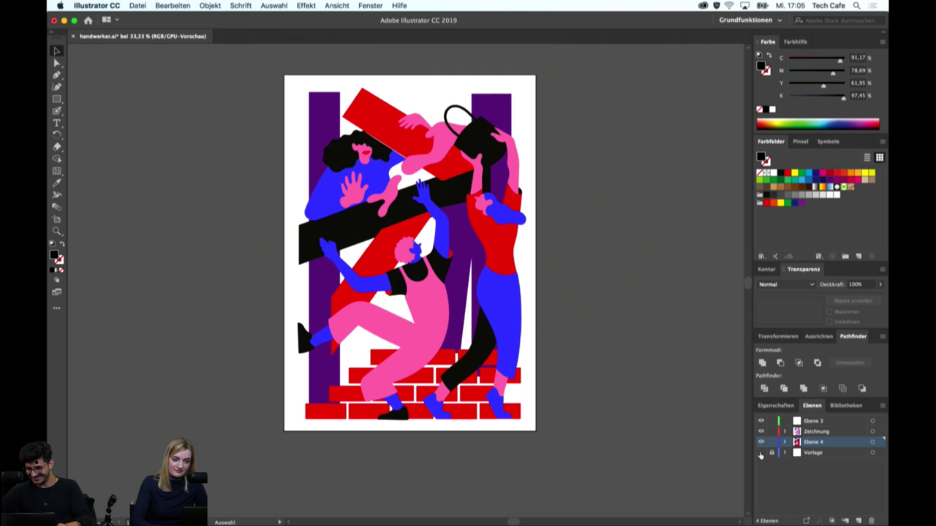
{"action": "left_click", "coordinate": [761, 454]}
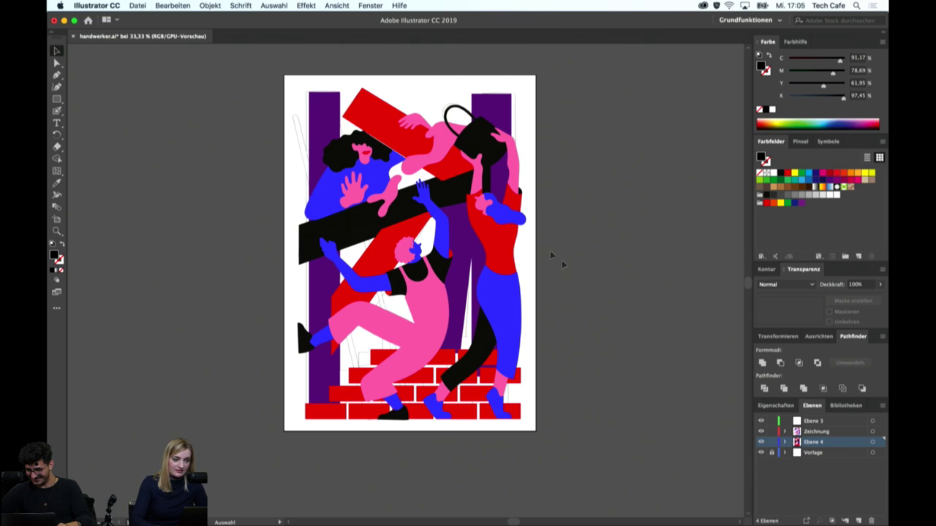
{"action": "left_click", "coordinate": [827, 455]}
{"action": "left_click", "coordinate": [859, 521]}
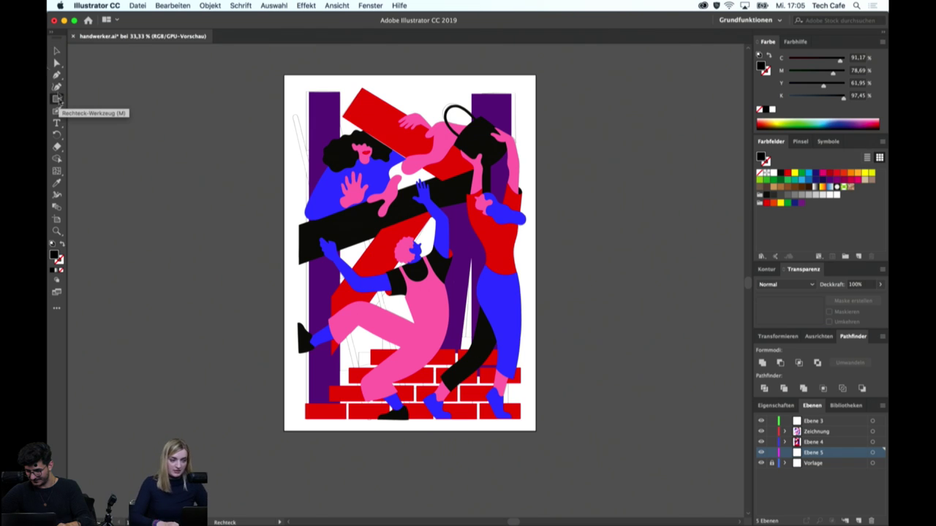
Fill the artboard-sized background rectangle with pink and align it to the artboard edges
{"action": "left_click_drag", "start_coordinate": [282, 71], "coordinate": [539, 435]}
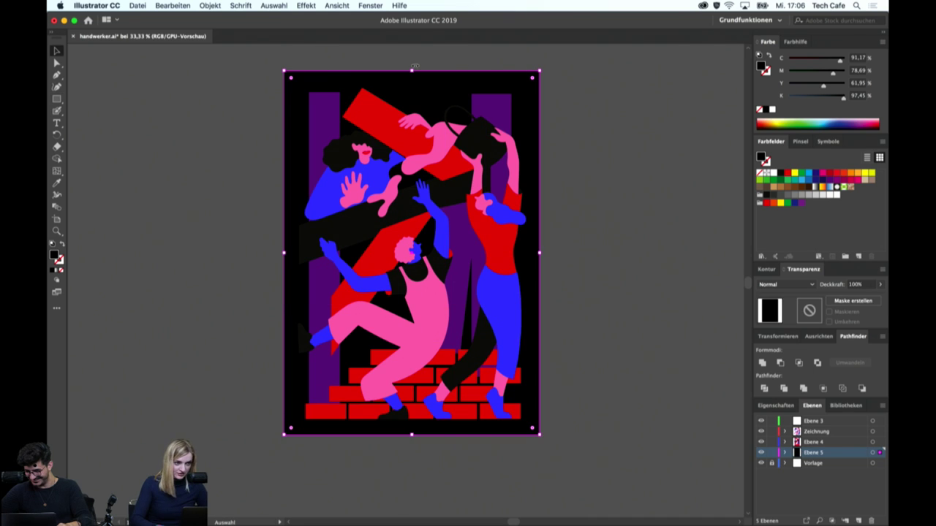
{"action": "left_click_drag", "start_coordinate": [279, 75], "coordinate": [282, 73]}
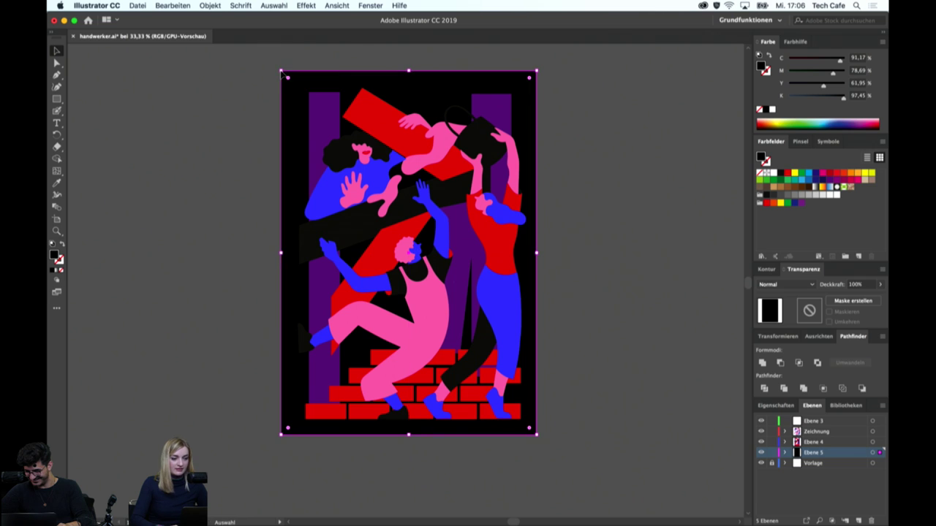
{"action": "key", "text": "i"}
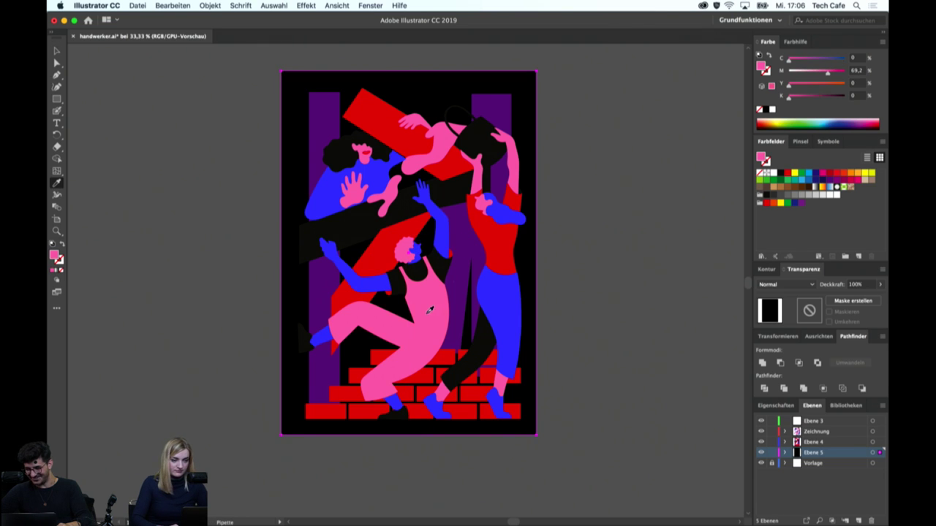
{"action": "left_click", "coordinate": [429, 309]}
{"action": "key", "text": "v"}
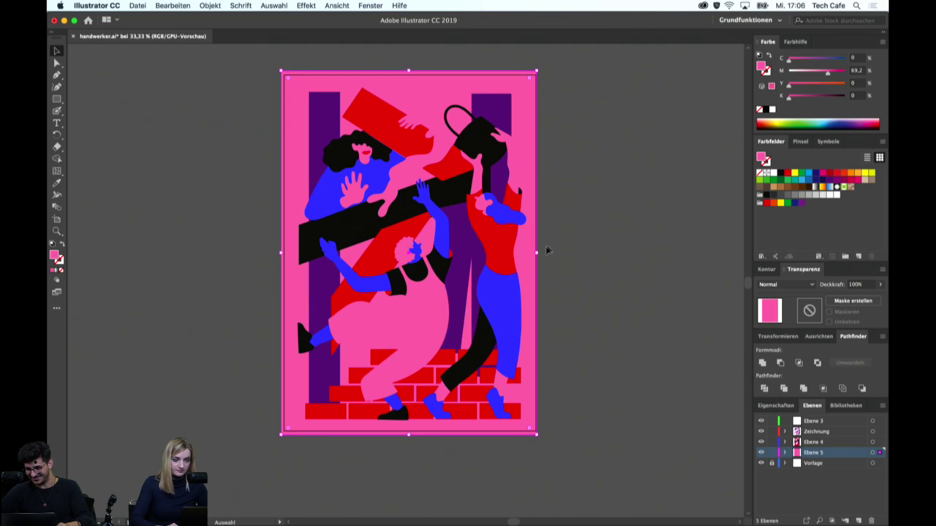
{"action": "left_click_drag", "start_coordinate": [537, 254], "coordinate": [542, 254]}
{"action": "key", "text": "Left"}
{"action": "key", "text": "Left"}
{"action": "key", "text": "Left"}
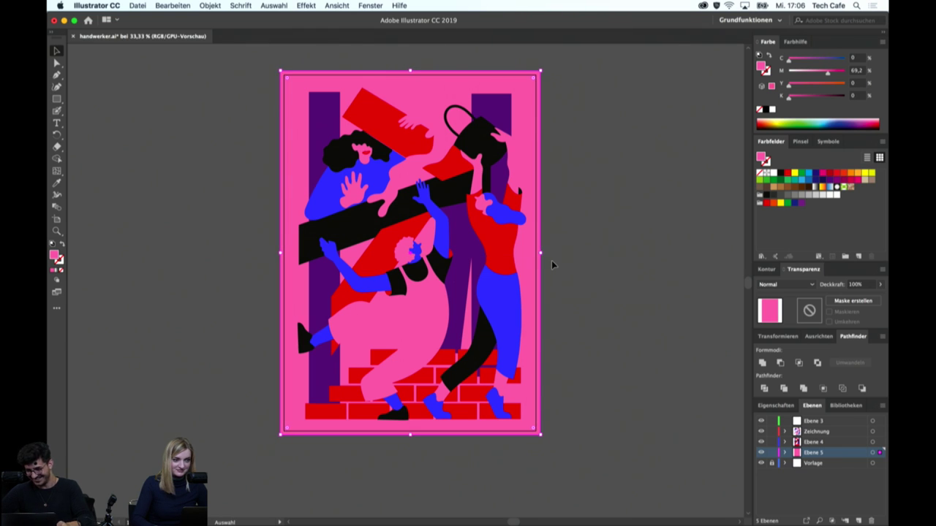
{"action": "key", "text": "Left"}
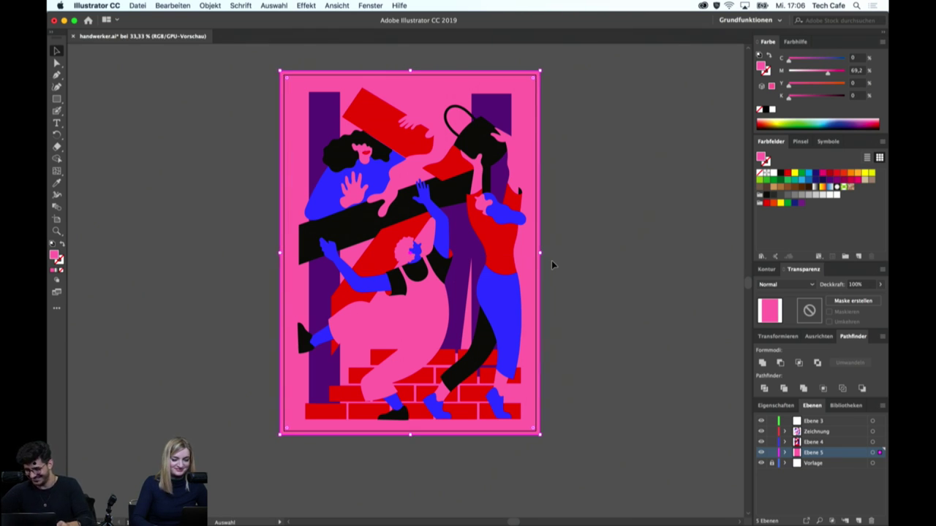
{"action": "left_click", "coordinate": [598, 263]}
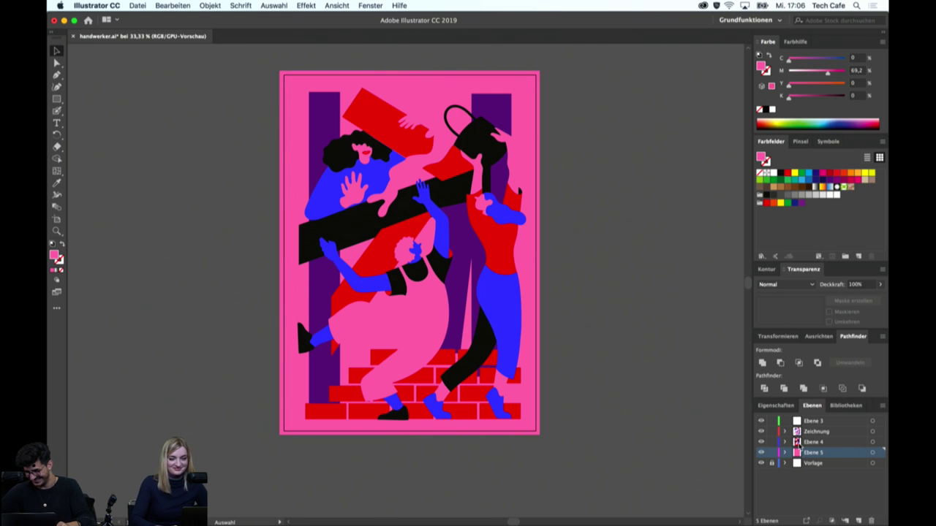
Make the middle worker's arms white and sample the leg's blue for the overalls
{"action": "key", "text": "ctrl+plus"}
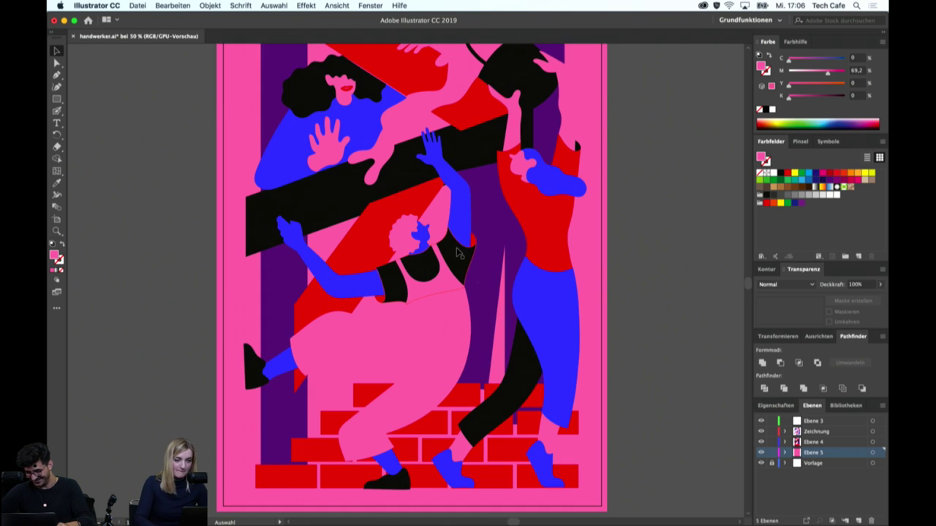
{"action": "left_click", "coordinate": [400, 350]}
{"action": "left_click", "coordinate": [459, 170]}
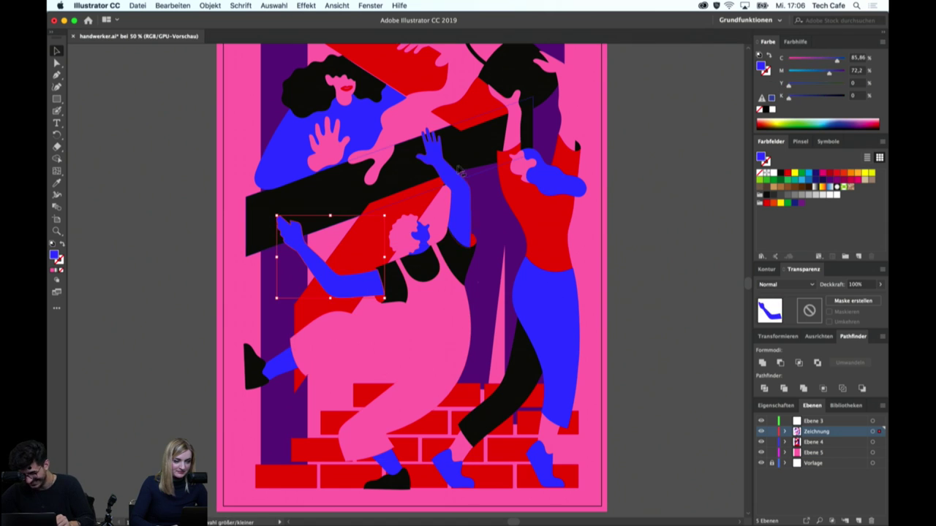
{"action": "left_click", "coordinate": [458, 169]}
{"action": "left_click", "coordinate": [293, 234], "text": "shift"}
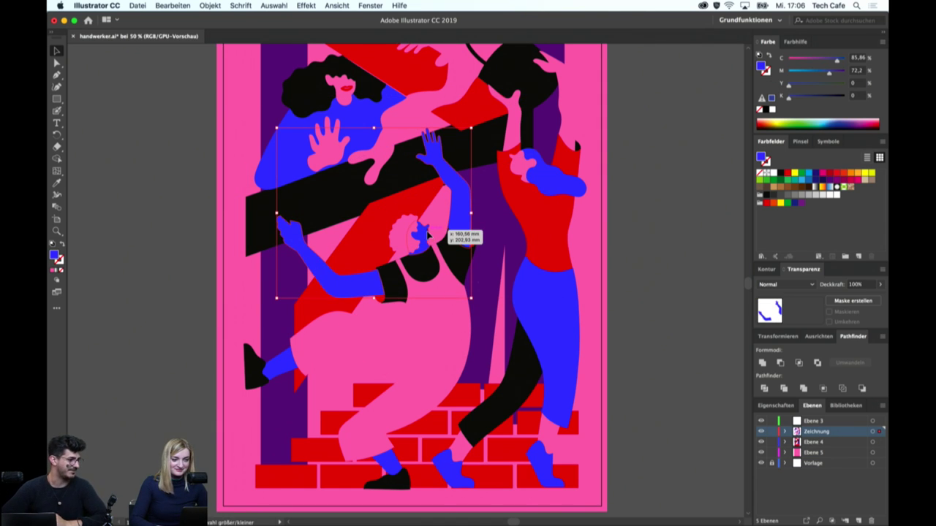
{"action": "left_click", "coordinate": [284, 362], "text": "shift"}
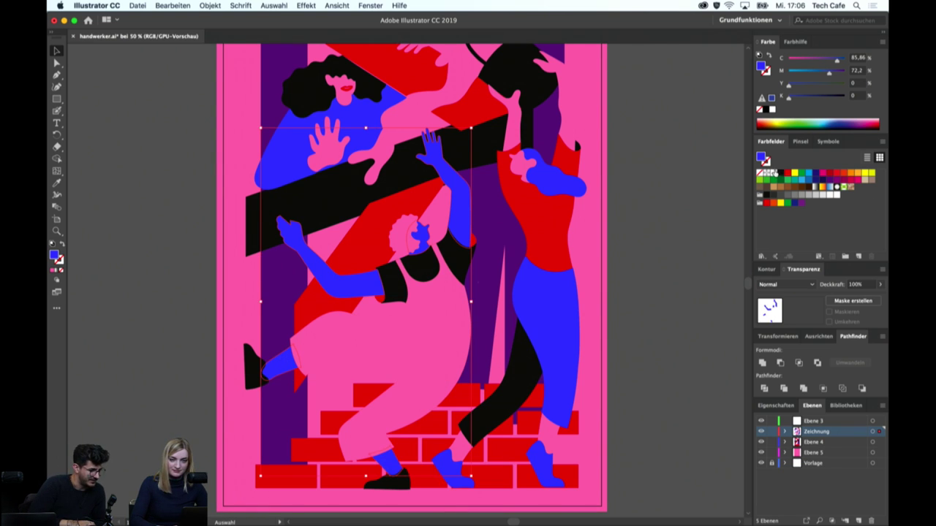
{"action": "left_click", "coordinate": [774, 173]}
{"action": "left_click", "coordinate": [617, 256]}
{"action": "left_click", "coordinate": [432, 333]}
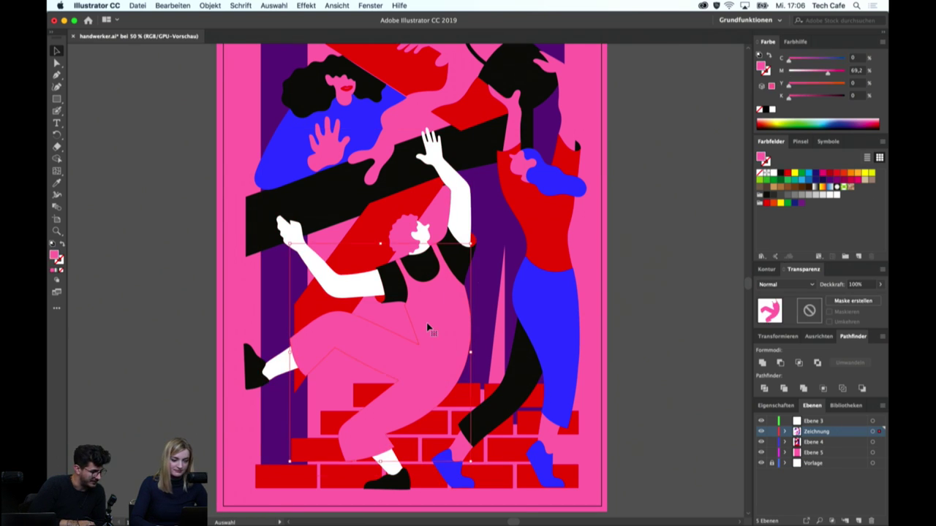
{"action": "key", "text": "i"}
{"action": "left_click", "coordinate": [535, 306]}
Make the right worker's trousers white and the black leg pink
{"action": "left_click", "coordinate": [539, 214]}
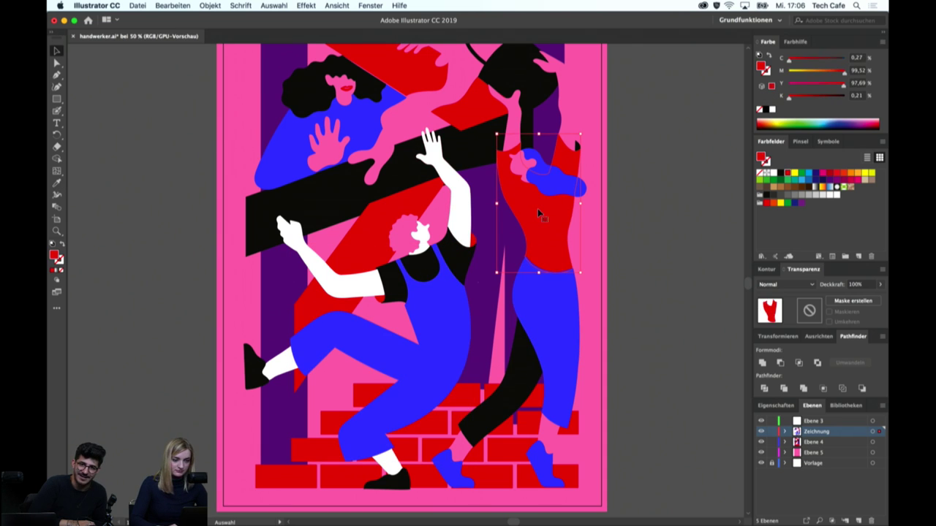
{"action": "left_click", "coordinate": [542, 313]}
{"action": "key", "text": "i"}
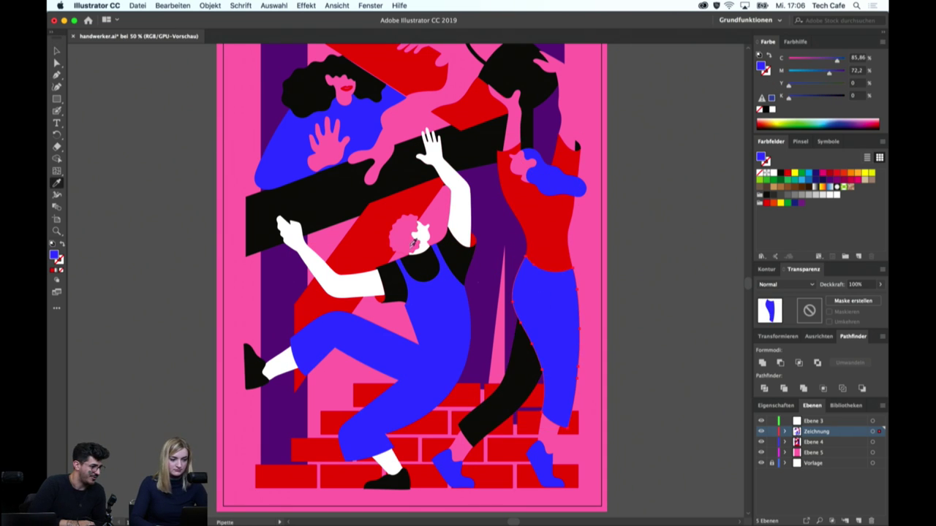
{"action": "left_click", "coordinate": [361, 275]}
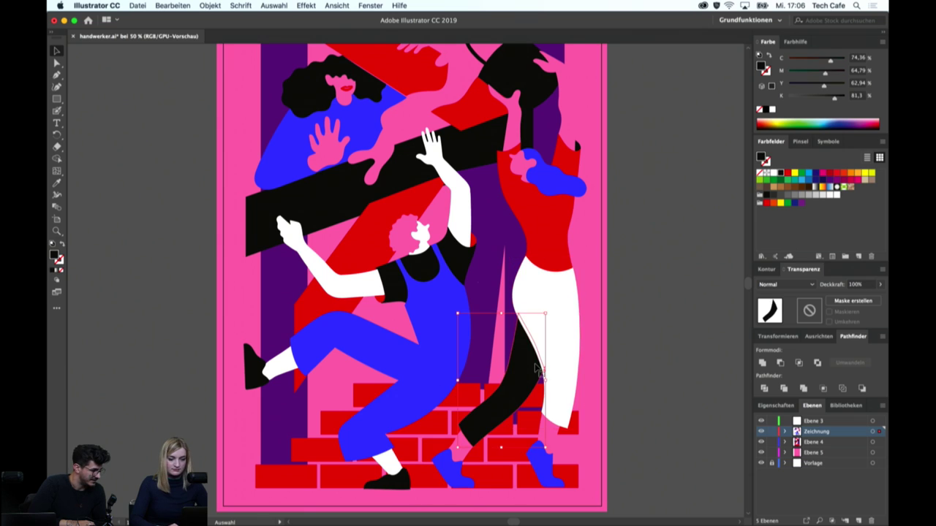
{"action": "left_click", "coordinate": [463, 447]}
{"action": "key", "text": "v"}
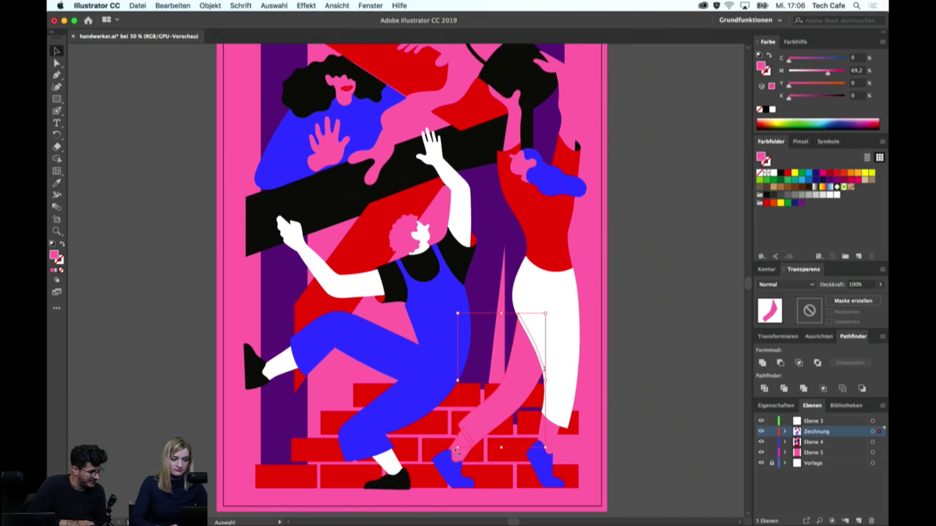
Recolour the right worker's raised arm and small pink shapes to blue
{"action": "left_click", "coordinate": [459, 460]}
{"action": "left_click", "coordinate": [553, 444], "text": "shift"}
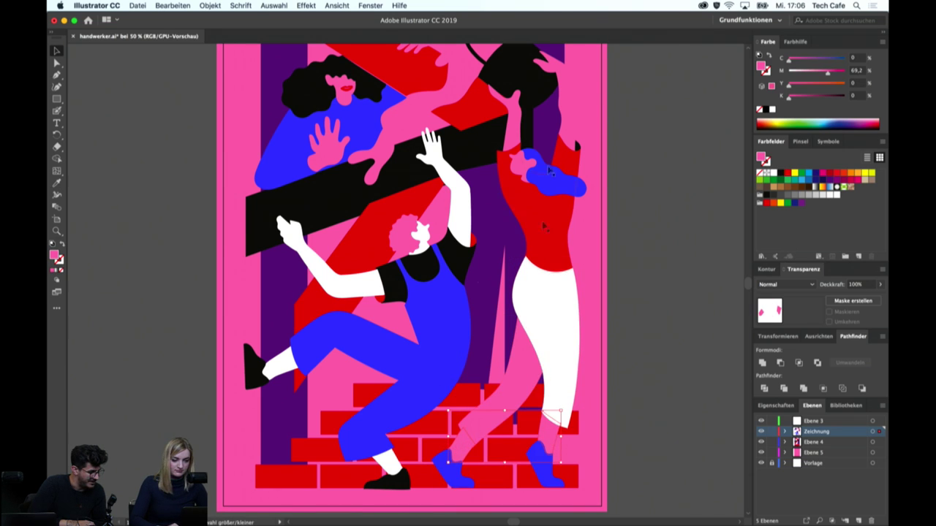
{"action": "left_click", "coordinate": [510, 121], "text": "shift"}
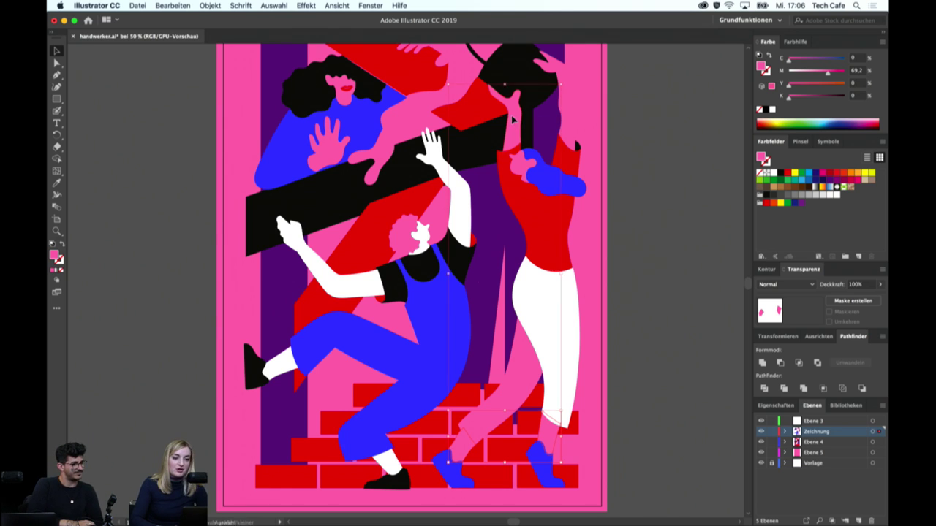
{"action": "key", "text": "i"}
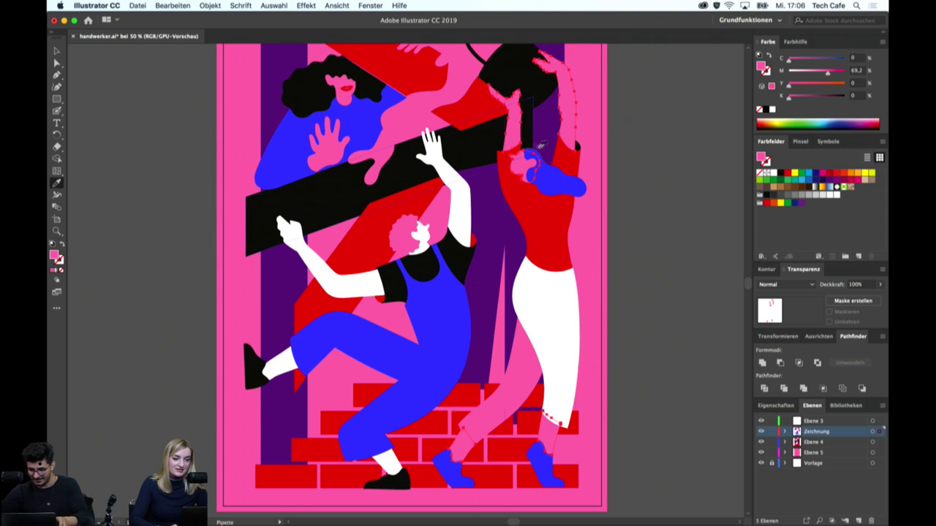
{"action": "left_click", "coordinate": [369, 224]}
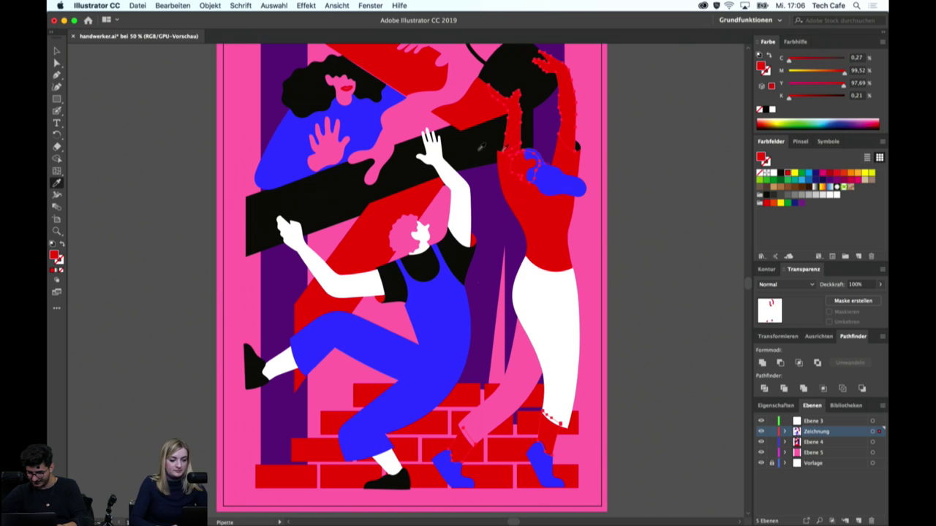
{"action": "left_click", "coordinate": [363, 110]}
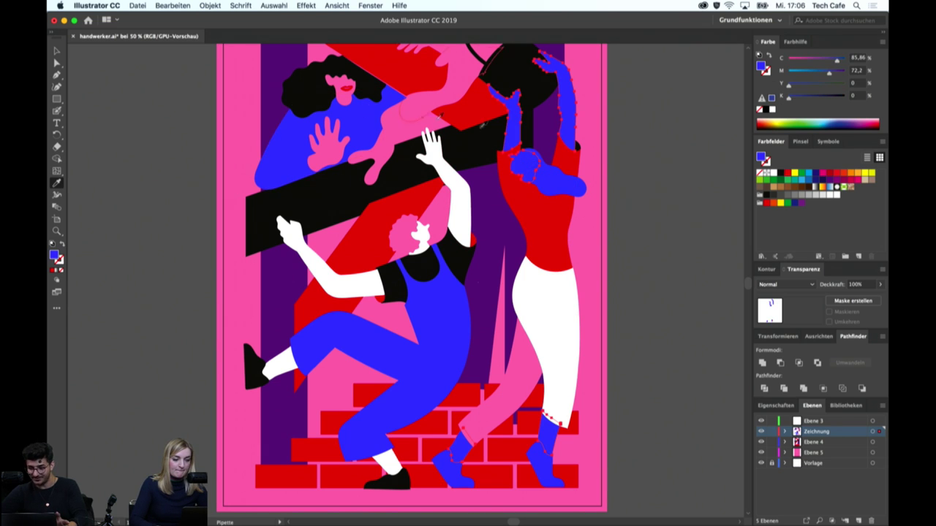
{"action": "key", "text": "v"}
Turn both blue feet pink to match the leg
{"action": "left_click", "coordinate": [582, 189]}
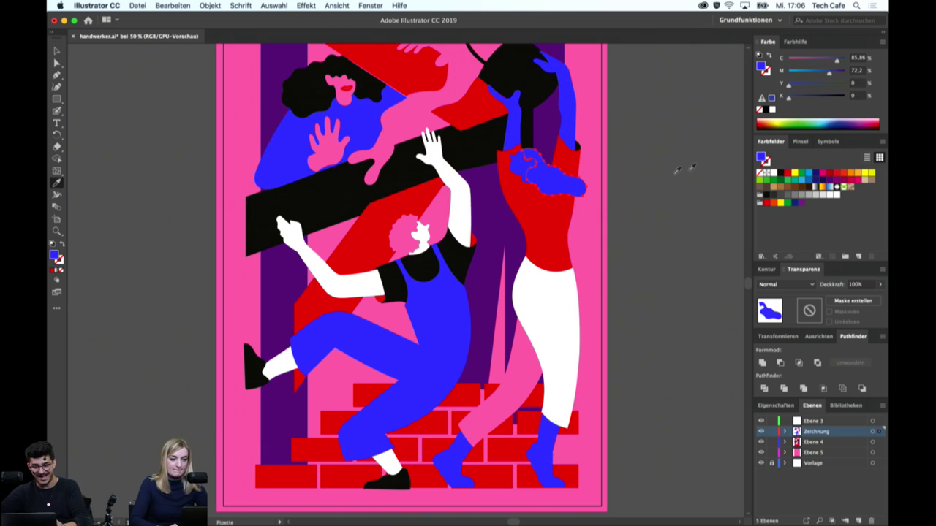
{"action": "key", "text": "v"}
{"action": "left_click", "coordinate": [459, 476]}
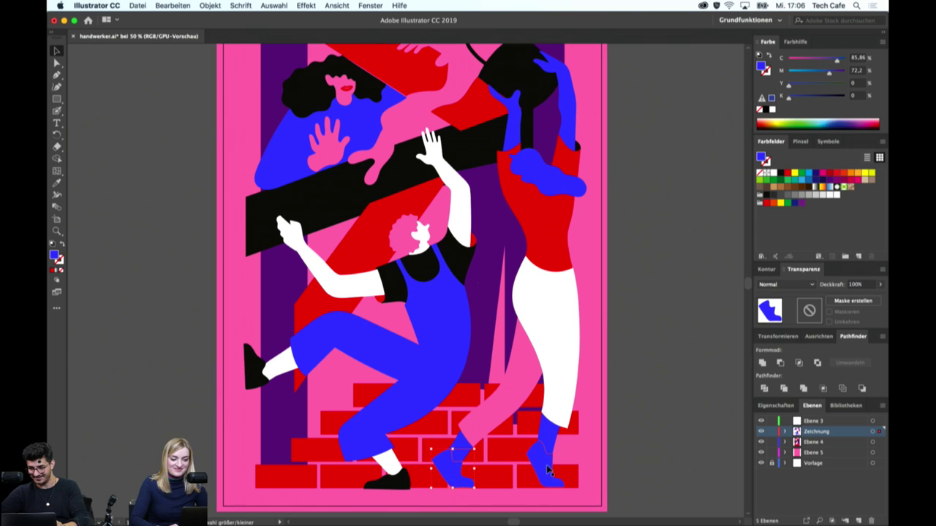
{"action": "left_click", "coordinate": [549, 472], "text": "shift"}
{"action": "key", "text": "i"}
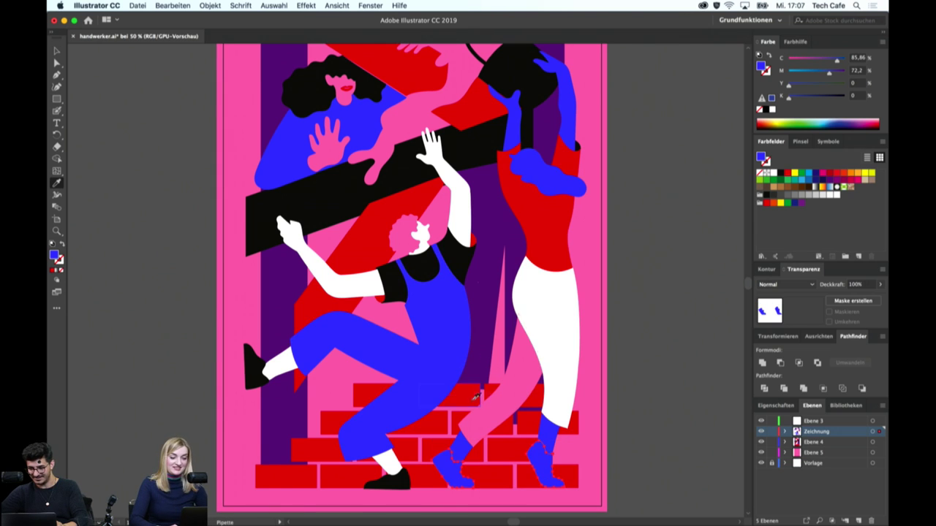
{"action": "left_click", "coordinate": [480, 410]}
{"action": "key", "text": "v"}
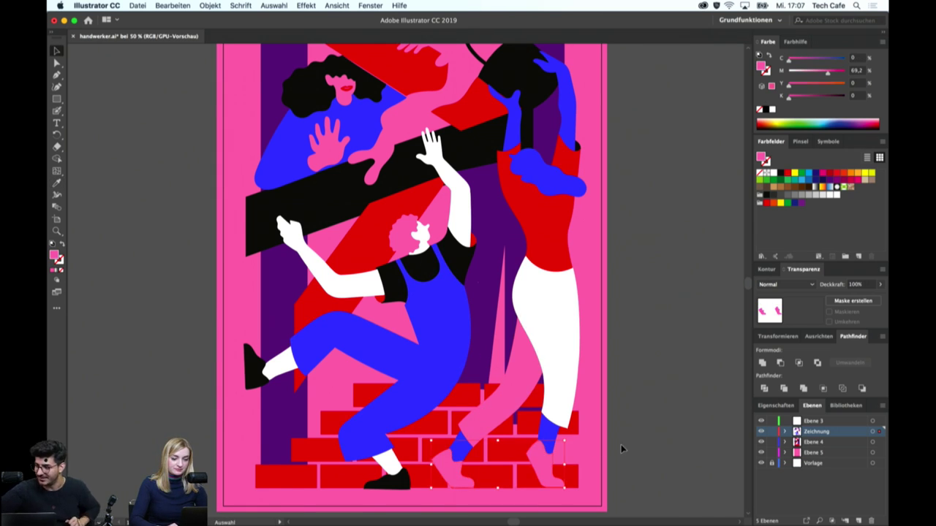
{"action": "left_click", "coordinate": [622, 445]}
Start a Pen path at the wall's left edge and zoom in on the lower poster
{"action": "key", "text": "p"}
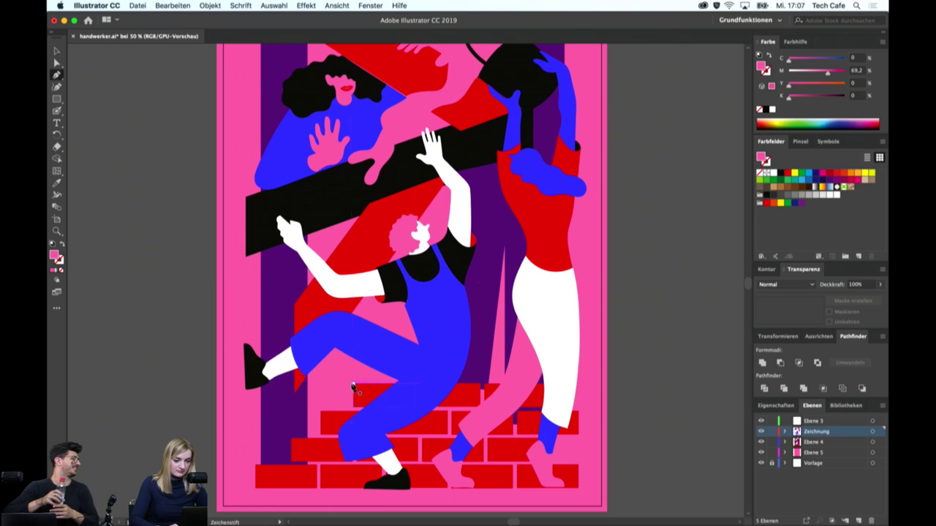
{"action": "left_click", "coordinate": [353, 384]}
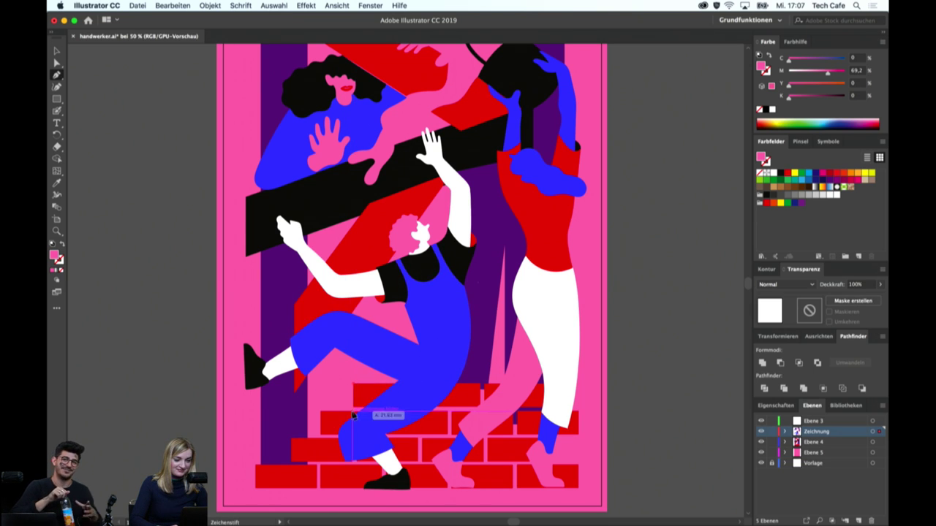
{"action": "left_click", "coordinate": [321, 418]}
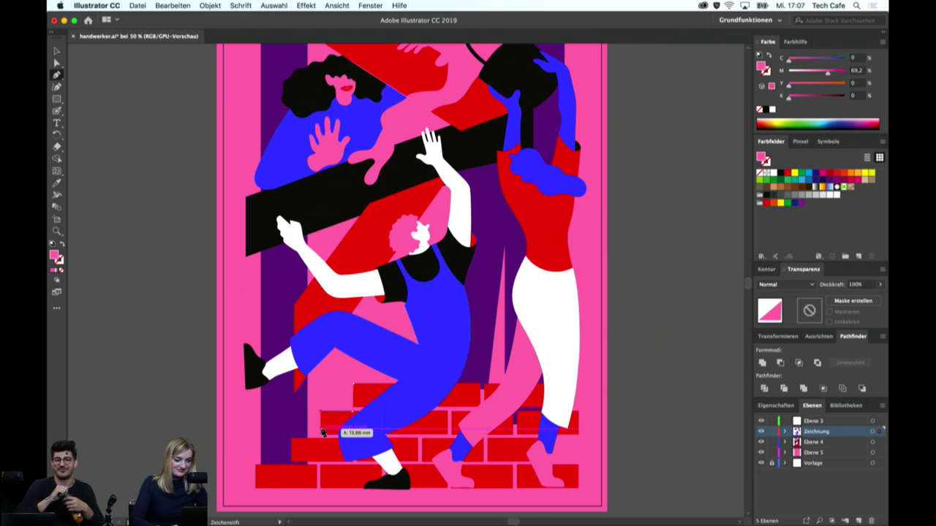
{"action": "key", "text": "ctrl+plus"}
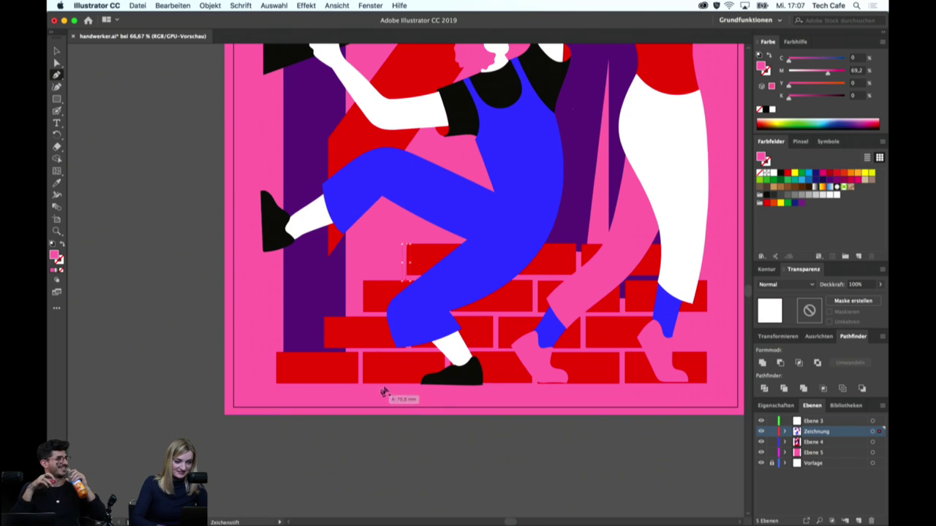
{"action": "key", "text": "v"}
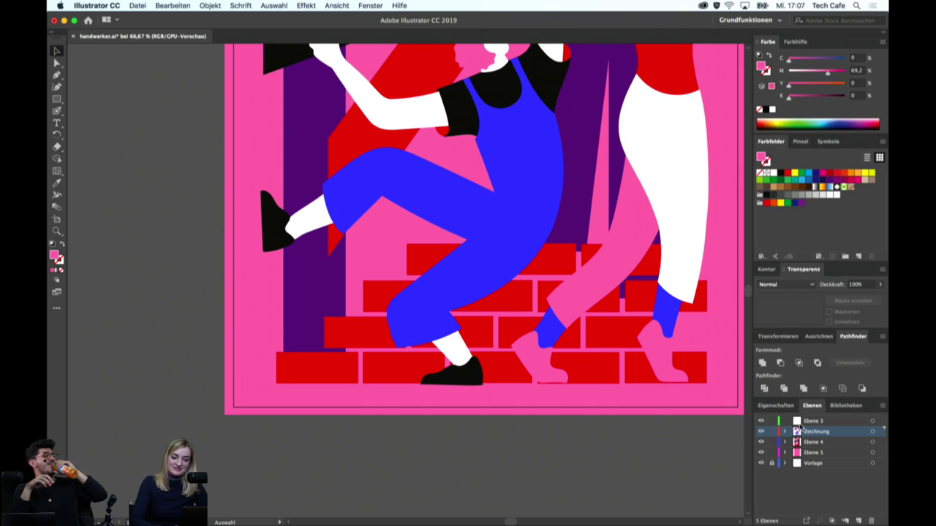
Set the Zeichnung layer colour to Cyan
{"action": "double_click", "coordinate": [798, 432]}
{"action": "left_click", "coordinate": [436, 249]}
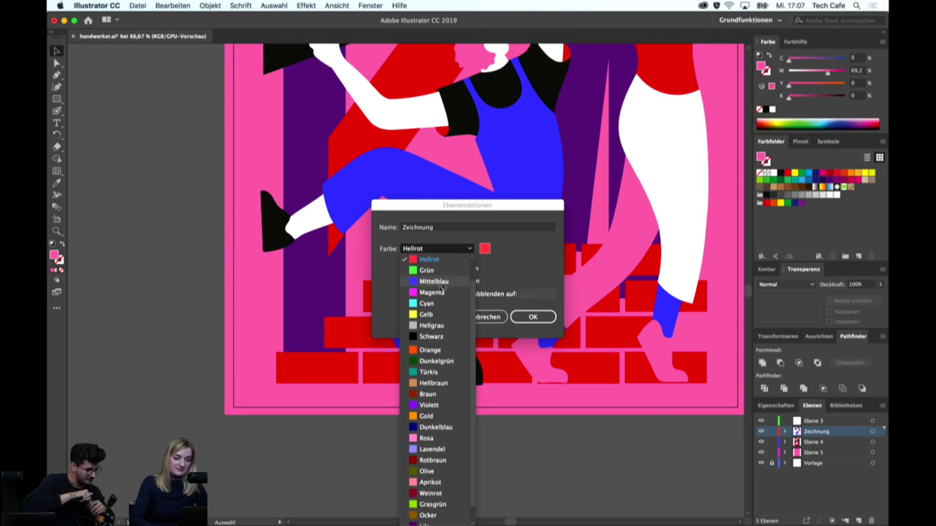
{"action": "left_click", "coordinate": [427, 304]}
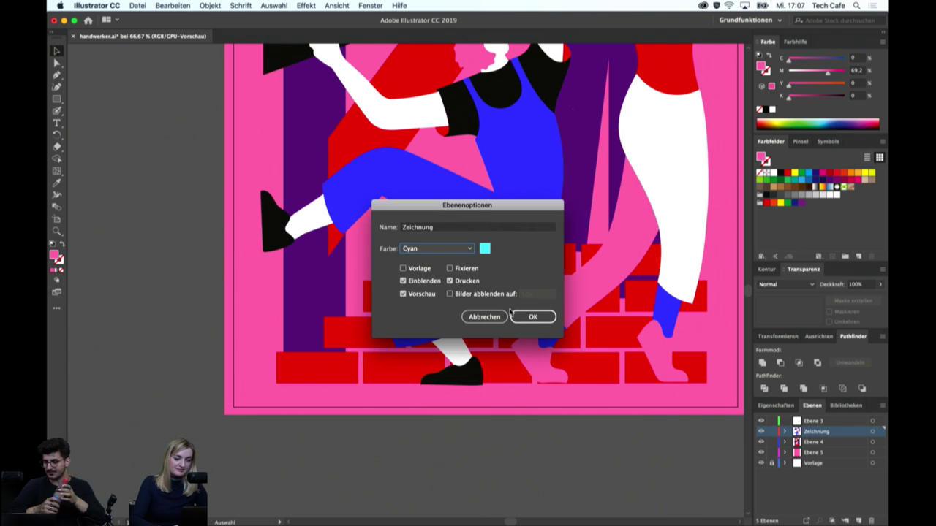
{"action": "left_click", "coordinate": [531, 318]}
Trace a stepped Pen outline down the brick wall's left side and along its bottom
{"action": "key", "text": "p"}
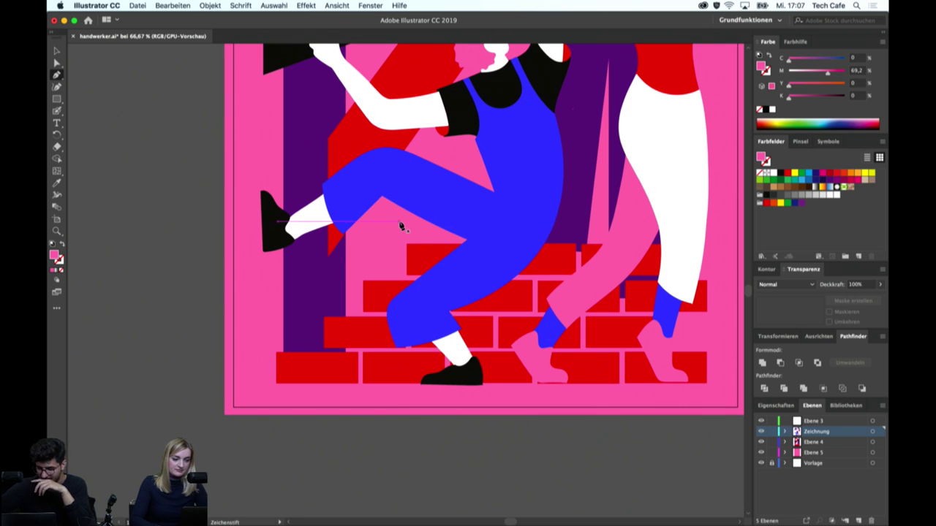
{"action": "left_click", "coordinate": [406, 245]}
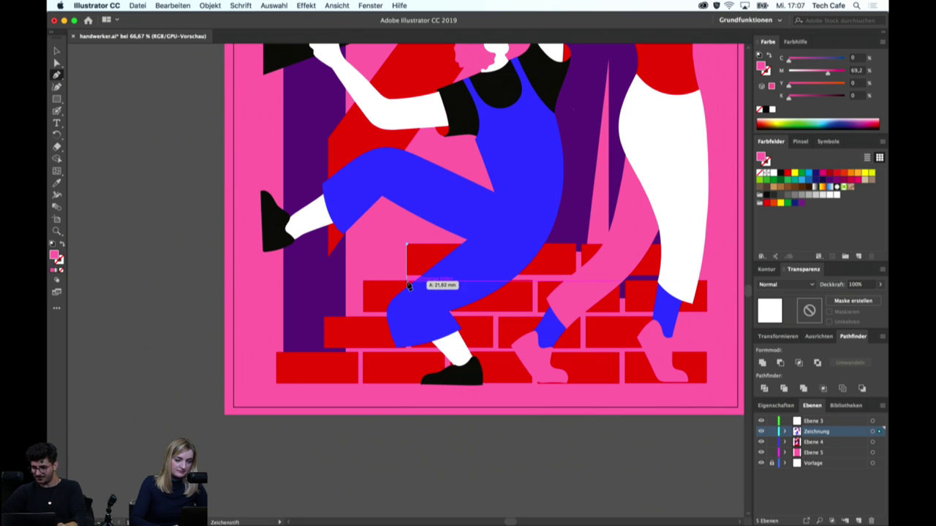
{"action": "left_click", "coordinate": [406, 280]}
{"action": "left_click", "coordinate": [363, 280]}
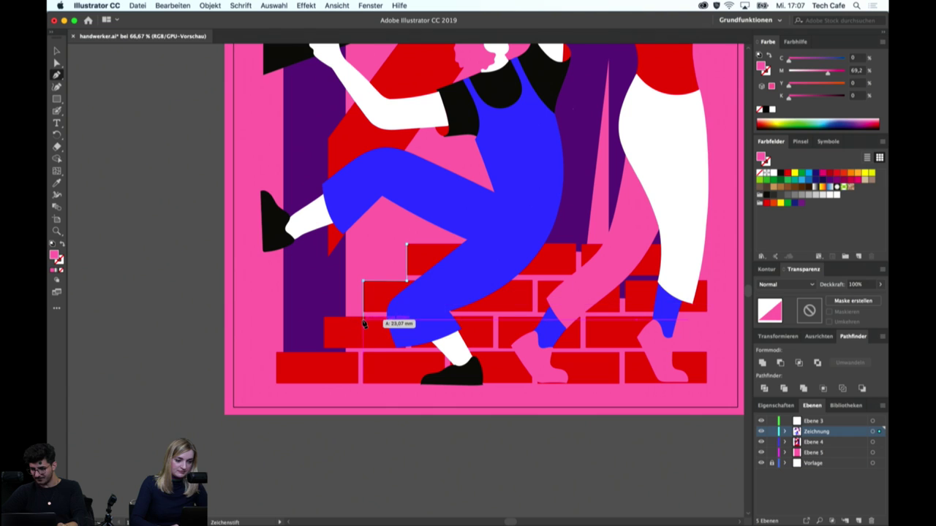
{"action": "left_click", "coordinate": [363, 320]}
{"action": "left_click", "coordinate": [331, 331]}
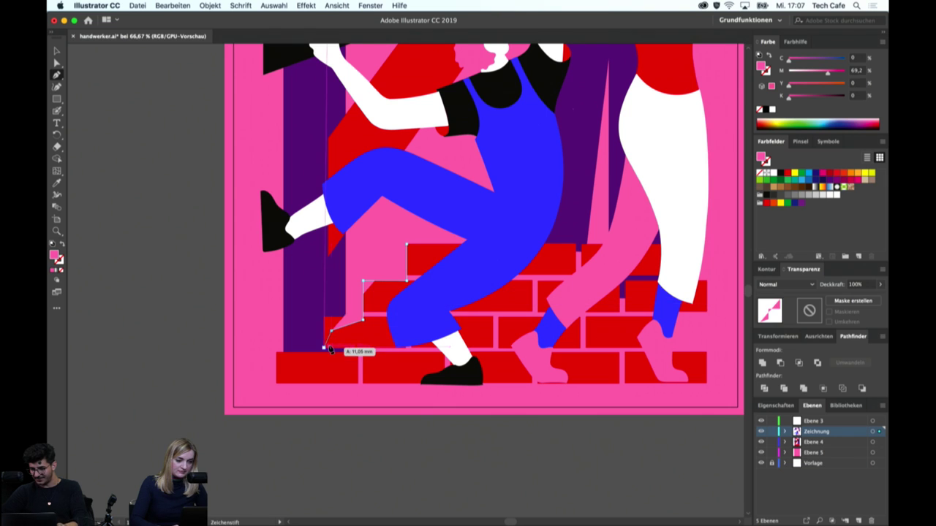
{"action": "left_click", "coordinate": [324, 349]}
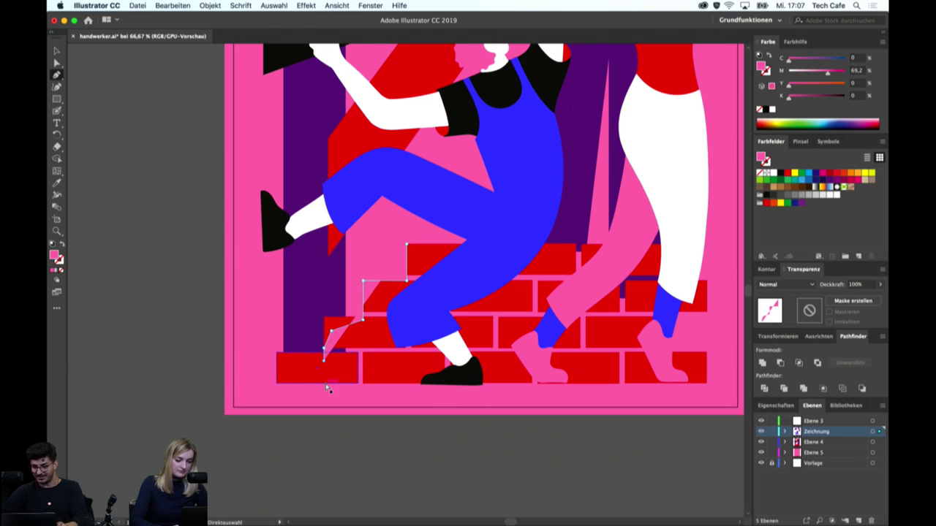
{"action": "left_click", "coordinate": [324, 382]}
{"action": "left_click", "coordinate": [706, 382]}
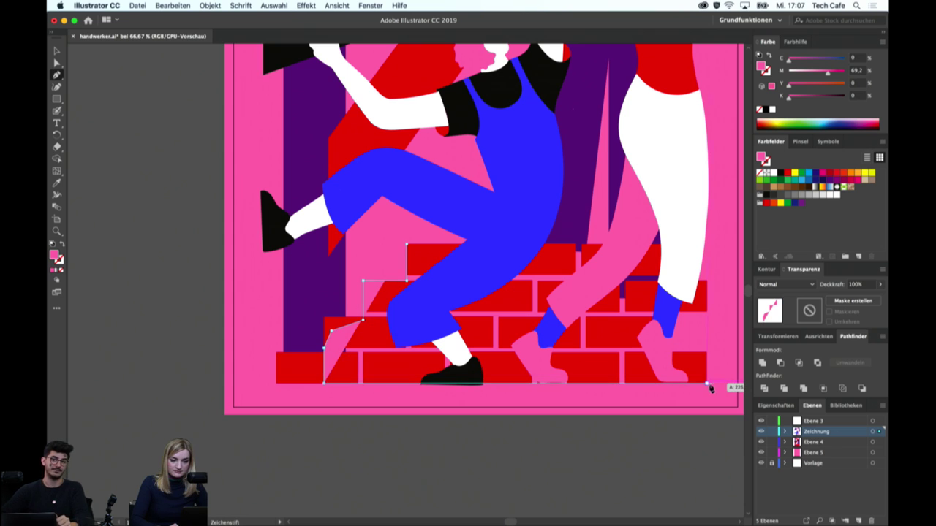
{"action": "left_click", "coordinate": [706, 383]}
{"action": "key", "text": "v"}
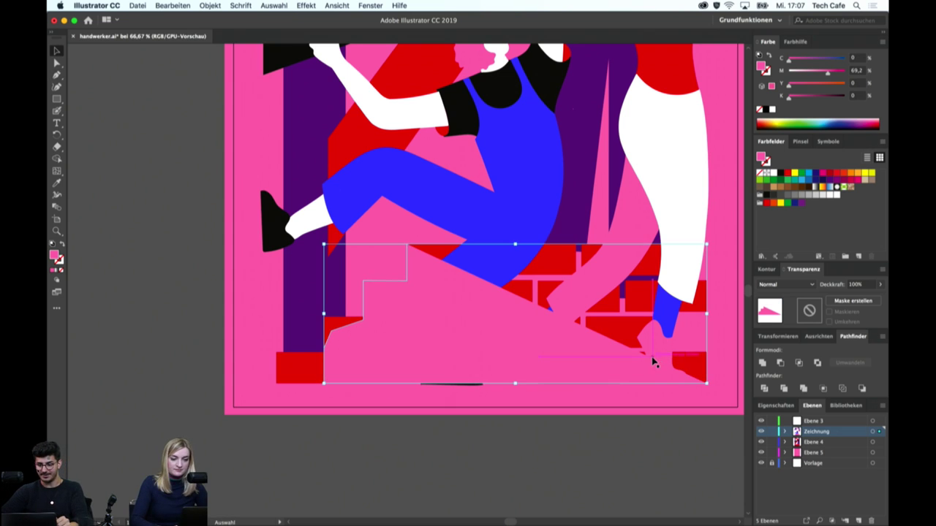
Toggle Ebene 4 and Zeichnung visibility to check the outline, then select it
{"action": "left_click", "coordinate": [761, 442]}
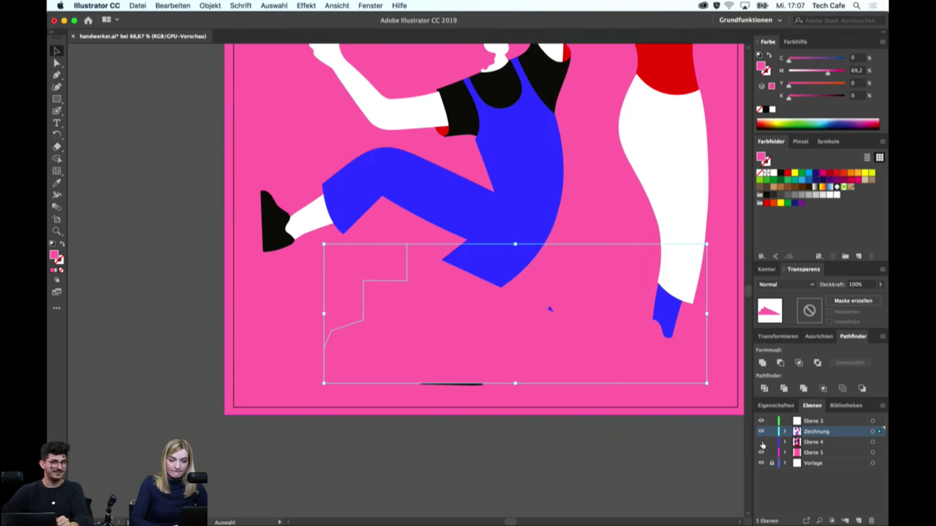
{"action": "left_click", "coordinate": [761, 442]}
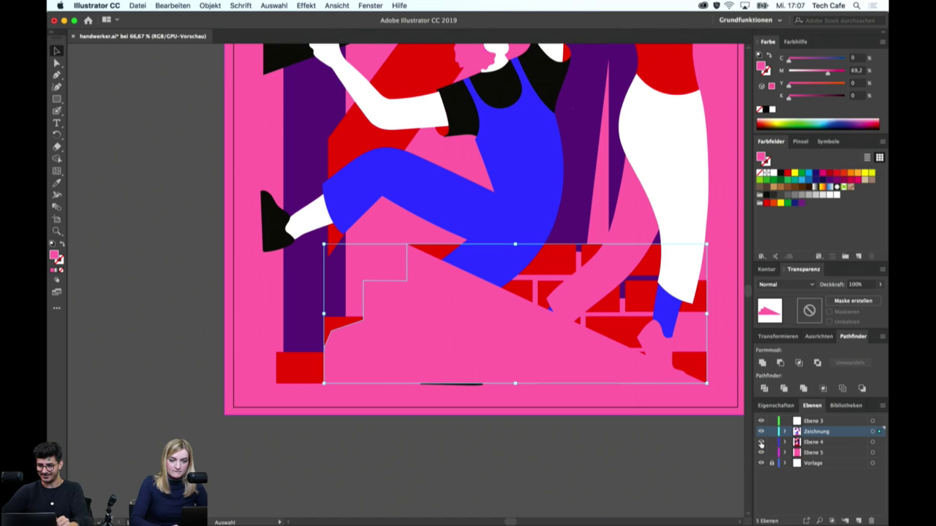
{"action": "left_click", "coordinate": [761, 432]}
{"action": "left_click", "coordinate": [761, 432]}
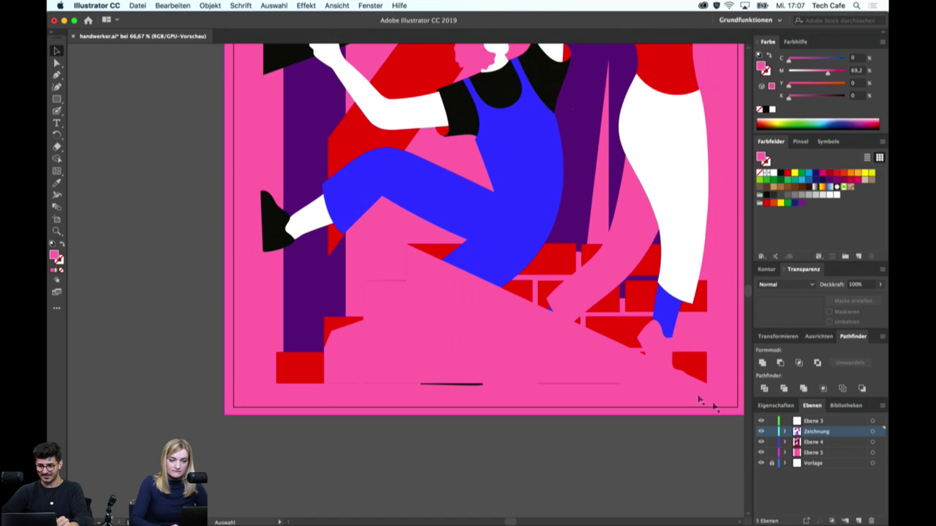
{"action": "left_click", "coordinate": [702, 383]}
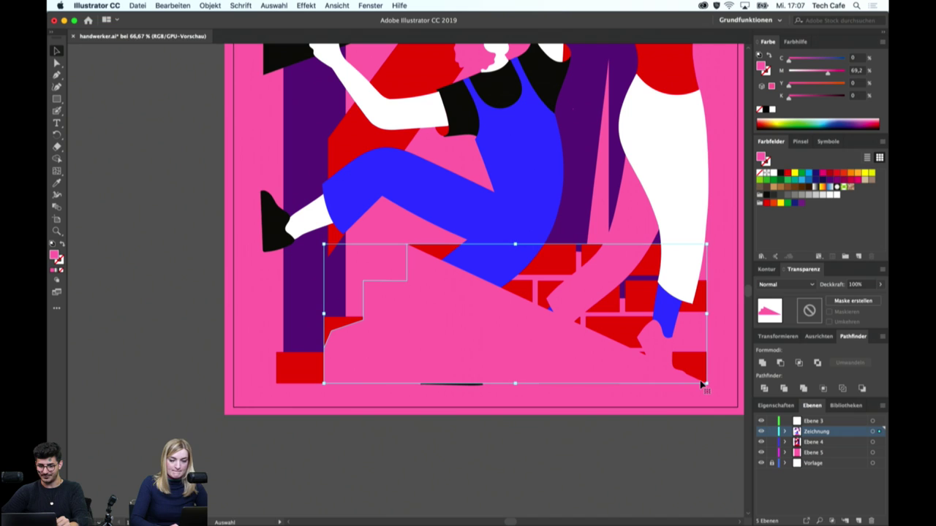
Continue the outline up the right side past the blue boot and close it
{"action": "key", "text": "p"}
{"action": "left_click", "coordinate": [704, 382]}
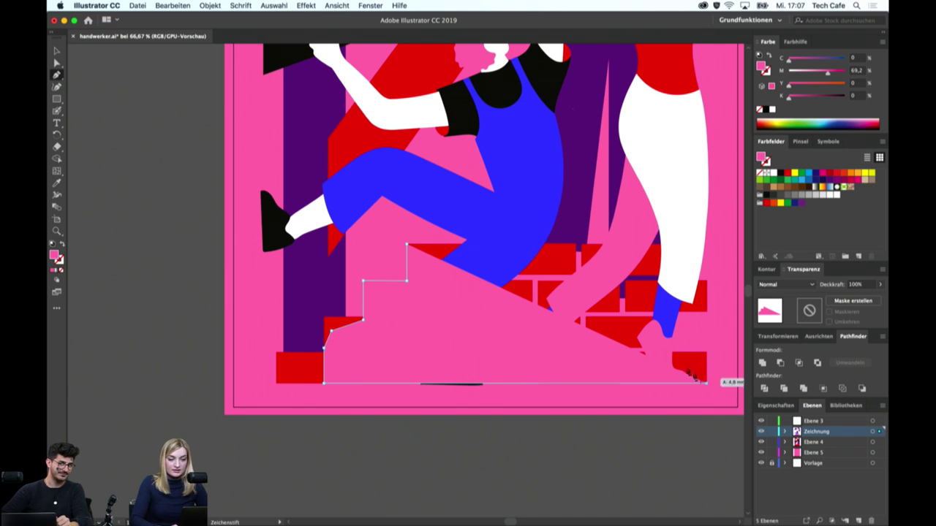
{"action": "left_click", "coordinate": [652, 348]}
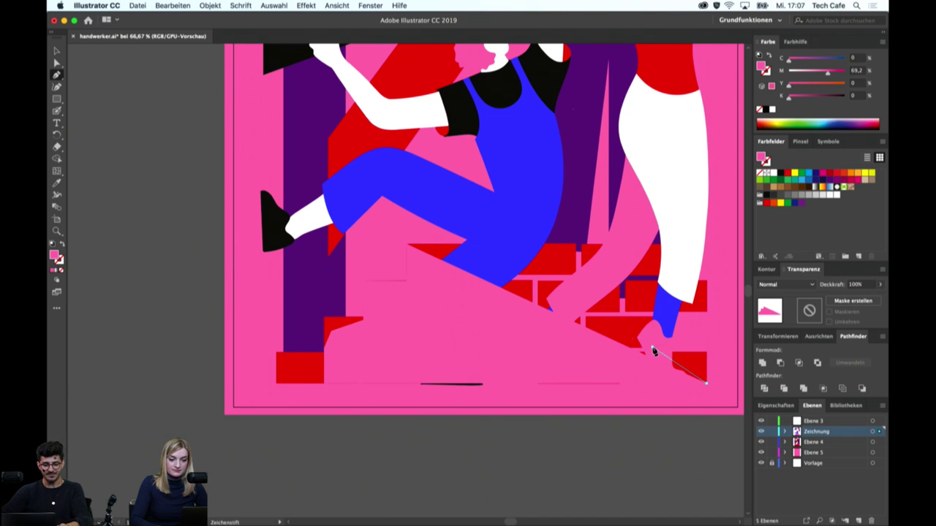
{"action": "left_click", "coordinate": [655, 302]}
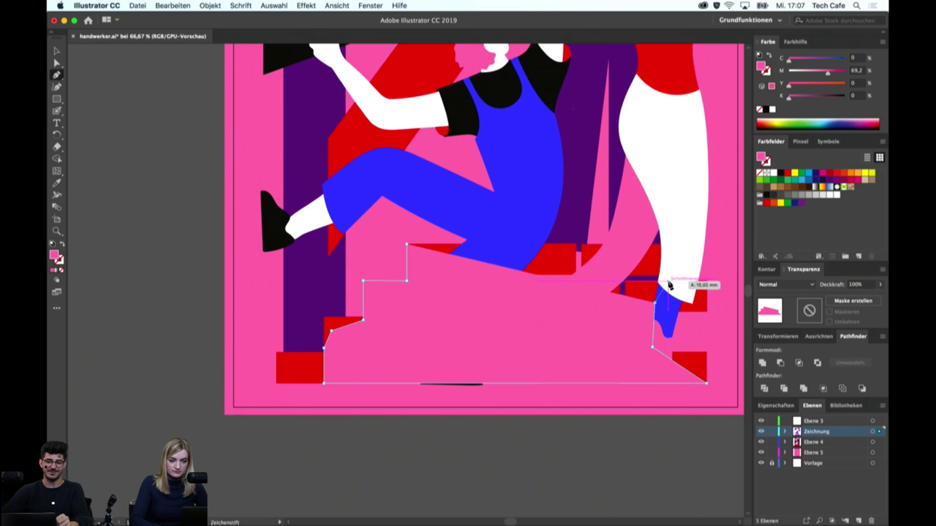
{"action": "left_click", "coordinate": [667, 281]}
{"action": "left_click", "coordinate": [653, 243]}
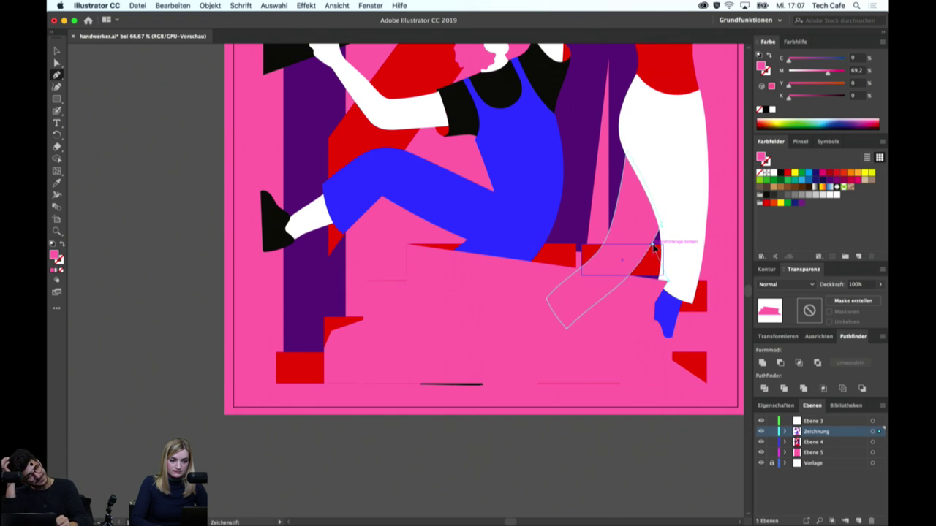
{"action": "left_click", "coordinate": [406, 247]}
Fill the stepped shape with the leg's white and place it behind the bricks on Ebene 4
{"action": "key", "text": "i"}
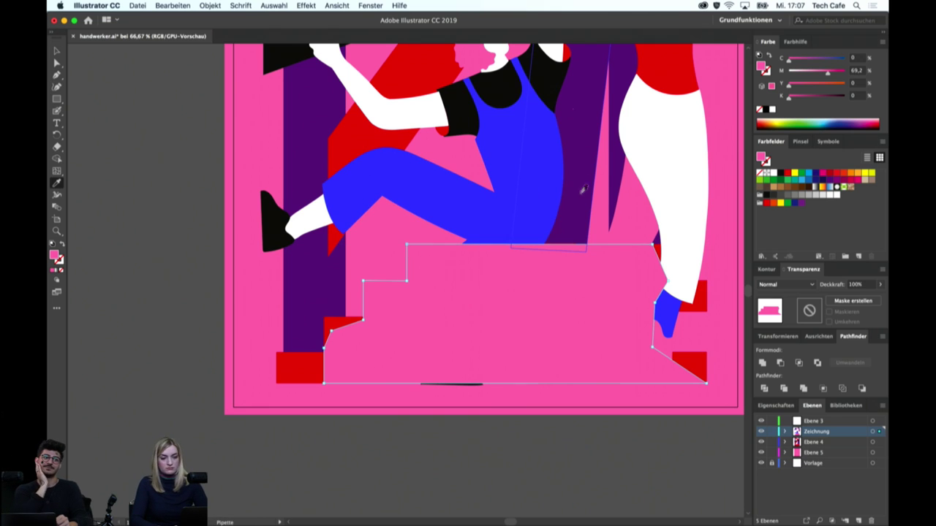
{"action": "left_click", "coordinate": [648, 177]}
{"action": "key", "text": "v"}
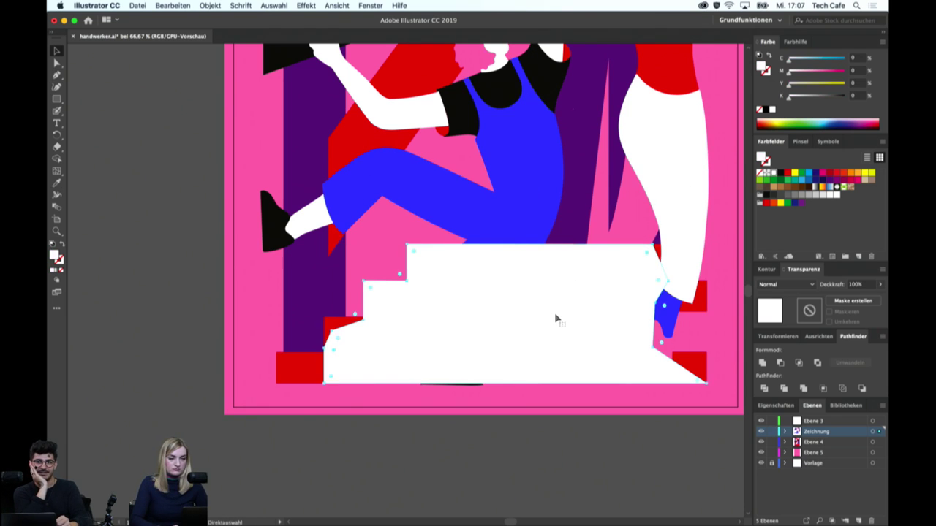
{"action": "key", "text": "Delete"}
{"action": "key", "text": "ctrl+z"}
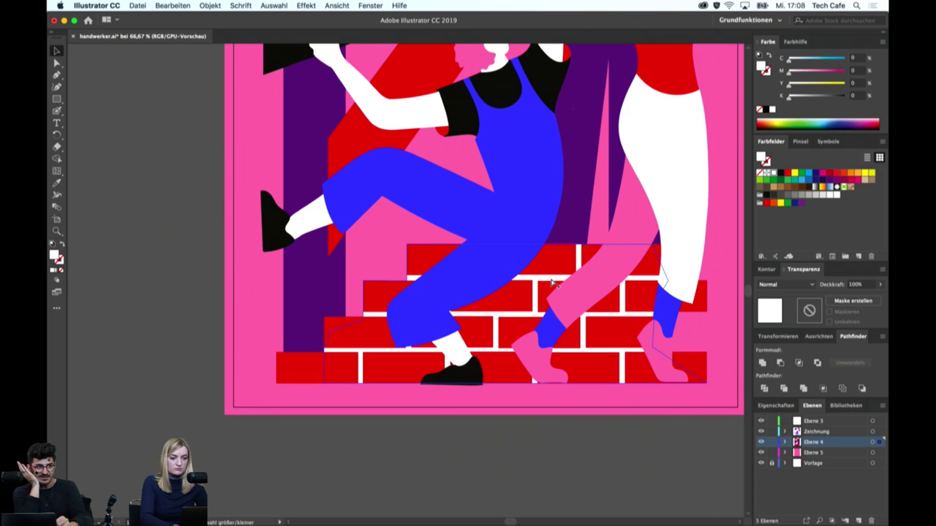
Deselect the wall and adjust the zoom to view the bricks beside the shoe
{"action": "left_click", "coordinate": [550, 344]}
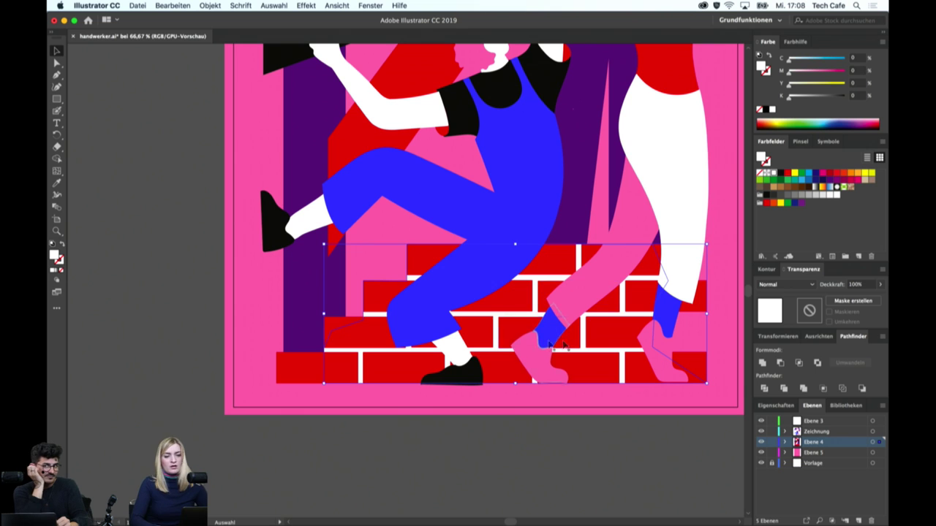
{"action": "left_click", "coordinate": [689, 447]}
{"action": "scroll", "coordinate": [499, 387], "scroll_direction": "down", "scroll_amount": 4}
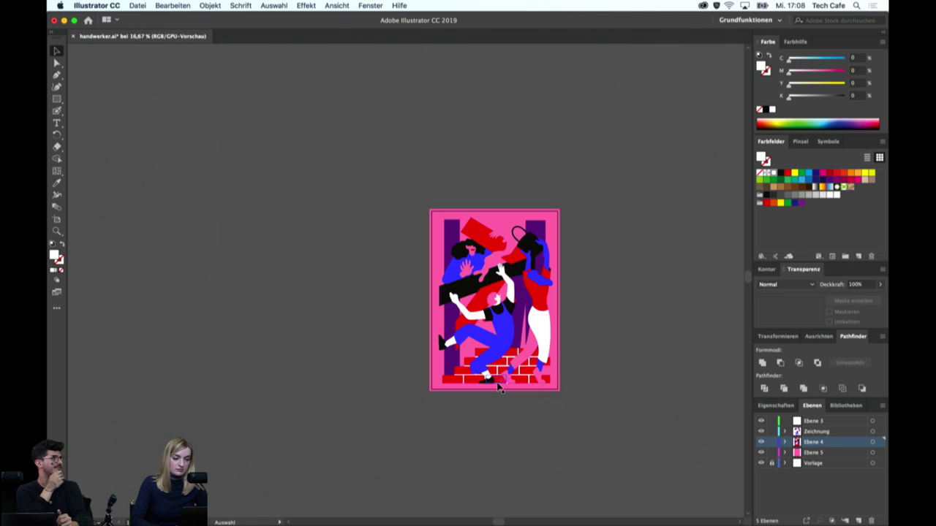
{"action": "key", "text": "super+plus"}
{"action": "key", "text": "super+plus"}
{"action": "key", "text": "super+plus"}
{"action": "key", "text": "super+plus"}
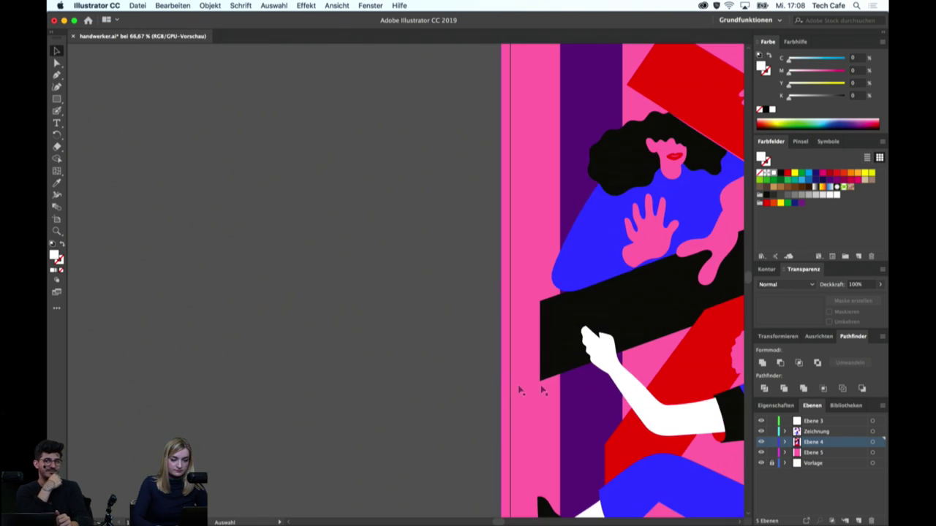
{"action": "key", "text": "super+0"}
{"action": "scroll", "coordinate": [435, 421], "scroll_direction": "up", "scroll_amount": 1}
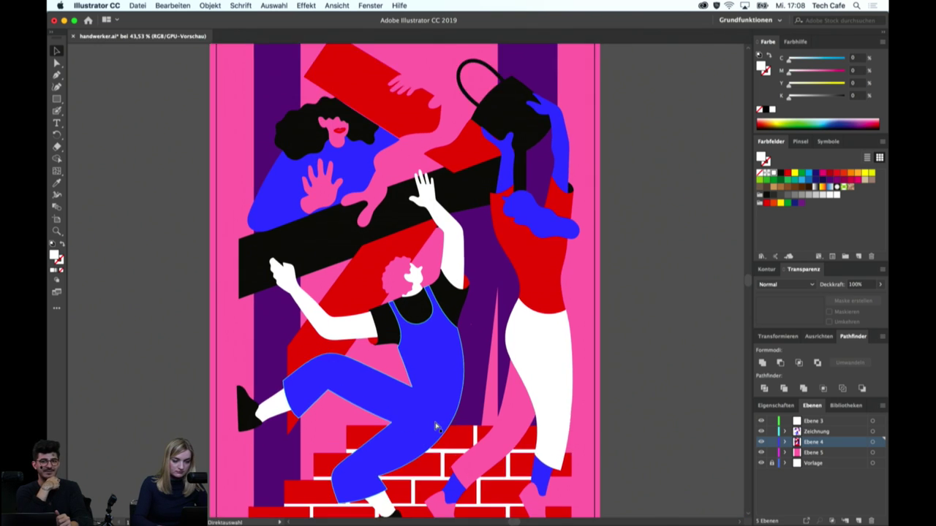
{"action": "scroll", "coordinate": [434, 421], "scroll_direction": "up", "scroll_amount": 2}
{"action": "scroll", "coordinate": [434, 421], "scroll_direction": "down", "scroll_amount": 3}
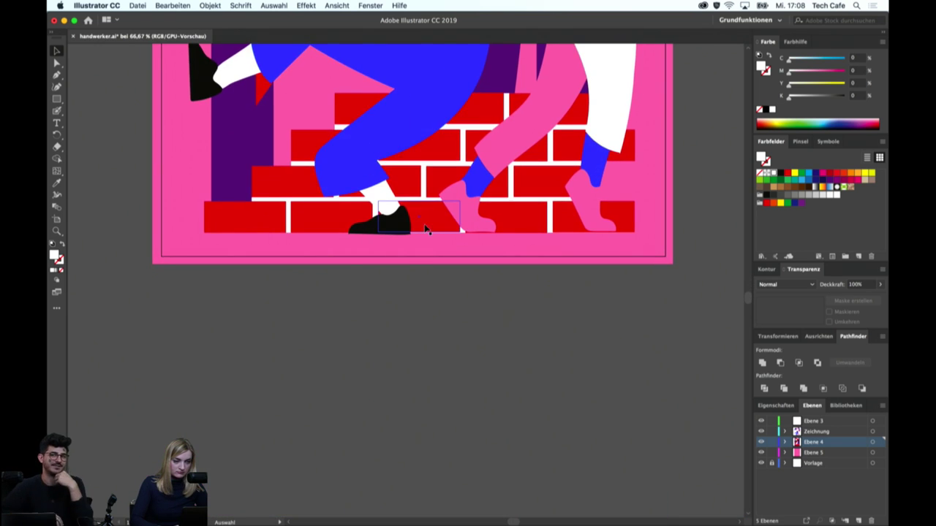
{"action": "scroll", "coordinate": [426, 228], "scroll_direction": "up", "scroll_amount": 3}
Send the red brick beside the black shoe backward behind the white leg
{"action": "left_click", "coordinate": [424, 225]}
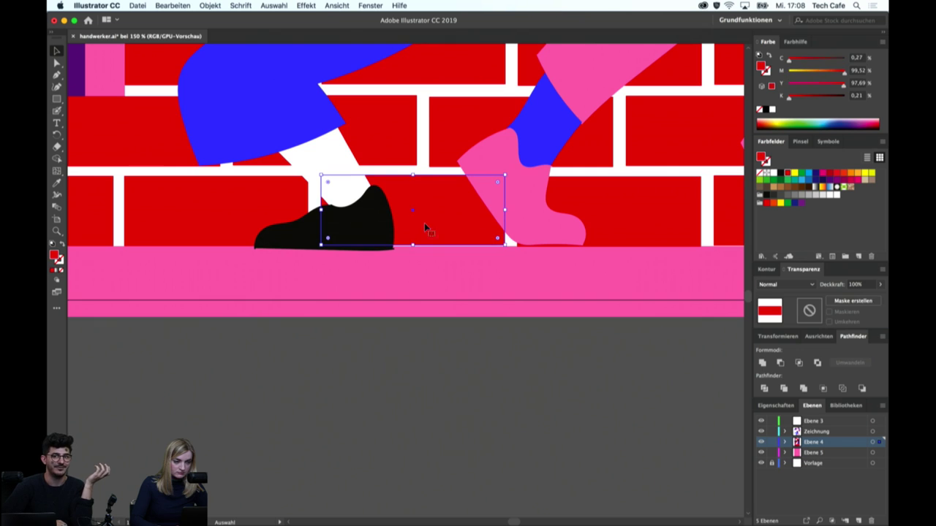
{"action": "key", "text": "super+["}
{"action": "key", "text": "super+["}
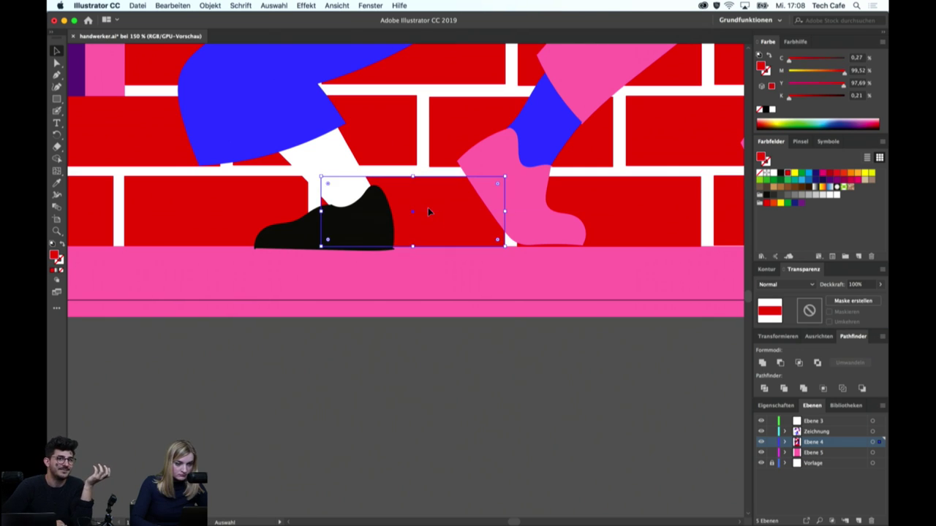
{"action": "left_click", "coordinate": [513, 317]}
{"action": "key", "text": "super+0"}
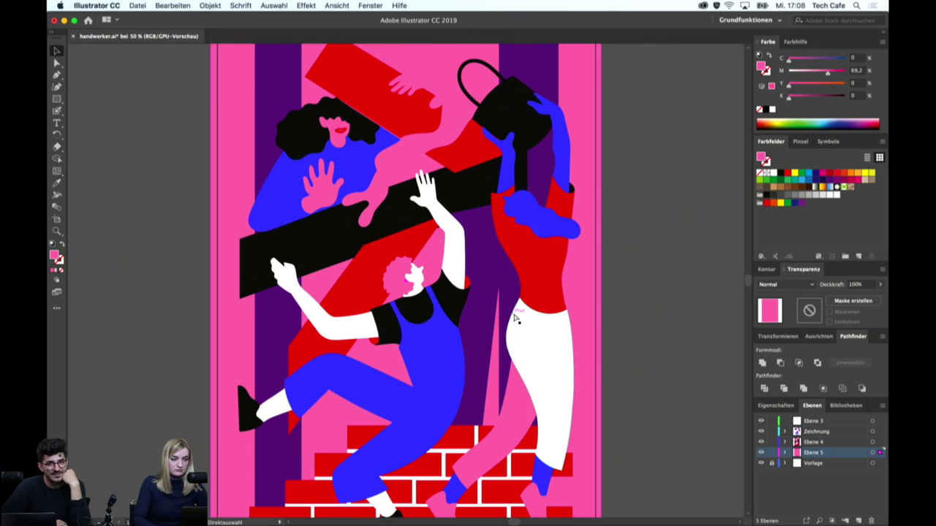
{"action": "scroll", "coordinate": [515, 318], "scroll_direction": "down", "scroll_amount": 5}
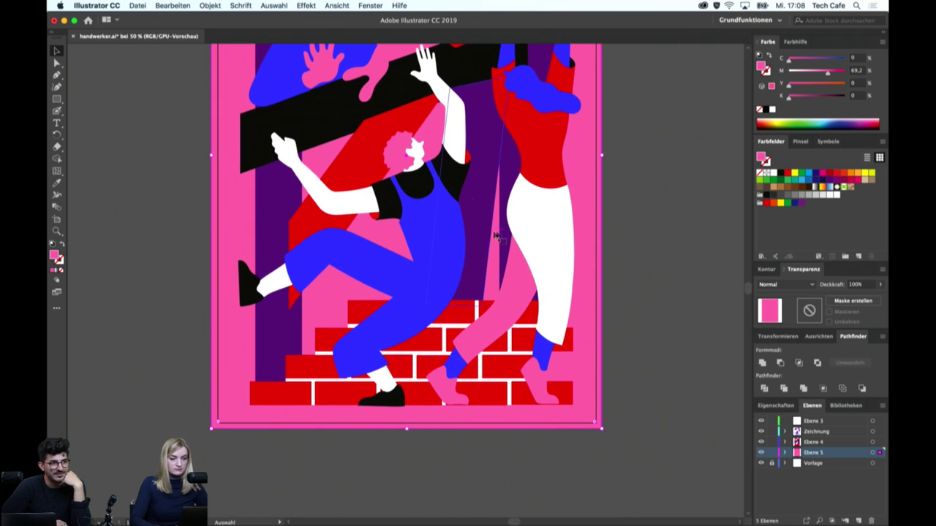
Delete the pink leg and fill both pink shoes with the leg's white
{"action": "left_click", "coordinate": [510, 322]}
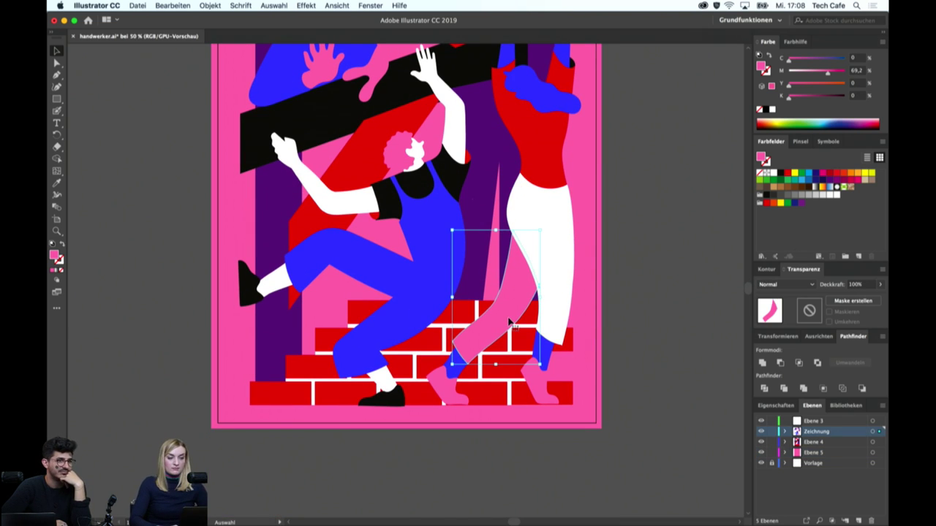
{"action": "key", "text": "Delete"}
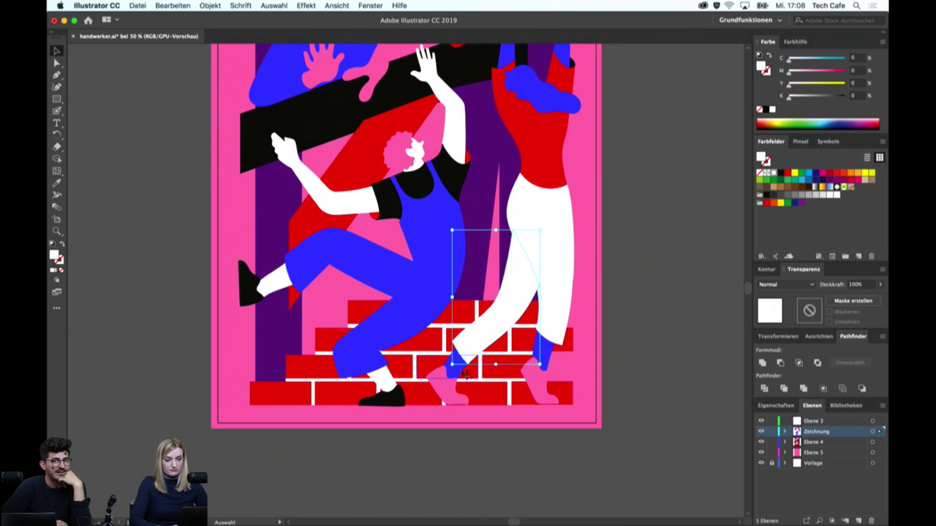
{"action": "left_click", "coordinate": [446, 384]}
{"action": "left_click", "coordinate": [526, 389], "text": "shift"}
{"action": "key", "text": "i"}
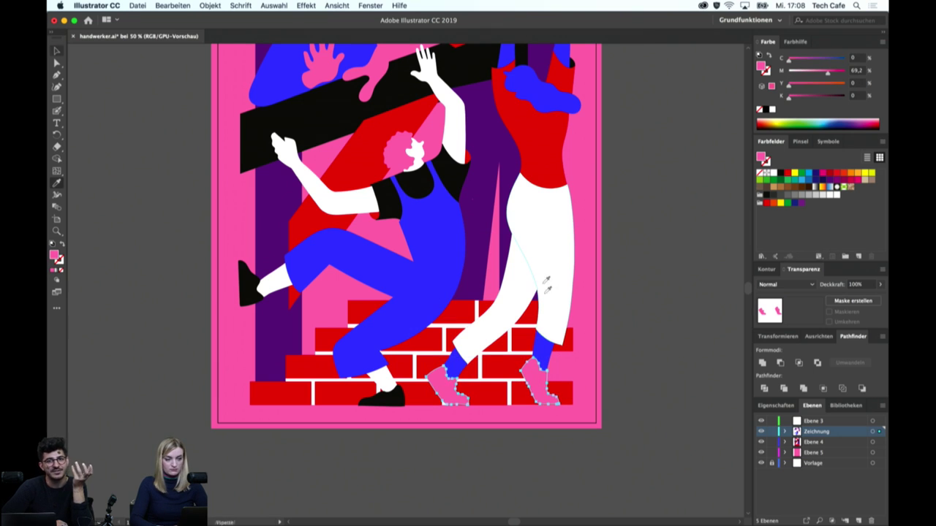
{"action": "left_click", "coordinate": [728, 6]}
{"action": "left_click", "coordinate": [662, 49]}
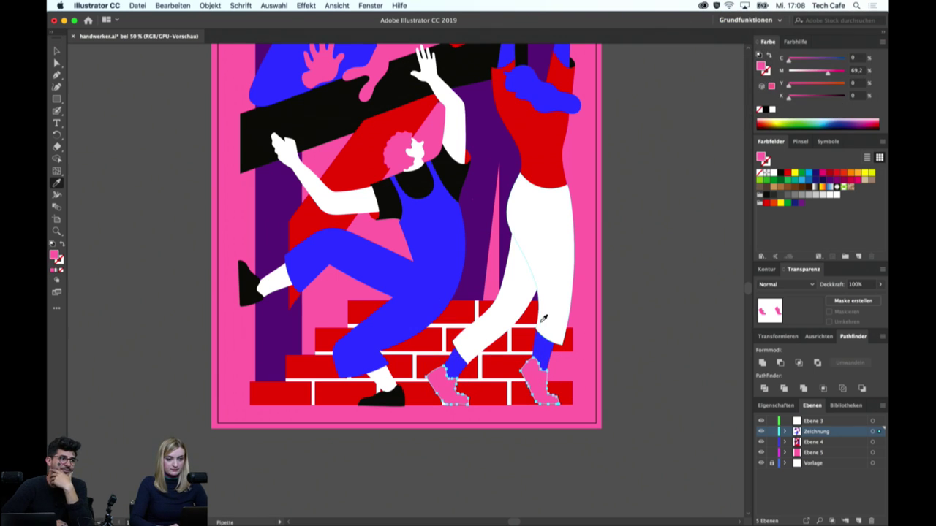
{"action": "left_click", "coordinate": [557, 253]}
{"action": "key", "text": "v"}
Recolour the blue hand white by sampling a white shape
{"action": "left_click", "coordinate": [551, 276]}
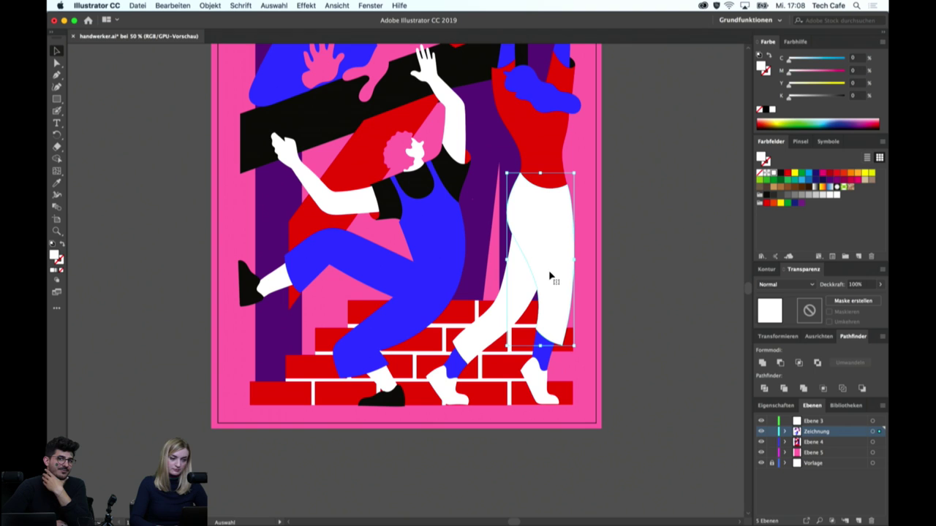
{"action": "left_click", "coordinate": [516, 303], "text": "shift"}
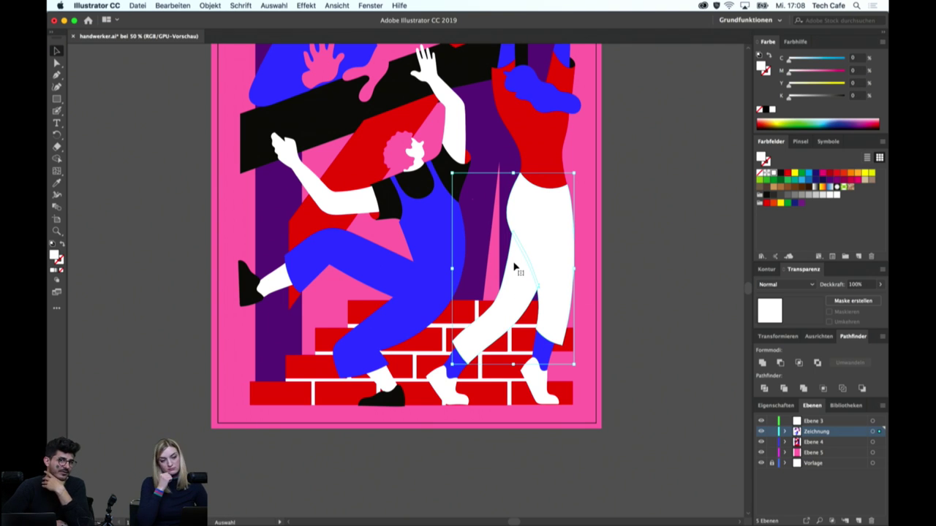
{"action": "left_click", "coordinate": [587, 193]}
{"action": "scroll", "coordinate": [587, 212], "scroll_direction": "up", "scroll_amount": 3}
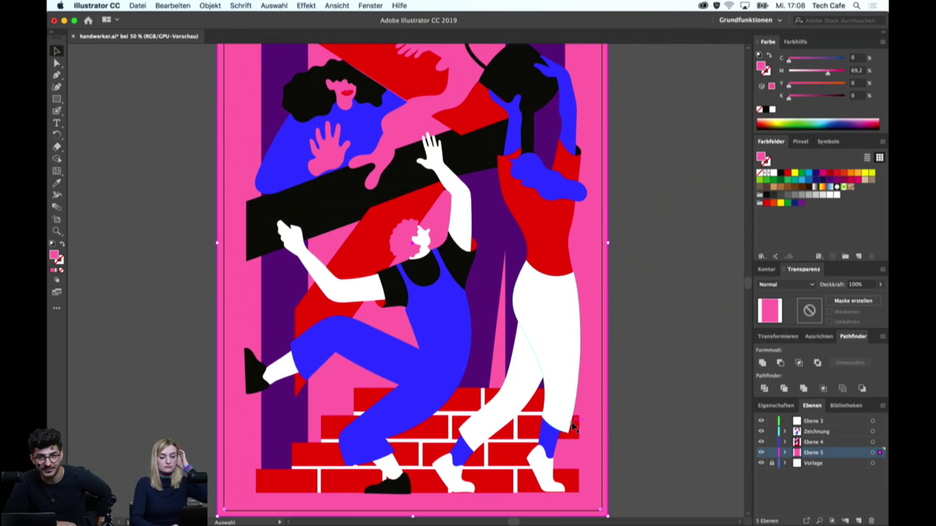
{"action": "left_click", "coordinate": [559, 183]}
{"action": "key", "text": "i"}
{"action": "left_click", "coordinate": [571, 292]}
{"action": "key", "text": "ctrl+shift+a"}
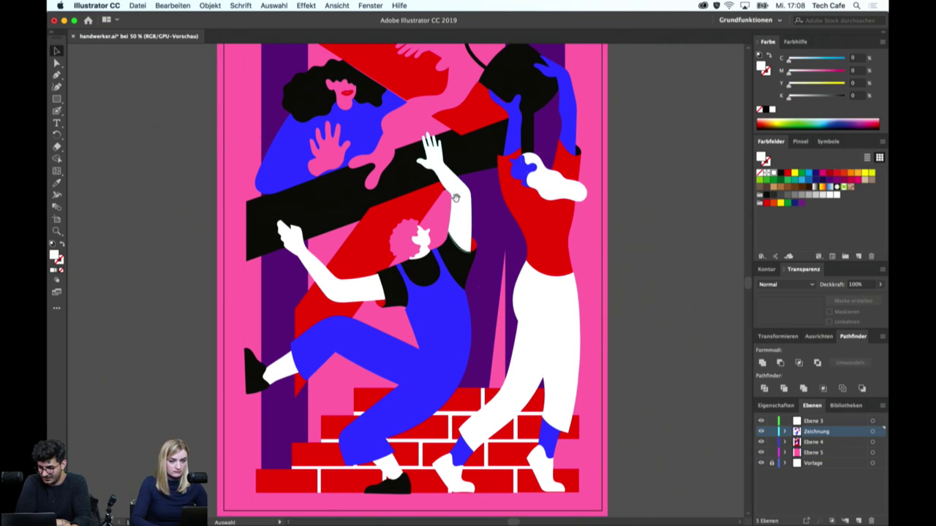
{"action": "left_click_drag", "start_coordinate": [434, 177], "coordinate": [466, 230]}
Make the pink reaching arm white and view the whole artboard
{"action": "left_click", "coordinate": [398, 189]}
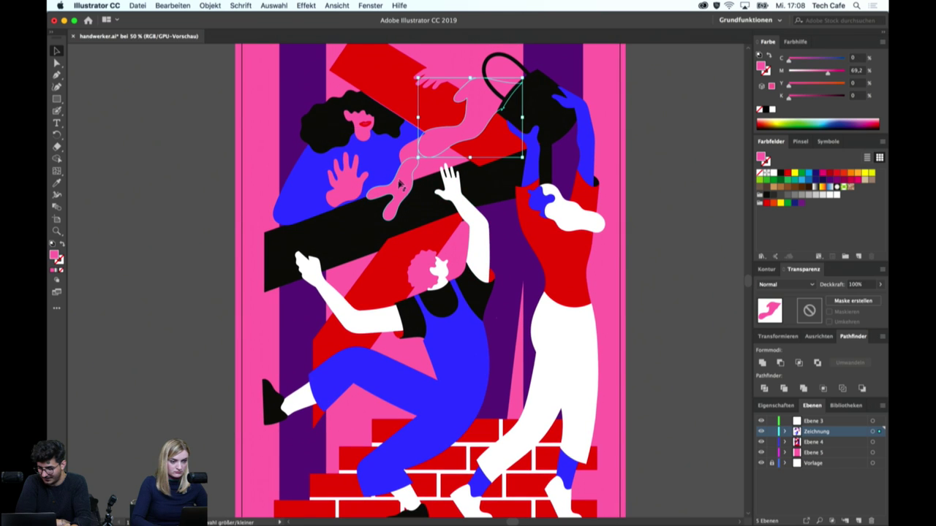
{"action": "key", "text": "i"}
{"action": "left_click", "coordinate": [475, 252]}
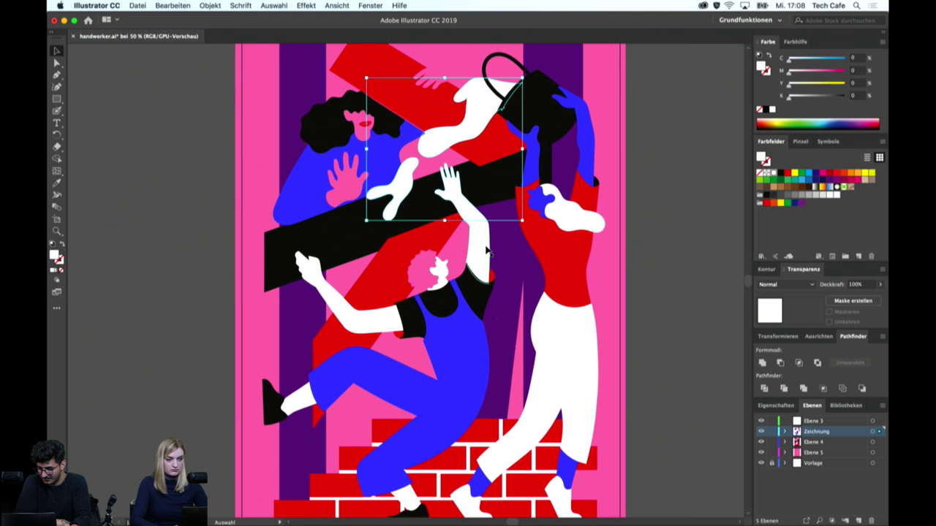
{"action": "left_click", "coordinate": [623, 222]}
{"action": "left_click", "coordinate": [656, 182]}
{"action": "key", "text": "ctrl+0"}
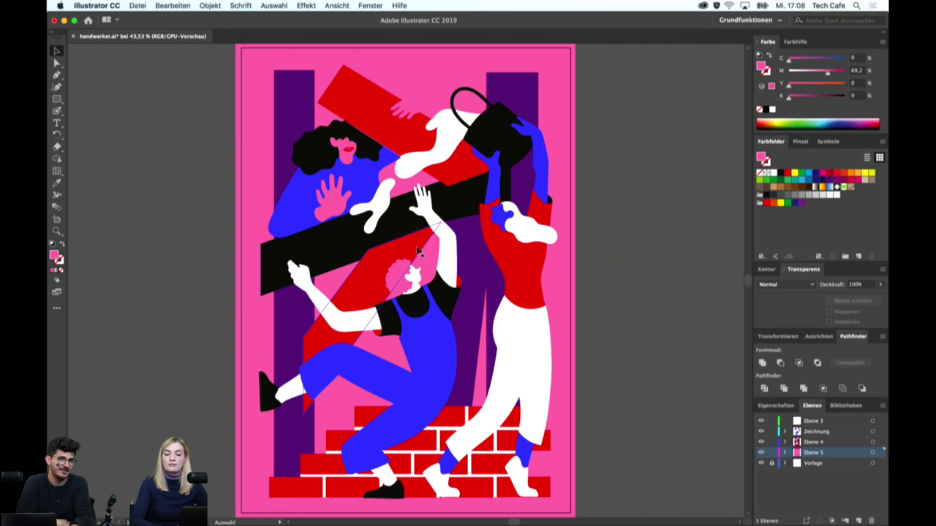
Drag the red diagonal shape slightly to the right
{"action": "left_click", "coordinate": [373, 275]}
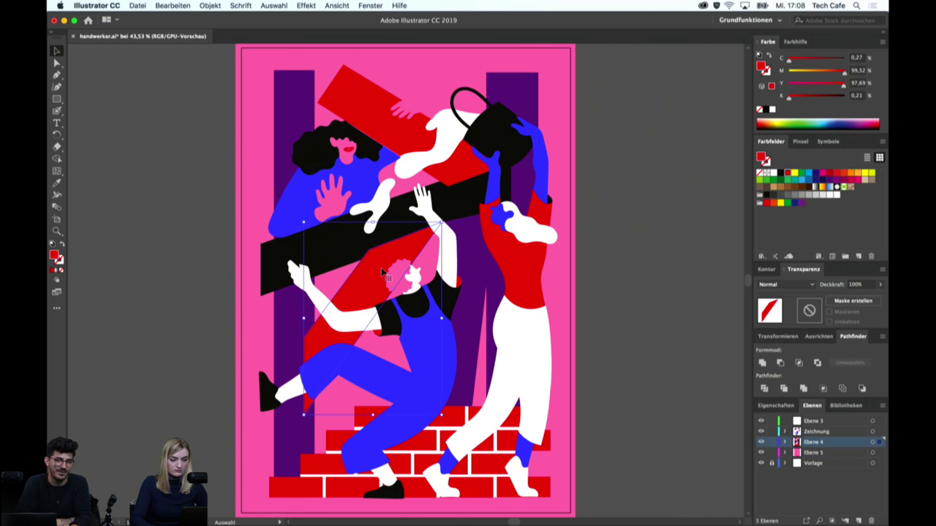
{"action": "left_click_drag", "start_coordinate": [381, 272], "coordinate": [391, 269]}
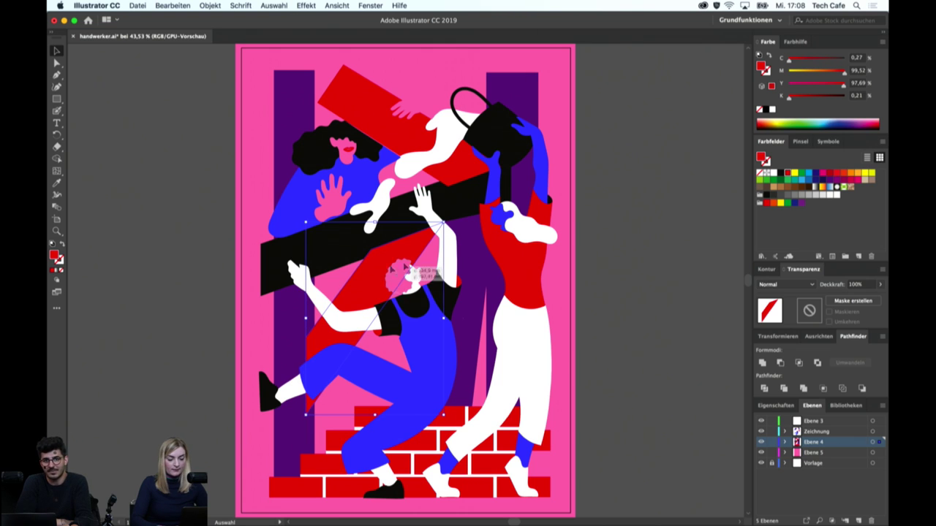
{"action": "left_click", "coordinate": [605, 245]}
Nudge the left purple stripe one step to the right
{"action": "key", "text": "super+plus"}
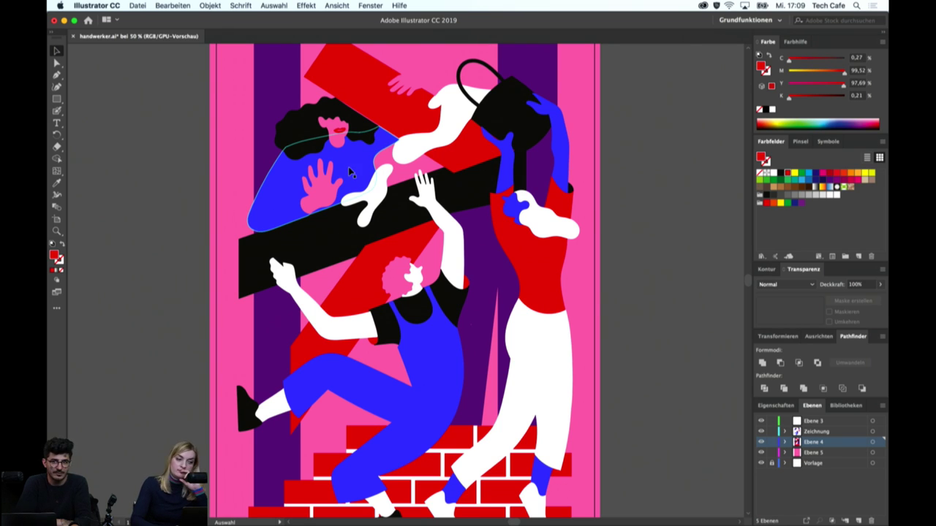
{"action": "left_click", "coordinate": [263, 156]}
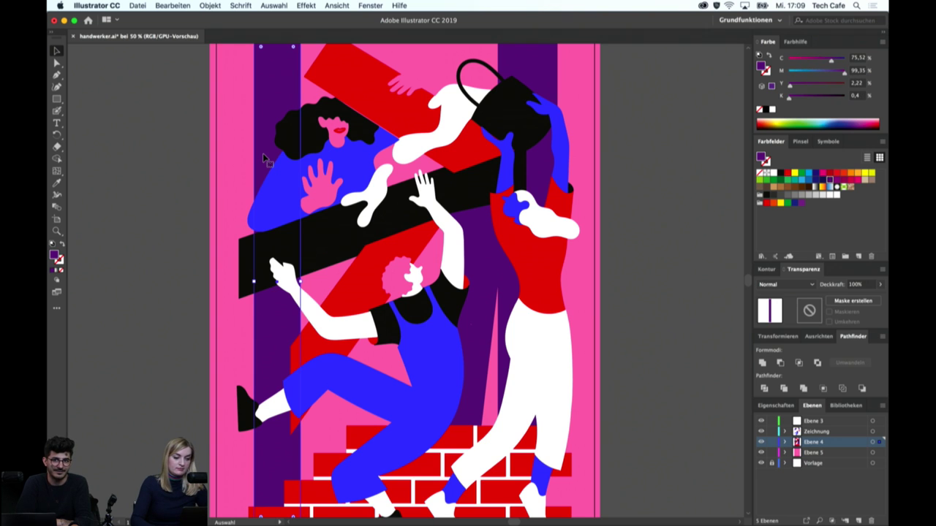
{"action": "key", "text": "Right"}
{"action": "scroll", "coordinate": [263, 156], "scroll_direction": "down", "scroll_amount": 5}
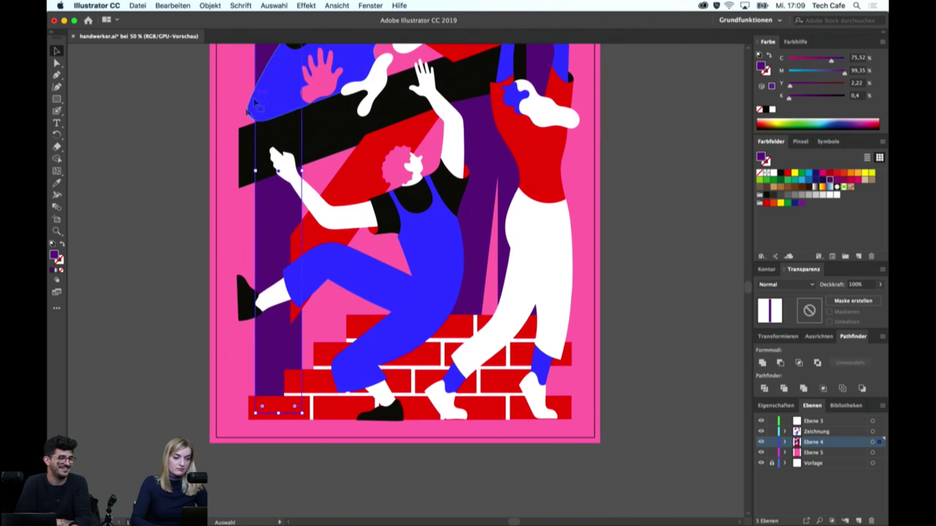
{"action": "left_click", "coordinate": [175, 190]}
{"action": "left_click_drag", "start_coordinate": [175, 190], "coordinate": [199, 274]}
{"action": "left_click_drag", "start_coordinate": [199, 321], "coordinate": [218, 357]}
{"action": "left_click", "coordinate": [327, 212]}
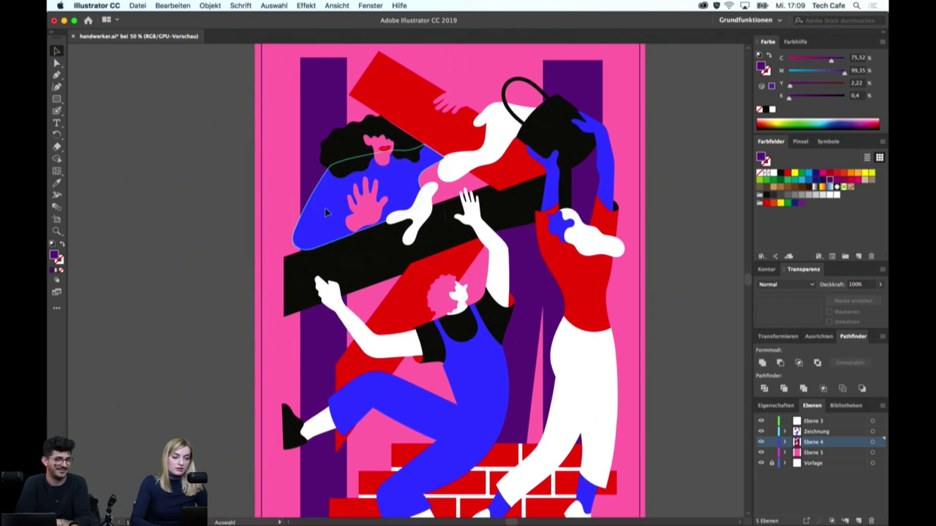
{"action": "key", "text": "super+1"}
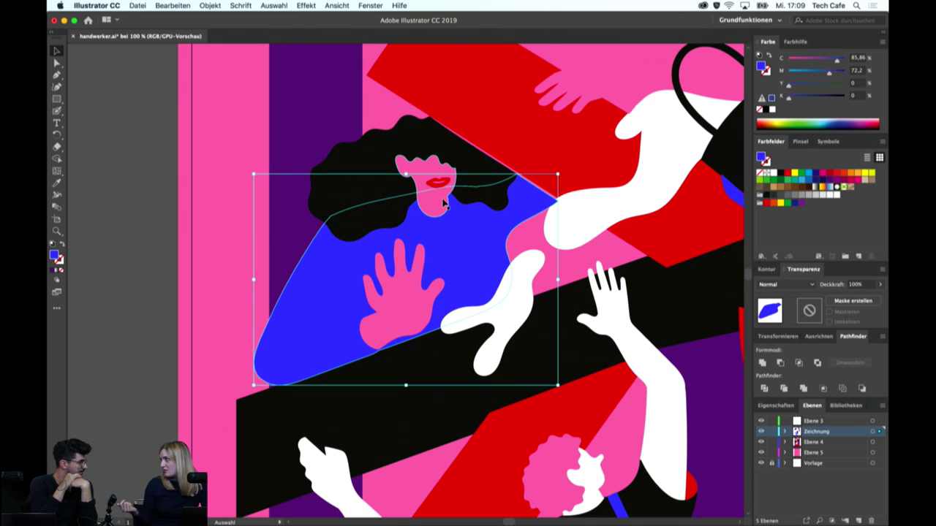
{"action": "left_click", "coordinate": [497, 322]}
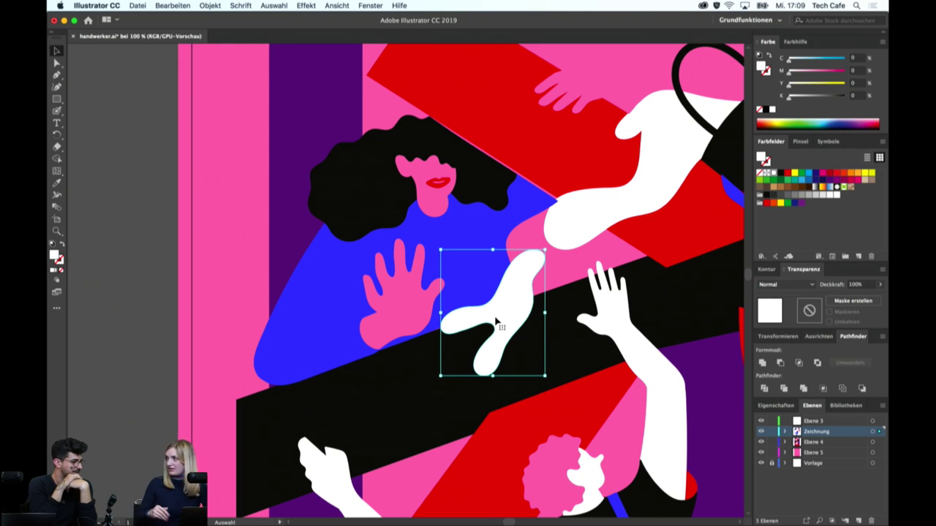
{"action": "left_click", "coordinate": [546, 204]}
{"action": "left_click", "coordinate": [562, 144]}
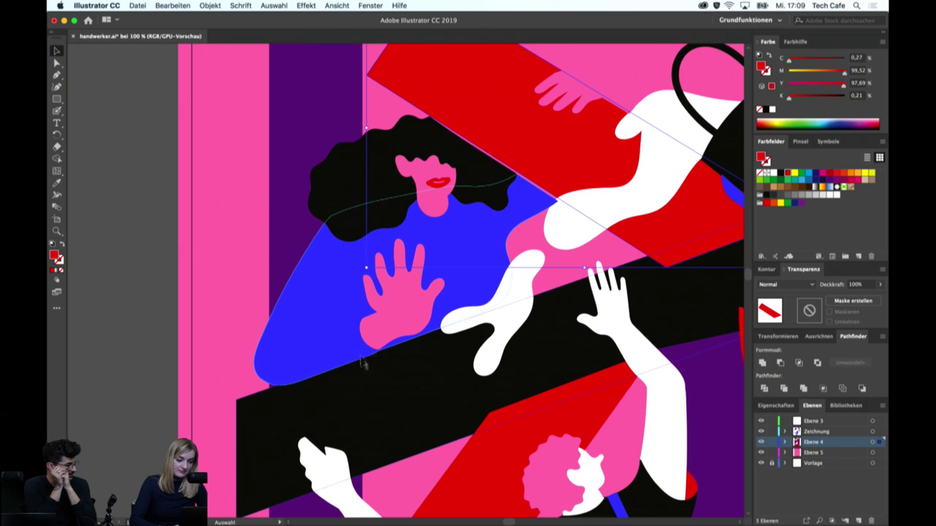
{"action": "left_click", "coordinate": [115, 246]}
{"action": "key", "text": "ctrl+minus"}
{"action": "key", "text": "ctrl+minus"}
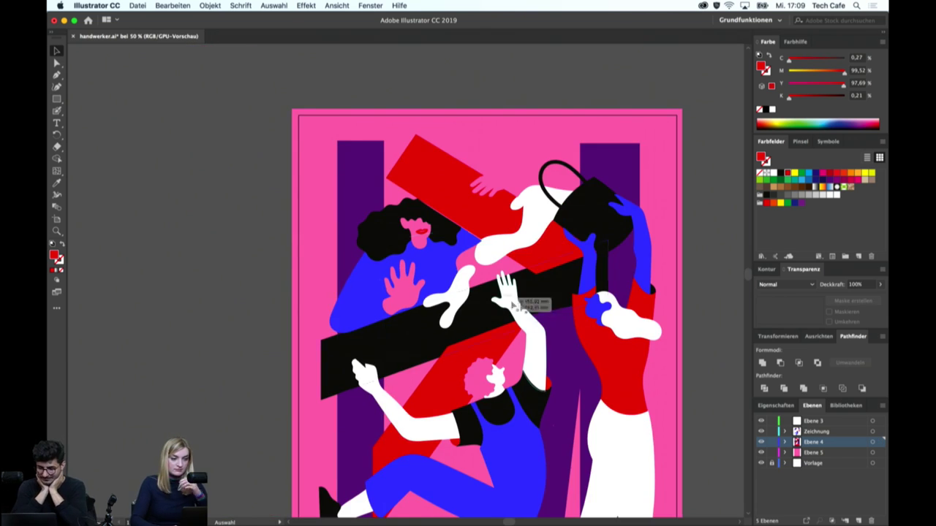
Make both pink hands white with the Eyedropper
{"action": "scroll", "coordinate": [501, 189], "scroll_direction": "down", "scroll_amount": 3}
{"action": "scroll", "coordinate": [501, 189], "scroll_direction": "right", "scroll_amount": 3}
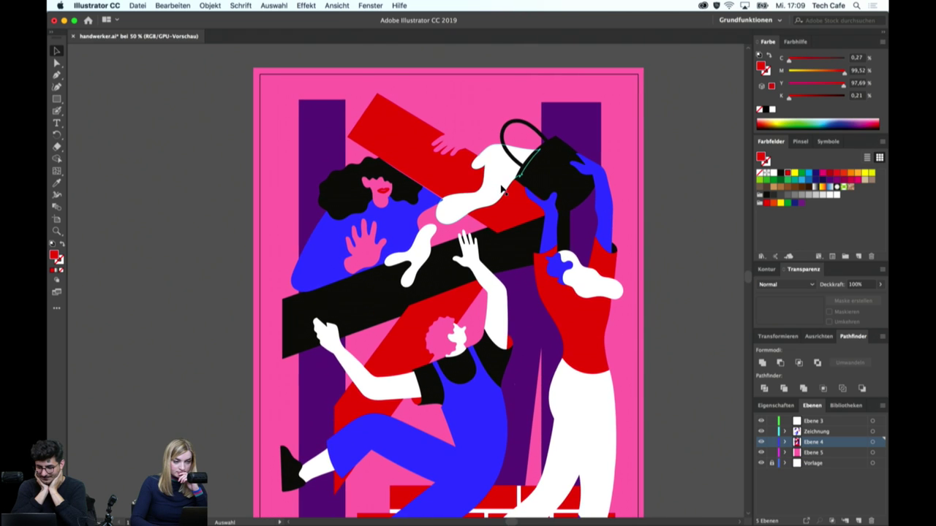
{"action": "left_click", "coordinate": [452, 141]}
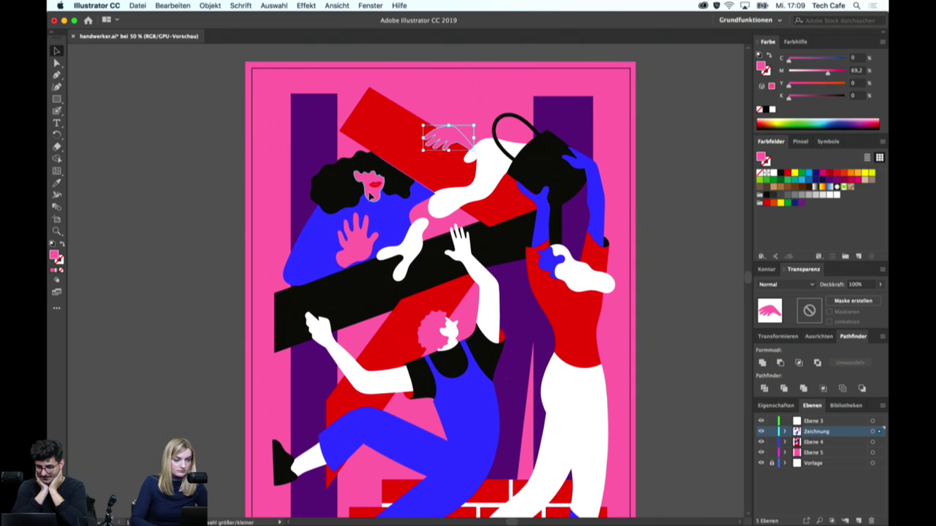
{"action": "left_click", "coordinate": [363, 237], "text": "shift"}
{"action": "key", "text": "i"}
{"action": "left_click", "coordinate": [419, 247]}
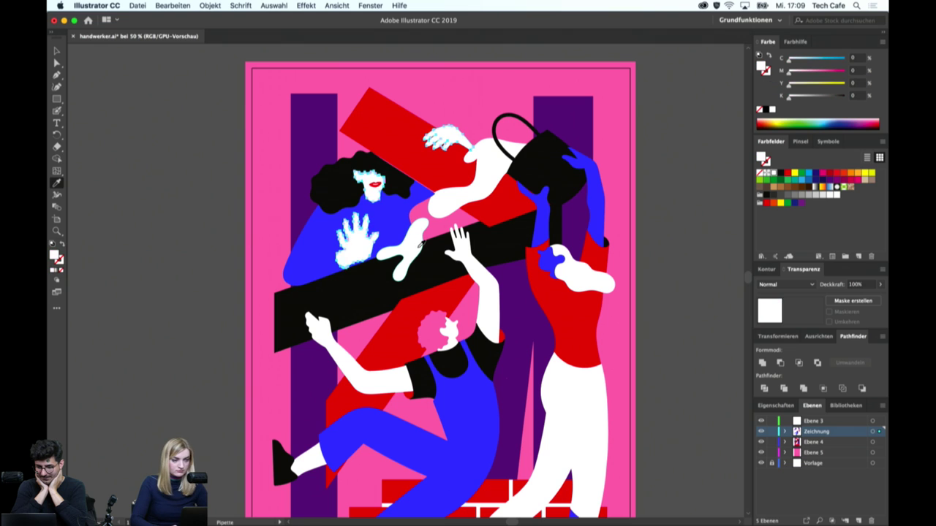
{"action": "left_click", "coordinate": [350, 195]}
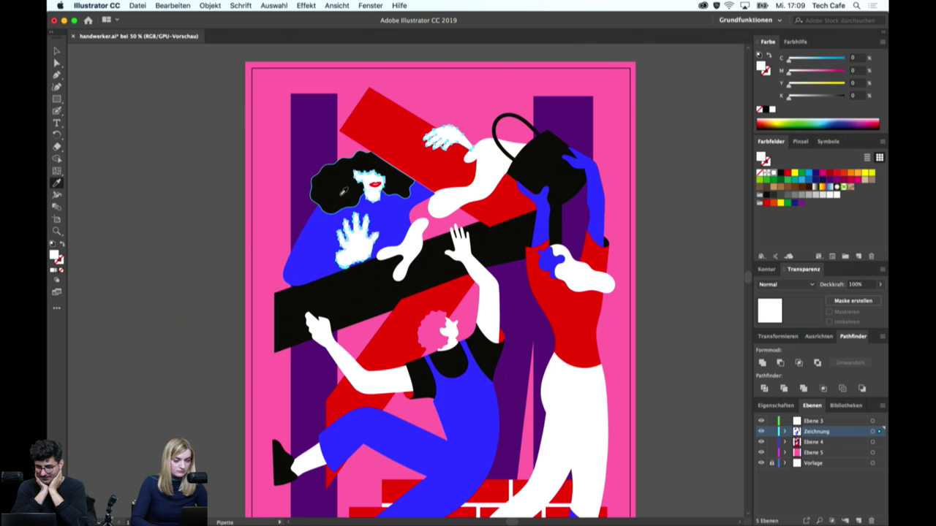
{"action": "key", "text": "v"}
{"action": "left_click", "coordinate": [646, 198]}
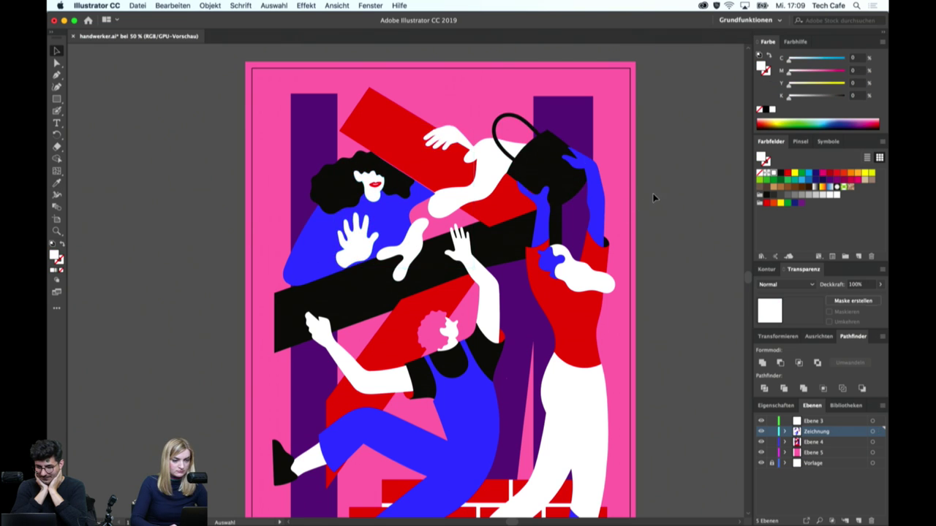
{"action": "scroll", "coordinate": [637, 189], "scroll_direction": "down", "scroll_amount": 2}
Recolour the left purple bar red and the diagonal shape black
{"action": "left_click", "coordinate": [313, 106]}
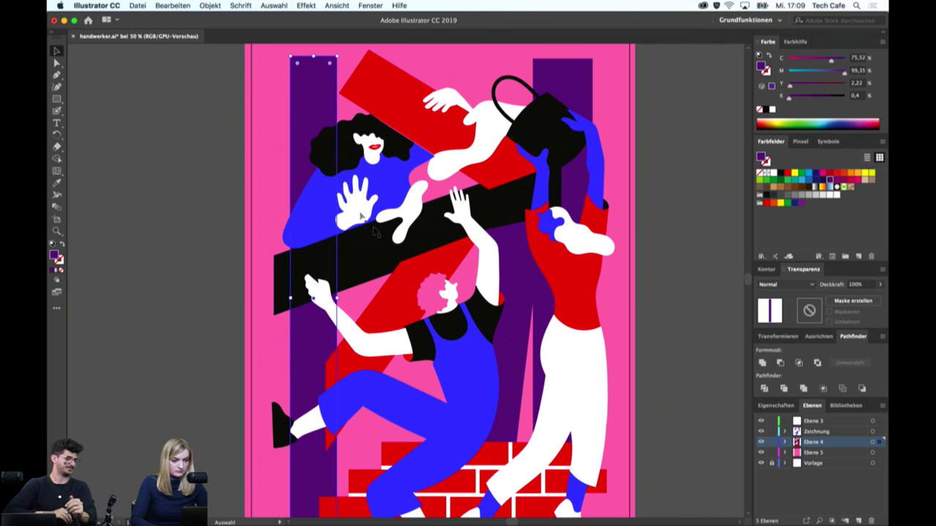
{"action": "key", "text": "i"}
{"action": "left_click", "coordinate": [398, 283]}
{"action": "left_click", "coordinate": [396, 284], "text": "ctrl"}
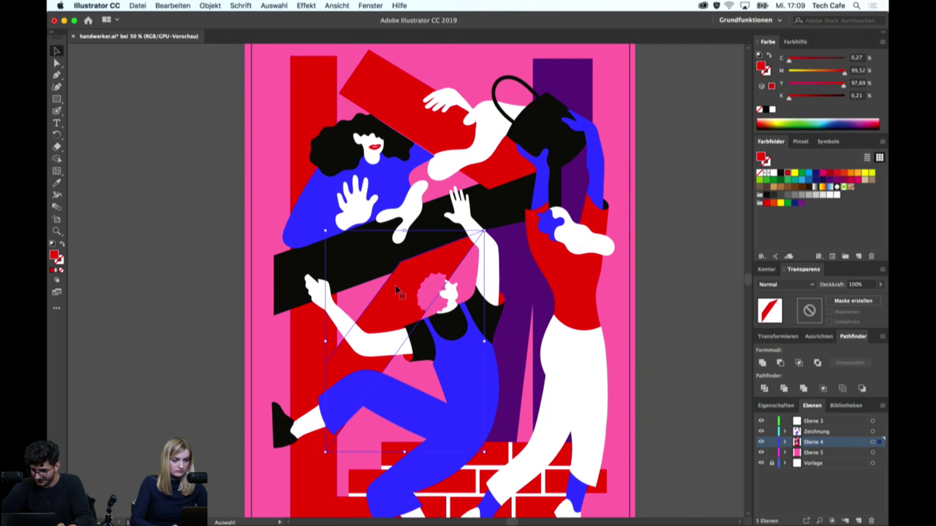
{"action": "left_click", "coordinate": [462, 353]}
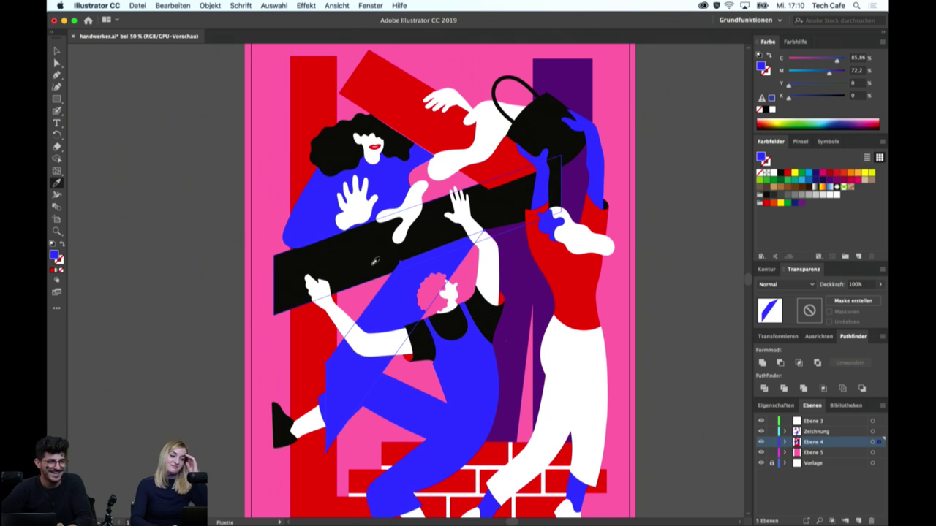
{"action": "left_click", "coordinate": [374, 261]}
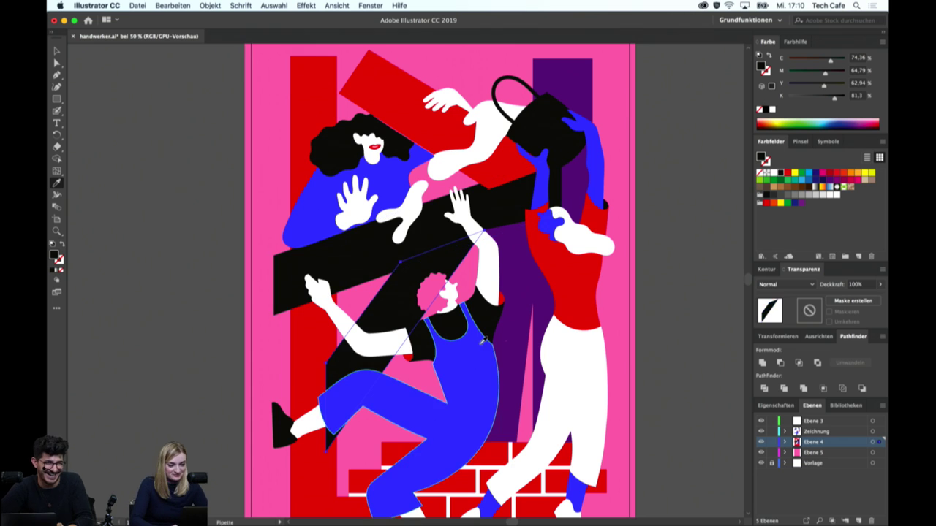
{"action": "key", "text": "v"}
Make the black shirt red and the pink hair blue
{"action": "left_click", "coordinate": [422, 348]}
{"action": "key", "text": "i"}
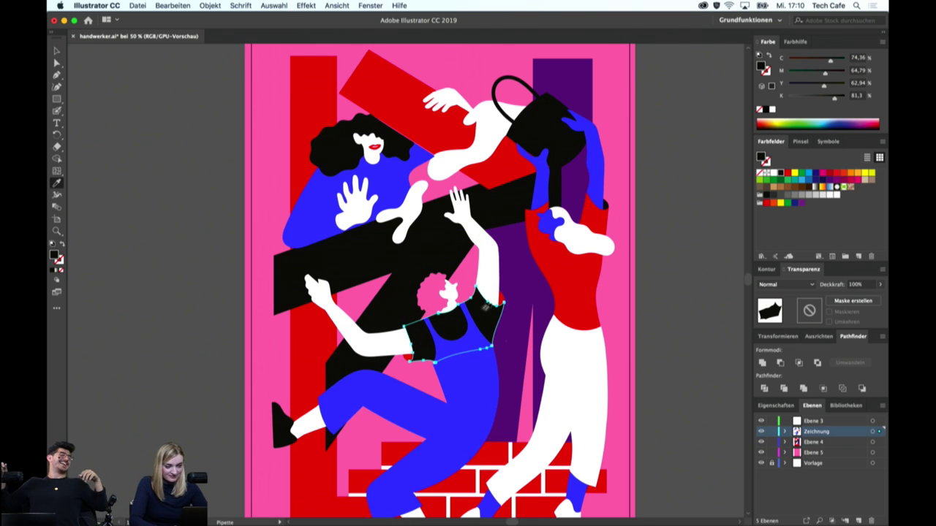
{"action": "left_click", "coordinate": [305, 343]}
{"action": "key", "text": "v"}
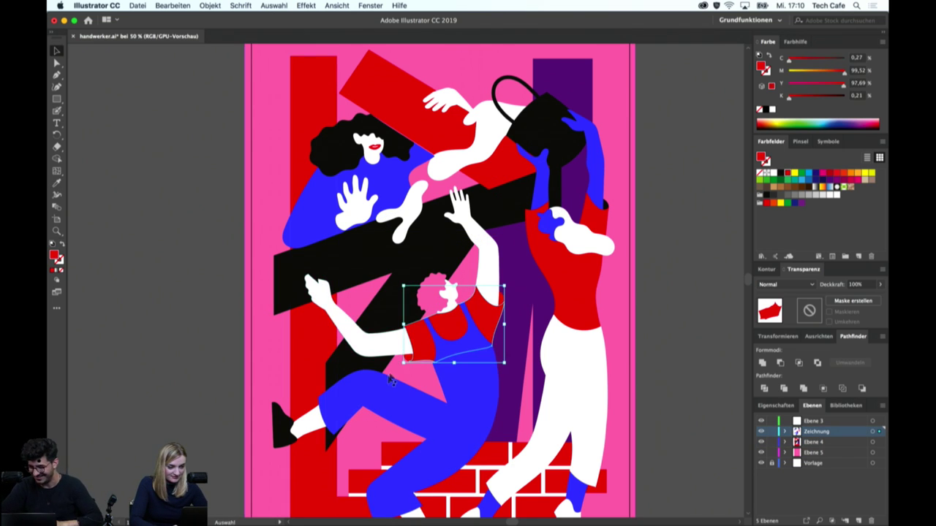
{"action": "left_click_drag", "start_coordinate": [383, 378], "coordinate": [374, 325]}
{"action": "left_click", "coordinate": [428, 241]}
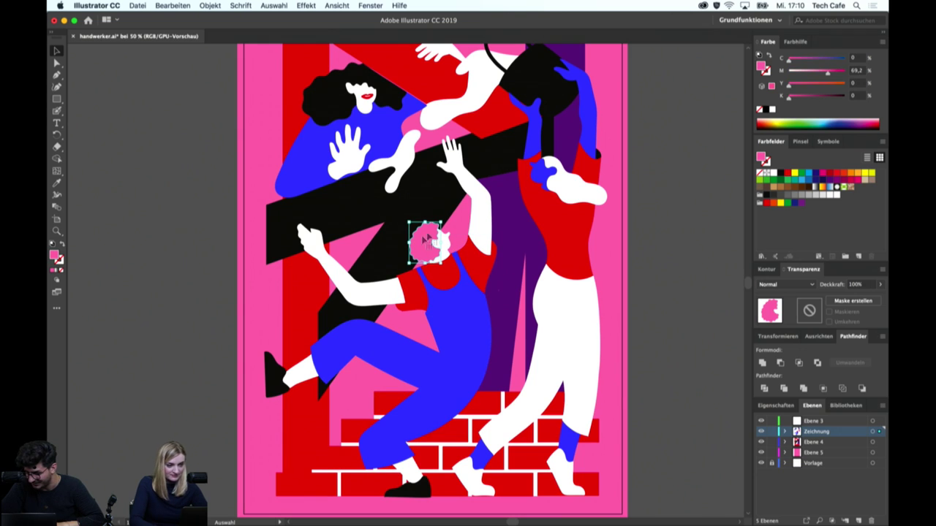
{"action": "left_click", "coordinate": [457, 291]}
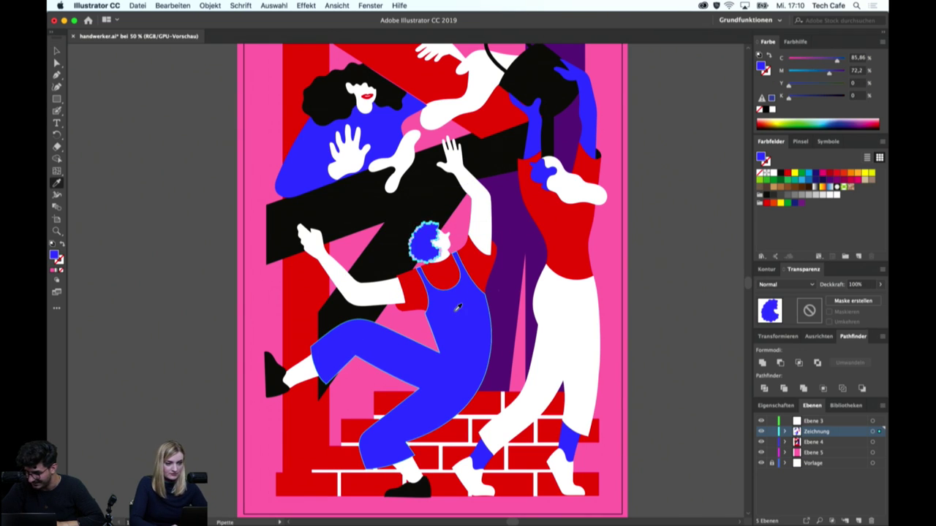
Fill the left pillar blue and turn the black diagonal beam red
{"action": "left_click", "coordinate": [430, 167]}
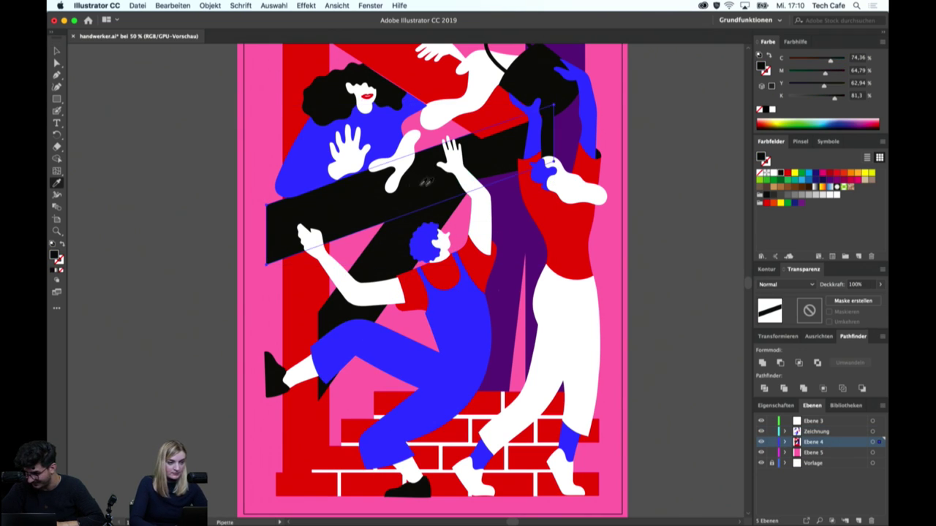
{"action": "left_click", "coordinate": [300, 287]}
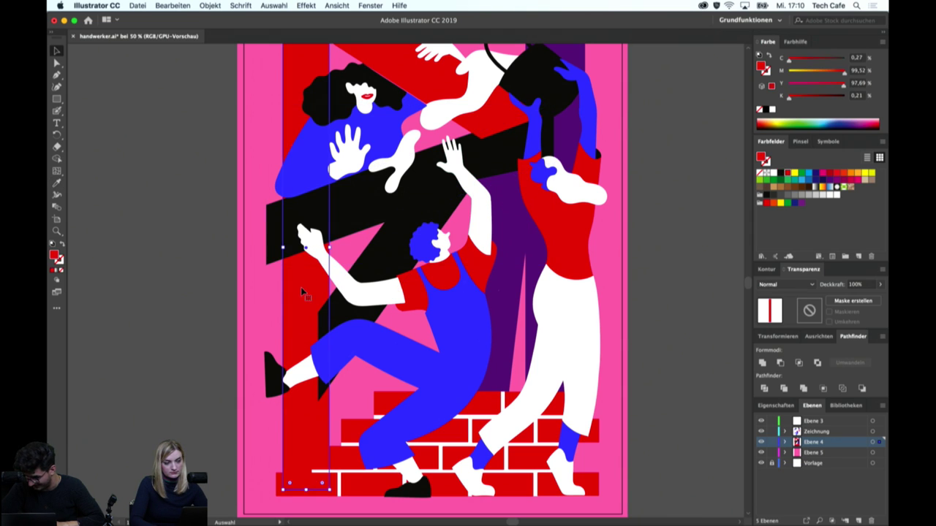
{"action": "left_click", "coordinate": [309, 147]}
{"action": "key", "text": "v"}
{"action": "left_click", "coordinate": [403, 146]}
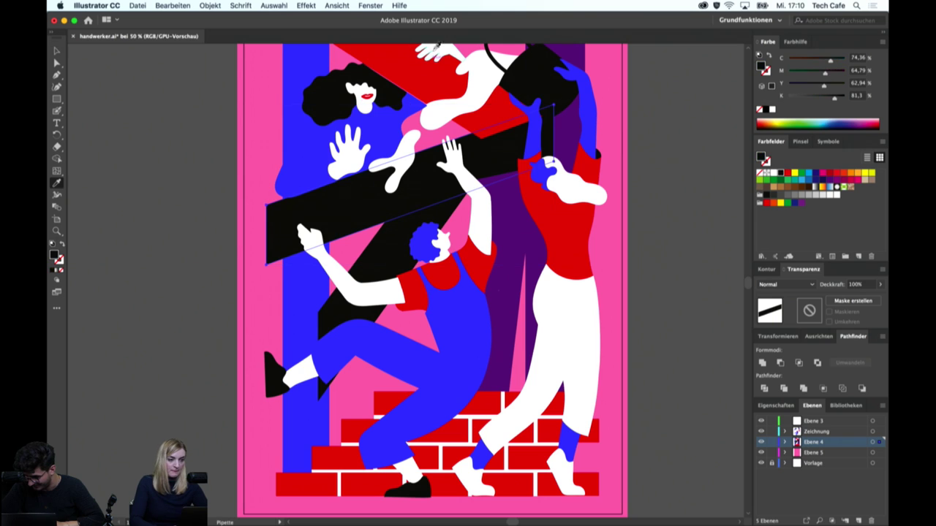
{"action": "key", "text": "ctrl+z"}
Give the top woman a black body and red hair, editing the hair in isolation
{"action": "left_click", "coordinate": [327, 93]}
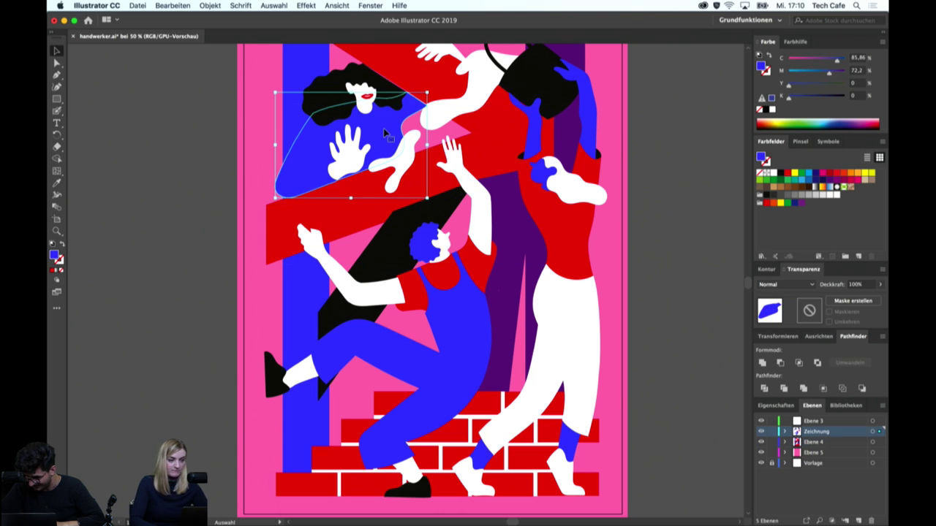
{"action": "key", "text": "ctrl+z"}
{"action": "double_click", "coordinate": [327, 93]}
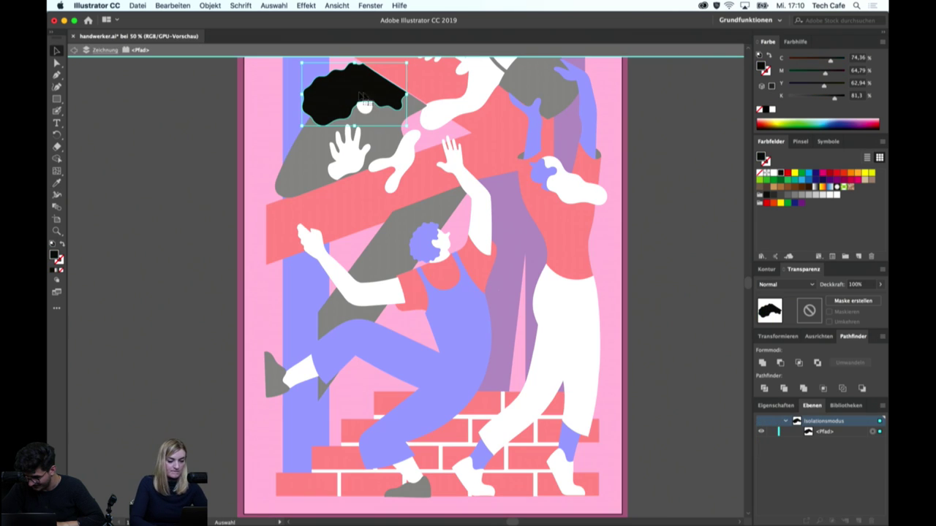
{"action": "key", "text": "ctrl+z"}
{"action": "double_click", "coordinate": [241, 139]}
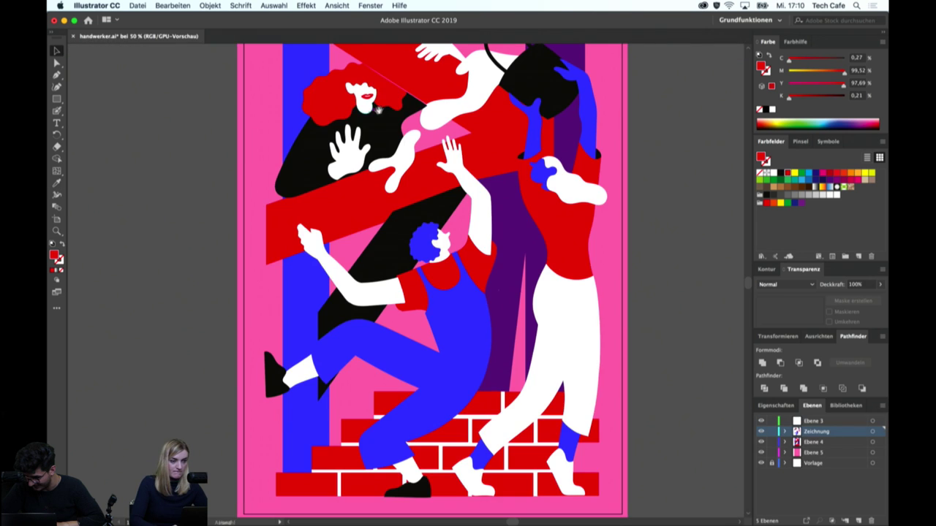
Recolour the upper red diagonal bar blue by sampling the blue with the Eyedropper
{"action": "scroll", "coordinate": [379, 110], "scroll_direction": "up", "scroll_amount": 2}
{"action": "scroll", "coordinate": [379, 109], "scroll_direction": "right", "scroll_amount": 2}
{"action": "left_click", "coordinate": [335, 127]}
{"action": "key", "text": "i"}
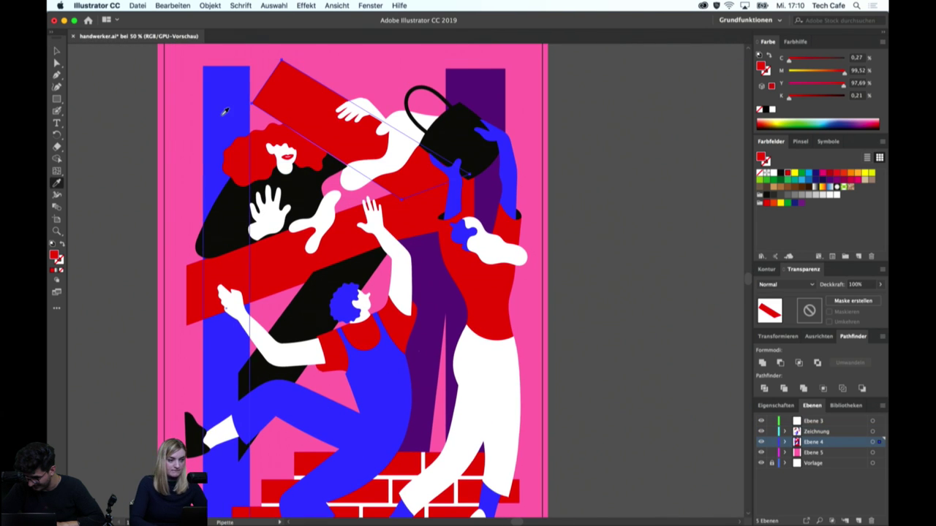
{"action": "left_click", "coordinate": [225, 111]}
{"action": "key", "text": "v"}
Make the standing woman's blue arms white
{"action": "left_click", "coordinate": [394, 146]}
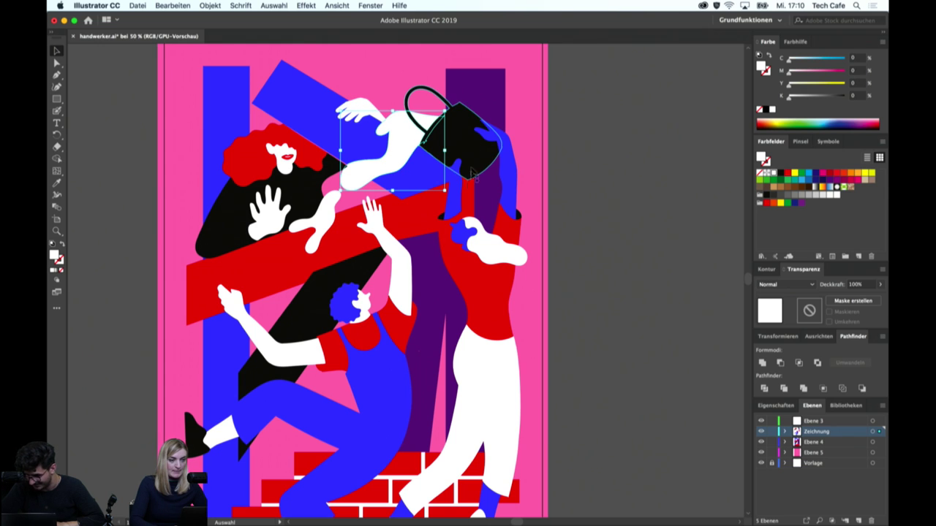
{"action": "left_click", "coordinate": [486, 153]}
{"action": "left_click", "coordinate": [462, 235], "text": "shift"}
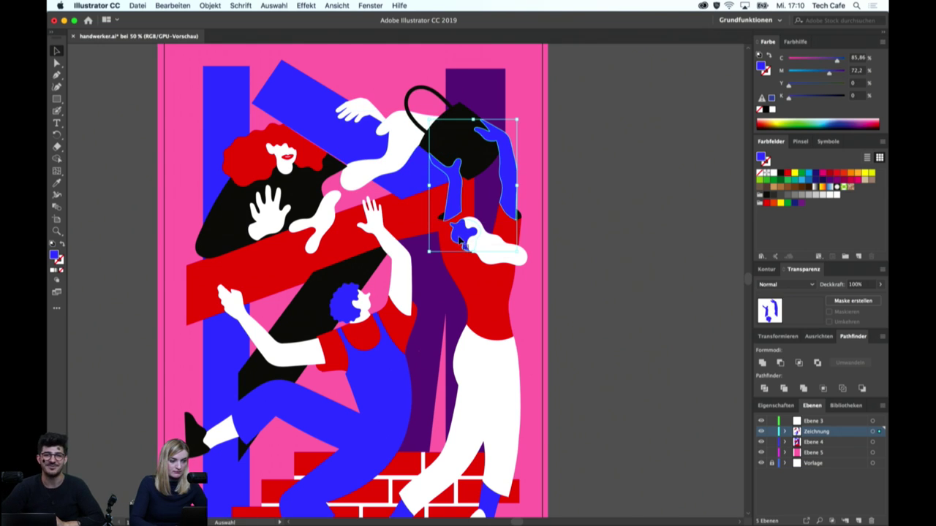
{"action": "scroll", "coordinate": [470, 288], "scroll_direction": "down", "scroll_amount": 2}
{"action": "left_click", "coordinate": [474, 450], "text": "shift"}
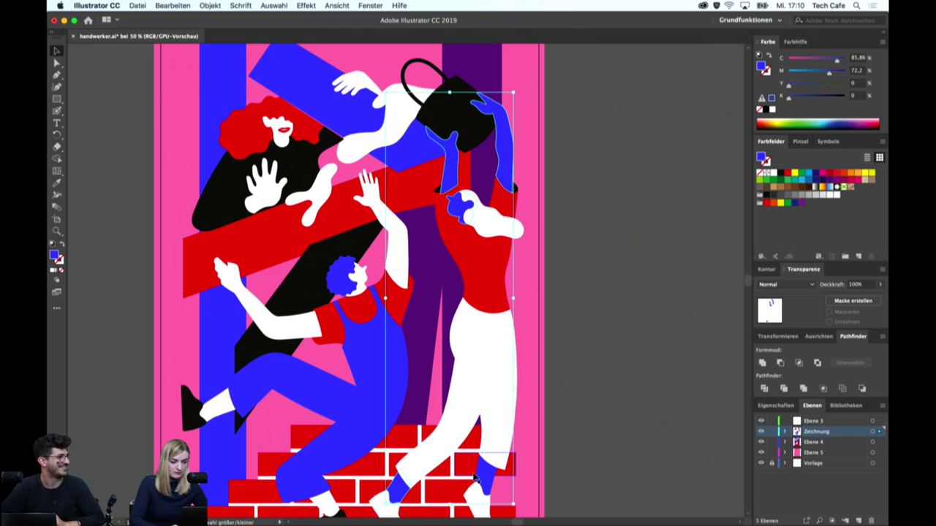
{"action": "key", "text": "i"}
{"action": "left_click", "coordinate": [486, 450]}
Turn the woman's white trousers black
{"action": "key", "text": "v"}
{"action": "left_click", "coordinate": [483, 381]}
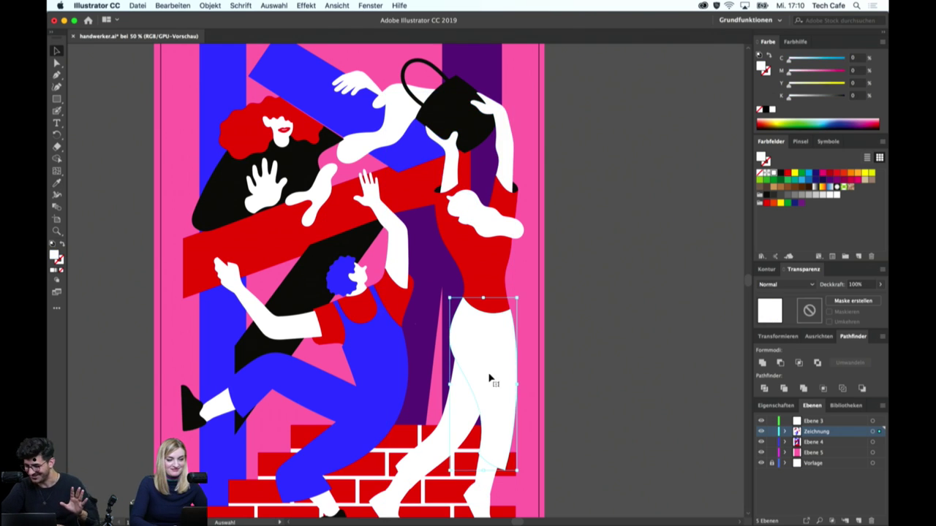
{"action": "key", "text": "i"}
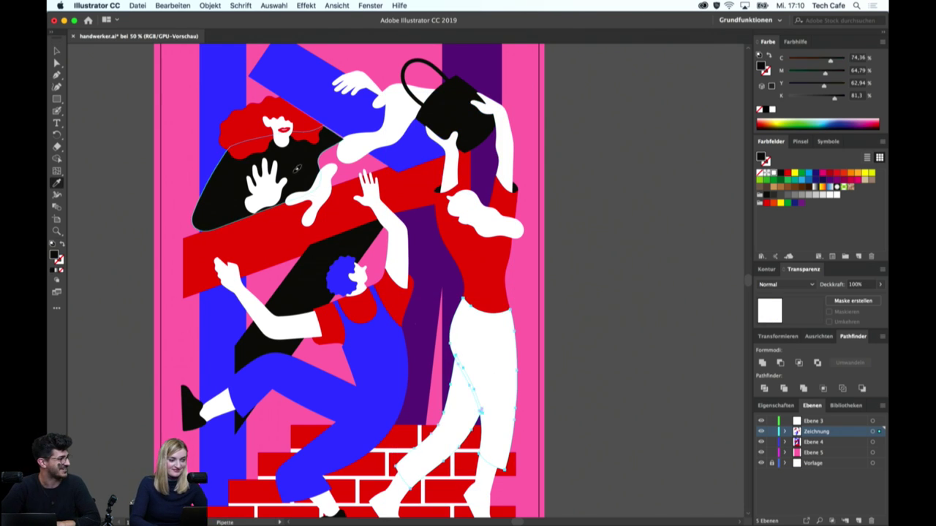
{"action": "left_click", "coordinate": [223, 187]}
{"action": "key", "text": "v"}
Turn the woman's white hair black
{"action": "left_click", "coordinate": [482, 267]}
{"action": "left_click", "coordinate": [478, 212]}
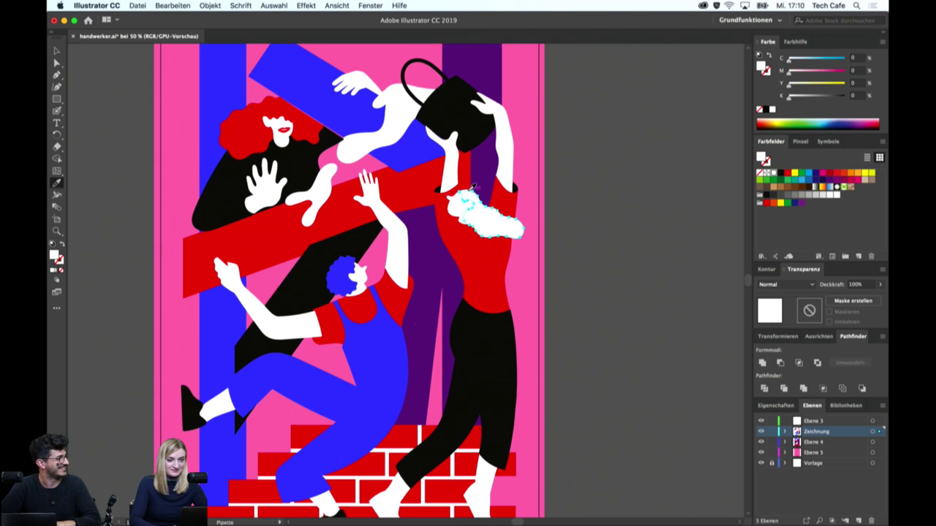
{"action": "key", "text": "i"}
{"action": "left_click", "coordinate": [446, 102]}
{"action": "key", "text": "v"}
Recolour the purple back strips behind the man and woman using the overalls' blue and black
{"action": "left_click", "coordinate": [446, 263]}
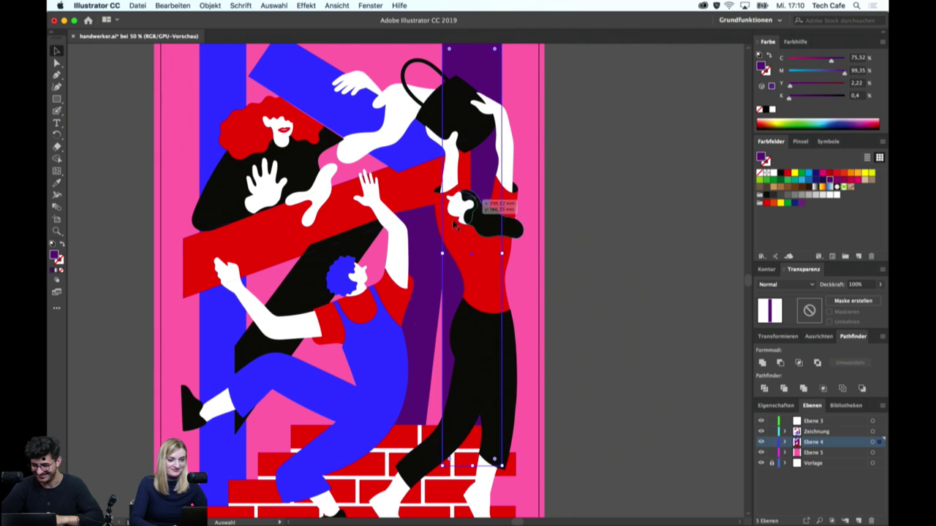
{"action": "left_click", "coordinate": [423, 252]}
{"action": "key", "text": "i"}
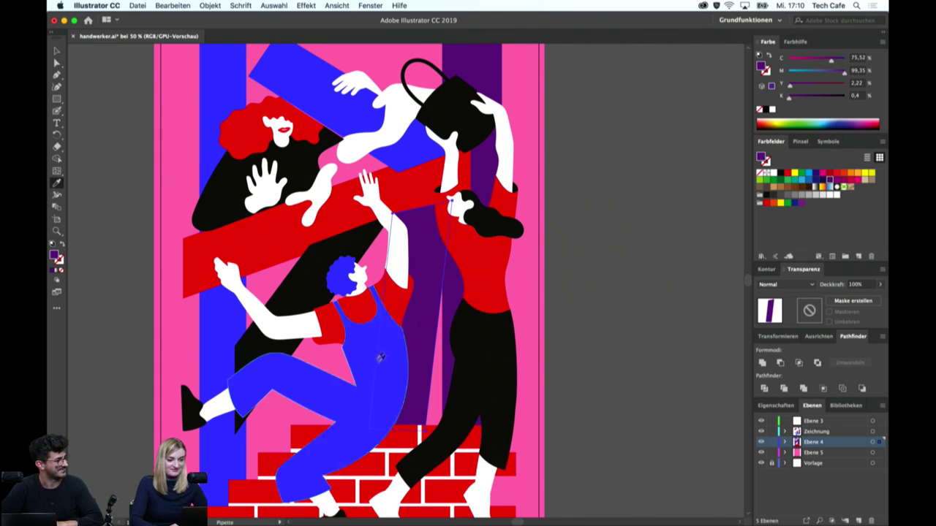
{"action": "left_click", "coordinate": [378, 362]}
{"action": "scroll", "coordinate": [384, 363], "scroll_direction": "down", "scroll_amount": 3}
{"action": "scroll", "coordinate": [384, 363], "scroll_direction": "left", "scroll_amount": 1}
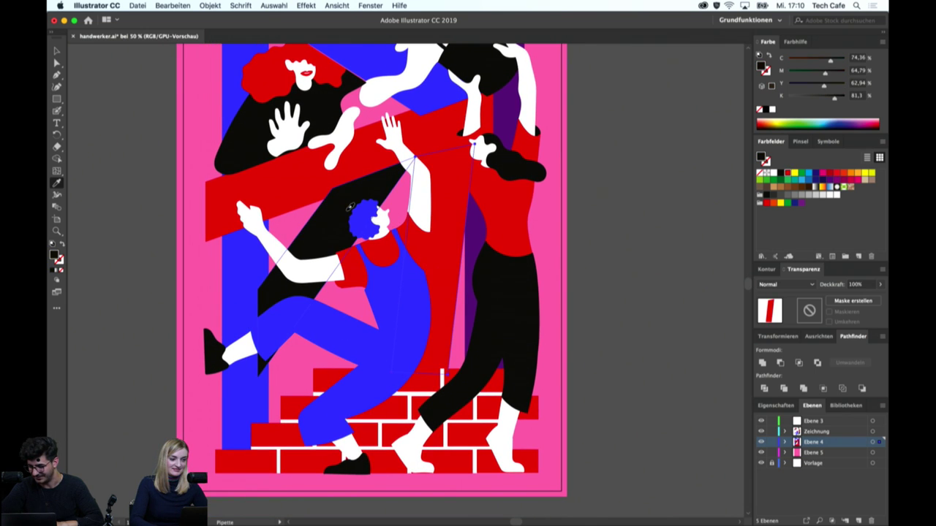
{"action": "left_click", "coordinate": [351, 206]}
{"action": "key", "text": "v"}
{"action": "left_click", "coordinate": [474, 220]}
{"action": "key", "text": "i"}
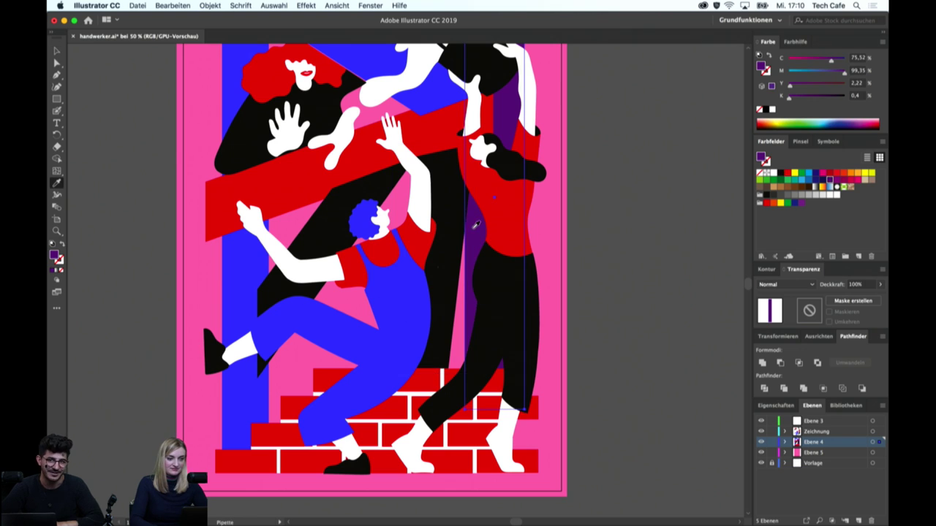
{"action": "left_click", "coordinate": [391, 296]}
{"action": "key", "text": "v"}
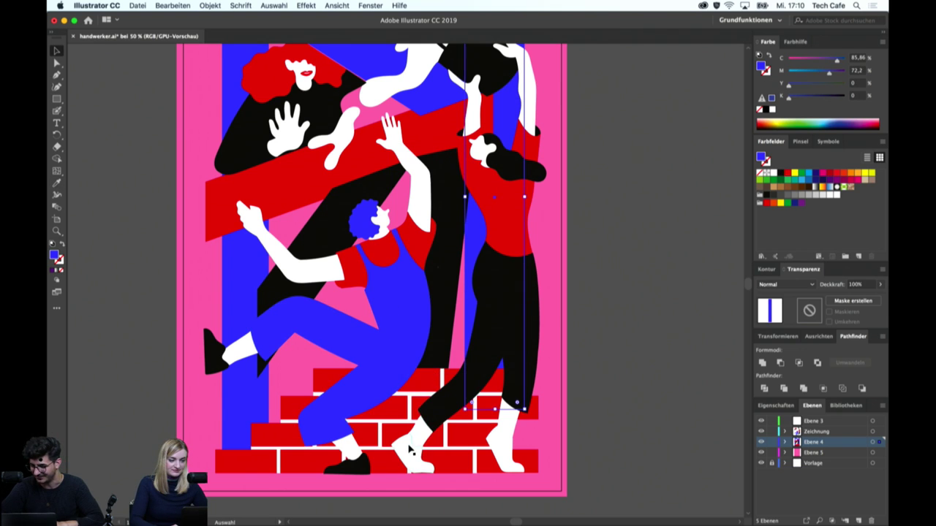
Make both of the woman's white shoes blue, then fit the whole poster in view
{"action": "left_click", "coordinate": [415, 450]}
{"action": "left_click", "coordinate": [487, 457], "text": "shift"}
{"action": "key", "text": "i"}
{"action": "left_click", "coordinate": [476, 263]}
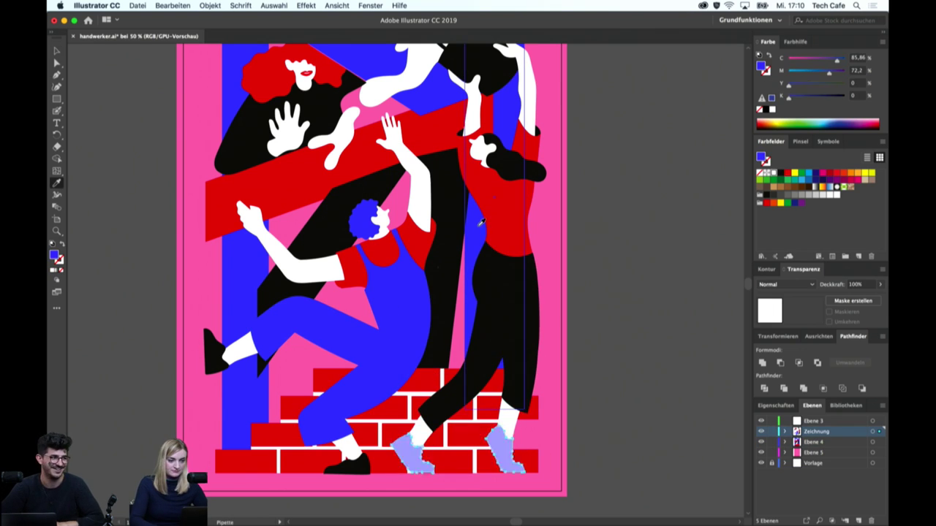
{"action": "left_click", "coordinate": [541, 423]}
{"action": "scroll", "coordinate": [614, 208], "scroll_direction": "up", "scroll_amount": 2}
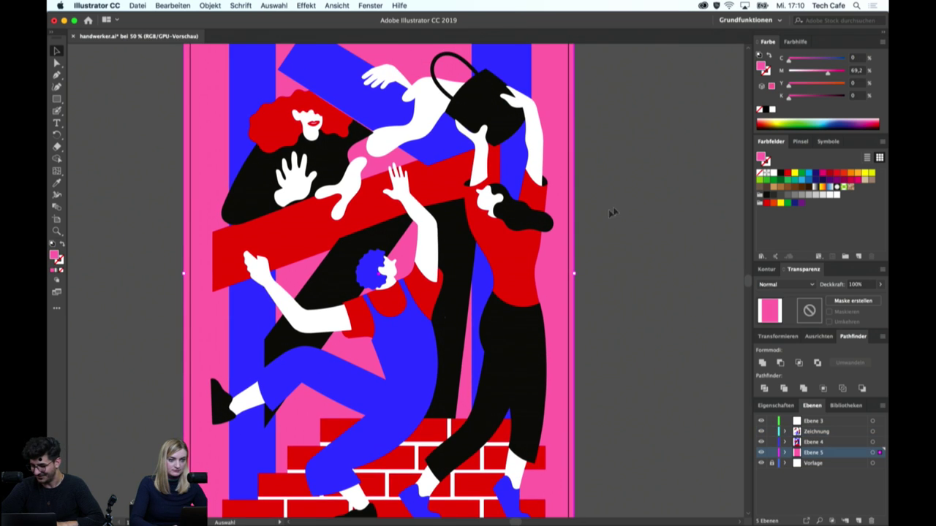
{"action": "left_click", "coordinate": [624, 204]}
{"action": "key", "text": "super+minus"}
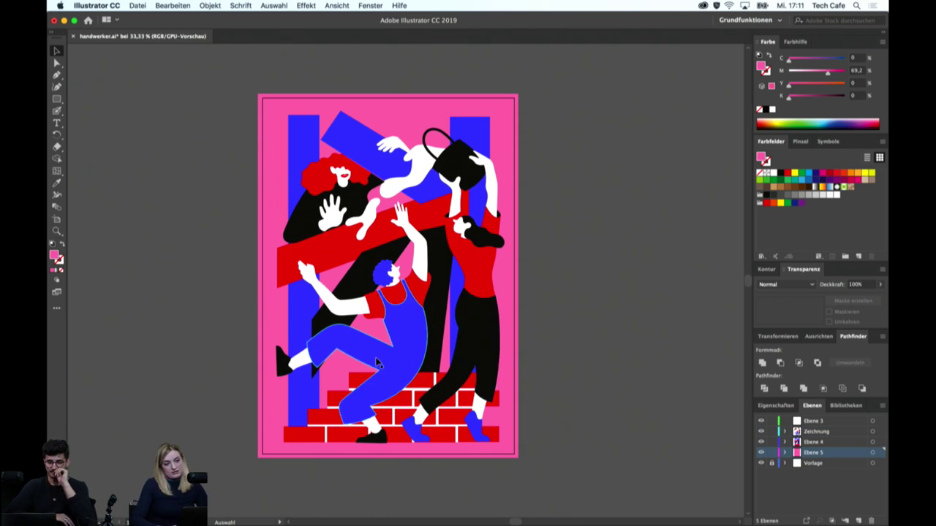
Pull a corner of the black diagonal shape down-left and make Ebene 3 the active layer
{"action": "key", "text": "super+plus"}
{"action": "key", "text": "super+plus"}
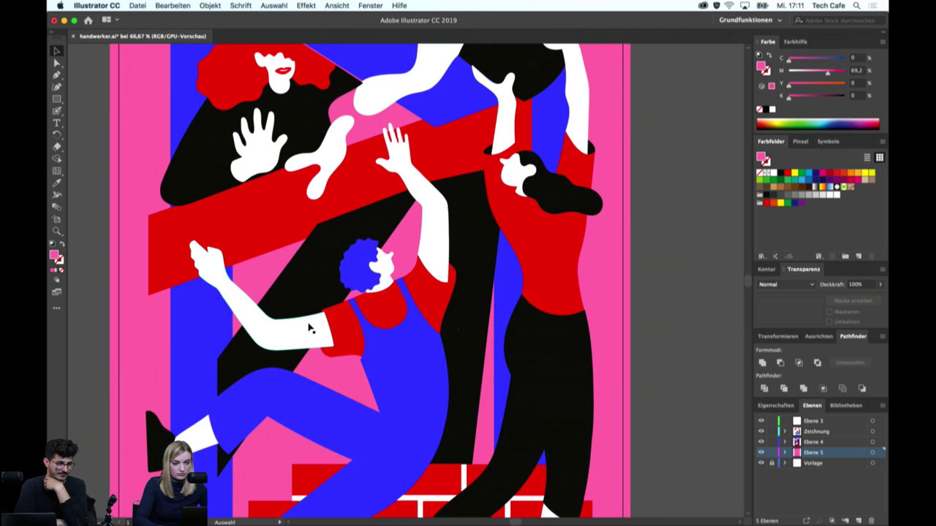
{"action": "key", "text": "a"}
{"action": "mouse_move", "coordinate": [219, 363]}
{"action": "left_mouse_down"}
{"action": "mouse_move", "coordinate": [194, 393]}
{"action": "mouse_move", "coordinate": [218, 479]}
{"action": "mouse_move", "coordinate": [198, 502]}
{"action": "mouse_move", "coordinate": [205, 500]}
{"action": "left_mouse_up"}
{"action": "key", "text": "v"}
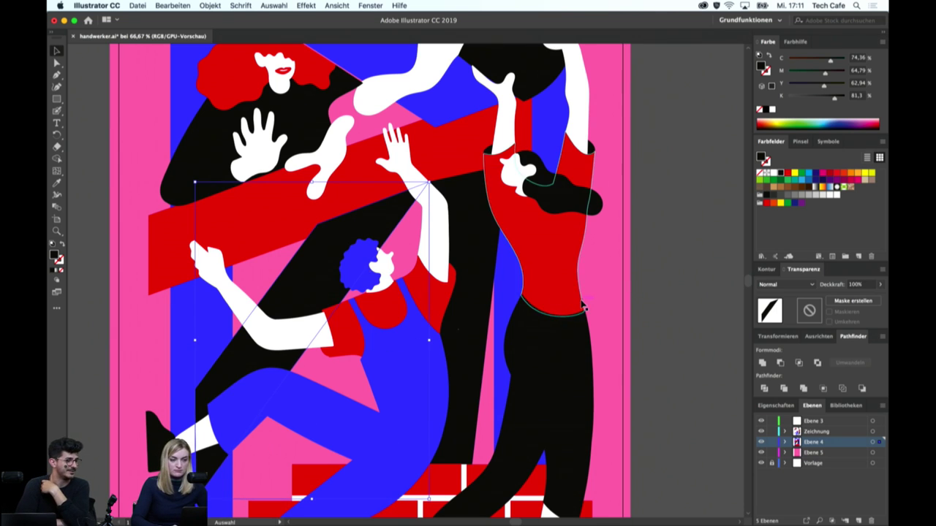
{"action": "left_click", "coordinate": [648, 283]}
{"action": "key", "text": "ctrl+minus"}
{"action": "key", "text": "ctrl+minus"}
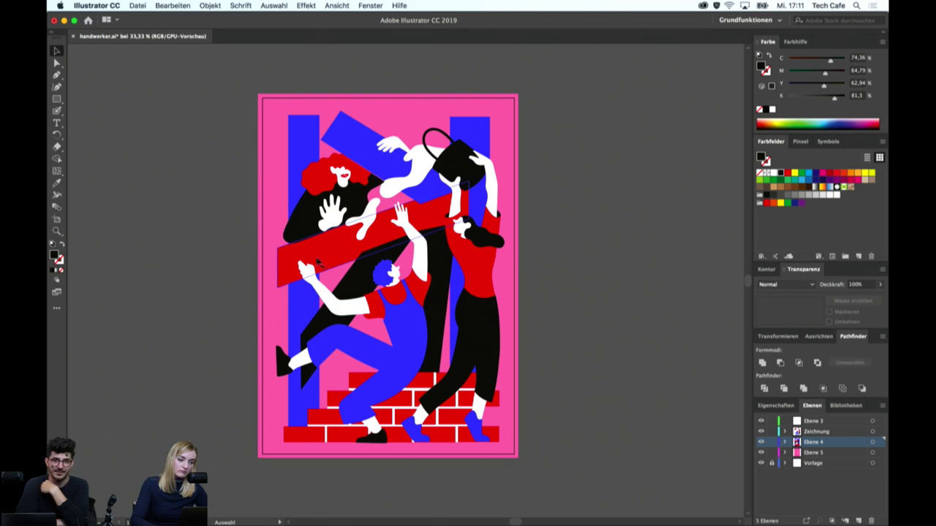
{"action": "key", "text": "a"}
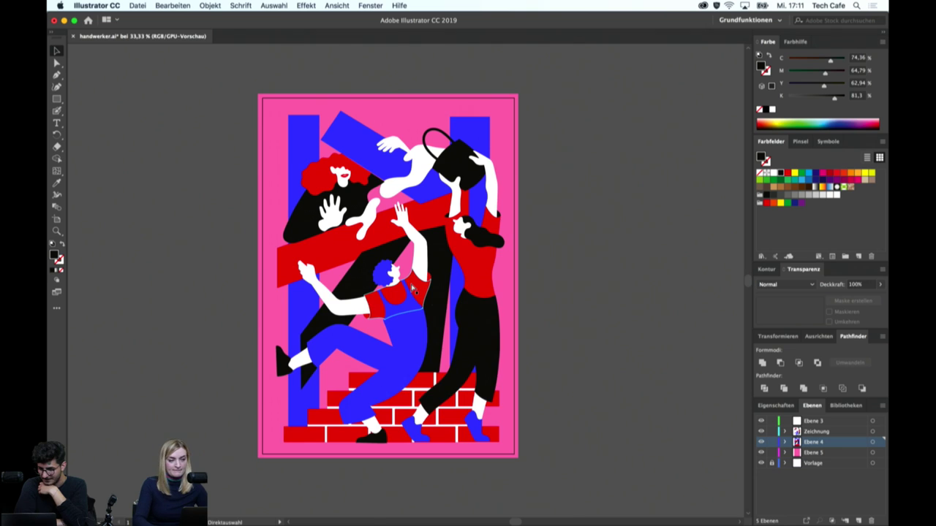
{"action": "key", "text": "ctrl+plus"}
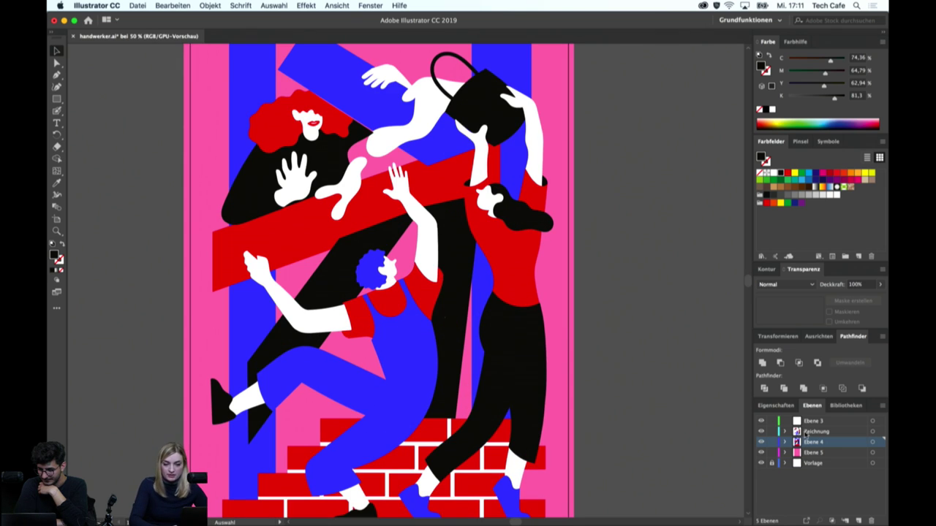
{"action": "left_click", "coordinate": [807, 422]}
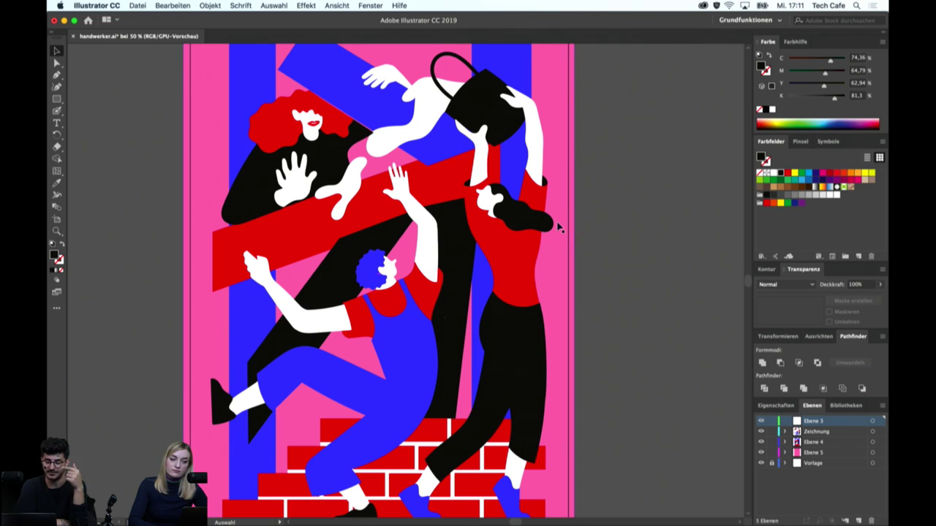
Isolate the tall black bar and raise its top-left corner up and right
{"action": "double_click", "coordinate": [451, 213]}
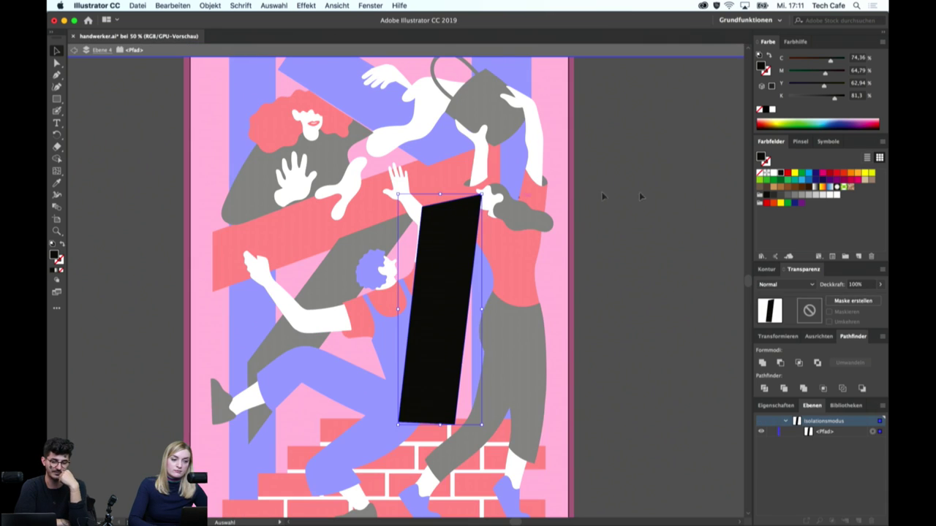
{"action": "key", "text": "super+plus"}
{"action": "key", "text": "a"}
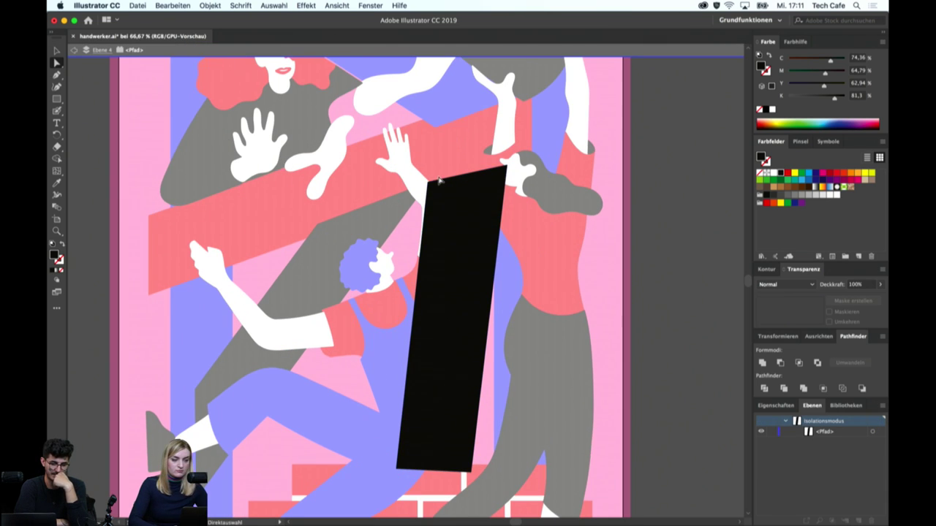
{"action": "left_click_drag", "start_coordinate": [428, 183], "coordinate": [437, 158]}
{"action": "key", "text": "super+z"}
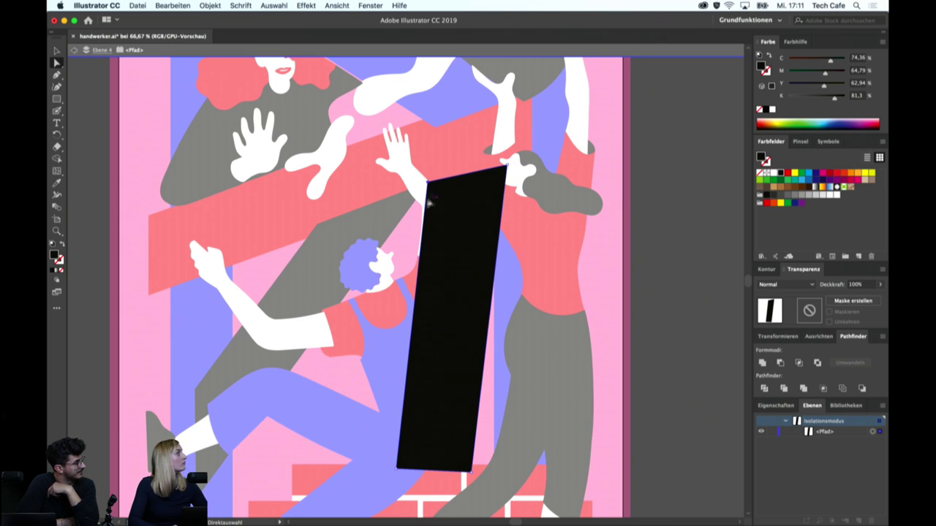
{"action": "key", "text": "v"}
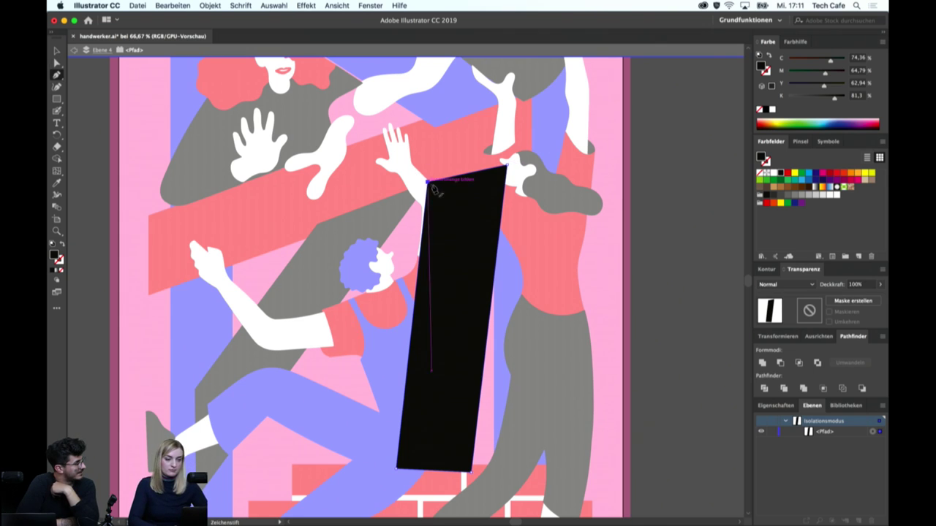
{"action": "left_click", "coordinate": [436, 193]}
{"action": "key", "text": "a"}
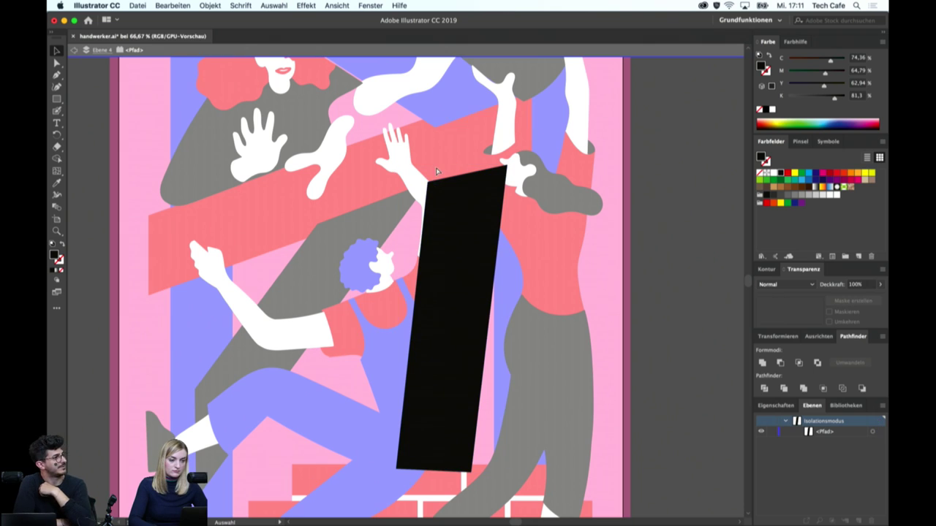
{"action": "left_click_drag", "start_coordinate": [428, 182], "coordinate": [436, 163]}
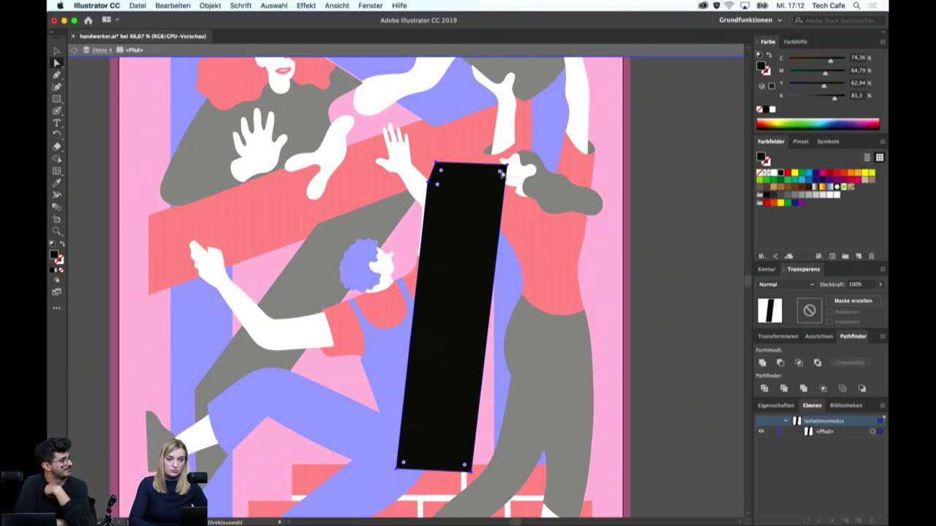
Raise the bar's top-right corner higher, lift the top-left slightly, and exit isolation
{"action": "key", "text": "p"}
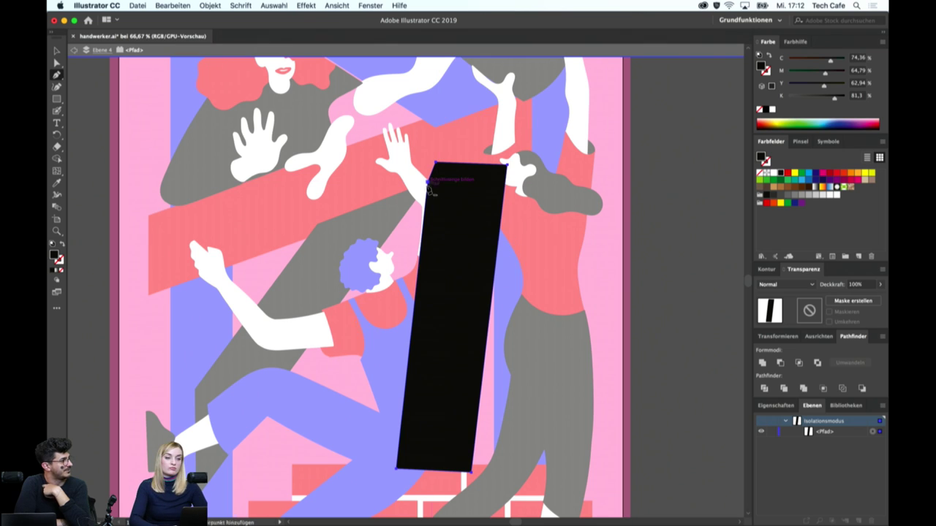
{"action": "key", "text": "v"}
{"action": "left_click", "coordinate": [630, 186]}
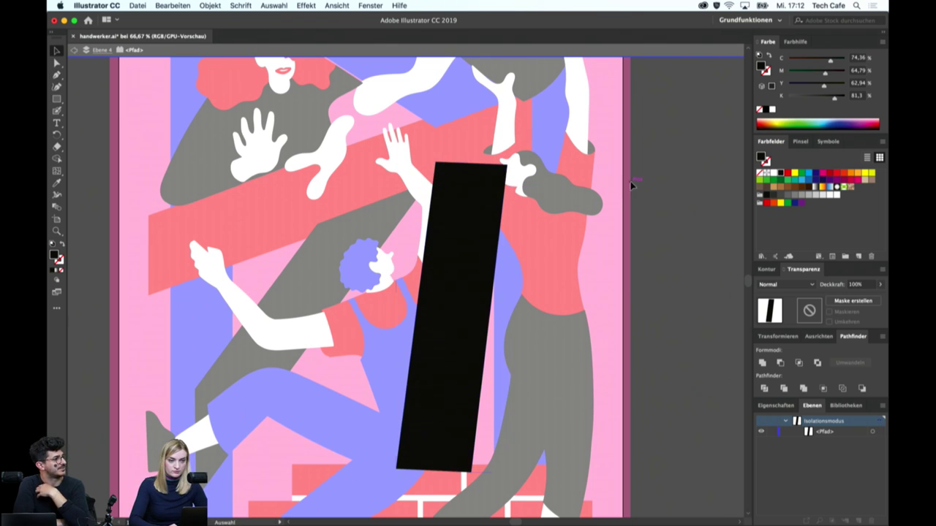
{"action": "key", "text": "a"}
{"action": "left_click_drag", "start_coordinate": [505, 165], "coordinate": [511, 152]}
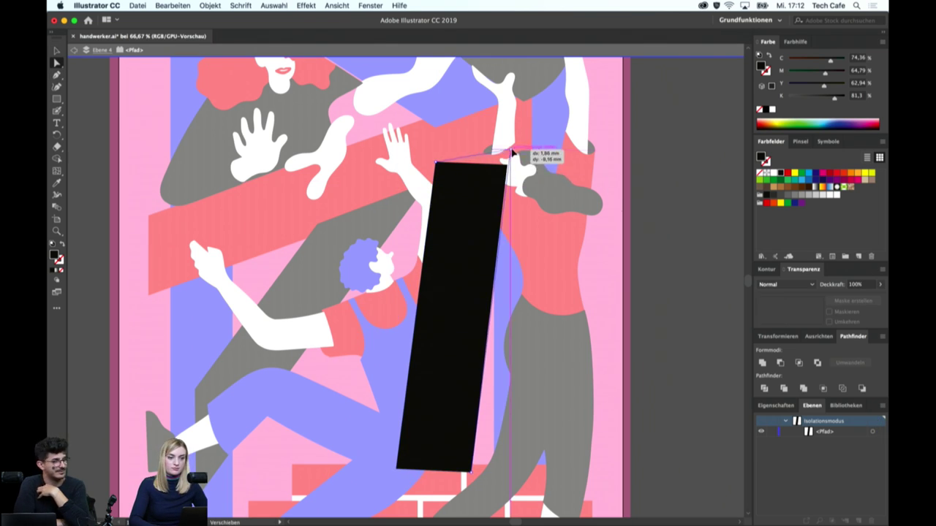
{"action": "left_click_drag", "start_coordinate": [511, 152], "coordinate": [511, 139]}
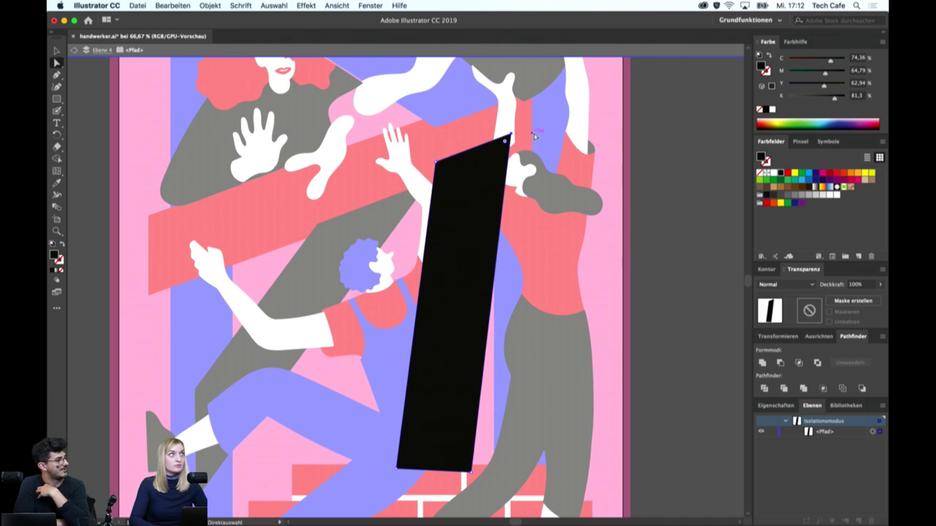
{"action": "left_click", "coordinate": [625, 136]}
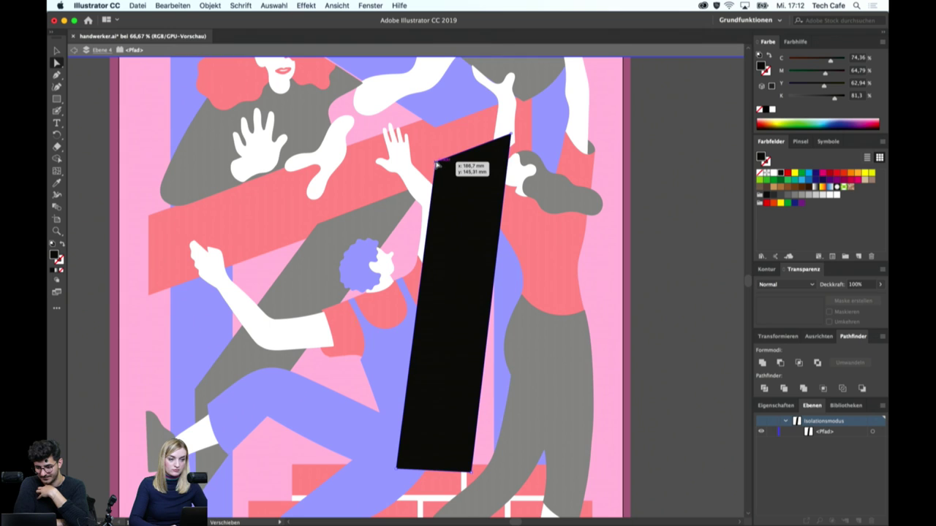
{"action": "left_click_drag", "start_coordinate": [436, 166], "coordinate": [436, 156]}
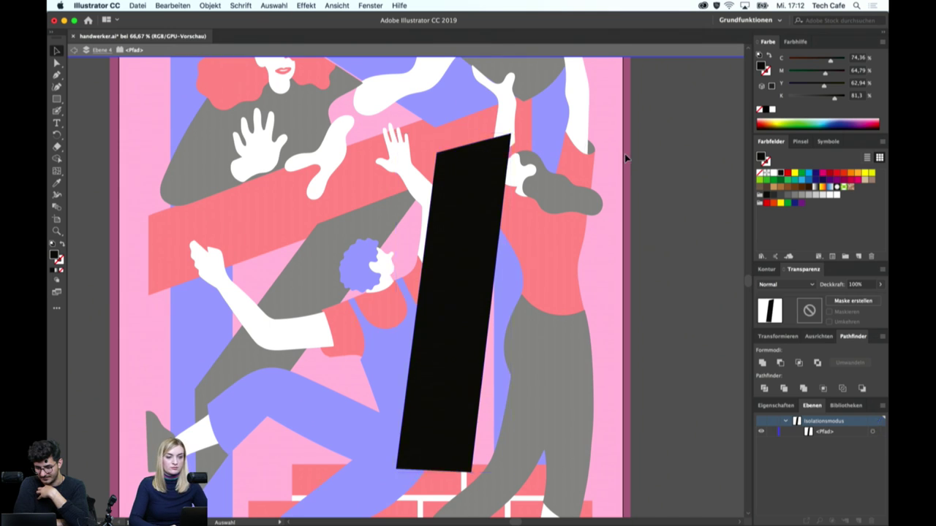
{"action": "double_click", "coordinate": [676, 155]}
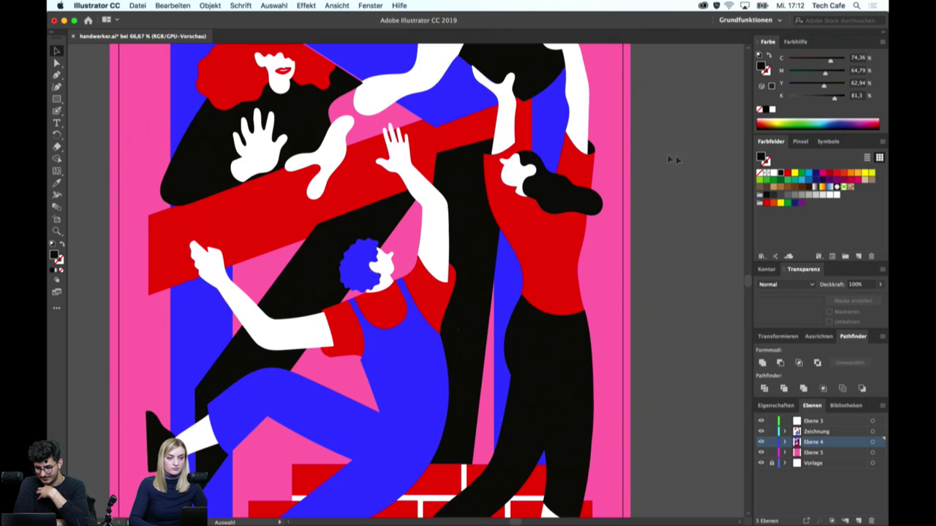
Nudge the tall strip behind the red-shirted woman left, then slightly back right
{"action": "left_click", "coordinate": [501, 146]}
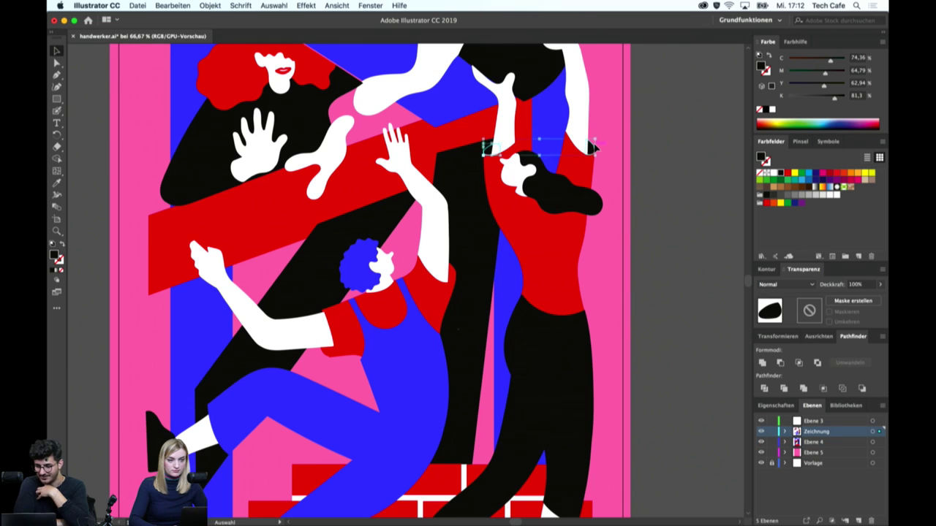
{"action": "left_click", "coordinate": [559, 129]}
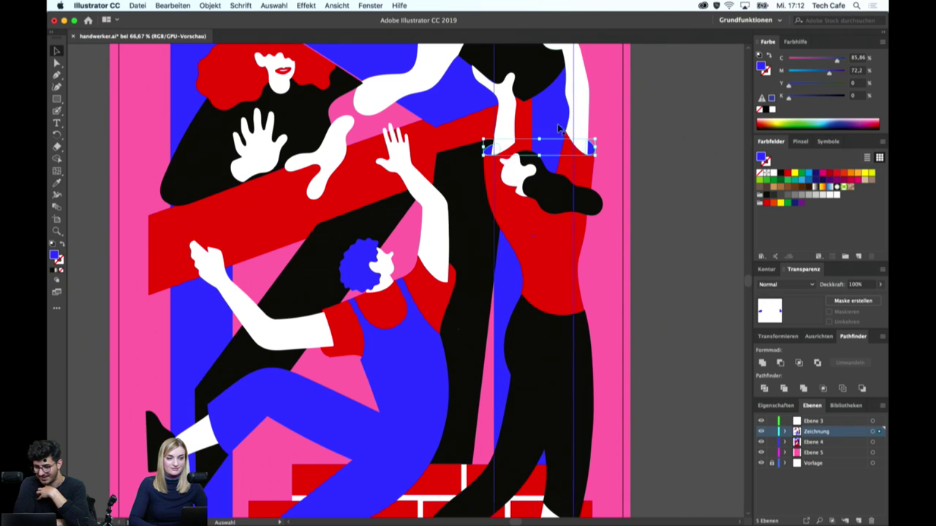
{"action": "left_click", "coordinate": [646, 144]}
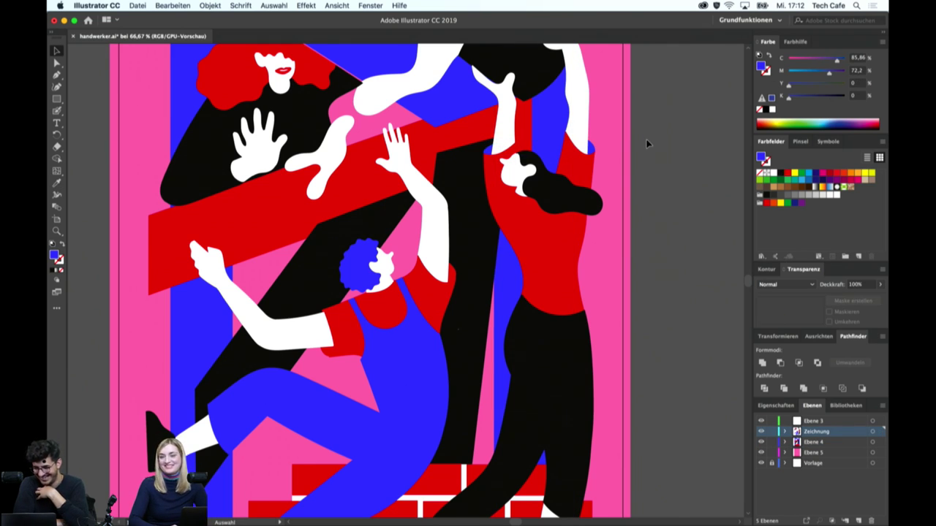
{"action": "scroll", "coordinate": [654, 202], "scroll_direction": "down", "scroll_amount": 1, "text": "alt"}
{"action": "scroll", "coordinate": [654, 202], "scroll_direction": "down", "scroll_amount": 1, "text": "alt"}
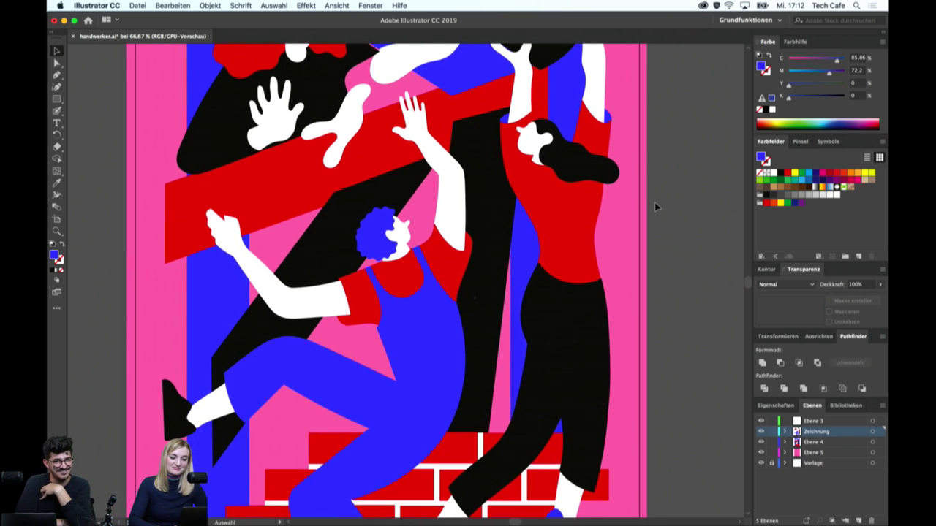
{"action": "scroll", "coordinate": [654, 203], "scroll_direction": "down", "scroll_amount": 1, "text": "alt"}
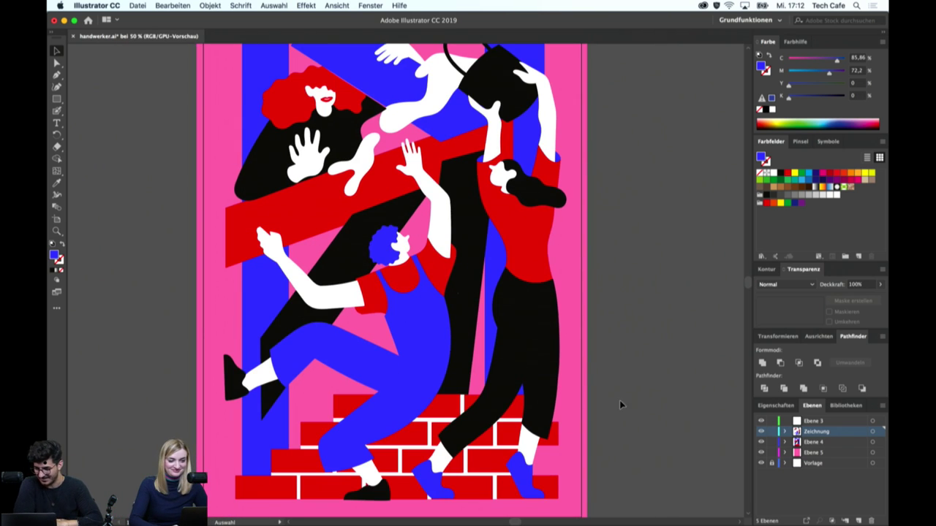
{"action": "left_click", "coordinate": [541, 151]}
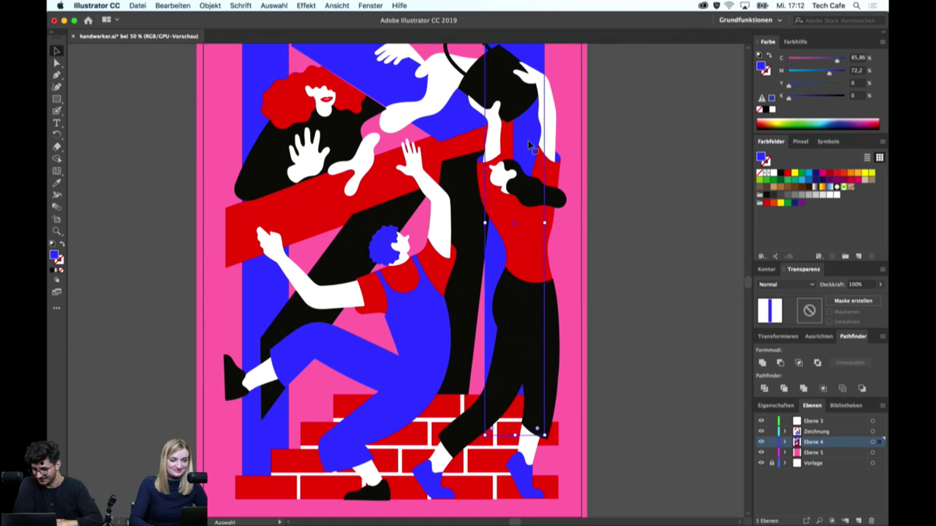
{"action": "key", "text": "Left"}
{"action": "key", "text": "Left"}
{"action": "key", "text": "Left"}
{"action": "key", "text": "Left"}
{"action": "key", "text": "Left"}
{"action": "key", "text": "Left"}
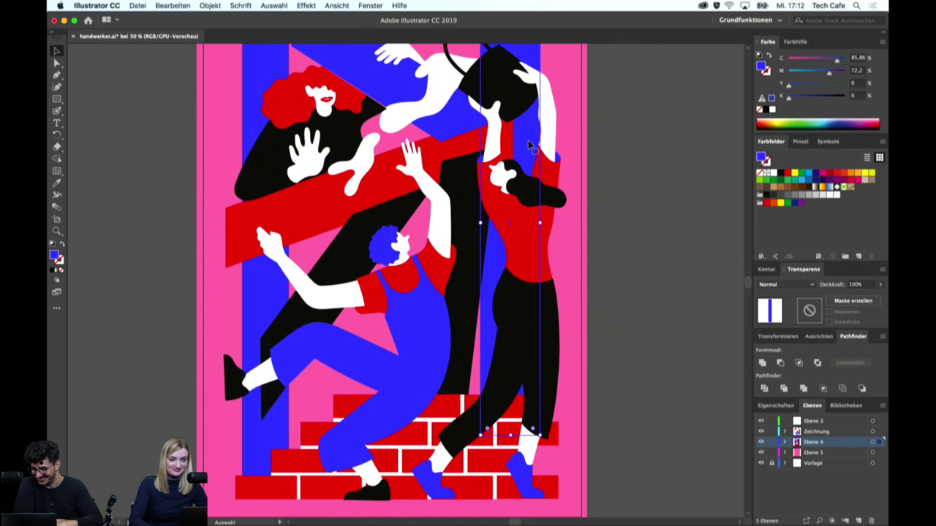
{"action": "key", "text": "Right"}
{"action": "key", "text": "Right"}
{"action": "key", "text": "Right"}
{"action": "key", "text": "Right"}
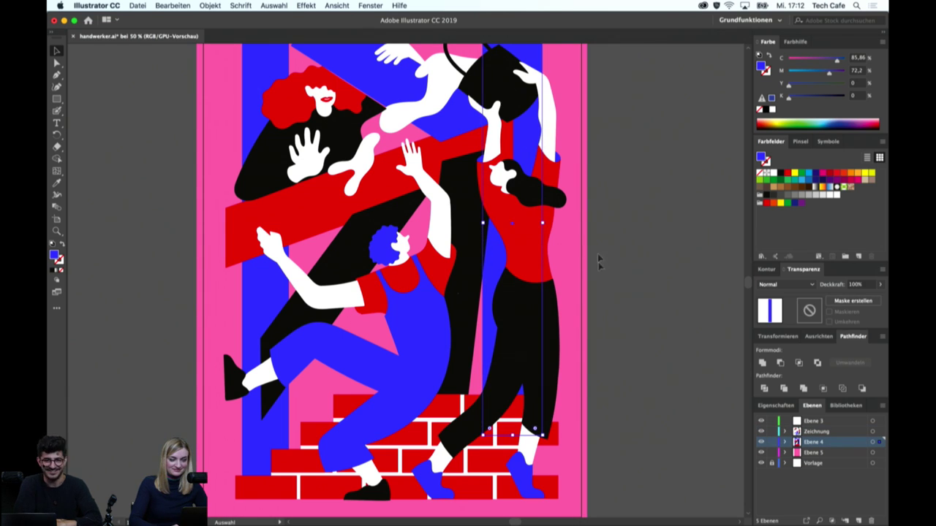
{"action": "left_click", "coordinate": [601, 296]}
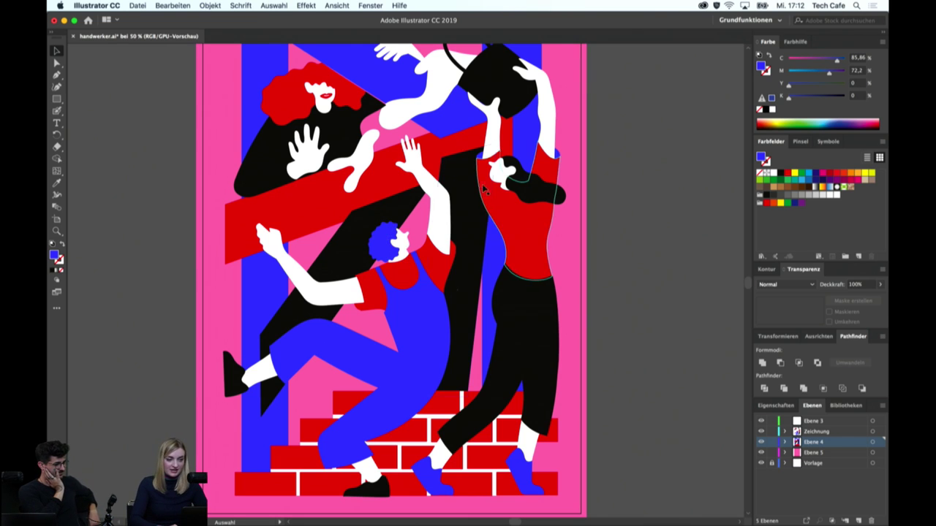
{"action": "left_click_drag", "start_coordinate": [403, 261], "coordinate": [394, 316]}
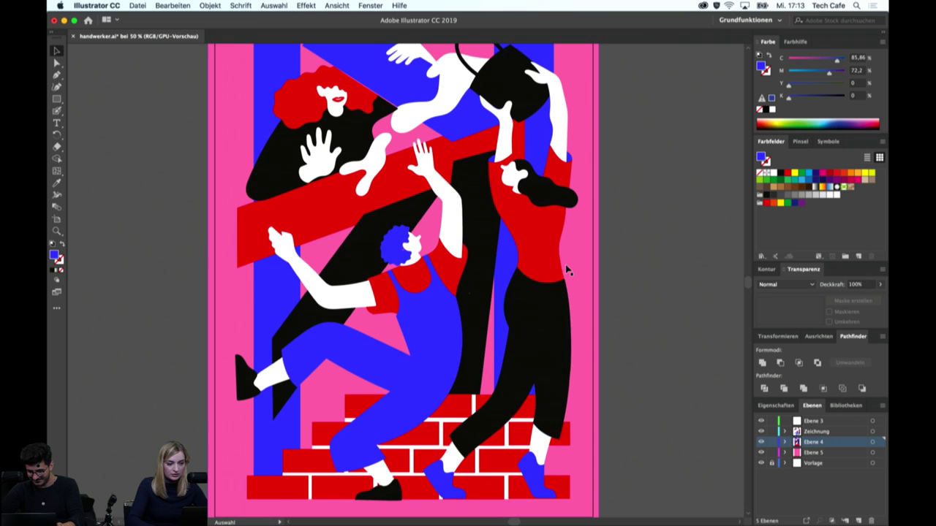
{"action": "mouse_move", "coordinate": [451, 316]}
{"action": "left_mouse_down"}
{"action": "mouse_move", "coordinate": [448, 363]}
{"action": "mouse_move", "coordinate": [445, 338]}
{"action": "left_mouse_up"}
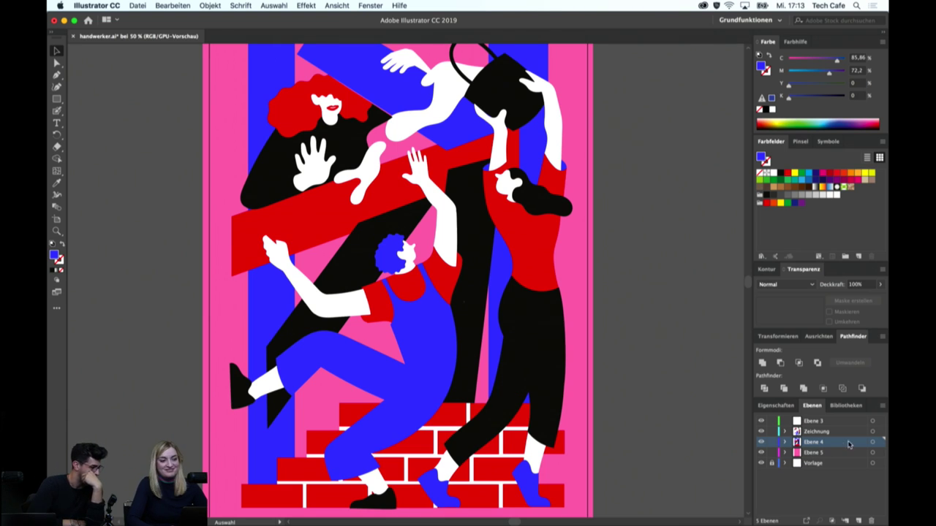
Add a new layer above Ebene 4 and move the Vorlage sketch layer to the top, hidden
{"action": "left_click", "coordinate": [857, 520]}
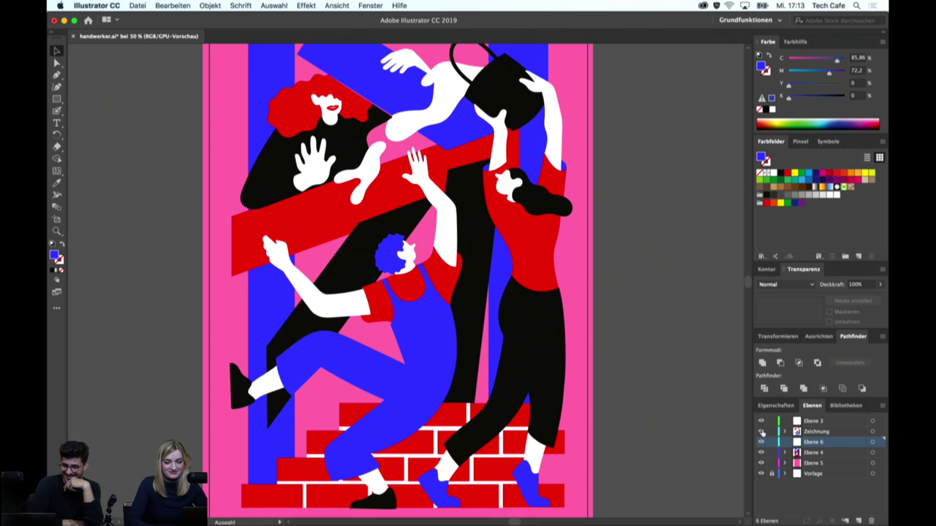
{"action": "left_click", "coordinate": [760, 463]}
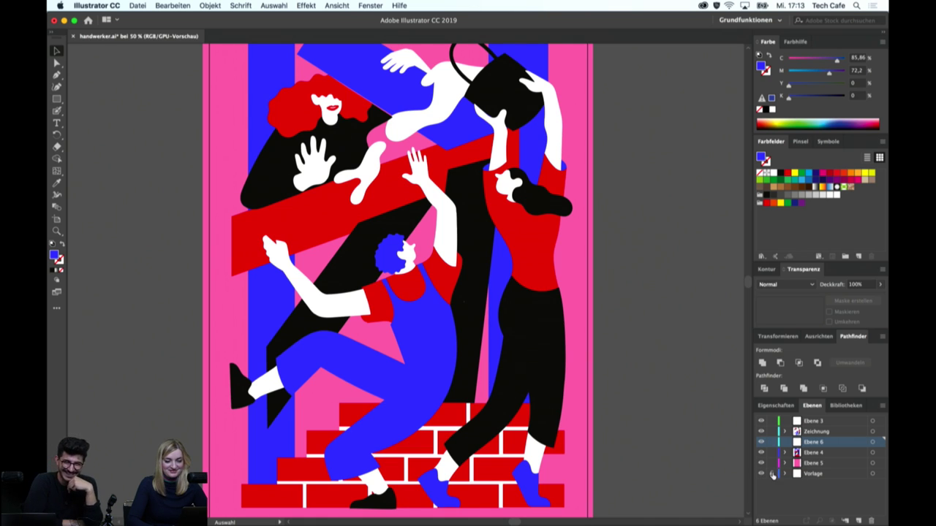
{"action": "left_click", "coordinate": [807, 475]}
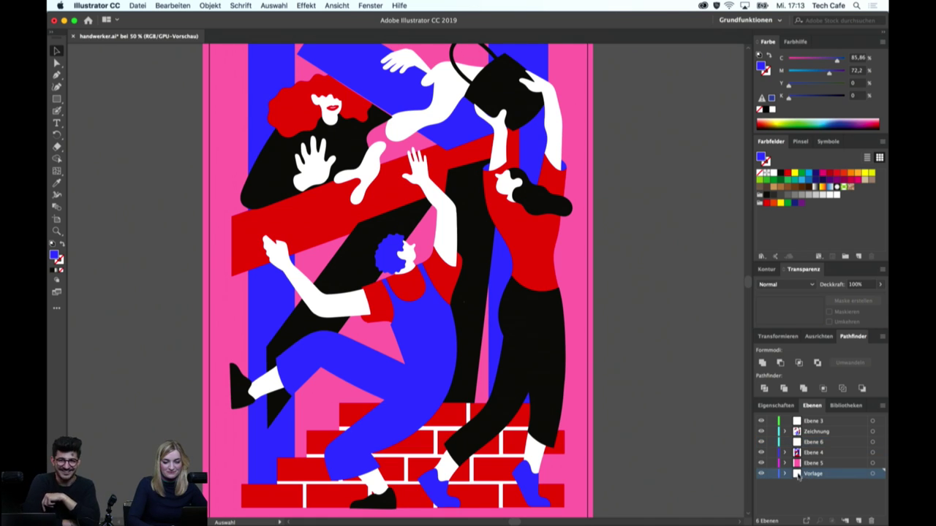
{"action": "left_click_drag", "start_coordinate": [798, 476], "coordinate": [796, 422]}
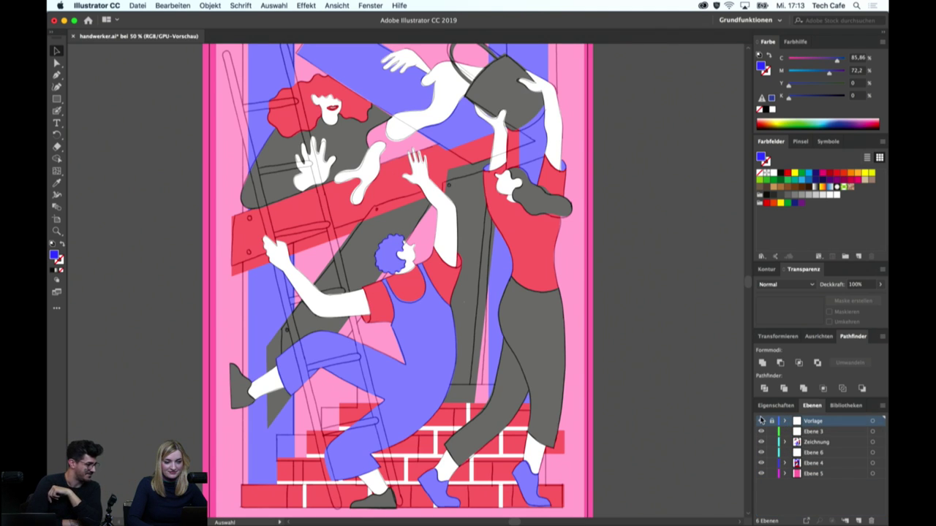
{"action": "left_click", "coordinate": [761, 421]}
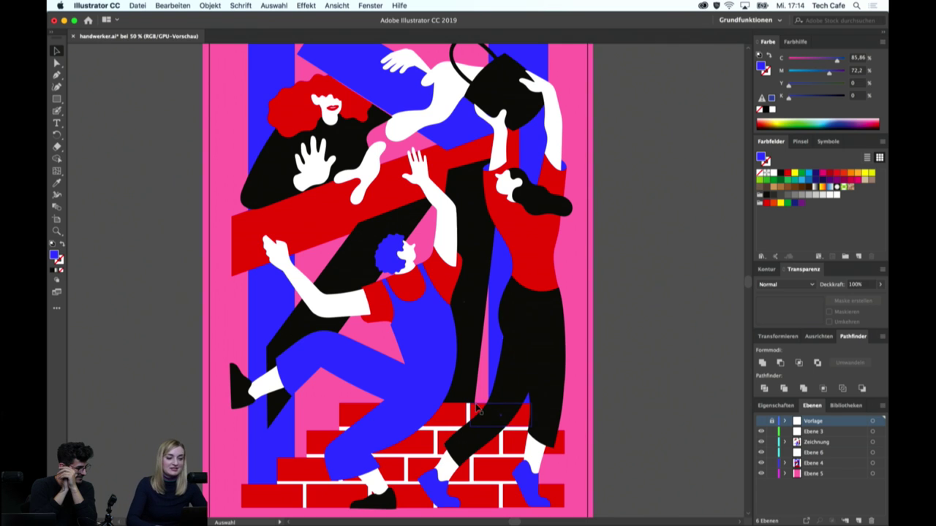
Add new layer Ebene 7 at the top of the stack, keeping Vorlage hidden
{"action": "left_click", "coordinate": [760, 421]}
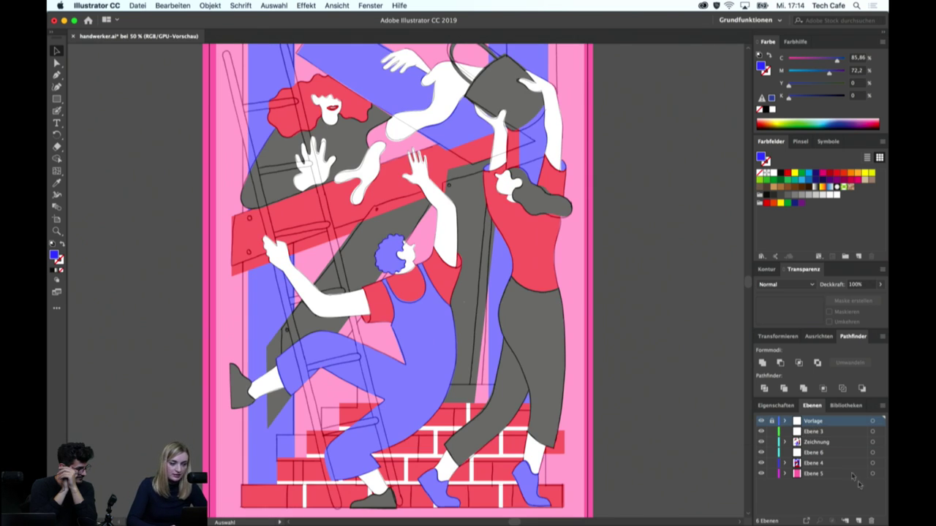
{"action": "left_click", "coordinate": [858, 521]}
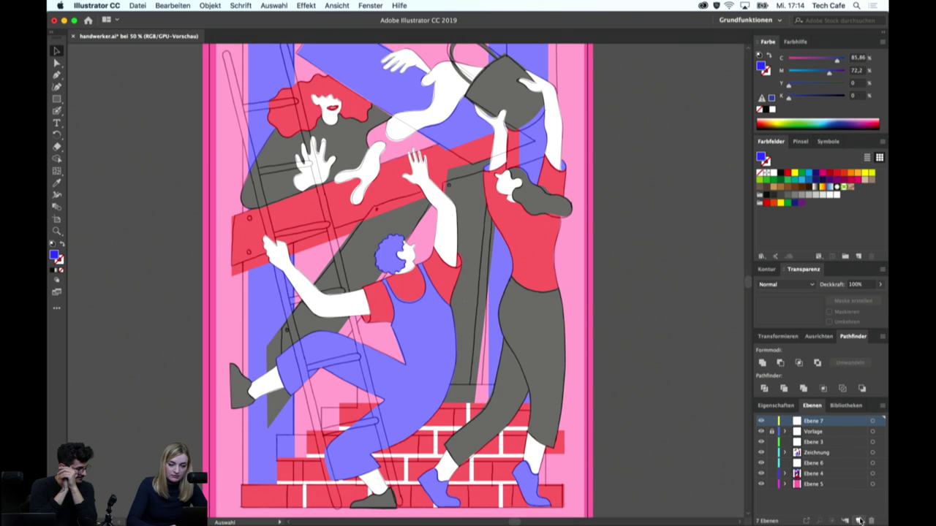
{"action": "left_click", "coordinate": [761, 431]}
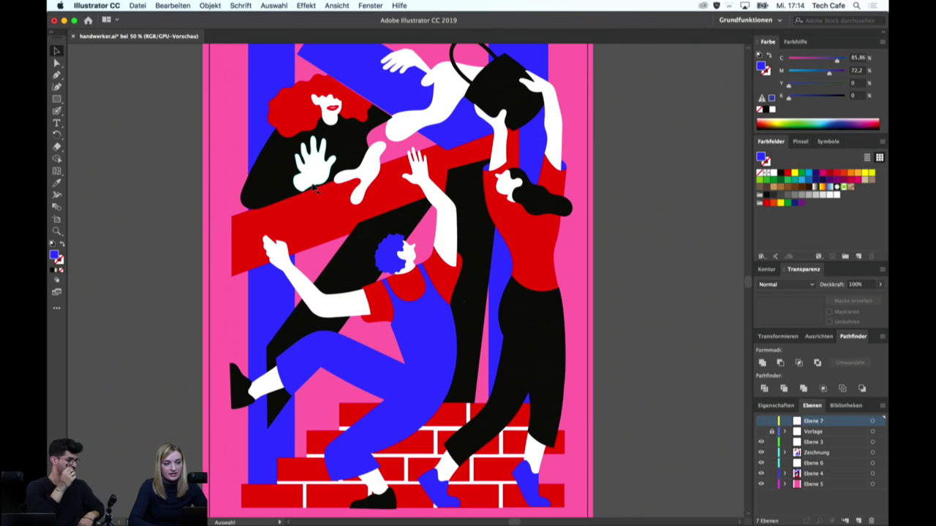
Inspect the pink shape under the curly-haired worker's raised arm up close, then fit the poster in view
{"action": "key", "text": "super+plus"}
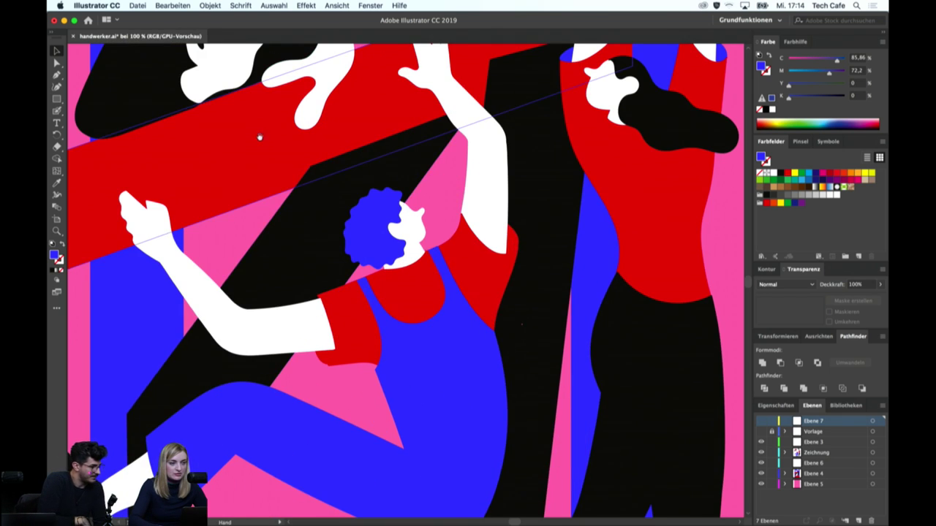
{"action": "left_click_drag", "start_coordinate": [257, 138], "coordinate": [397, 230]}
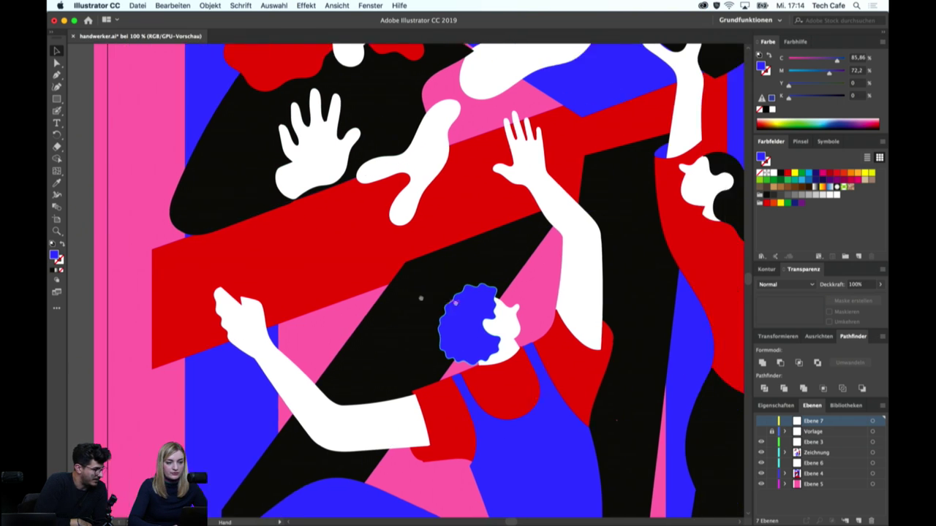
{"action": "scroll", "coordinate": [438, 314], "scroll_direction": "right", "scroll_amount": 5}
{"action": "left_click", "coordinate": [514, 311]}
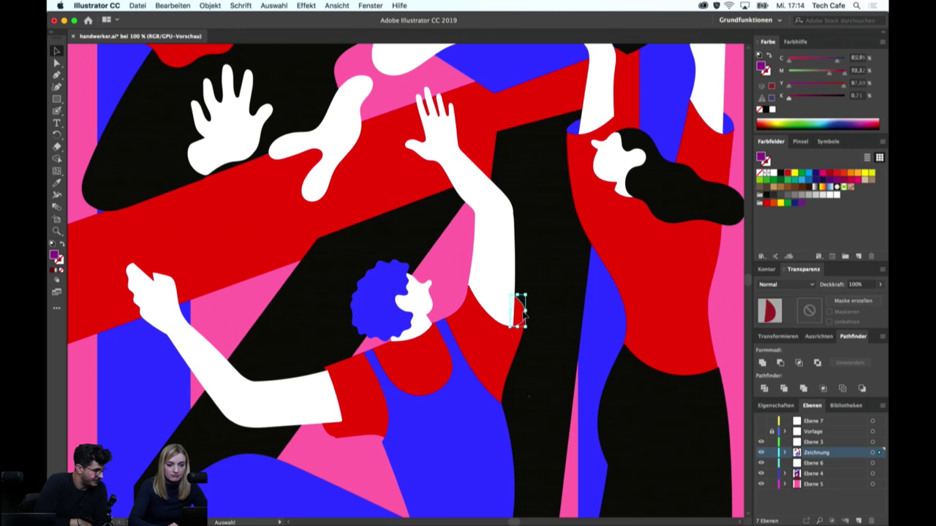
{"action": "left_click", "coordinate": [331, 427], "text": "shift"}
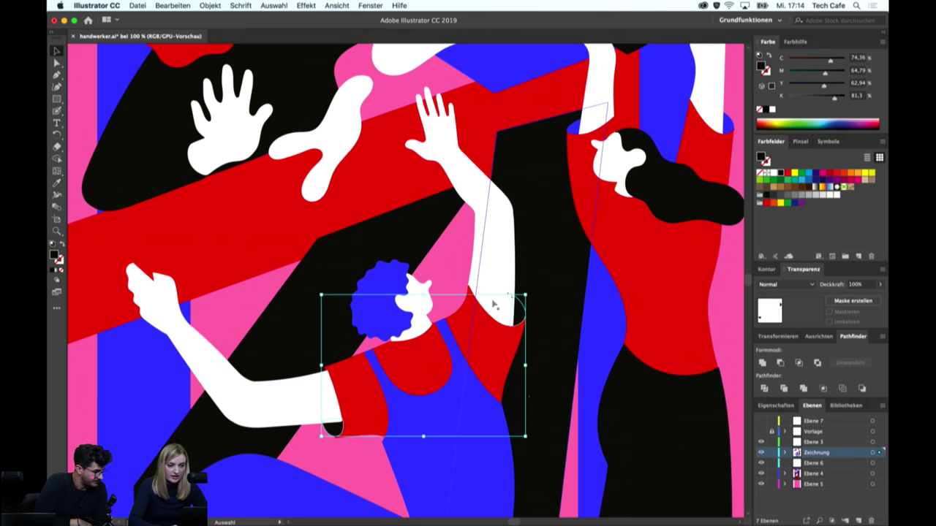
{"action": "left_click", "coordinate": [517, 311]}
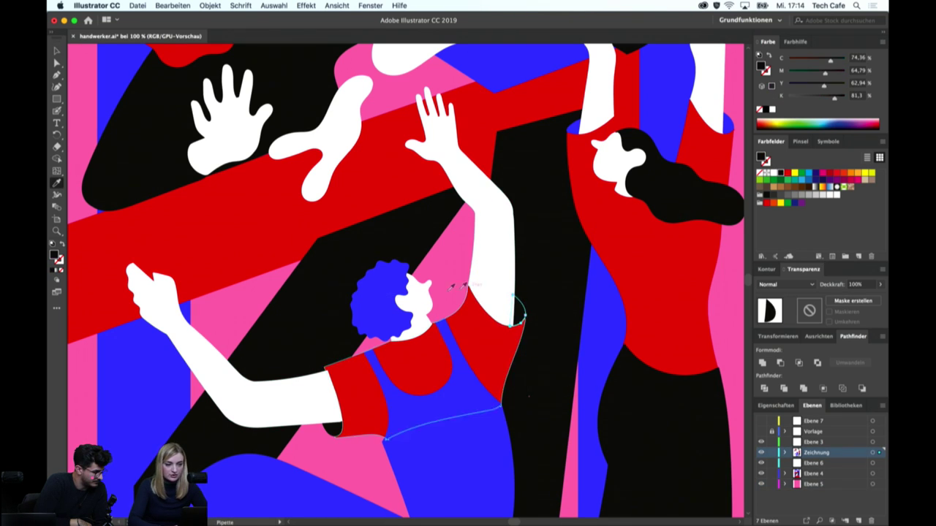
{"action": "left_click", "coordinate": [442, 246]}
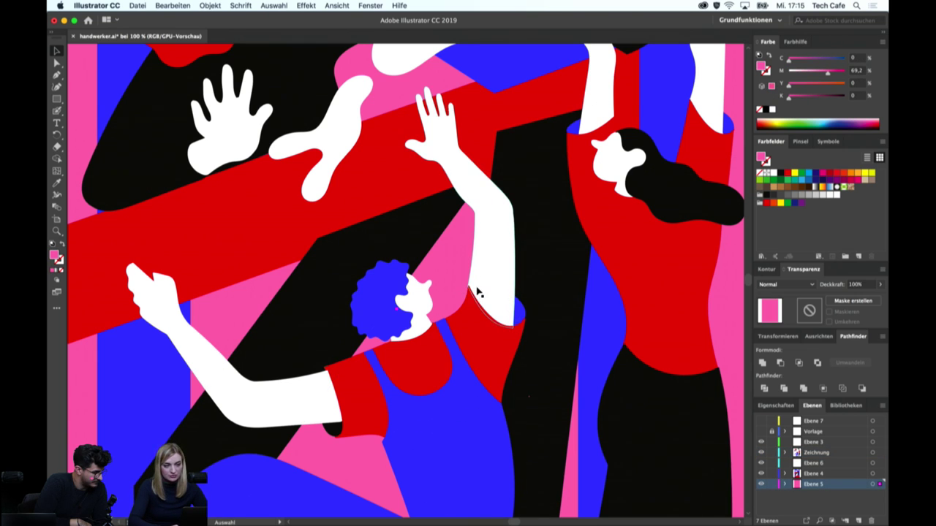
{"action": "key", "text": "super+plus"}
{"action": "key", "text": "super+plus"}
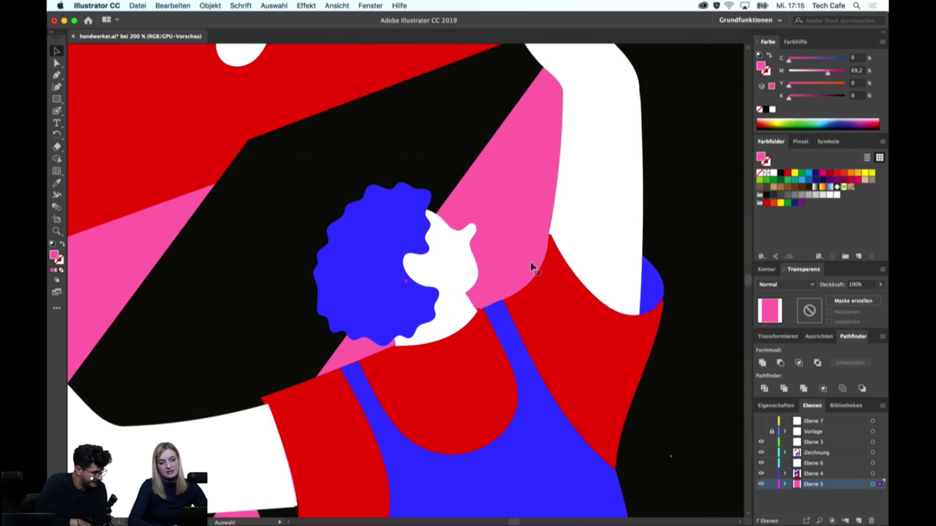
{"action": "left_click_drag", "start_coordinate": [534, 254], "coordinate": [491, 239]}
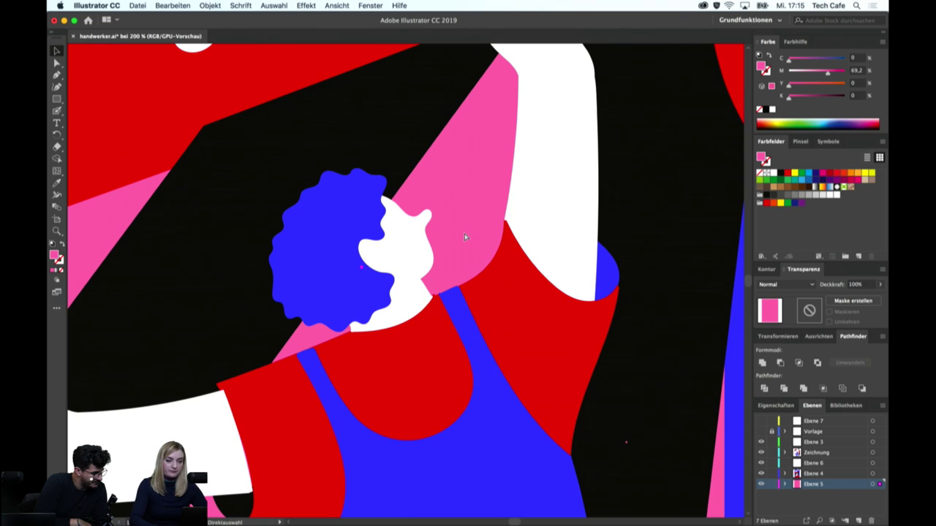
{"action": "key", "text": "ctrl+1"}
{"action": "left_click_drag", "start_coordinate": [625, 161], "coordinate": [543, 350]}
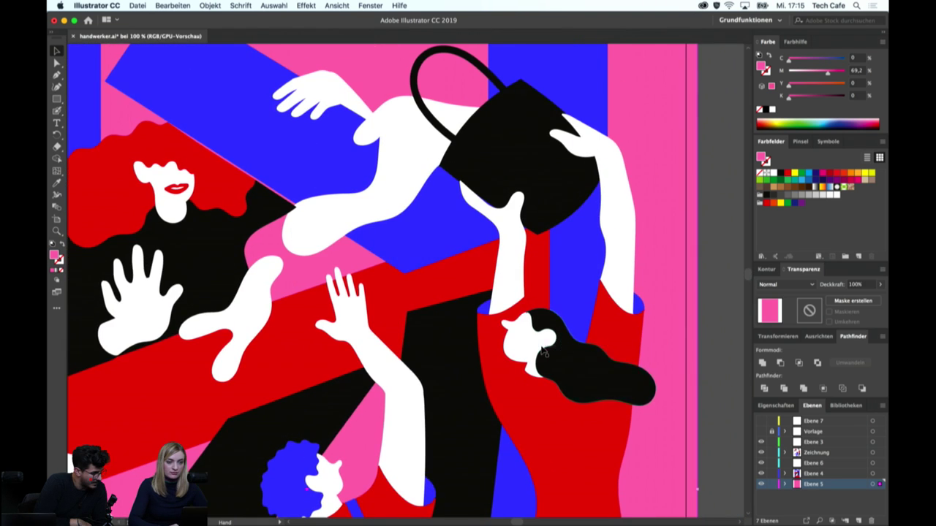
{"action": "key", "text": "ctrl+0"}
Show the Vorlage ladder sketch over the artwork with Ebene 7 active for Pen drawing
{"action": "left_click", "coordinate": [662, 301]}
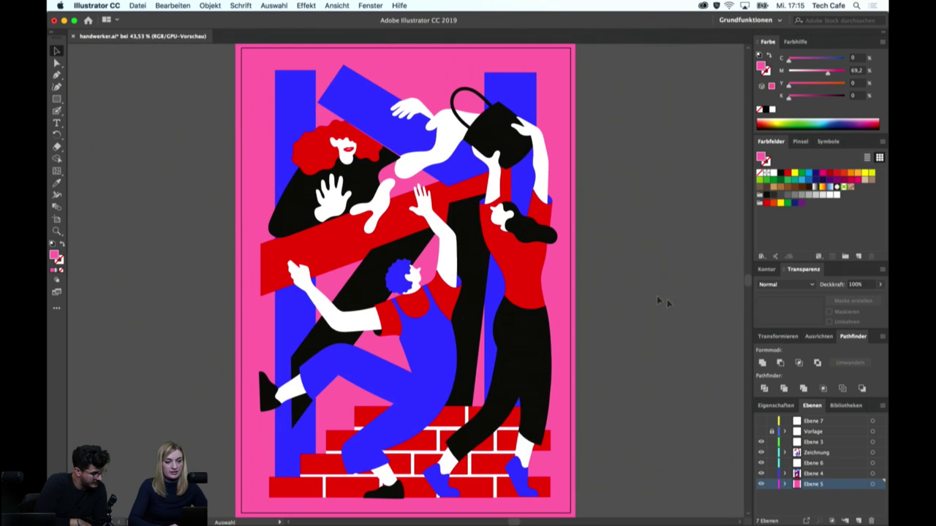
{"action": "scroll", "coordinate": [644, 272], "scroll_direction": "up", "scroll_amount": 3}
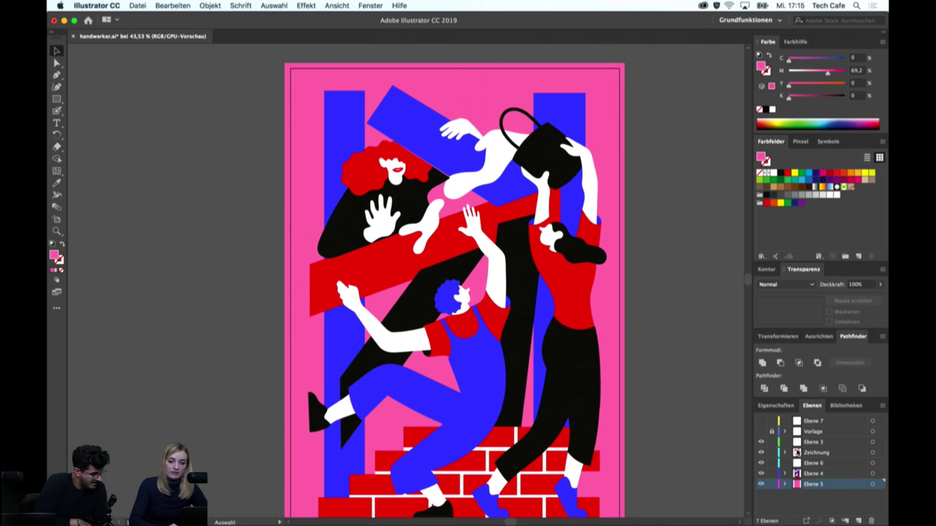
{"action": "left_click", "coordinate": [761, 431]}
{"action": "left_click", "coordinate": [813, 421]}
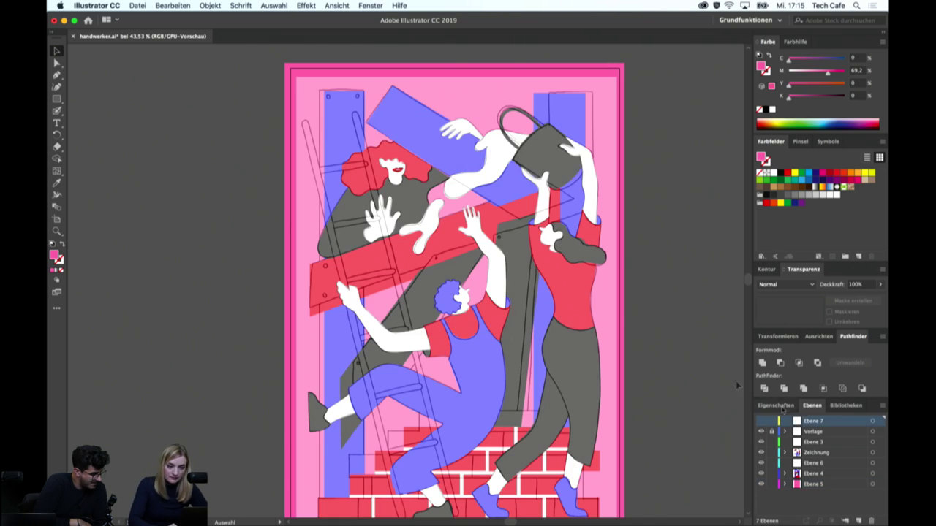
{"action": "scroll", "coordinate": [405, 197], "scroll_direction": "up", "scroll_amount": 1}
{"action": "left_click_drag", "start_coordinate": [326, 170], "coordinate": [314, 111]}
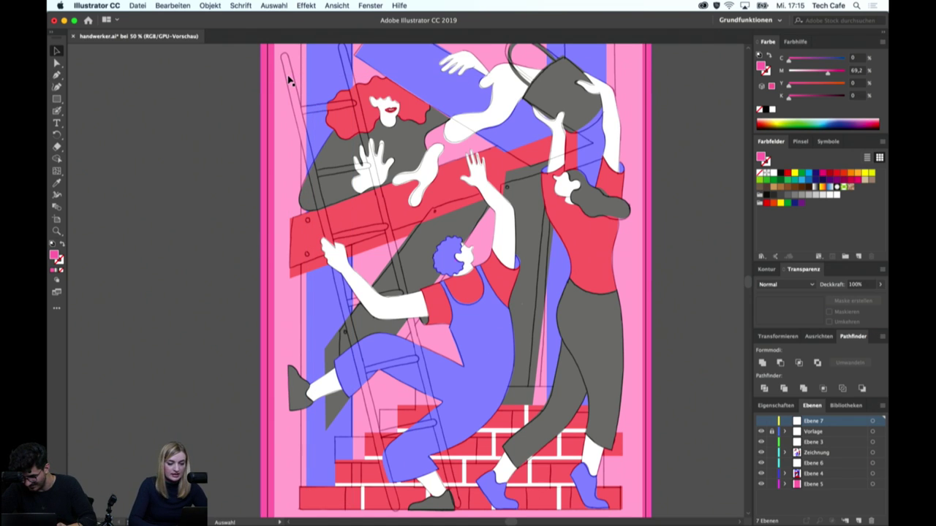
{"action": "key", "text": "p"}
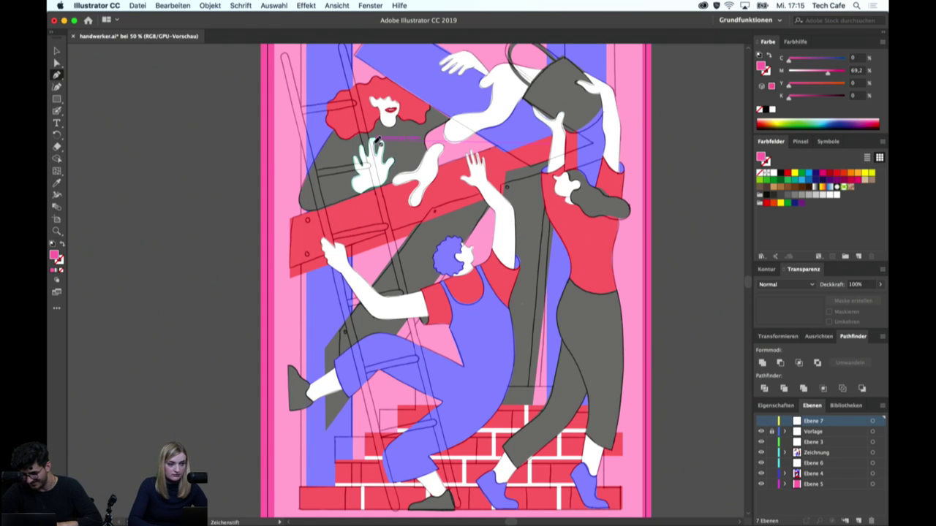
{"action": "left_click", "coordinate": [761, 431]}
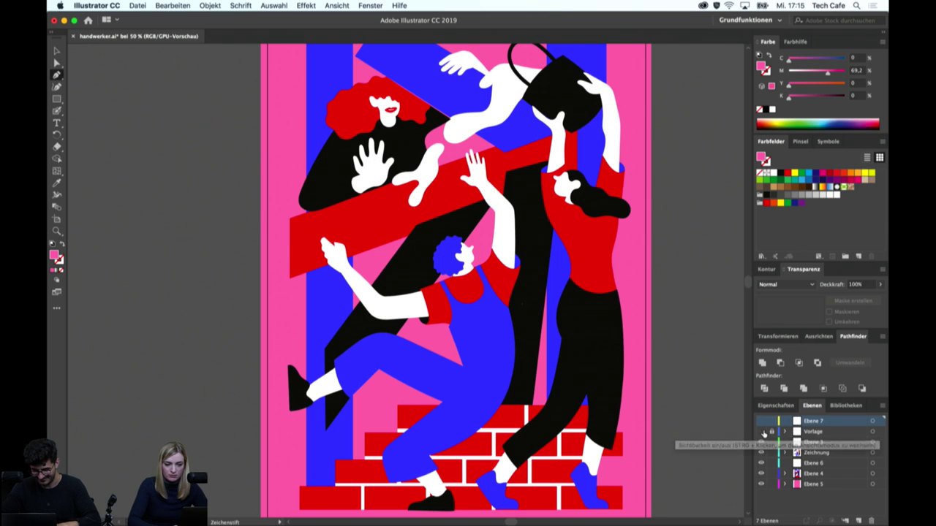
{"action": "key", "text": "v"}
{"action": "left_click", "coordinate": [419, 166]}
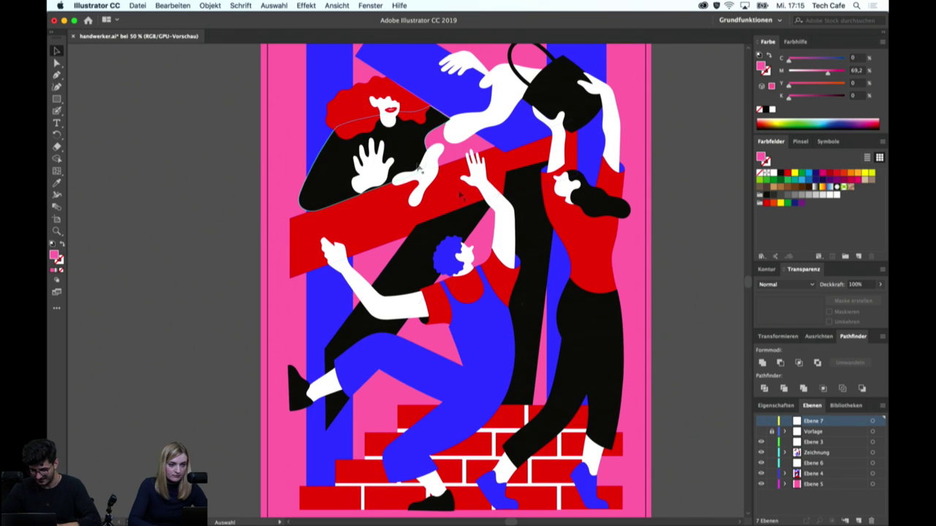
{"action": "key", "text": "p"}
{"action": "left_click", "coordinate": [761, 431]}
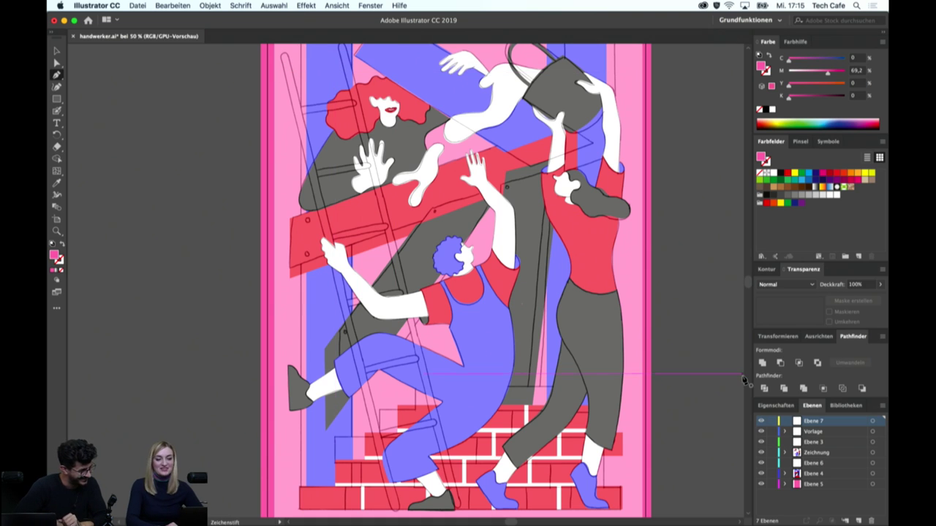
Lock the Vorlage layer and draw a black Pen line from the ladder's top to bottom
{"action": "left_click", "coordinate": [771, 431]}
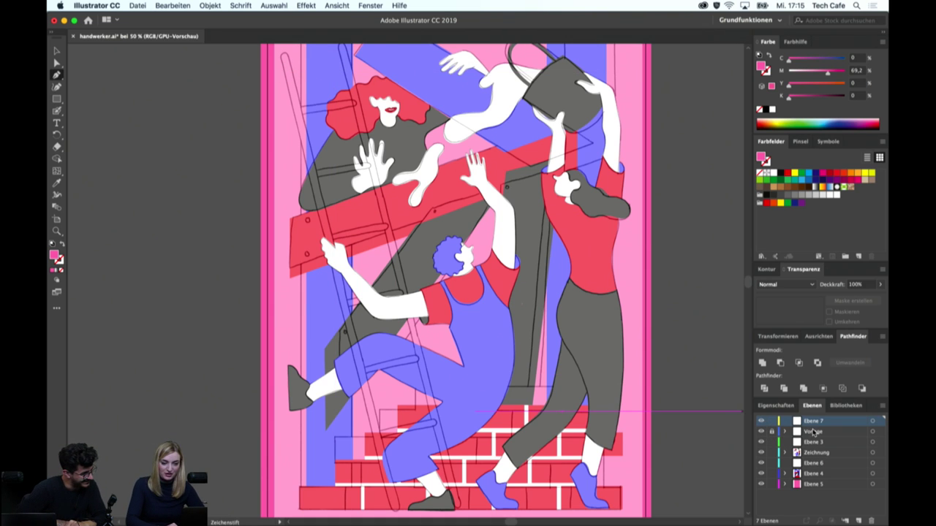
{"action": "left_click", "coordinate": [285, 57]}
{"action": "scroll", "coordinate": [332, 220], "scroll_direction": "down", "scroll_amount": 2}
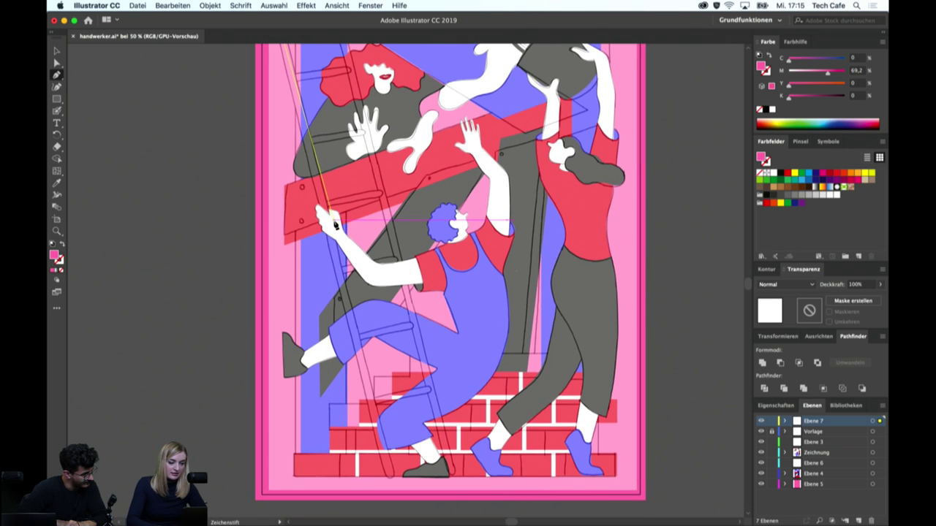
{"action": "scroll", "coordinate": [334, 225], "scroll_direction": "down", "scroll_amount": 1}
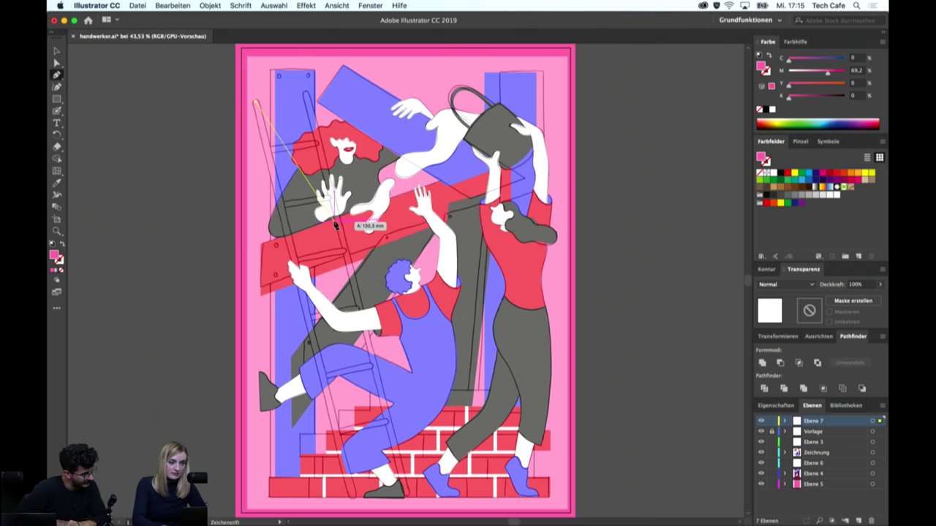
{"action": "left_click", "coordinate": [354, 499]}
{"action": "key", "text": "v"}
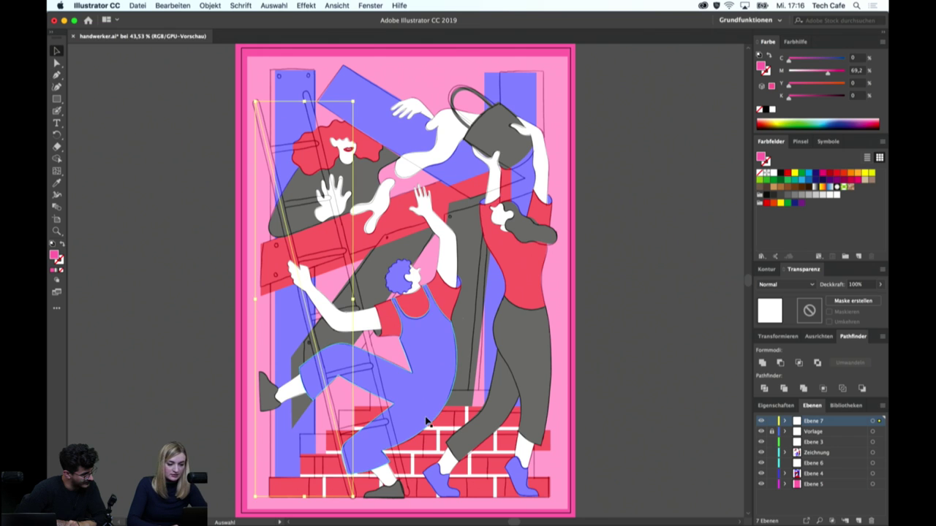
{"action": "left_click", "coordinate": [779, 175]}
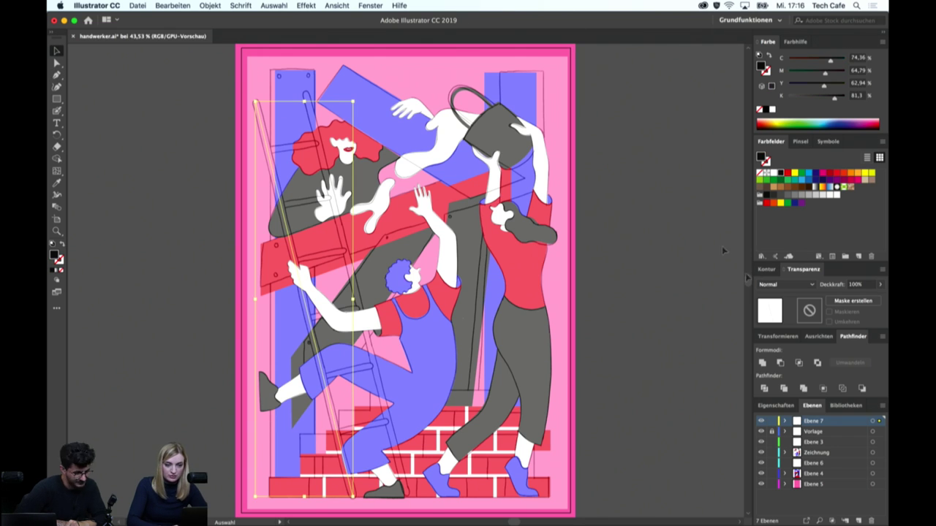
Float the Kontur (stroke) panel beside the artwork with all options shown
{"action": "left_click", "coordinate": [370, 5]}
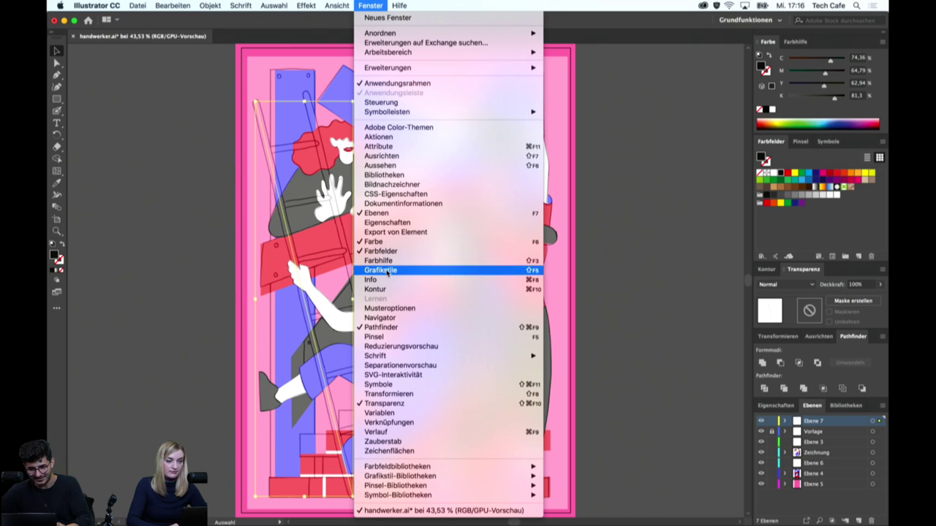
{"action": "left_click", "coordinate": [395, 289]}
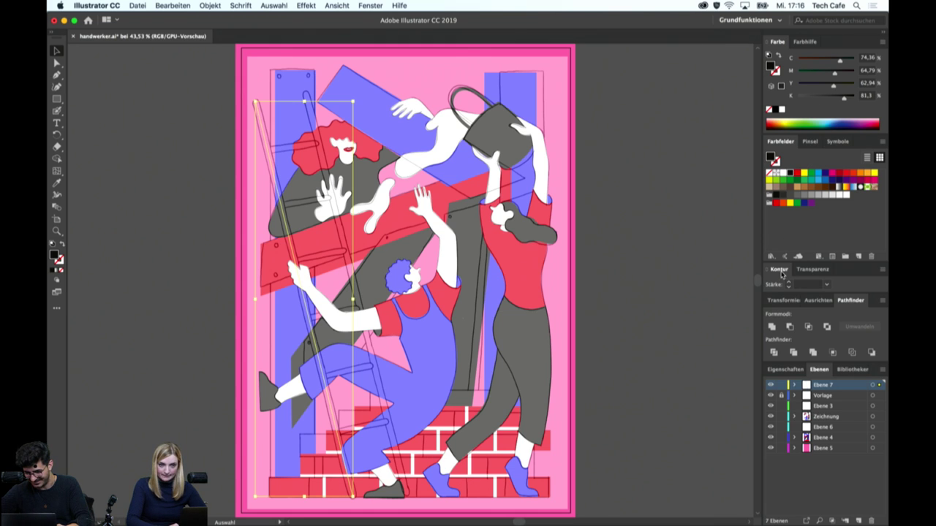
{"action": "left_click_drag", "start_coordinate": [829, 291], "coordinate": [785, 257]}
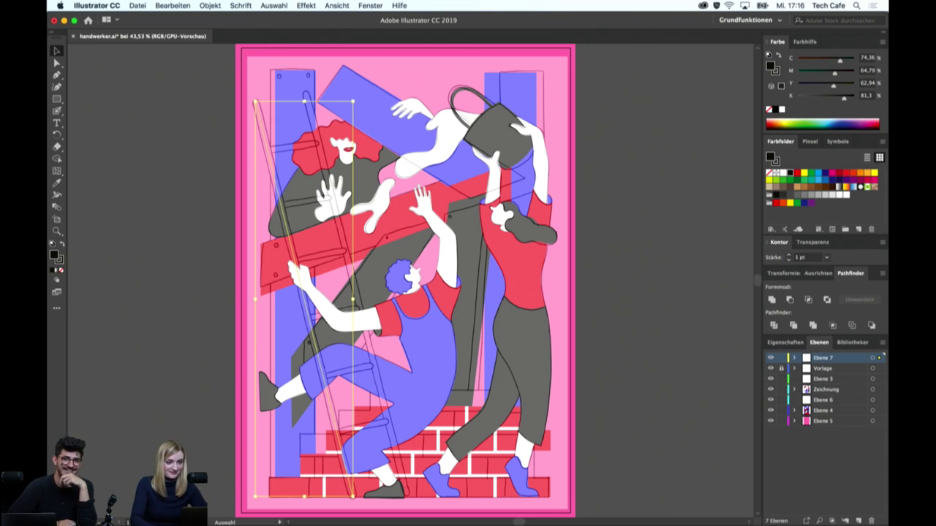
{"action": "left_click_drag", "start_coordinate": [779, 242], "coordinate": [665, 181]}
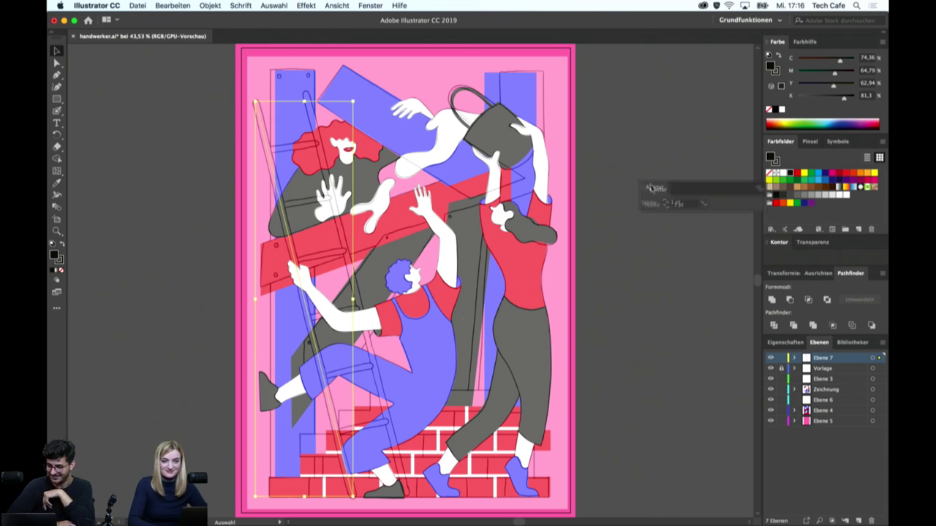
{"action": "left_click", "coordinate": [753, 173]}
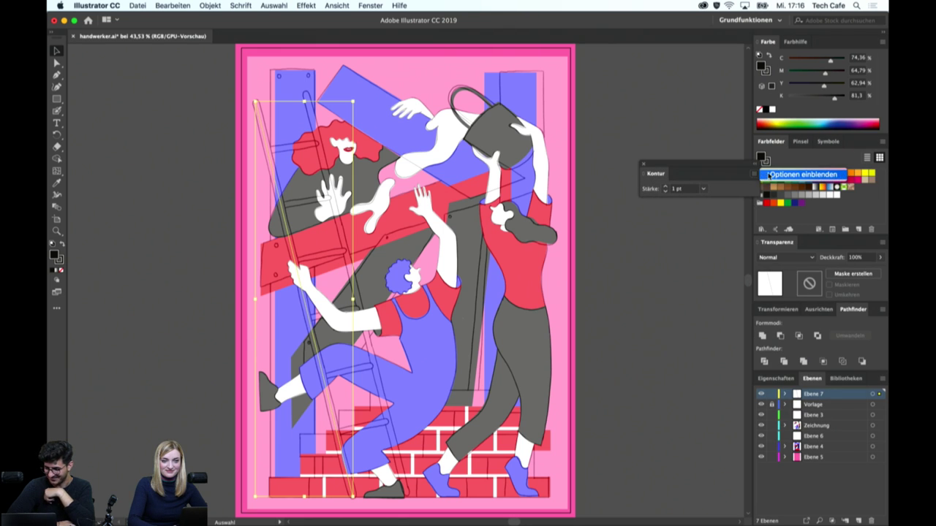
{"action": "left_click", "coordinate": [767, 178]}
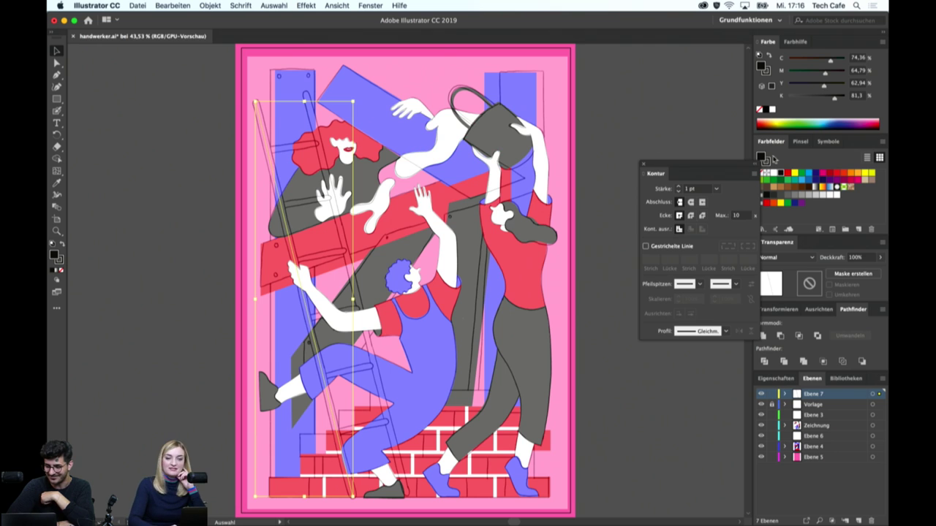
{"action": "left_click_drag", "start_coordinate": [742, 167], "coordinate": [718, 194]}
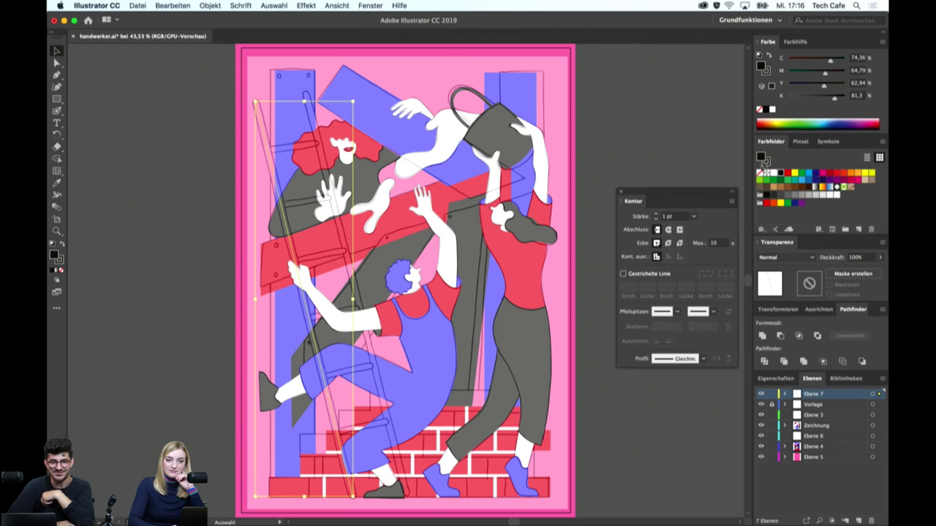
Give the ladder line no fill, an 18 pt black stroke and round caps
{"action": "left_click", "coordinate": [759, 173]}
{"action": "left_click", "coordinate": [765, 161]}
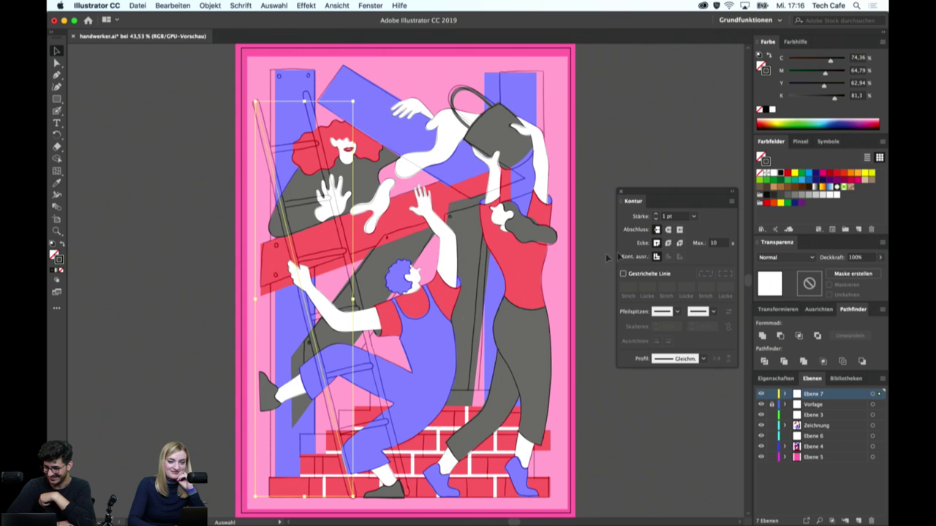
{"action": "left_click", "coordinate": [674, 217]}
{"action": "key", "text": "Up"}
{"action": "key", "text": "Up"}
{"action": "key", "text": "Up"}
{"action": "key", "text": "Up"}
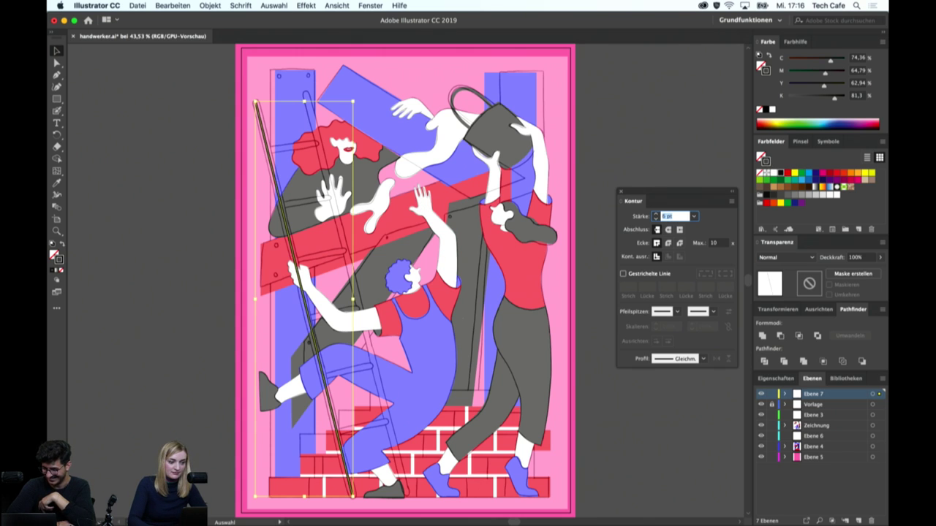
{"action": "key", "text": "Up"}
{"action": "key", "text": "Up"}
{"action": "key", "text": "Up"}
{"action": "key", "text": "Up"}
{"action": "key", "text": "Up"}
{"action": "key", "text": "Up"}
{"action": "key", "text": "Up"}
{"action": "key", "text": "Up"}
{"action": "key", "text": "Up"}
{"action": "key", "text": "Up"}
{"action": "key", "text": "Up"}
{"action": "key", "text": "Up"}
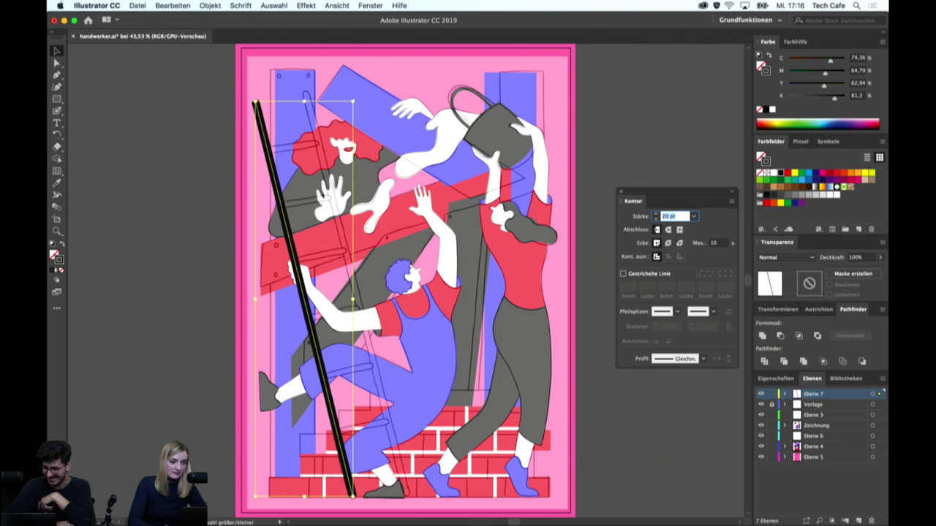
{"action": "key", "text": "Down"}
{"action": "key", "text": "Down"}
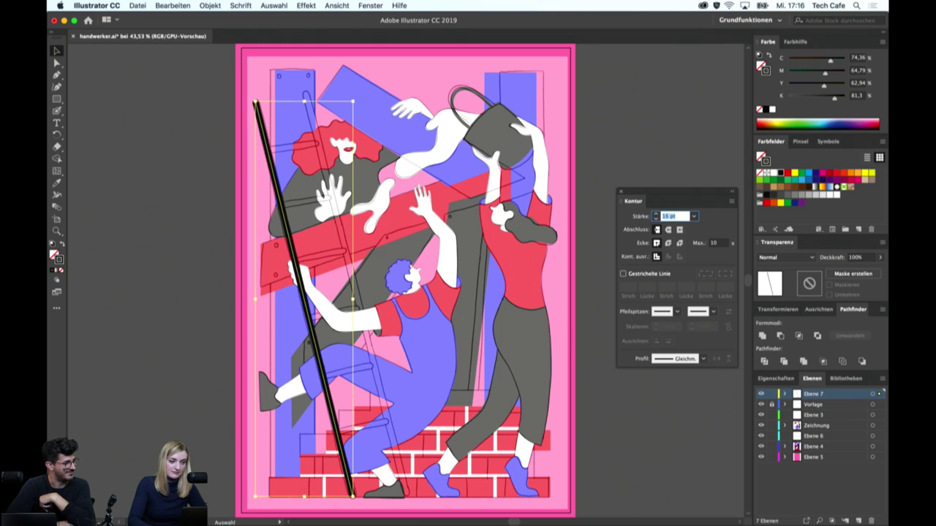
{"action": "type", "text": "18"}
{"action": "left_click", "coordinate": [668, 230]}
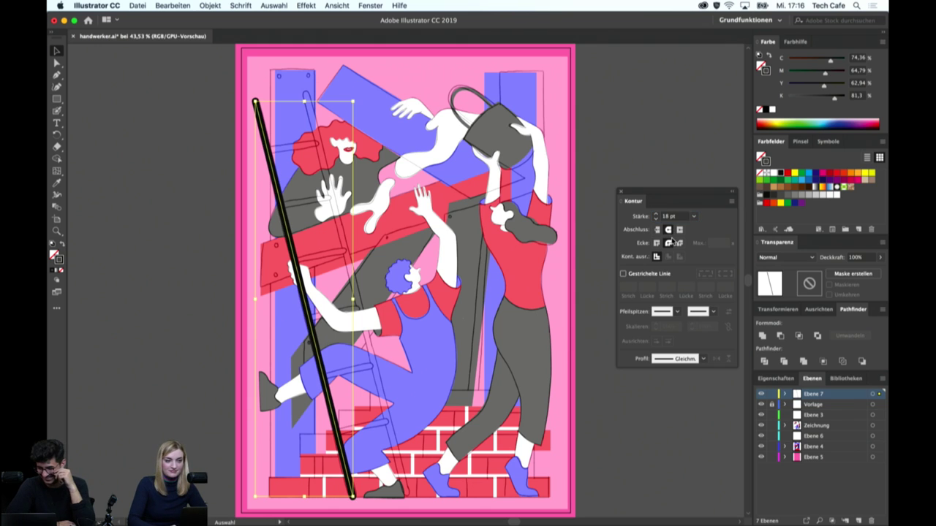
Copy the ladder line to the right as a second rail and lower its bottom end
{"action": "left_click", "coordinate": [223, 159]}
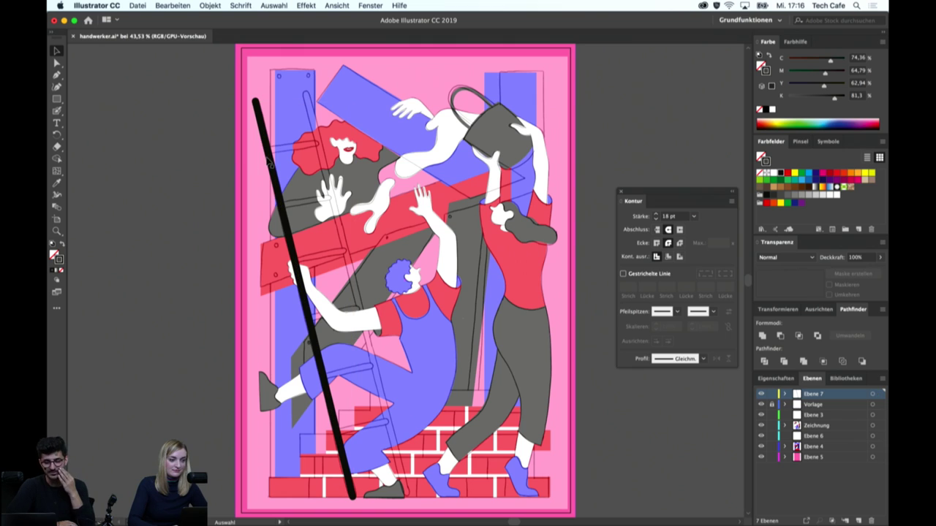
{"action": "left_click_drag", "start_coordinate": [269, 157], "coordinate": [321, 151]}
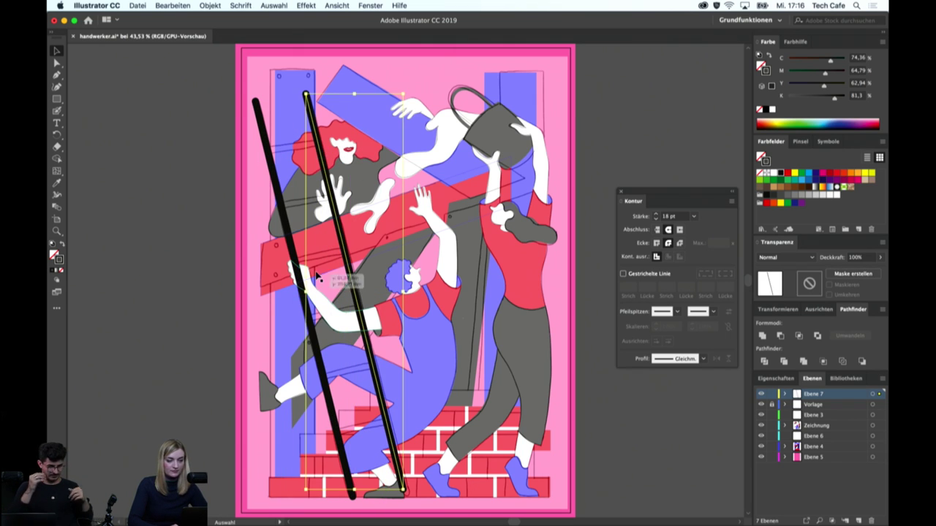
{"action": "left_click", "coordinate": [214, 301]}
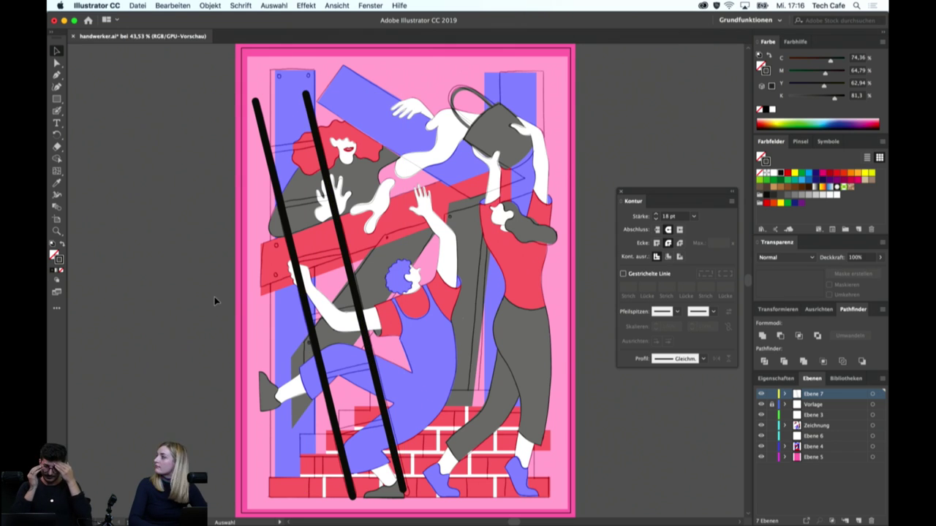
{"action": "key", "text": "a"}
{"action": "left_click", "coordinate": [404, 493]}
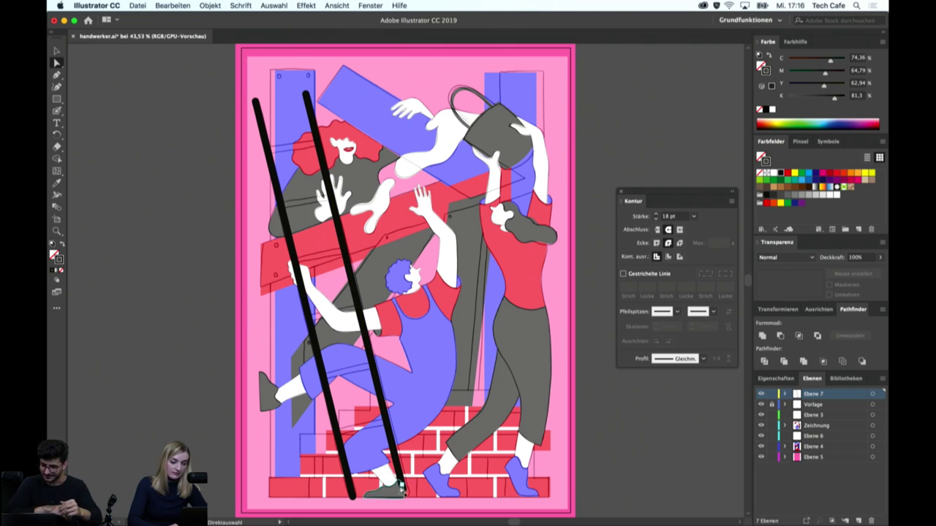
{"action": "left_click_drag", "start_coordinate": [406, 495], "coordinate": [409, 498]}
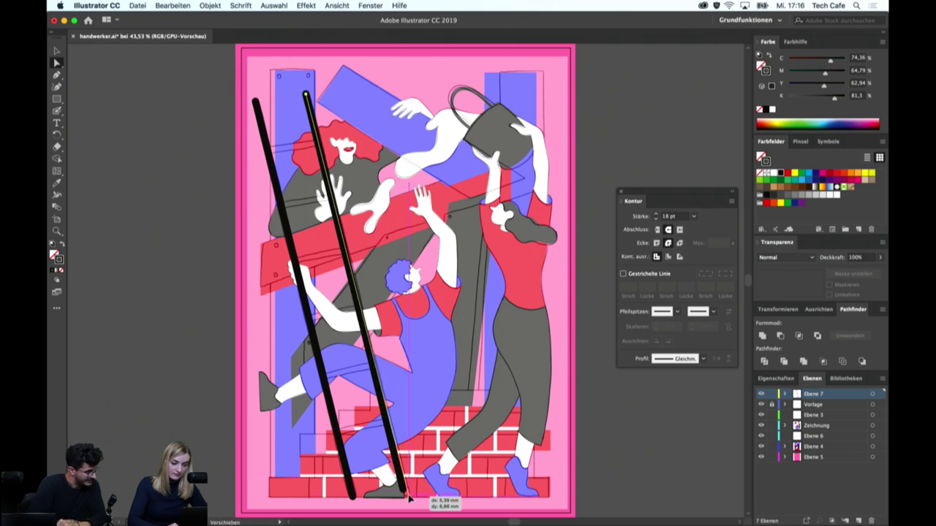
{"action": "key", "text": "v"}
{"action": "left_click", "coordinate": [188, 293]}
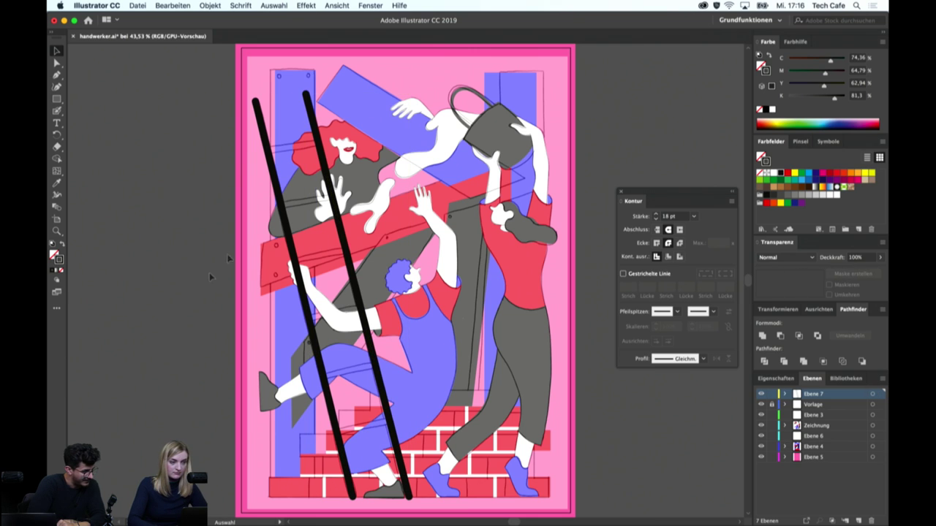
Draw a top rung joining the two ladder rails, then select the left rail with it
{"action": "key", "text": "p"}
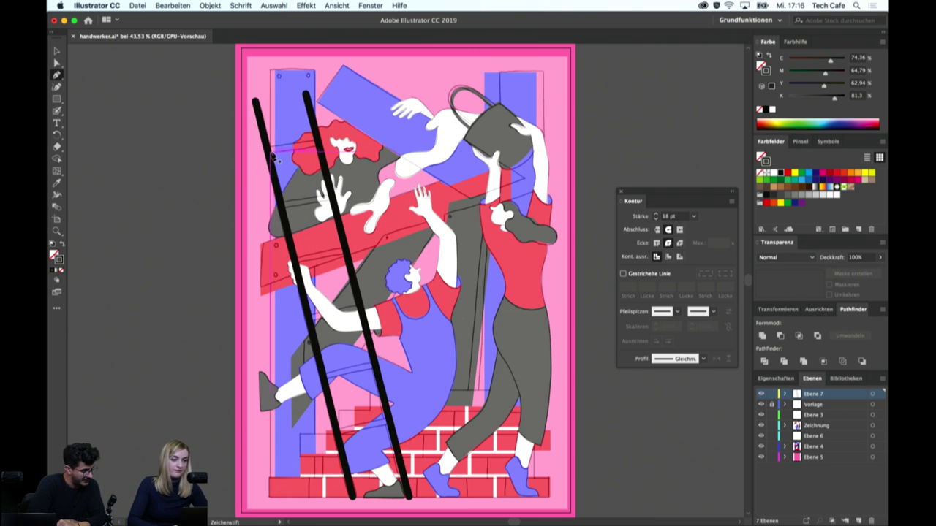
{"action": "left_click", "coordinate": [268, 150]}
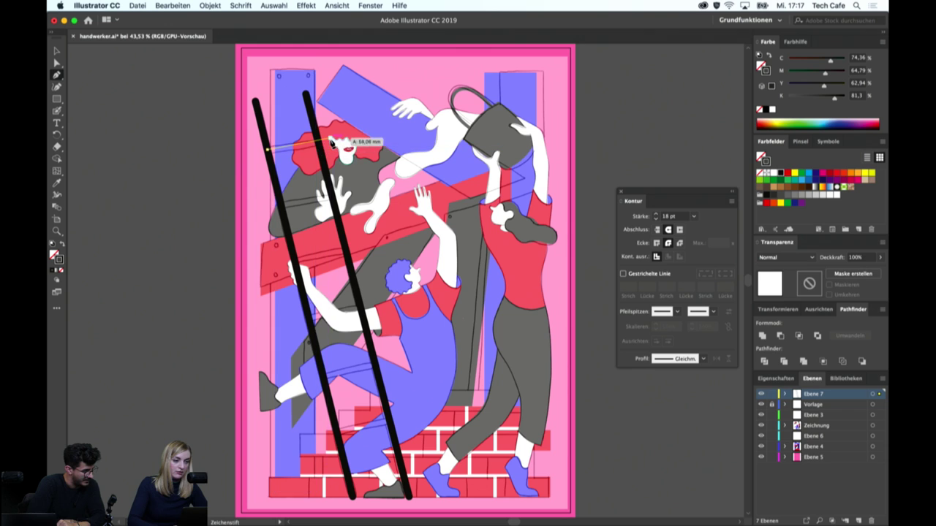
{"action": "left_click", "coordinate": [320, 146]}
{"action": "key", "text": "v"}
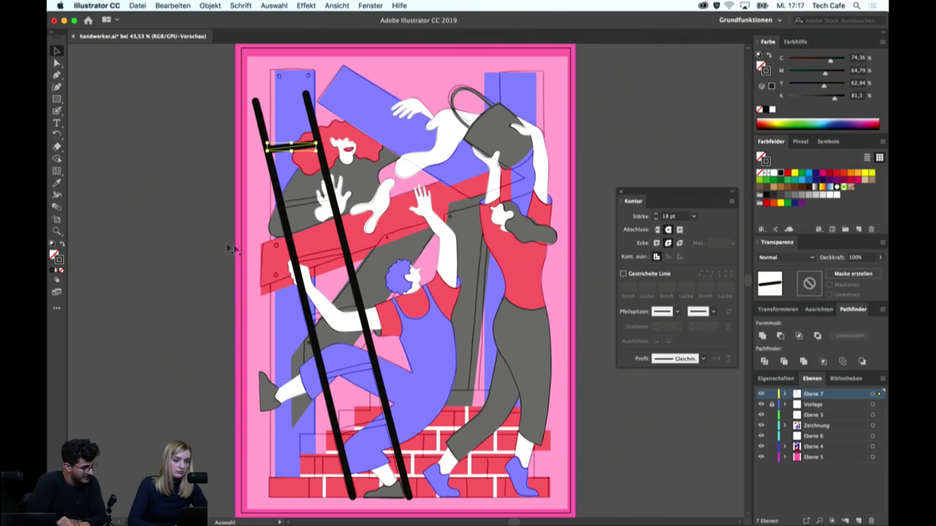
{"action": "left_click", "coordinate": [203, 209]}
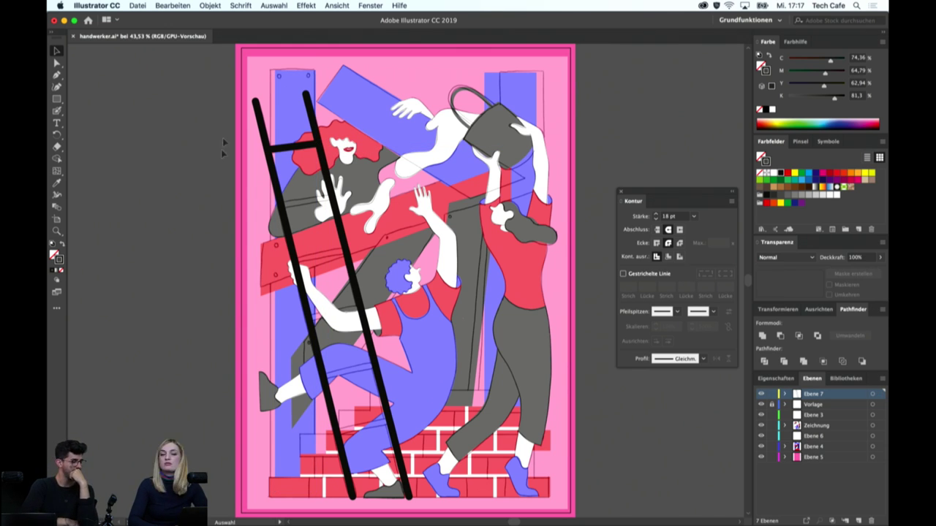
{"action": "left_click", "coordinate": [261, 116]}
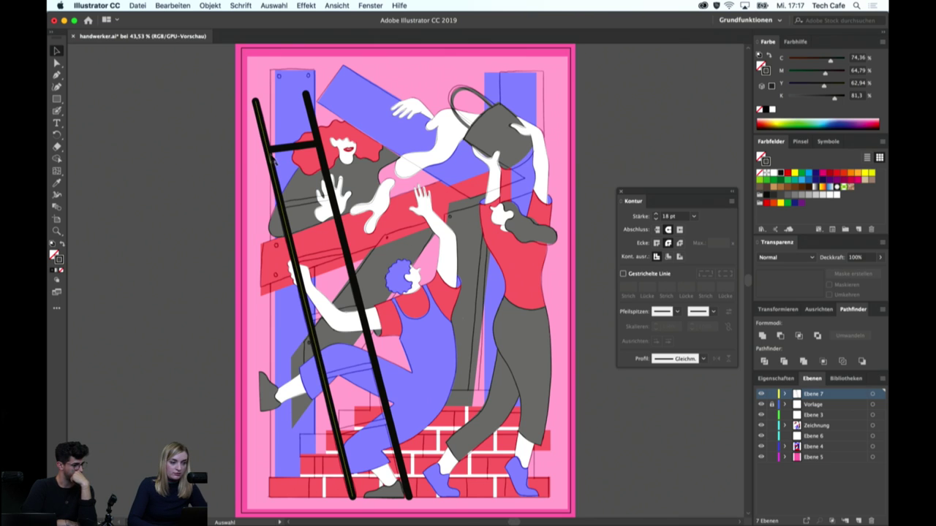
{"action": "left_click_drag", "start_coordinate": [291, 146], "coordinate": [287, 148]}
{"action": "left_click", "coordinate": [261, 129], "text": "shift"}
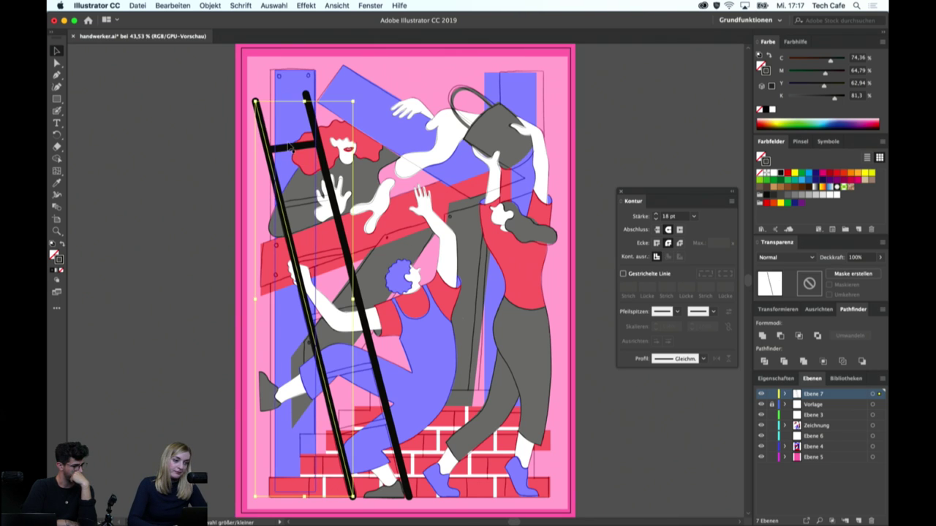
{"action": "left_click", "coordinate": [186, 222]}
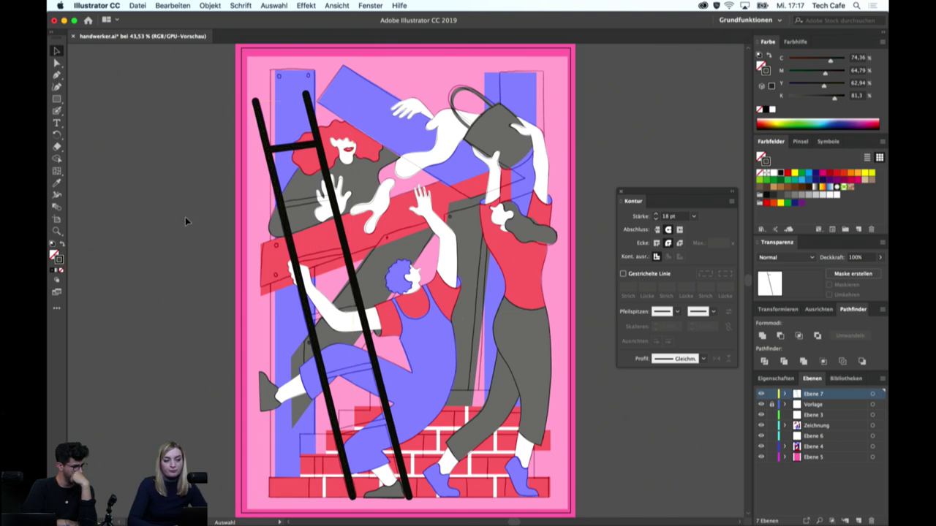
Draw a second, lower rung between the left and right rails
{"action": "key", "text": "p"}
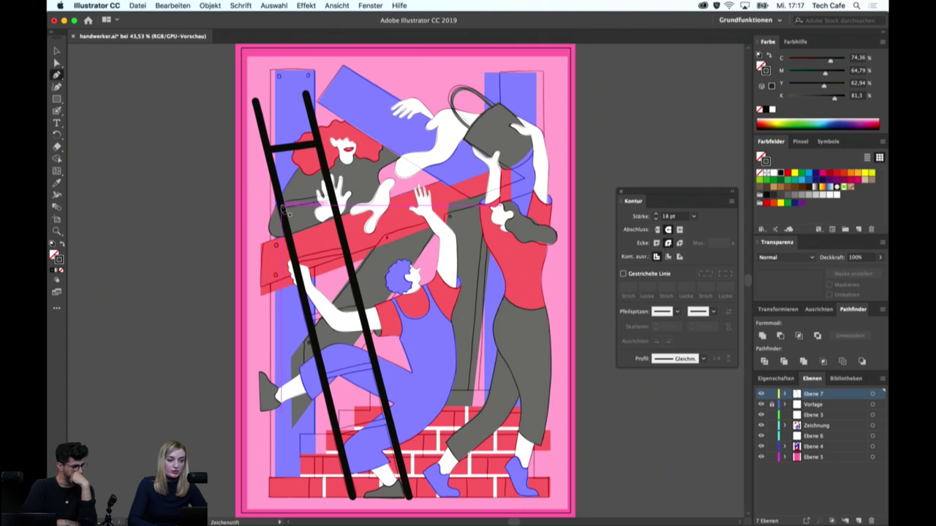
{"action": "left_click", "coordinate": [284, 207], "text": "ctrl"}
{"action": "left_click", "coordinate": [335, 197]}
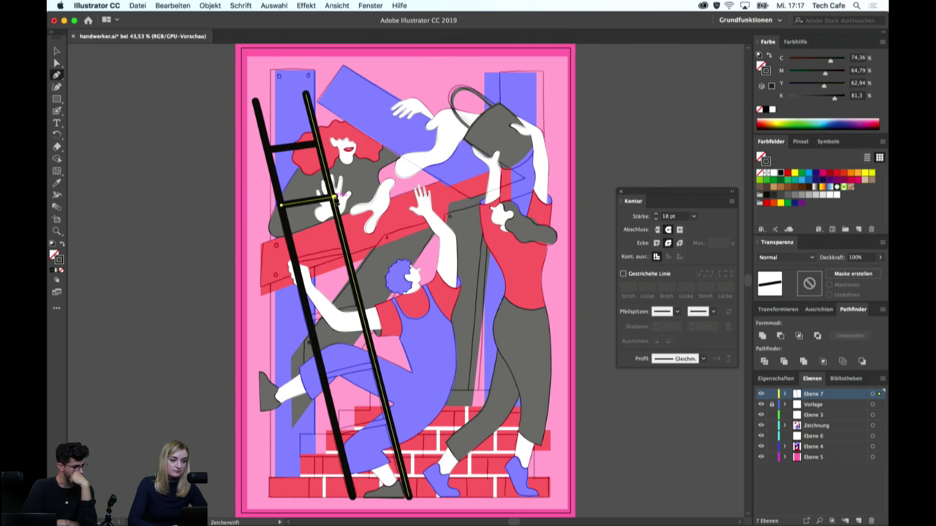
{"action": "key", "text": "v"}
{"action": "left_click", "coordinate": [315, 231]}
{"action": "key", "text": "p"}
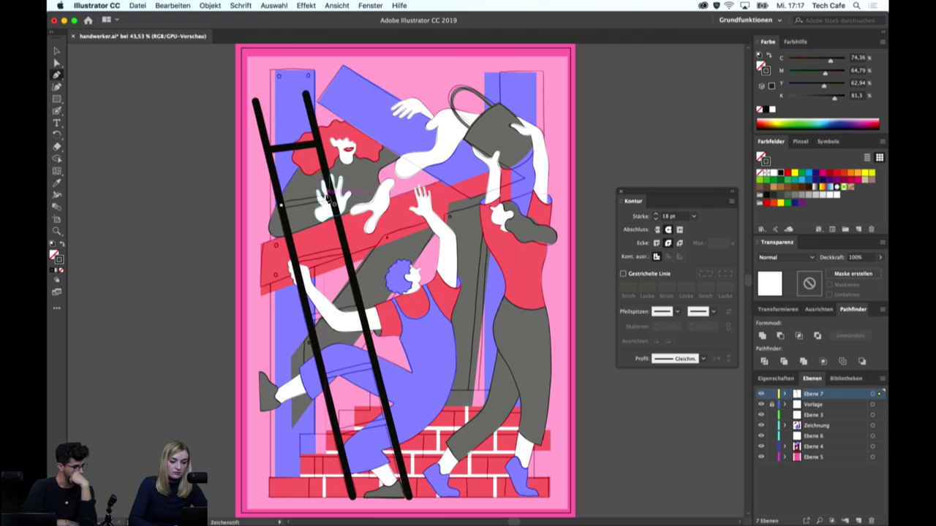
{"action": "left_click", "coordinate": [281, 205]}
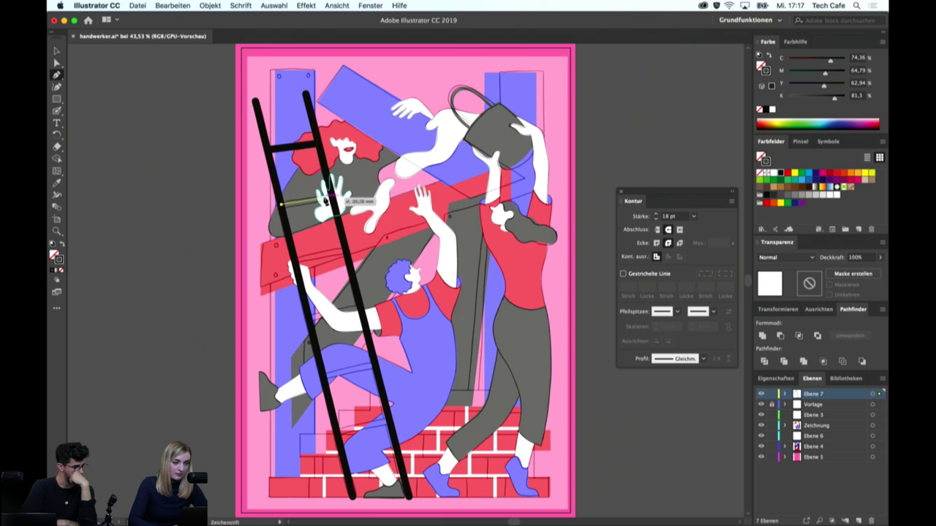
{"action": "left_click", "coordinate": [334, 199]}
Zoom in and lower the lower rung's left end by about 3 mm
{"action": "key", "text": "v"}
{"action": "key", "text": "ctrl+plus"}
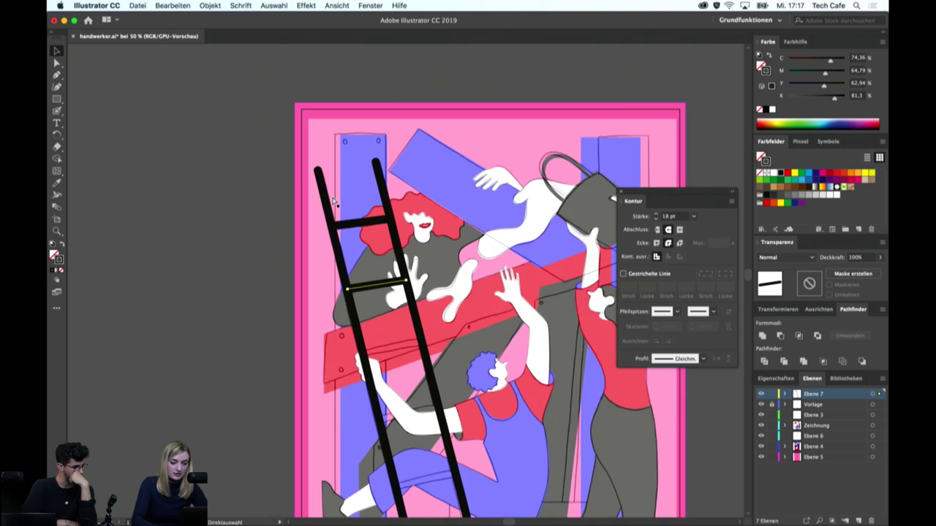
{"action": "left_click", "coordinate": [237, 288]}
{"action": "scroll", "coordinate": [334, 210], "scroll_direction": "down", "scroll_amount": 4}
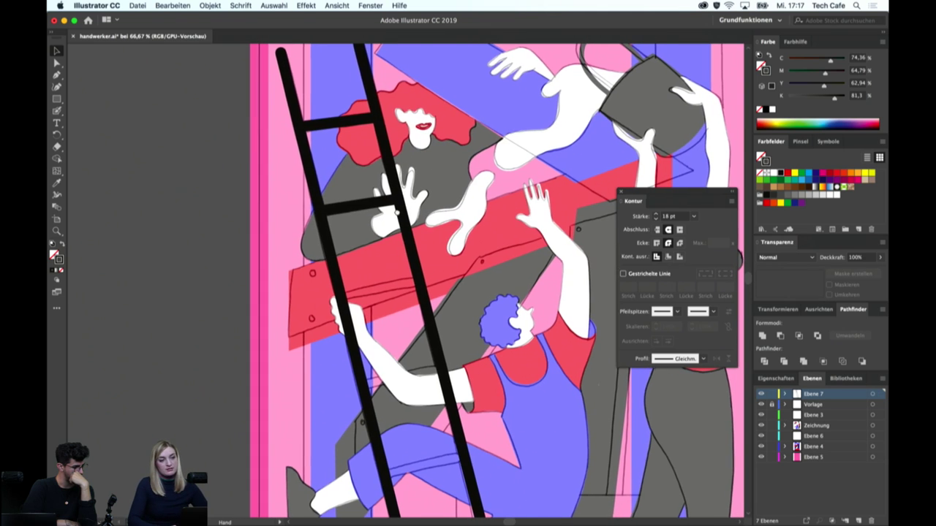
{"action": "scroll", "coordinate": [335, 209], "scroll_direction": "down", "scroll_amount": 1}
{"action": "key", "text": "a"}
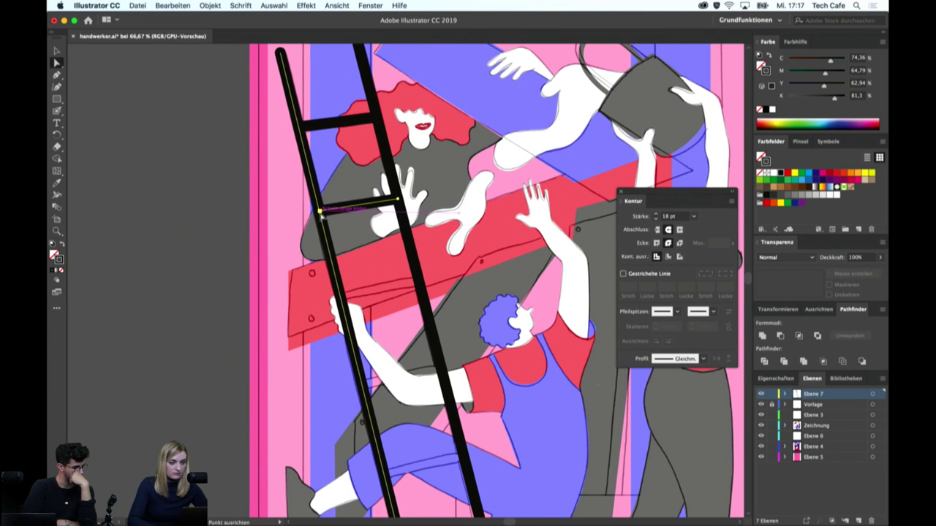
{"action": "left_click", "coordinate": [321, 210]}
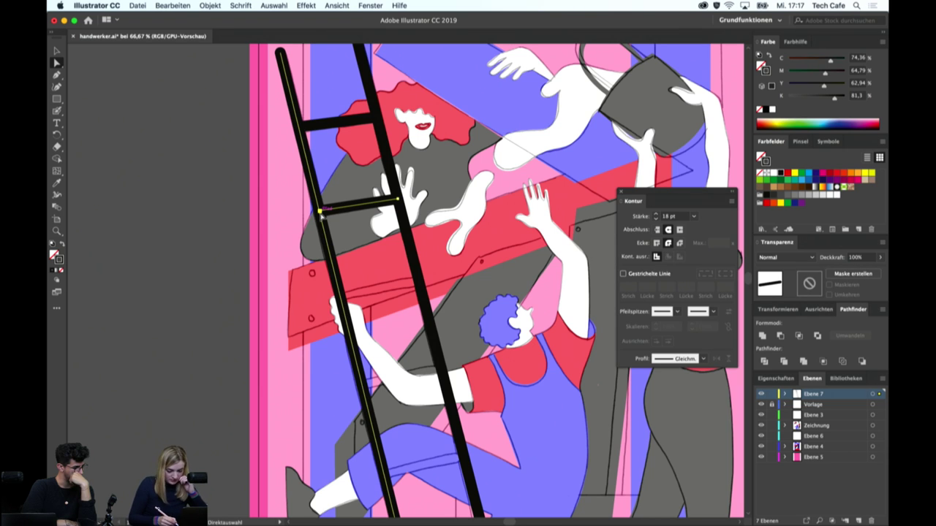
{"action": "left_click_drag", "start_coordinate": [322, 214], "coordinate": [320, 216]}
{"action": "scroll", "coordinate": [333, 212], "scroll_direction": "down", "scroll_amount": 5}
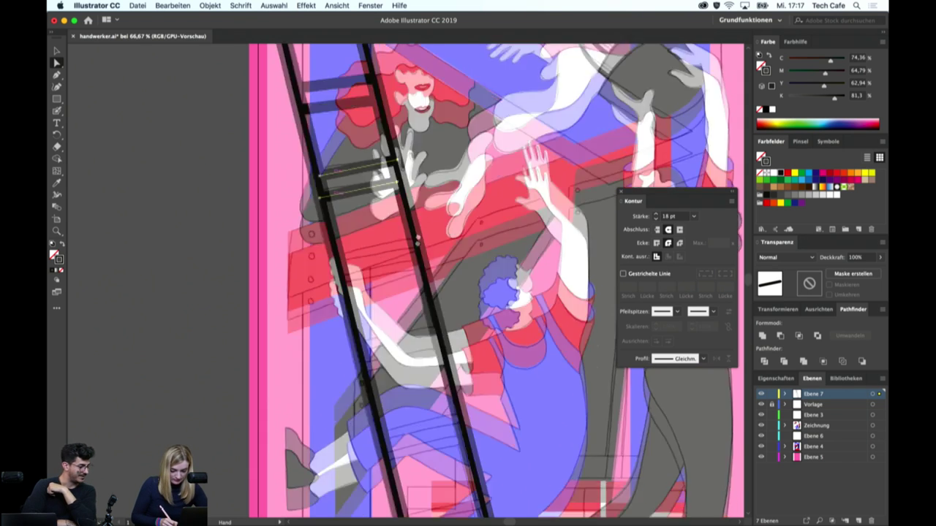
Start a new path on the ladder's left rail and give it the ladder's black 18 pt stroke
{"action": "key", "text": "v"}
{"action": "left_click", "coordinate": [330, 230]}
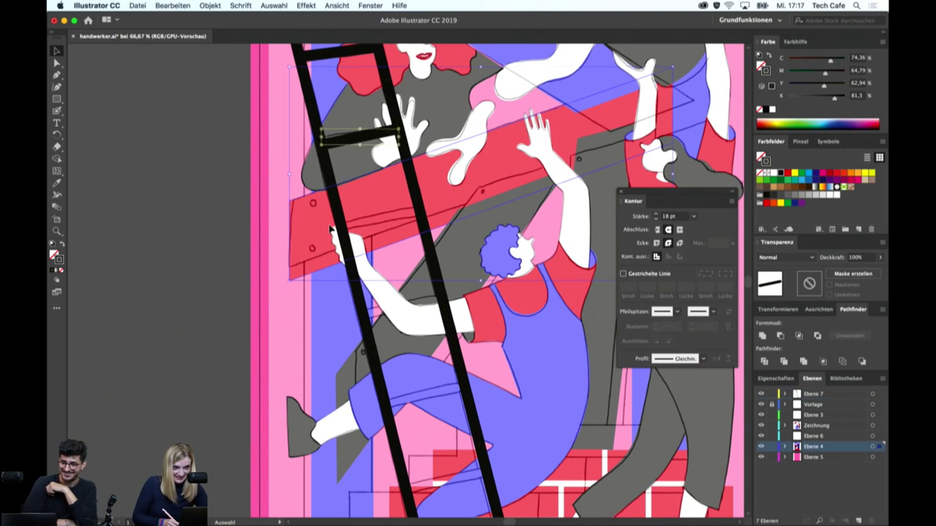
{"action": "left_click", "coordinate": [226, 259]}
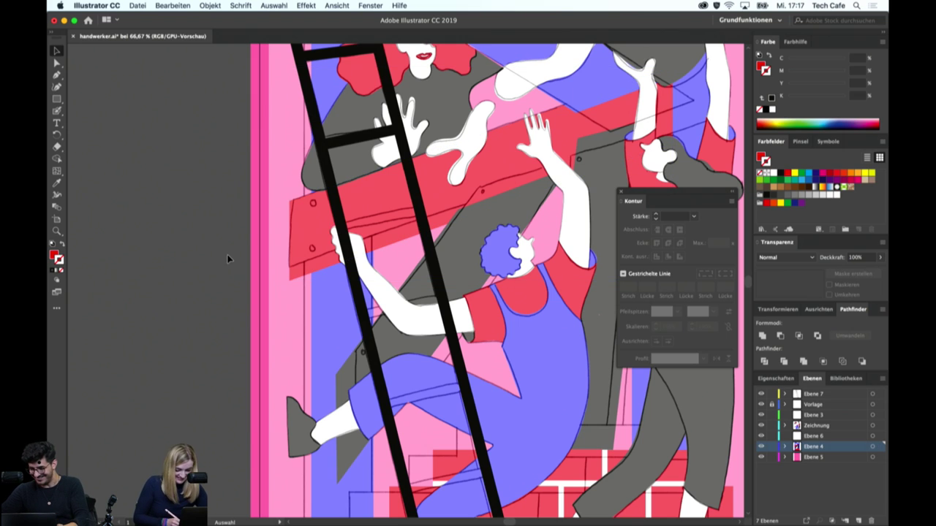
{"action": "key", "text": "p"}
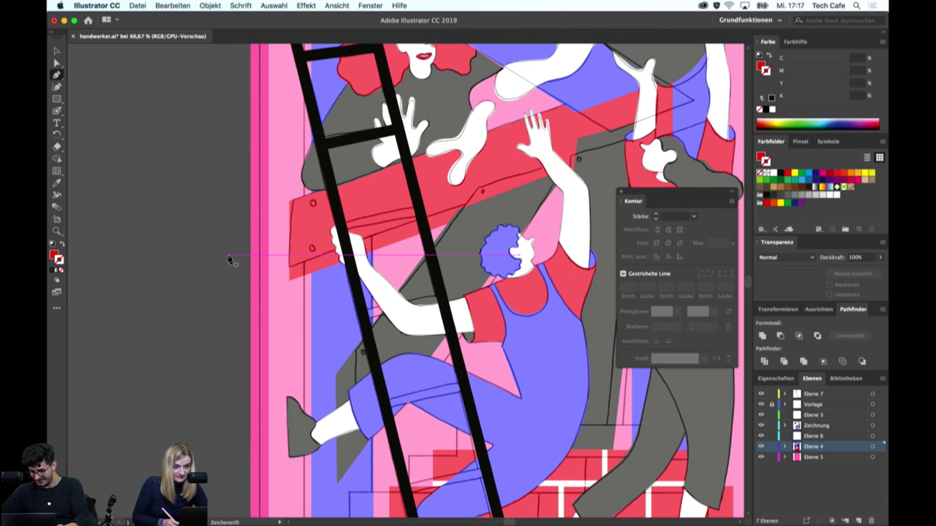
{"action": "left_click", "coordinate": [343, 236]}
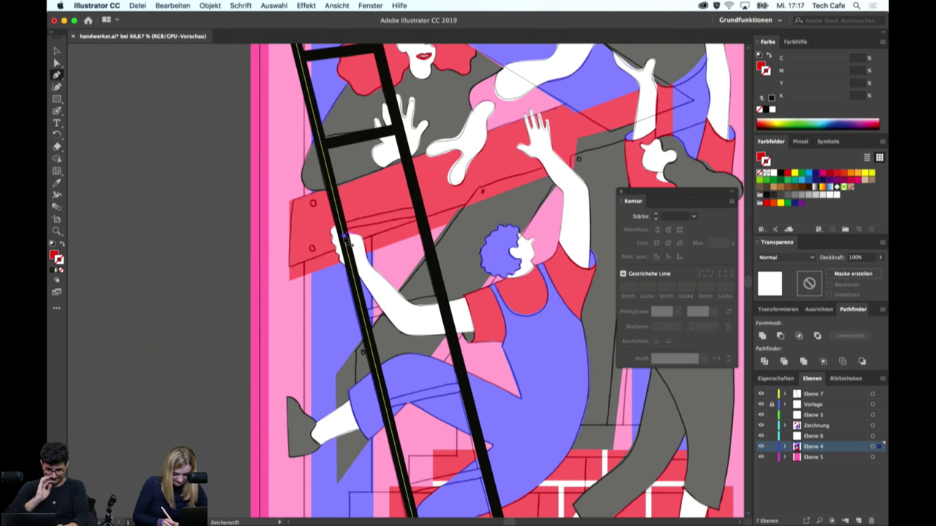
{"action": "key", "text": "i"}
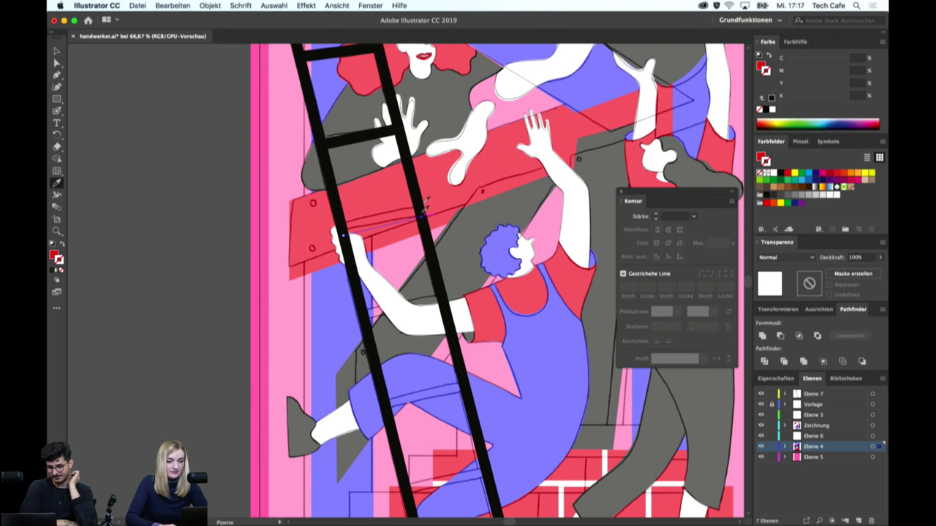
{"action": "left_click", "coordinate": [423, 212]}
Hide the Vorlage template layer to see the poster in full colour
{"action": "key", "text": "v"}
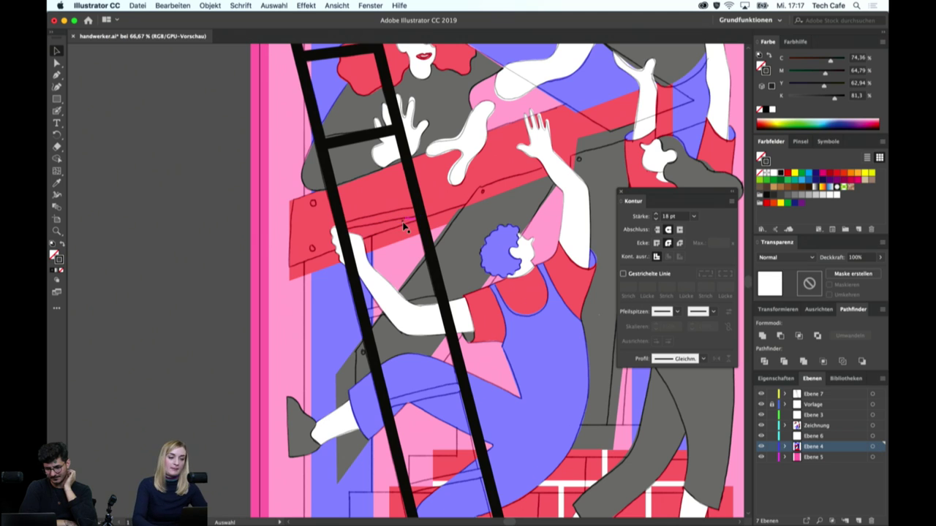
{"action": "left_click", "coordinate": [424, 217]}
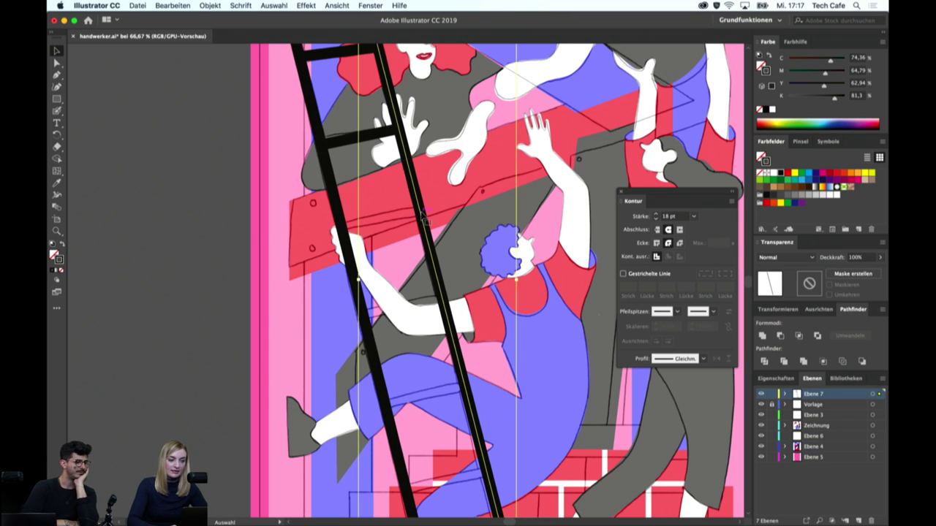
{"action": "left_click", "coordinate": [196, 225]}
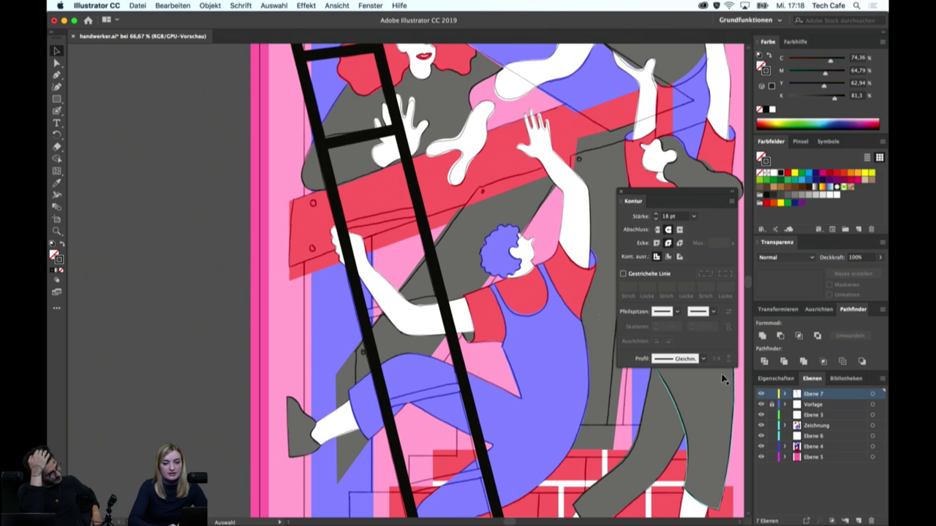
{"action": "left_click", "coordinate": [761, 405]}
{"action": "left_click", "coordinate": [526, 337]}
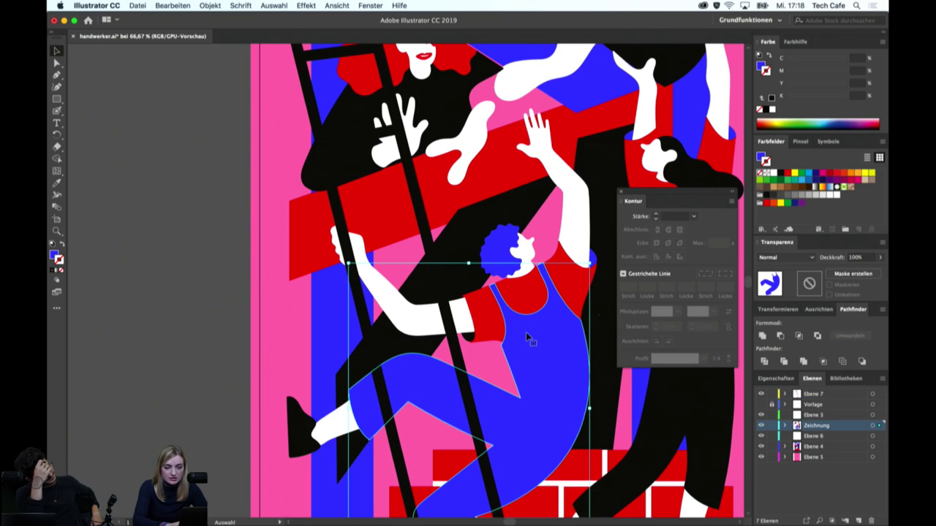
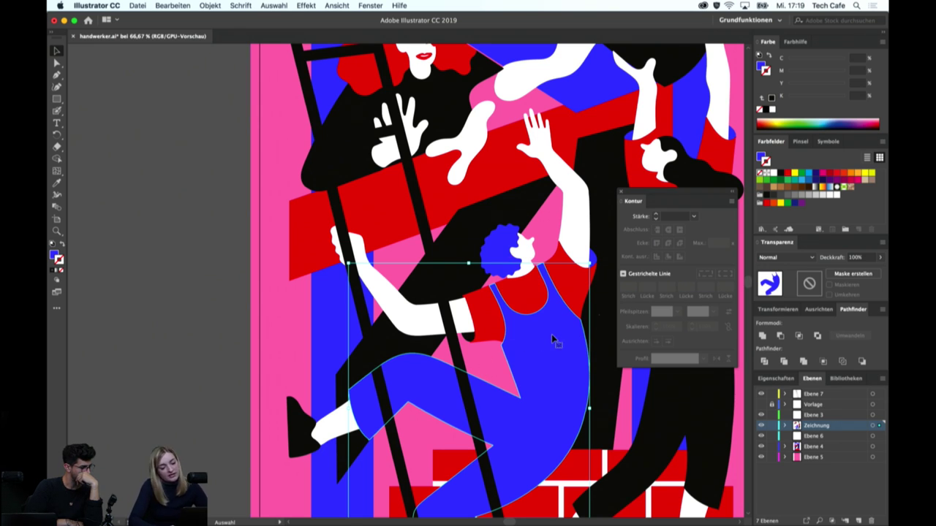
Pan to the ladder's top, select the short upper rung beside the red-haired woman, and zoom in
{"action": "left_click_drag", "start_coordinate": [553, 338], "coordinate": [514, 378]}
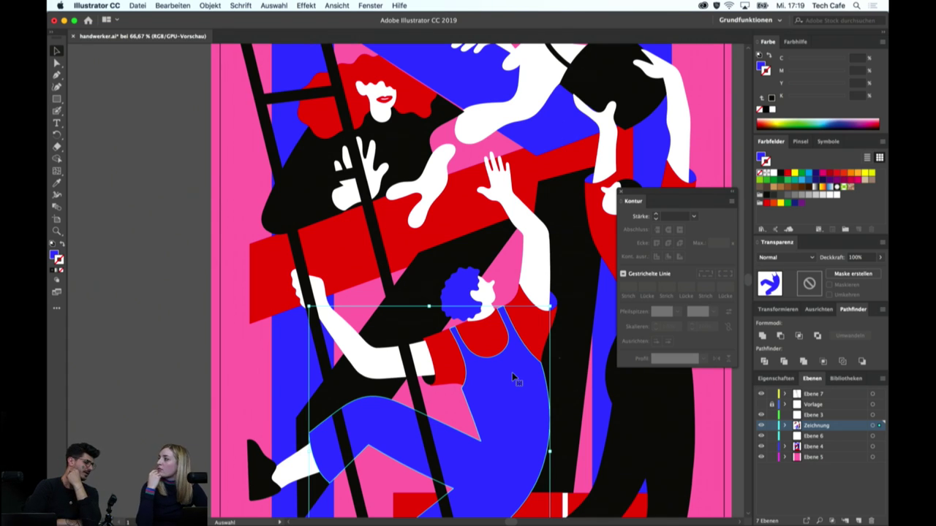
{"action": "left_click", "coordinate": [167, 309]}
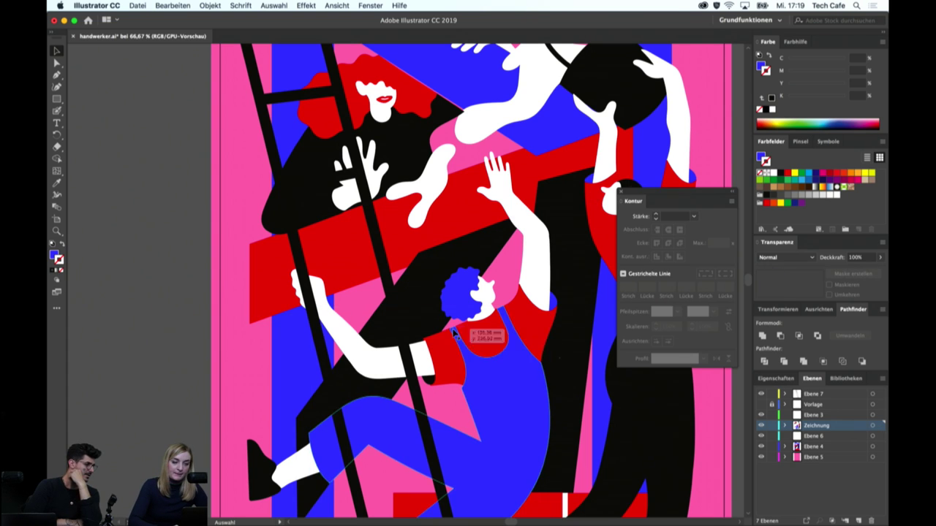
{"action": "left_click", "coordinate": [373, 212]}
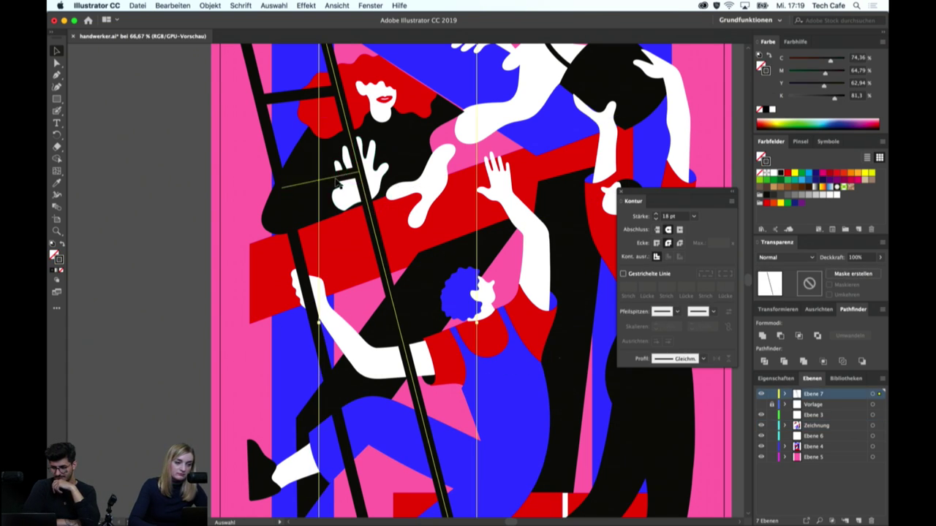
{"action": "left_click", "coordinate": [307, 178]}
{"action": "key", "text": "ctrl+plus"}
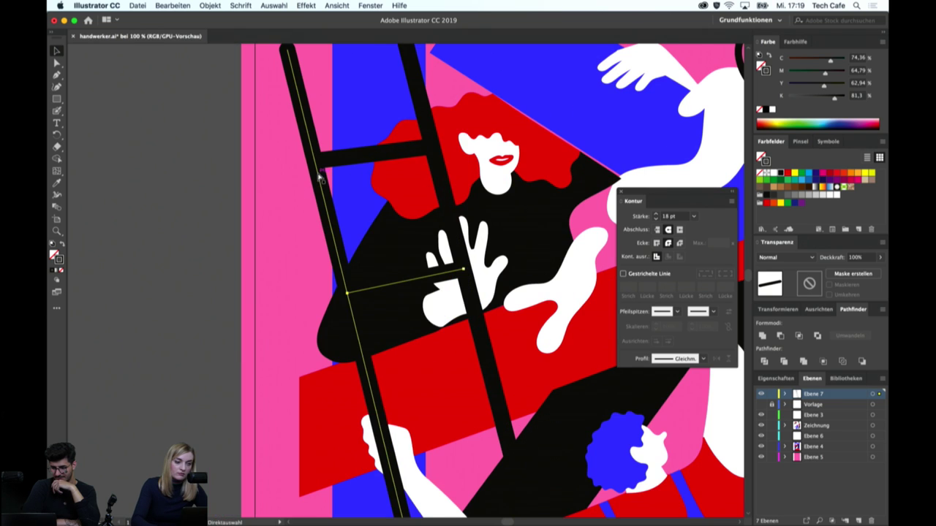
In isolation mode, drag the upper rung's right anchor onto the ladder's right rail
{"action": "double_click", "coordinate": [411, 281]}
{"action": "key", "text": "a"}
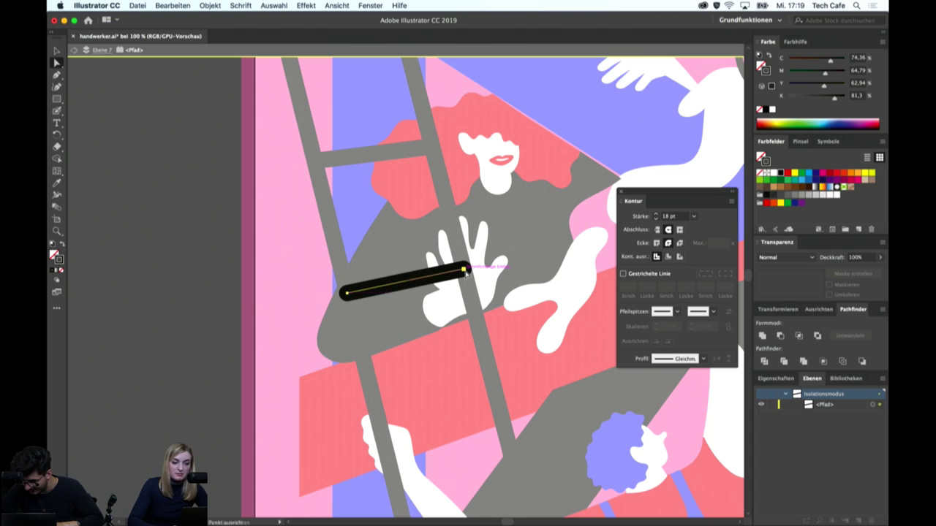
{"action": "left_click", "coordinate": [211, 253]}
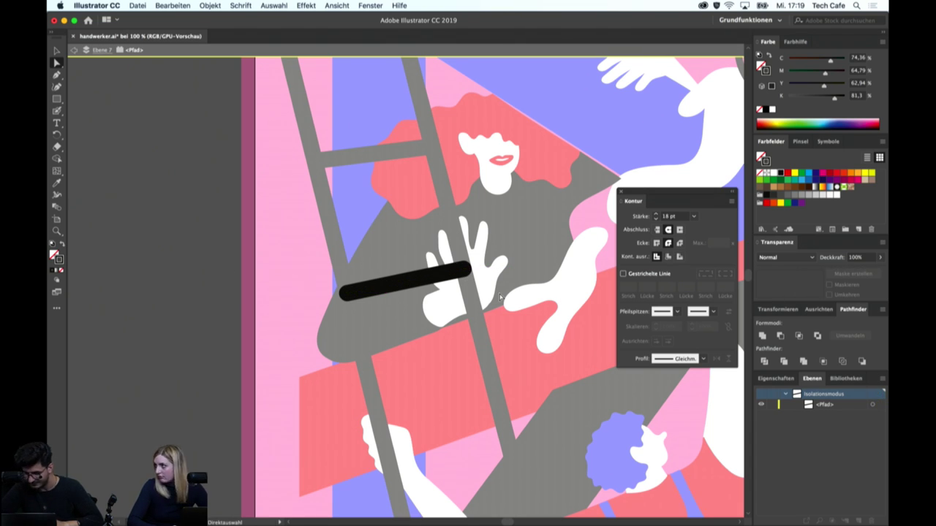
{"action": "left_click_drag", "start_coordinate": [465, 271], "coordinate": [466, 278]}
{"action": "left_click", "coordinate": [469, 263]}
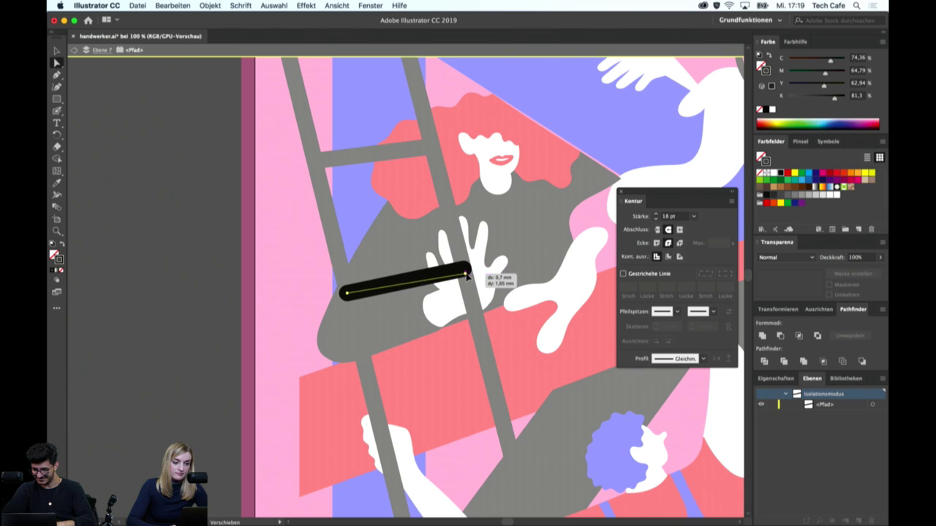
{"action": "left_click_drag", "start_coordinate": [466, 277], "coordinate": [466, 276]}
Leave isolation and draw the first new black rung across both rails below the top rung
{"action": "key", "text": "v"}
{"action": "double_click", "coordinate": [278, 269]}
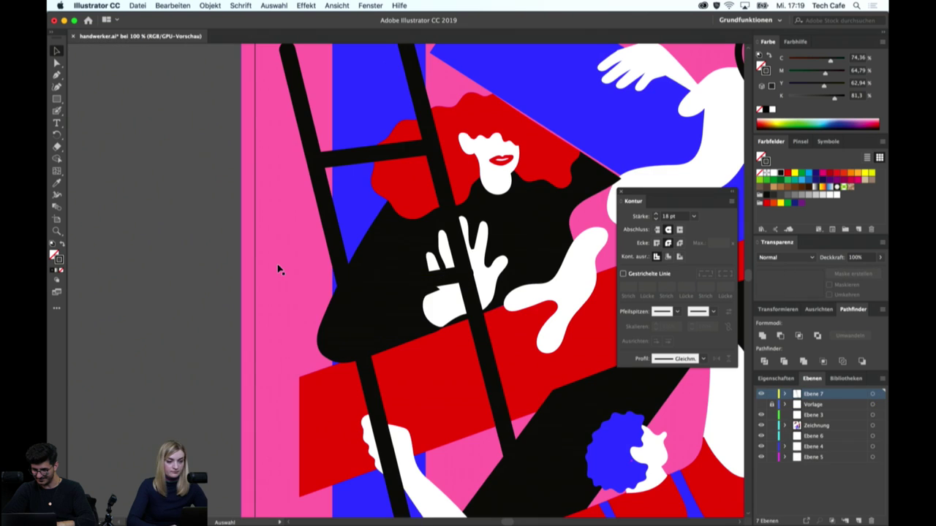
{"action": "scroll", "coordinate": [413, 285], "scroll_direction": "down", "scroll_amount": 4}
{"action": "key", "text": "p"}
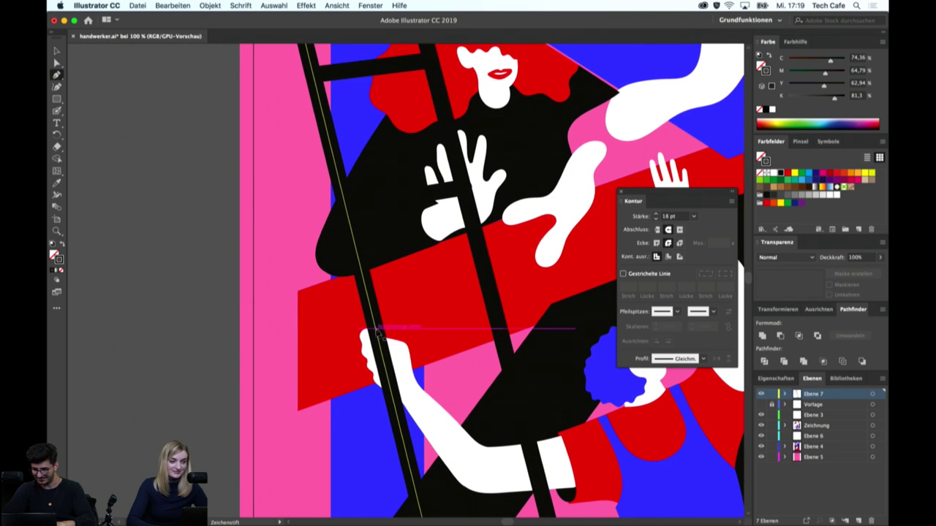
{"action": "left_click", "coordinate": [375, 329]}
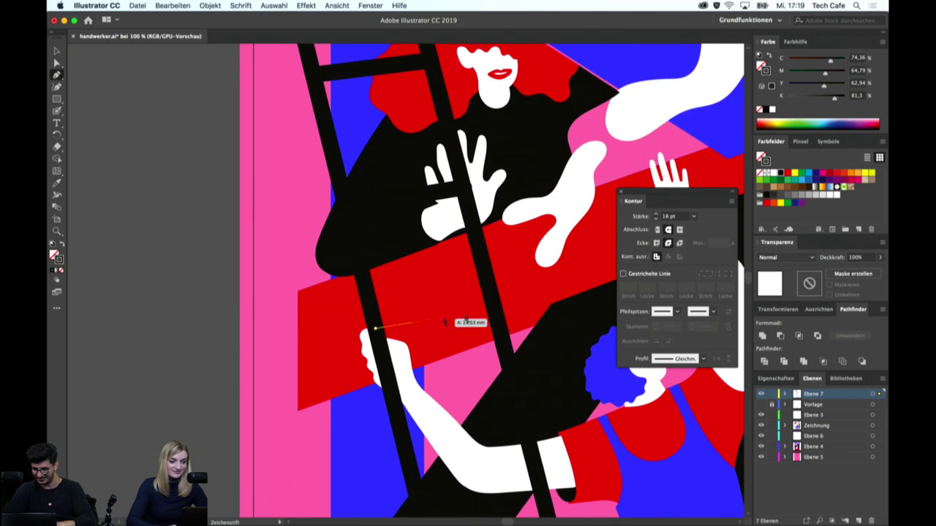
{"action": "left_click", "coordinate": [495, 313]}
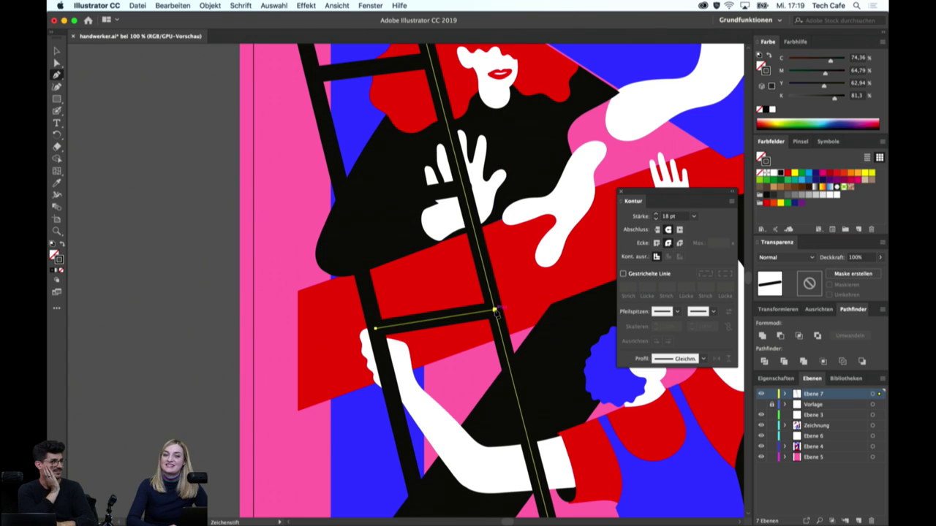
{"action": "key", "text": "v"}
{"action": "left_click", "coordinate": [483, 337]}
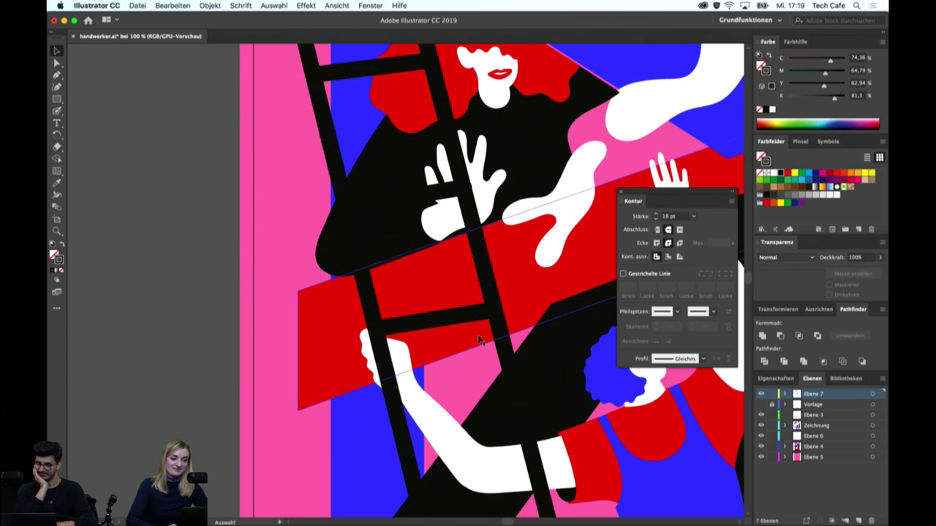
Draw two more black rungs further down between the left and right rails
{"action": "scroll", "coordinate": [479, 340], "scroll_direction": "down", "scroll_amount": 1}
{"action": "scroll", "coordinate": [479, 340], "scroll_direction": "down", "scroll_amount": 4}
{"action": "key", "text": "p"}
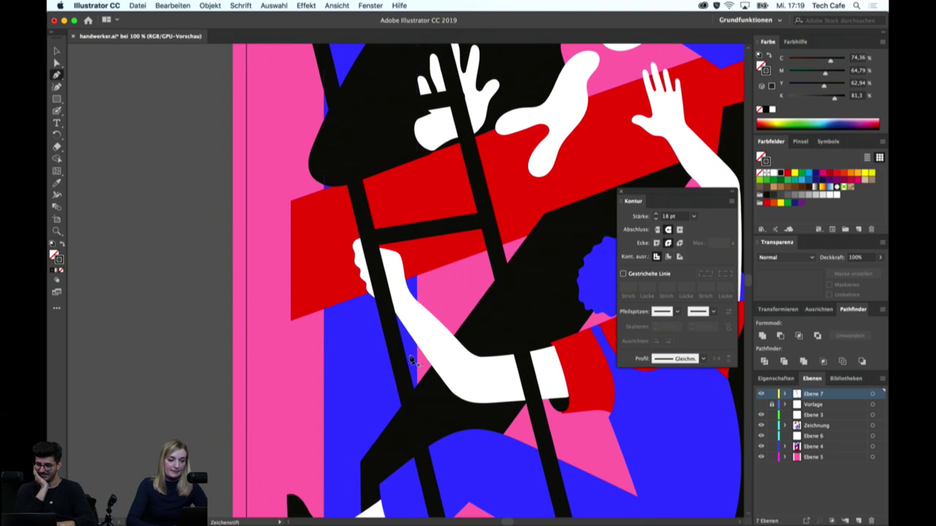
{"action": "left_click", "coordinate": [404, 365]}
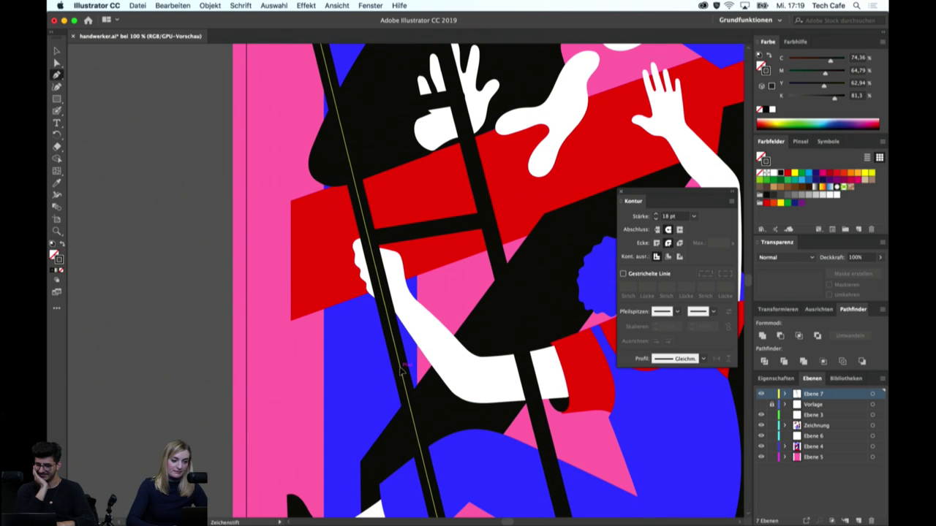
{"action": "left_click", "coordinate": [521, 355]}
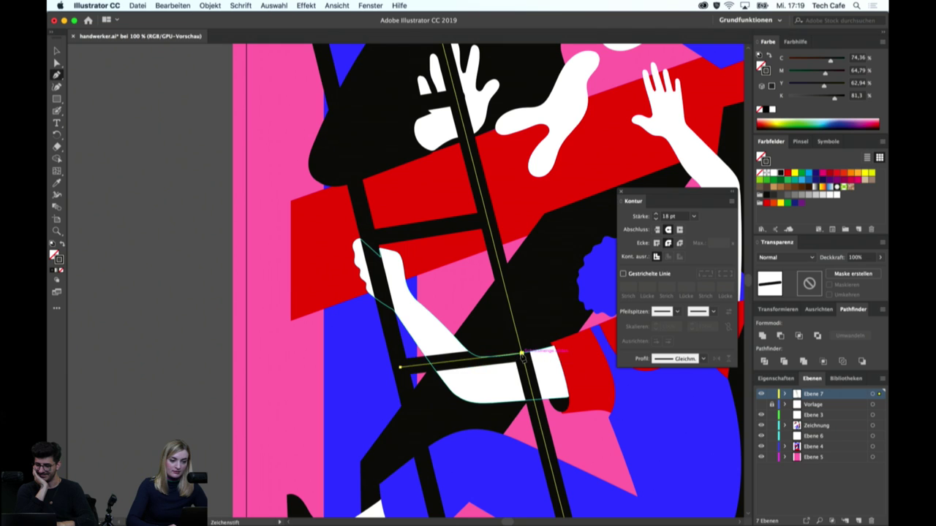
{"action": "key", "text": "v"}
{"action": "scroll", "coordinate": [188, 263], "scroll_direction": "down", "scroll_amount": 5}
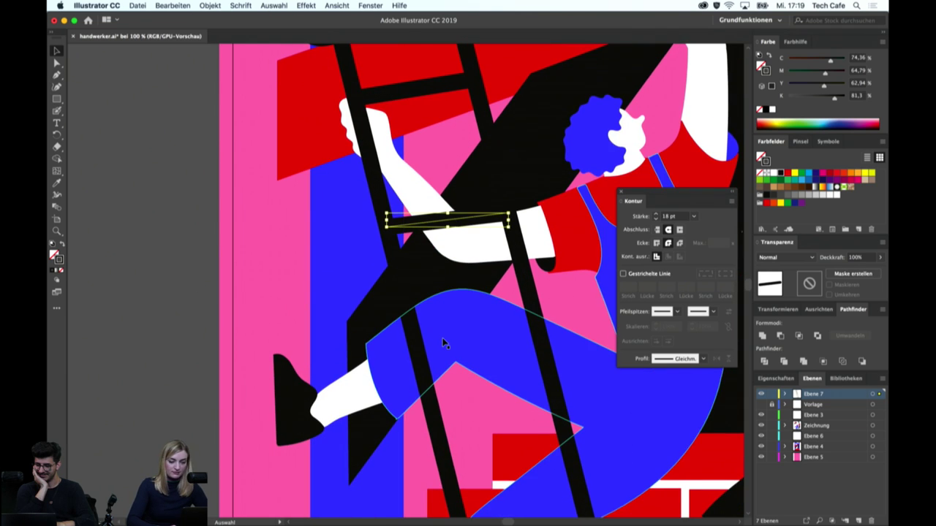
{"action": "key", "text": "p"}
{"action": "left_click", "coordinate": [420, 362]}
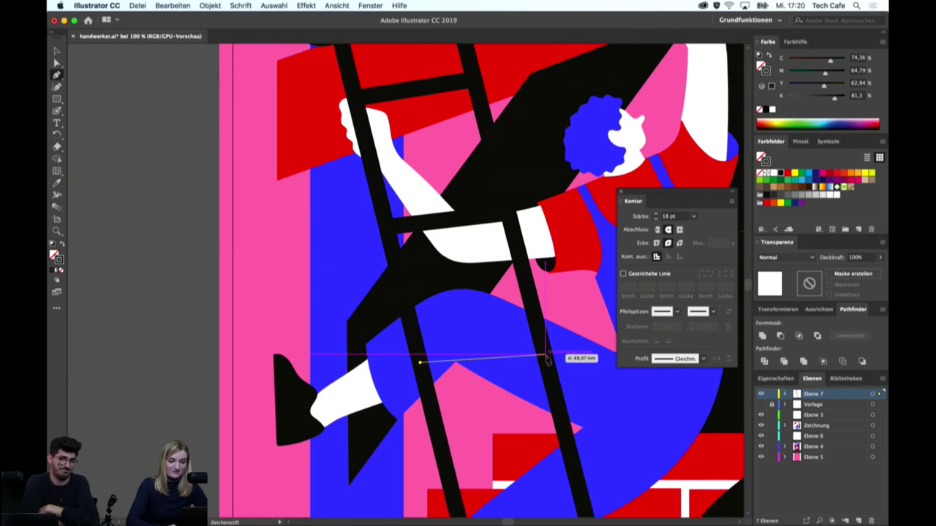
{"action": "left_click", "coordinate": [547, 359]}
{"action": "key", "text": "v"}
Add the lowest rung near the brick wall, then select it and zoom out
{"action": "left_click", "coordinate": [217, 317]}
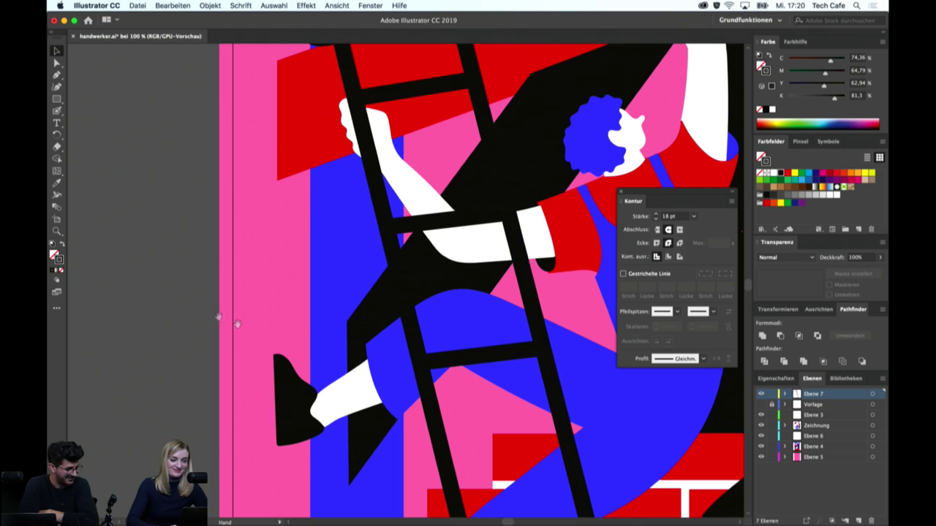
{"action": "left_click_drag", "start_coordinate": [237, 324], "coordinate": [238, 271]}
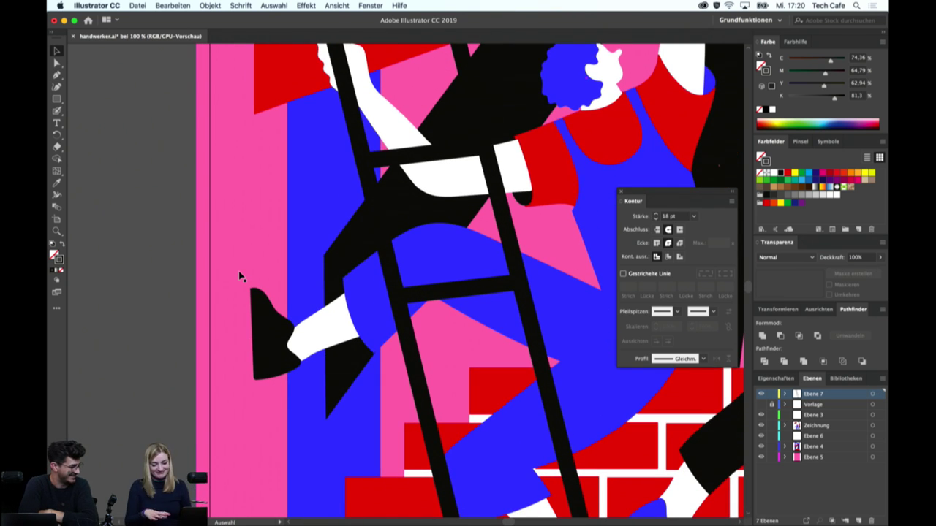
{"action": "key", "text": "p"}
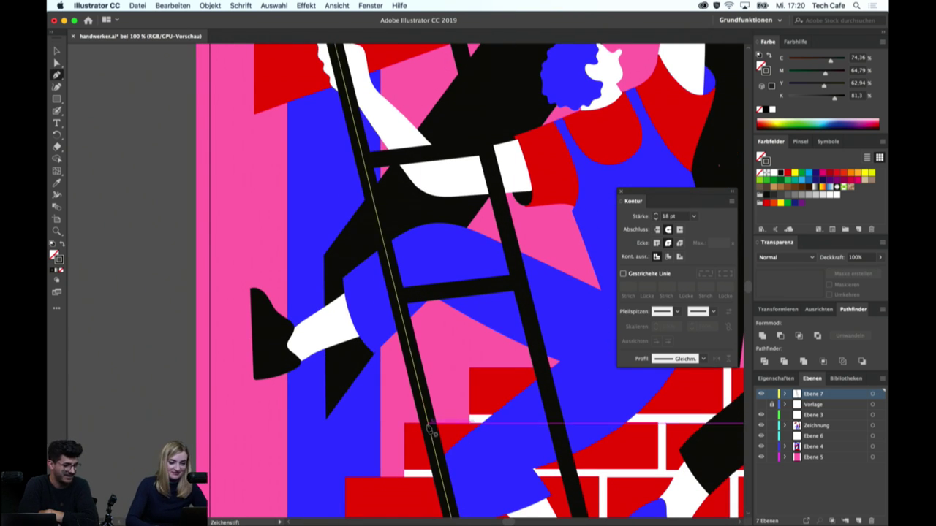
{"action": "left_click", "coordinate": [428, 424]}
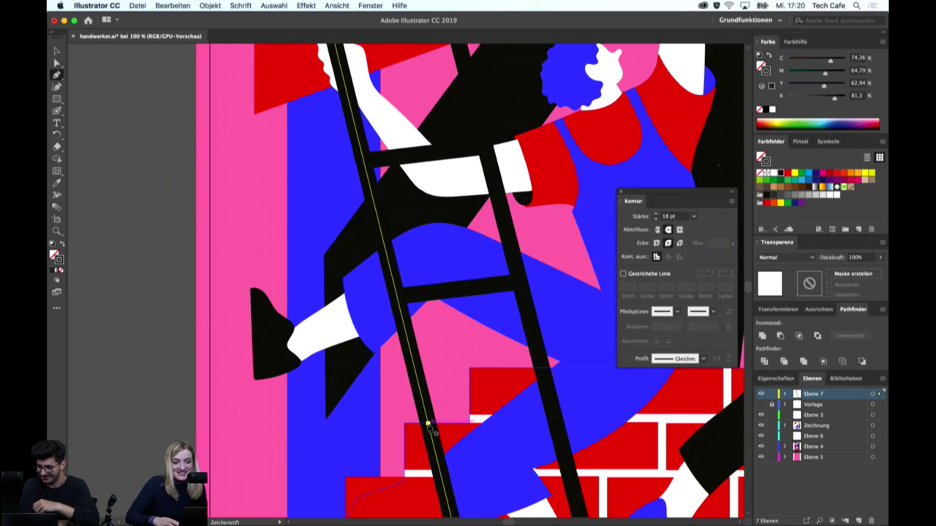
{"action": "left_click", "coordinate": [553, 407]}
{"action": "key", "text": "v"}
{"action": "scroll", "coordinate": [160, 317], "scroll_direction": "down", "scroll_amount": 1}
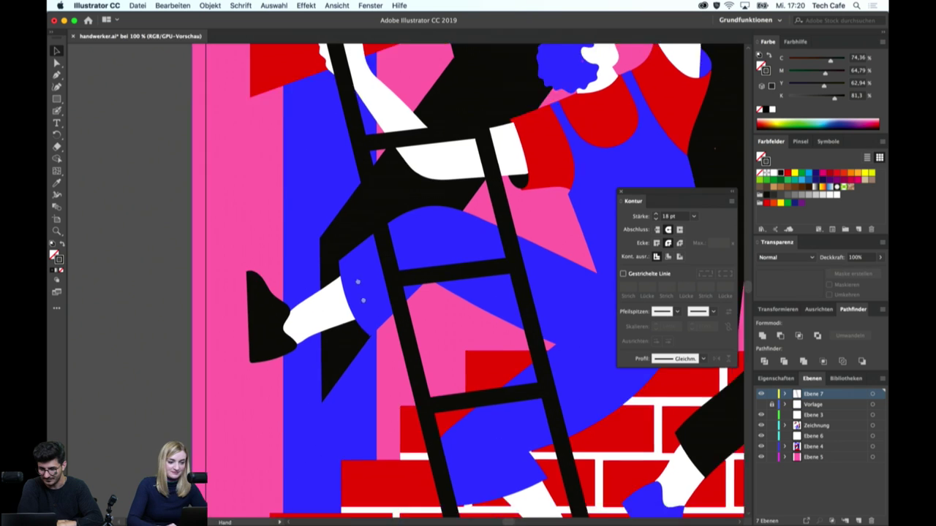
{"action": "scroll", "coordinate": [434, 293], "scroll_direction": "down", "scroll_amount": 5}
{"action": "scroll", "coordinate": [434, 292], "scroll_direction": "up", "scroll_amount": 2}
{"action": "left_click_drag", "start_coordinate": [431, 292], "coordinate": [434, 309]}
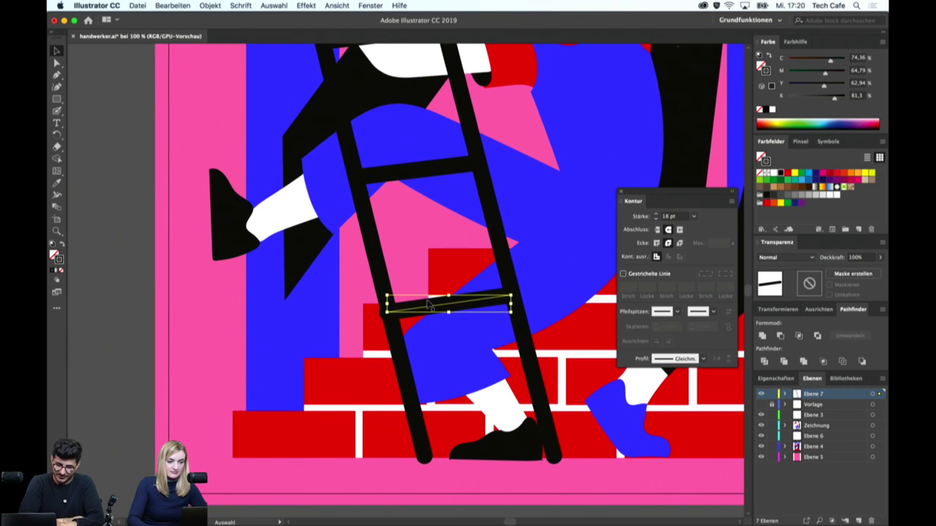
{"action": "key", "text": "a"}
{"action": "key", "text": "super+minus"}
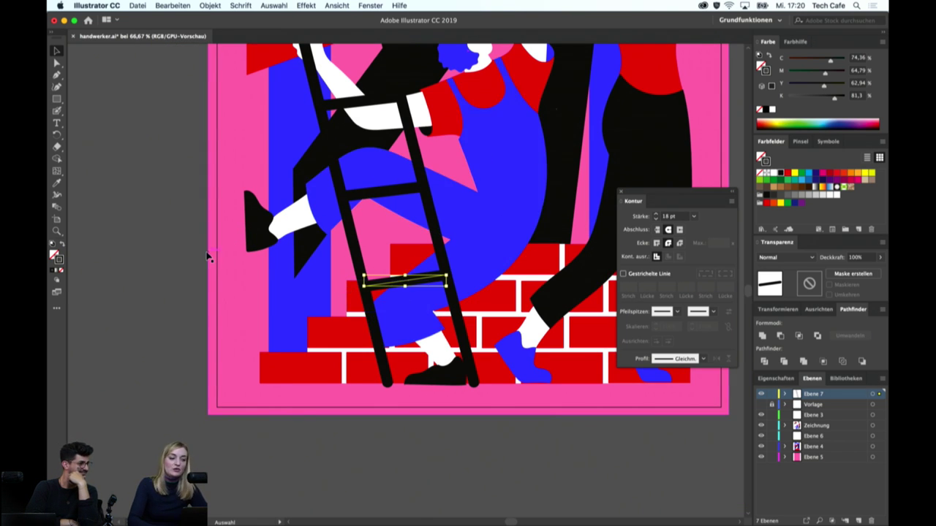
{"action": "left_click", "coordinate": [211, 256]}
{"action": "scroll", "coordinate": [216, 282], "scroll_direction": "up", "scroll_amount": 5}
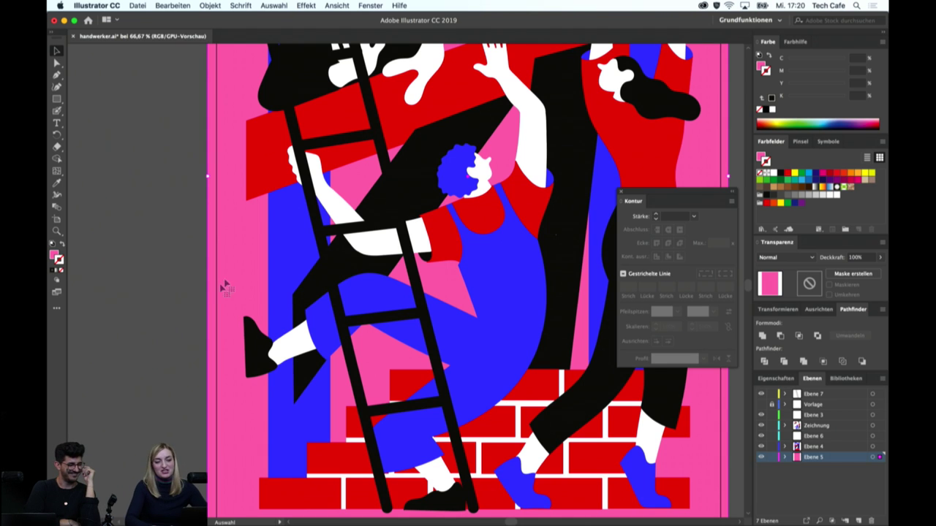
{"action": "scroll", "coordinate": [410, 280], "scroll_direction": "up", "scroll_amount": 5}
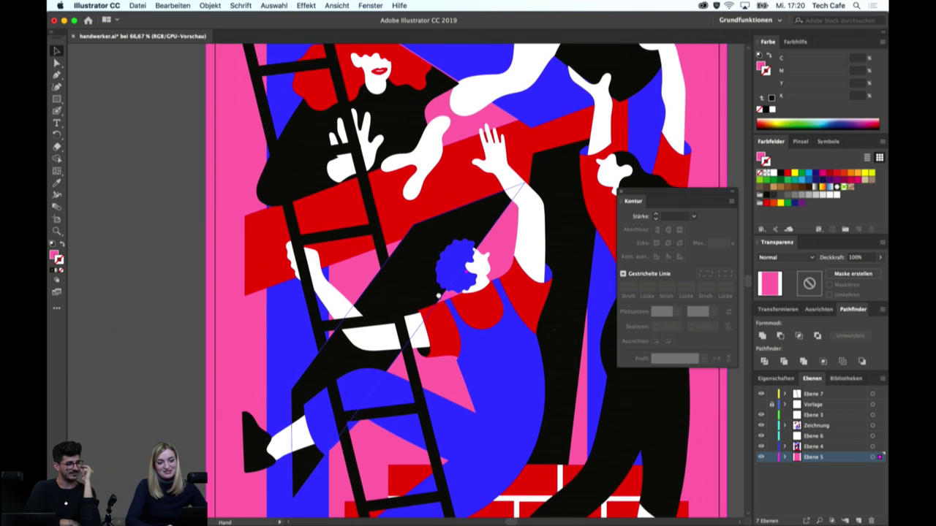
{"action": "scroll", "coordinate": [463, 241], "scroll_direction": "up", "scroll_amount": 3}
{"action": "scroll", "coordinate": [409, 263], "scroll_direction": "right", "scroll_amount": 1}
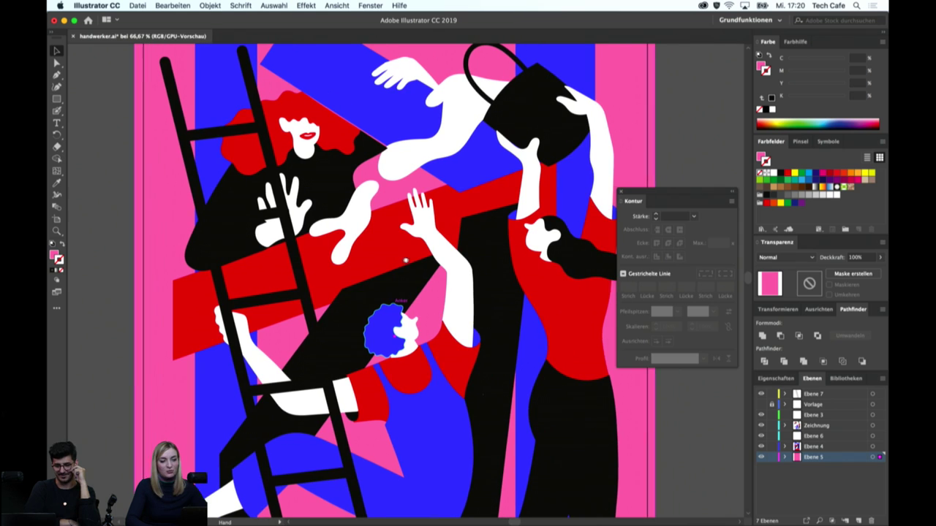
{"action": "left_click", "coordinate": [406, 265]}
{"action": "left_click", "coordinate": [417, 216]}
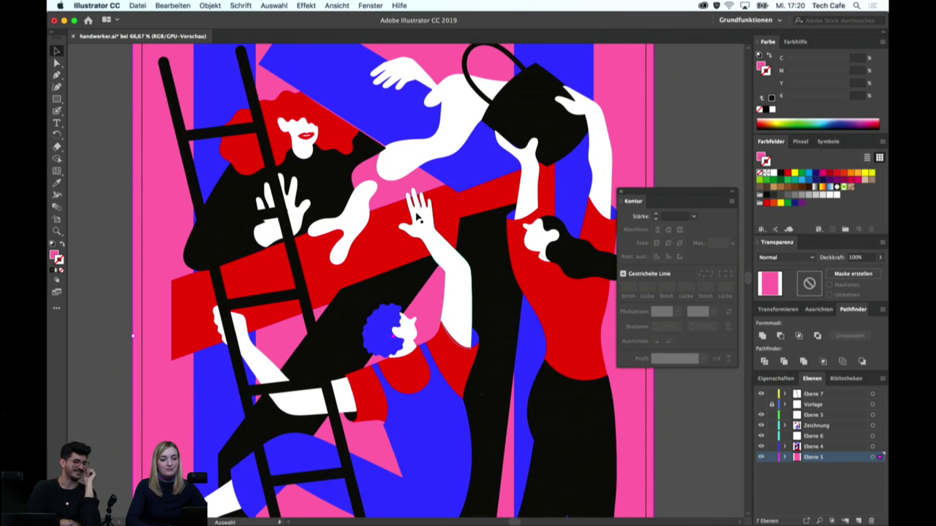
{"action": "scroll", "coordinate": [416, 216], "scroll_direction": "down", "scroll_amount": 1}
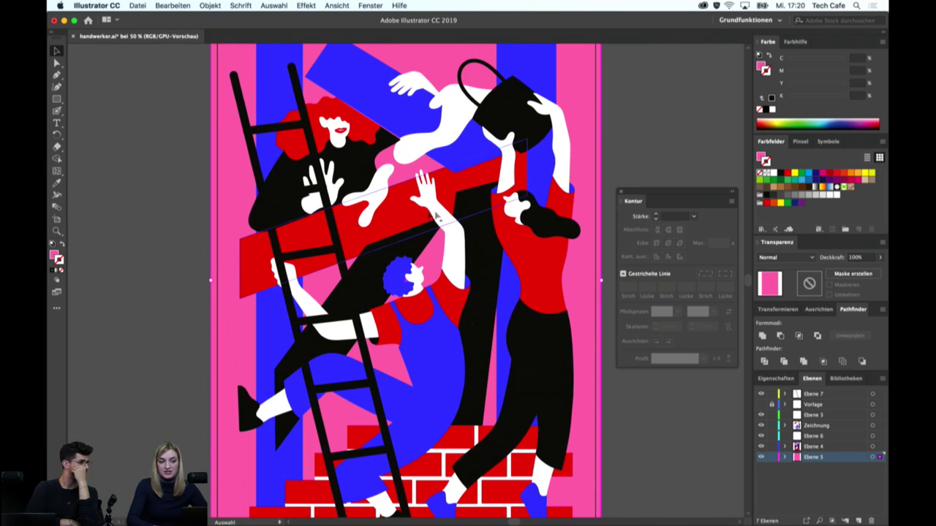
{"action": "scroll", "coordinate": [462, 342], "scroll_direction": "down", "scroll_amount": 1}
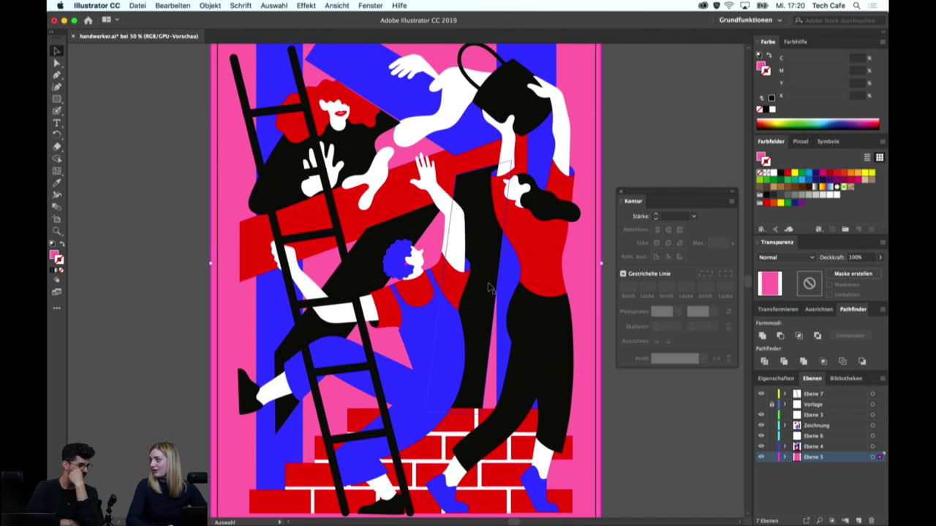
{"action": "left_click_drag", "start_coordinate": [322, 289], "coordinate": [401, 336]}
Zoom in and drag the end of the rung behind the raised hand onto the ladder rail
{"action": "left_click", "coordinate": [369, 223]}
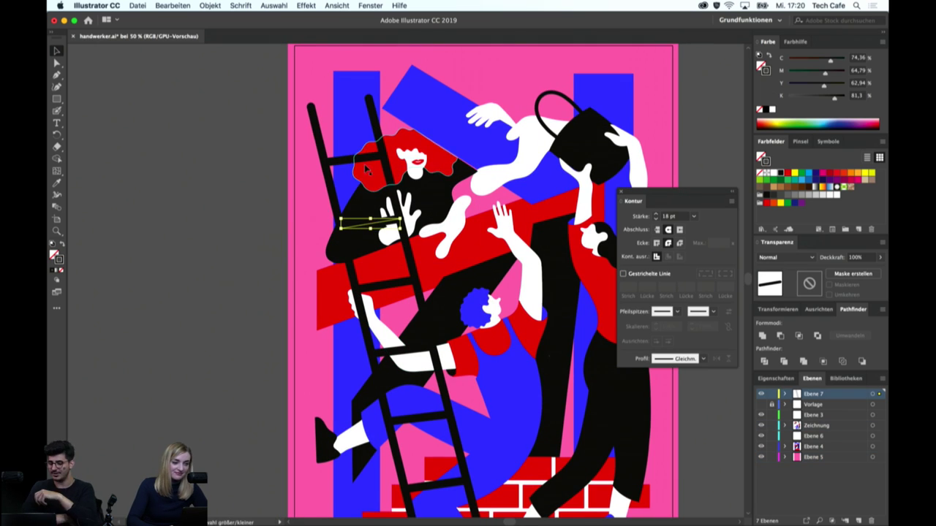
{"action": "key", "text": "super+plus"}
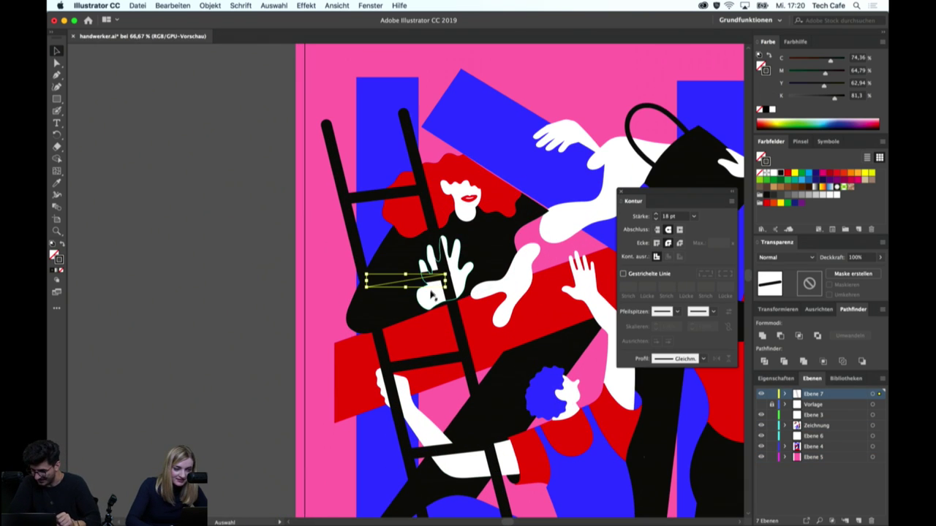
{"action": "key", "text": "super+plus"}
{"action": "key", "text": "super+plus"}
{"action": "key", "text": "super+plus"}
{"action": "left_click", "coordinate": [553, 269]}
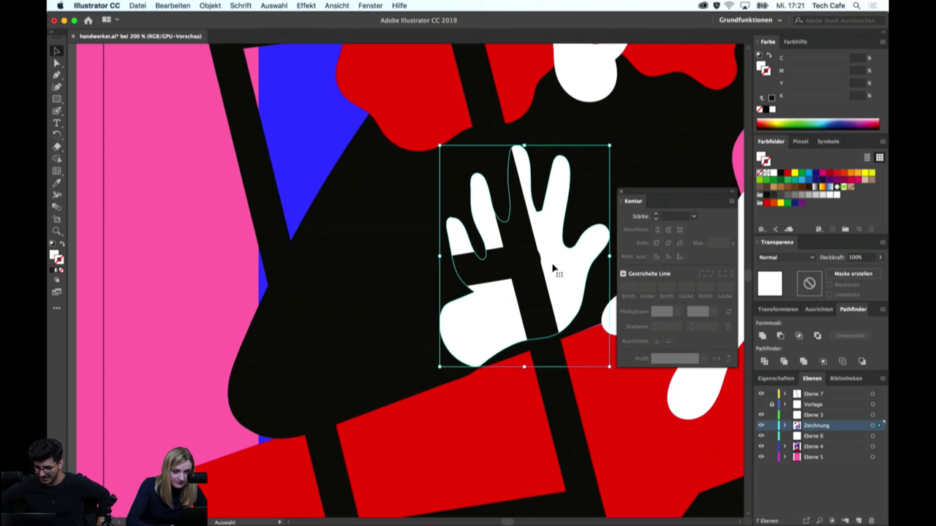
{"action": "key", "text": "a"}
{"action": "left_click", "coordinate": [519, 262]}
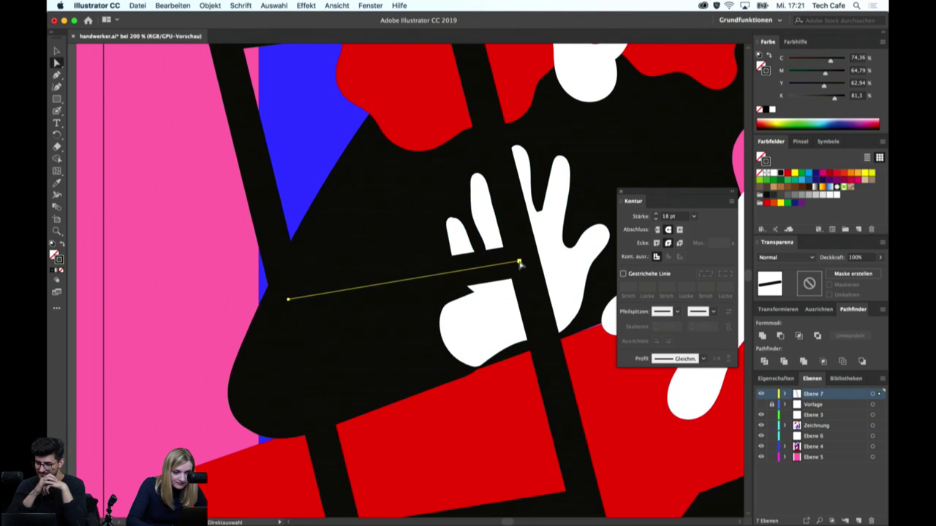
{"action": "key", "text": "super+minus"}
{"action": "key", "text": "super+minus"}
{"action": "mouse_move", "coordinate": [374, 286]}
{"action": "left_mouse_down"}
{"action": "mouse_move", "coordinate": [338, 164]}
{"action": "mouse_move", "coordinate": [395, 413]}
{"action": "left_mouse_up"}
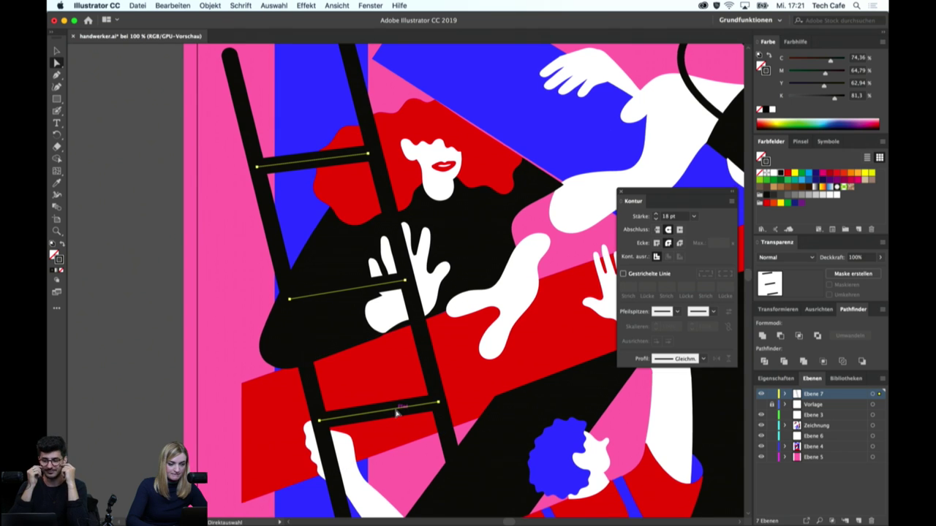
Shift-select the ladder's rungs, from the bottom rung up to the upper rungs
{"action": "scroll", "coordinate": [395, 414], "scroll_direction": "down", "scroll_amount": 5}
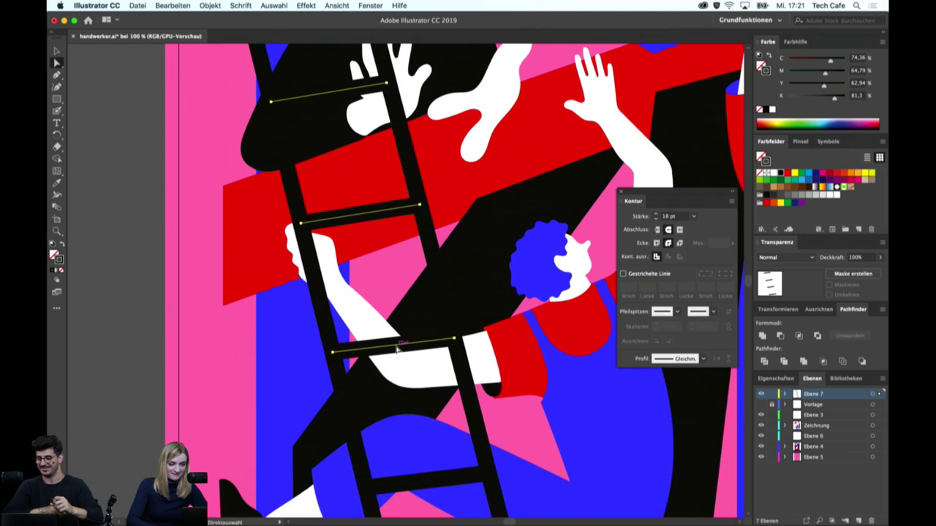
{"action": "scroll", "coordinate": [396, 349], "scroll_direction": "down", "scroll_amount": 10}
{"action": "left_click", "coordinate": [393, 336], "text": "shift"}
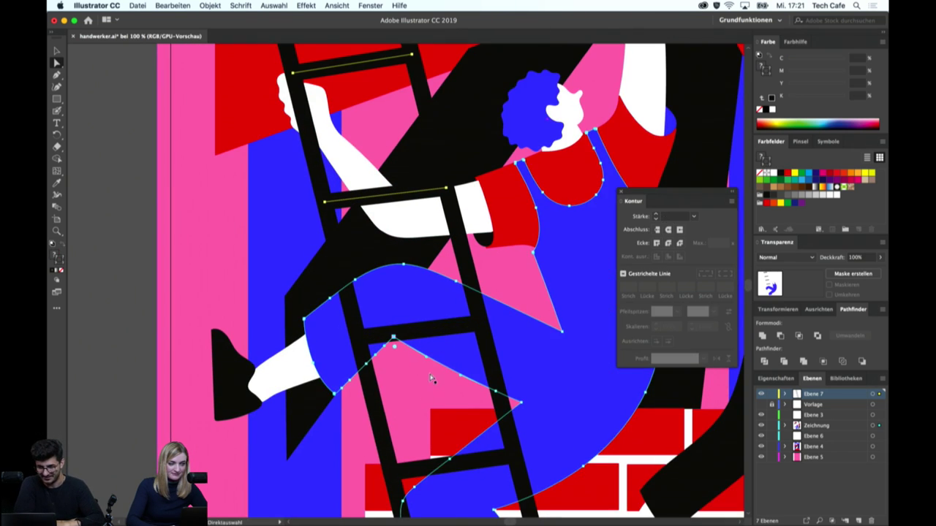
{"action": "left_click", "coordinate": [440, 333]}
{"action": "left_click", "coordinate": [426, 471], "text": "shift"}
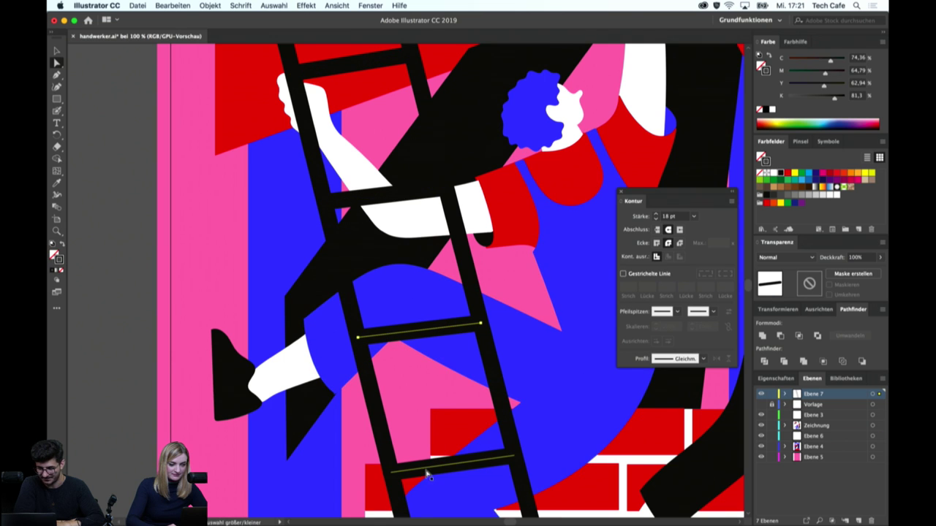
{"action": "scroll", "coordinate": [427, 472], "scroll_direction": "down", "scroll_amount": 4}
{"action": "scroll", "coordinate": [402, 328], "scroll_direction": "up", "scroll_amount": 5}
{"action": "scroll", "coordinate": [388, 264], "scroll_direction": "up", "scroll_amount": 1}
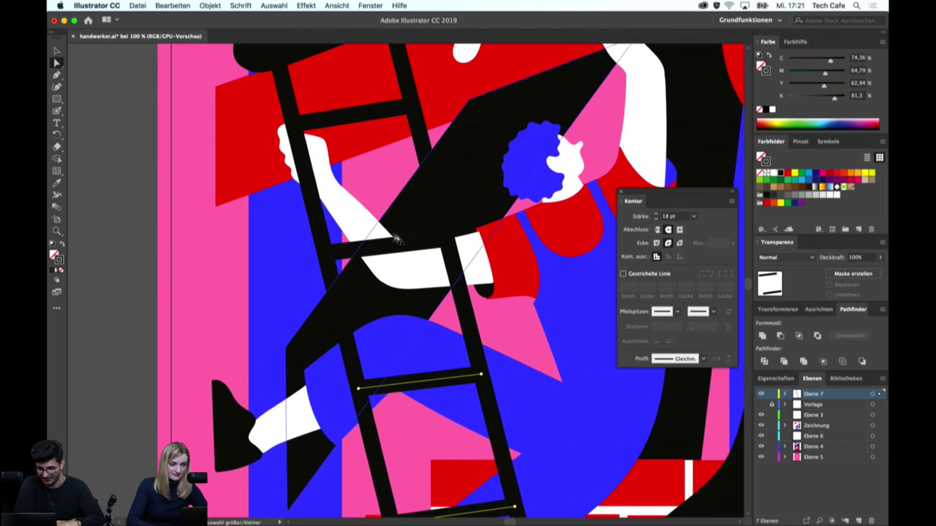
{"action": "left_click", "coordinate": [381, 250], "text": "shift"}
{"action": "scroll", "coordinate": [381, 249], "scroll_direction": "up", "scroll_amount": 5}
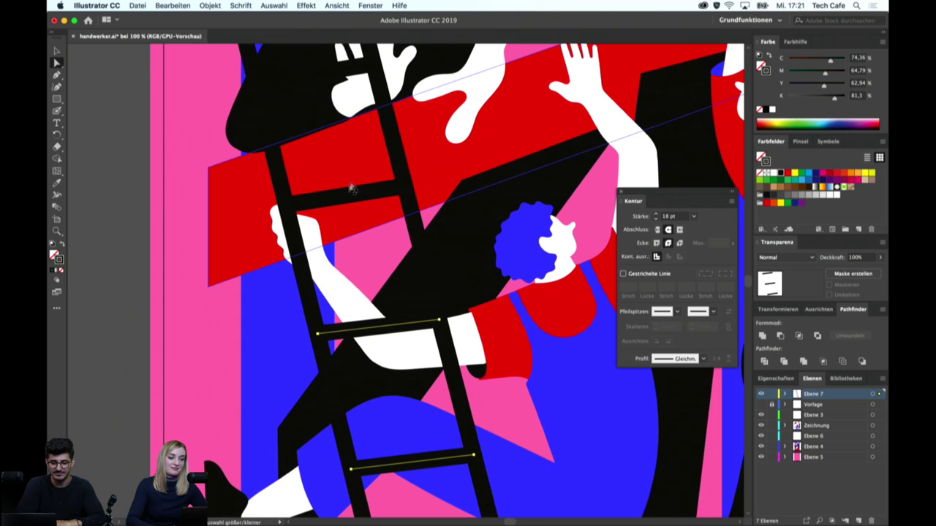
{"action": "left_click", "coordinate": [347, 195], "text": "shift"}
{"action": "scroll", "coordinate": [347, 196], "scroll_direction": "up", "scroll_amount": 4}
{"action": "scroll", "coordinate": [329, 208], "scroll_direction": "up", "scroll_amount": 4}
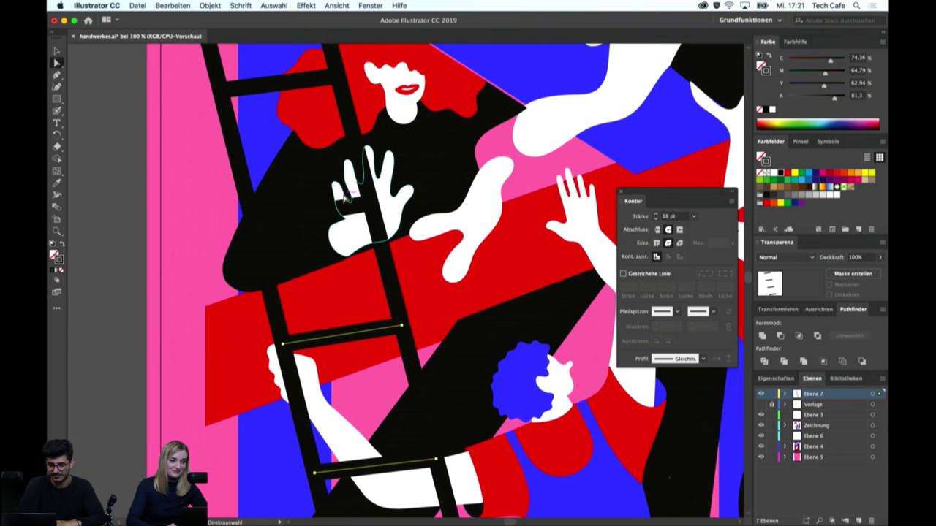
{"action": "left_click", "coordinate": [307, 218], "text": "shift"}
Add the top rung and both rails, then expand the strokes via Objekt > Umwandeln
{"action": "left_click", "coordinate": [322, 79], "text": "shift"}
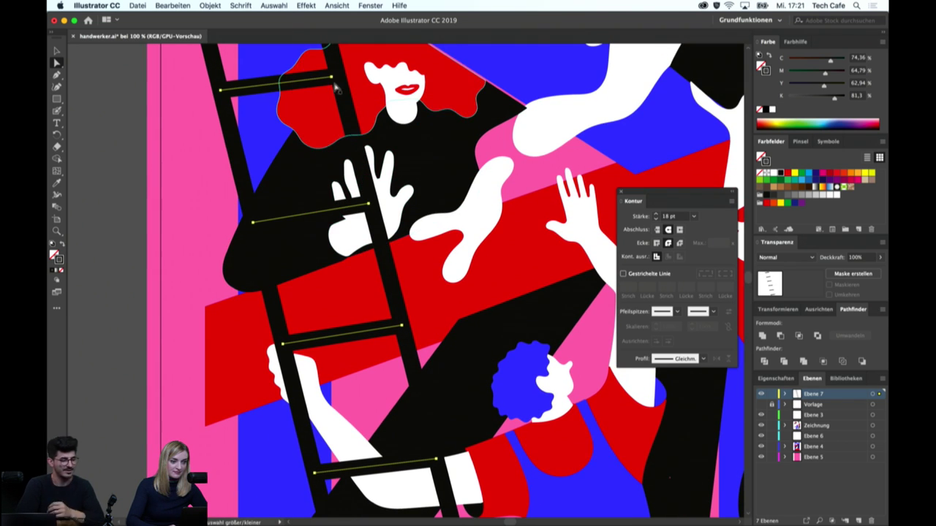
{"action": "left_click", "coordinate": [344, 91], "text": "shift"}
{"action": "left_click", "coordinate": [235, 143], "text": "shift"}
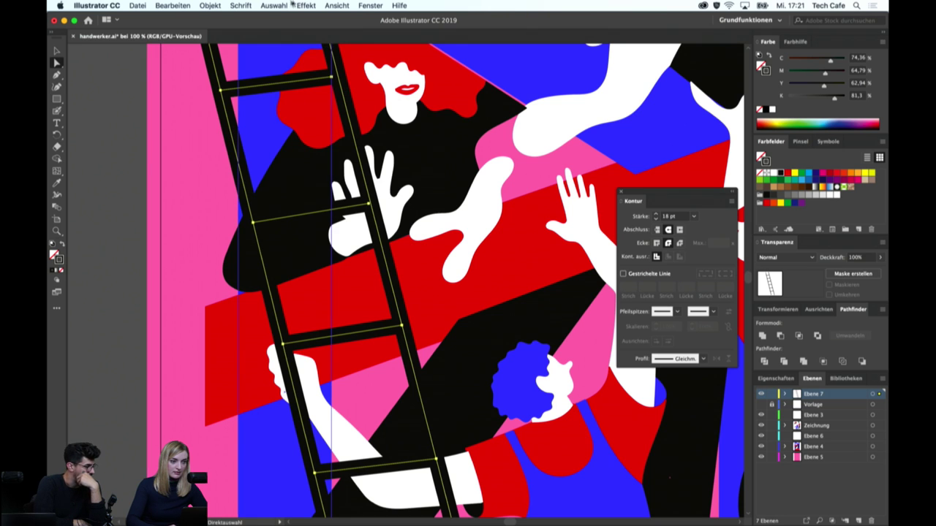
{"action": "left_click", "coordinate": [325, 5]}
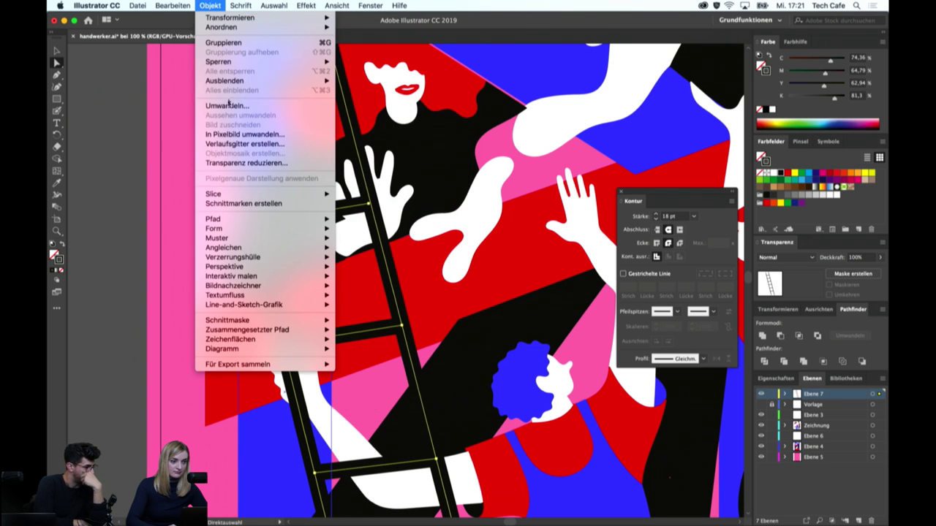
{"action": "left_click", "coordinate": [228, 106]}
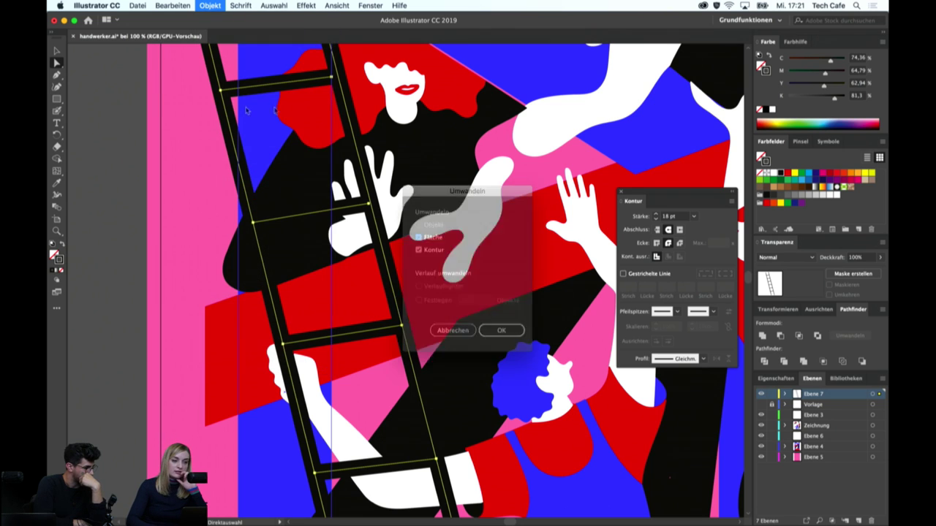
{"action": "left_click", "coordinate": [493, 333]}
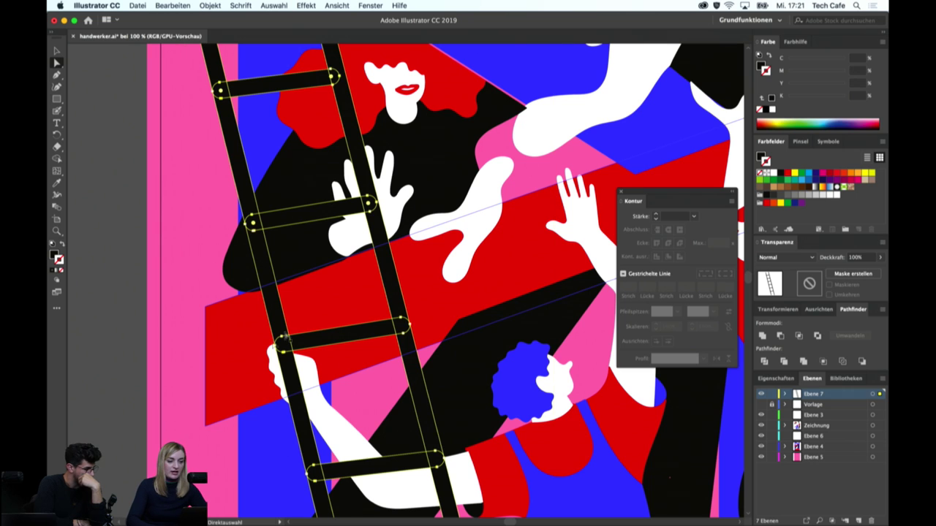
Select the expanded ladder group, inspect it in isolation mode, and zoom out
{"action": "left_click", "coordinate": [171, 292]}
{"action": "key", "text": "v"}
{"action": "left_click", "coordinate": [346, 342]}
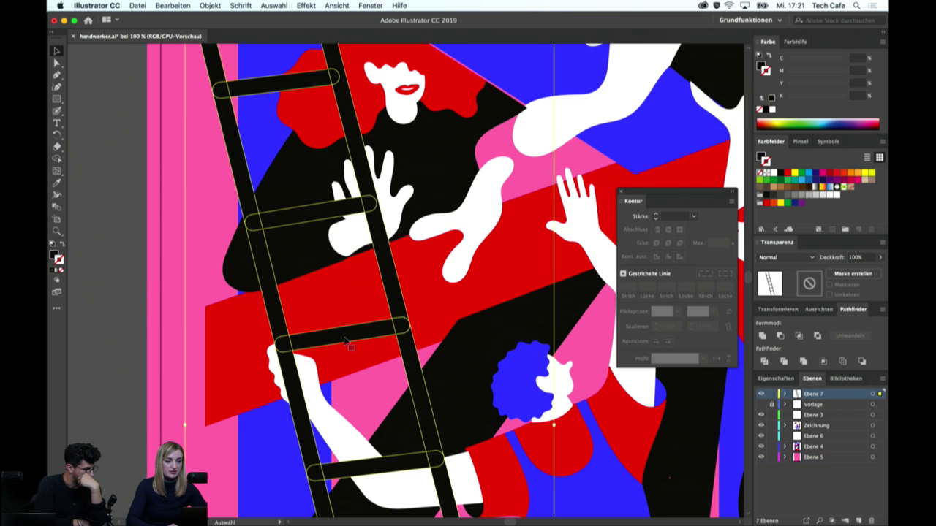
{"action": "double_click", "coordinate": [346, 342]}
{"action": "key", "text": "Escape"}
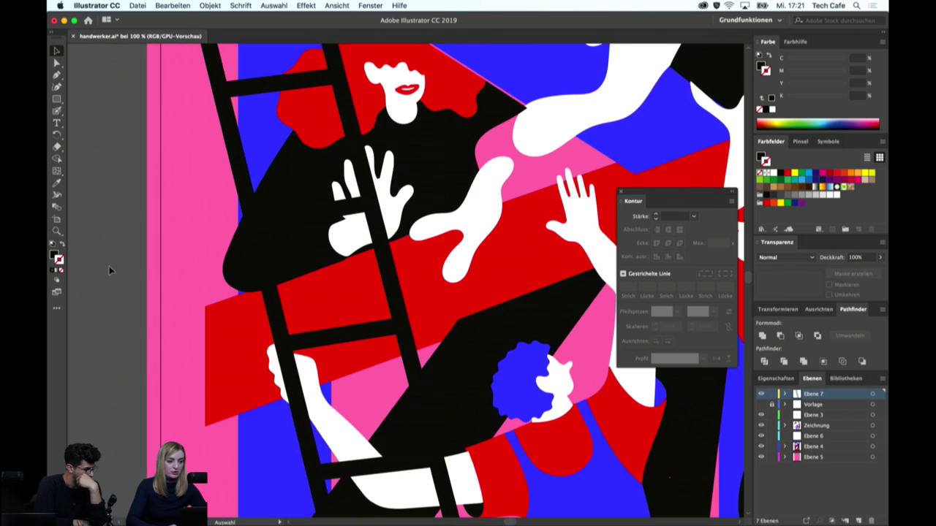
{"action": "key", "text": "ctrl+minus"}
{"action": "key", "text": "ctrl+minus"}
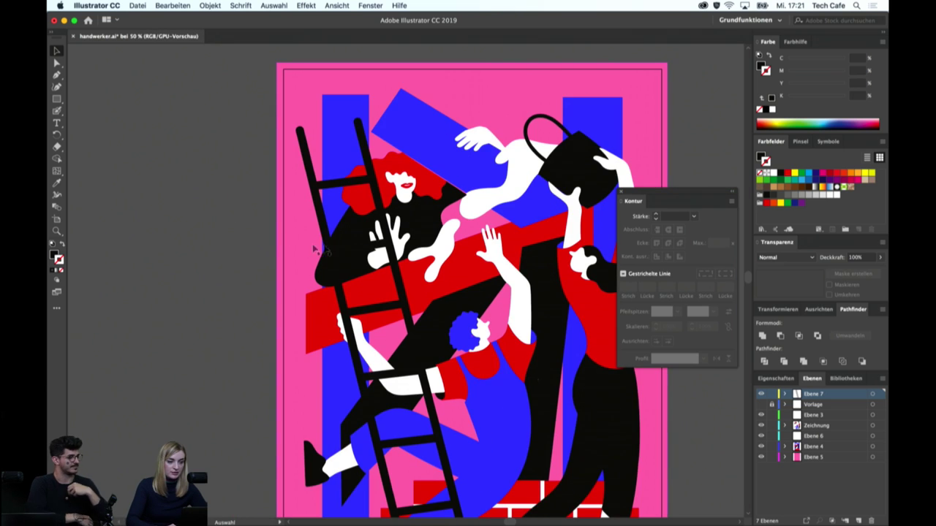
Select the ladder and bring the white arm back in front of it
{"action": "scroll", "coordinate": [360, 320], "scroll_direction": "down", "scroll_amount": 3}
{"action": "scroll", "coordinate": [361, 320], "scroll_direction": "right", "scroll_amount": 2}
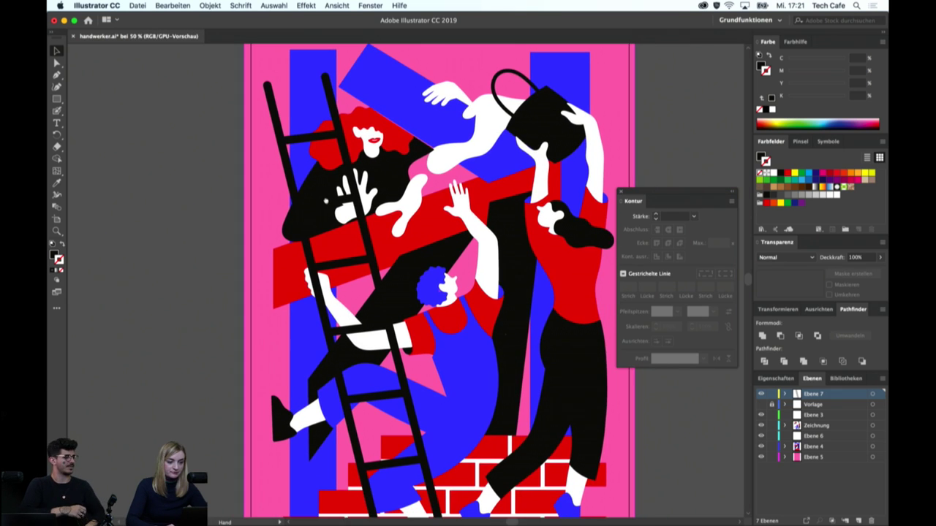
{"action": "left_click", "coordinate": [360, 320]}
{"action": "left_click", "coordinate": [728, 5]}
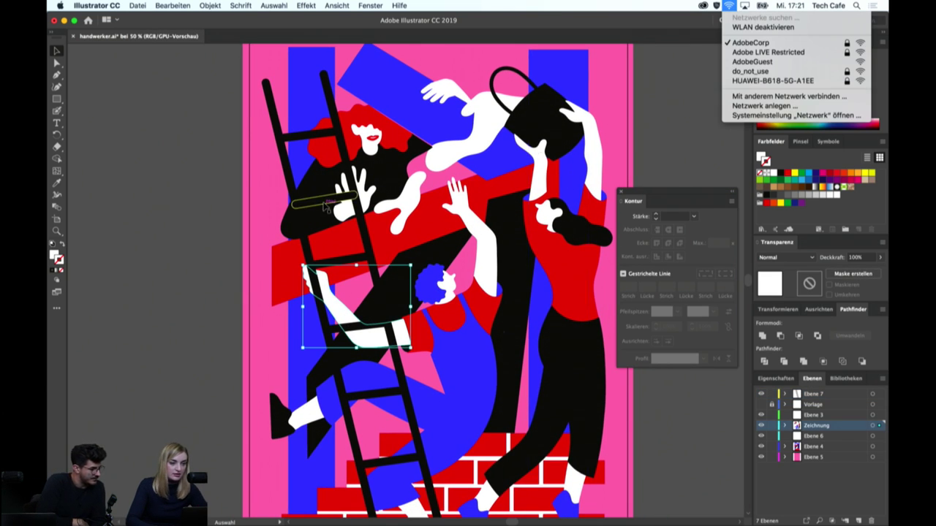
{"action": "left_click", "coordinate": [148, 309]}
{"action": "left_click", "coordinate": [333, 306]}
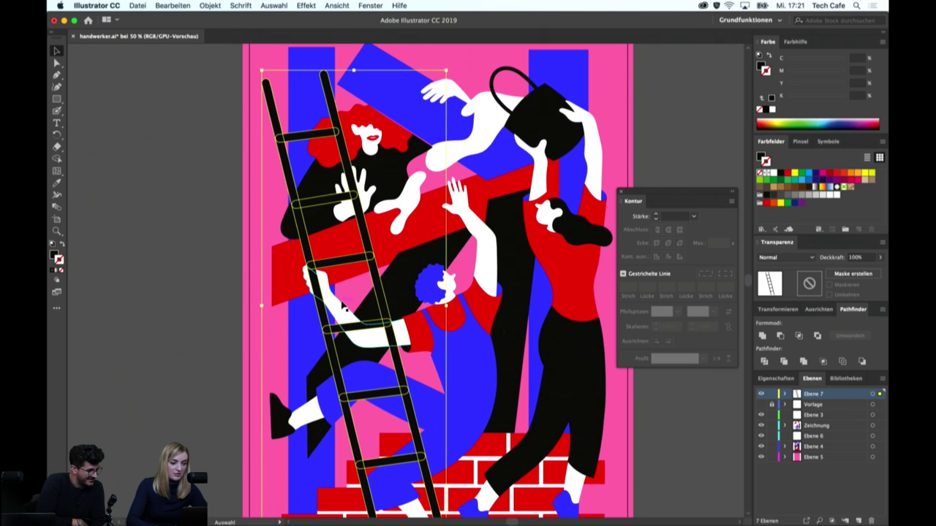
{"action": "key", "text": "a"}
{"action": "left_click_drag", "start_coordinate": [411, 352], "coordinate": [302, 265]}
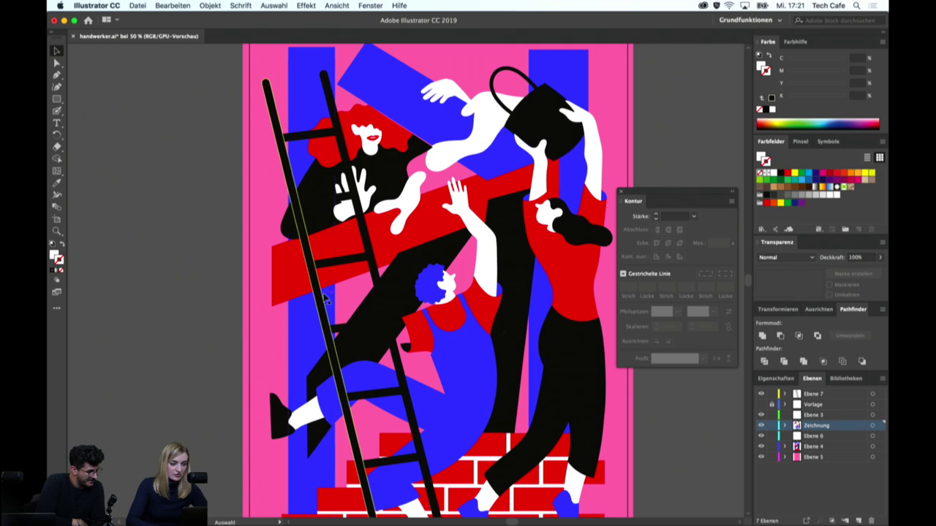
{"action": "key", "text": "ctrl+shift+bracketright"}
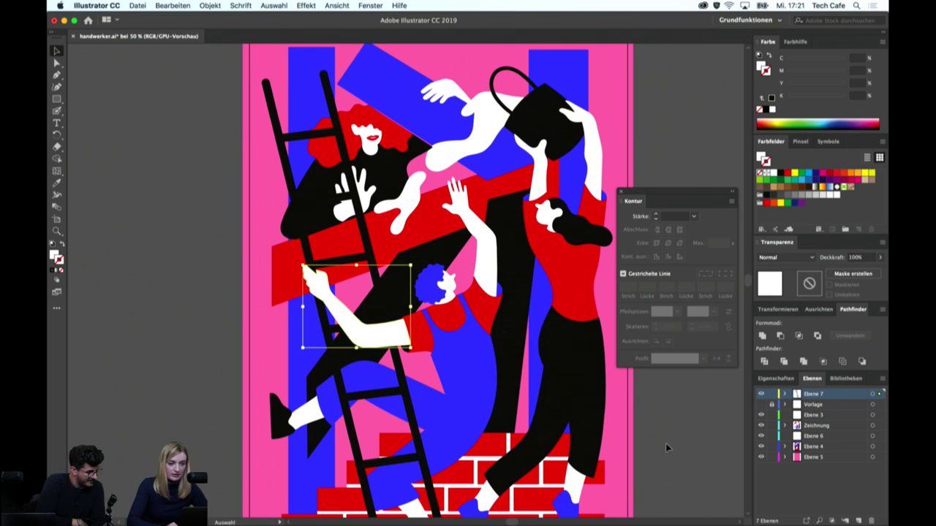
{"action": "left_click", "coordinate": [671, 420]}
Reselect the ladder, compare it with the woman's black body shape, and pan up
{"action": "scroll", "coordinate": [367, 344], "scroll_direction": "down", "scroll_amount": 2}
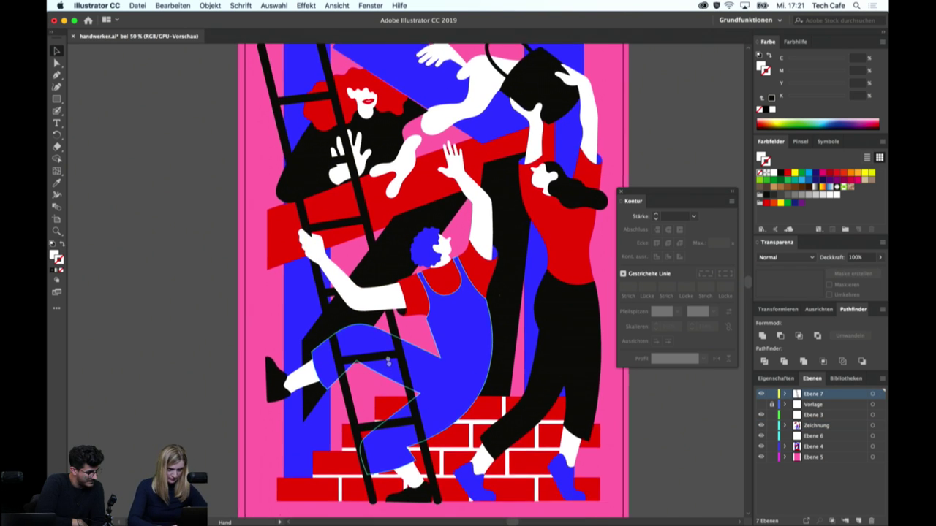
{"action": "scroll", "coordinate": [368, 343], "scroll_direction": "down", "scroll_amount": 2}
{"action": "scroll", "coordinate": [292, 190], "scroll_direction": "up", "scroll_amount": 2}
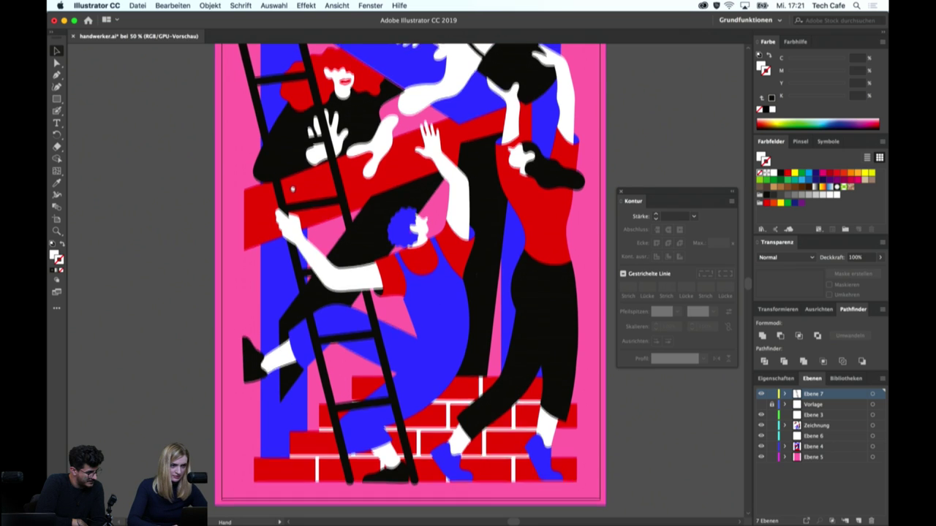
{"action": "left_click", "coordinate": [283, 202]}
{"action": "key", "text": "i"}
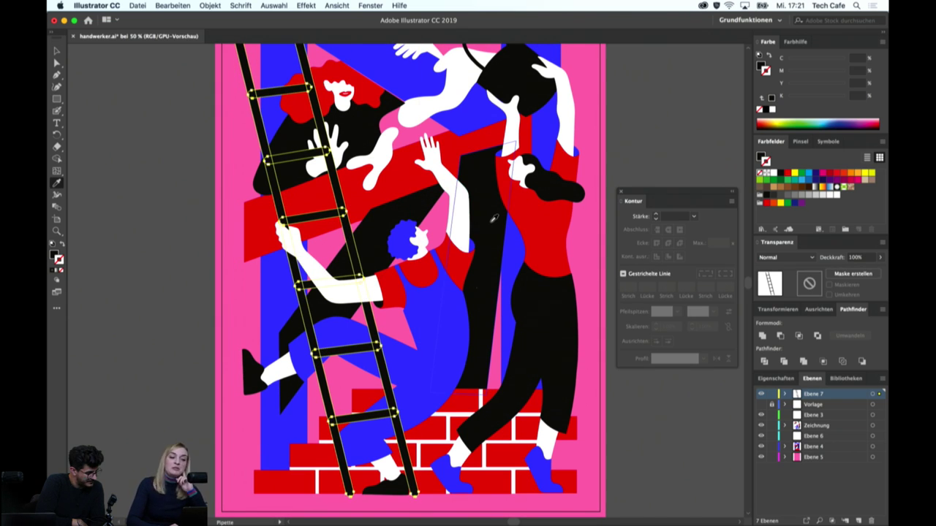
{"action": "key", "text": "v"}
{"action": "left_click_drag", "start_coordinate": [211, 223], "coordinate": [301, 241]}
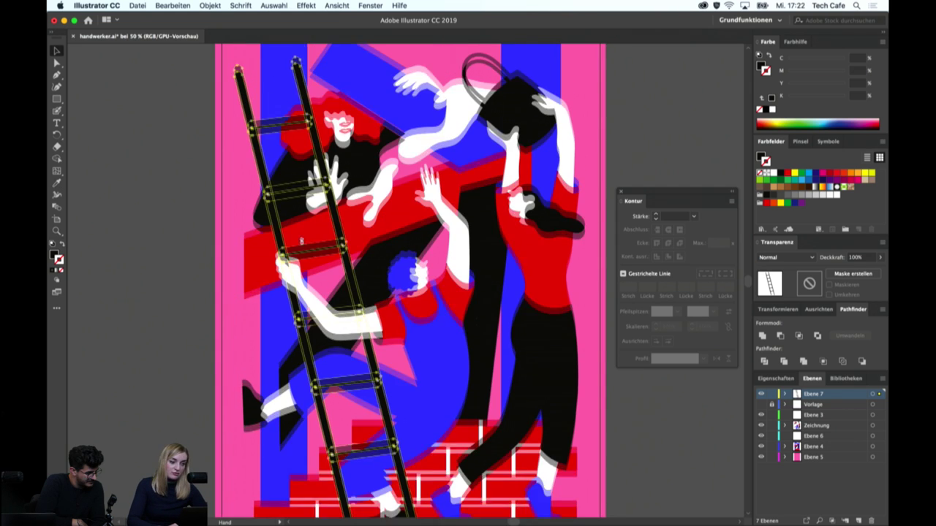
{"action": "left_click", "coordinate": [296, 194]}
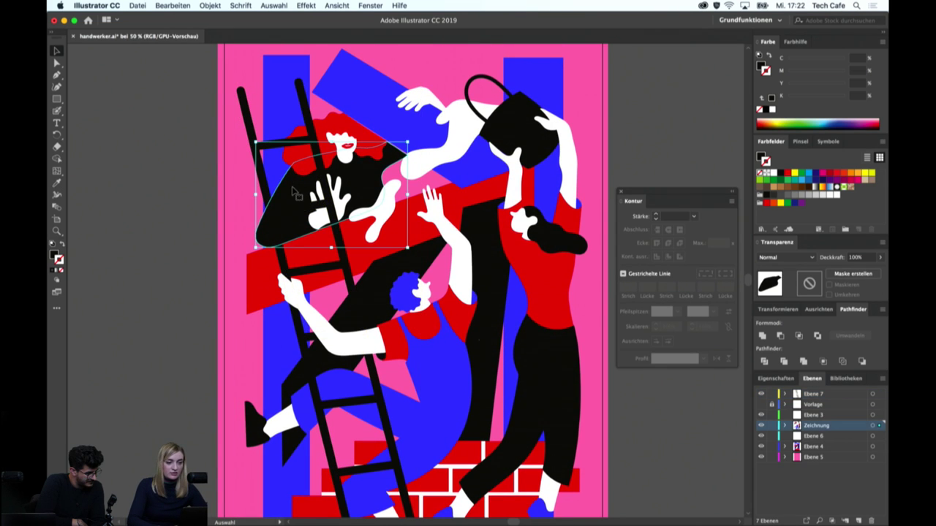
{"action": "left_click", "coordinate": [266, 183]}
{"action": "mouse_move", "coordinate": [300, 278]}
{"action": "left_mouse_down"}
{"action": "mouse_move", "coordinate": [300, 197]}
{"action": "mouse_move", "coordinate": [316, 245]}
{"action": "left_mouse_up"}
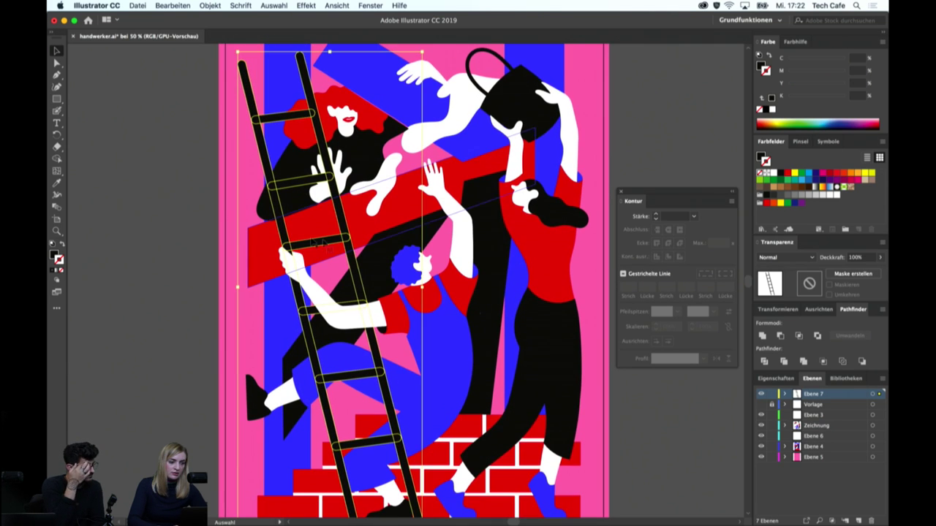
Sample the background pink, then the figures' white, onto the ladder and preview it
{"action": "key", "text": "i"}
{"action": "left_click", "coordinate": [228, 175]}
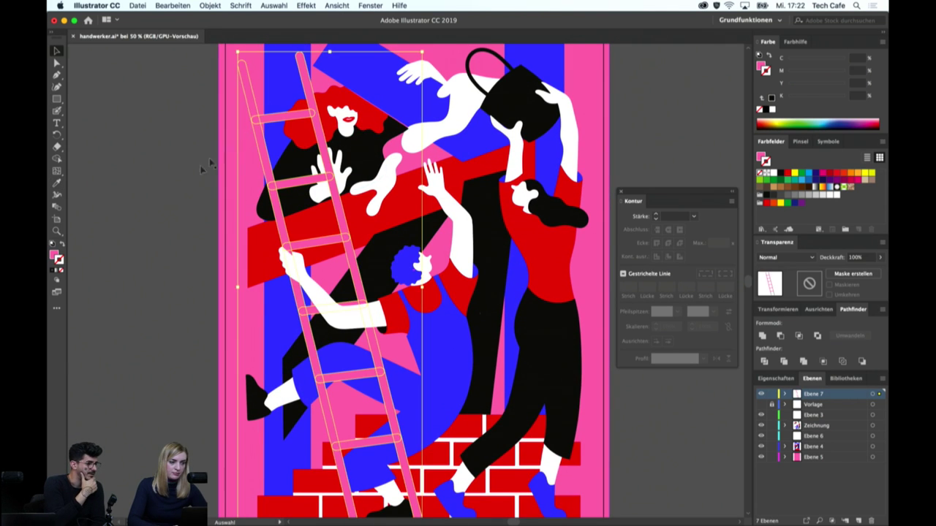
{"action": "left_click", "coordinate": [162, 202]}
{"action": "left_click", "coordinate": [276, 210]}
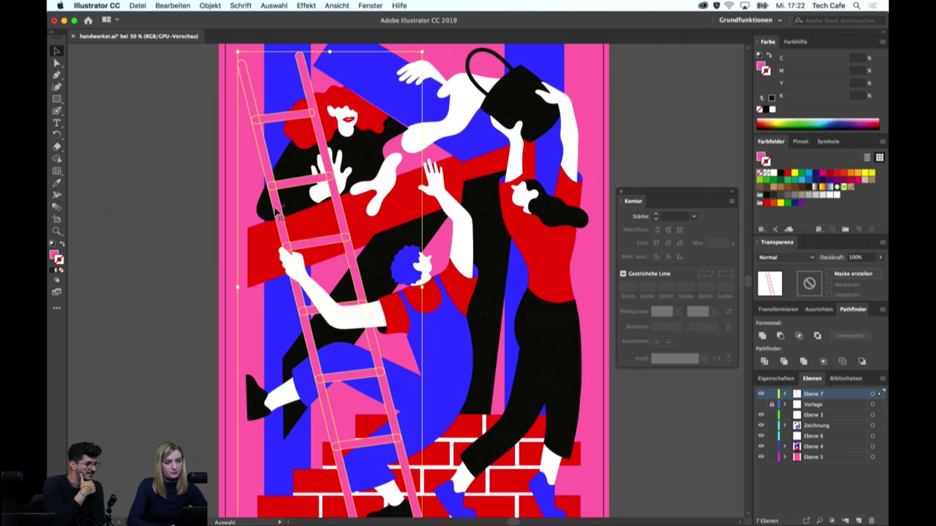
{"action": "key", "text": "i"}
{"action": "left_click", "coordinate": [385, 171]}
{"action": "key", "text": "ctrl+shift+a"}
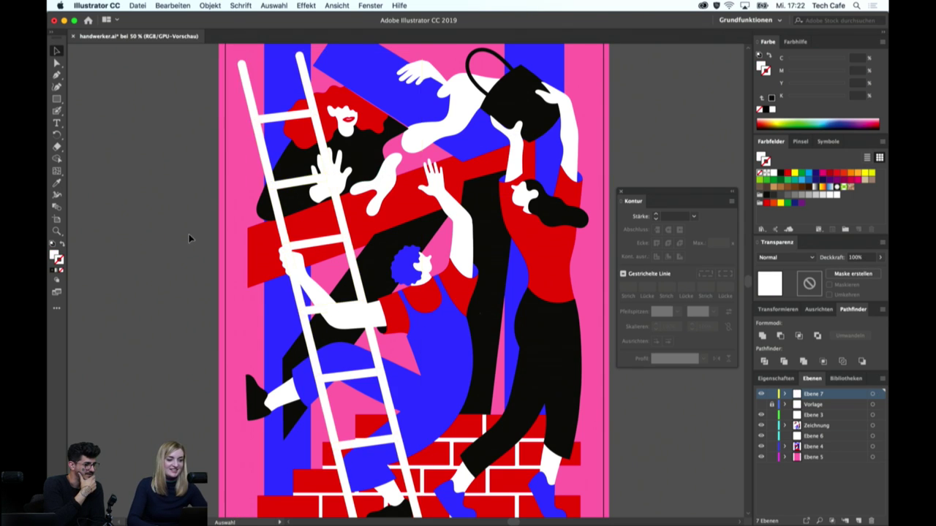
{"action": "key", "text": "ctrl+minus"}
{"action": "key", "text": "v"}
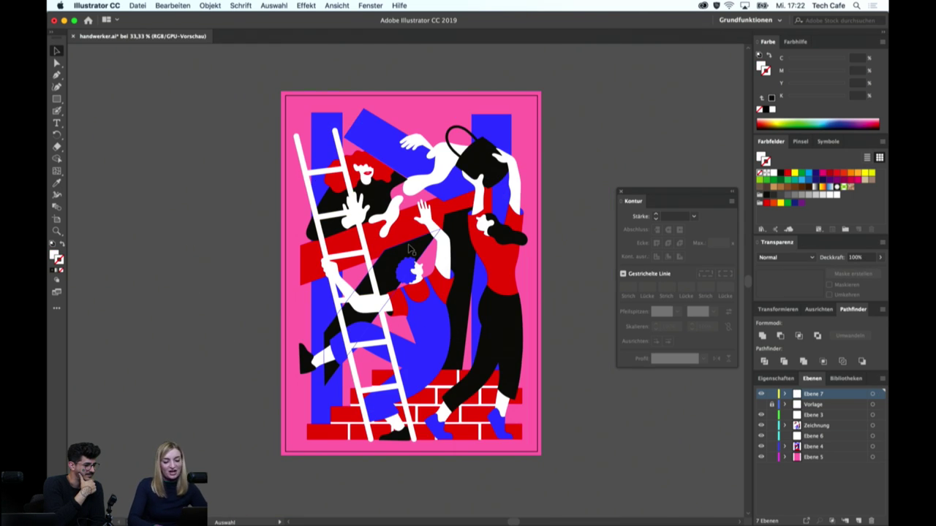
{"action": "key", "text": "ctrl+plus"}
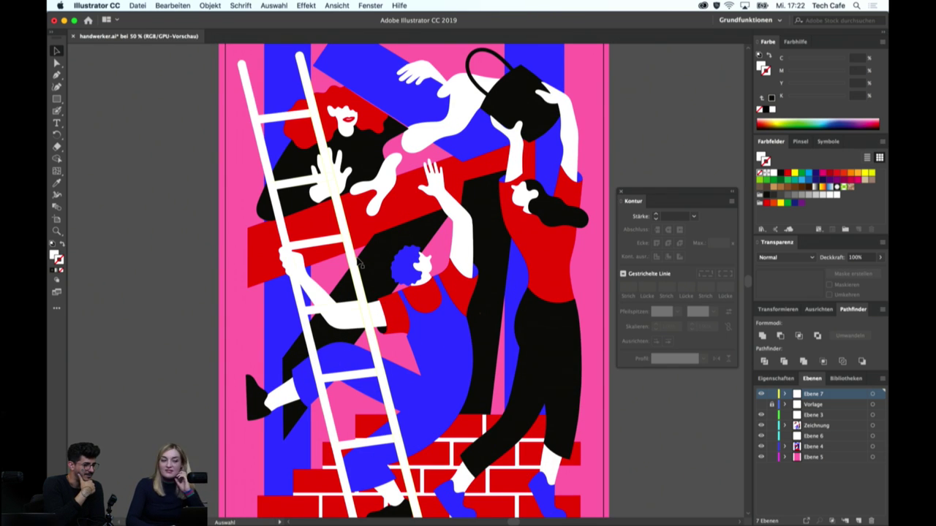
Fill the ladder purple from the Swatches panel with no outline
{"action": "left_click", "coordinate": [358, 264]}
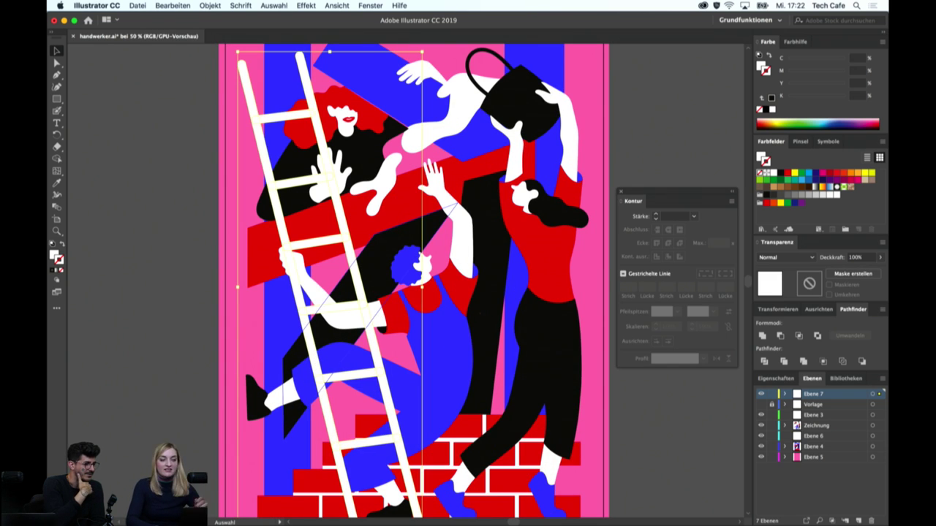
{"action": "left_click", "coordinate": [837, 182]}
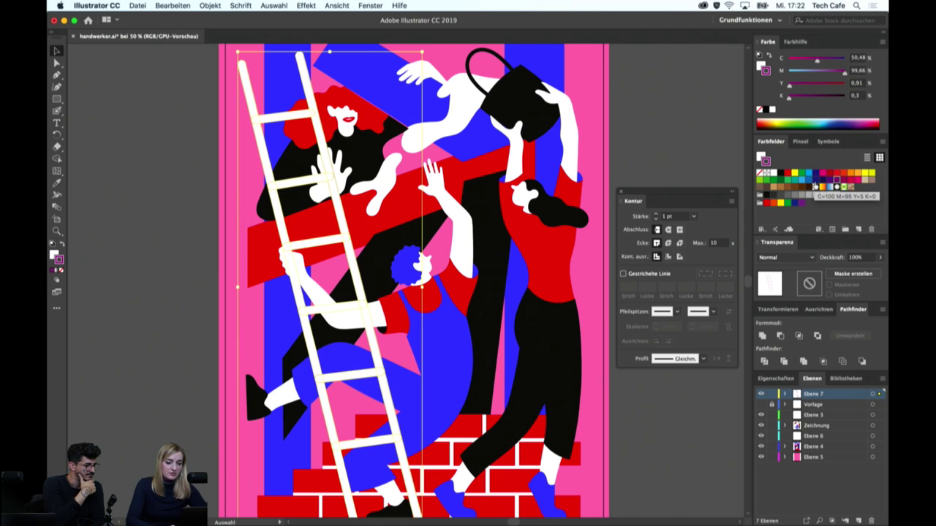
{"action": "key", "text": "slash"}
{"action": "left_click", "coordinate": [761, 157]}
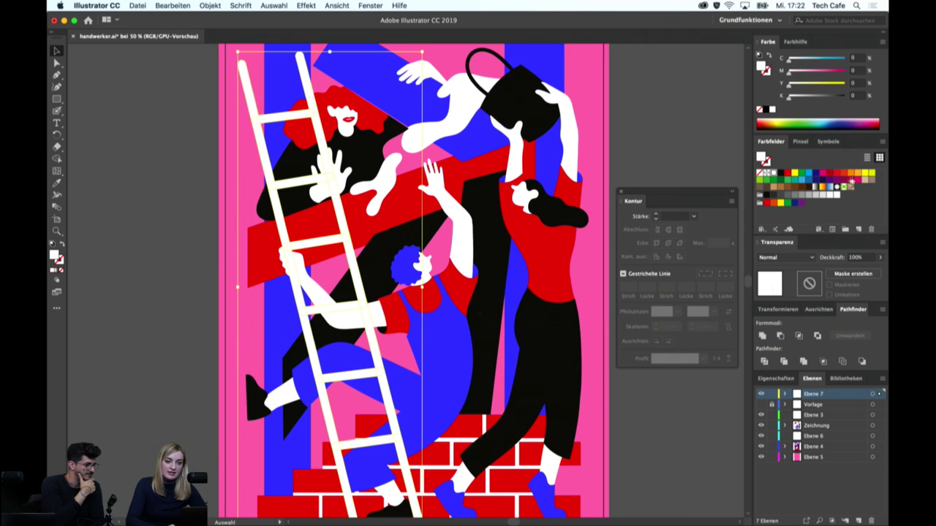
{"action": "left_click", "coordinate": [836, 181]}
{"action": "left_click", "coordinate": [633, 141]}
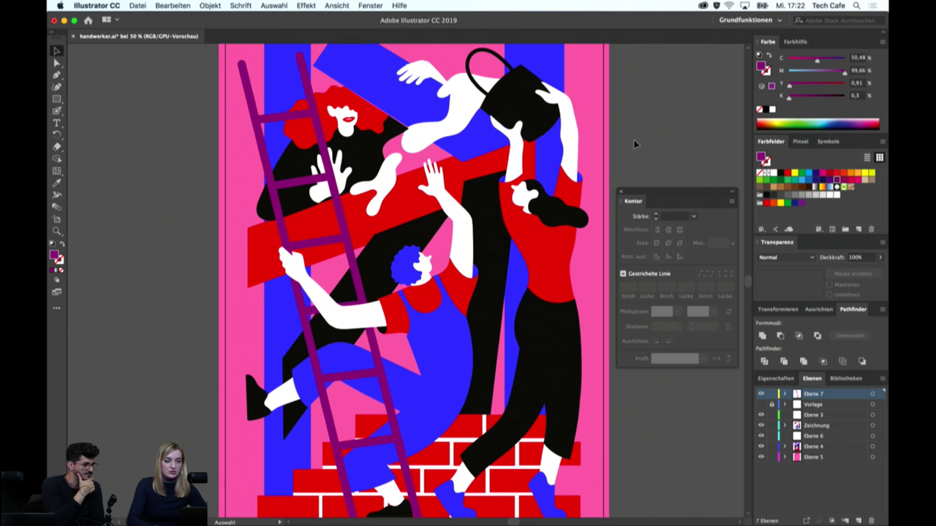
{"action": "key", "text": "ctrl+minus"}
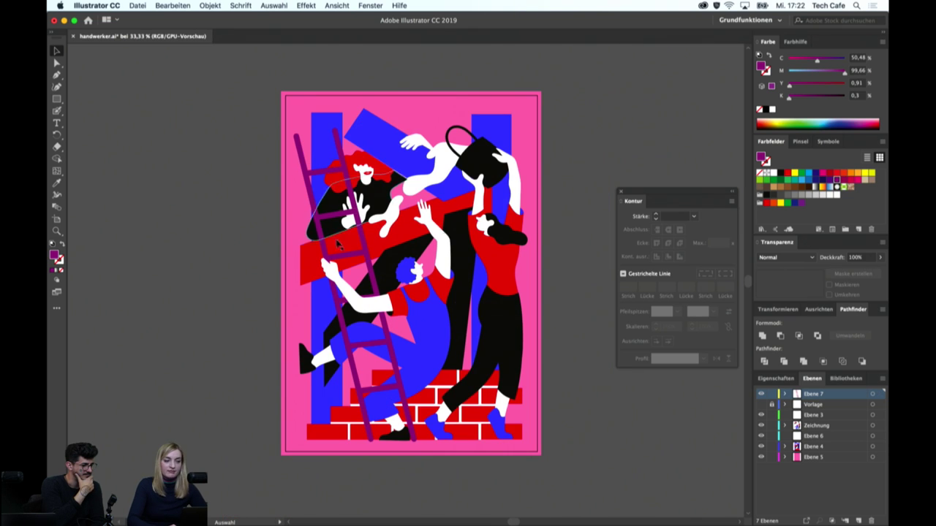
Compare the purple ladder, delete it, then undo the deletion to restore it
{"action": "left_click", "coordinate": [340, 307]}
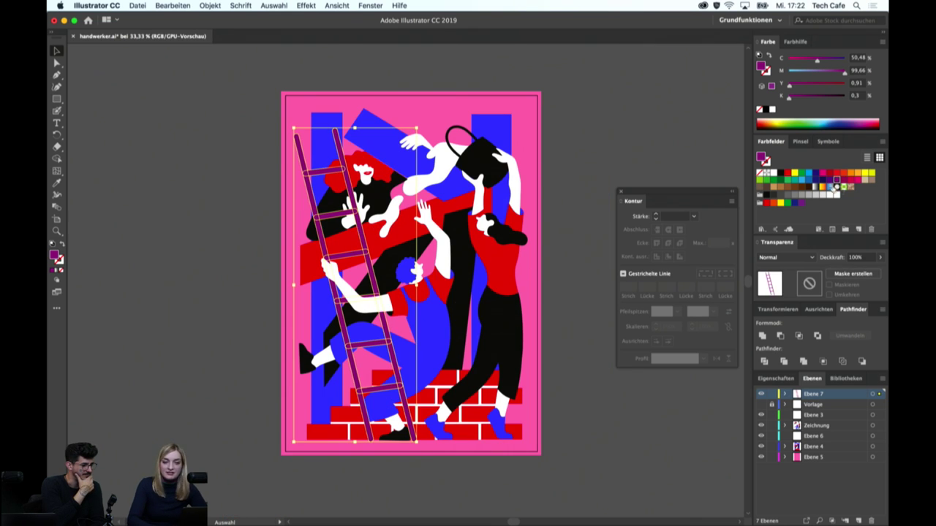
{"action": "left_click", "coordinate": [570, 190]}
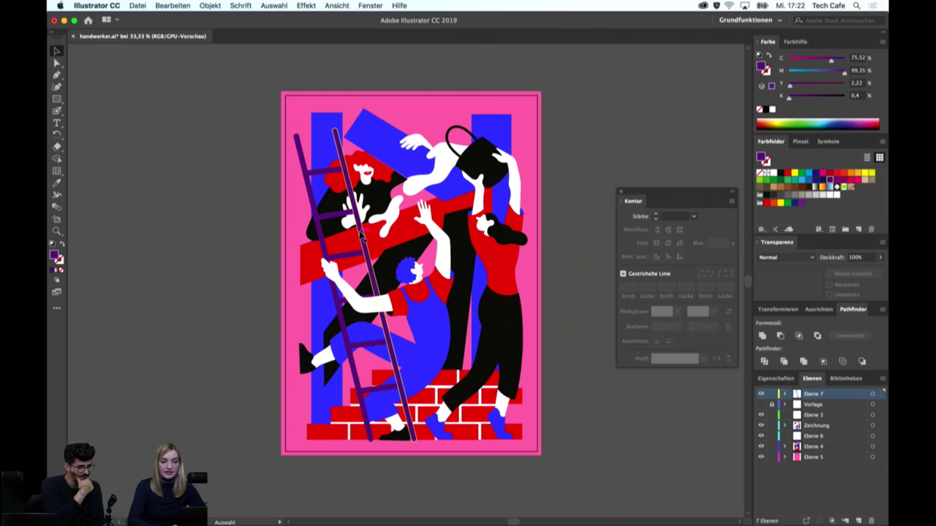
{"action": "left_click", "coordinate": [362, 233]}
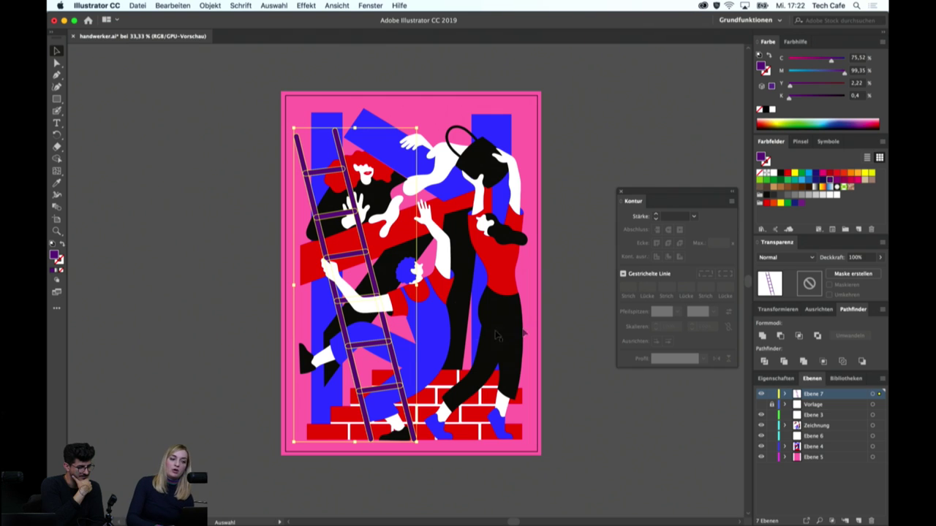
{"action": "left_click", "coordinate": [577, 296]}
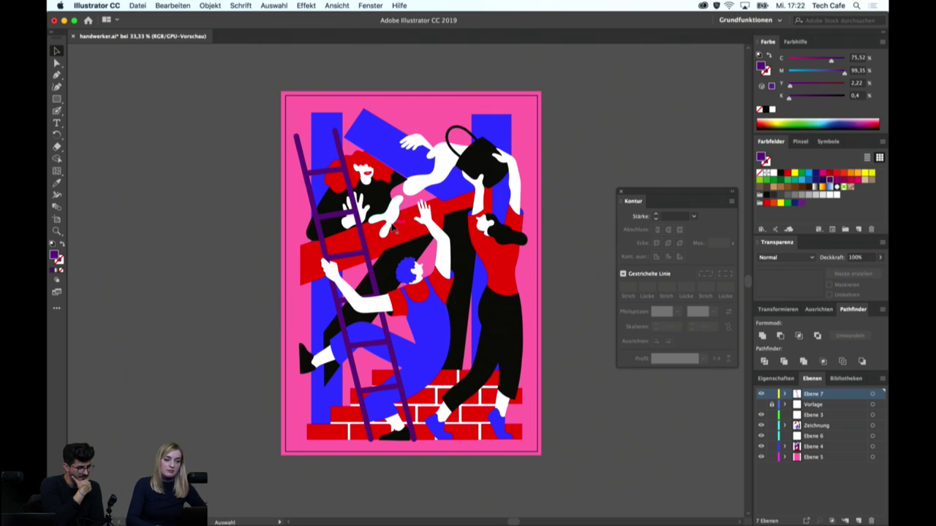
{"action": "left_click", "coordinate": [363, 236]}
{"action": "key", "text": "Delete"}
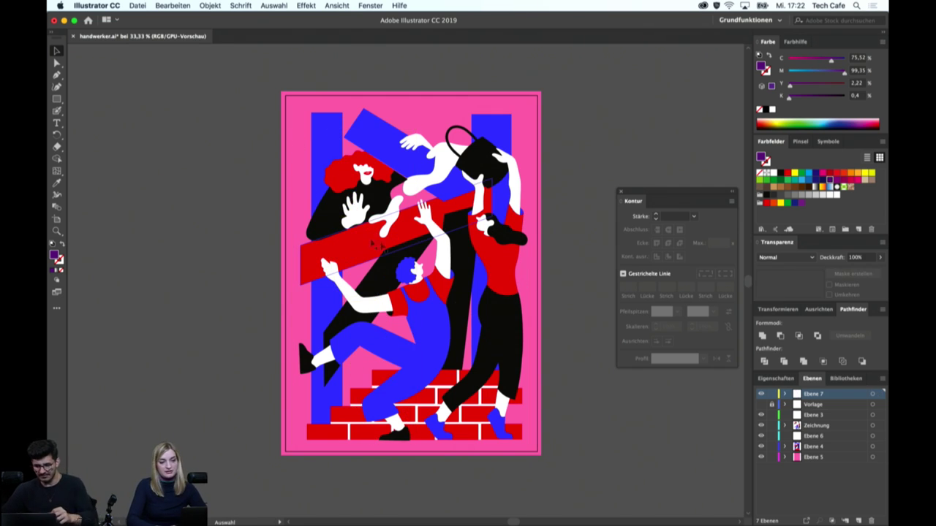
{"action": "left_click", "coordinate": [729, 5]}
{"action": "key", "text": "Escape"}
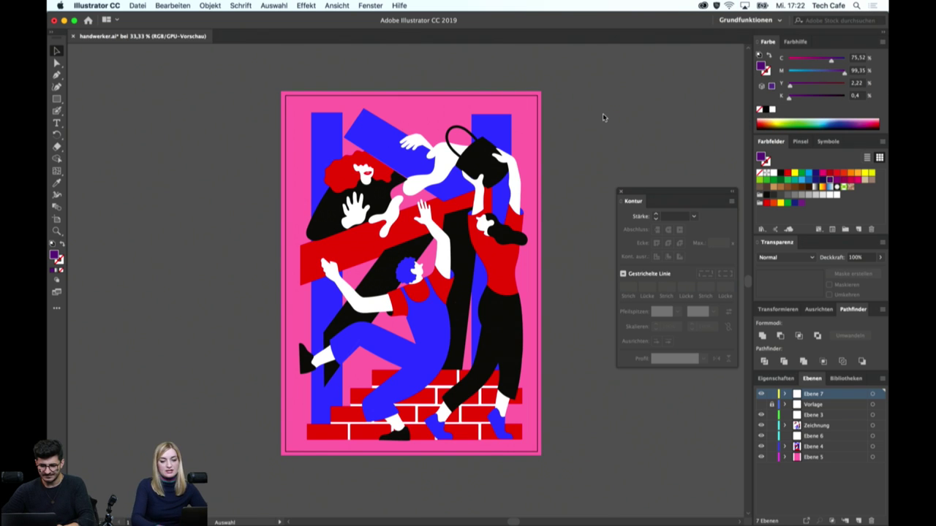
{"action": "key", "text": "super+plus"}
{"action": "key", "text": "super+z"}
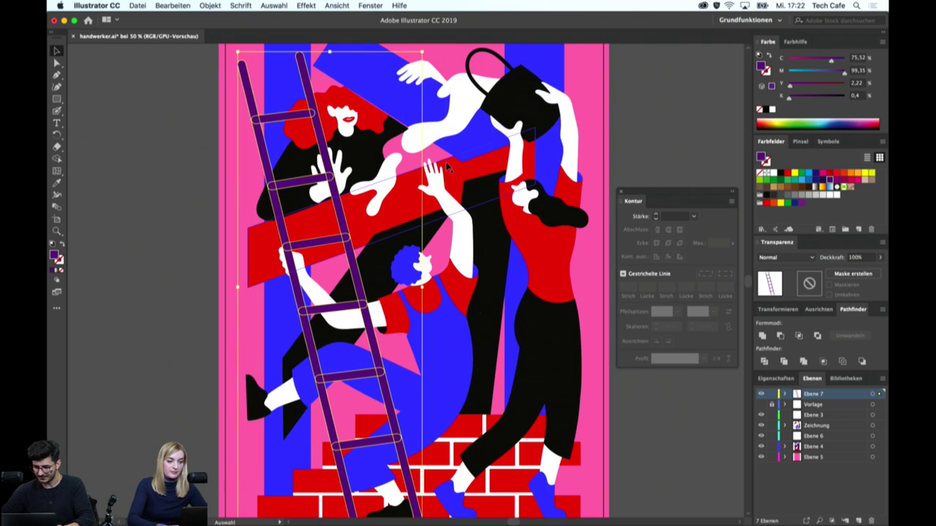
Try white, black and sampled blue fills, then sample the workers' red for the ladder
{"action": "key", "text": "v"}
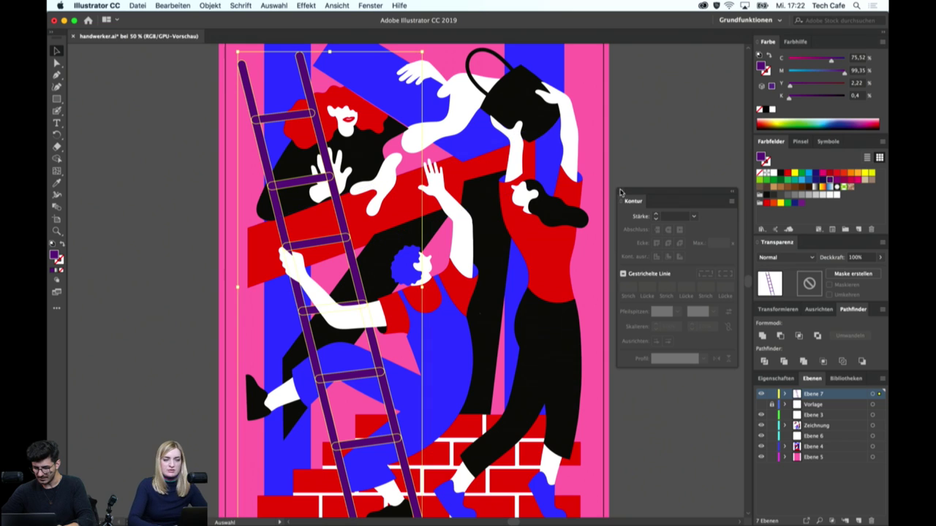
{"action": "left_click", "coordinate": [291, 257]}
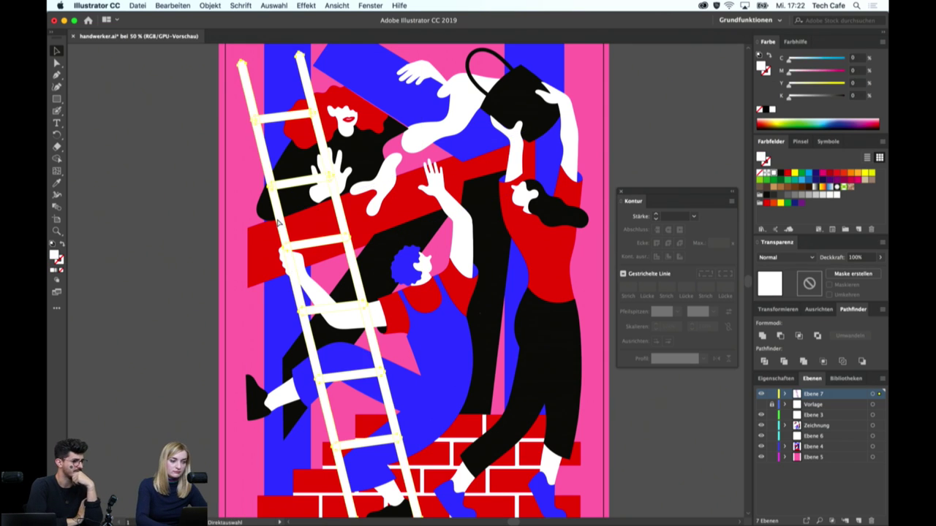
{"action": "left_click", "coordinate": [52, 250]}
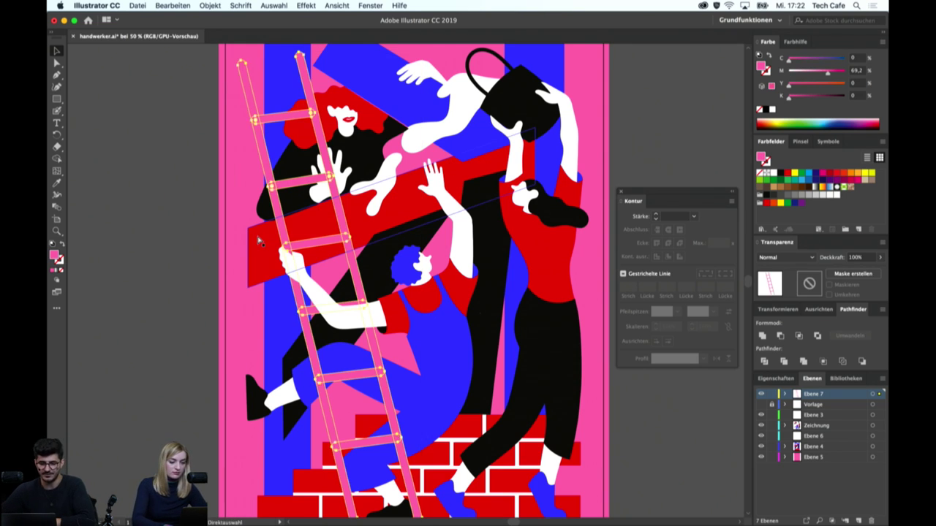
{"action": "key", "text": "i"}
{"action": "left_click", "coordinate": [446, 329]}
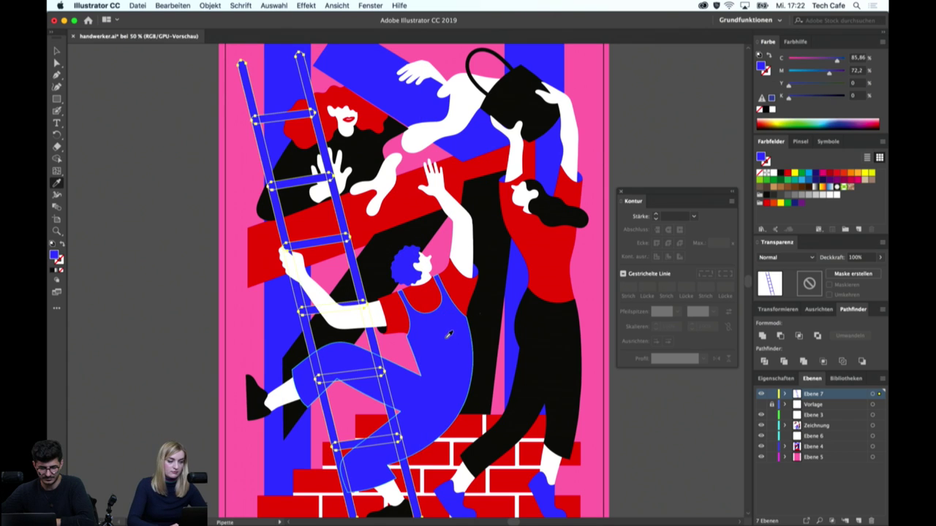
{"action": "left_click", "coordinate": [353, 207]}
{"action": "key", "text": "v"}
{"action": "left_click", "coordinate": [118, 221]}
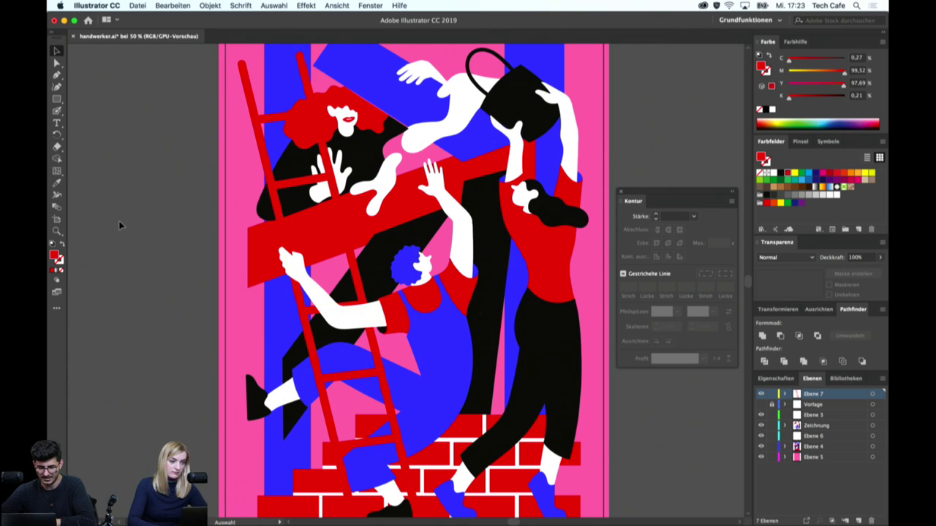
{"action": "left_click", "coordinate": [373, 136]}
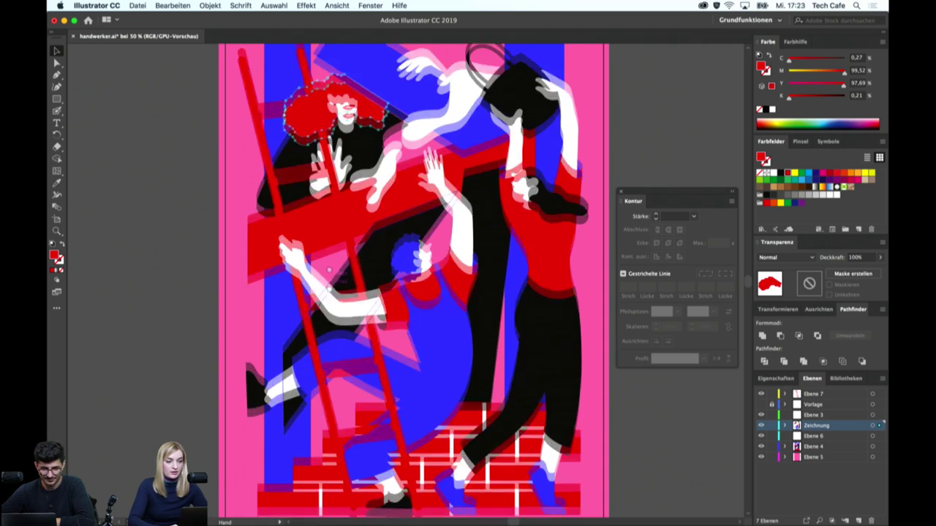
{"action": "scroll", "coordinate": [358, 177], "scroll_direction": "down", "scroll_amount": 3}
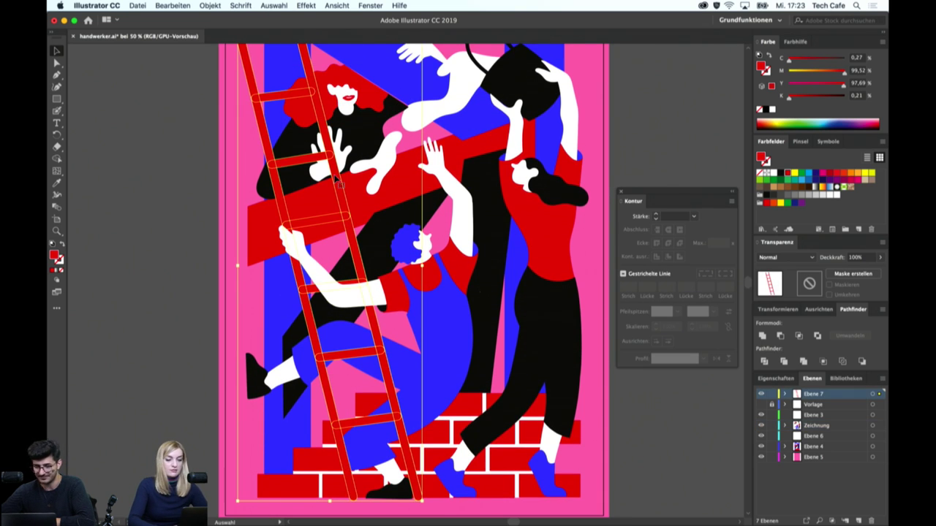
Refill the ladder with black sampled from the artwork
{"action": "left_click", "coordinate": [337, 180]}
{"action": "key", "text": "i"}
{"action": "left_click", "coordinate": [589, 335]}
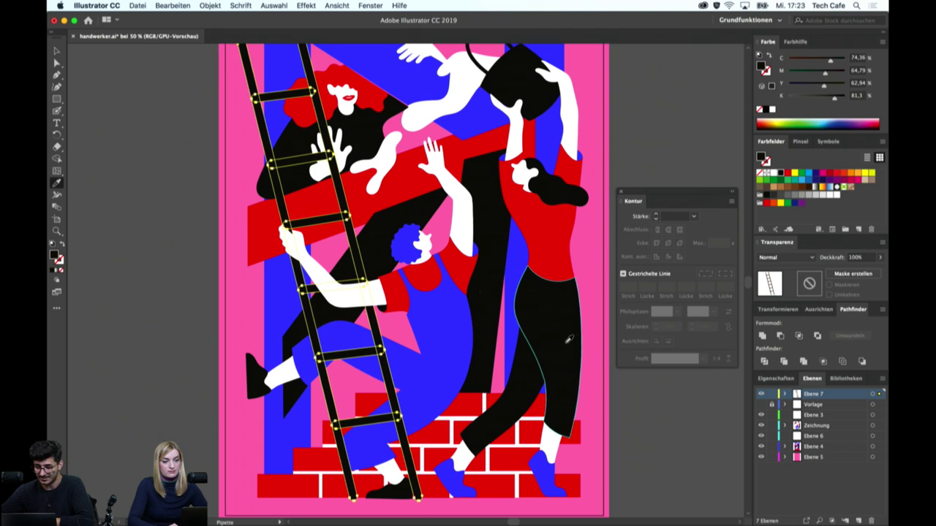
{"action": "key", "text": "v"}
Merge the ladder parts into a single shape
{"action": "scroll", "coordinate": [335, 327], "scroll_direction": "up", "scroll_amount": 2}
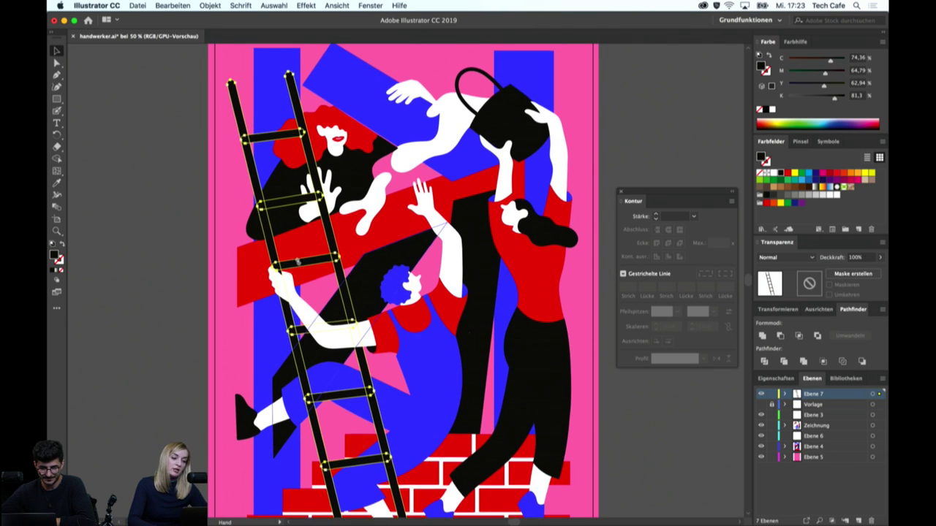
{"action": "scroll", "coordinate": [333, 323], "scroll_direction": "up", "scroll_amount": 3}
{"action": "scroll", "coordinate": [333, 323], "scroll_direction": "left", "scroll_amount": 1}
{"action": "left_click", "coordinate": [224, 234]}
{"action": "left_click", "coordinate": [308, 260]}
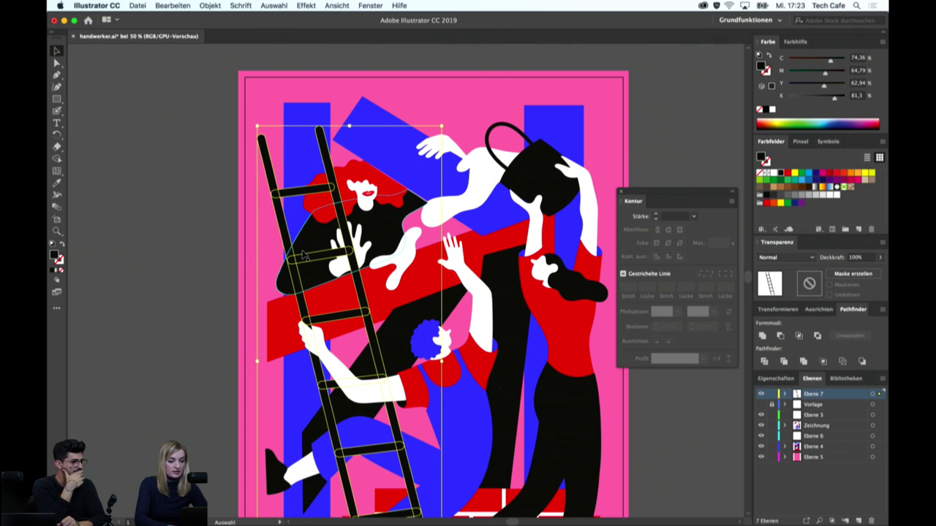
{"action": "left_click", "coordinate": [243, 6]}
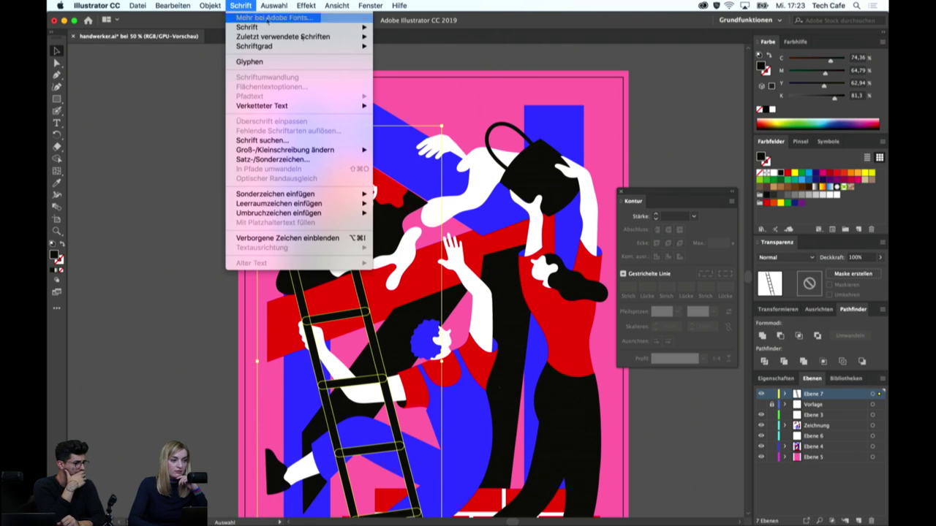
{"action": "left_click", "coordinate": [763, 338]}
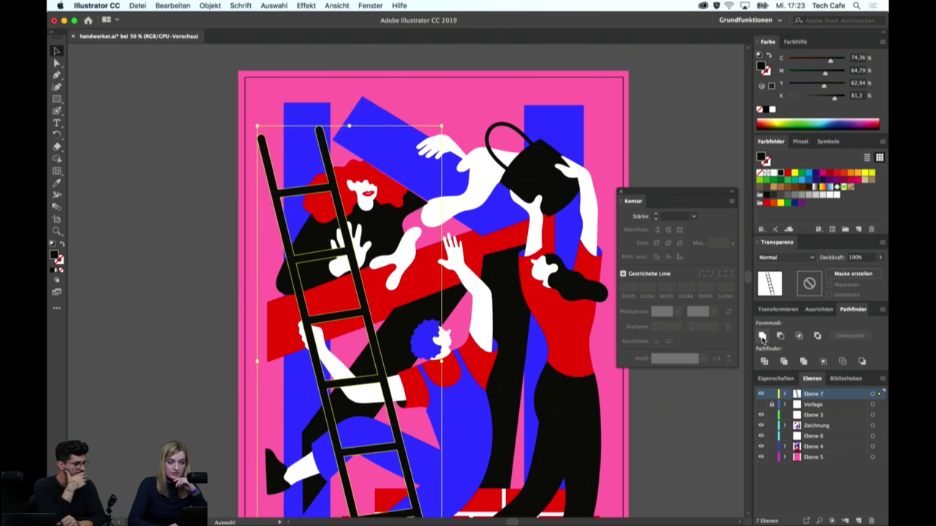
Bring the black body shape to the front and intersect it with the ladder
{"action": "left_click", "coordinate": [374, 229]}
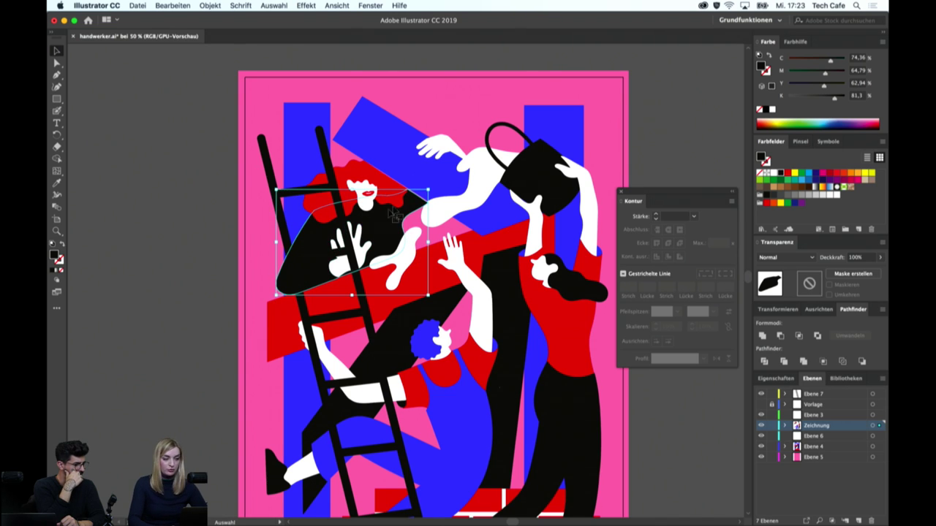
{"action": "key", "text": "super+shift+bracketright"}
{"action": "key", "text": "super+z"}
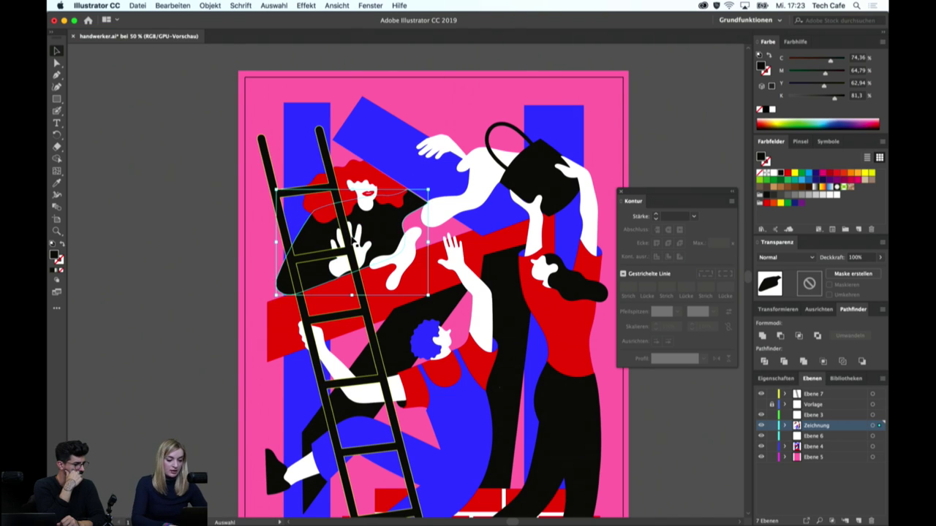
{"action": "key", "text": "super+shift+z"}
{"action": "left_click", "coordinate": [334, 192]}
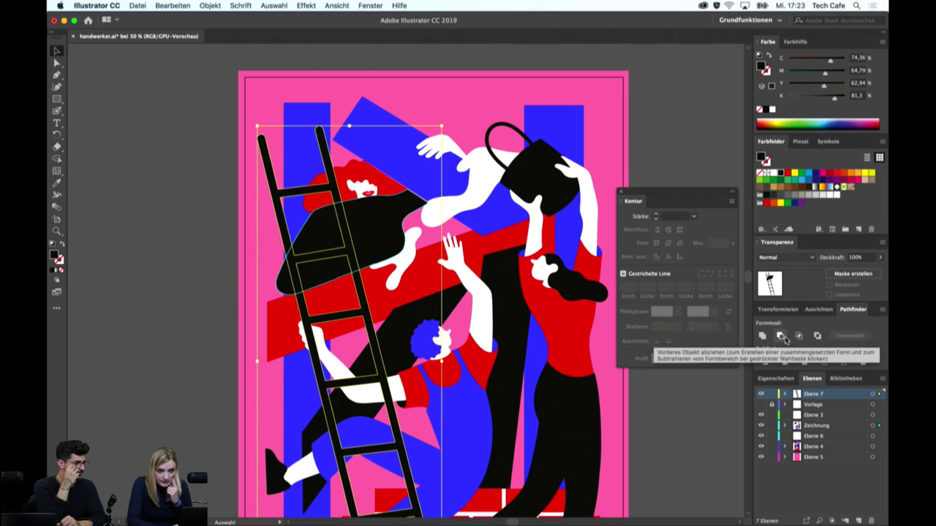
{"action": "left_click", "coordinate": [800, 336]}
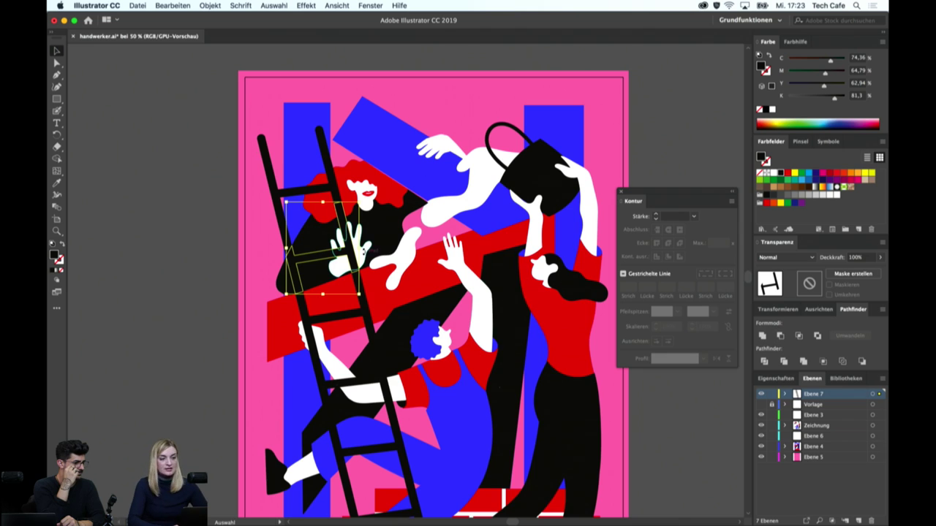
Fill the intersected rung piece with the pink background colour
{"action": "left_click", "coordinate": [381, 240]}
{"action": "key", "text": "i"}
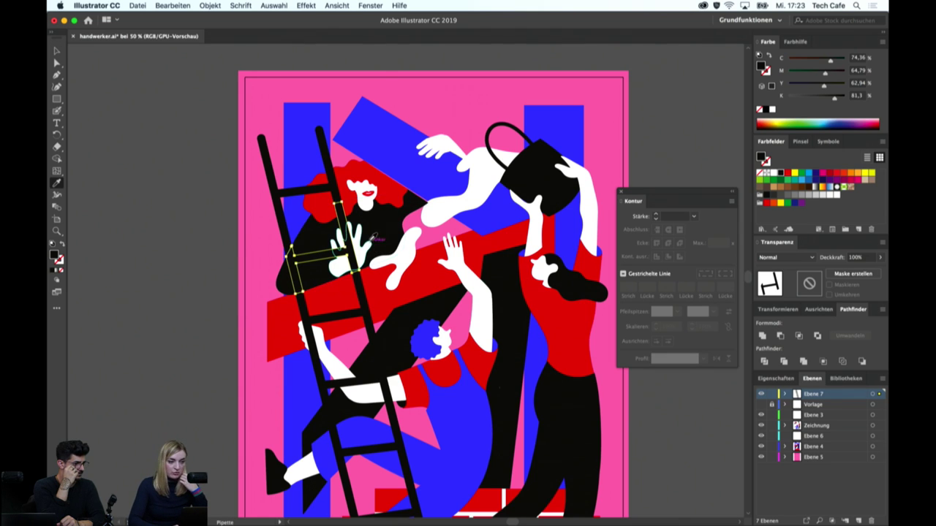
{"action": "left_click", "coordinate": [341, 95]}
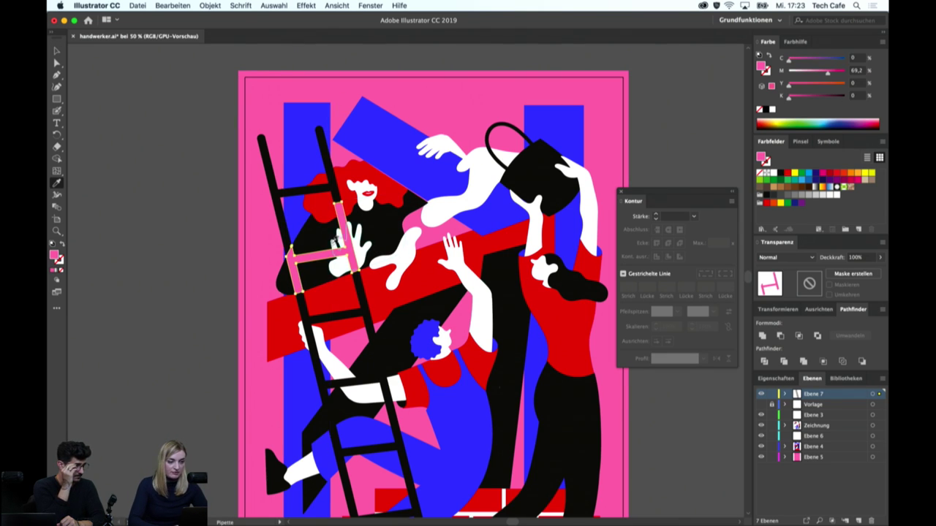
{"action": "key", "text": "v"}
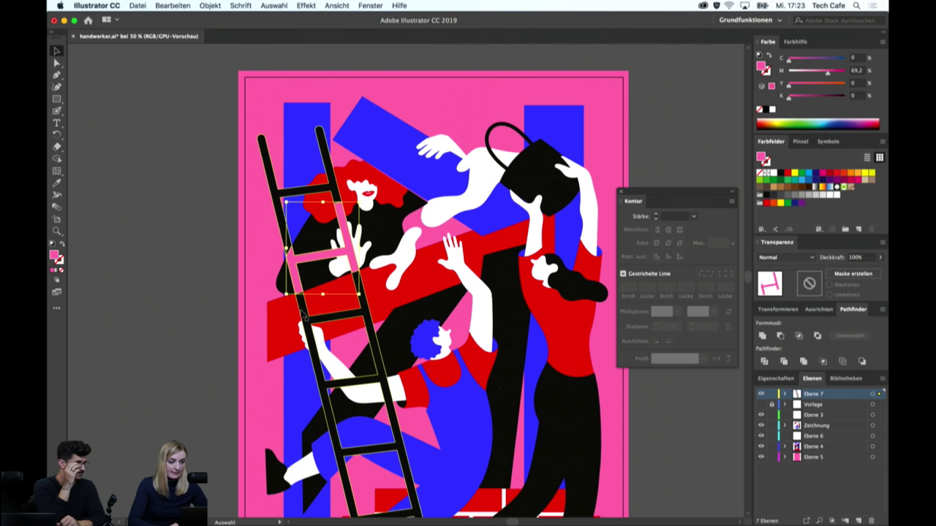
{"action": "left_click", "coordinate": [196, 290]}
{"action": "scroll", "coordinate": [199, 270], "scroll_direction": "down", "scroll_amount": 3}
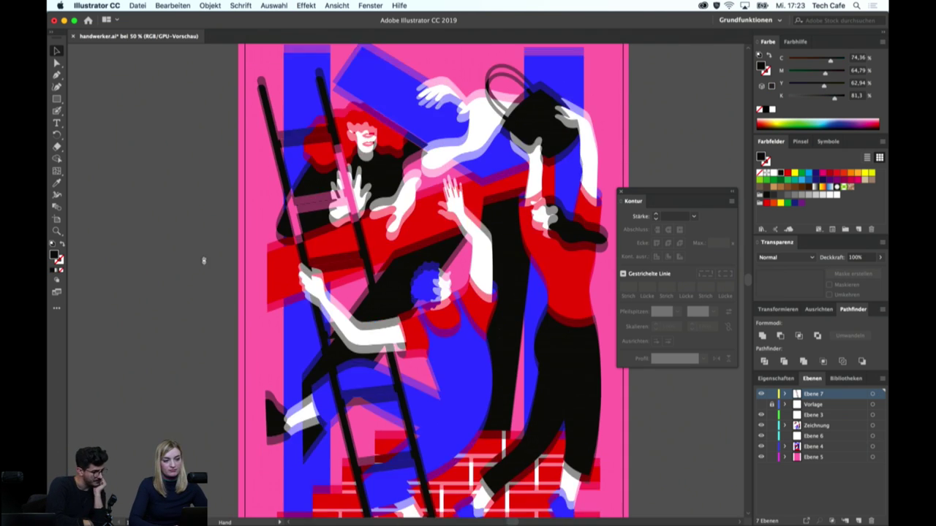
{"action": "scroll", "coordinate": [203, 252], "scroll_direction": "down", "scroll_amount": 2}
{"action": "key", "text": "super+minus"}
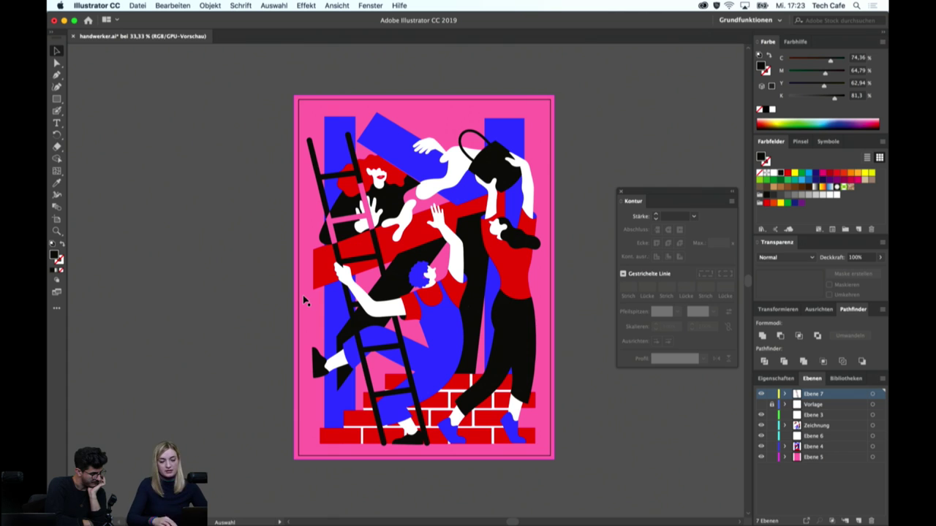
{"action": "left_click", "coordinate": [374, 214]}
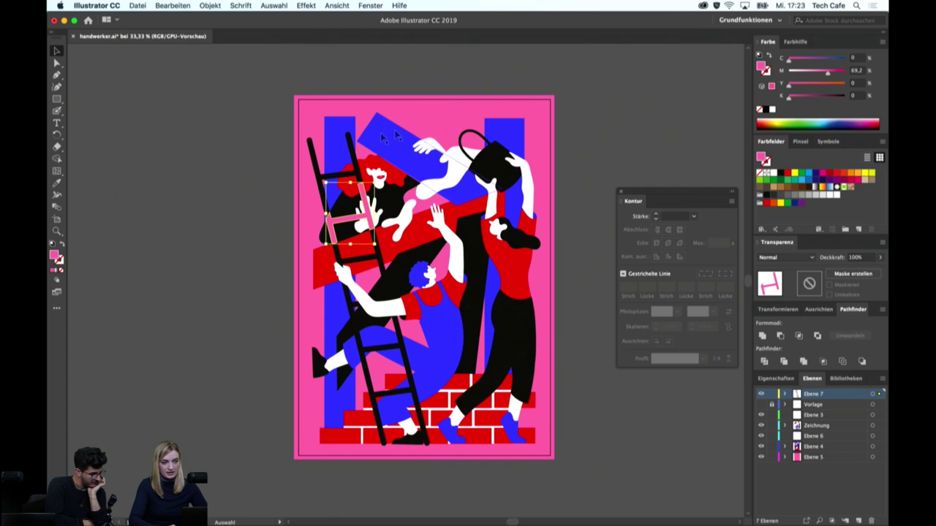
{"action": "left_click", "coordinate": [260, 217]}
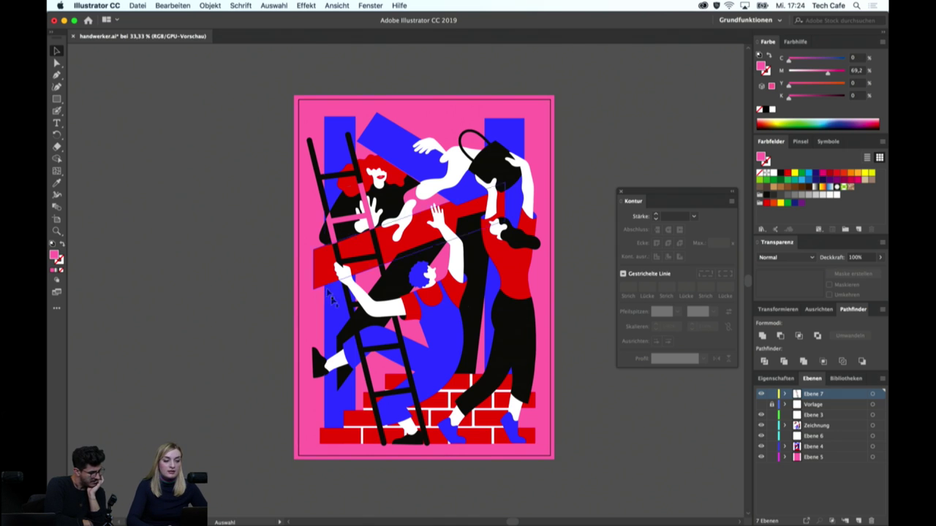
{"action": "left_click", "coordinate": [395, 285]}
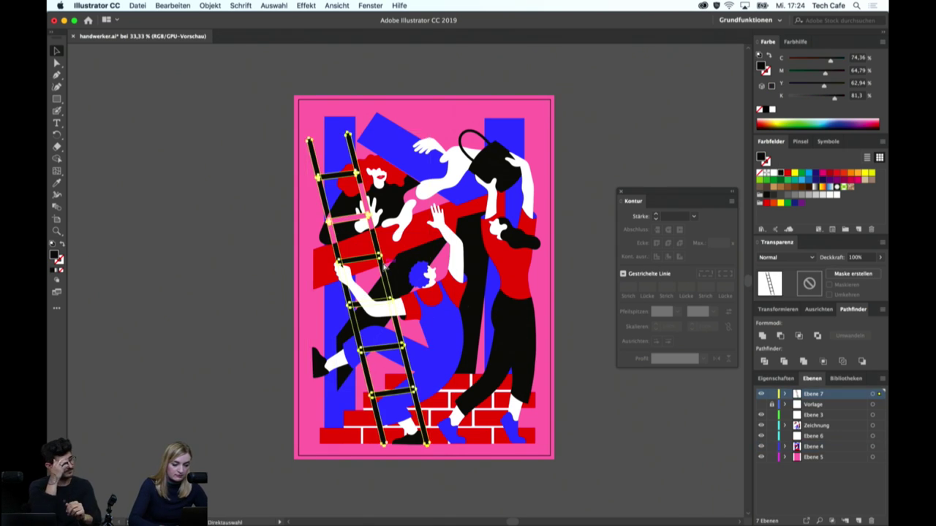
{"action": "left_click", "coordinate": [384, 270]}
{"action": "left_click", "coordinate": [209, 5]}
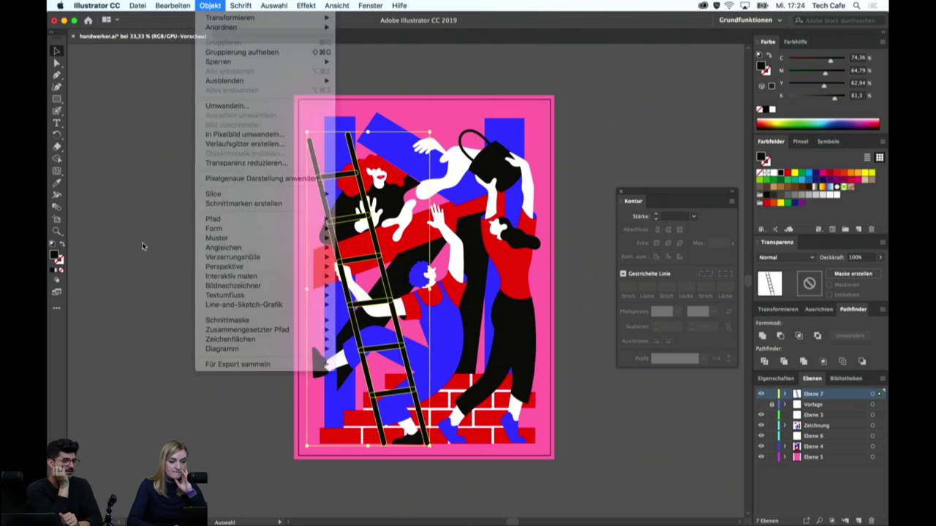
{"action": "left_click", "coordinate": [142, 242]}
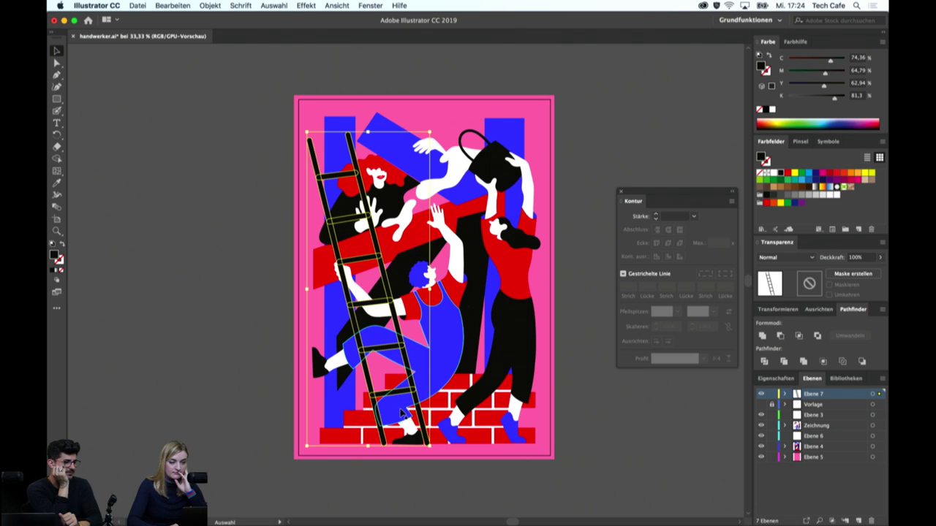
{"action": "left_click", "coordinate": [437, 374]}
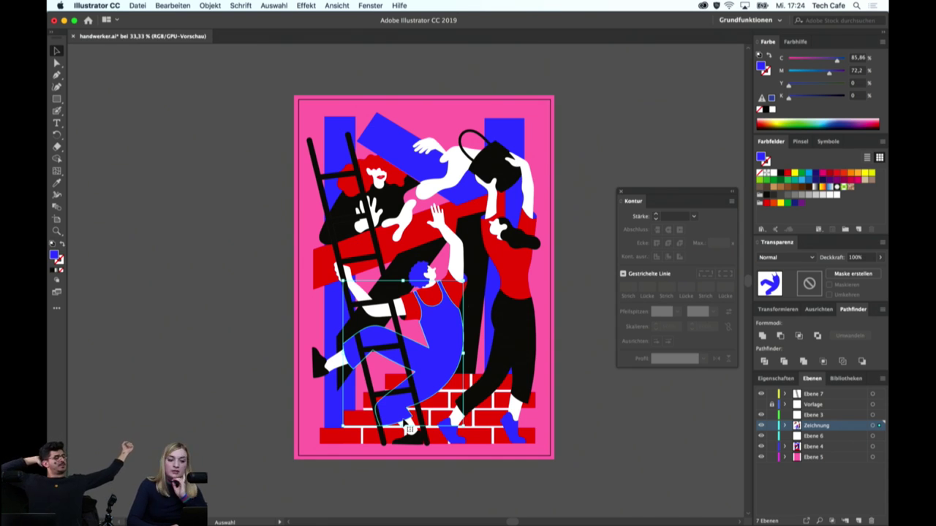
{"action": "left_click", "coordinate": [376, 321]}
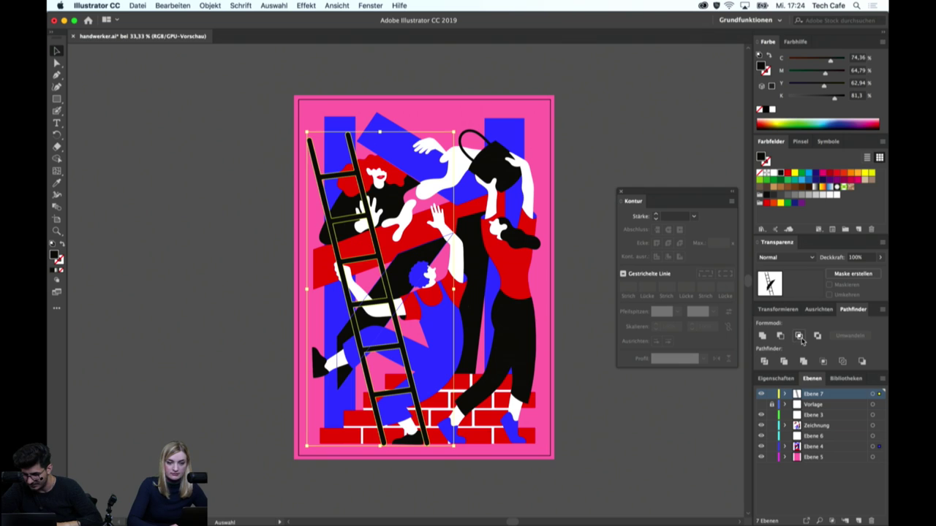
Intersect the ladder with the overalls and fill the overlapping piece pink
{"action": "left_click", "coordinate": [799, 336]}
{"action": "key", "text": "i"}
{"action": "left_click", "coordinate": [363, 202]}
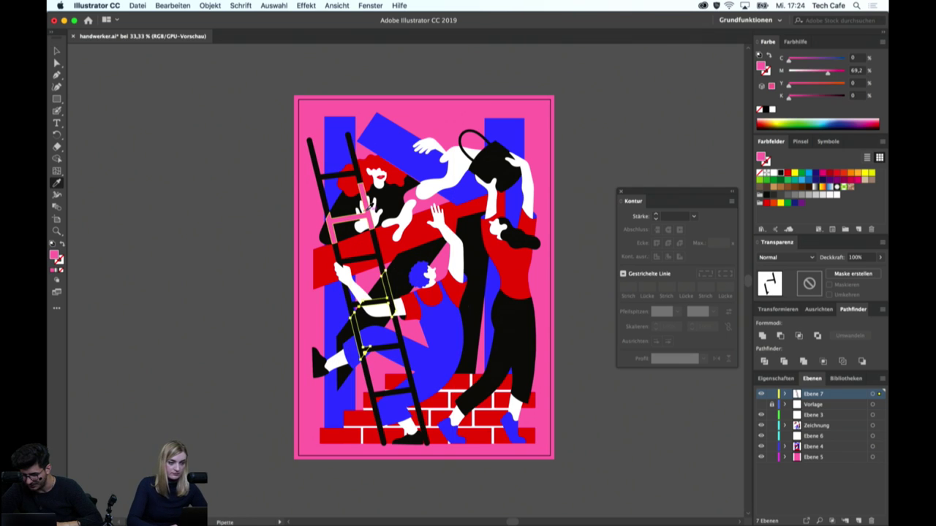
{"action": "key", "text": "v"}
{"action": "left_click", "coordinate": [290, 324]}
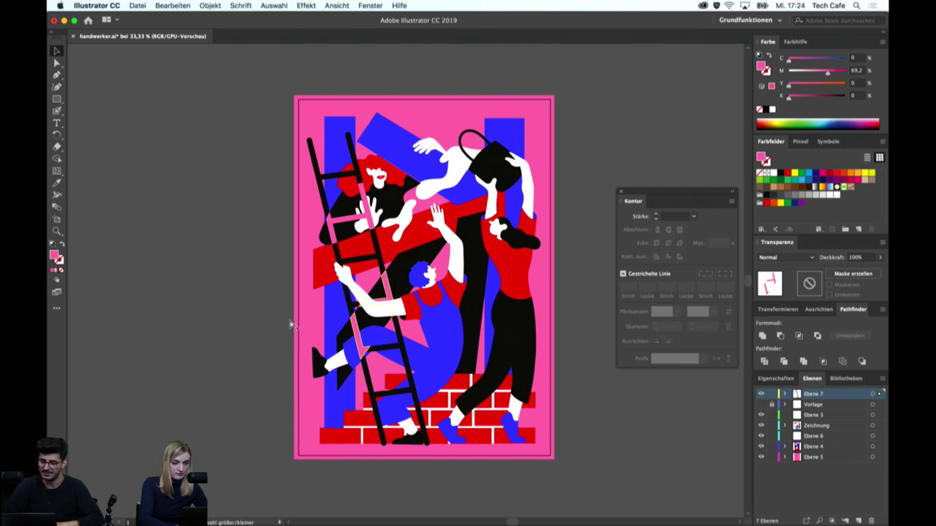
{"action": "key", "text": "ctrl+z"}
{"action": "key", "text": "ctrl+shift+z"}
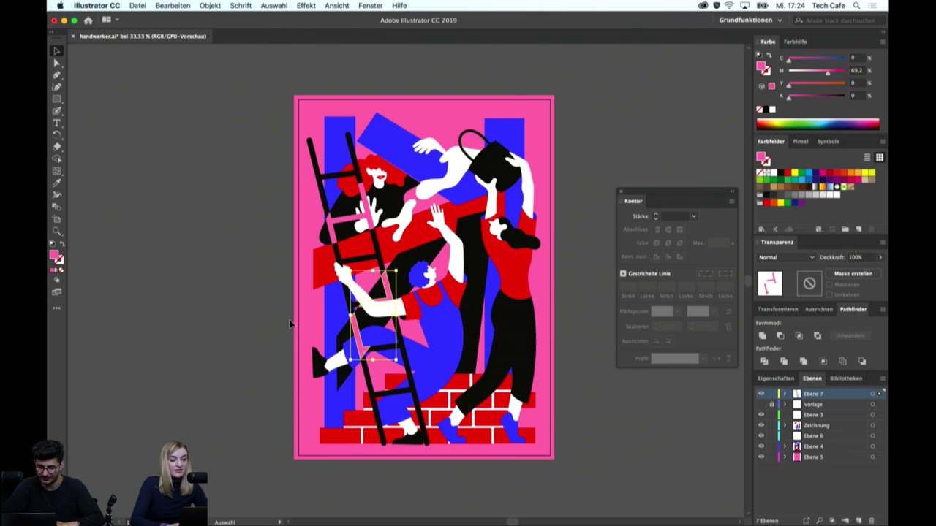
Cut the blue-overalls figure and paste it in front on the ladder's layer
{"action": "left_click", "coordinate": [238, 367]}
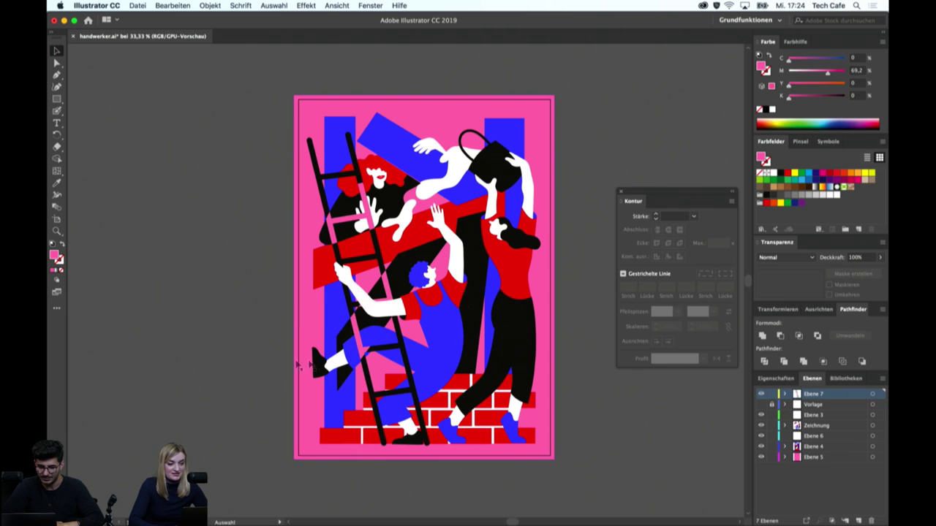
{"action": "left_click", "coordinate": [356, 365]}
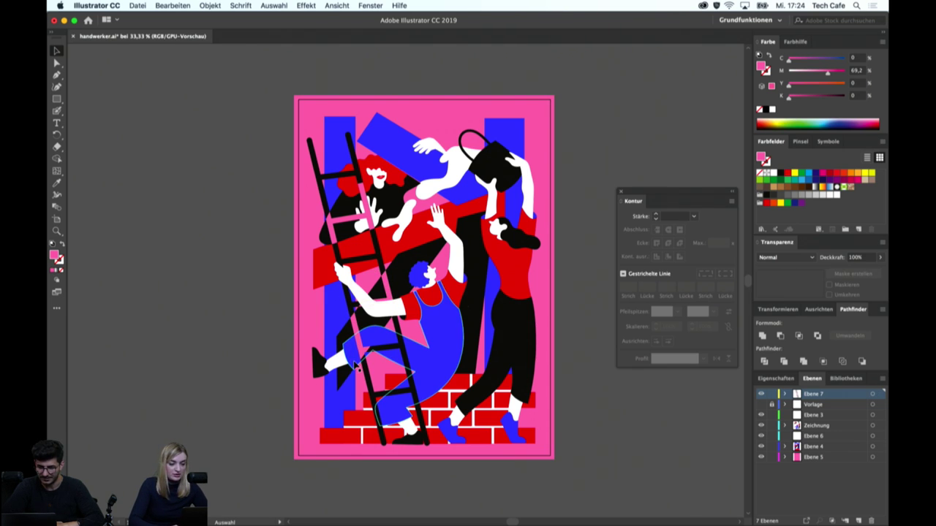
{"action": "left_click", "coordinate": [441, 378]}
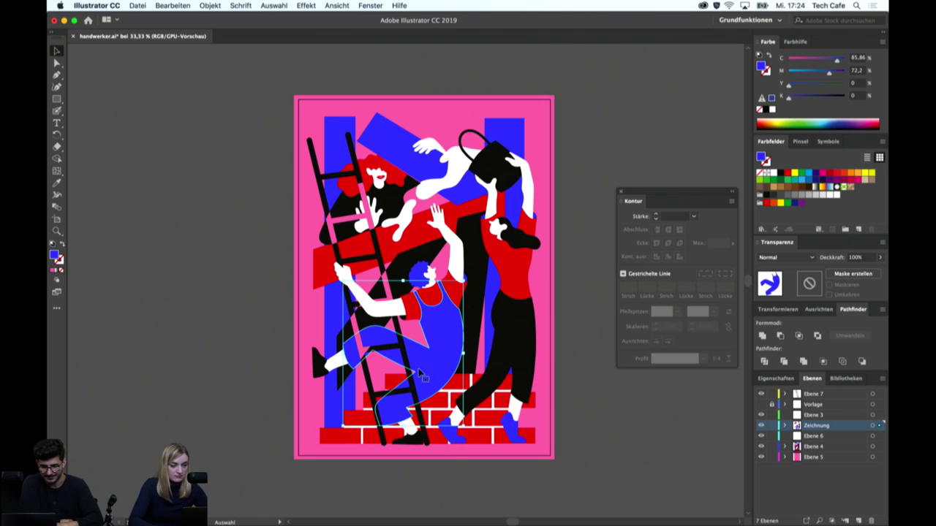
{"action": "key", "text": "super+x"}
{"action": "left_click", "coordinate": [811, 393]}
{"action": "key", "text": "super+f"}
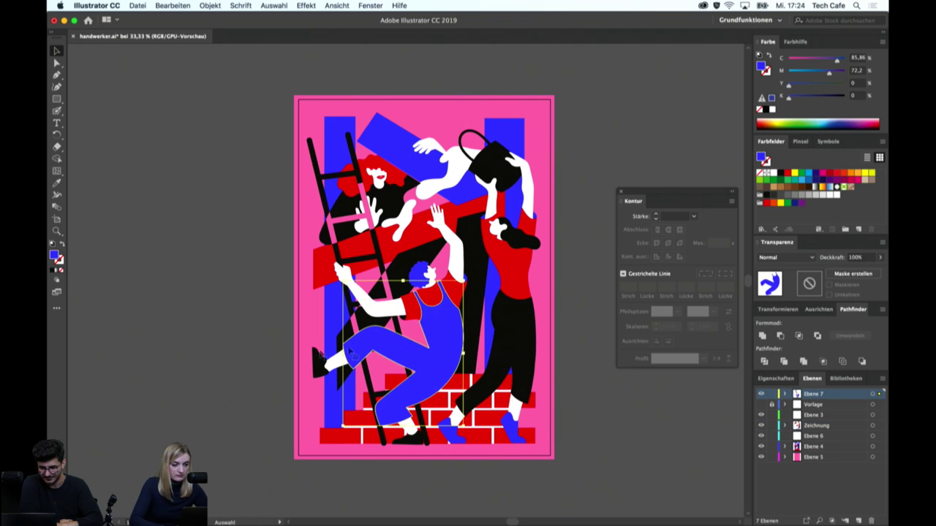
{"action": "left_click", "coordinate": [243, 363]}
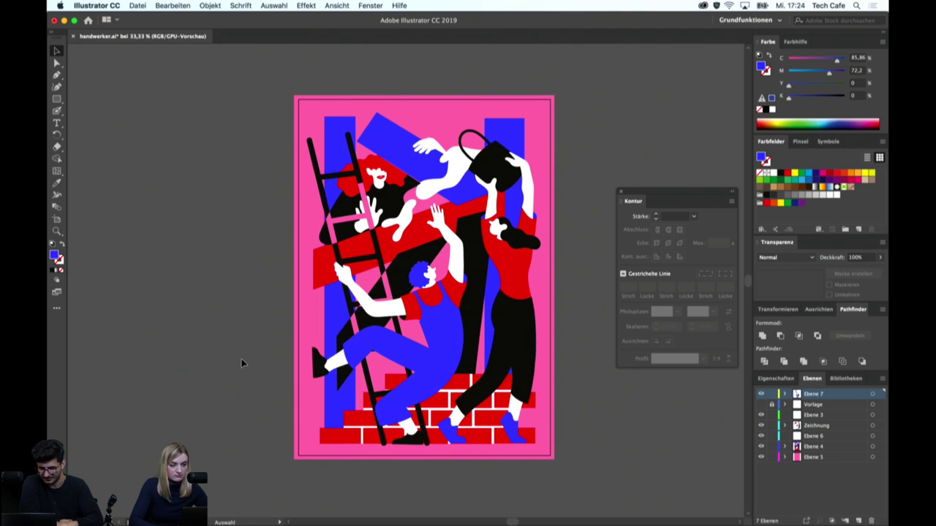
Widen the blue stripe behind the ladder slightly to the right
{"action": "key", "text": "super+plus"}
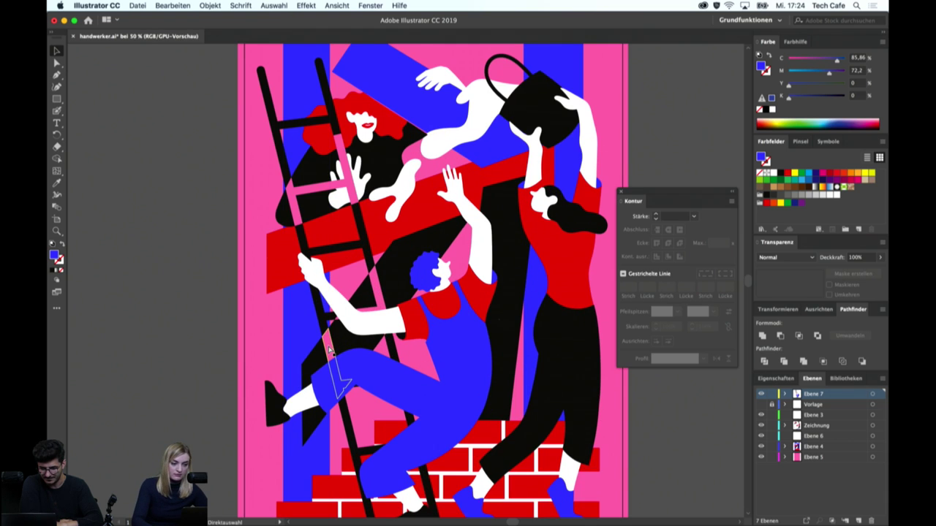
{"action": "left_click", "coordinate": [298, 323]}
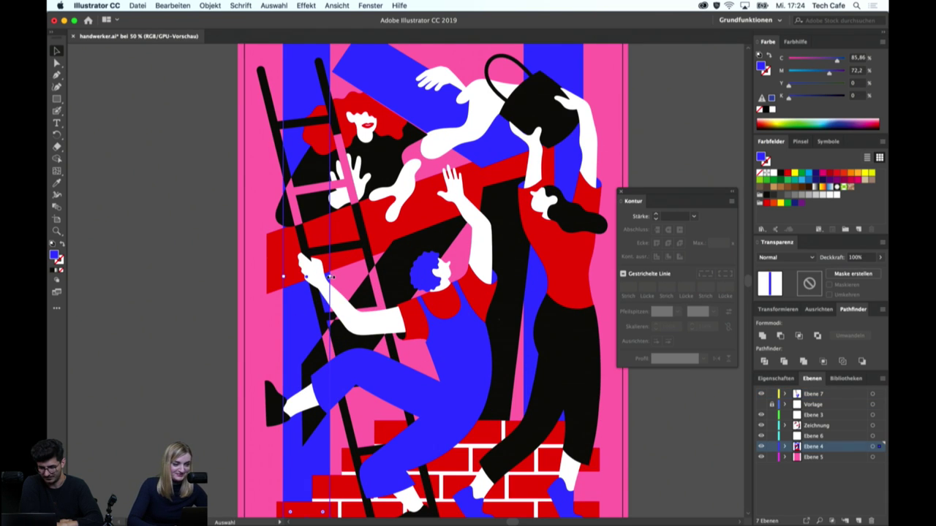
{"action": "left_click_drag", "start_coordinate": [330, 277], "coordinate": [338, 277]}
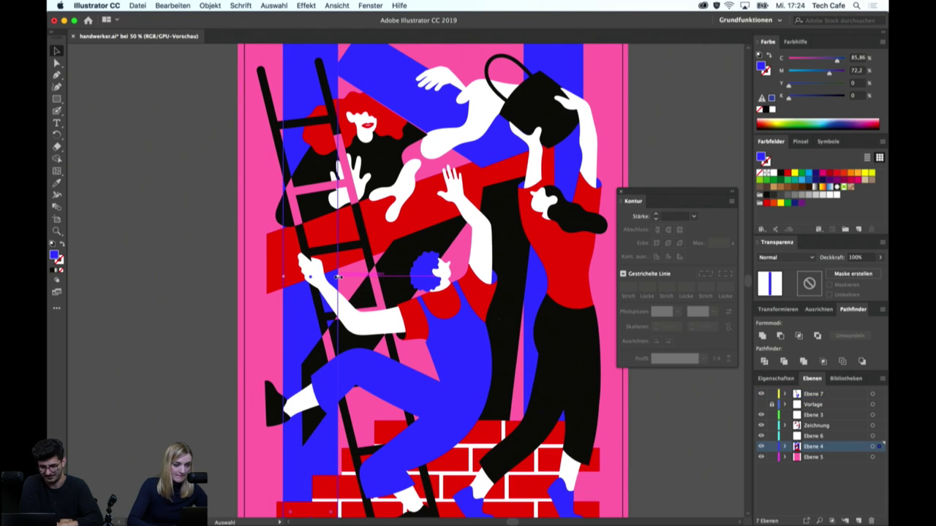
{"action": "left_click", "coordinate": [249, 344]}
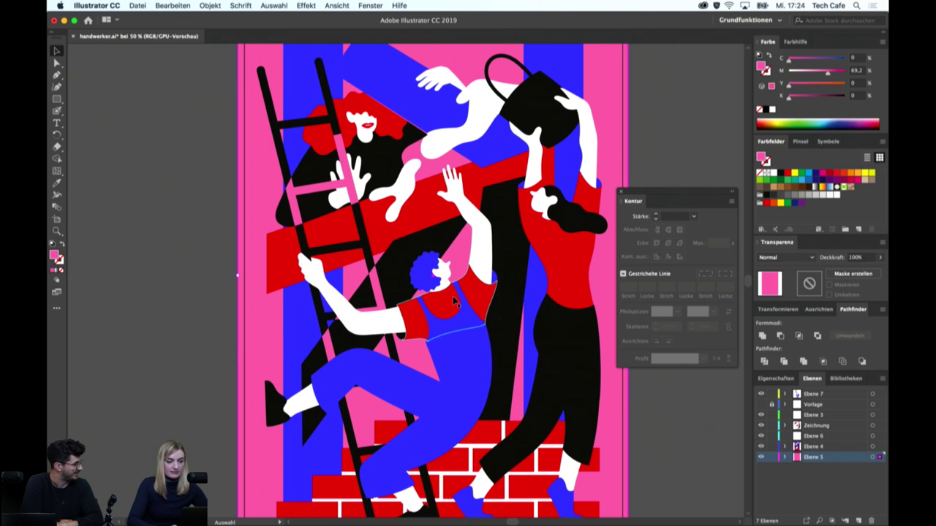
{"action": "key", "text": "super+minus"}
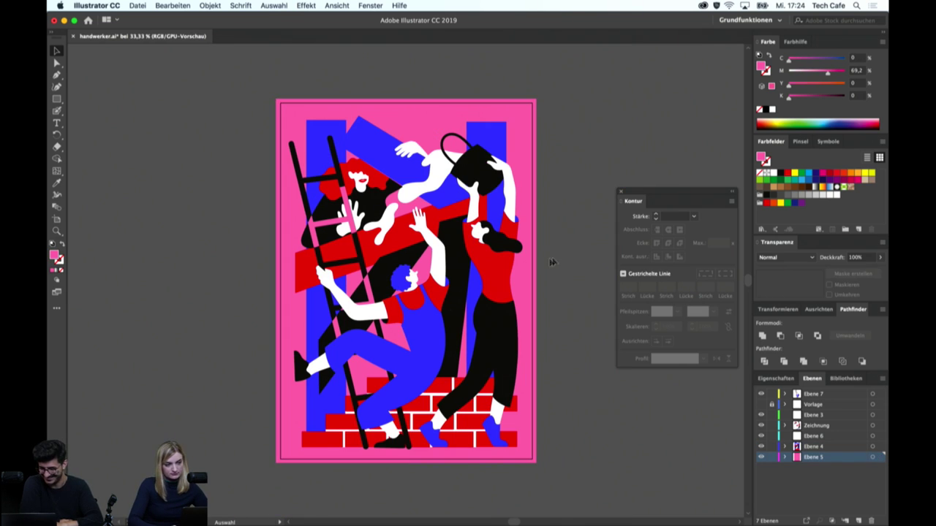
{"action": "scroll", "coordinate": [552, 261], "scroll_direction": "up", "scroll_amount": 2}
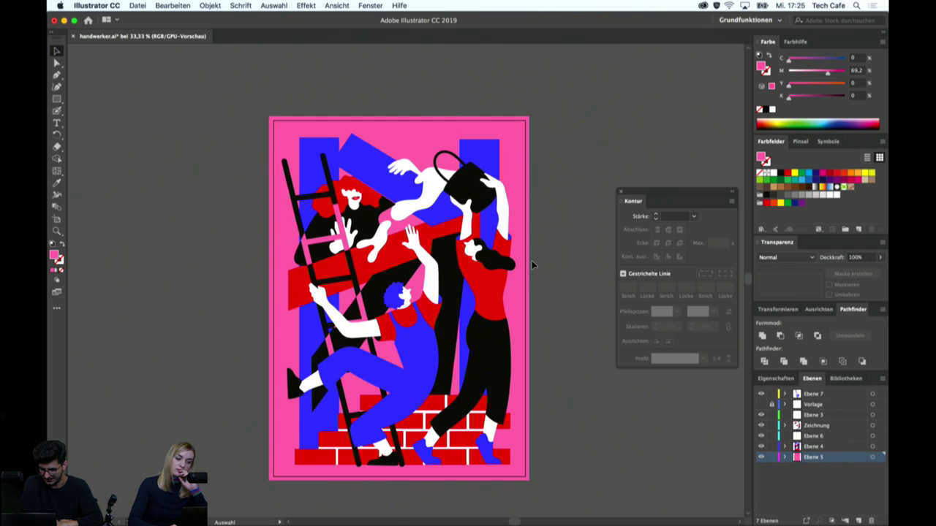
Restore the man's blue overalls with an undo and make the Vorlage layer active
{"action": "key", "text": "a"}
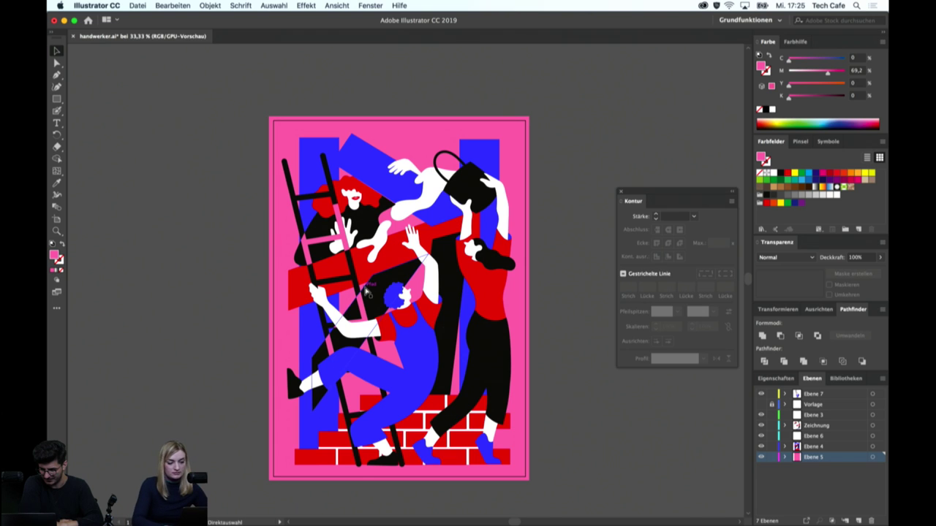
{"action": "left_click", "coordinate": [366, 289]}
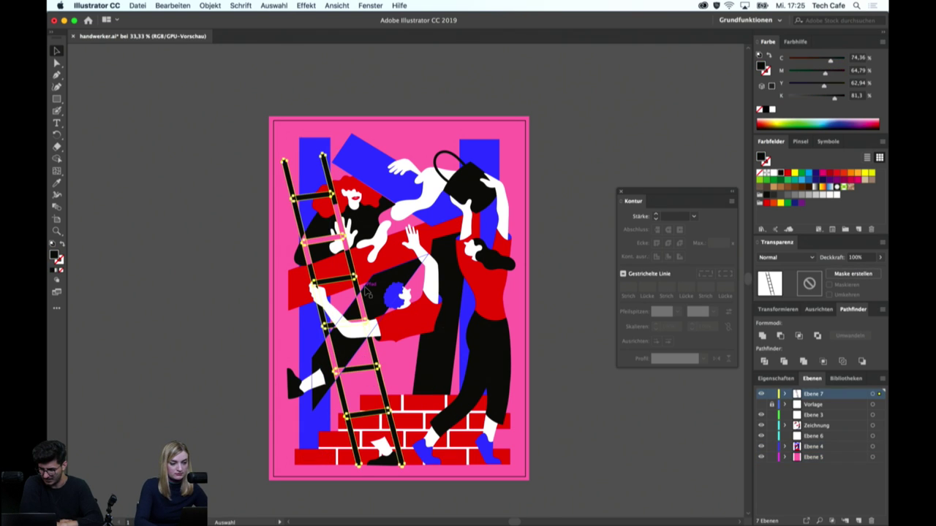
{"action": "key", "text": "ctrl+z"}
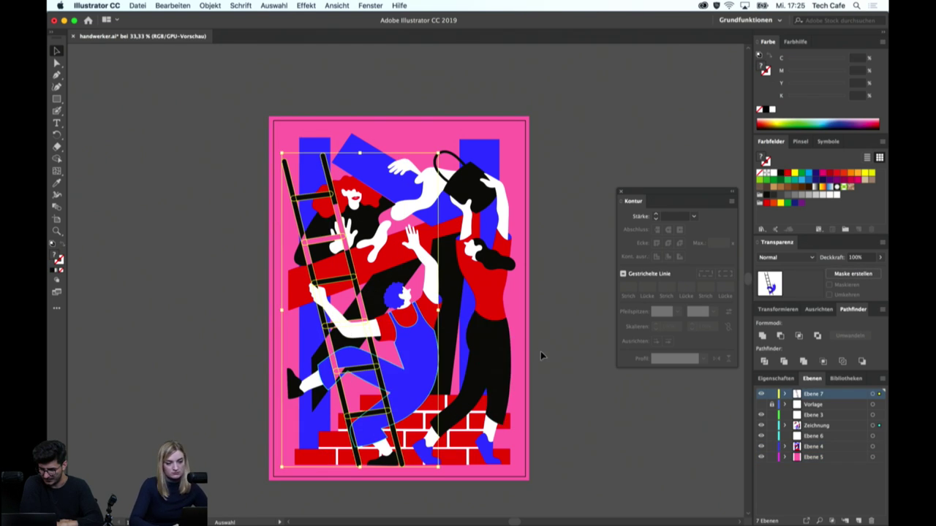
{"action": "left_click", "coordinate": [540, 351]}
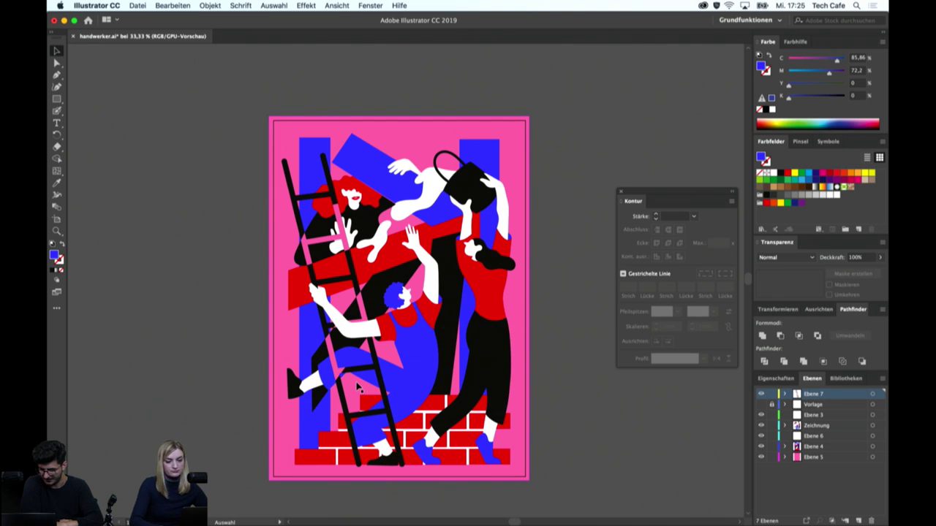
{"action": "key", "text": "ctrl+plus"}
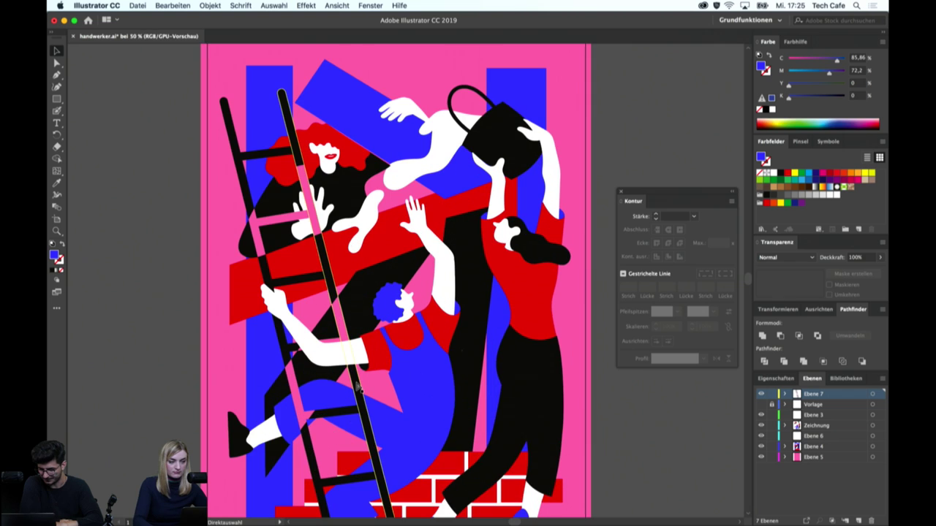
{"action": "scroll", "coordinate": [359, 388], "scroll_direction": "down", "scroll_amount": 2}
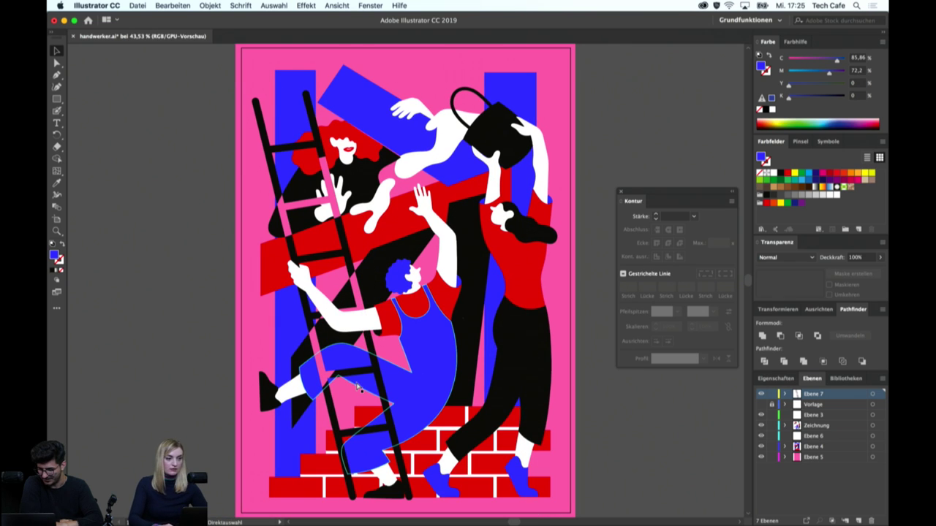
{"action": "key", "text": "v"}
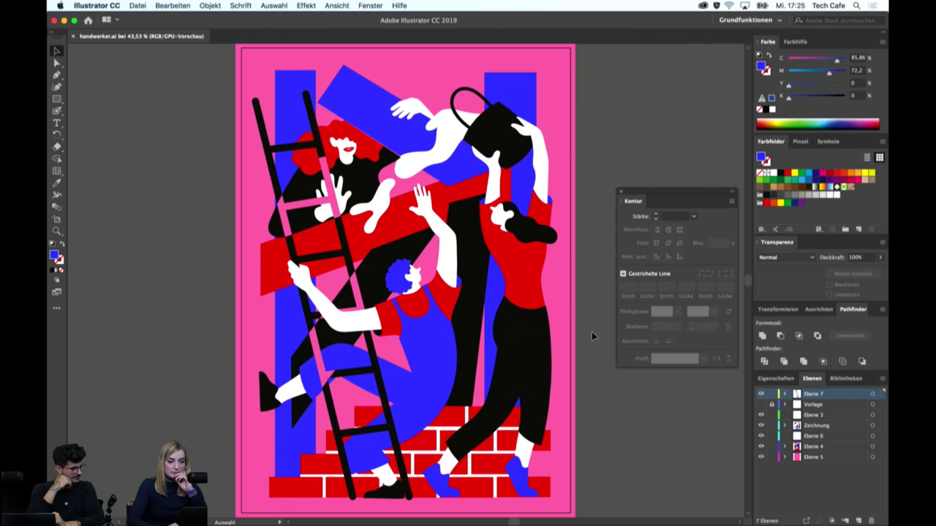
{"action": "left_click", "coordinate": [783, 405]}
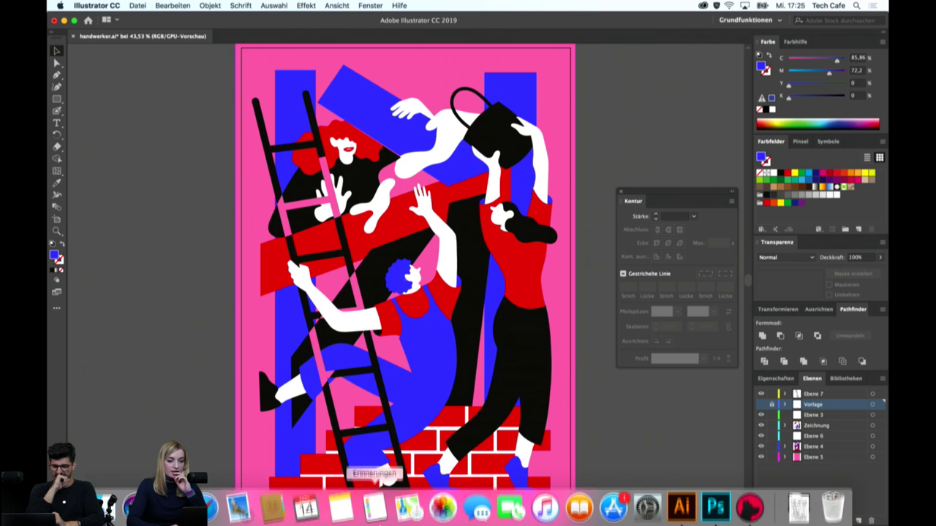
{"action": "mouse_move", "coordinate": [204, 504]}
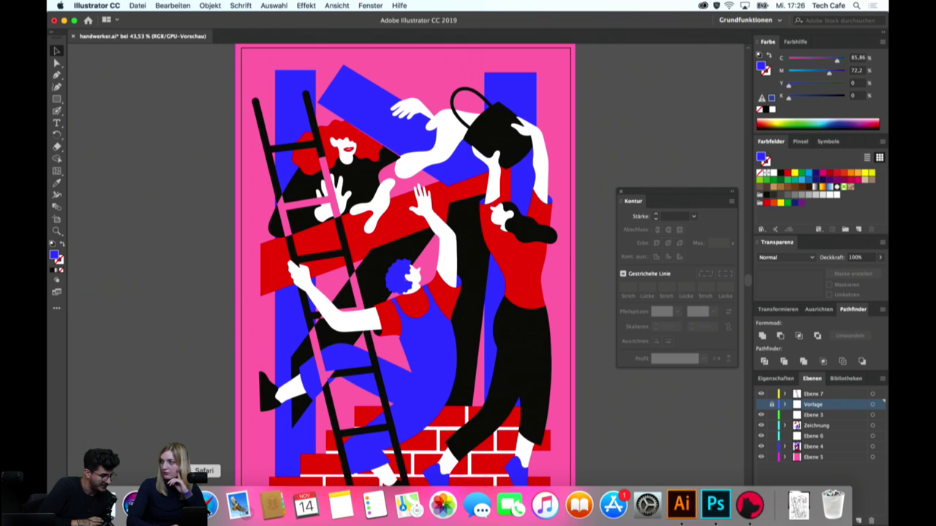
Search 'coolors' from Safari's address bar and open the Coolors.co result
{"action": "left_click", "coordinate": [206, 503]}
{"action": "left_click", "coordinate": [545, 20]}
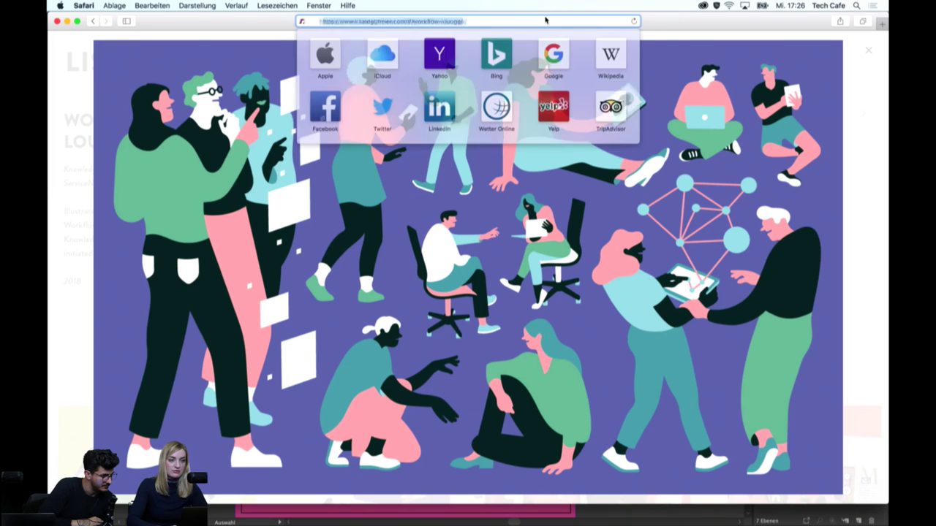
{"action": "type", "text": "coolors"}
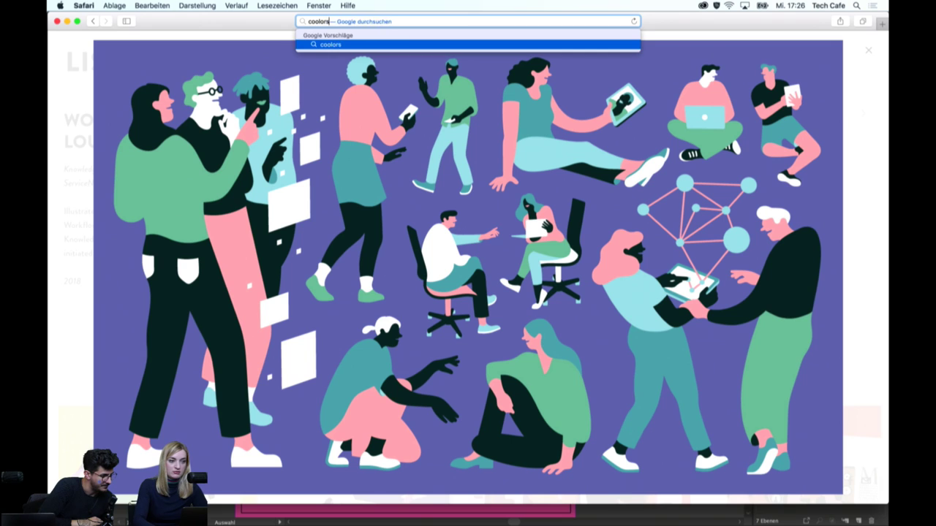
{"action": "key", "text": "Return"}
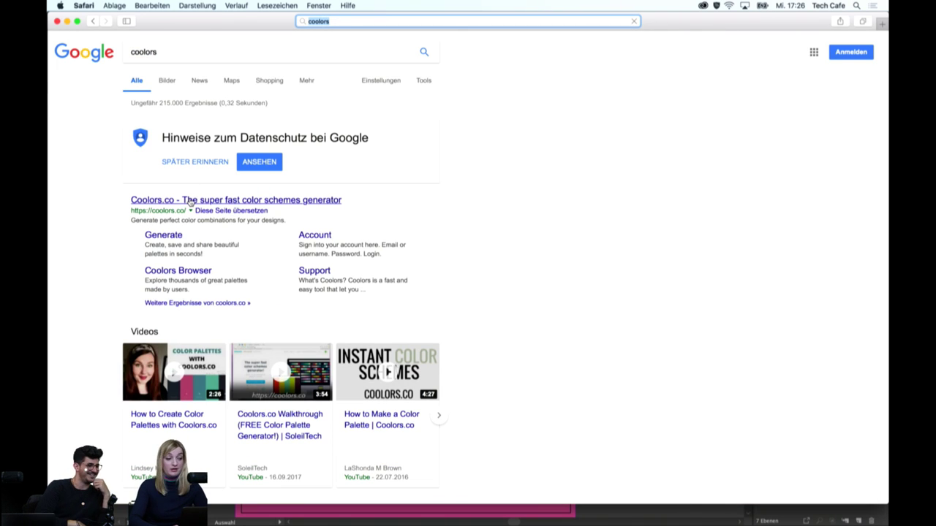
{"action": "left_click", "coordinate": [190, 201]}
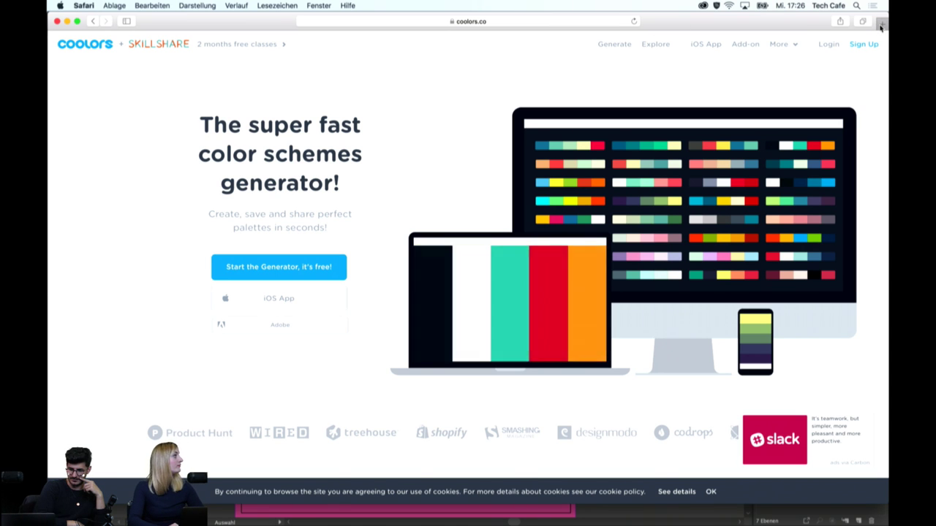
Start the Coolors generator, dismiss its welcome message, and select the first hex code
{"action": "left_click", "coordinate": [613, 46]}
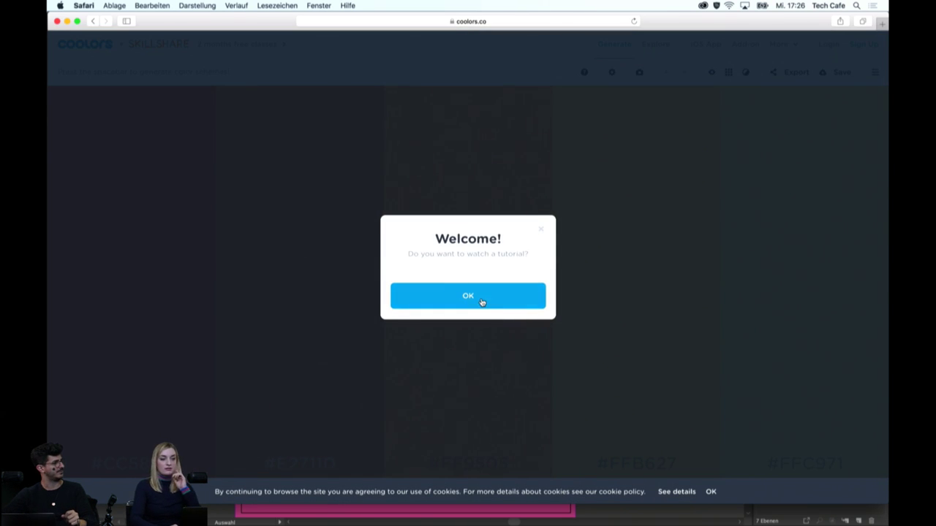
{"action": "left_click", "coordinate": [541, 230]}
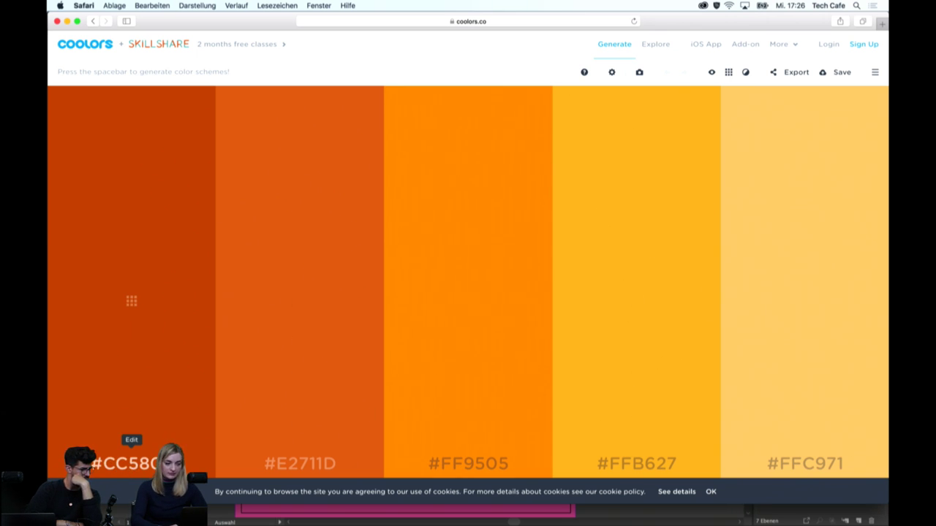
{"action": "left_click", "coordinate": [132, 463]}
{"action": "key", "text": "super+Tab"}
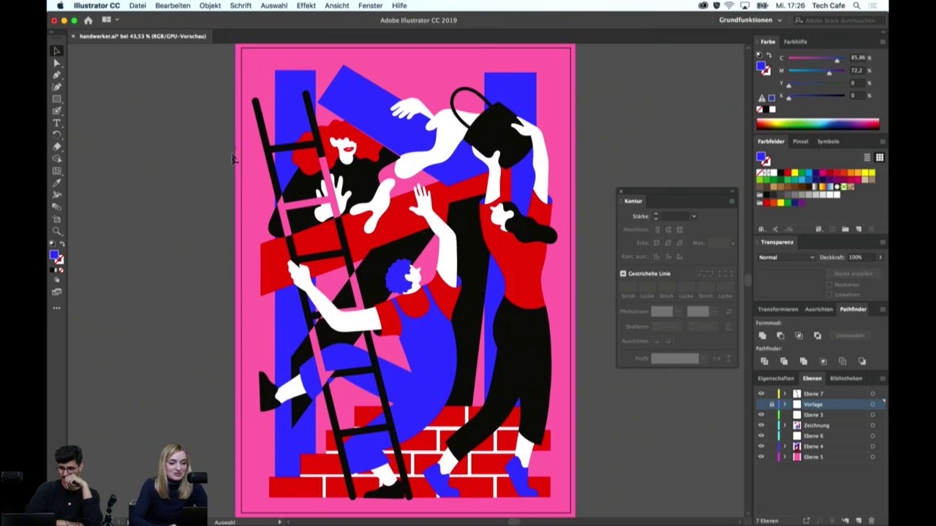
Sample the pink background and read its hex value F270AB from the fill colour picker
{"action": "key", "text": "i"}
{"action": "left_click", "coordinate": [245, 181]}
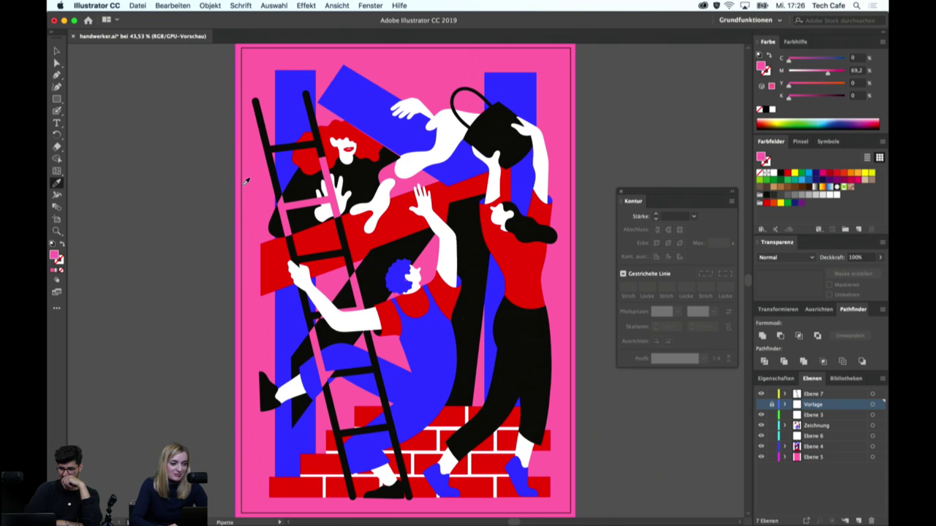
{"action": "double_click", "coordinate": [54, 254]}
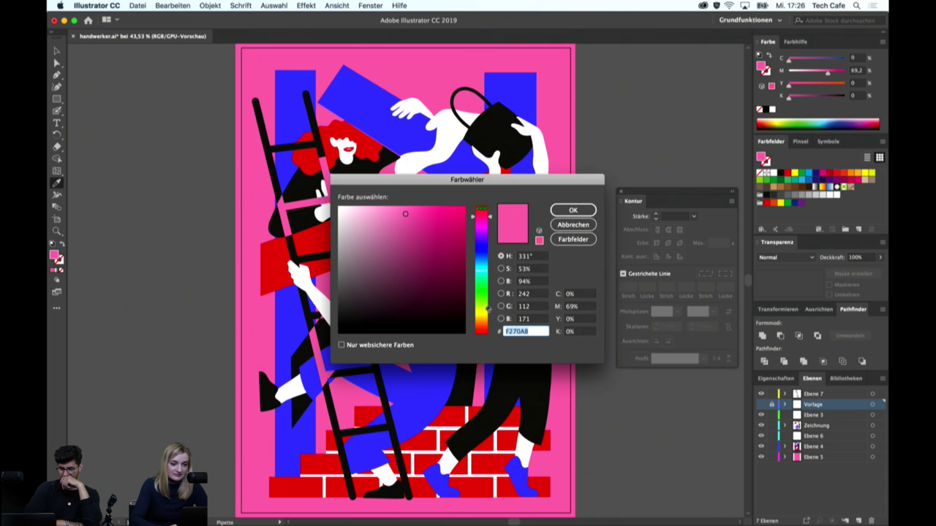
{"action": "left_click", "coordinate": [582, 212]}
{"action": "left_click", "coordinate": [211, 504]}
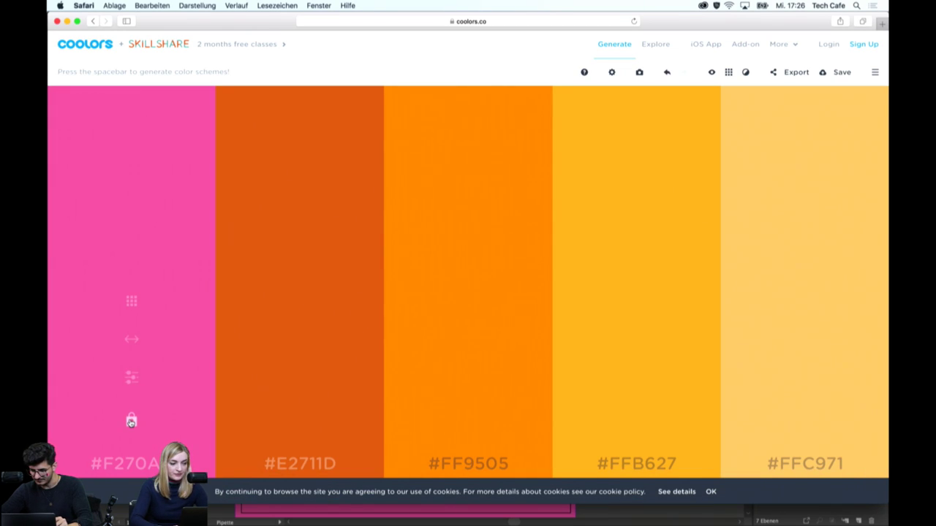
Lock the pink F270AB column and regenerate the other colours several times
{"action": "left_click", "coordinate": [131, 422]}
{"action": "key", "text": "space"}
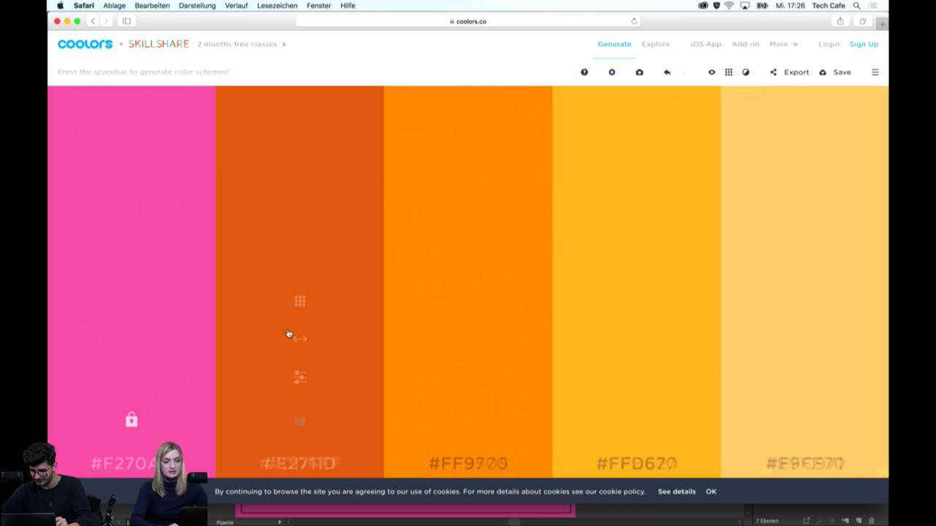
{"action": "key", "text": "space"}
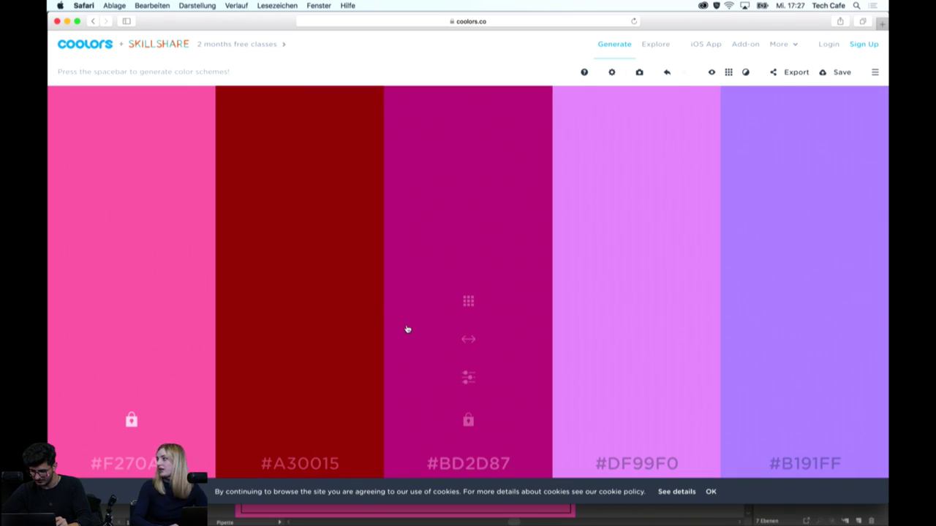
{"action": "key", "text": "space"}
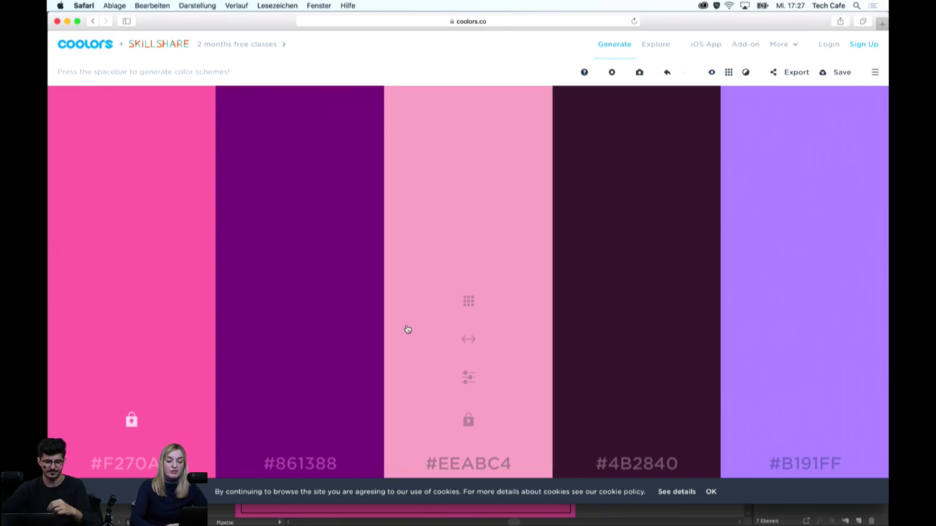
Set the second column to #000000, lock it, and regenerate the remaining colours
{"action": "left_click", "coordinate": [316, 468]}
{"action": "type", "text": "000"}
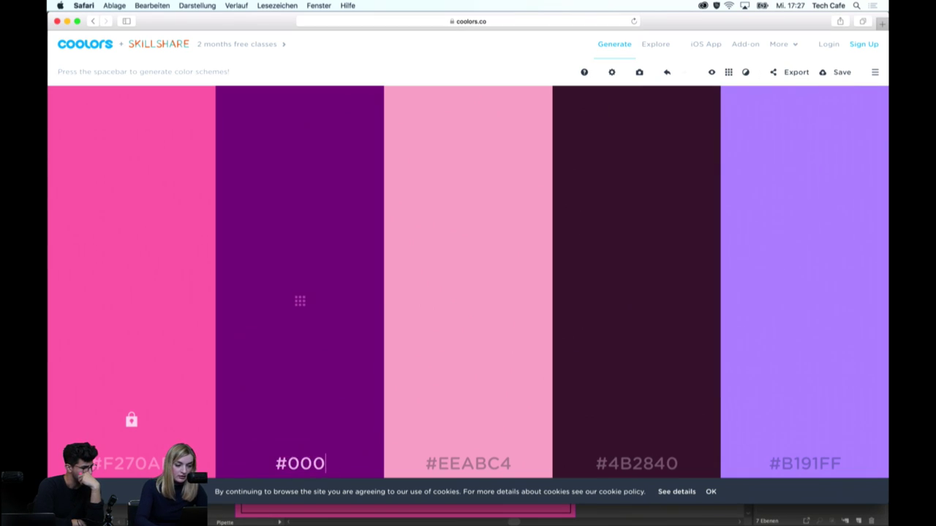
{"action": "type", "text": "000"}
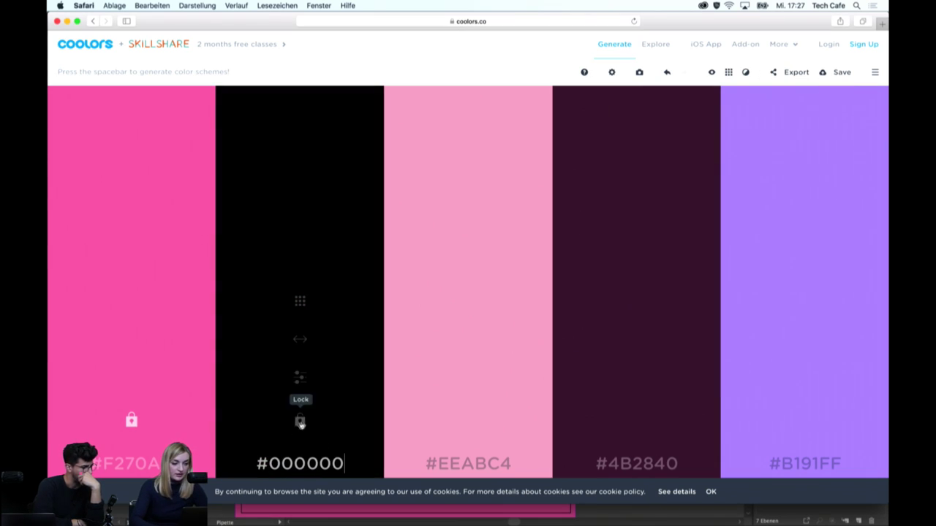
{"action": "left_click", "coordinate": [300, 422]}
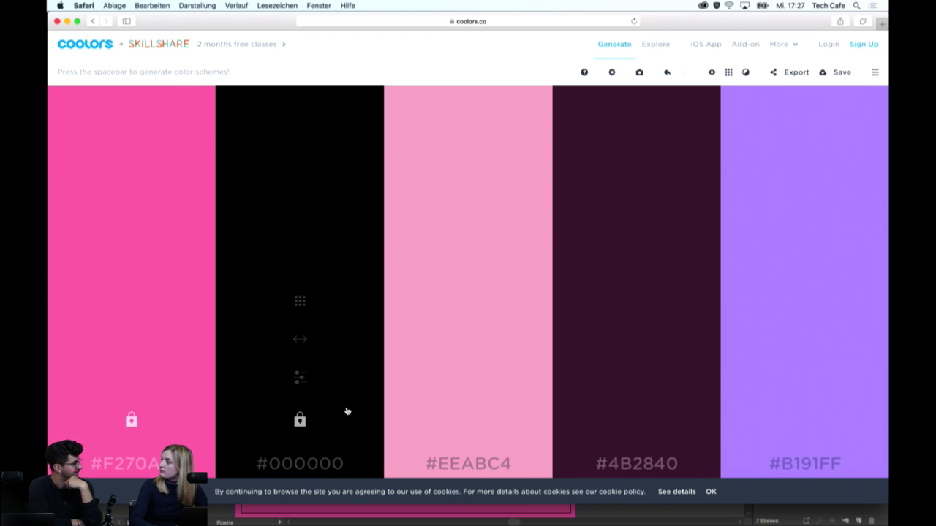
{"action": "mouse_move", "coordinate": [728, 71]}
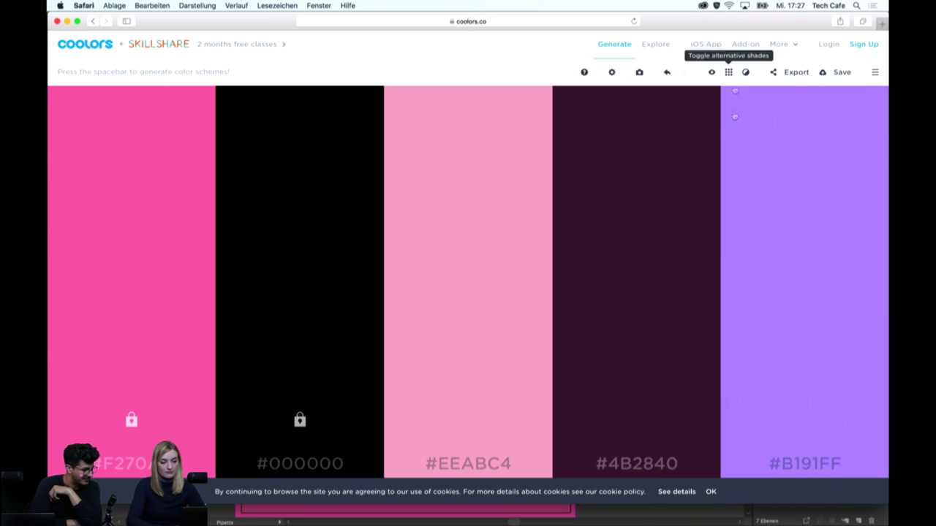
{"action": "key", "text": "space"}
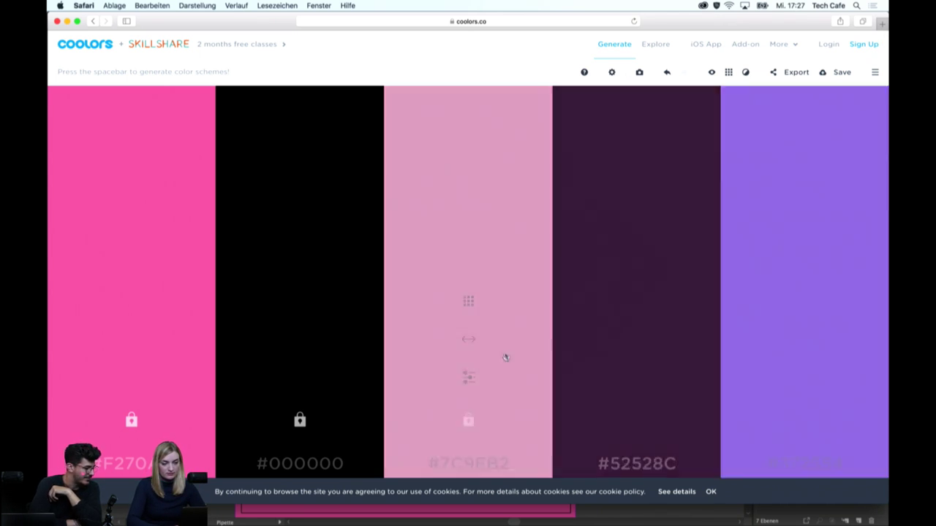
{"action": "key", "text": "space"}
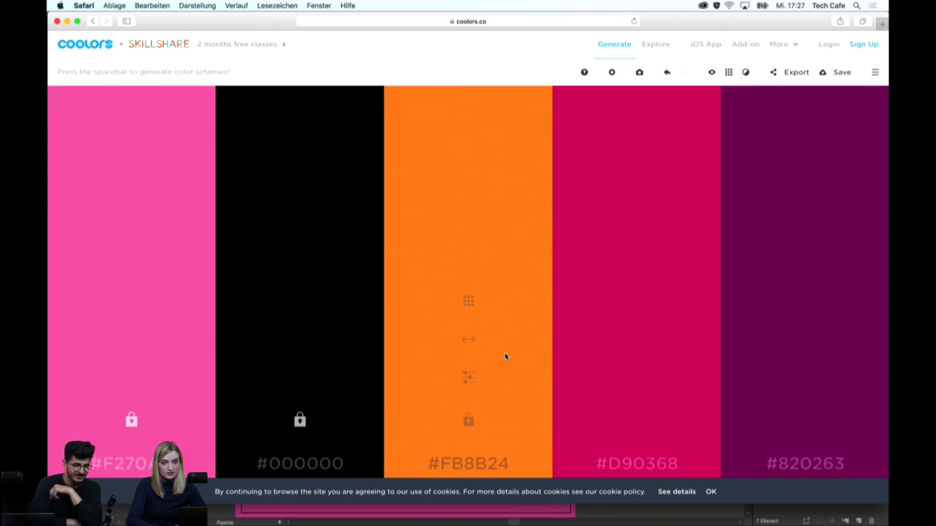
{"action": "mouse_move", "coordinate": [468, 505]}
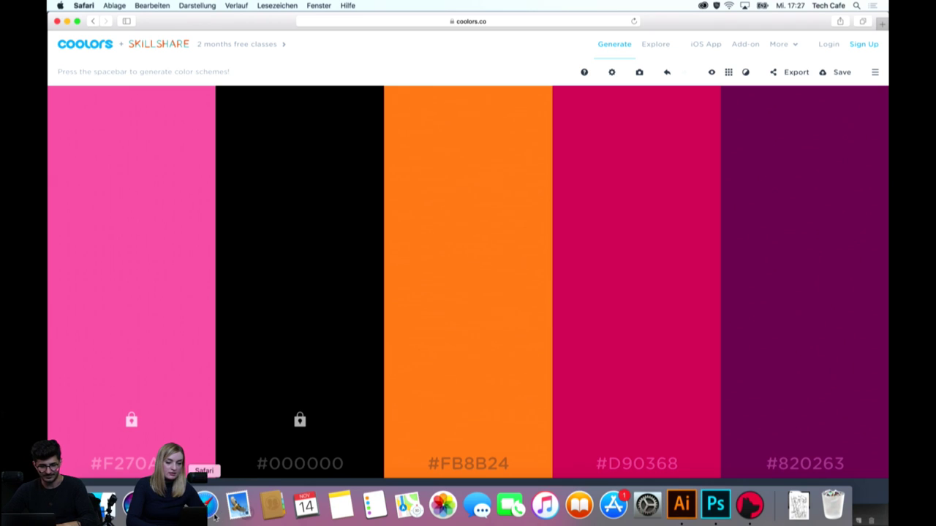
{"action": "left_click", "coordinate": [682, 515]}
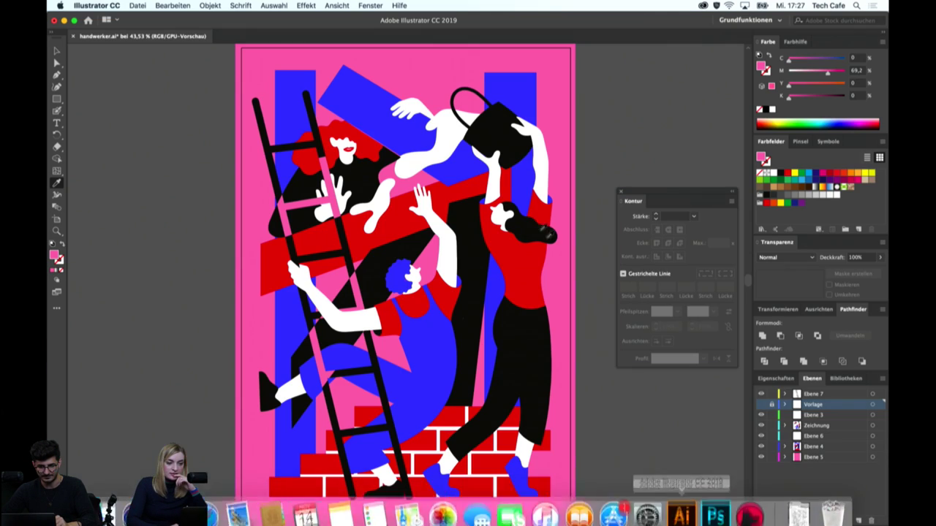
Select all Zeichnung layer artwork and open Bearbeiten > Farben bearbeiten > Bildmaterial neu färben
{"action": "left_click", "coordinate": [173, 6]}
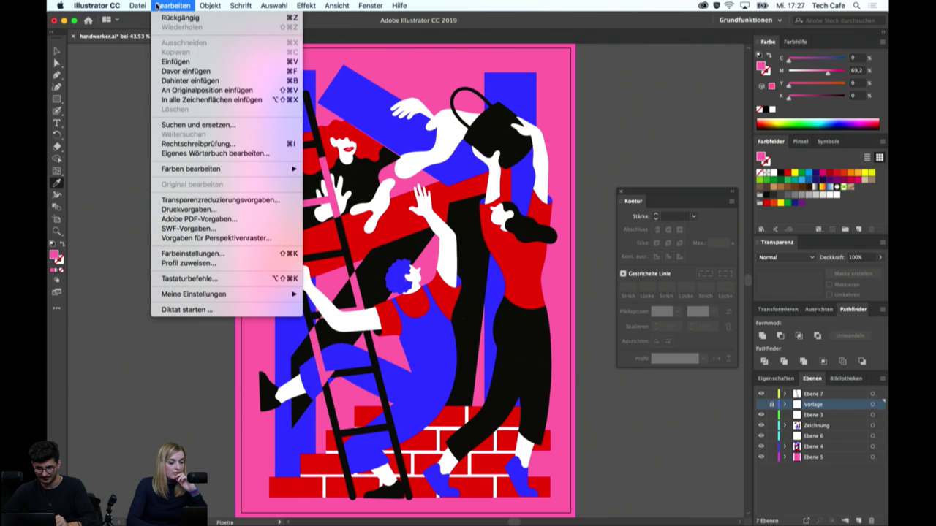
{"action": "mouse_move", "coordinate": [191, 169]}
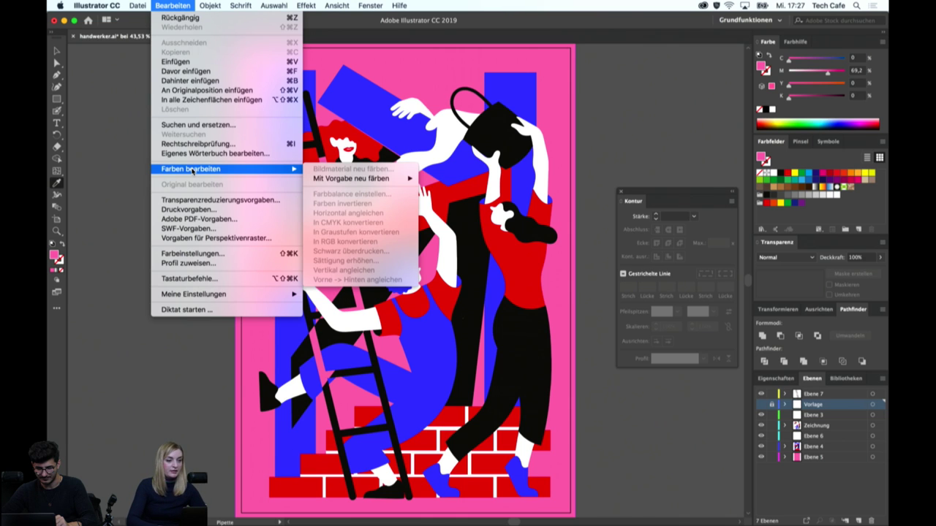
{"action": "left_click", "coordinate": [876, 434]}
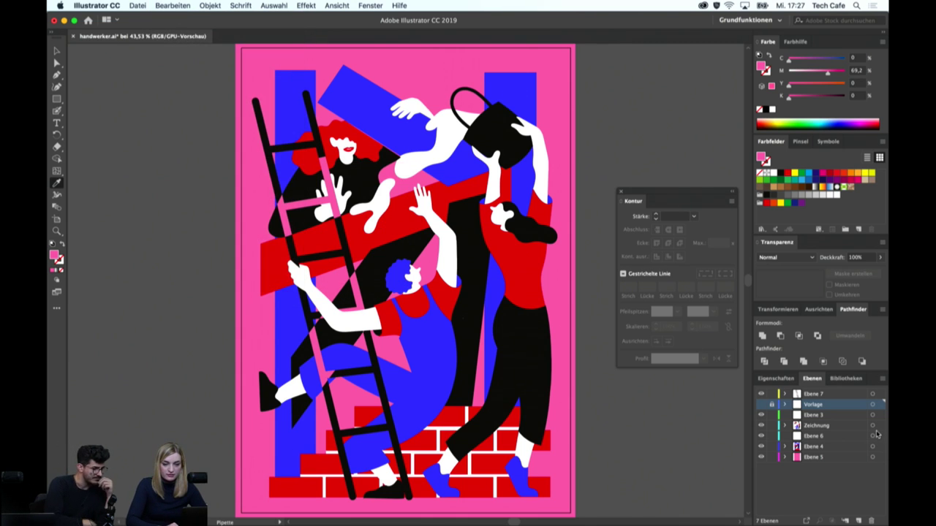
{"action": "left_click", "coordinate": [878, 427]}
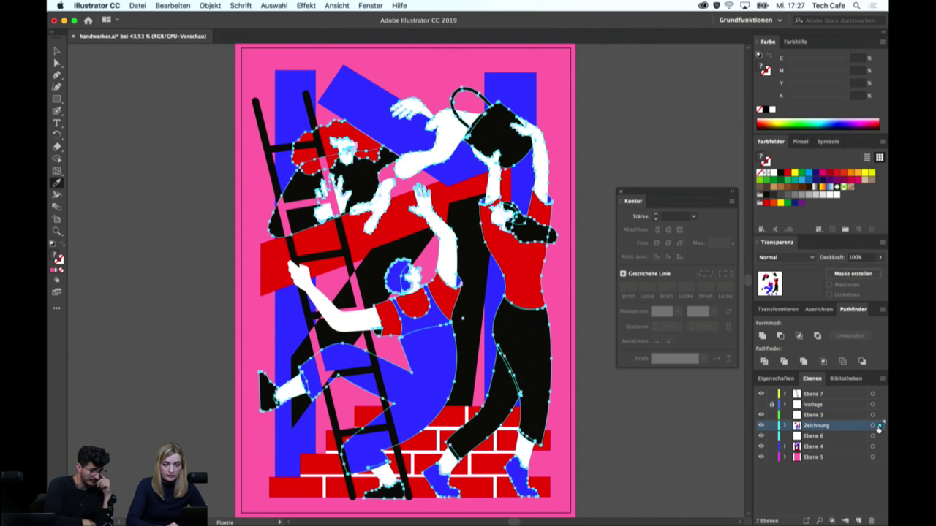
{"action": "left_click", "coordinate": [160, 5]}
{"action": "mouse_move", "coordinate": [192, 169]}
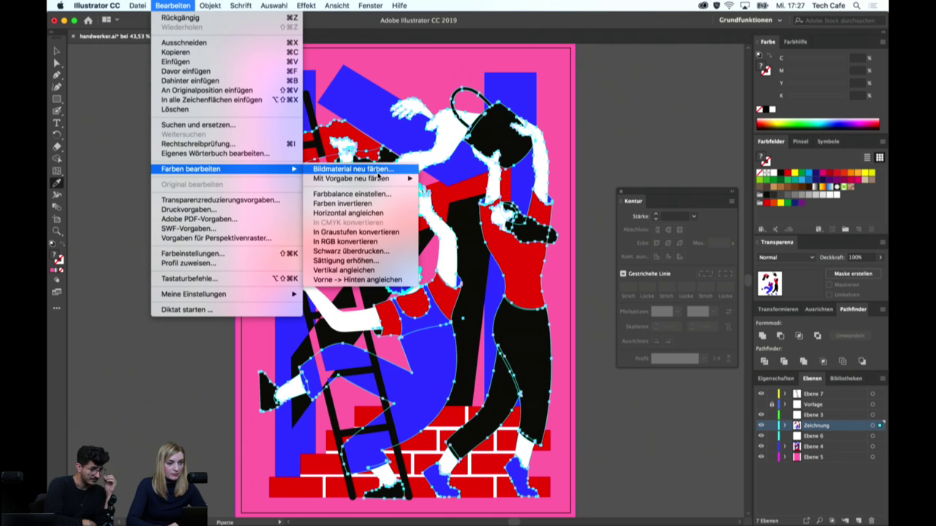
{"action": "left_click", "coordinate": [378, 174]}
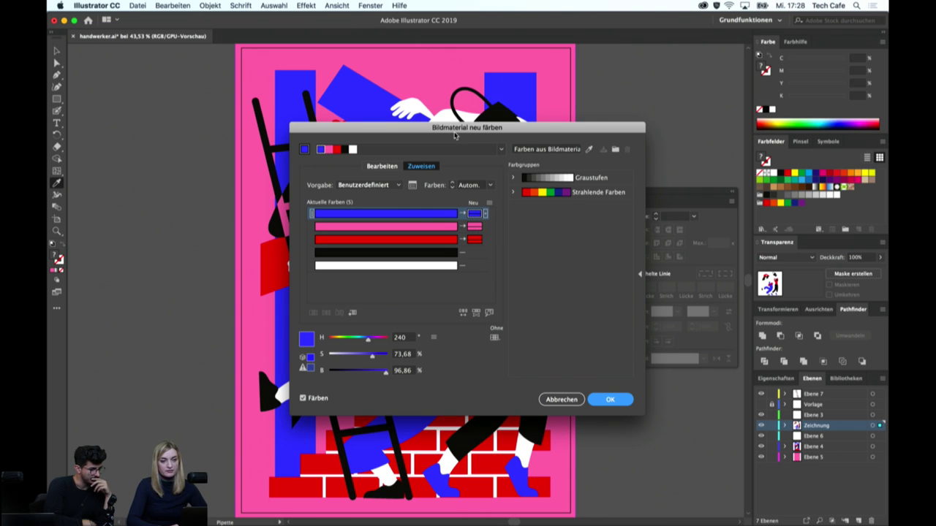
Shift the blue row's hue and brightness toward a muted teal
{"action": "left_click_drag", "start_coordinate": [455, 133], "coordinate": [608, 93]}
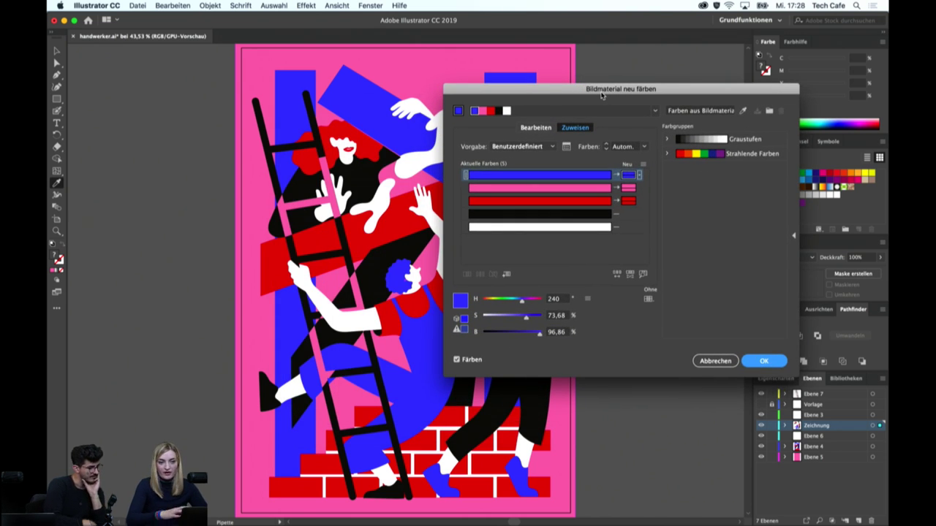
{"action": "left_click_drag", "start_coordinate": [600, 95], "coordinate": [651, 87]}
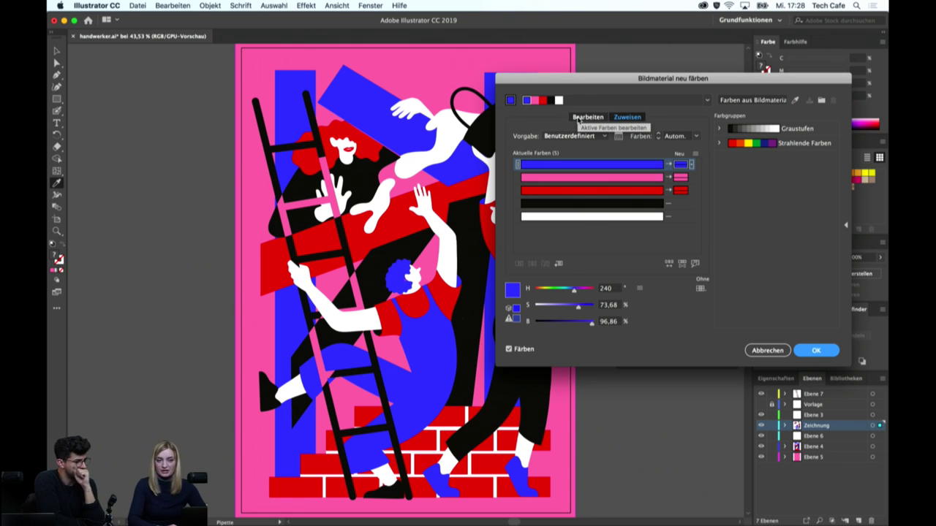
{"action": "left_click", "coordinate": [578, 120]}
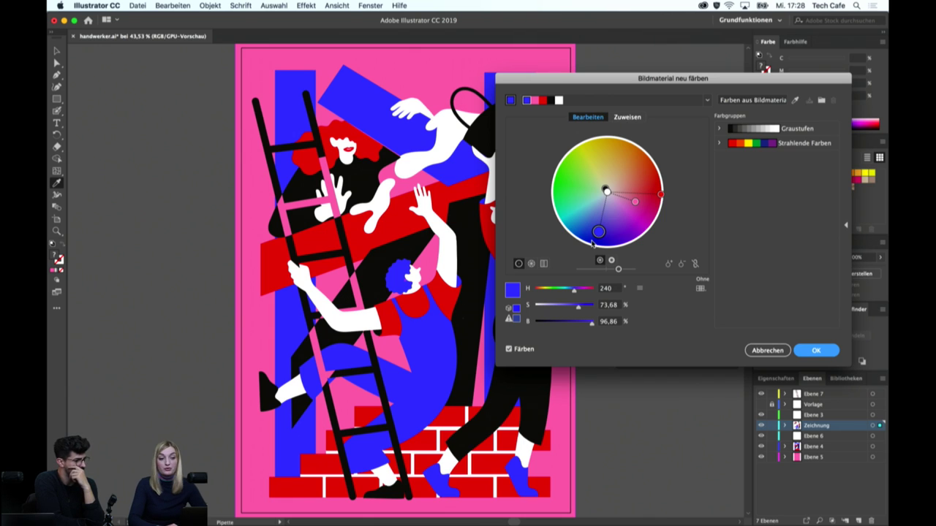
{"action": "left_click", "coordinate": [625, 118]}
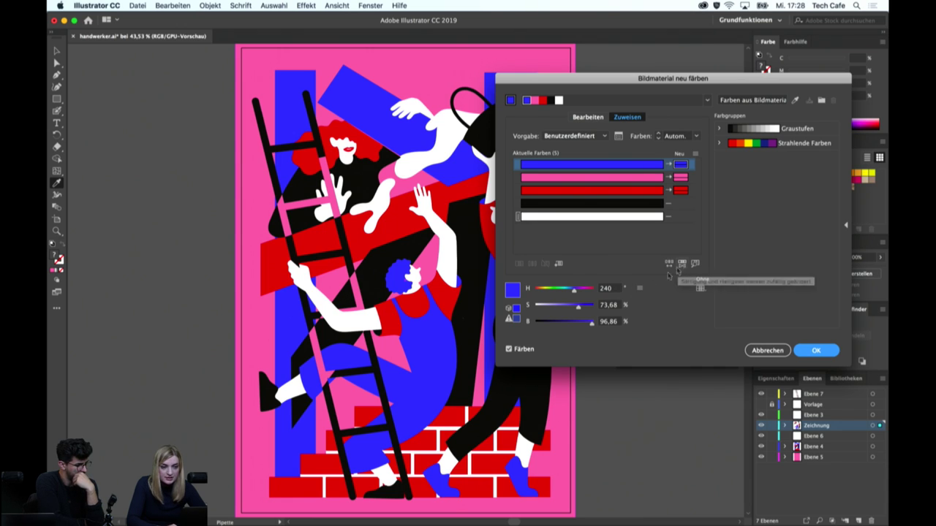
{"action": "left_click_drag", "start_coordinate": [577, 294], "coordinate": [557, 293]}
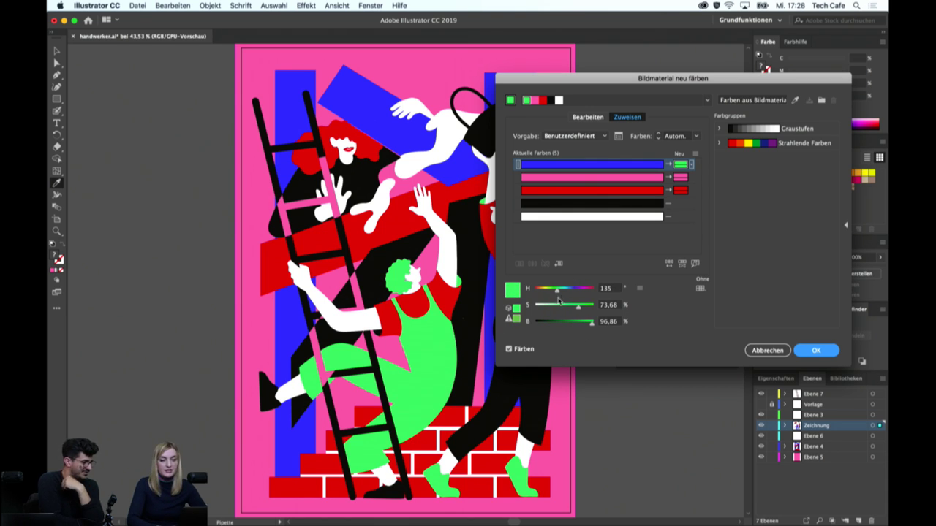
{"action": "left_click_drag", "start_coordinate": [557, 292], "coordinate": [566, 292]}
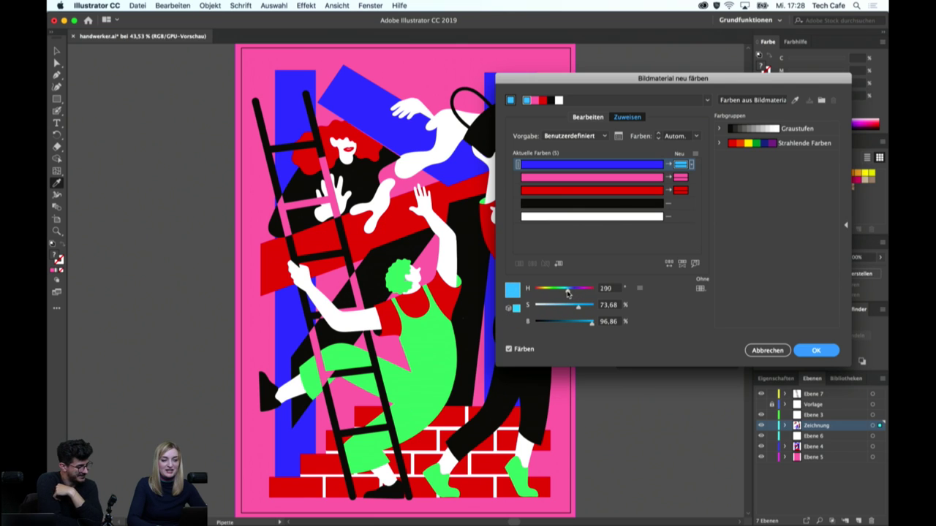
{"action": "left_click_drag", "start_coordinate": [592, 323], "coordinate": [577, 327]}
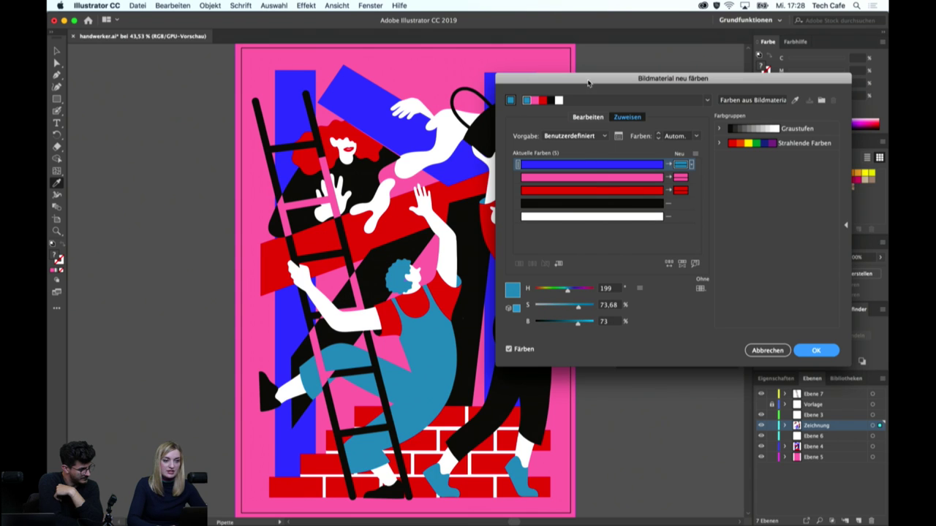
Shift the pink's hue toward purple, then cancel with Abbrechen, discarding all trial colours
{"action": "left_click_drag", "start_coordinate": [587, 83], "coordinate": [656, 80]}
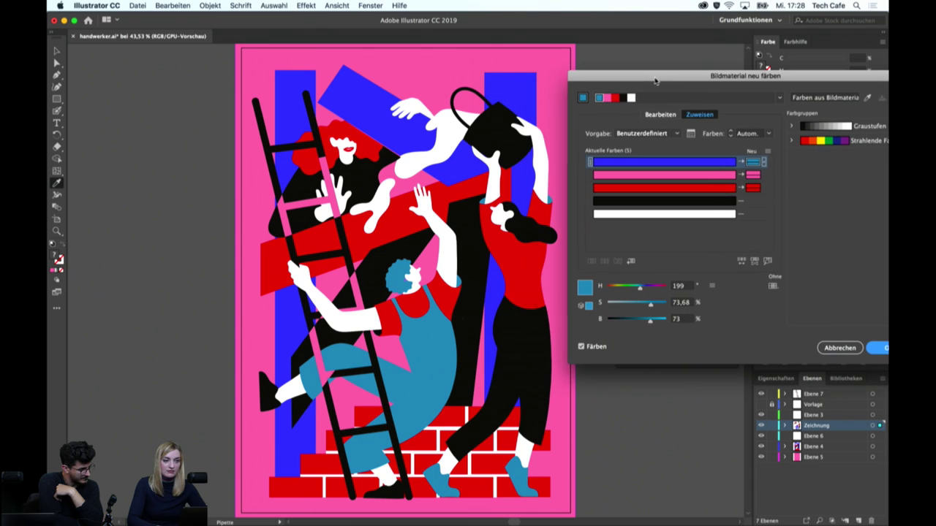
{"action": "left_click", "coordinate": [755, 176]}
{"action": "mouse_move", "coordinate": [663, 291]}
{"action": "left_mouse_down"}
{"action": "mouse_move", "coordinate": [643, 291]}
{"action": "mouse_move", "coordinate": [635, 307]}
{"action": "mouse_move", "coordinate": [660, 324]}
{"action": "left_mouse_up"}
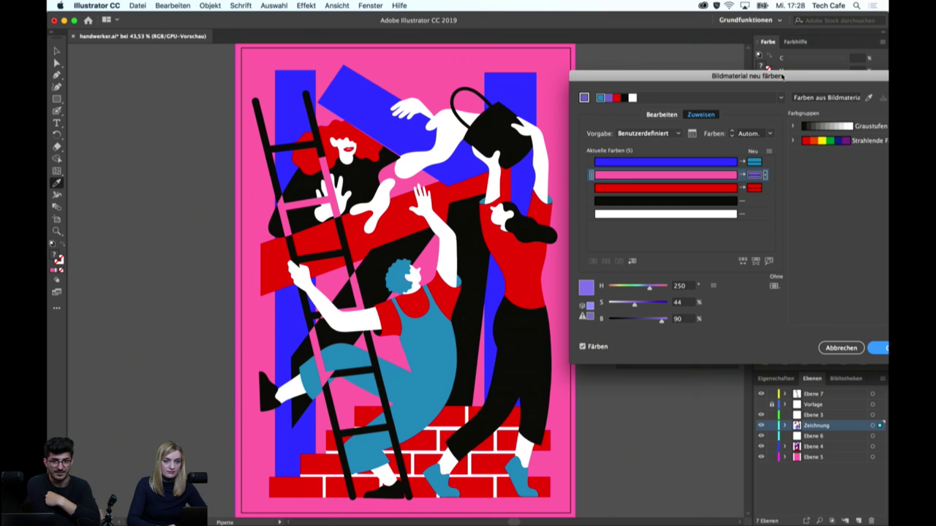
{"action": "left_click_drag", "start_coordinate": [781, 76], "coordinate": [717, 59]}
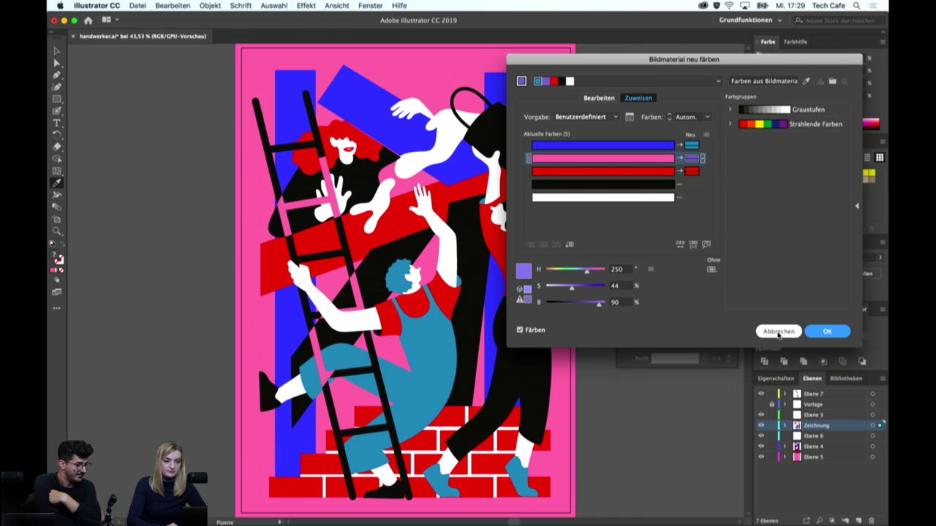
{"action": "left_click", "coordinate": [778, 332]}
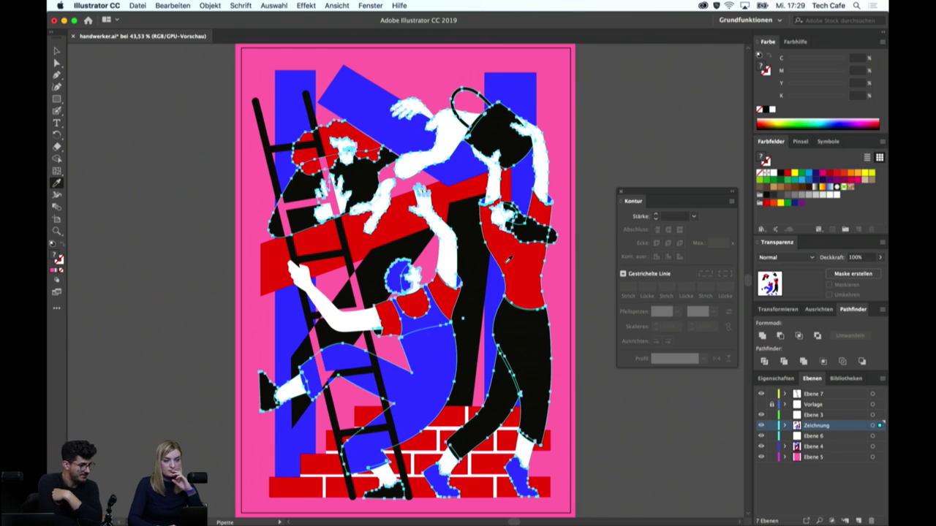
Select all shapes sharing the black fill and recolour them dark navy 060A28
{"action": "key", "text": "v"}
{"action": "left_click", "coordinate": [579, 248]}
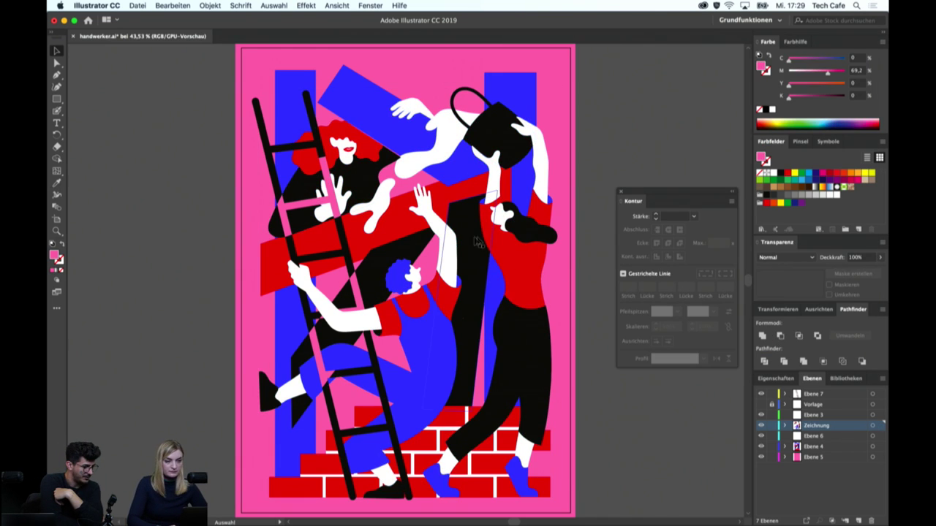
{"action": "left_click", "coordinate": [466, 247]}
{"action": "left_click", "coordinate": [305, 4]}
{"action": "mouse_move", "coordinate": [277, 105]}
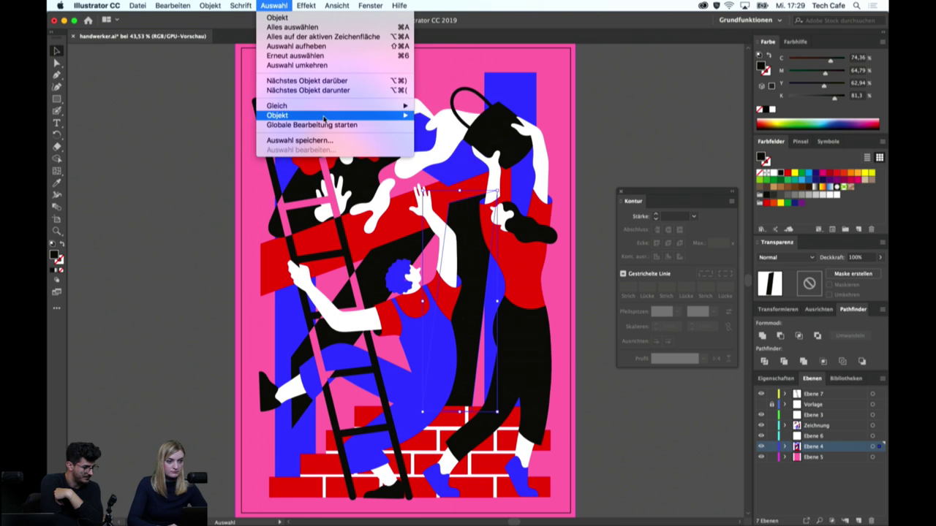
{"action": "left_click", "coordinate": [466, 145]}
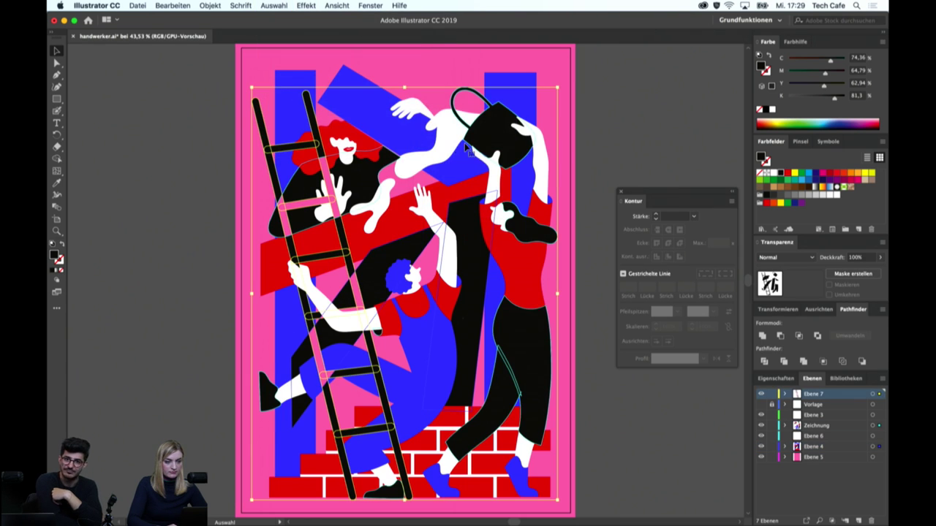
{"action": "double_click", "coordinate": [54, 254]}
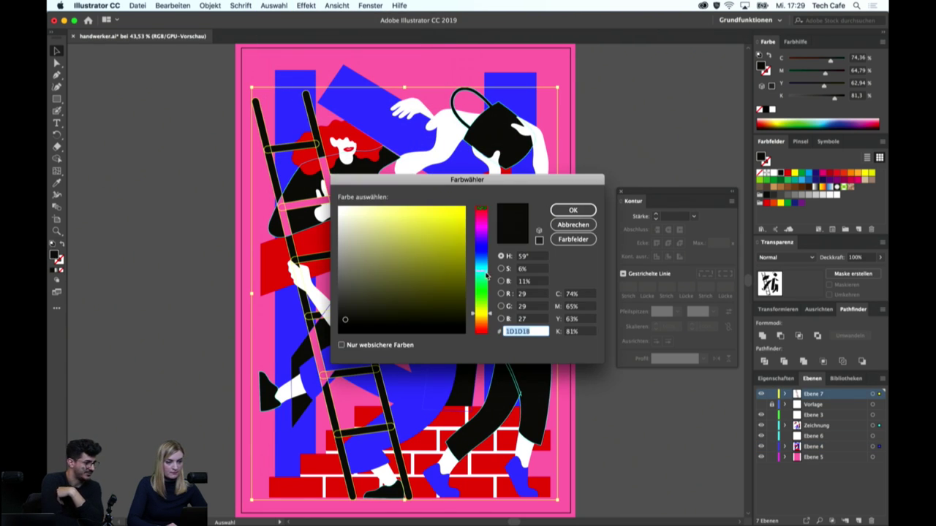
{"action": "left_click_drag", "start_coordinate": [474, 183], "coordinate": [744, 131]}
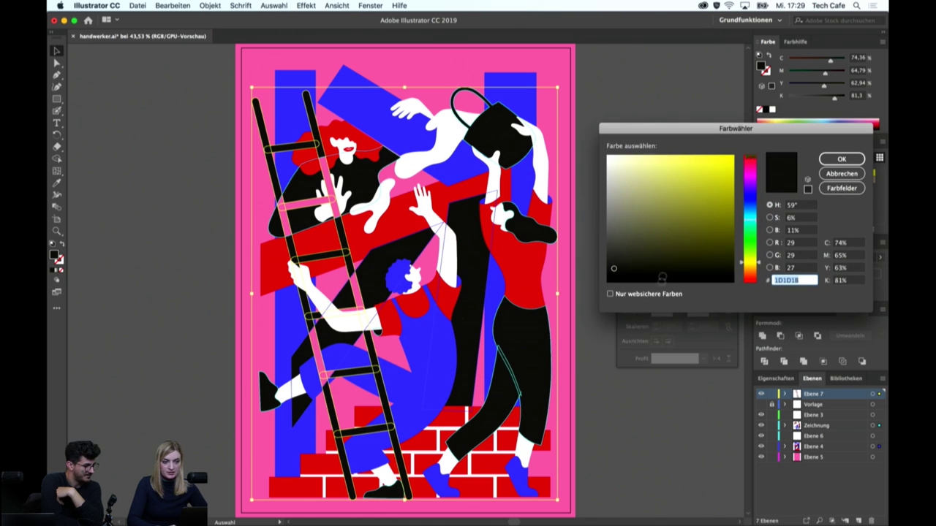
{"action": "mouse_move", "coordinate": [759, 263]}
{"action": "left_mouse_down"}
{"action": "mouse_move", "coordinate": [758, 273]}
{"action": "mouse_move", "coordinate": [758, 199]}
{"action": "left_mouse_up"}
{"action": "left_click", "coordinate": [715, 258]}
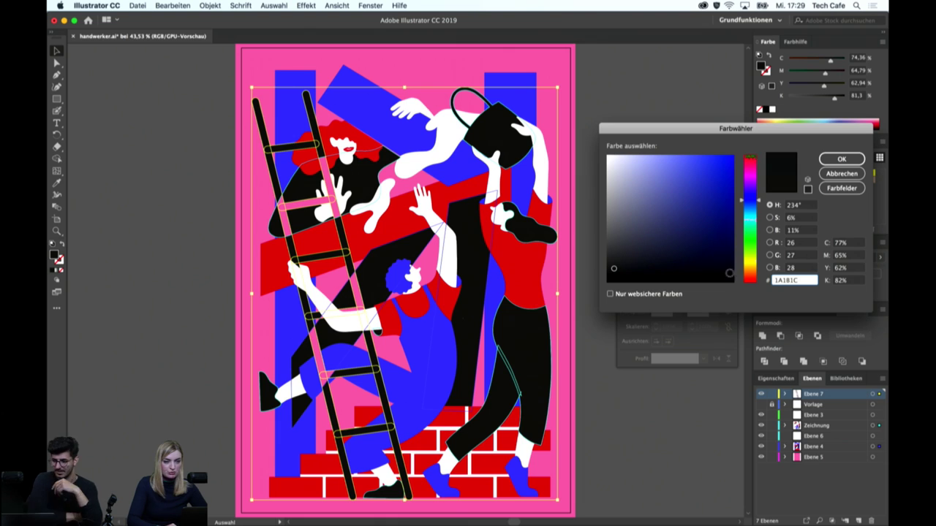
{"action": "left_click", "coordinate": [840, 159]}
Set the fill of the shape behind the red-haired woman to pure black 000000
{"action": "left_click", "coordinate": [594, 187]}
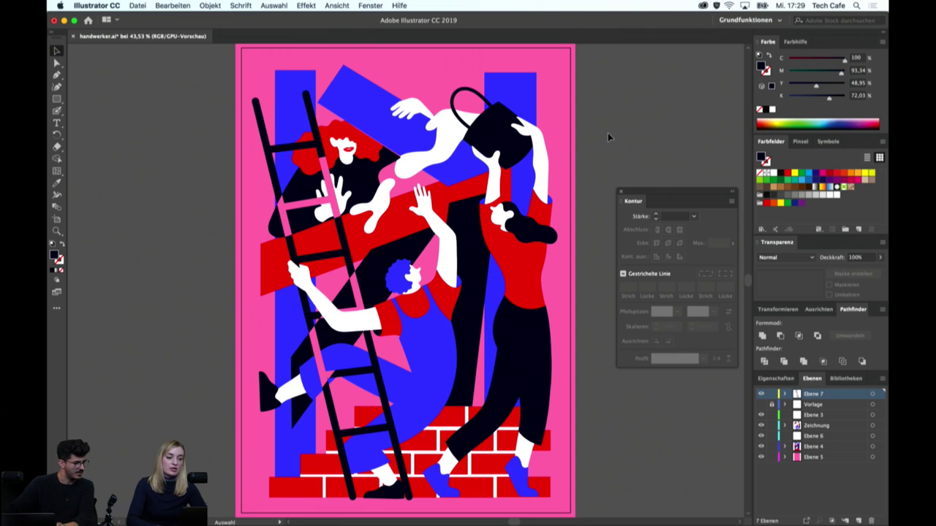
{"action": "left_click", "coordinate": [412, 350]}
{"action": "left_click", "coordinate": [337, 5]}
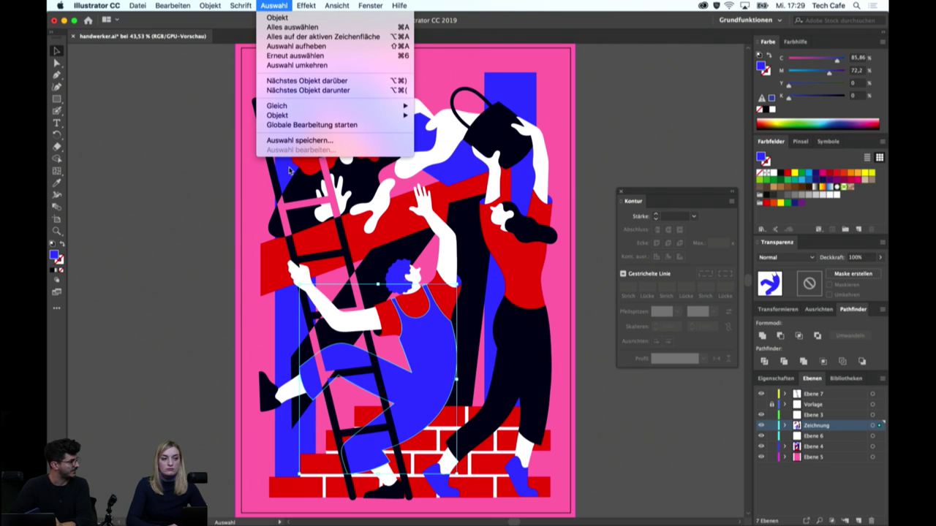
{"action": "left_click", "coordinate": [357, 182]}
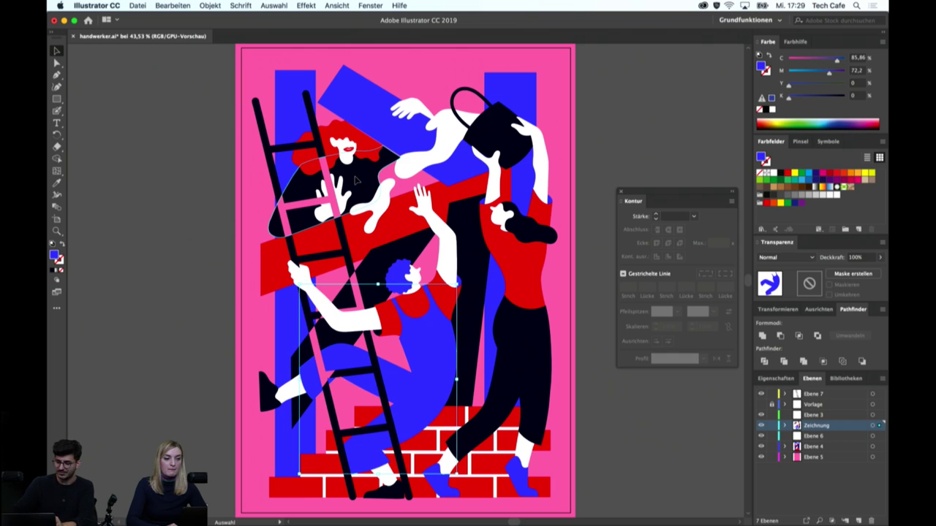
{"action": "double_click", "coordinate": [54, 258]}
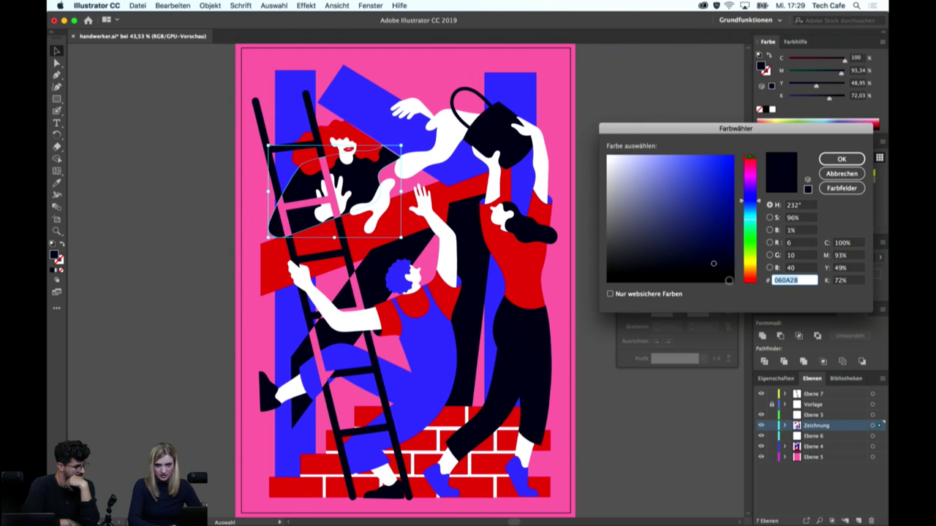
{"action": "mouse_move", "coordinate": [729, 280]}
{"action": "left_mouse_down"}
{"action": "mouse_move", "coordinate": [746, 292]}
{"action": "mouse_move", "coordinate": [711, 265]}
{"action": "mouse_move", "coordinate": [739, 294]}
{"action": "left_mouse_up"}
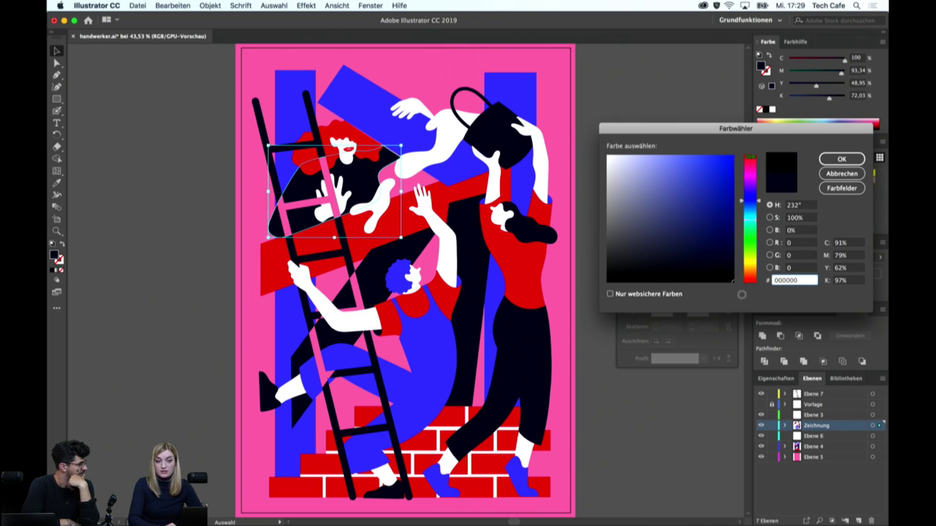
{"action": "left_click", "coordinate": [847, 175]}
{"action": "left_click", "coordinate": [693, 150]}
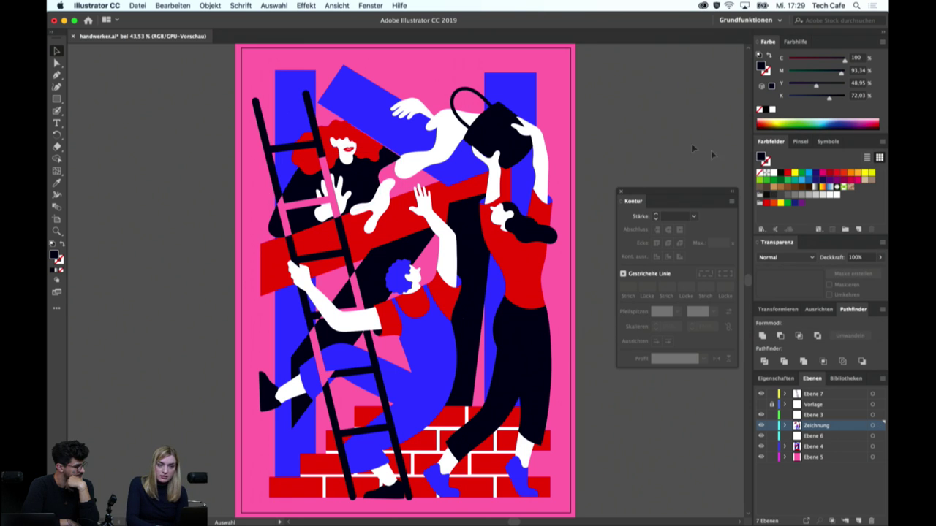
{"action": "left_click", "coordinate": [780, 173]}
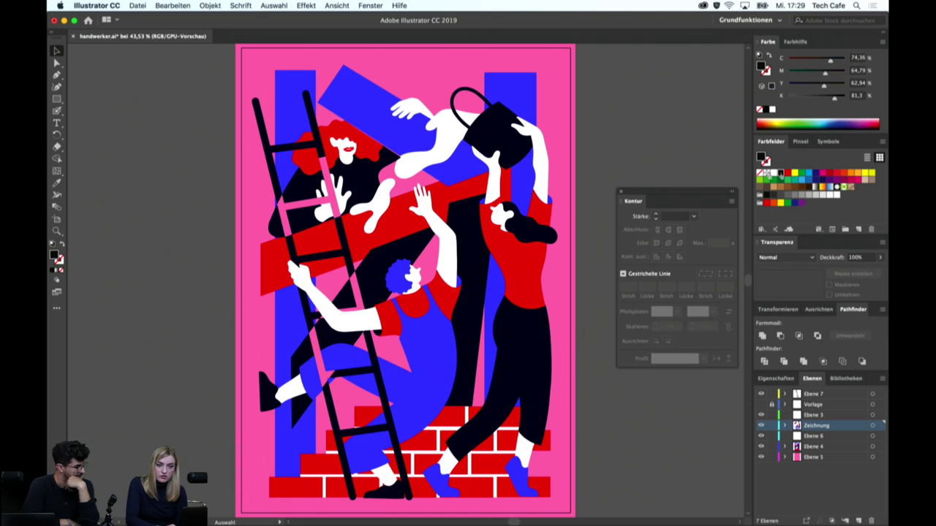
{"action": "double_click", "coordinate": [56, 256]}
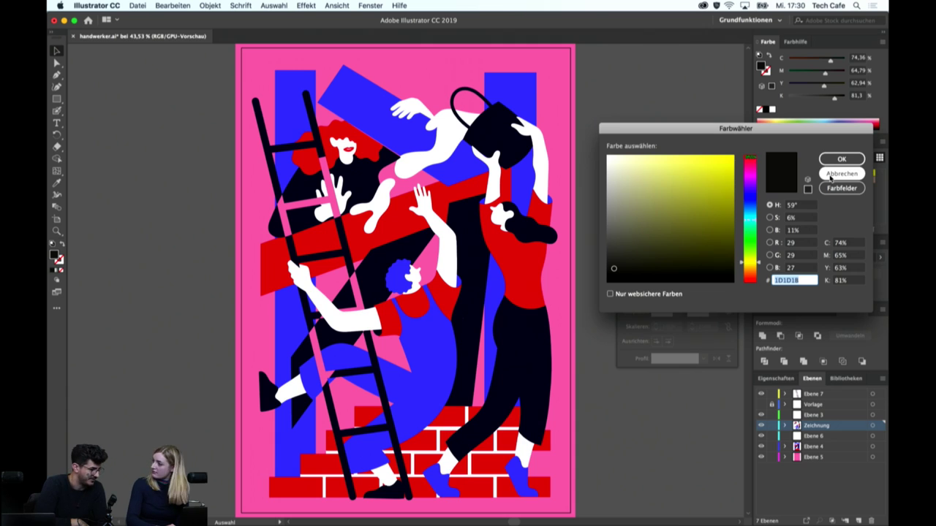
{"action": "type", "text": "2f2f2f"}
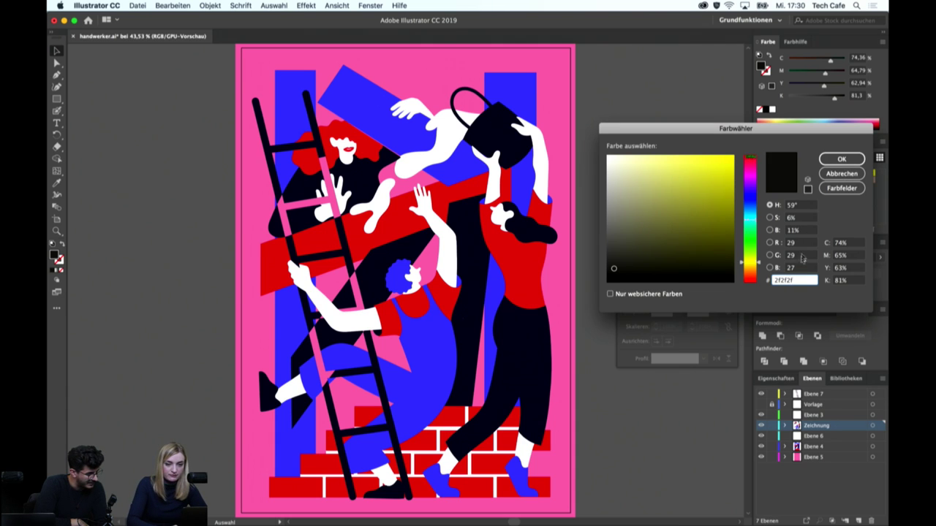
{"action": "left_click", "coordinate": [799, 255]}
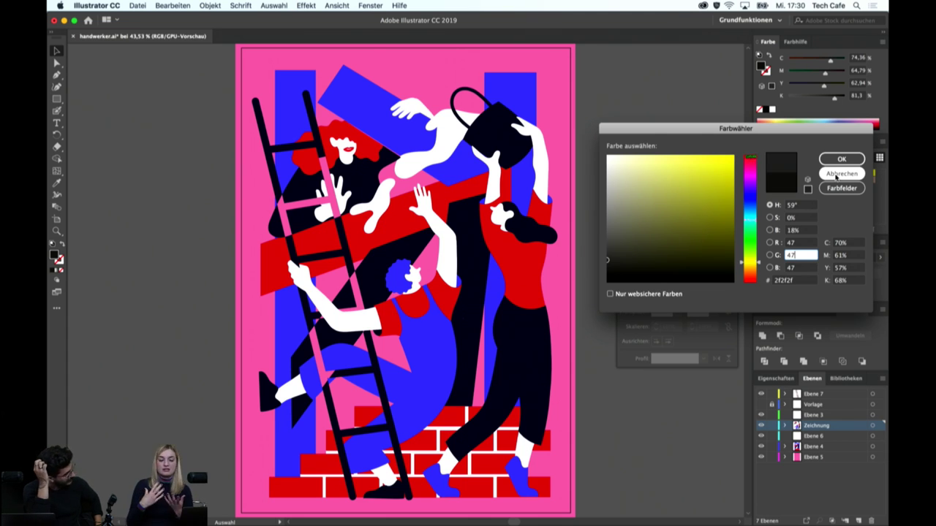
{"action": "left_click", "coordinate": [841, 158]}
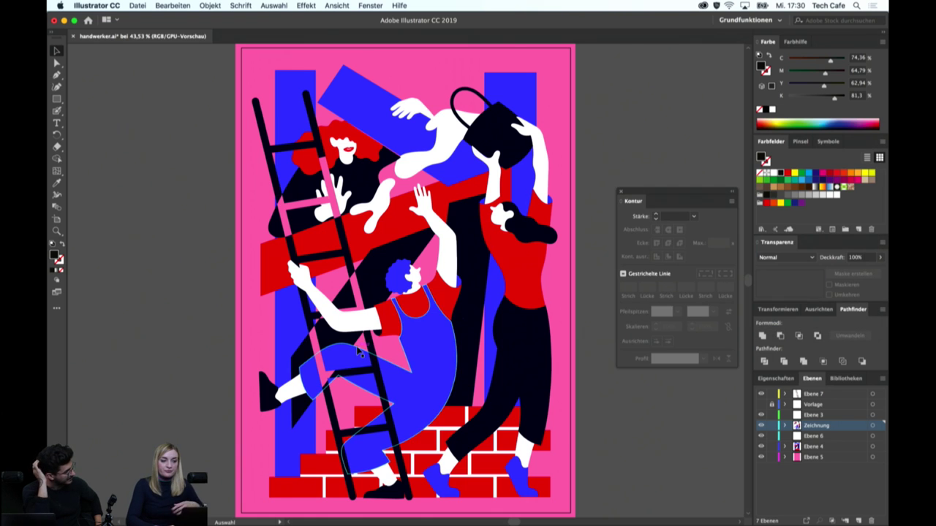
Select every shape sharing the red shirt's fill and recolour them all brown-orange
{"action": "left_click", "coordinate": [401, 310]}
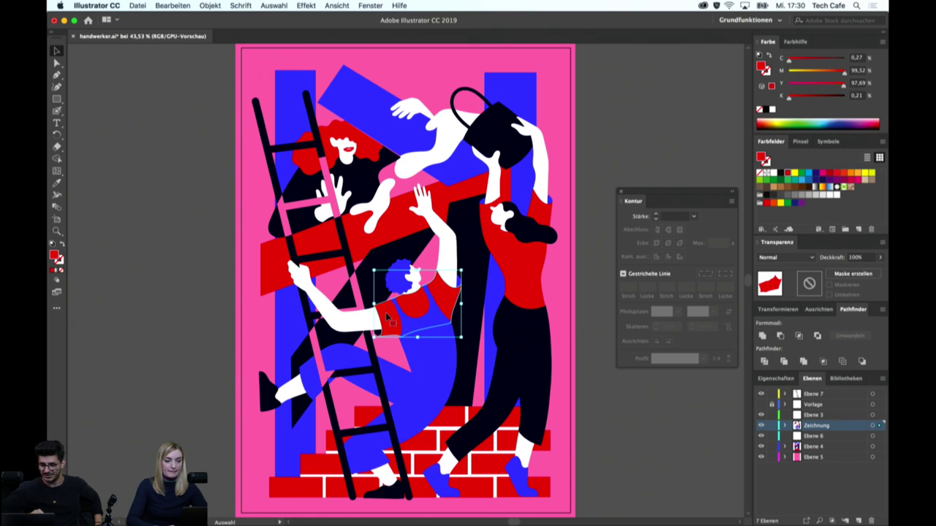
{"action": "left_click", "coordinate": [330, 5]}
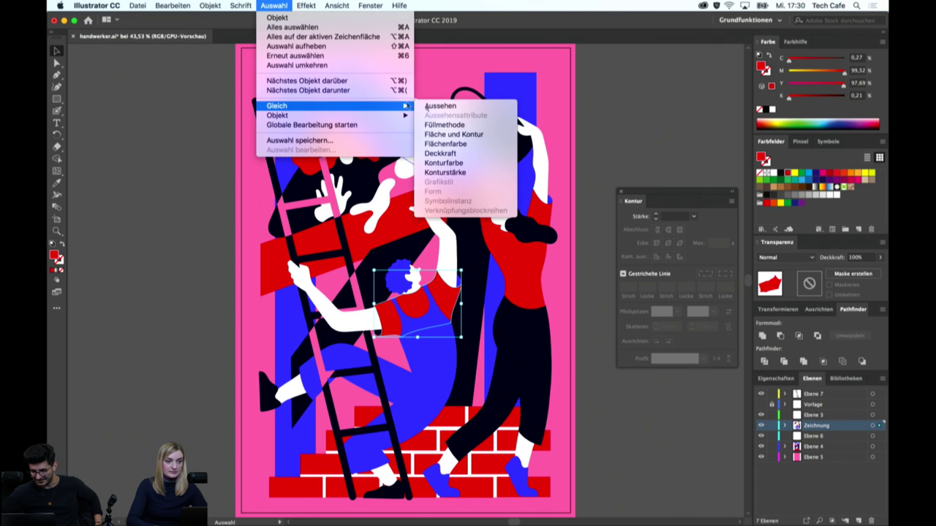
{"action": "left_click", "coordinate": [508, 146]}
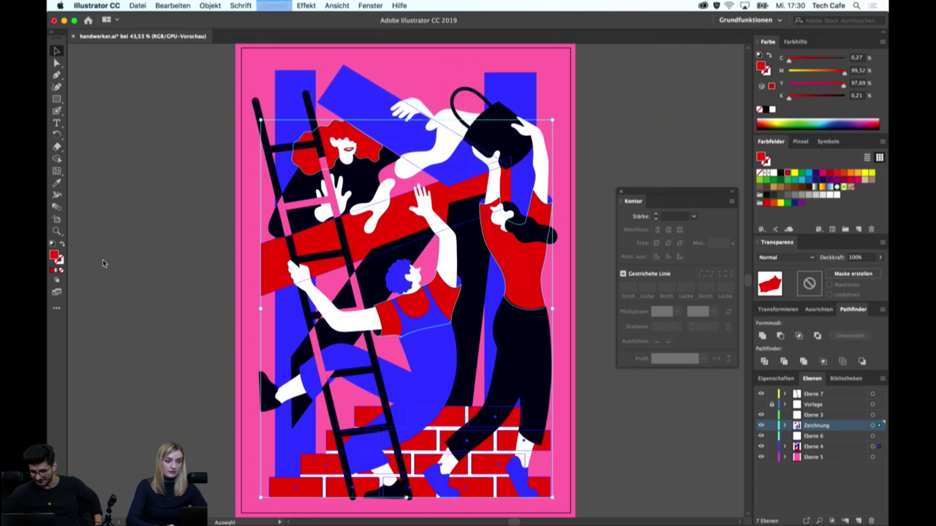
{"action": "double_click", "coordinate": [54, 255]}
{"action": "left_click_drag", "start_coordinate": [758, 252], "coordinate": [757, 272]}
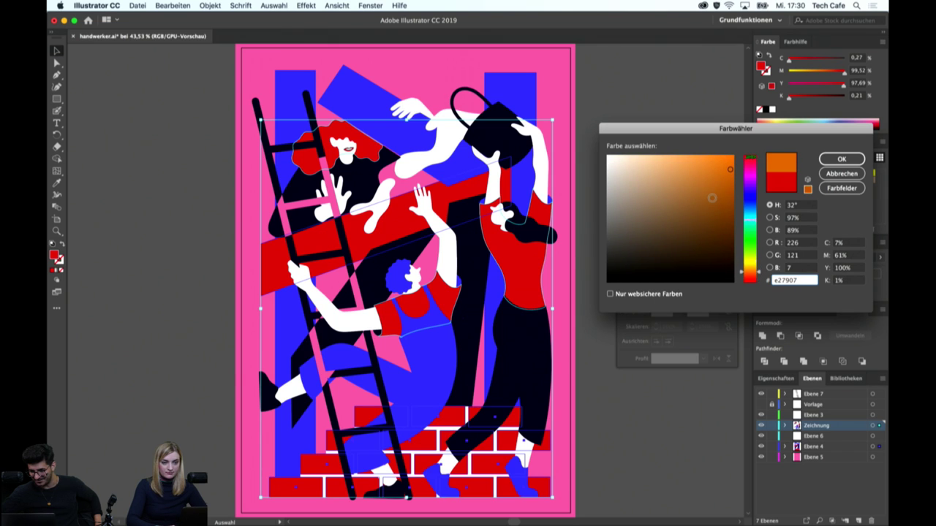
{"action": "left_click_drag", "start_coordinate": [711, 197], "coordinate": [702, 191]}
{"action": "left_click", "coordinate": [841, 158]}
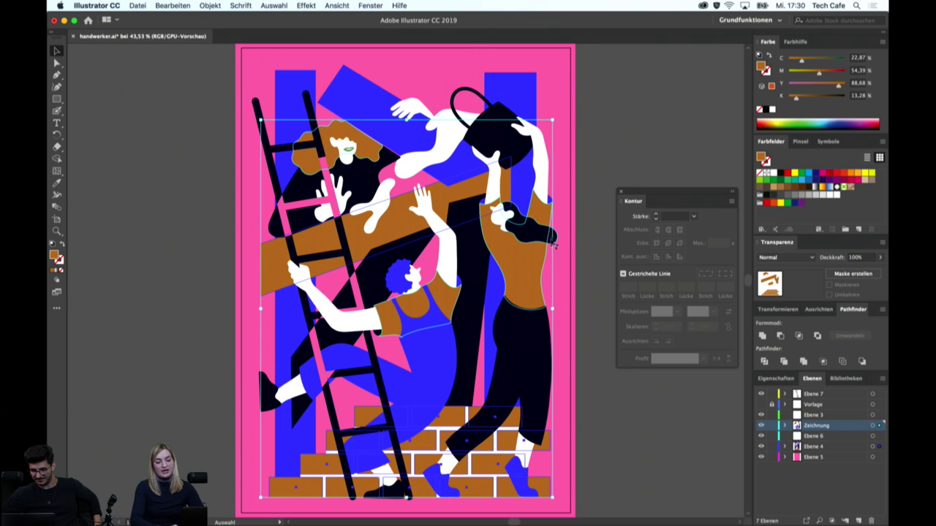
{"action": "left_click", "coordinate": [606, 142]}
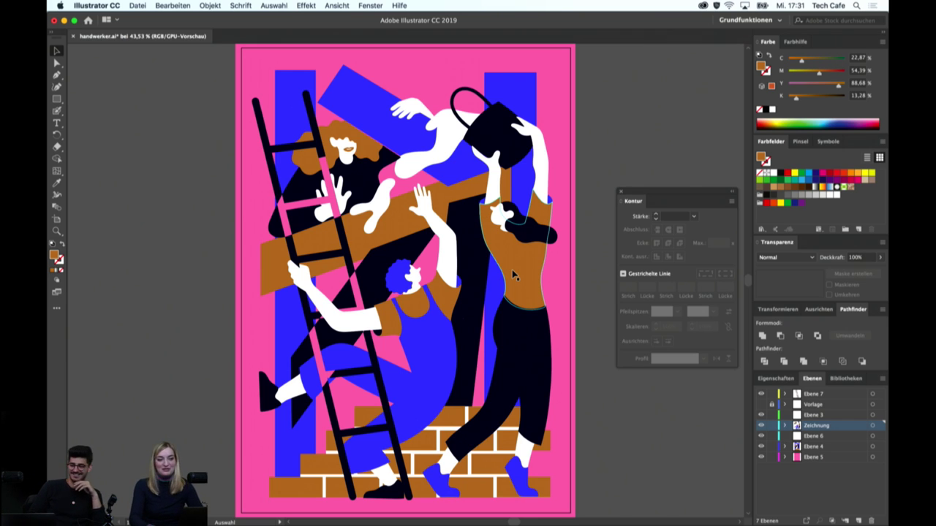
{"action": "left_click", "coordinate": [513, 275]}
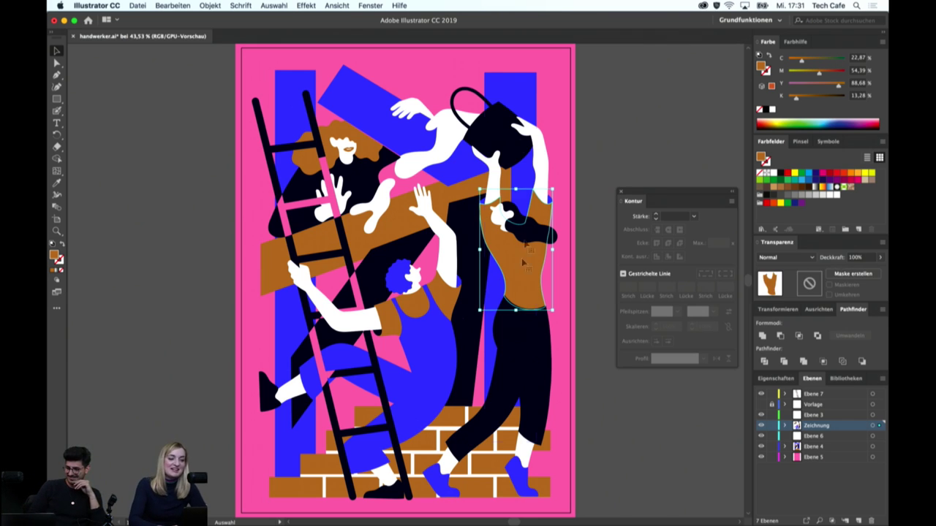
Select all shapes with the brown fill and change them to ochre gold b58f30 (hue 45°)
{"action": "left_click", "coordinate": [301, 6]}
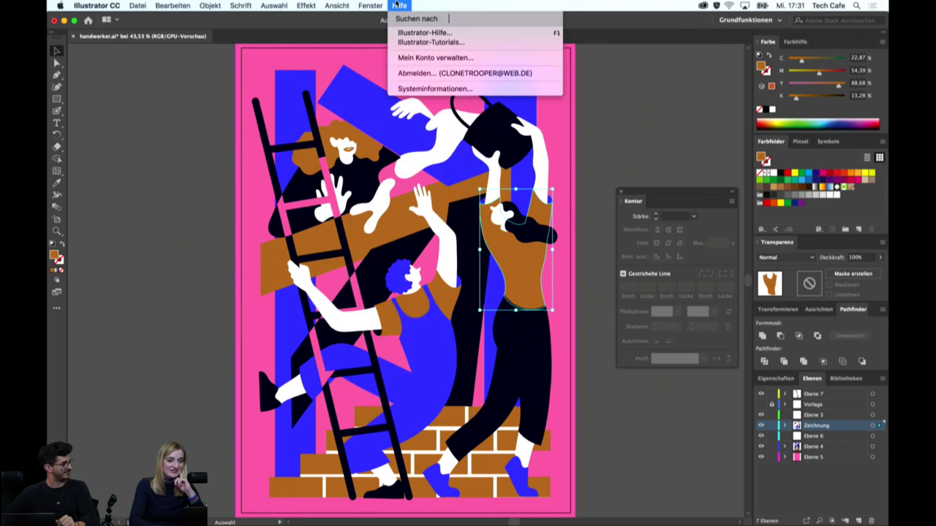
{"action": "mouse_move", "coordinate": [307, 105]}
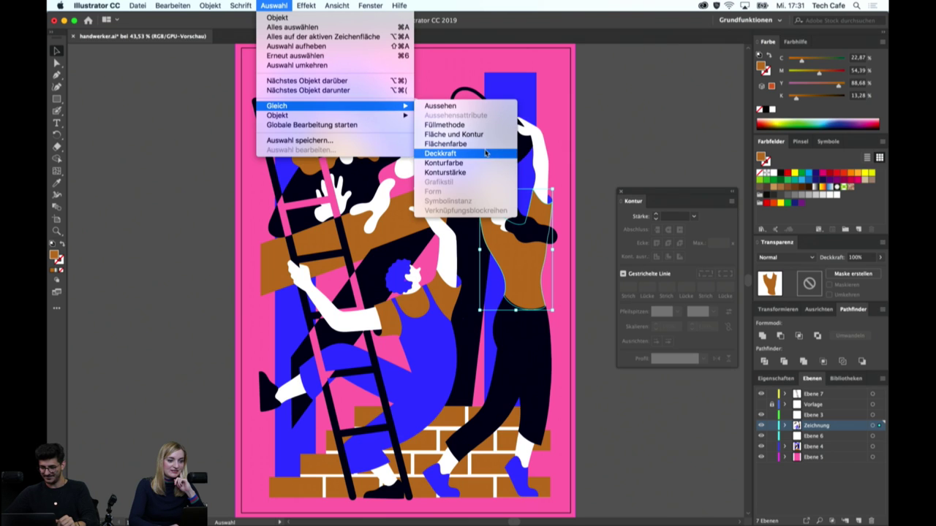
{"action": "left_click", "coordinate": [482, 153]}
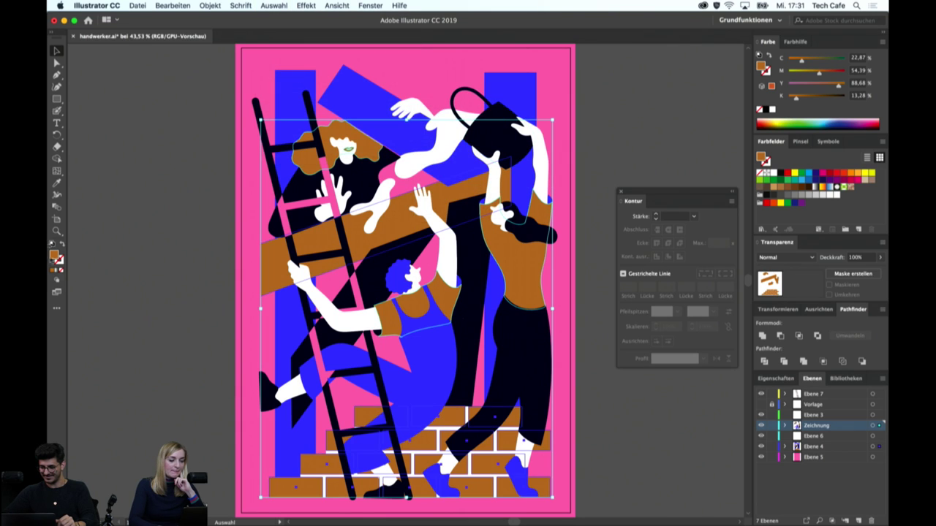
{"action": "double_click", "coordinate": [53, 255]}
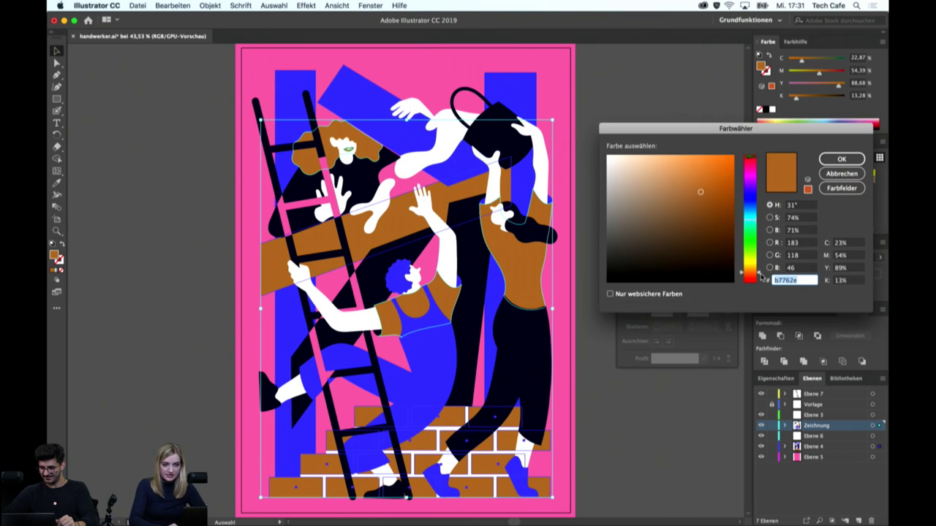
{"action": "left_click_drag", "start_coordinate": [758, 274], "coordinate": [759, 267]}
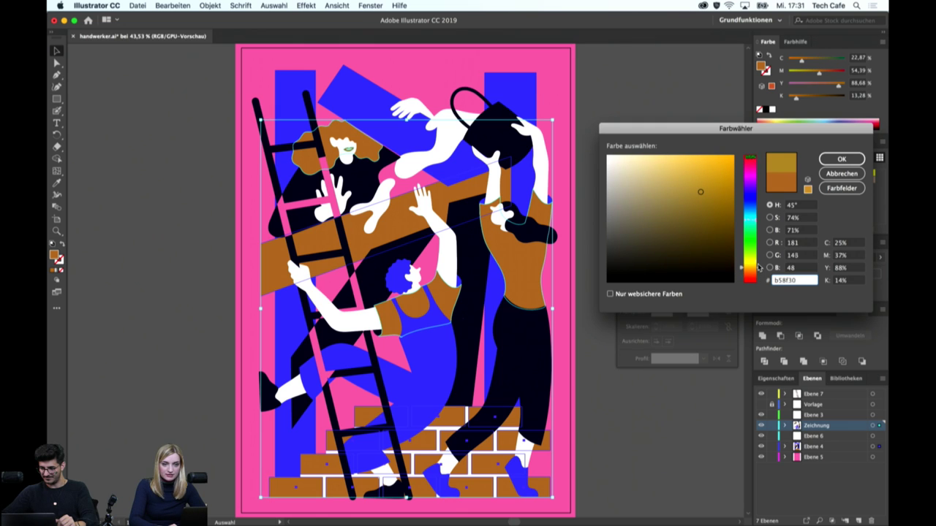
{"action": "left_click", "coordinate": [837, 160]}
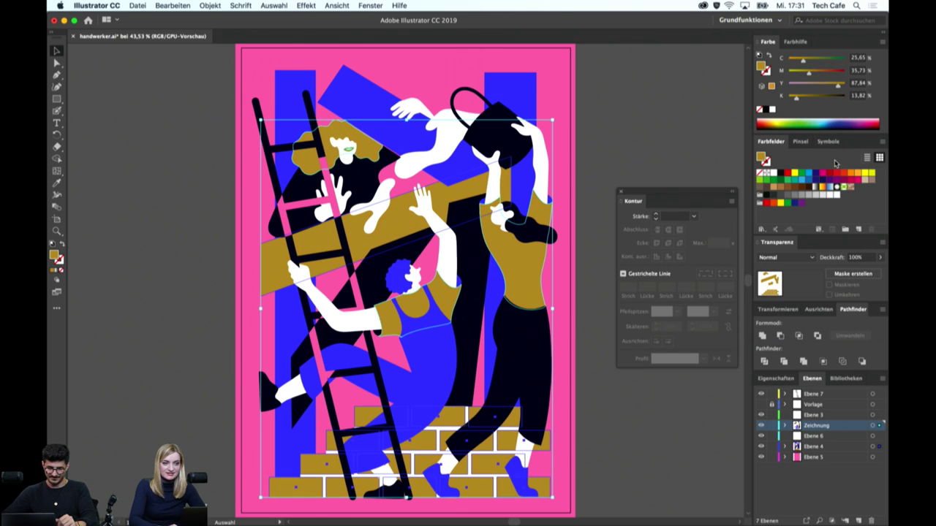
{"action": "left_click", "coordinate": [610, 156]}
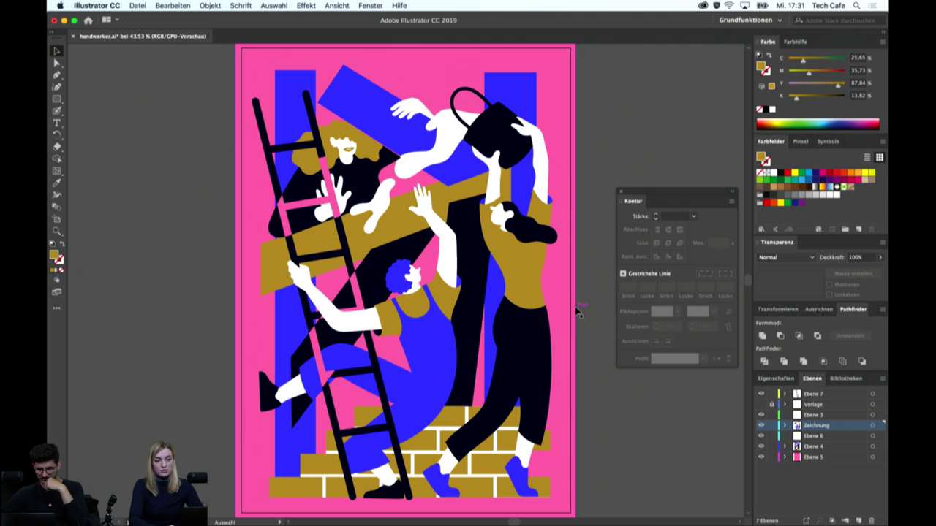
{"action": "left_click", "coordinate": [345, 149]}
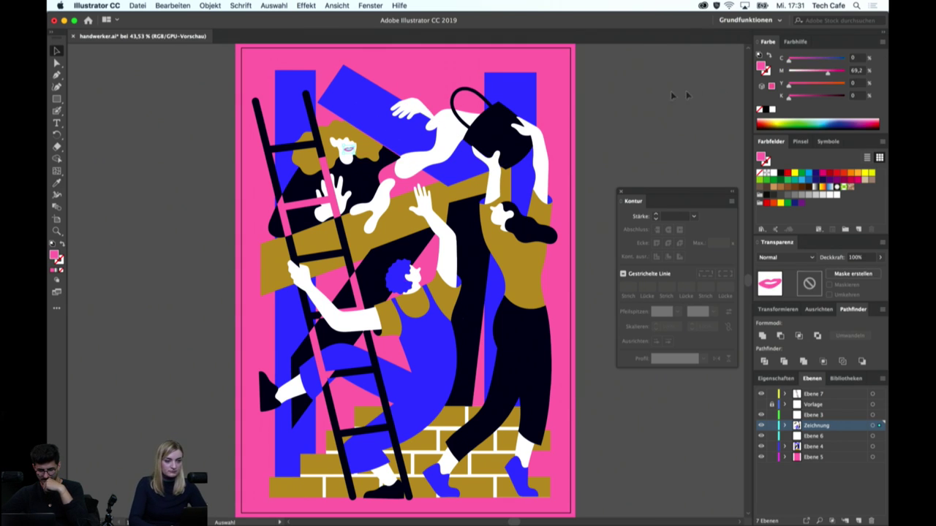
{"action": "left_click", "coordinate": [638, 115]}
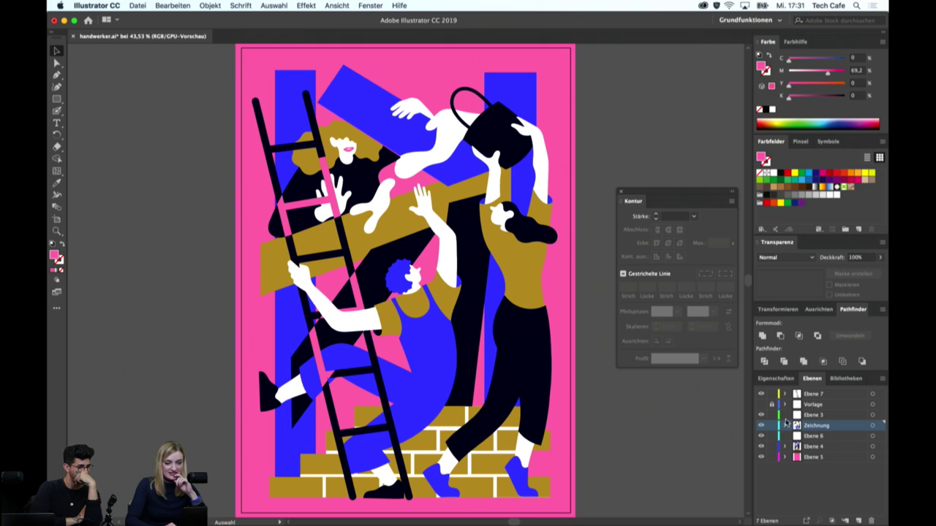
{"action": "left_click", "coordinate": [568, 254]}
{"action": "left_click", "coordinate": [592, 235]}
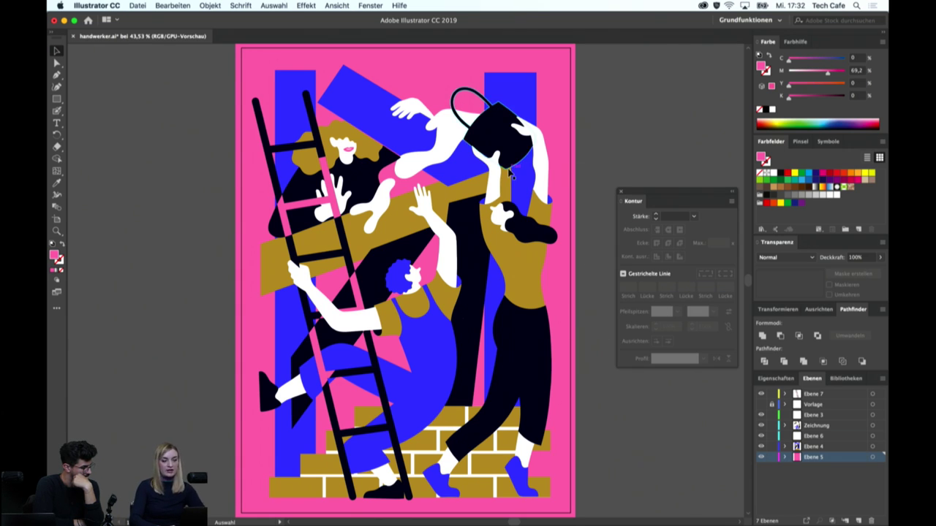
{"action": "left_click", "coordinate": [458, 210]}
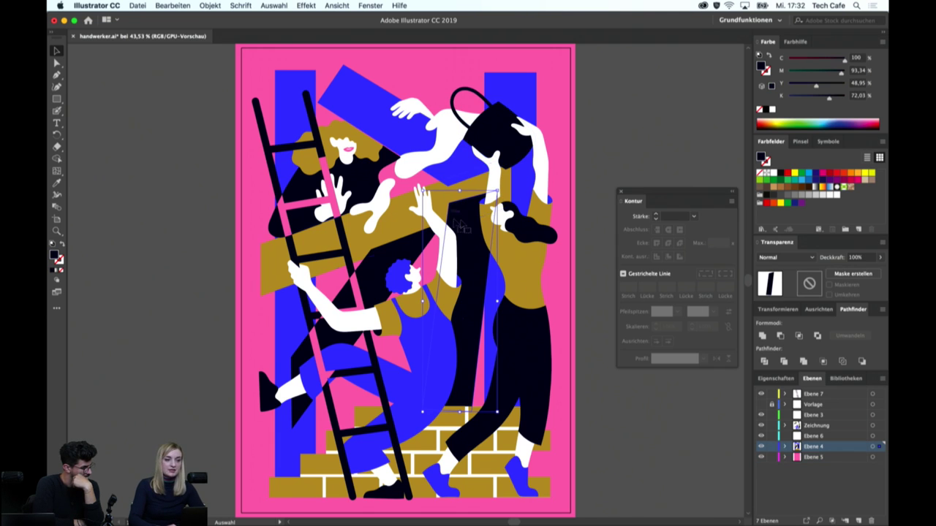
{"action": "left_click", "coordinate": [584, 206]}
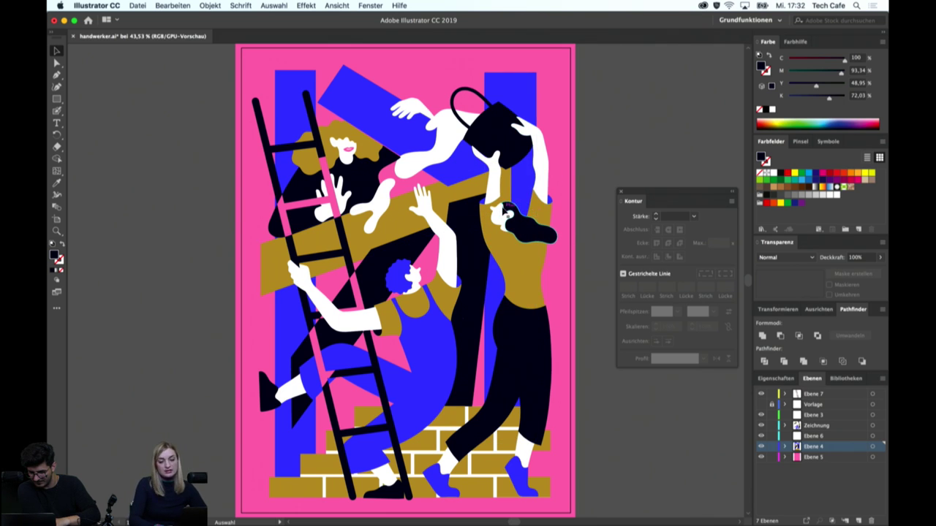
Zoom in and pan around to inspect the figures up close
{"action": "key", "text": "ctrl+plus"}
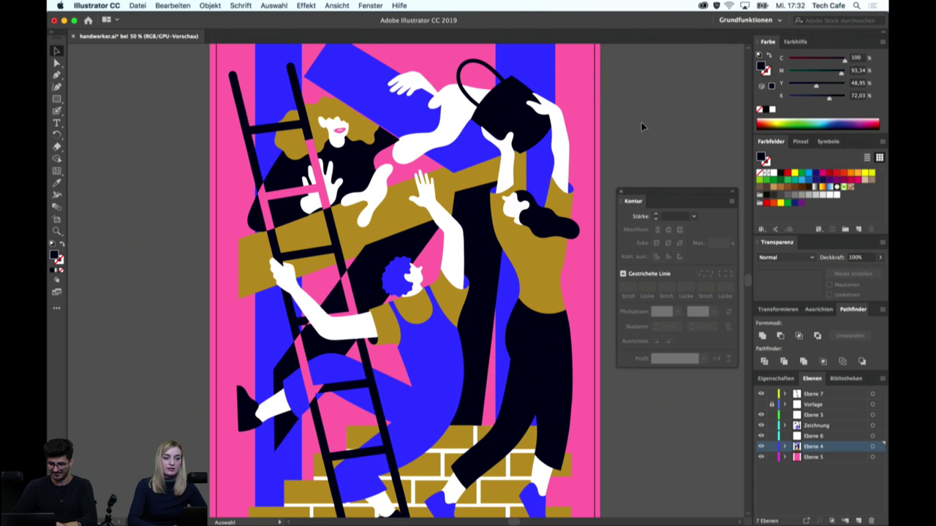
{"action": "key", "text": "ctrl+plus"}
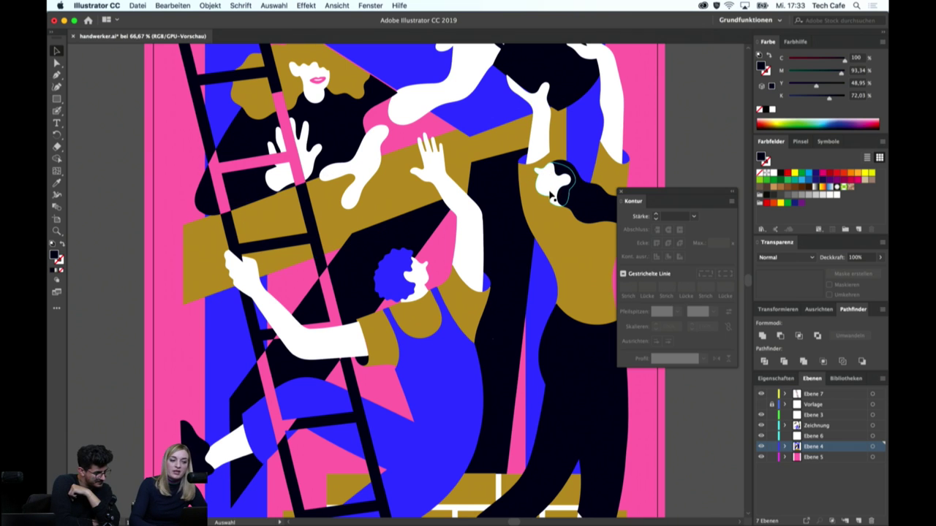
{"action": "scroll", "coordinate": [554, 193], "scroll_direction": "right", "scroll_amount": 3}
{"action": "scroll", "coordinate": [554, 193], "scroll_direction": "up", "scroll_amount": 2}
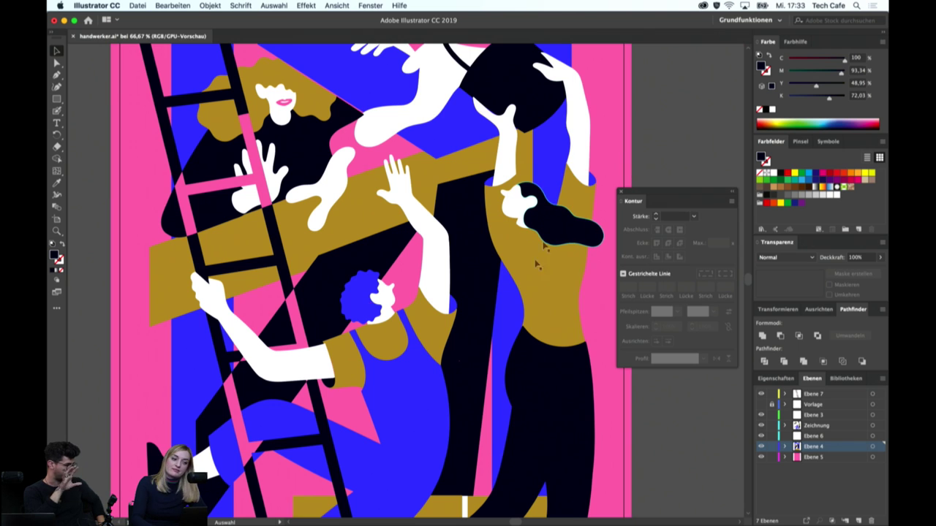
{"action": "key", "text": "a"}
{"action": "key", "text": "super+minus"}
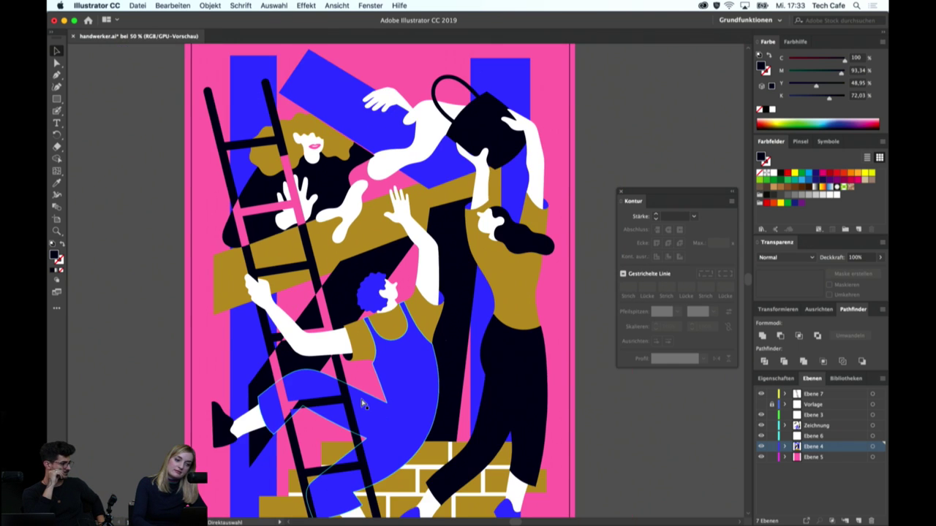
{"action": "key", "text": "super+minus"}
{"action": "key", "text": "shift+super+a"}
{"action": "key", "text": "super+plus"}
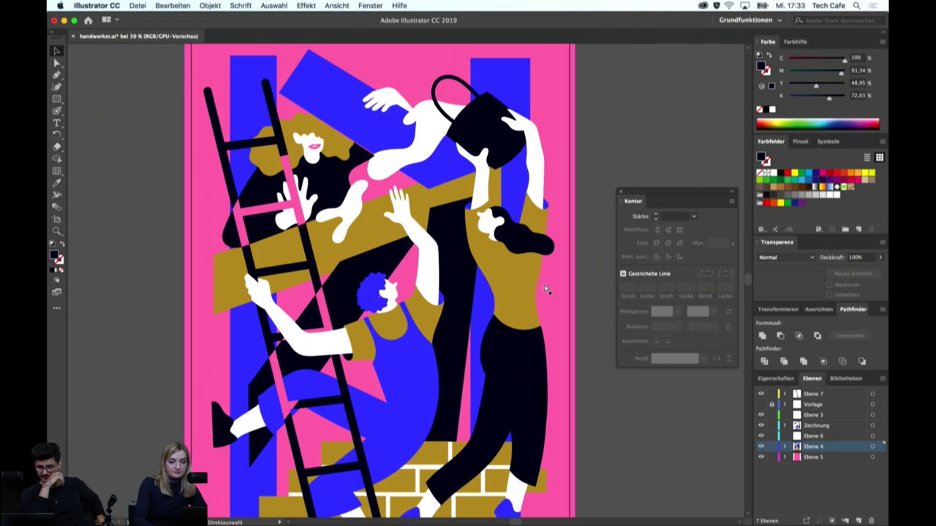
{"action": "left_click_drag", "start_coordinate": [558, 313], "coordinate": [555, 262]}
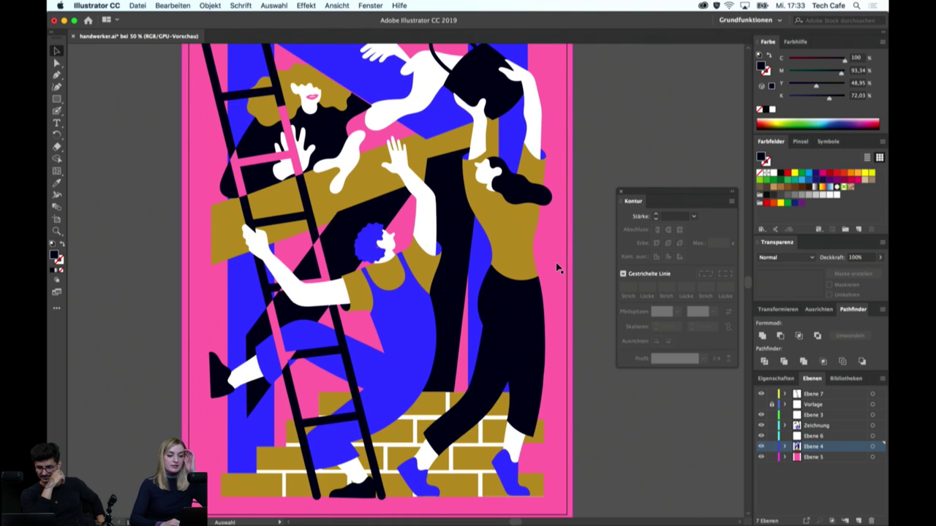
Check the black trouser leg, brick wall and feet, then zoom out to the whole artboard
{"action": "left_click", "coordinate": [432, 451]}
{"action": "key", "text": "super+plus"}
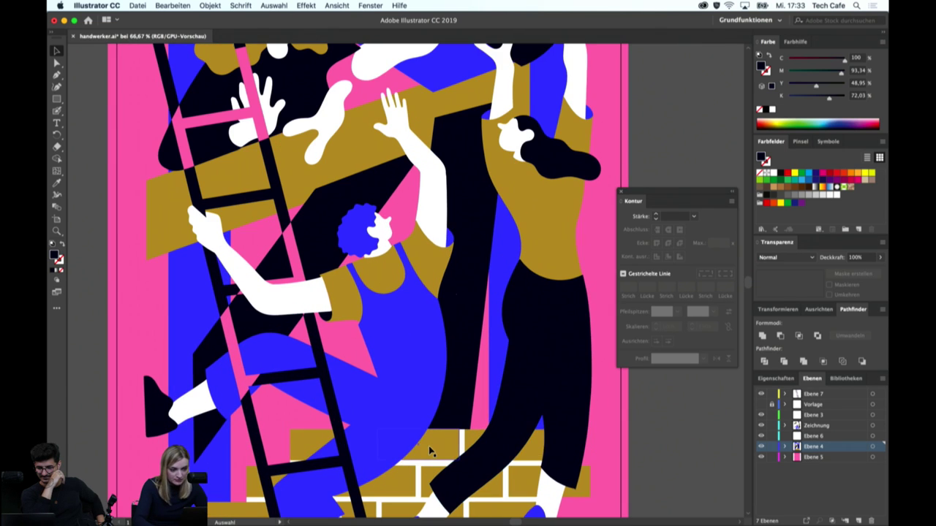
{"action": "left_click_drag", "start_coordinate": [383, 418], "coordinate": [383, 251]}
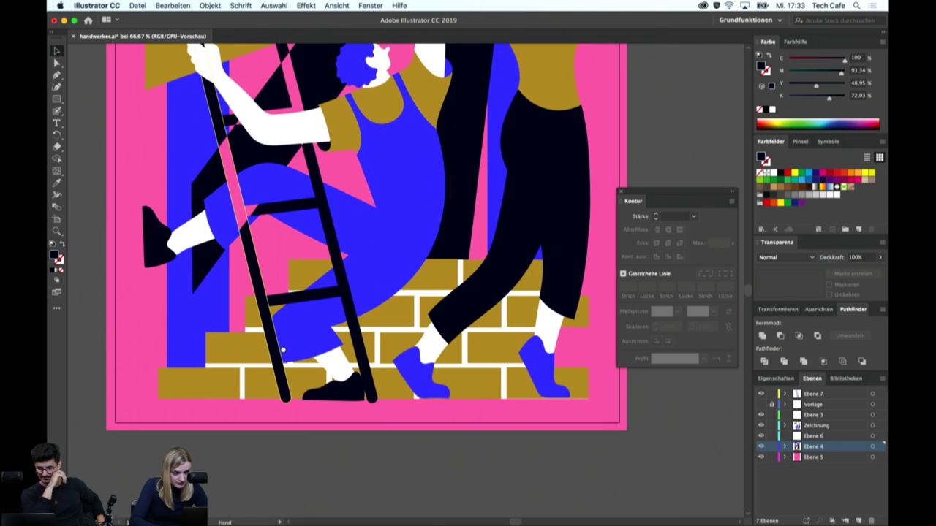
{"action": "left_click_drag", "start_coordinate": [309, 372], "coordinate": [285, 407]}
{"action": "key", "text": "super+minus"}
{"action": "key", "text": "super+minus"}
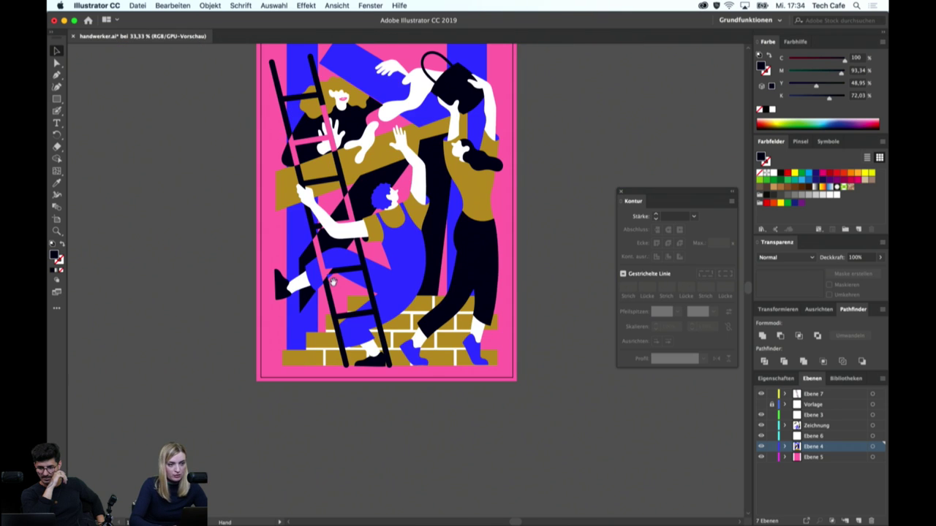
{"action": "left_click_drag", "start_coordinate": [333, 281], "coordinate": [318, 378]}
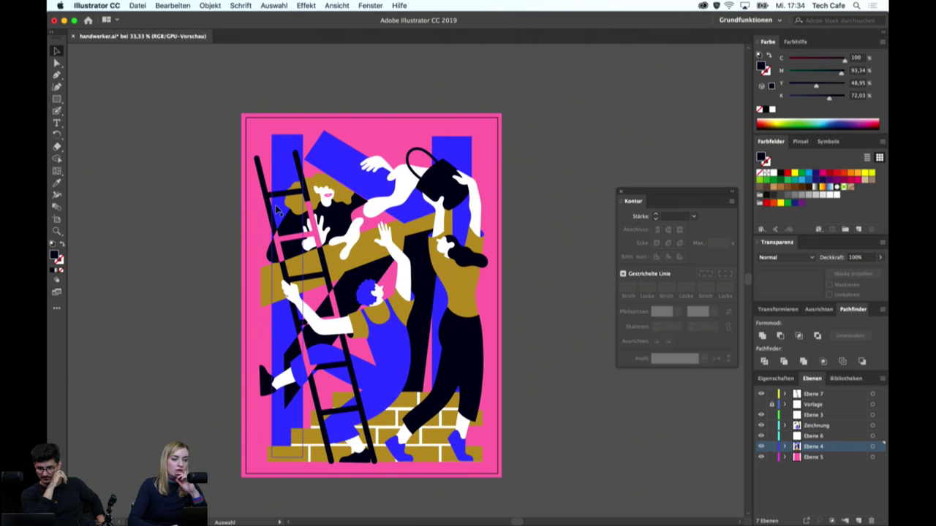
On layer Ebene 5, select the pink background and bring up its fill colour picker
{"action": "left_click", "coordinate": [822, 457]}
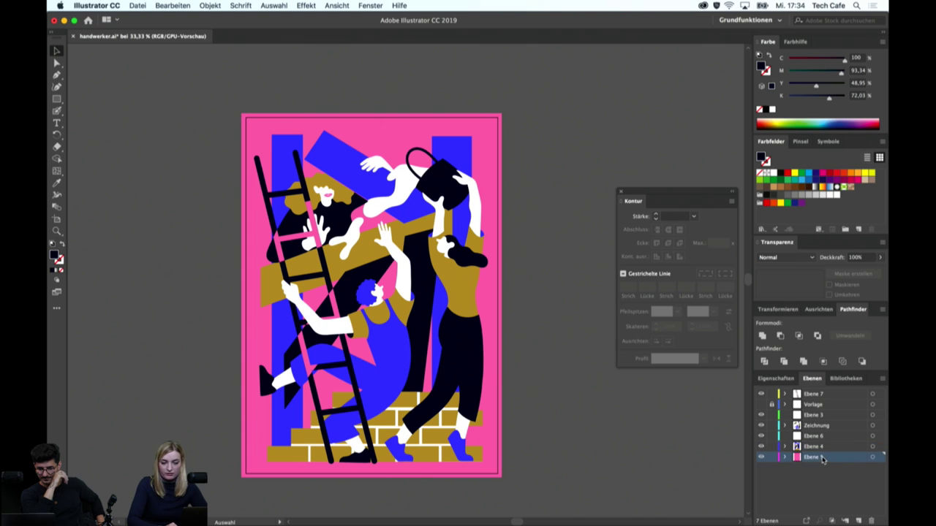
{"action": "left_click", "coordinate": [479, 133]}
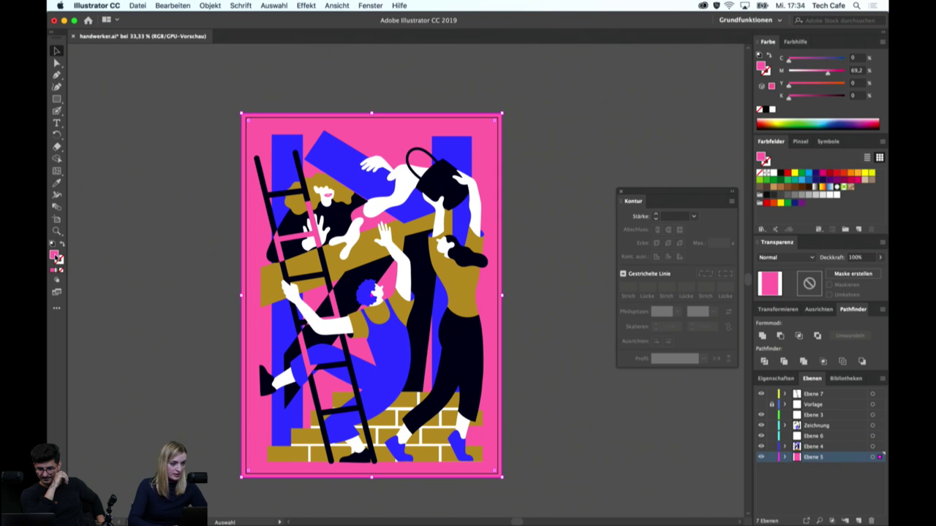
{"action": "double_click", "coordinate": [57, 259]}
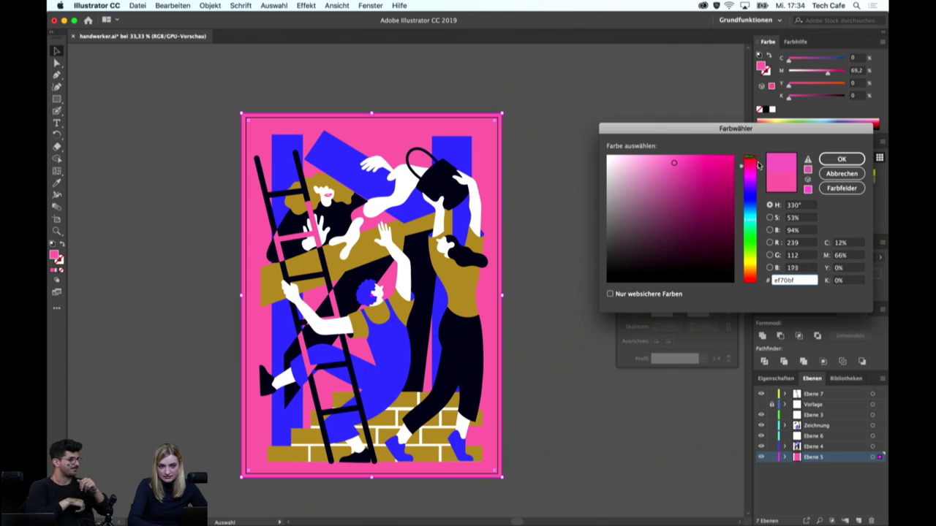
Recolour the background to light salmon pink F79499, with hue about 358° and lower saturation
{"action": "left_click_drag", "start_coordinate": [758, 170], "coordinate": [758, 155]}
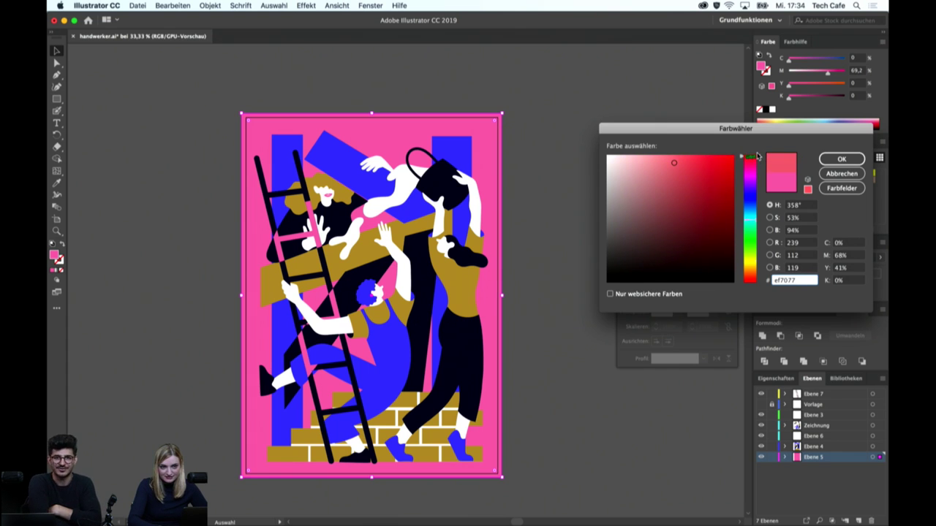
{"action": "left_click_drag", "start_coordinate": [665, 154], "coordinate": [658, 159]}
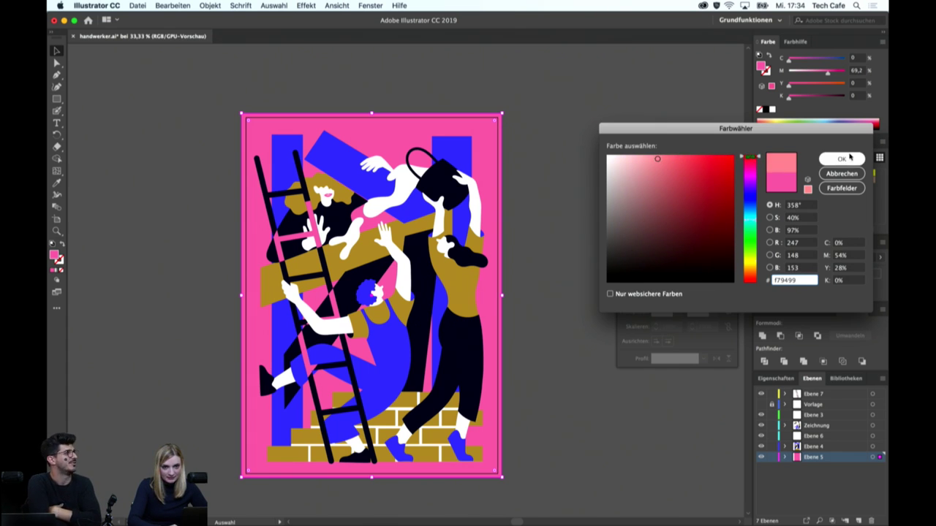
{"action": "left_click", "coordinate": [848, 157]}
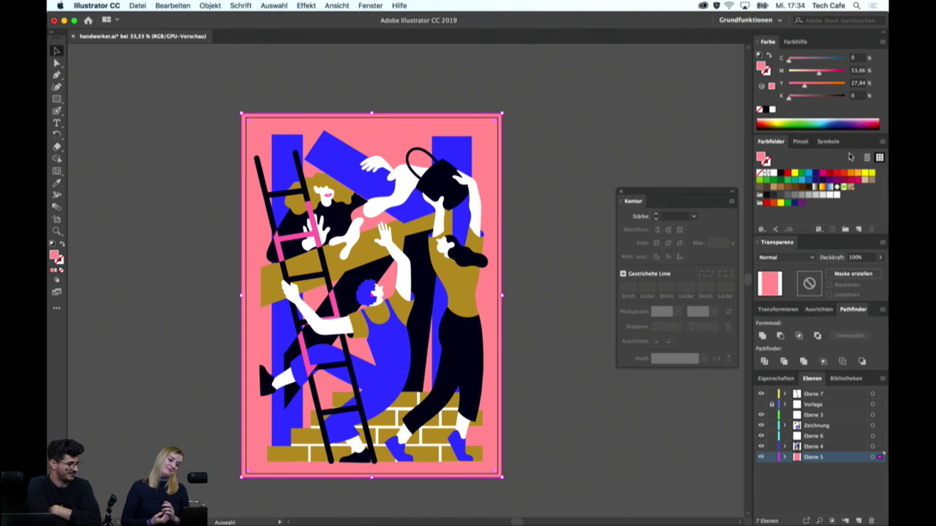
Clear the selection and zoom in closely on the right-hand woman's head and hair
{"action": "left_click", "coordinate": [326, 195]}
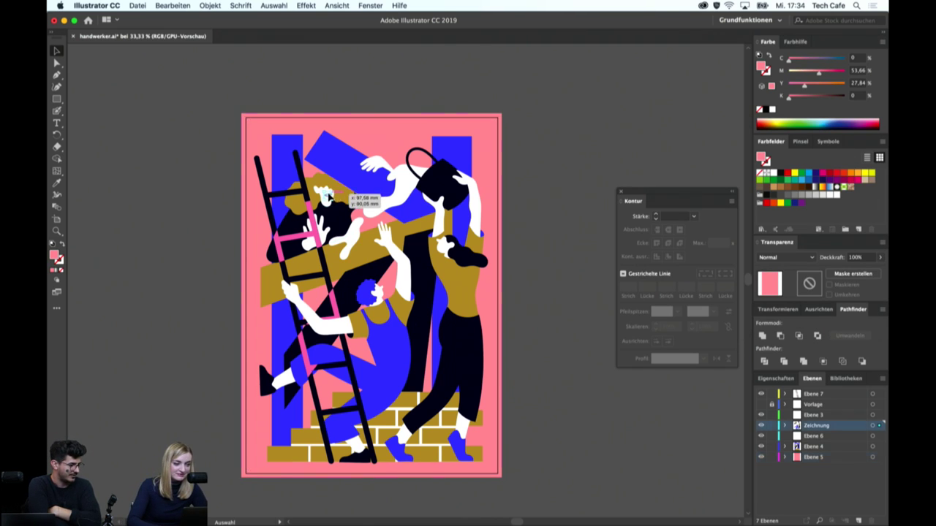
{"action": "key", "text": "i"}
{"action": "key", "text": "v"}
{"action": "left_click", "coordinate": [544, 168]}
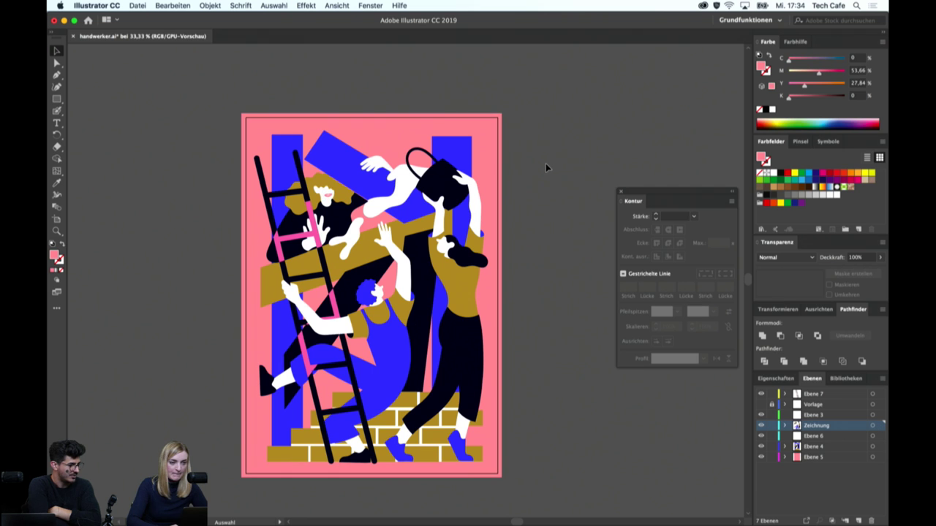
{"action": "key", "text": "ctrl+plus"}
{"action": "key", "text": "ctrl+plus"}
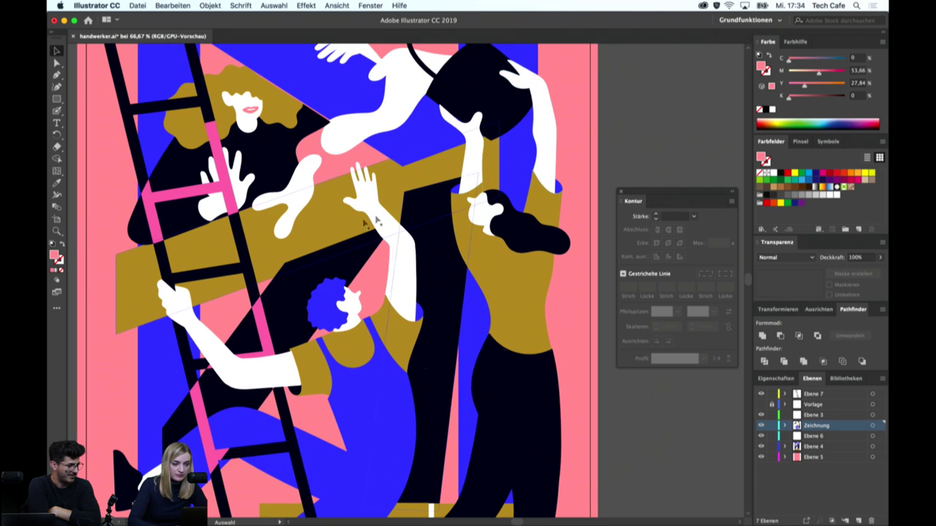
{"action": "key", "text": "ctrl+plus"}
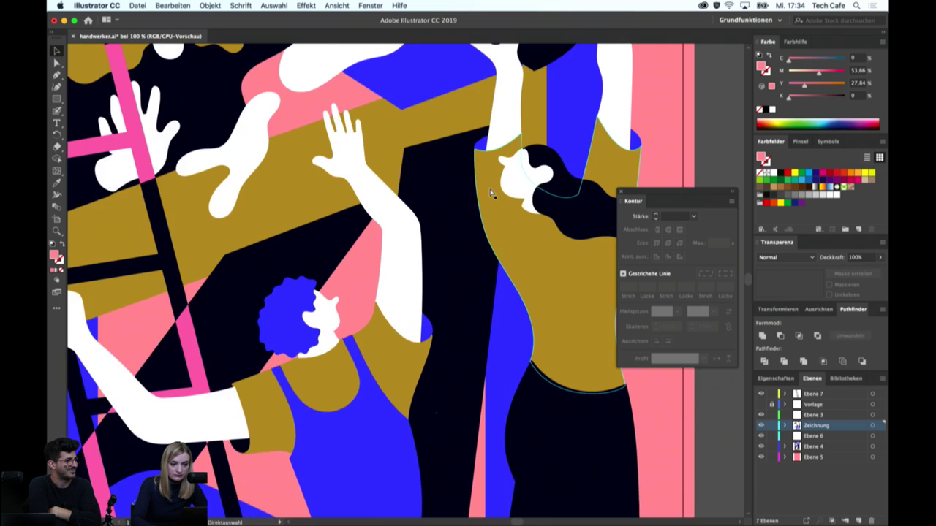
{"action": "key", "text": "ctrl+plus"}
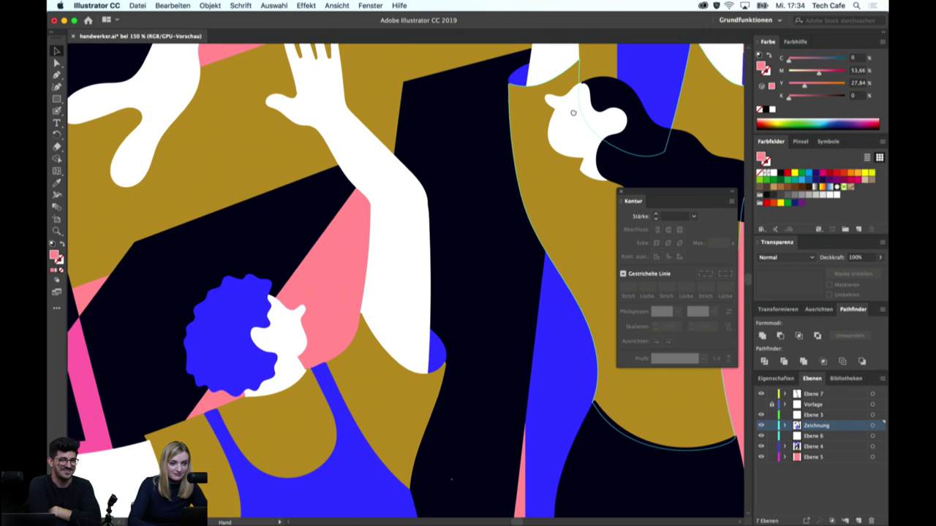
{"action": "left_click_drag", "start_coordinate": [573, 113], "coordinate": [475, 185]}
{"action": "key", "text": "ctrl+plus"}
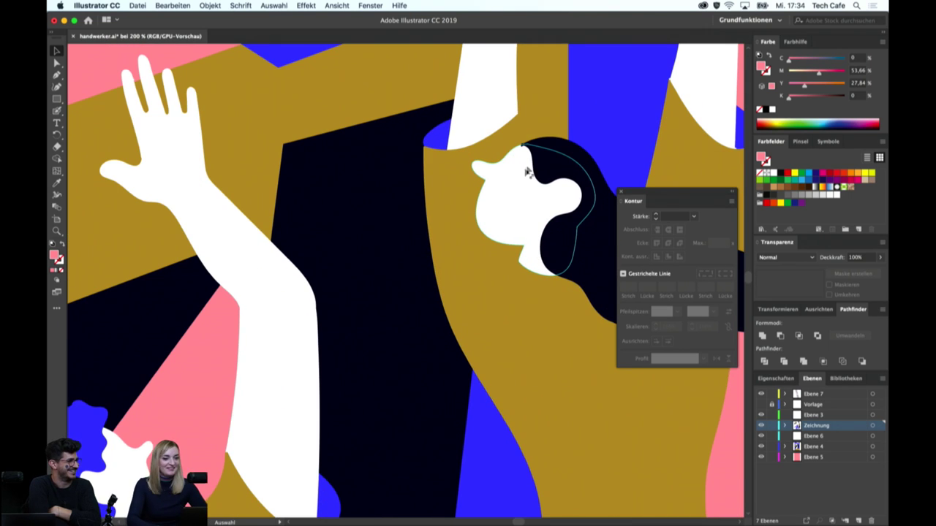
{"action": "key", "text": "ctrl+plus"}
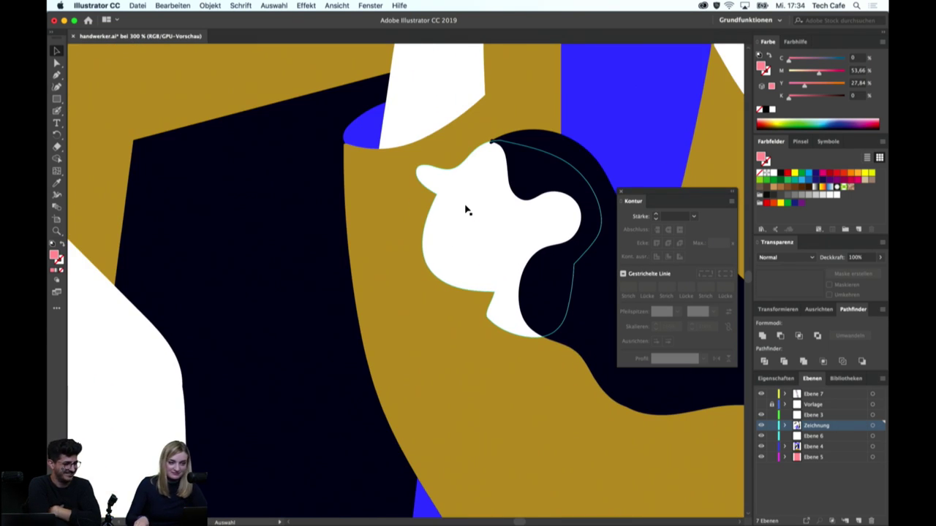
{"action": "left_click_drag", "start_coordinate": [497, 180], "coordinate": [432, 236]}
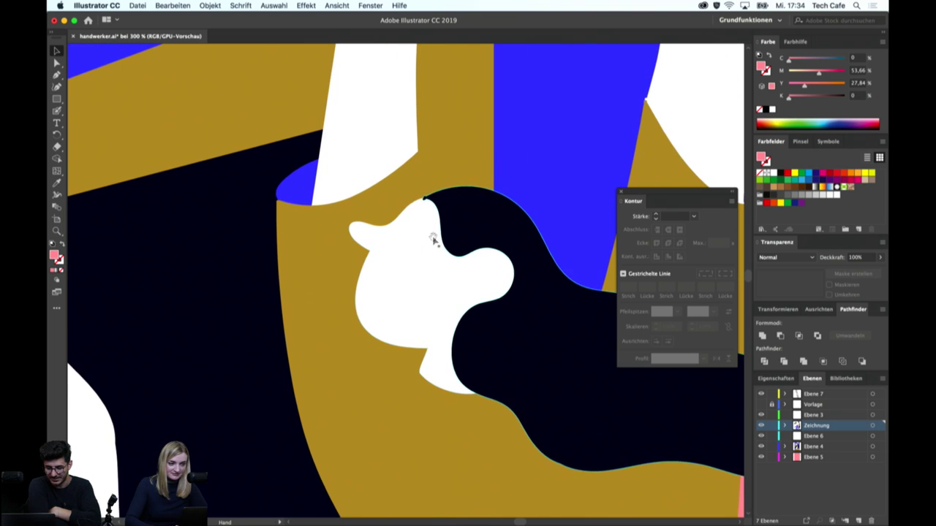
Select the dark hair shape and inspect its upper edge, toggling between Eraser and Selection tools
{"action": "left_click", "coordinate": [453, 244]}
{"action": "key", "text": "shift+e"}
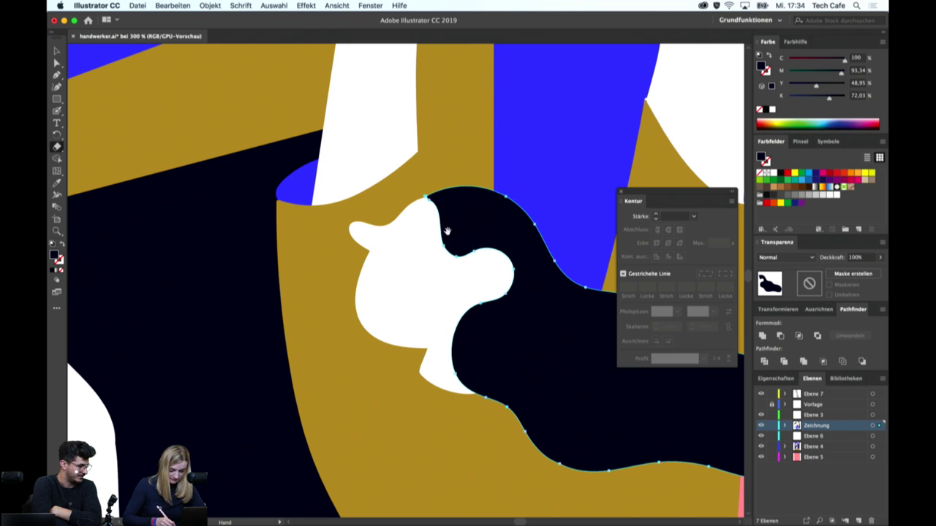
{"action": "left_click_drag", "start_coordinate": [447, 231], "coordinate": [434, 194]}
{"action": "key", "text": "v"}
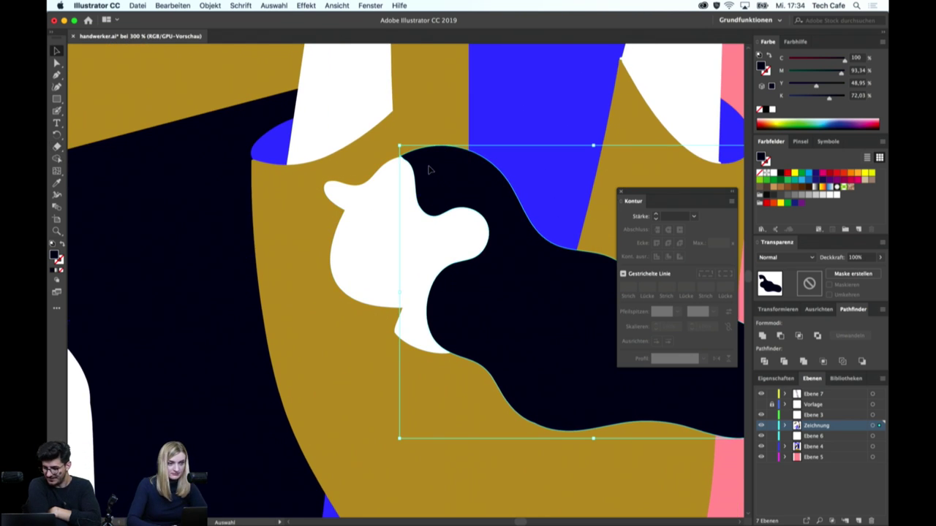
{"action": "scroll", "coordinate": [431, 169], "scroll_direction": "up", "scroll_amount": 2}
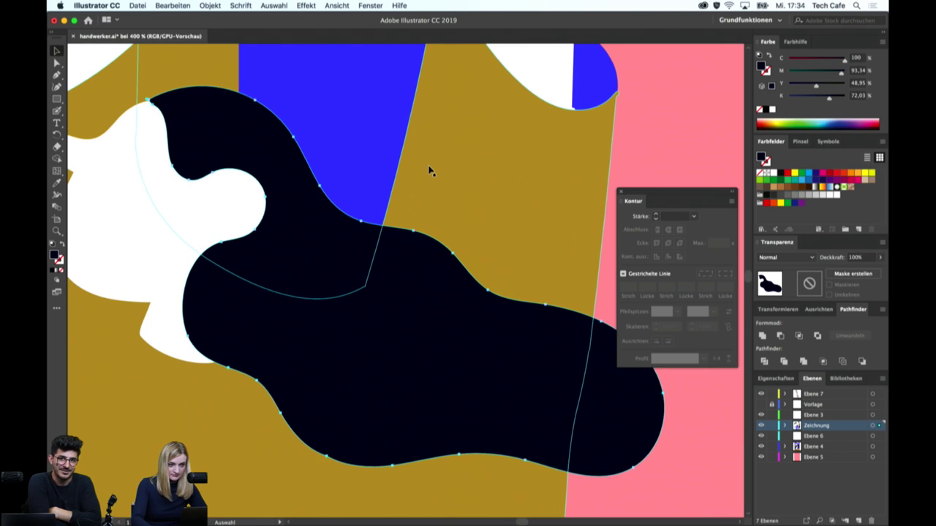
{"action": "left_click_drag", "start_coordinate": [428, 165], "coordinate": [548, 263]}
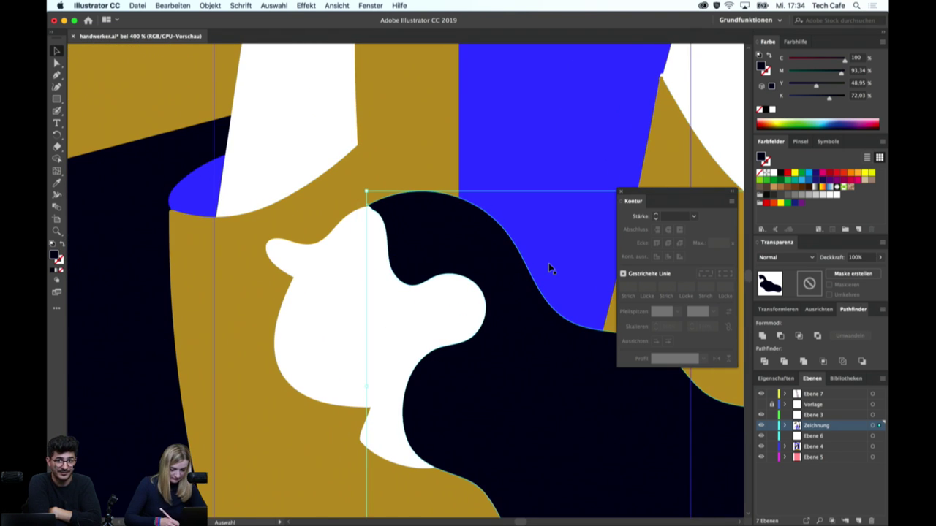
{"action": "key", "text": "shift+e"}
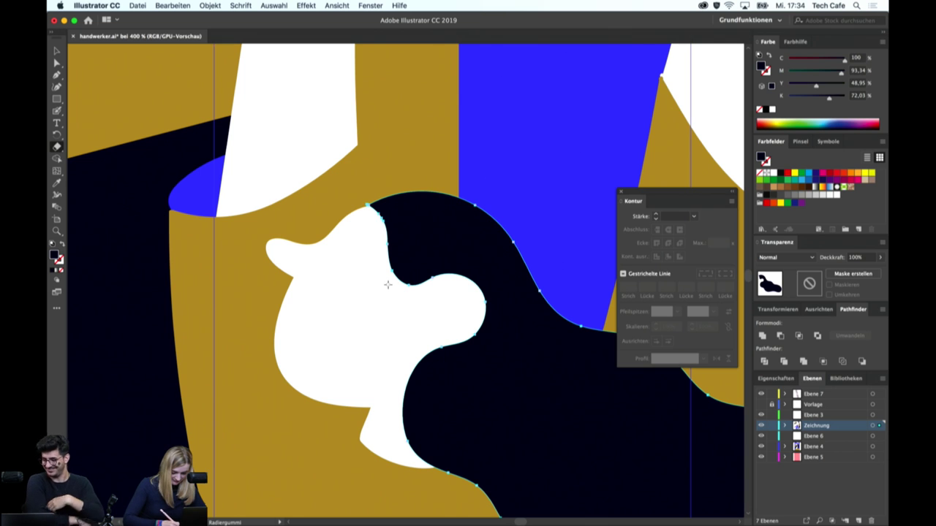
{"action": "key", "text": "v"}
{"action": "left_click", "coordinate": [410, 208]}
Select the gold top behind the hair and scroll to frame the face–hair area
{"action": "left_click", "coordinate": [381, 177]}
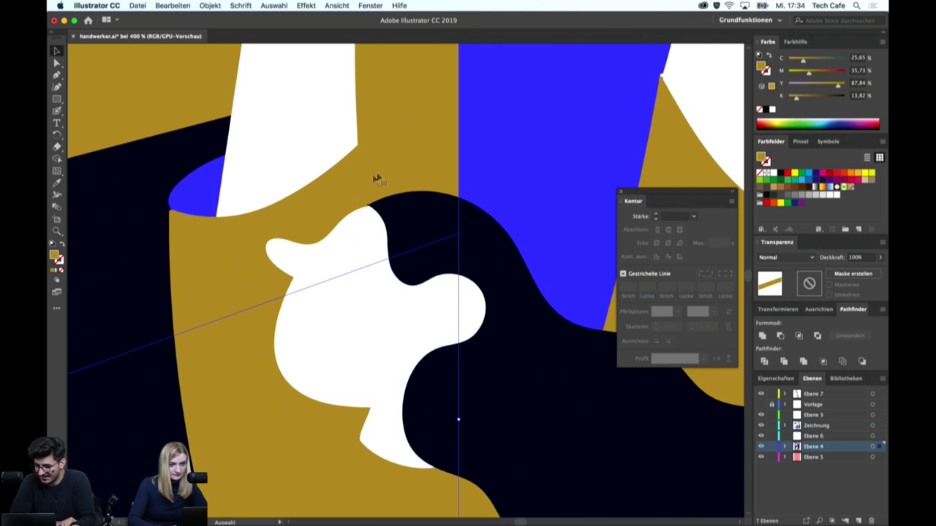
{"action": "scroll", "coordinate": [395, 182], "scroll_direction": "left", "scroll_amount": 3}
{"action": "scroll", "coordinate": [395, 183], "scroll_direction": "up", "scroll_amount": 2}
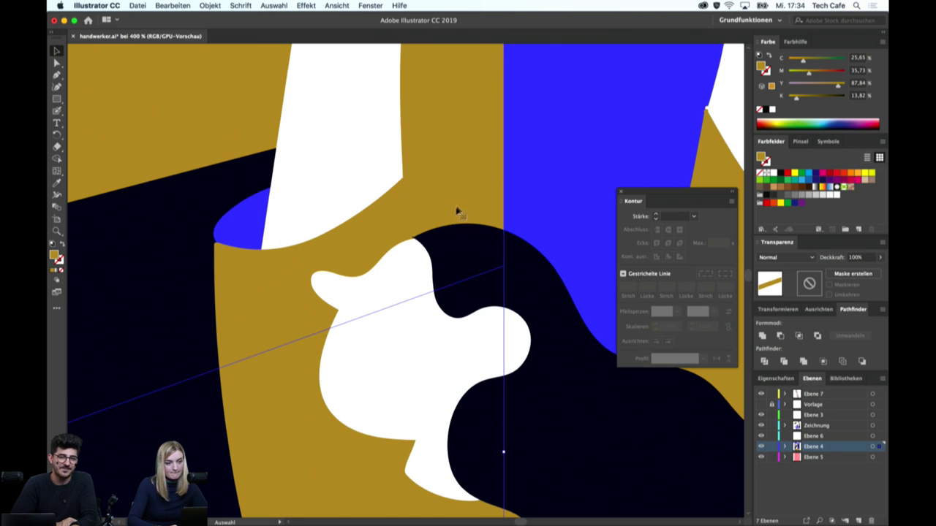
{"action": "scroll", "coordinate": [453, 215], "scroll_direction": "up", "scroll_amount": 5}
{"action": "scroll", "coordinate": [453, 216], "scroll_direction": "left", "scroll_amount": 5}
{"action": "scroll", "coordinate": [462, 206], "scroll_direction": "down", "scroll_amount": 2}
{"action": "scroll", "coordinate": [462, 206], "scroll_direction": "down", "scroll_amount": 2}
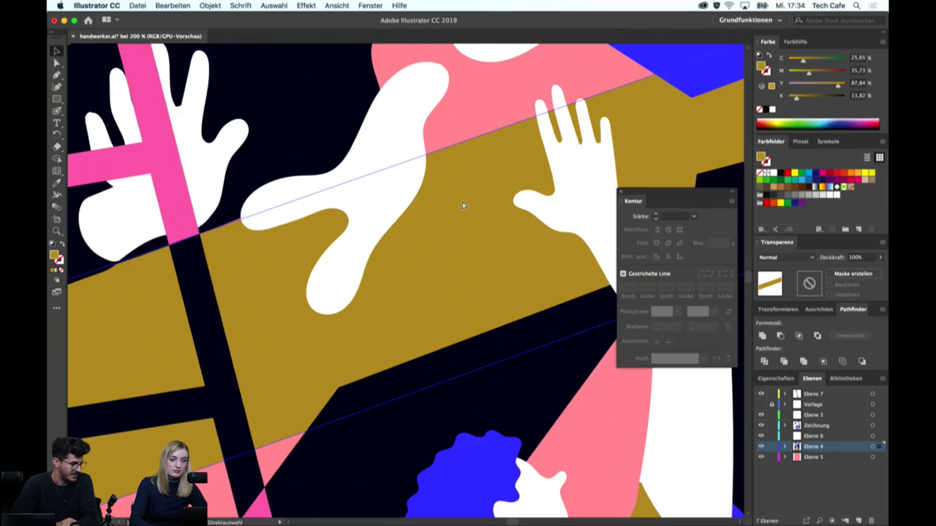
{"action": "scroll", "coordinate": [462, 206], "scroll_direction": "down", "scroll_amount": 2}
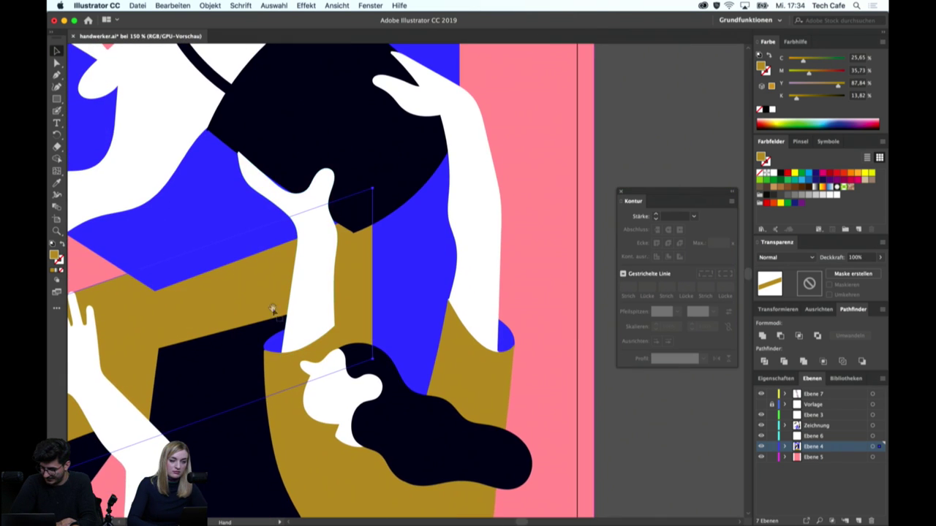
{"action": "scroll", "coordinate": [383, 327], "scroll_direction": "up", "scroll_amount": 1}
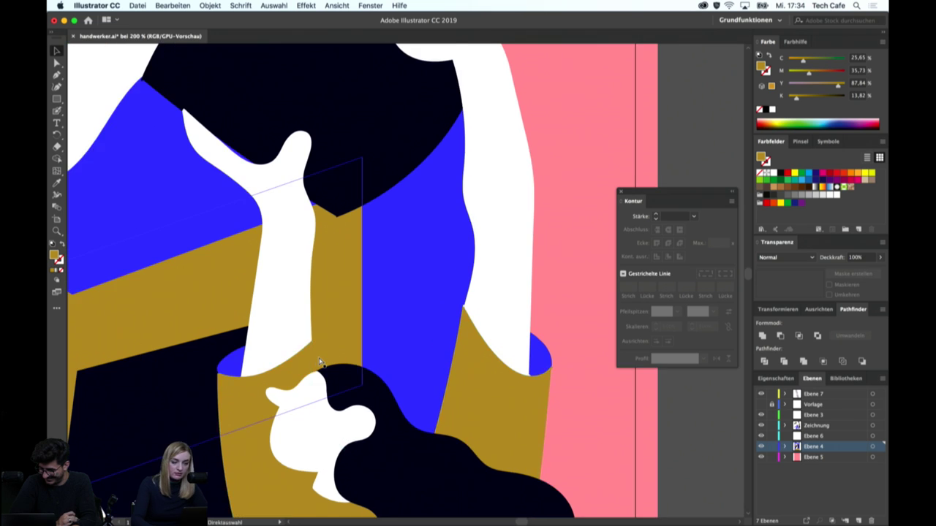
{"action": "scroll", "coordinate": [384, 327], "scroll_direction": "up", "scroll_amount": 1}
{"action": "scroll", "coordinate": [384, 328], "scroll_direction": "up", "scroll_amount": 1}
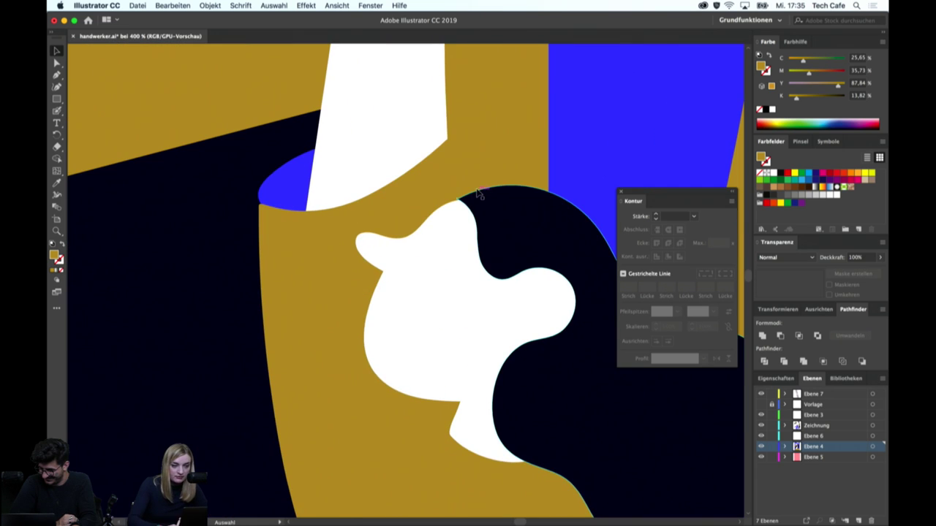
{"action": "scroll", "coordinate": [465, 206], "scroll_direction": "up", "scroll_amount": 1}
{"action": "scroll", "coordinate": [449, 209], "scroll_direction": "up", "scroll_amount": 1}
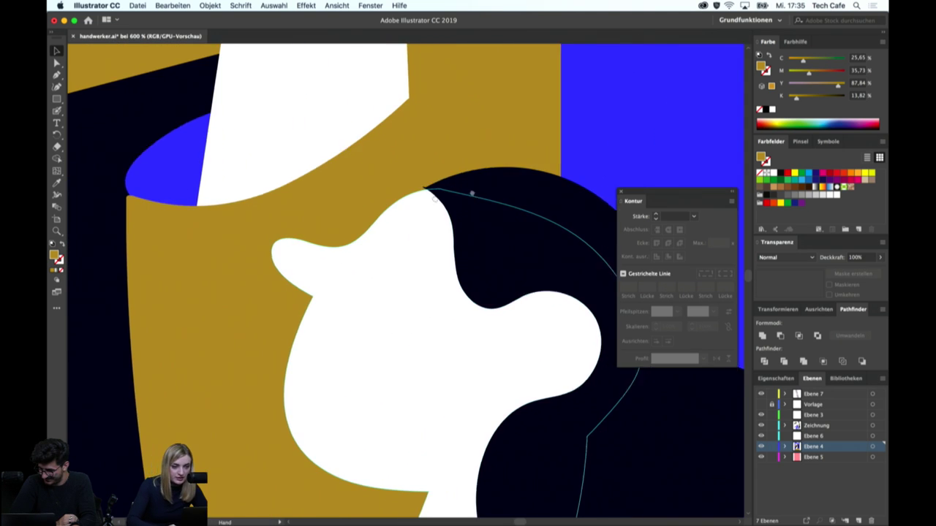
{"action": "scroll", "coordinate": [472, 192], "scroll_direction": "up", "scroll_amount": 1}
Using the Pen tool, anchor a new path at the corner where the white face meets the dark hair
{"action": "key", "text": "p"}
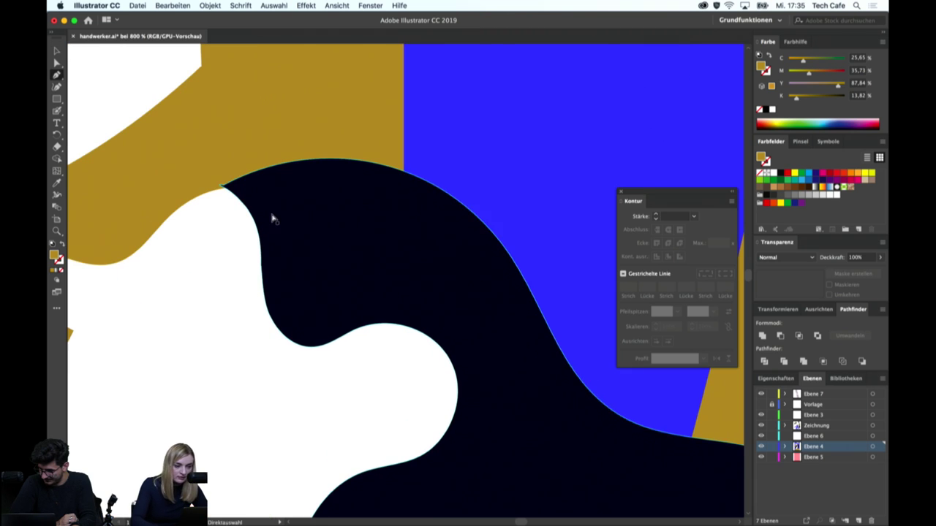
{"action": "key", "text": "super+plus"}
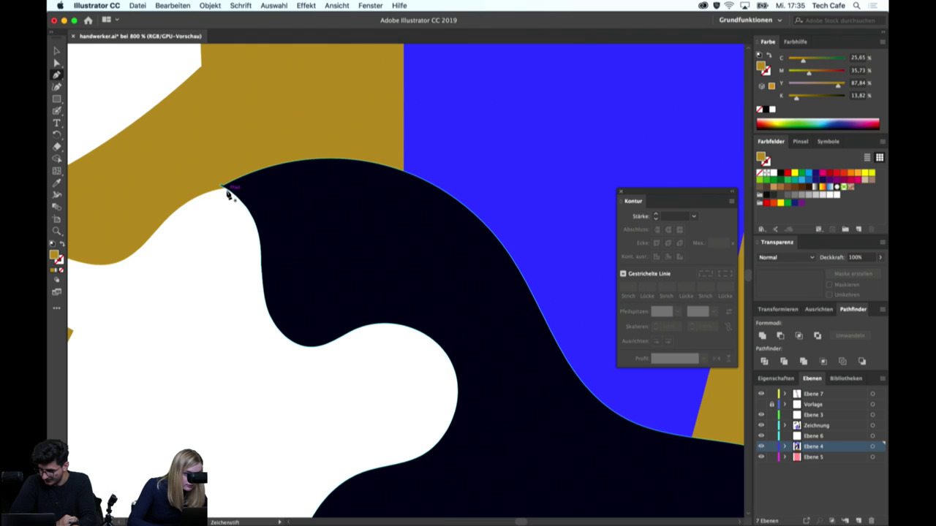
{"action": "key", "text": "super+plus"}
{"action": "left_click", "coordinate": [131, 132]}
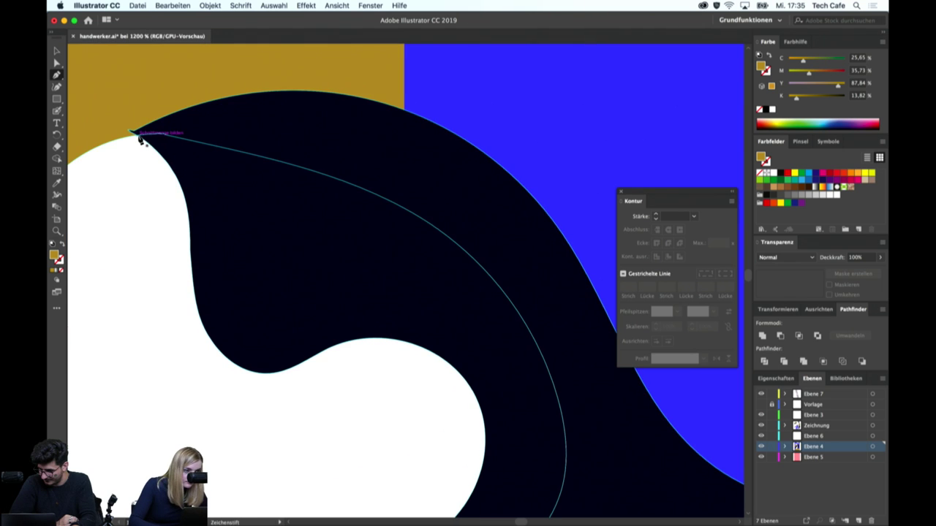
{"action": "key", "text": "super+minus"}
Trace a closed patch with the Pen tool along the navy shape's curved top edge
{"action": "key", "text": "super+minus"}
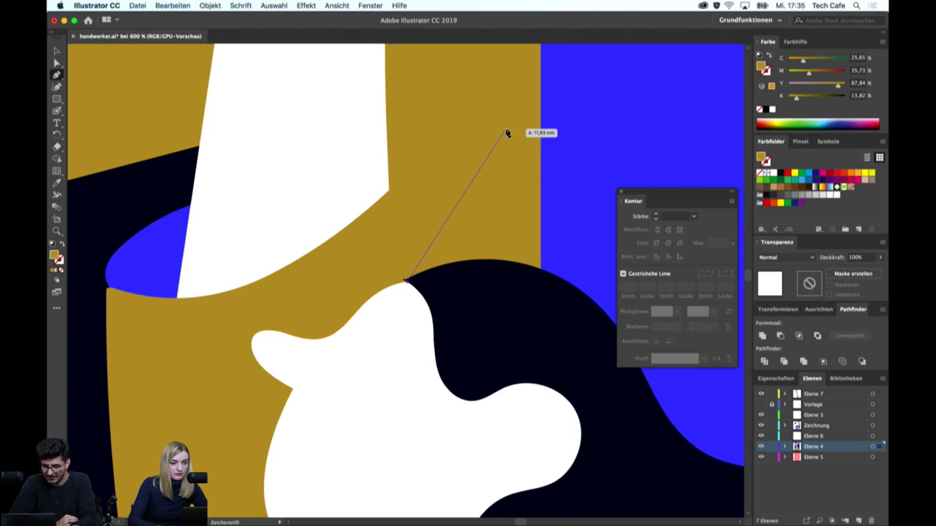
{"action": "left_click_drag", "start_coordinate": [507, 132], "coordinate": [371, 110]}
{"action": "key", "text": "super+minus"}
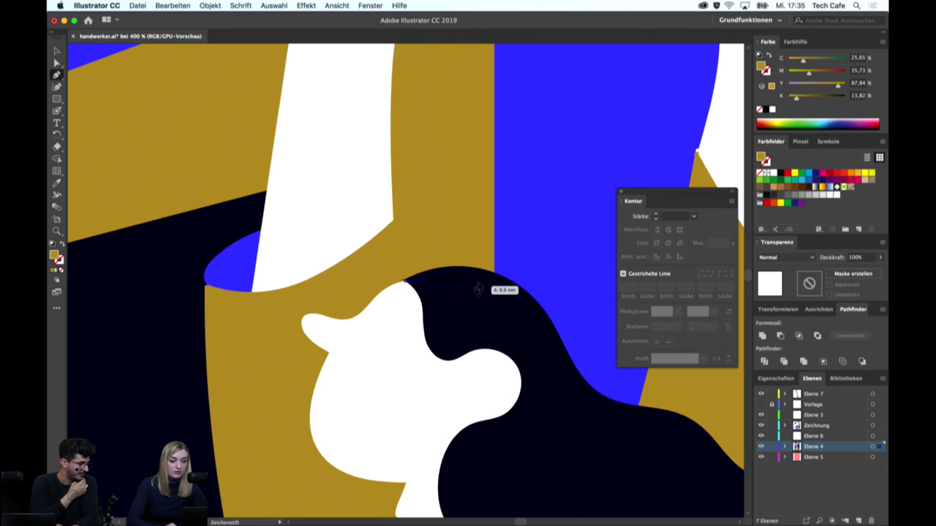
{"action": "left_click_drag", "start_coordinate": [501, 291], "coordinate": [418, 319]}
{"action": "scroll", "coordinate": [438, 314], "scroll_direction": "right", "scroll_amount": 5}
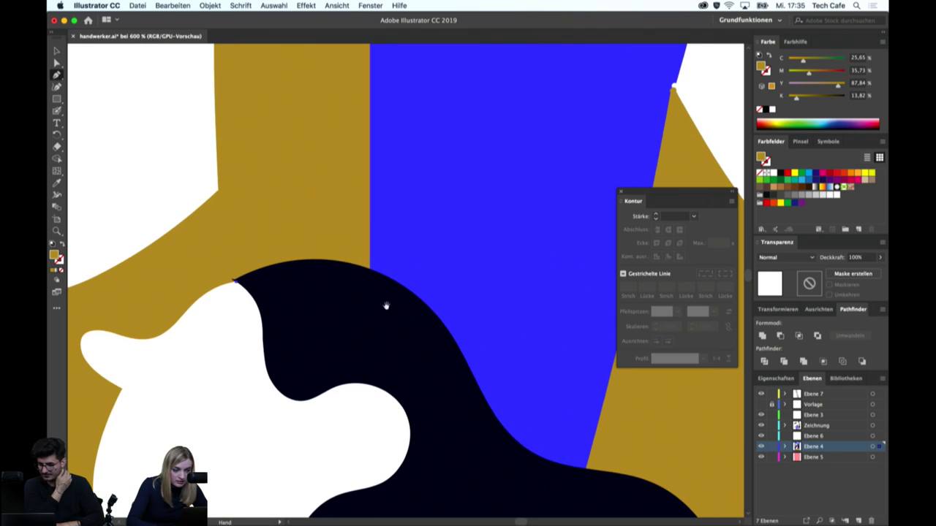
{"action": "left_click", "coordinate": [452, 337]}
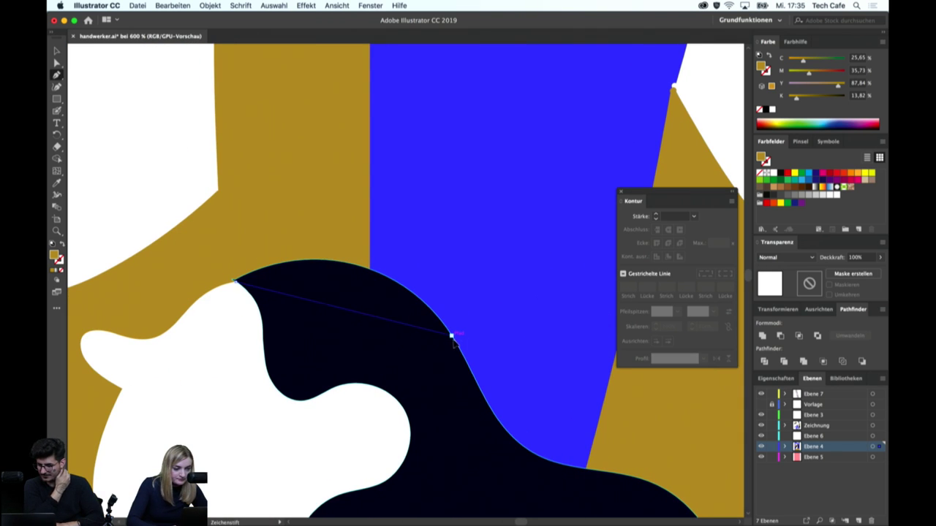
{"action": "left_click_drag", "start_coordinate": [453, 340], "coordinate": [504, 415]}
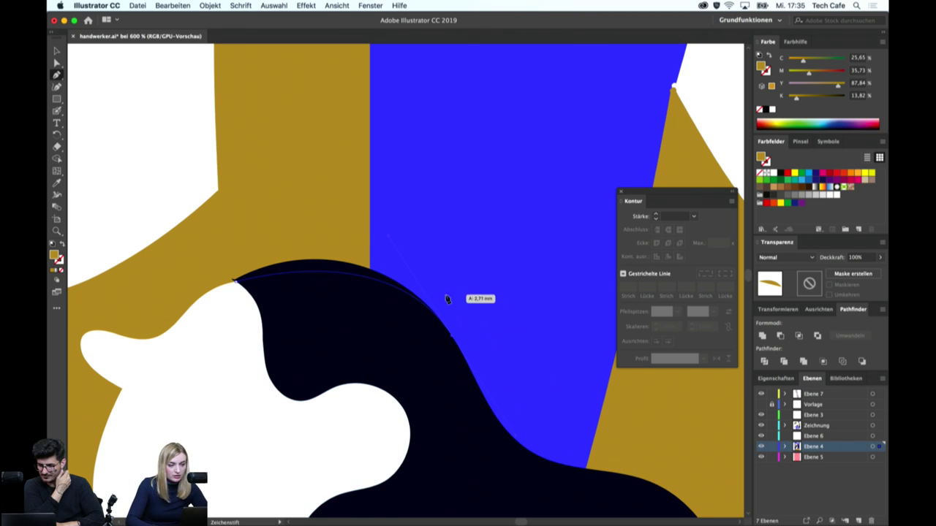
{"action": "left_click", "coordinate": [452, 337]}
{"action": "left_click", "coordinate": [474, 236]}
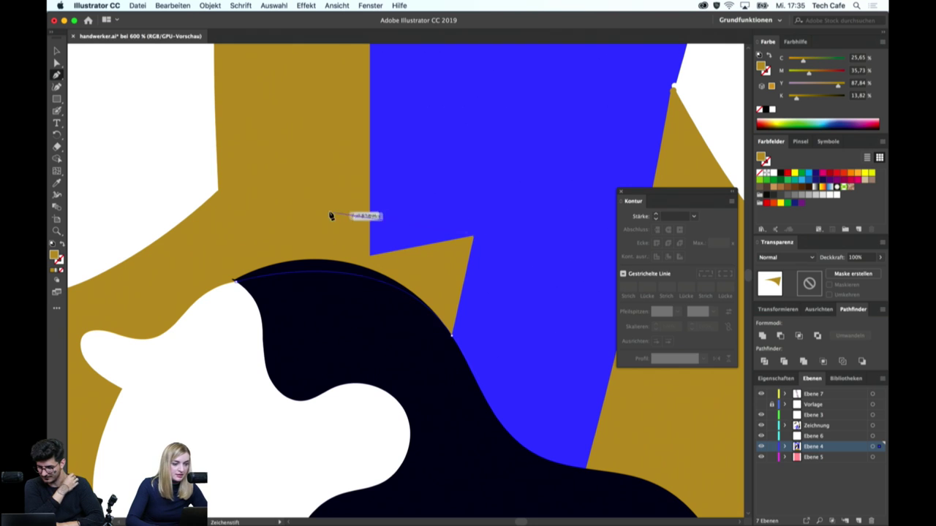
{"action": "left_click", "coordinate": [329, 211]}
{"action": "left_click", "coordinate": [226, 217]}
{"action": "left_click", "coordinate": [212, 273]}
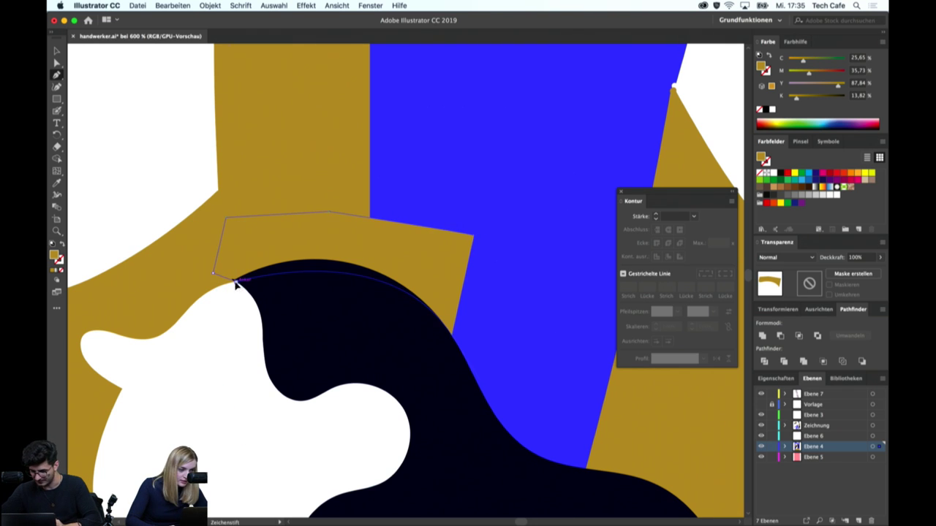
{"action": "left_click", "coordinate": [235, 284]}
Cut the patch, paste it in front of the navy shape, and subtract it with Minus Front
{"action": "key", "text": "v"}
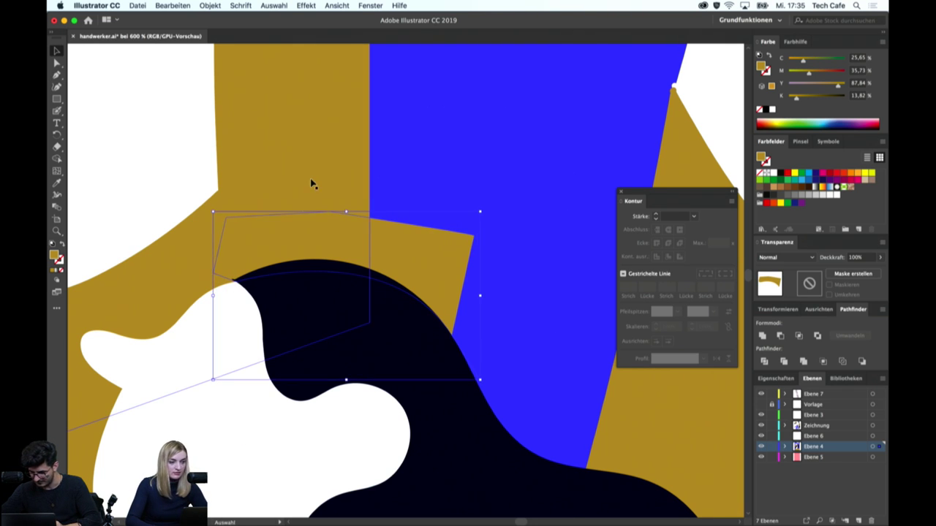
{"action": "key", "text": "super+shift+a"}
{"action": "left_click", "coordinate": [368, 264]}
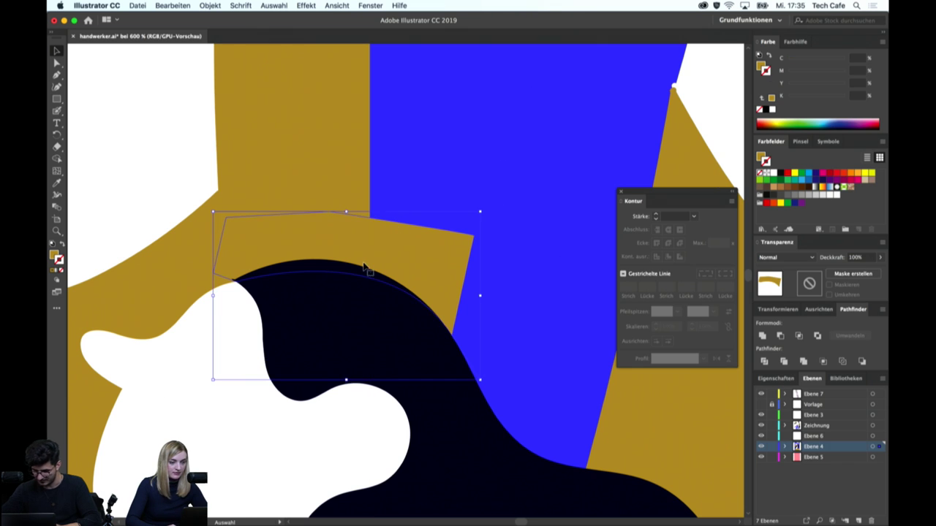
{"action": "key", "text": "super+x"}
{"action": "left_click", "coordinate": [372, 303]}
{"action": "key", "text": "super+f"}
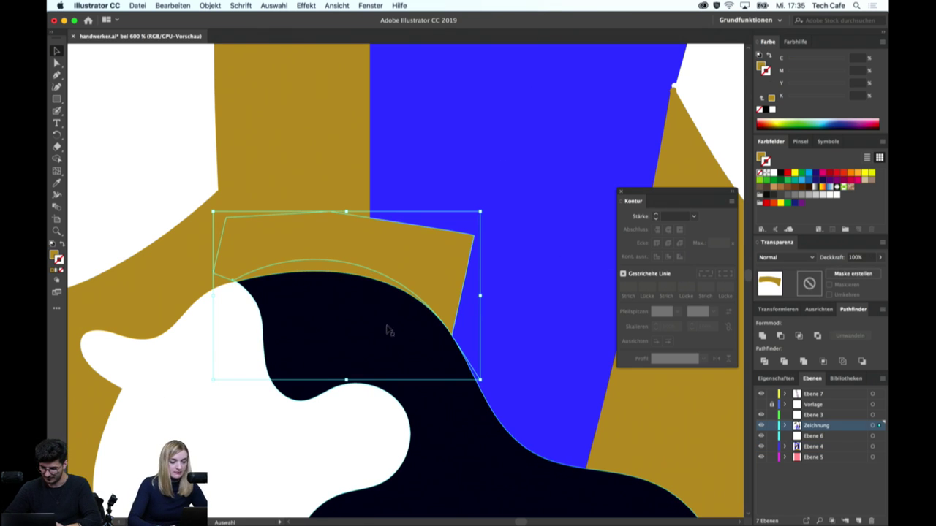
{"action": "left_click", "coordinate": [389, 330], "text": "shift"}
{"action": "left_click", "coordinate": [780, 335]}
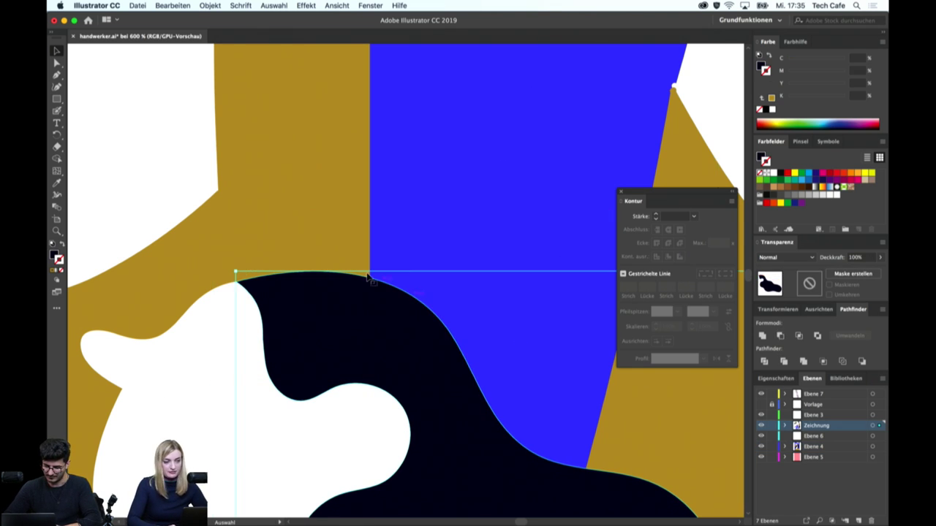
{"action": "left_click", "coordinate": [448, 239]}
Zoom out over the gold cup and close the Kontur stroke panel
{"action": "key", "text": "super+minus"}
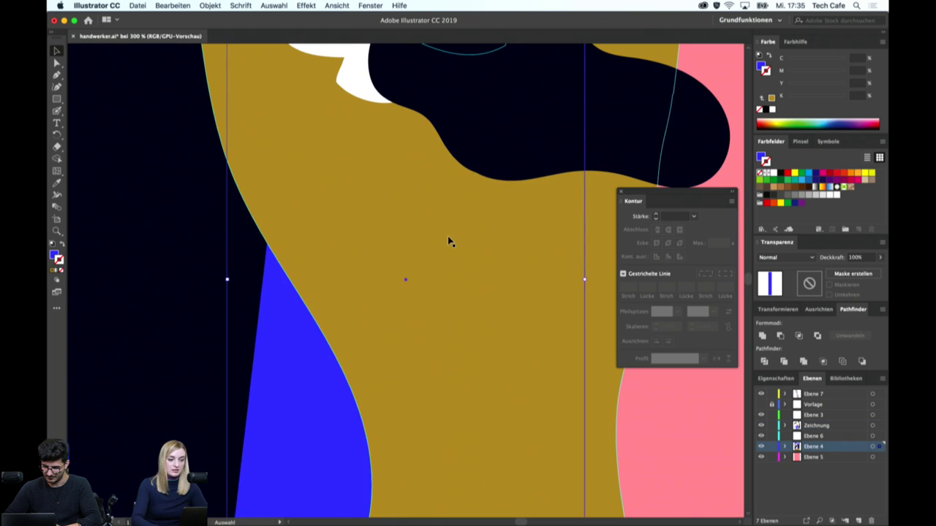
{"action": "key", "text": "super+minus"}
{"action": "scroll", "coordinate": [438, 307], "scroll_direction": "up", "scroll_amount": 5}
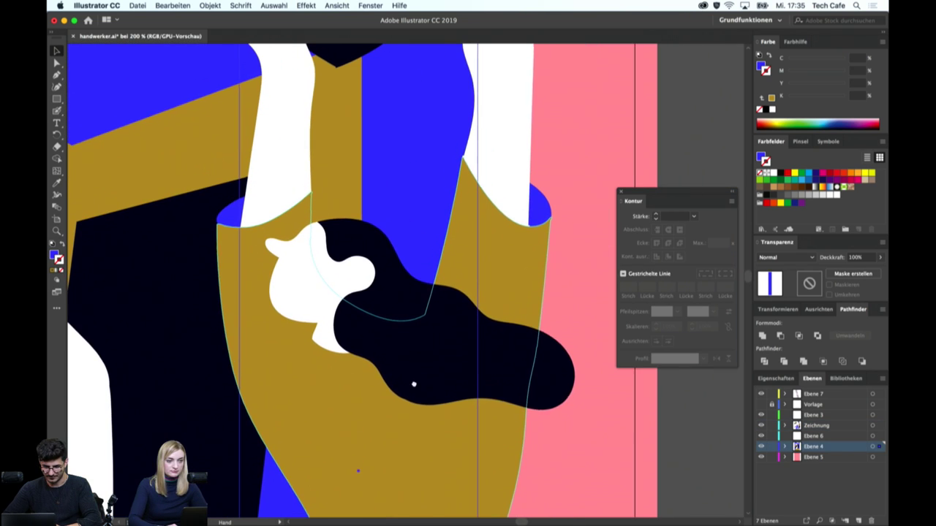
{"action": "left_click", "coordinate": [520, 307]}
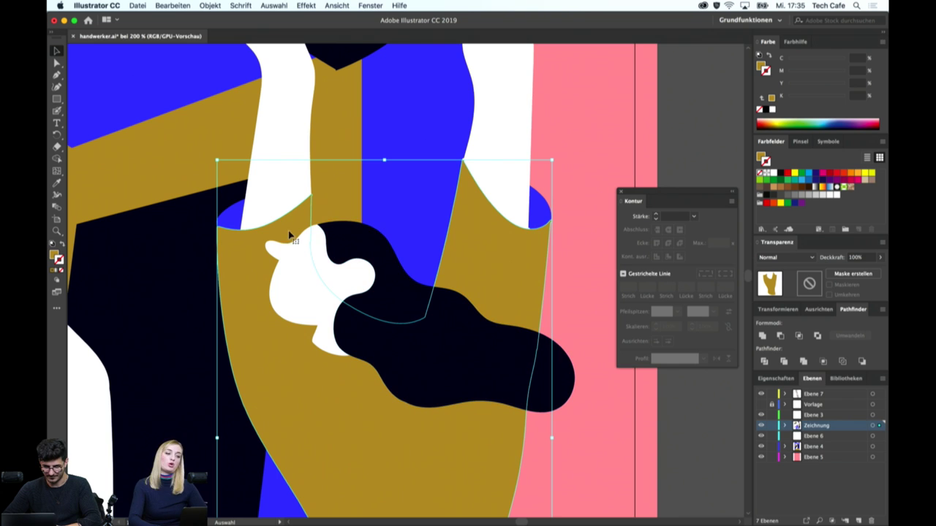
{"action": "scroll", "coordinate": [352, 229], "scroll_direction": "up", "scroll_amount": 5}
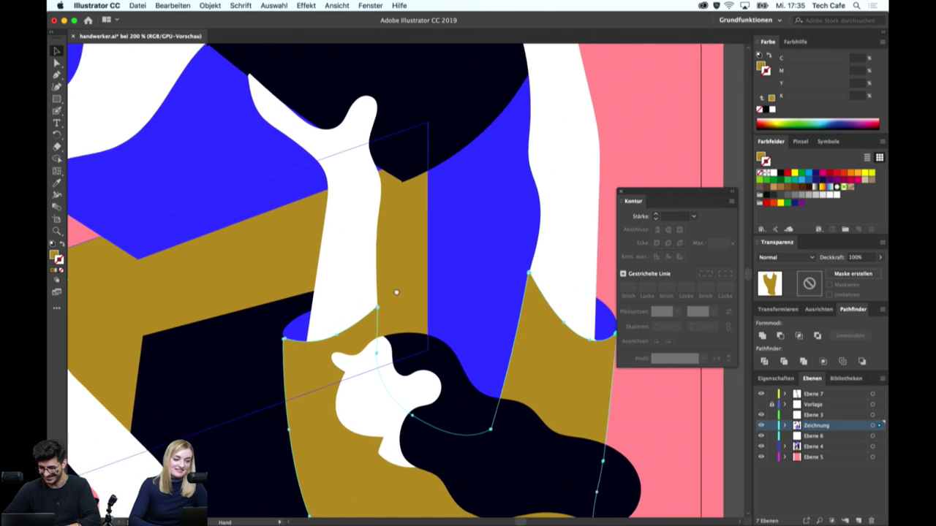
{"action": "key", "text": "super+plus"}
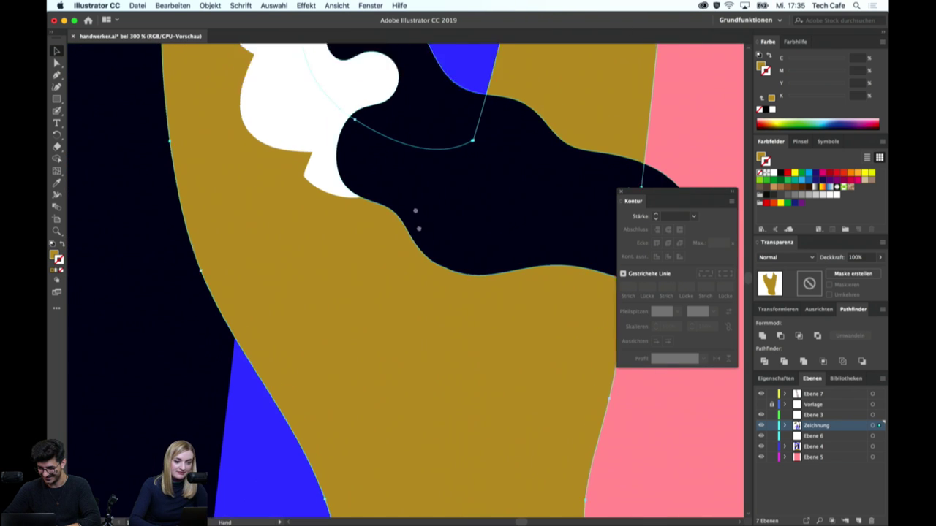
{"action": "left_click_drag", "start_coordinate": [568, 79], "coordinate": [359, 348]}
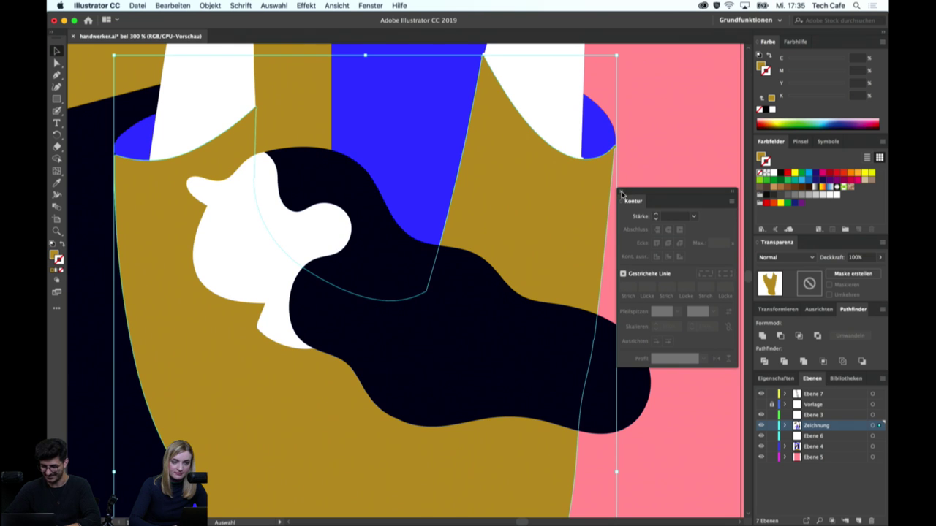
{"action": "left_click", "coordinate": [621, 193]}
Zoom in to about 800% on the hair and face edges for cleanup
{"action": "scroll", "coordinate": [606, 252], "scroll_direction": "up", "scroll_amount": 3}
{"action": "left_click", "coordinate": [586, 238]}
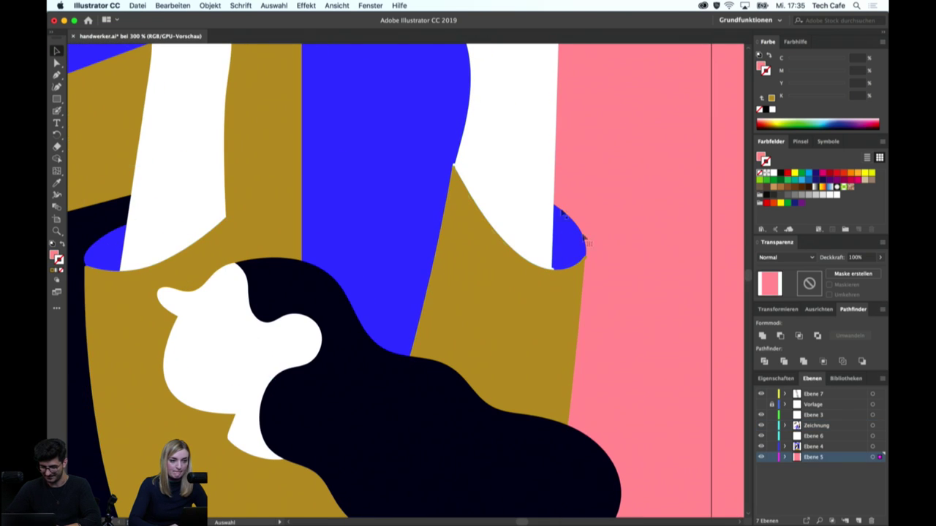
{"action": "scroll", "coordinate": [584, 238], "scroll_direction": "up", "scroll_amount": 4}
{"action": "scroll", "coordinate": [582, 259], "scroll_direction": "up", "scroll_amount": 1}
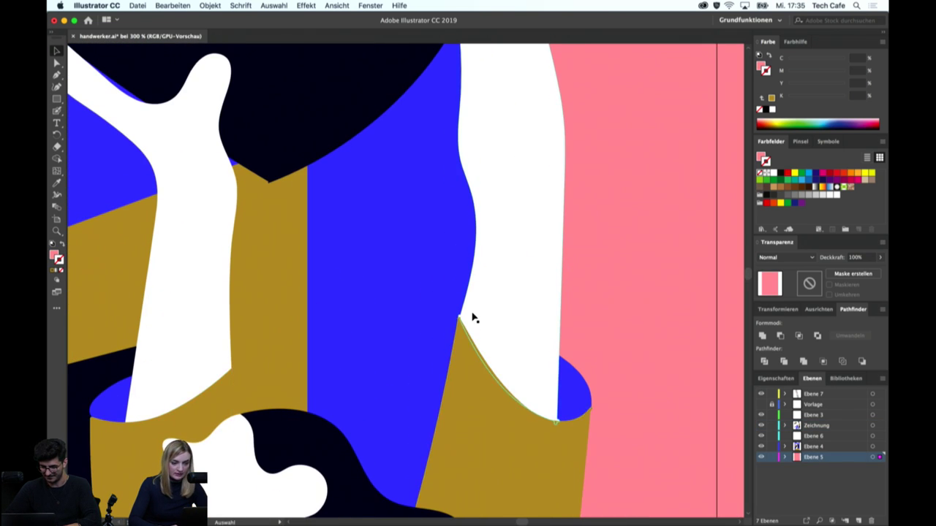
{"action": "scroll", "coordinate": [470, 328], "scroll_direction": "up", "scroll_amount": 10}
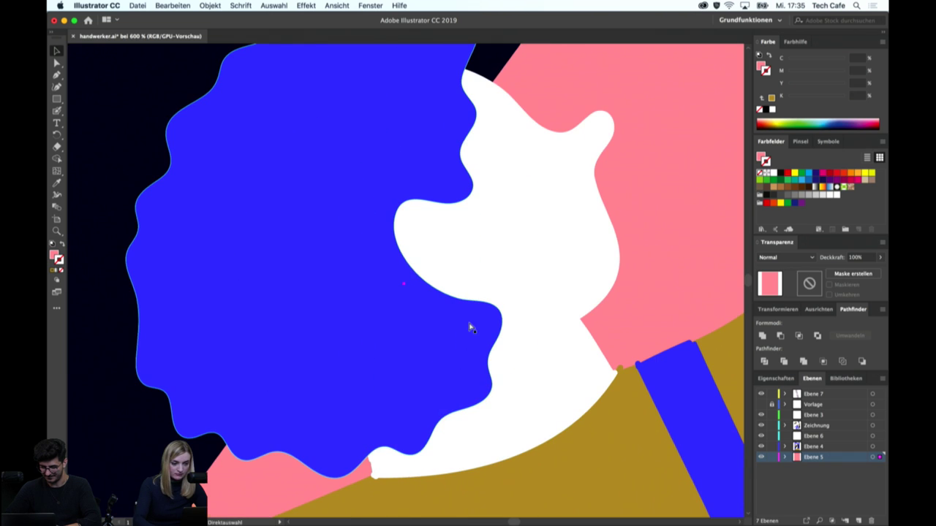
{"action": "left_click", "coordinate": [554, 309]}
{"action": "left_click", "coordinate": [431, 433]}
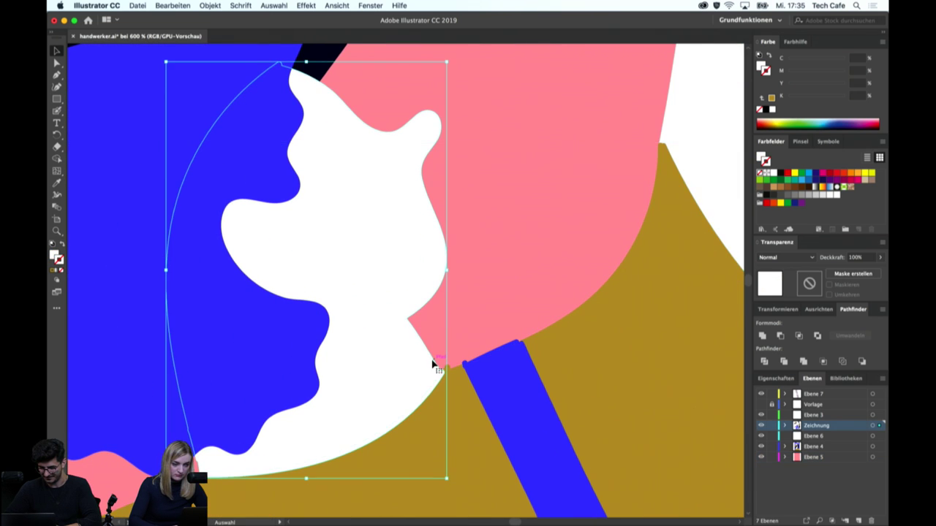
{"action": "scroll", "coordinate": [689, 229], "scroll_direction": "up", "scroll_amount": 2}
{"action": "scroll", "coordinate": [563, 269], "scroll_direction": "right", "scroll_amount": 2}
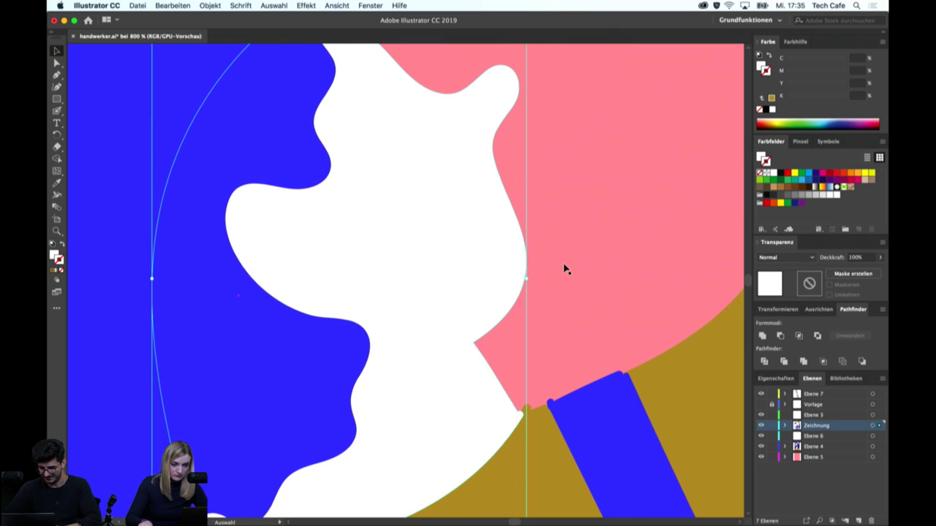
{"action": "key", "text": "space"}
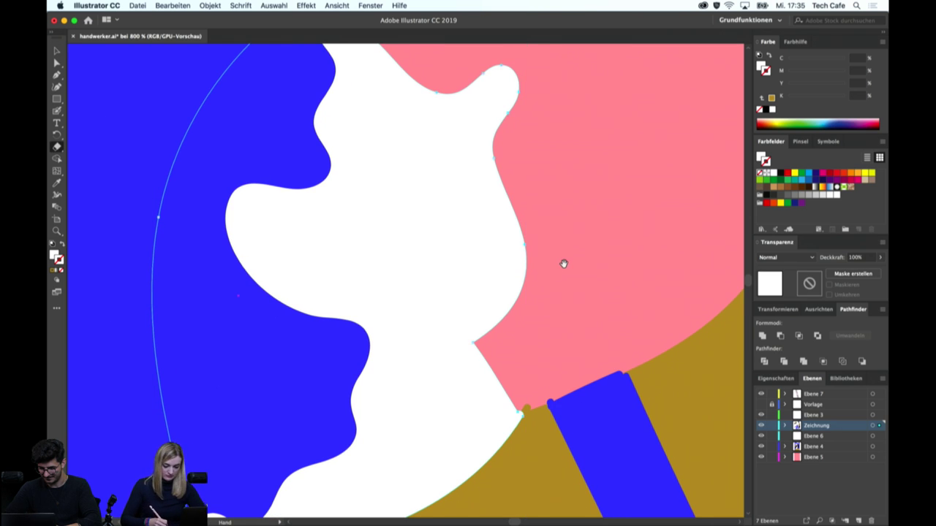
Pan to the shape junction and check the mustard, pink and blue shapes there
{"action": "left_click_drag", "start_coordinate": [564, 263], "coordinate": [484, 237]}
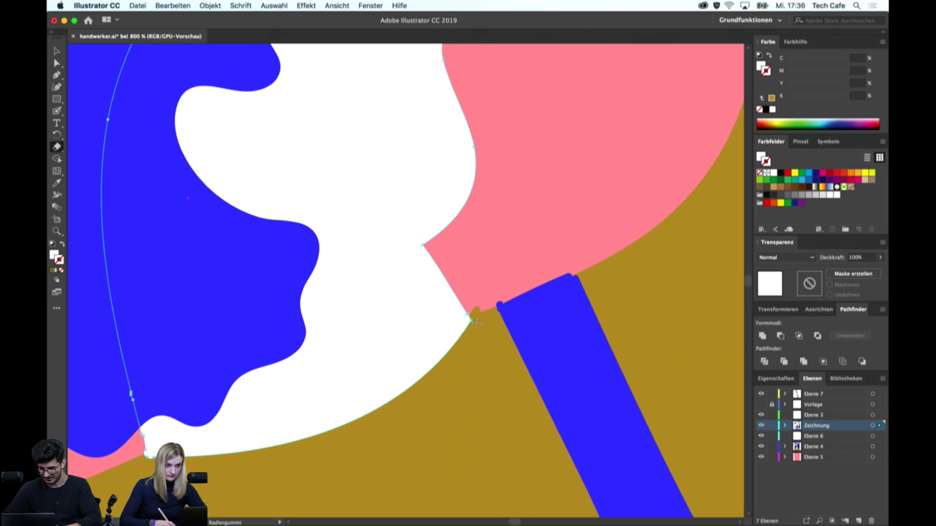
{"action": "key", "text": "v"}
{"action": "left_click", "coordinate": [490, 344]}
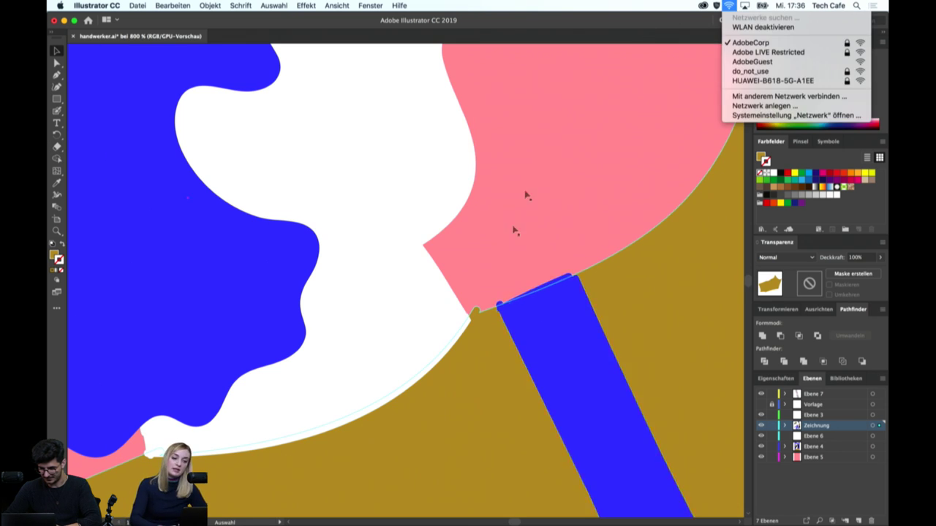
{"action": "left_click", "coordinate": [514, 268]}
{"action": "left_click", "coordinate": [489, 357]}
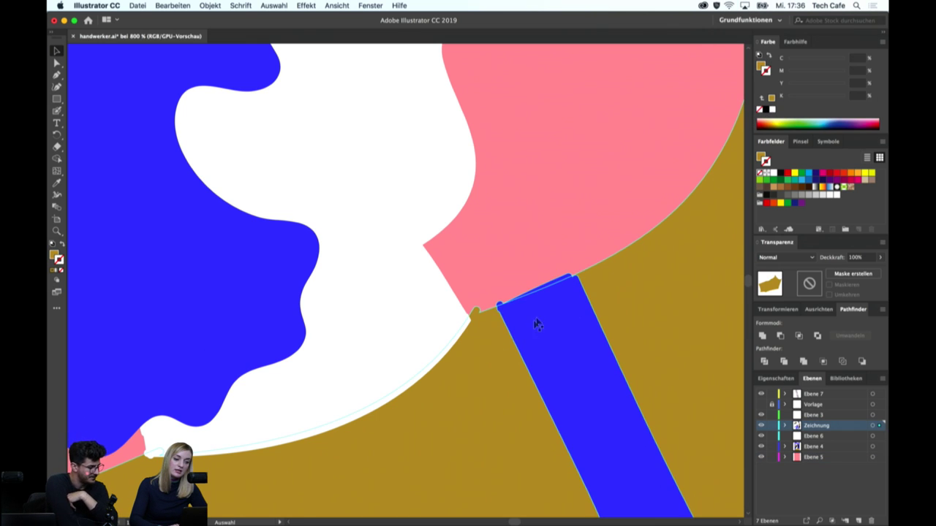
{"action": "left_click", "coordinate": [503, 306]}
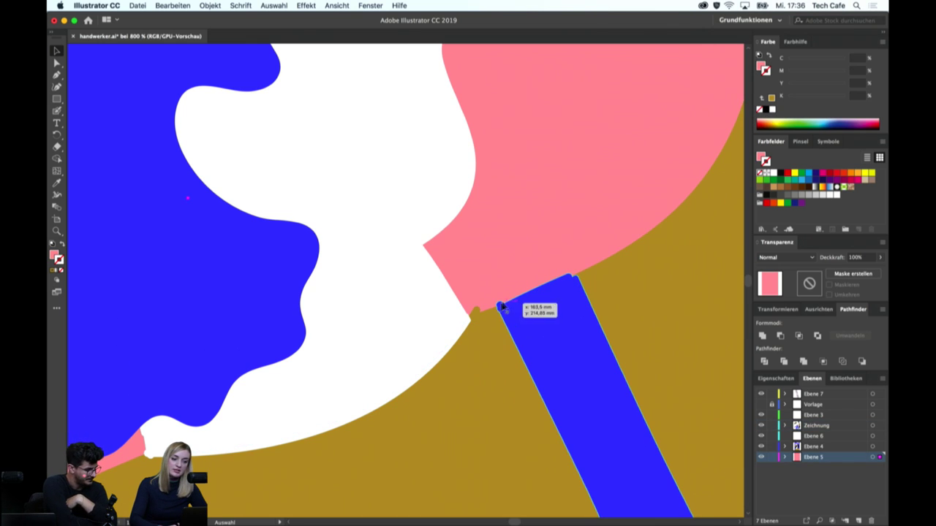
{"action": "left_click", "coordinate": [546, 313]}
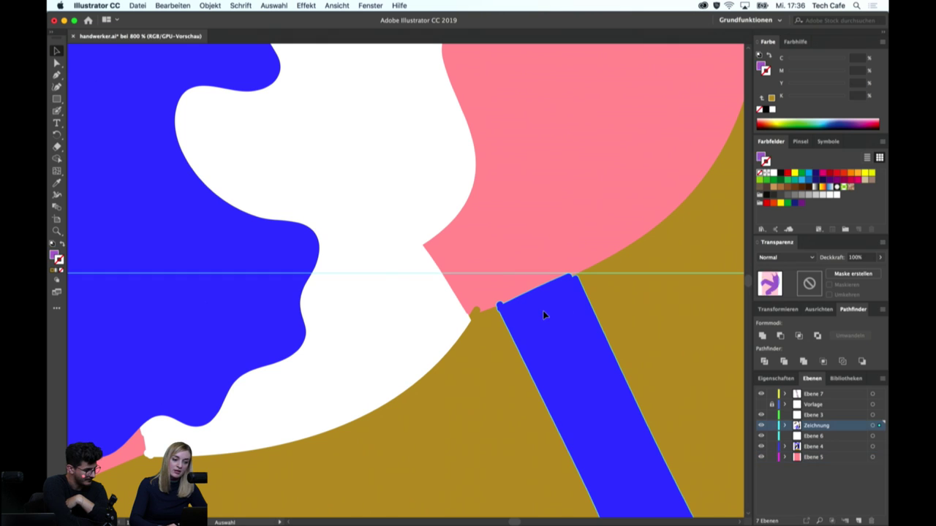
{"action": "left_click", "coordinate": [487, 349]}
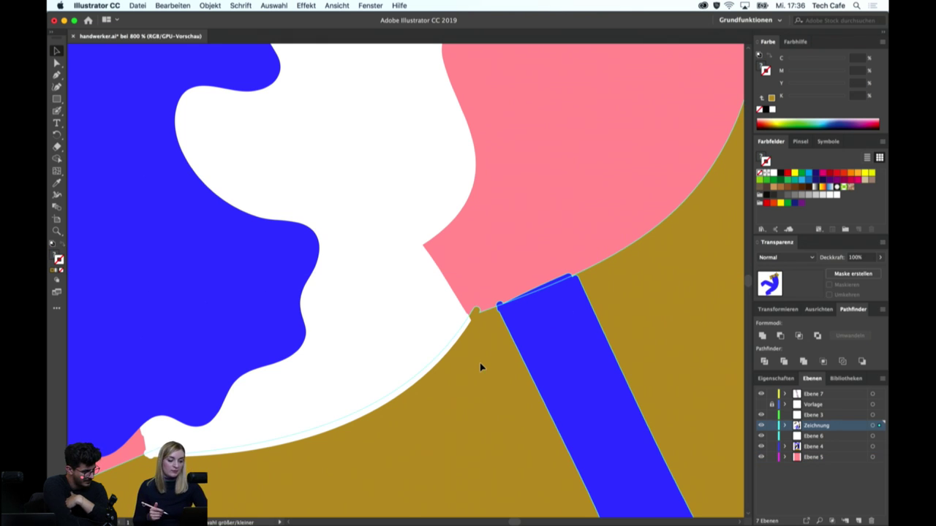
Erase the stray sliver between the pink shape and the blue bar
{"action": "key", "text": "shift+e"}
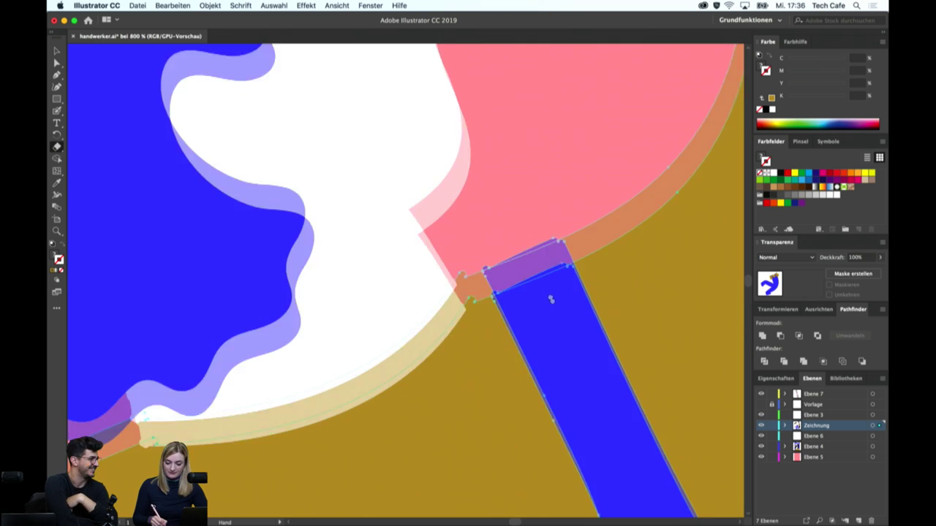
{"action": "scroll", "coordinate": [548, 299], "scroll_direction": "down", "scroll_amount": 5}
{"action": "scroll", "coordinate": [549, 299], "scroll_direction": "right", "scroll_amount": 2}
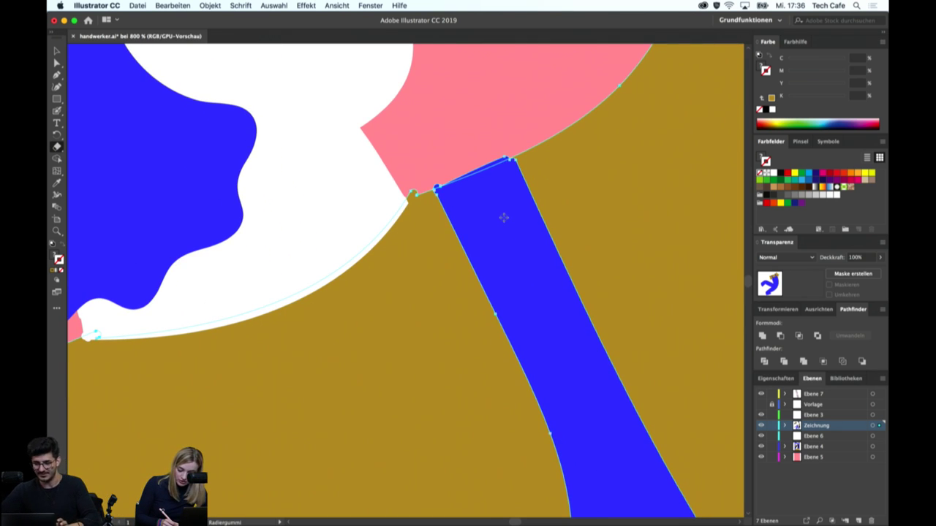
{"action": "left_click_drag", "start_coordinate": [413, 195], "coordinate": [482, 171]}
{"action": "left_click_drag", "start_coordinate": [530, 142], "coordinate": [536, 140]}
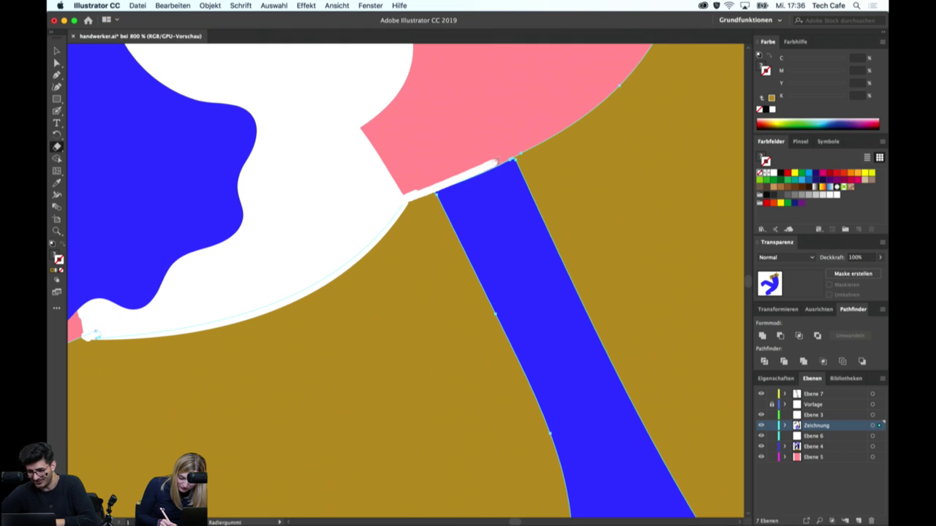
{"action": "left_click_drag", "start_coordinate": [519, 150], "coordinate": [535, 139]}
{"action": "key", "text": "v"}
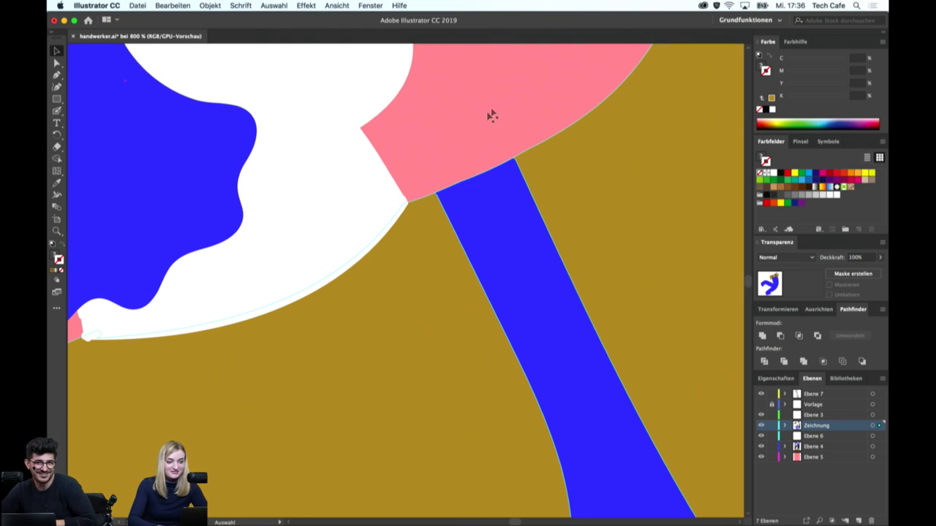
{"action": "left_click", "coordinate": [526, 103]}
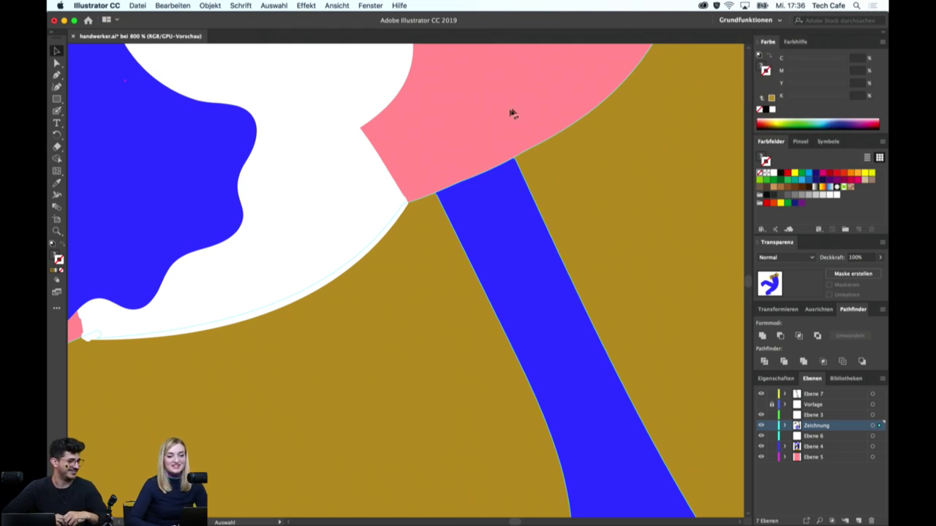
{"action": "mouse_move", "coordinate": [536, 90]}
{"action": "left_mouse_down"}
{"action": "mouse_move", "coordinate": [492, 135]}
{"action": "mouse_move", "coordinate": [456, 198]}
{"action": "left_mouse_up"}
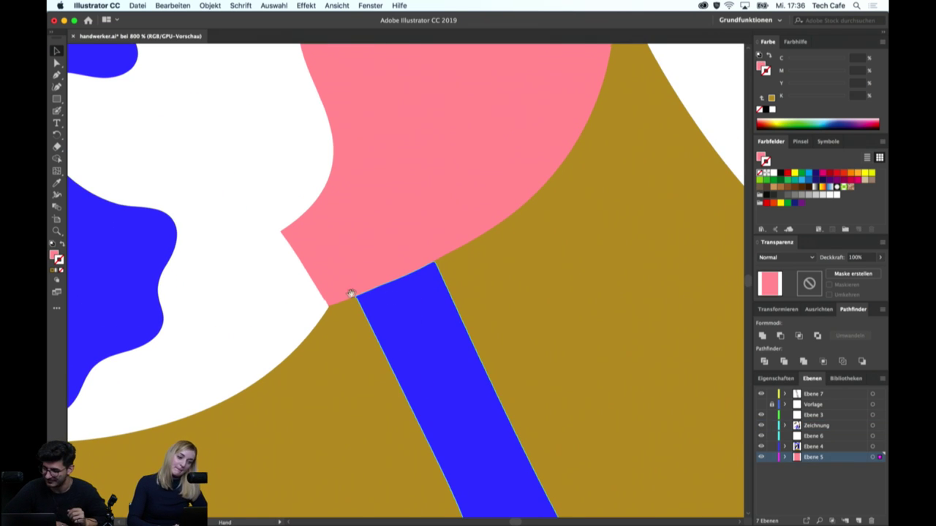
Erase the white shape's stray lower-corner overhang so its bottom edge follows the gold curve
{"action": "left_click_drag", "start_coordinate": [350, 293], "coordinate": [659, 159]}
{"action": "left_click_drag", "start_coordinate": [298, 314], "coordinate": [346, 313]}
{"action": "left_click", "coordinate": [382, 302]}
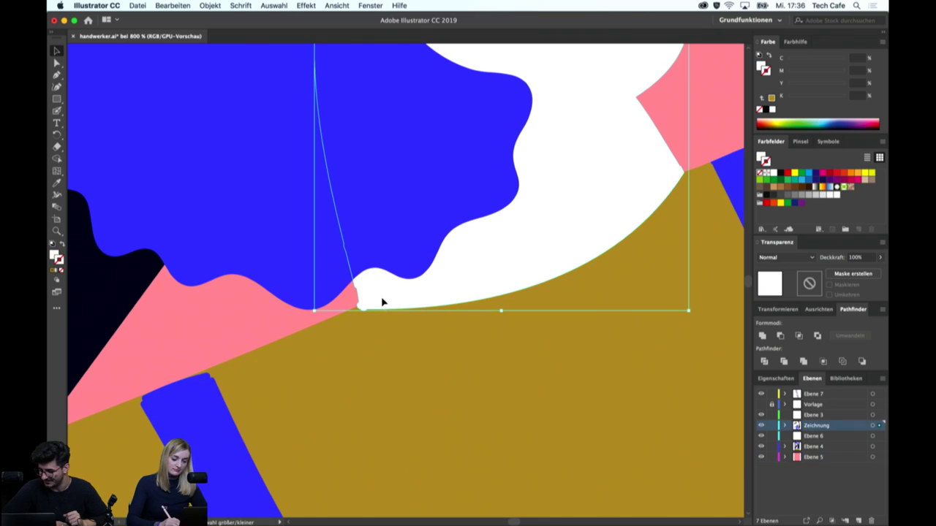
{"action": "key", "text": "shift+e"}
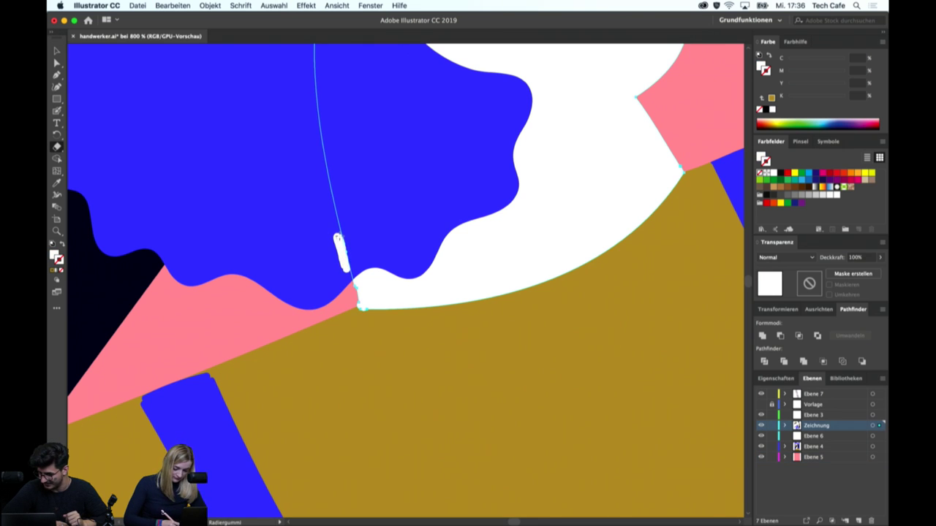
{"action": "left_click_drag", "start_coordinate": [359, 321], "coordinate": [361, 326]}
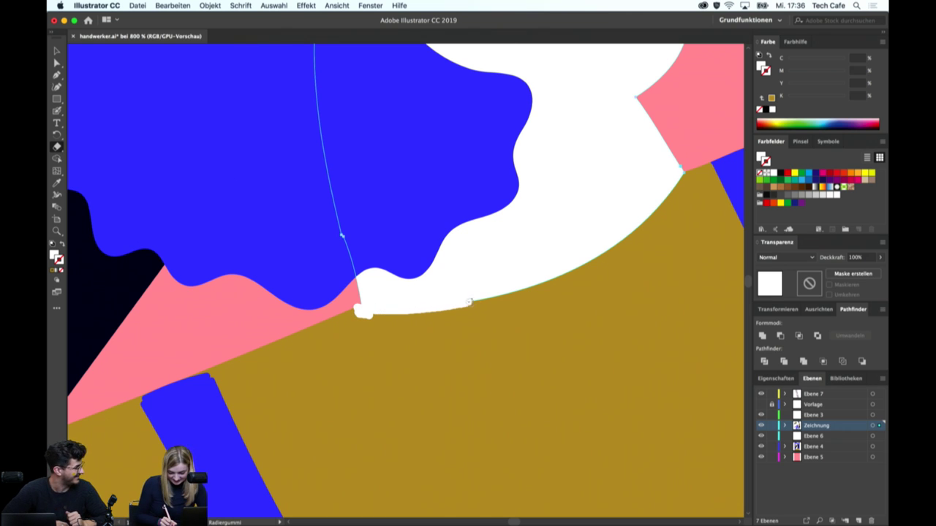
{"action": "left_click_drag", "start_coordinate": [506, 294], "coordinate": [611, 254]}
Select the blue stripe and switch to the Blob Brush
{"action": "key", "text": "v"}
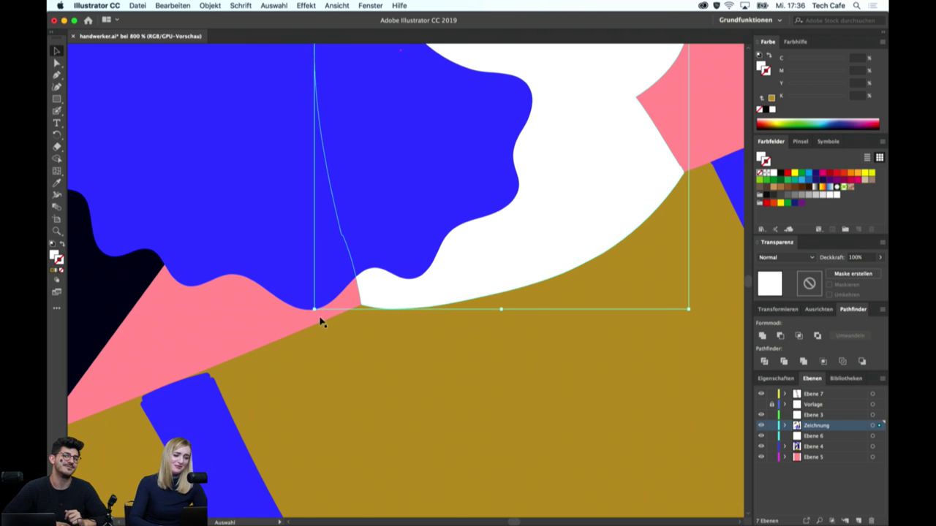
{"action": "left_click", "coordinate": [251, 344]}
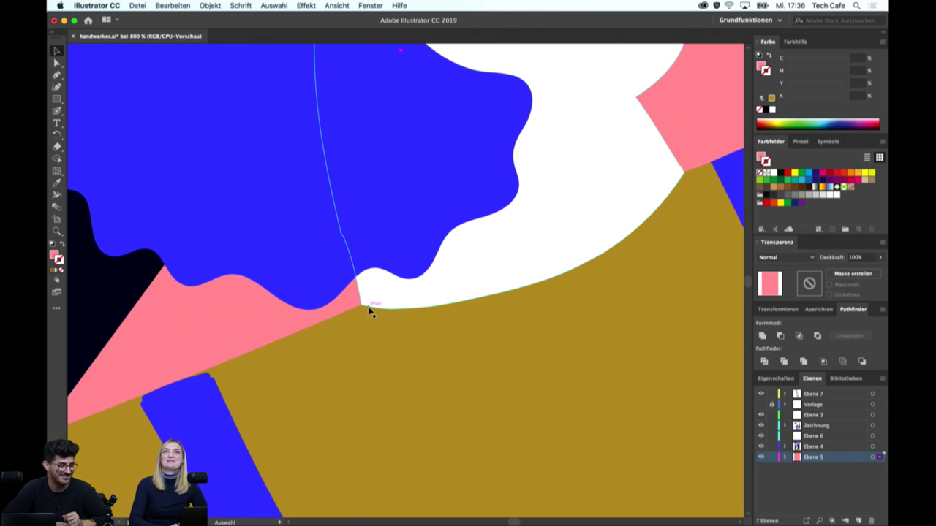
{"action": "left_click_drag", "start_coordinate": [183, 351], "coordinate": [297, 246]}
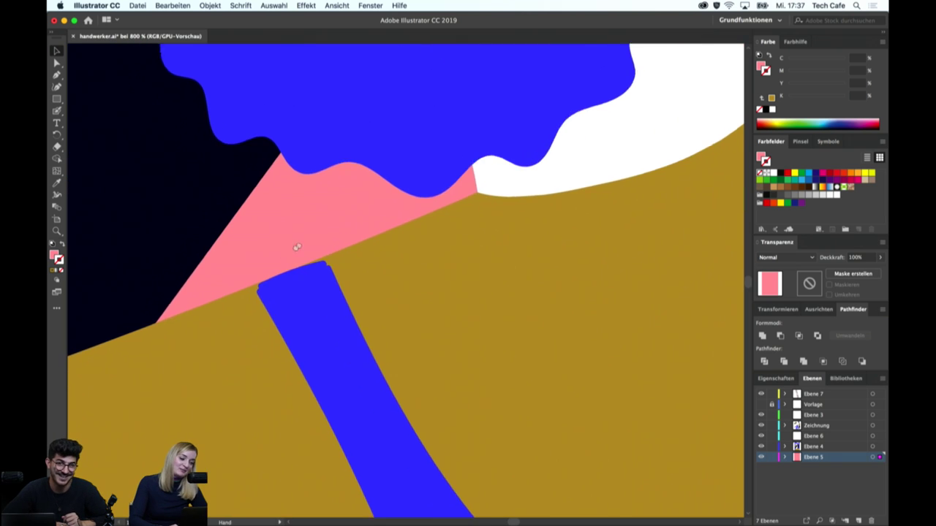
{"action": "left_click", "coordinate": [299, 291]}
{"action": "key", "text": "shift+b"}
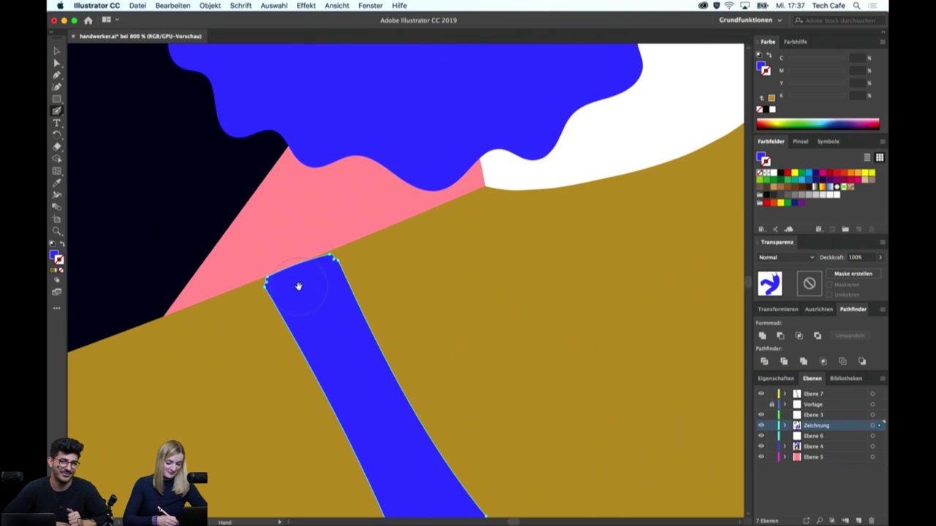
Set the Blob Brush to 8 pt and paint blue over the stripe's top corners and notch
{"action": "scroll", "coordinate": [298, 278], "scroll_direction": "down", "scroll_amount": 5}
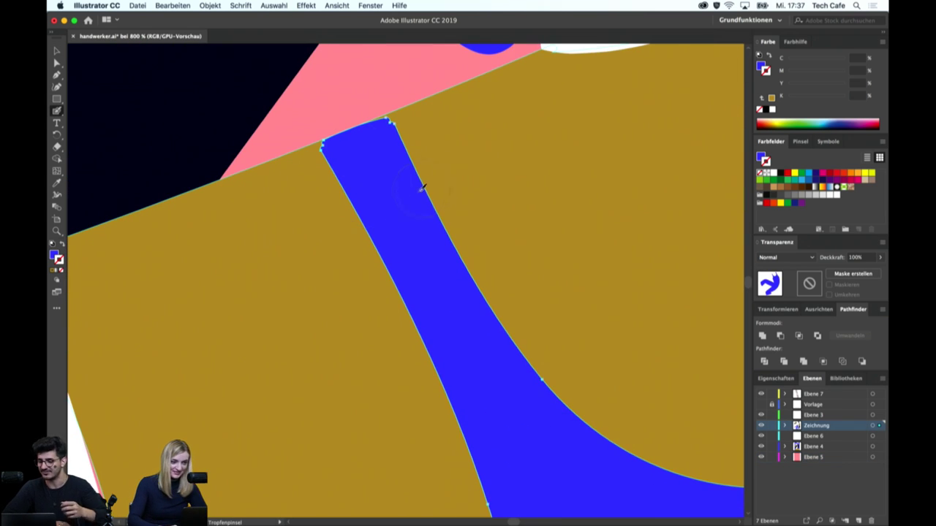
{"action": "key", "text": "Return"}
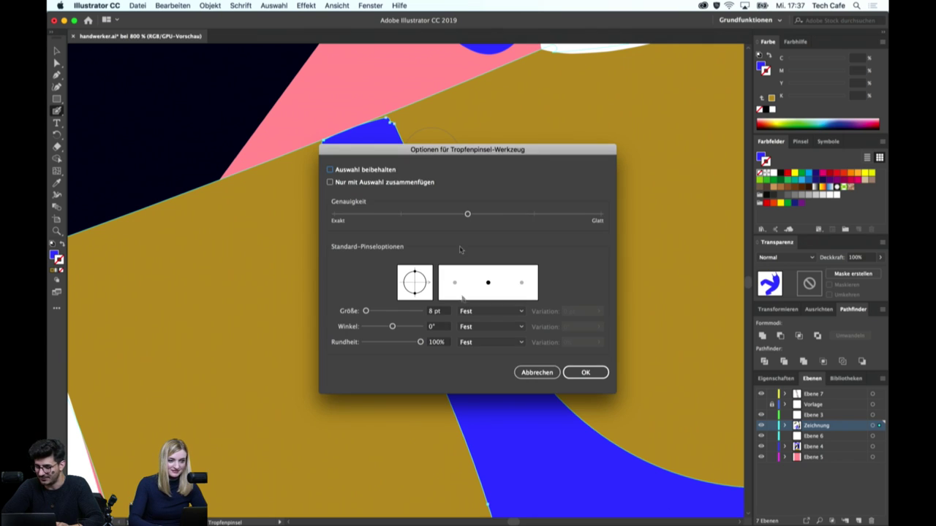
{"action": "left_click", "coordinate": [435, 312]}
{"action": "key", "text": "Return"}
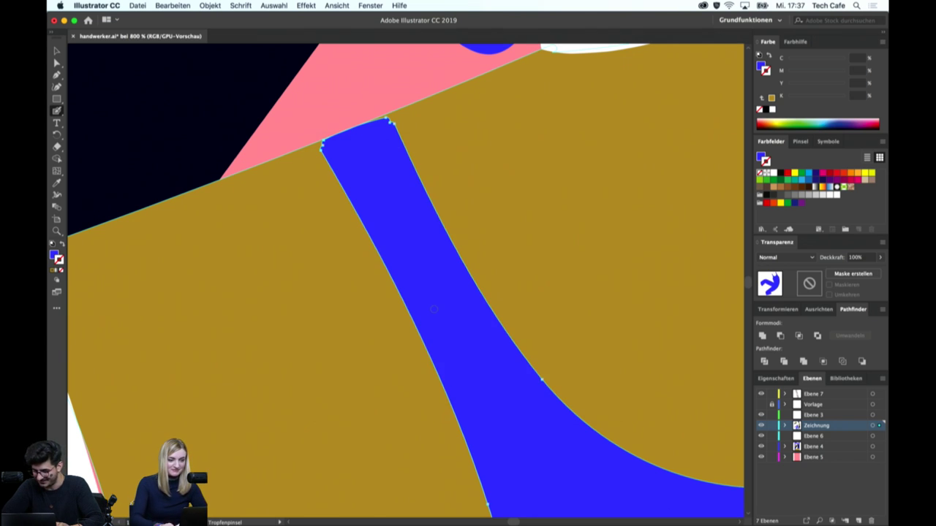
{"action": "left_click_drag", "start_coordinate": [319, 128], "coordinate": [331, 143]}
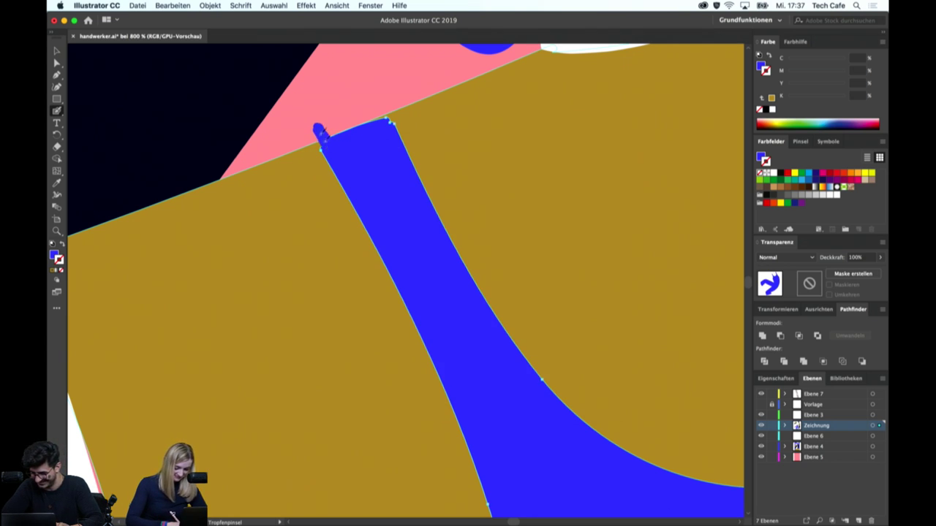
{"action": "left_click_drag", "start_coordinate": [377, 117], "coordinate": [380, 106]}
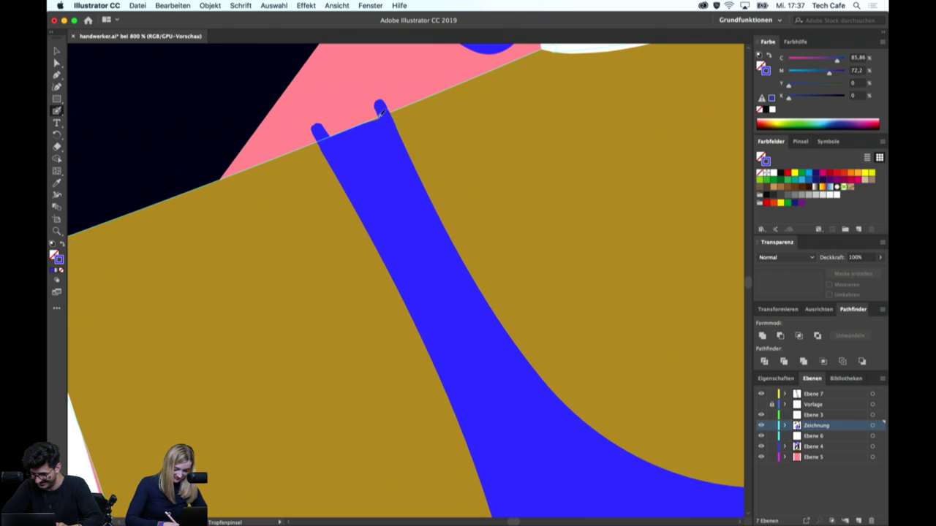
{"action": "left_click_drag", "start_coordinate": [346, 126], "coordinate": [330, 132]}
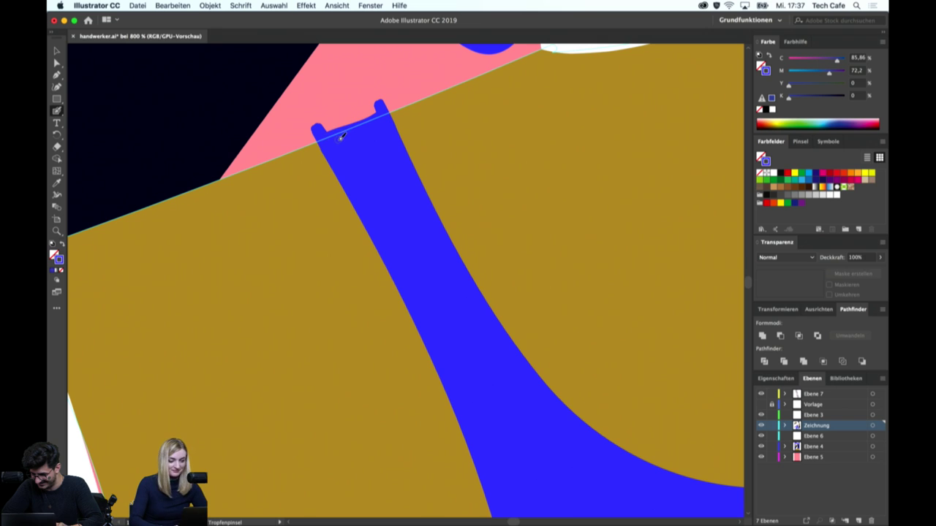
Erase the left and right nubs atop the blue stripe so it ends flat
{"action": "key", "text": "v"}
{"action": "left_click", "coordinate": [359, 156]}
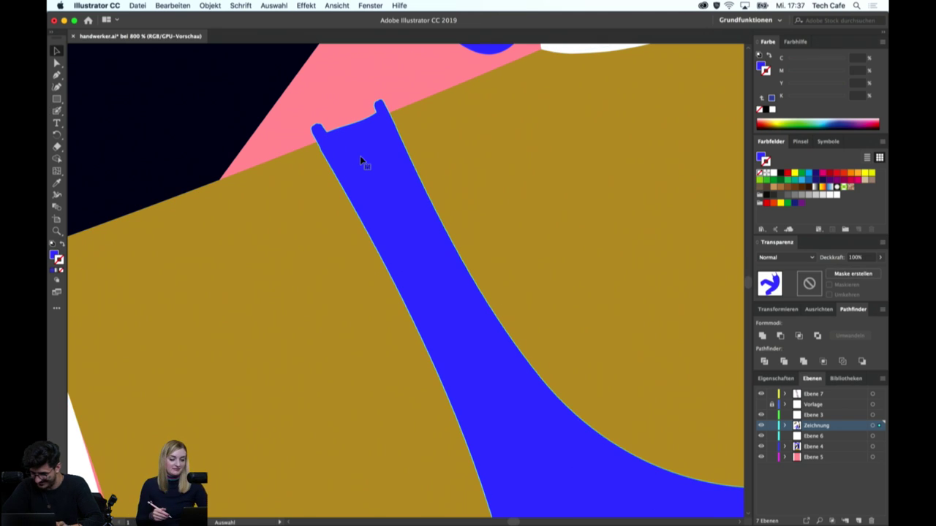
{"action": "key", "text": "shift+e"}
{"action": "mouse_move", "coordinate": [338, 115]}
{"action": "left_mouse_down"}
{"action": "mouse_move", "coordinate": [304, 131]}
{"action": "mouse_move", "coordinate": [306, 140]}
{"action": "left_mouse_up"}
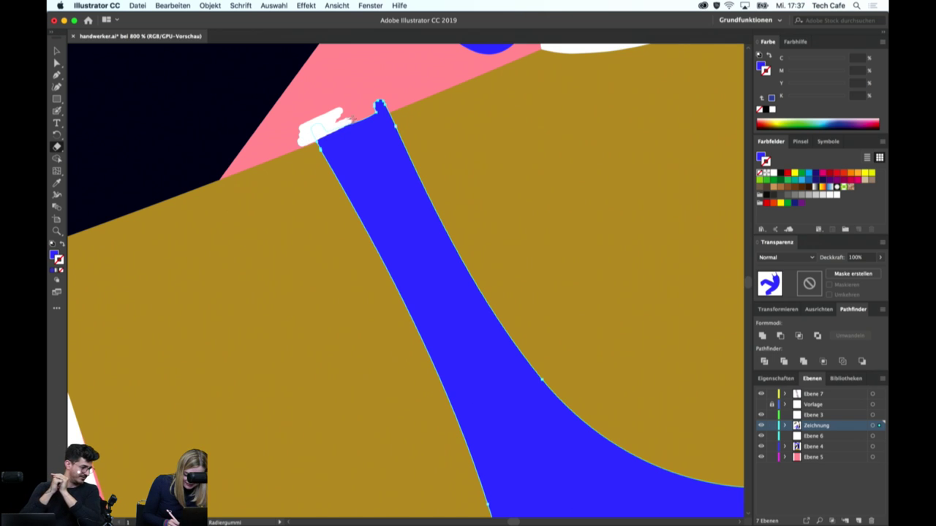
{"action": "mouse_move", "coordinate": [353, 118]}
{"action": "left_mouse_down"}
{"action": "mouse_move", "coordinate": [399, 103]}
{"action": "mouse_move", "coordinate": [310, 139]}
{"action": "left_mouse_up"}
{"action": "key", "text": "v"}
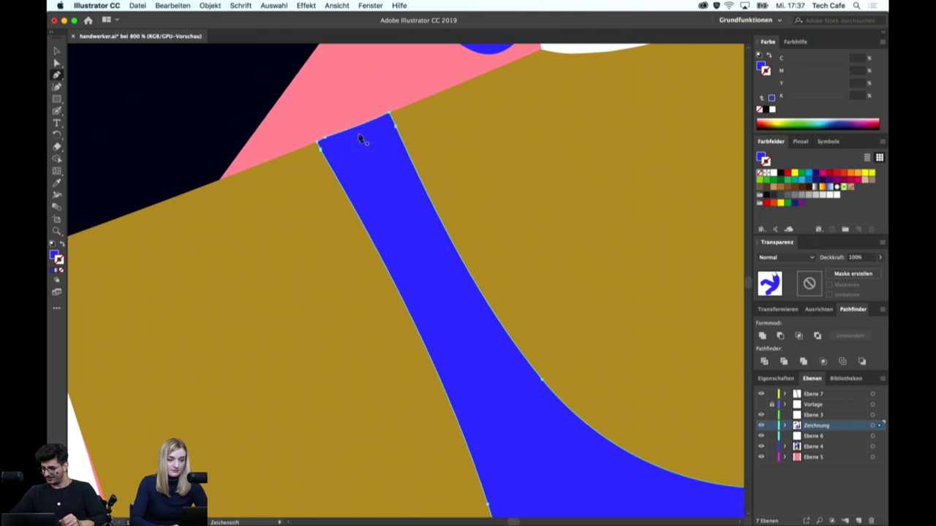
{"action": "left_click", "coordinate": [337, 121]}
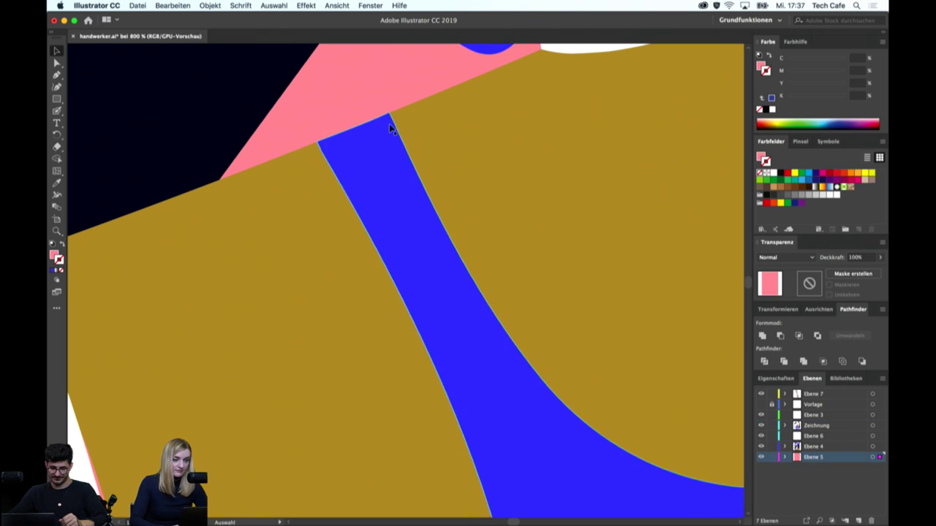
{"action": "key", "text": "super+minus"}
{"action": "left_click_drag", "start_coordinate": [389, 124], "coordinate": [399, 109]}
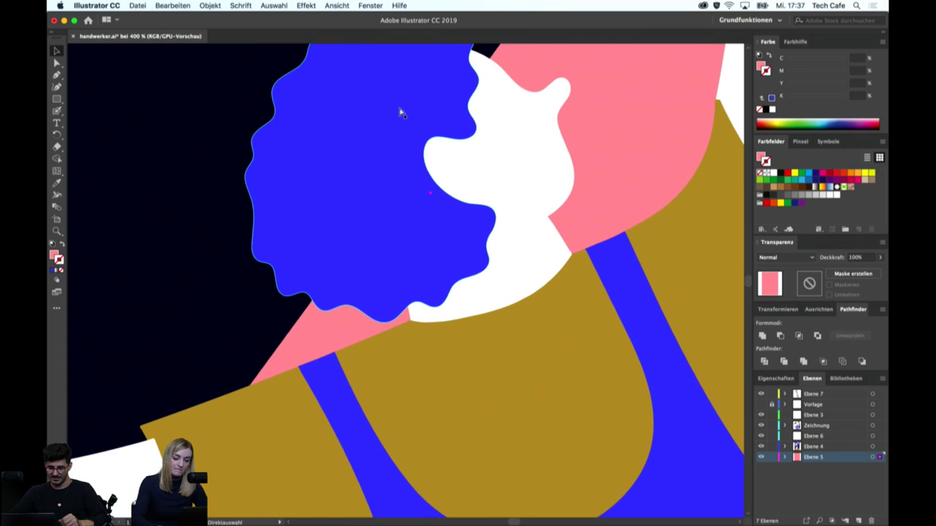
Fit the whole artboard in the window, zoom to 50%, and pan to its top edge
{"action": "key", "text": "super+0"}
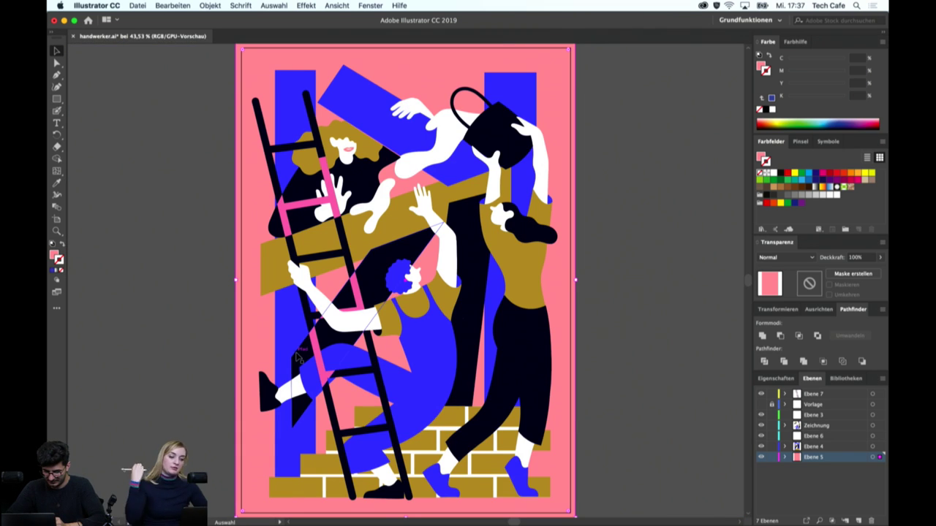
{"action": "key", "text": "super+plus"}
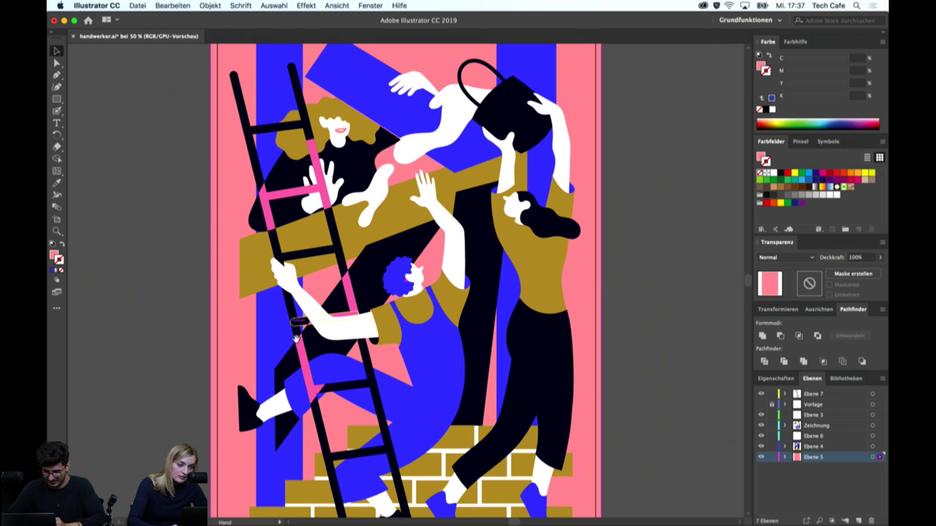
{"action": "left_click_drag", "start_coordinate": [245, 191], "coordinate": [331, 256]}
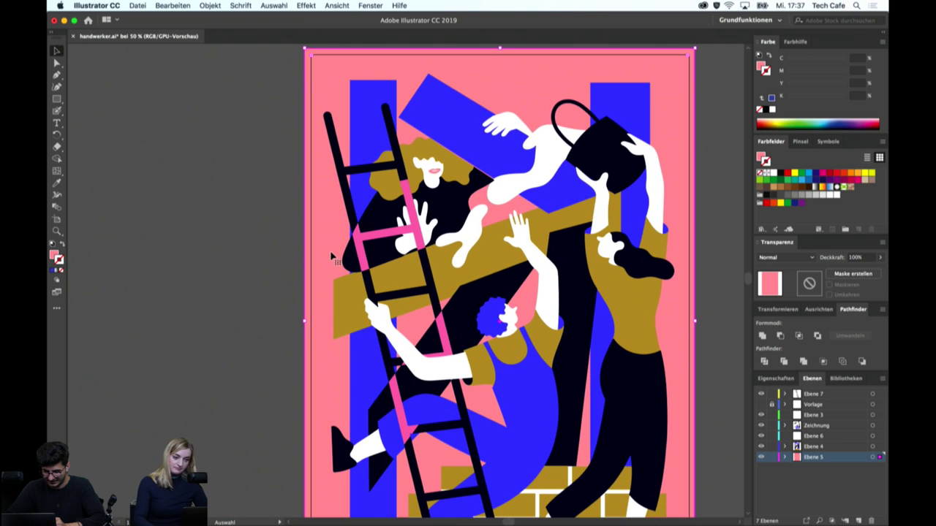
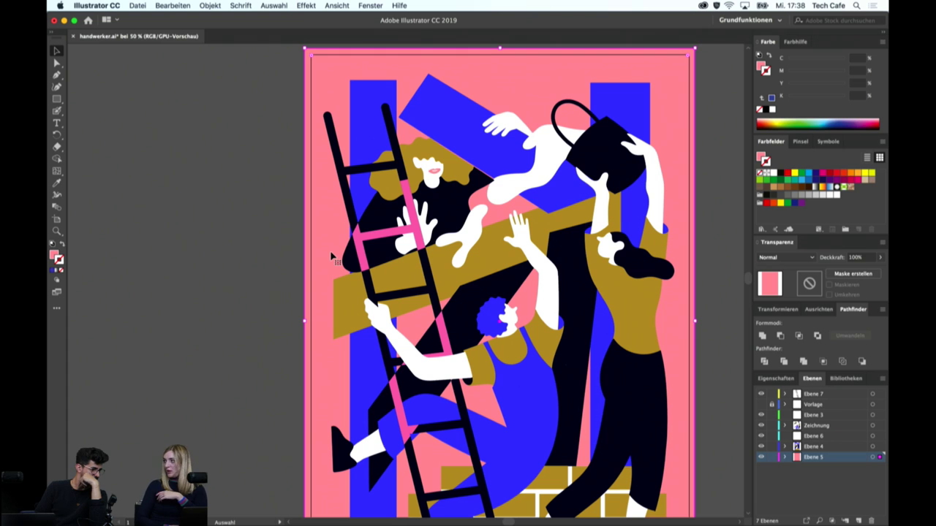
Zoom in slightly and select the blue-haired worker's white arm on the ladder
{"action": "key", "text": "a"}
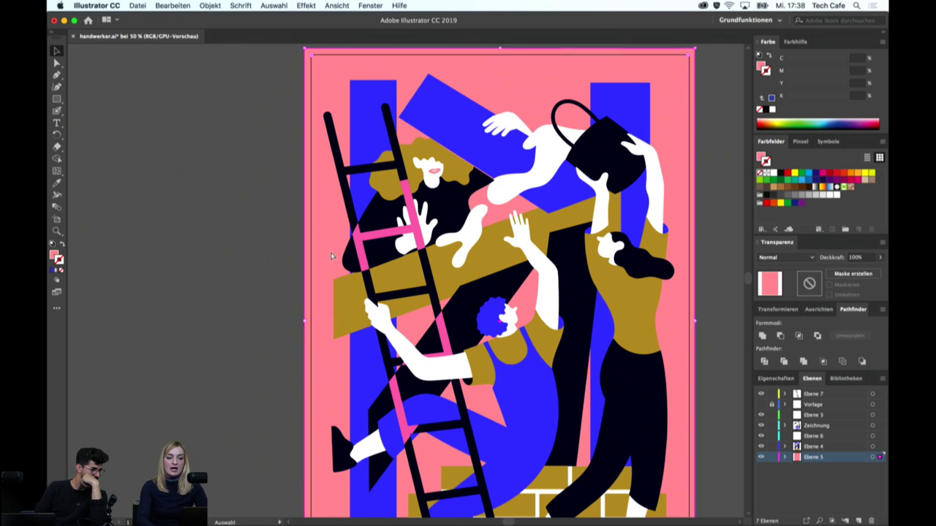
{"action": "key", "text": "super+plus"}
{"action": "key", "text": "v"}
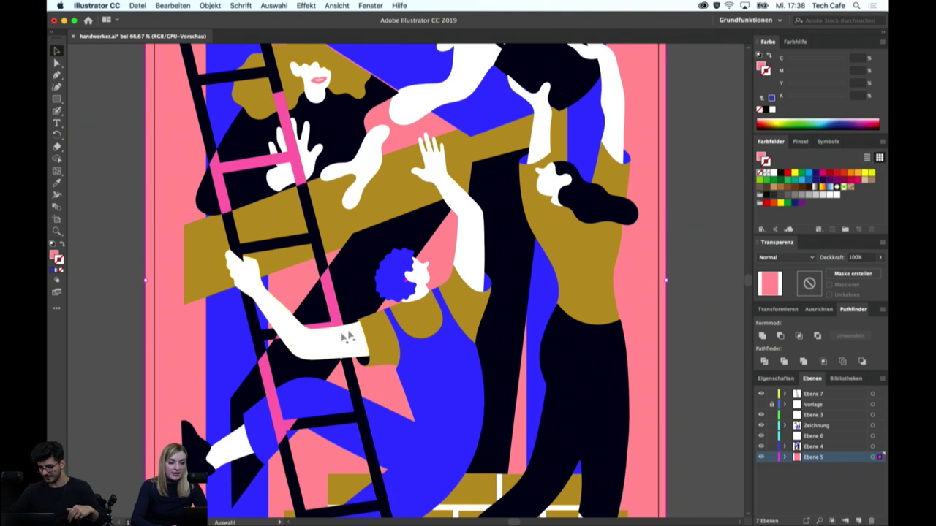
{"action": "left_click", "coordinate": [345, 336]}
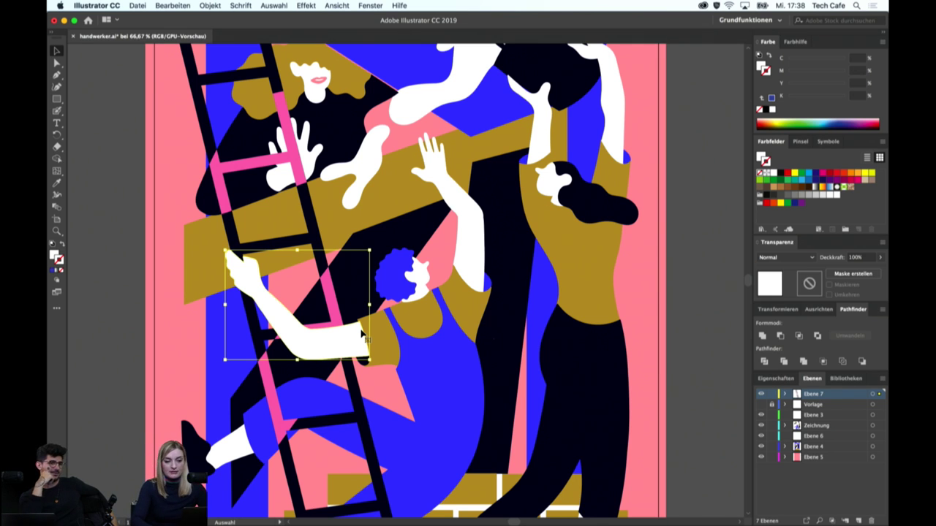
{"action": "key", "text": "ctrl+plus"}
{"action": "key", "text": "ctrl+plus"}
{"action": "left_click_drag", "start_coordinate": [517, 334], "coordinate": [349, 311]}
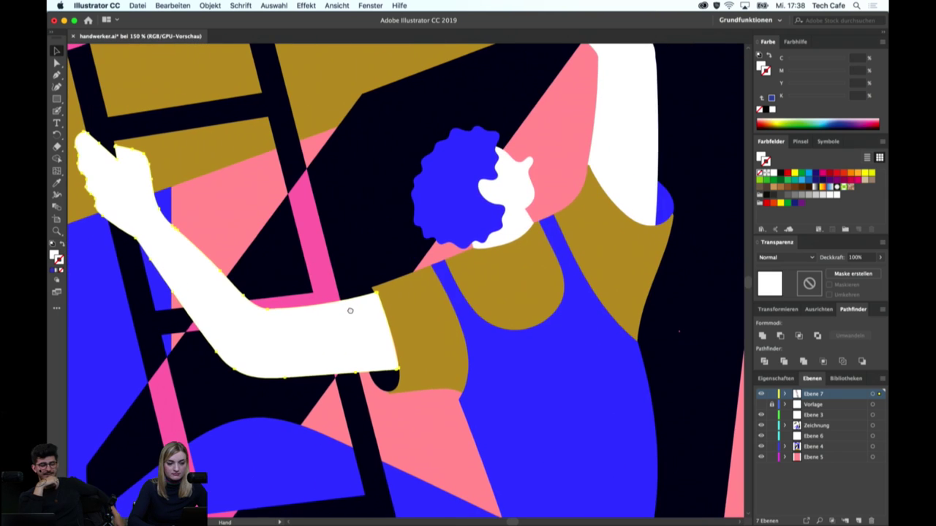
{"action": "key", "text": "space"}
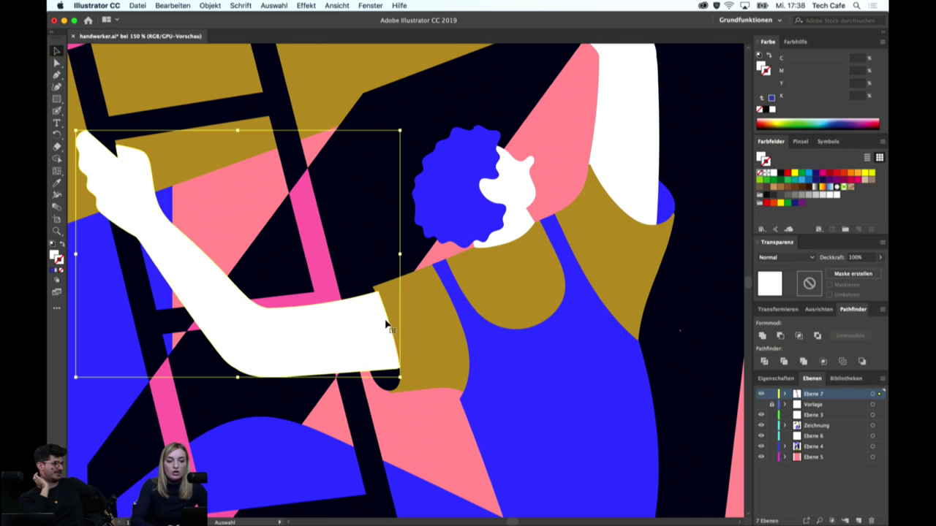
{"action": "left_click_drag", "start_coordinate": [403, 317], "coordinate": [503, 312]}
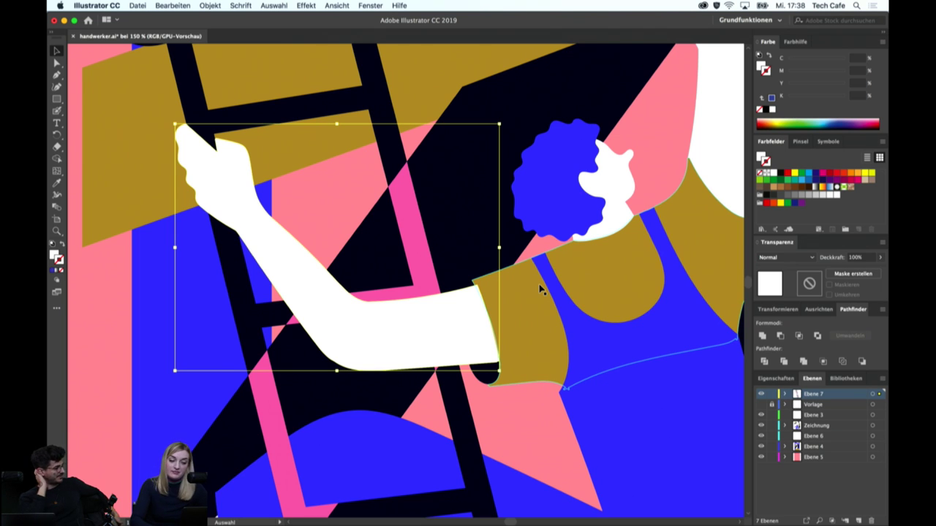
{"action": "key", "text": "a"}
{"action": "scroll", "coordinate": [539, 289], "scroll_direction": "down", "scroll_amount": 1}
{"action": "key", "text": "v"}
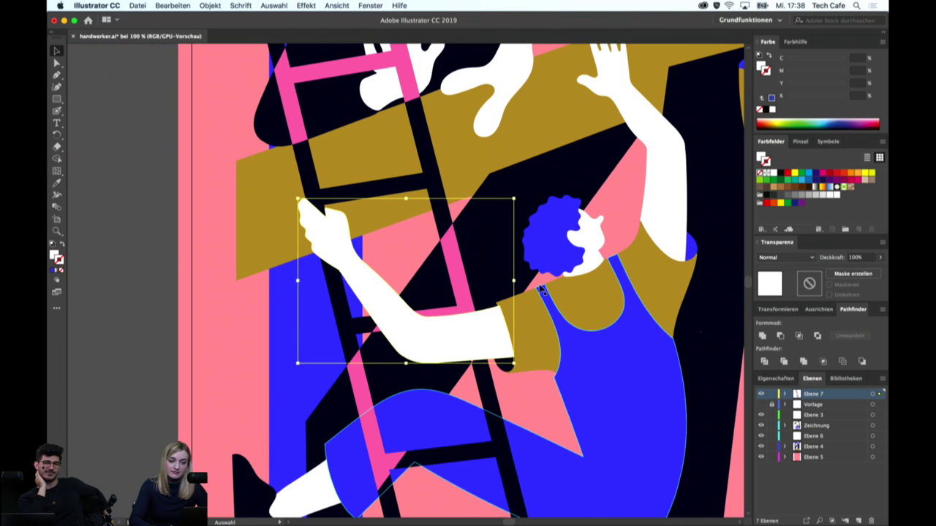
{"action": "scroll", "coordinate": [539, 289], "scroll_direction": "down", "scroll_amount": 1}
{"action": "scroll", "coordinate": [539, 288], "scroll_direction": "down", "scroll_amount": 1}
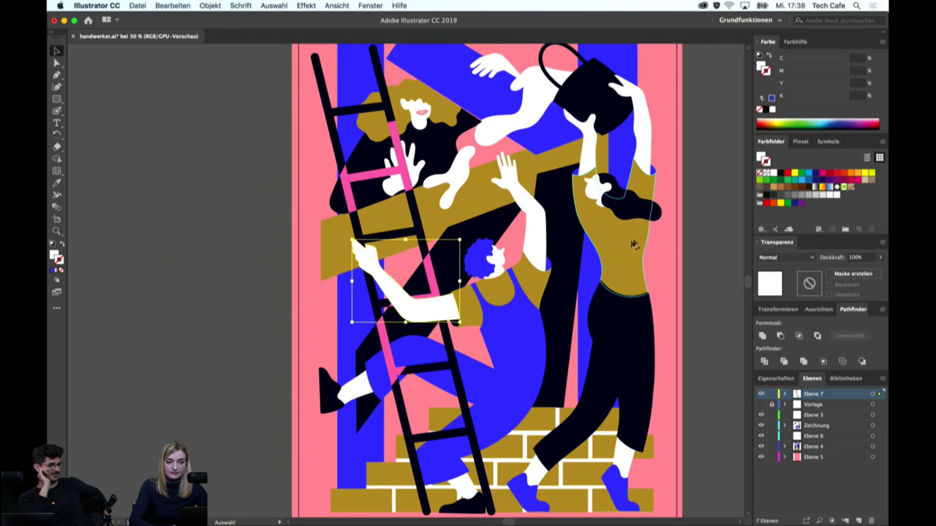
{"action": "left_click", "coordinate": [690, 245]}
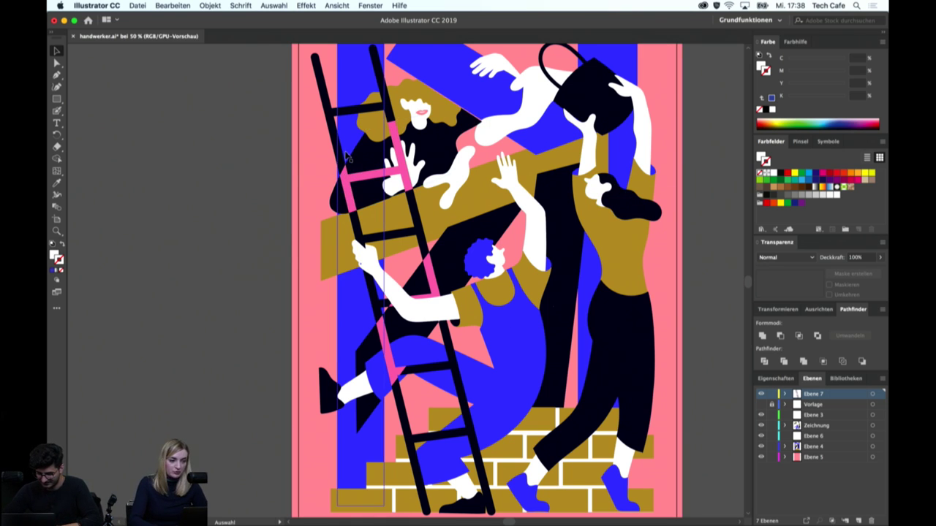
Zoom in on the climbing woman and select her white hand
{"action": "key", "text": "super+plus"}
{"action": "key", "text": "super+plus"}
{"action": "scroll", "coordinate": [346, 161], "scroll_direction": "up", "scroll_amount": 5}
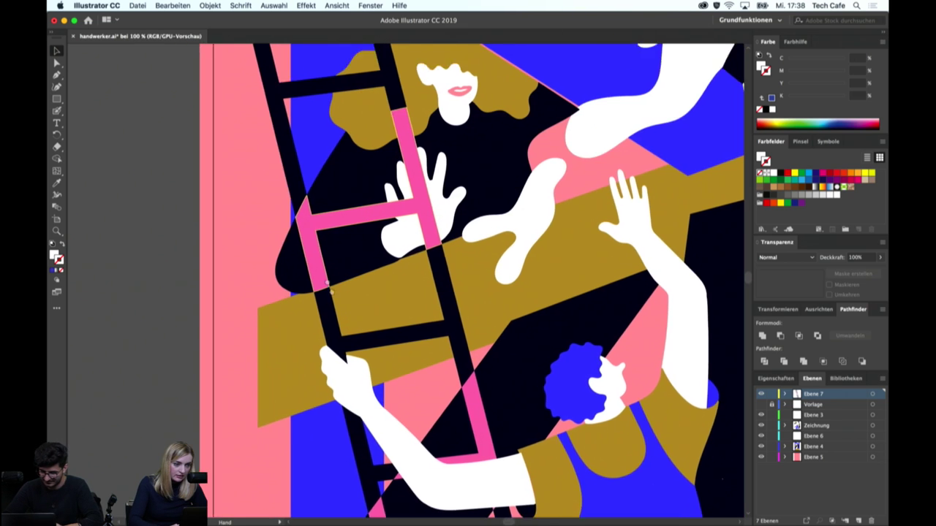
{"action": "key", "text": "super+plus"}
{"action": "scroll", "coordinate": [456, 307], "scroll_direction": "up", "scroll_amount": 2}
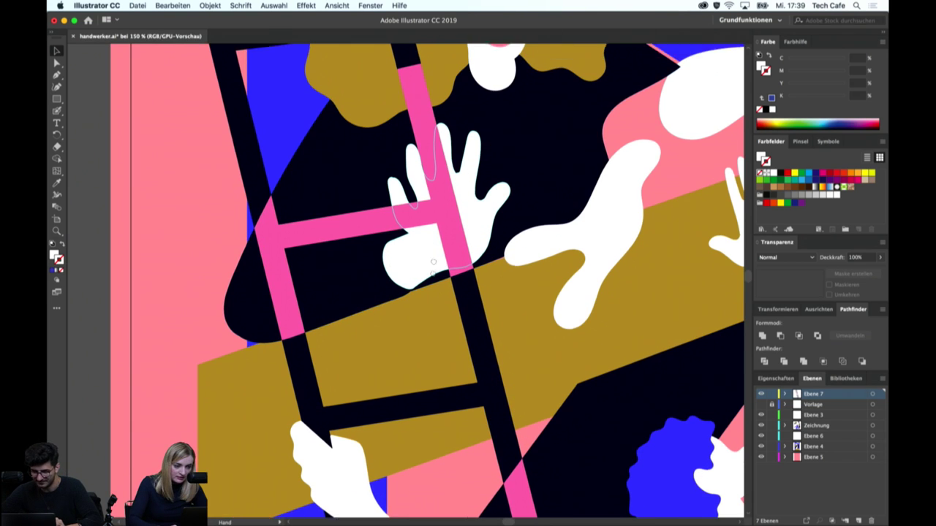
{"action": "scroll", "coordinate": [455, 320], "scroll_direction": "up", "scroll_amount": 3}
{"action": "key", "text": "super+plus"}
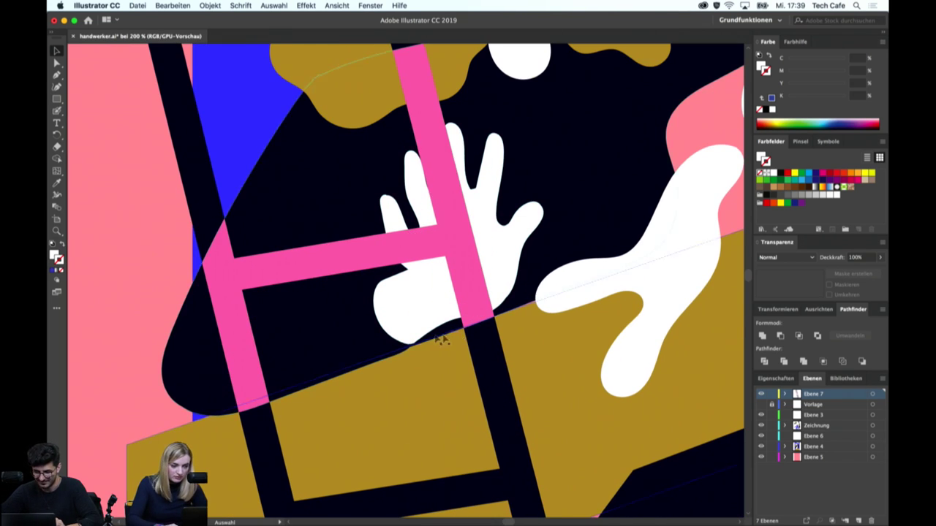
{"action": "key", "text": "p"}
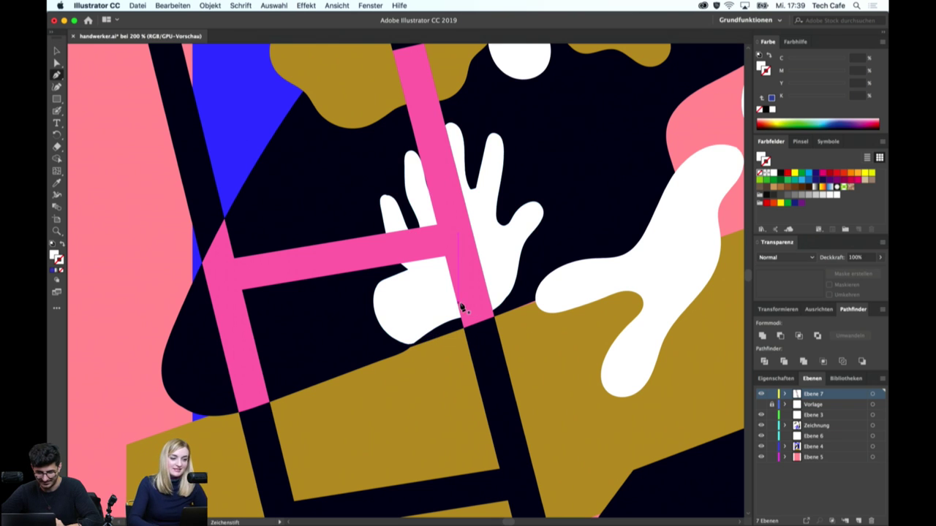
{"action": "key", "text": "v"}
{"action": "left_click", "coordinate": [502, 298]}
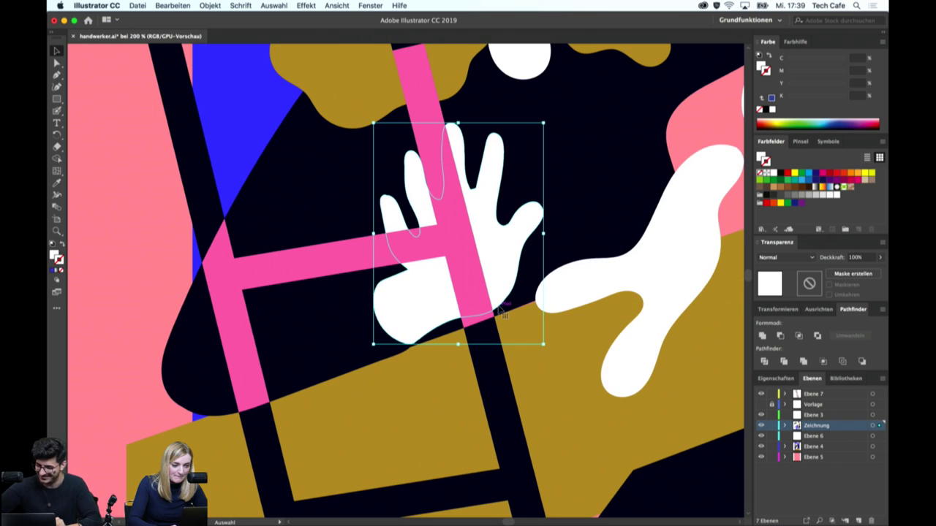
Move the hand about 1.15 mm down onto the gold plank, then deselect to check
{"action": "left_click_drag", "start_coordinate": [502, 291], "coordinate": [502, 296]}
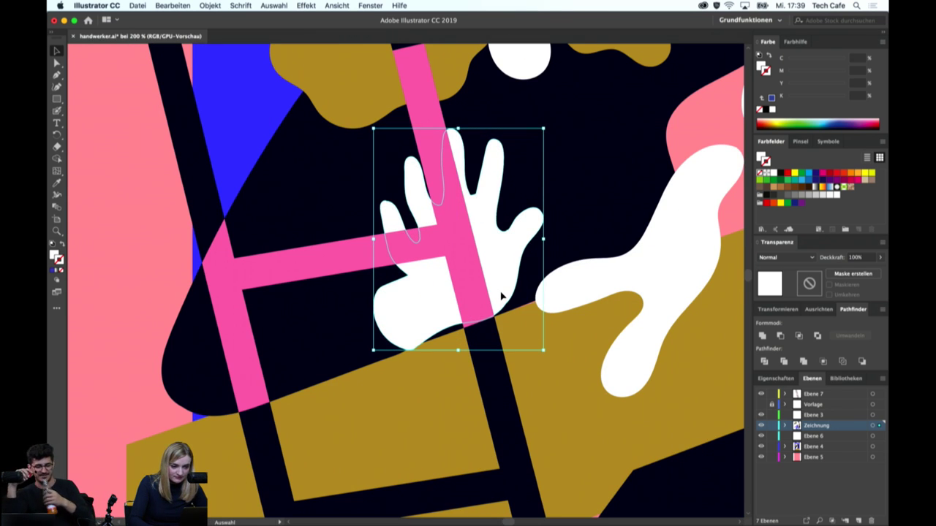
{"action": "key", "text": "Down"}
{"action": "key", "text": "ctrl+plus"}
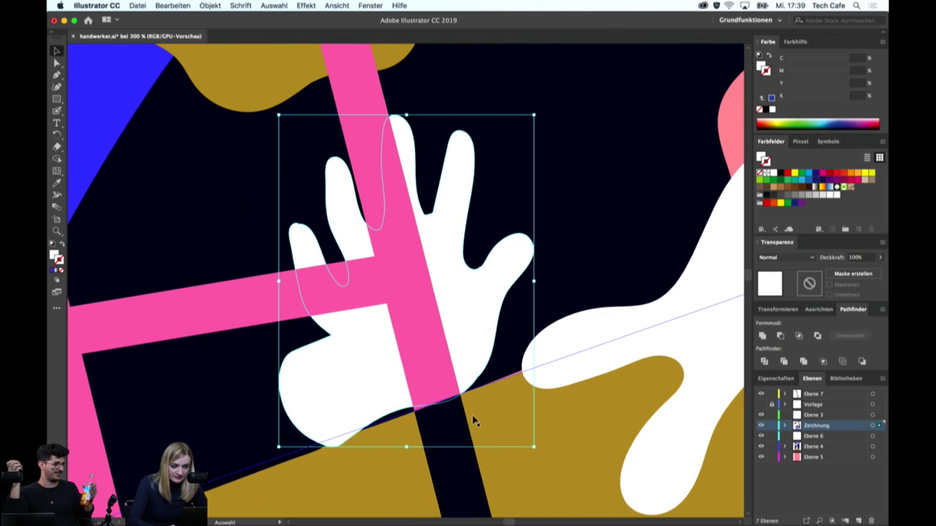
{"action": "left_click", "coordinate": [487, 365]}
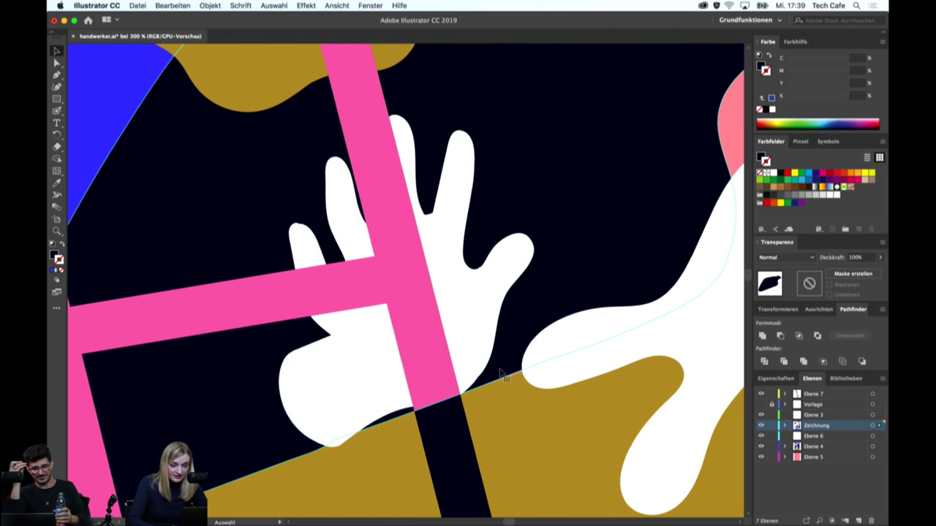
Isolate the woman's white hand and bring its lower edge into view
{"action": "double_click", "coordinate": [477, 358]}
{"action": "key", "text": "shift+b"}
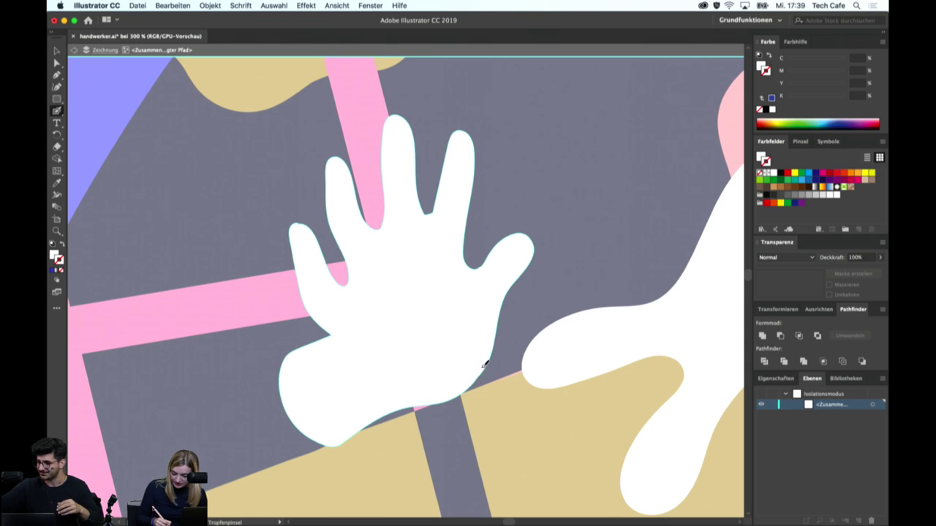
{"action": "key", "text": "ctrl+shift+a"}
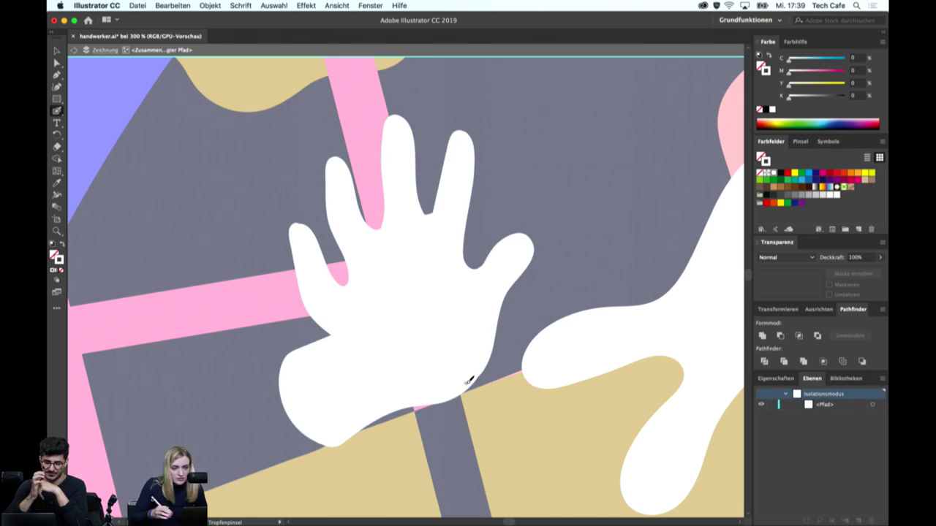
{"action": "key", "text": "v"}
{"action": "key", "text": "shift+b"}
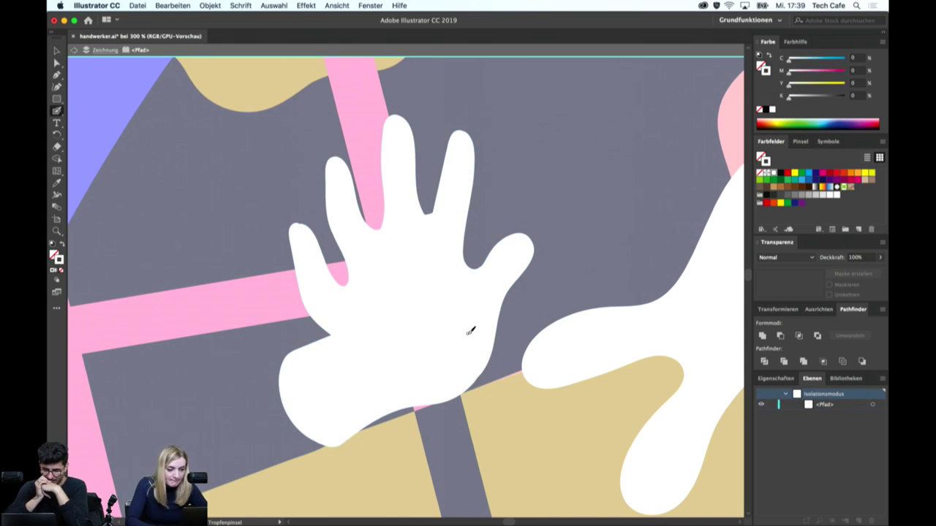
{"action": "left_click_drag", "start_coordinate": [467, 333], "coordinate": [473, 238]}
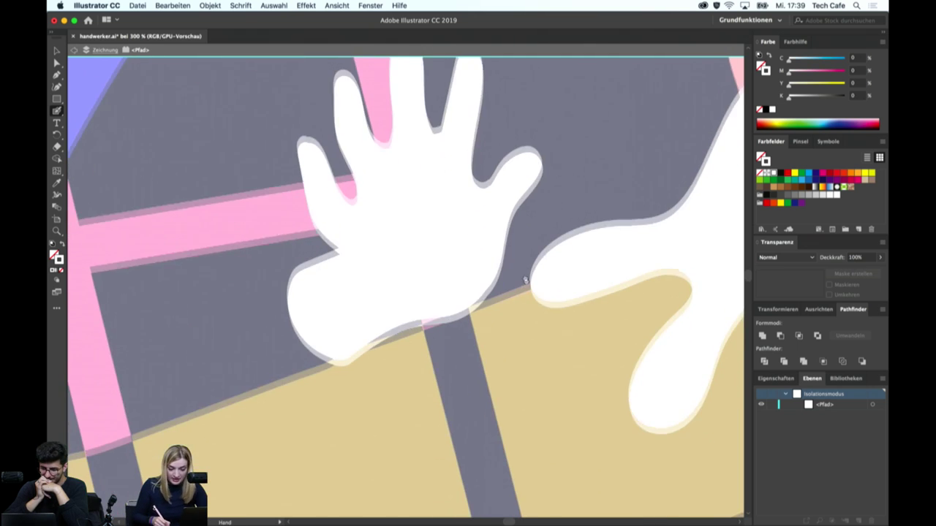
{"action": "scroll", "coordinate": [522, 265], "scroll_direction": "down", "scroll_amount": 3}
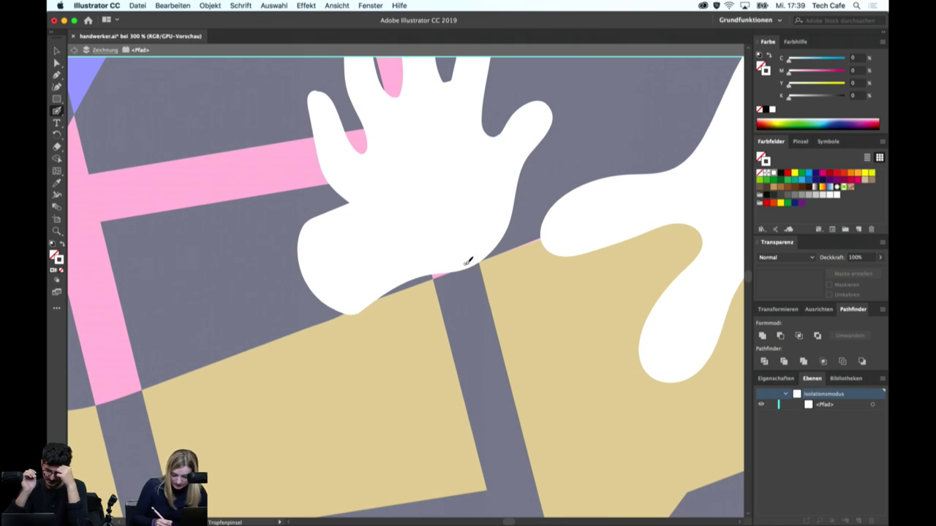
Draw a white filler triangle closing the gap under the hand, then exit isolation
{"action": "key", "text": "p"}
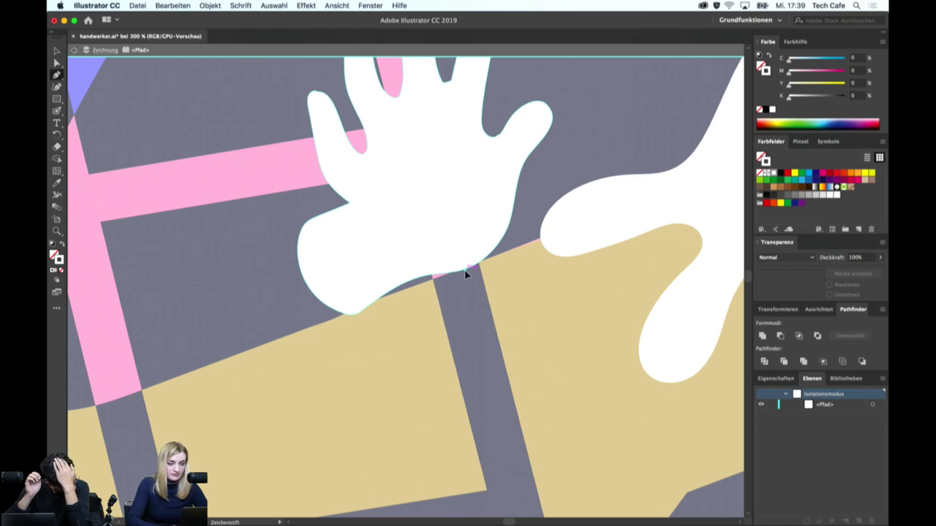
{"action": "left_click", "coordinate": [466, 273]}
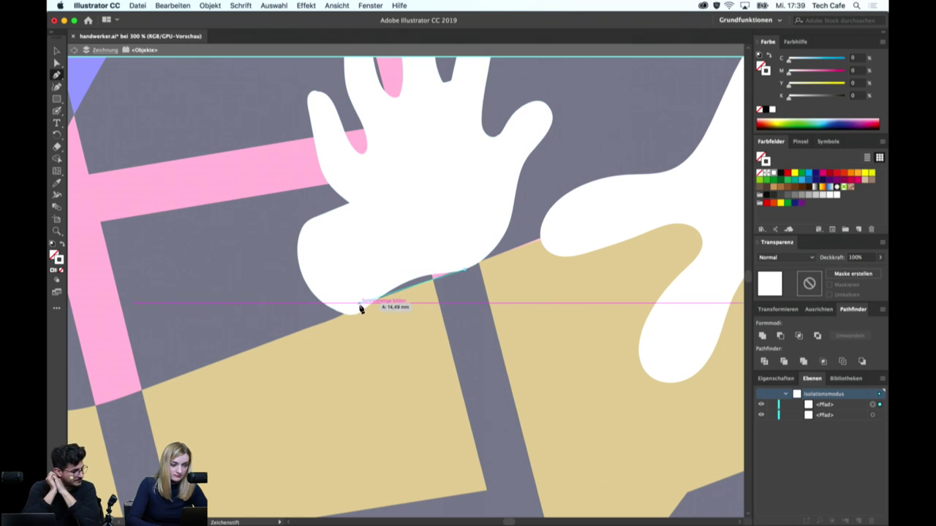
{"action": "left_click", "coordinate": [358, 308]}
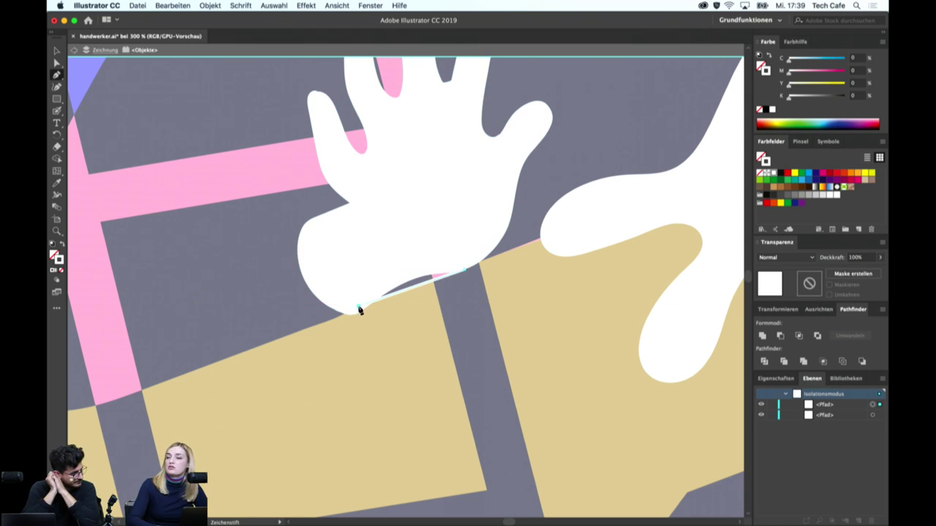
{"action": "left_click", "coordinate": [391, 249]}
{"action": "left_click", "coordinate": [465, 272]}
{"action": "key", "text": "v"}
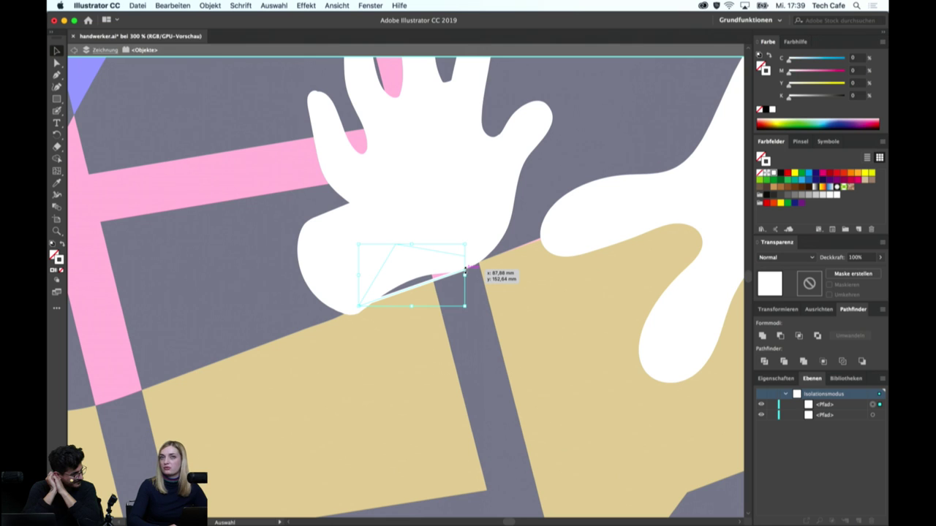
{"action": "left_click", "coordinate": [372, 324]}
{"action": "double_click", "coordinate": [373, 324]}
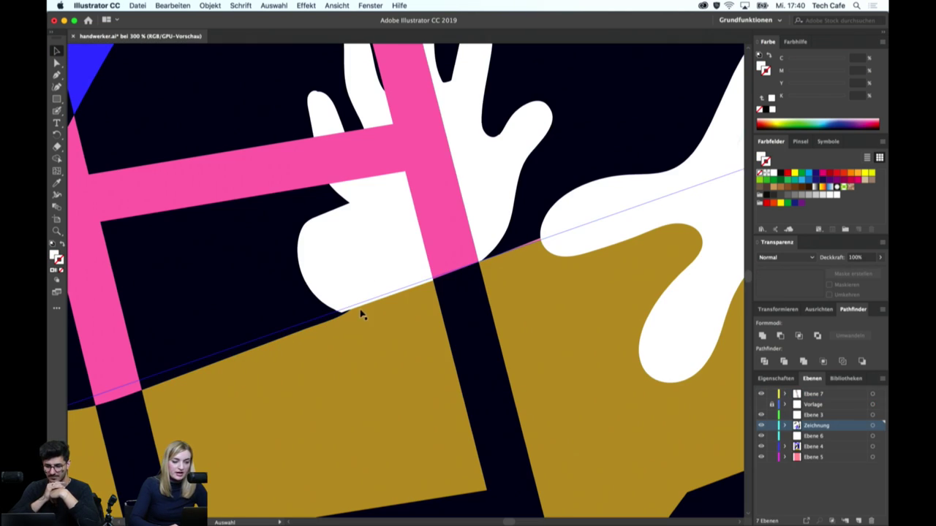
Draw a cutting shape below the gold diagonal and subtract it from the dark shape with Minus Front
{"action": "left_click", "coordinate": [360, 315]}
{"action": "key", "text": "p"}
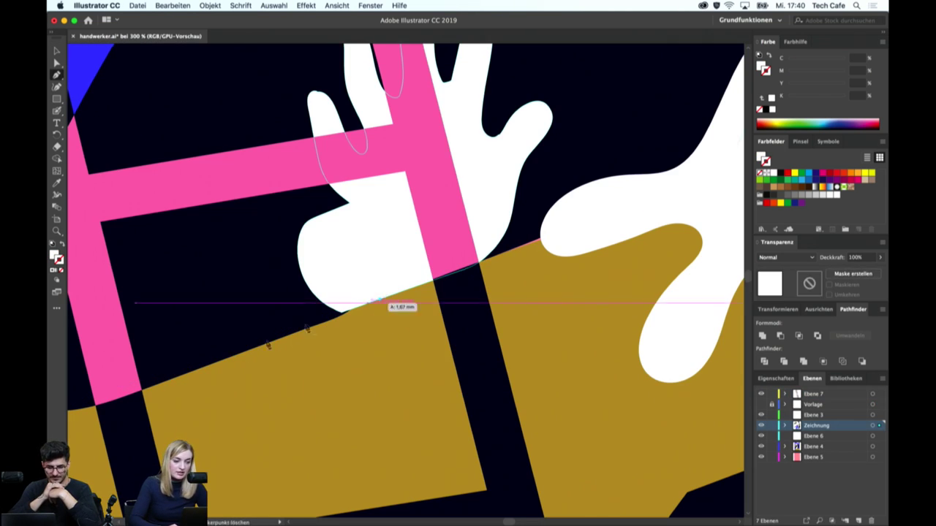
{"action": "scroll", "coordinate": [212, 369], "scroll_direction": "left", "scroll_amount": 5}
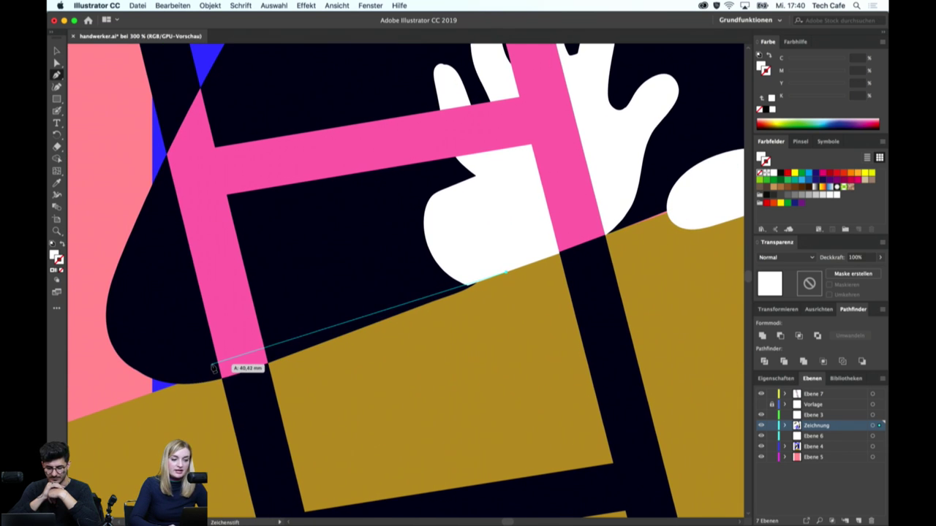
{"action": "left_click", "coordinate": [161, 387]}
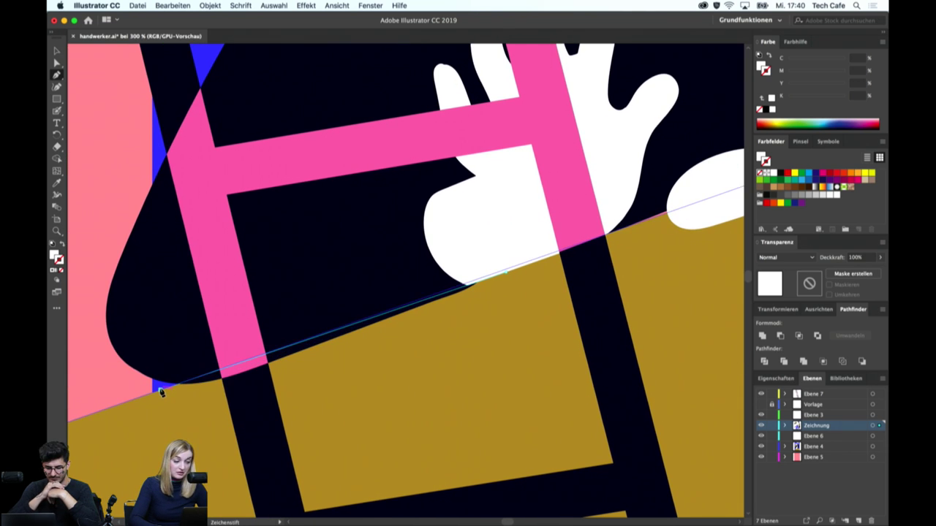
{"action": "left_click", "coordinate": [335, 422]}
{"action": "left_click", "coordinate": [460, 359]}
{"action": "left_click", "coordinate": [506, 273]}
{"action": "key", "text": "v"}
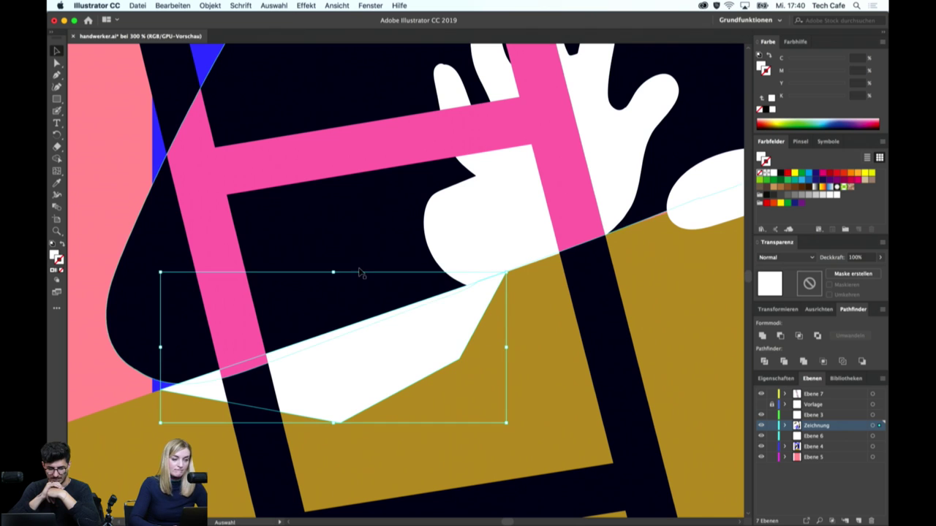
{"action": "left_click", "coordinate": [359, 273], "text": "shift"}
{"action": "left_click", "coordinate": [780, 336]}
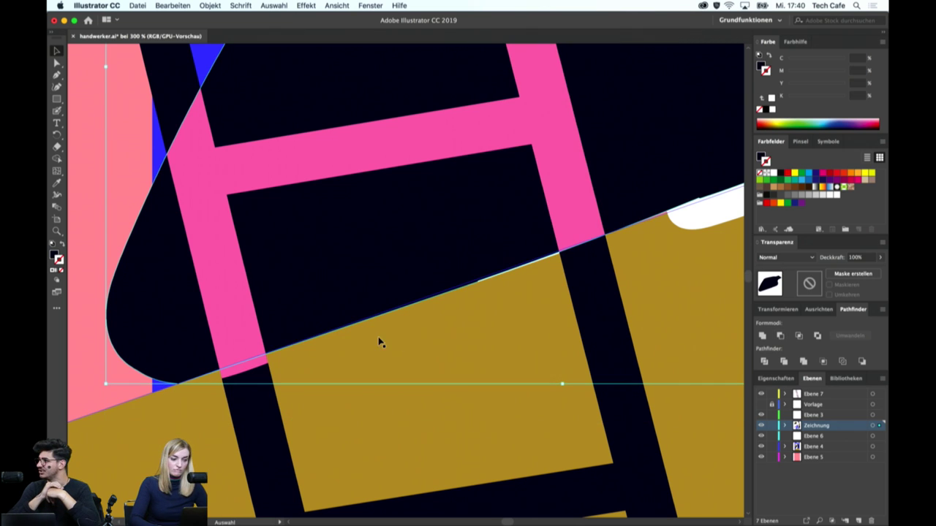
Send the trimmed dark shape to the back, behind the white hand
{"action": "left_click", "coordinate": [419, 307]}
{"action": "right_click", "coordinate": [396, 260]}
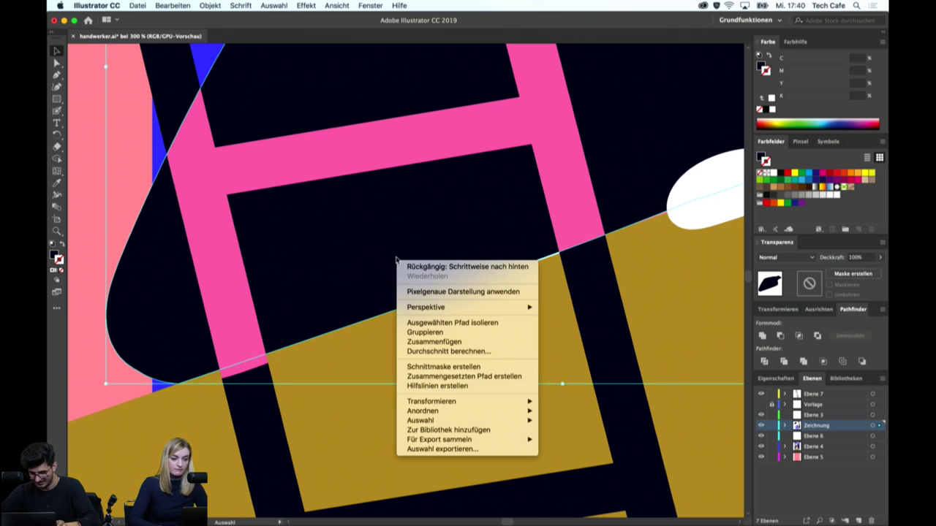
{"action": "left_click", "coordinate": [563, 439]}
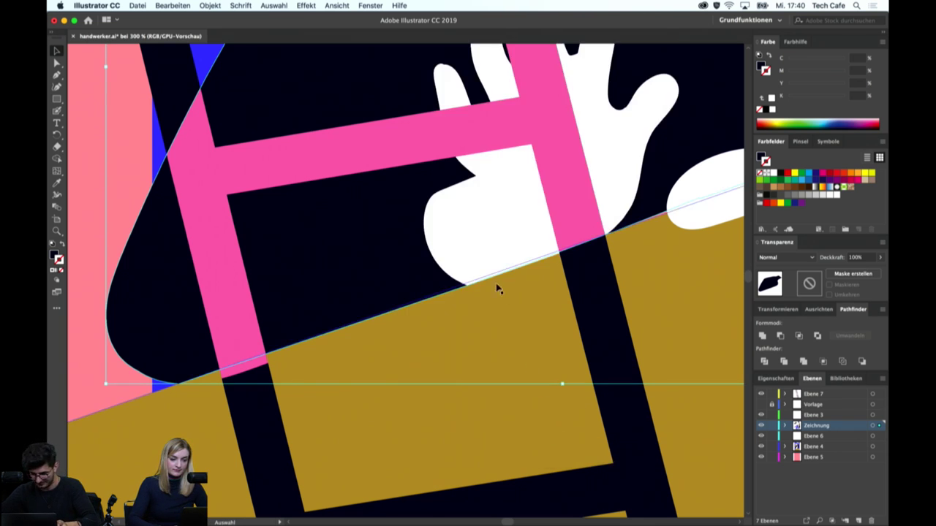
{"action": "left_click", "coordinate": [468, 309]}
{"action": "scroll", "coordinate": [210, 318], "scroll_direction": "left", "scroll_amount": 3}
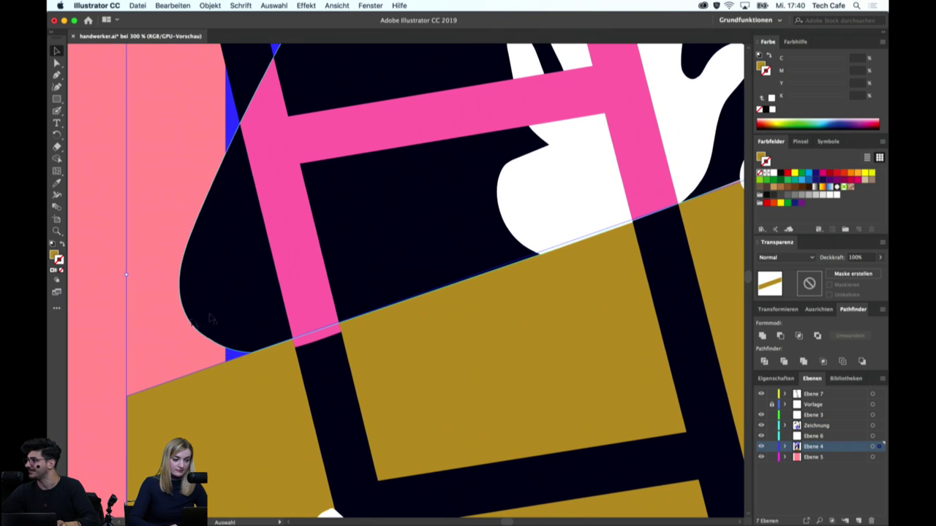
Round the dark shape's bottom corner to 8.65 mm, then zoom out
{"action": "left_click", "coordinate": [159, 334]}
{"action": "key", "text": "a"}
{"action": "left_click", "coordinate": [251, 351]}
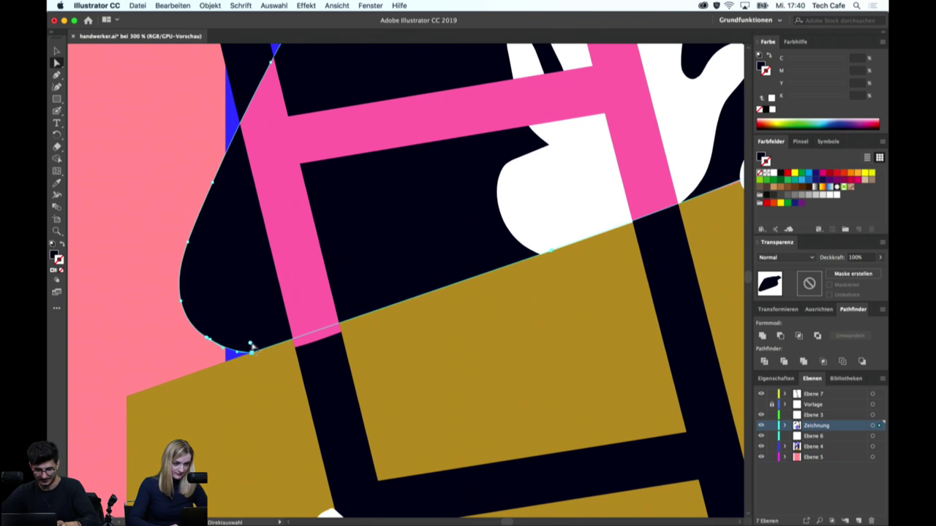
{"action": "left_click_drag", "start_coordinate": [251, 344], "coordinate": [261, 283]}
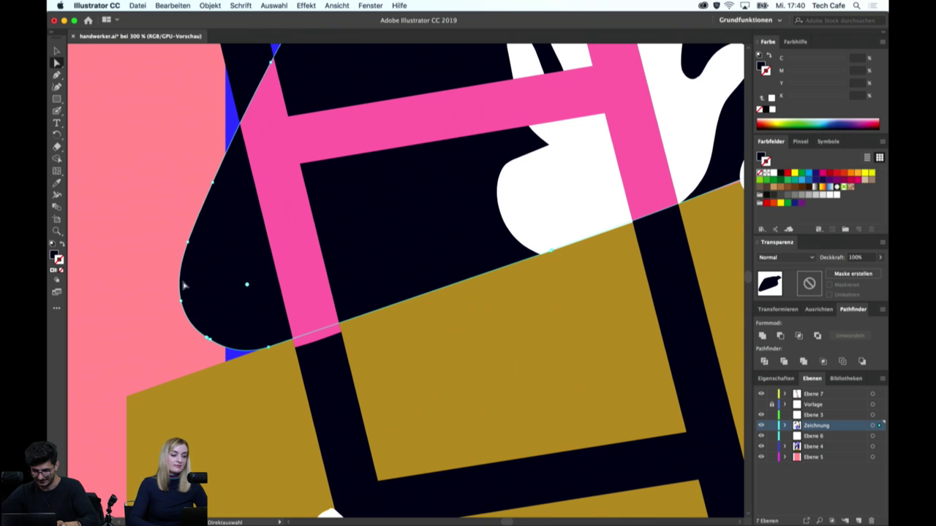
{"action": "left_click", "coordinate": [146, 282]}
{"action": "key", "text": "super+minus"}
{"action": "key", "text": "super+minus"}
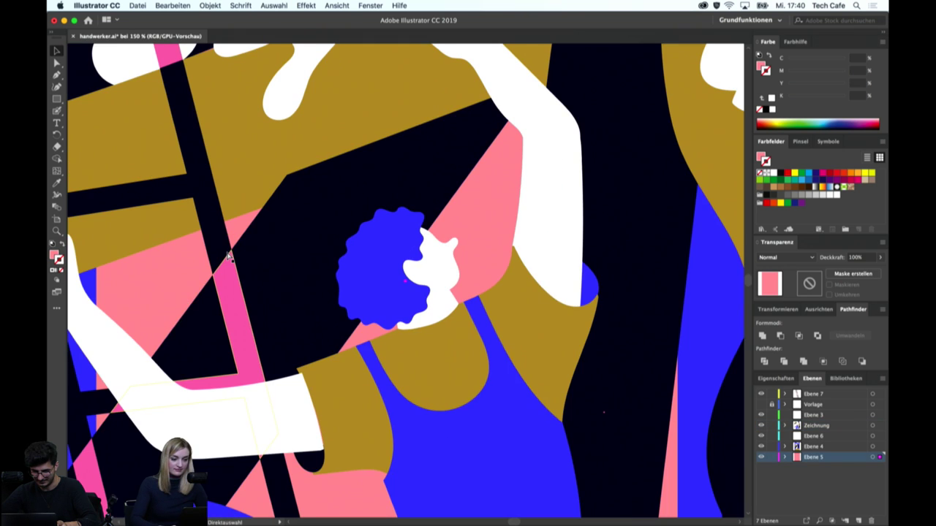
Zoom to the ladder, select the white hand and nudge it right twice
{"action": "key", "text": "super+0"}
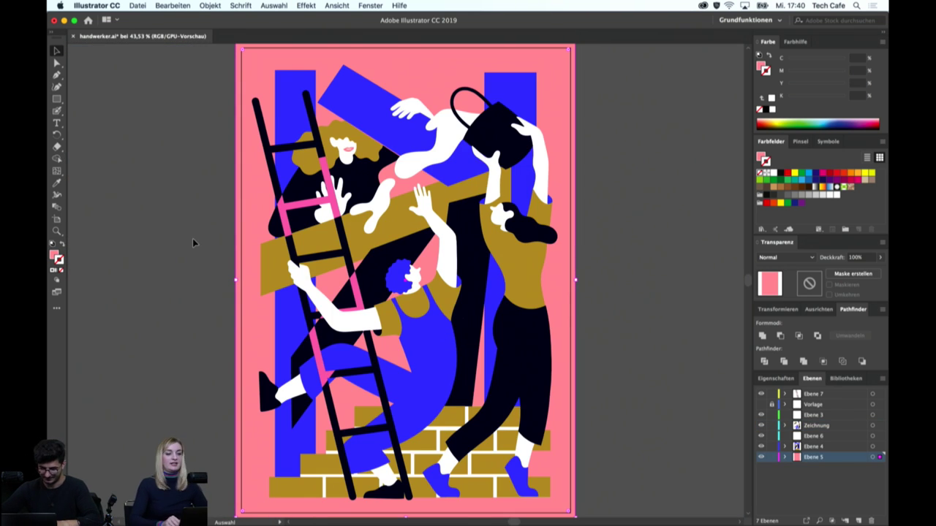
{"action": "key", "text": "super+1"}
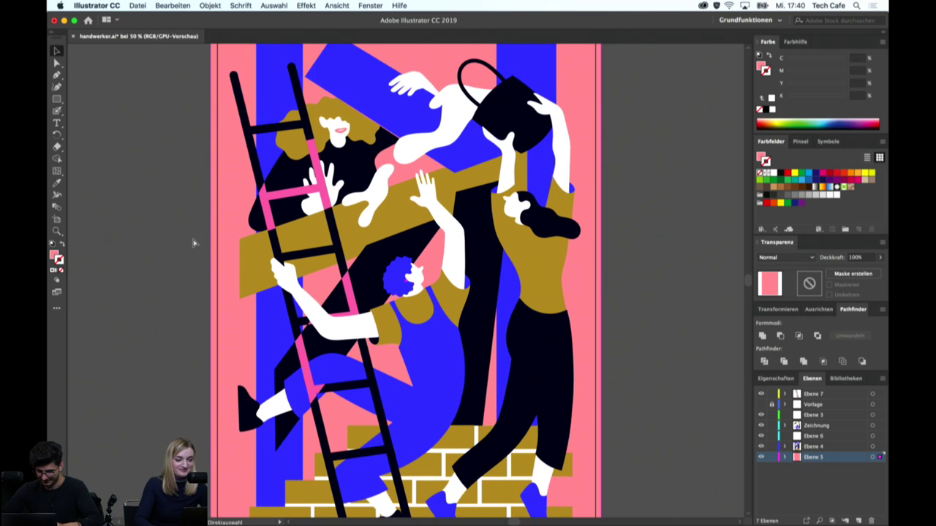
{"action": "scroll", "coordinate": [292, 255], "scroll_direction": "up", "scroll_amount": 5}
{"action": "scroll", "coordinate": [292, 255], "scroll_direction": "left", "scroll_amount": 4}
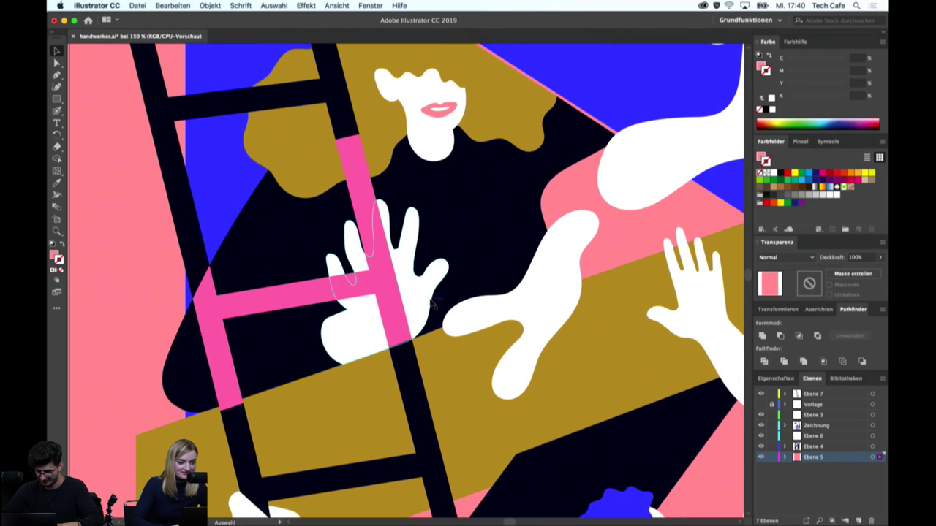
{"action": "key", "text": "super+plus"}
{"action": "left_click", "coordinate": [362, 265]}
{"action": "key", "text": "Right"}
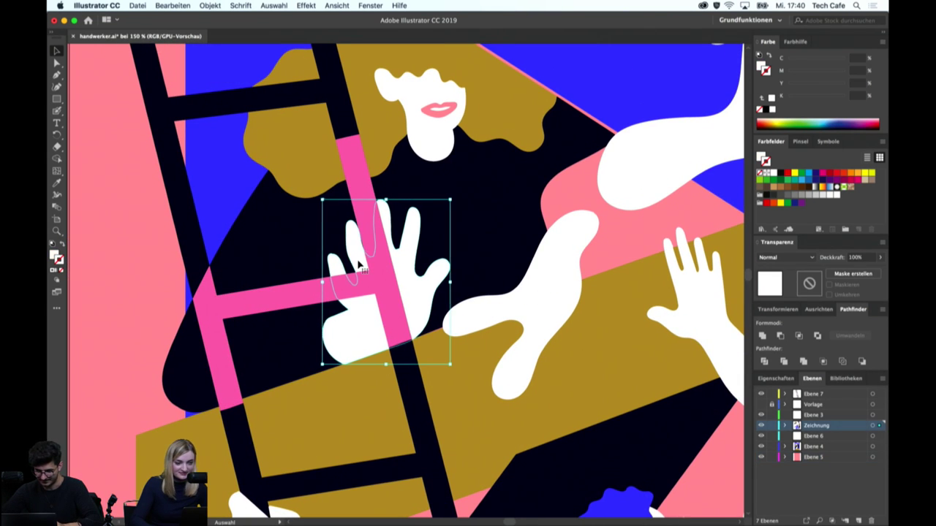
{"action": "key", "text": "Right"}
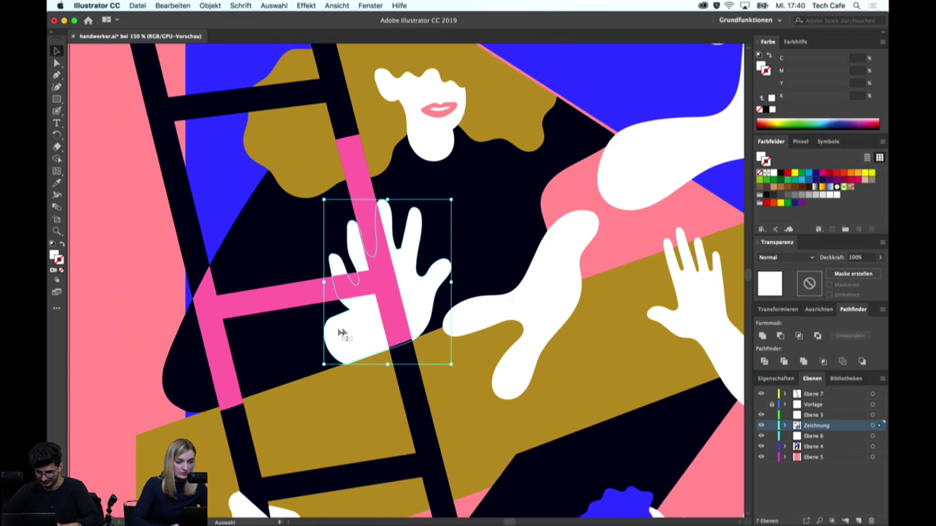
Drag the hand about 0.25 mm lower so its edge meets the gold band's diagonal
{"action": "key", "text": "a"}
{"action": "key", "text": "super+plus"}
{"action": "key", "text": "super+plus"}
{"action": "key", "text": "super+plus"}
{"action": "scroll", "coordinate": [434, 324], "scroll_direction": "down", "scroll_amount": 5}
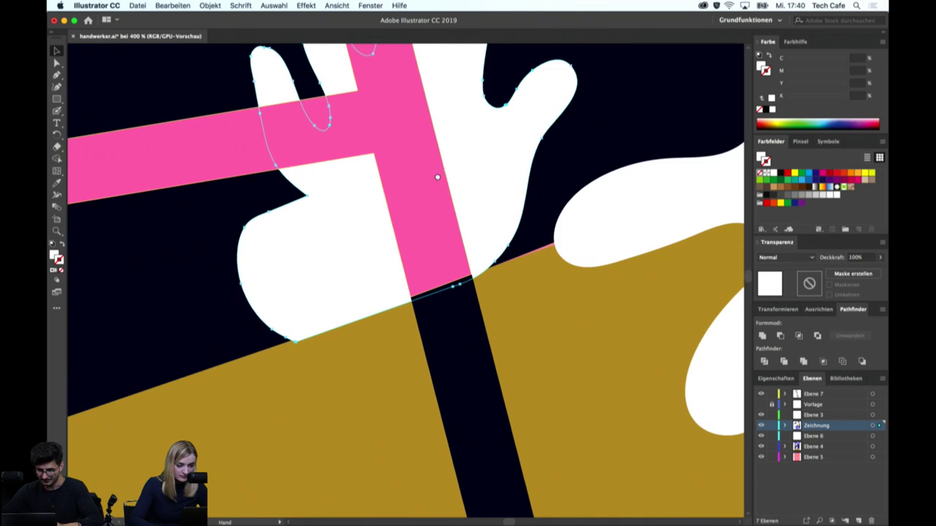
{"action": "key", "text": "v"}
{"action": "left_click_drag", "start_coordinate": [328, 268], "coordinate": [339, 295]}
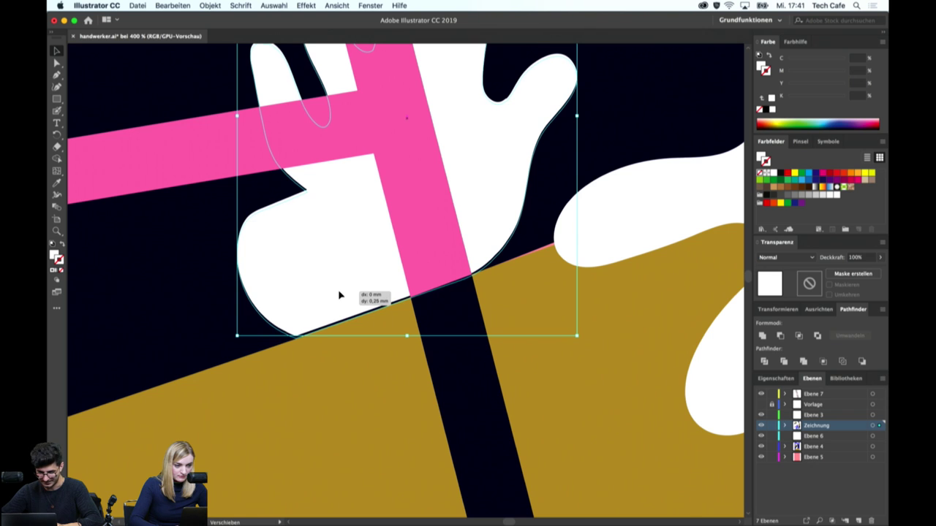
Select the gold band shape and pan up to the ladder rungs
{"action": "left_click", "coordinate": [315, 390]}
{"action": "left_click", "coordinate": [304, 321]}
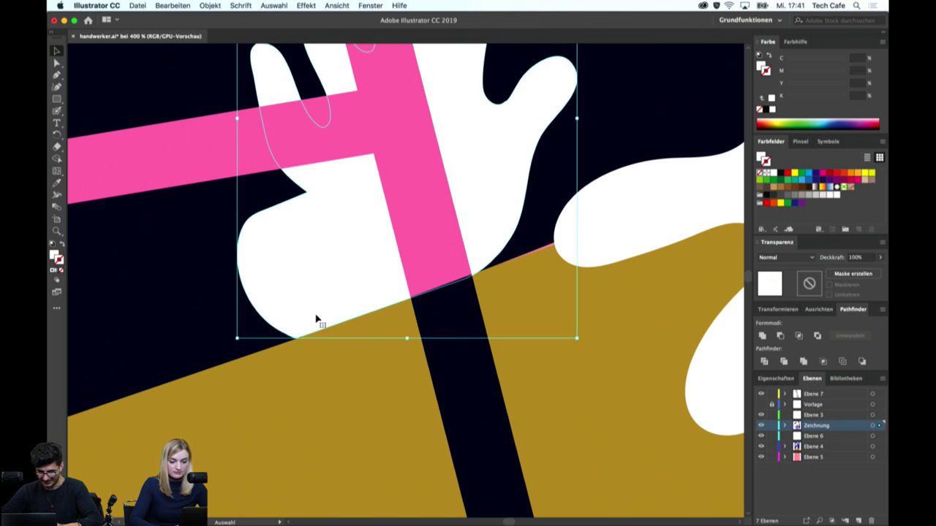
{"action": "left_click", "coordinate": [380, 318]}
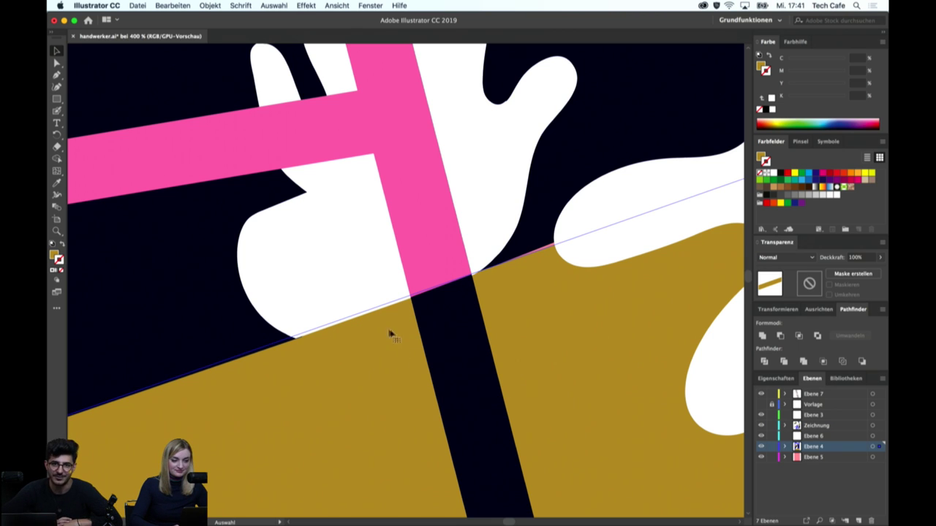
{"action": "key", "text": "p"}
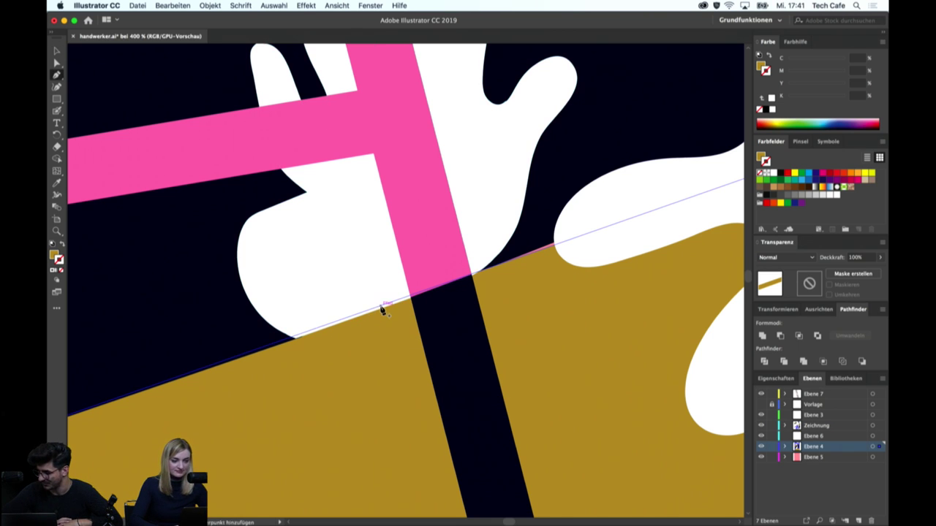
{"action": "key", "text": "v"}
{"action": "left_click_drag", "start_coordinate": [356, 340], "coordinate": [550, 289]}
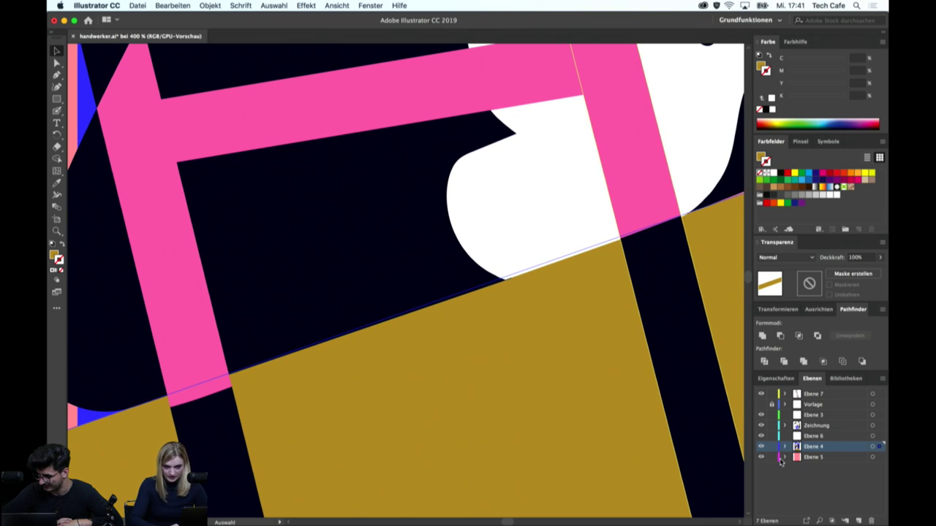
Lock layer Ebene 4 and check selection of the dark shape and salmon background
{"action": "left_click", "coordinate": [771, 447]}
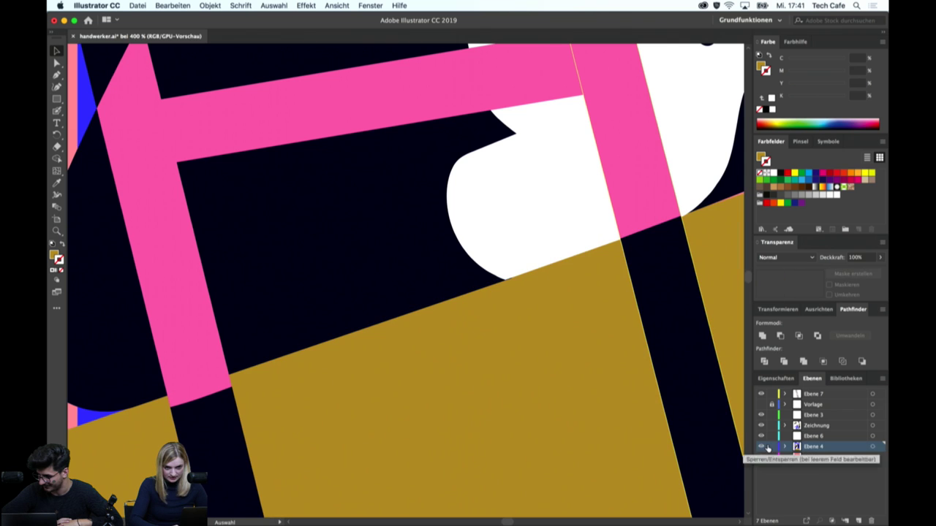
{"action": "left_click", "coordinate": [395, 292]}
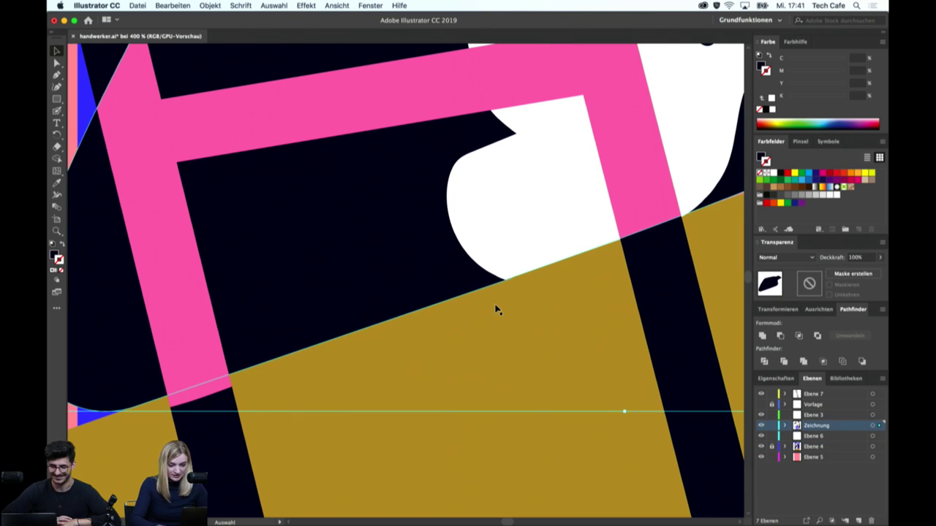
{"action": "key", "text": "ctrl+minus"}
{"action": "scroll", "coordinate": [612, 116], "scroll_direction": "down", "scroll_amount": 10}
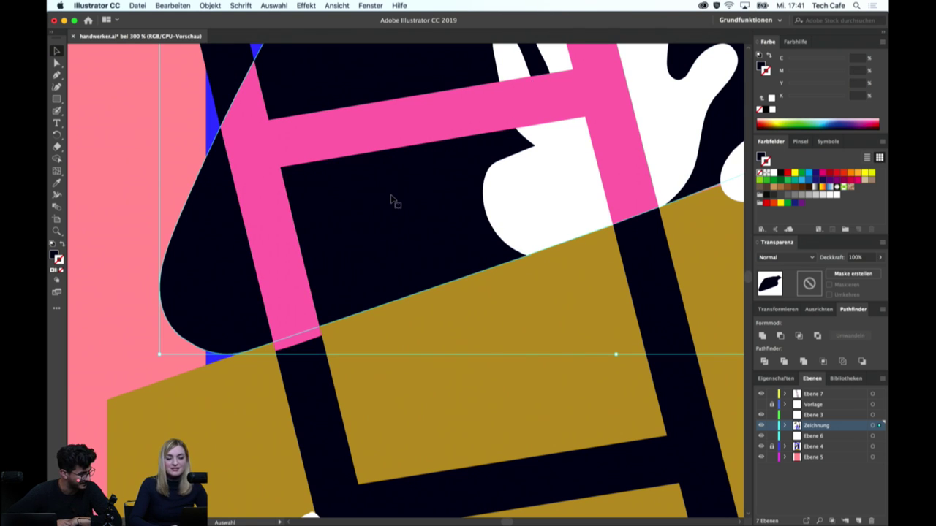
{"action": "left_click", "coordinate": [139, 324]}
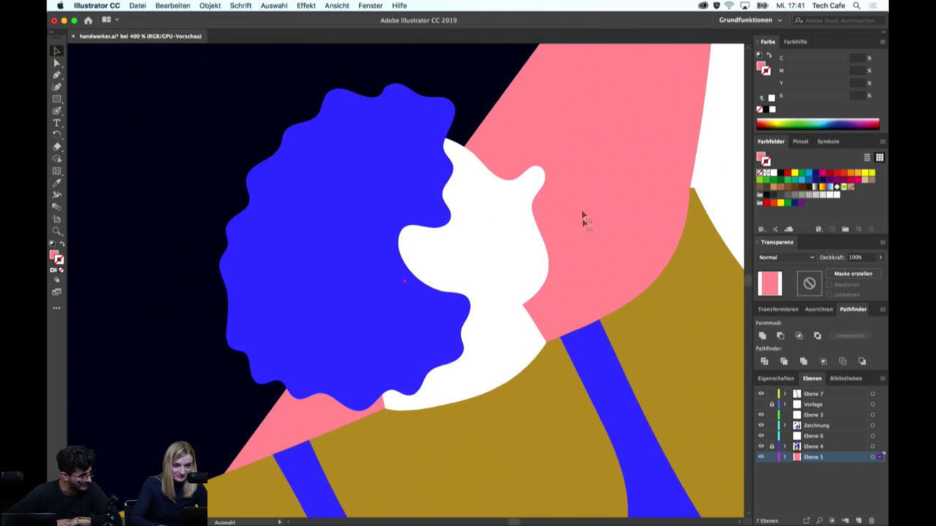
Zoom and pan around the poster to inspect the blue-haired figure, ladder and hand
{"action": "key", "text": "super+minus"}
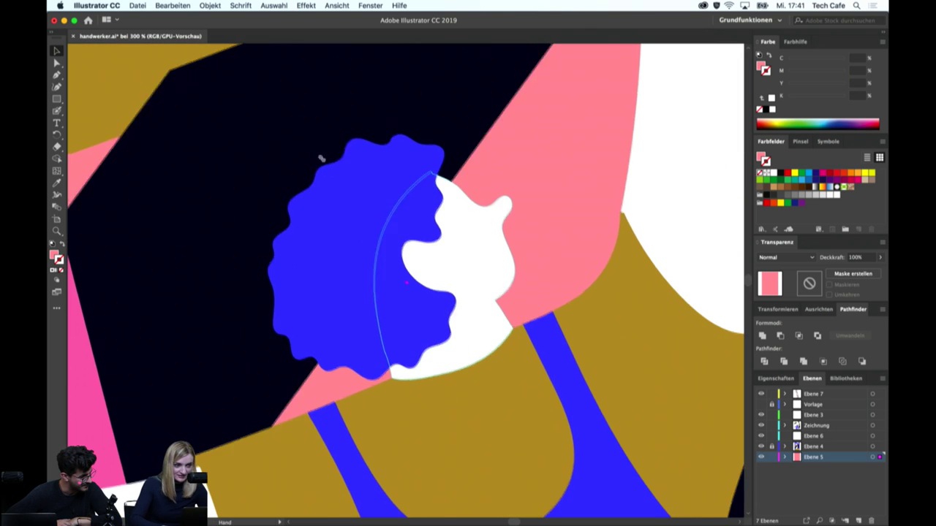
{"action": "left_click_drag", "start_coordinate": [319, 156], "coordinate": [562, 370]}
{"action": "key", "text": "super+minus"}
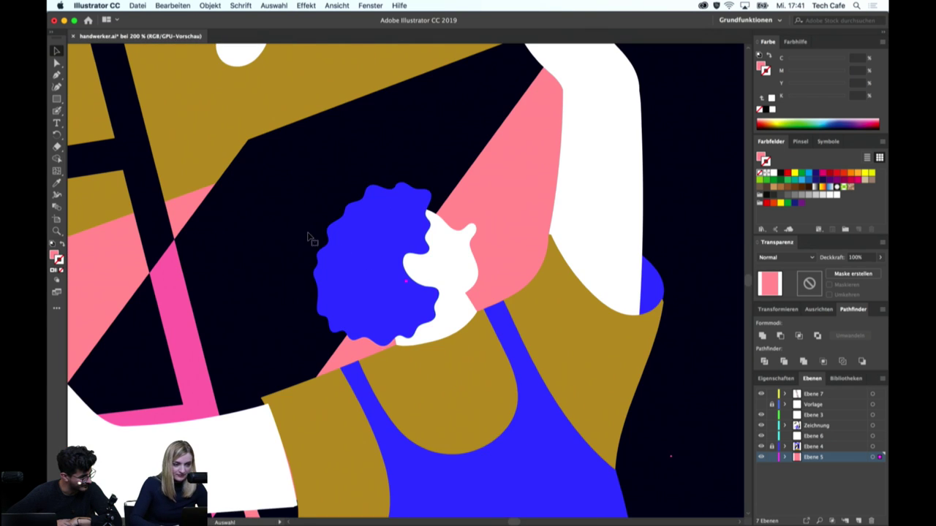
{"action": "key", "text": "super+0"}
{"action": "key", "text": "super+plus"}
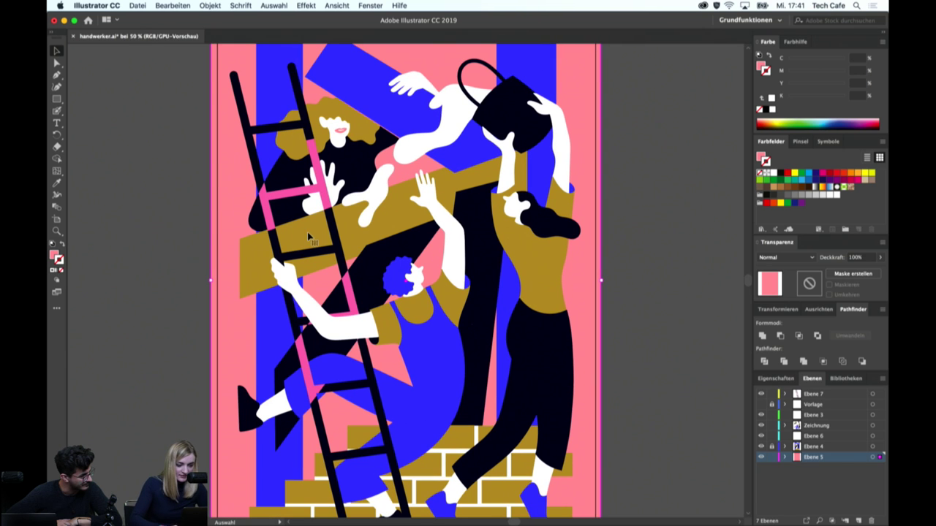
{"action": "scroll", "coordinate": [366, 188], "scroll_direction": "down", "scroll_amount": 2}
{"action": "scroll", "coordinate": [344, 192], "scroll_direction": "up", "scroll_amount": 2}
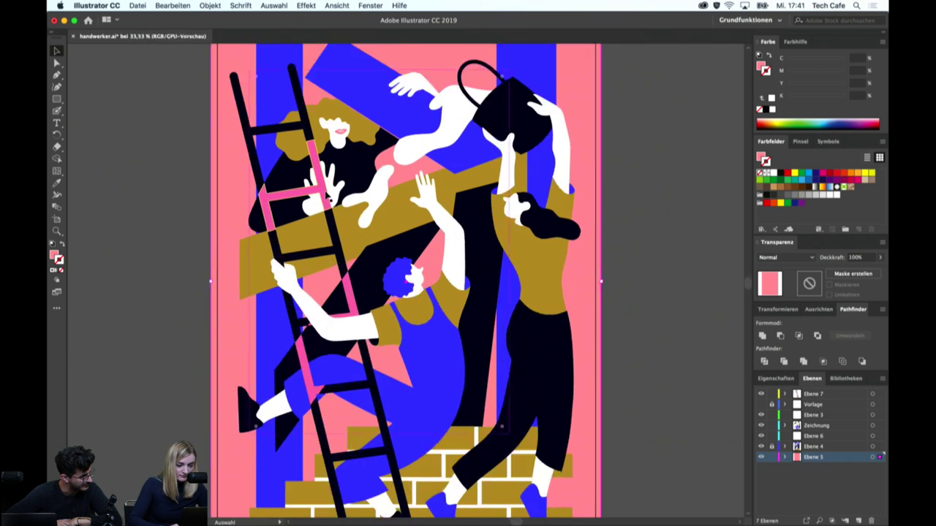
{"action": "scroll", "coordinate": [327, 196], "scroll_direction": "up", "scroll_amount": 3}
{"action": "scroll", "coordinate": [327, 196], "scroll_direction": "up", "scroll_amount": 2}
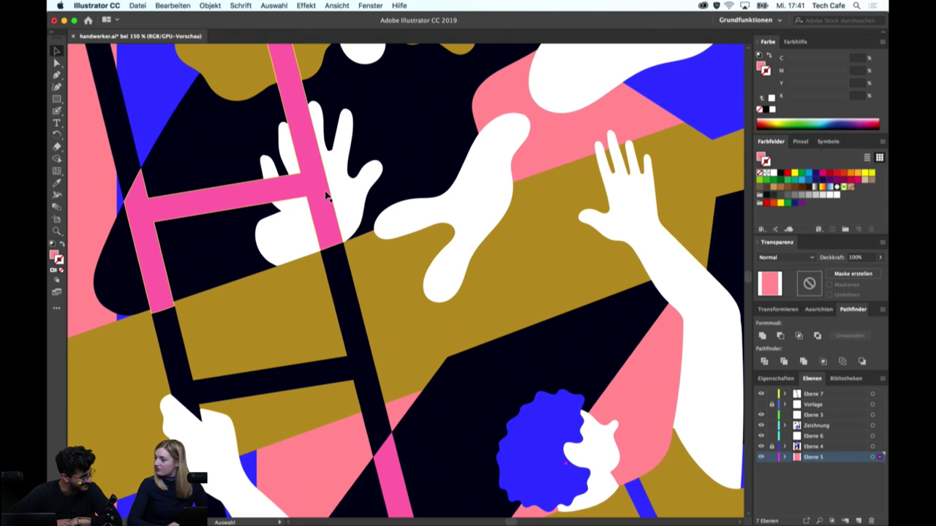
{"action": "left_click_drag", "start_coordinate": [253, 201], "coordinate": [356, 252]}
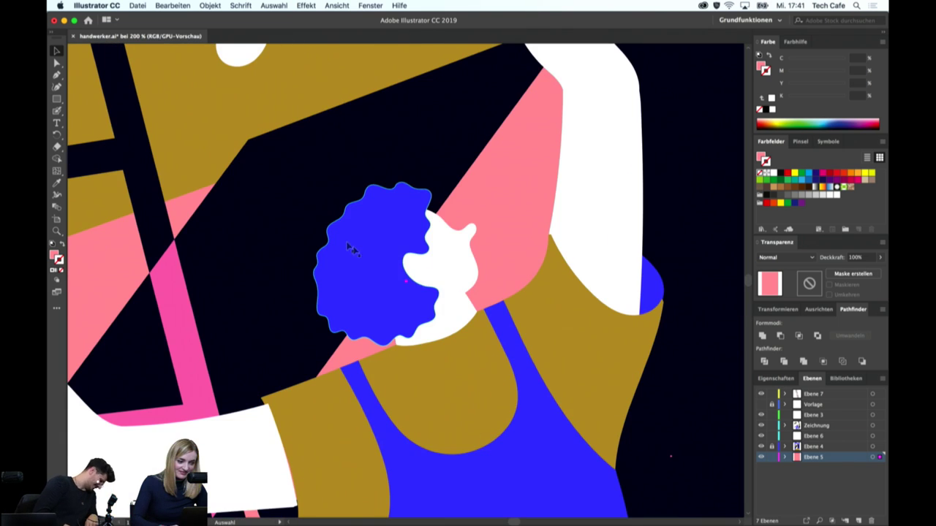
{"action": "left_click_drag", "start_coordinate": [354, 247], "coordinate": [556, 367]}
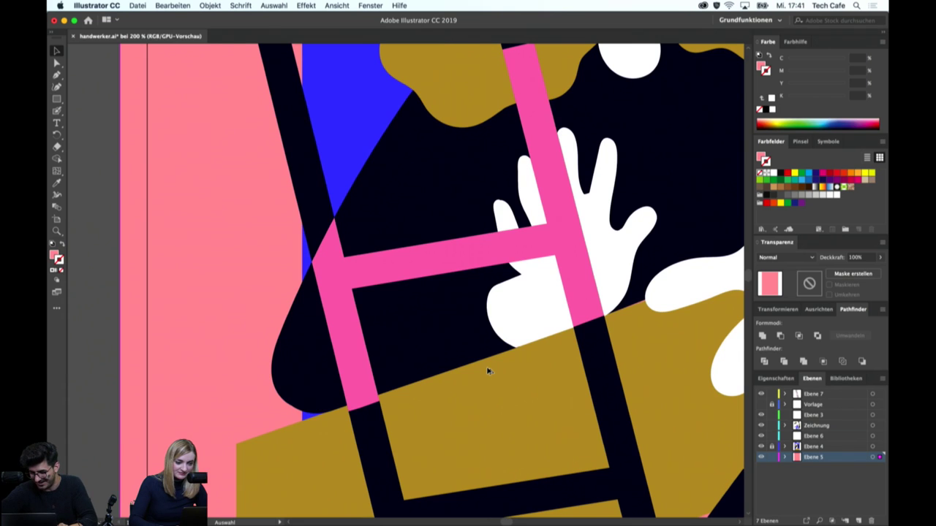
{"action": "scroll", "coordinate": [489, 370], "scroll_direction": "up", "scroll_amount": 2}
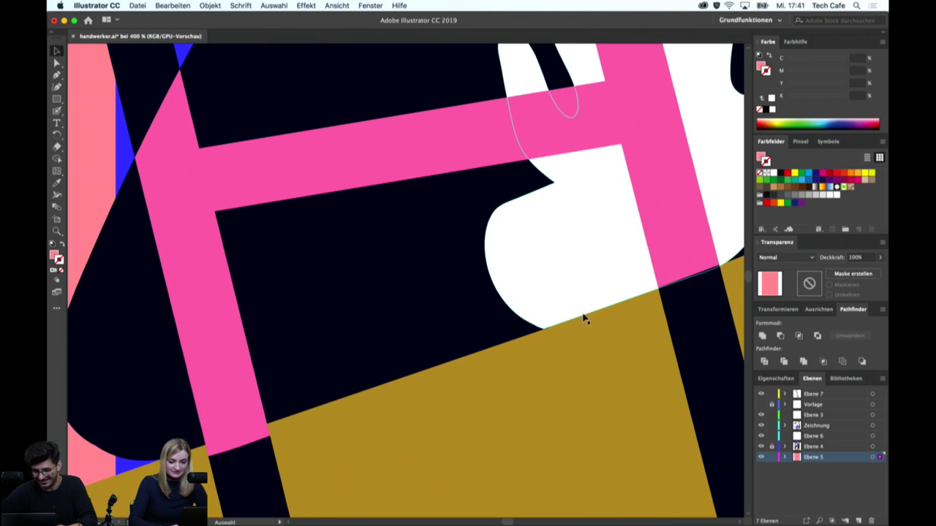
Draw a closed shape along the black-gold edge and lock layer Ebene 5
{"action": "key", "text": "p"}
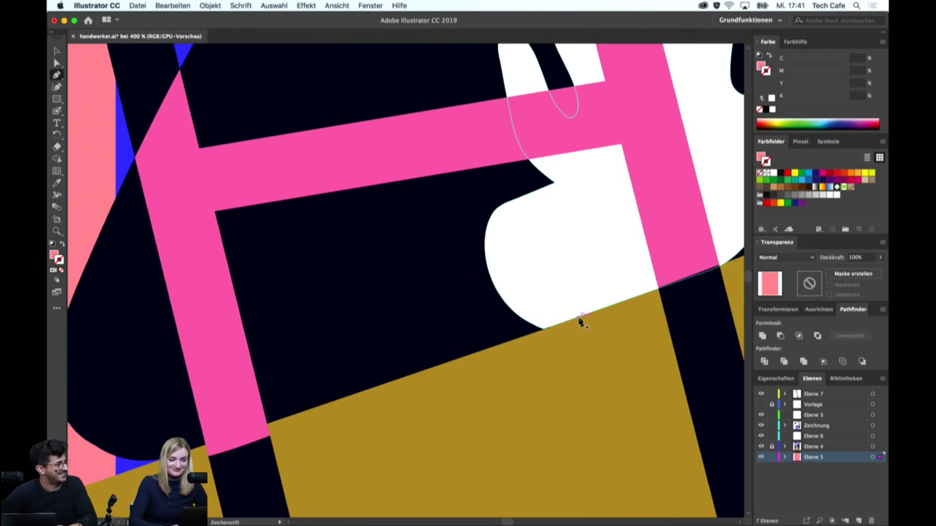
{"action": "left_click", "coordinate": [578, 318]}
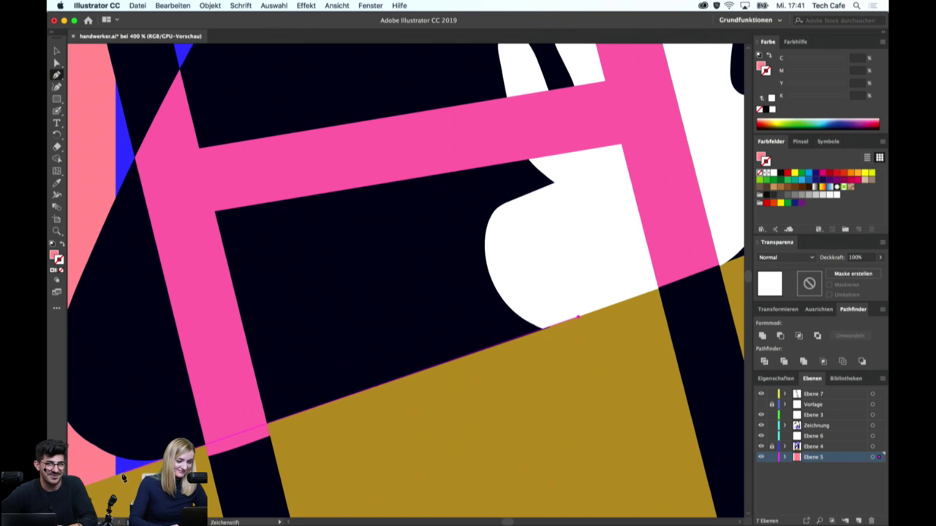
{"action": "left_click", "coordinate": [123, 471]}
{"action": "left_click", "coordinate": [451, 454]}
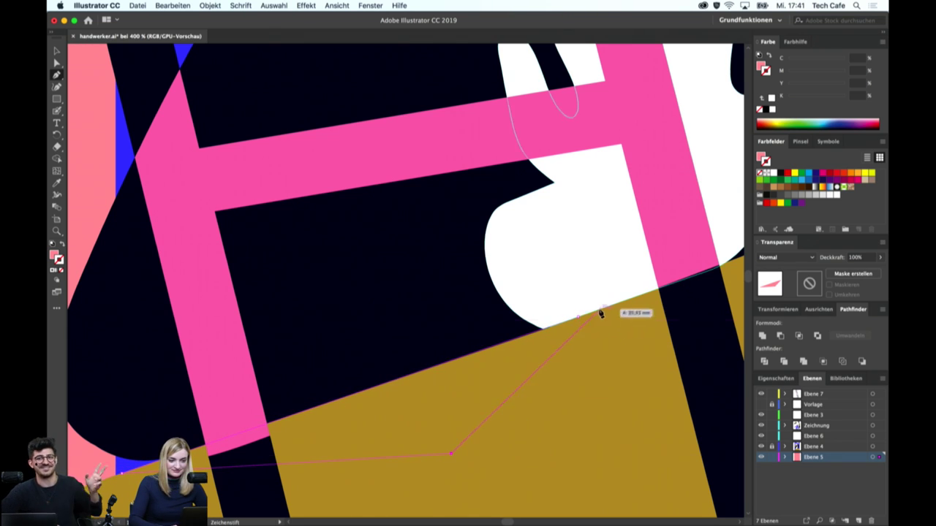
{"action": "left_click", "coordinate": [578, 319]}
{"action": "key", "text": "v"}
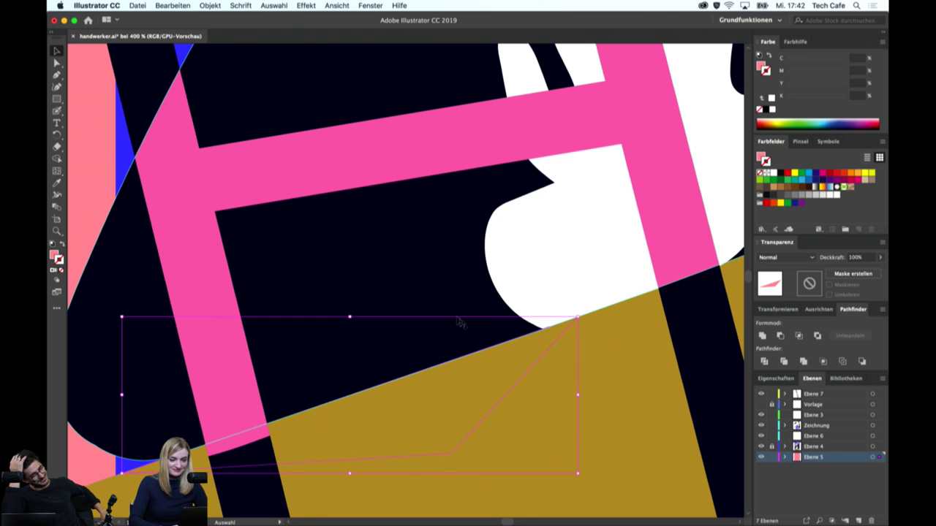
{"action": "left_click", "coordinate": [554, 370]}
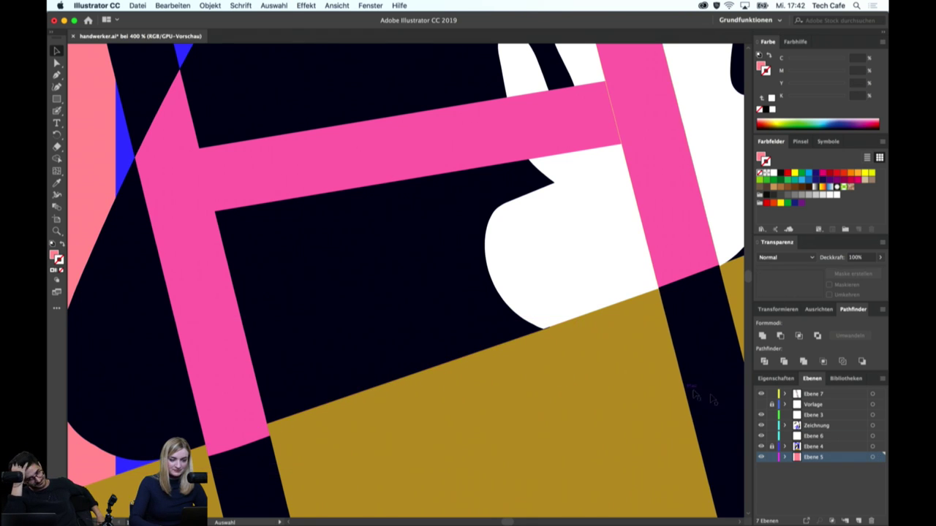
{"action": "left_click", "coordinate": [771, 456]}
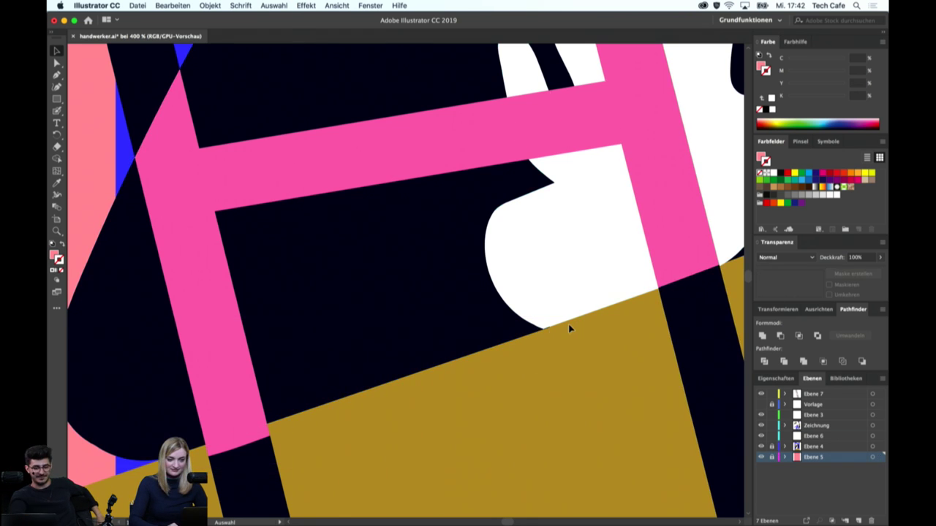
On layer Zeichnung, draw a cutting shape along the gold edge and subtract it from the black bag
{"action": "key", "text": "p"}
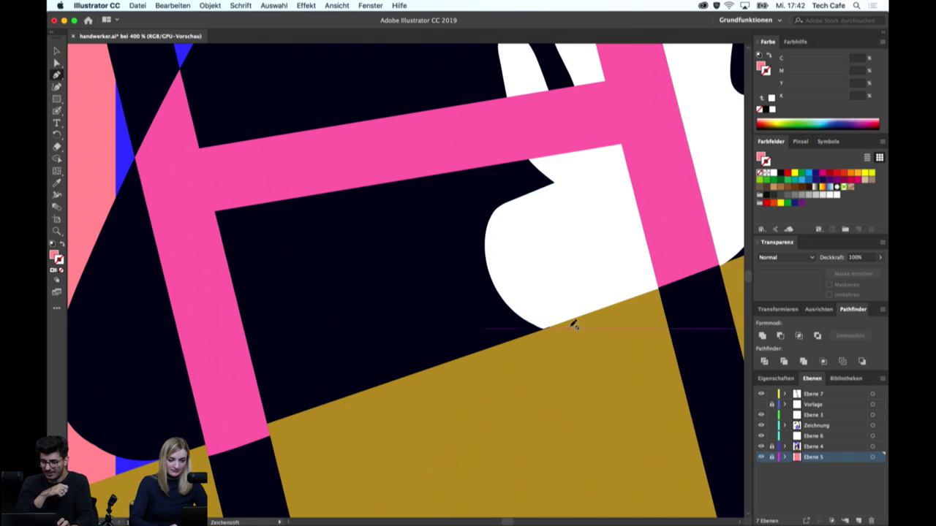
{"action": "left_click", "coordinate": [666, 381]}
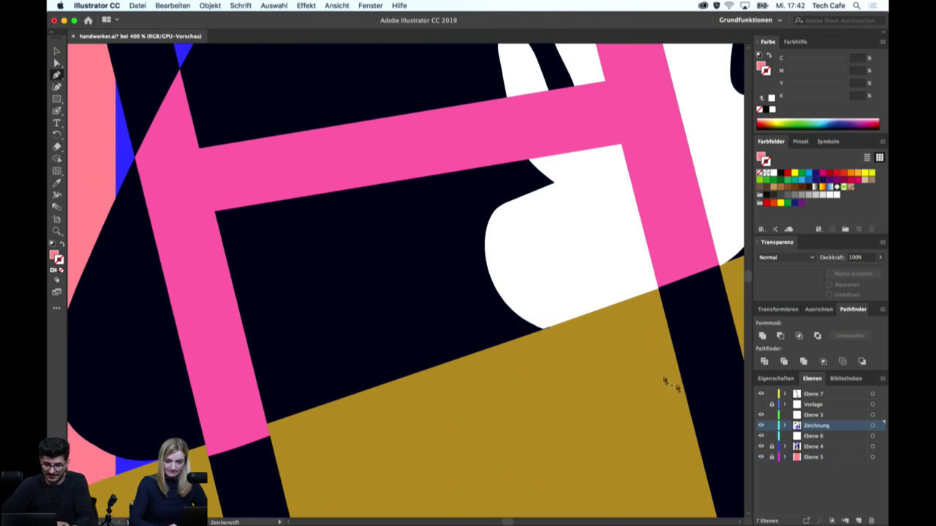
{"action": "left_click", "coordinate": [585, 317]}
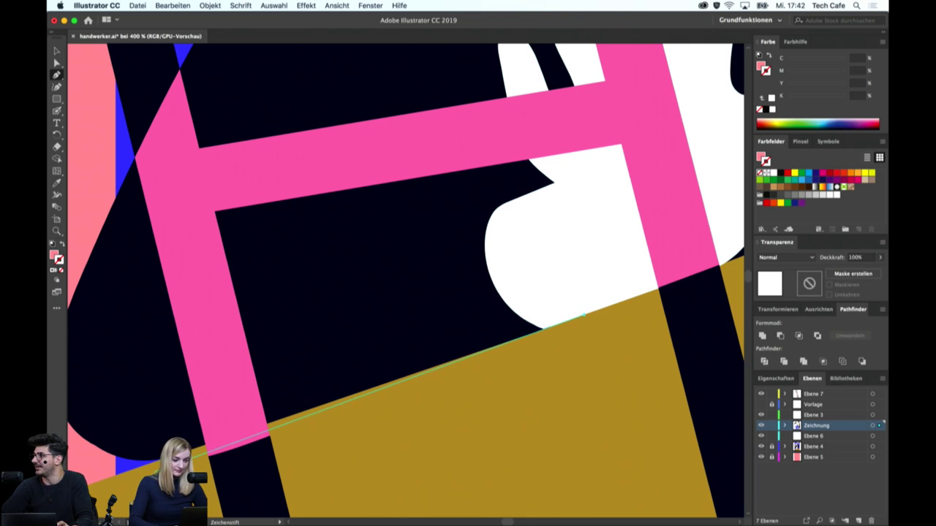
{"action": "left_click", "coordinate": [125, 475]}
{"action": "left_click", "coordinate": [569, 398]}
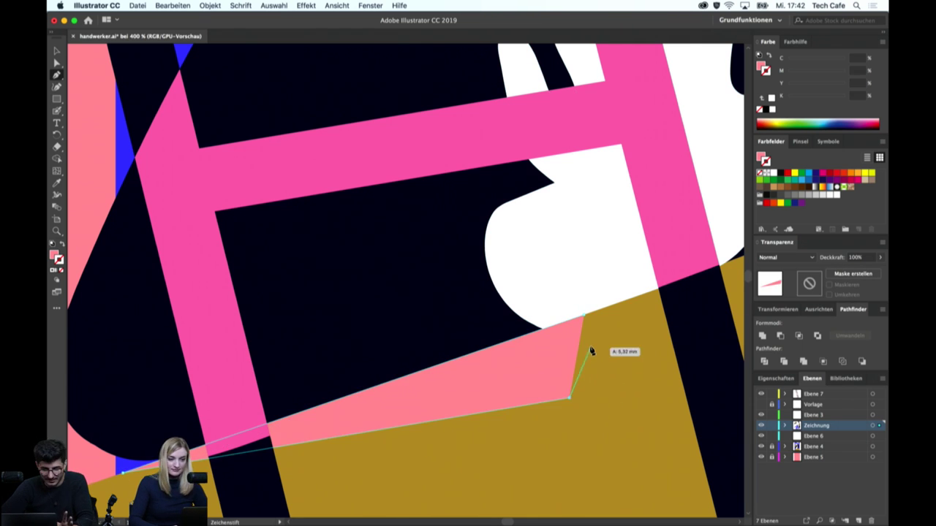
{"action": "left_click", "coordinate": [584, 317]}
{"action": "key", "text": "v"}
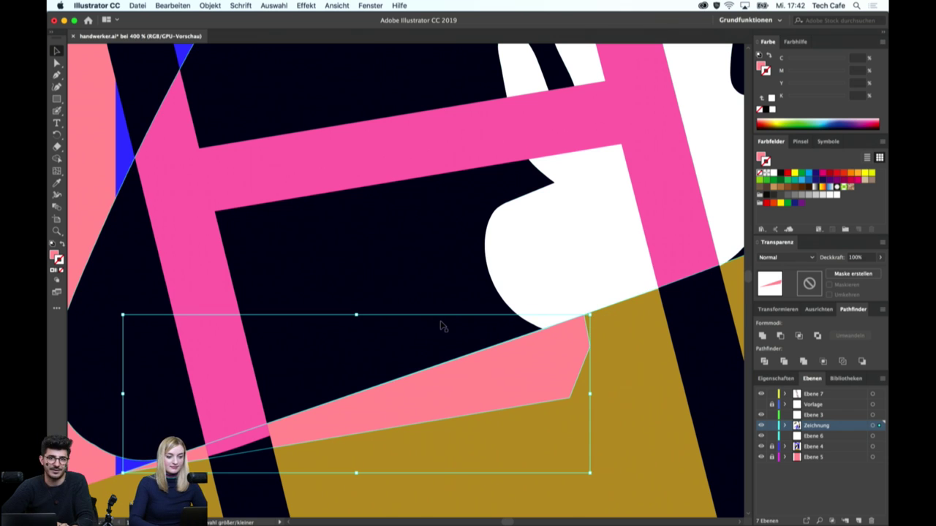
{"action": "left_click", "coordinate": [441, 324], "text": "shift"}
{"action": "left_click", "coordinate": [780, 335]}
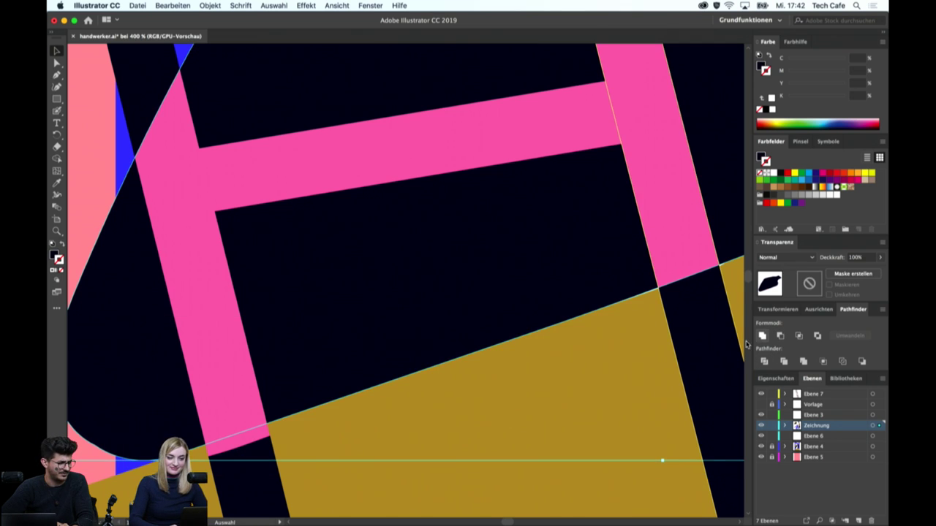
Send the trimmed bag to the back, deselect and zoom out
{"action": "right_click", "coordinate": [457, 327]}
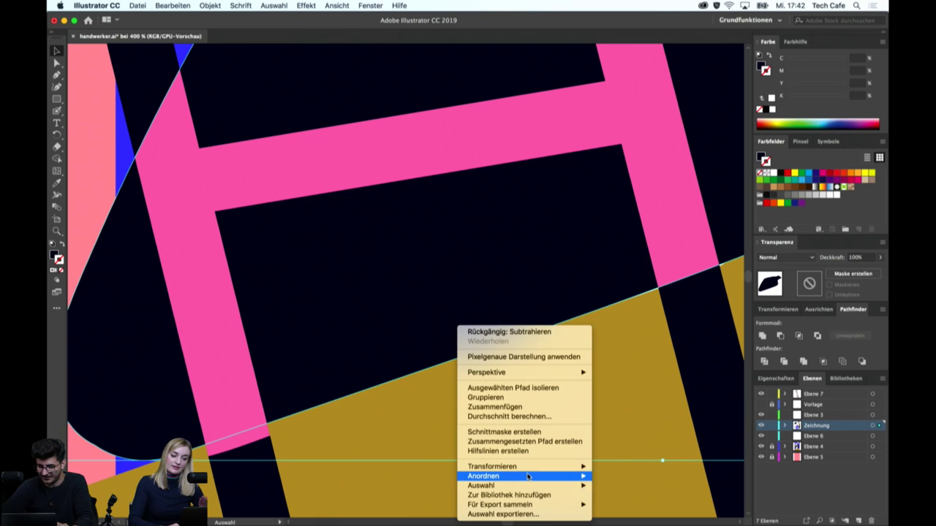
{"action": "left_click", "coordinate": [614, 499]}
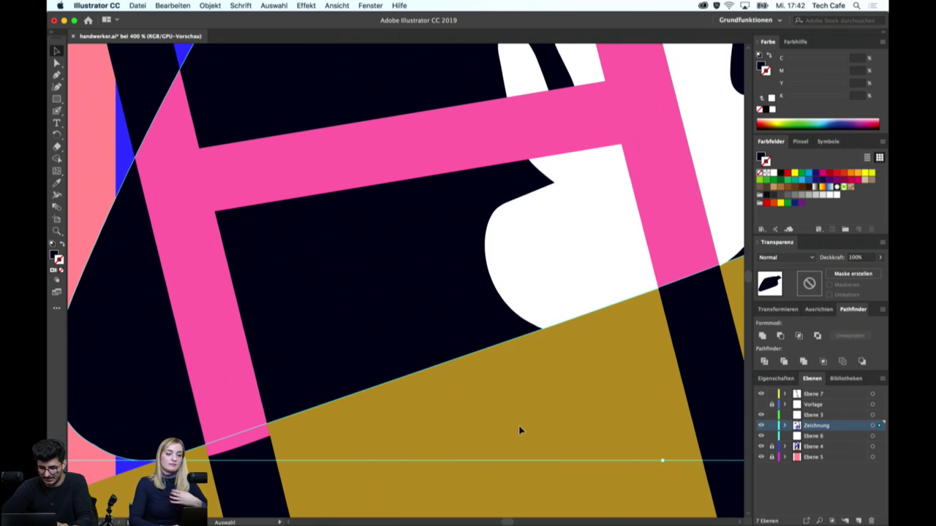
{"action": "key", "text": "ctrl+shift+a"}
{"action": "key", "text": "ctrl+minus"}
{"action": "key", "text": "ctrl+minus"}
{"action": "key", "text": "ctrl+minus"}
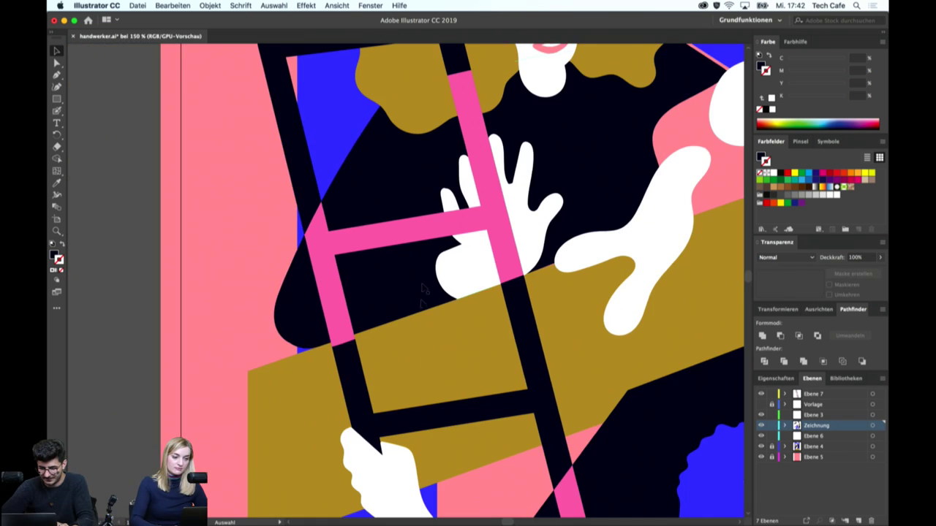
{"action": "key", "text": "ctrl+minus"}
Select between the white hand and the pink ladder section above it
{"action": "scroll", "coordinate": [415, 133], "scroll_direction": "up", "scroll_amount": 2}
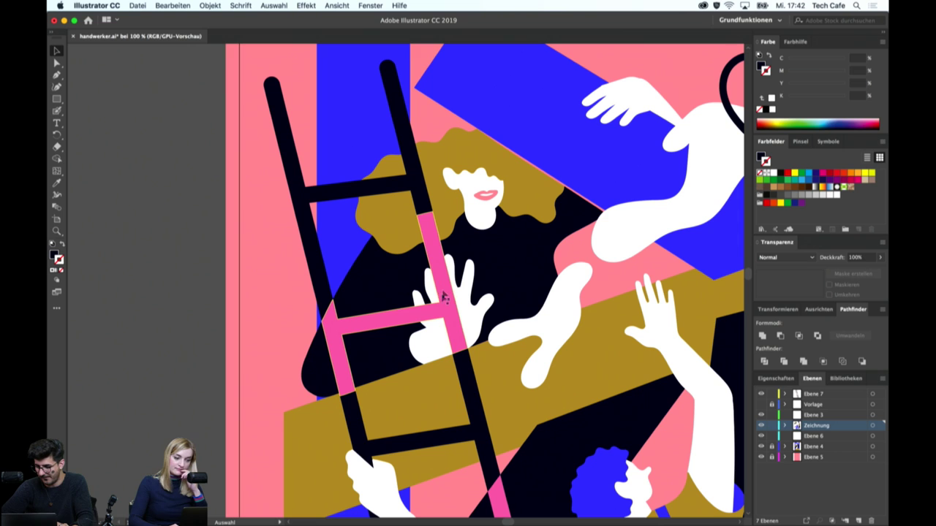
{"action": "left_click", "coordinate": [436, 334]}
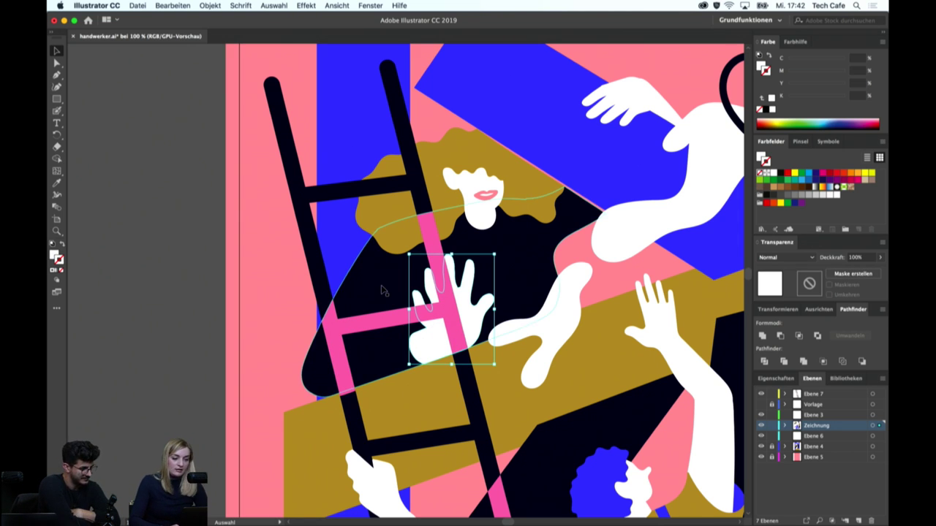
{"action": "key", "text": "super+shift+a"}
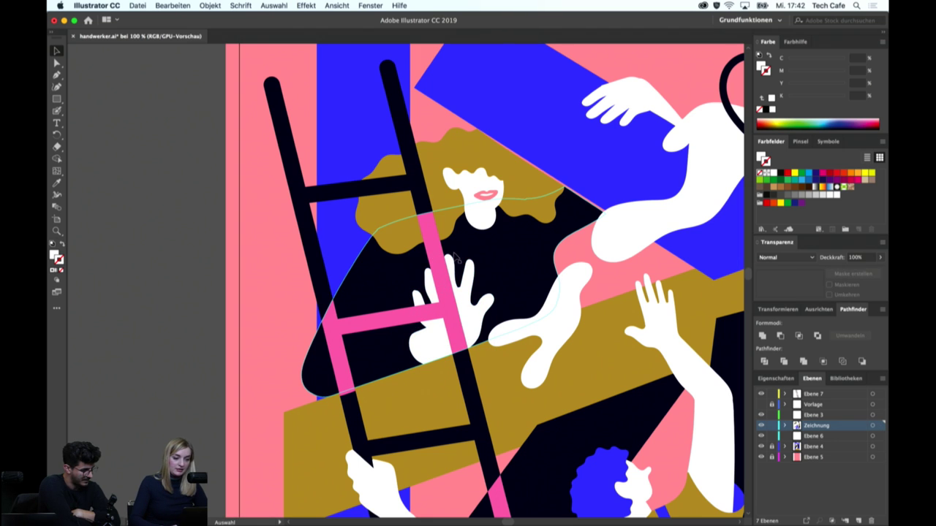
{"action": "left_click", "coordinate": [431, 255]}
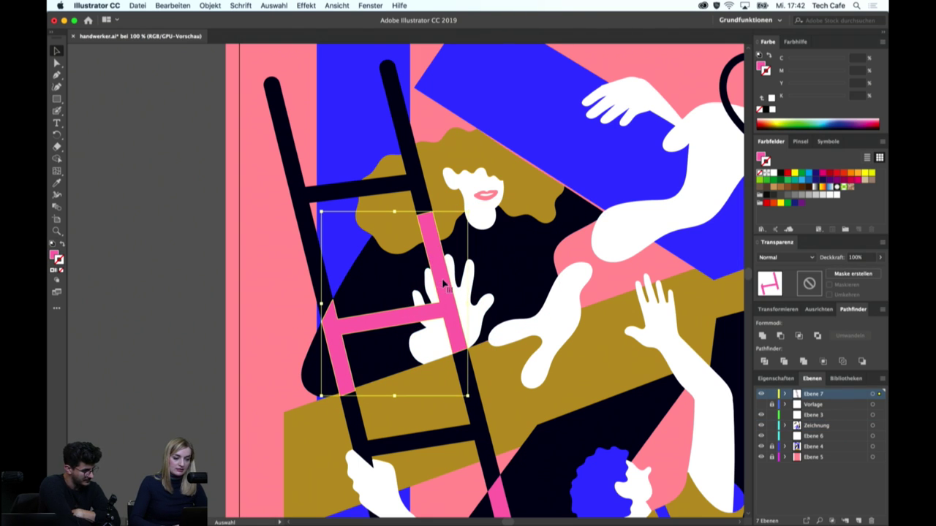
{"action": "left_click", "coordinate": [463, 292]}
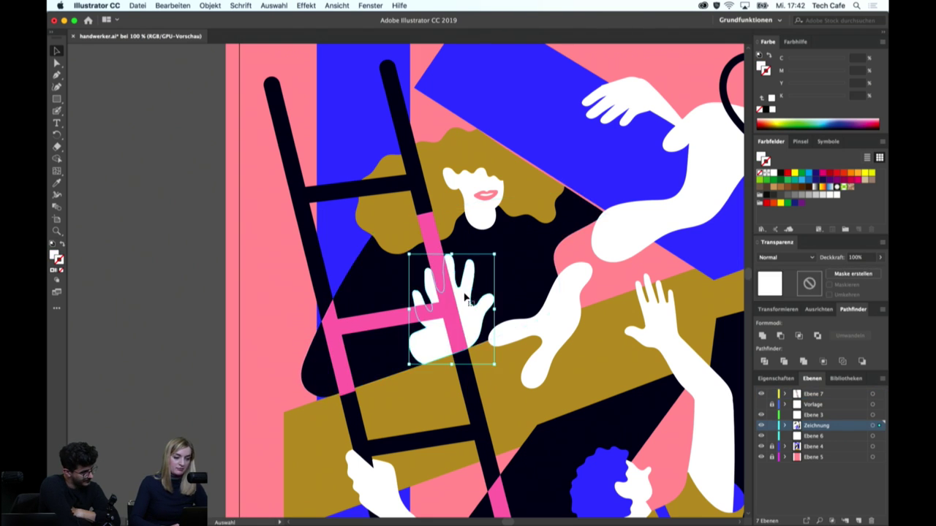
{"action": "left_click", "coordinate": [432, 240]}
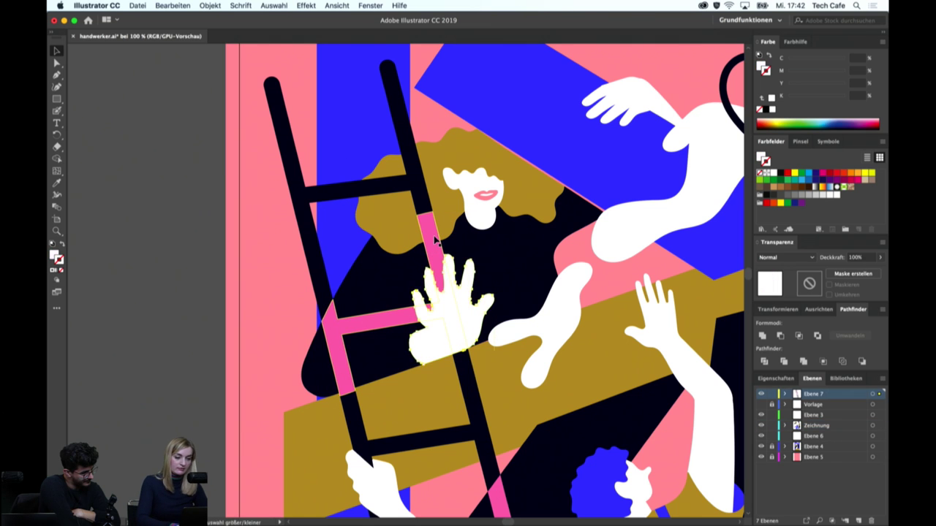
{"action": "left_click", "coordinate": [435, 241]}
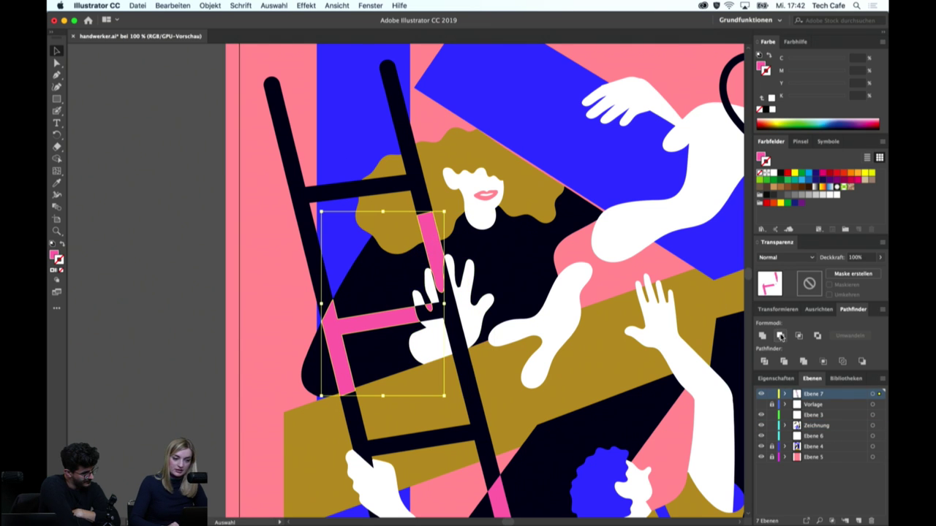
{"action": "double_click", "coordinate": [433, 291]}
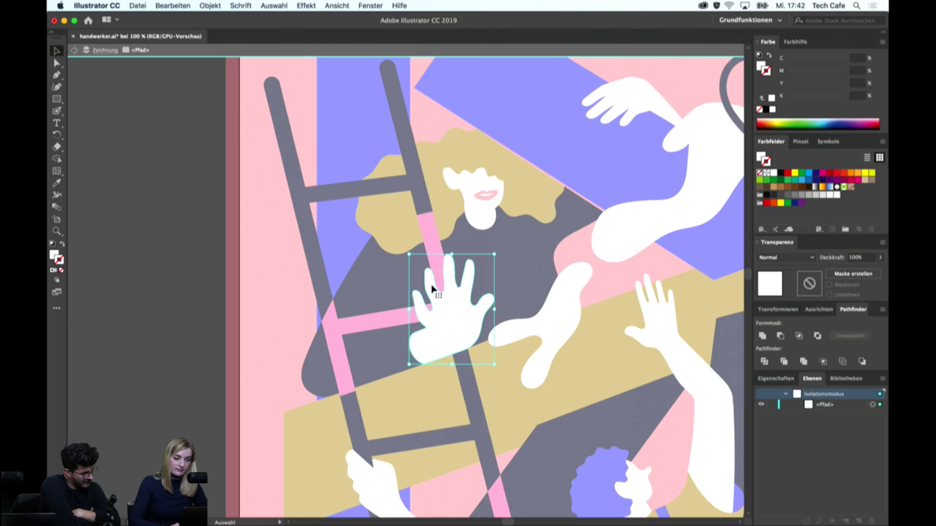
Isolate the pink ladder group, delete its vertical piece and shape the remaining bar into an L
{"action": "double_click", "coordinate": [431, 247]}
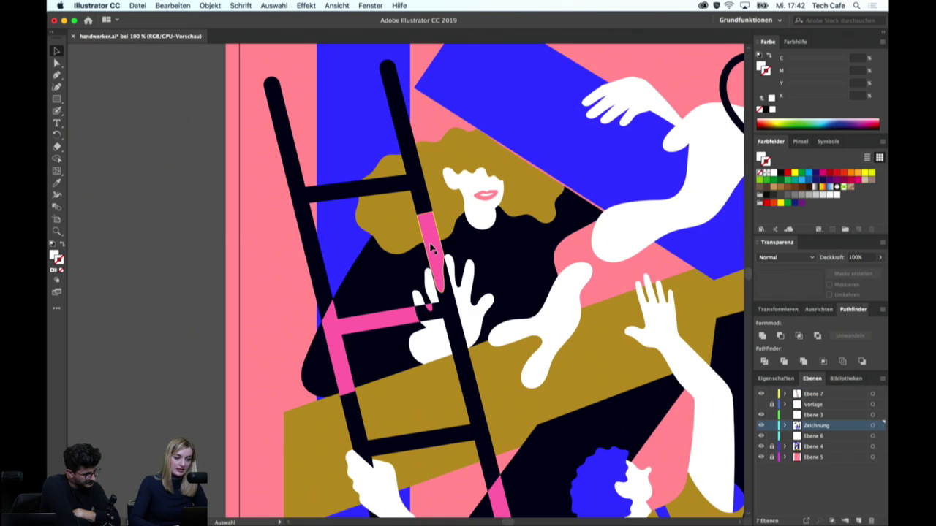
{"action": "left_click", "coordinate": [431, 247]}
{"action": "double_click", "coordinate": [431, 247]}
{"action": "left_click", "coordinate": [431, 247]}
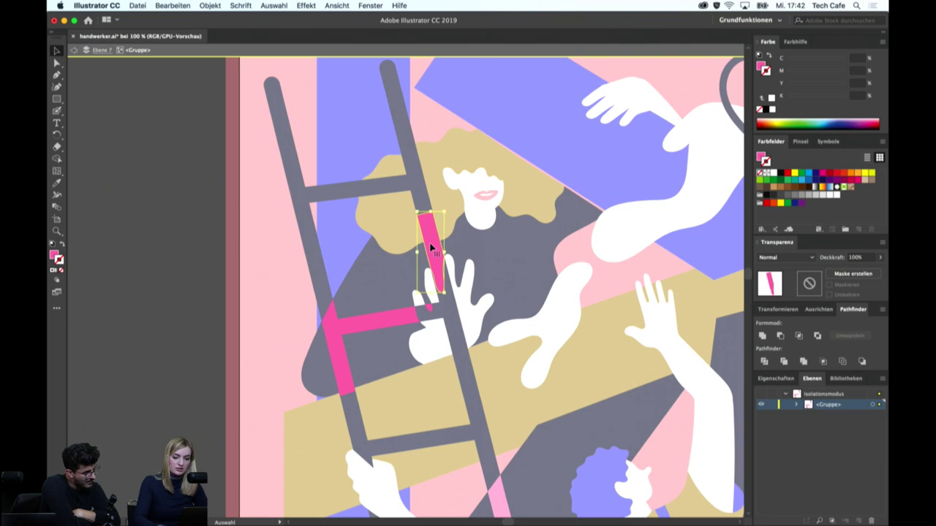
{"action": "key", "text": "Delete"}
{"action": "key", "text": "Escape"}
{"action": "left_click_drag", "start_coordinate": [437, 307], "coordinate": [429, 309]}
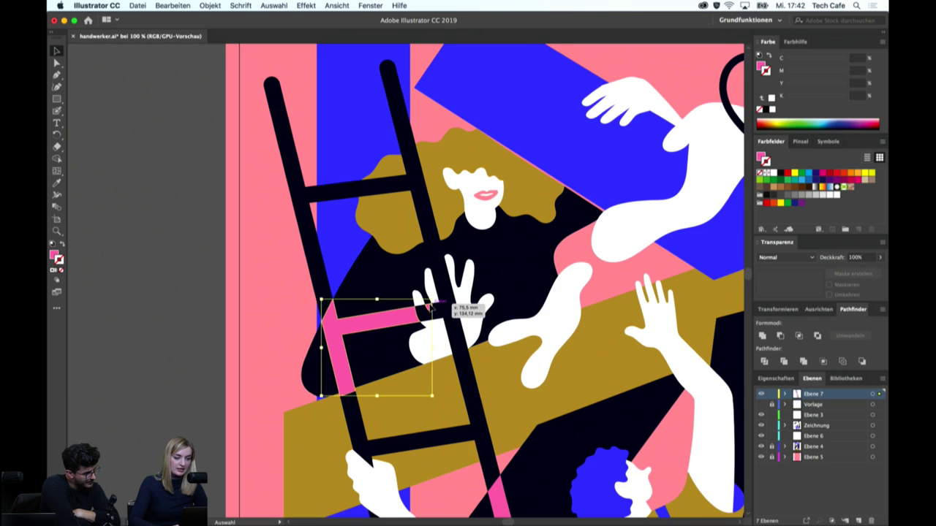
{"action": "double_click", "coordinate": [429, 309]}
{"action": "key", "text": "Escape"}
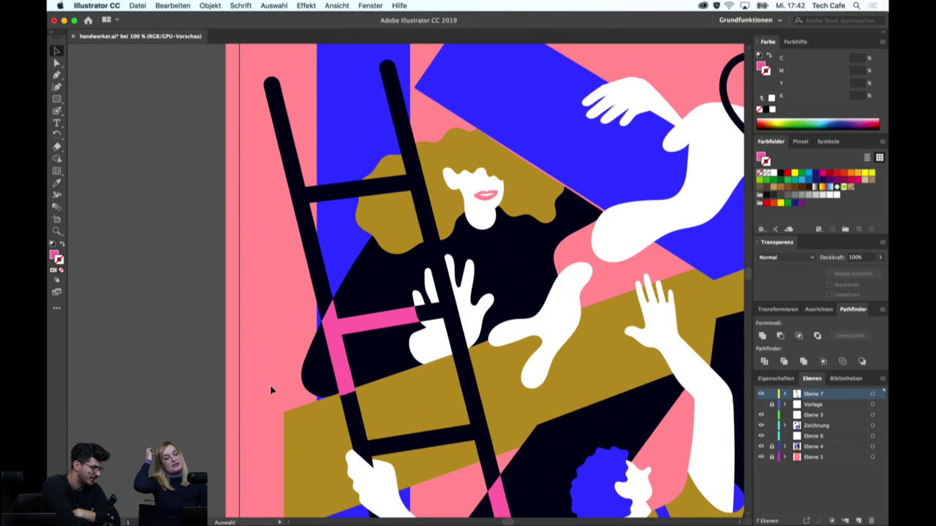
Pan the view slightly right and zoom in on the woman's face
{"action": "key", "text": "space"}
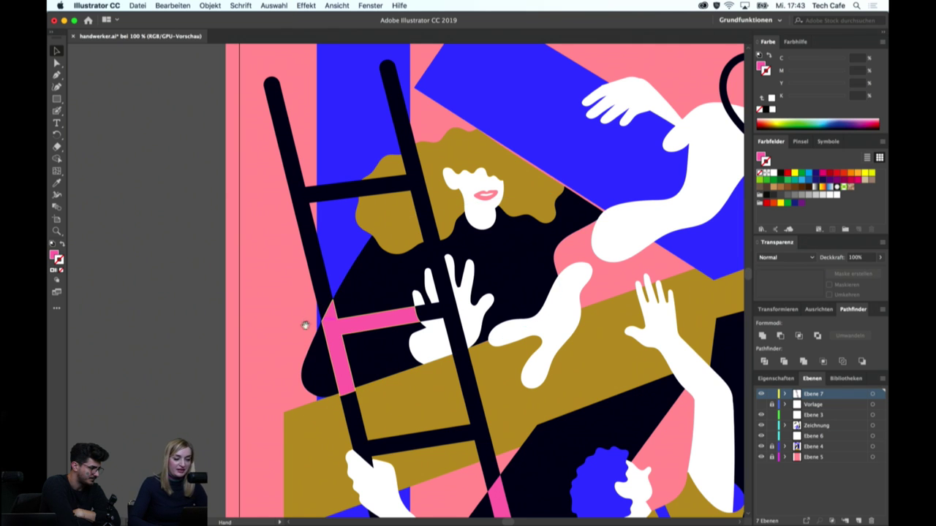
{"action": "left_click_drag", "start_coordinate": [288, 327], "coordinate": [301, 322]}
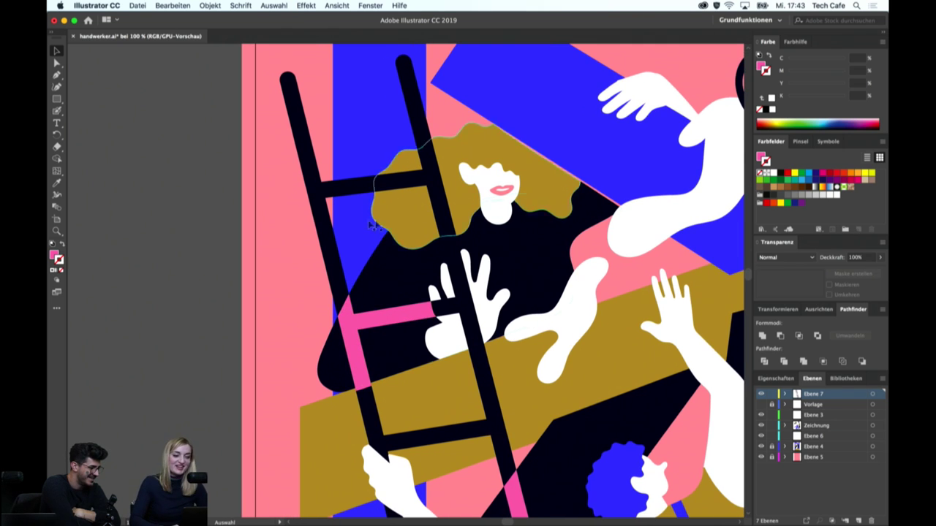
{"action": "scroll", "coordinate": [413, 175], "scroll_direction": "right", "scroll_amount": 3}
{"action": "scroll", "coordinate": [413, 175], "scroll_direction": "up", "scroll_amount": 1}
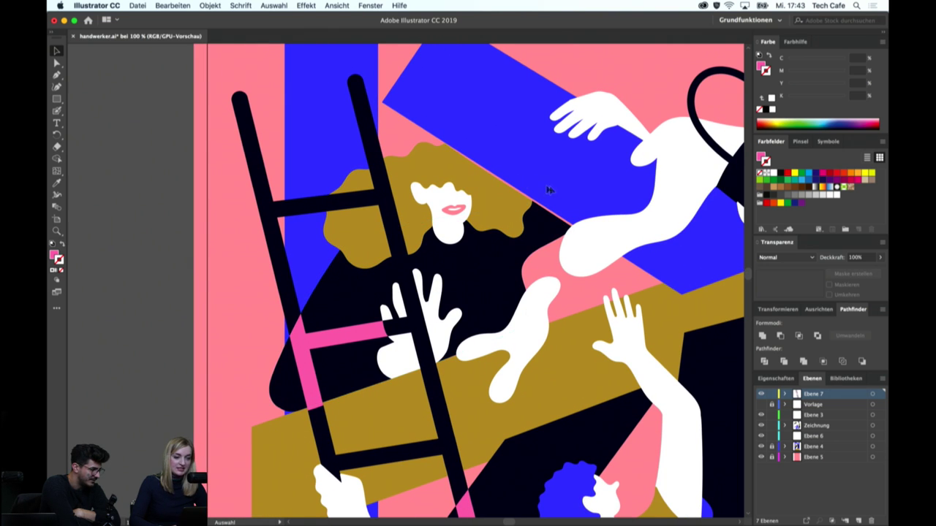
{"action": "key", "text": "ctrl+plus"}
{"action": "key", "text": "ctrl+plus"}
Paint a pointed brown strand onto the isolated hair with the Blob Brush, following the pink edge down-right
{"action": "scroll", "coordinate": [561, 190], "scroll_direction": "up", "scroll_amount": 3}
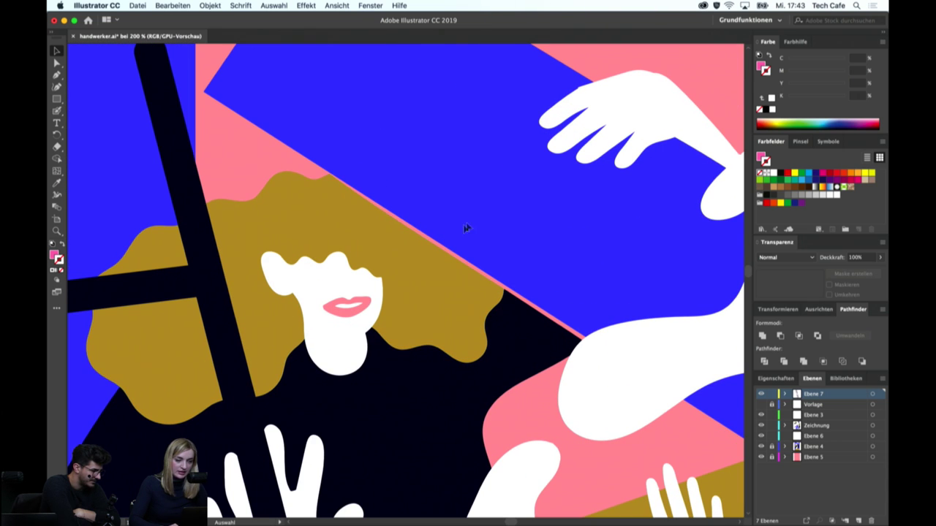
{"action": "key", "text": "ctrl+plus"}
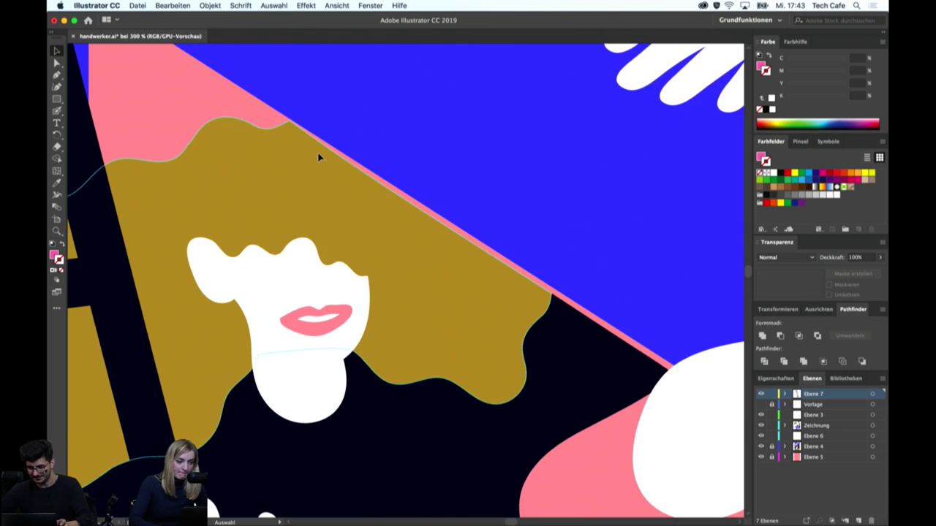
{"action": "double_click", "coordinate": [319, 155]}
{"action": "key", "text": "shift+b"}
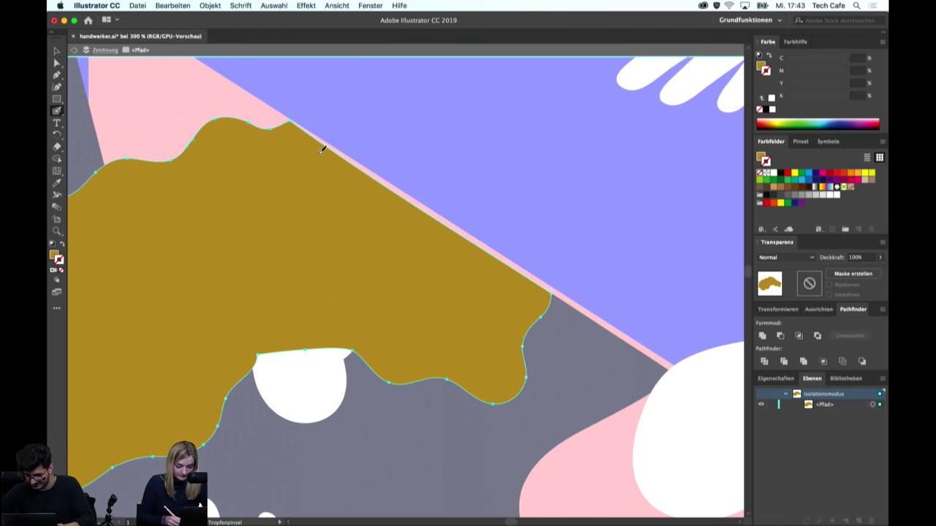
{"action": "left_click_drag", "start_coordinate": [311, 123], "coordinate": [294, 123]}
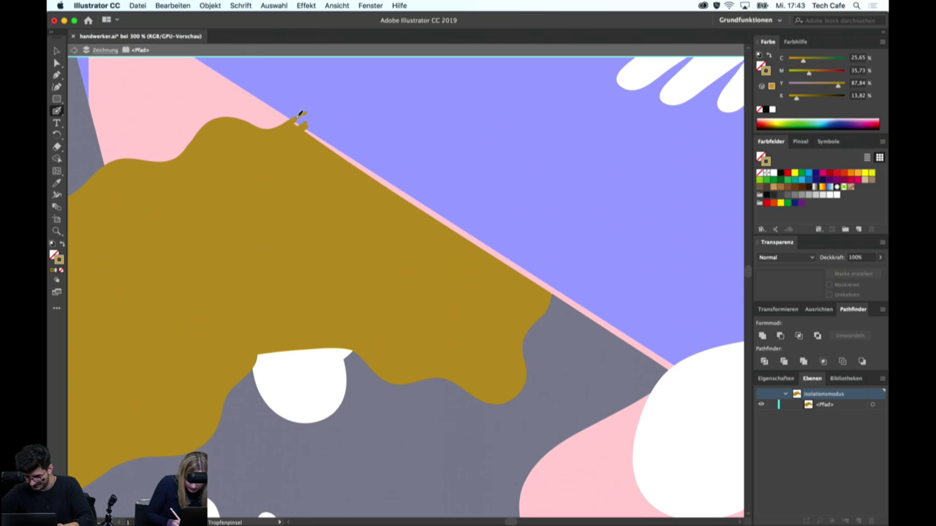
{"action": "mouse_move", "coordinate": [307, 113]}
{"action": "left_mouse_down"}
{"action": "mouse_move", "coordinate": [604, 285]}
{"action": "mouse_move", "coordinate": [554, 288]}
{"action": "left_mouse_up"}
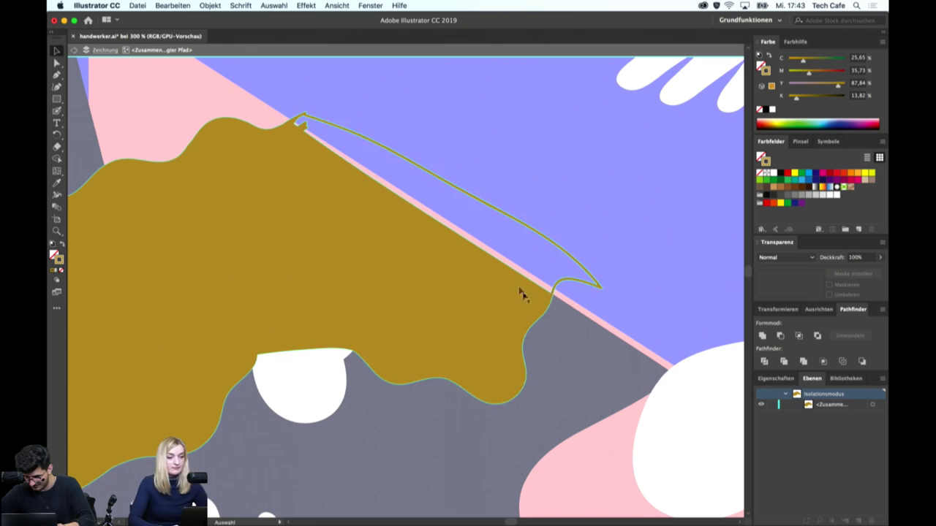
{"action": "key", "text": "v"}
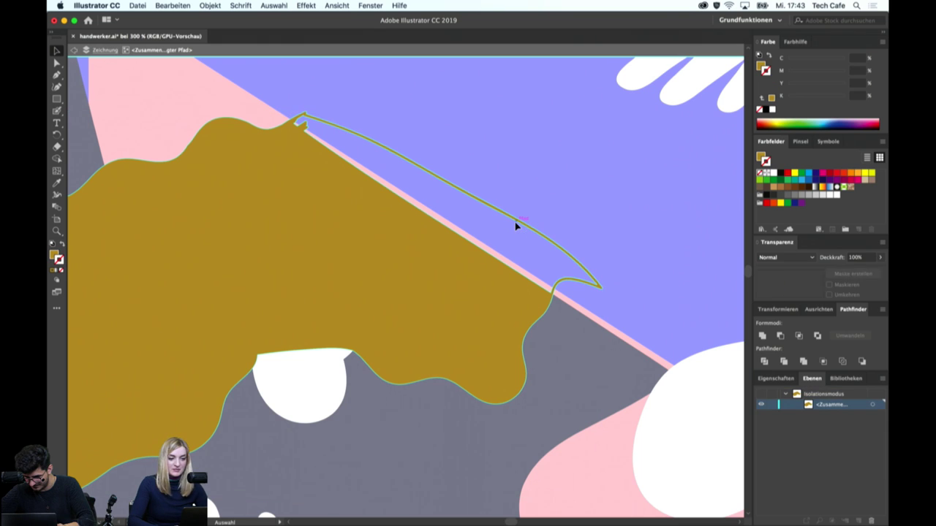
{"action": "double_click", "coordinate": [545, 190]}
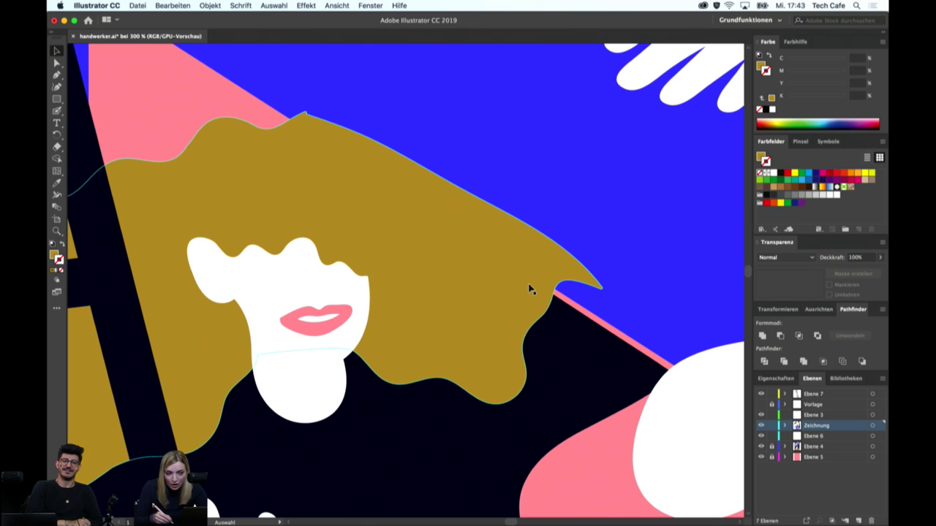
Paint the black body shape along the pink strip up to the hair tip, covering the sliver
{"action": "double_click", "coordinate": [560, 336]}
{"action": "key", "text": "n"}
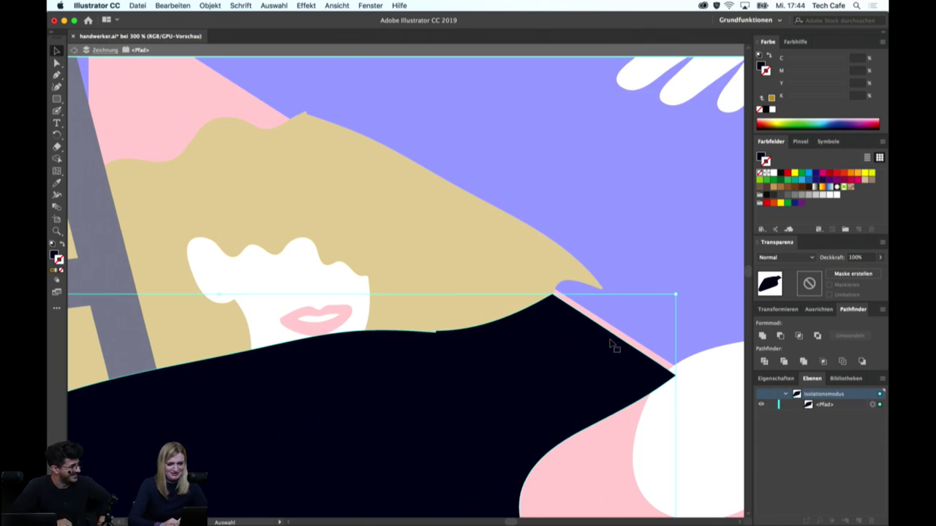
{"action": "left_click_drag", "start_coordinate": [609, 338], "coordinate": [570, 230]}
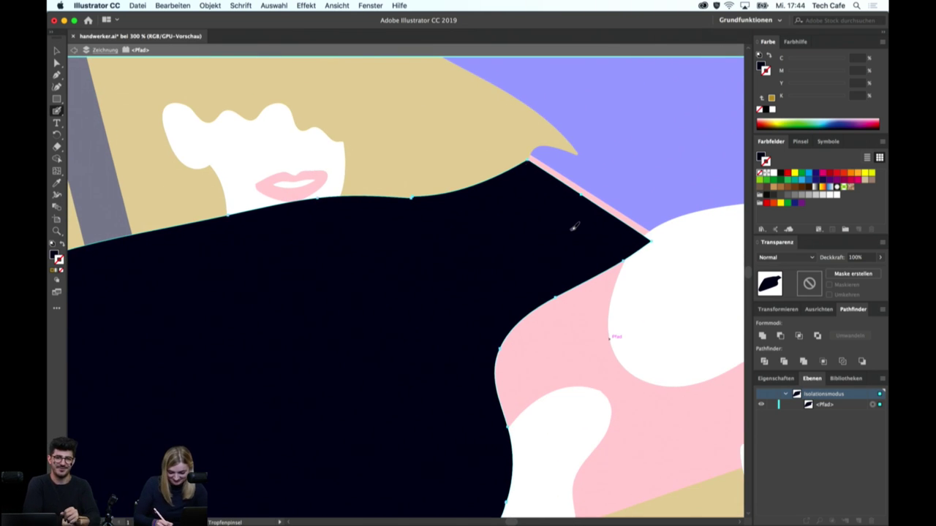
{"action": "left_click_drag", "start_coordinate": [533, 152], "coordinate": [553, 146]}
{"action": "left_click_drag", "start_coordinate": [658, 235], "coordinate": [554, 148]}
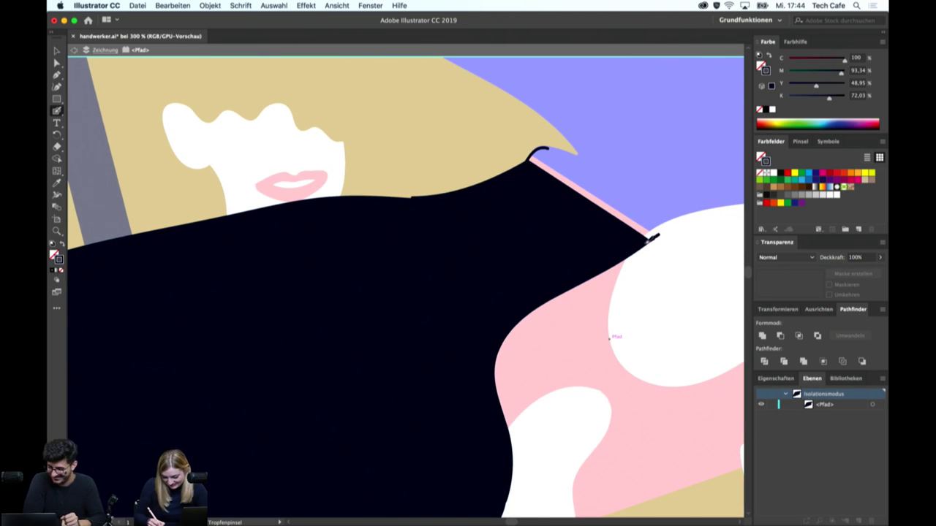
{"action": "key", "text": "v"}
{"action": "left_click", "coordinate": [563, 160]}
{"action": "double_click", "coordinate": [624, 167]}
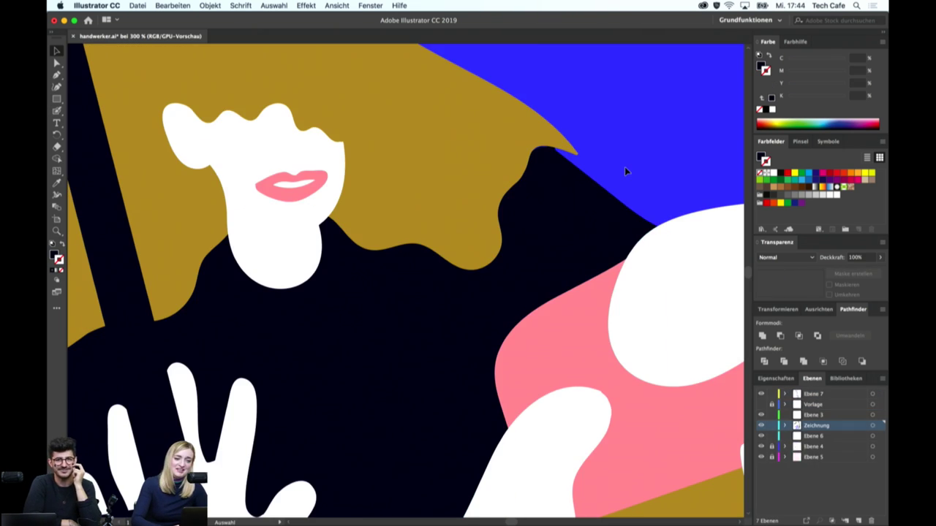
{"action": "left_click_drag", "start_coordinate": [595, 129], "coordinate": [574, 247]}
{"action": "left_click", "coordinate": [525, 303]}
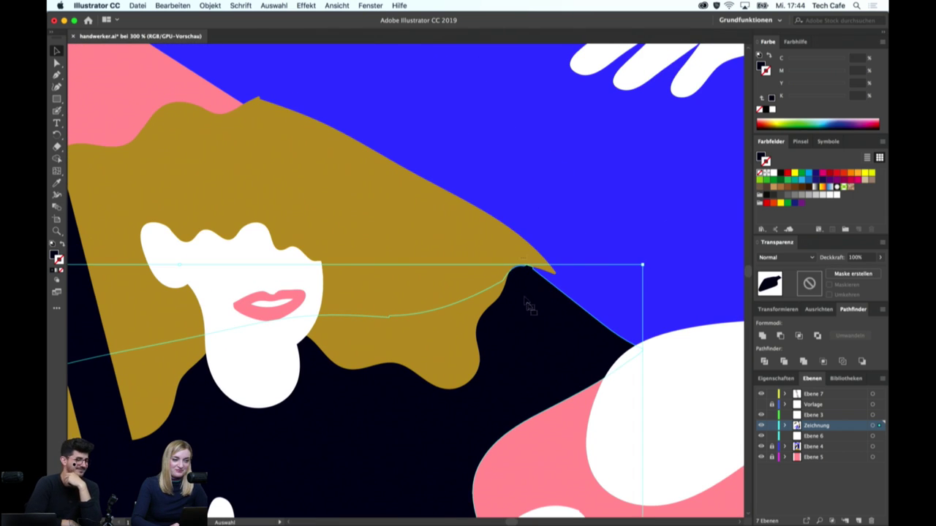
{"action": "left_click", "coordinate": [522, 146]}
{"action": "key", "text": "ctrl+minus"}
{"action": "key", "text": "ctrl+minus"}
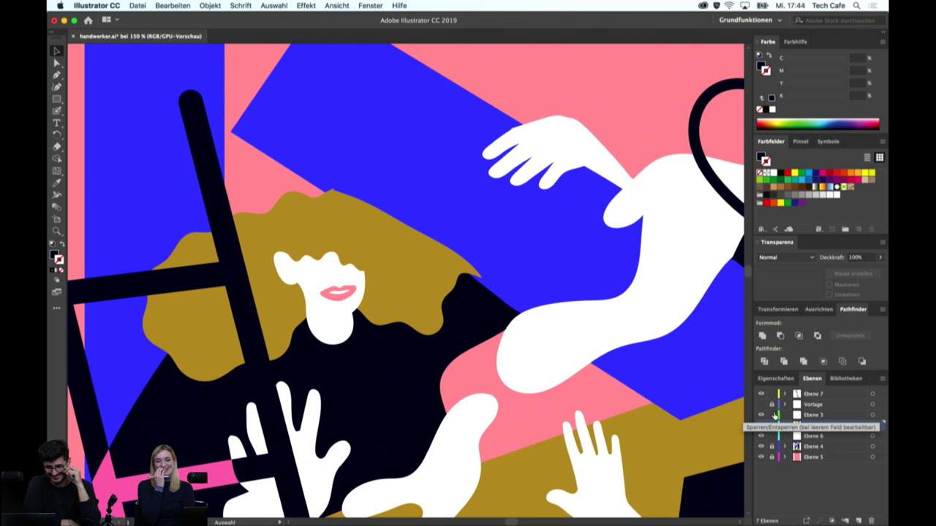
Unlock Ebene 4 and paste a copy of the diagonal blue bar in front
{"action": "left_click", "coordinate": [811, 425]}
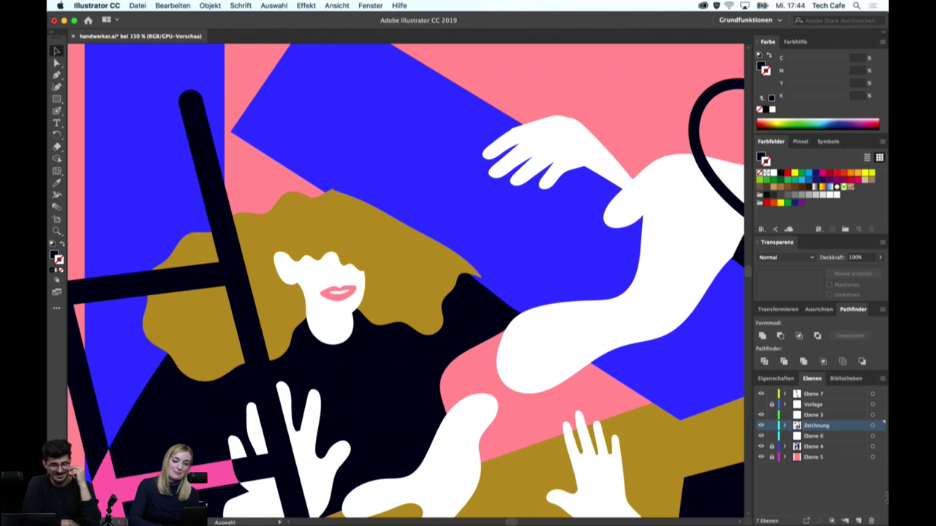
{"action": "left_click", "coordinate": [772, 446]}
{"action": "left_click", "coordinate": [583, 267]}
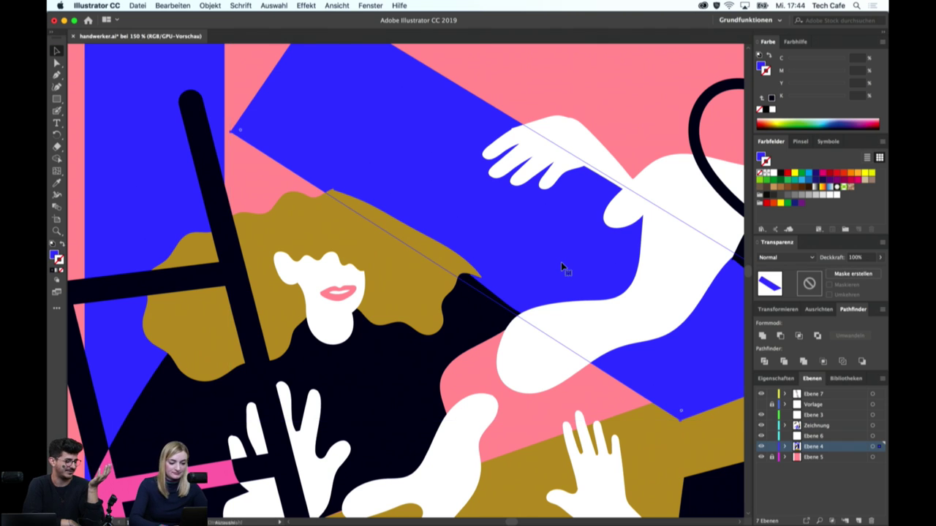
{"action": "left_click", "coordinate": [561, 265]}
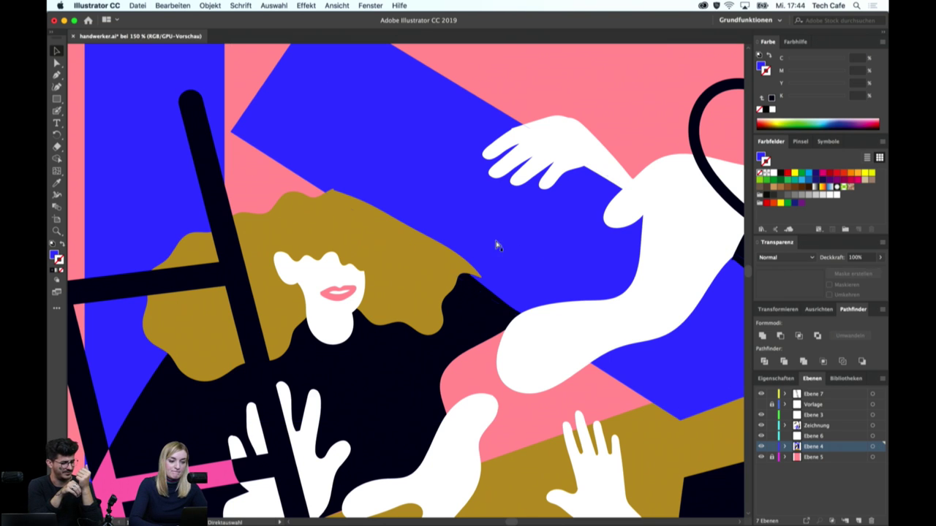
{"action": "left_click", "coordinate": [417, 261]}
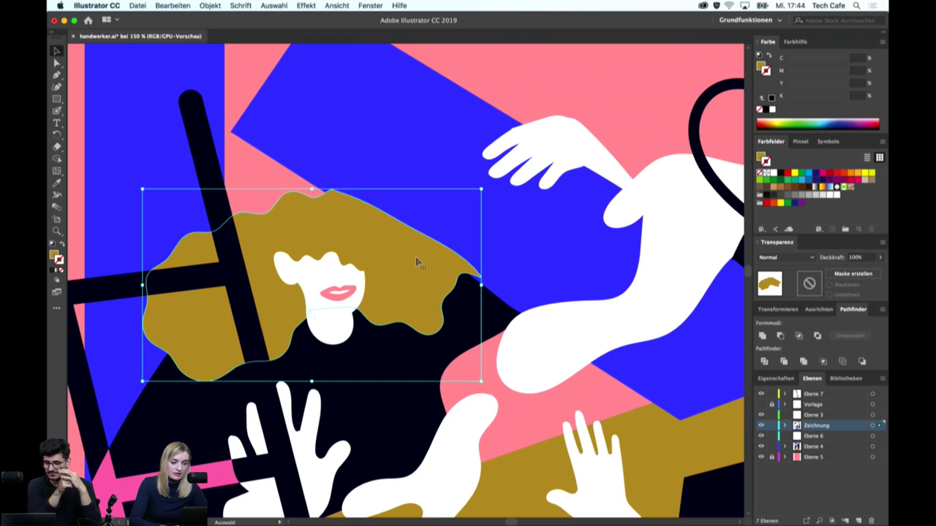
{"action": "key", "text": "ctrl+f"}
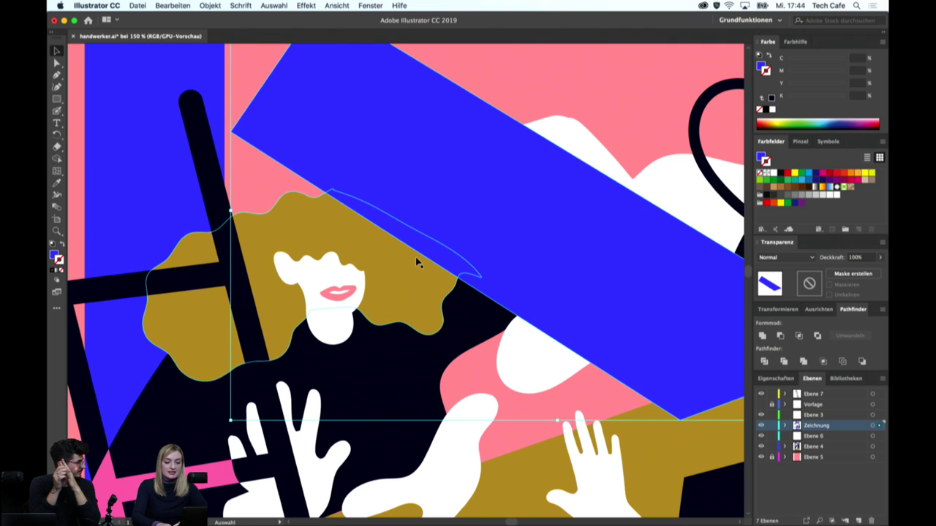
{"action": "left_click", "coordinate": [417, 261]}
Cut the hair with the blue bar copy, send the bar back, and mask the hair and body
{"action": "key", "text": "ctrl+minus"}
{"action": "key", "text": "ctrl+minus"}
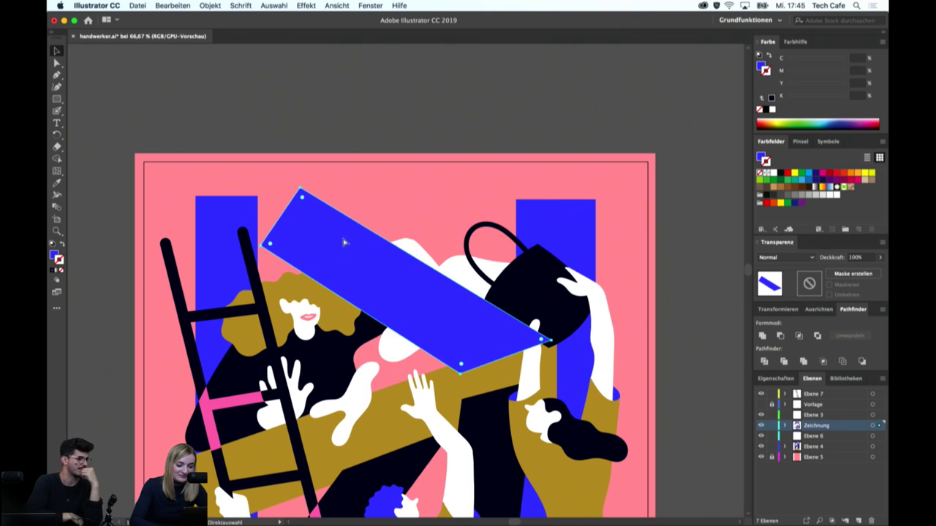
{"action": "key", "text": "v"}
{"action": "left_click", "coordinate": [320, 289], "text": "shift"}
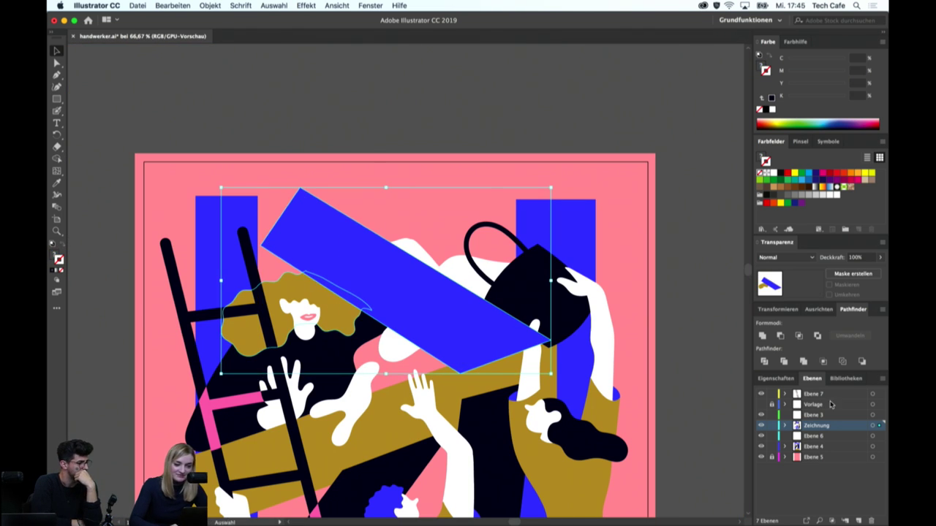
{"action": "left_click", "coordinate": [779, 335]}
{"action": "left_click", "coordinate": [418, 314]}
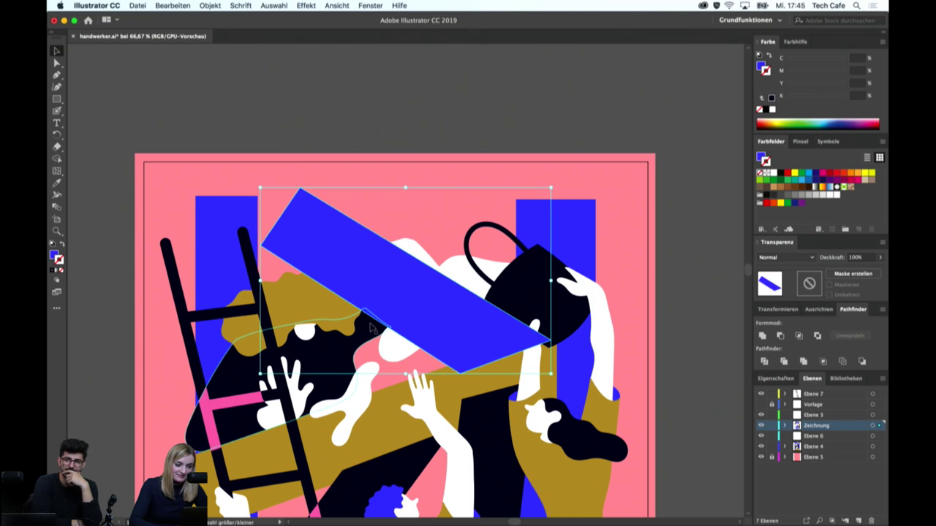
{"action": "key", "text": "ctrl+z"}
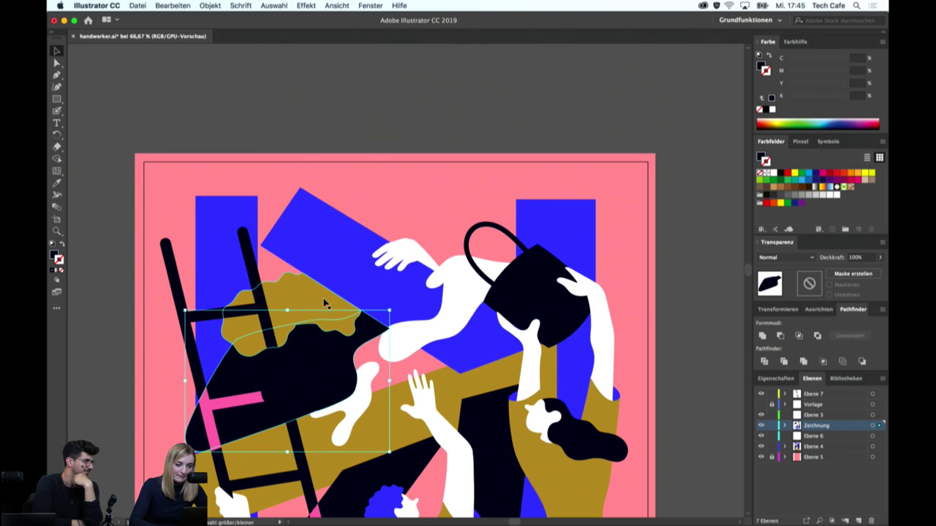
{"action": "key", "text": "ctrl+7"}
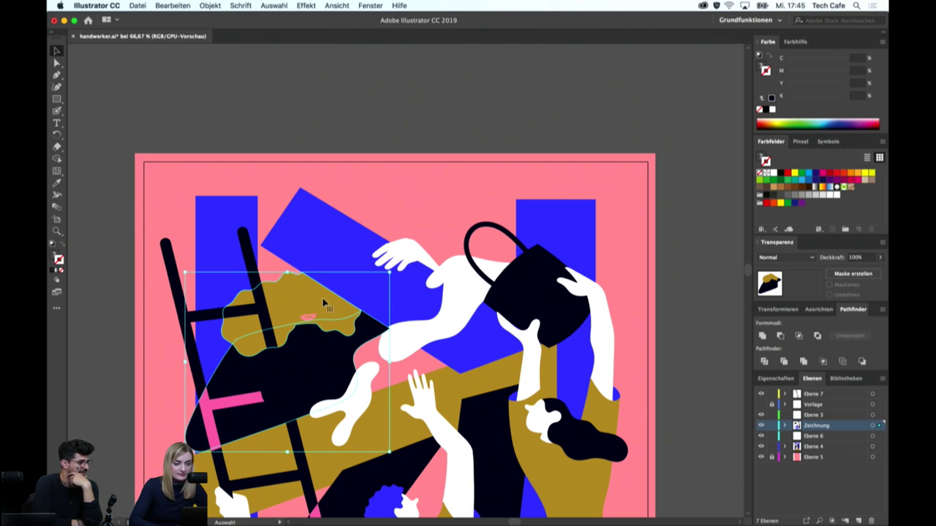
{"action": "key", "text": "ctrl+shift+["}
{"action": "left_click", "coordinate": [323, 302]}
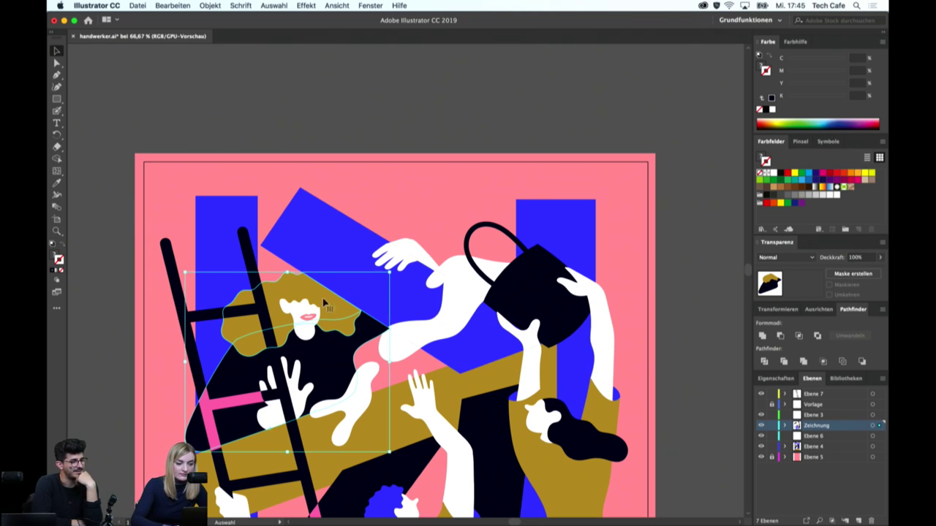
{"action": "left_click", "coordinate": [394, 131]}
{"action": "key", "text": "ctrl+plus"}
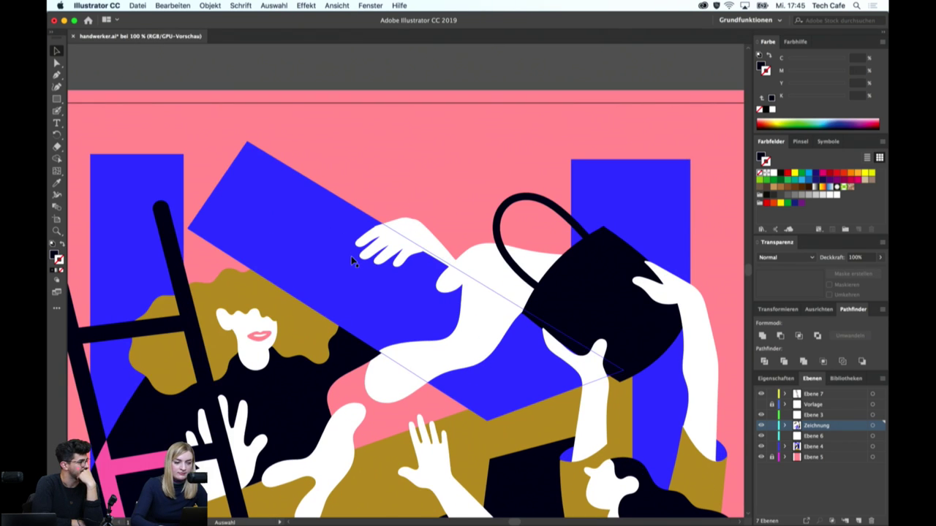
{"action": "left_click_drag", "start_coordinate": [267, 327], "coordinate": [362, 241]}
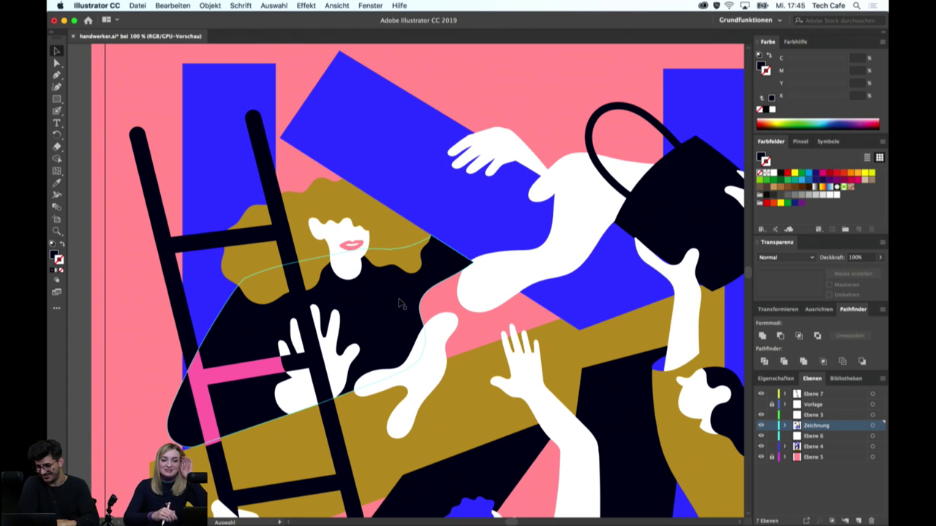
{"action": "left_click", "coordinate": [495, 296]}
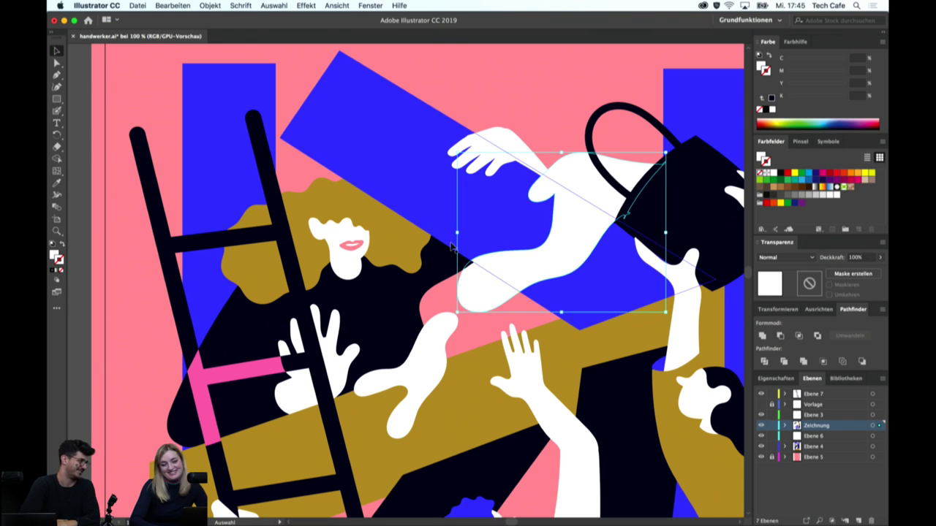
{"action": "left_click", "coordinate": [404, 294]}
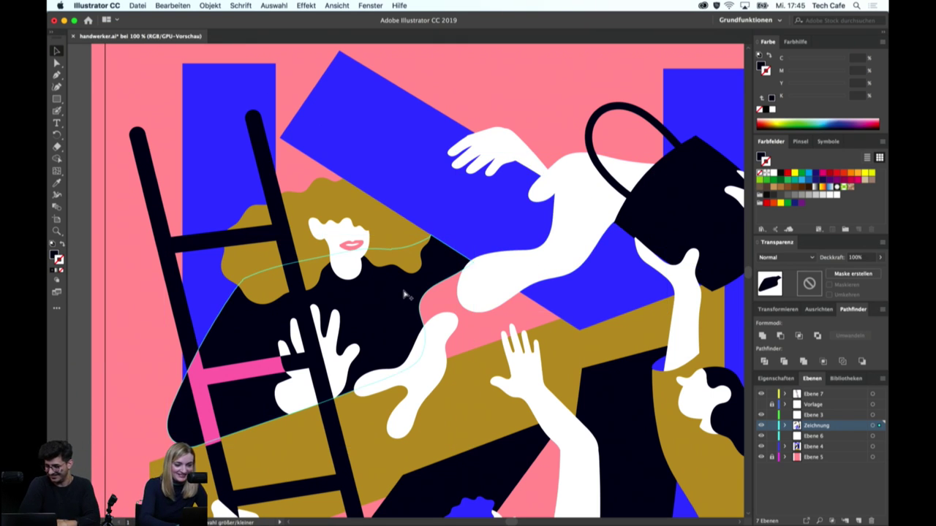
{"action": "left_click", "coordinate": [523, 118]}
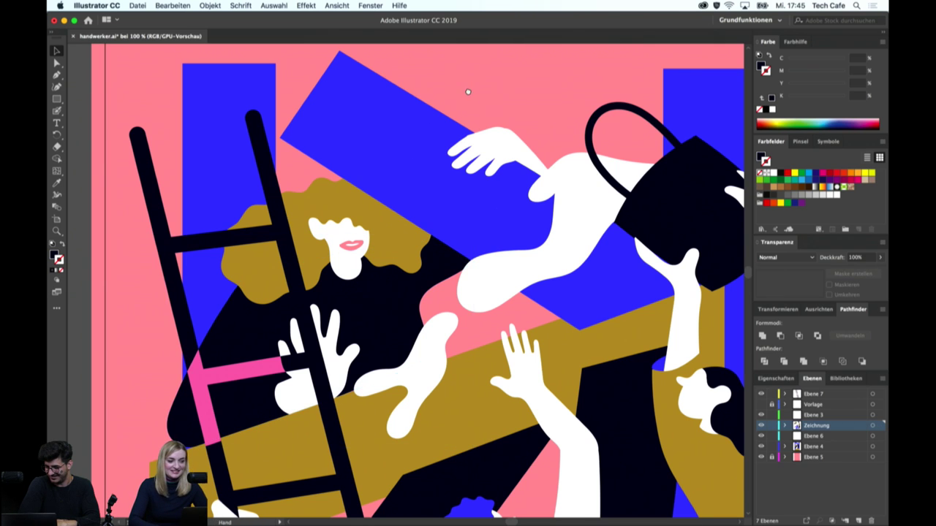
{"action": "left_click_drag", "start_coordinate": [467, 92], "coordinate": [493, 151]}
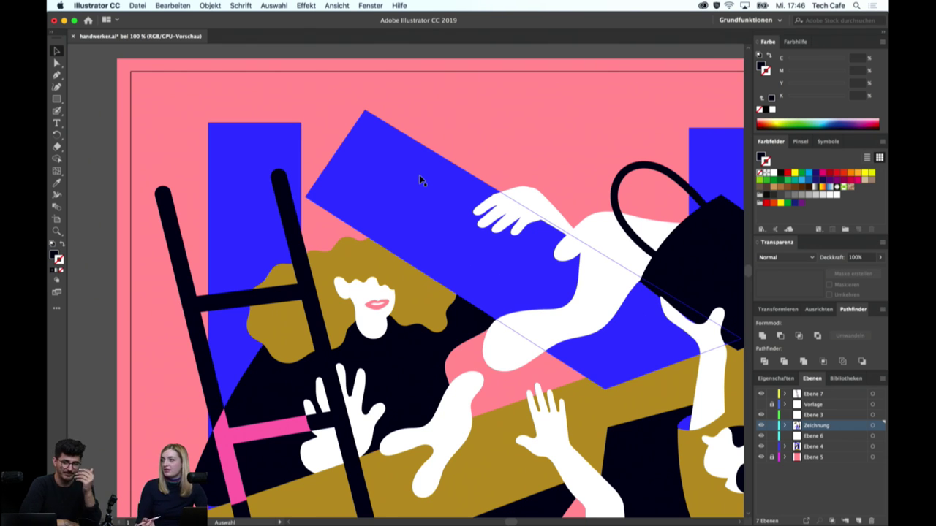
{"action": "left_click", "coordinate": [388, 281]}
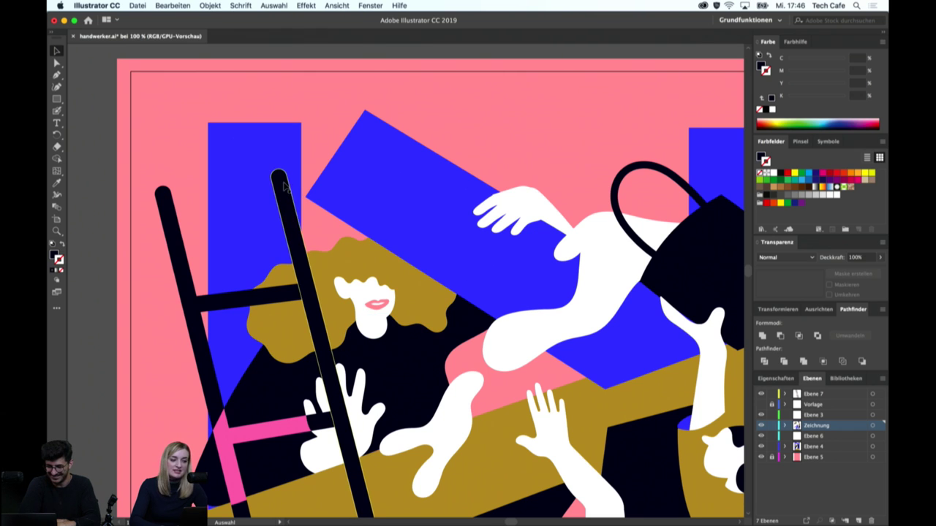
Nudge the tall blue bar behind the ladder two steps right and widen its right edge slightly
{"action": "left_click", "coordinate": [268, 196]}
{"action": "left_click", "coordinate": [232, 235]}
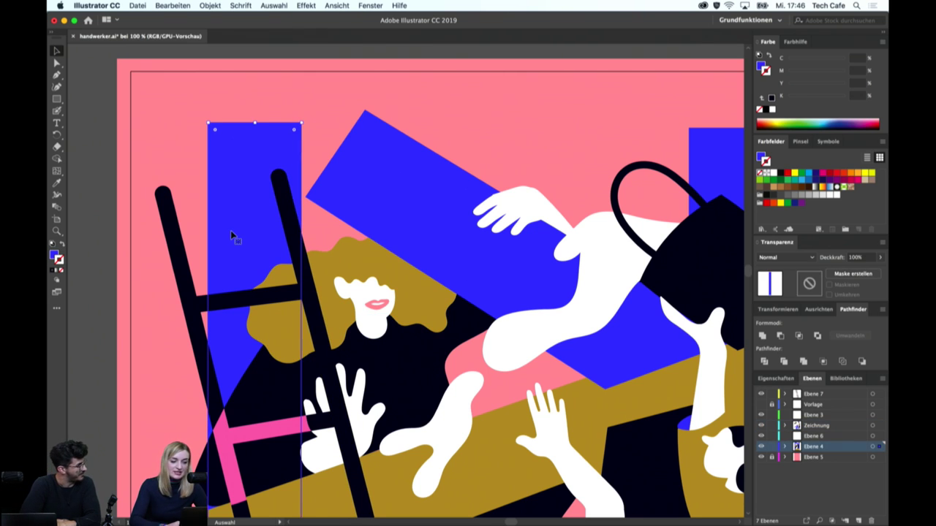
{"action": "scroll", "coordinate": [219, 220], "scroll_direction": "down", "scroll_amount": 5}
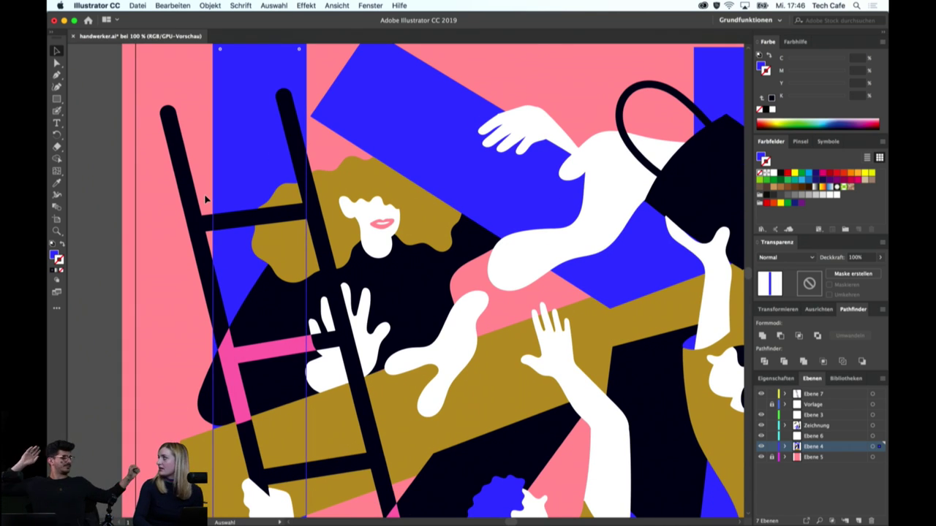
{"action": "key", "text": "Right"}
{"action": "key", "text": "Right"}
{"action": "key", "text": "Right"}
{"action": "key", "text": "Right"}
{"action": "key", "text": "Right"}
{"action": "key", "text": "Right"}
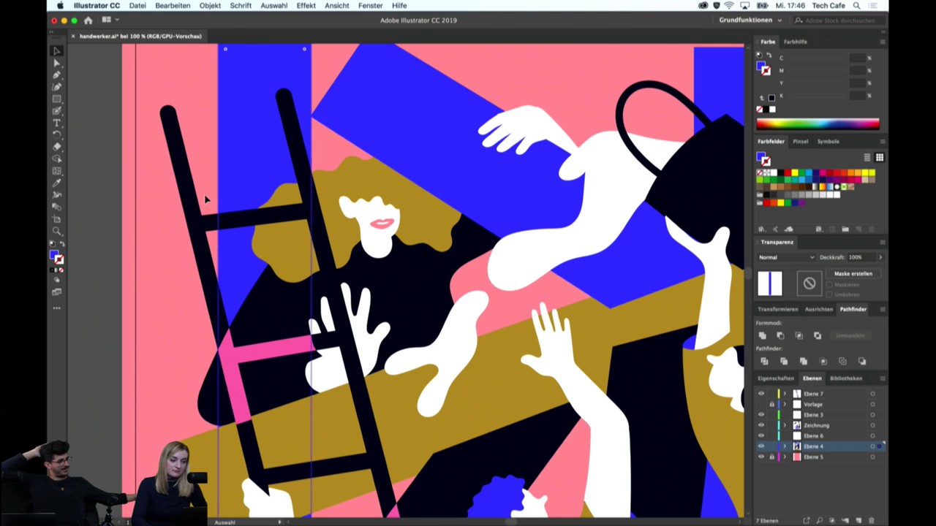
{"action": "key", "text": "Right"}
{"action": "key", "text": "Right"}
{"action": "key", "text": "Right"}
{"action": "key", "text": "Right"}
{"action": "key", "text": "Right"}
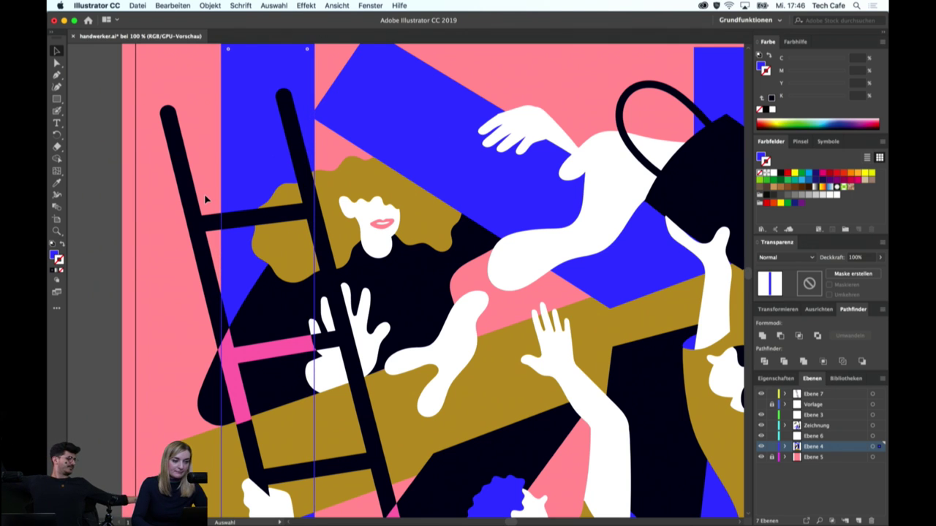
{"action": "key", "text": "ctrl+minus"}
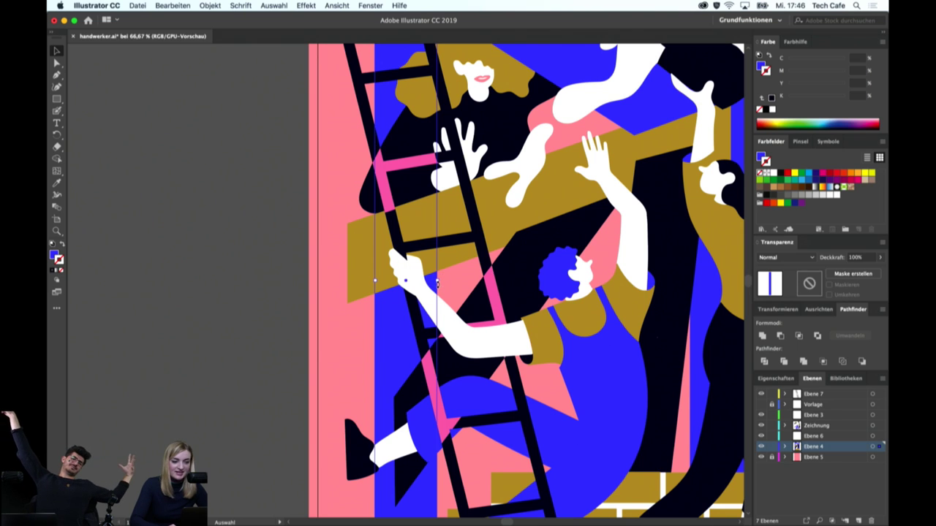
{"action": "left_click_drag", "start_coordinate": [437, 281], "coordinate": [441, 281]}
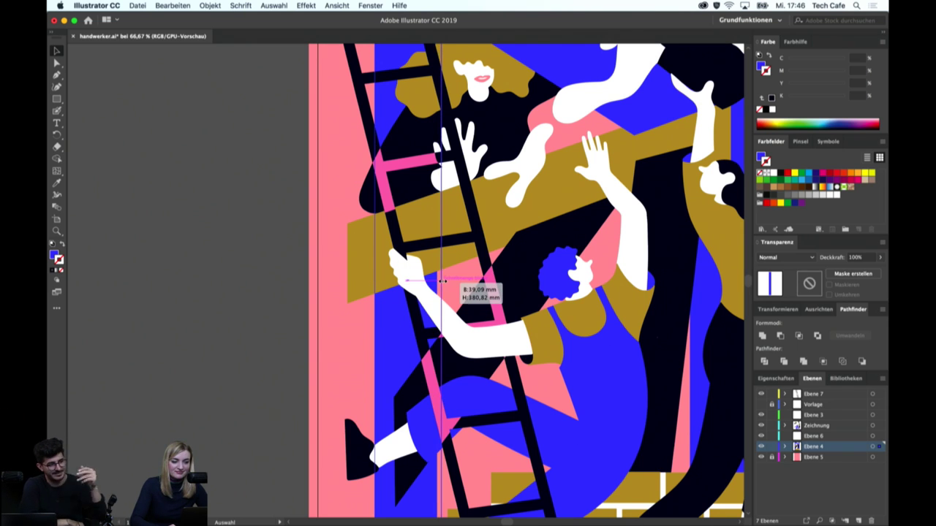
{"action": "left_click", "coordinate": [253, 232]}
Pan and zoom in on the upper white hand over the blue diagonal bar, then select it
{"action": "key", "text": "ctrl+0"}
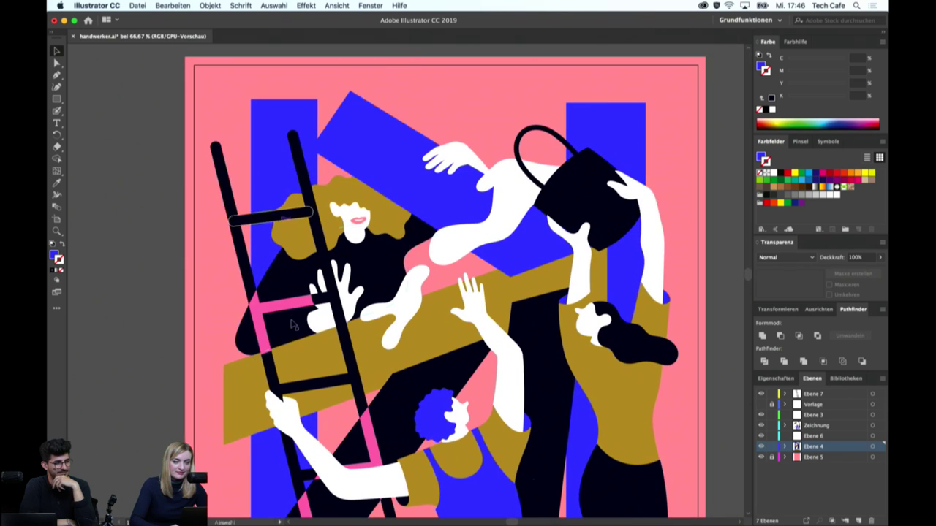
{"action": "key", "text": "ctrl+1"}
{"action": "scroll", "coordinate": [388, 249], "scroll_direction": "up", "scroll_amount": 5}
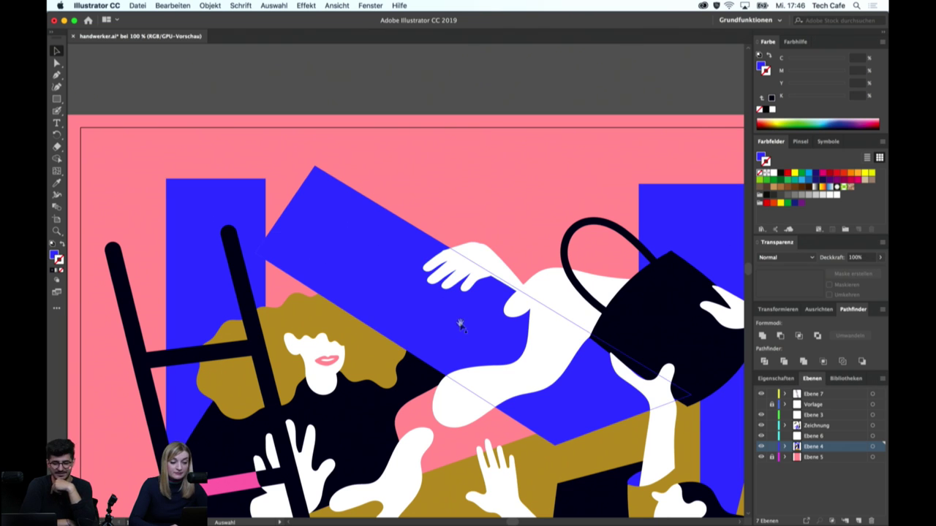
{"action": "scroll", "coordinate": [439, 271], "scroll_direction": "down", "scroll_amount": 2}
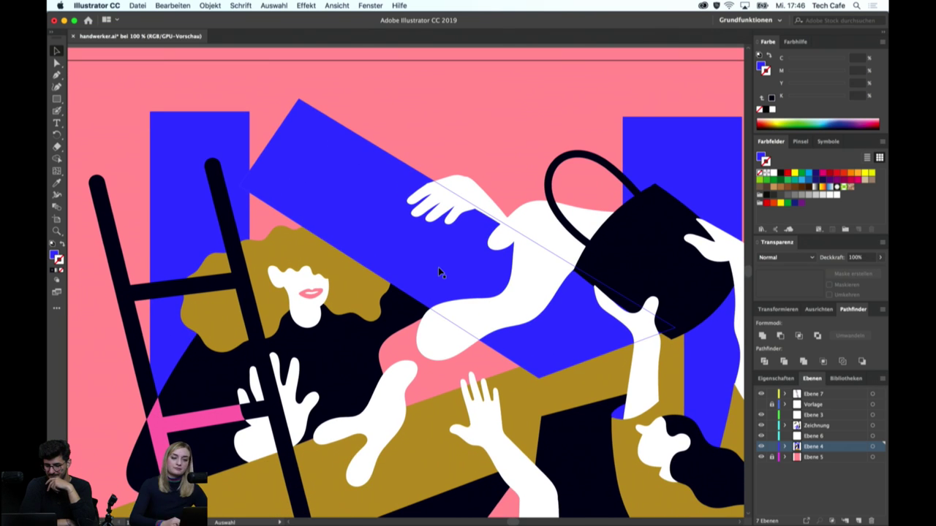
{"action": "left_click_drag", "start_coordinate": [663, 287], "coordinate": [569, 274]}
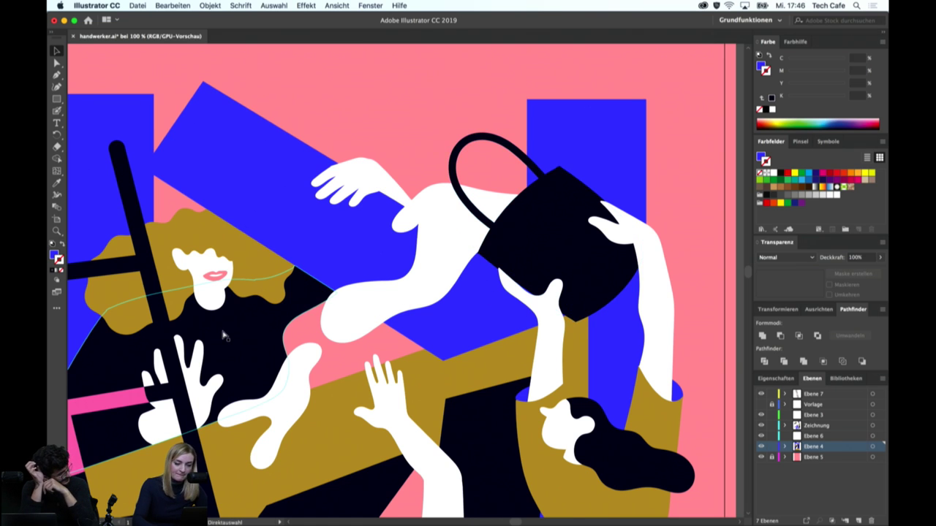
{"action": "key", "text": "ctrl+plus"}
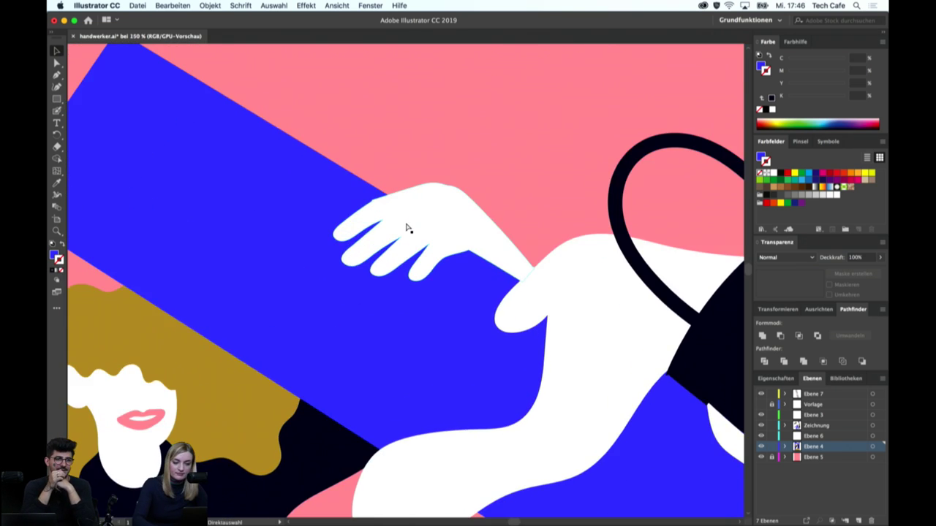
{"action": "scroll", "coordinate": [406, 225], "scroll_direction": "up", "scroll_amount": 2}
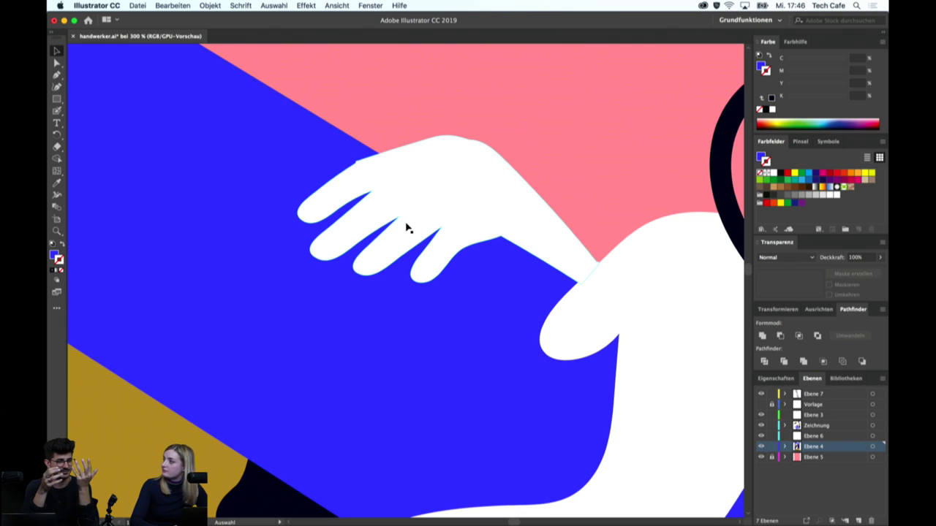
{"action": "left_click_drag", "start_coordinate": [381, 188], "coordinate": [391, 248]}
{"action": "left_click", "coordinate": [390, 248]}
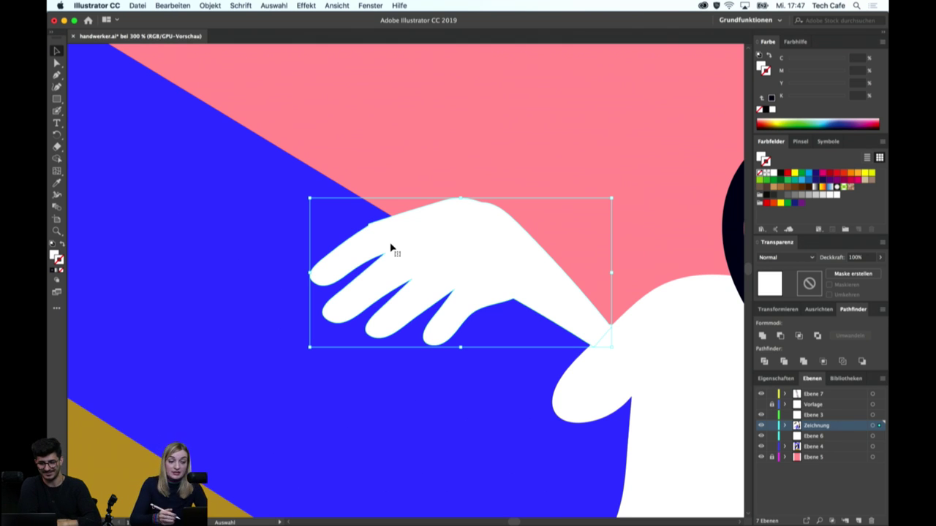
Try erasing the white hand's upper edge, then recentre on the fingers and reselect the hand
{"action": "key", "text": "shift+e"}
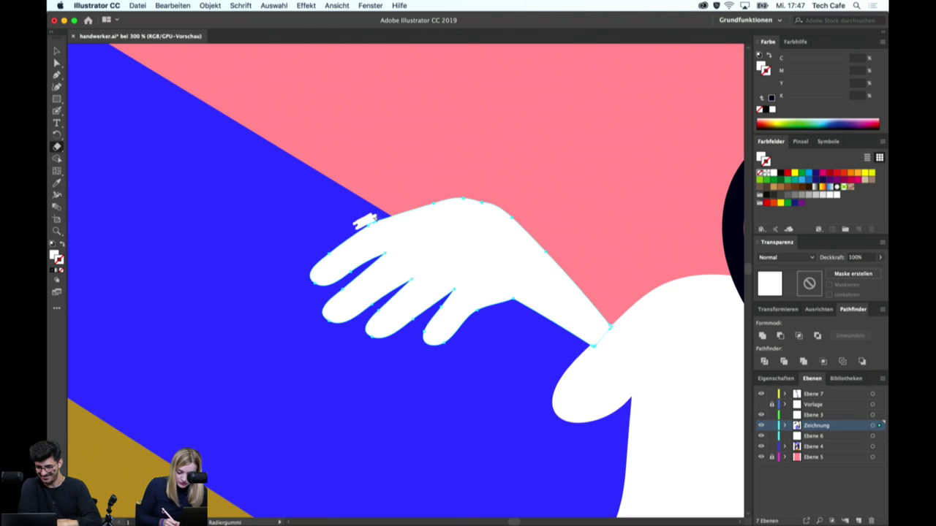
{"action": "left_click_drag", "start_coordinate": [372, 219], "coordinate": [380, 216]}
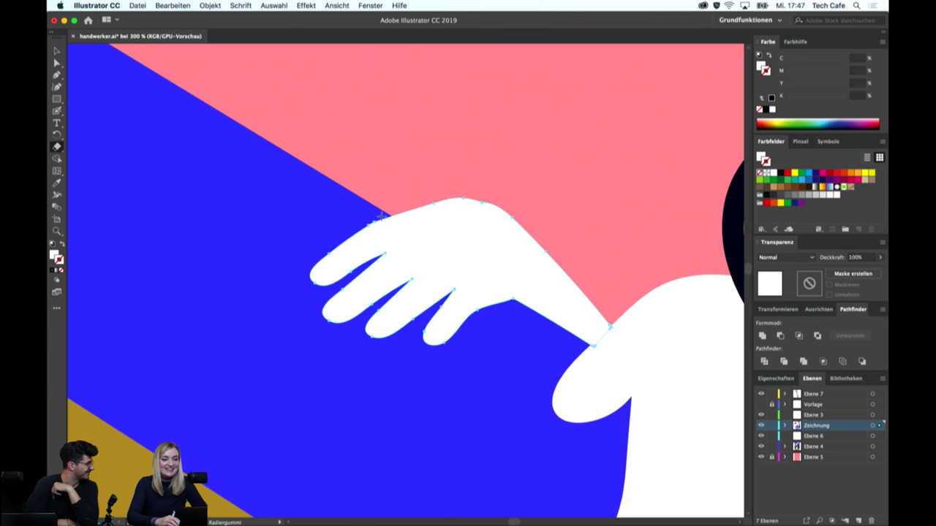
{"action": "key", "text": "v"}
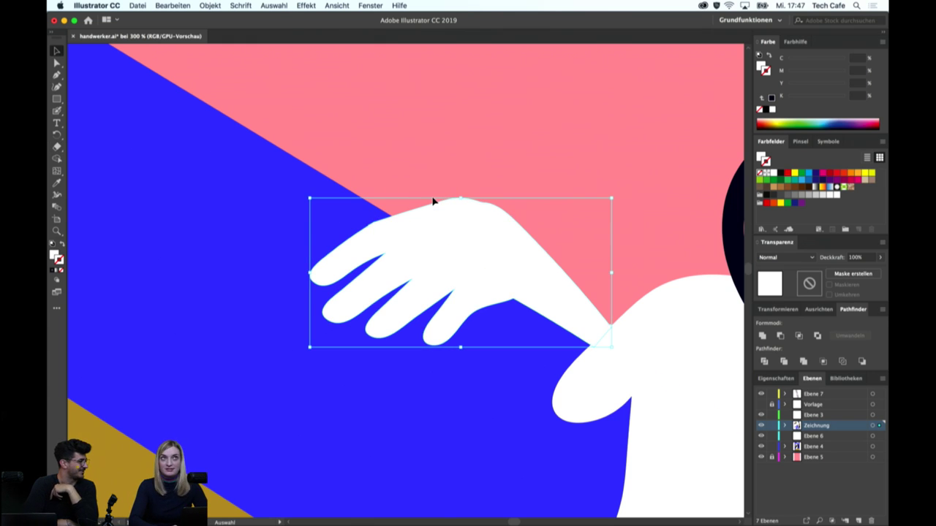
{"action": "key", "text": "shift+b"}
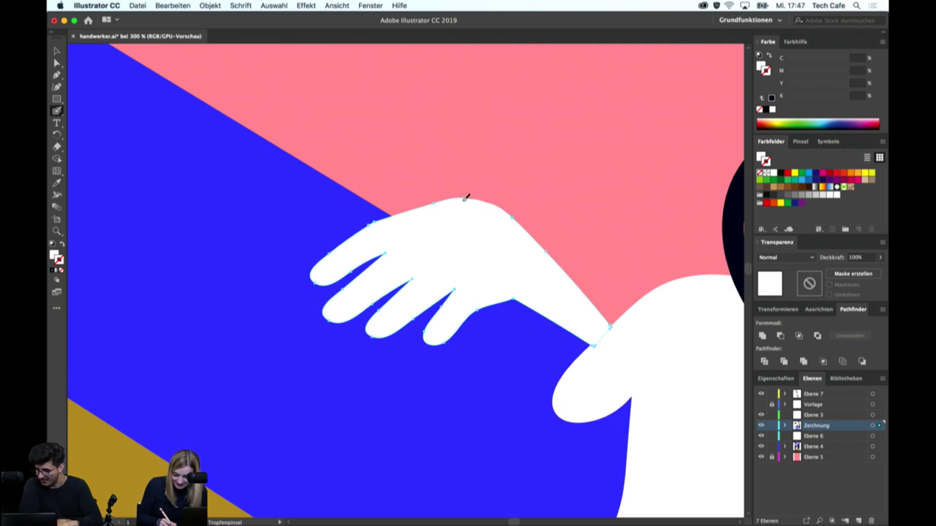
{"action": "key", "text": "super+shift+a"}
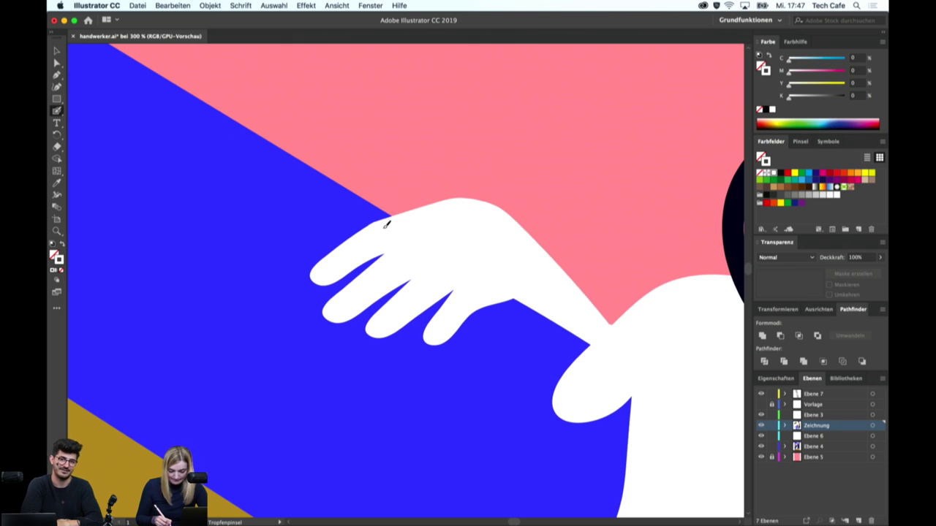
{"action": "scroll", "coordinate": [476, 232], "scroll_direction": "down", "scroll_amount": 3}
{"action": "key", "text": "v"}
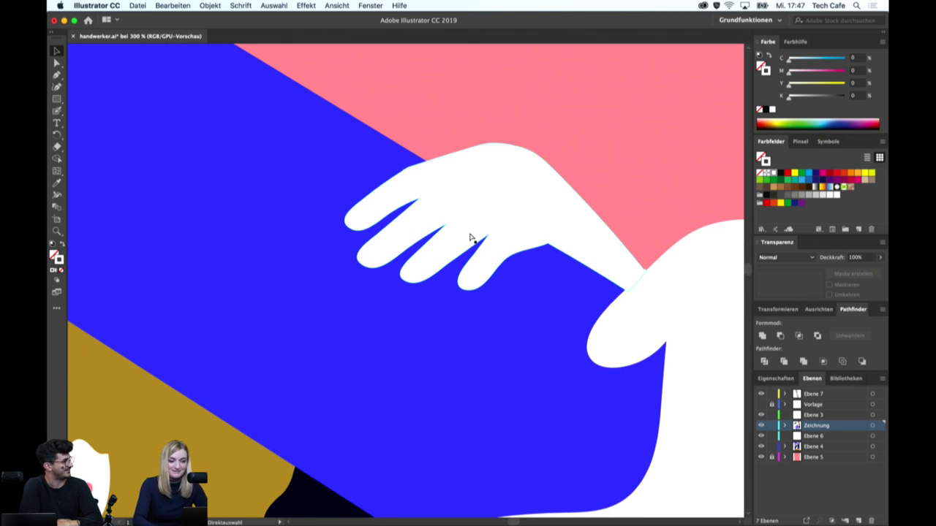
{"action": "scroll", "coordinate": [471, 237], "scroll_direction": "up", "scroll_amount": 1}
{"action": "scroll", "coordinate": [471, 238], "scroll_direction": "up", "scroll_amount": 1}
{"action": "scroll", "coordinate": [471, 237], "scroll_direction": "up", "scroll_amount": 1}
{"action": "left_click_drag", "start_coordinate": [446, 308], "coordinate": [455, 348]}
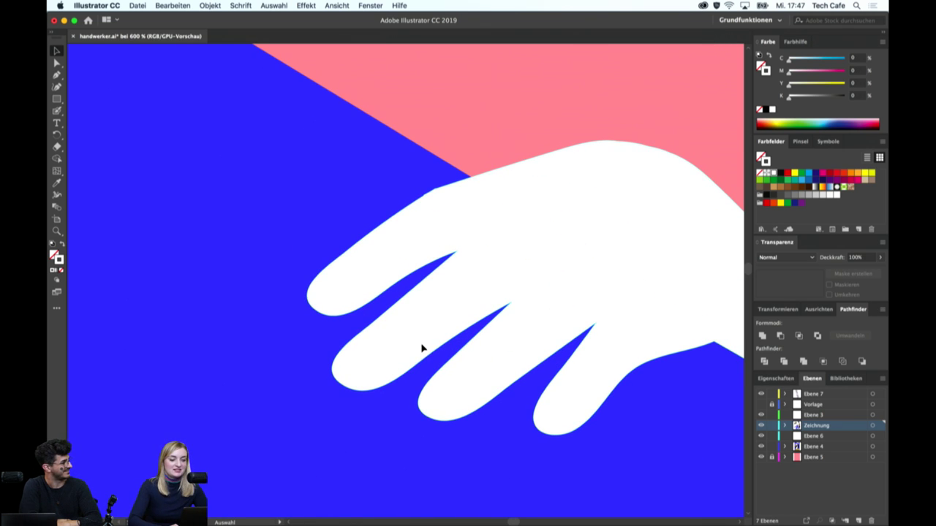
{"action": "left_click", "coordinate": [422, 349]}
Erase the rough slivers off the lower and top fingertips into clean curves
{"action": "key", "text": "shift+b"}
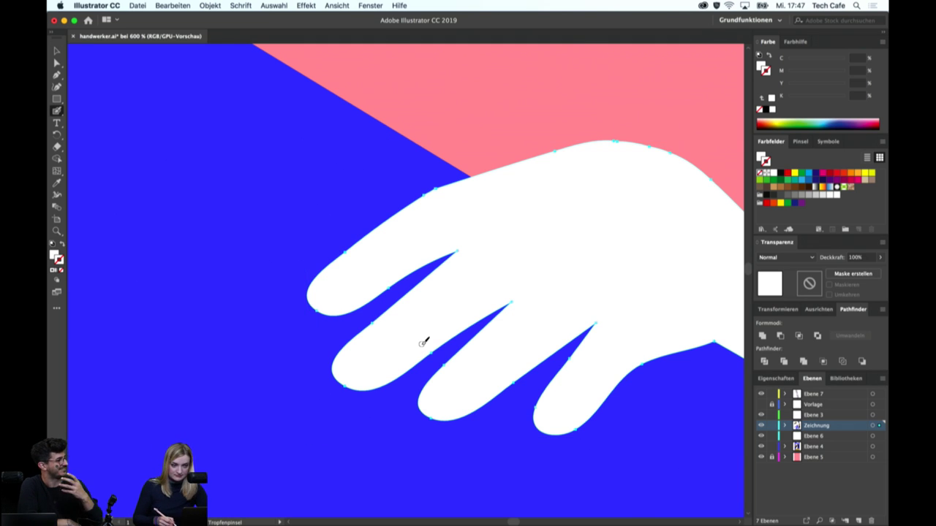
{"action": "key", "text": "shift+e"}
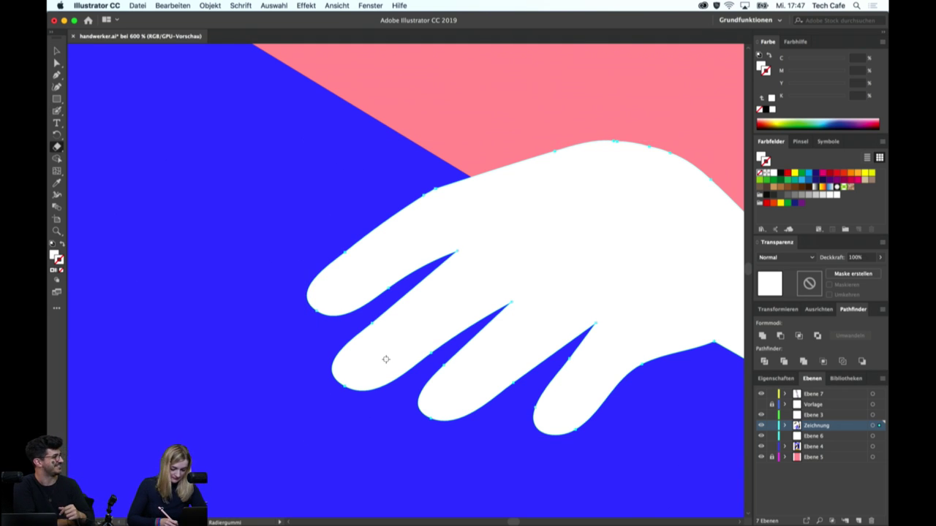
{"action": "left_click_drag", "start_coordinate": [345, 335], "coordinate": [333, 354]}
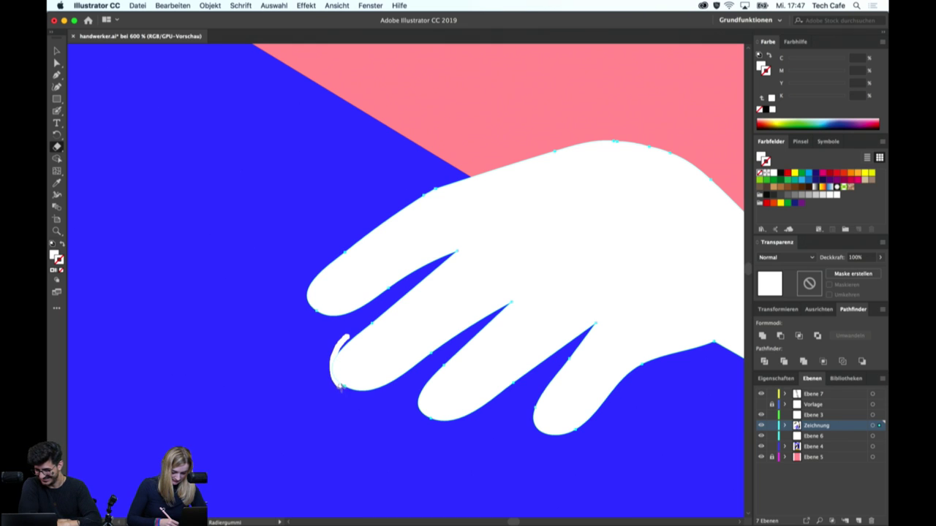
{"action": "left_click_drag", "start_coordinate": [340, 387], "coordinate": [358, 395]}
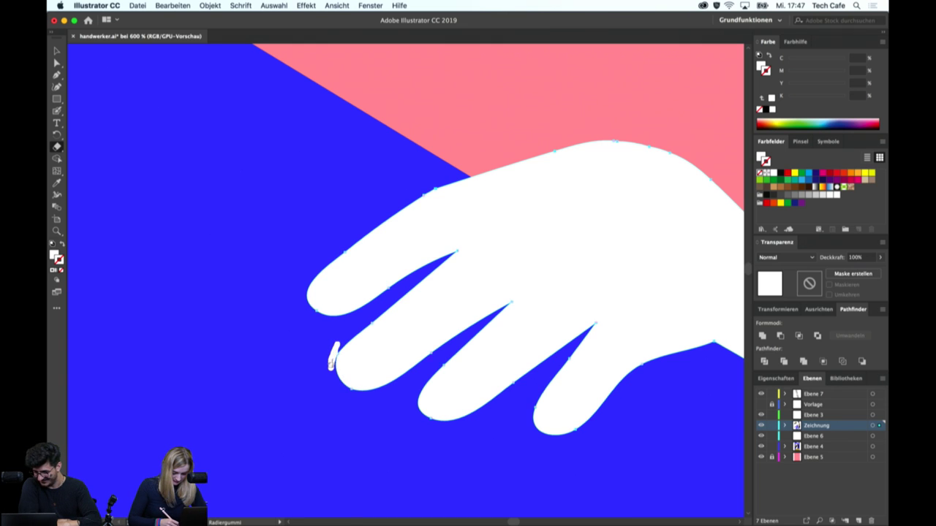
{"action": "left_click_drag", "start_coordinate": [342, 340], "coordinate": [356, 332]}
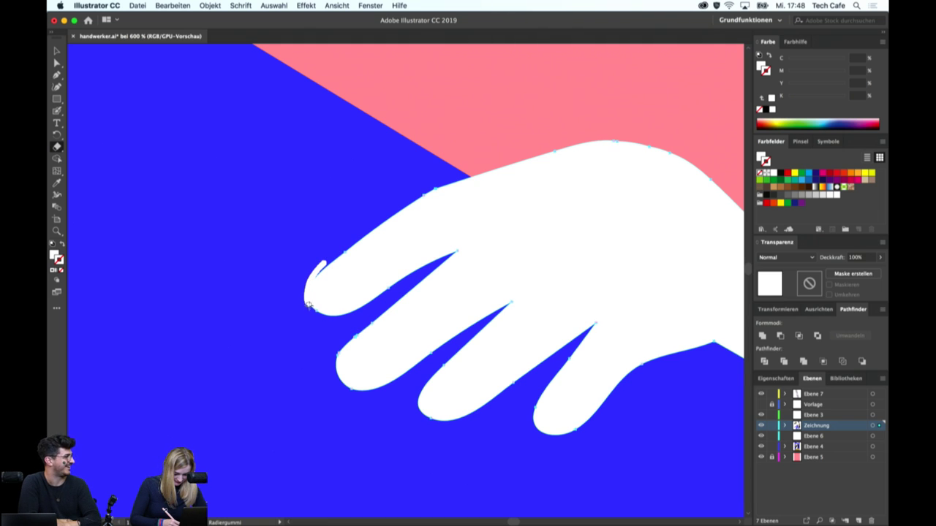
{"action": "left_click_drag", "start_coordinate": [317, 314], "coordinate": [332, 318]}
{"action": "key", "text": "v"}
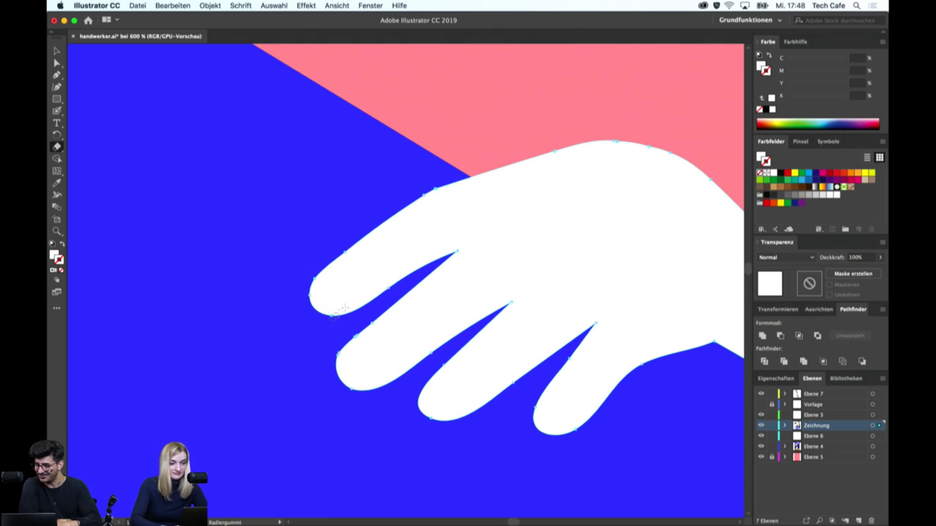
{"action": "left_click", "coordinate": [348, 337]}
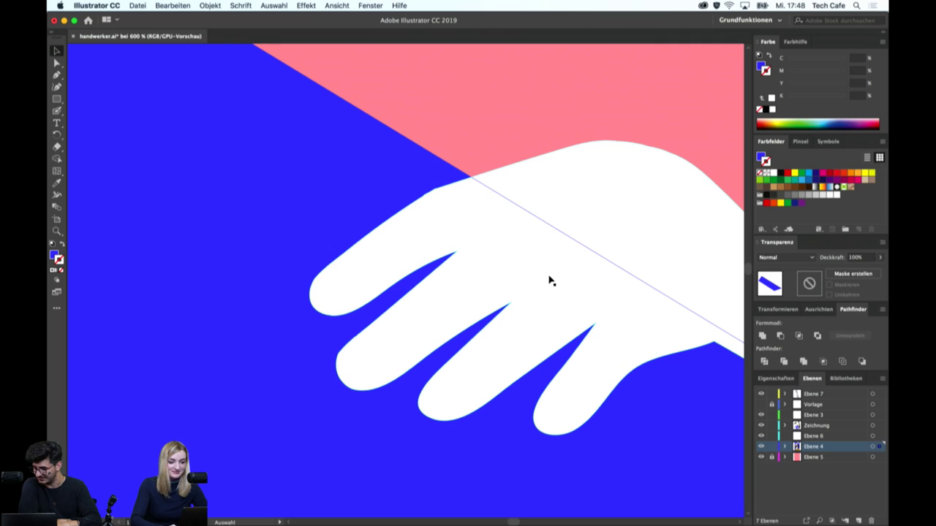
Erase to smooth the third finger's left edge and the fourth fingertip's outline
{"action": "scroll", "coordinate": [511, 234], "scroll_direction": "down", "scroll_amount": 5}
{"action": "scroll", "coordinate": [512, 234], "scroll_direction": "right", "scroll_amount": 5}
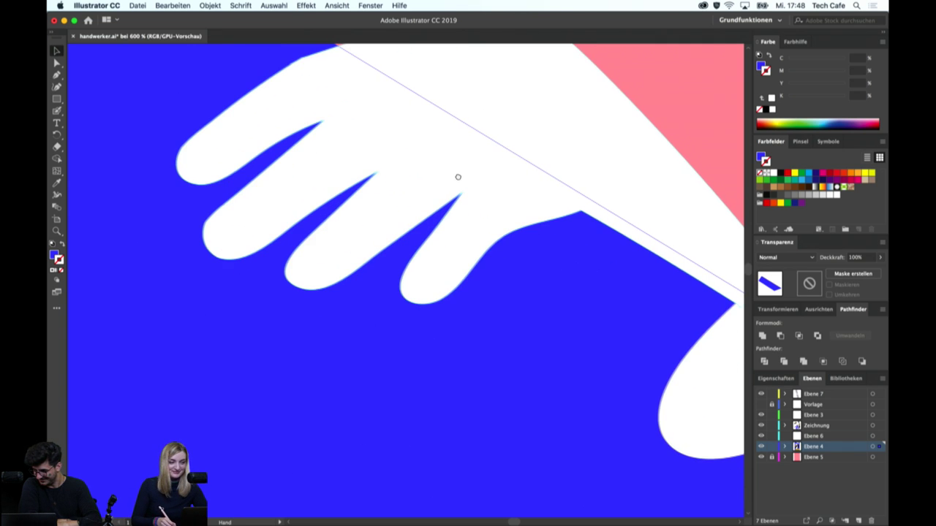
{"action": "left_click", "coordinate": [345, 240]}
{"action": "key", "text": "shift+e"}
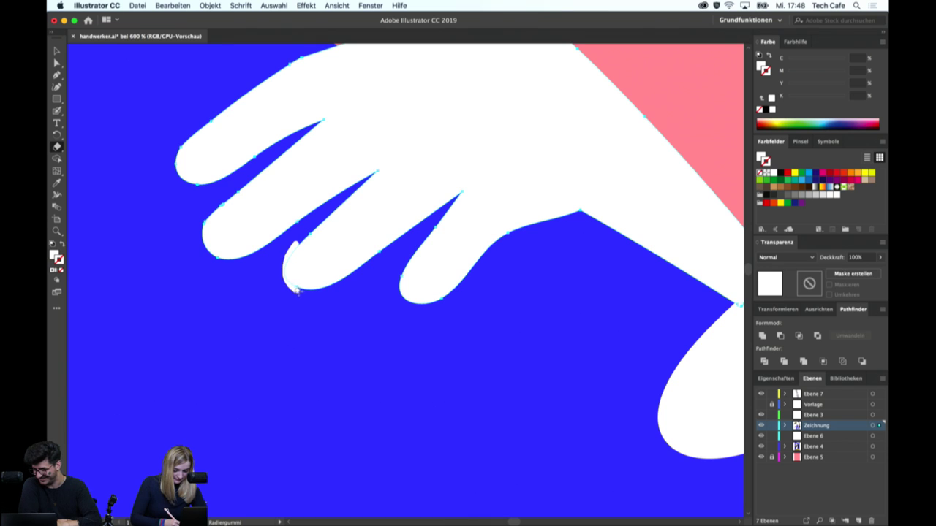
{"action": "left_click_drag", "start_coordinate": [296, 290], "coordinate": [312, 293]}
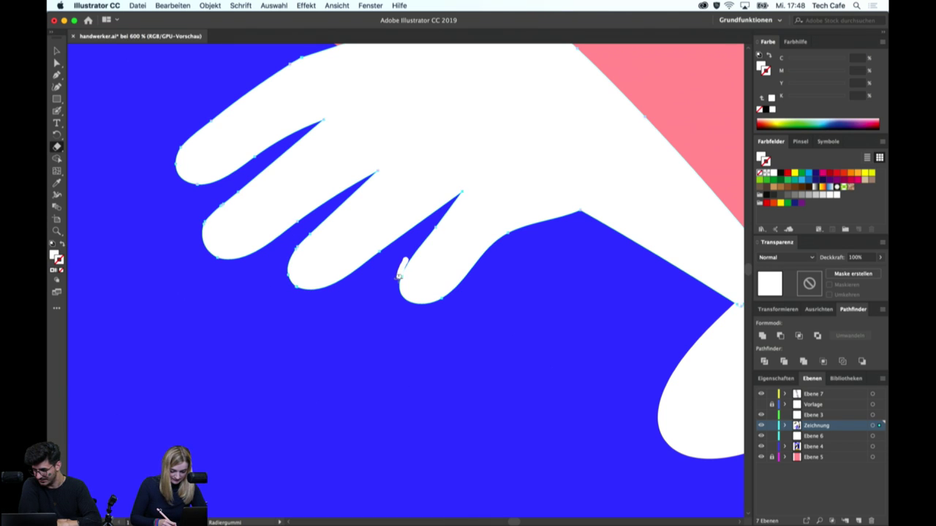
{"action": "left_click_drag", "start_coordinate": [429, 308], "coordinate": [446, 302]}
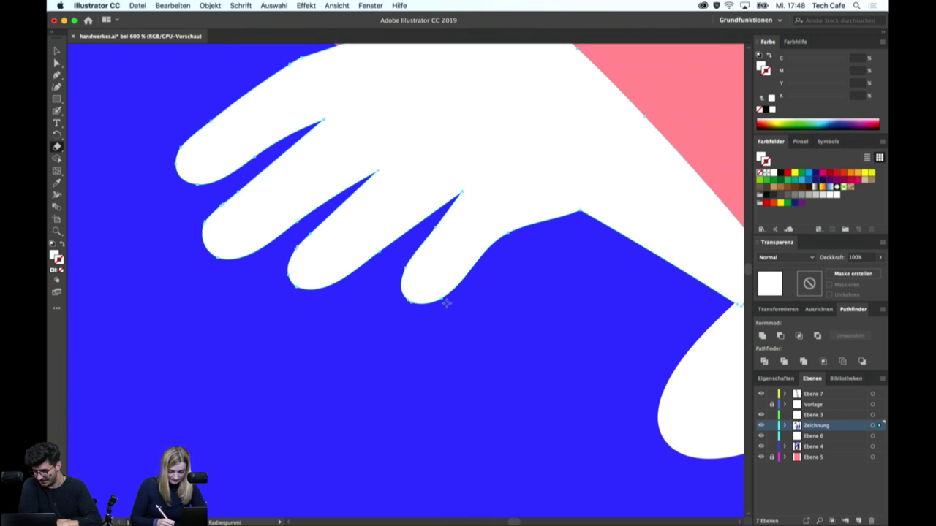
{"action": "key", "text": "v"}
{"action": "key", "text": "ctrl+minus"}
{"action": "key", "text": "ctrl+minus"}
{"action": "key", "text": "ctrl+minus"}
{"action": "key", "text": "ctrl+minus"}
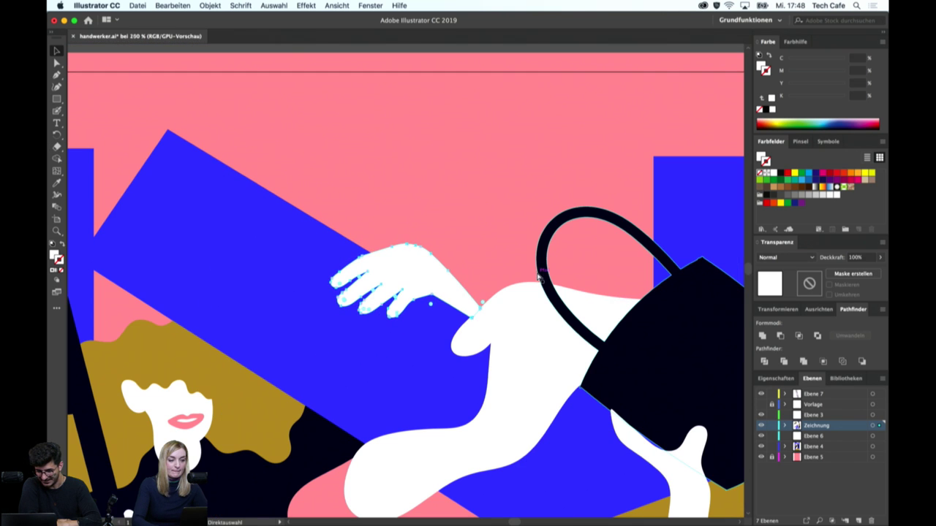
Paint a rounded Blob Brush patch over the notch in the white arm beside the bag, then fit the poster
{"action": "left_click", "coordinate": [491, 225]}
{"action": "left_click_drag", "start_coordinate": [405, 197], "coordinate": [462, 214]}
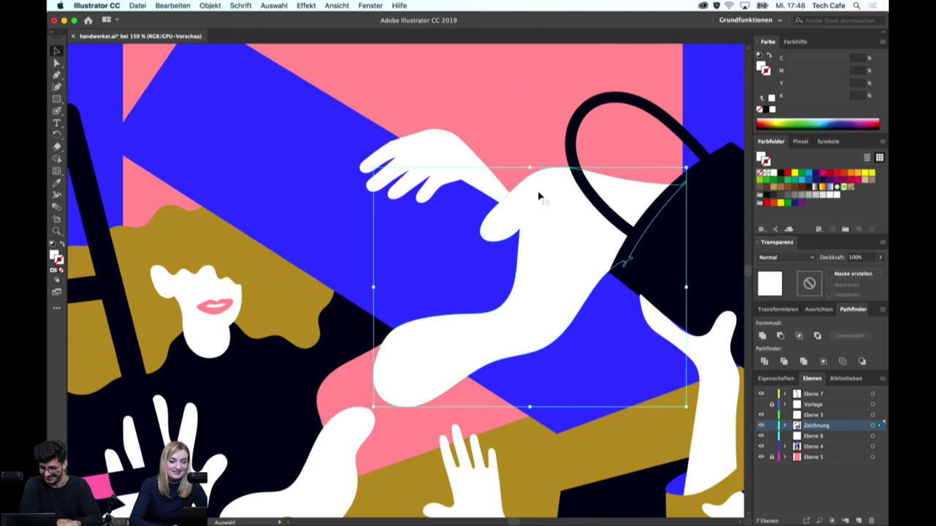
{"action": "double_click", "coordinate": [538, 196]}
{"action": "key", "text": "shift+b"}
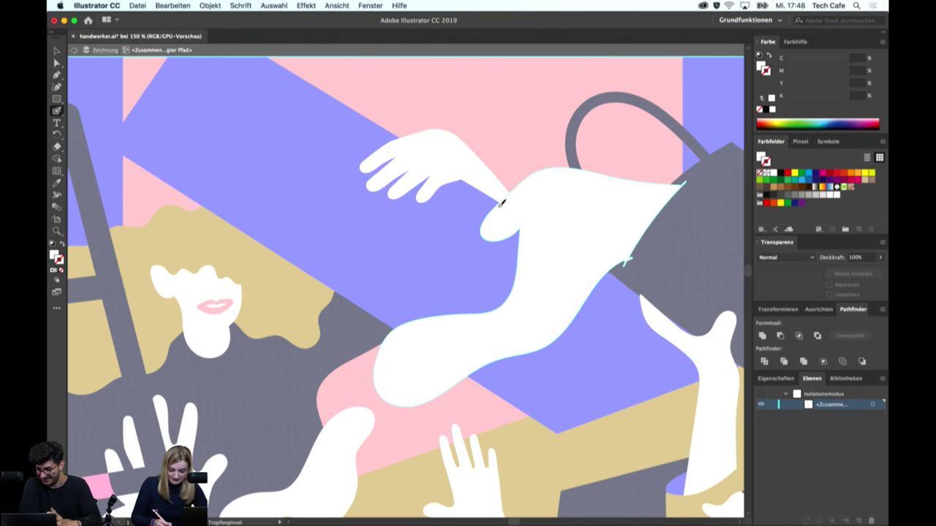
{"action": "left_click_drag", "start_coordinate": [478, 243], "coordinate": [532, 215]}
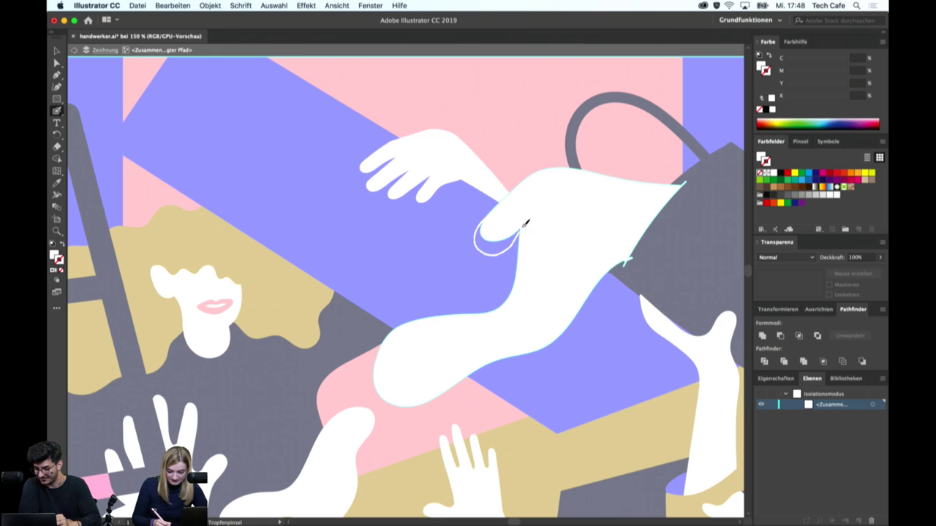
{"action": "key", "text": "v"}
{"action": "left_click", "coordinate": [517, 239]}
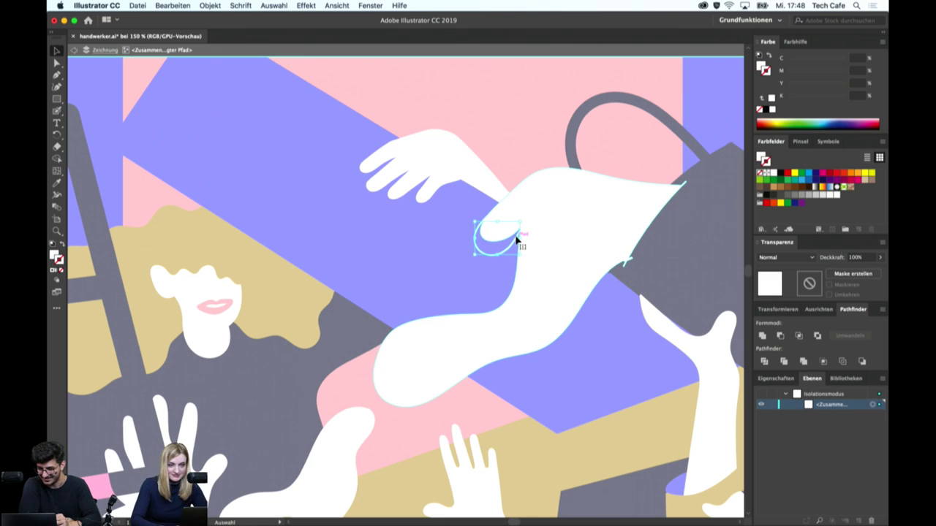
{"action": "double_click", "coordinate": [500, 114]}
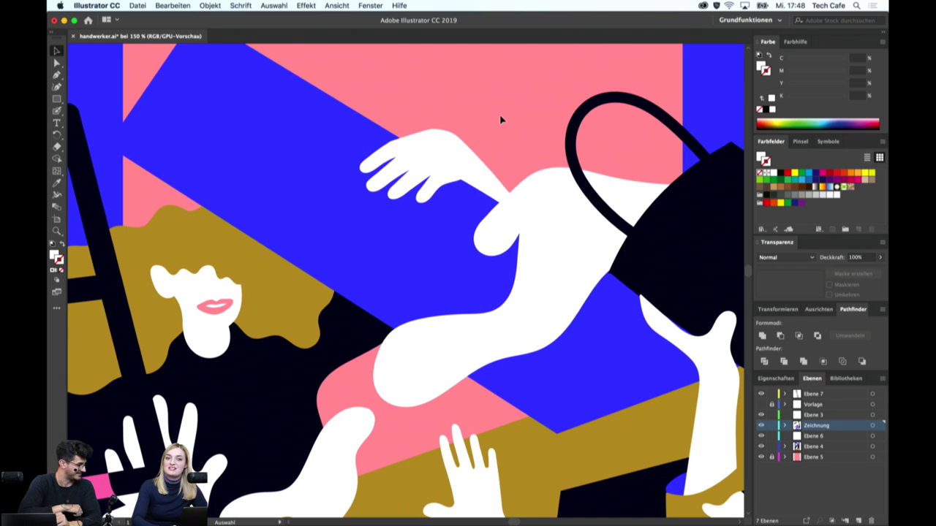
{"action": "key", "text": "ctrl+0"}
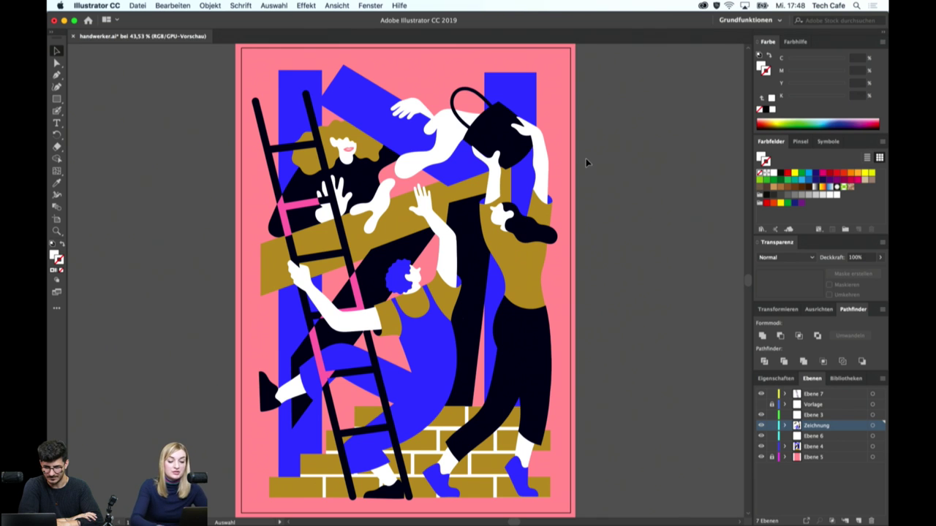
Zoom in and centre the view on the black bag and the arms
{"action": "key", "text": "a"}
{"action": "key", "text": "ctrl+1"}
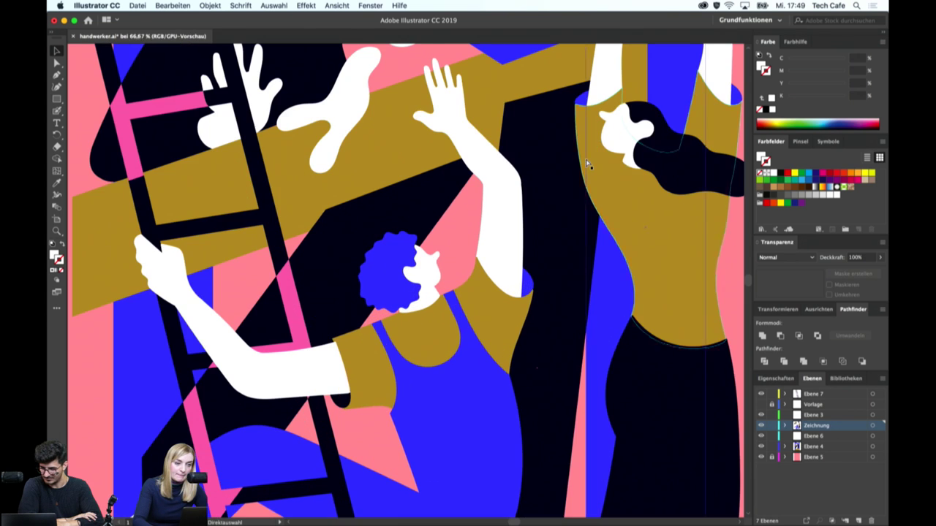
{"action": "left_click_drag", "start_coordinate": [548, 98], "coordinate": [433, 385]}
{"action": "key", "text": "v"}
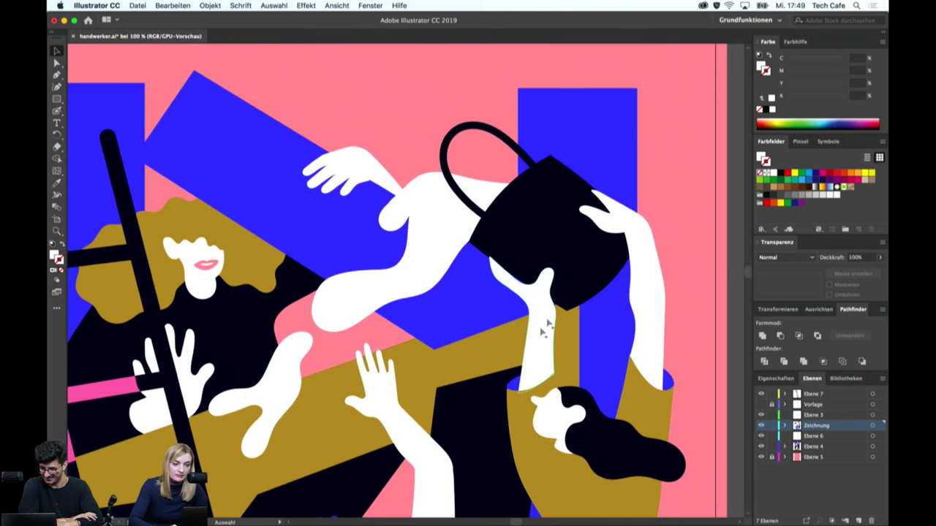
{"action": "left_click", "coordinate": [543, 194]}
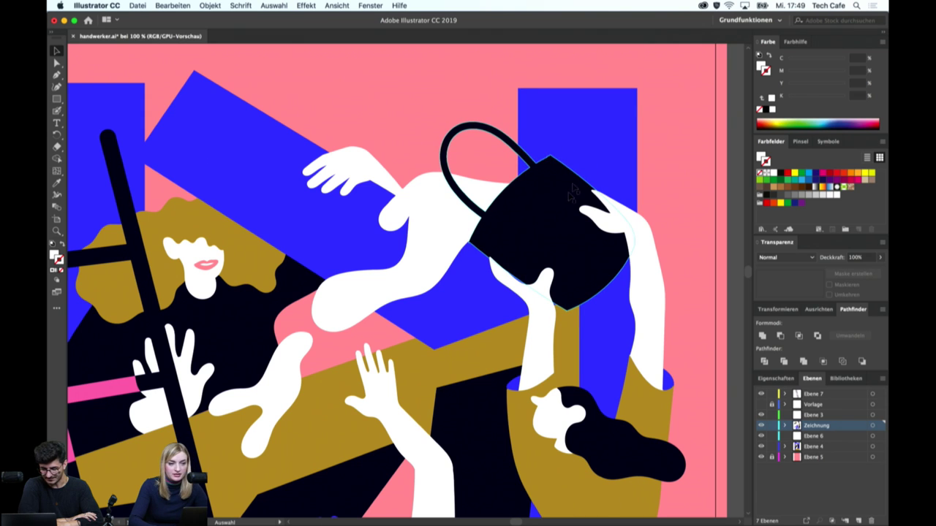
{"action": "key", "text": "ctrl+plus"}
{"action": "mouse_move", "coordinate": [591, 173]}
{"action": "left_mouse_down"}
{"action": "mouse_move", "coordinate": [375, 317]}
{"action": "mouse_move", "coordinate": [382, 271]}
{"action": "mouse_move", "coordinate": [436, 211]}
{"action": "left_mouse_up"}
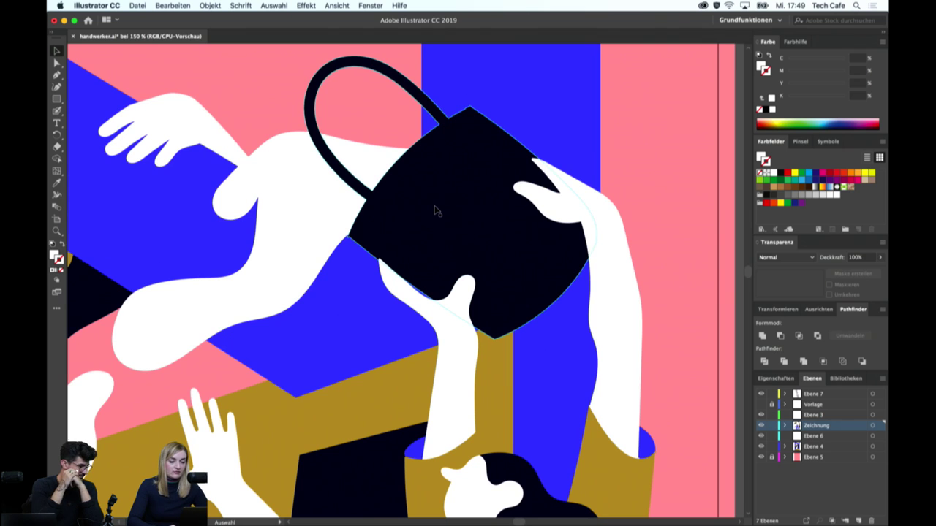
Draw a triangle over the arm past the bag's corner and subtract it from the arm
{"action": "key", "text": "p"}
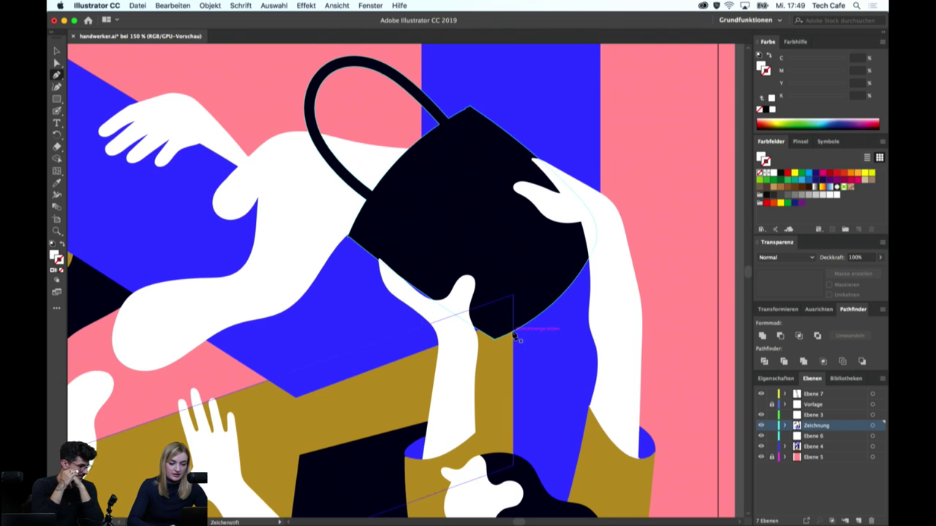
{"action": "left_click", "coordinate": [494, 339]}
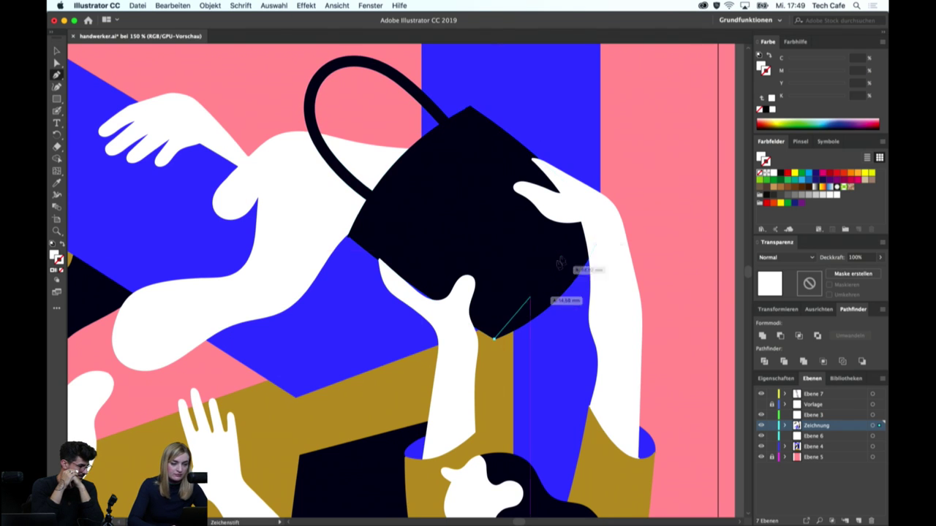
{"action": "left_click", "coordinate": [619, 202]}
{"action": "left_click", "coordinate": [612, 369]}
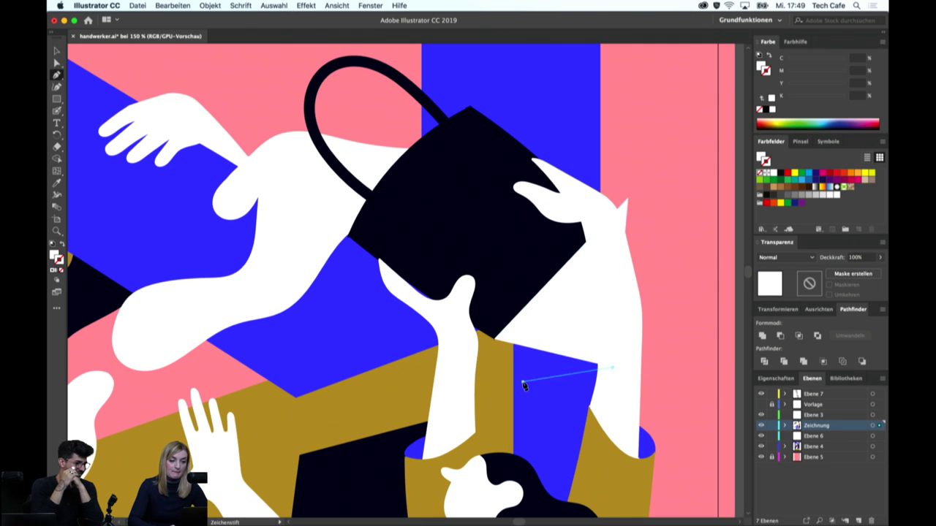
{"action": "left_click", "coordinate": [494, 339]}
{"action": "key", "text": "v"}
{"action": "left_click", "coordinate": [577, 264], "text": "shift"}
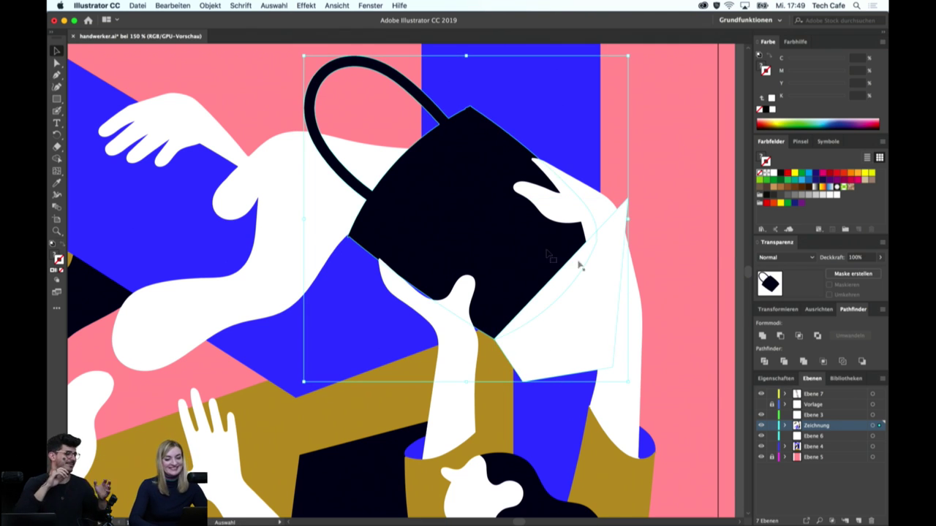
{"action": "left_click", "coordinate": [780, 336]}
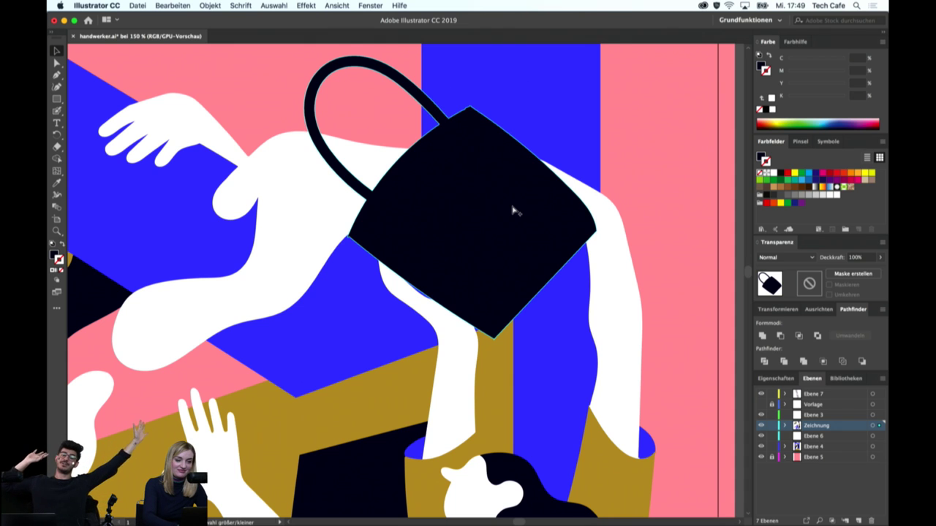
Send the bag behind the white hands and zoom back in on it
{"action": "key", "text": "super+bracketleft"}
{"action": "left_click", "coordinate": [682, 195]}
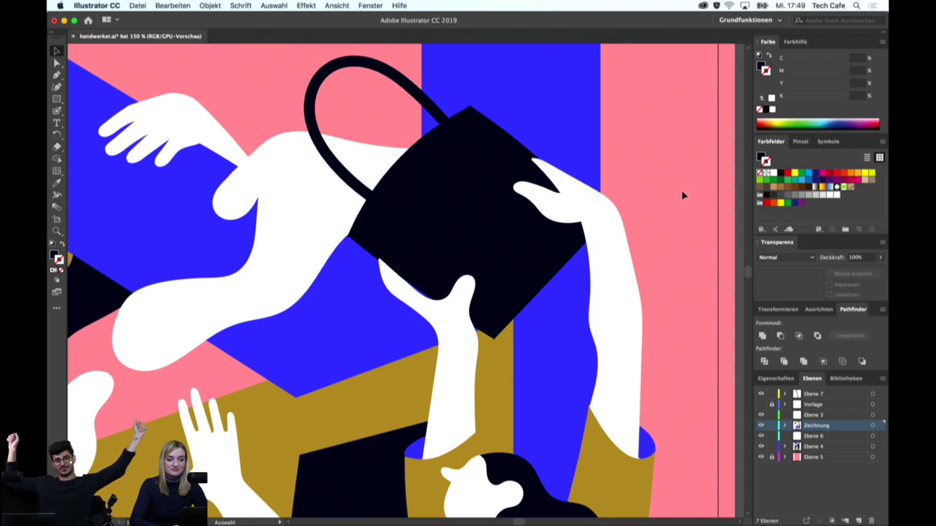
{"action": "key", "text": "super+minus"}
{"action": "key", "text": "super+minus"}
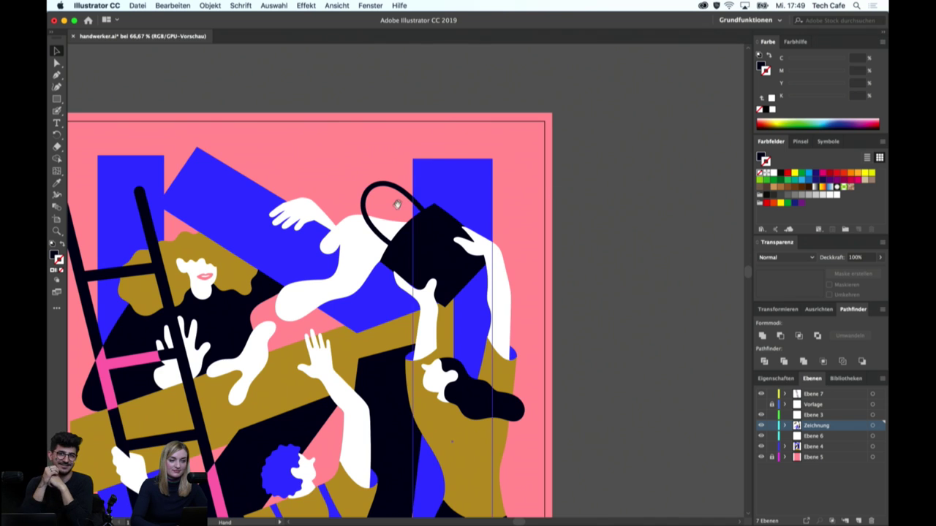
{"action": "left_click_drag", "start_coordinate": [397, 204], "coordinate": [438, 204]}
{"action": "key", "text": "super+plus"}
{"action": "key", "text": "super+plus"}
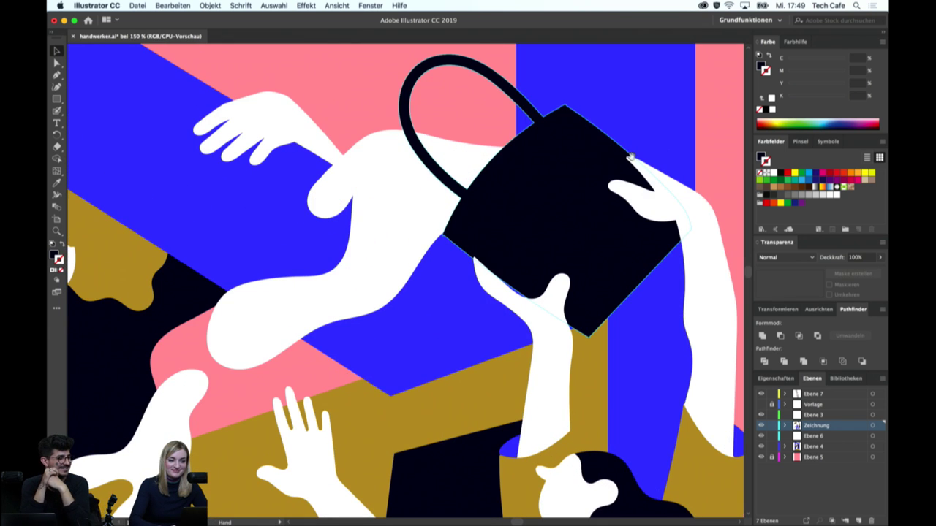
Select the gold shape under the bag and its edge below the bag
{"action": "left_click_drag", "start_coordinate": [630, 156], "coordinate": [520, 183]}
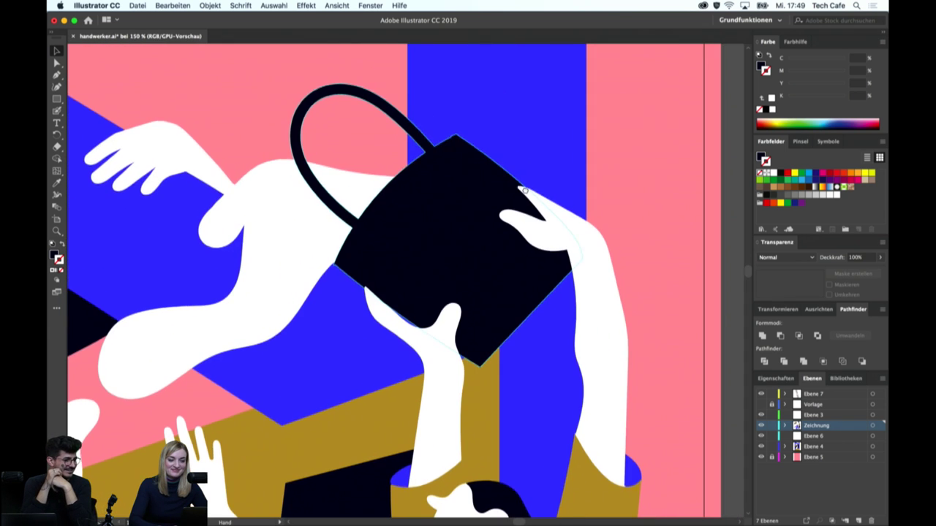
{"action": "left_click", "coordinate": [480, 369]}
{"action": "left_click", "coordinate": [479, 369], "text": "super"}
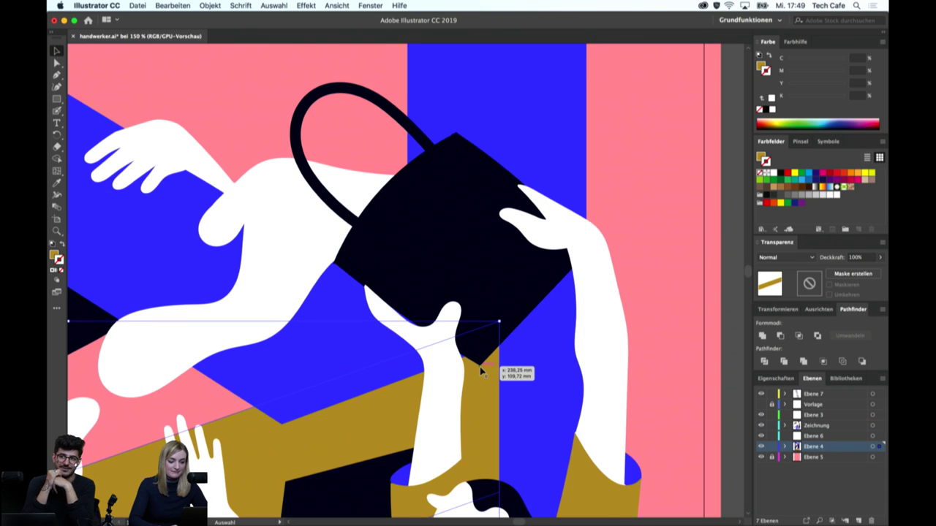
{"action": "key", "text": "a"}
{"action": "left_click", "coordinate": [506, 394]}
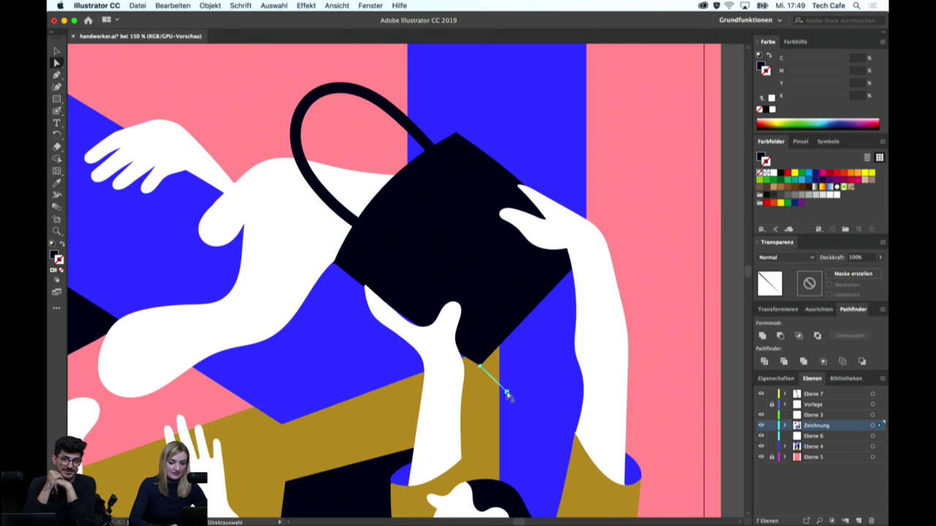
{"action": "key", "text": "minus"}
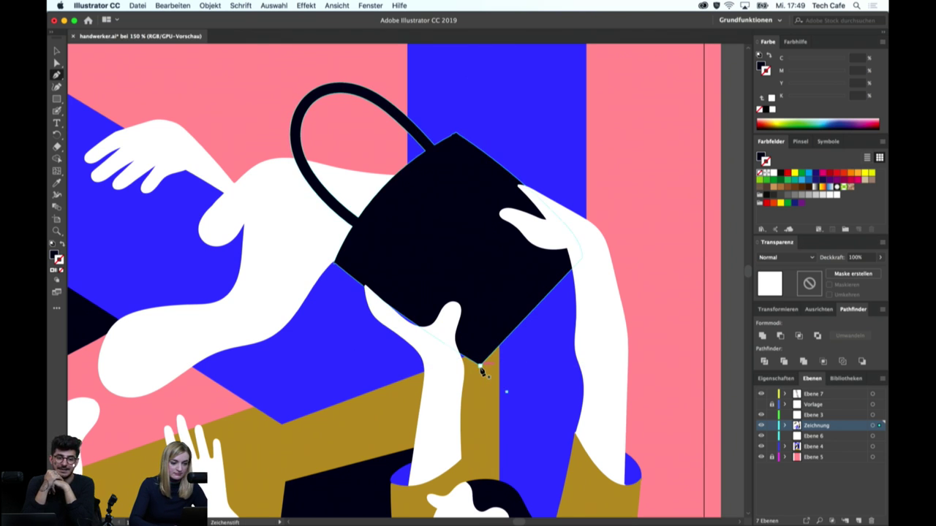
Drag the gold shape's corner anchor onto the bag's bottom corner
{"action": "key", "text": "v"}
{"action": "left_click", "coordinate": [514, 371]}
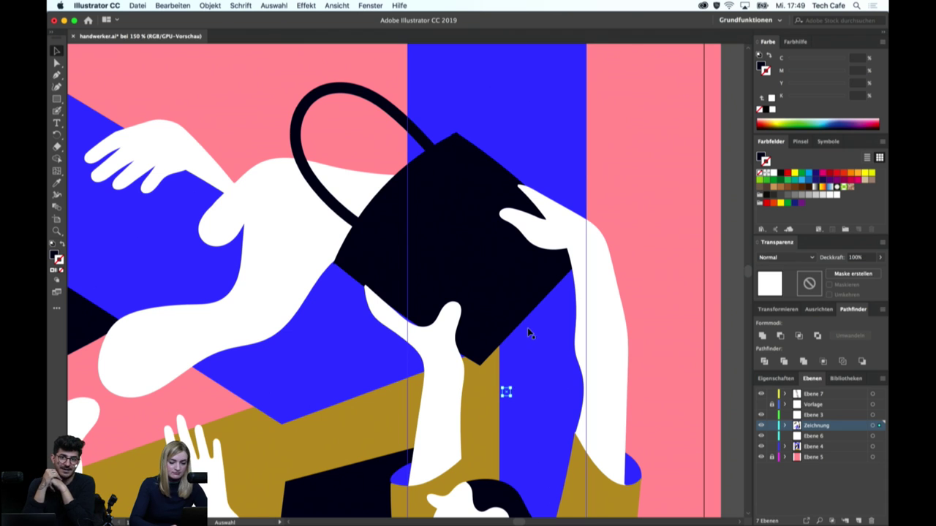
{"action": "left_click", "coordinate": [480, 307]}
{"action": "left_click", "coordinate": [482, 374]}
{"action": "key", "text": "a"}
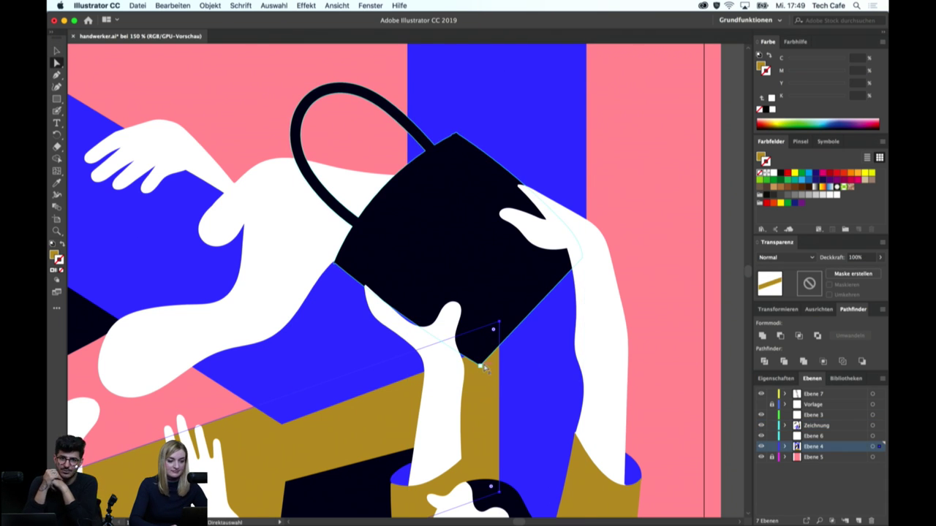
{"action": "left_click_drag", "start_coordinate": [479, 366], "coordinate": [489, 376]}
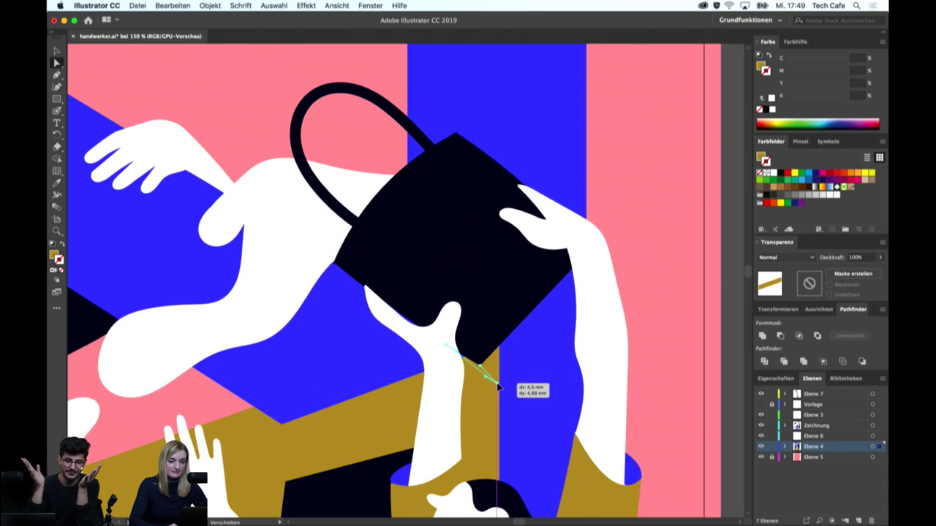
{"action": "left_click", "coordinate": [485, 371]}
{"action": "key", "text": "p"}
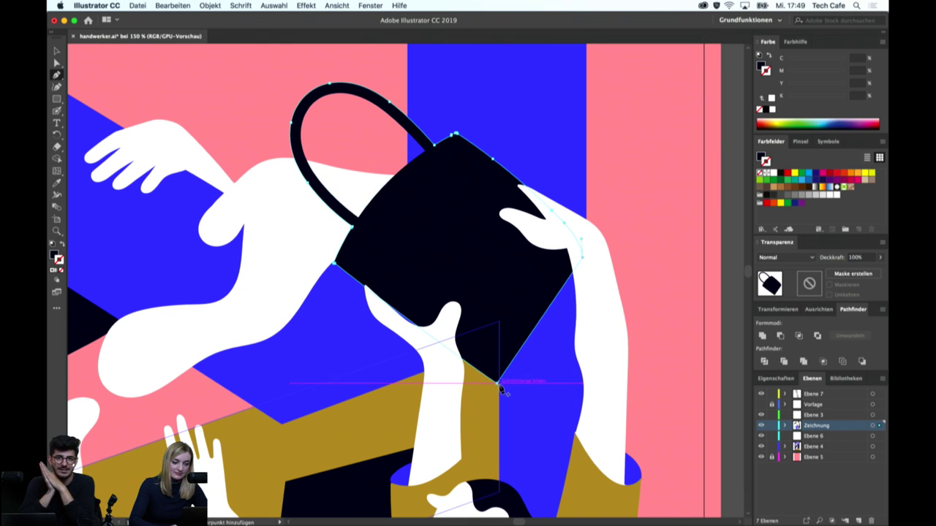
In the isolated bag group, drag the right corner anchor about 3.94 mm right and 4.72 mm down
{"action": "key", "text": "v"}
{"action": "double_click", "coordinate": [542, 297]}
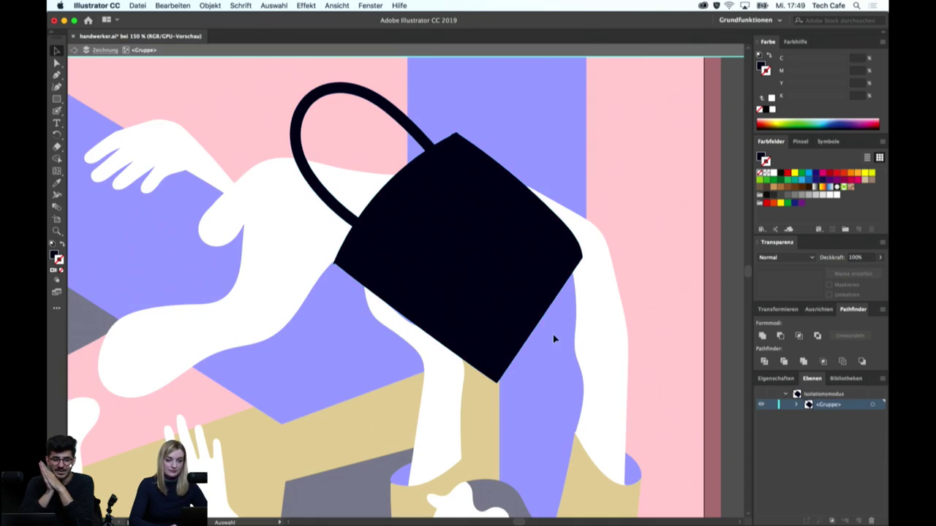
{"action": "key", "text": "a"}
{"action": "left_click_drag", "start_coordinate": [584, 264], "coordinate": [596, 280]}
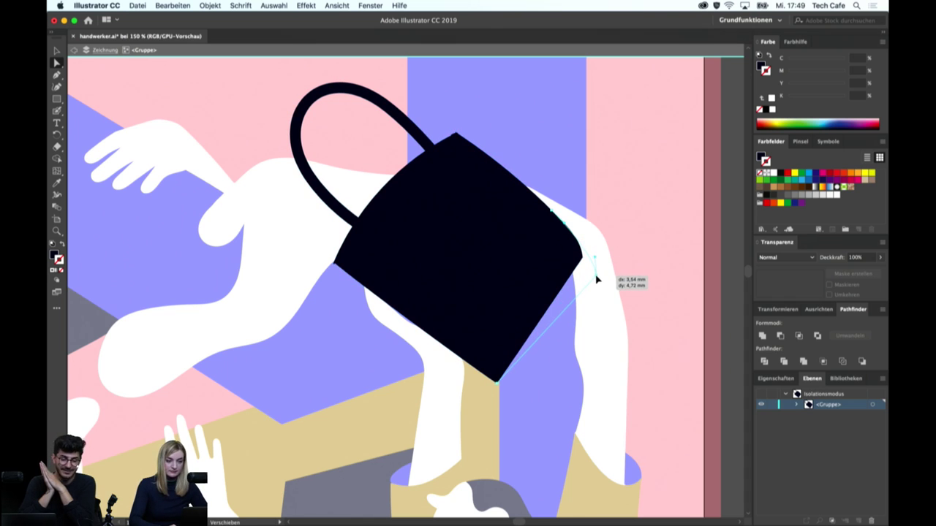
{"action": "key", "text": "v"}
{"action": "left_click", "coordinate": [634, 268]}
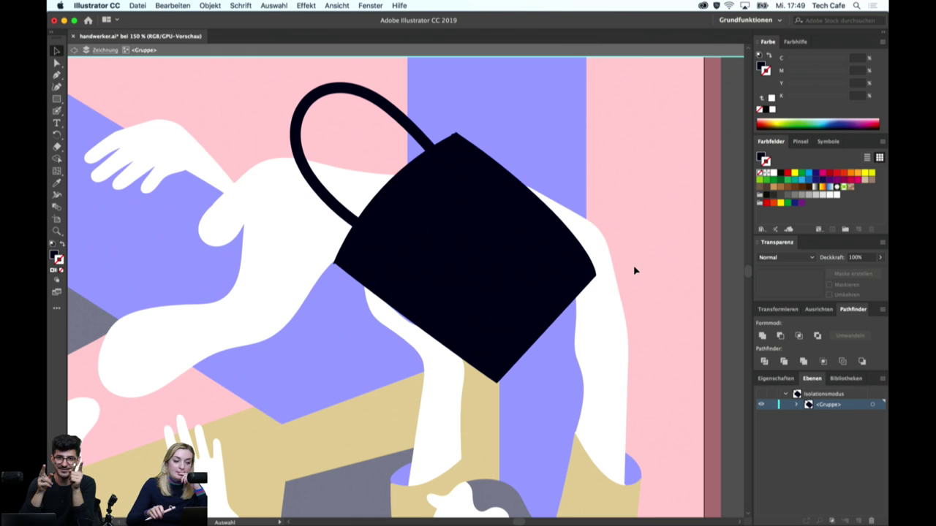
{"action": "double_click", "coordinate": [545, 376]}
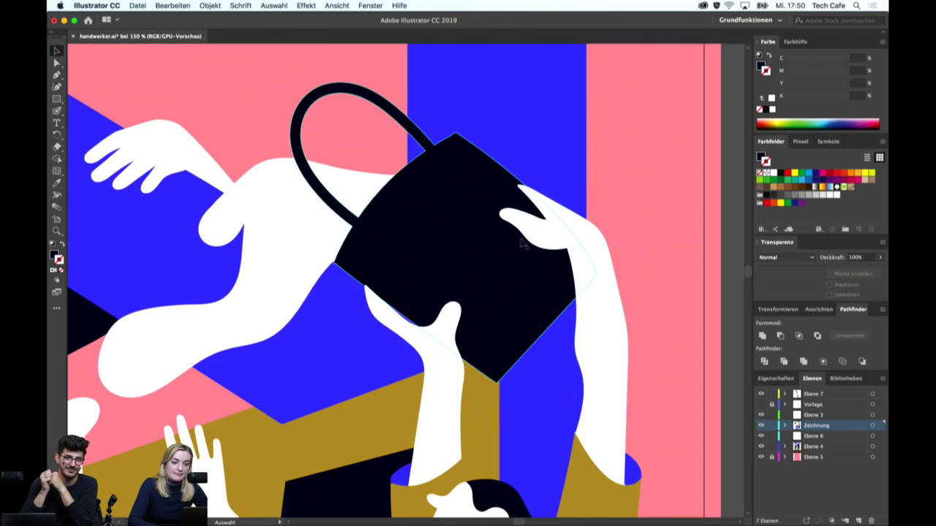
Draw a Pen patch over the bag's right edge and unite it with the black bag for a clean corner
{"action": "key", "text": "p"}
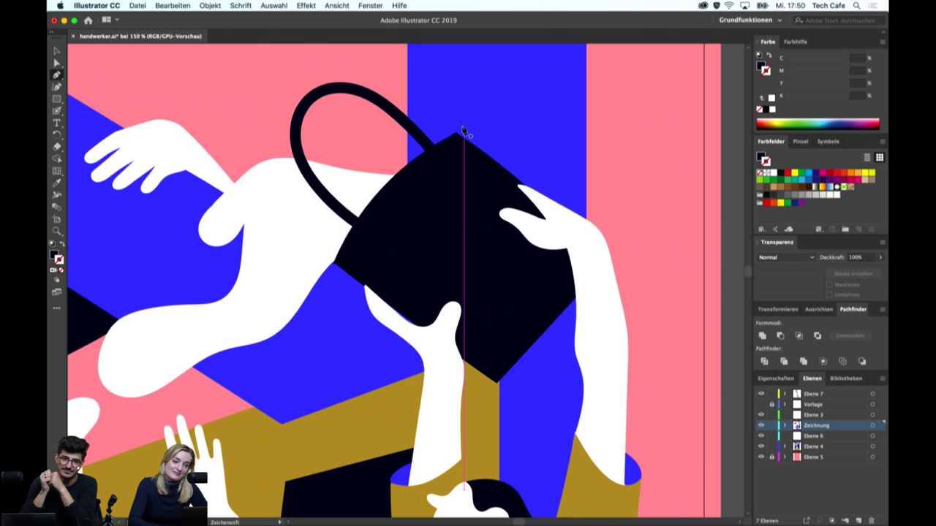
{"action": "left_click", "coordinate": [455, 135]}
{"action": "left_click", "coordinate": [611, 272]}
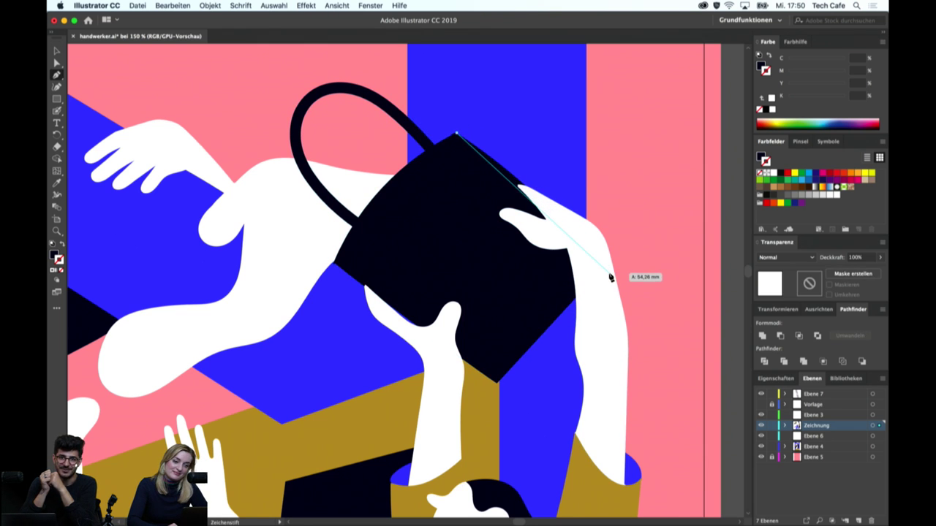
{"action": "left_click", "coordinate": [619, 177]}
{"action": "left_click", "coordinate": [526, 107]}
{"action": "left_click", "coordinate": [456, 135]}
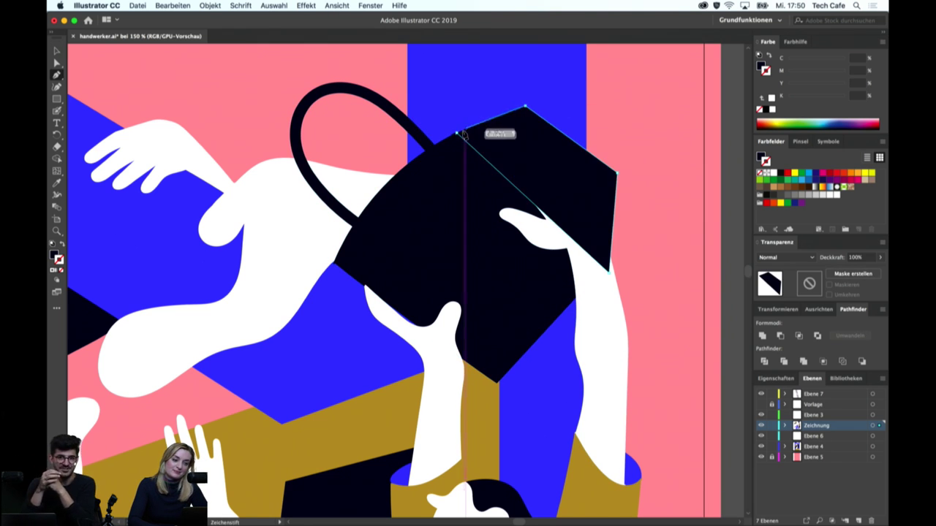
{"action": "key", "text": "v"}
{"action": "left_click", "coordinate": [461, 179]}
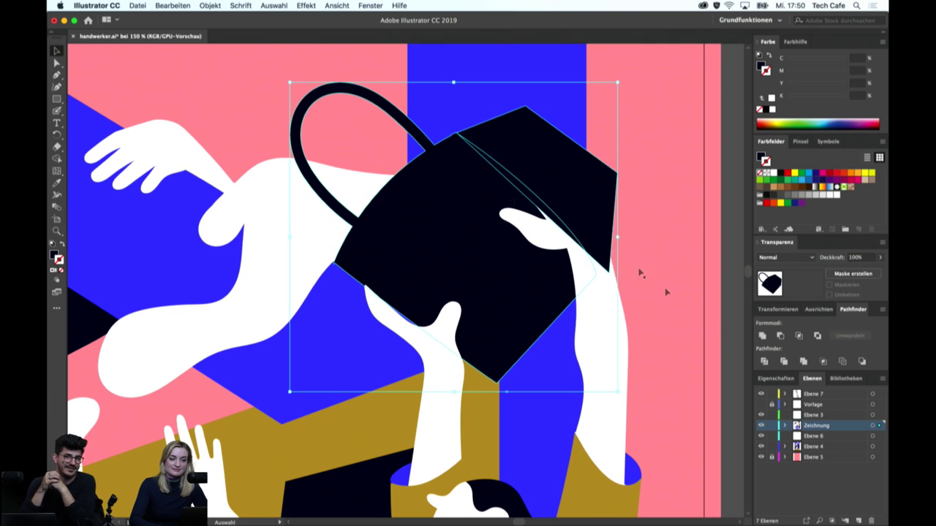
{"action": "left_click", "coordinate": [780, 335]}
Send the black bag back two levels behind the white hands, then zoom out
{"action": "left_click", "coordinate": [552, 156]}
{"action": "double_click", "coordinate": [553, 156]}
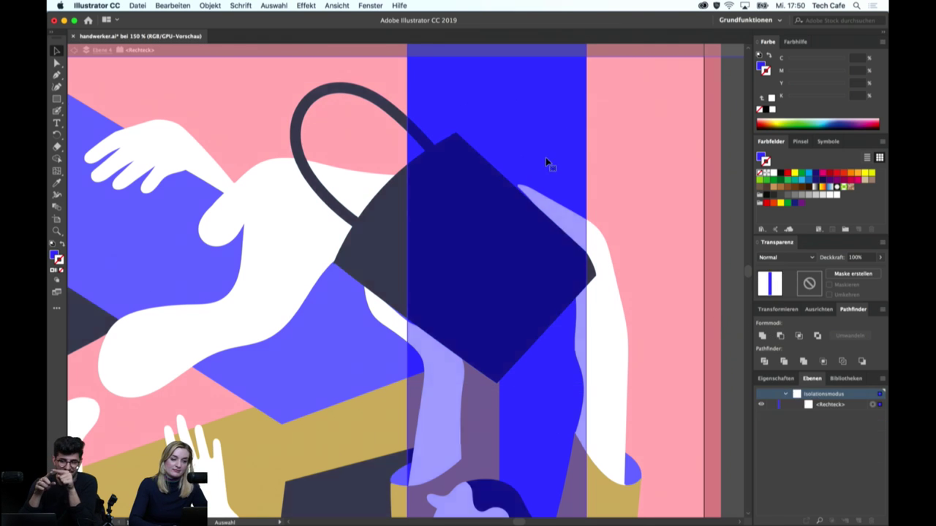
{"action": "double_click", "coordinate": [655, 192]}
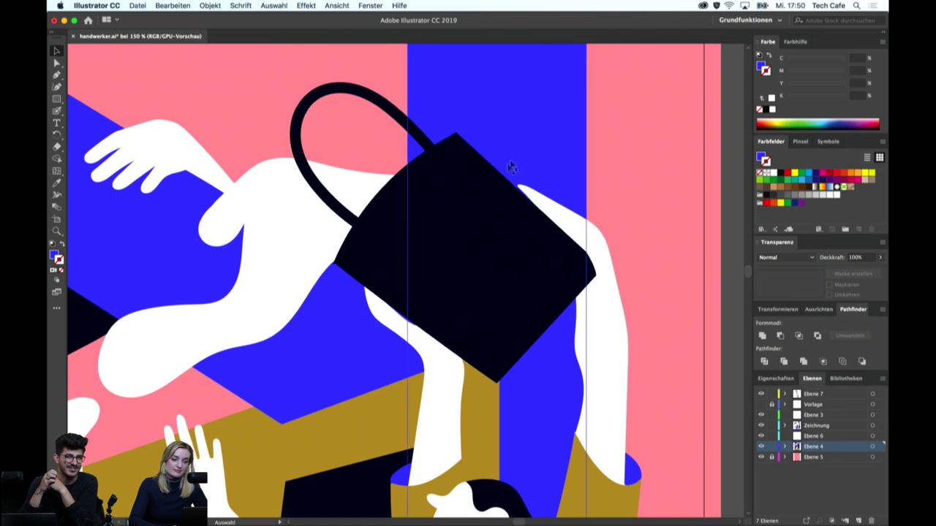
{"action": "left_click", "coordinate": [555, 279]}
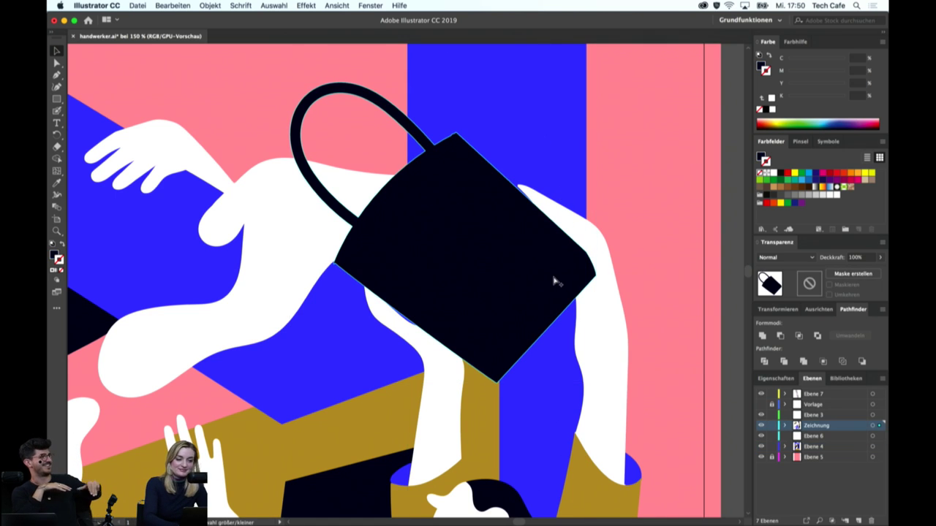
{"action": "key", "text": "ctrl+bracketleft"}
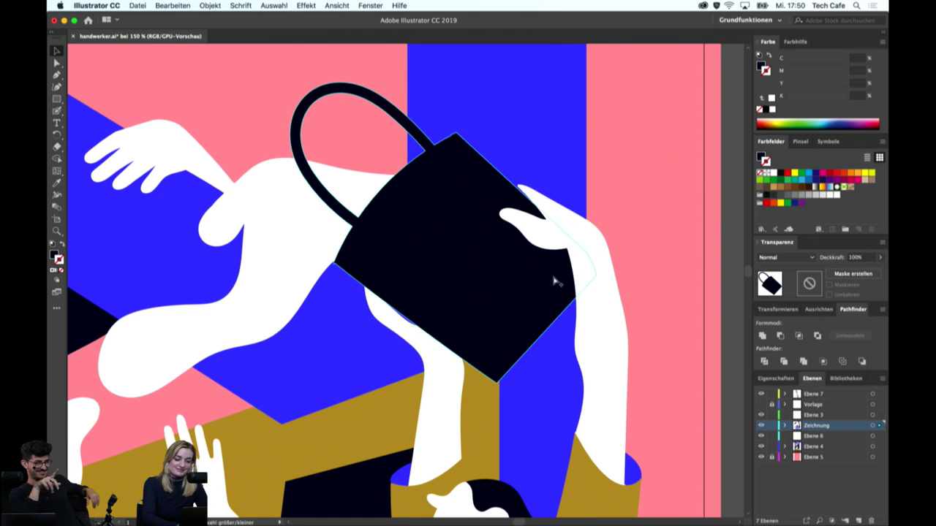
{"action": "key", "text": "ctrl+bracketleft"}
{"action": "left_click", "coordinate": [635, 222]}
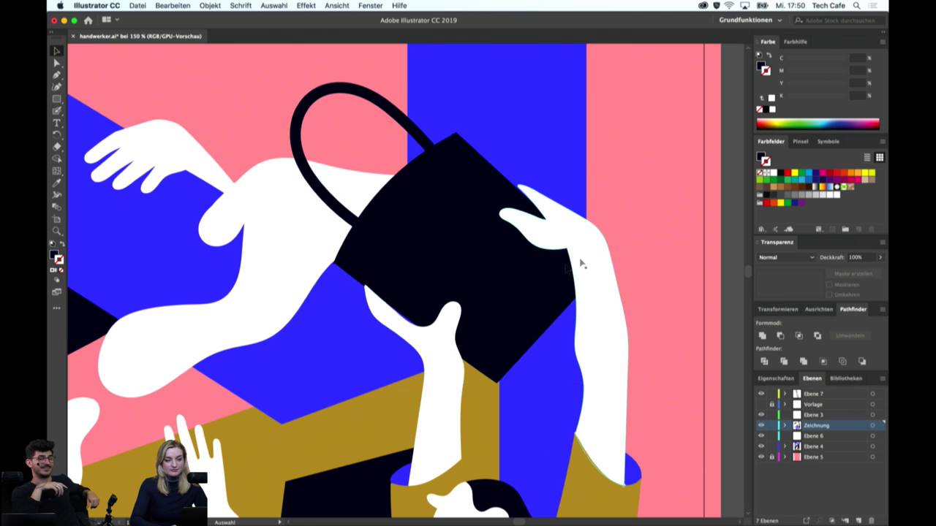
{"action": "key", "text": "ctrl+minus"}
{"action": "key", "text": "ctrl+minus"}
{"action": "key", "text": "ctrl+minus"}
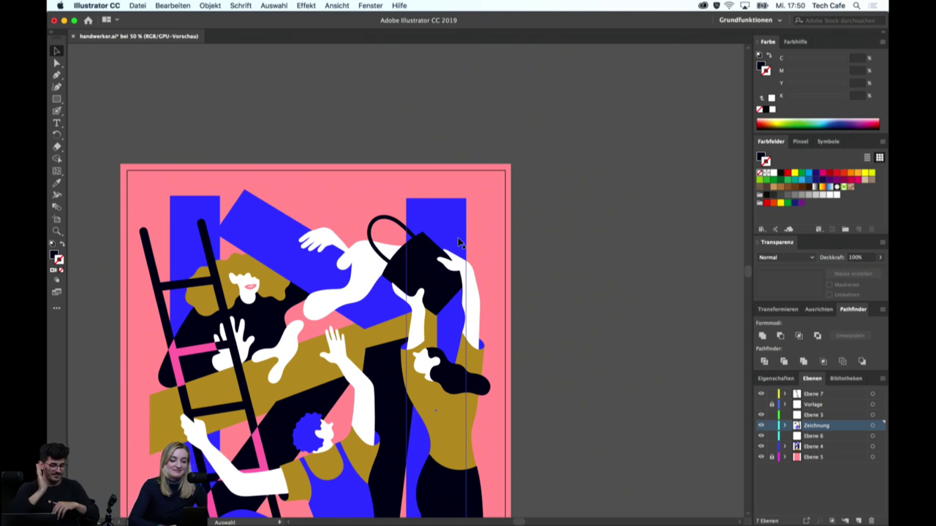
Scroll-zoom in on the black bag and hands from 50% to 150%
{"action": "scroll", "coordinate": [458, 237], "scroll_direction": "up", "scroll_amount": 3}
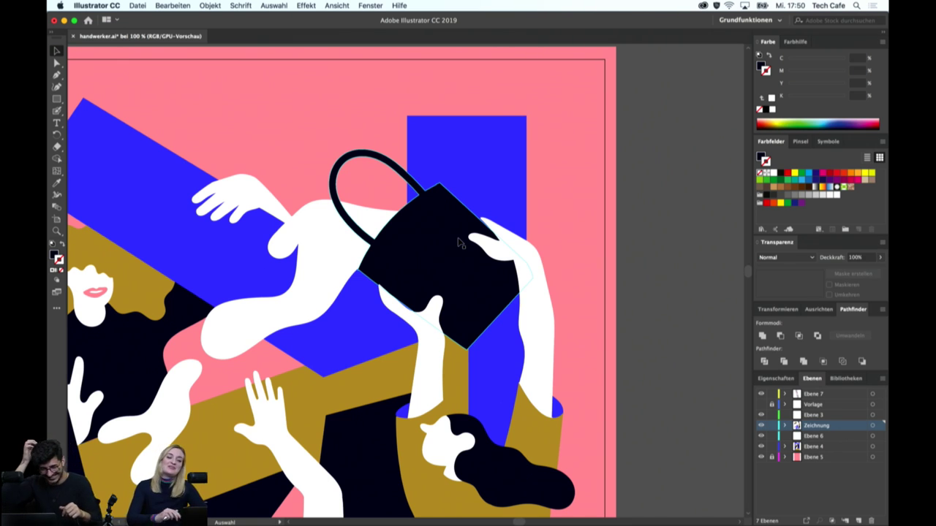
{"action": "scroll", "coordinate": [459, 243], "scroll_direction": "up", "scroll_amount": 1}
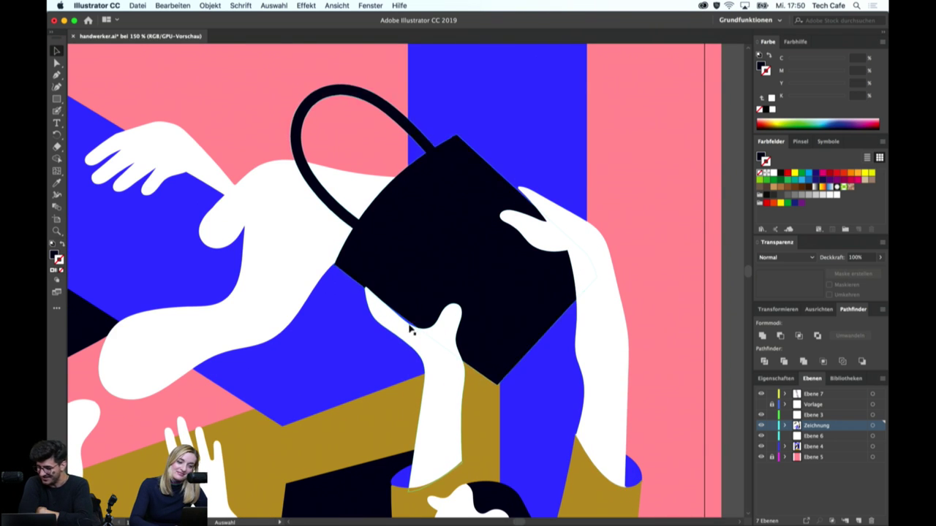
At 200% zoom, unite a triangular Pen patch with the bag's lower-left edge to straighten it
{"action": "key", "text": "super+plus"}
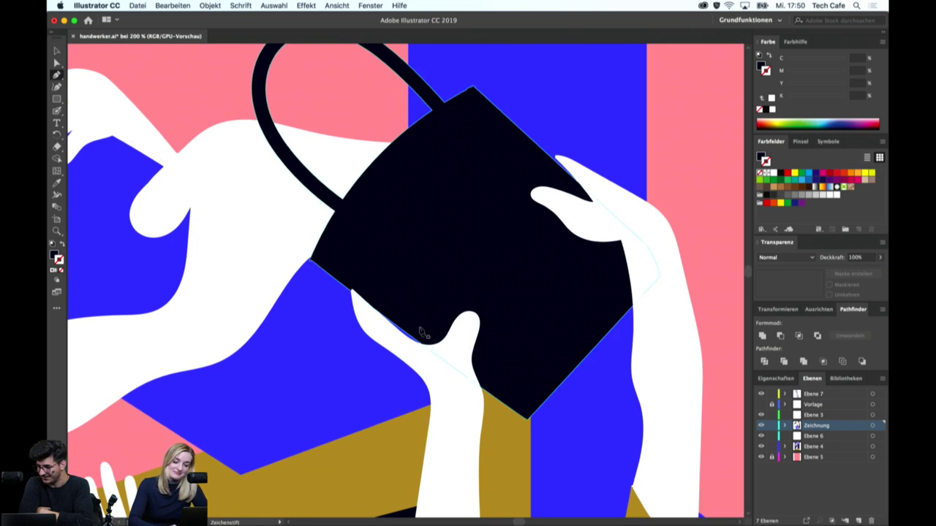
{"action": "key", "text": "p"}
{"action": "left_click", "coordinate": [528, 422], "text": "super"}
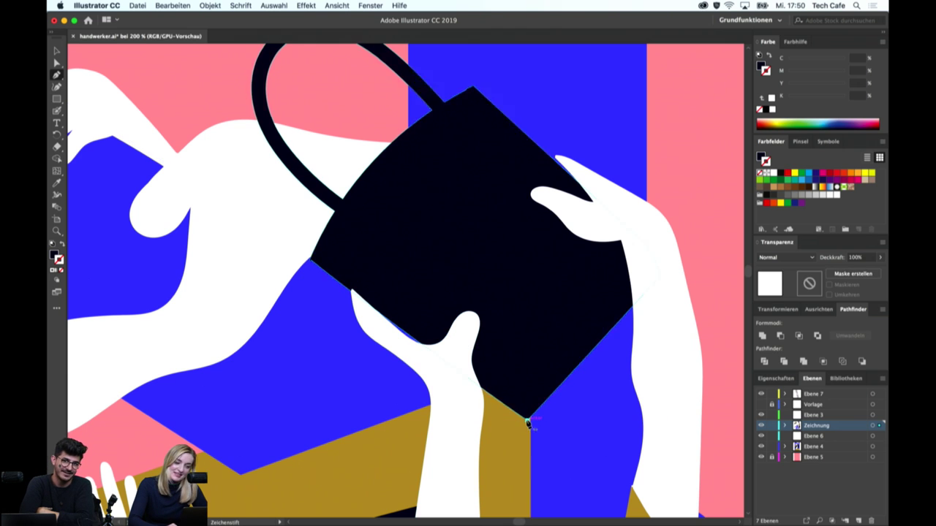
{"action": "left_click", "coordinate": [278, 233]}
{"action": "left_click", "coordinate": [295, 355]}
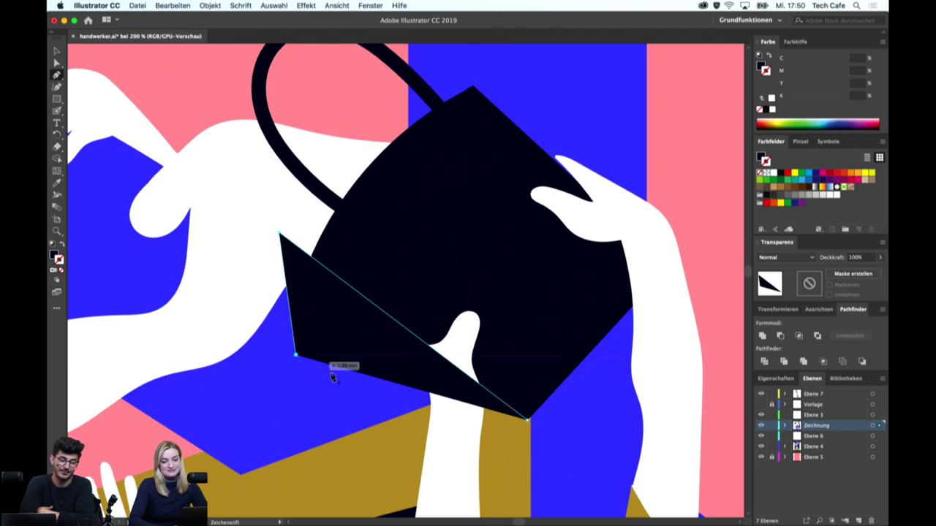
{"action": "left_click", "coordinate": [546, 481]}
{"action": "left_click", "coordinate": [528, 423]}
{"action": "key", "text": "v"}
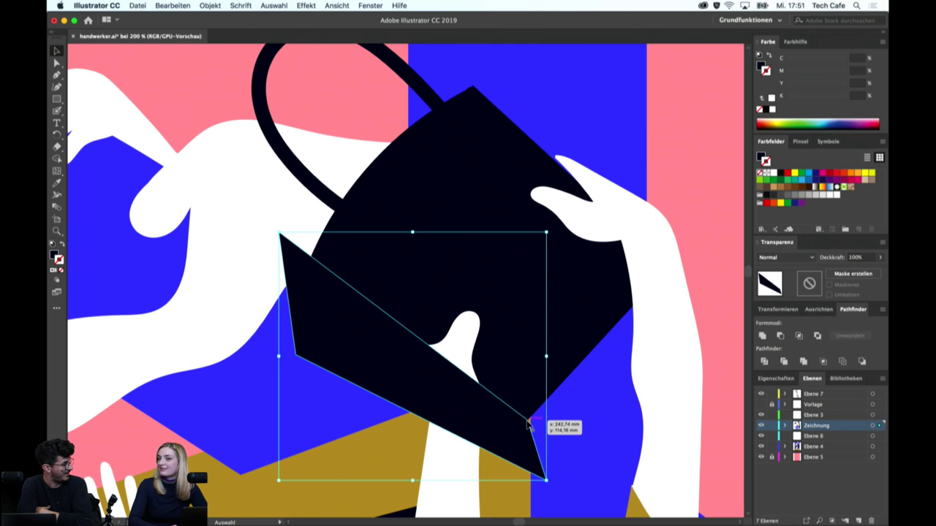
{"action": "left_click", "coordinate": [511, 366], "text": "shift"}
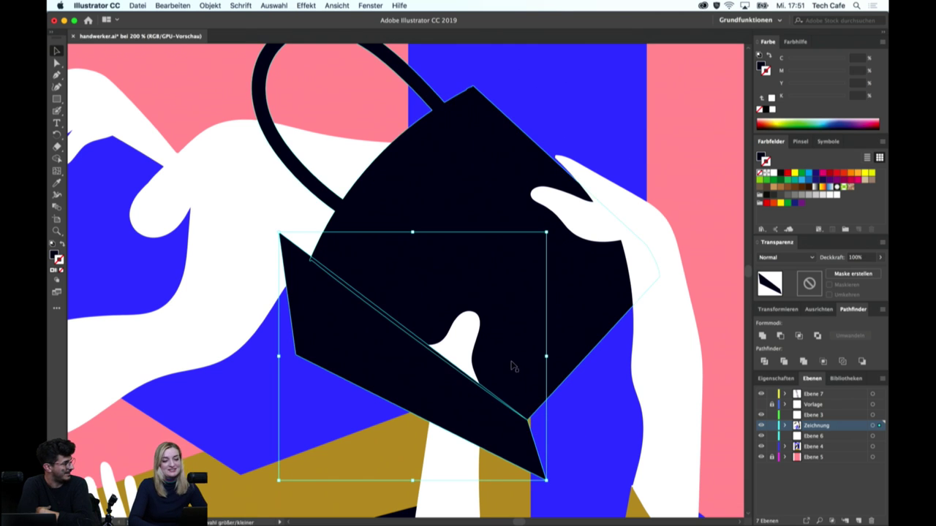
{"action": "left_click", "coordinate": [762, 336]}
Send the merged black bag backward behind the hands and deselect it
{"action": "key", "text": "a"}
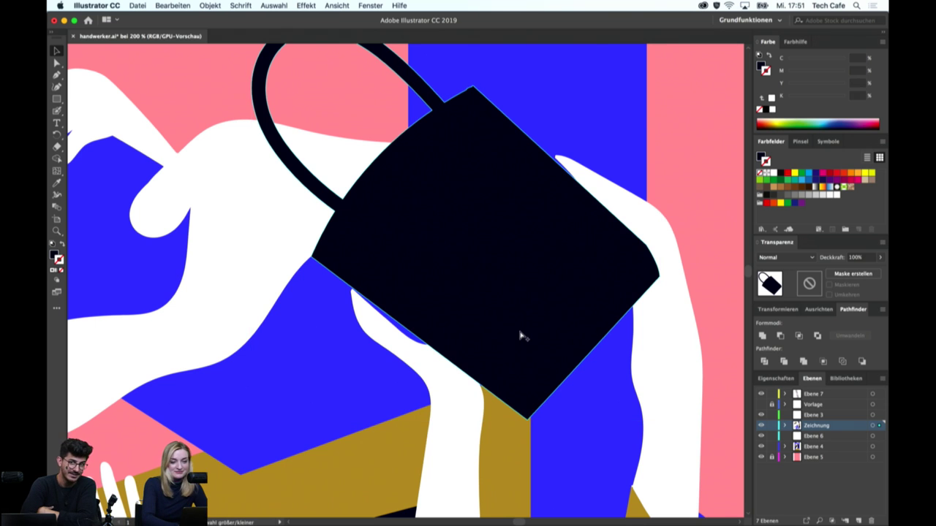
{"action": "key", "text": "ctrl+bracketleft"}
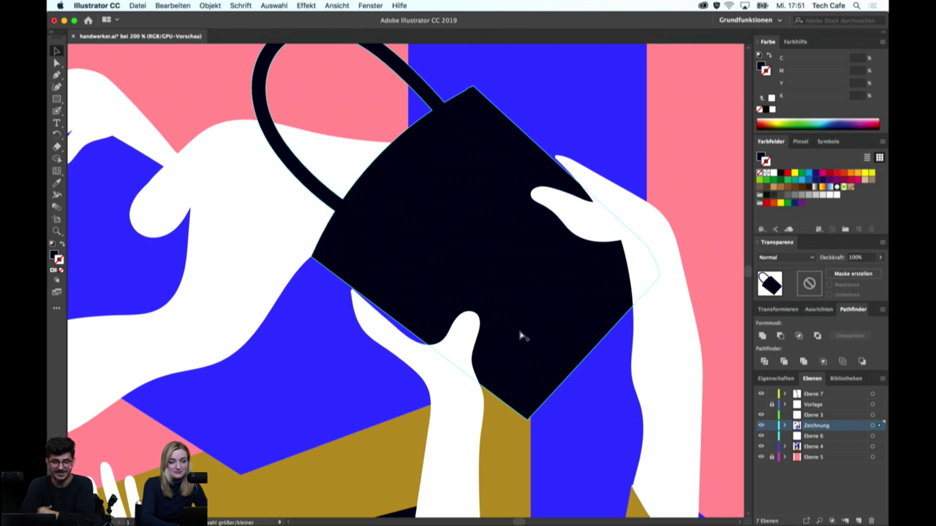
{"action": "key", "text": "v"}
{"action": "left_click", "coordinate": [713, 288]}
Zoom out, centre the poster, and fit the whole artboard in the window
{"action": "key", "text": "a"}
{"action": "key", "text": "ctrl+minus"}
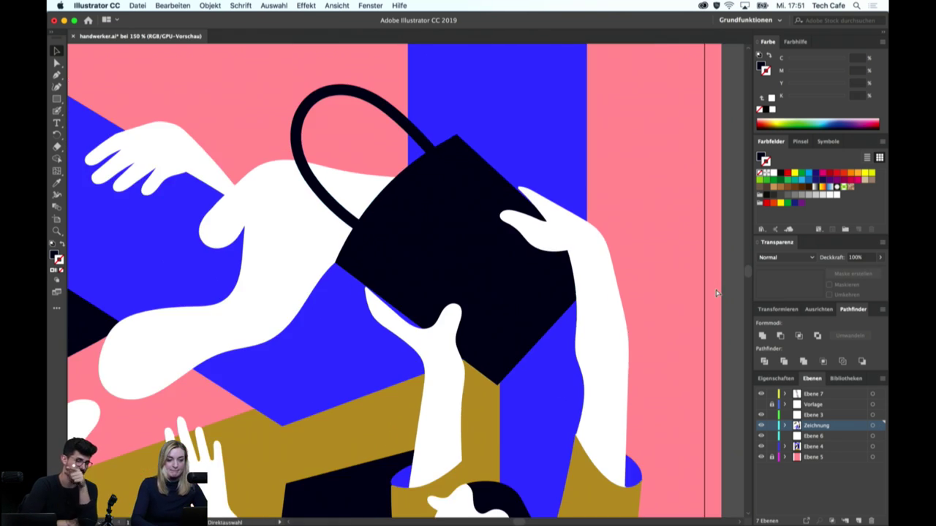
{"action": "key", "text": "ctrl+minus"}
{"action": "key", "text": "ctrl+minus"}
{"action": "key", "text": "ctrl+minus"}
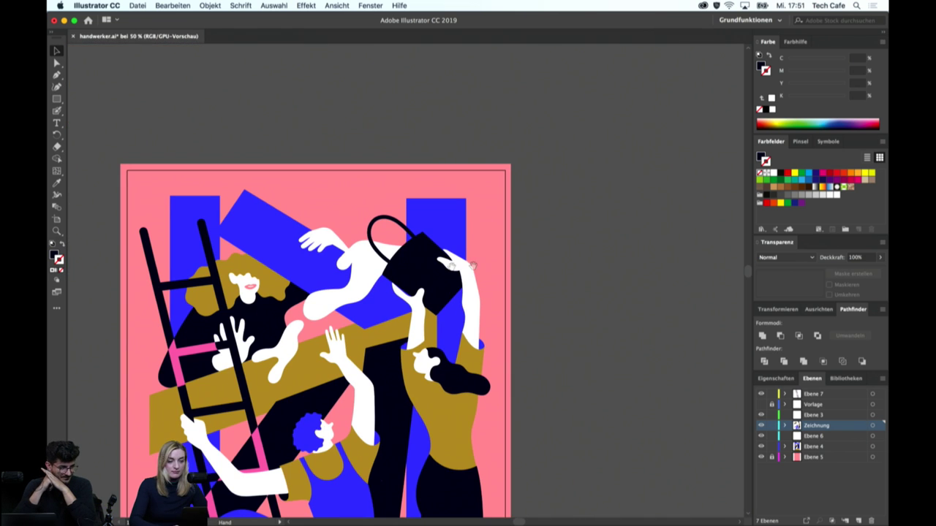
{"action": "left_click_drag", "start_coordinate": [473, 266], "coordinate": [588, 238]}
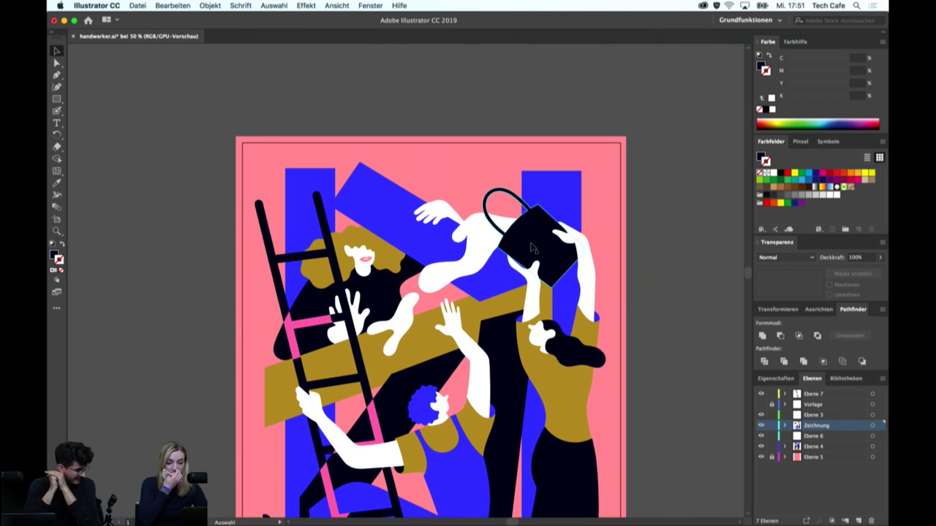
{"action": "key", "text": "a"}
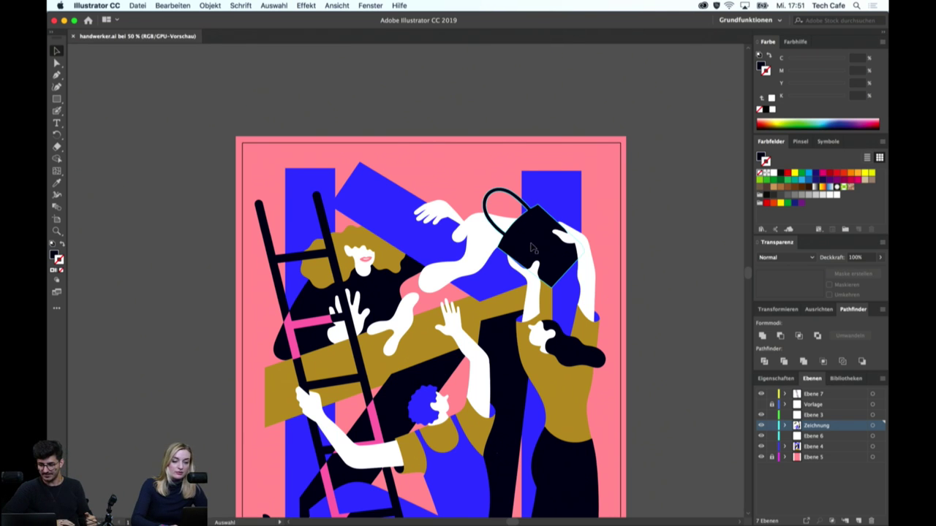
{"action": "key", "text": "ctrl+0"}
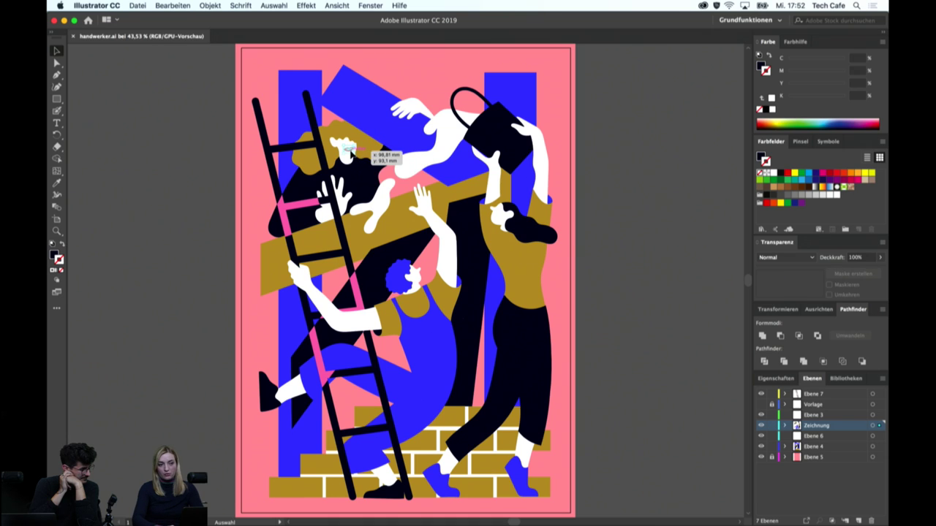
{"action": "left_click", "coordinate": [349, 149]}
{"action": "left_click", "coordinate": [612, 296]}
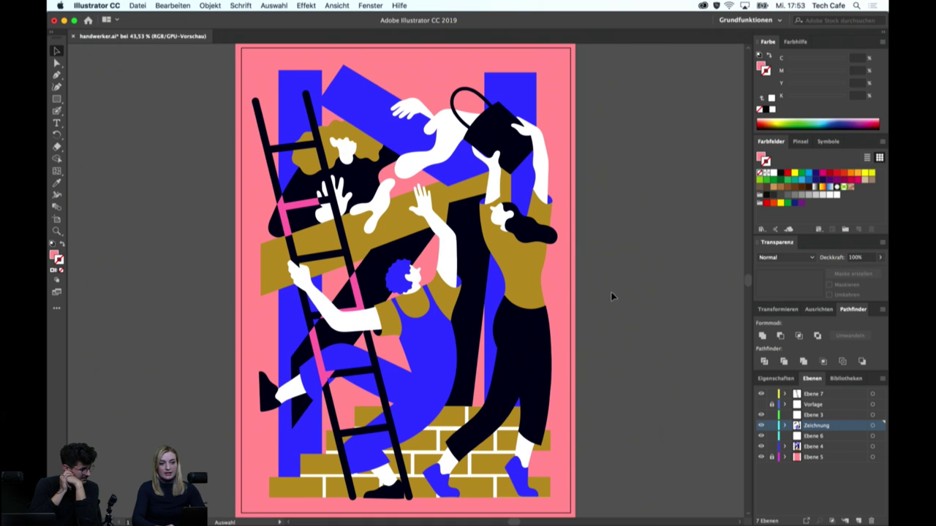
{"action": "key", "text": "ctrl+z"}
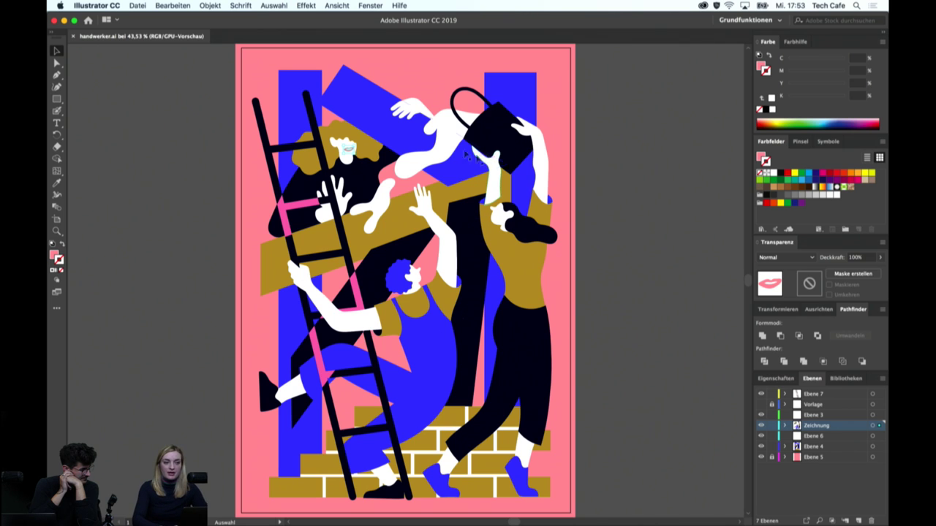
{"action": "scroll", "coordinate": [591, 186], "scroll_direction": "up", "scroll_amount": 3}
{"action": "left_click", "coordinate": [728, 5]}
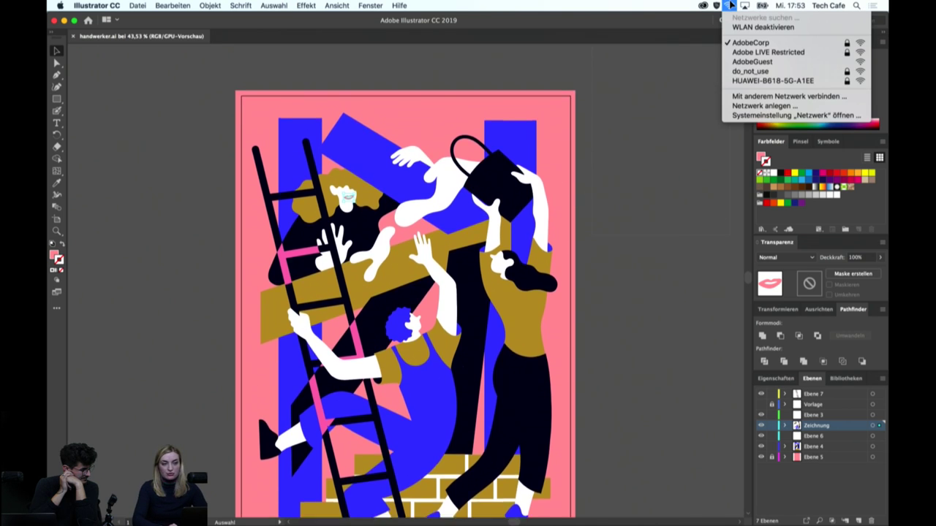
{"action": "left_click", "coordinate": [553, 114]}
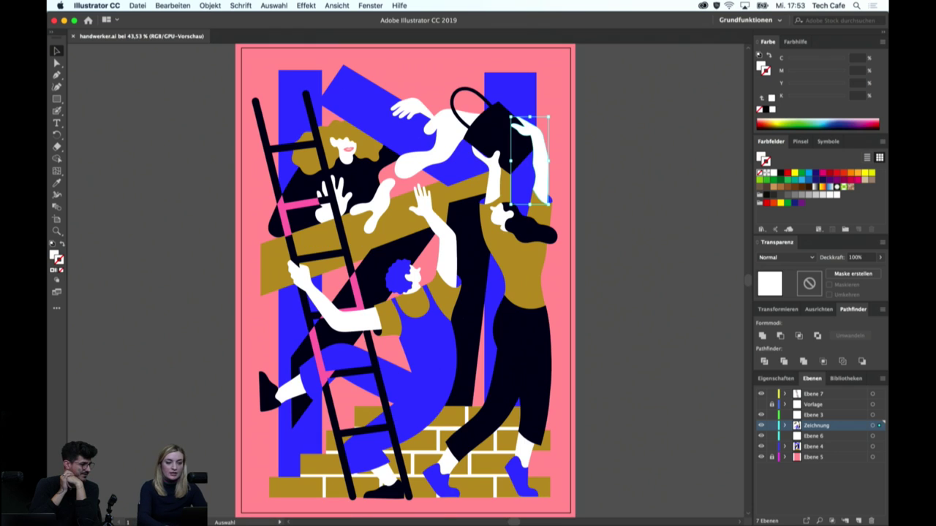
{"action": "scroll", "coordinate": [723, 169], "scroll_direction": "down", "scroll_amount": 3}
{"action": "left_click", "coordinate": [642, 220]}
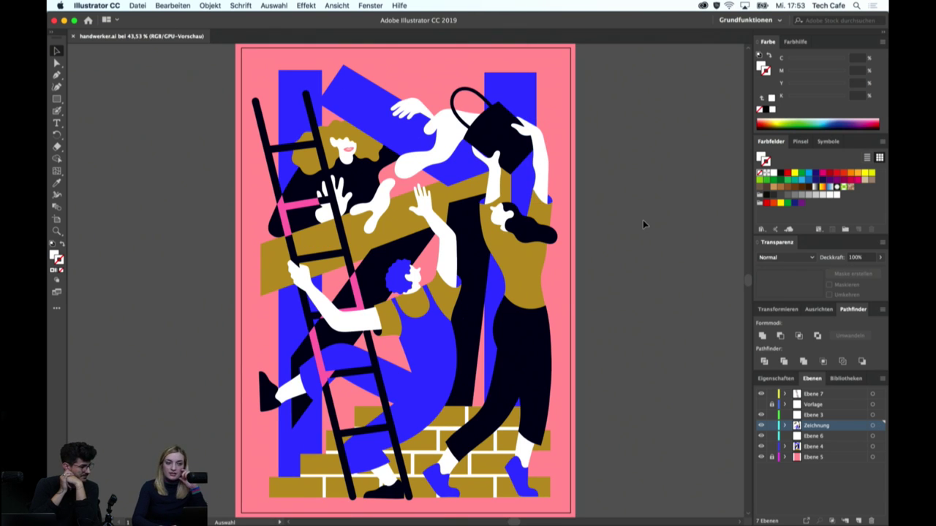